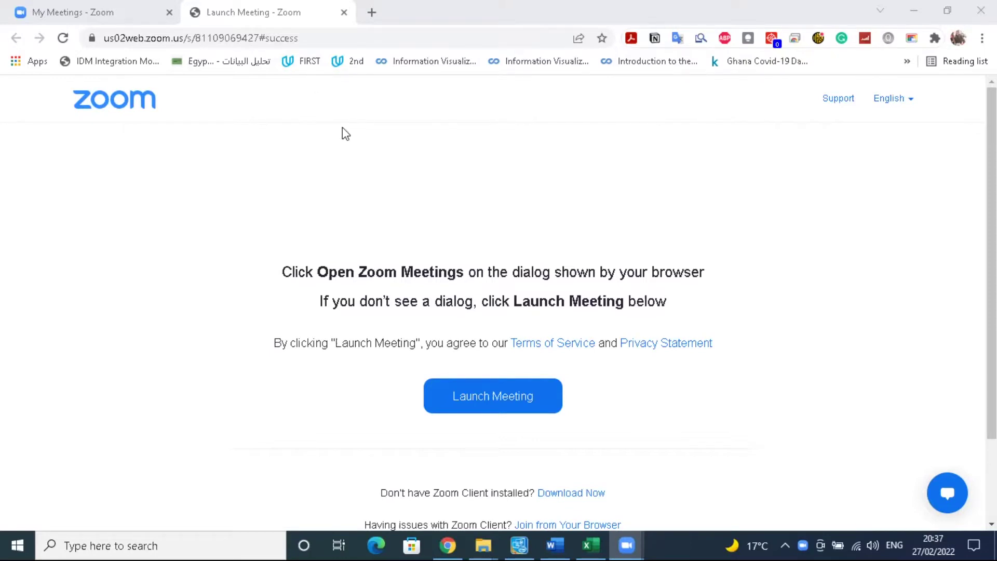
Step: Bring Excel forward, then switch to the Word 'Functions' lesson outline
click(604, 543)
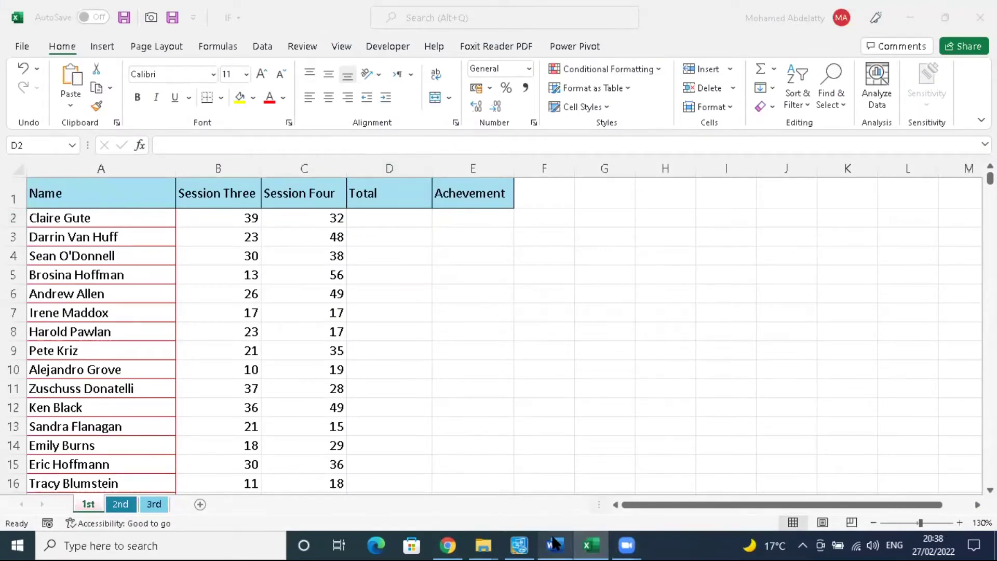
click(506, 430)
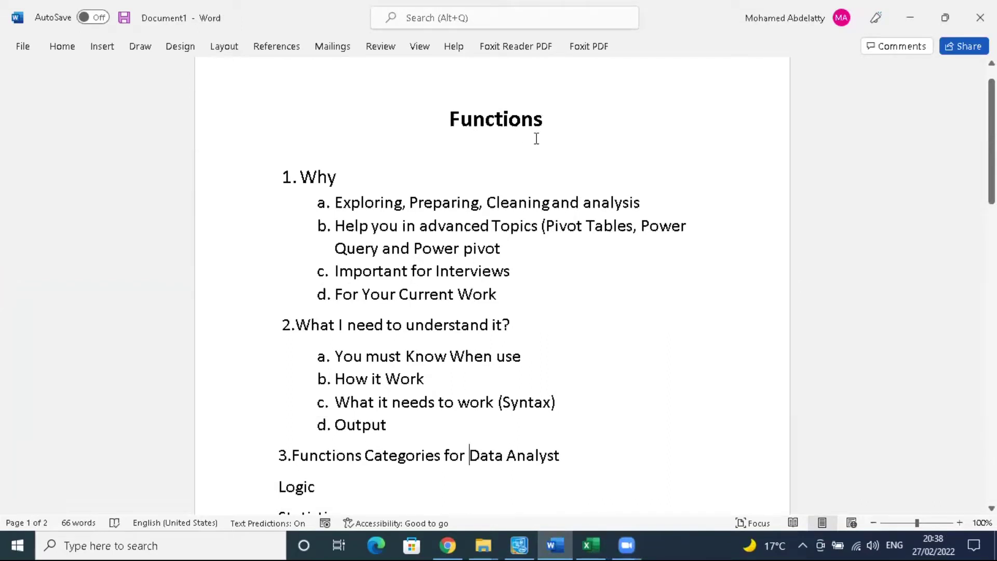
click(875, 544)
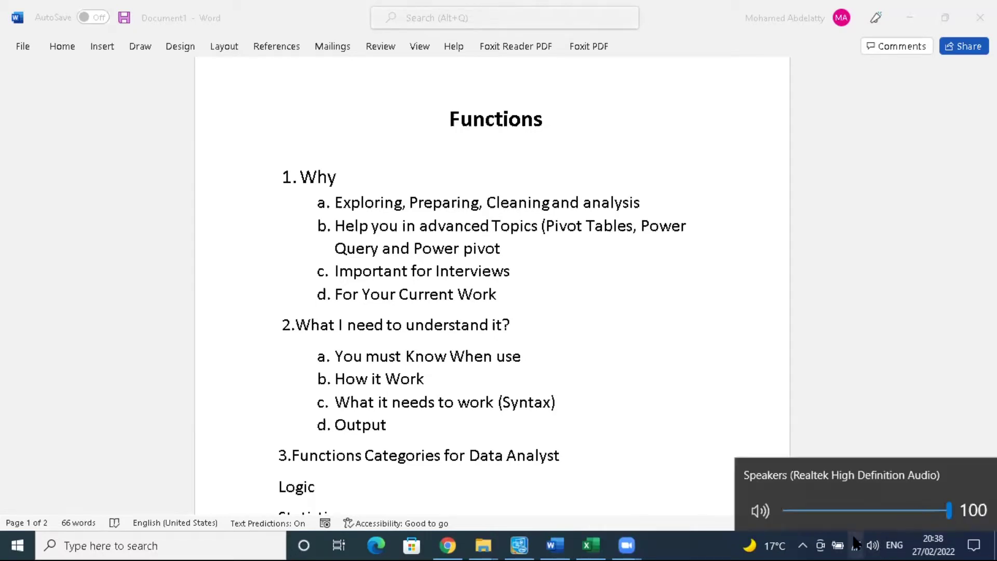
click(696, 532)
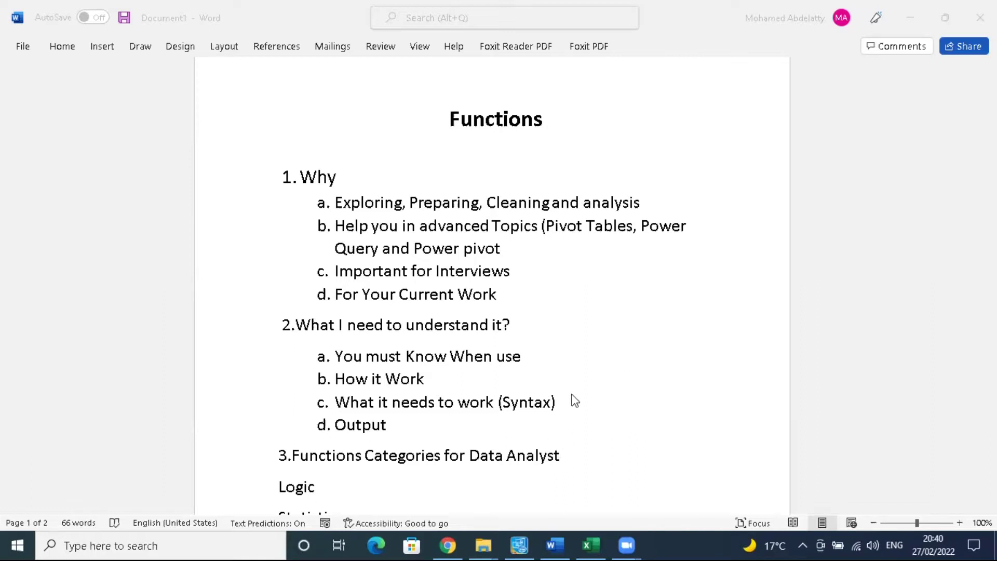
mouse_move(483, 544)
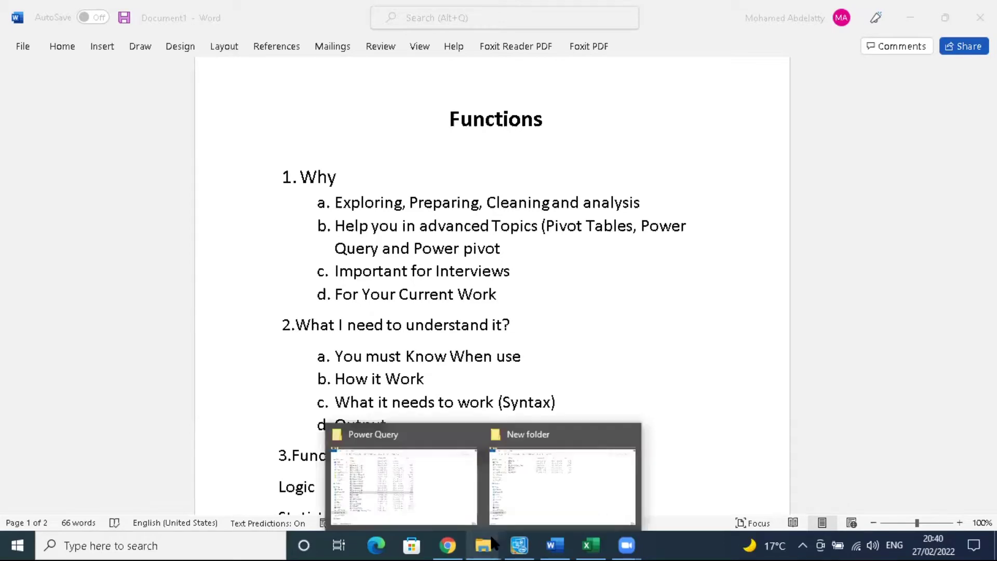
Step: Go back from the Power Query folder to 3-3-2021 new and open Course_Slides in PowerPoint
click(417, 486)
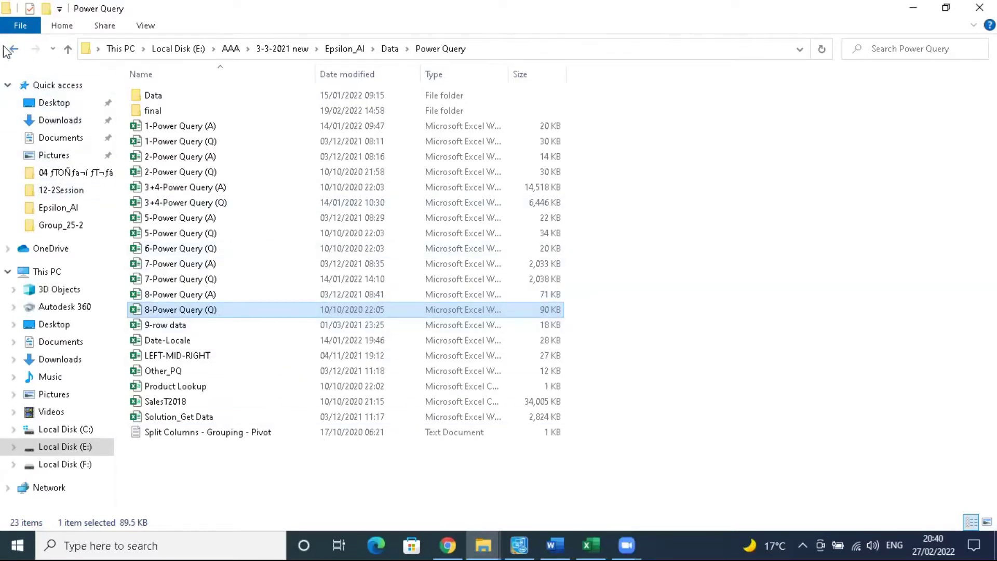
mouse_move(483, 546)
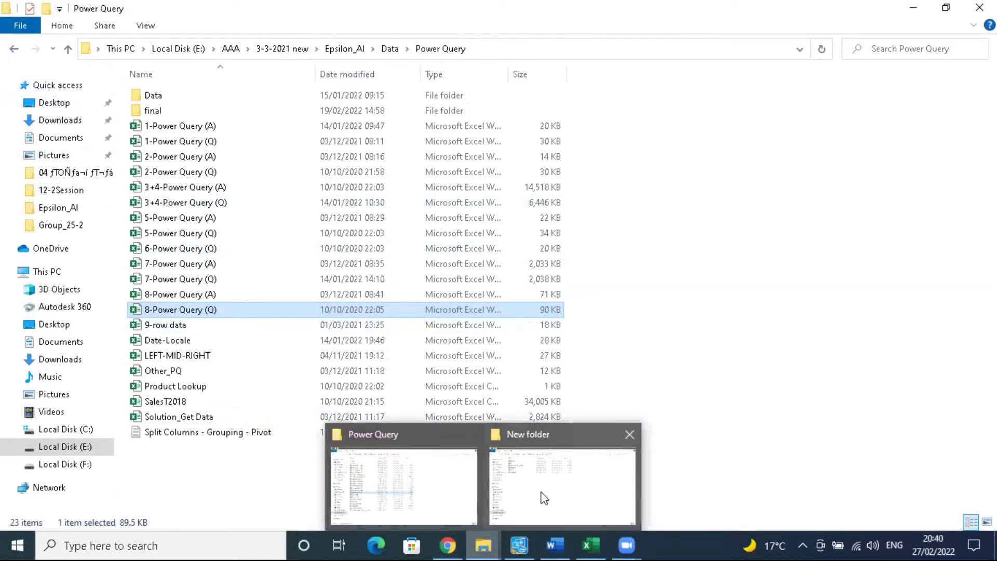
click(542, 495)
click(13, 50)
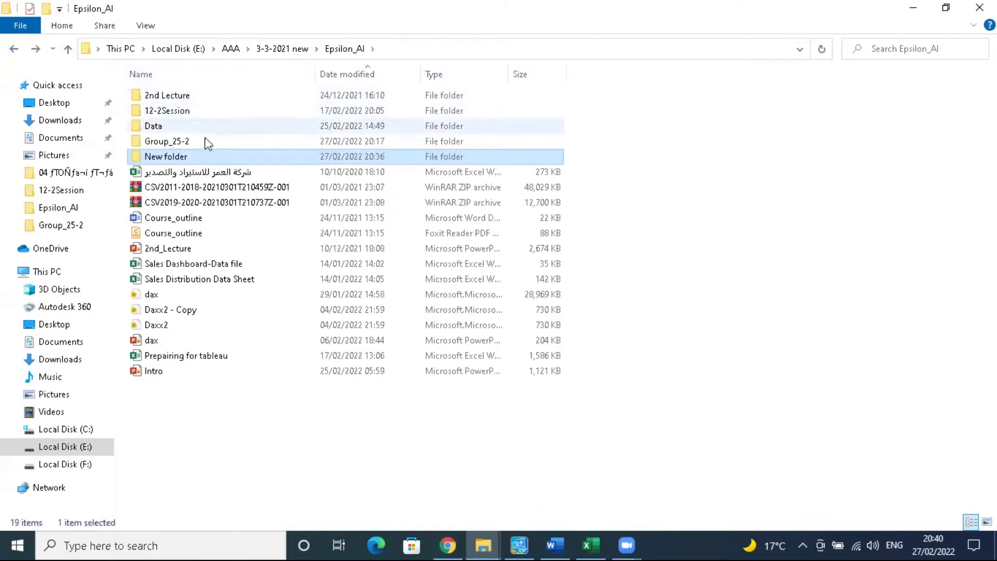
double_click(194, 141)
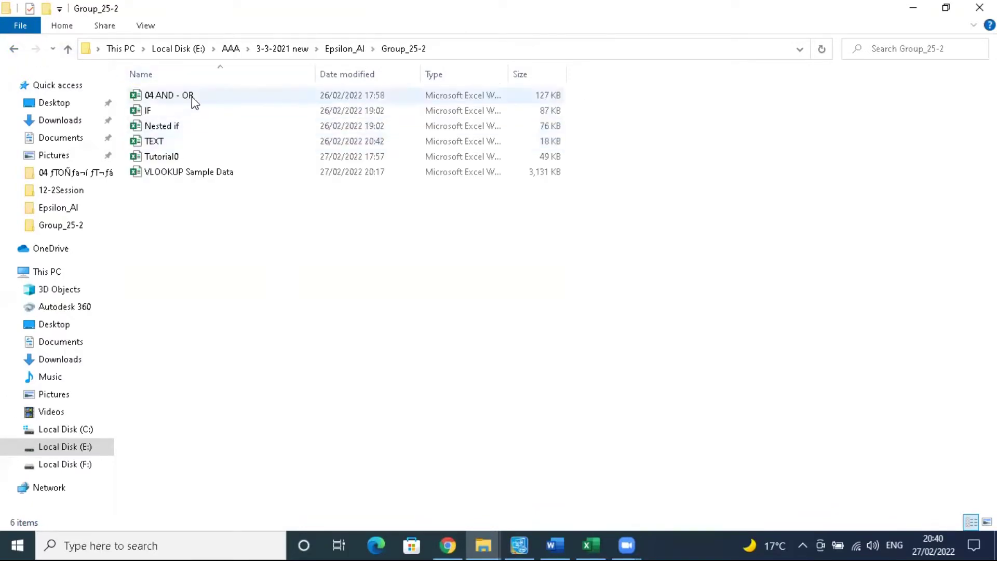
click(13, 49)
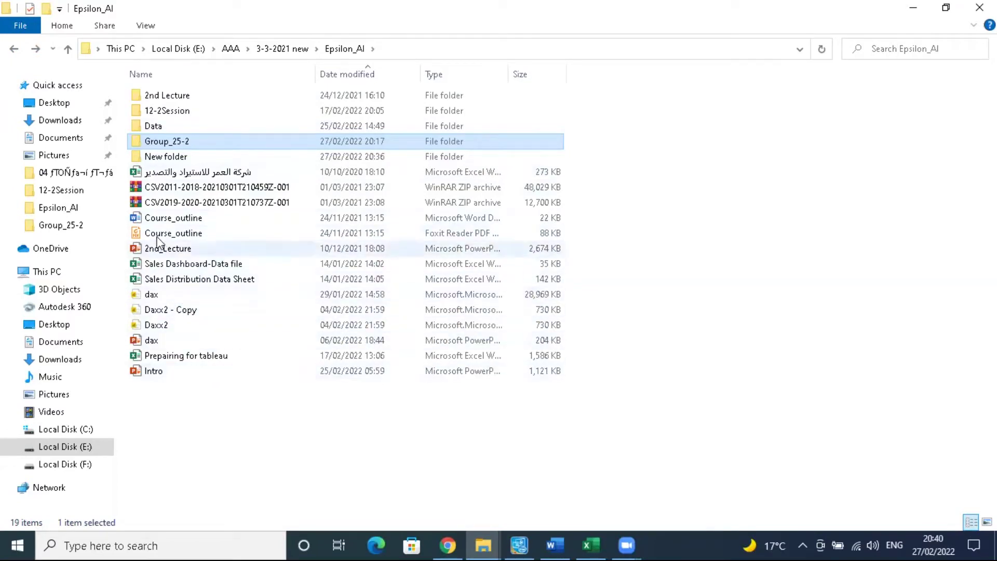
click(13, 49)
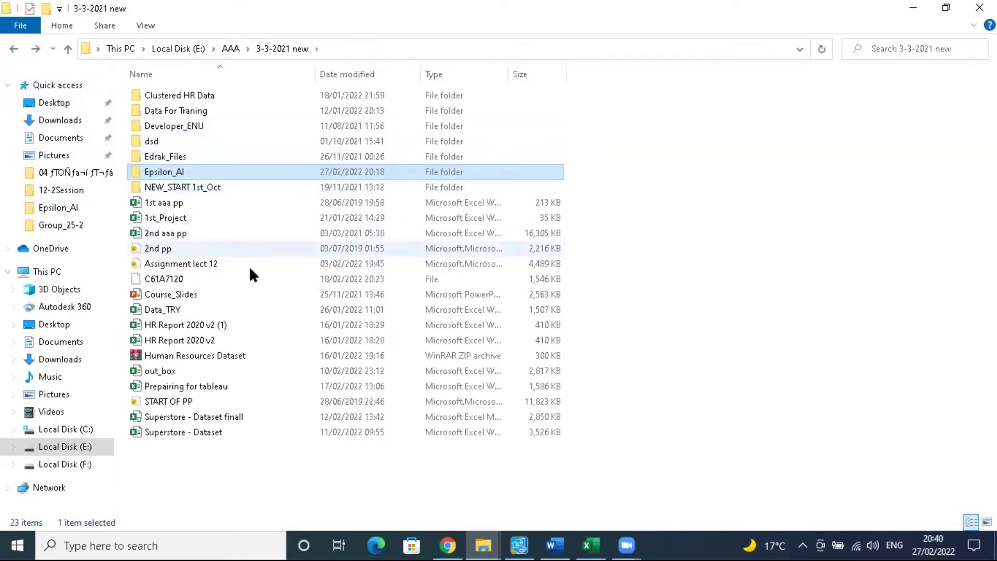
double_click(220, 294)
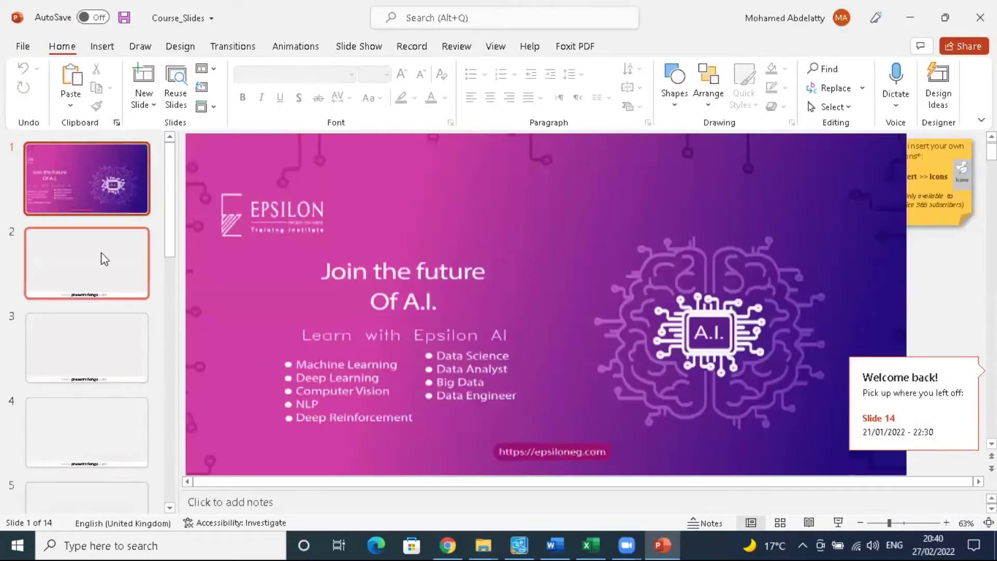
Step: Show slide 3, Data analysis Process, then return to the Word Functions outline
click(114, 258)
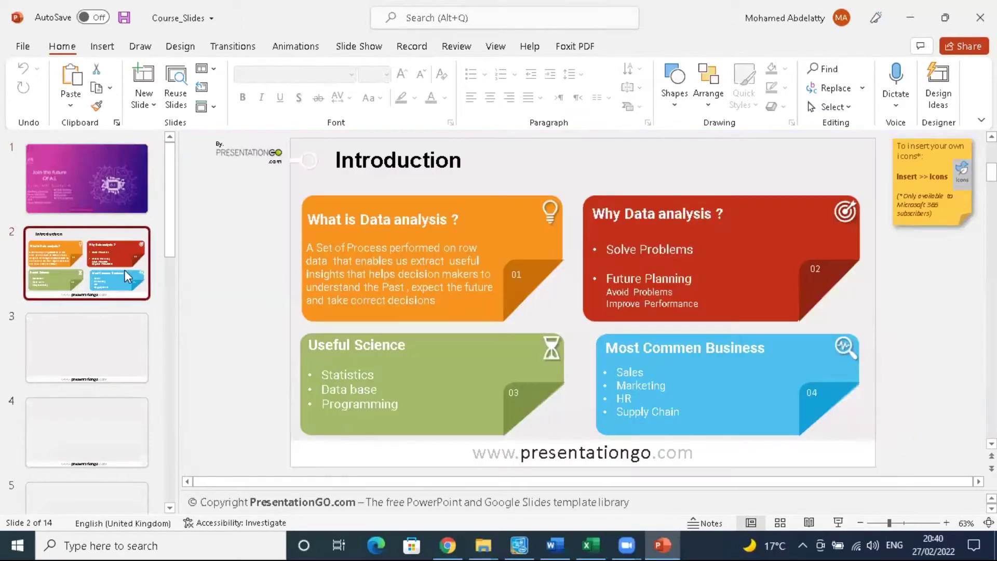
click(106, 327)
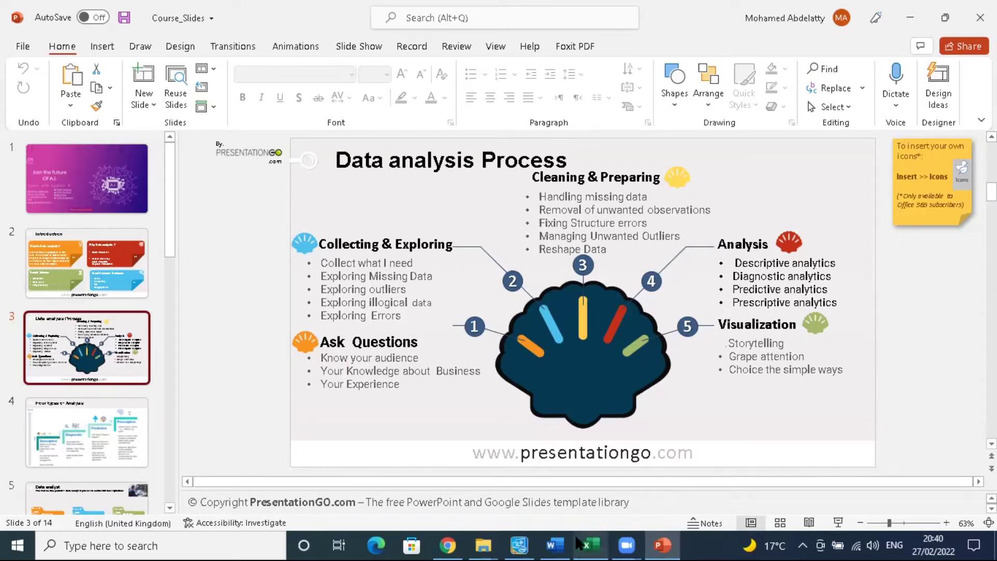
click(560, 537)
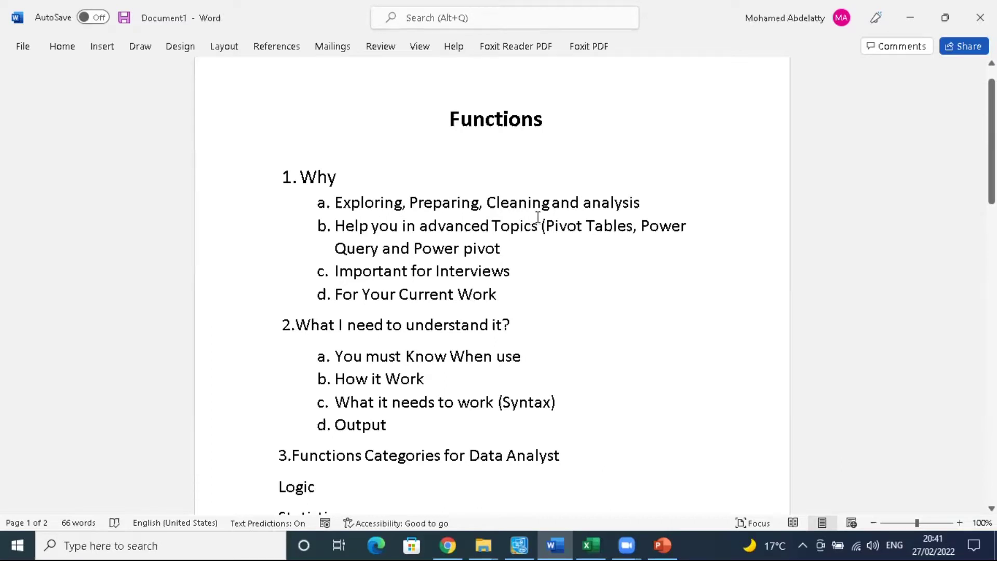
Step: Highlight the word 'Preparing' in item 1a under Why
drag(478, 202, 415, 200)
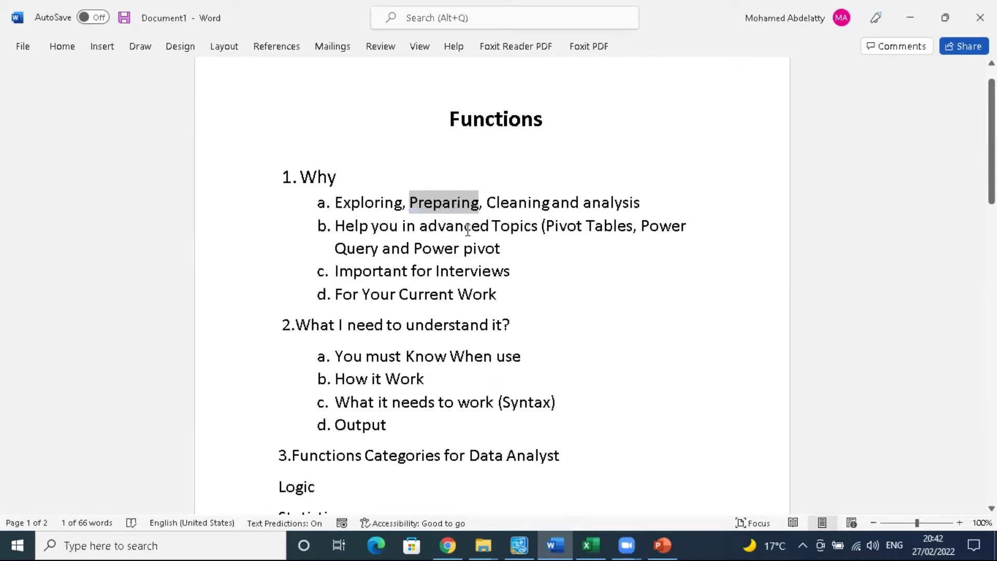
drag(545, 226, 630, 229)
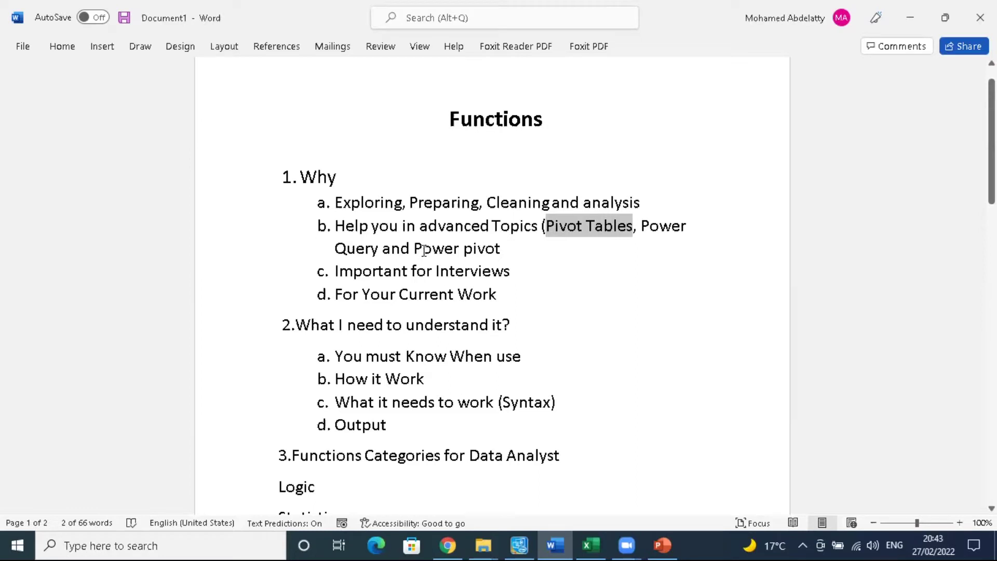
drag(382, 248, 500, 249)
click(565, 282)
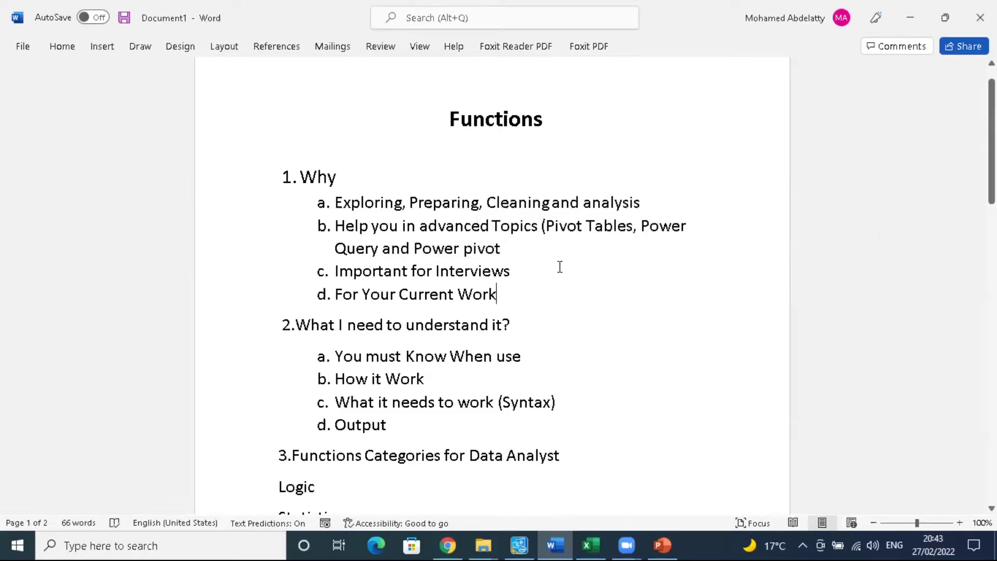
click(505, 248)
drag(519, 324, 324, 326)
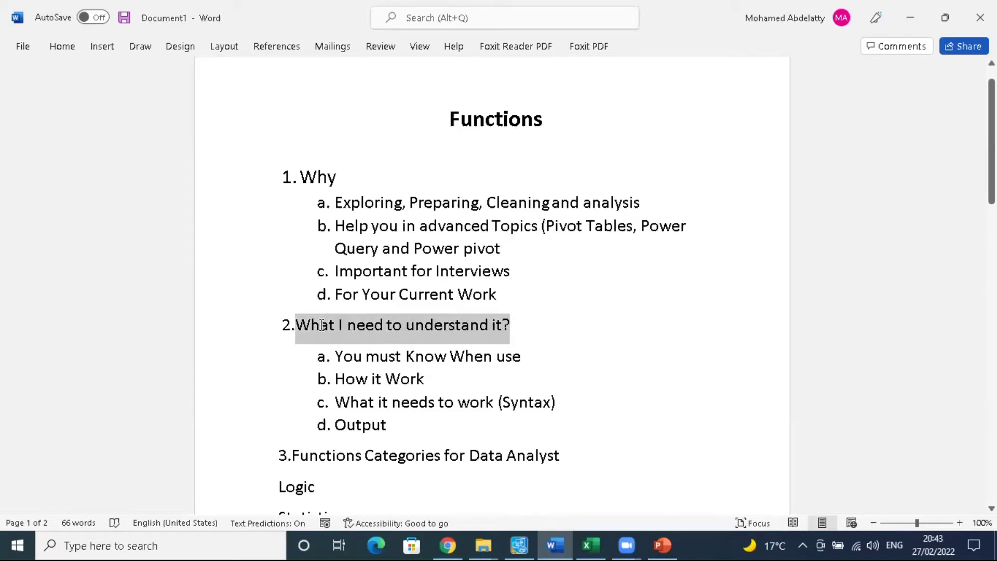
click(534, 329)
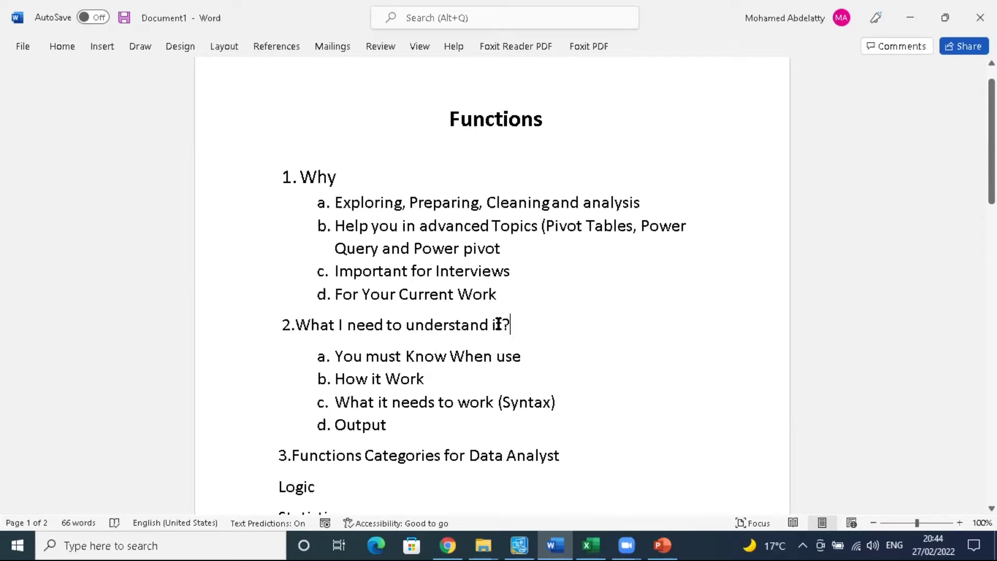
drag(506, 325, 434, 325)
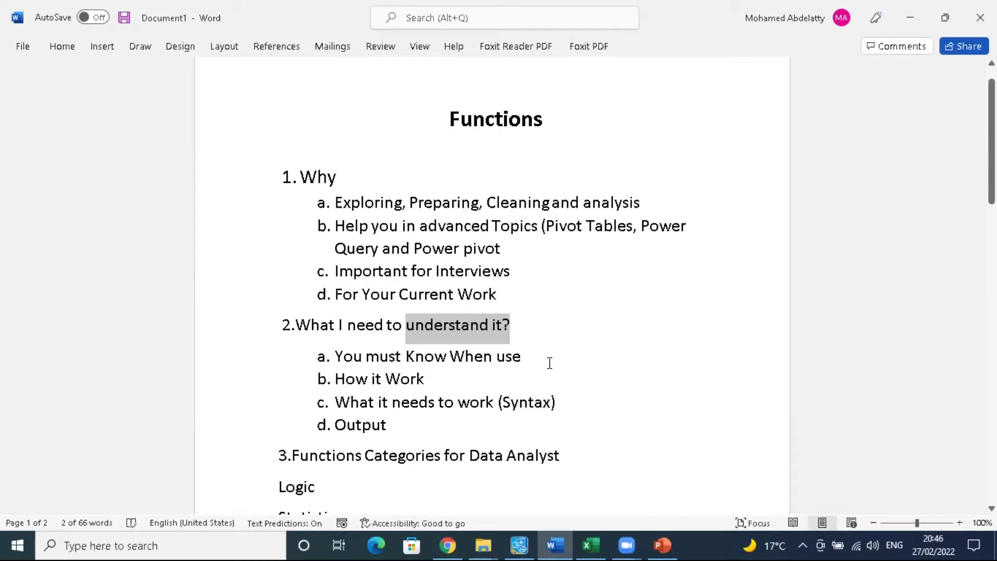
drag(521, 356, 384, 356)
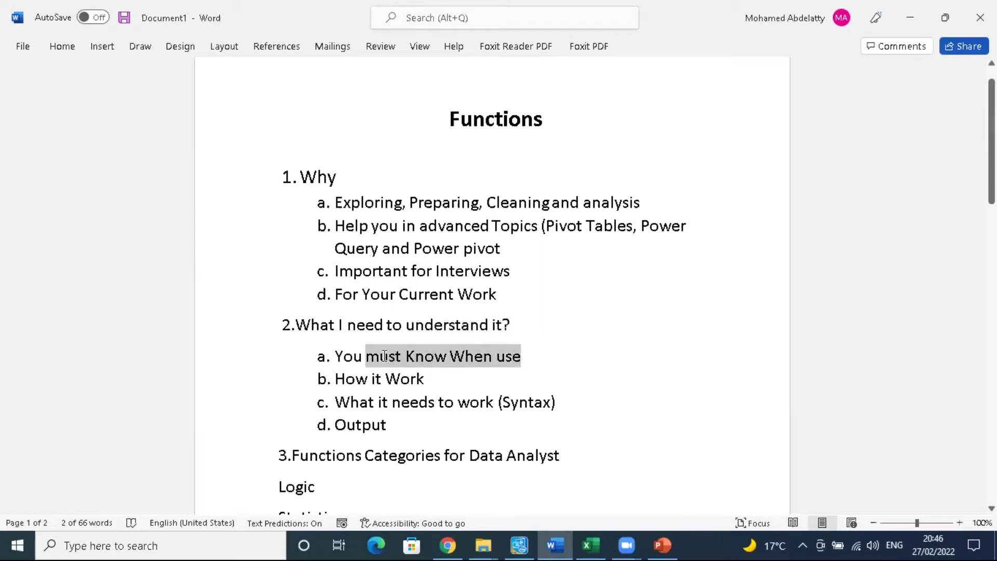
click(443, 382)
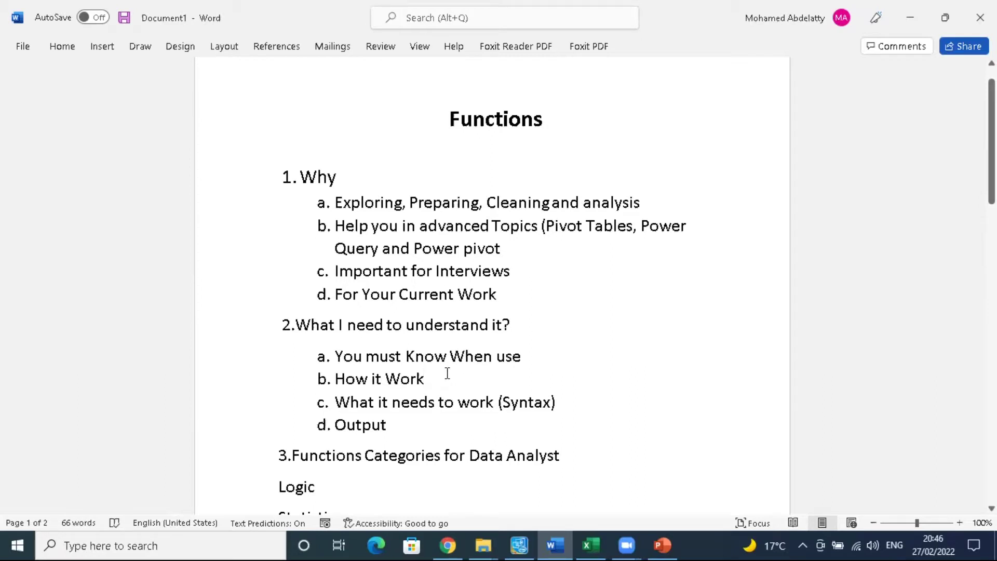
drag(432, 379, 372, 378)
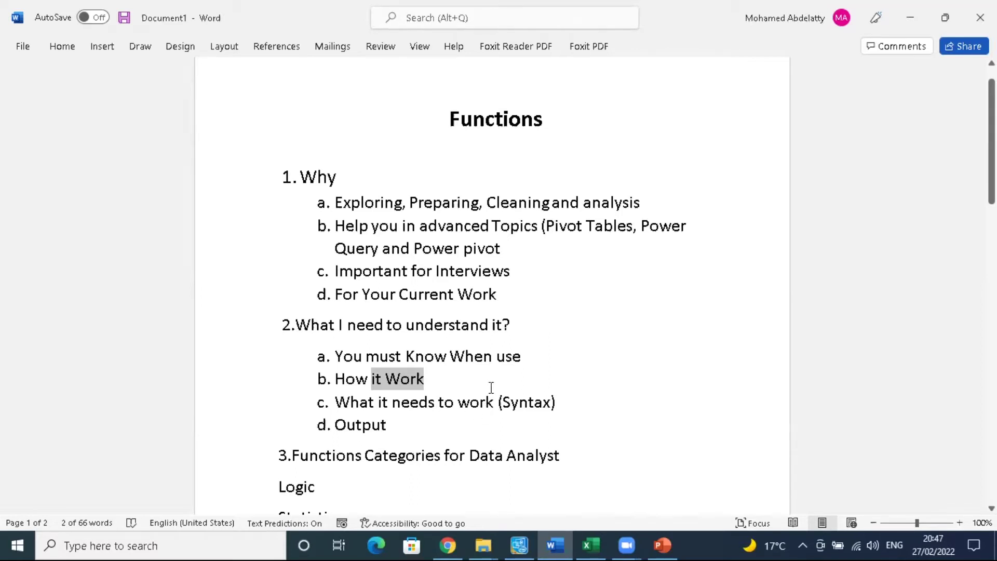
drag(400, 429, 361, 430)
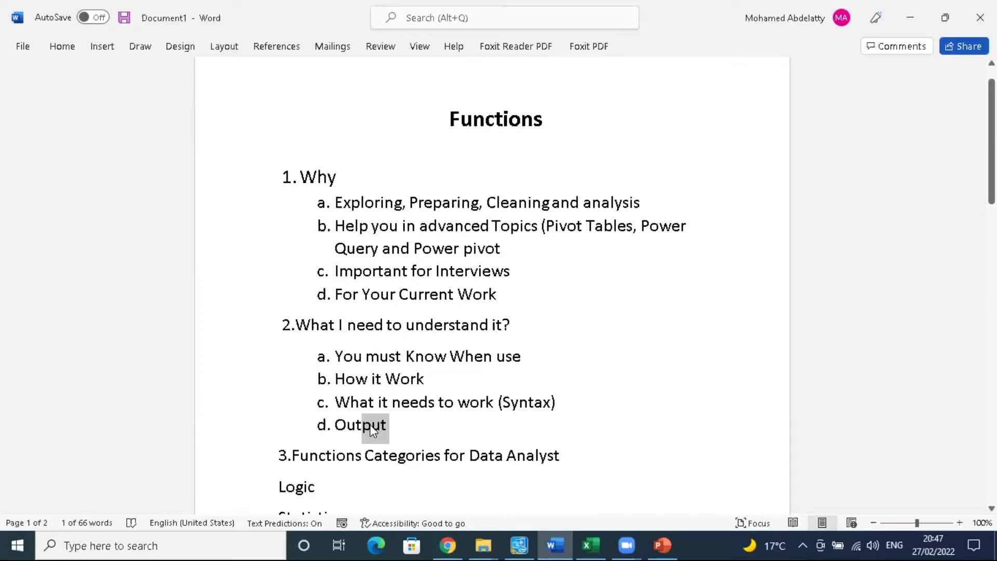
scroll(420, 393, down, 1)
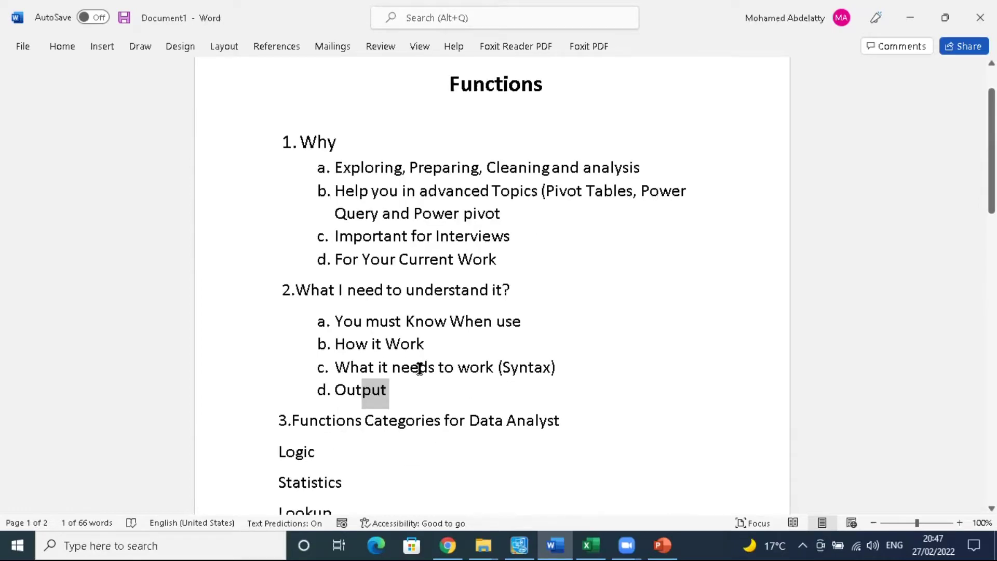
scroll(434, 345, down, 1)
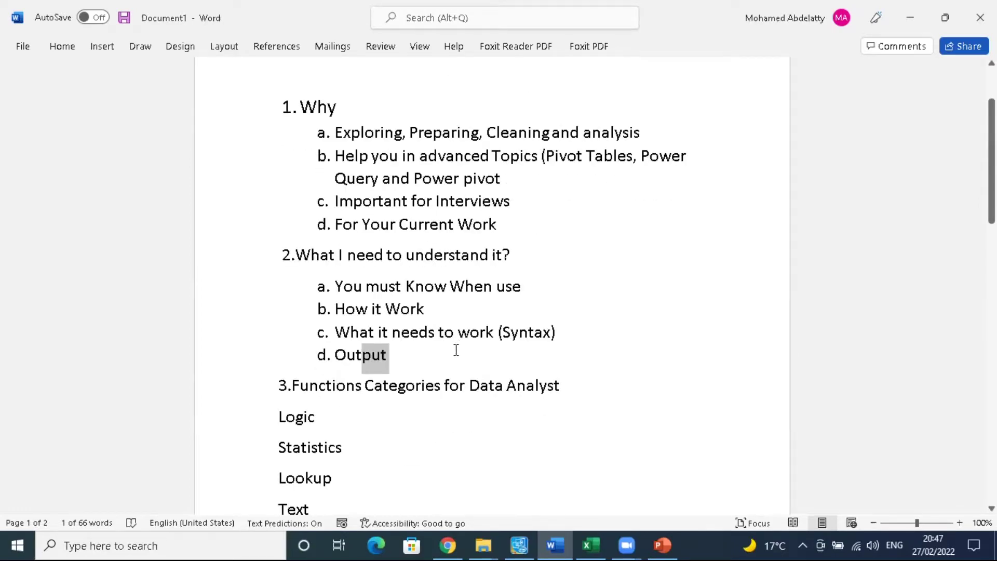
scroll(457, 347, down, 1)
scroll(293, 350, down, 1)
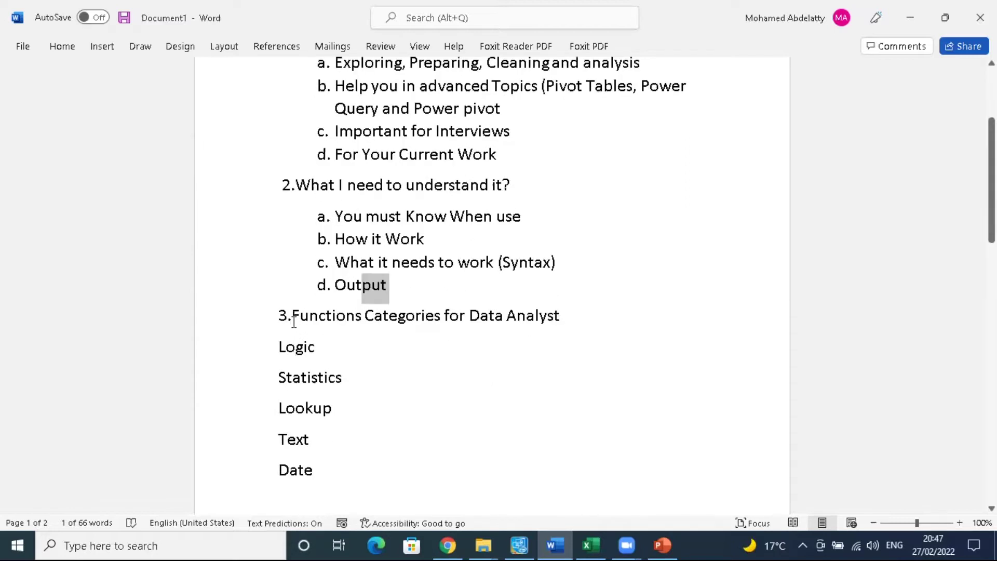
drag(538, 318, 377, 323)
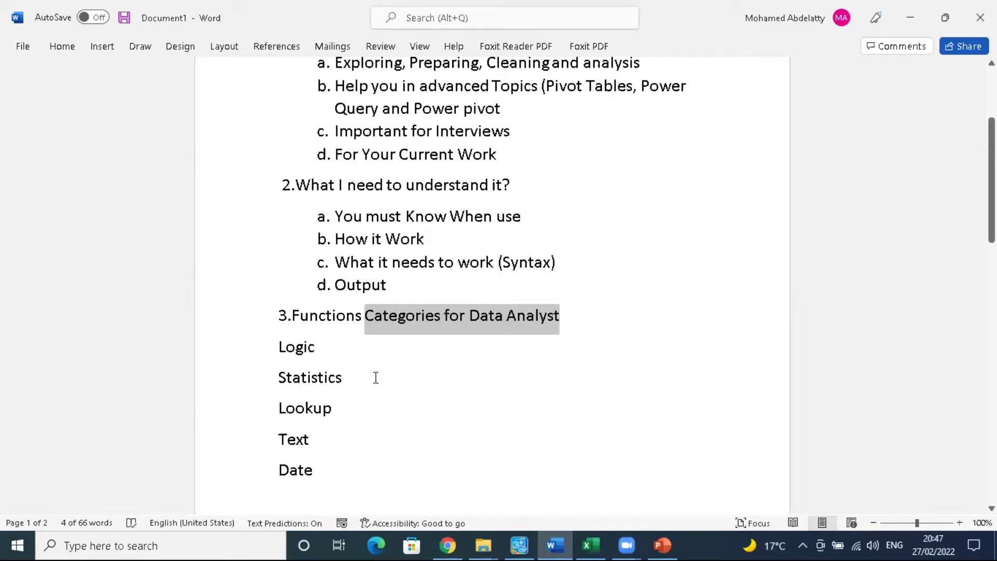
drag(312, 346, 336, 470)
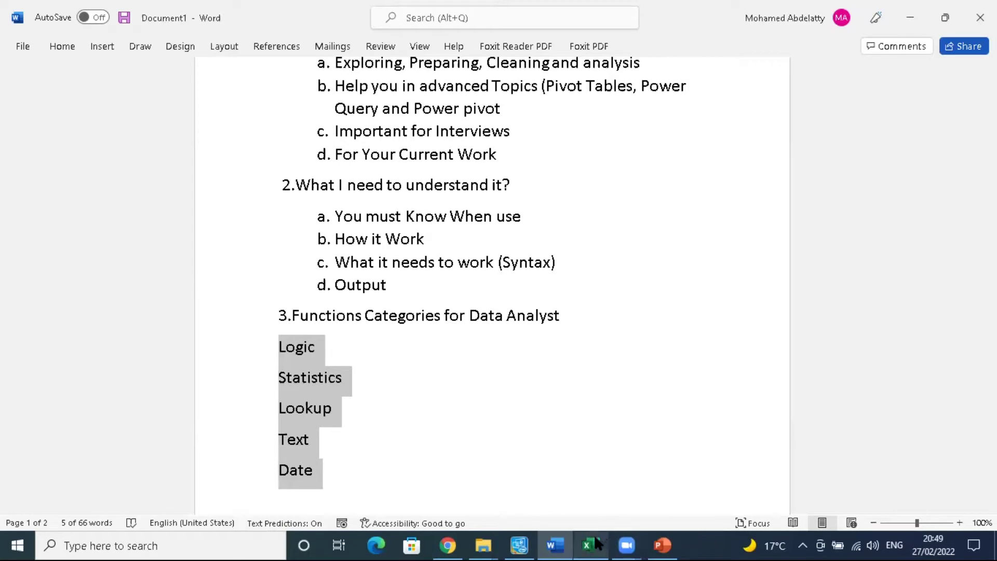
Step: Switch from Word to the Excel 'IF' workbook with the student scores table
mouse_move(595, 538)
click(590, 505)
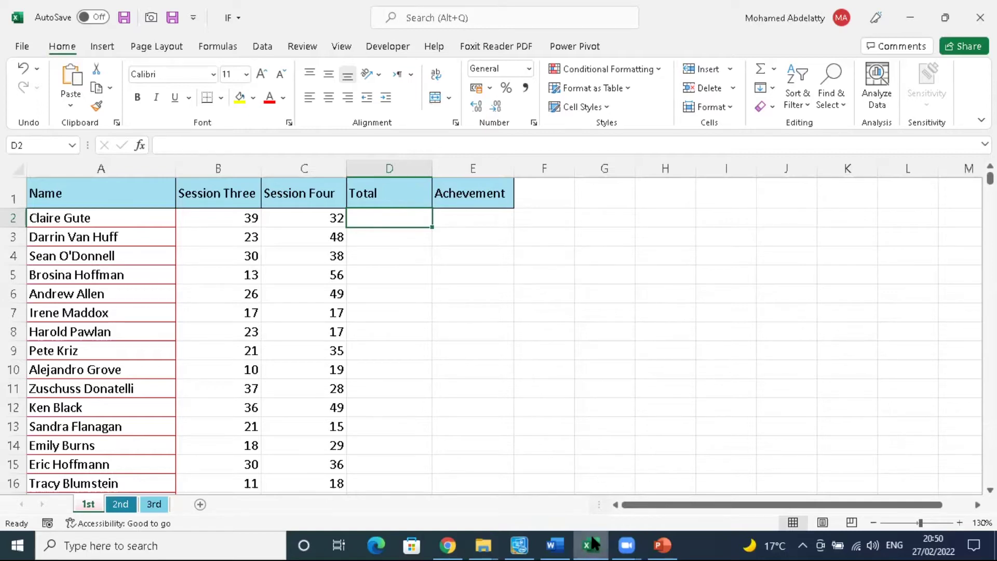
mouse_move(593, 543)
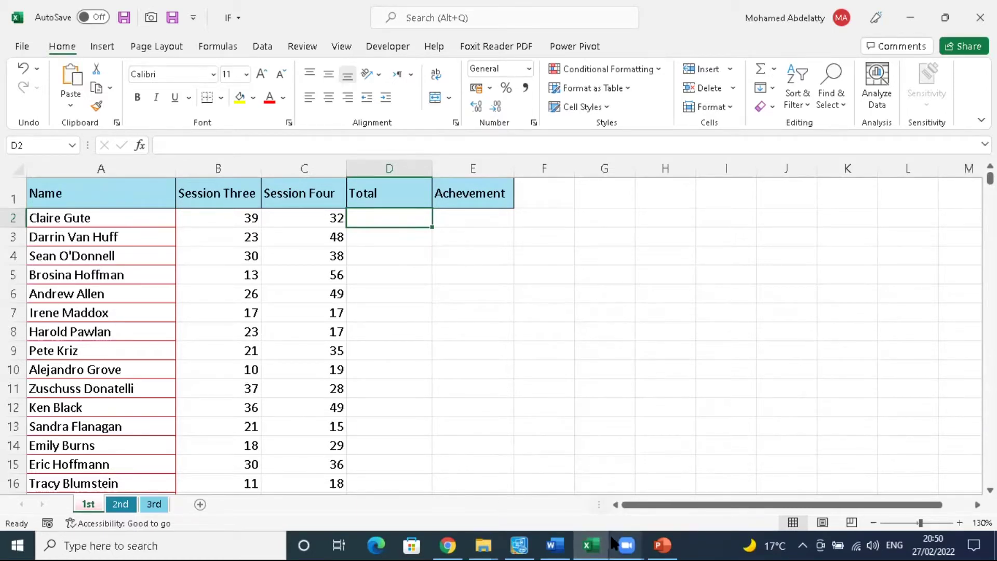
mouse_move(482, 544)
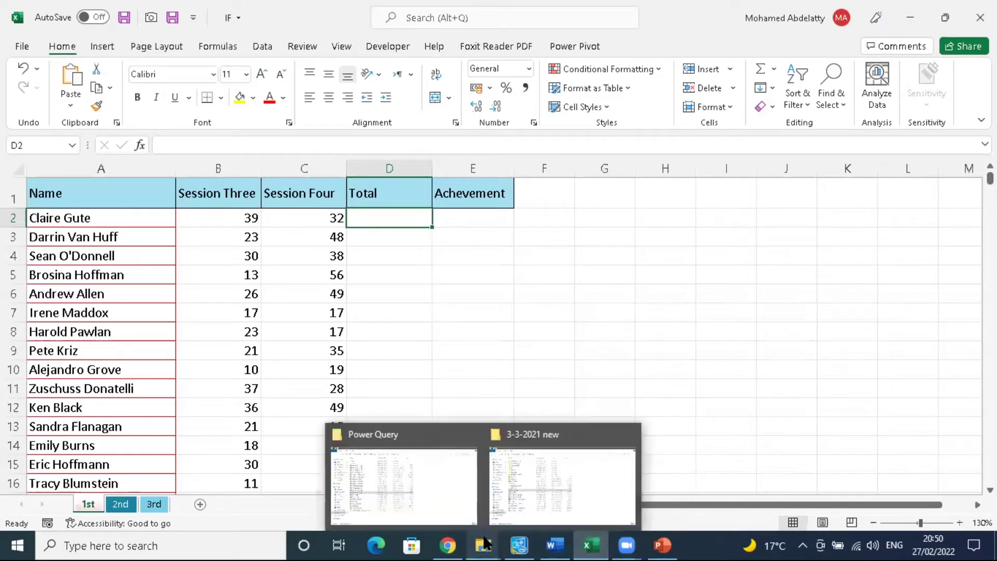
Step: Open the IF workbook from Epsilon_AI > Group_25-2 and dismiss the duplicate-name warning
click(522, 485)
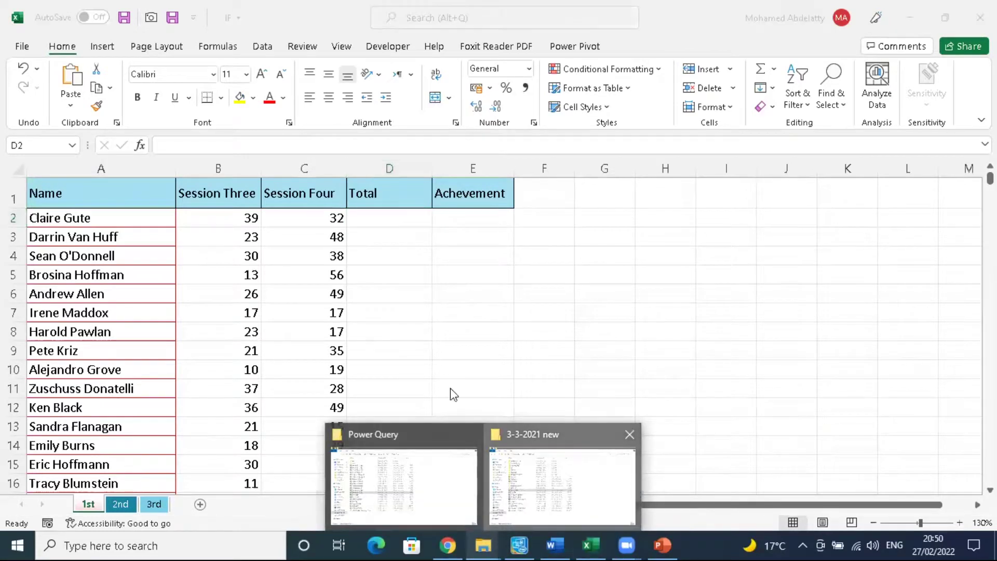
double_click(181, 173)
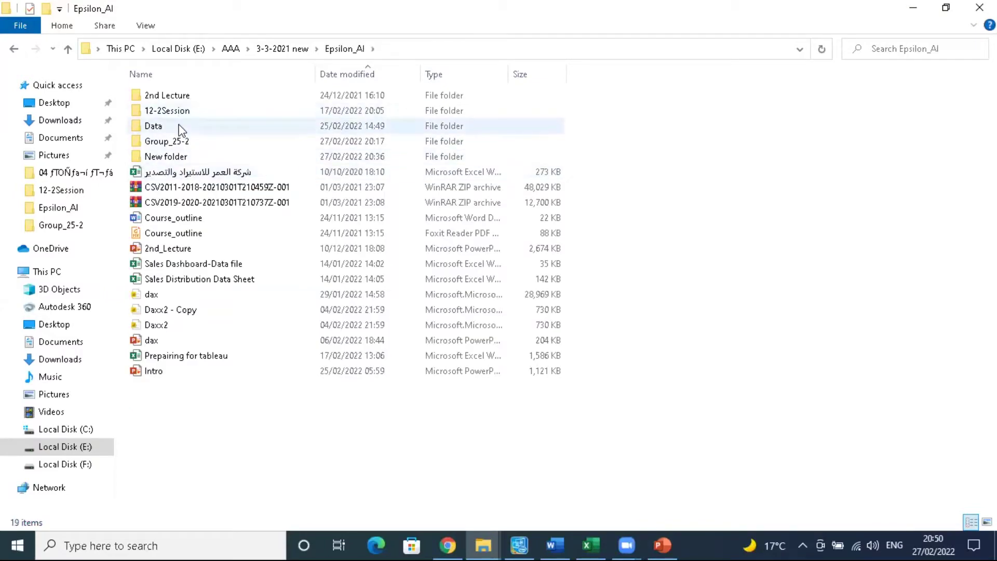
double_click(186, 111)
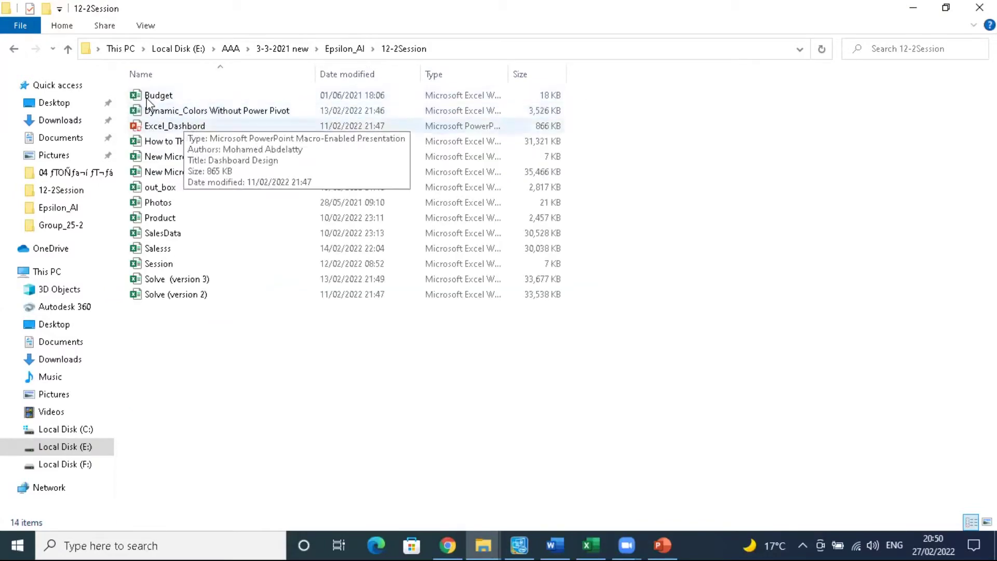
click(14, 49)
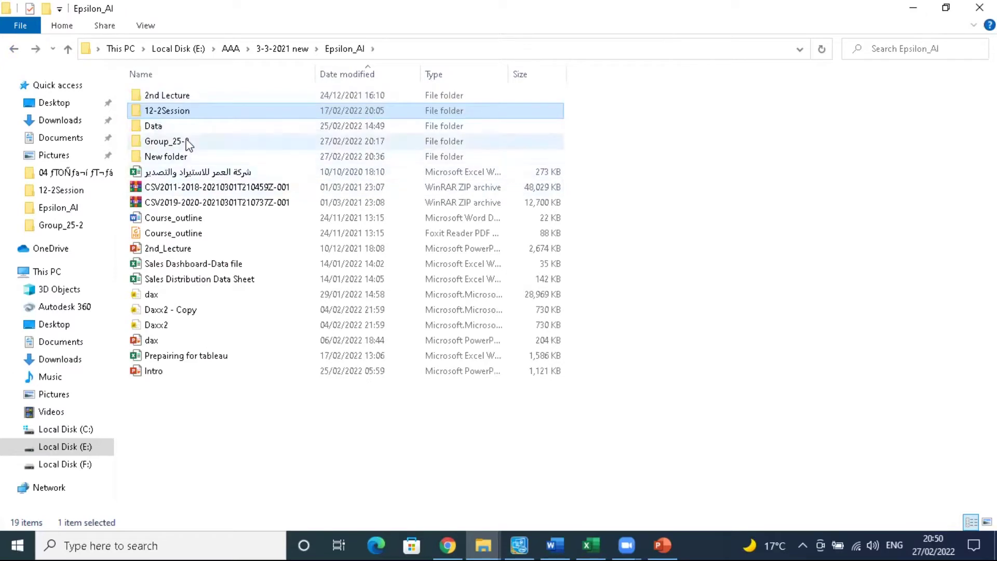
double_click(186, 140)
click(163, 111)
double_click(163, 111)
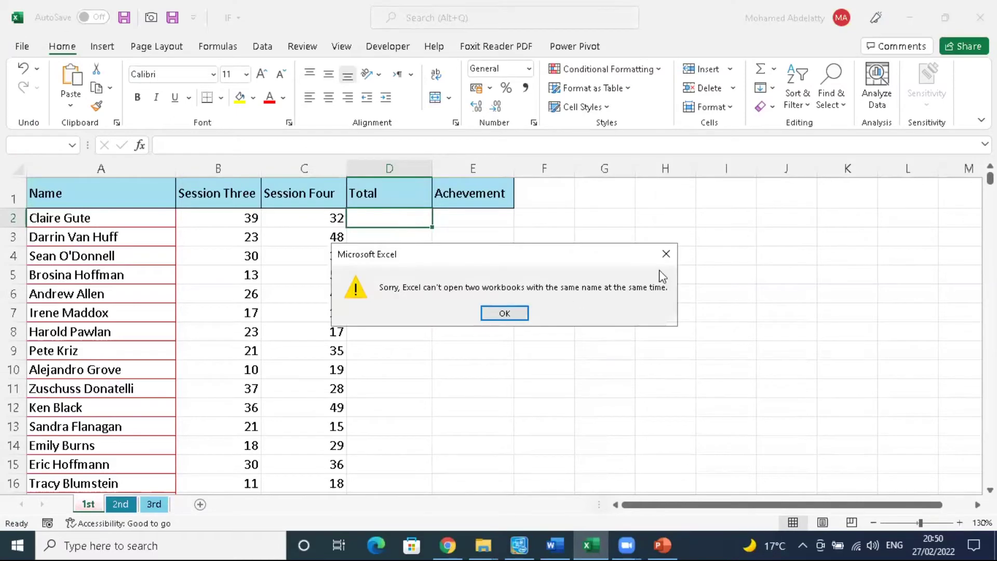
click(666, 253)
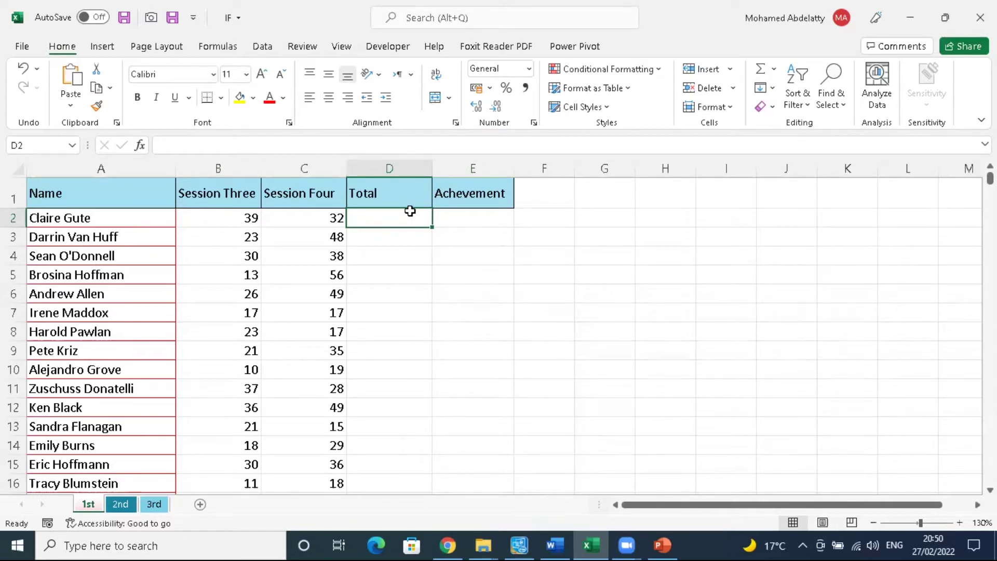
Step: Cycle the sheets back to 1st and inspect the =IF(D2>60,"Successful","Failed") formula in E2
key(ctrl+Page_Down)
key(ctrl+Page_Down)
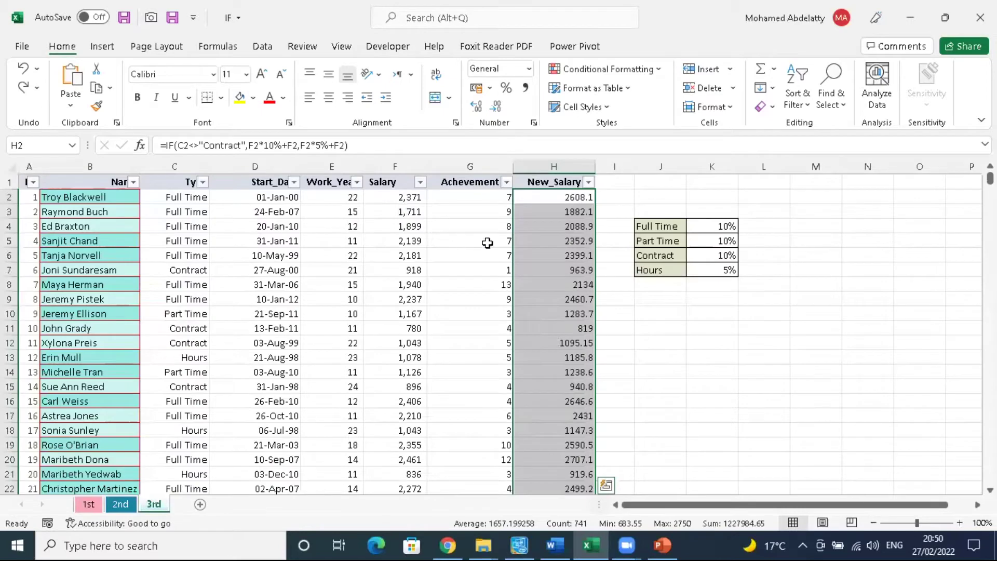
click(88, 503)
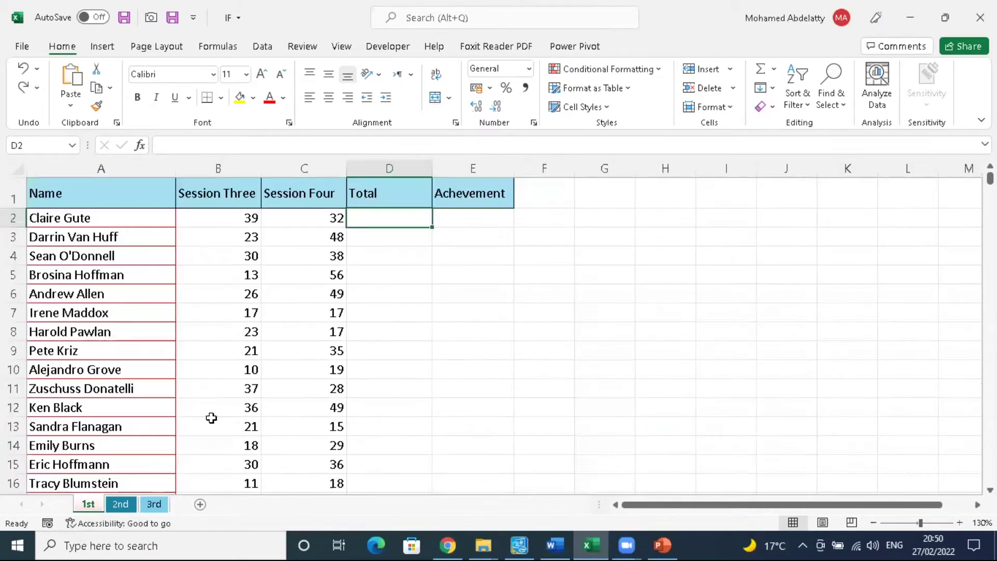
key(ctrl+Page_Down)
key(ctrl+Page_Down)
key(ctrl+Page_Up)
key(ctrl+Page_Up)
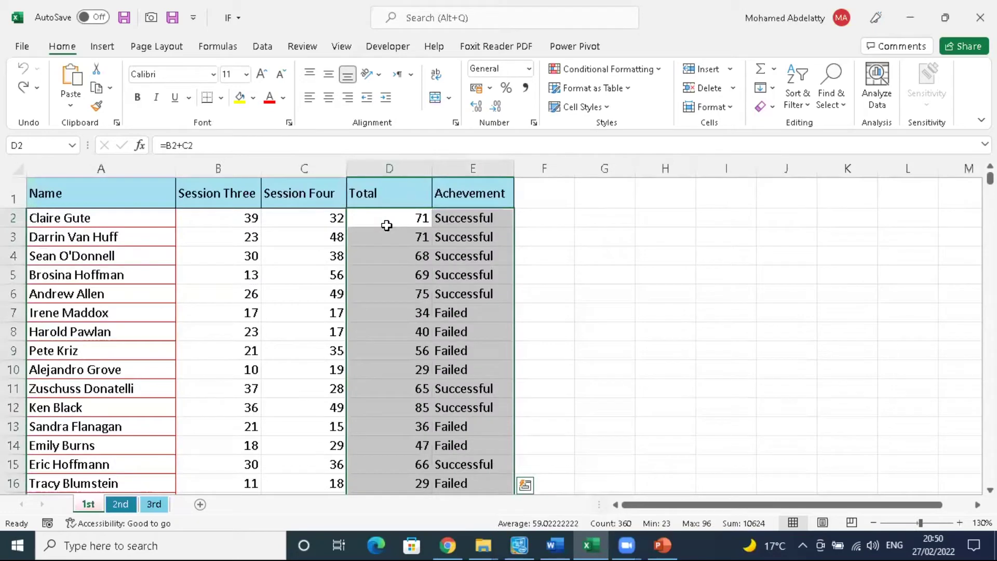
click(457, 220)
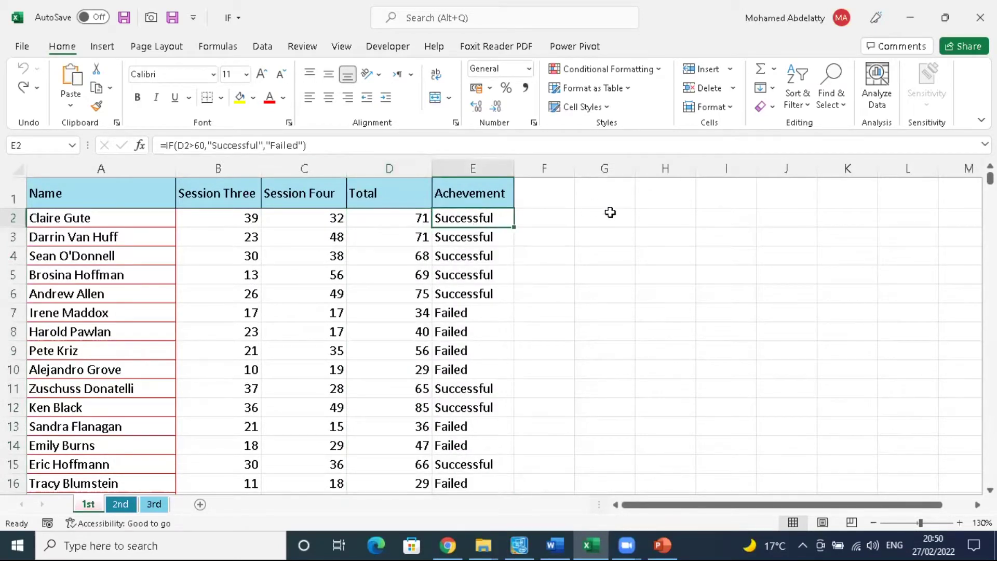
click(657, 201)
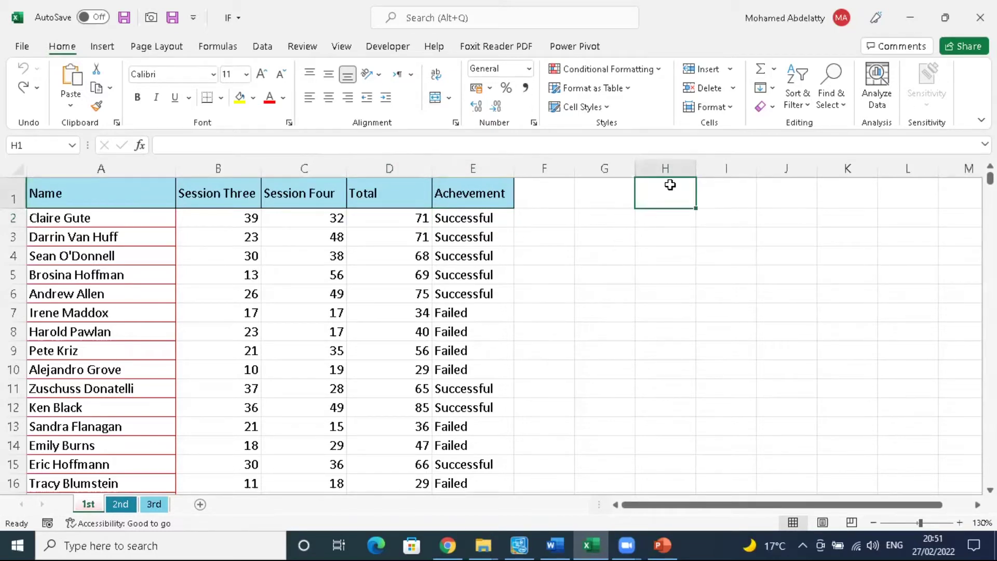
Step: Paste Successful from E2 into H2 and Failed from E7 into H3 as values
click(478, 220)
key(ctrl+c)
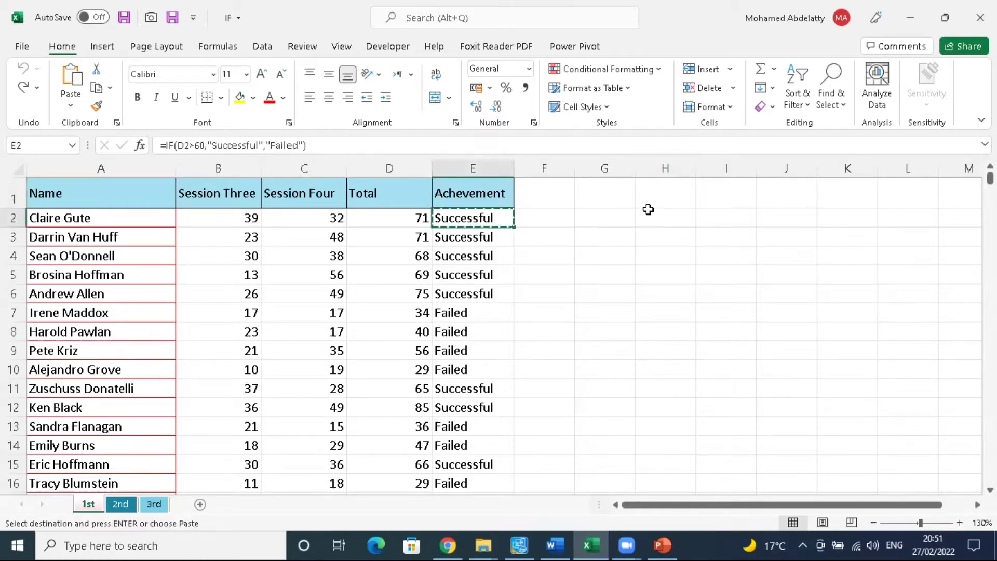
click(649, 212)
right_click(658, 215)
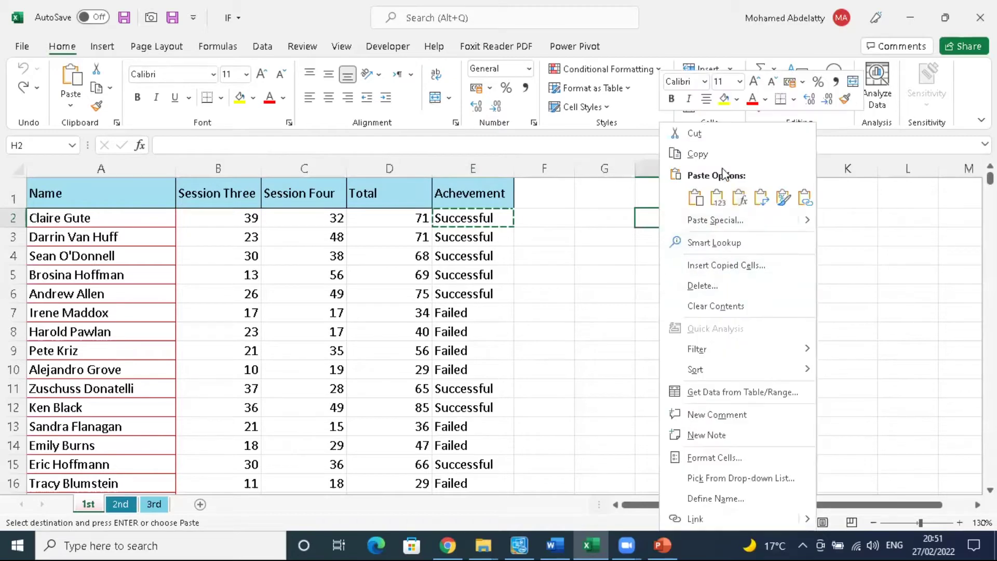
click(709, 197)
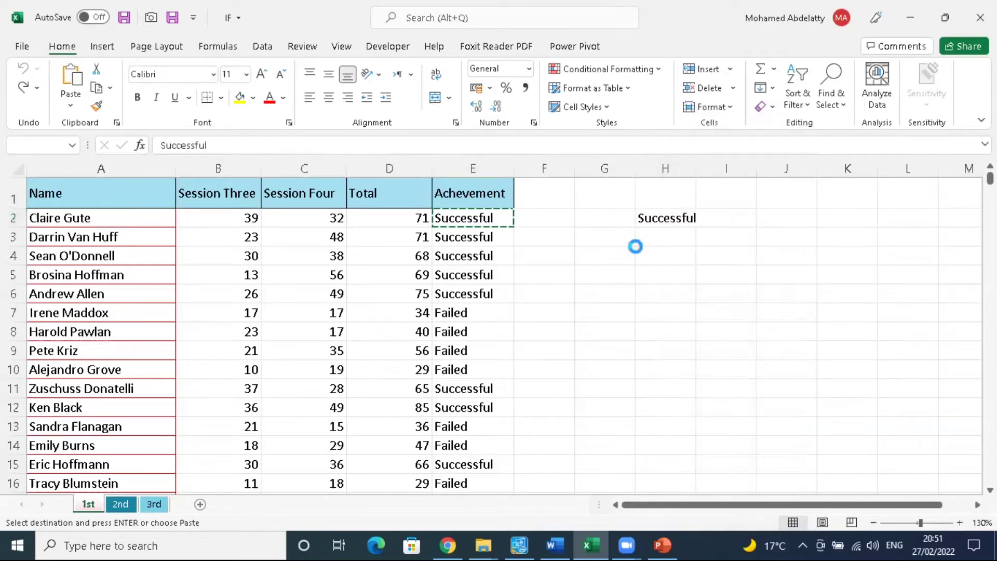
click(469, 313)
key(ctrl+c)
click(672, 233)
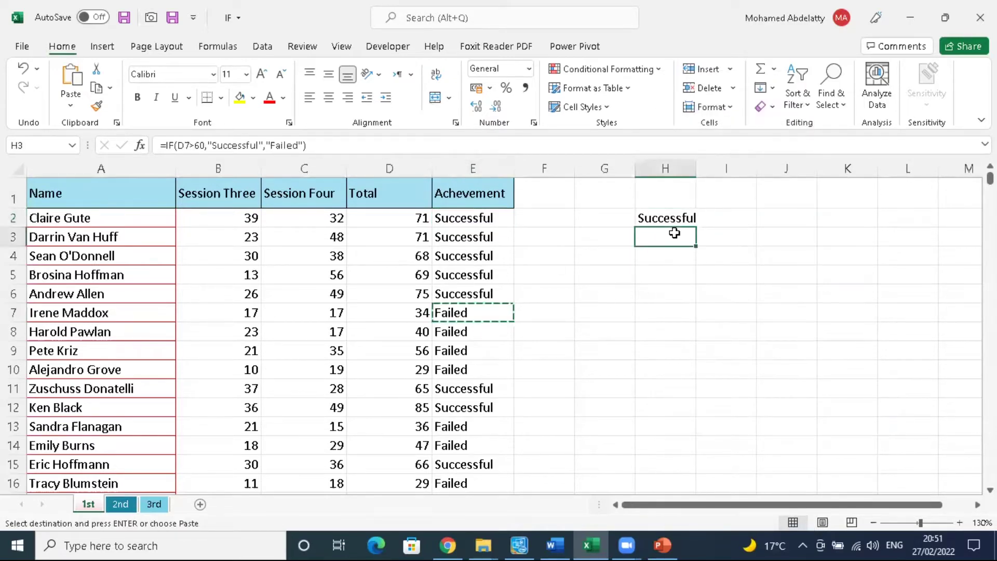
right_click(673, 235)
click(733, 200)
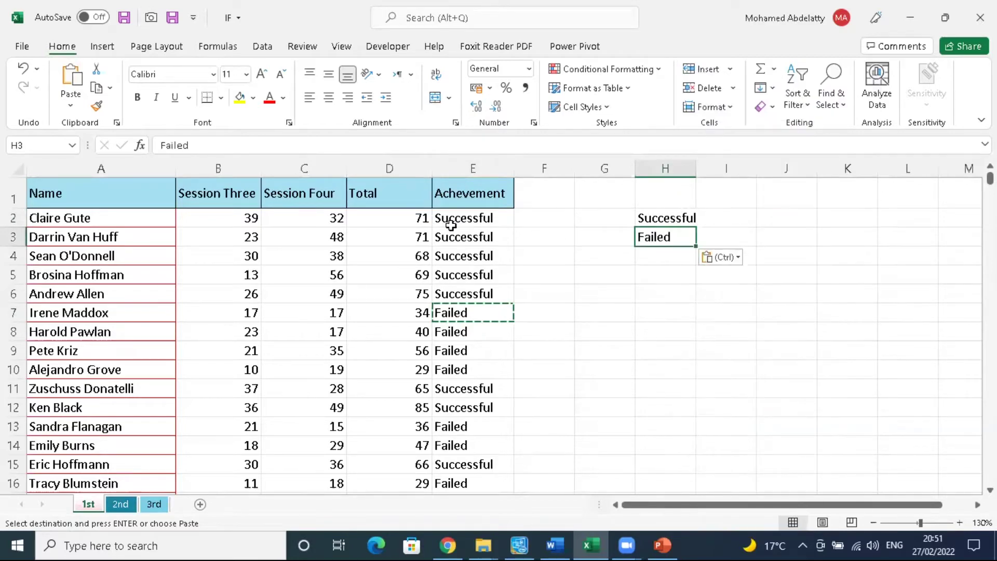
Step: Clear the Total and Achievement columns from row 2 to the last data row
drag(403, 217, 470, 228)
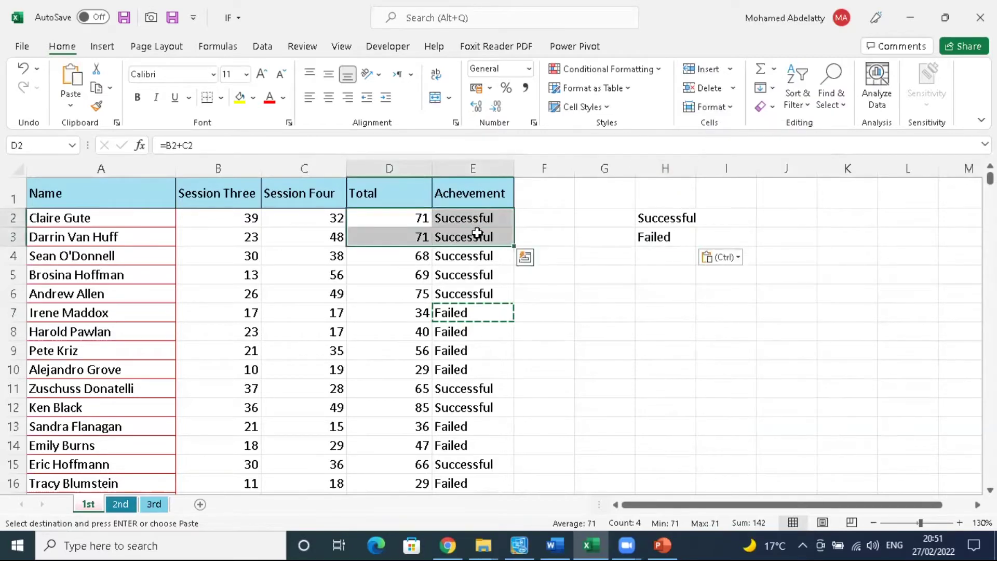
key(ctrl+shift+Down)
key(Delete)
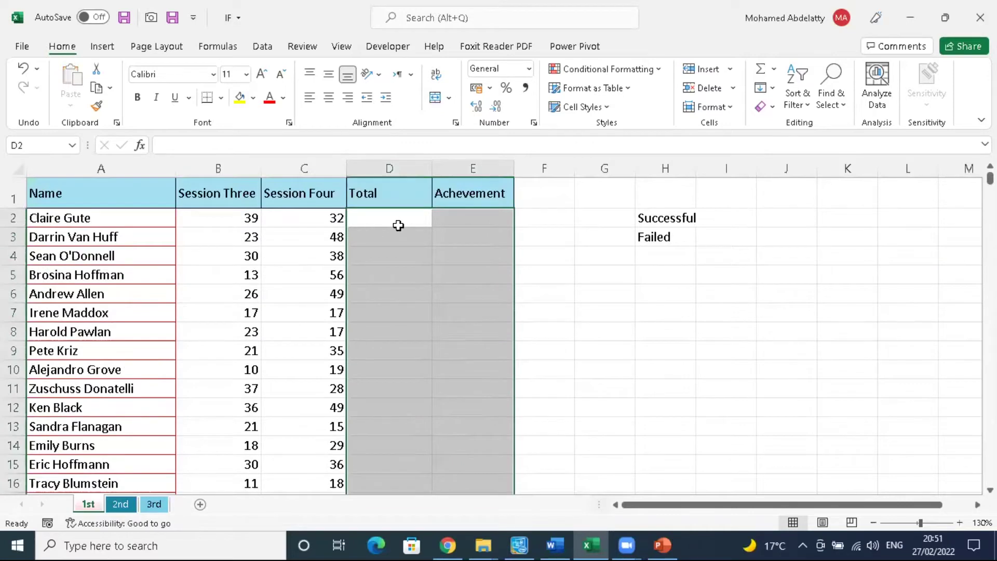
click(400, 218)
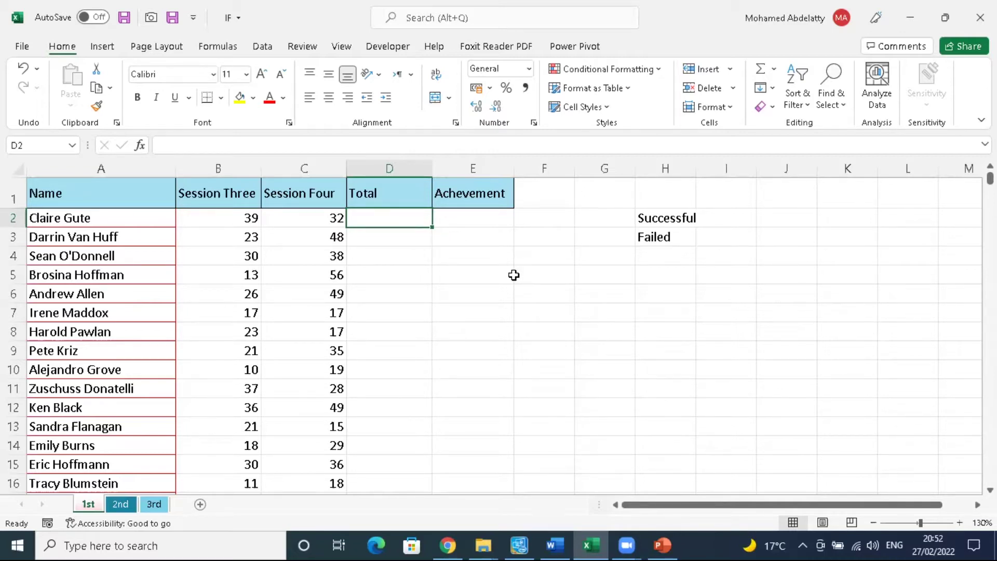
drag(441, 253, 577, 346)
click(413, 217)
click(556, 221)
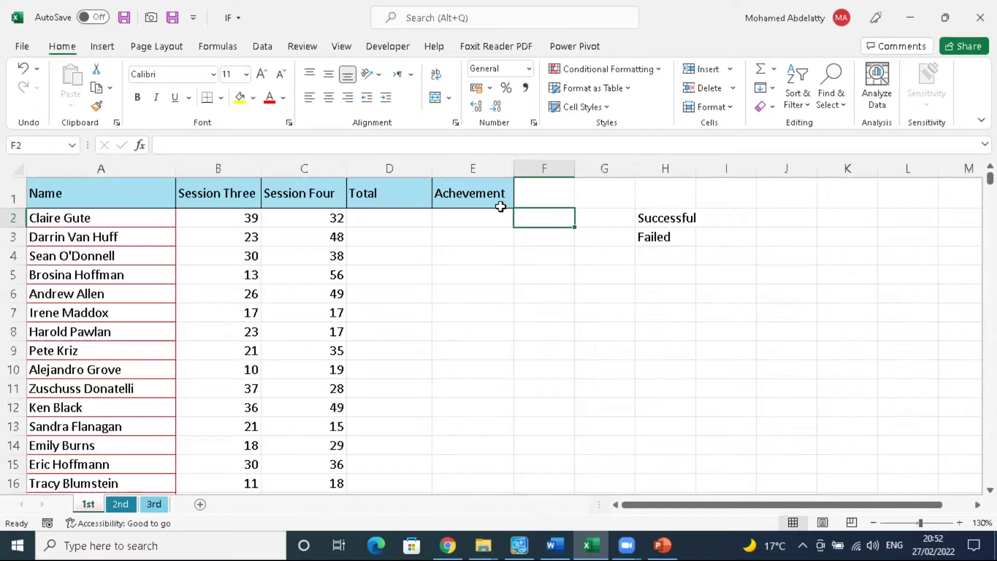
Step: Begin =COUNT( in F2 by choosing COUNT from the formula autocomplete
click(239, 144)
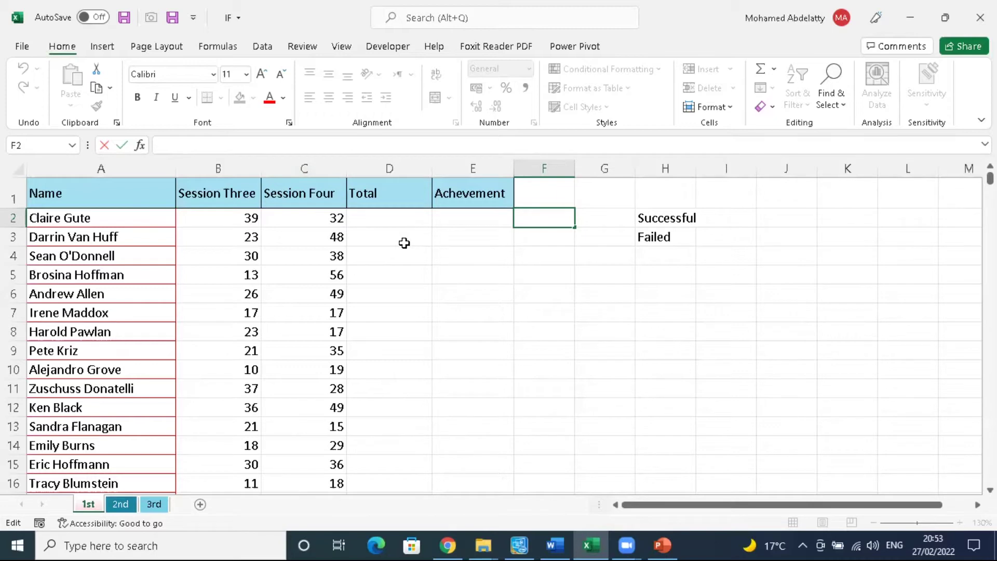
text(=)
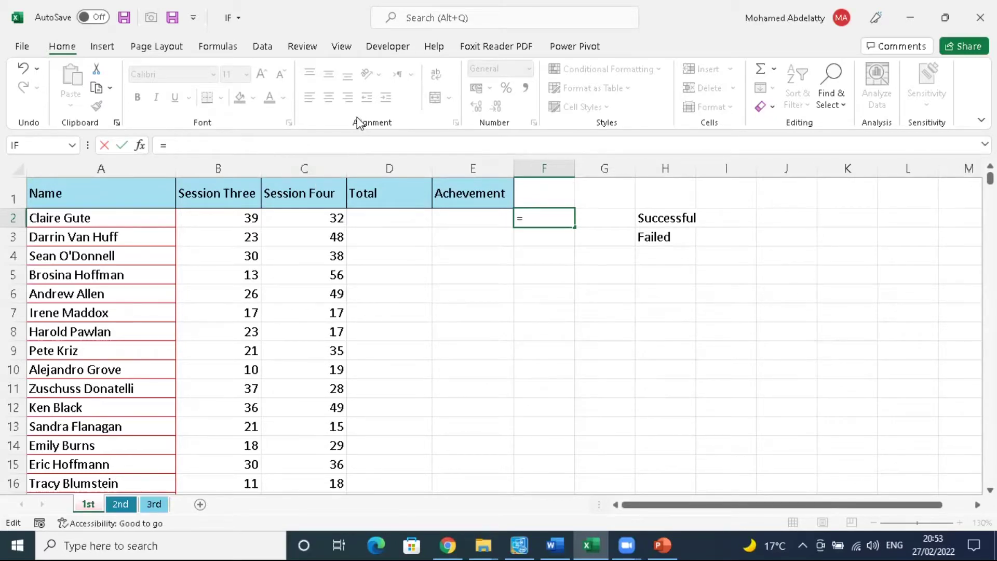
text(c)
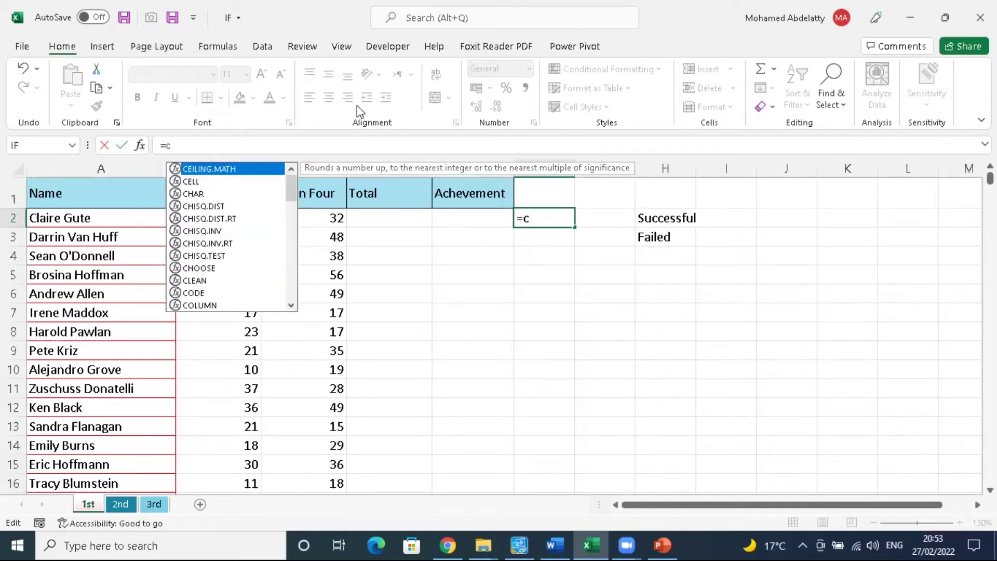
scroll(221, 203, down, 7)
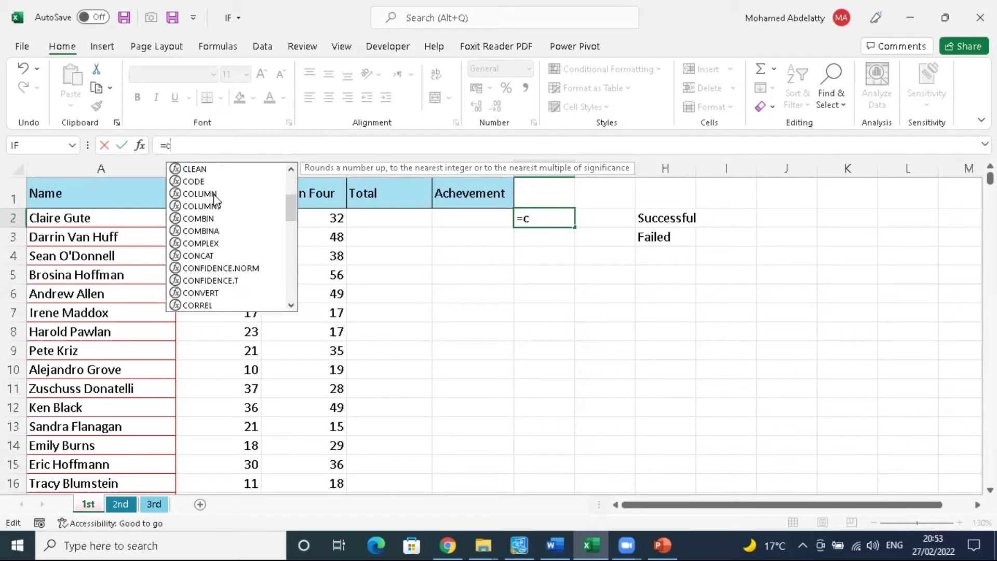
scroll(220, 202, down, 4)
scroll(221, 208, up, 11)
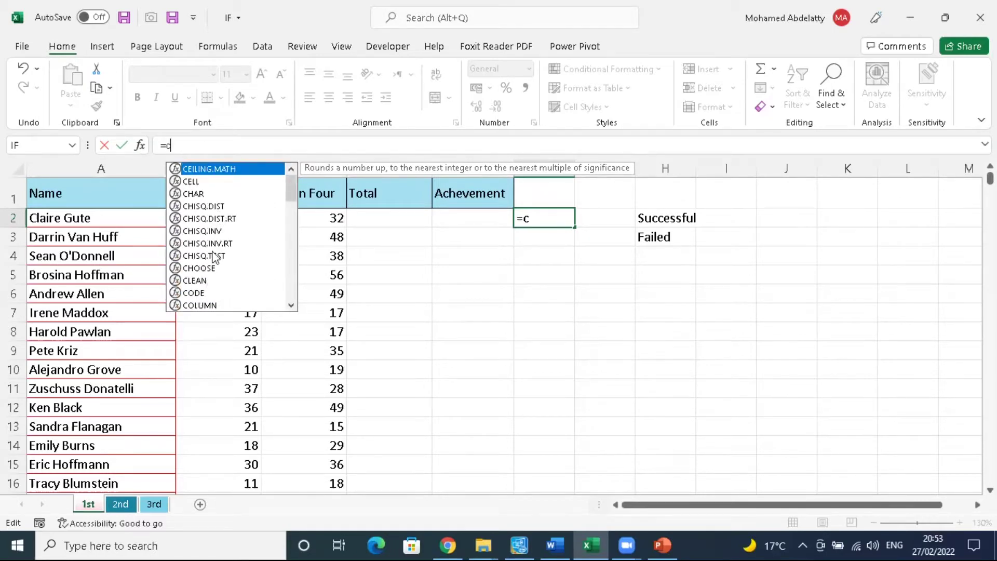
text(o)
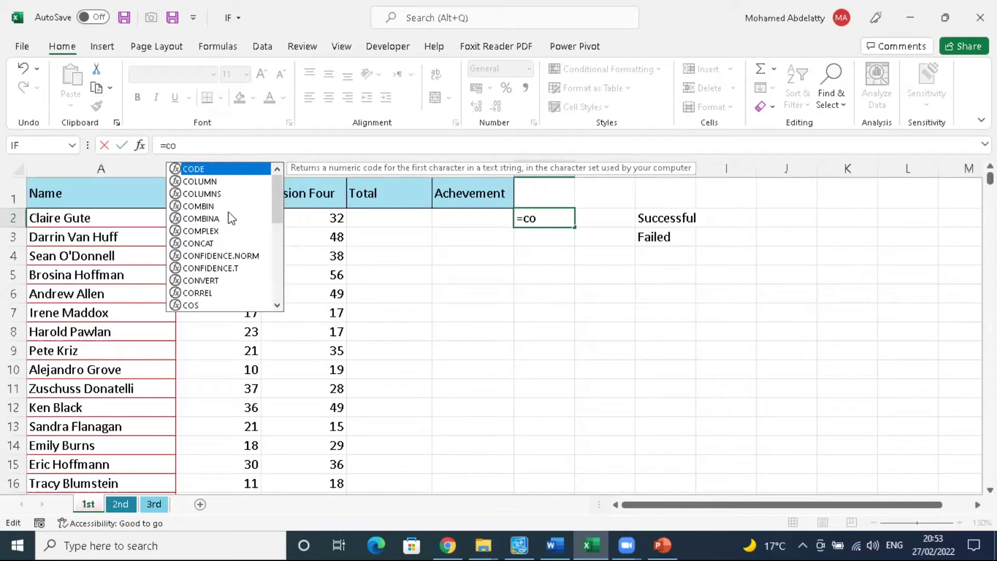
text(u)
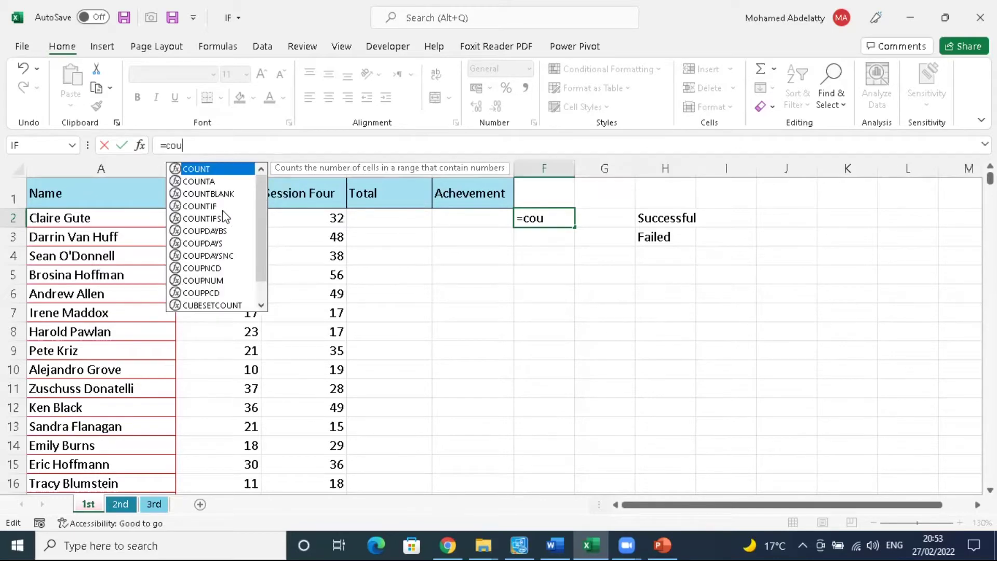
double_click(223, 169)
key(BackSpace)
key(BackSpace)
key(BackSpace)
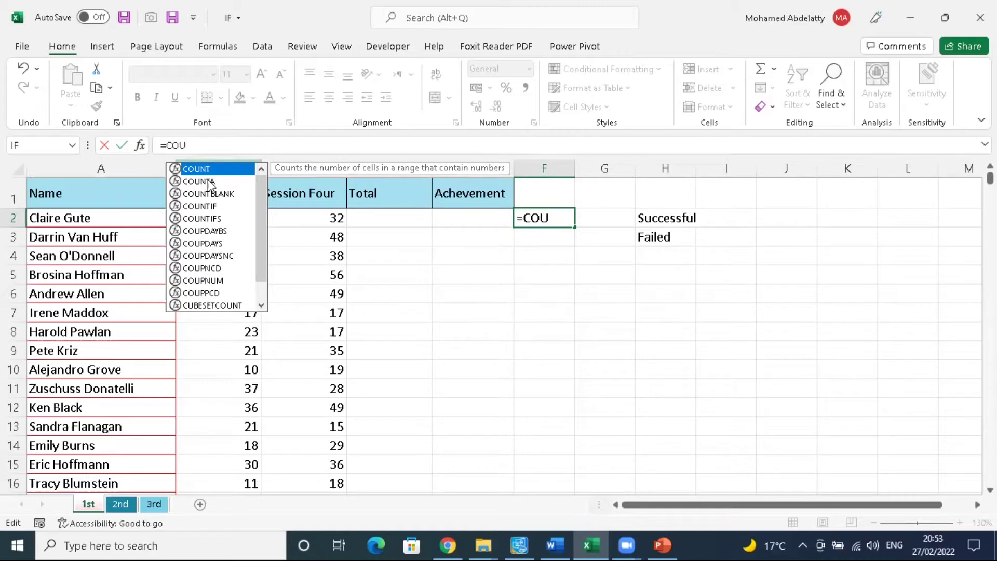
key(Tab)
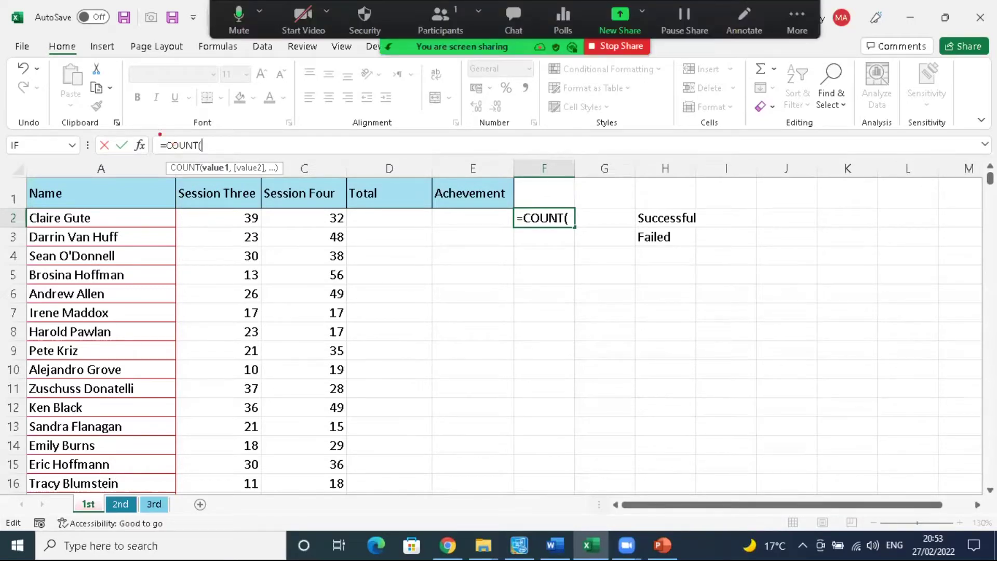
Step: Give the F2 COUNT formula the Session Three range B2:B181 as its argument
mouse_move(153, 161)
mouse_down()
mouse_move(201, 187)
mouse_move(334, 188)
mouse_up()
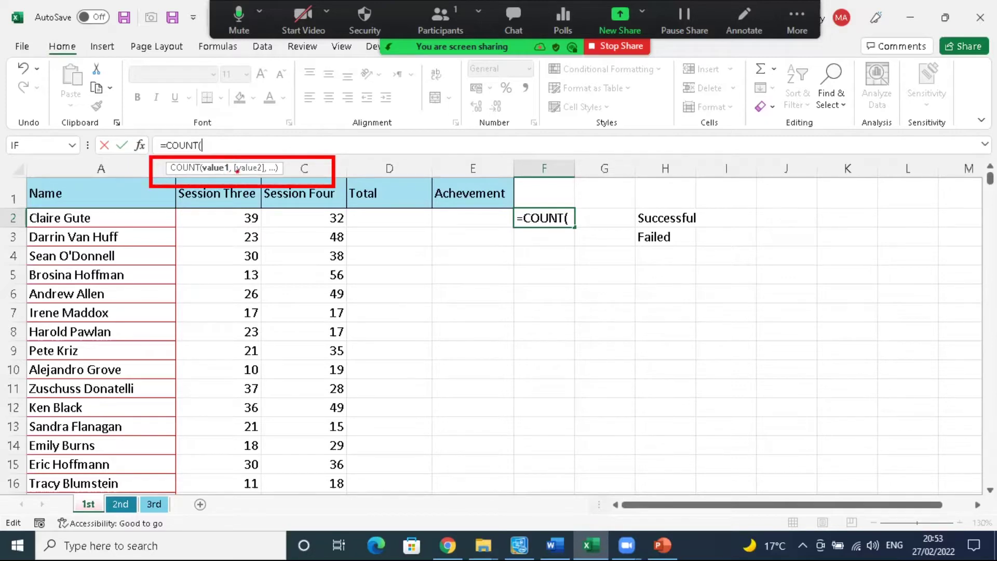
key(alt+s)
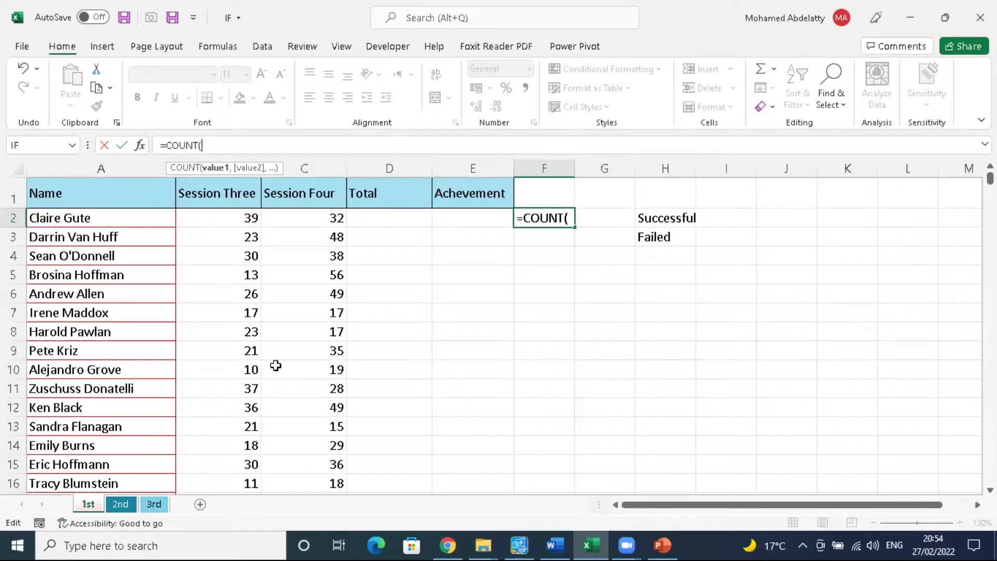
click(237, 217)
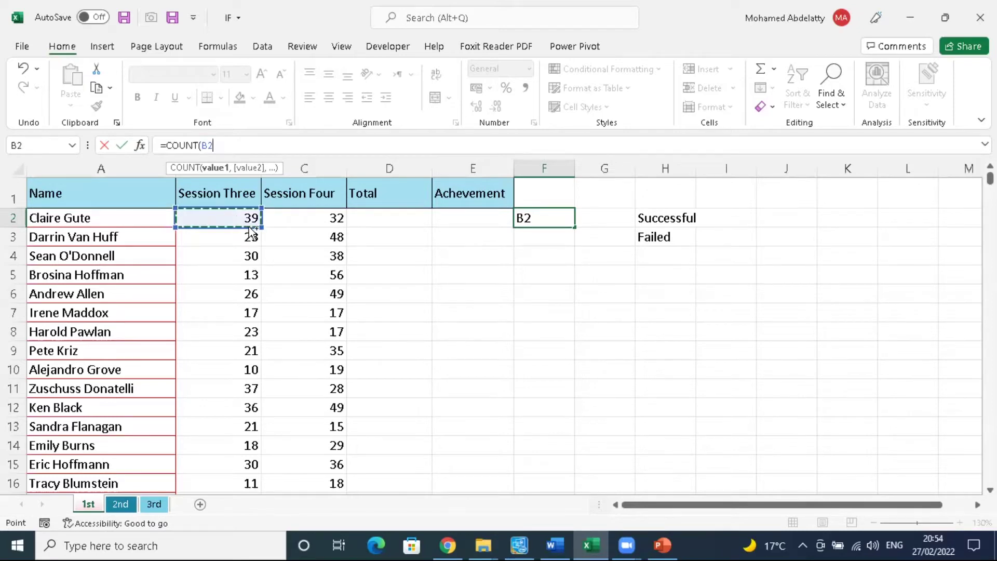
key(ctrl+shift+Down)
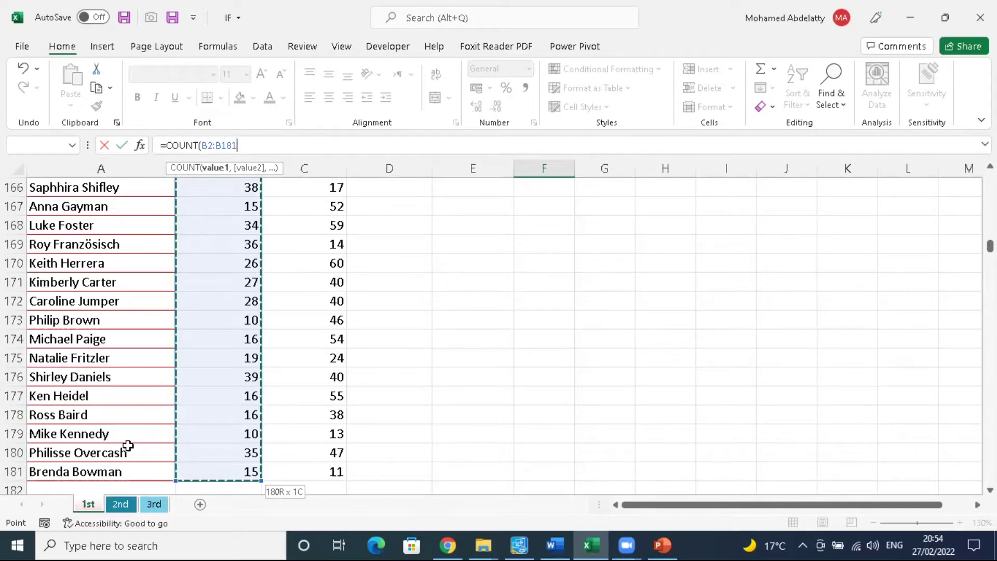
scroll(129, 424, up, 20)
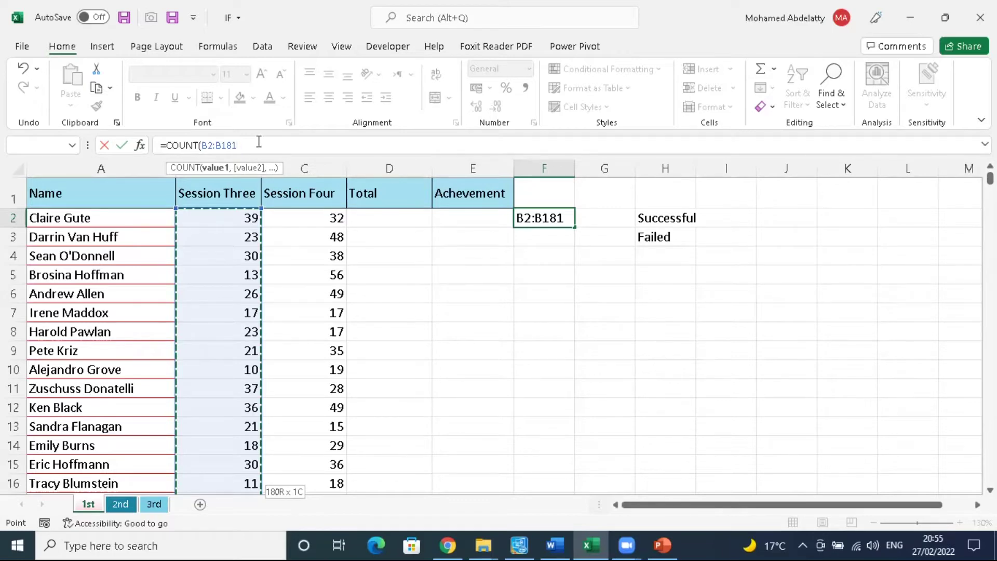
Step: Finish F2 as =COUNT(B2:B181), returning 180
key(BackSpace)
key(BackSpace)
key(BackSpace)
key(BackSpace)
key(BackSpace)
key(BackSpace)
key(BackSpace)
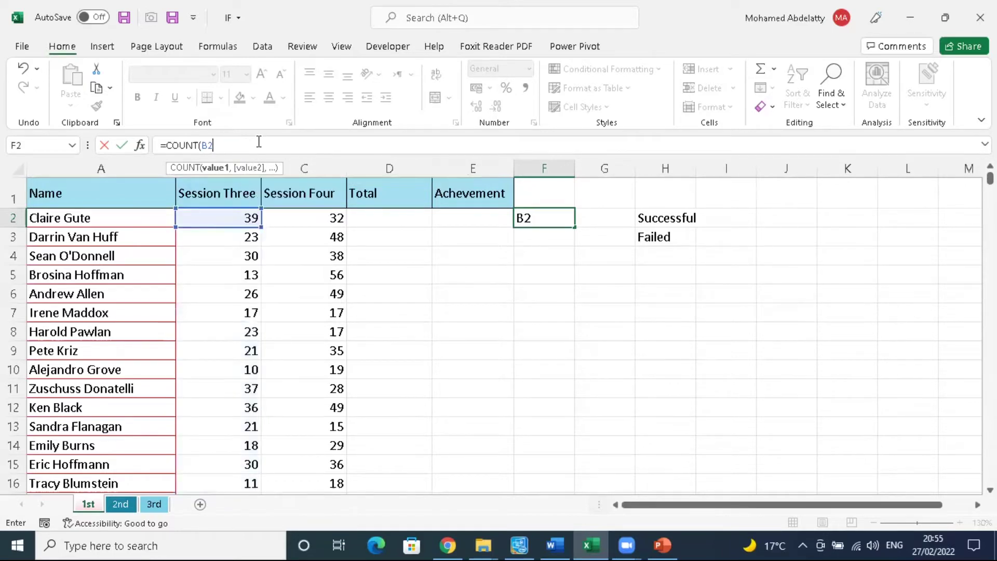
drag(242, 225, 234, 454)
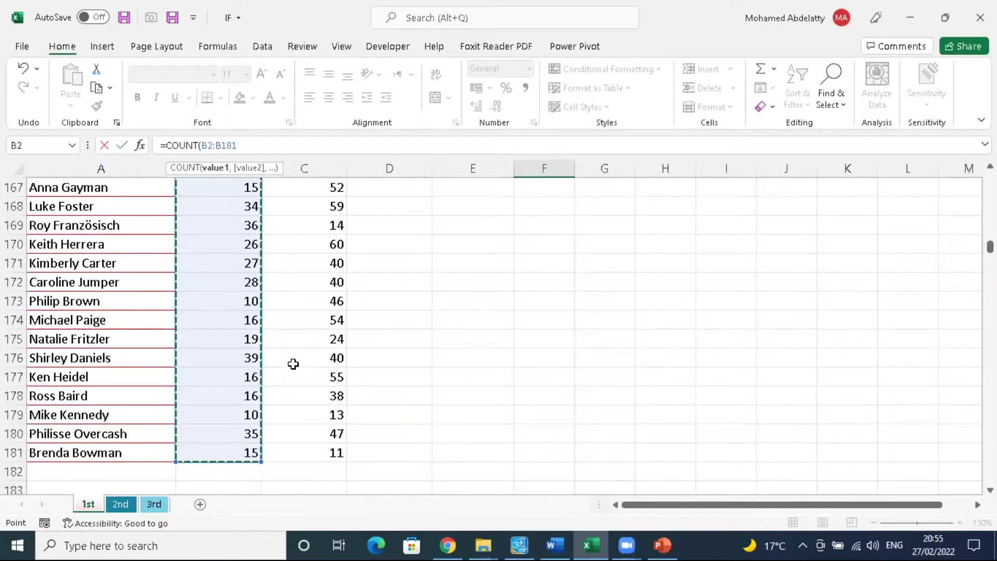
scroll(289, 289, up, 13)
scroll(319, 250, up, 20)
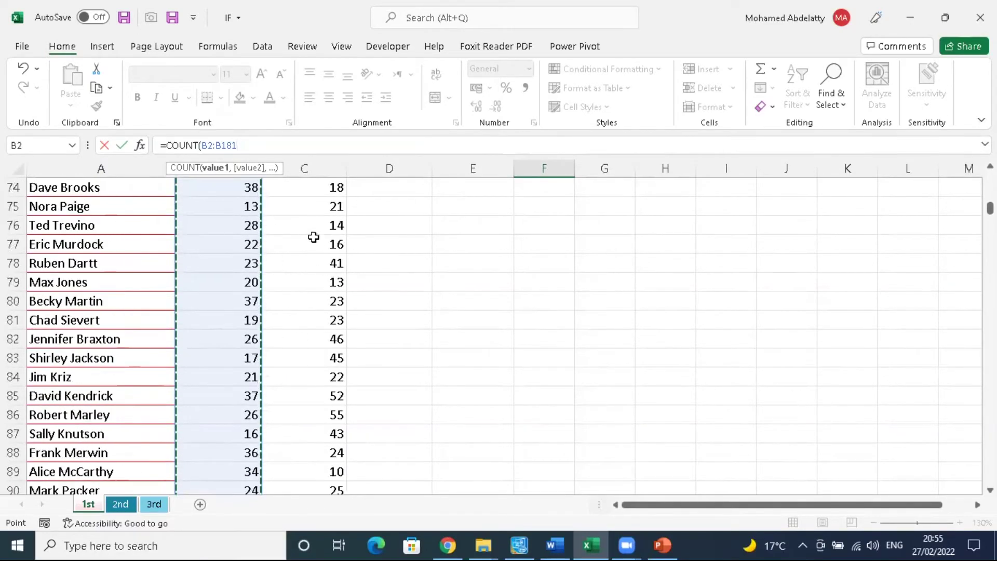
scroll(259, 226, up, 6)
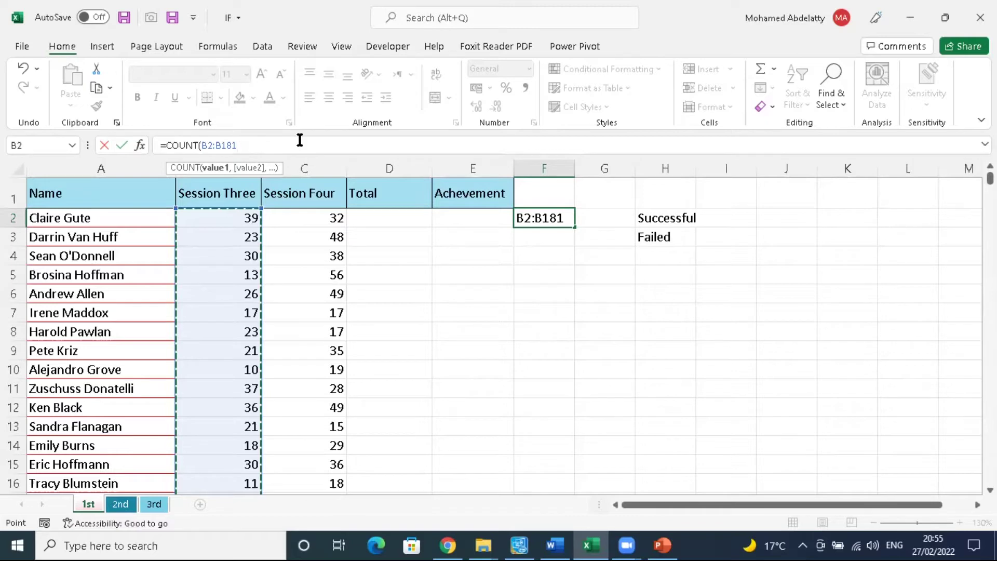
key(BackSpace)
key(BackSpace)
key(BackSpace)
key(BackSpace)
key(BackSpace)
key(BackSpace)
key(BackSpace)
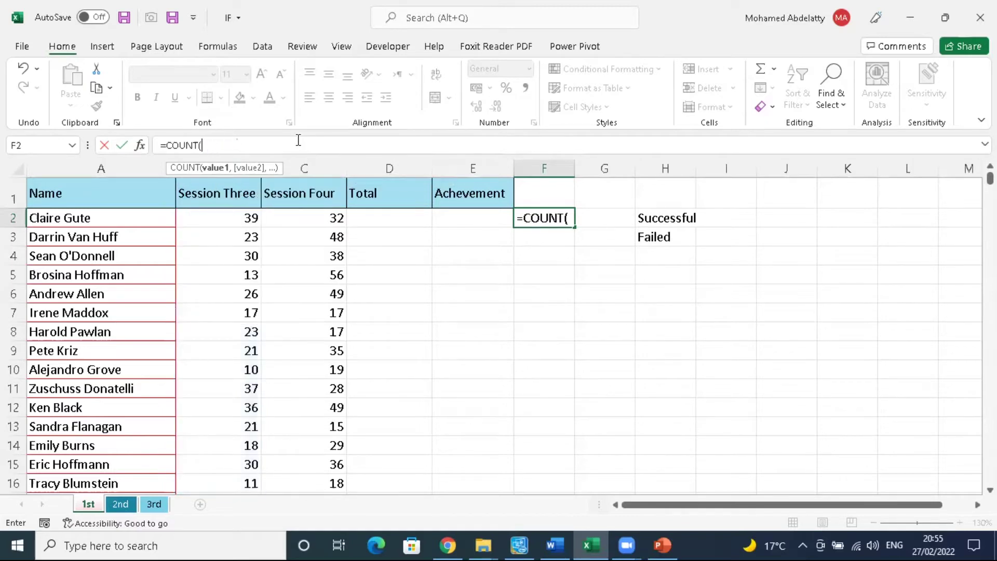
text(B2)
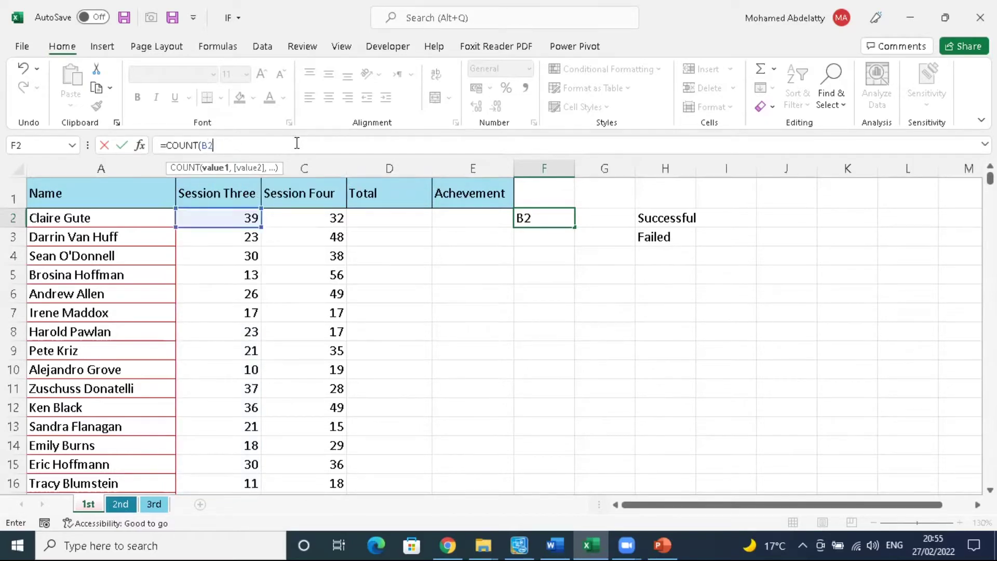
text(:B181)
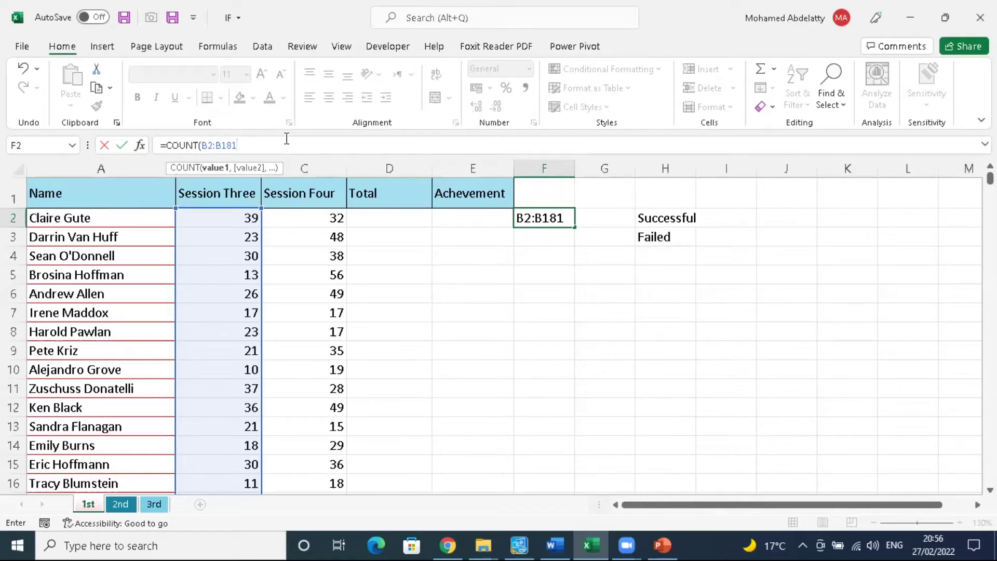
text())
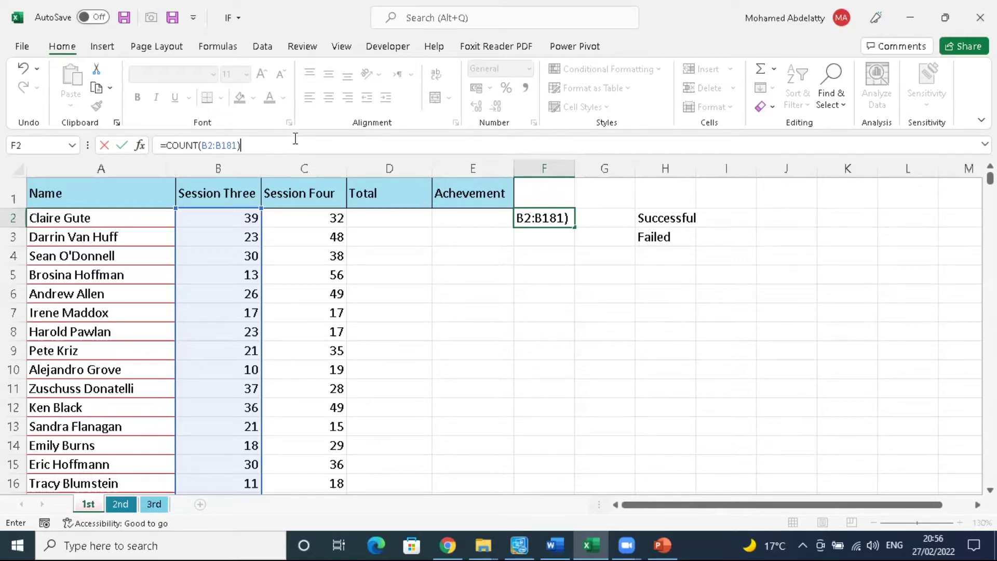
key(Return)
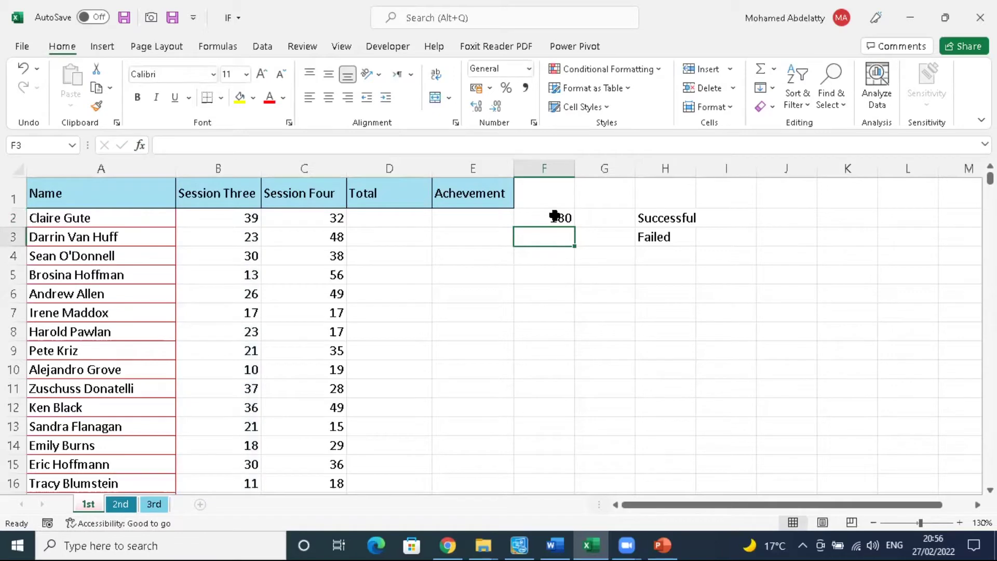
Step: Delete the =COUNT(B2:B181) formula from F2 so the cell is blank
click(549, 216)
key(BackSpace)
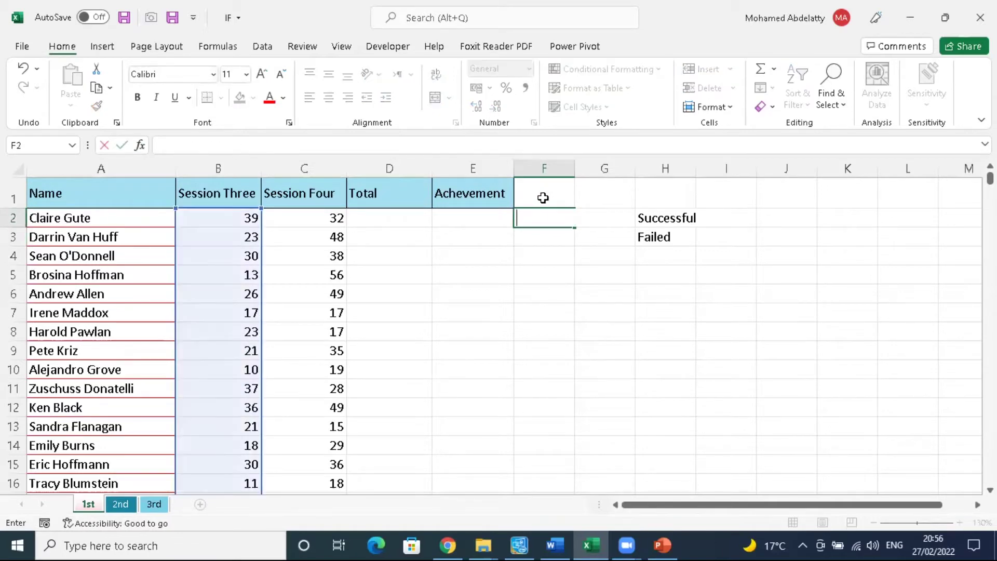
click(568, 236)
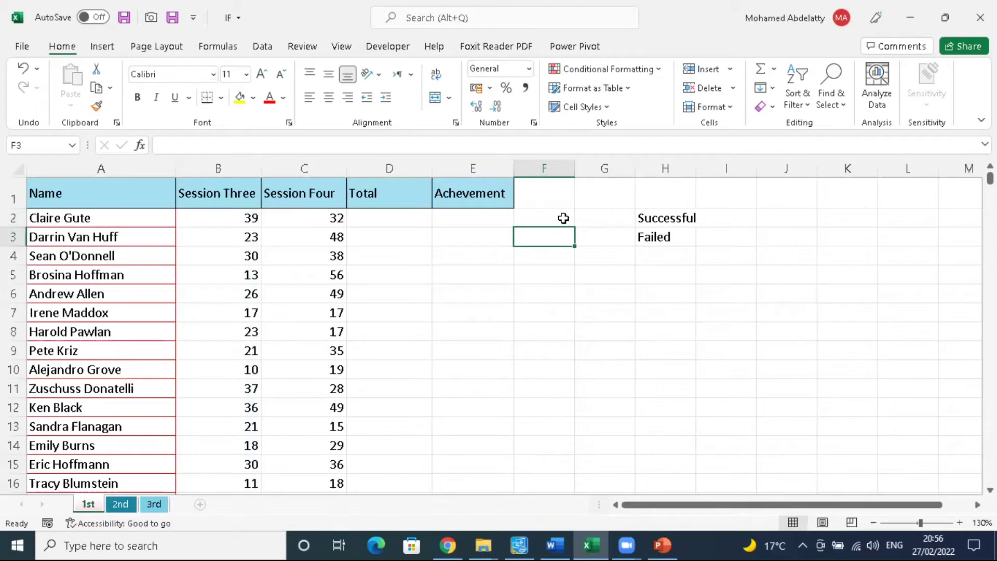
click(556, 217)
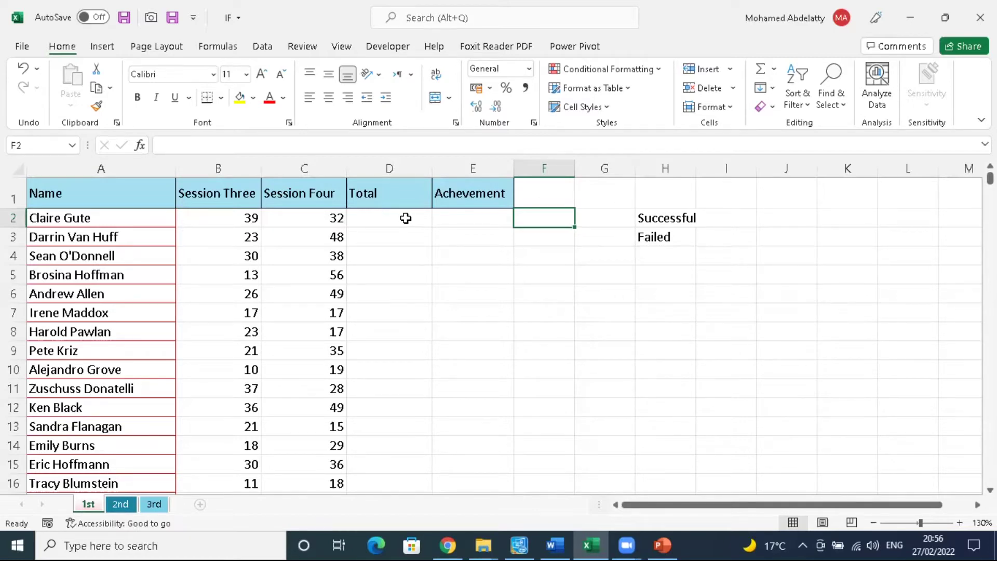
Step: Enter the label >60 in H1, then point out the B2 and C2 session scores
click(667, 201)
text(6)
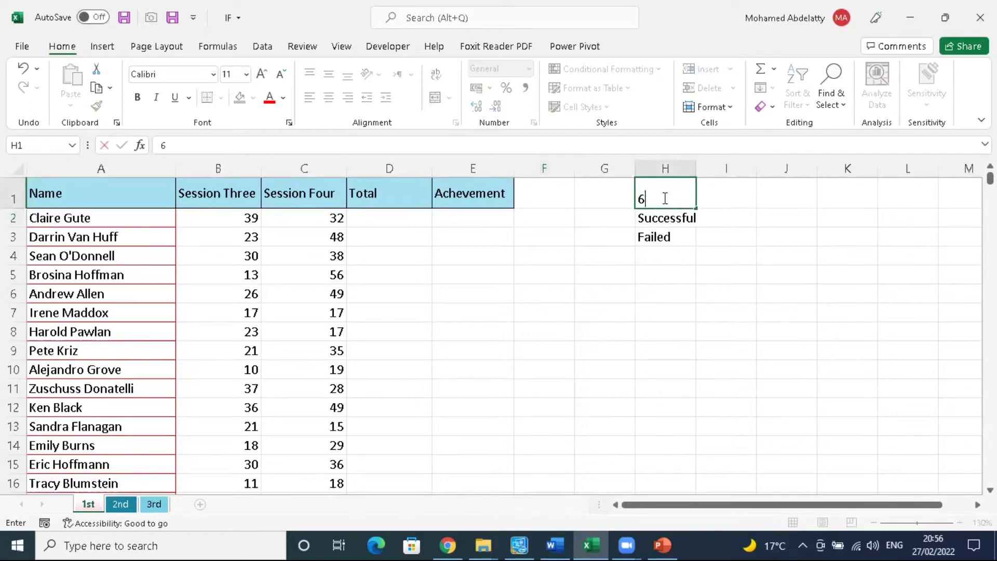
text(0)
click(639, 198)
text(>)
click(719, 196)
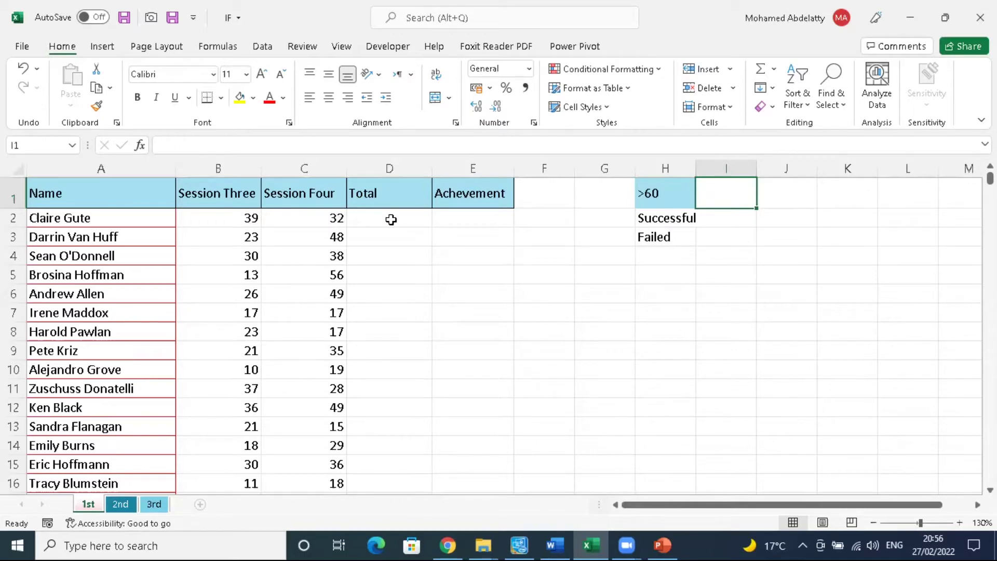
click(224, 218)
click(325, 219)
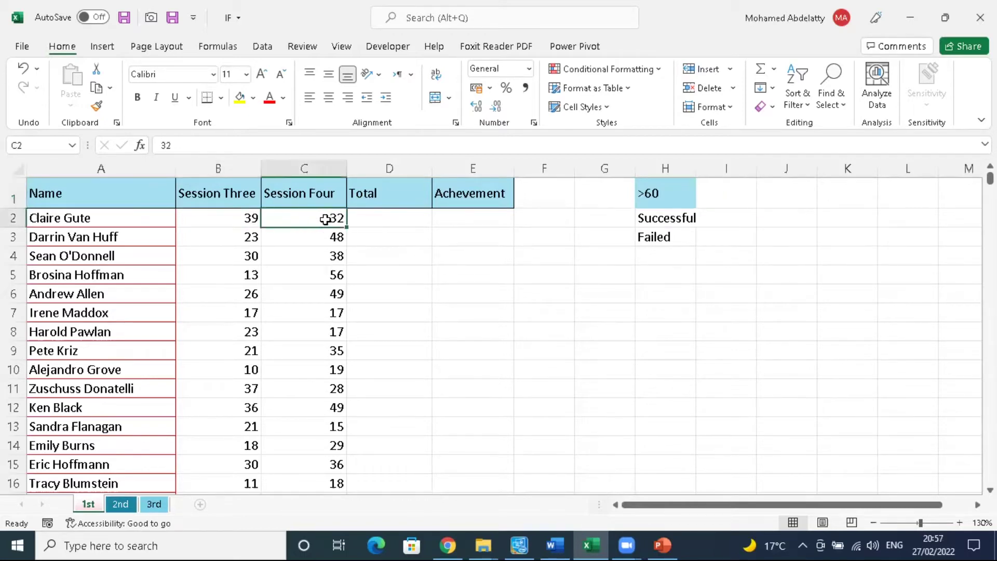
Step: Enter the total formula =B2+C2 in D2
click(395, 213)
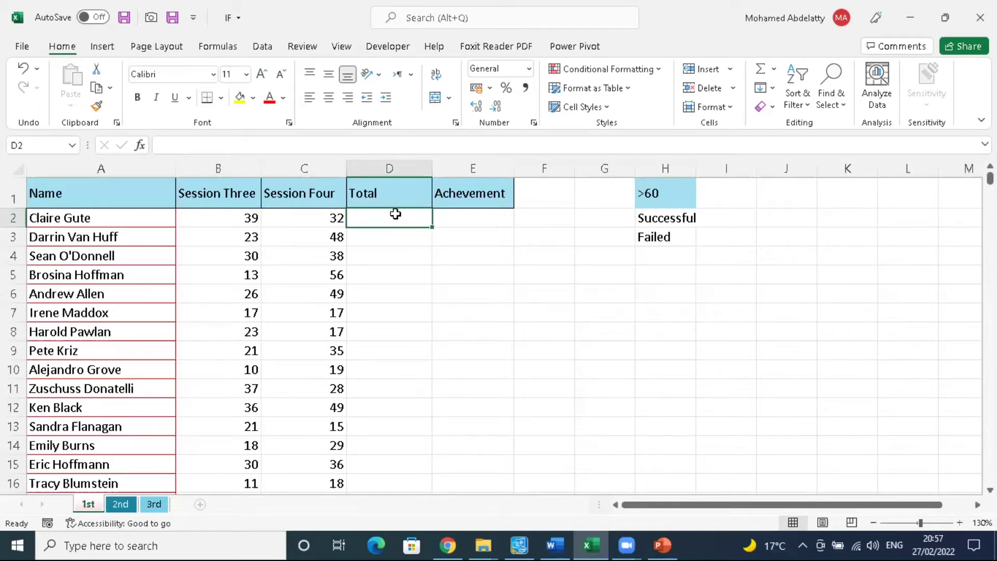
text(=)
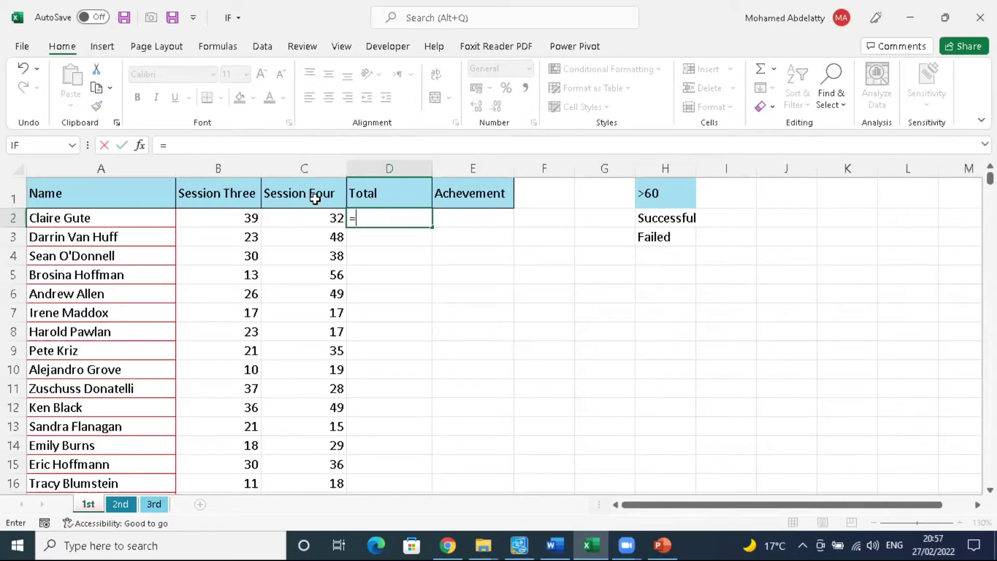
click(217, 145)
click(242, 219)
text(+)
click(294, 221)
key(Return)
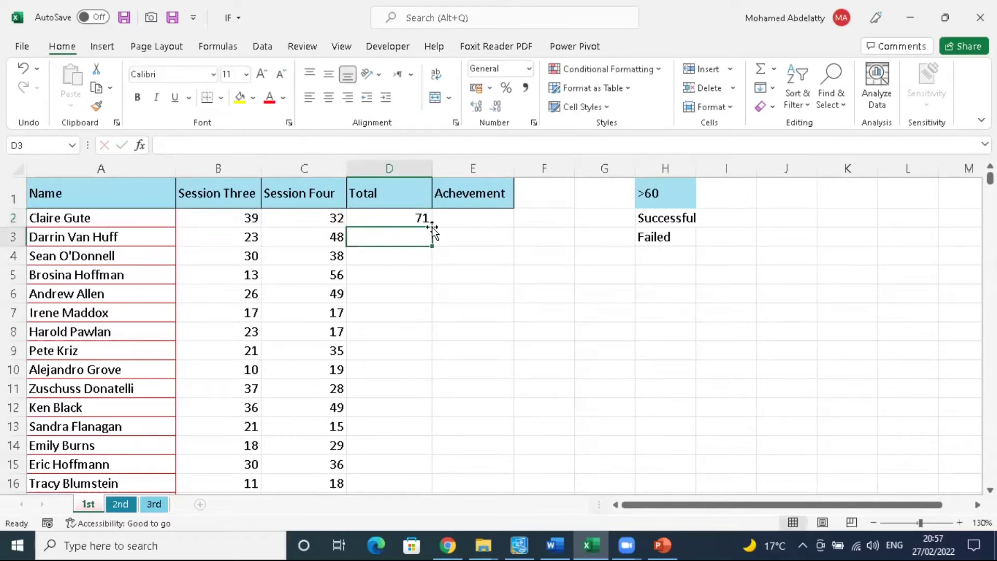
Step: Autofill D2's formula down column D and check the copies in D3–D5
click(403, 213)
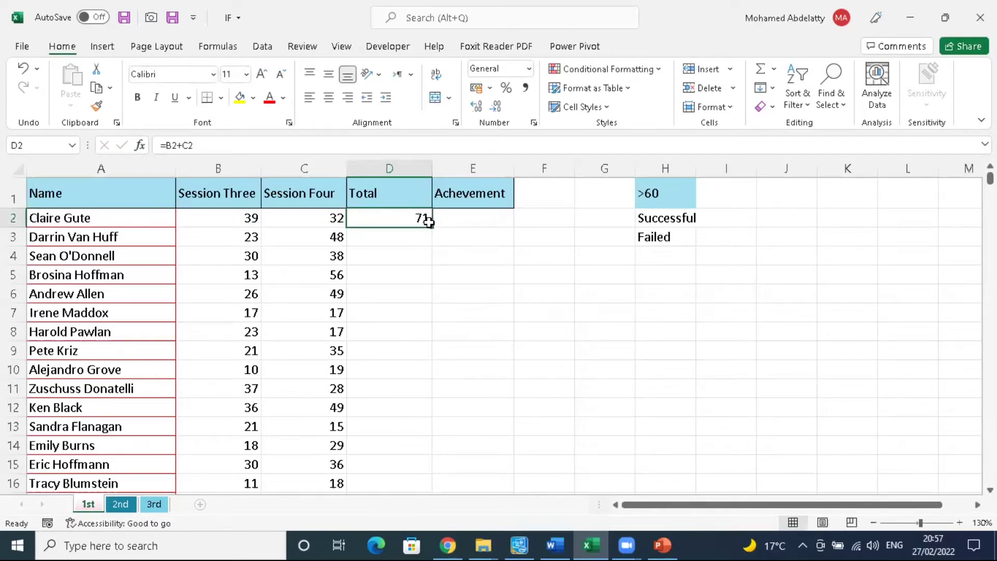
drag(433, 226, 433, 226)
double_click(433, 226)
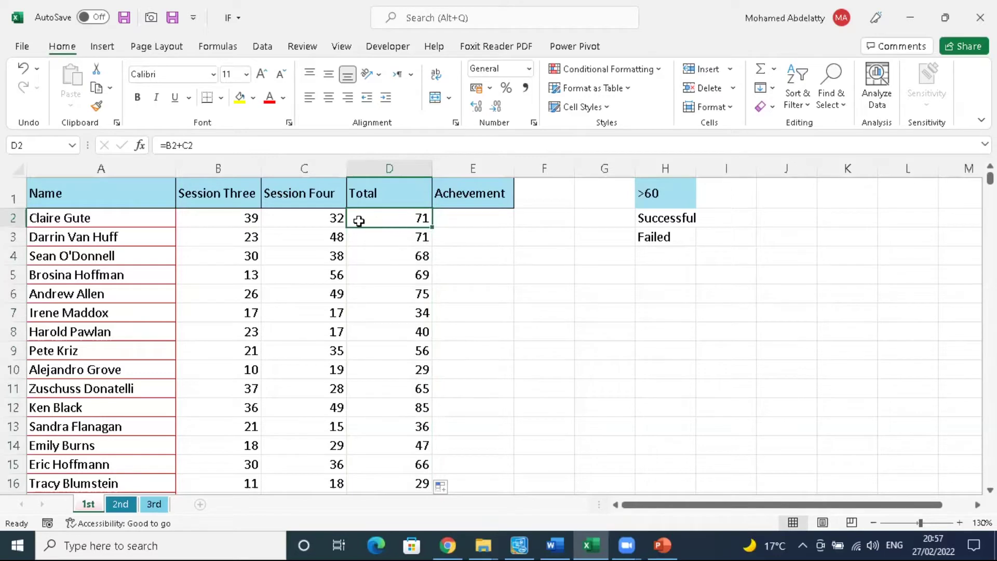
click(403, 237)
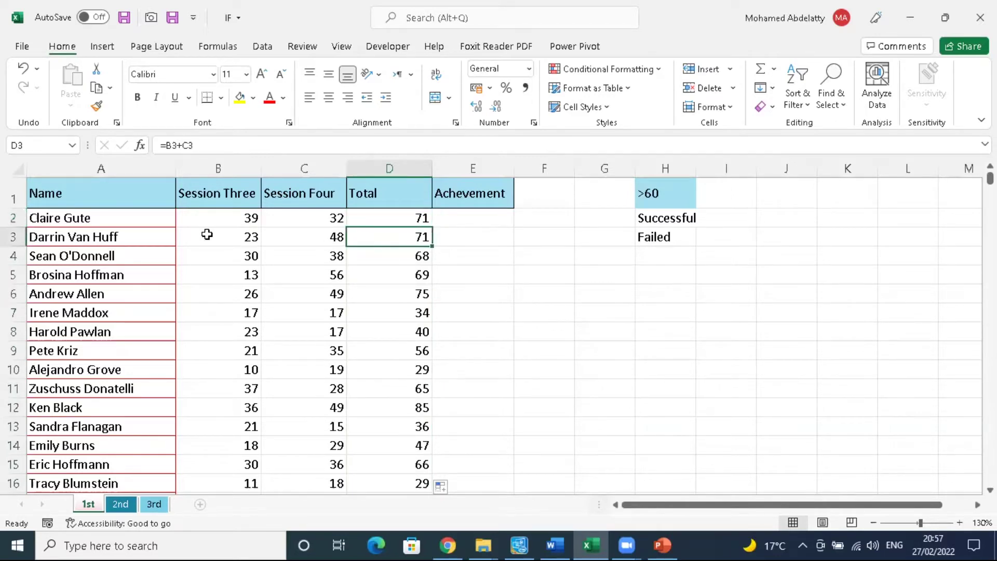
click(418, 259)
click(396, 274)
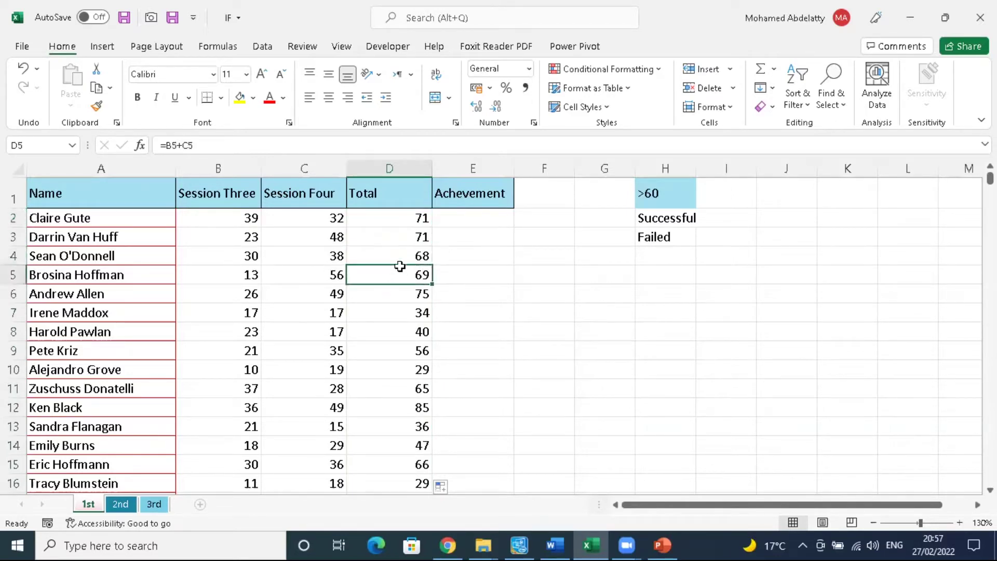
click(410, 218)
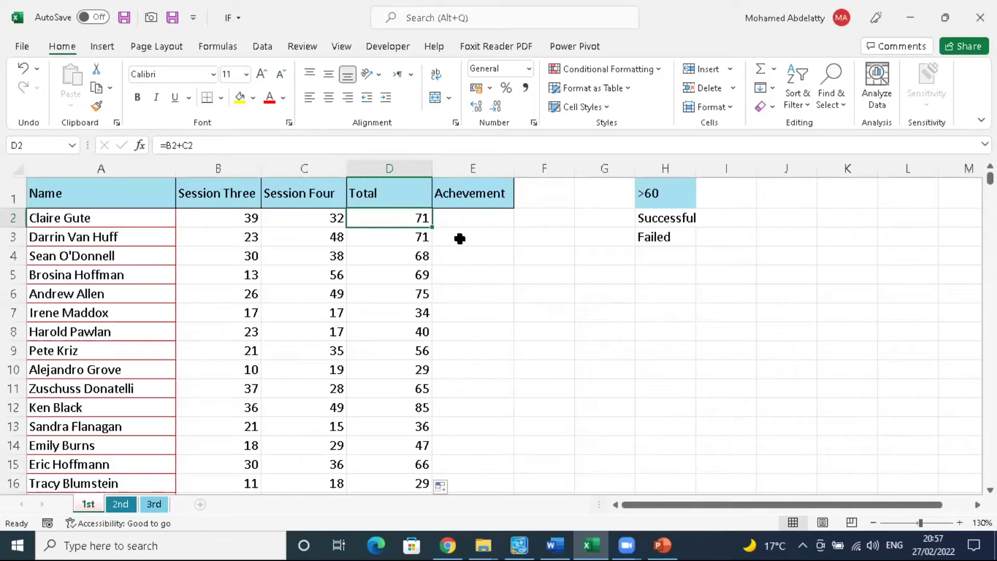
click(464, 217)
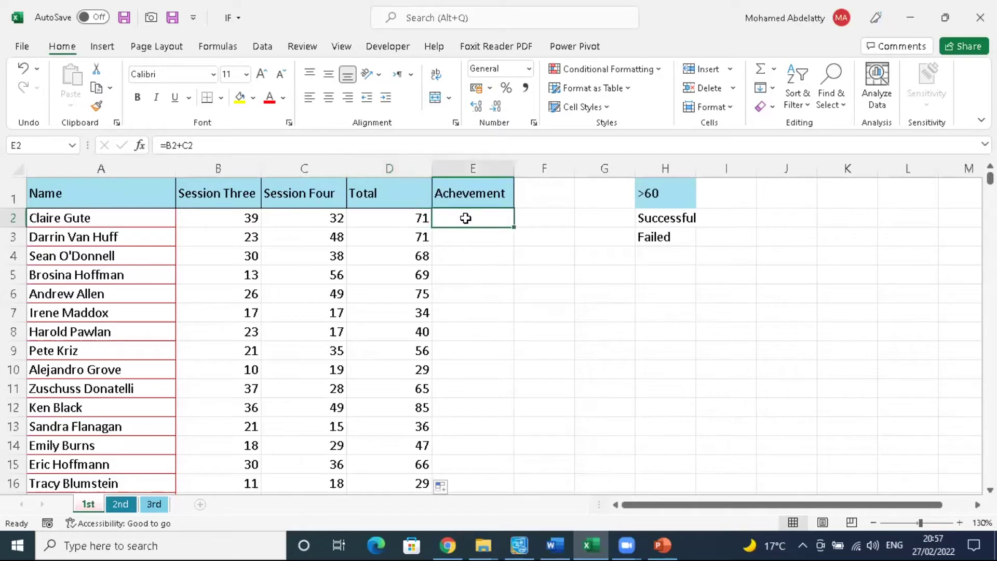
click(419, 224)
drag(656, 216, 652, 236)
click(423, 220)
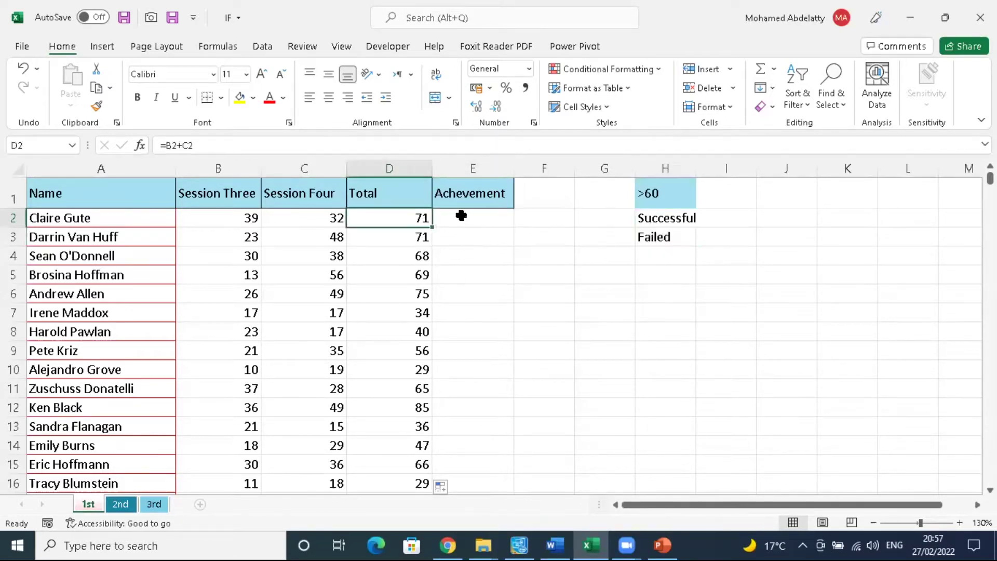
click(454, 218)
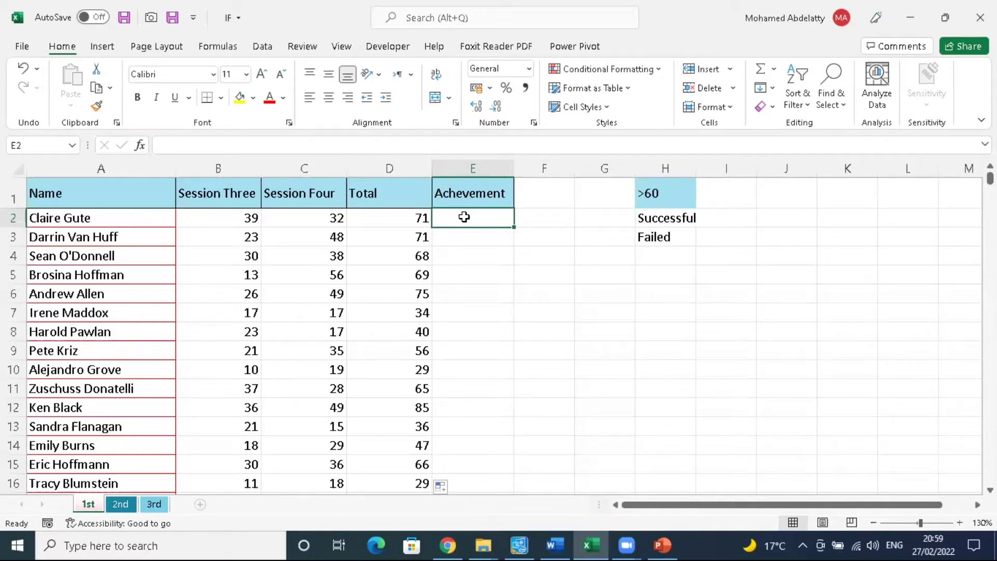
Step: Start E2 as =IF(D2>=60, with a comma after the test, correcting stray separators
text(=)
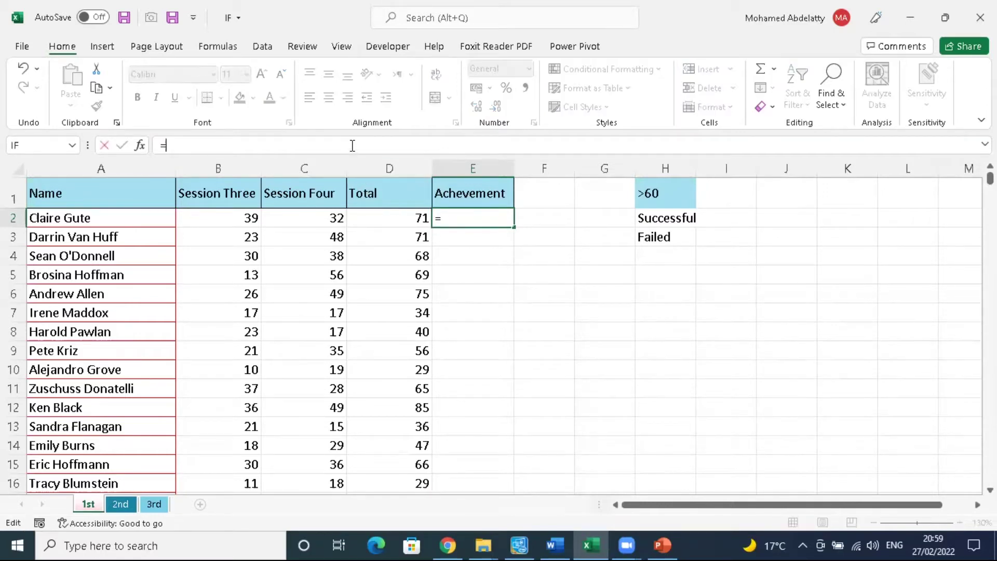
text(IF)
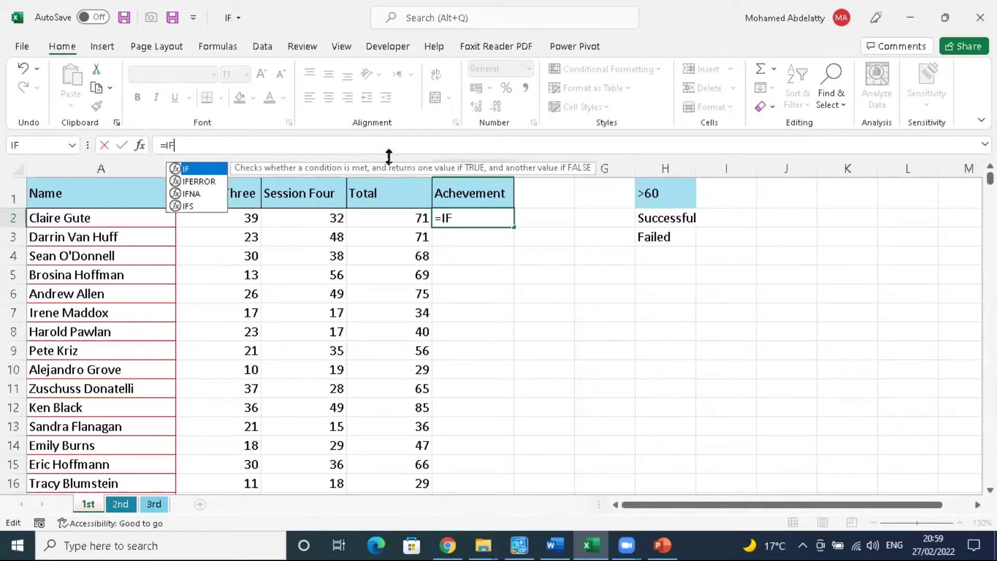
double_click(202, 169)
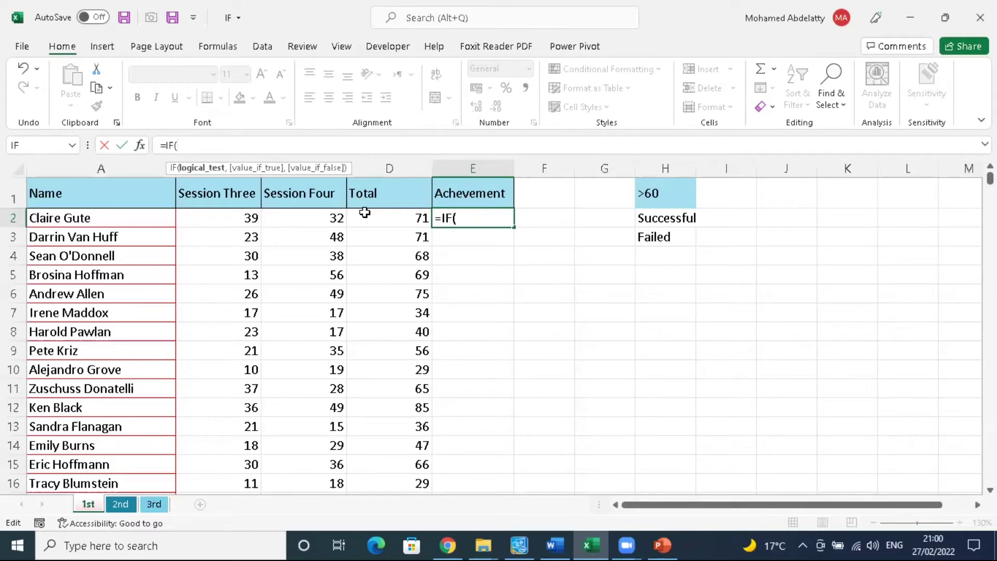
click(390, 218)
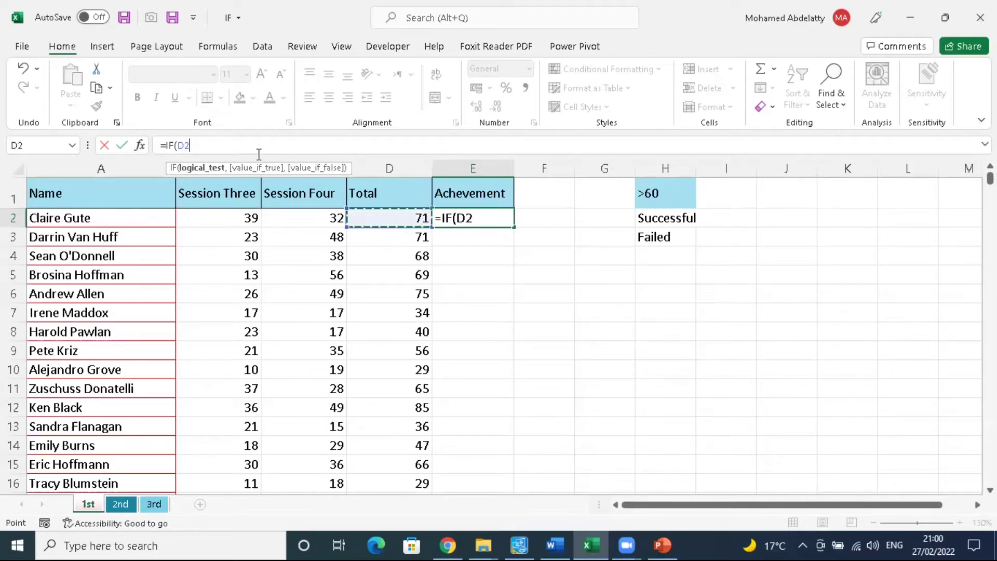
text(>=)
text(60)
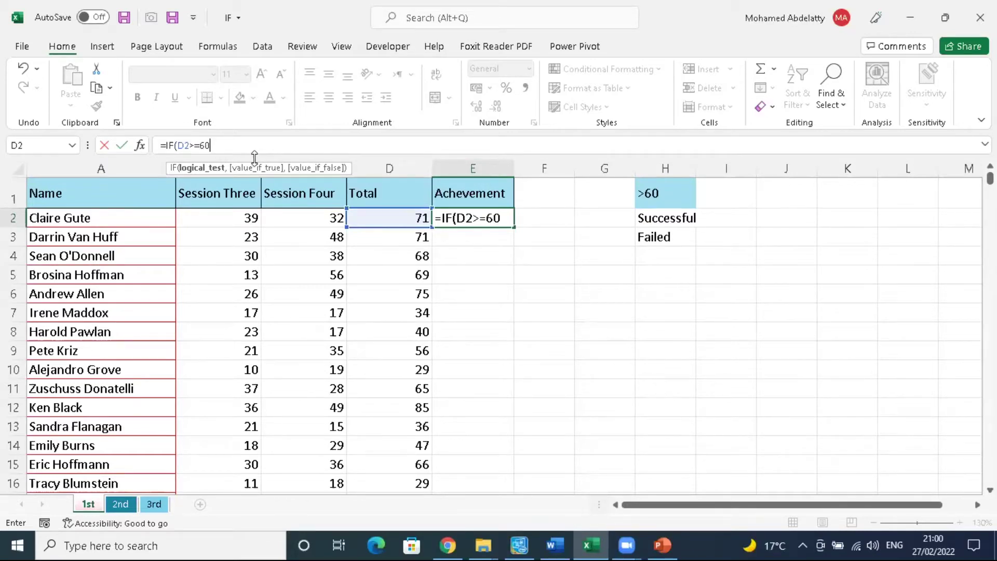
text(,)
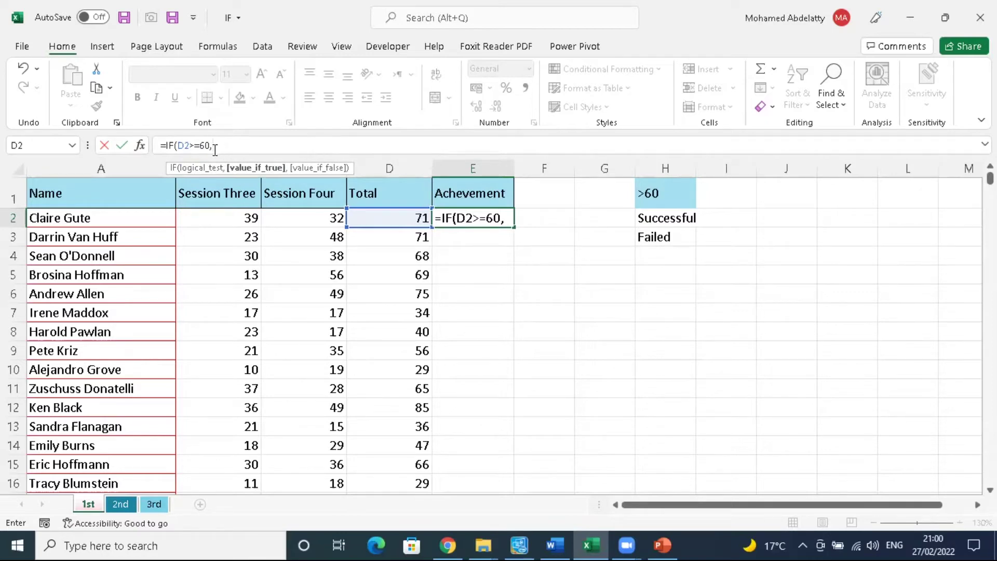
key(BackSpace)
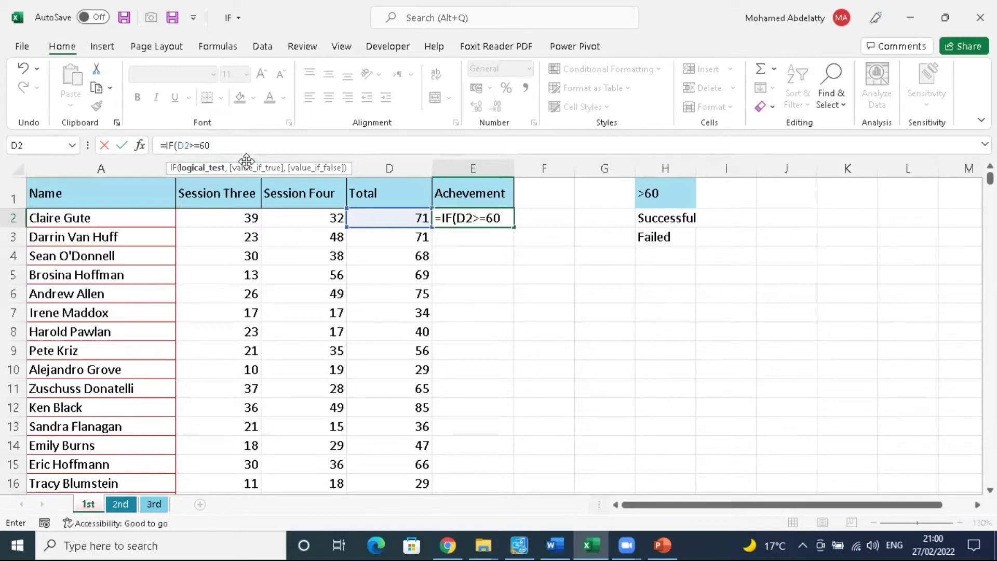
text(,)
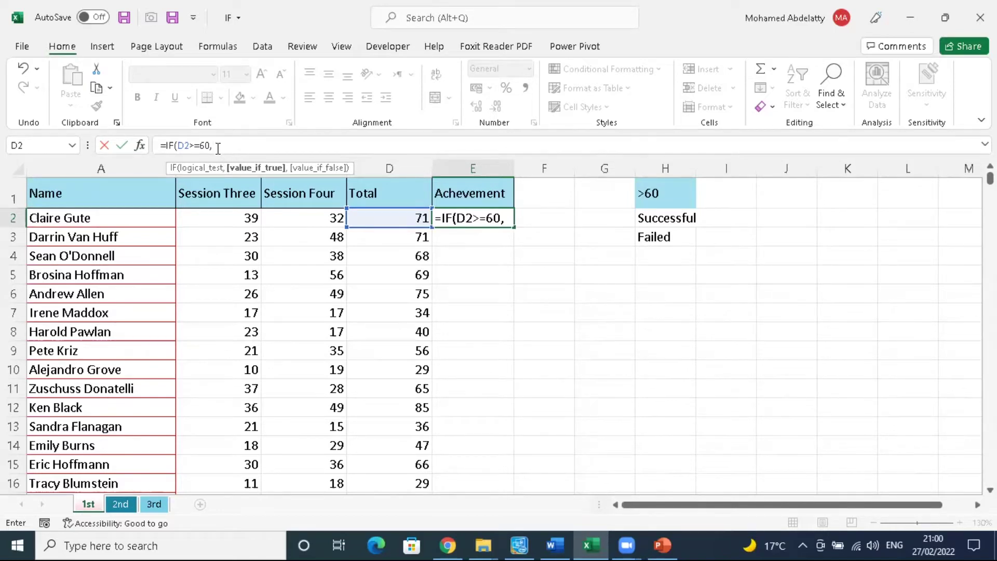
text(\)
key(BackSpace)
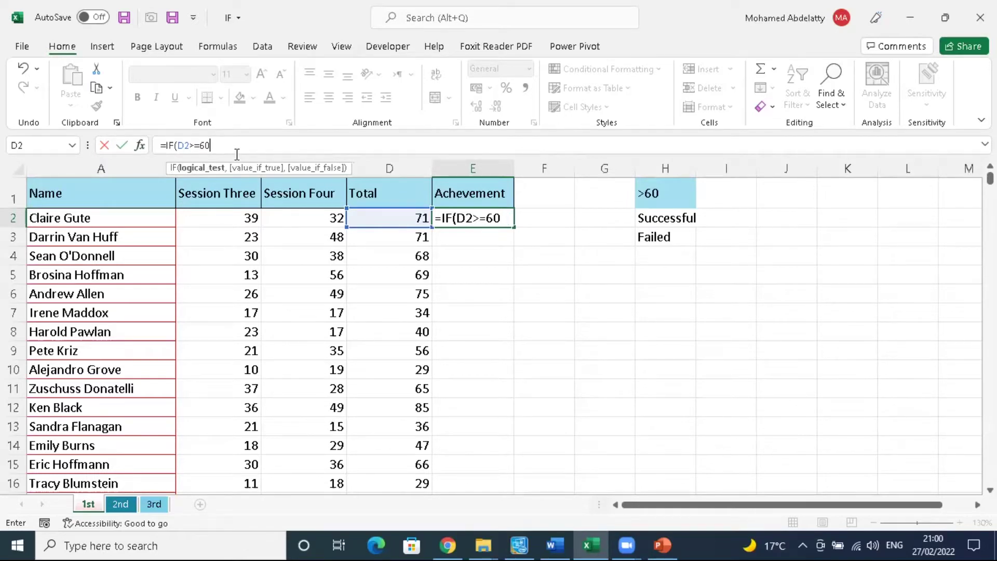
key(BackSpace)
key(BackSpace)
text(;)
text(,)
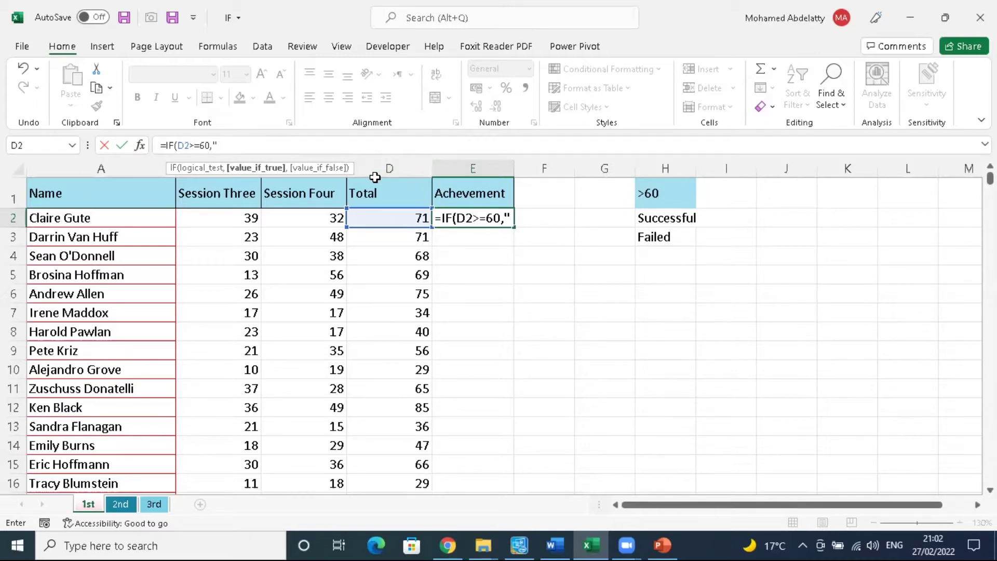
Step: Complete and commit =IF(D2>=60,"Successful","Failed") in E2
text(s)
key(BackSpace)
text(Su)
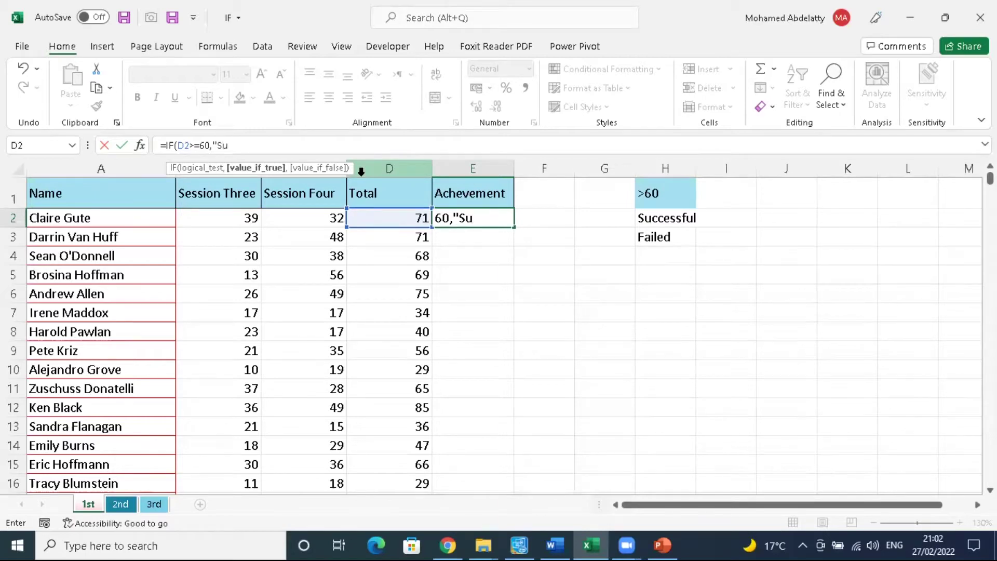
text(cc)
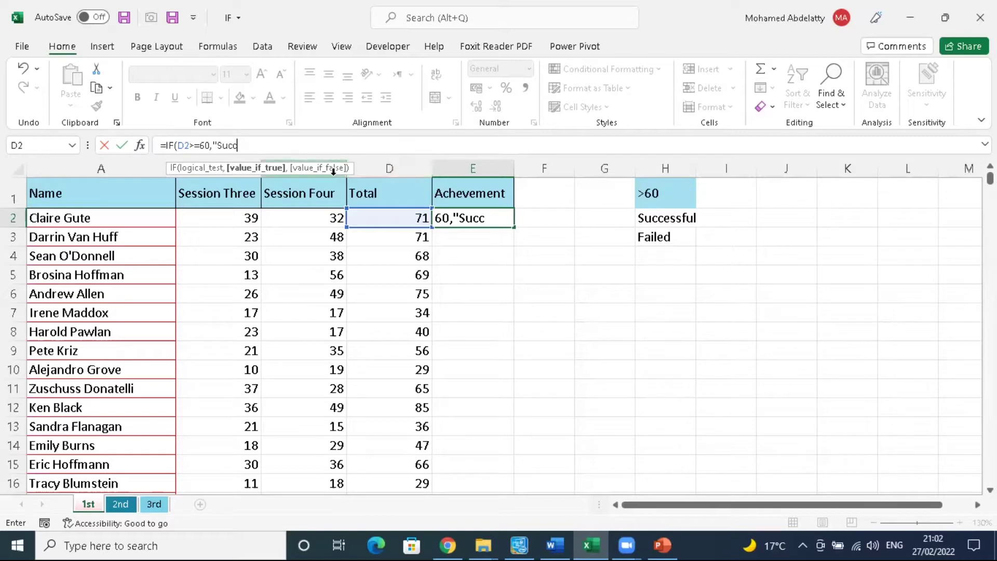
text(e)
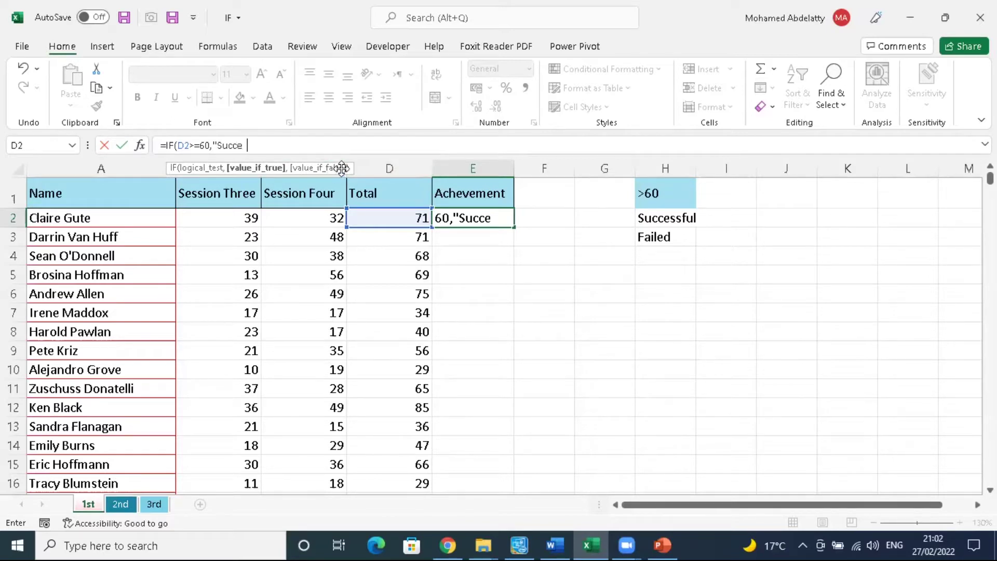
text(ssful)
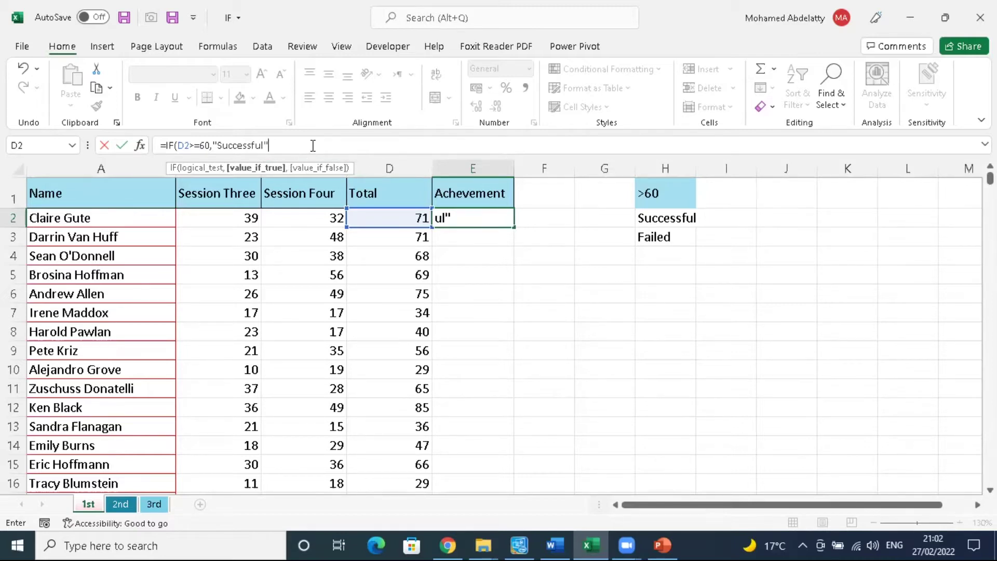
text(,)
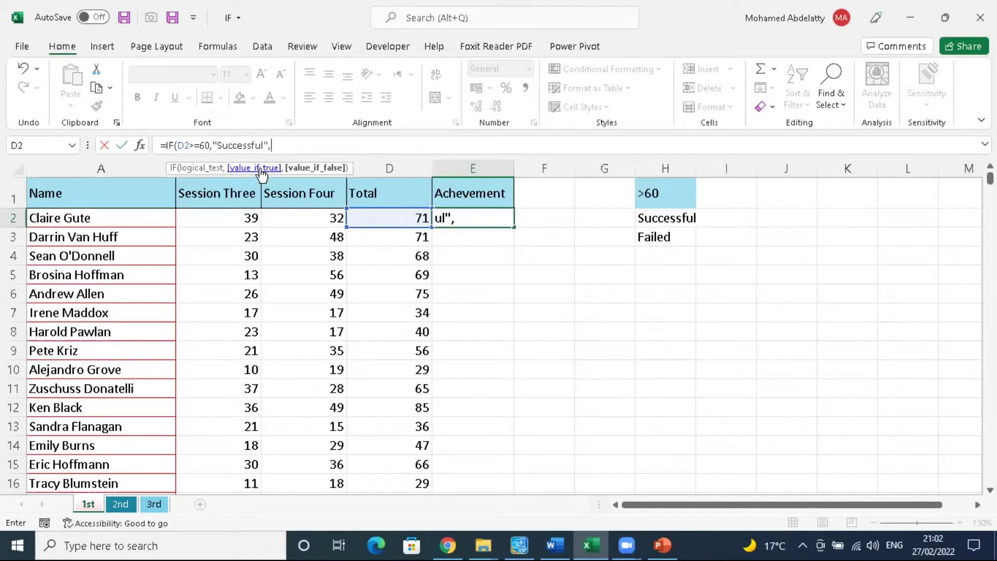
key(BackSpace)
text(,"Fail)
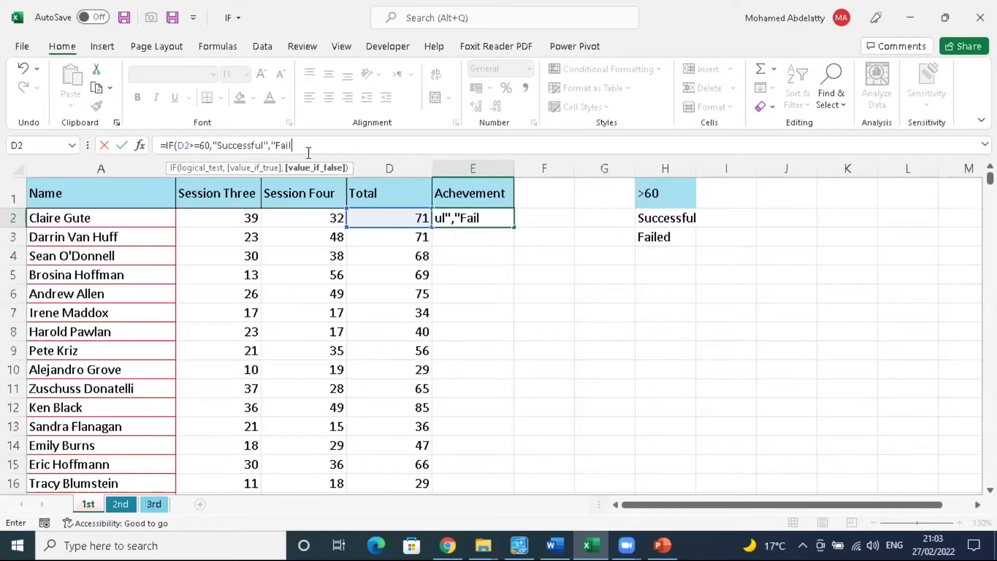
text(ed"))
key(Return)
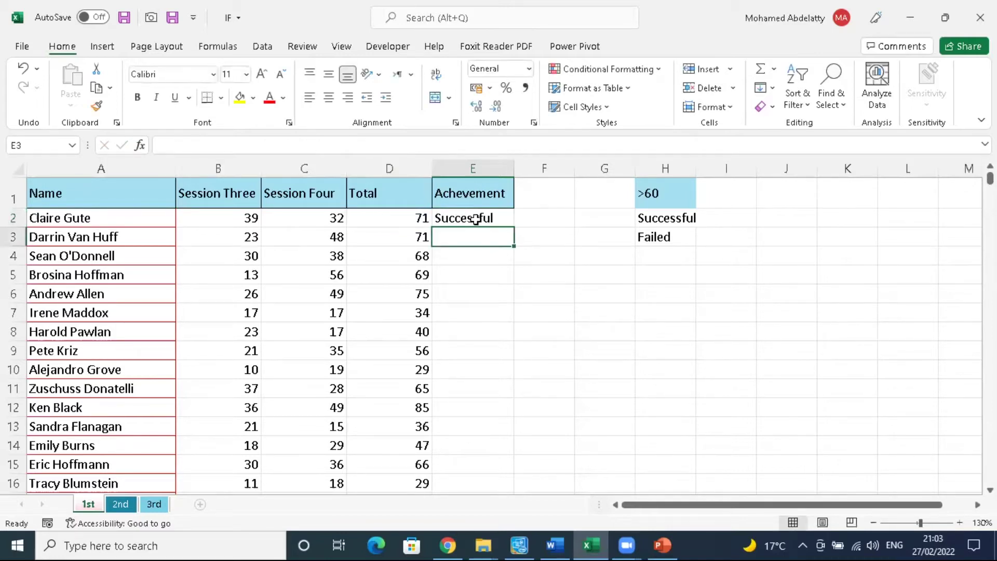
Step: Copy E2's IF formula down column E, then select header cells A1:E1
click(480, 217)
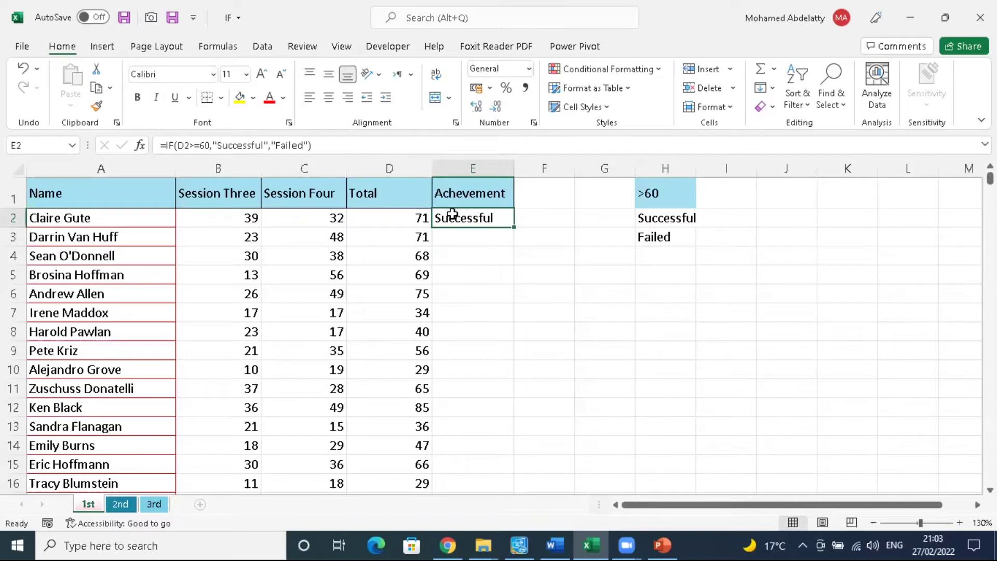
double_click(514, 226)
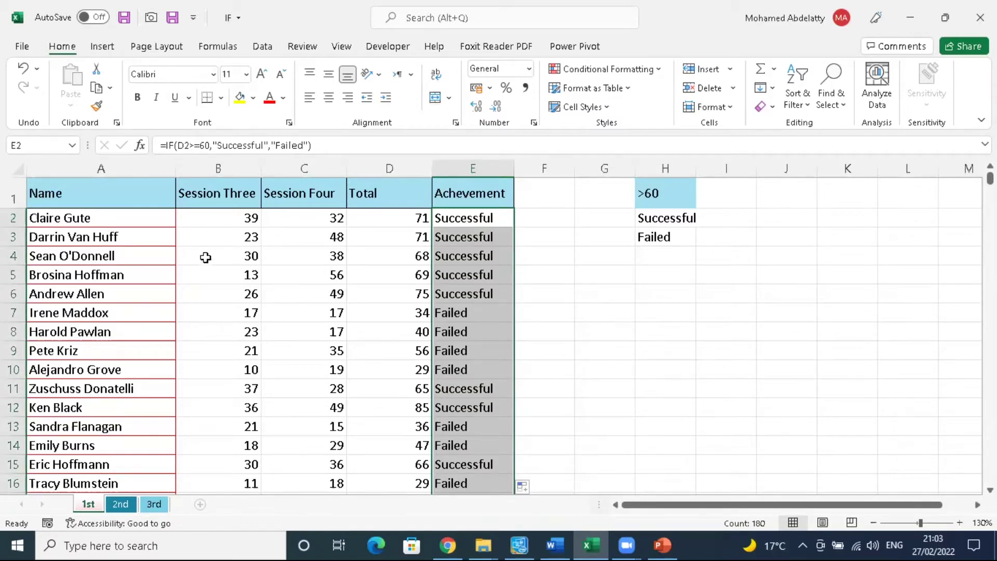
click(110, 199)
drag(192, 200, 443, 196)
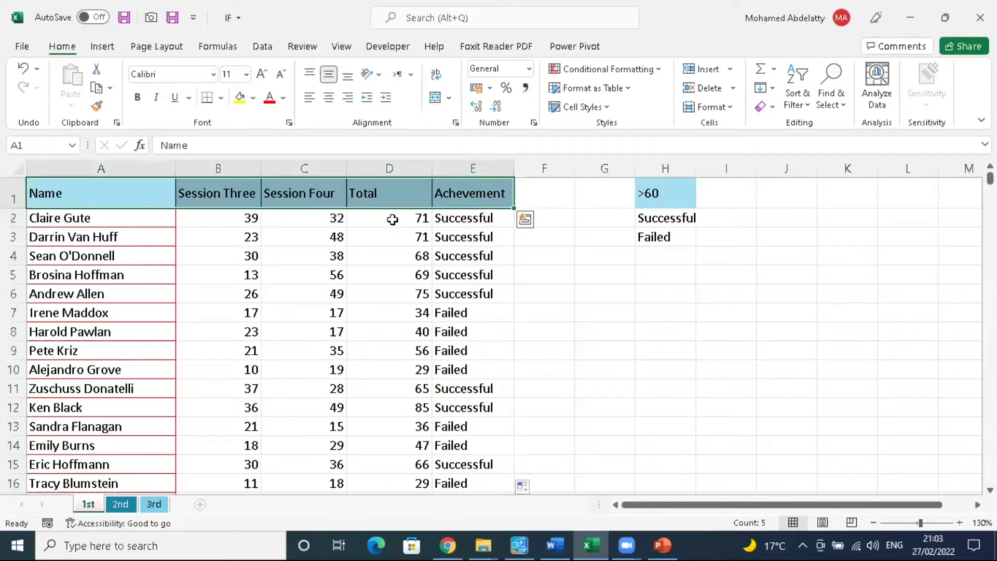
Step: Turn on Filter for the A1:E1 header row from Sort & Filter
click(797, 99)
click(842, 190)
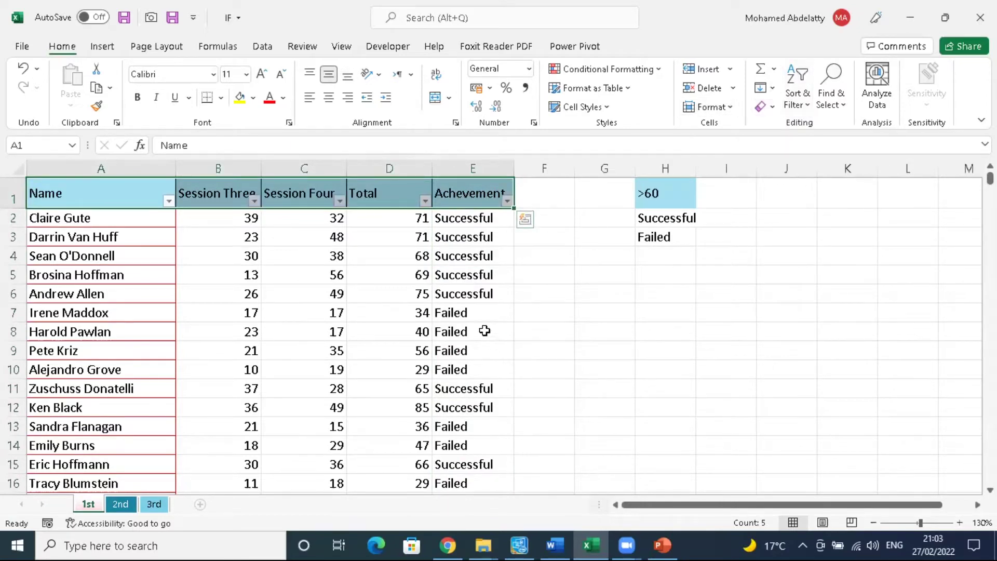
key(ctrl+shift+l)
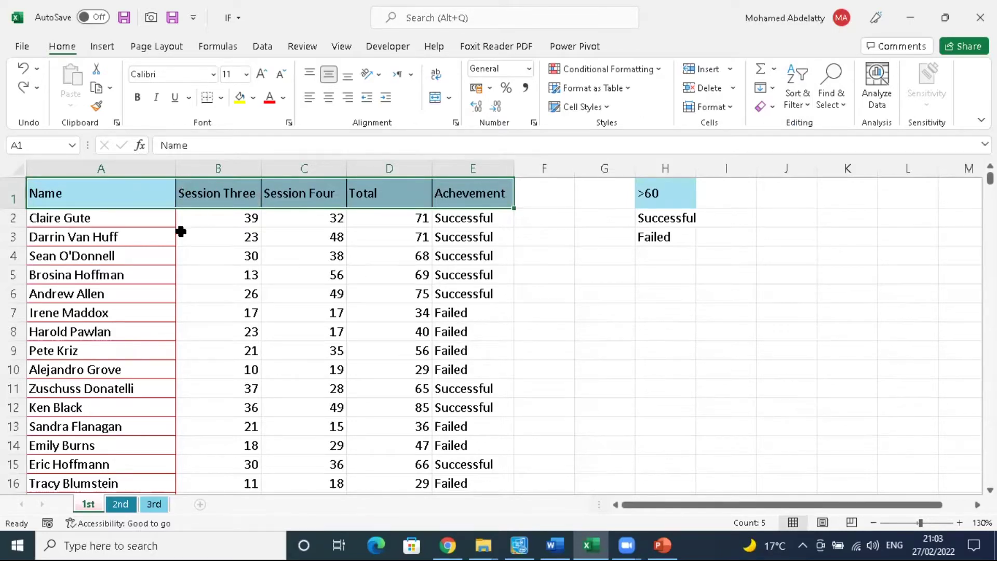
key(ctrl+shift+l)
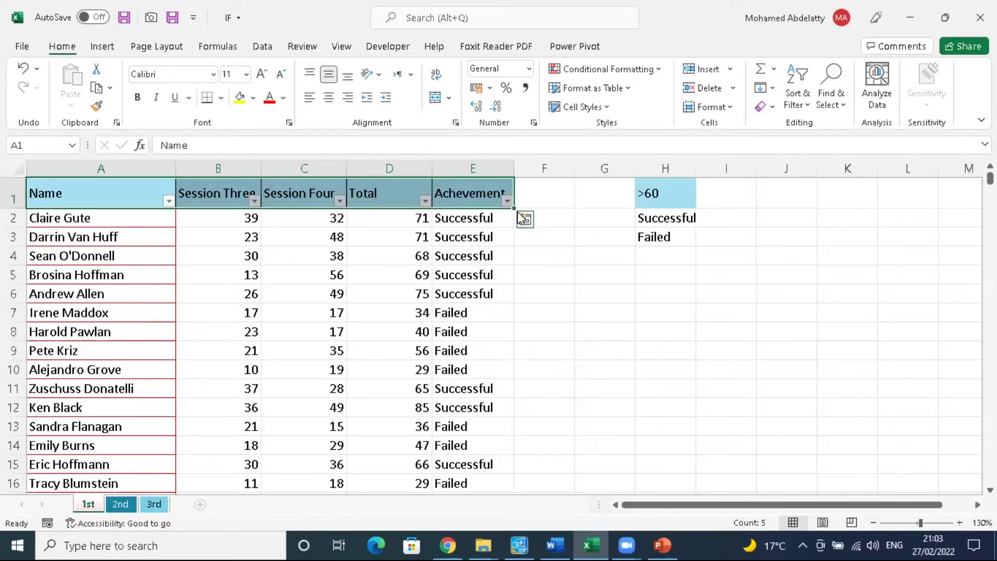
click(571, 202)
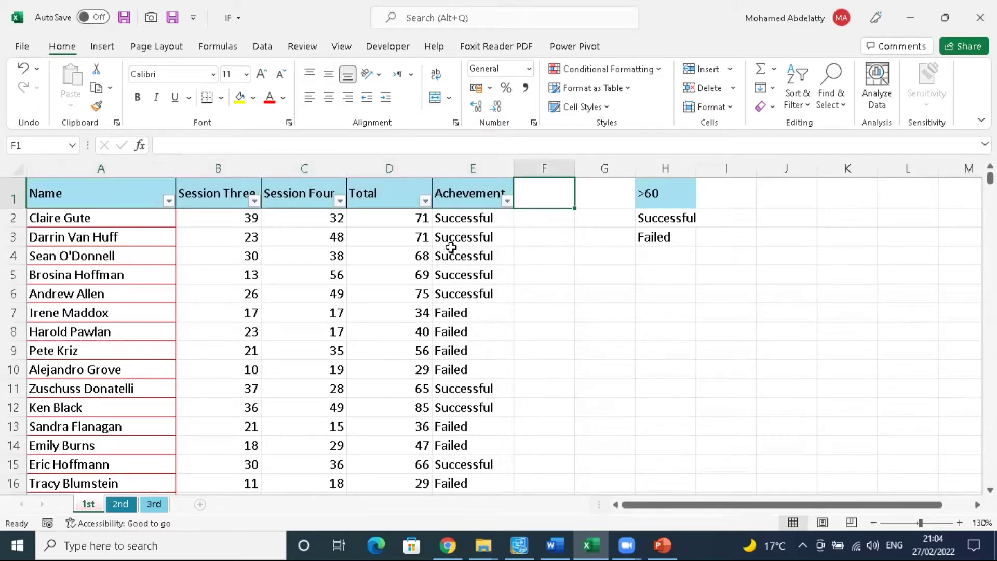
click(507, 201)
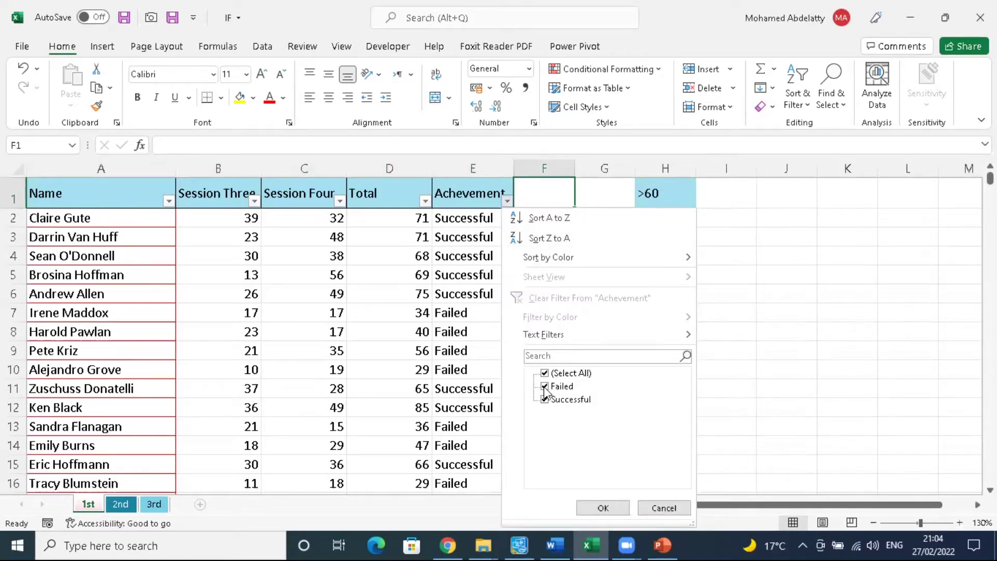
Step: Uncheck Failed in the Achevement filter, then select the filtered Total values from D2
click(545, 386)
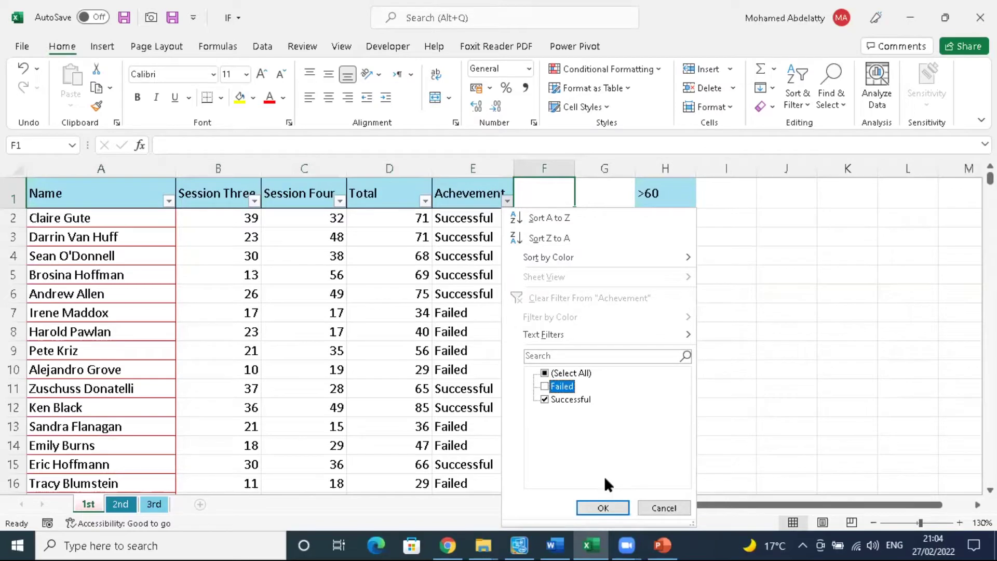
click(603, 507)
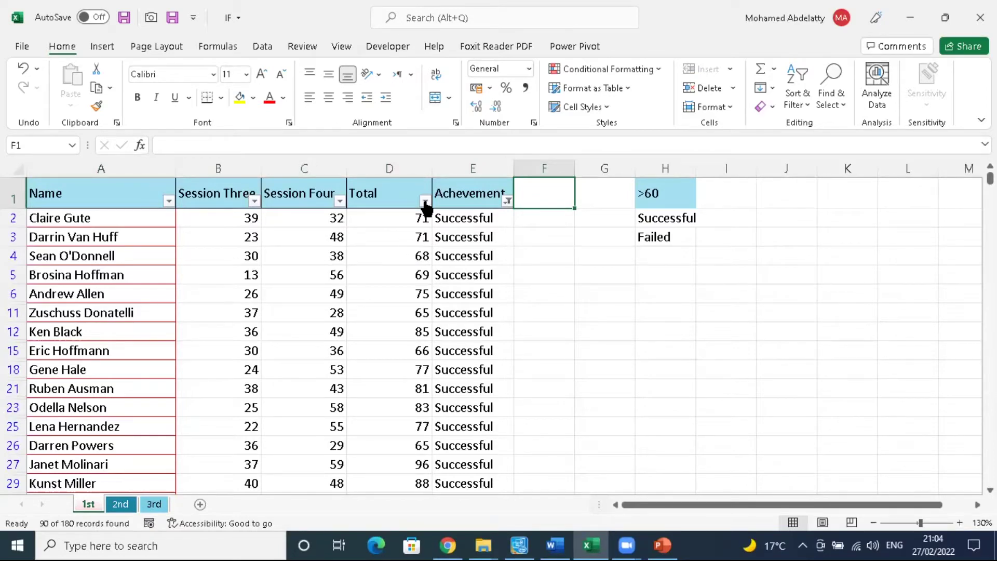
scroll(392, 247, down, 6)
scroll(395, 259, up, 5)
click(392, 218)
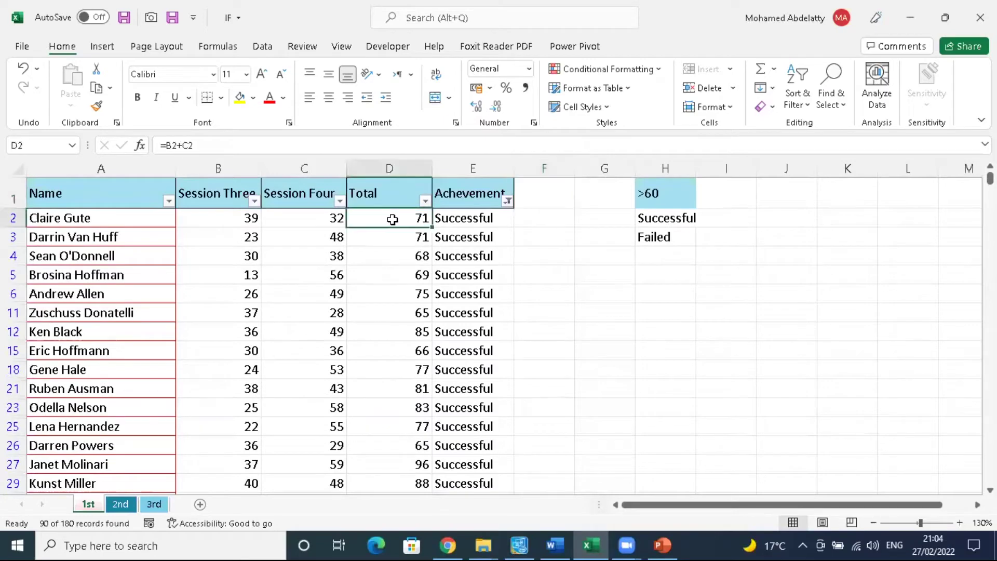
key(ctrl+shift+Down)
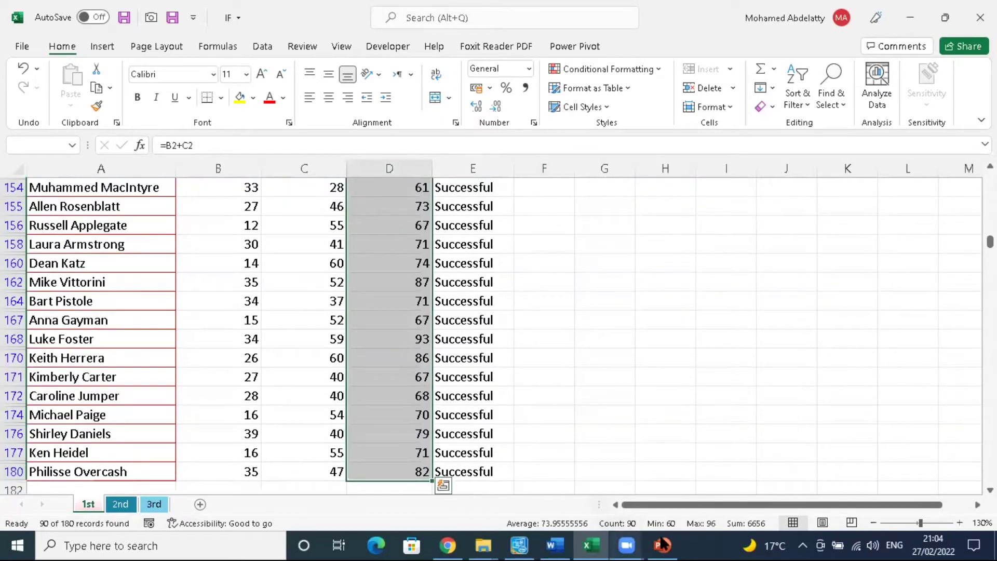
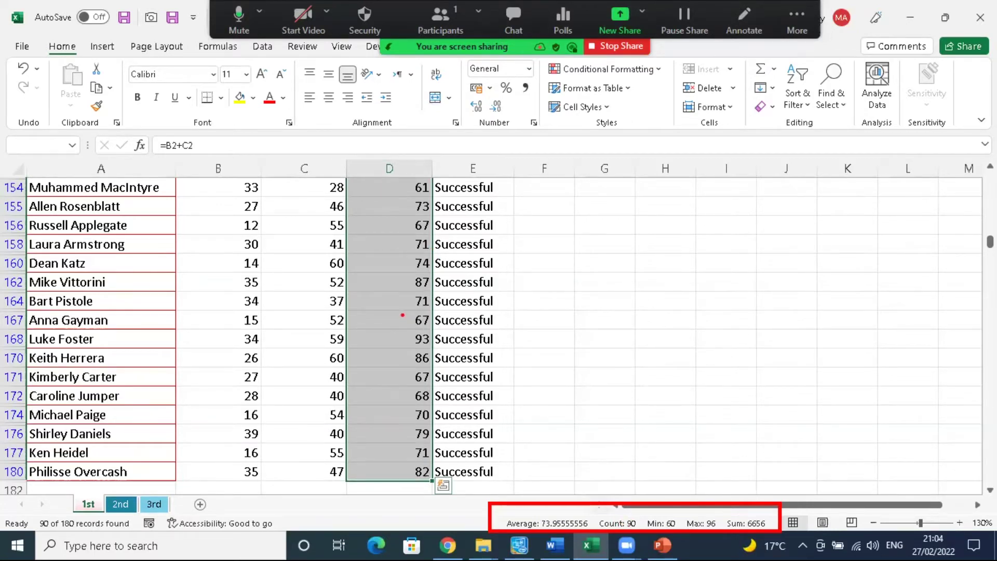
Step: Filter Achievement to Failed and select the Failed totals to confirm a maximum of 59
key(ctrl+BackSpace)
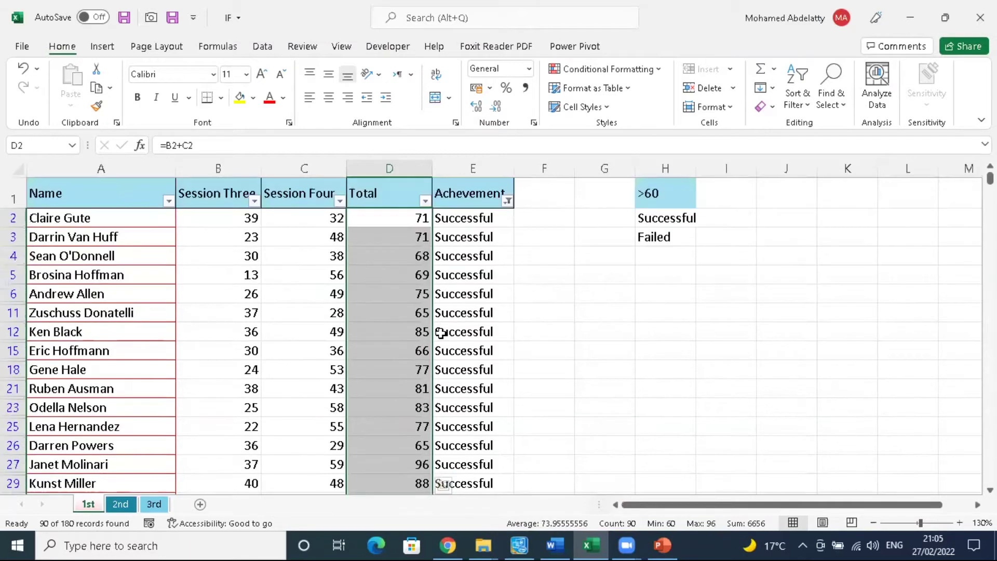
click(507, 200)
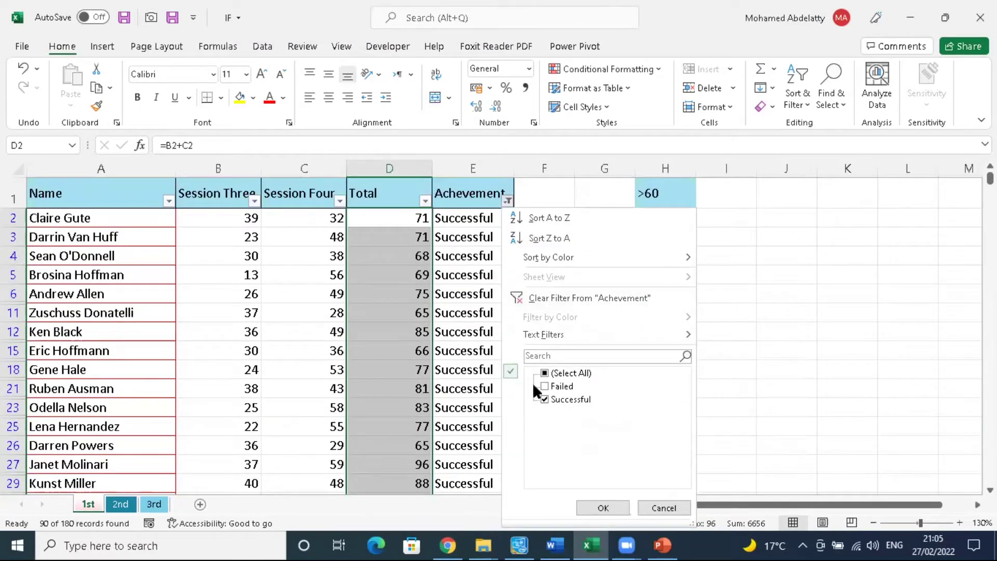
click(545, 387)
click(545, 399)
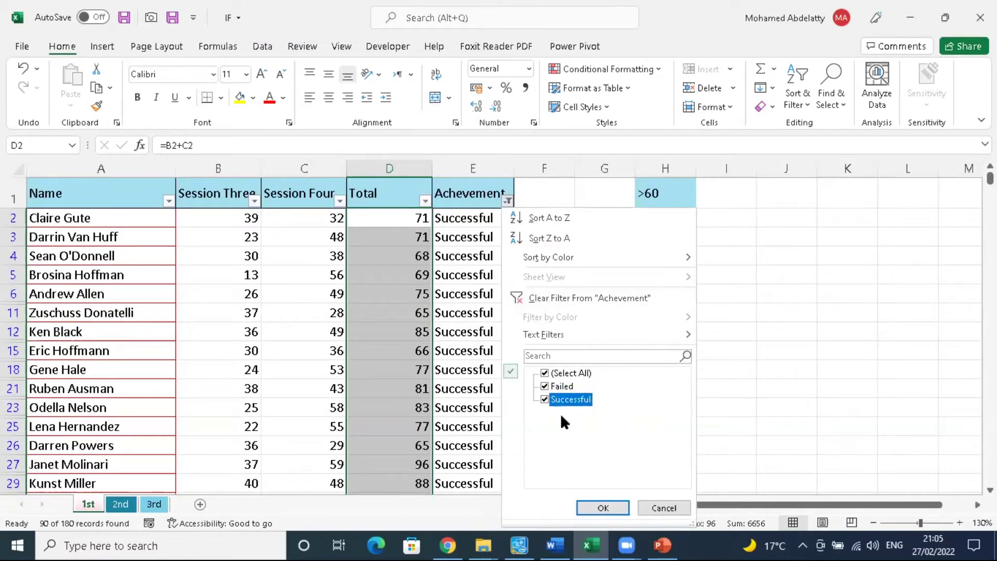
click(603, 508)
click(421, 217)
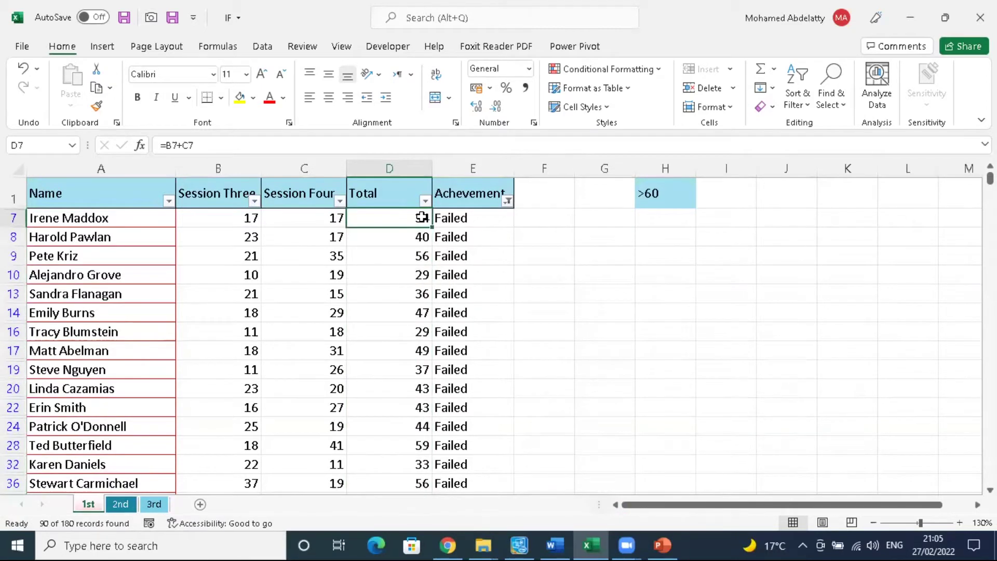
key(ctrl+shift+Down)
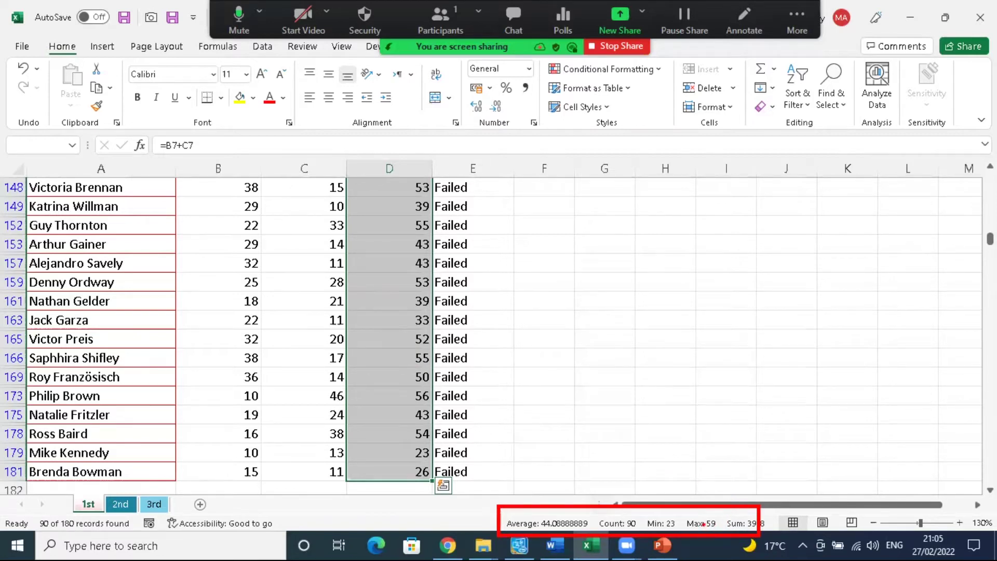
Step: Clear the Achievement filter so every student's row shows again
scroll(496, 374, up, 5)
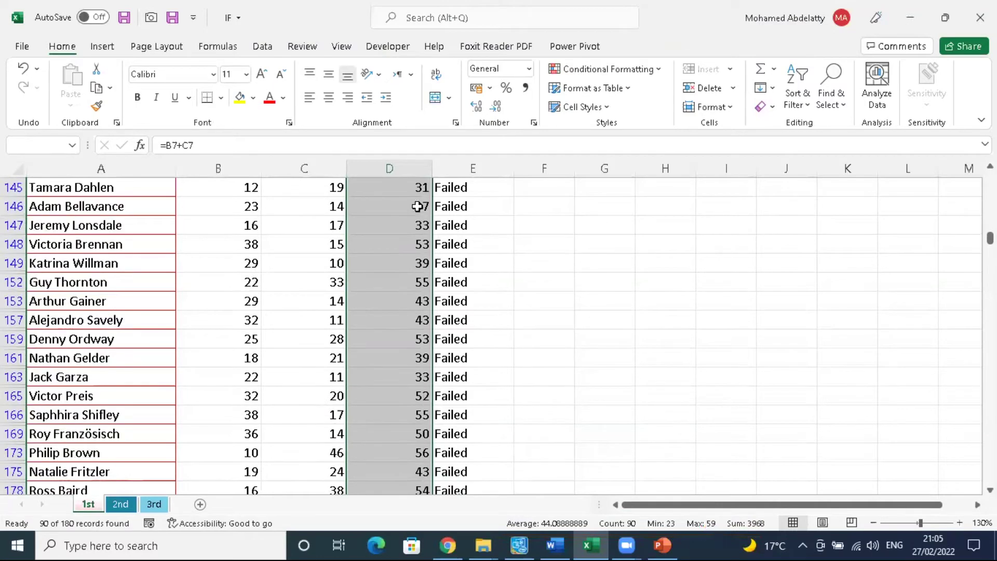
scroll(447, 237, up, 15)
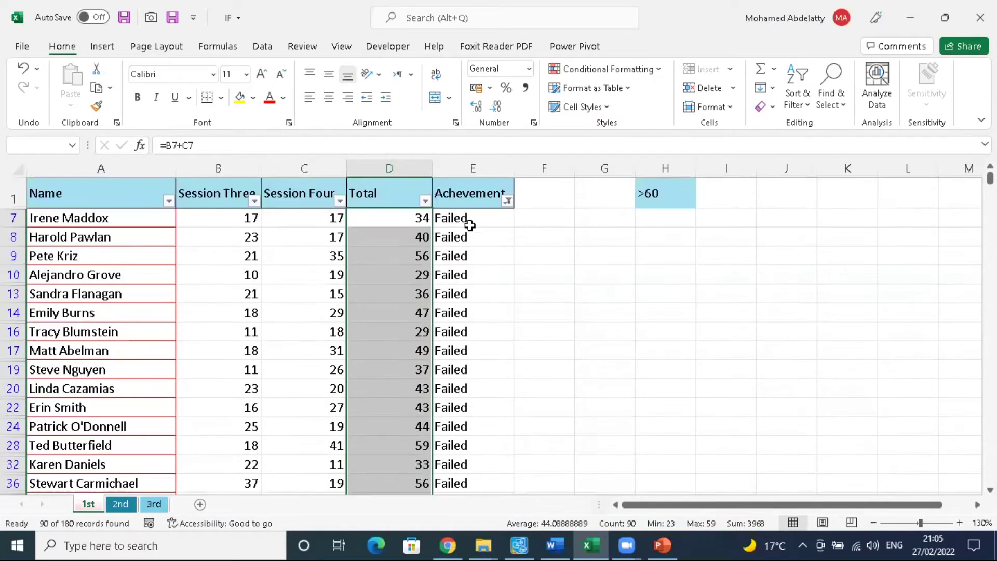
click(508, 201)
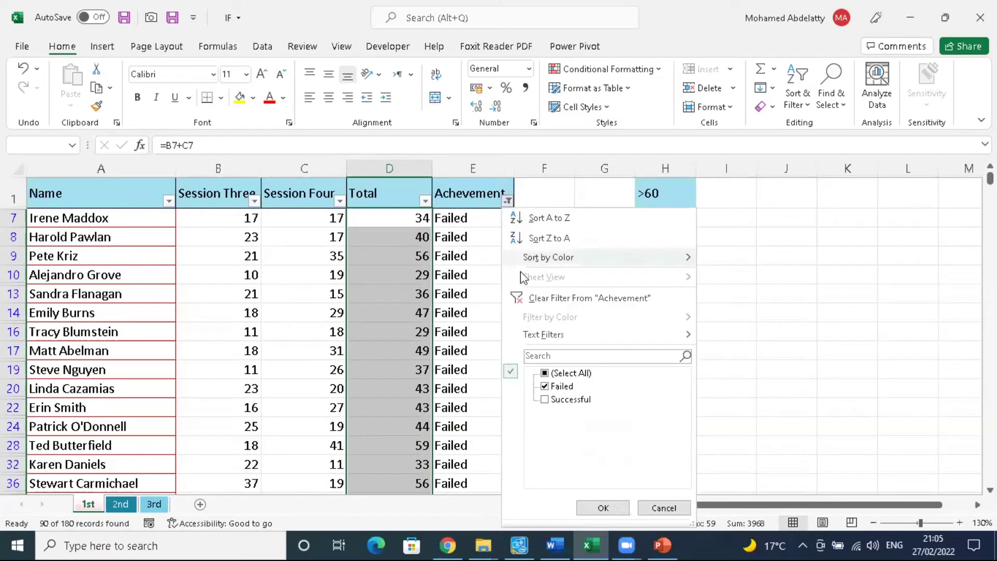
click(519, 298)
click(480, 217)
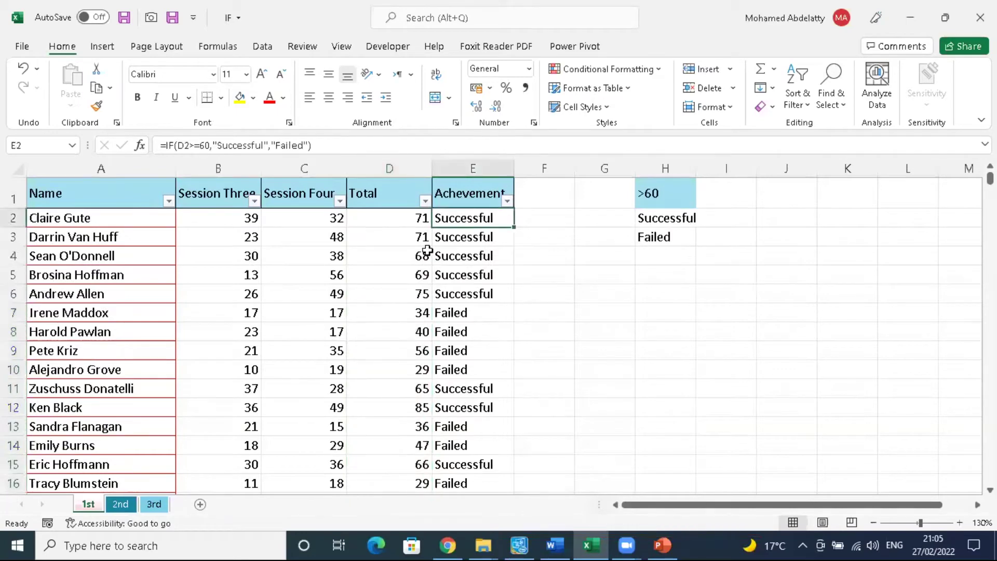
Step: Change E2 to =IF(D2>60,"Successful","Failed") and fill it down the Achievement column
click(199, 145)
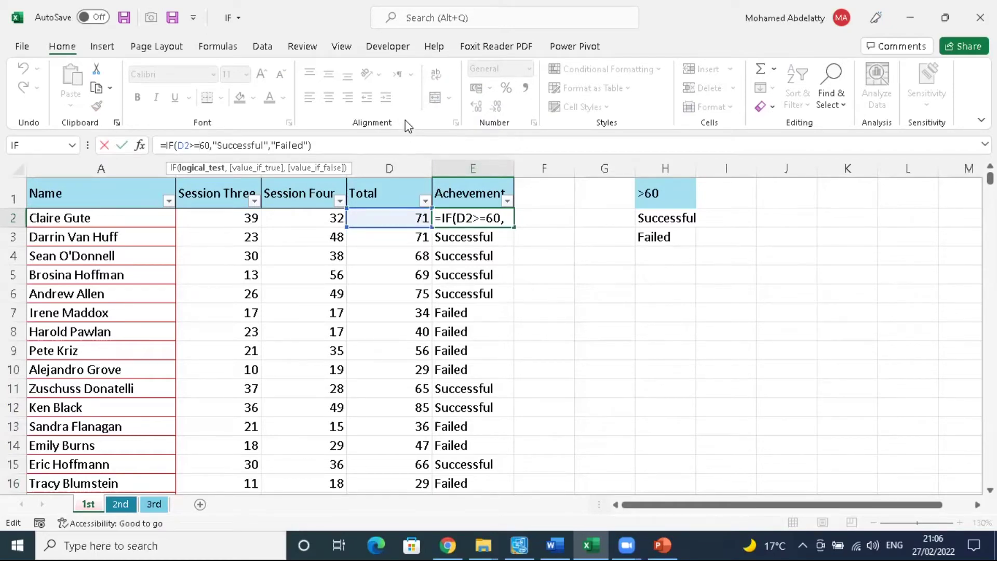
key(BackSpace)
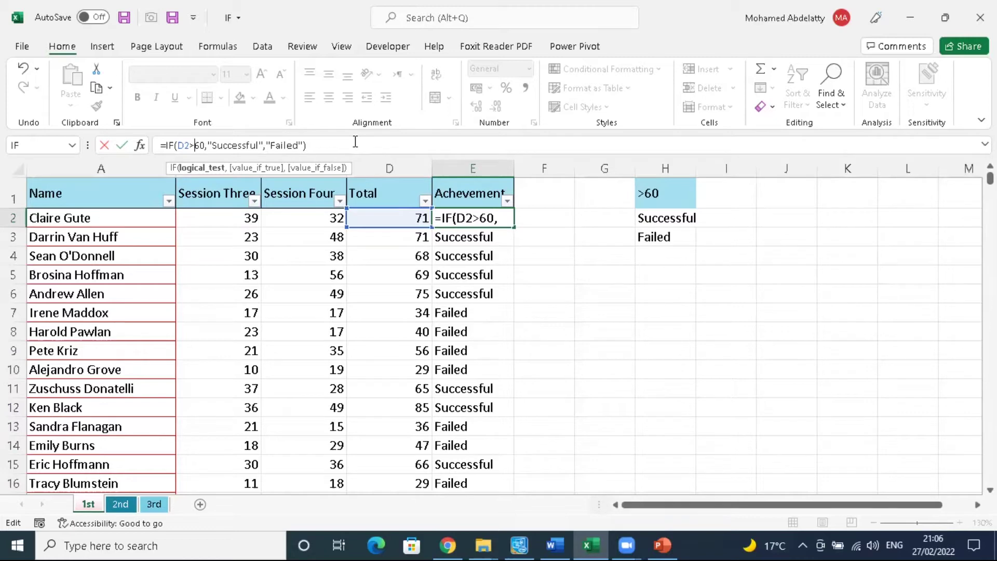
click(355, 140)
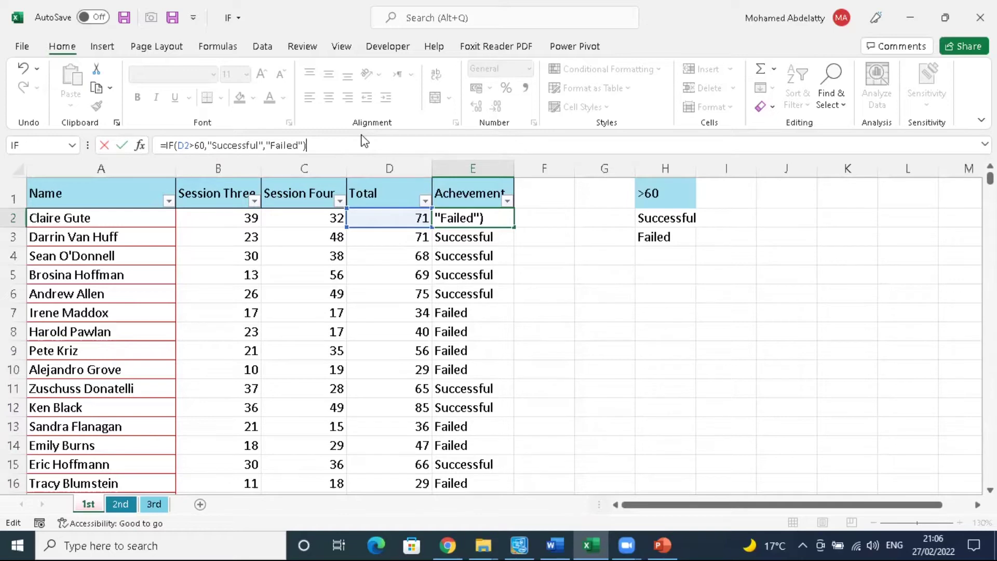
key(Return)
click(485, 219)
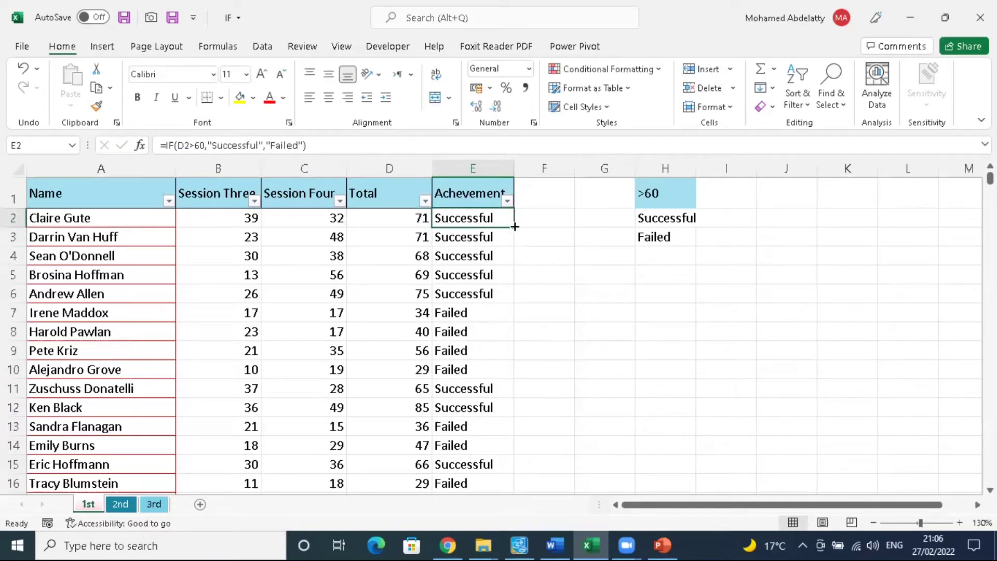
double_click(514, 226)
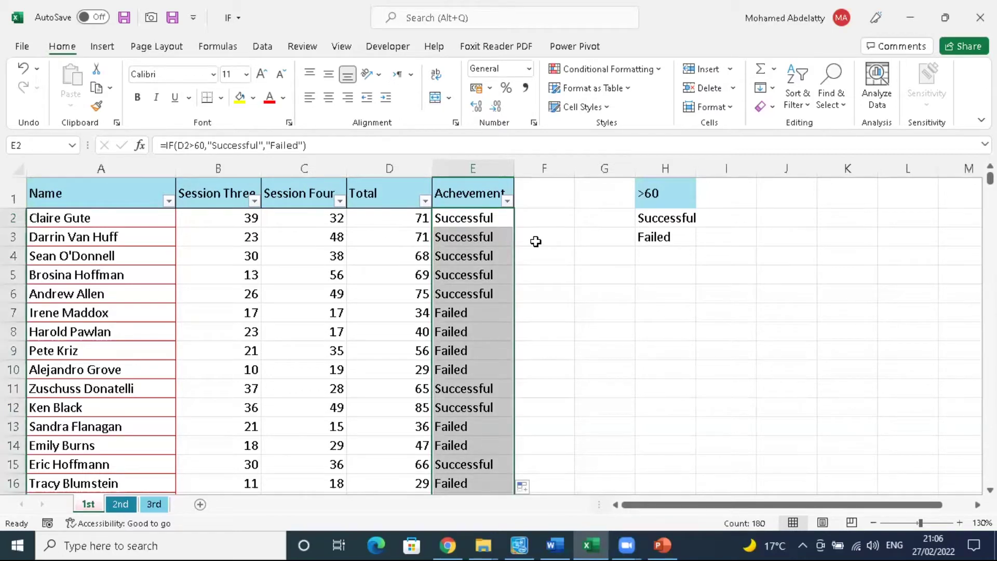
click(508, 201)
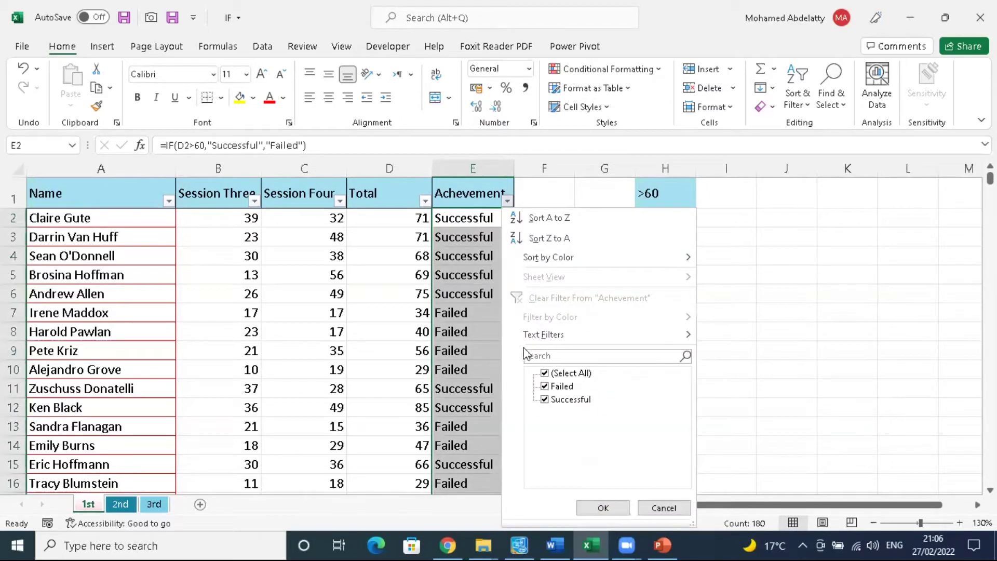
click(544, 386)
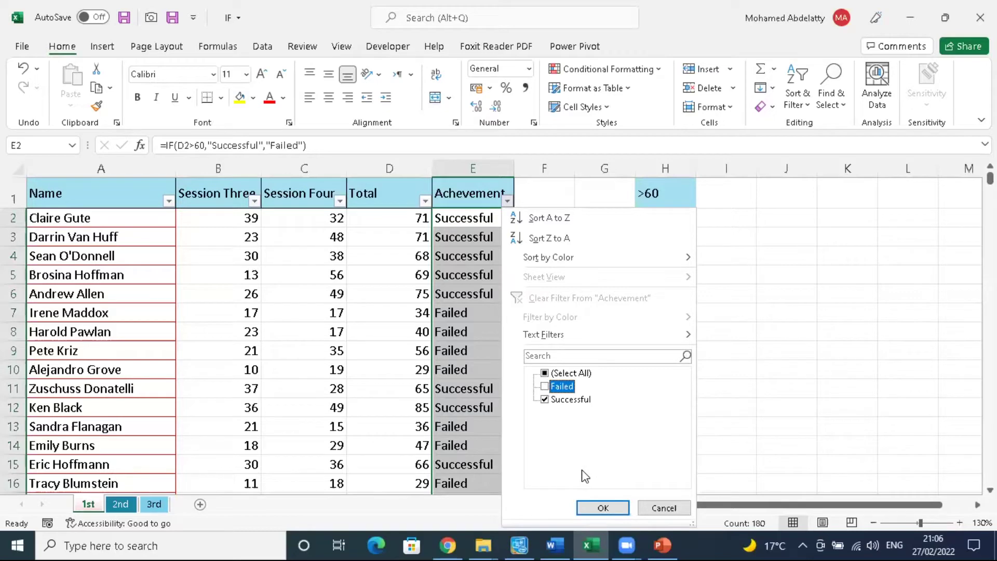
click(602, 507)
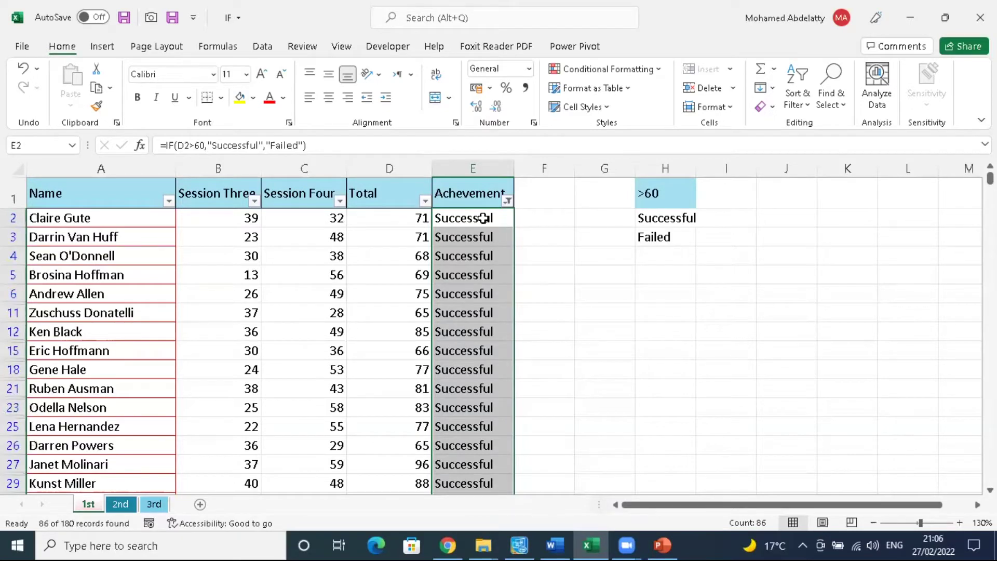
scroll(484, 215, down, 20)
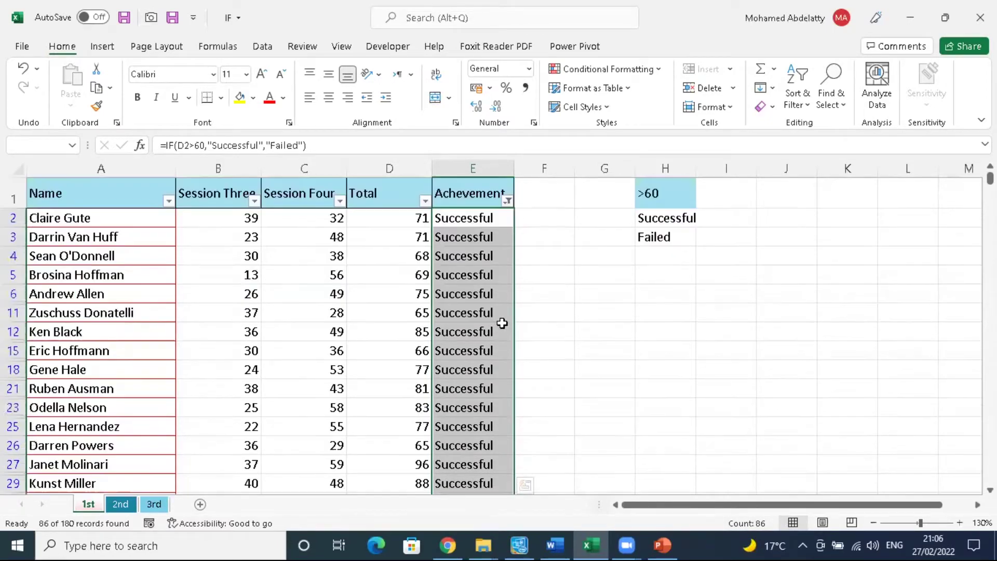
scroll(501, 324, up, 20)
click(507, 201)
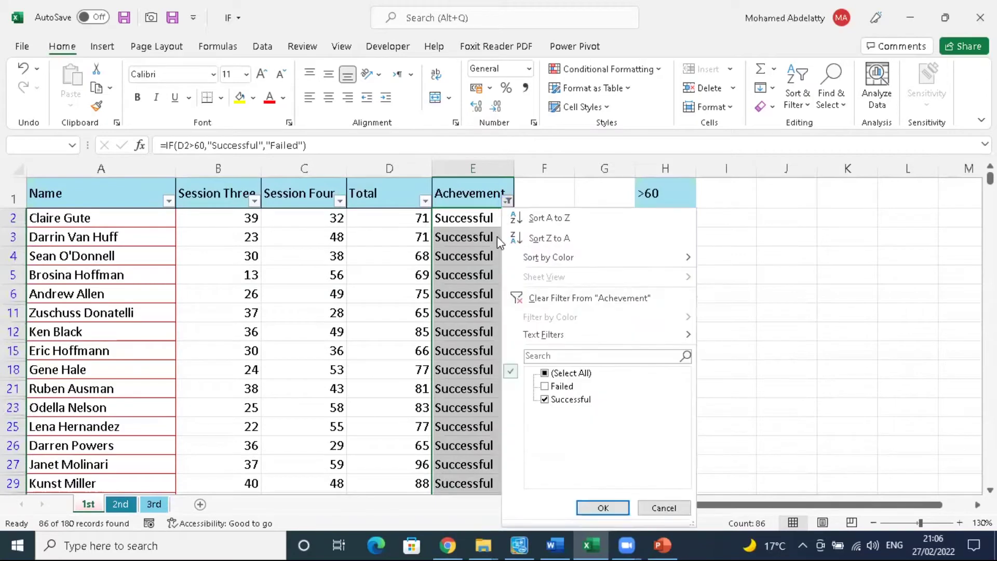
click(519, 296)
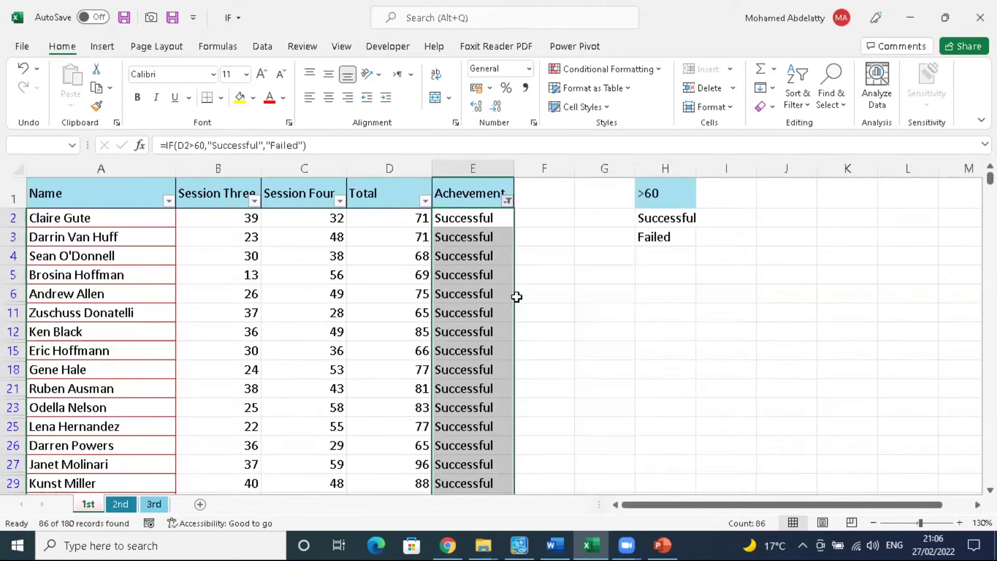
click(425, 201)
drag(601, 380, 603, 438)
scroll(601, 375, up, 2)
click(486, 373)
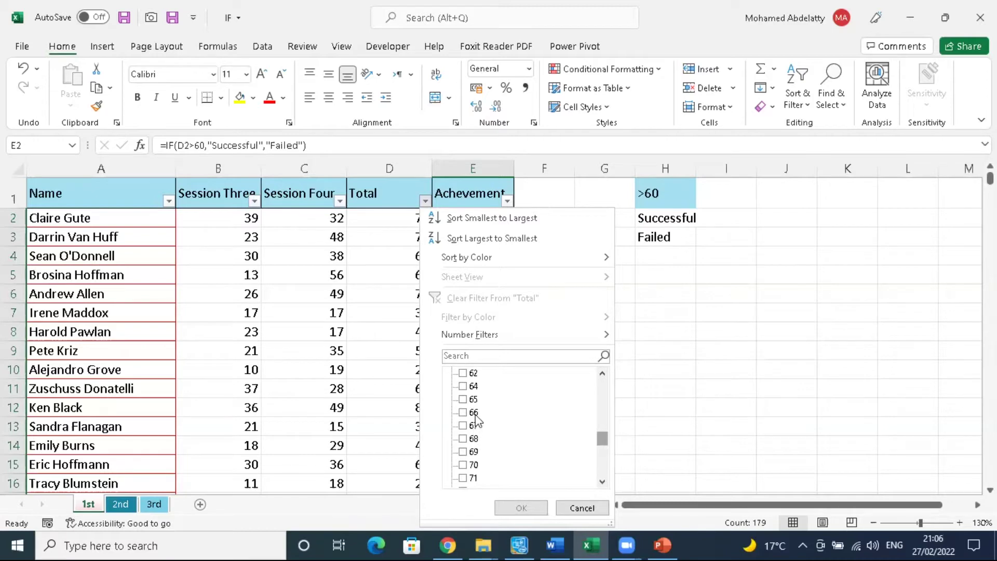
drag(602, 440, 602, 436)
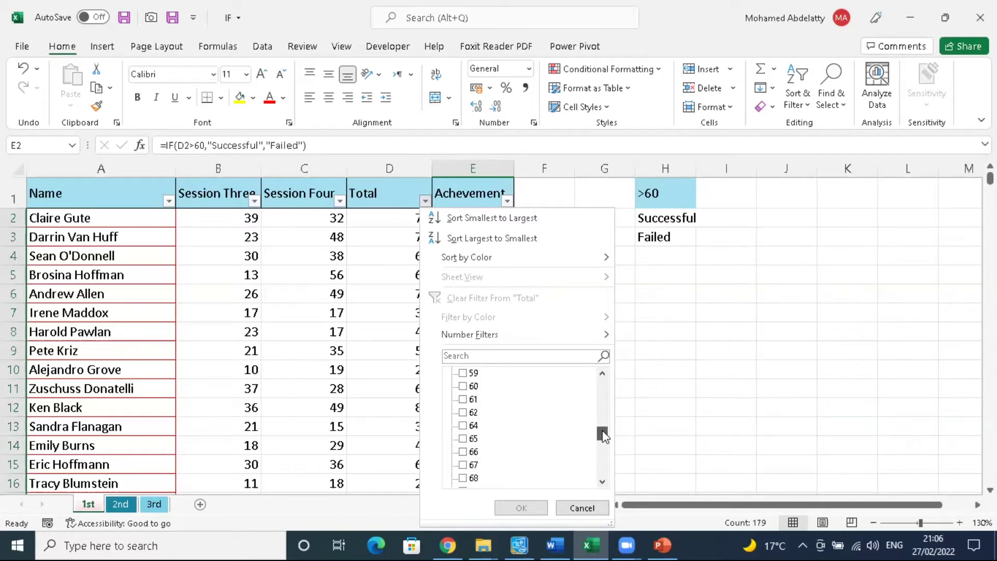
click(462, 386)
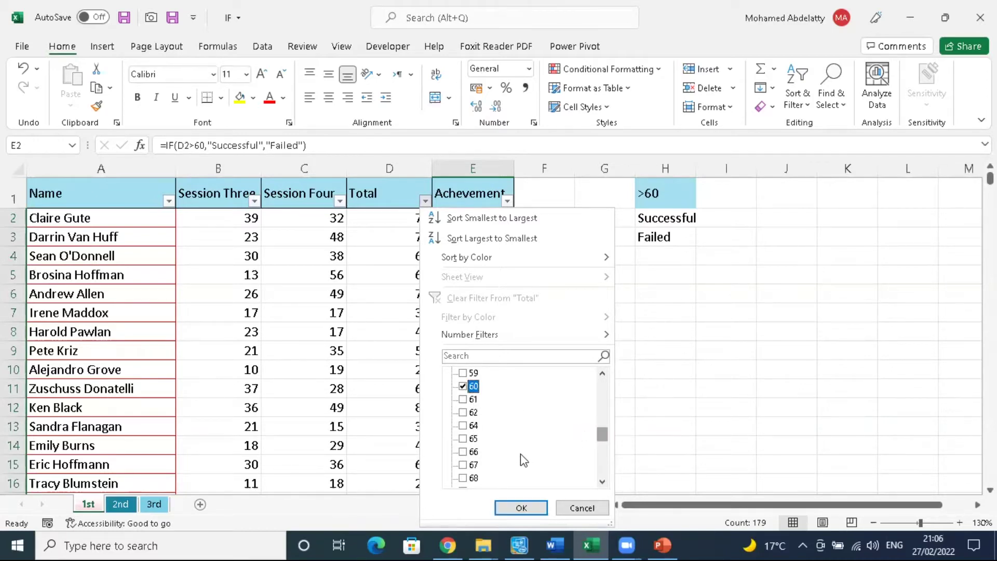
click(536, 504)
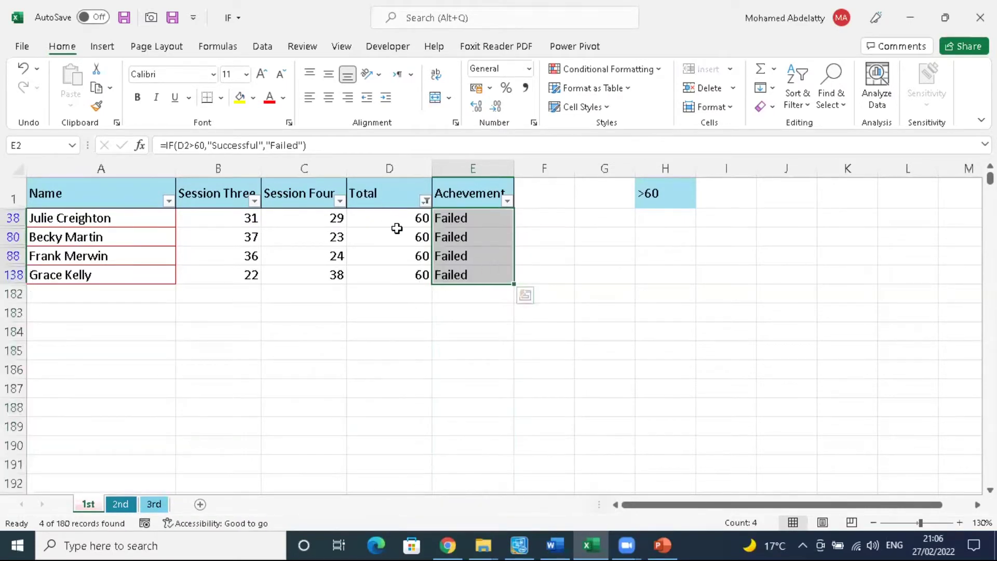
drag(397, 226, 402, 267)
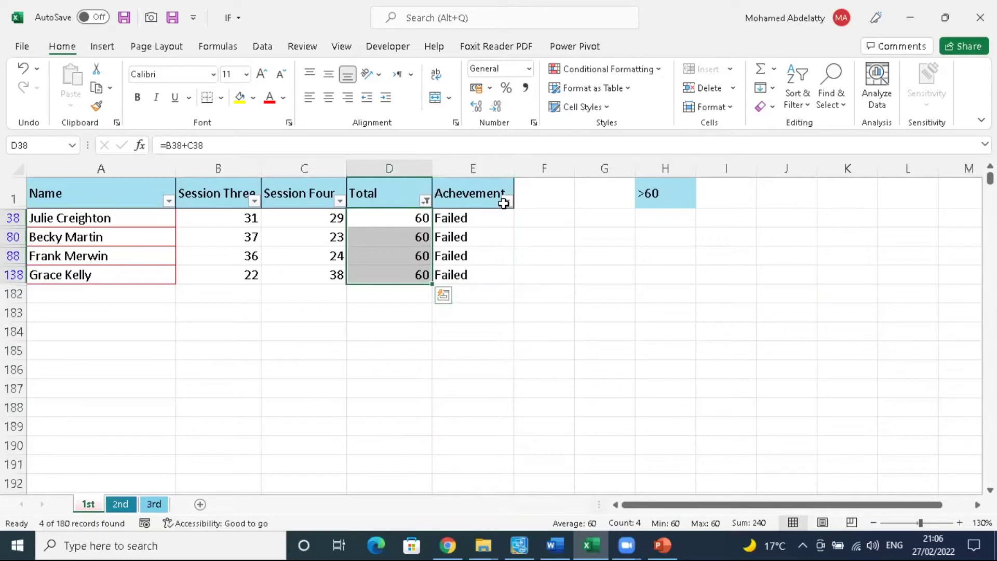
click(424, 201)
click(443, 295)
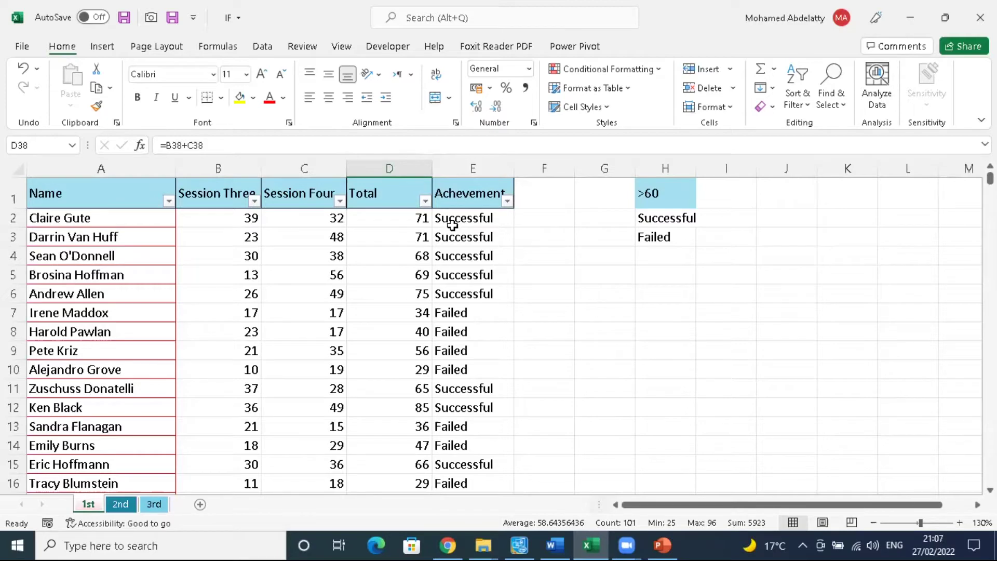
click(455, 223)
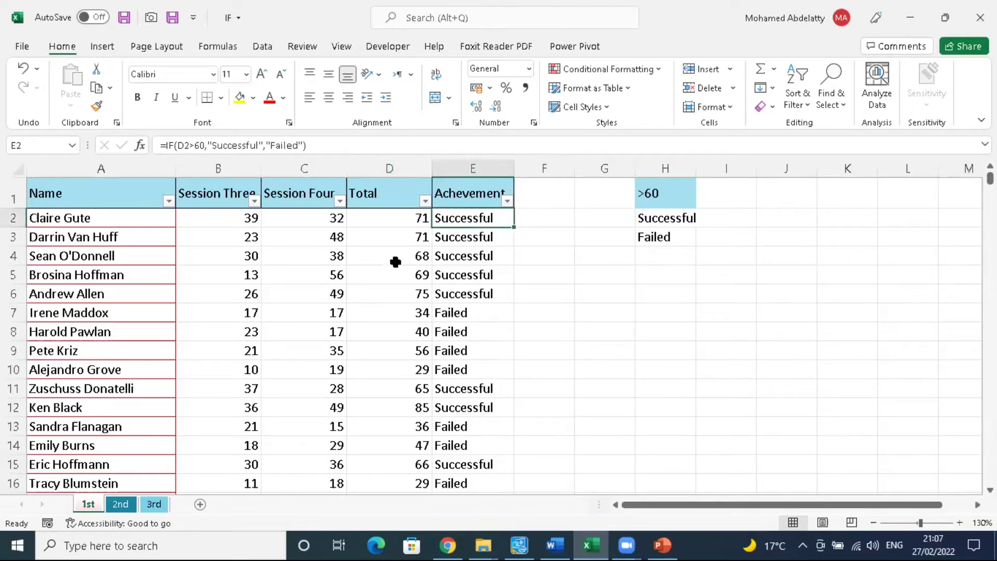
Step: On the 2nd sheet, delete the Good/Bad formulas from G3 down the Type column
click(121, 504)
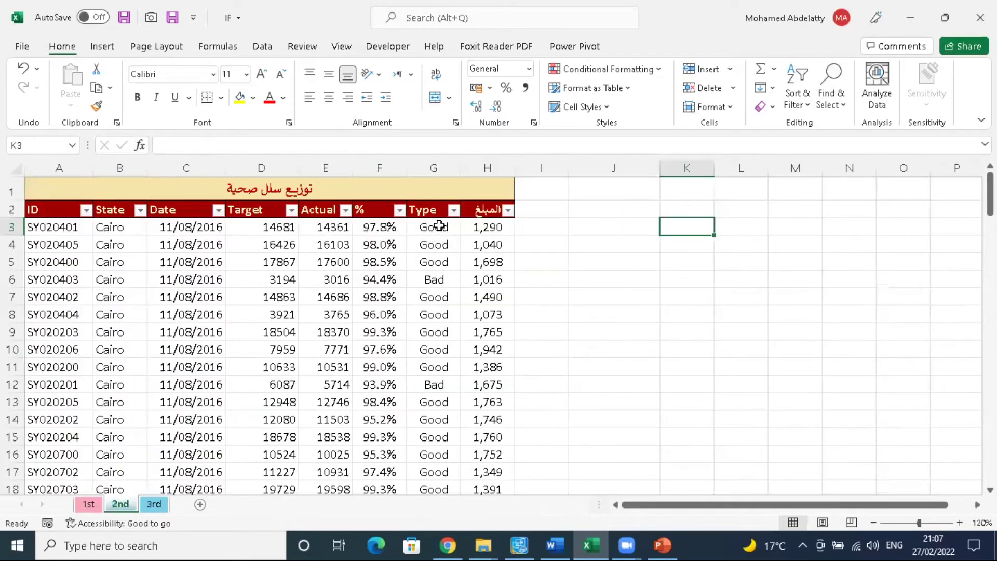
click(375, 225)
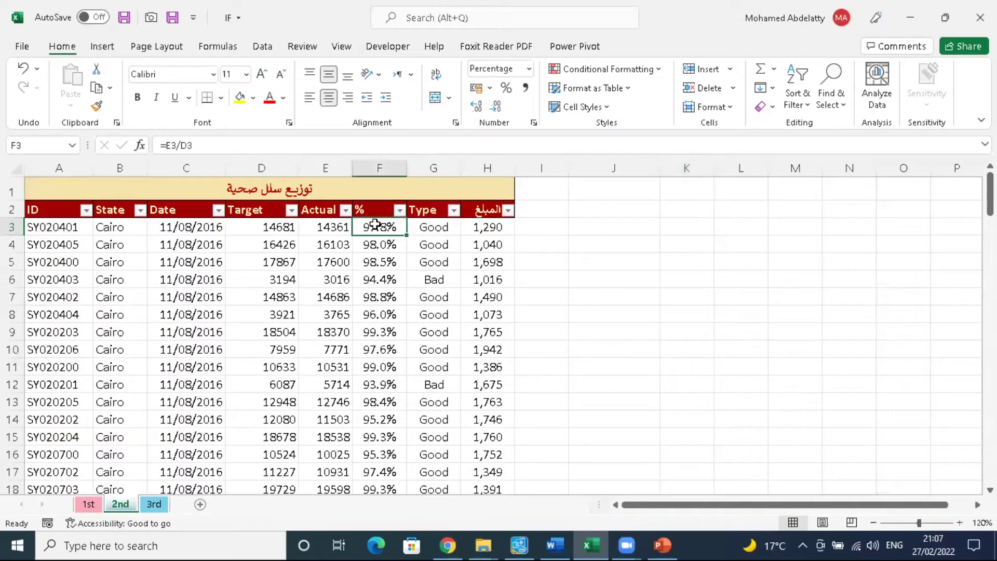
click(439, 225)
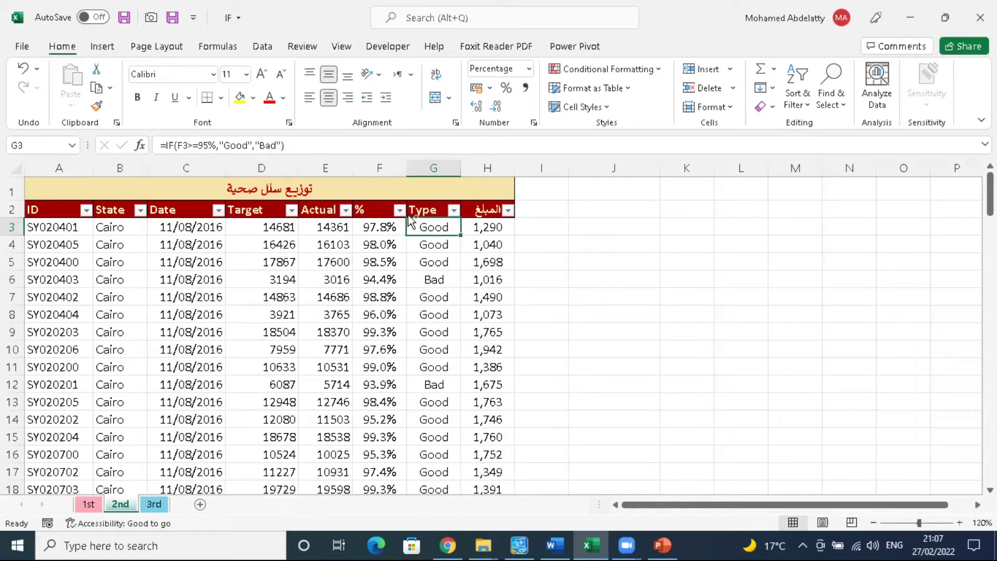
key(ctrl+shift+Down)
key(Delete)
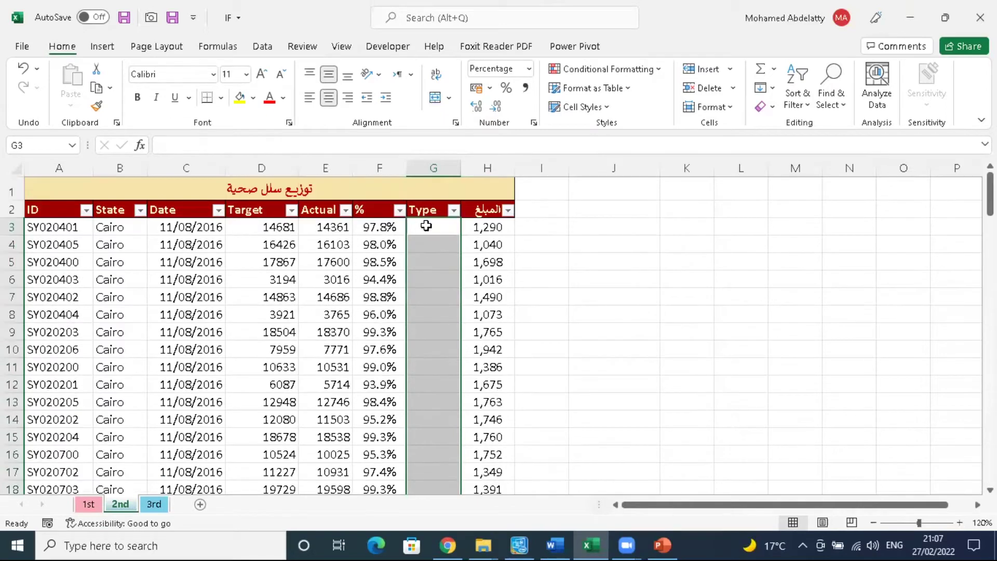
Step: Start an =IF( formula in G3, cancel it, and clear the title text in A1
click(423, 226)
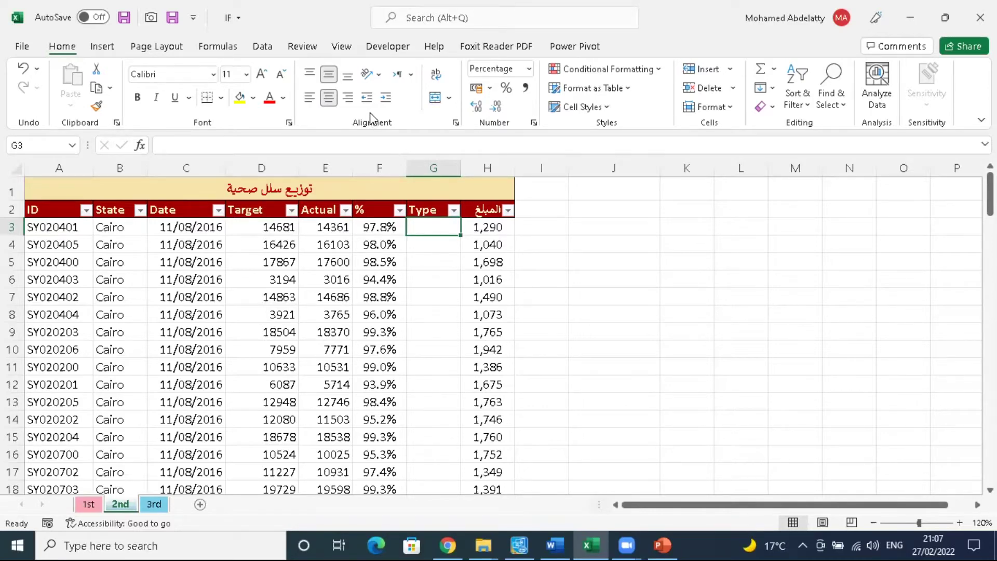
text(=IF)
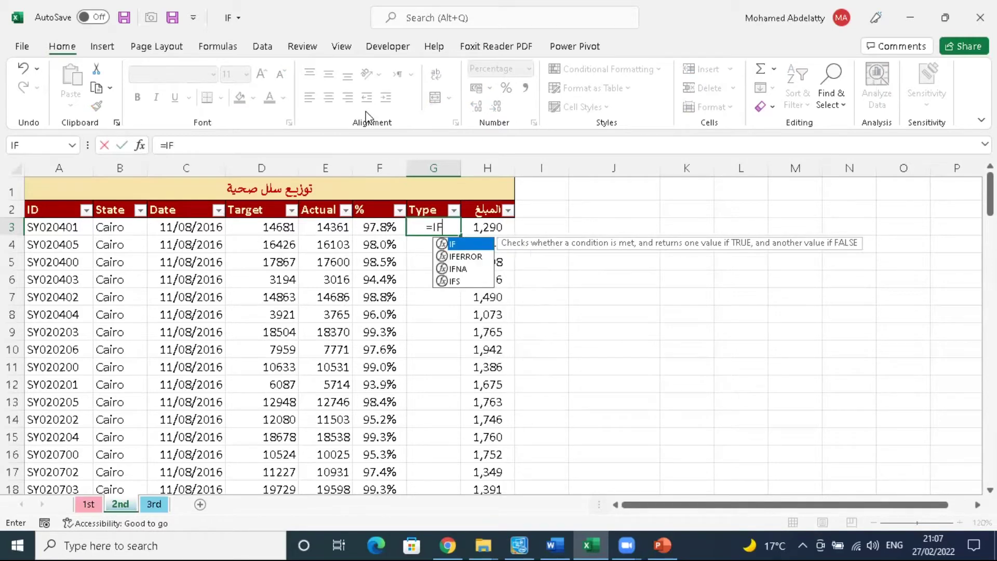
text(()
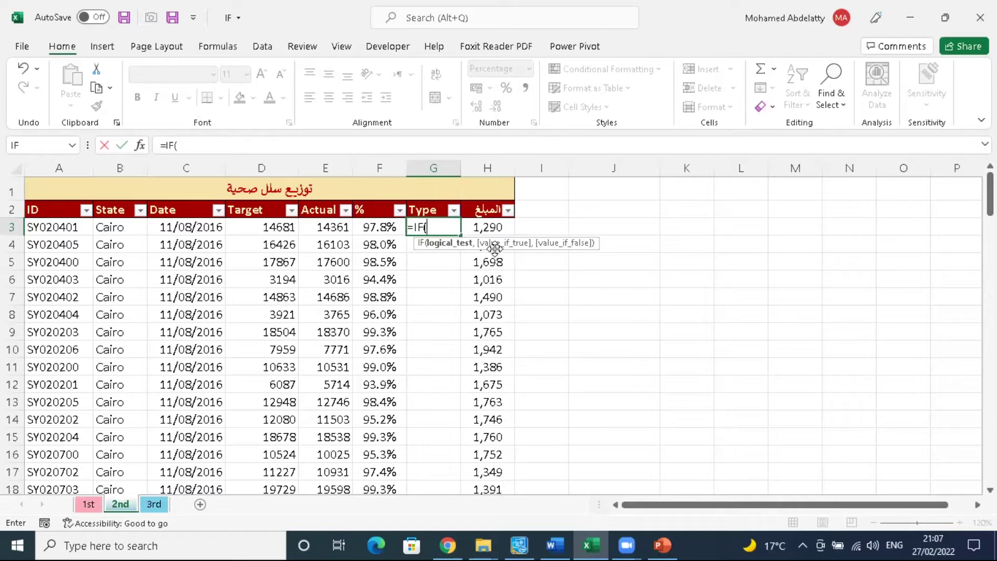
click(206, 144)
click(449, 227)
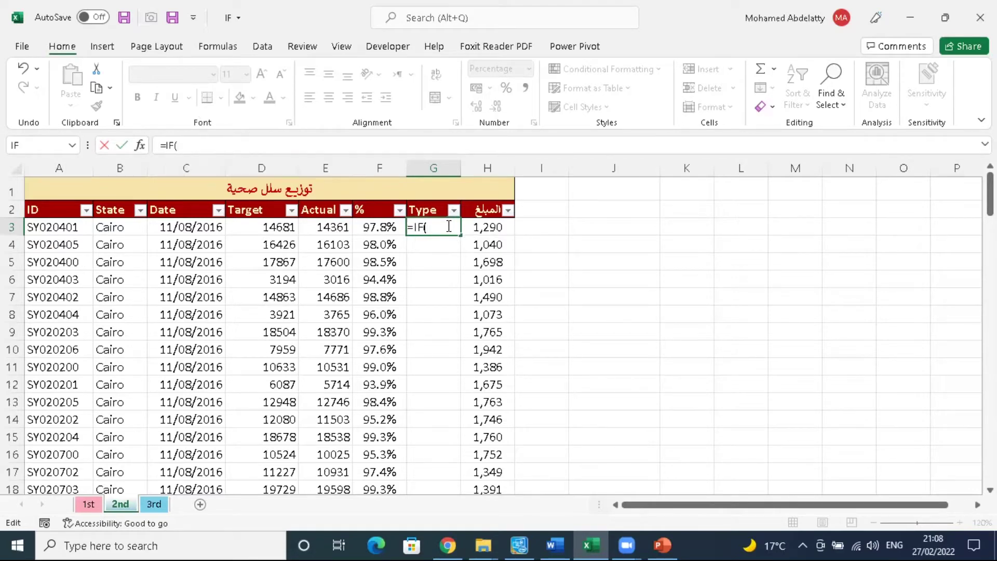
click(205, 145)
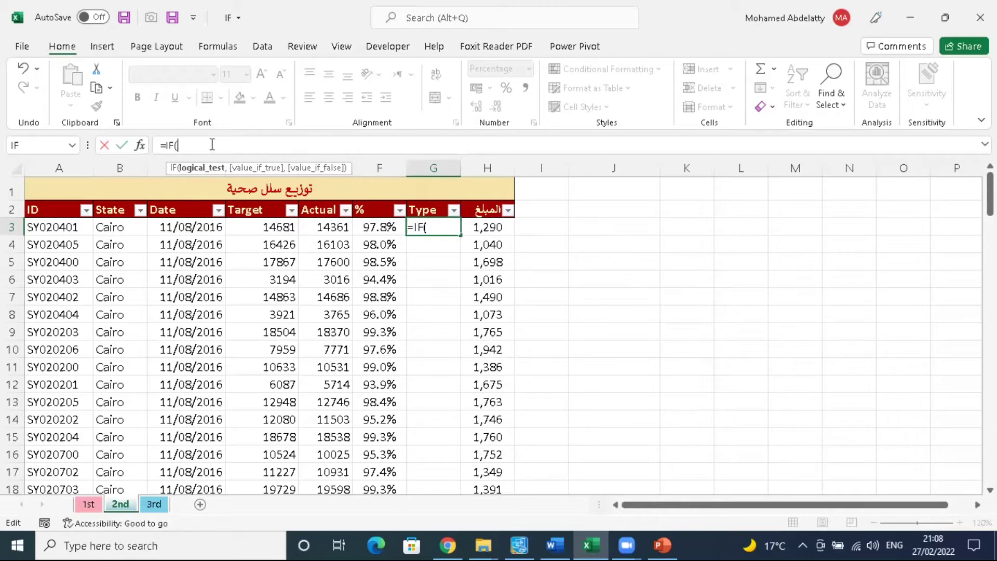
click(268, 188)
key(Escape)
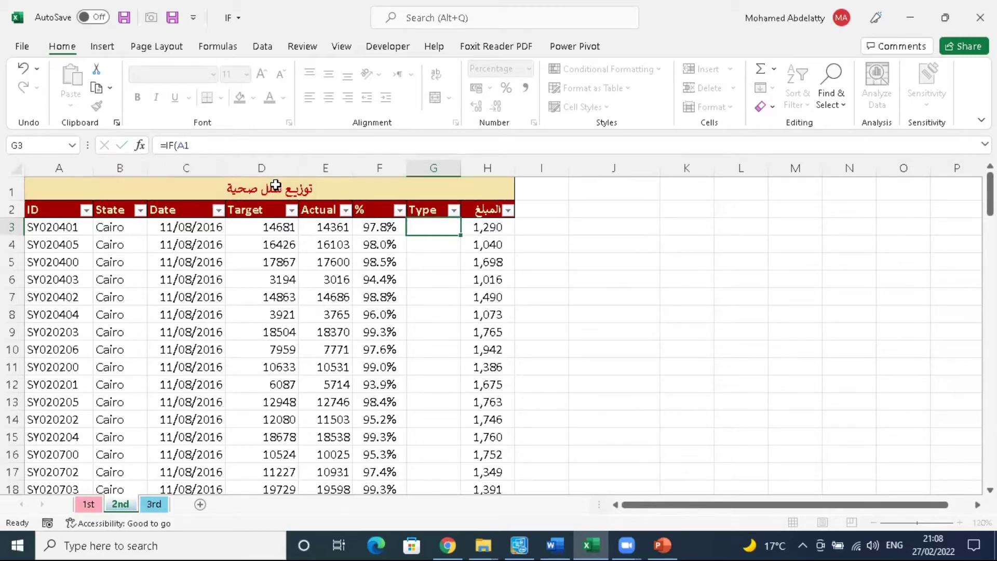
click(301, 187)
key(BackSpace)
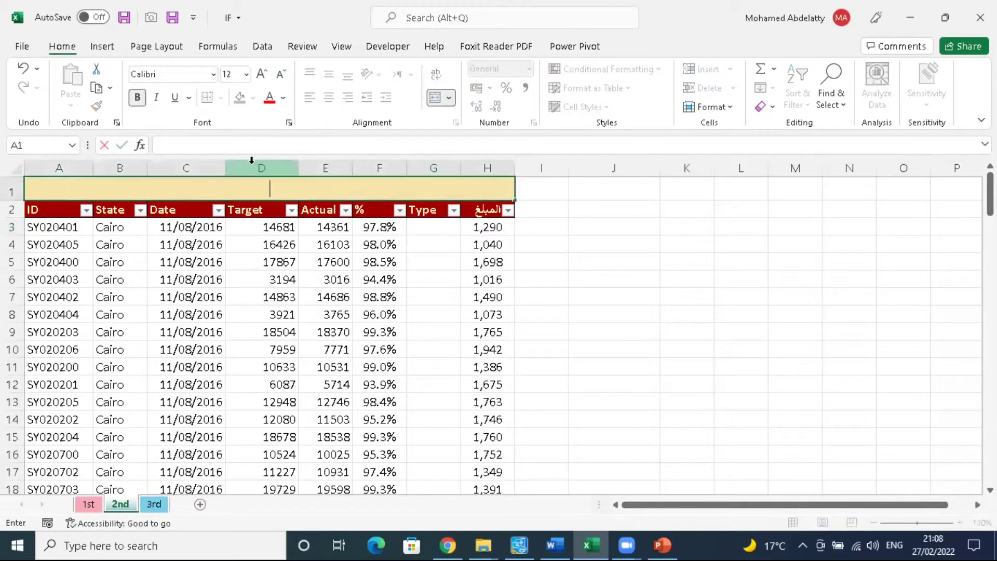
Step: Begin A1's formula with the condition =IF(F3>=95%, referencing cell F3
click(247, 142)
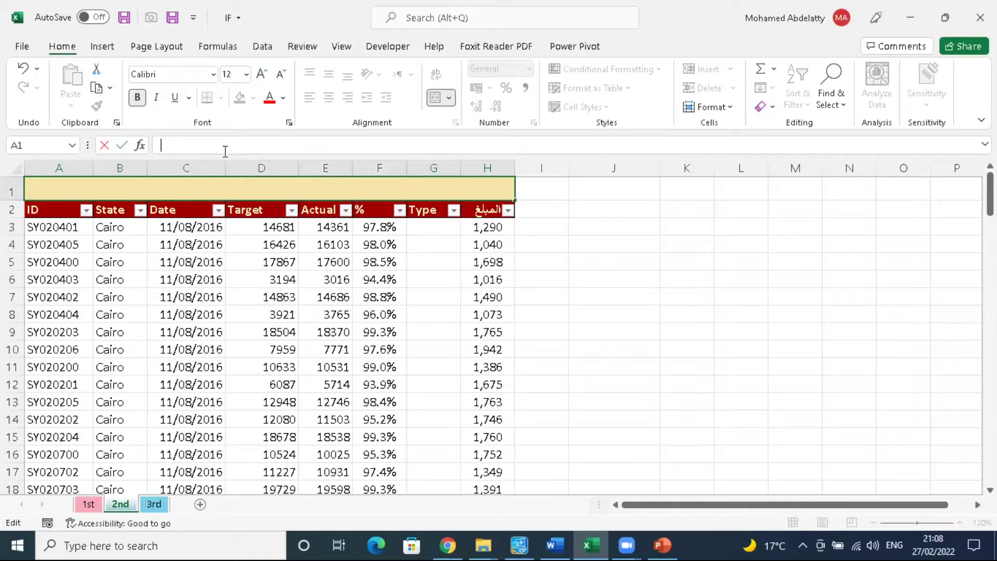
text(=)
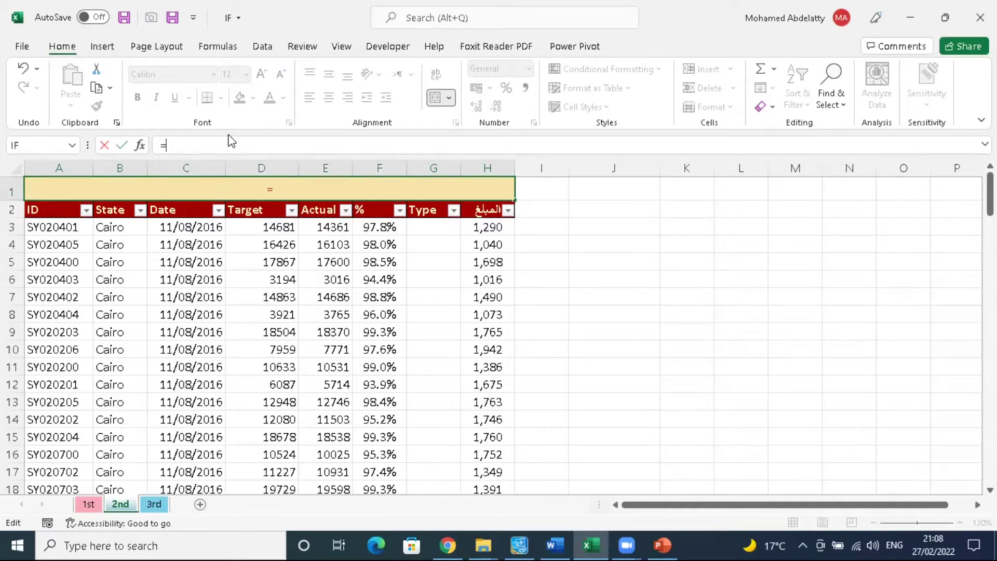
text(IF()
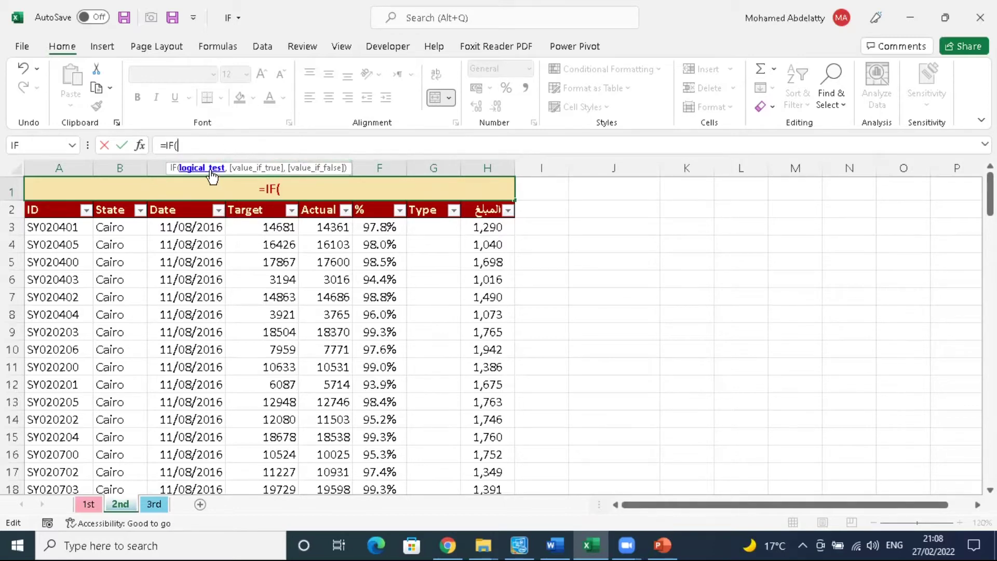
click(383, 225)
text(>=95)
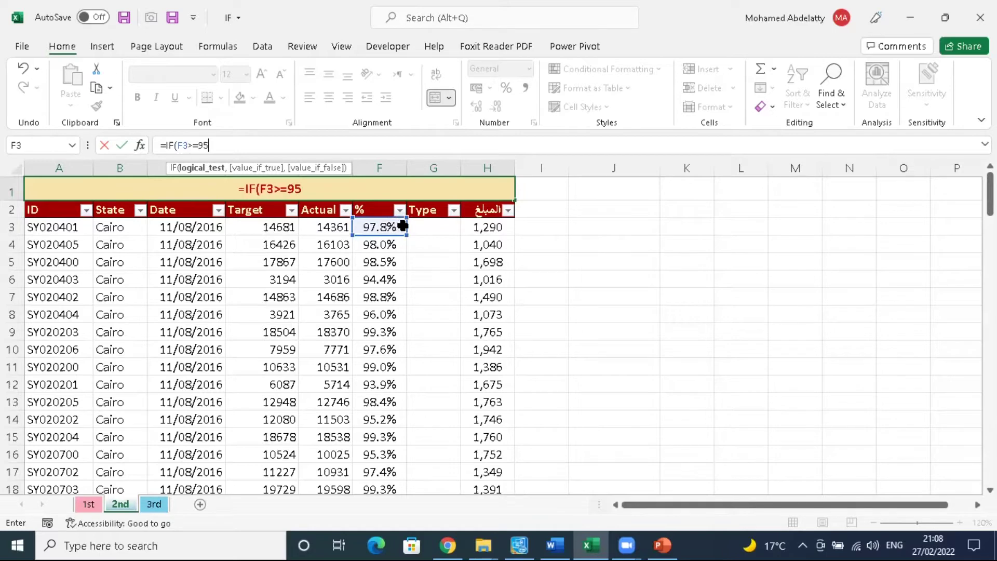
text(%)
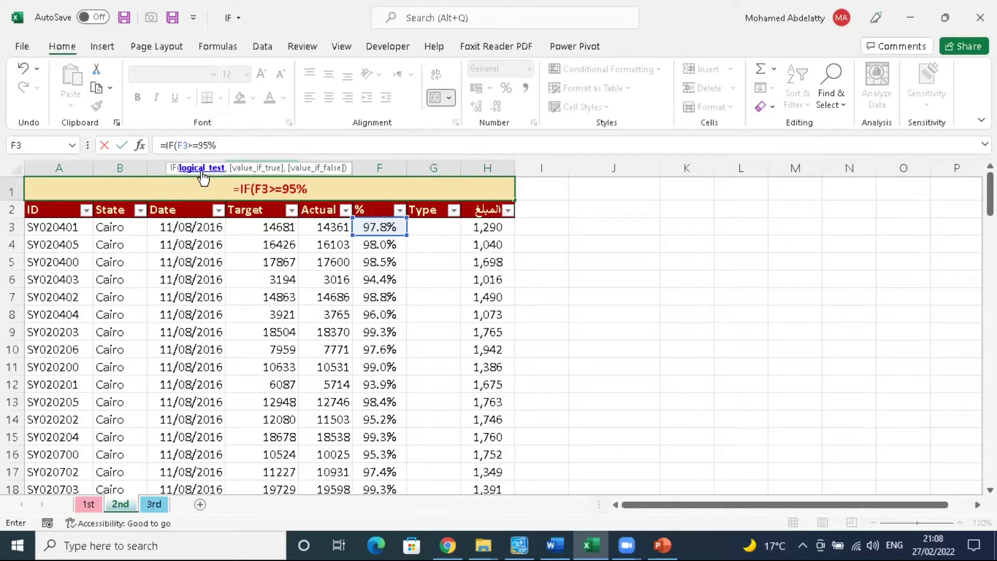
text(,)
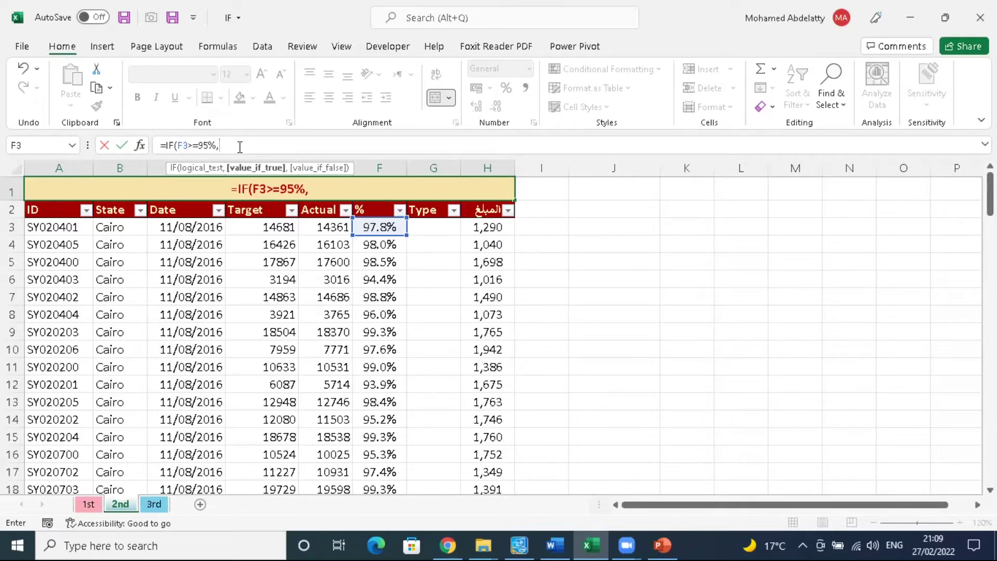
Step: Finish the formula with labels "good" and "Bad" and commit it, so A1 shows good
text(")
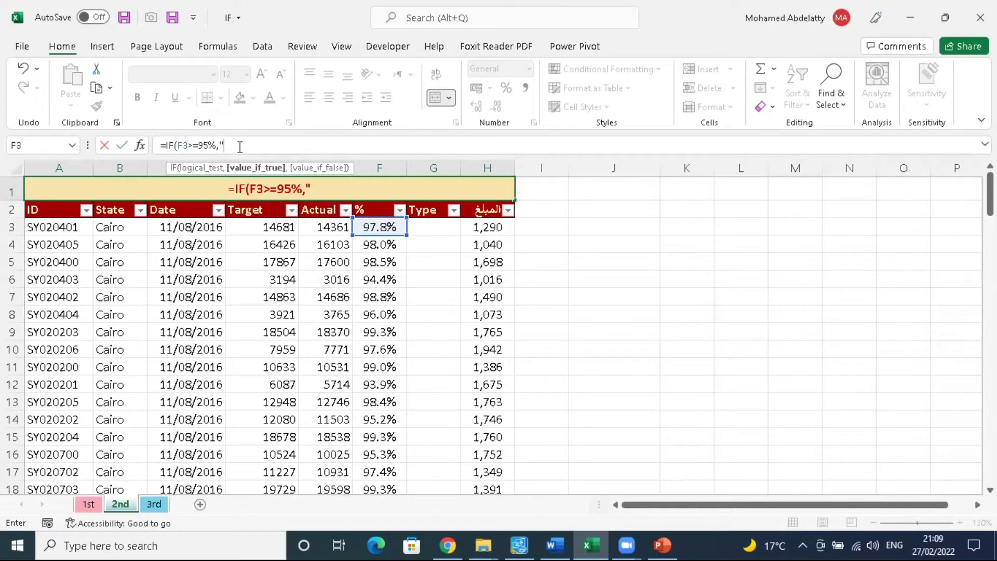
text(g)
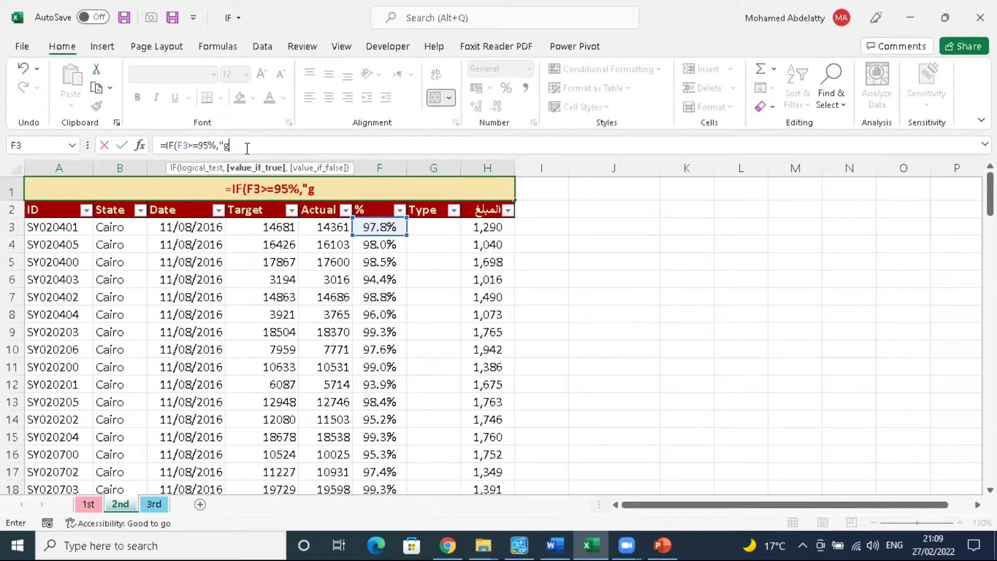
key(BackSpace)
text(go)
key(BackSpace)
text(OOD)
key(BackSpace)
text(D)
key(BackSpace)
key(BackSpace)
key(BackSpace)
text(ood")
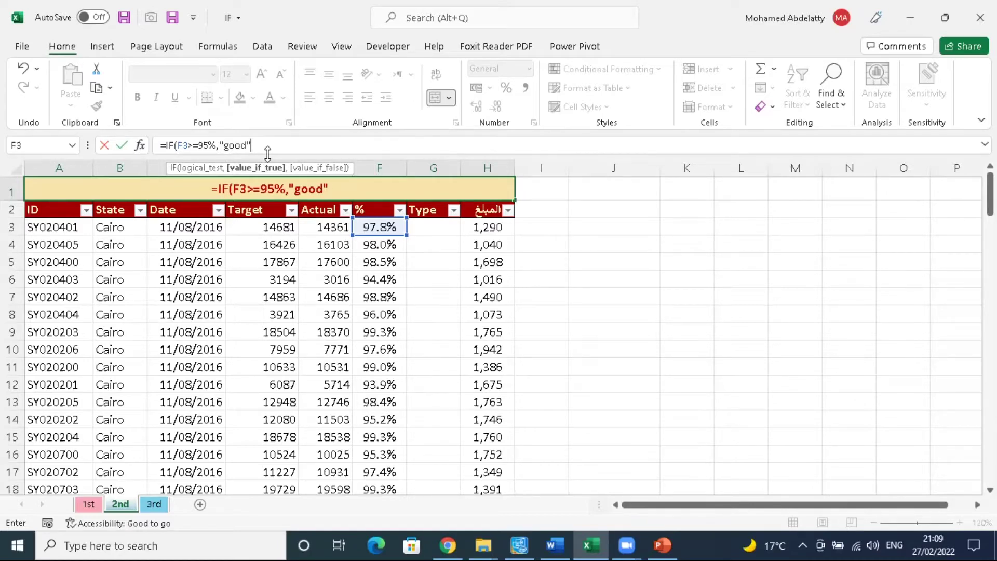
text(,"D)
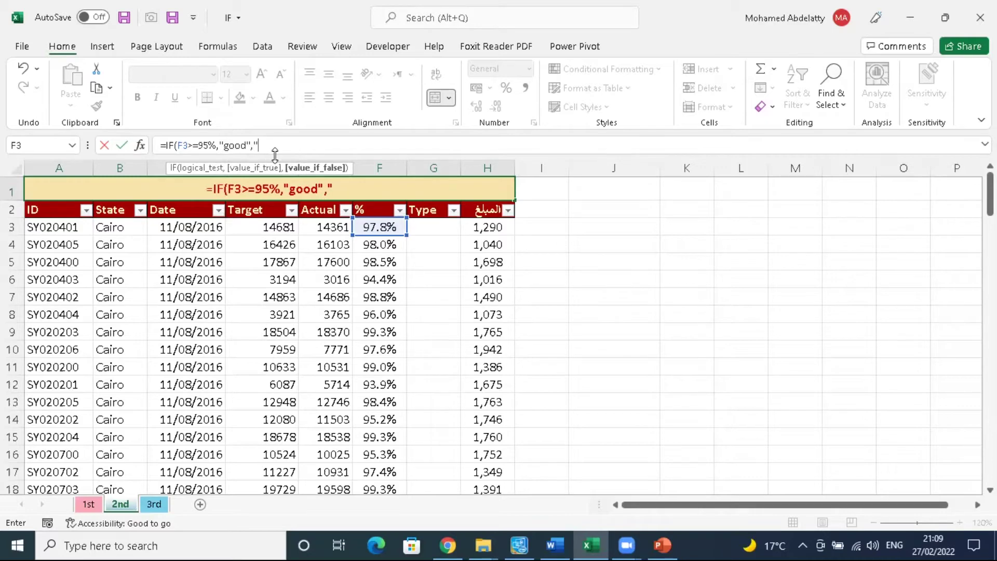
key(BackSpace)
text(Bad)
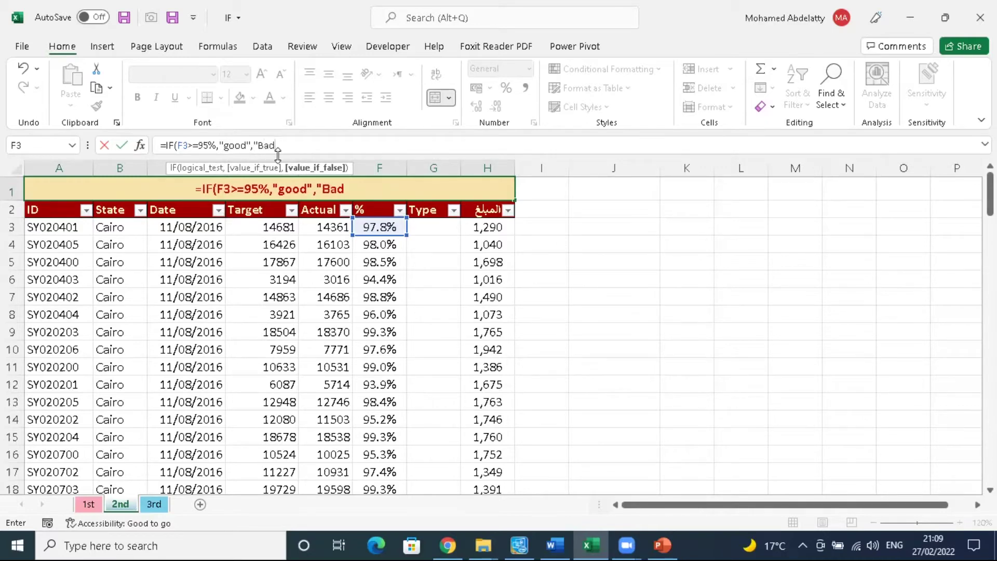
text(")
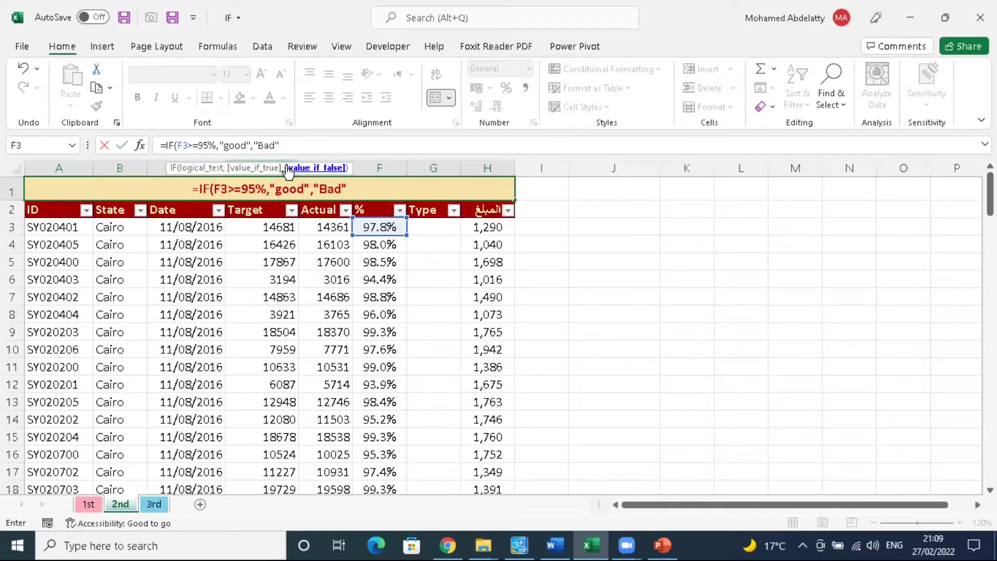
text())
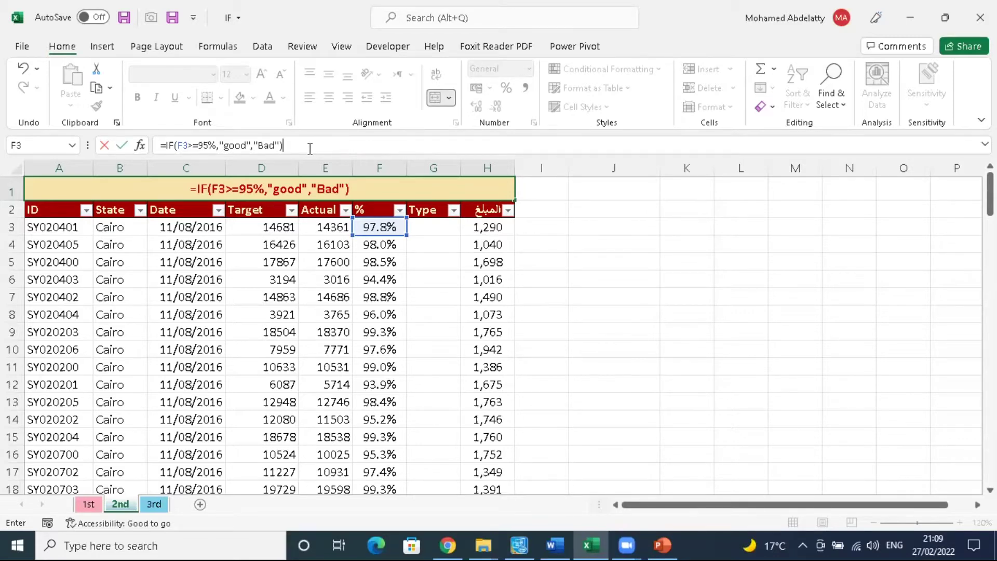
key(Return)
click(279, 189)
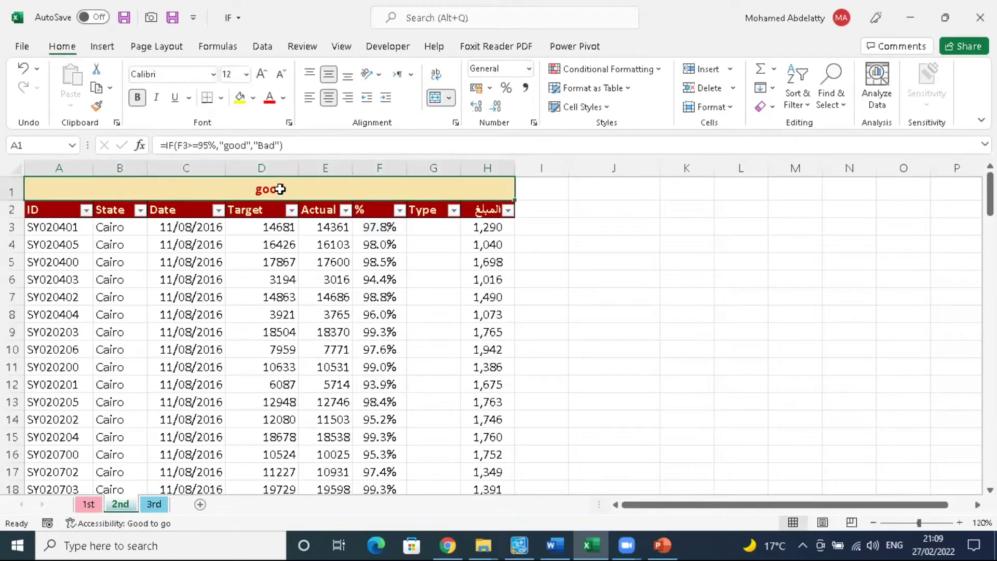
Step: Try copying A1 into G3, then undo the paste that spread across G3:N3
key(ctrl+c)
click(425, 228)
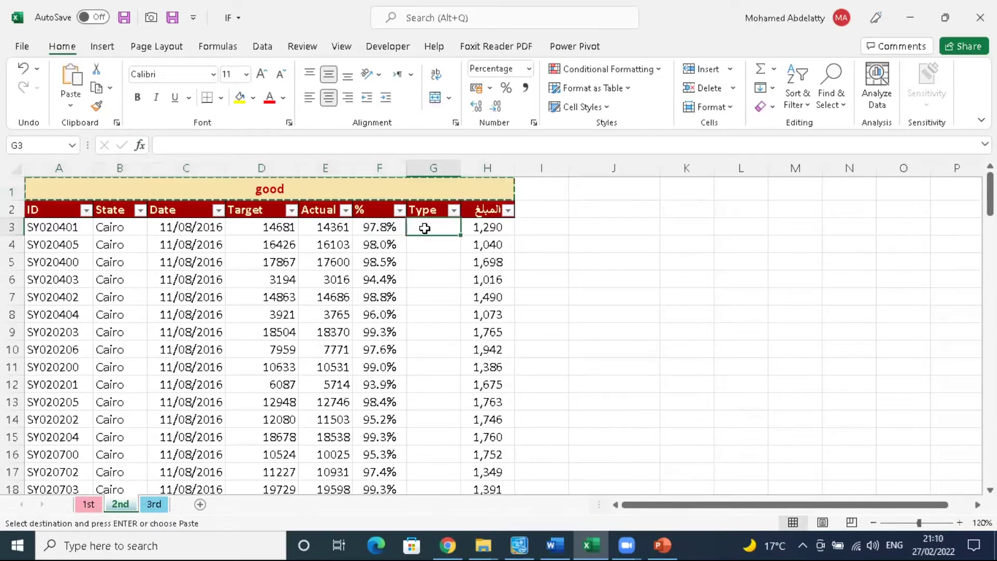
key(ctrl+v)
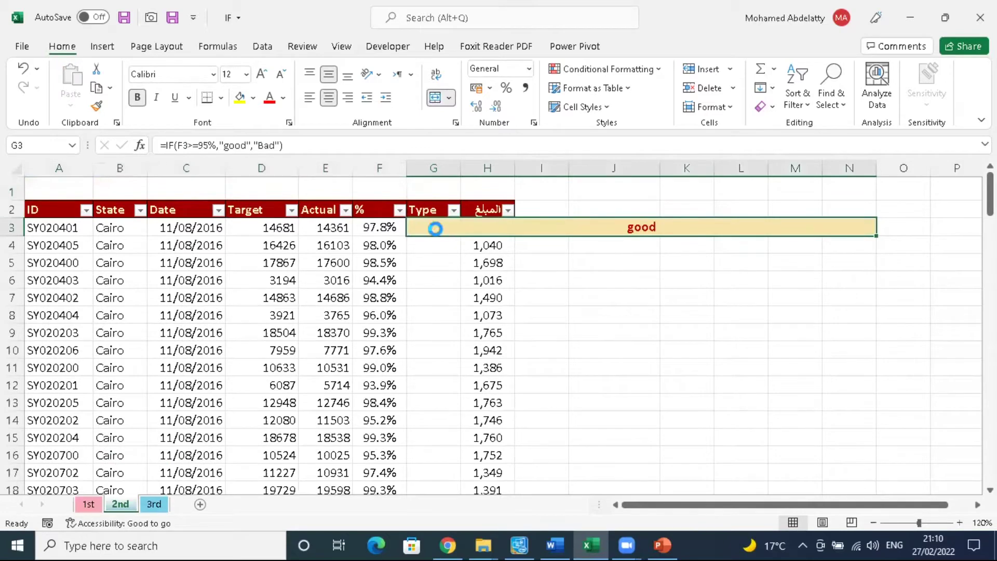
key(ctrl+z)
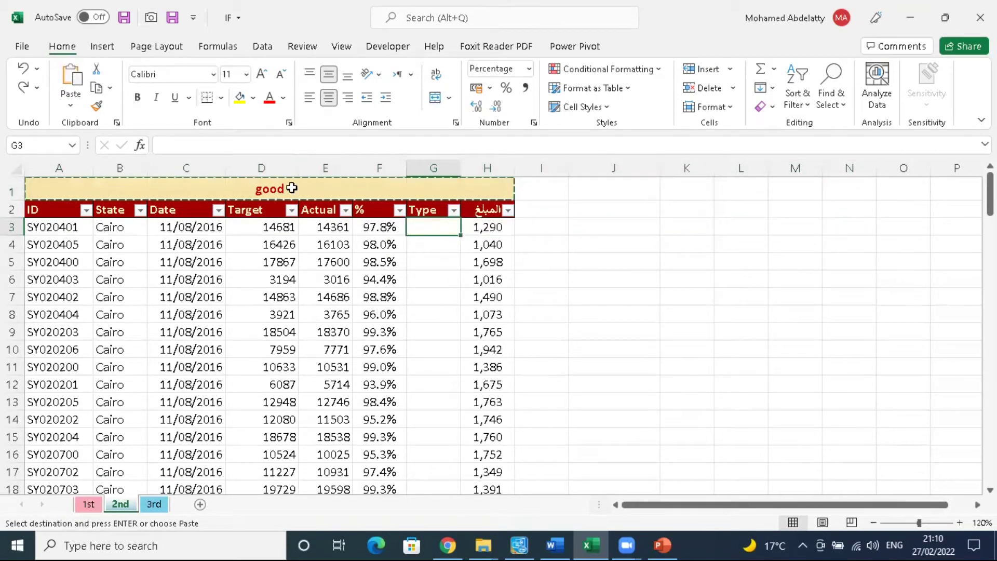
Step: Copy the =IF(F3>=95%,"good","Bad") formula text from A1 into G3
click(291, 187)
drag(283, 145, 120, 152)
key(ctrl+c)
key(Escape)
click(436, 229)
click(308, 148)
key(ctrl+v)
key(Return)
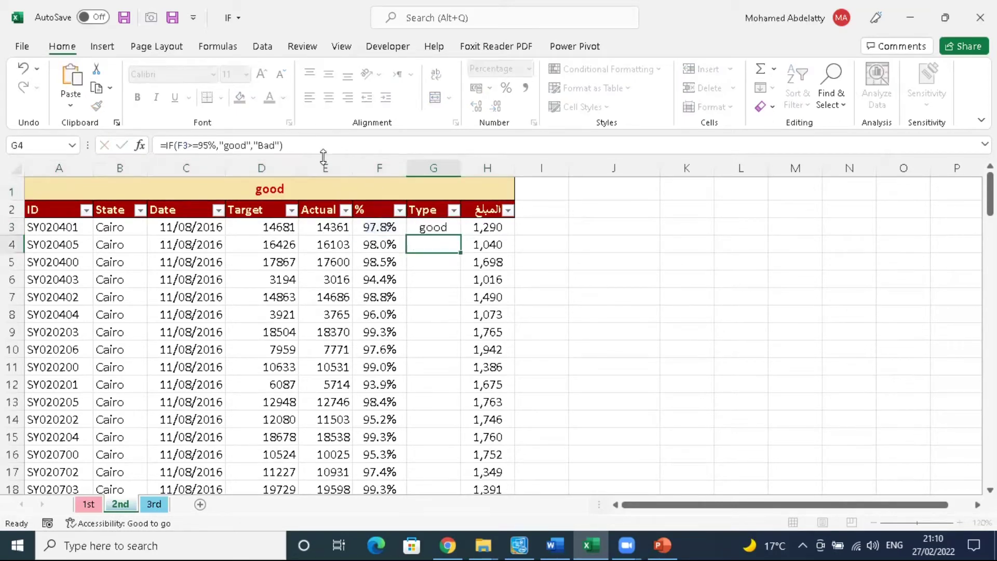
click(436, 226)
Step: Leave A1 unchanged and fill G3's rating formula down the whole Type column
click(289, 186)
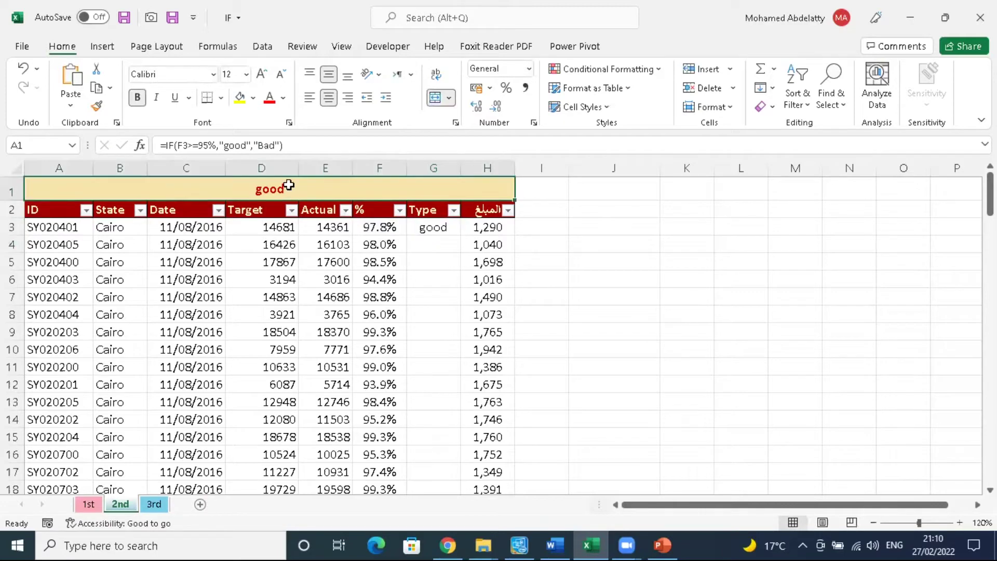
key(BackSpace)
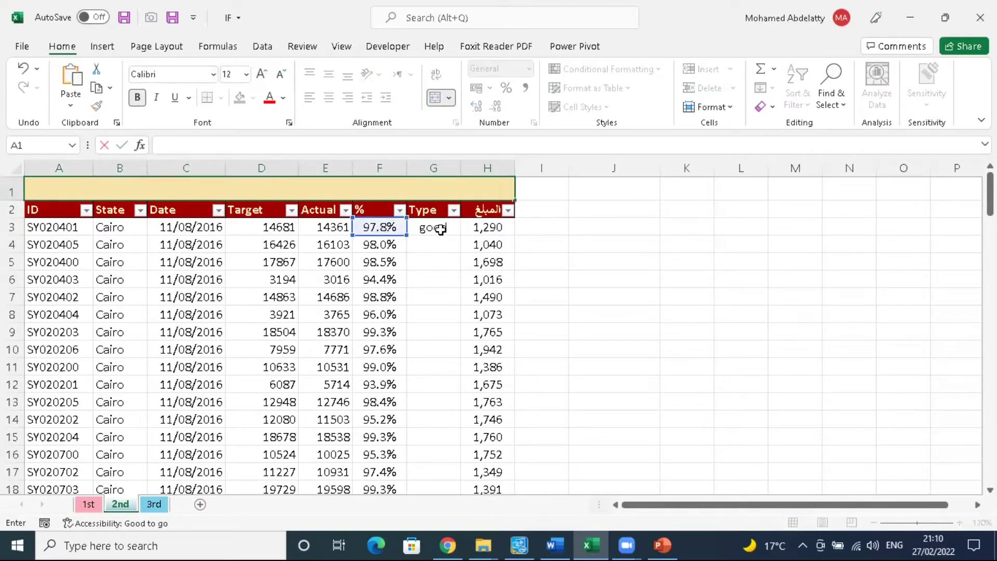
key(Escape)
click(438, 227)
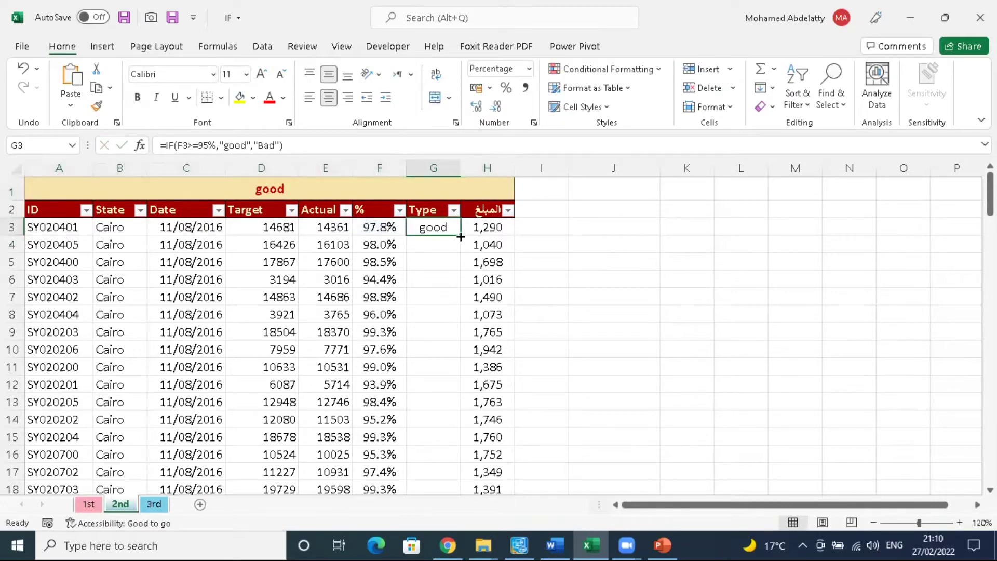
double_click(460, 235)
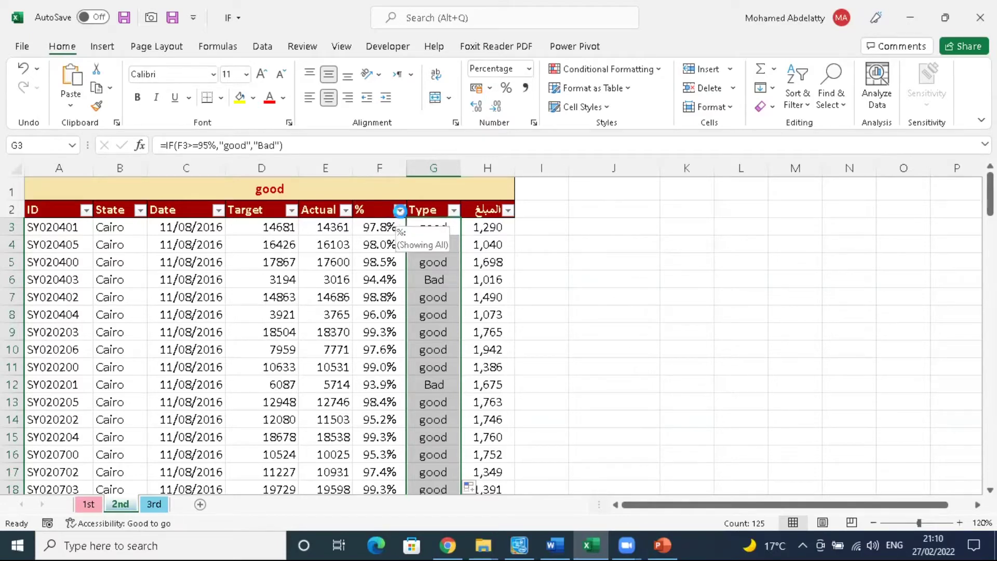
Step: Try ticking individual % values such as 95.0% and 95.2%, then close the filter unapplied
click(399, 210)
click(467, 371)
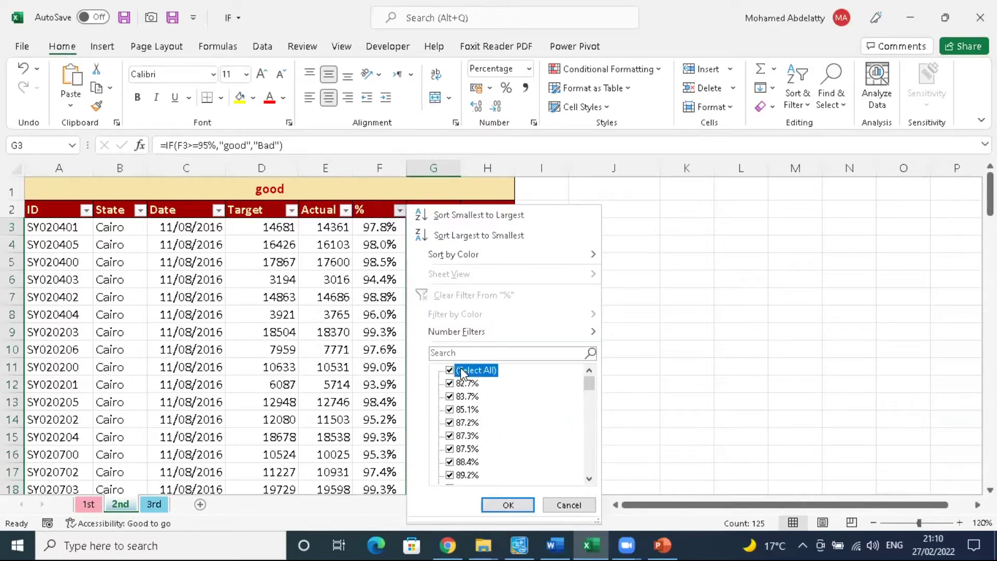
drag(588, 384, 595, 458)
mouse_move(559, 334)
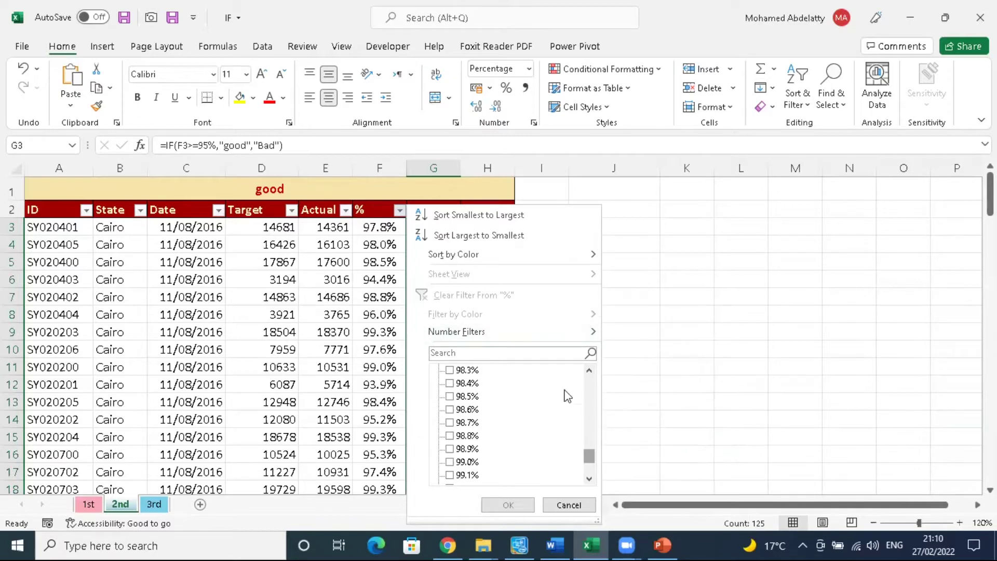
scroll(481, 413, up, 3)
scroll(482, 411, up, 5)
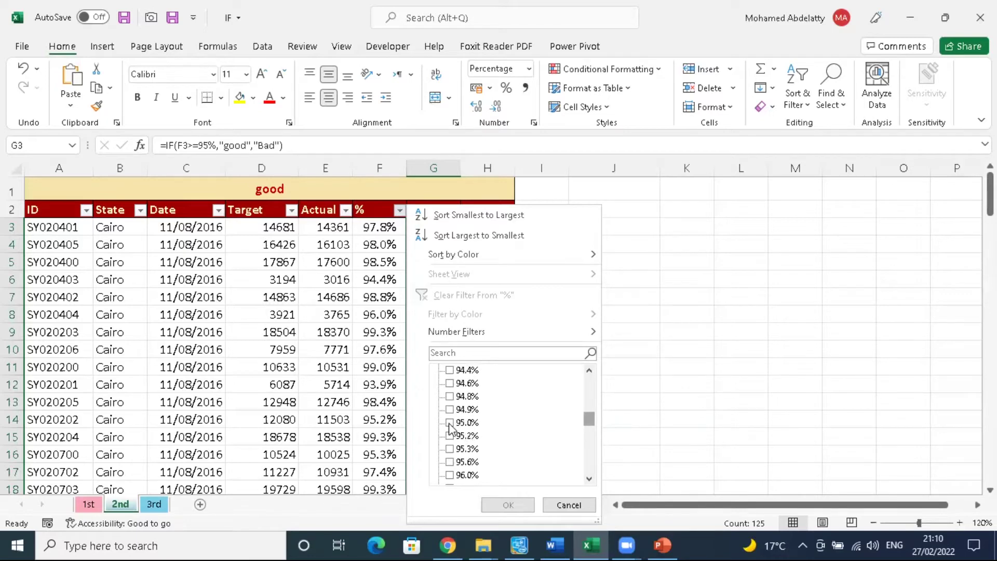
click(450, 422)
click(450, 435)
double_click(467, 462)
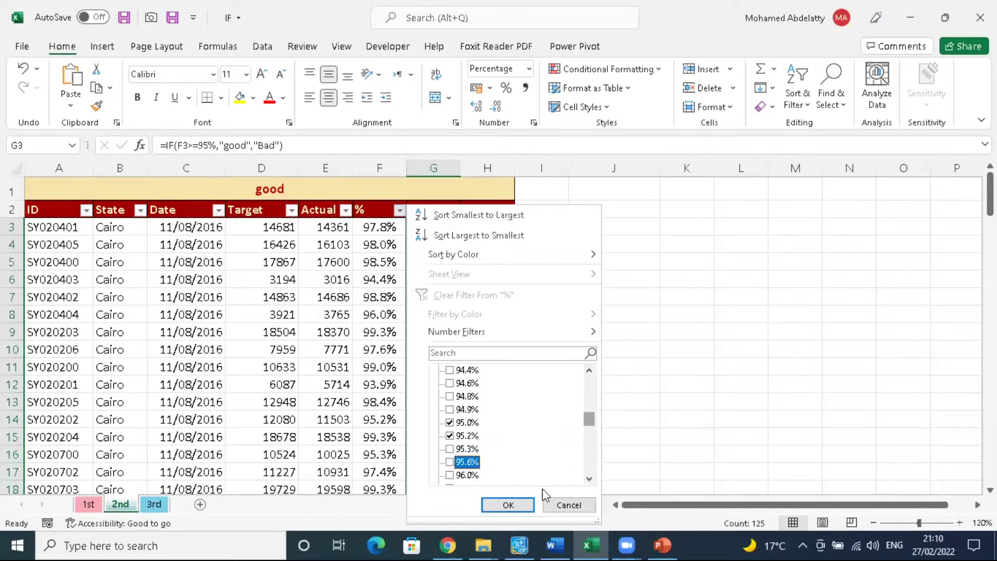
click(554, 503)
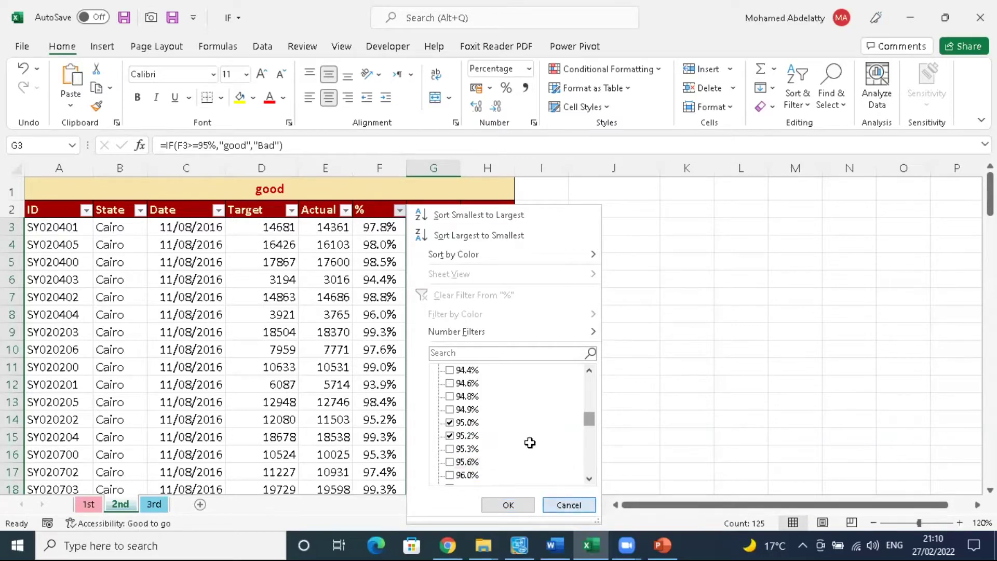
Step: Filter the % column to values greater than or equal to 95%
click(399, 210)
mouse_move(513, 335)
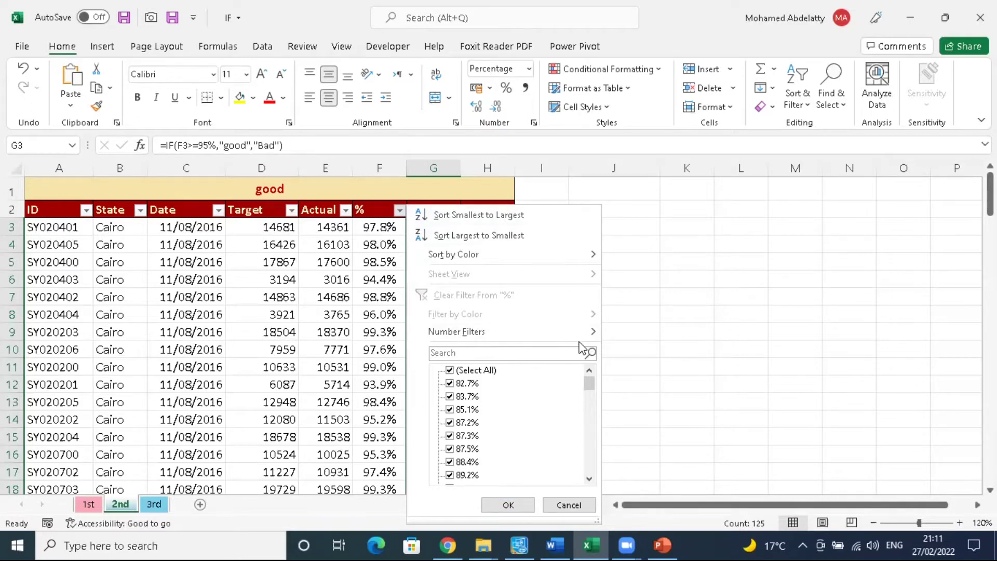
mouse_move(587, 333)
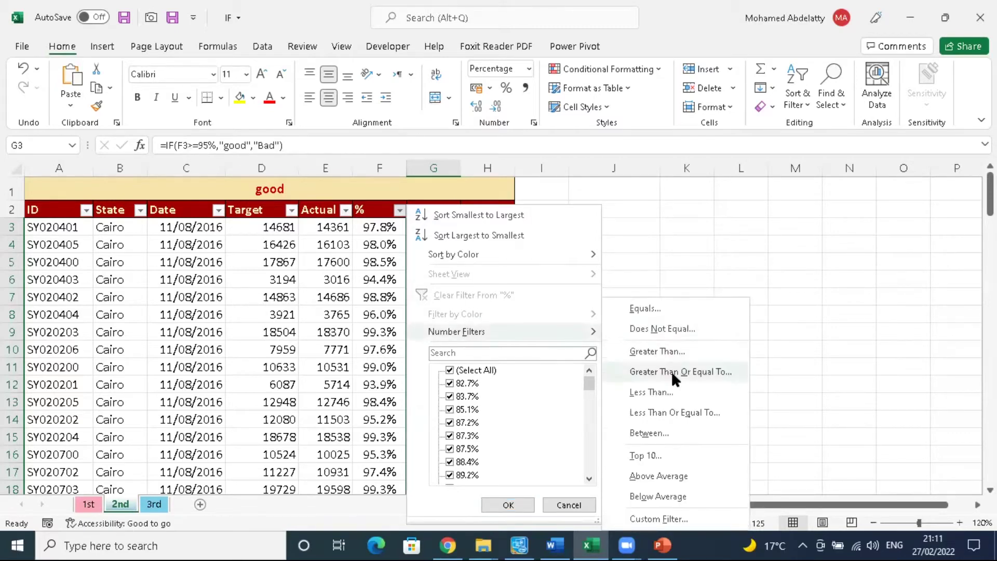
click(684, 373)
text(95%)
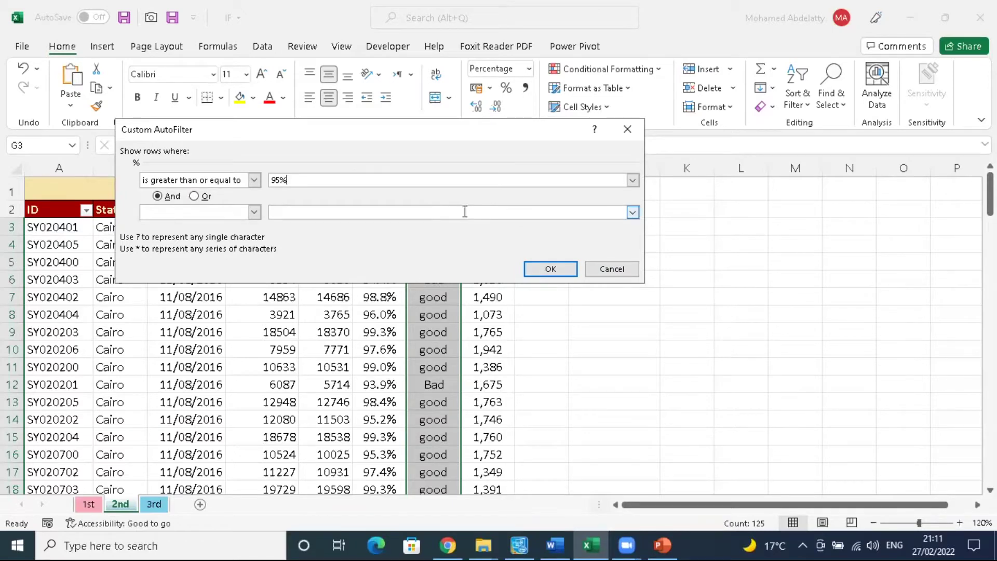
click(545, 269)
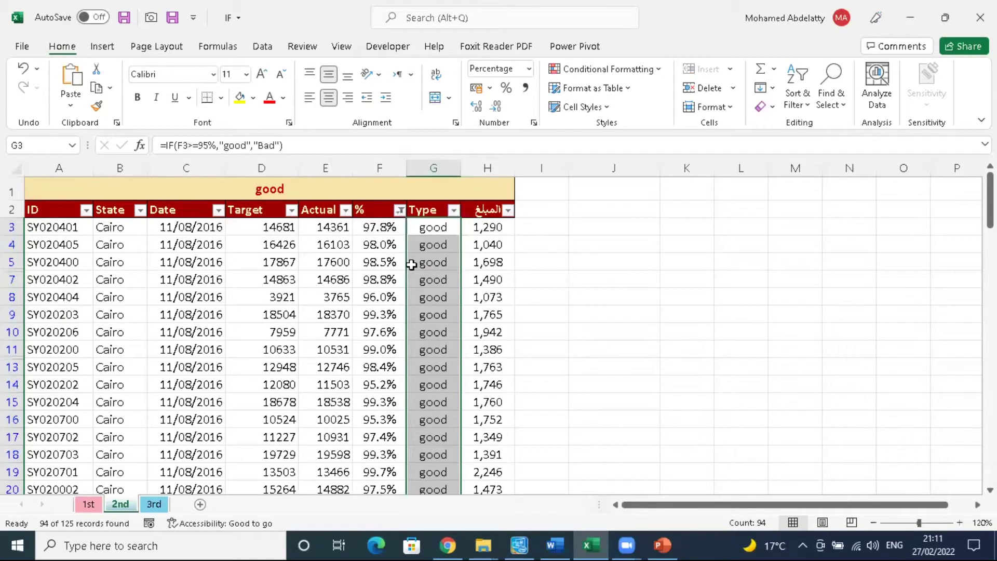
Step: Filter the % column to values less than 95%
click(453, 211)
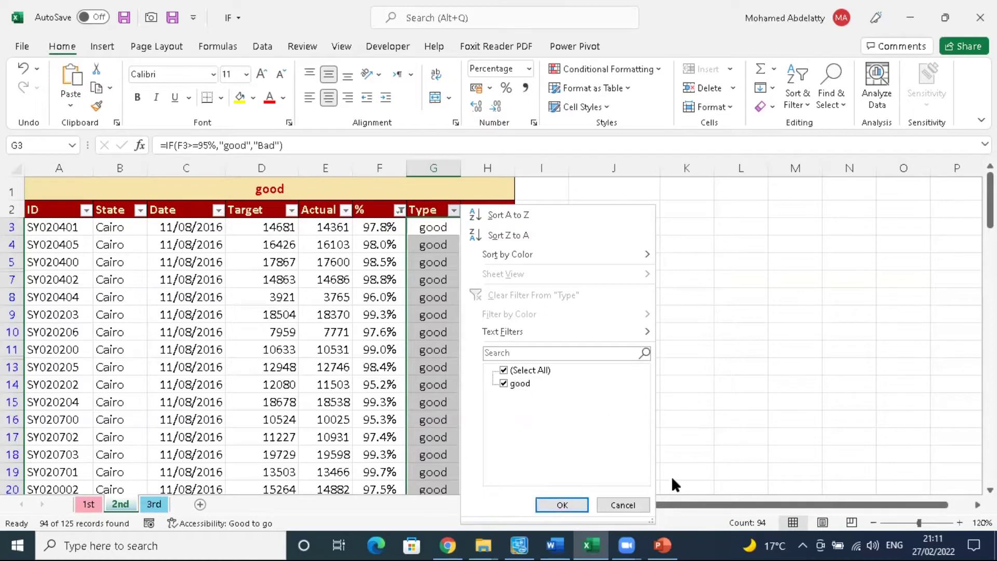
click(620, 506)
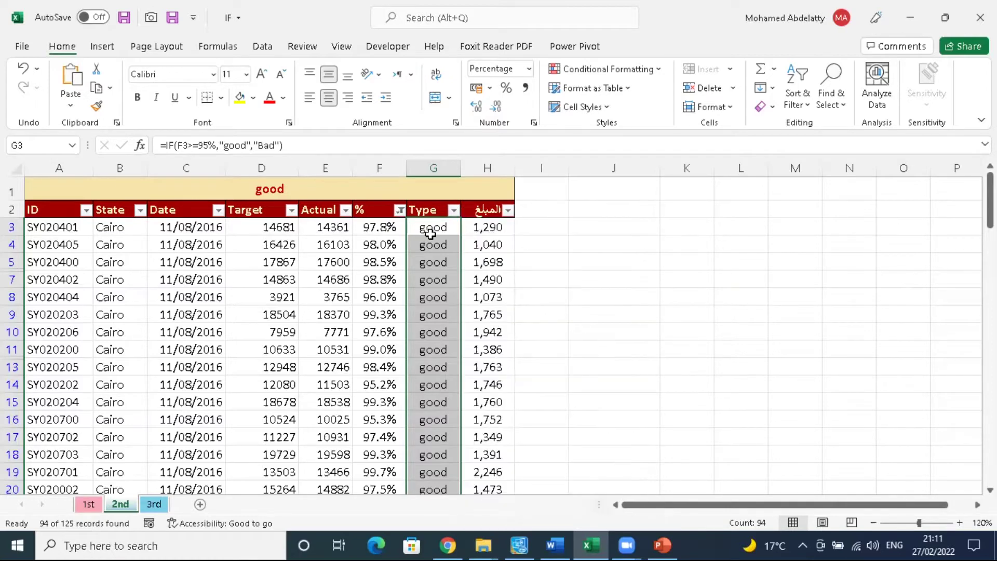
click(400, 211)
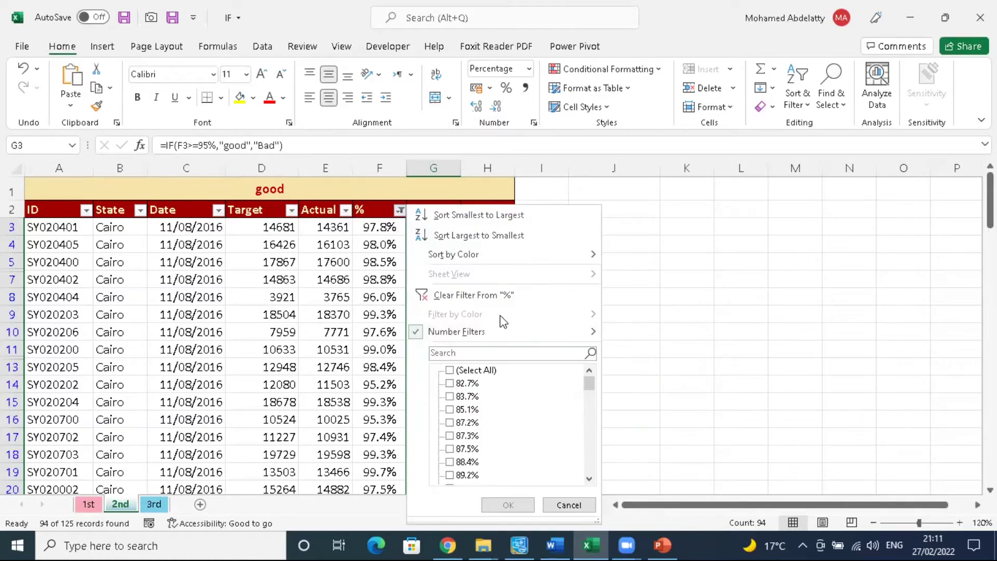
mouse_move(520, 337)
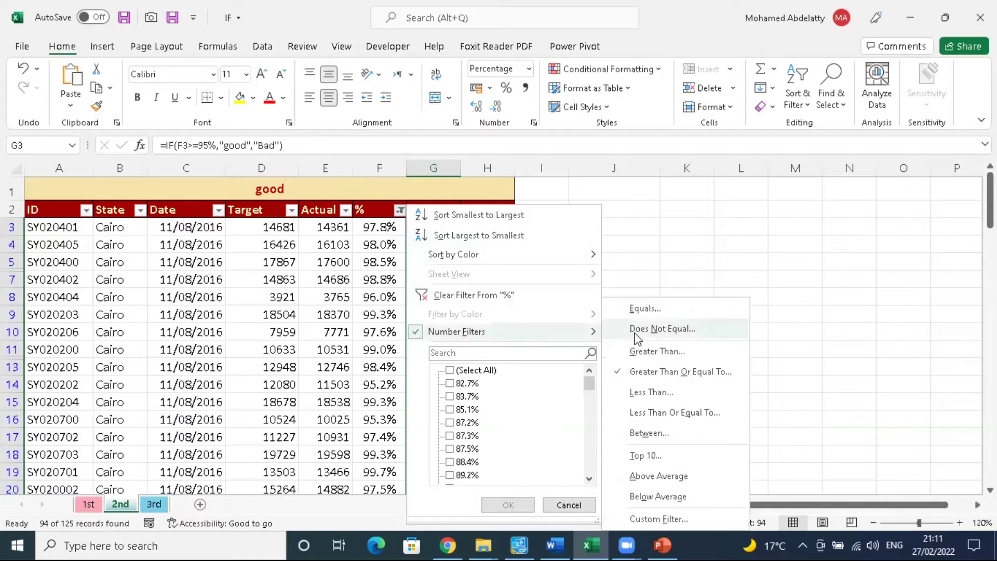
click(677, 388)
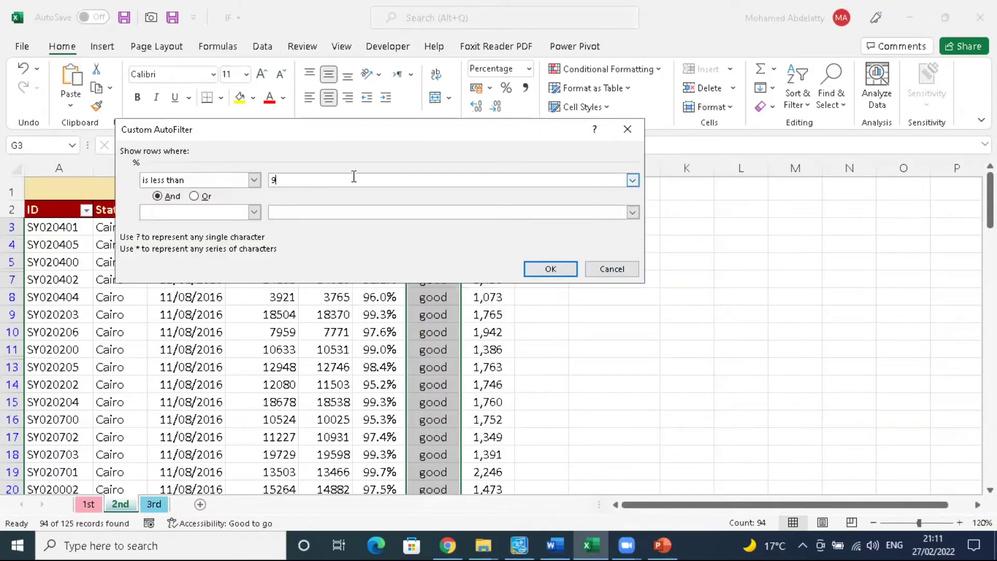
text(95%)
click(551, 269)
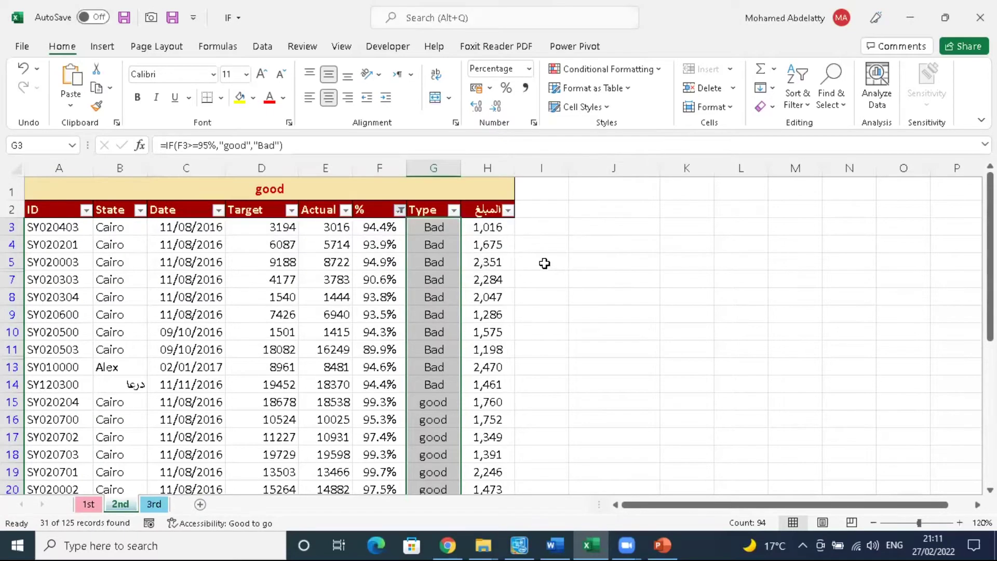
Step: Confirm the remaining ratings are Bad, then clear the % filter
click(453, 210)
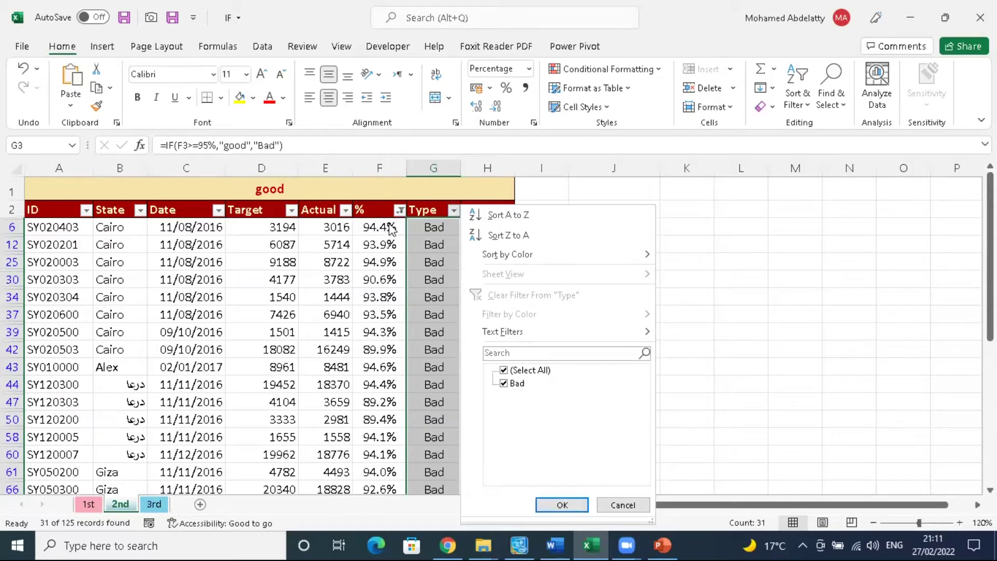
click(399, 210)
click(399, 210)
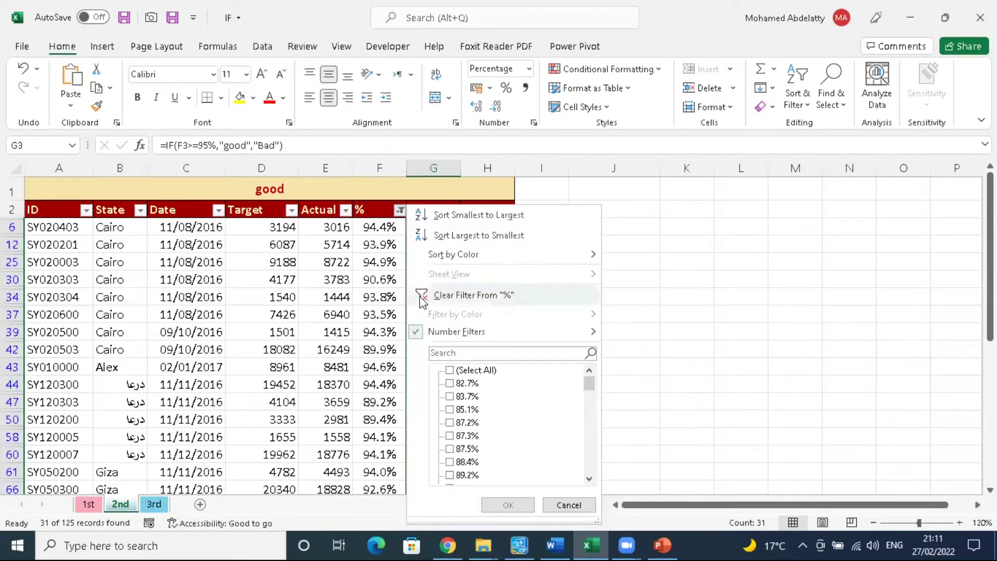
click(421, 291)
click(453, 210)
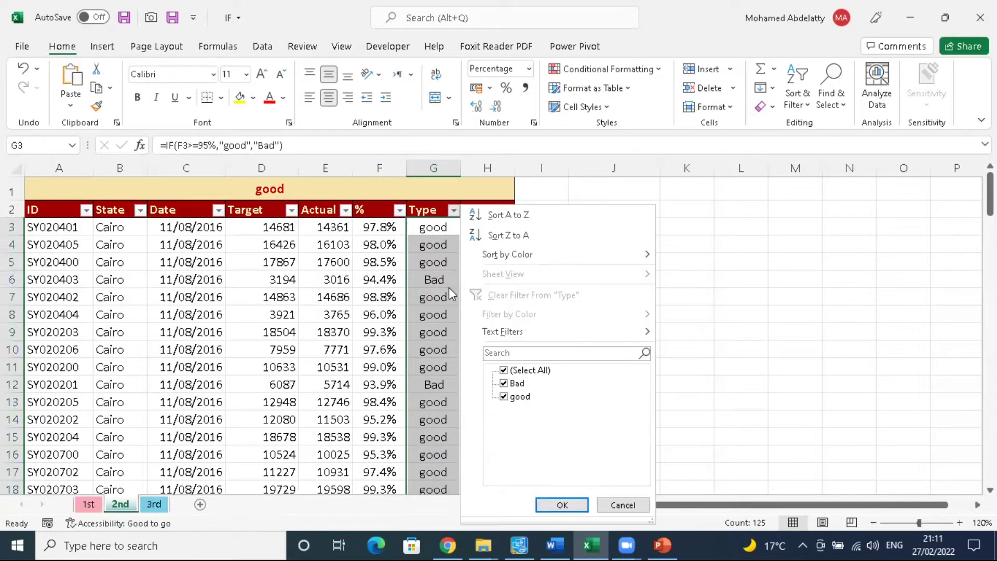
click(433, 228)
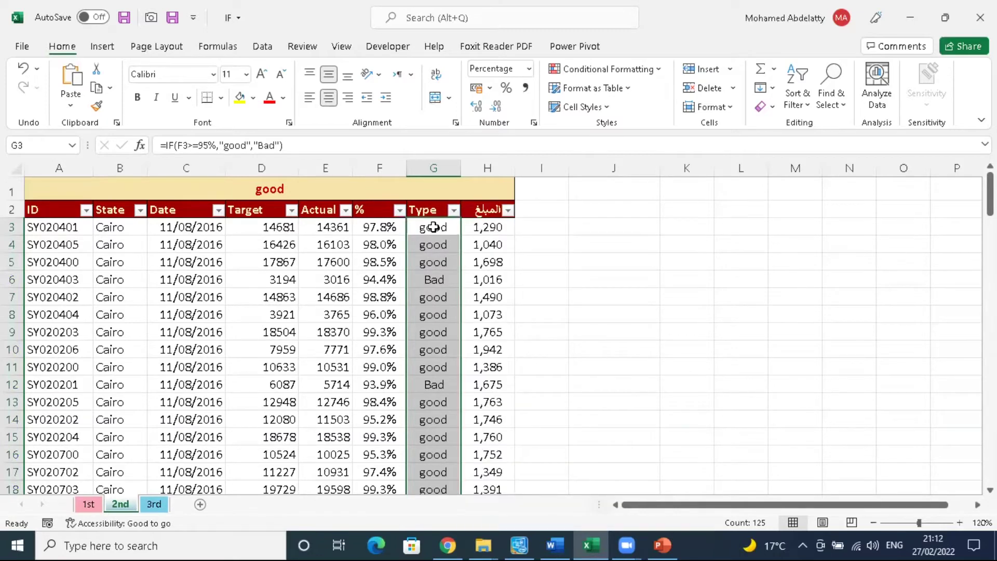
Step: On the 3rd sheet, clear the New_Salary values and select H2
click(154, 504)
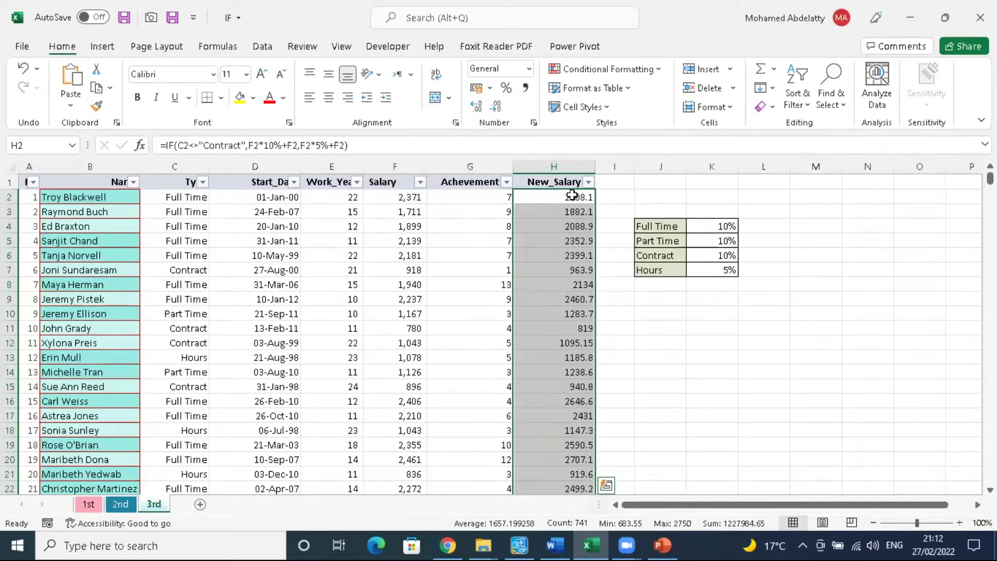
key(Delete)
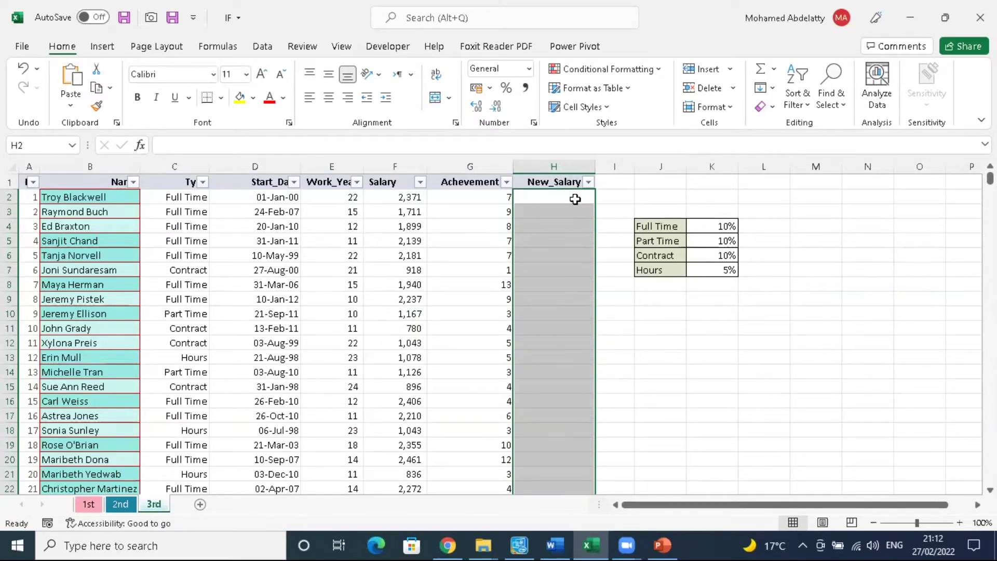
click(574, 199)
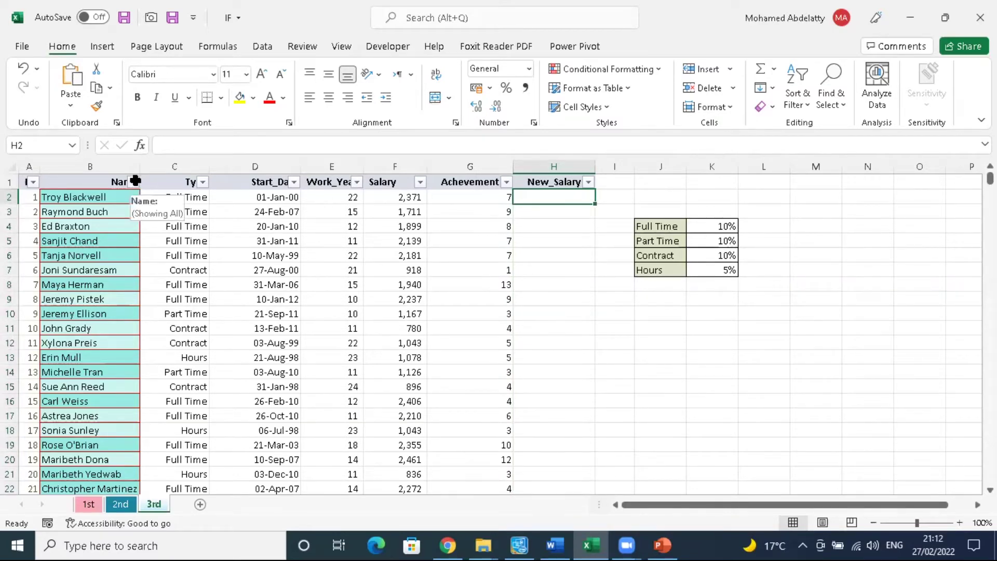
Step: Review C2's type and the Full Time, Part Time, Contract and 5% Hours rates, then return to the 1st sheet
click(189, 198)
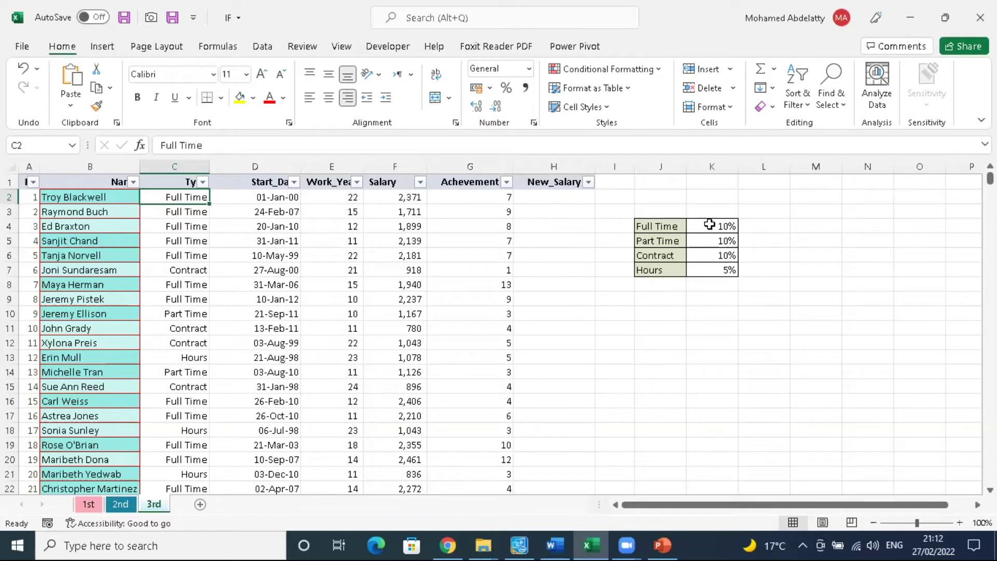
drag(680, 221, 700, 256)
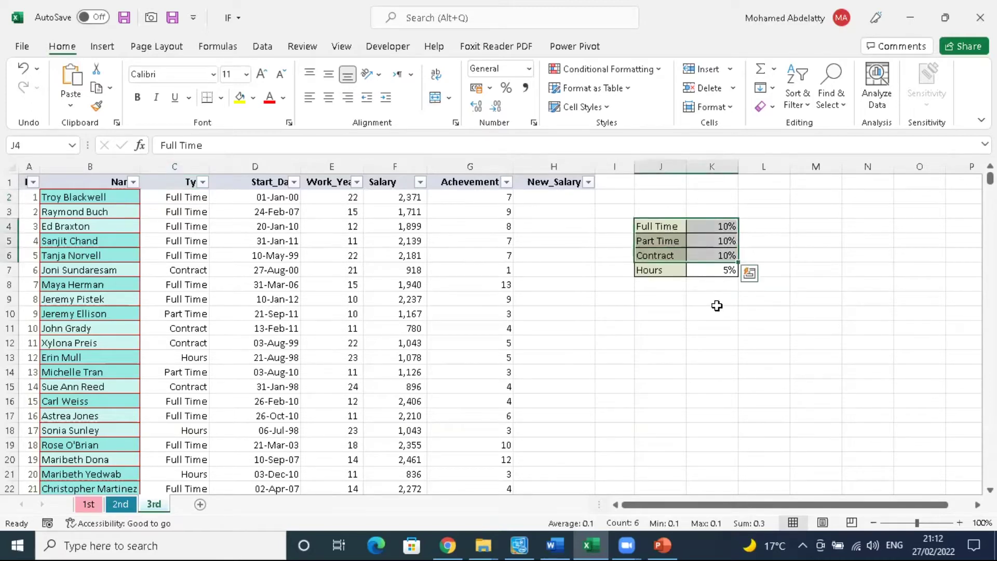
click(695, 269)
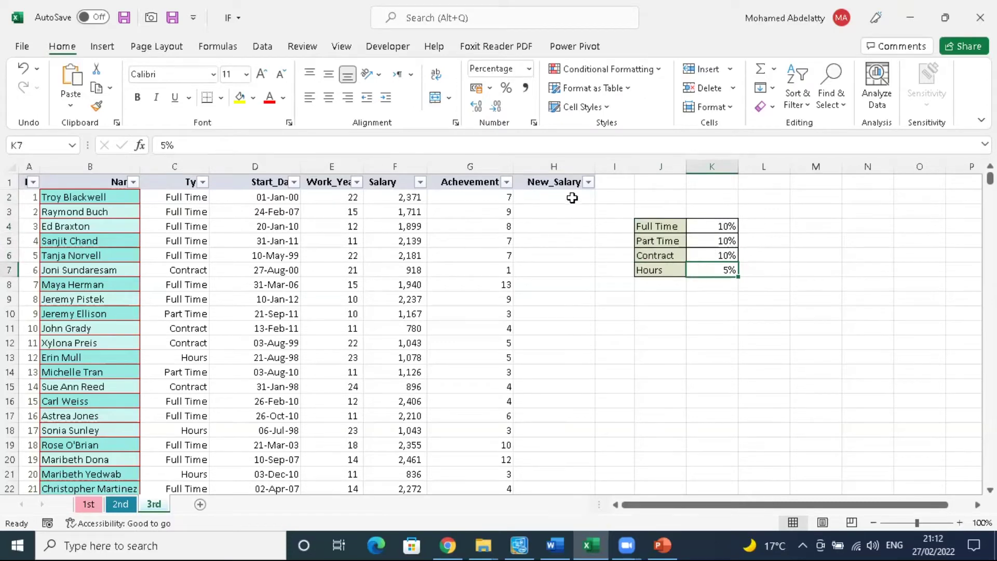
click(565, 196)
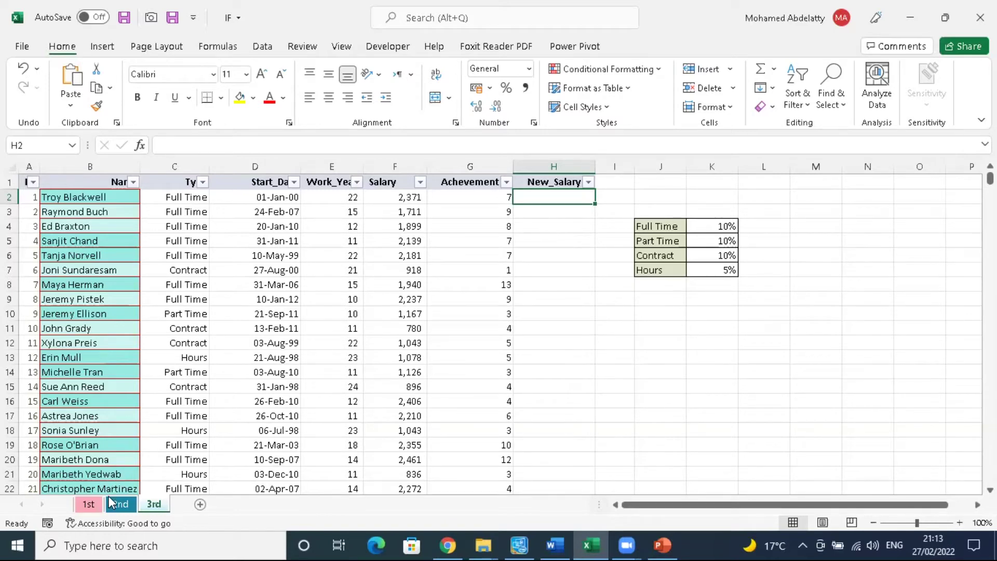
click(87, 504)
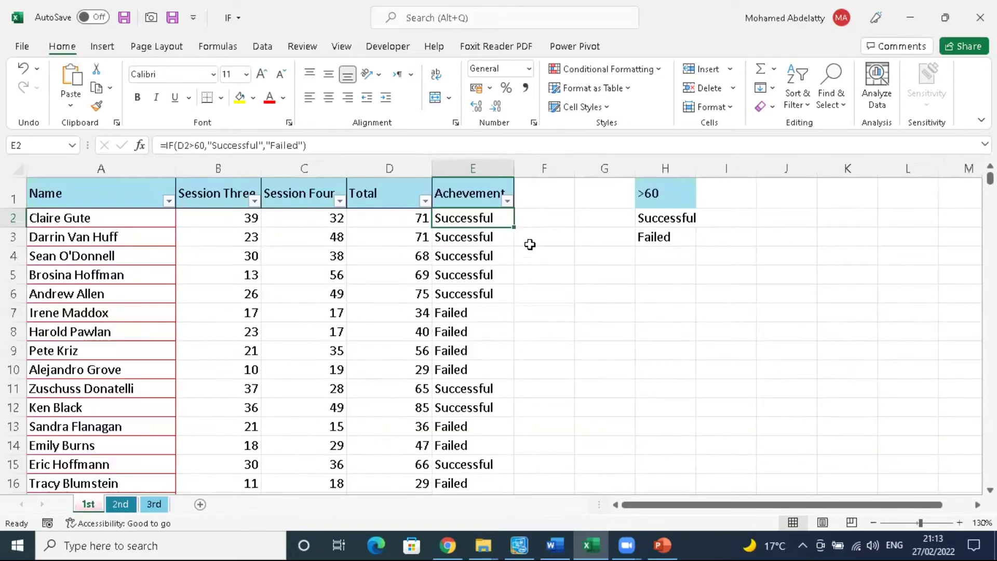
Step: On the 3rd sheet, start H2's formula as =IF(C2="Full time" to test the employee type
click(120, 503)
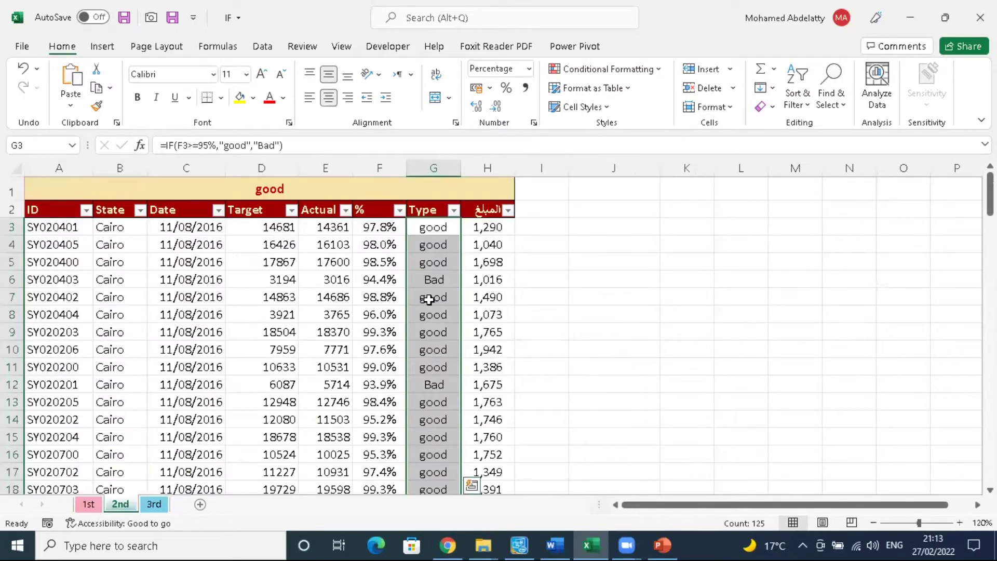
click(155, 504)
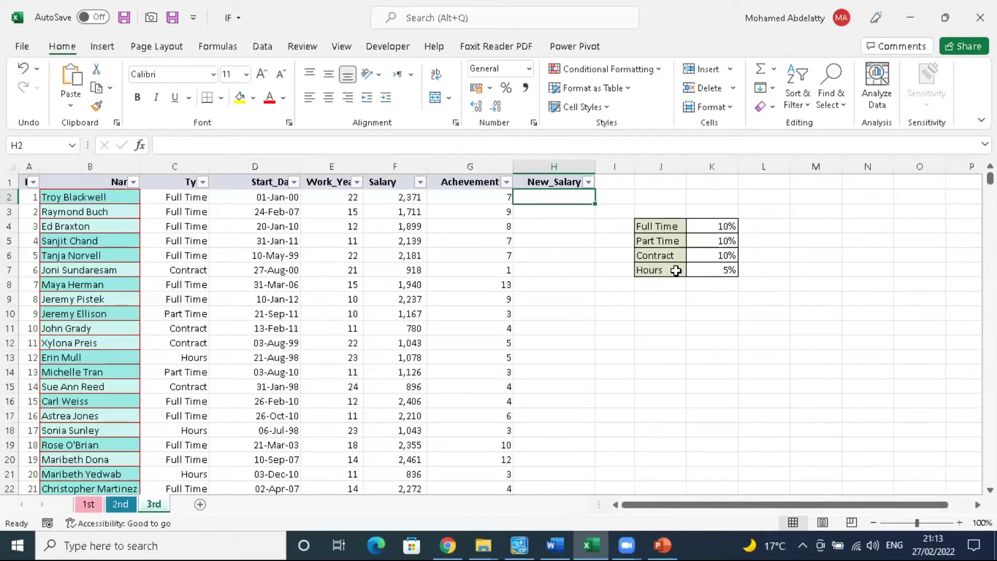
click(387, 145)
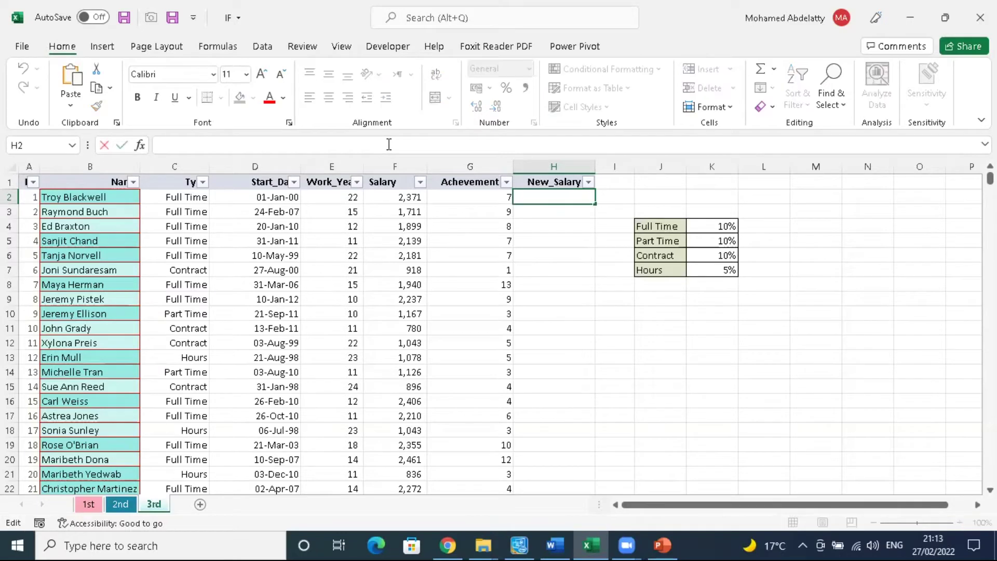
text(=)
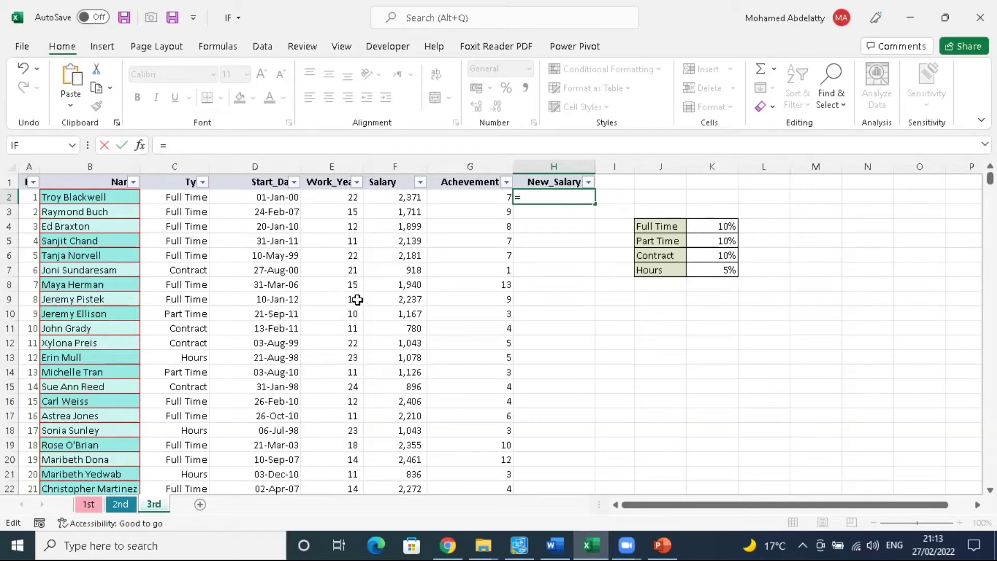
text(IF()
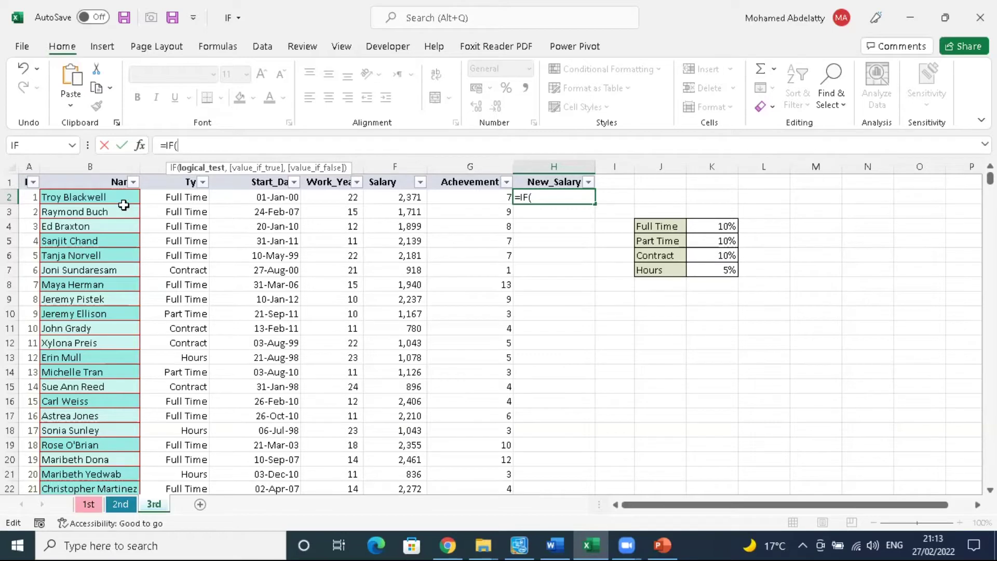
click(177, 198)
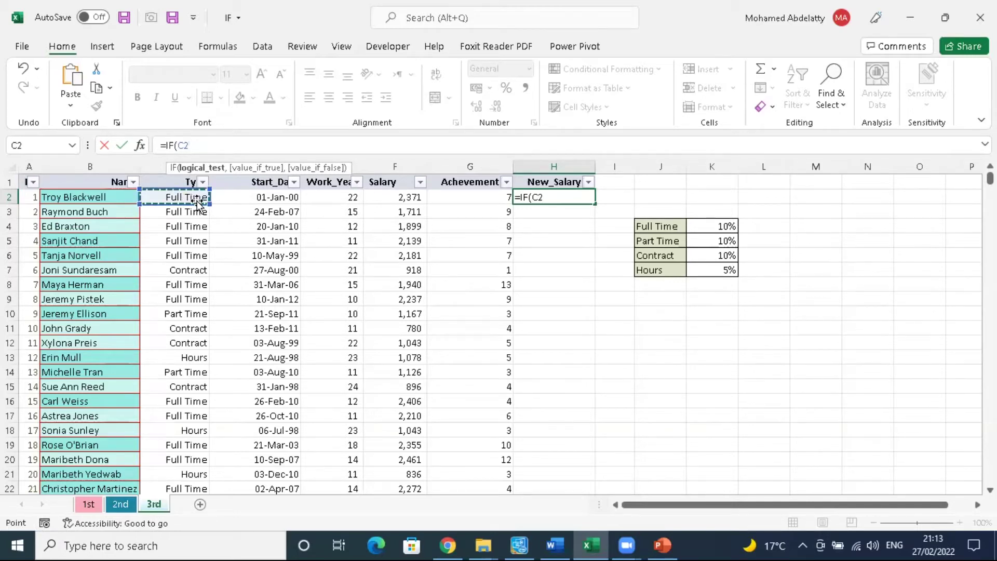
text(=)
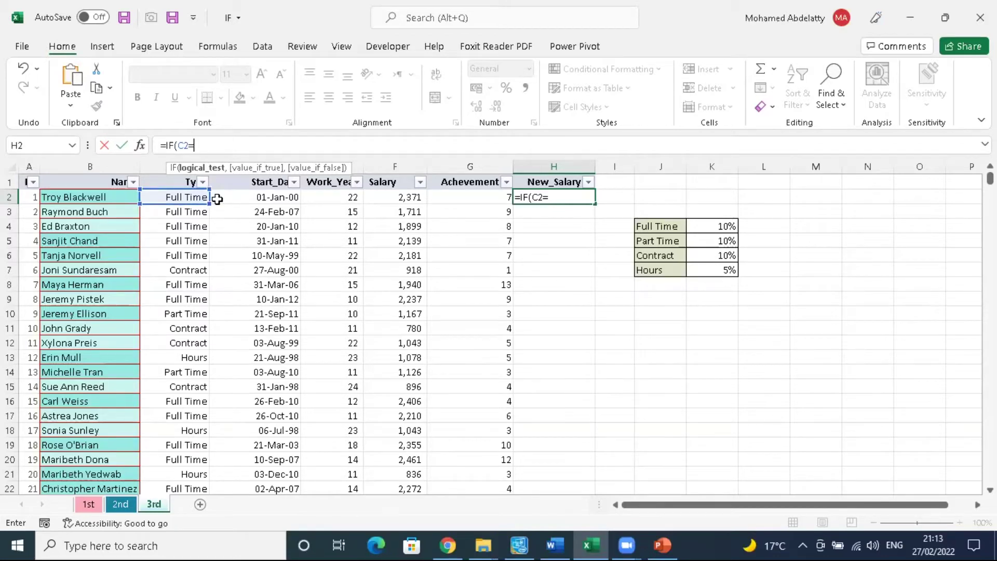
text("Fu)
text(ll)
text(tIM)
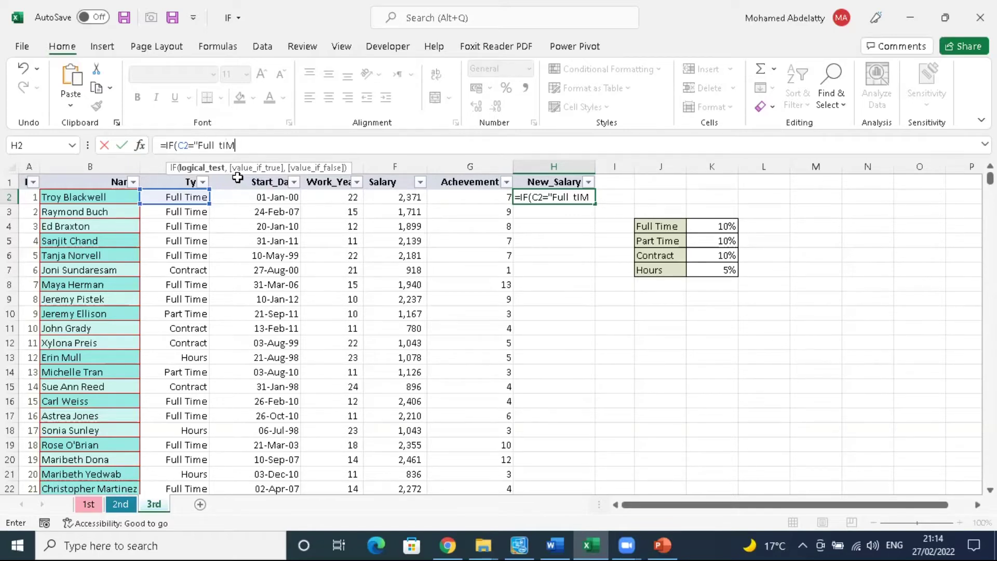
key(BackSpace)
text(me)
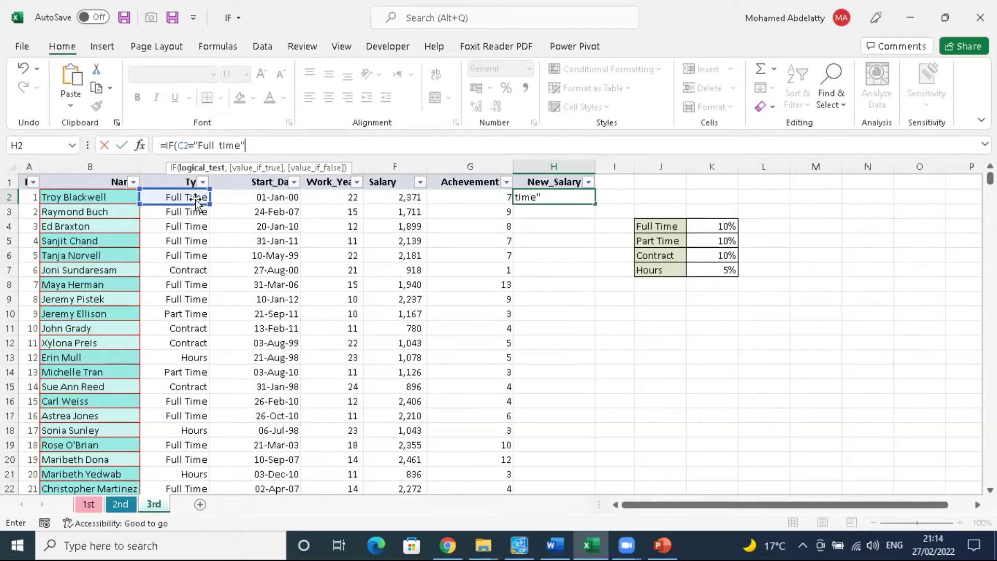
scroll(340, 296, down, 19)
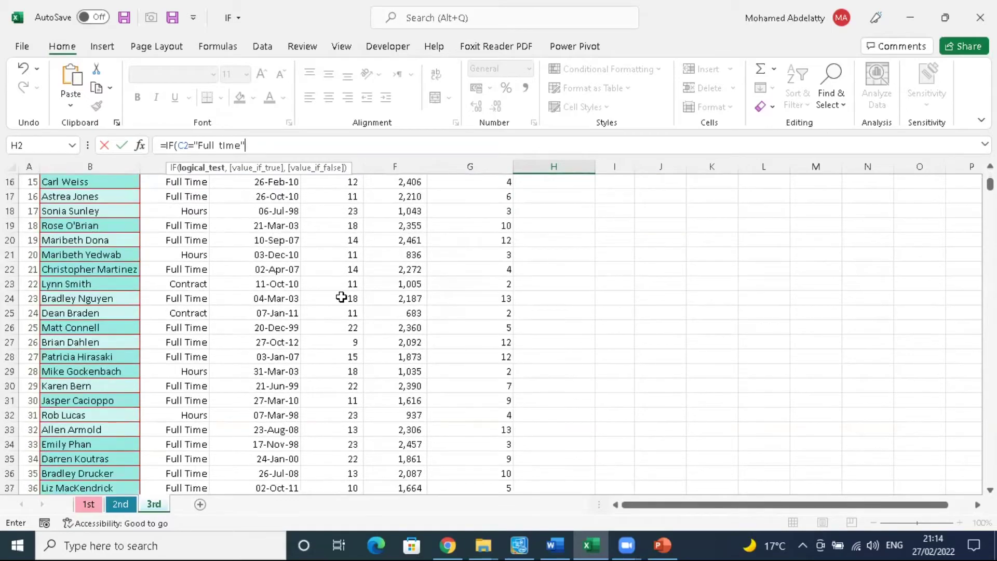
Step: Add the F2*10%+F2 raise for Full time employees to H2's IF formula
scroll(171, 315, down, 20)
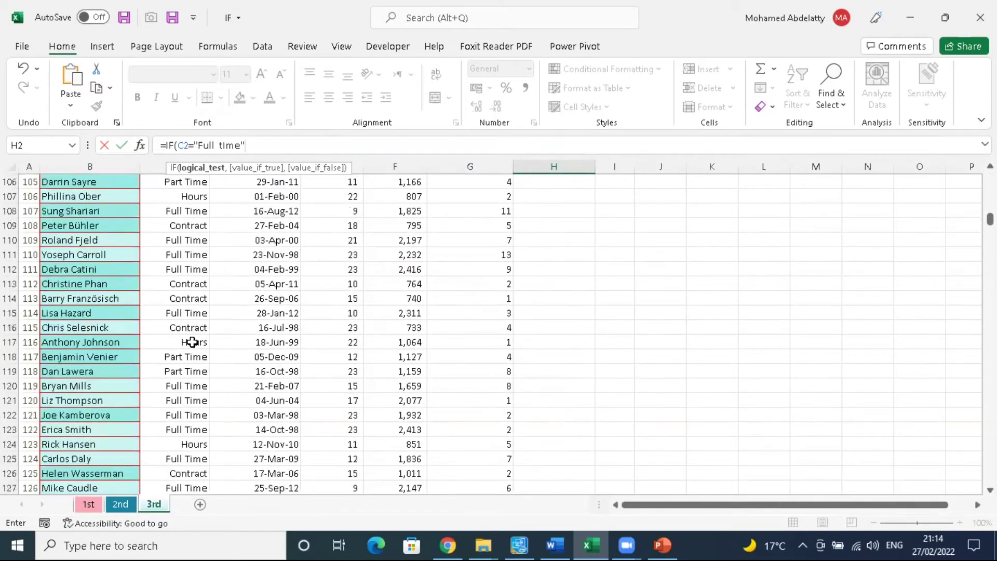
scroll(196, 325, up, 20)
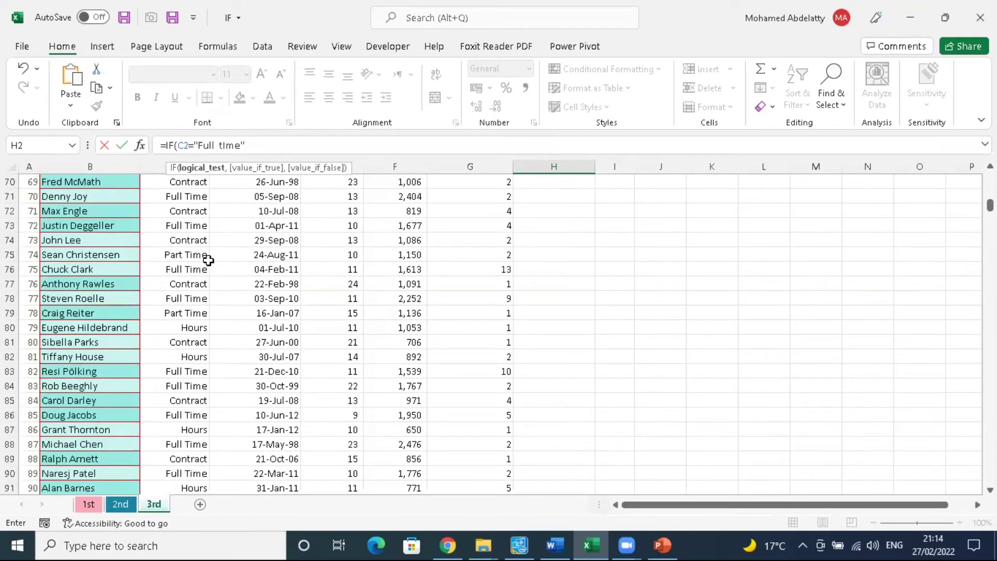
scroll(272, 249, up, 2)
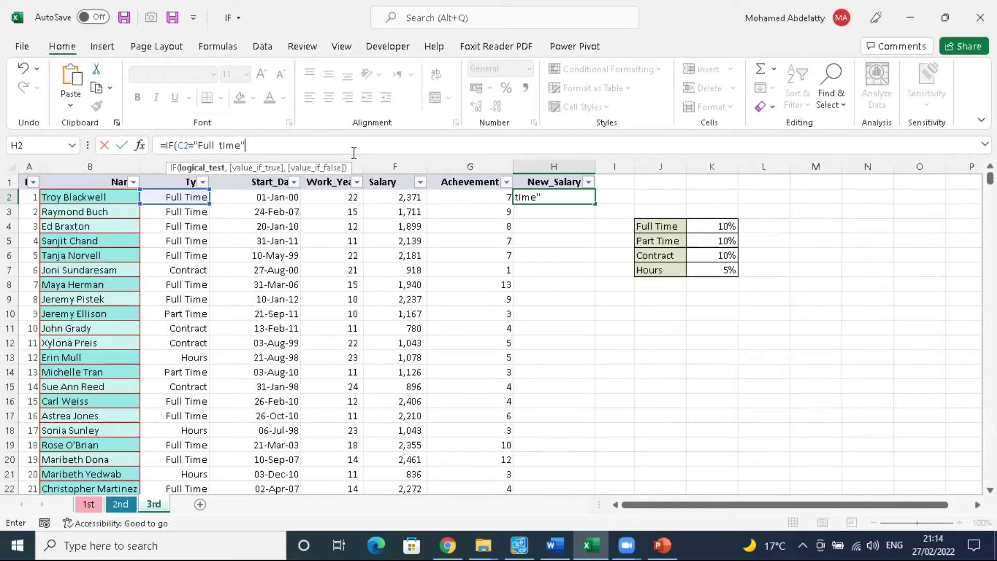
text(,)
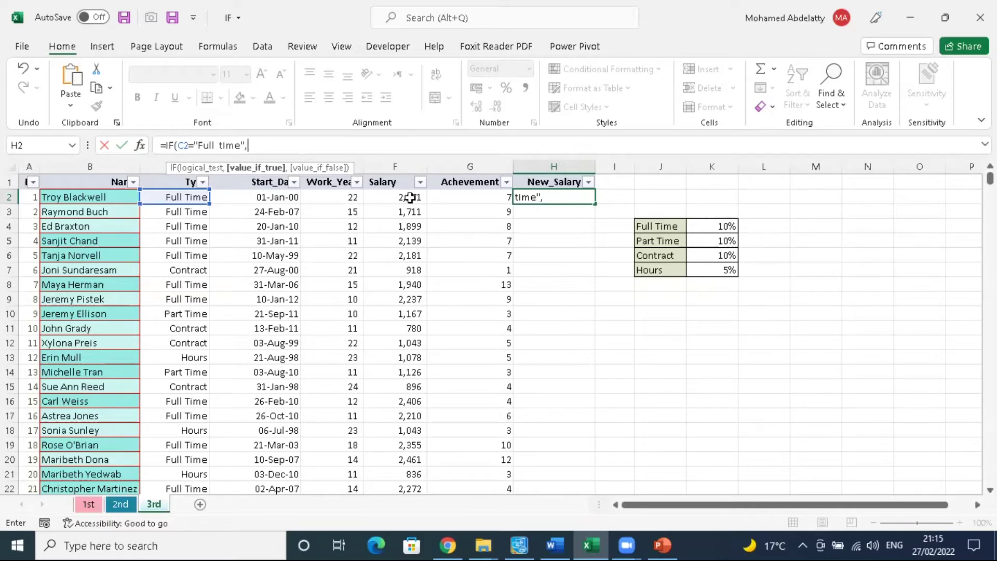
click(410, 198)
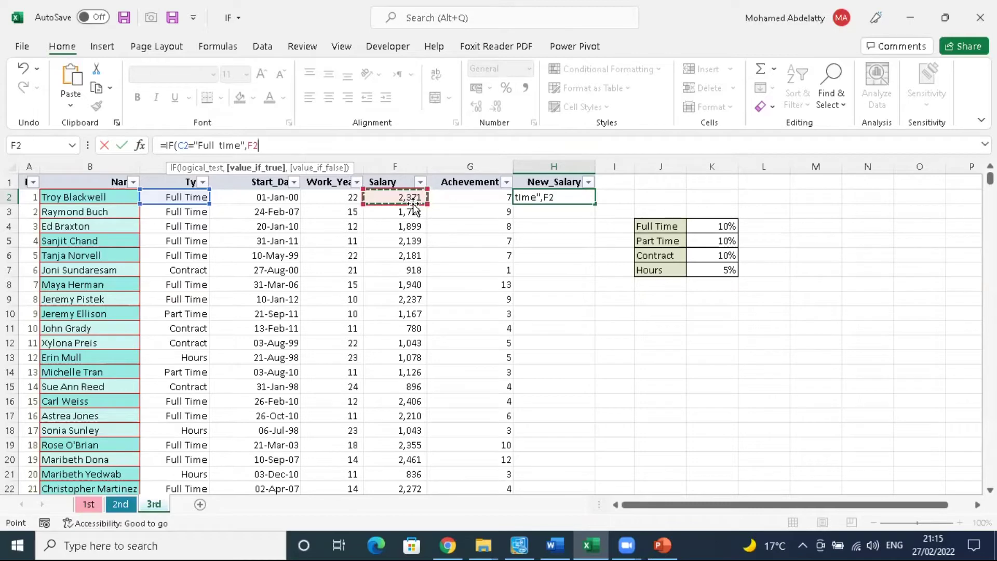
text(*)
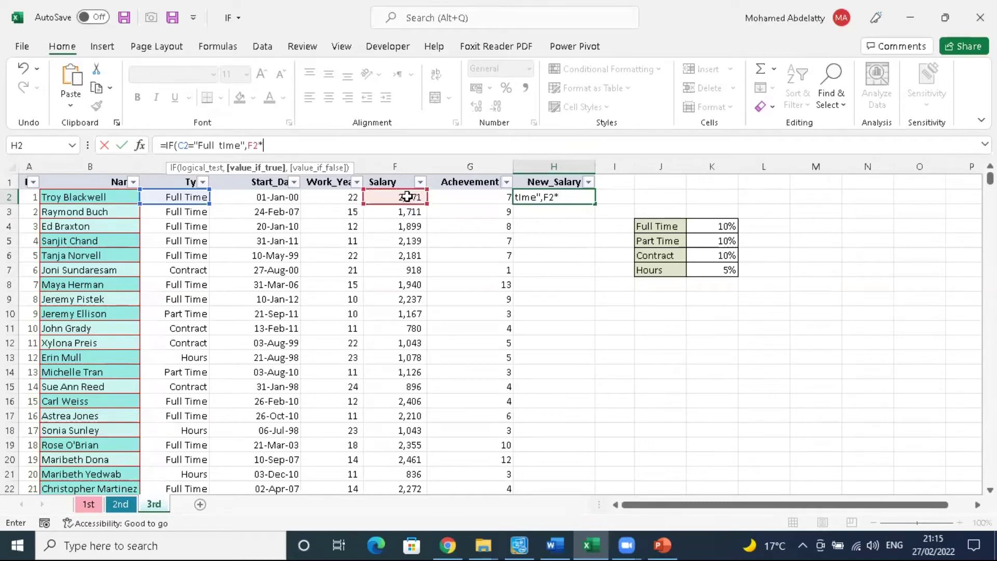
text(10%)
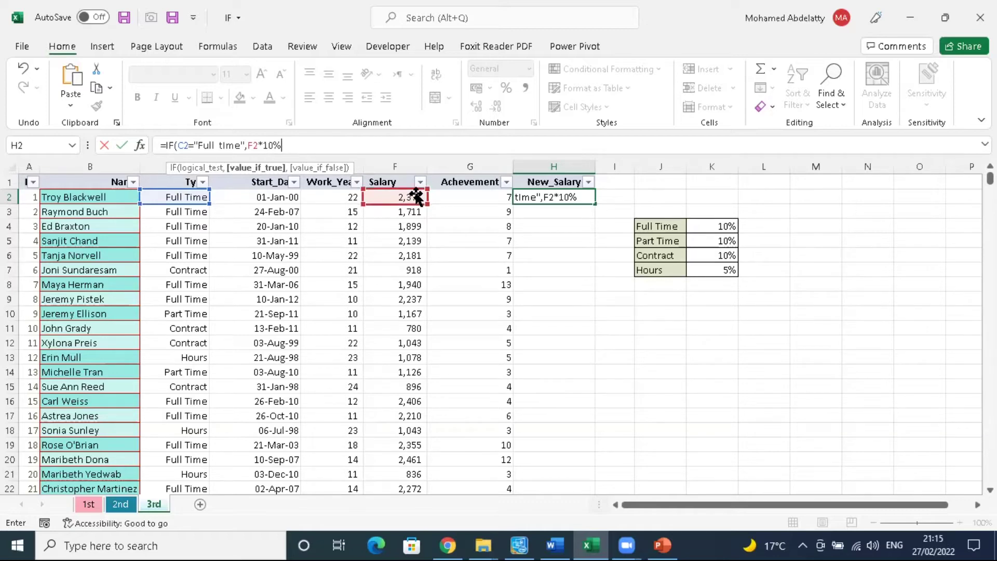
text(+)
click(417, 197)
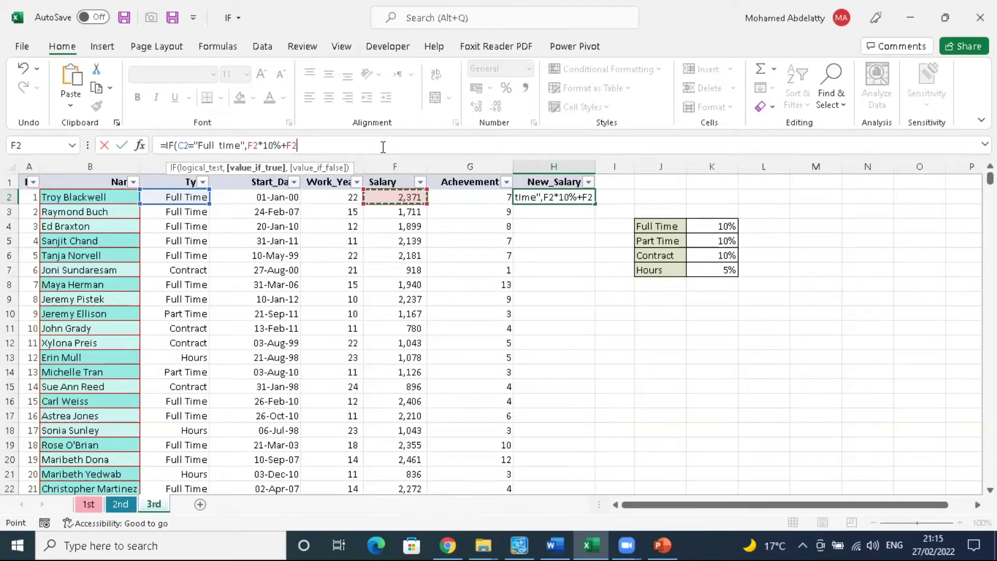
Step: Remove the extra comma and trim the formula back to =IF(C2,
text(,,)
key(BackSpace)
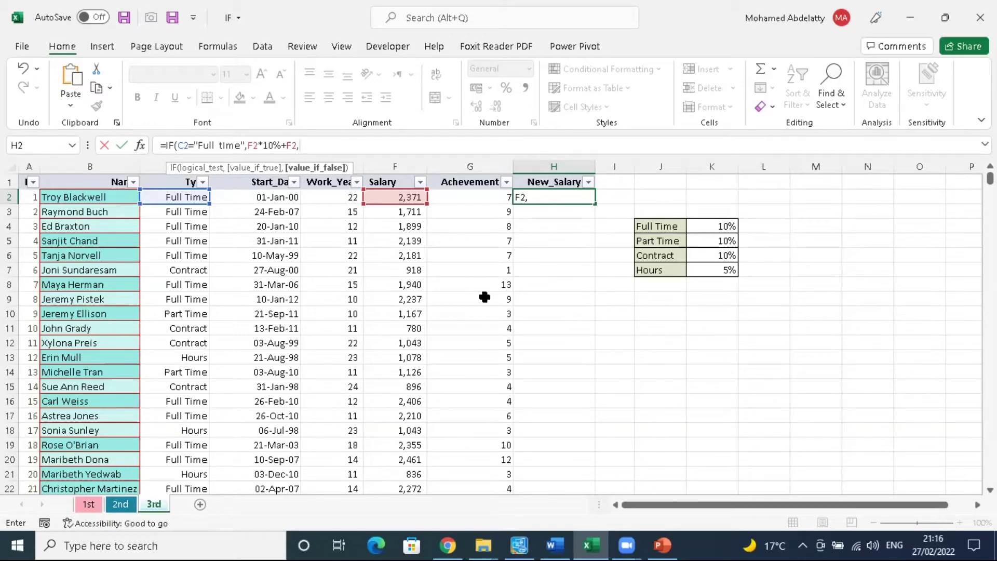
key(BackSpace)
key(BackSpace)
key(BackSpace)
key(BackSpace)
key(BackSpace)
key(BackSpace)
key(BackSpace)
key(BackSpace)
key(BackSpace)
key(BackSpace)
key(BackSpace)
key(BackSpace)
key(BackSpace)
key(BackSpace)
key(BackSpace)
key(BackSpace)
key(BackSpace)
key(BackSpace)
key(BackSpace)
key(BackSpace)
key(BackSpace)
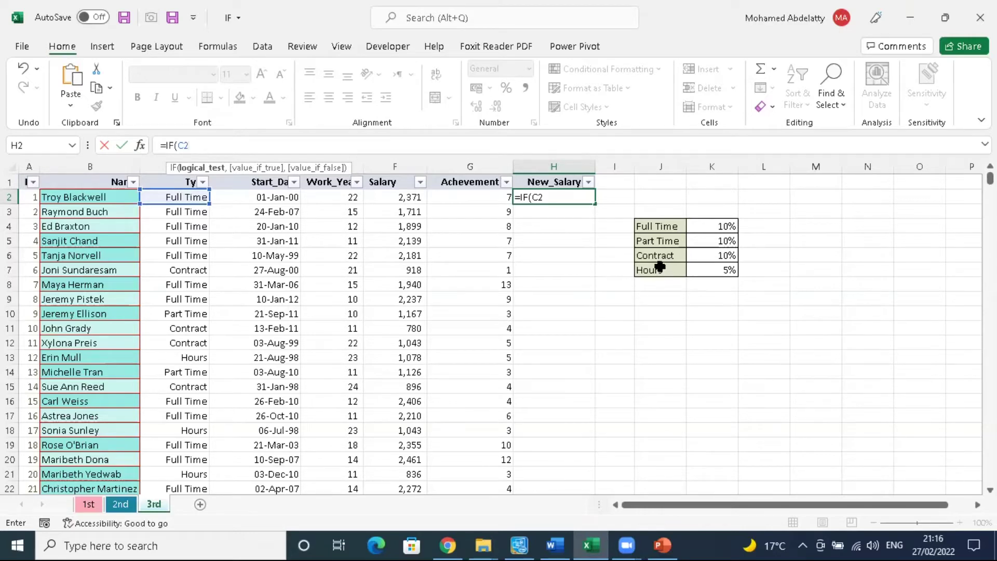
Step: Make H2's IF test C2="Hours" and return F2*5%+F2 when true
text(="Hours",)
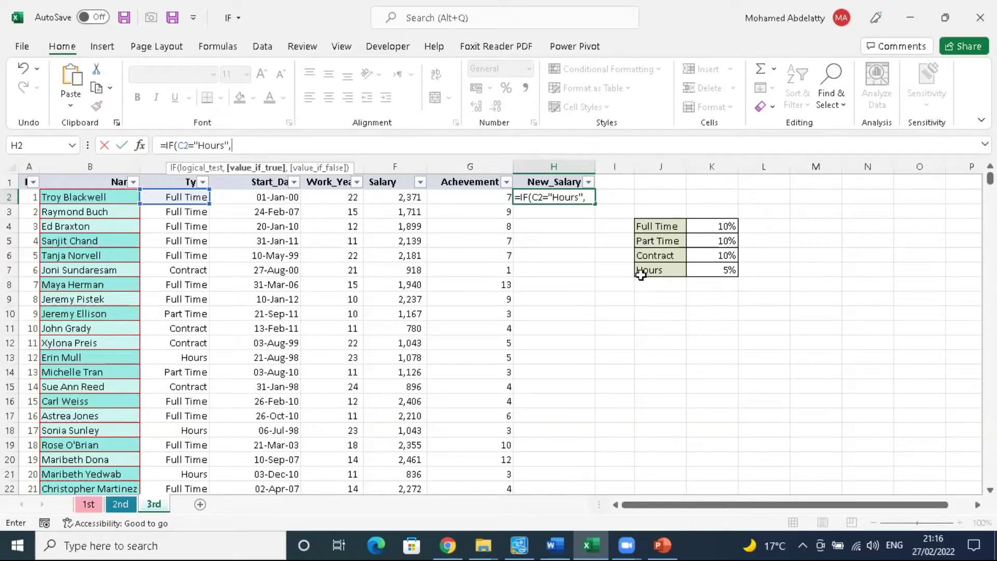
click(412, 199)
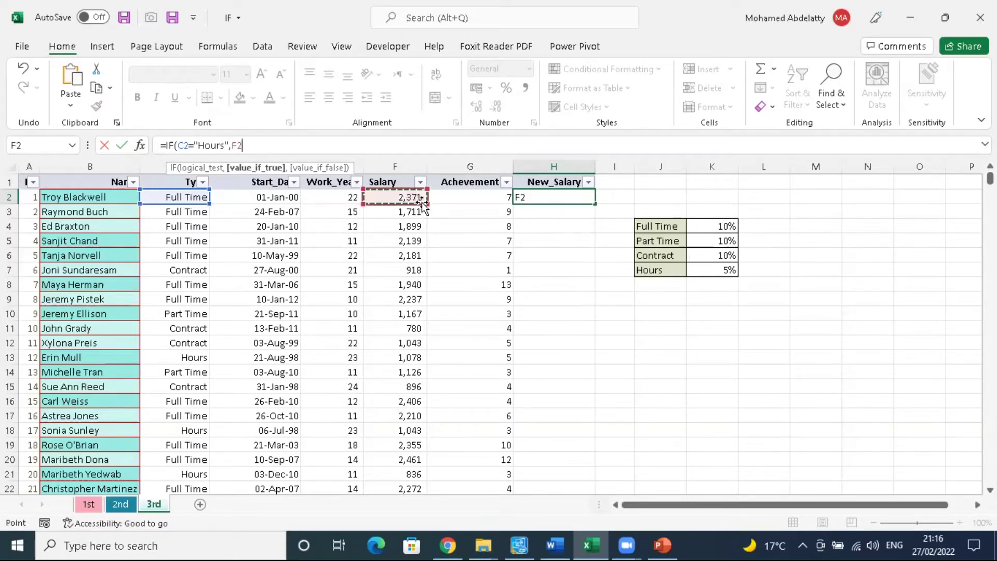
text(*)
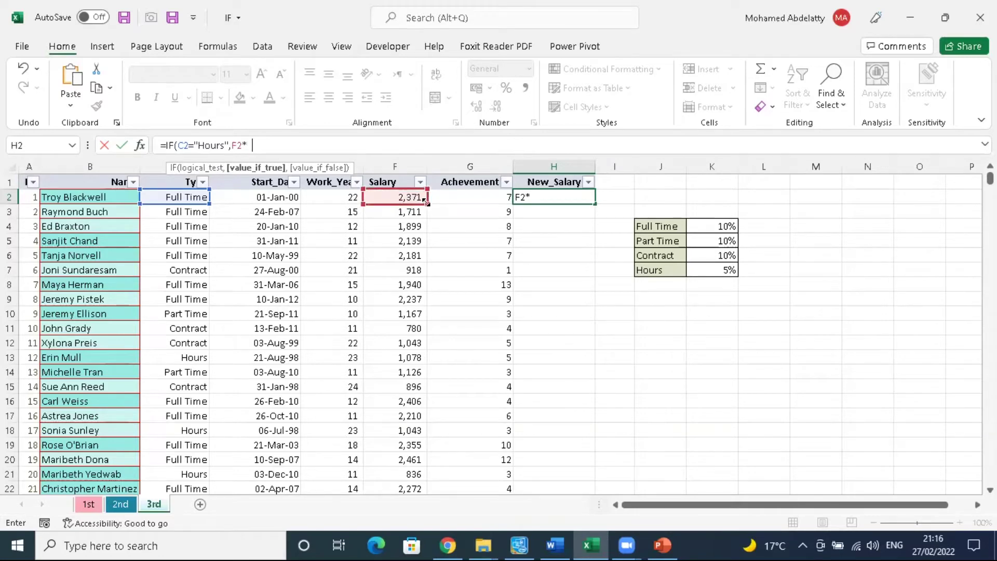
text(5%)
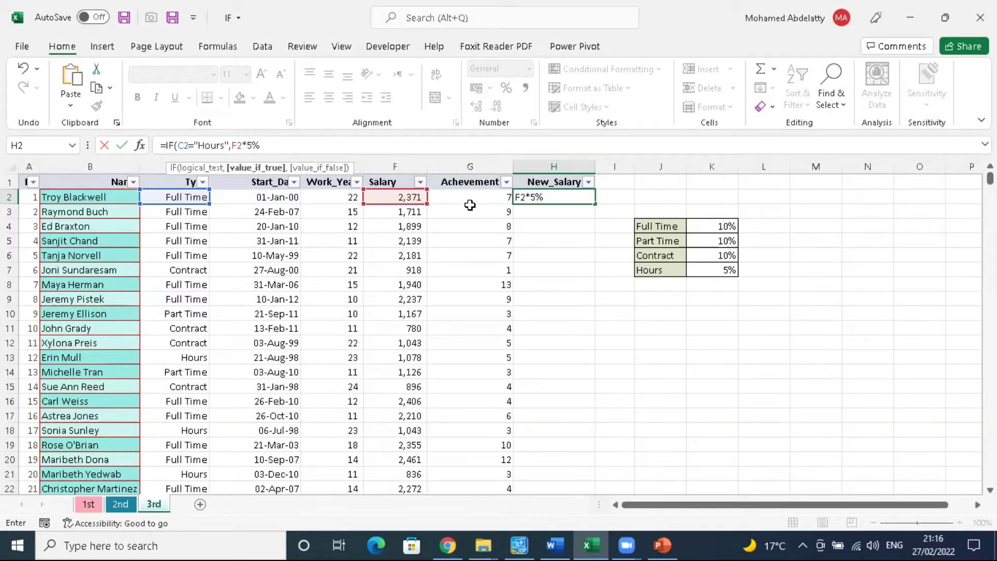
text(,)
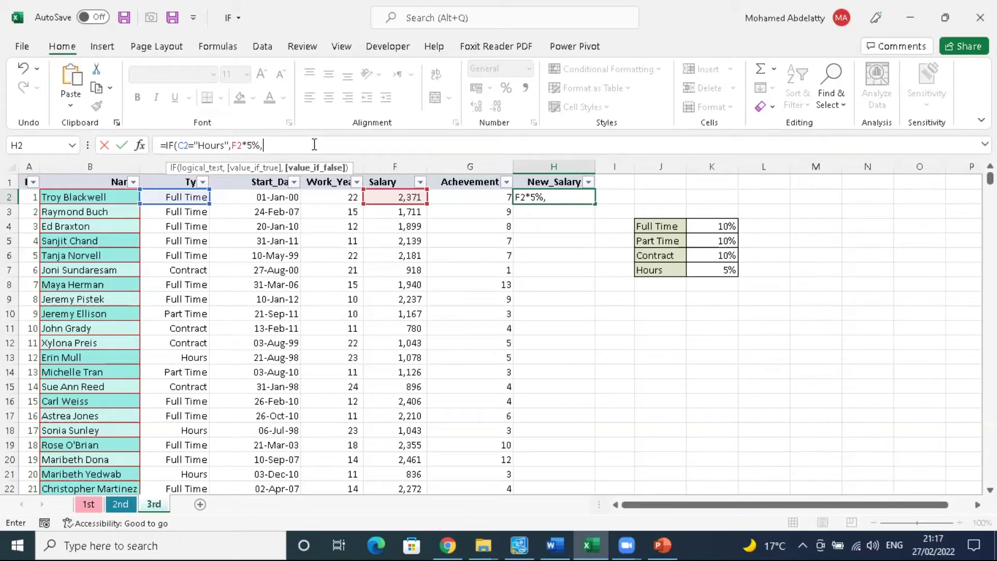
key(BackSpace)
text(+)
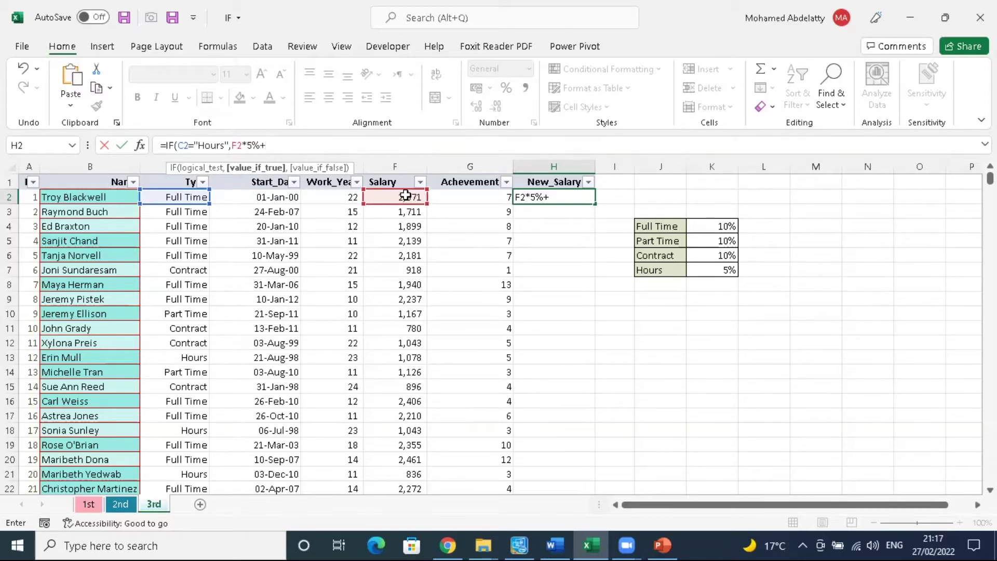
click(405, 196)
text(,)
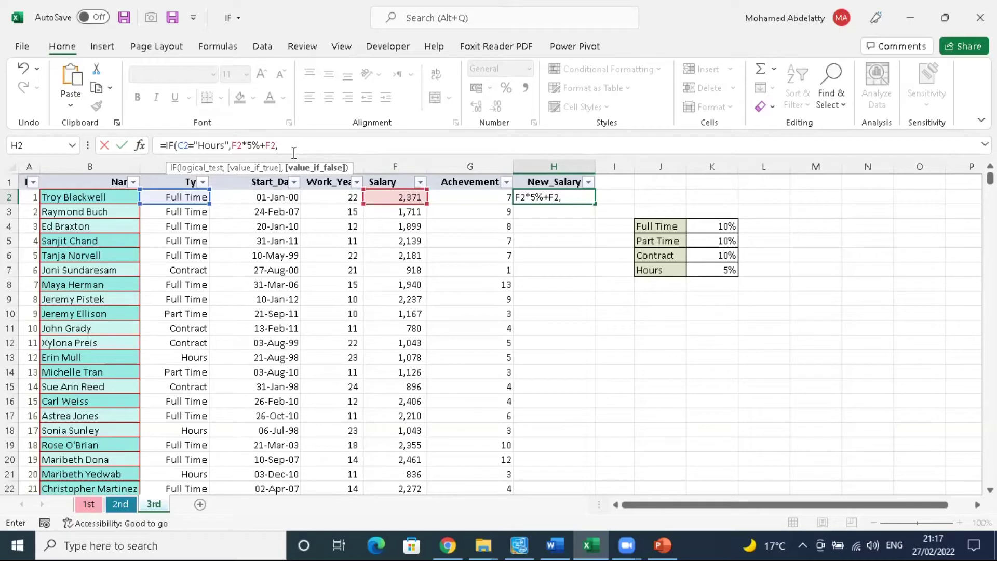
Step: Add the F2*10%+F2 otherwise result and close the formula, giving 2608.1
click(418, 199)
text(*10%)
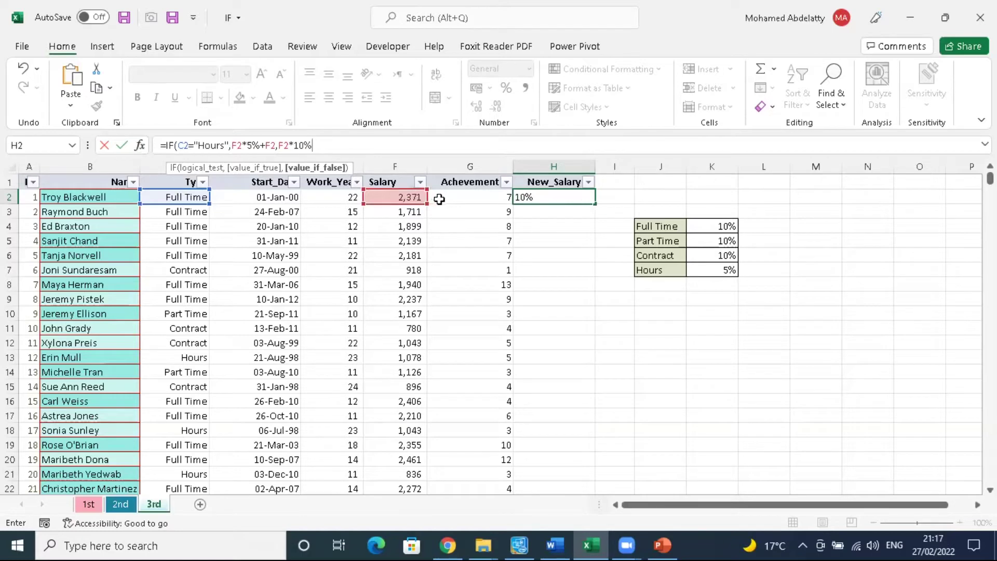
text(+)
click(416, 198)
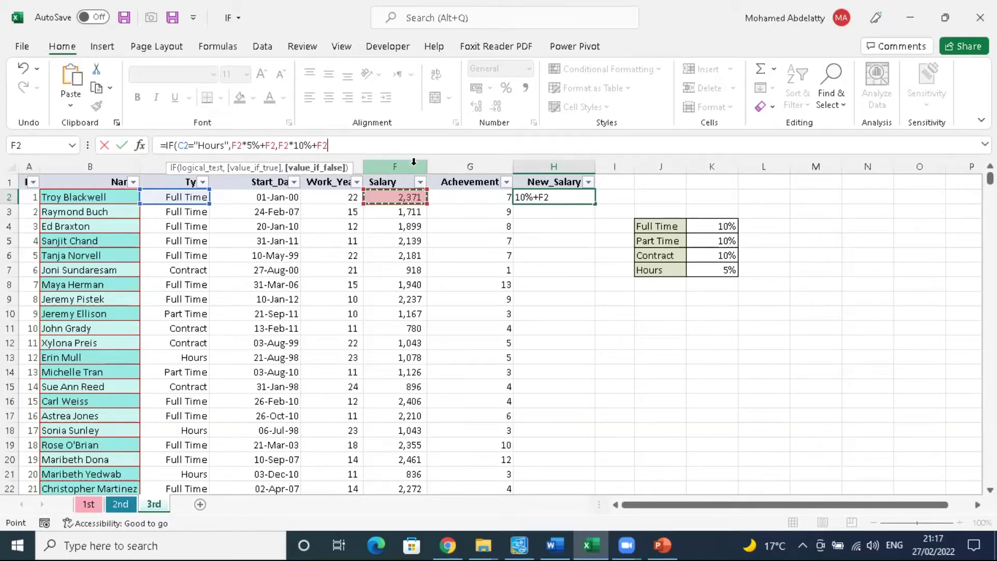
text())
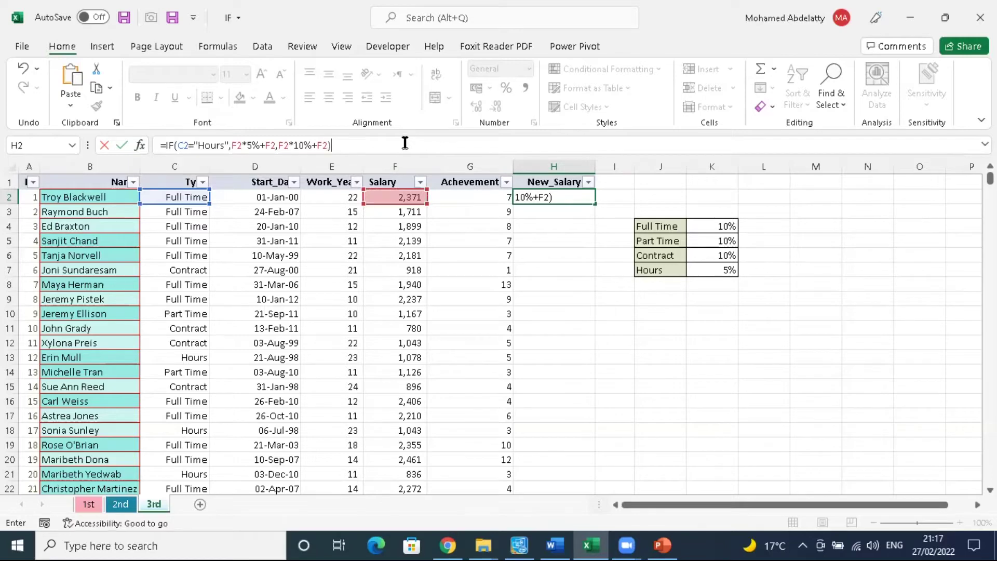
key(Return)
click(574, 197)
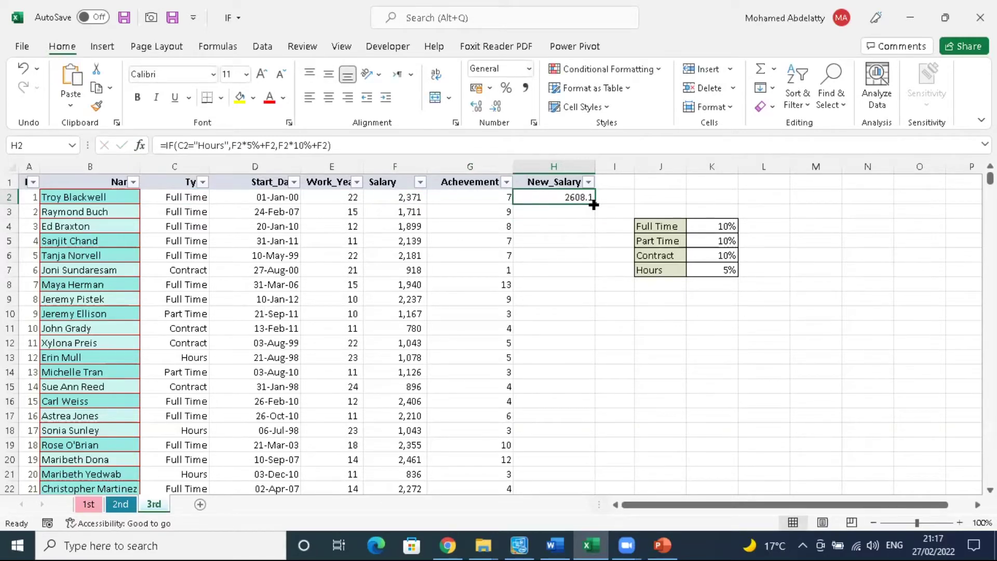
Step: Fill H2's new-salary formula down column H and insert a blank column at I
double_click(593, 204)
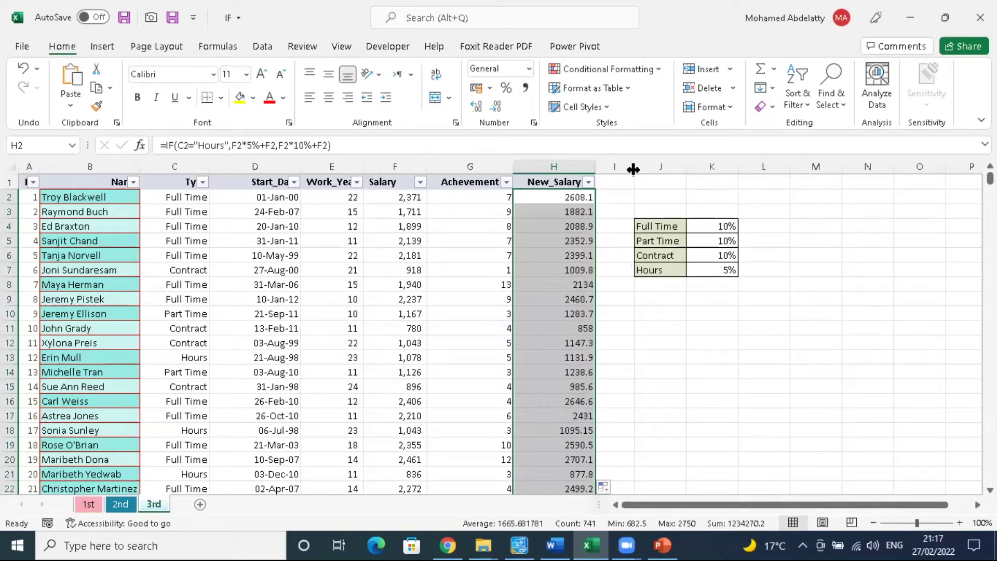
click(626, 166)
right_click(628, 165)
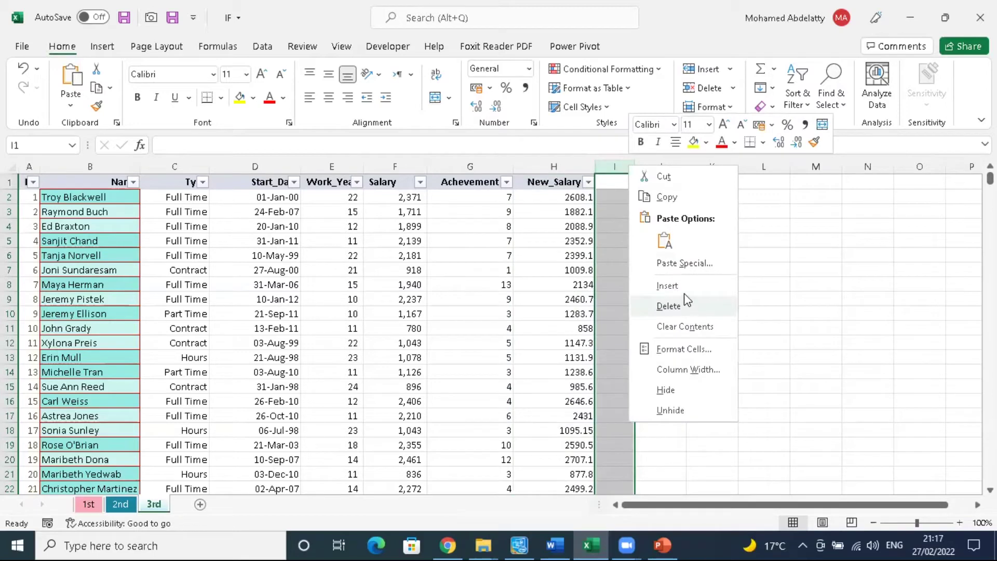
click(673, 286)
click(625, 183)
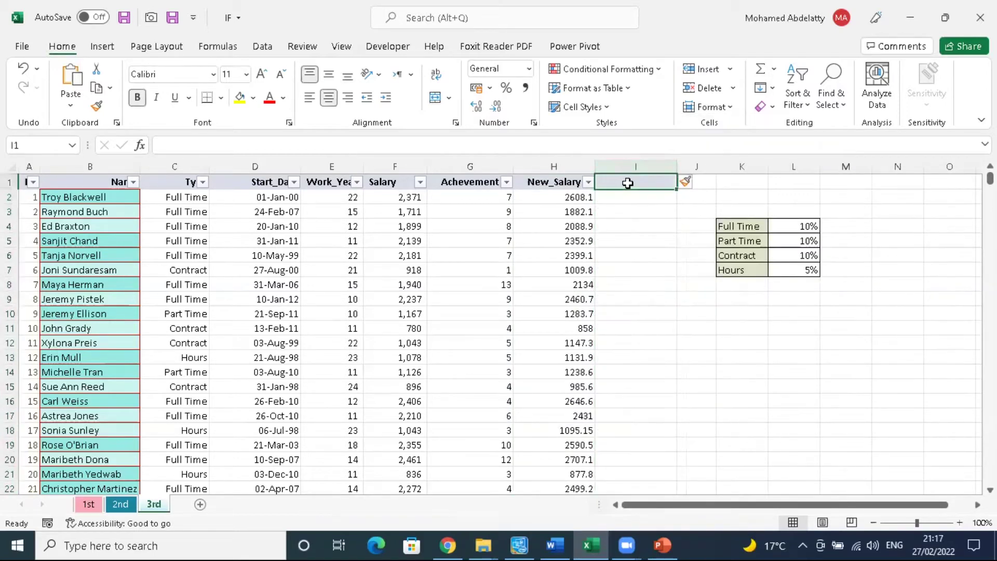
Step: Copy the New_Salary header from H1 into I1 and select I2
click(554, 183)
key(ctrl+c)
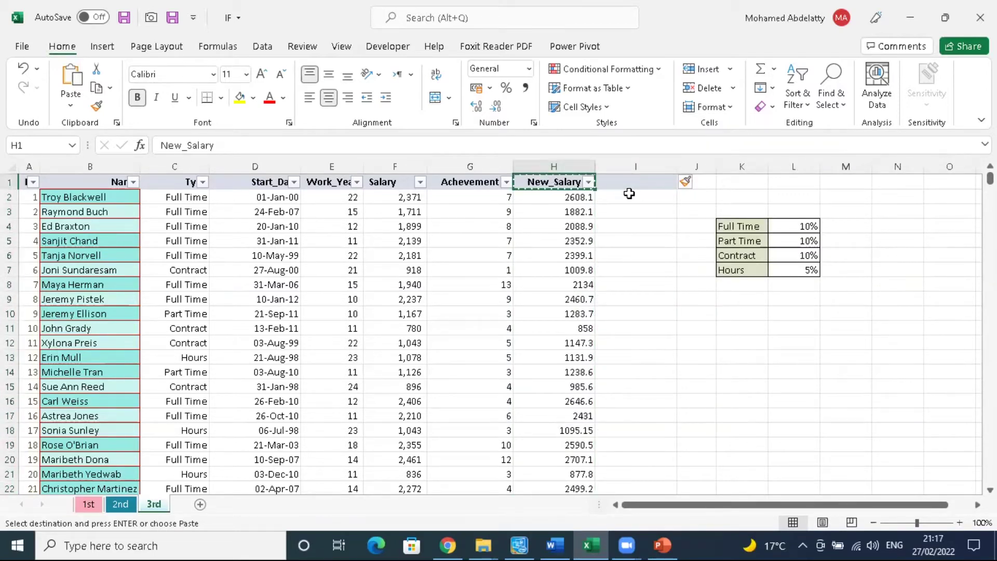
click(635, 186)
key(ctrl+v)
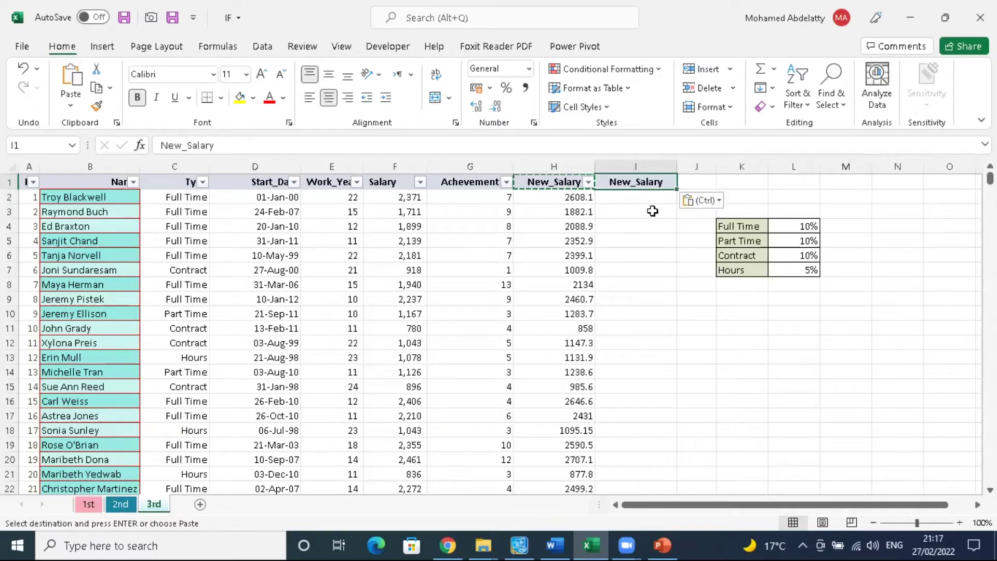
click(652, 198)
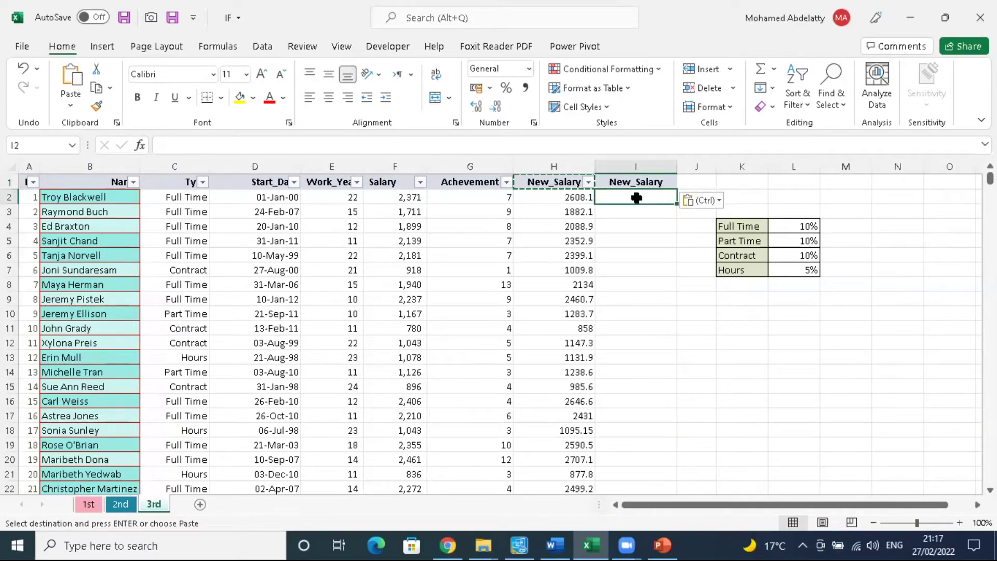
click(351, 143)
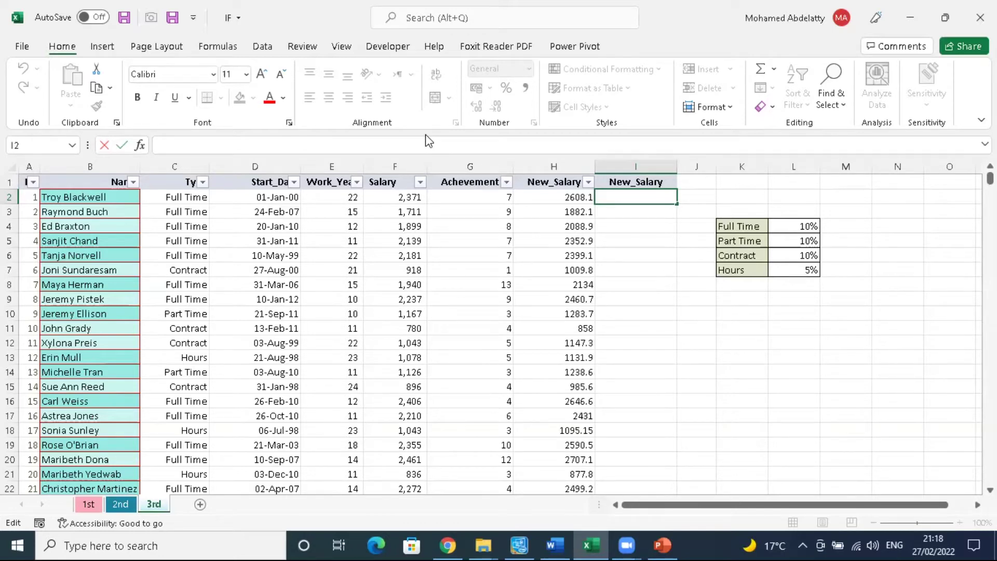
Step: Start I2's formula as =IF(C2<>"Hours",F2*10%+F2, for the true branch
text(=)
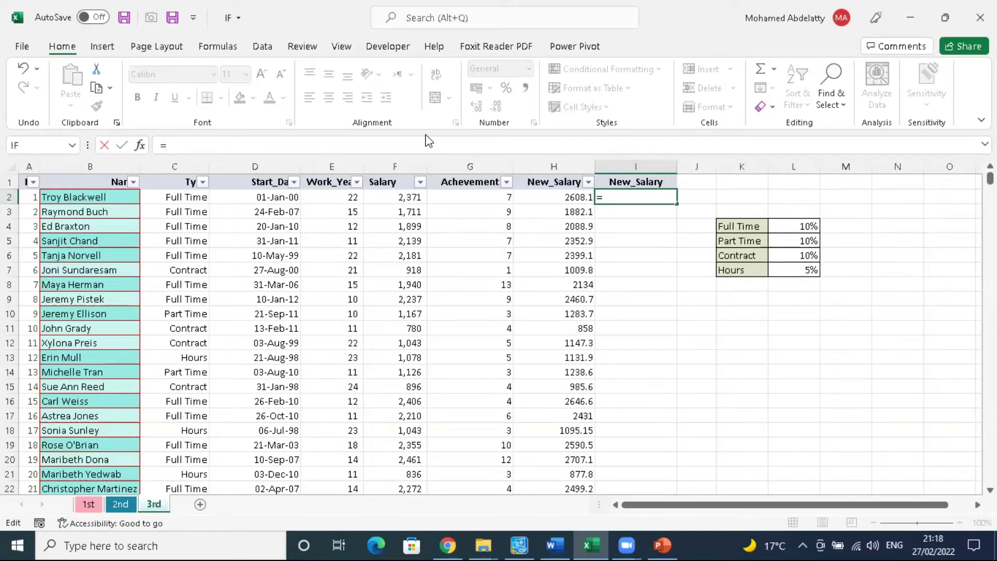
text(if)
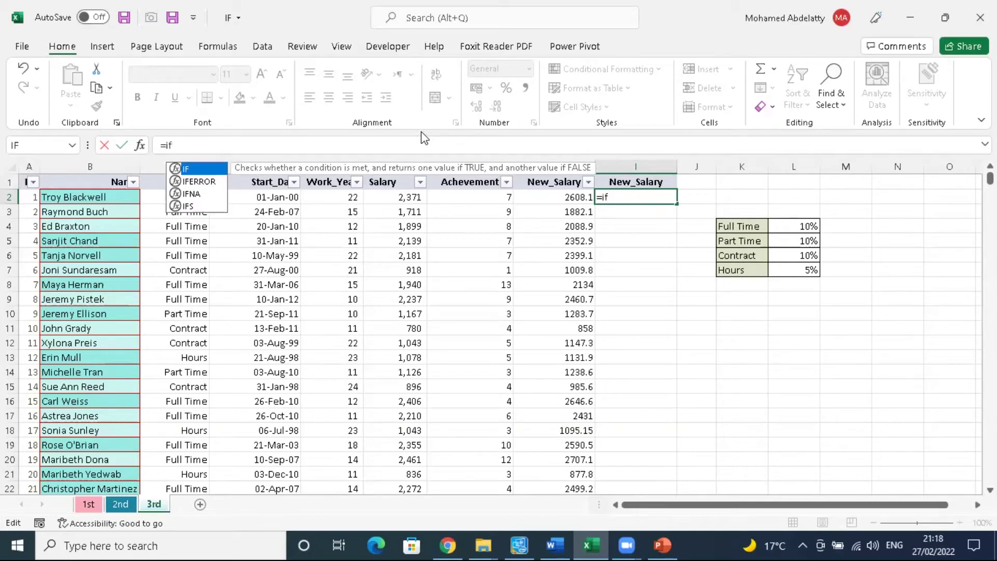
key(Tab)
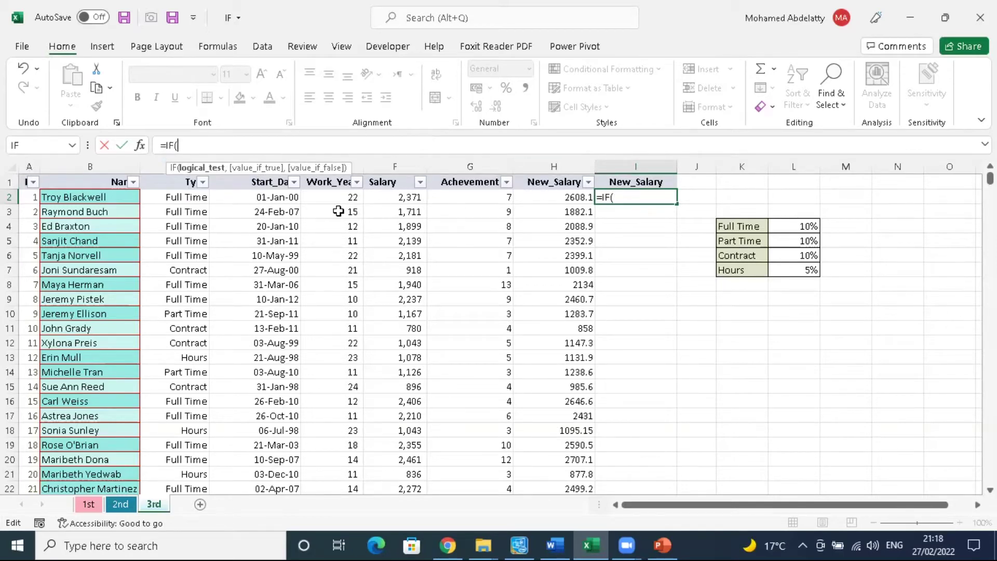
click(197, 200)
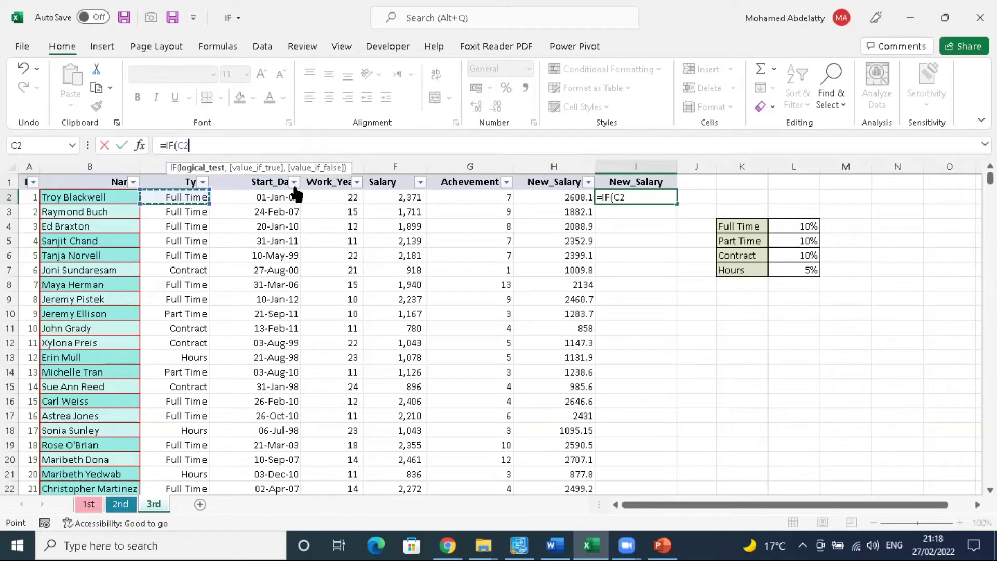
text(<>)
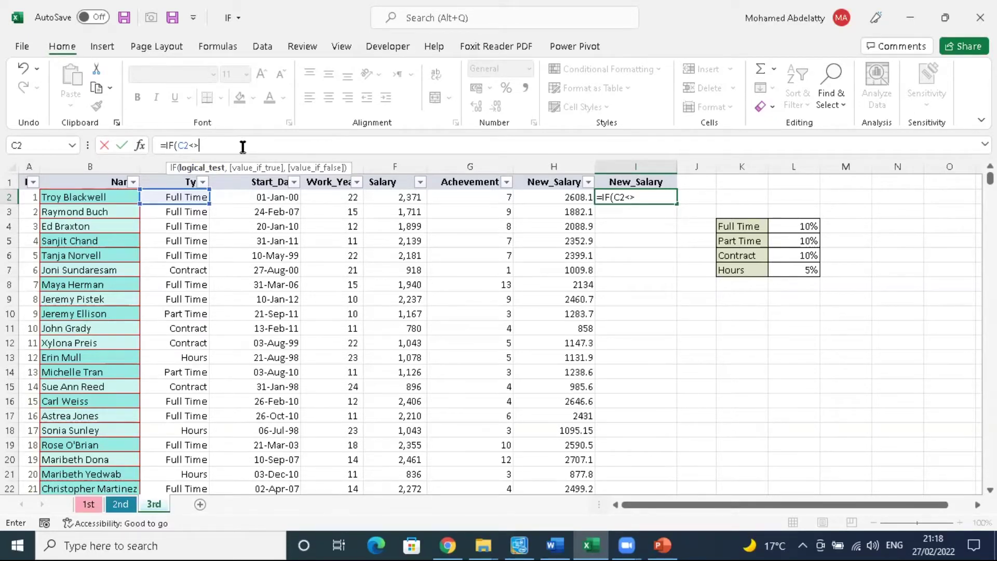
text("Hours",)
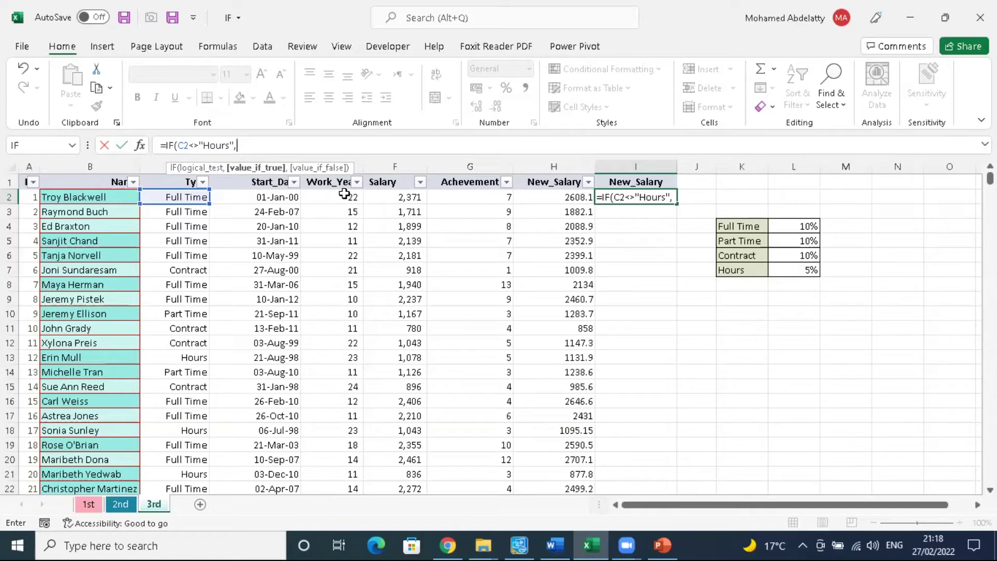
click(398, 199)
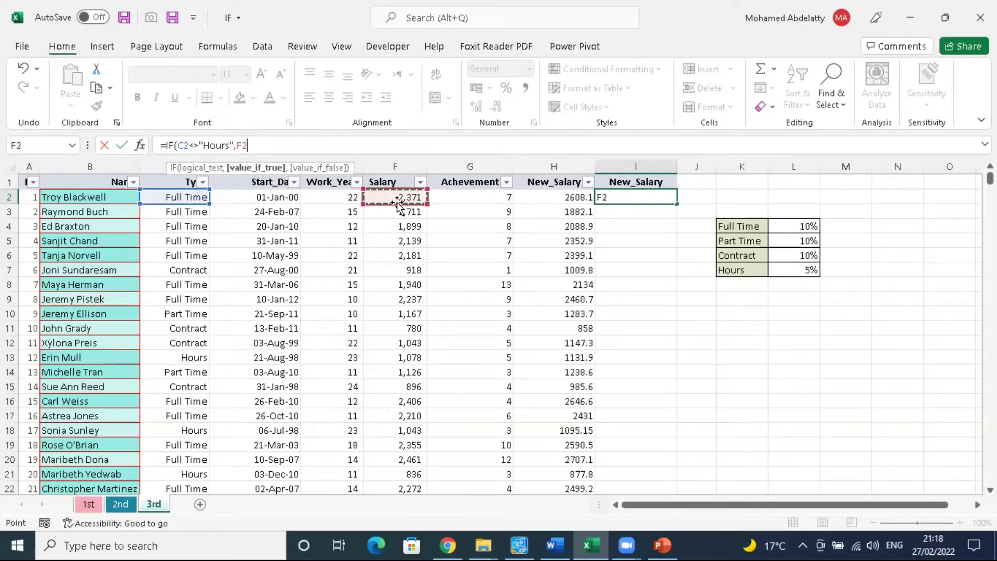
text(*)
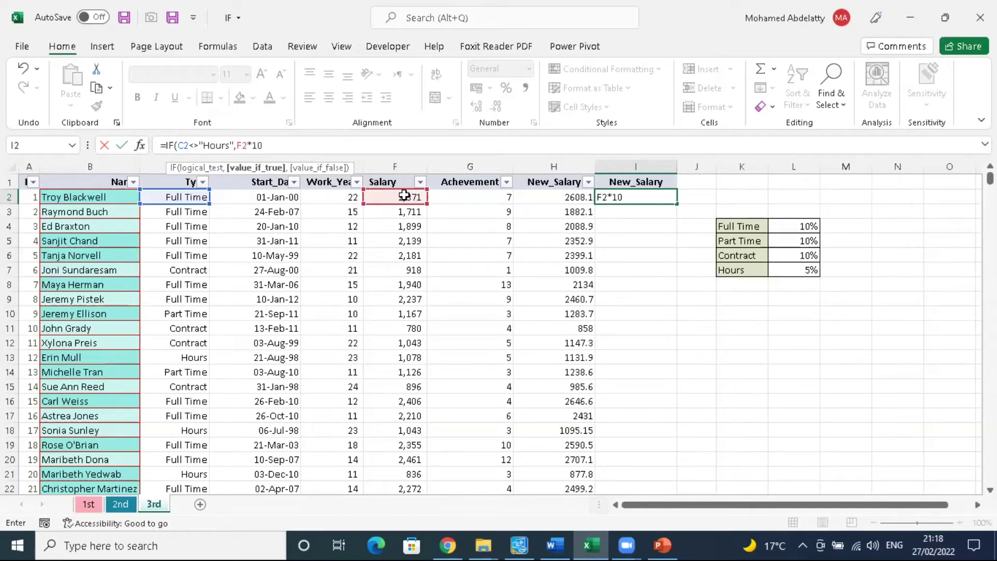
text(10%+)
click(401, 198)
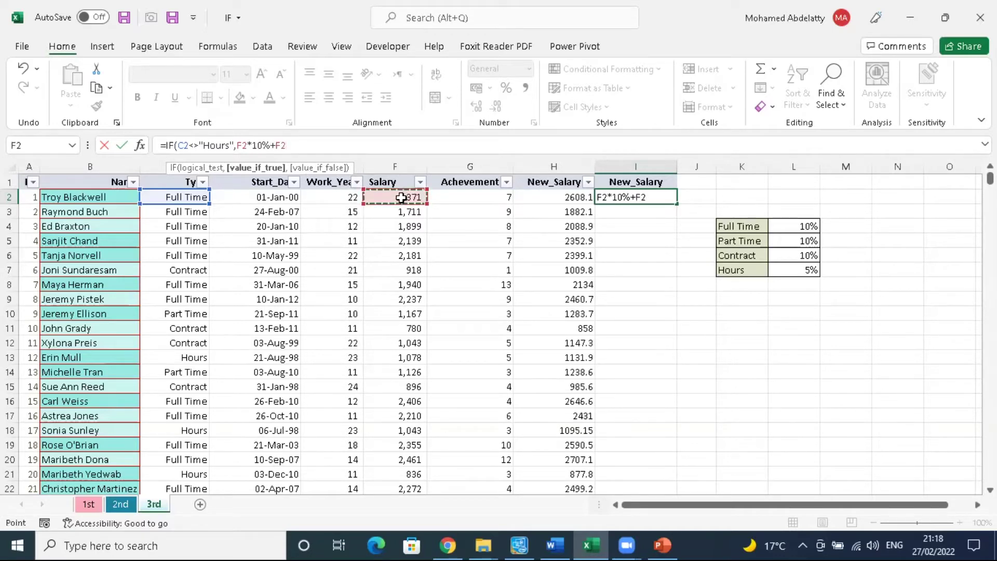
text(,)
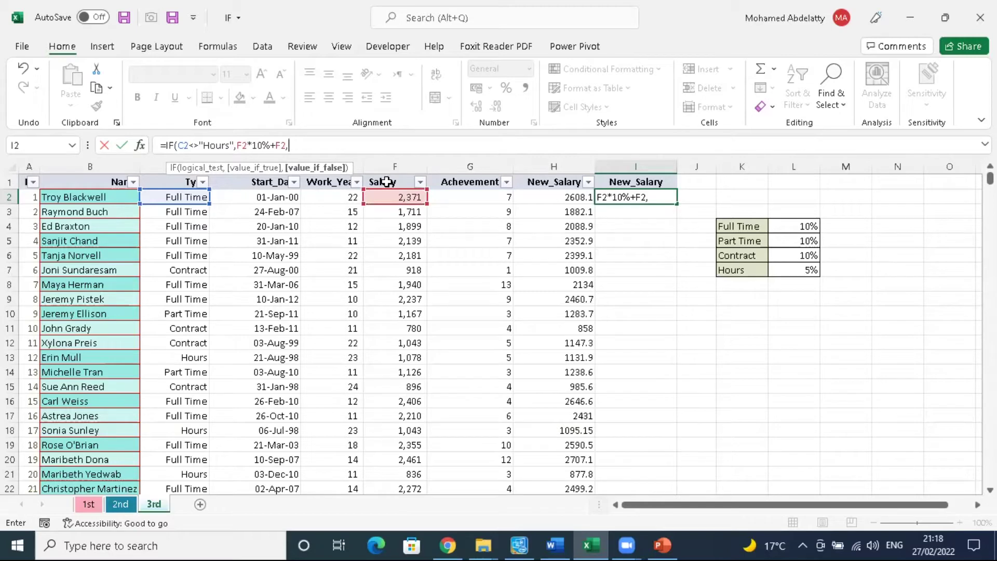
Step: Finish with the F2*5%+F2 false branch and fill the formula down column I
click(409, 192)
text(*)
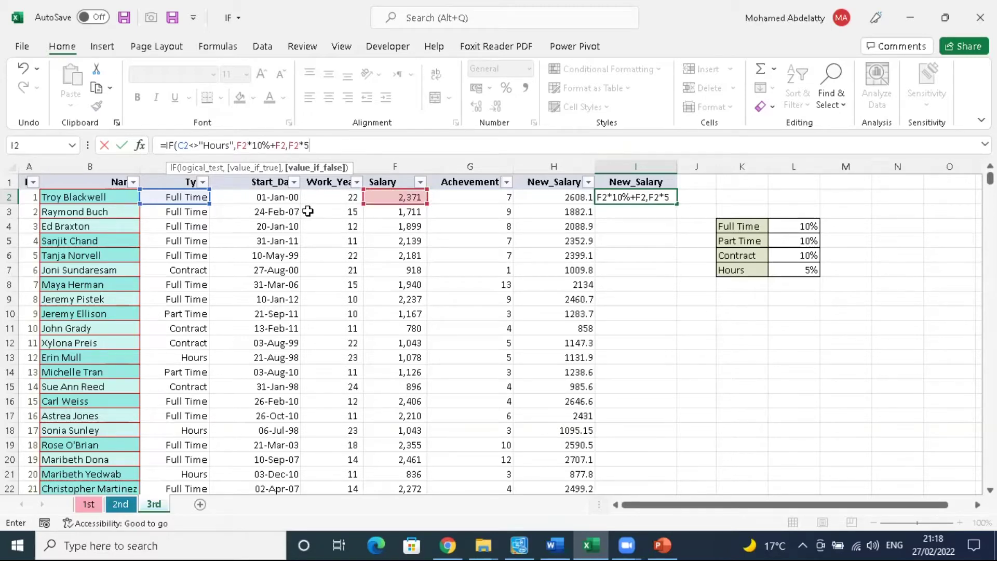
text(5%)
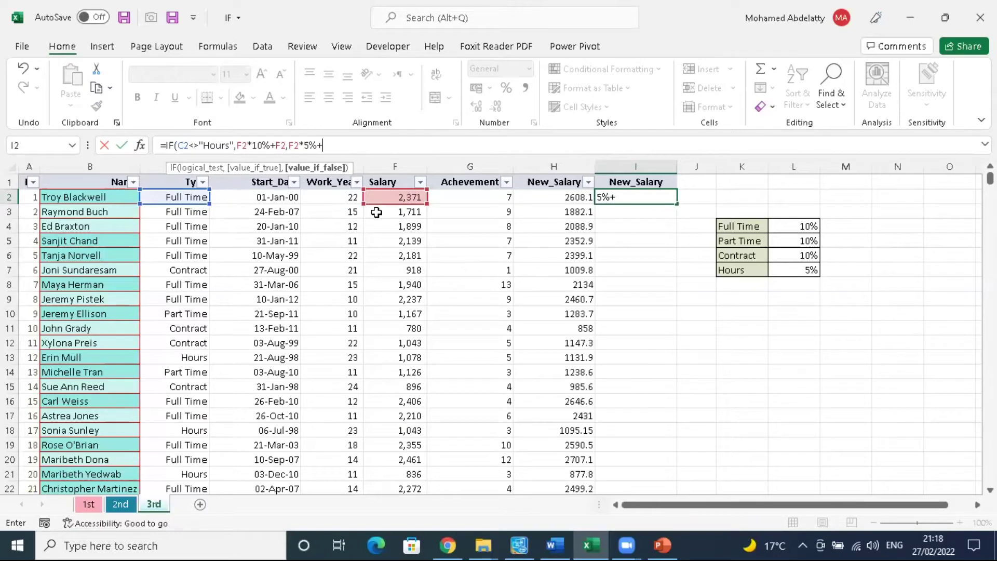
text(+)
click(403, 198)
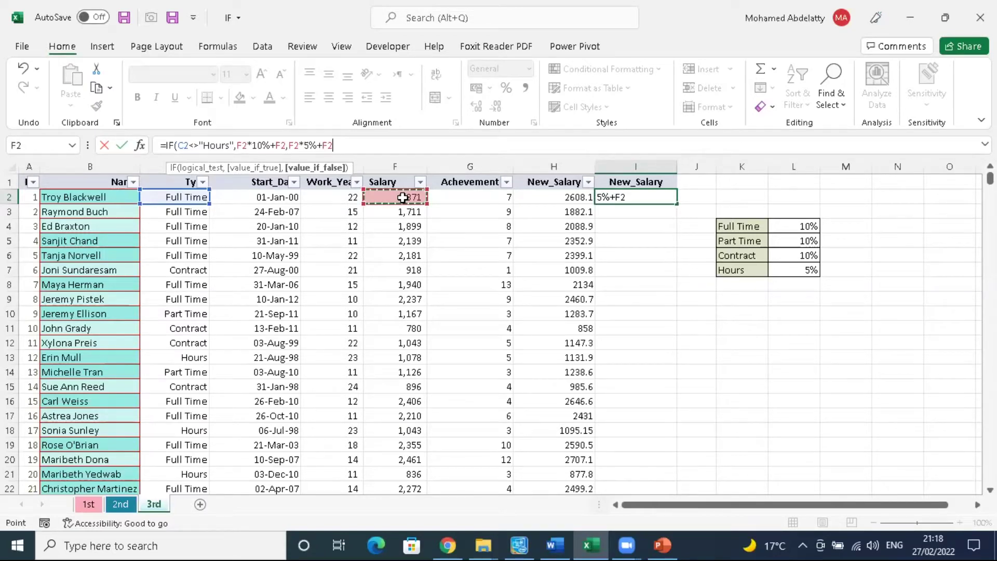
text())
key(Return)
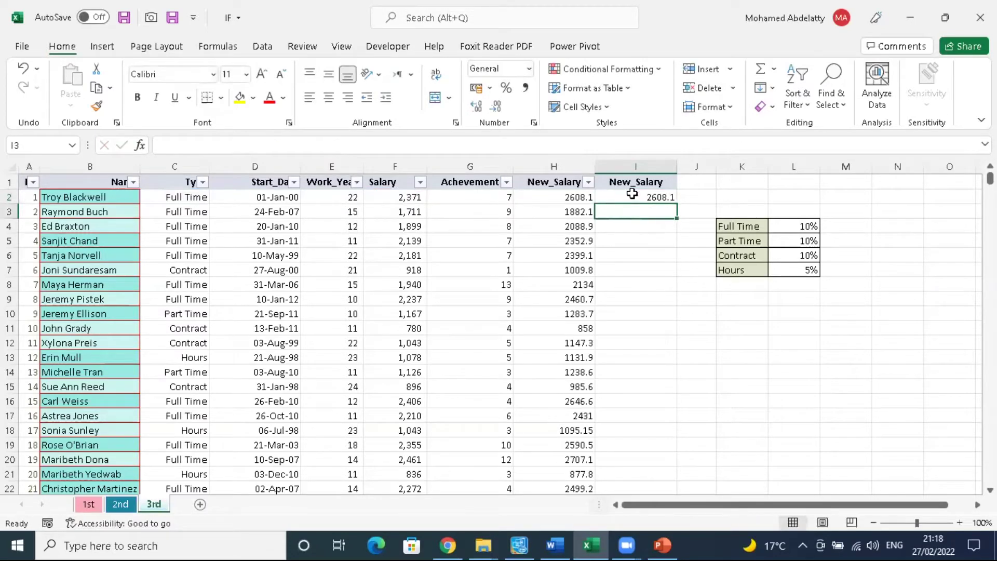
click(657, 197)
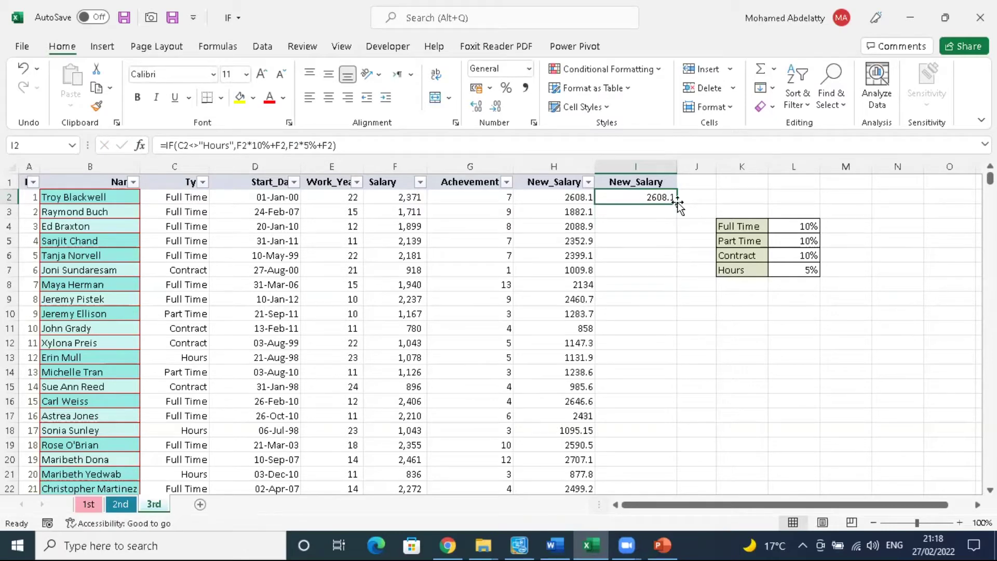
double_click(677, 203)
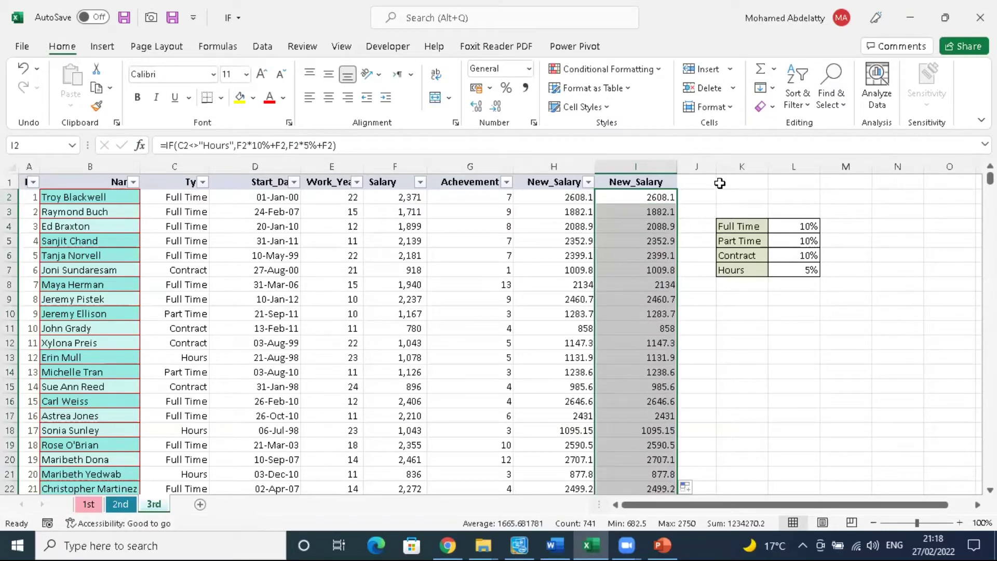
Step: Label cell J1 'test'
click(695, 185)
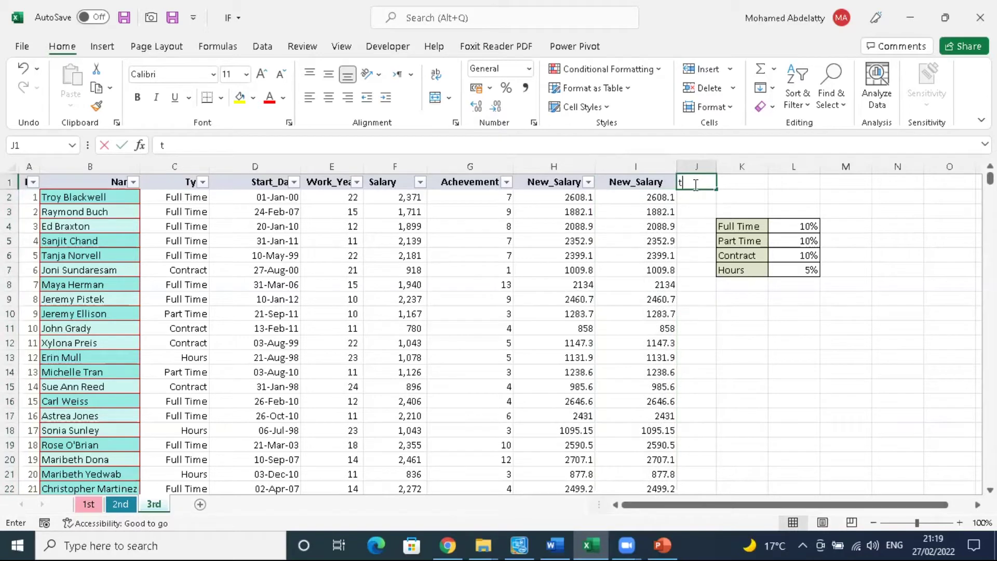
text(test)
key(Return)
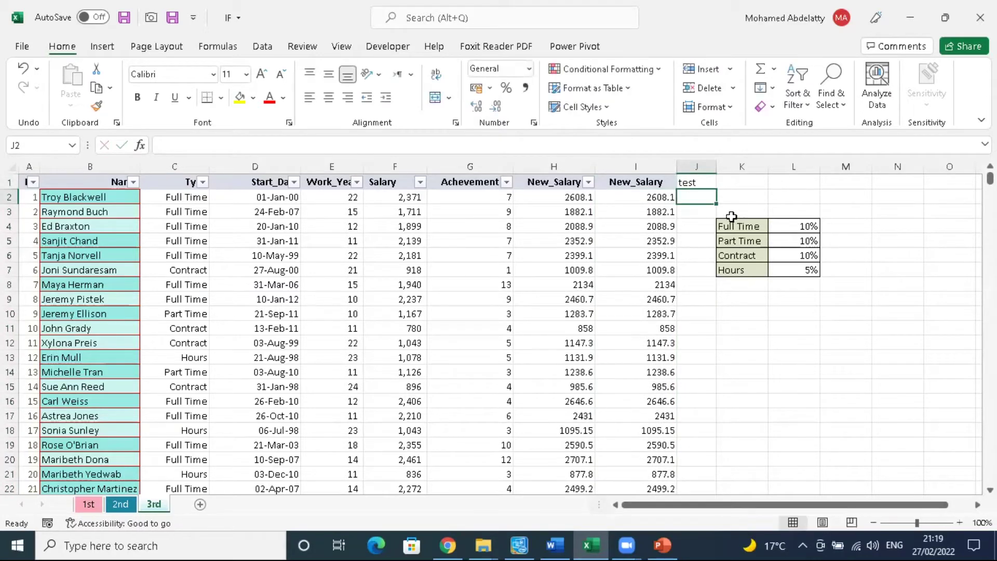
click(699, 183)
Step: Enter =H2-I2 in J2 and fill it down column J
click(699, 198)
text(=)
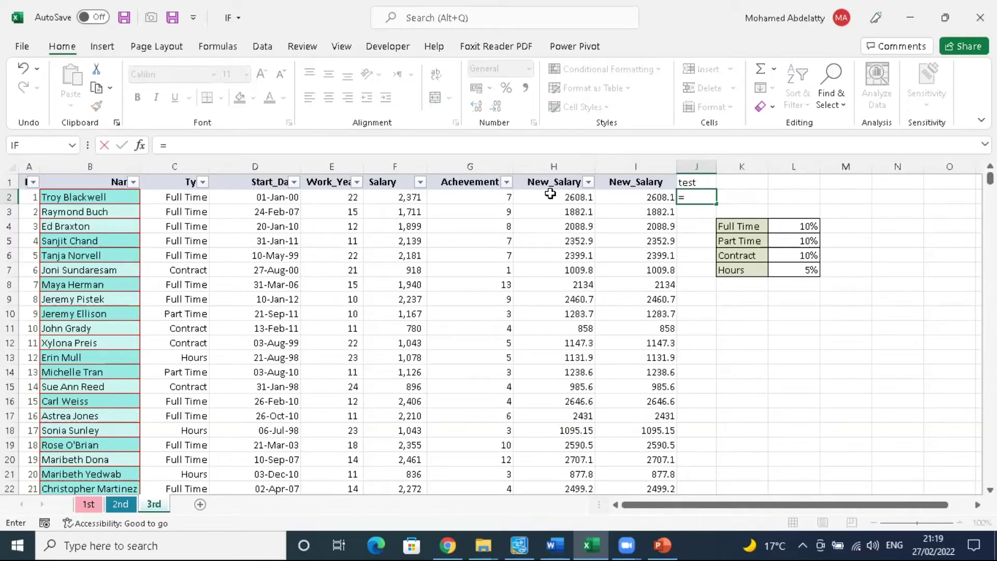
click(580, 201)
text(-)
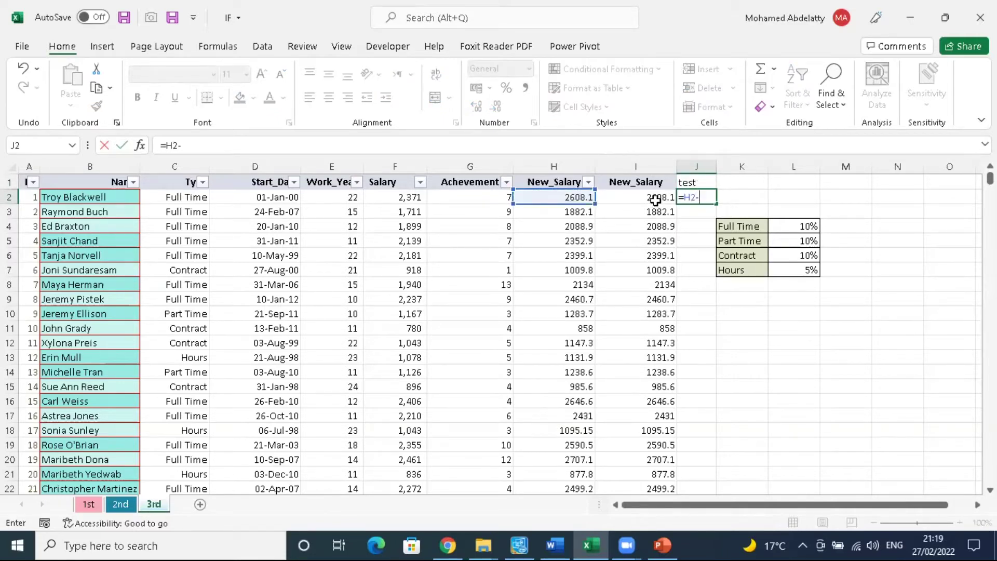
click(656, 201)
key(Return)
click(697, 197)
double_click(715, 203)
Step: Toggle the header-row filters off and on, then remove them and select column J
click(696, 182)
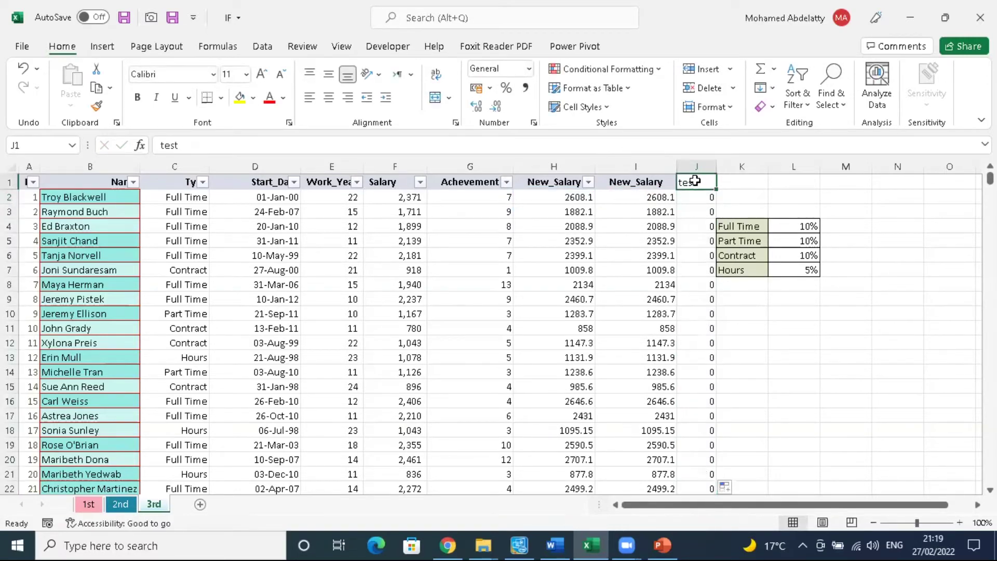
click(797, 101)
click(820, 189)
click(796, 96)
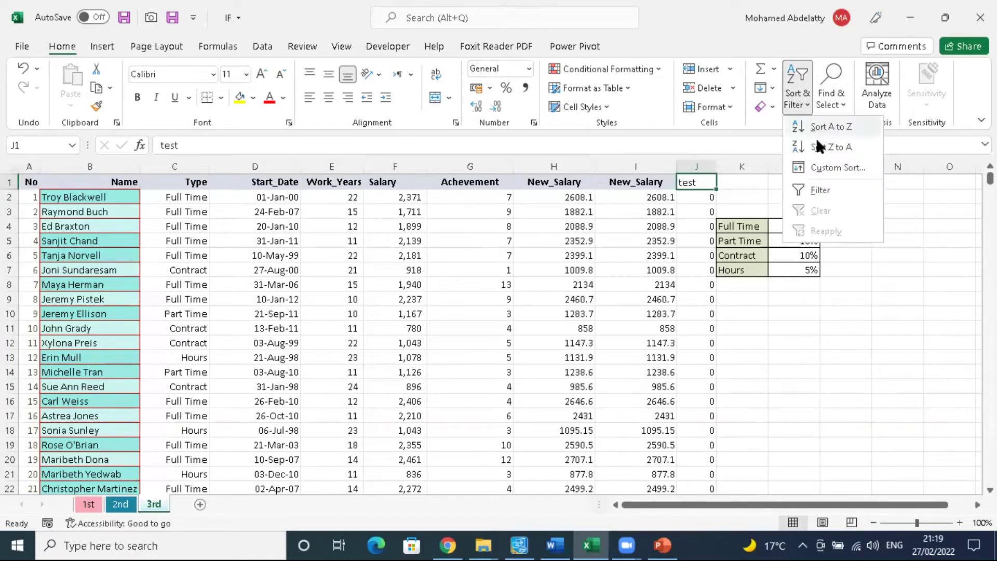
click(827, 187)
click(710, 182)
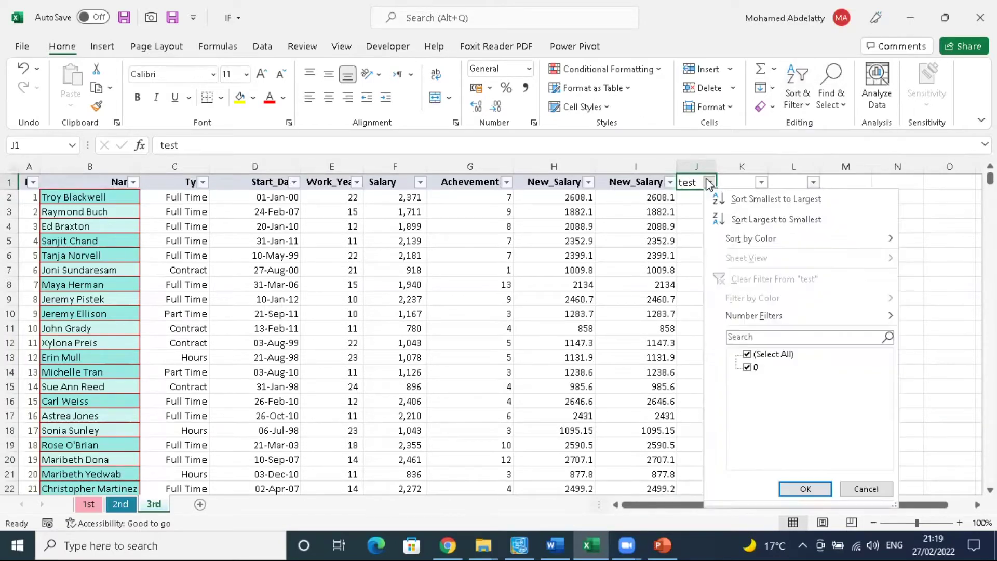
click(865, 488)
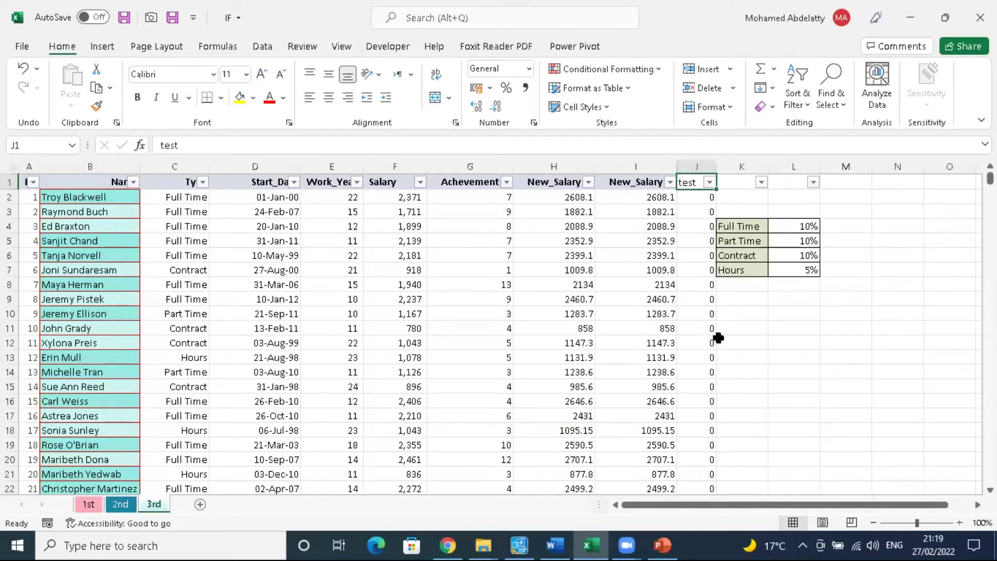
click(796, 99)
click(825, 188)
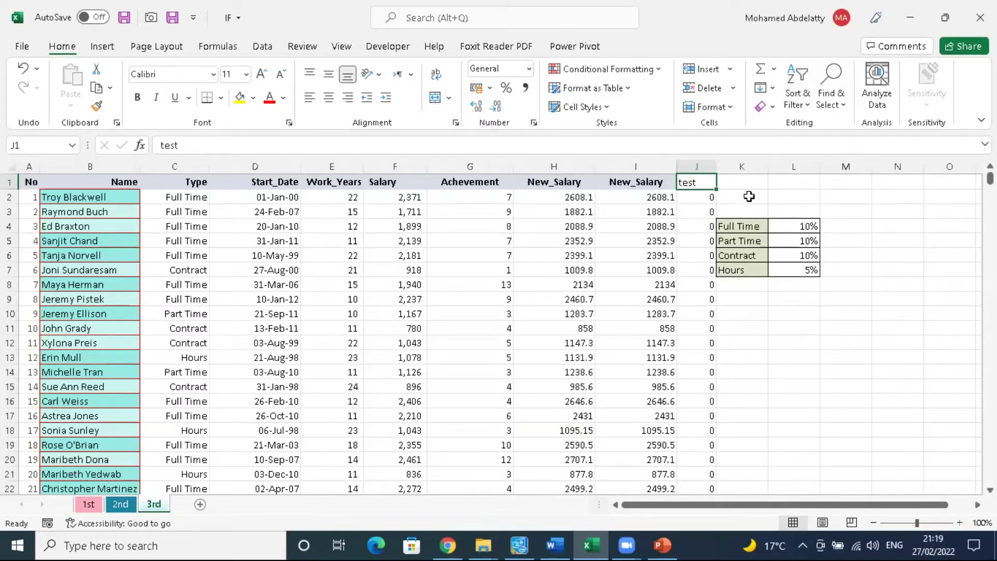
click(696, 166)
right_click(697, 166)
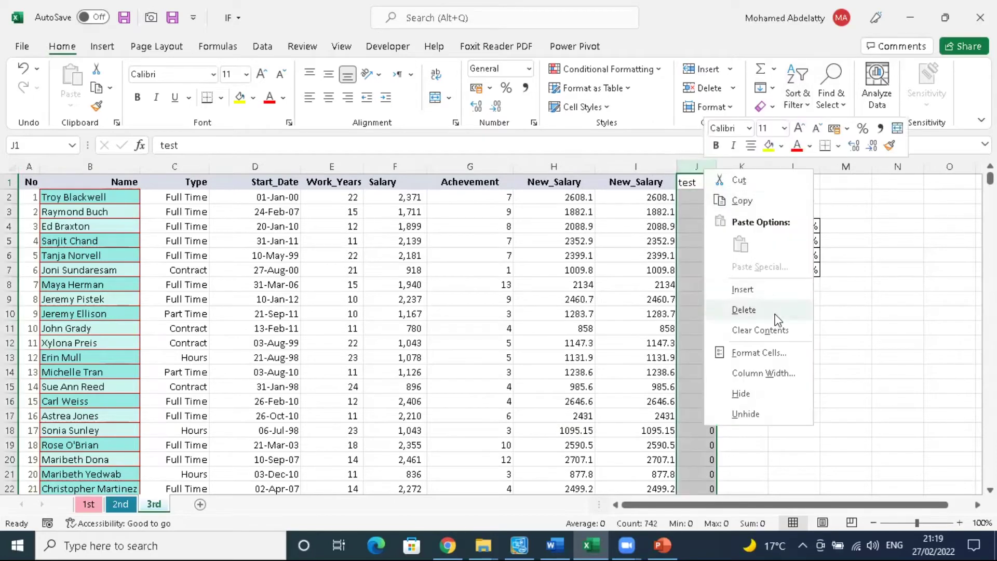
Step: Delete the test column J and insert a fresh blank column in its place
click(762, 311)
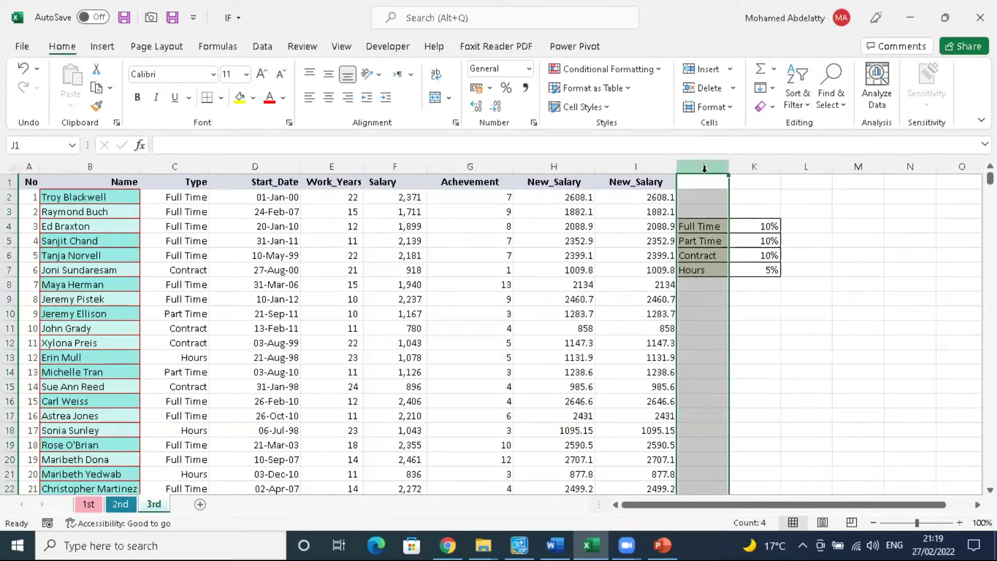
right_click(704, 168)
click(758, 291)
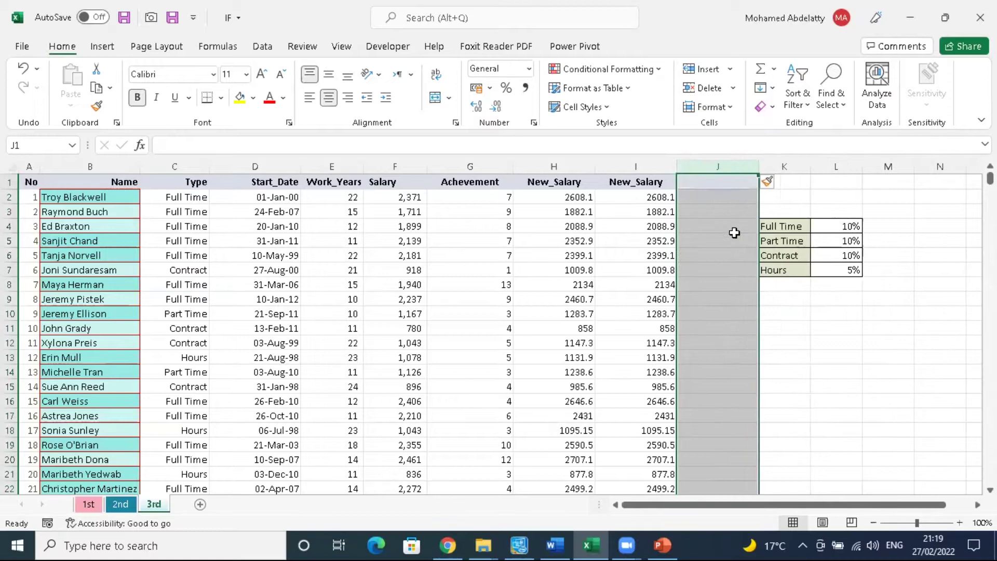
click(732, 188)
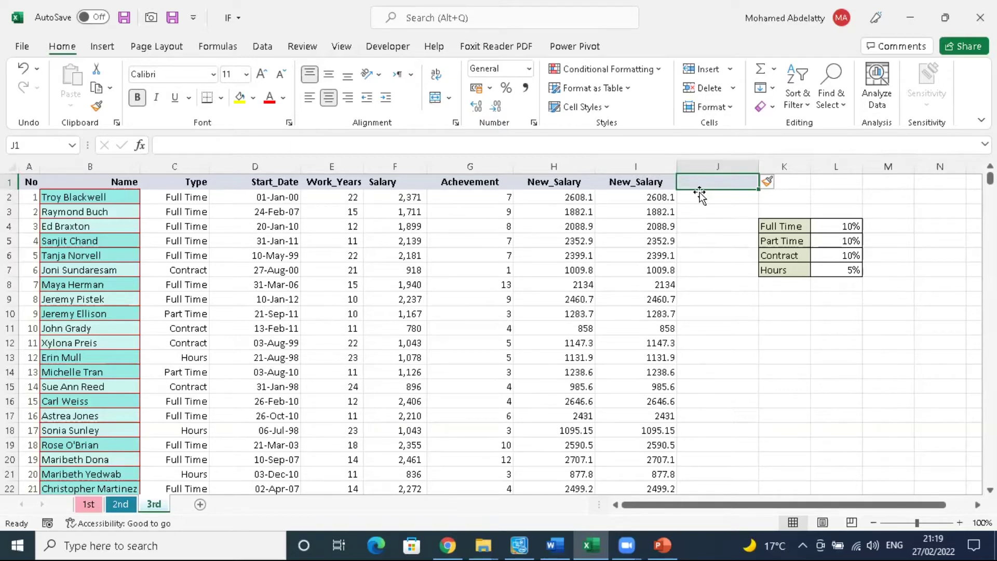
Step: Copy H2's IF formula text from the formula bar and paste it into J2
click(581, 200)
drag(377, 144, 129, 147)
key(ctrl+c)
key(Escape)
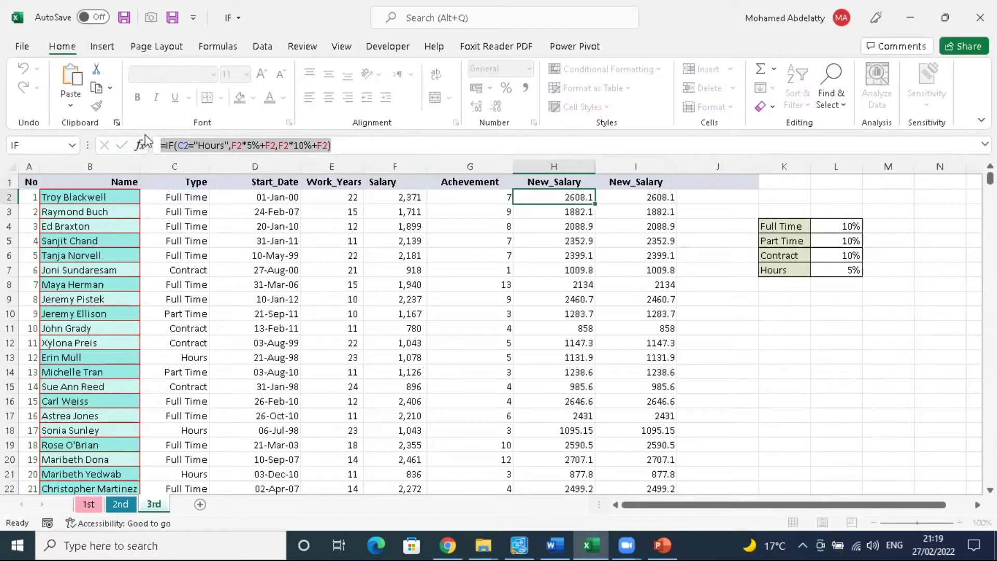
click(718, 197)
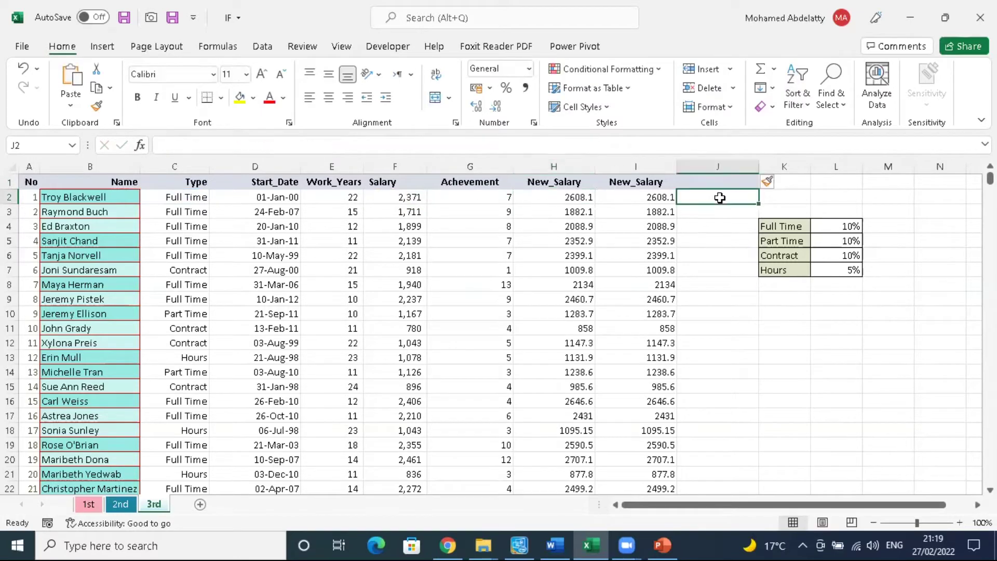
click(294, 144)
key(ctrl+v)
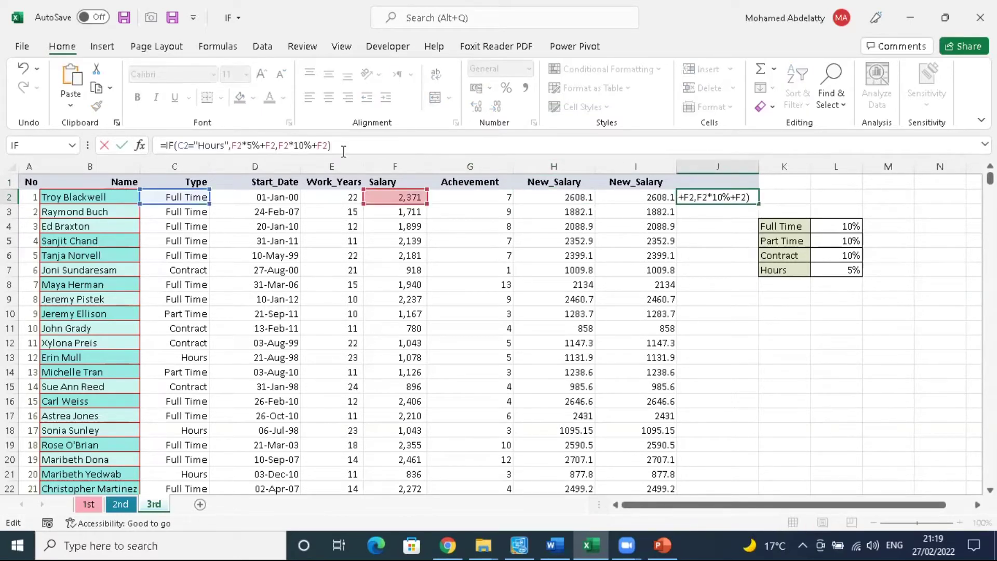
Step: Change the pasted formula to match "Hours " with a trailing space and fill it down column J
click(226, 144)
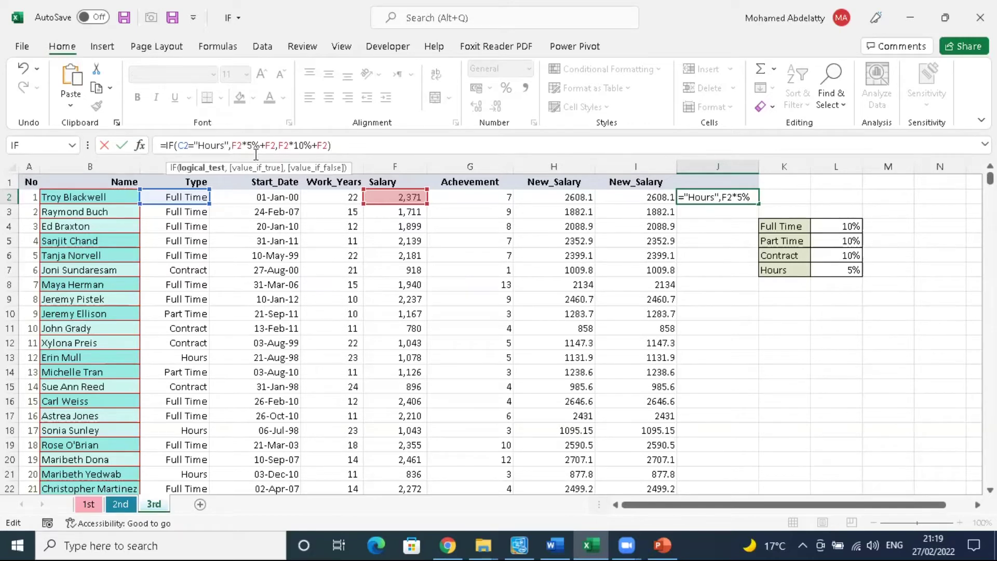
click(356, 143)
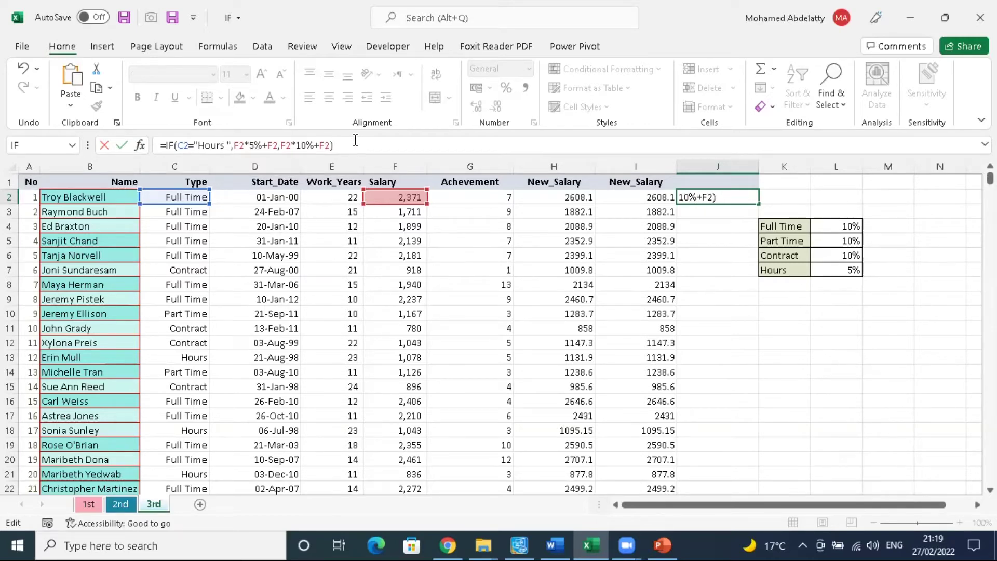
key(Return)
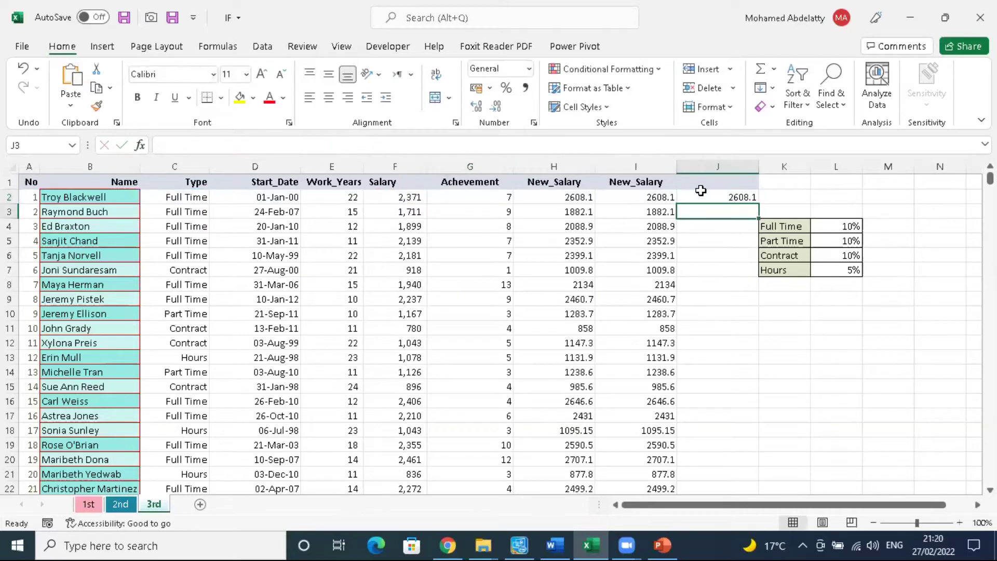
click(701, 196)
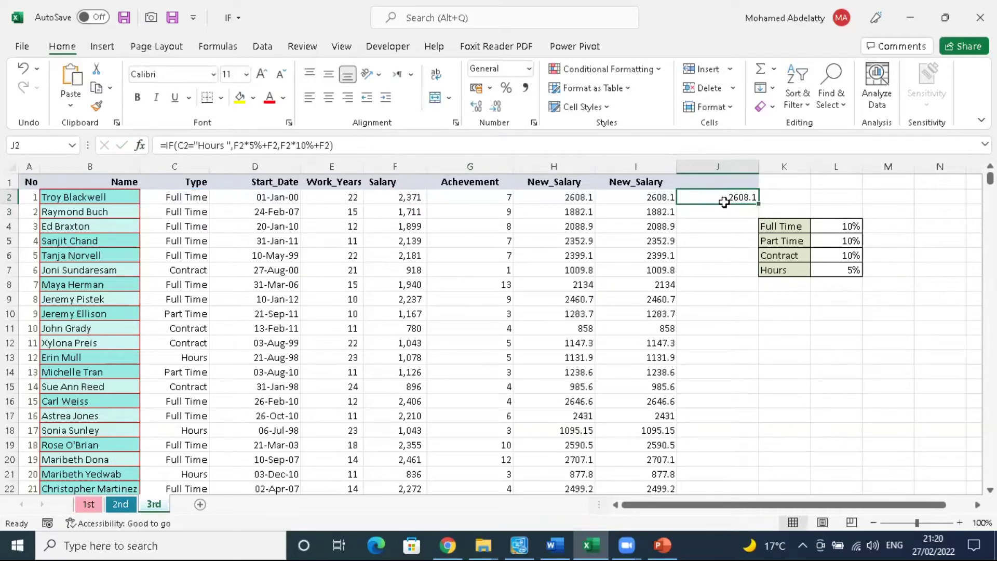
double_click(759, 202)
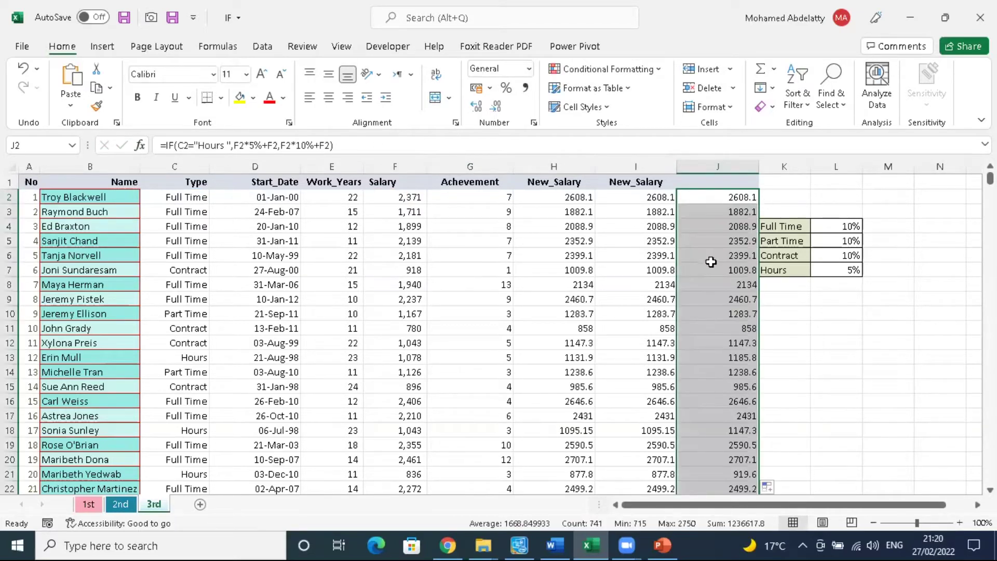
Step: Label J1 'test', insert a blank column K, and move the test header into K1
click(718, 179)
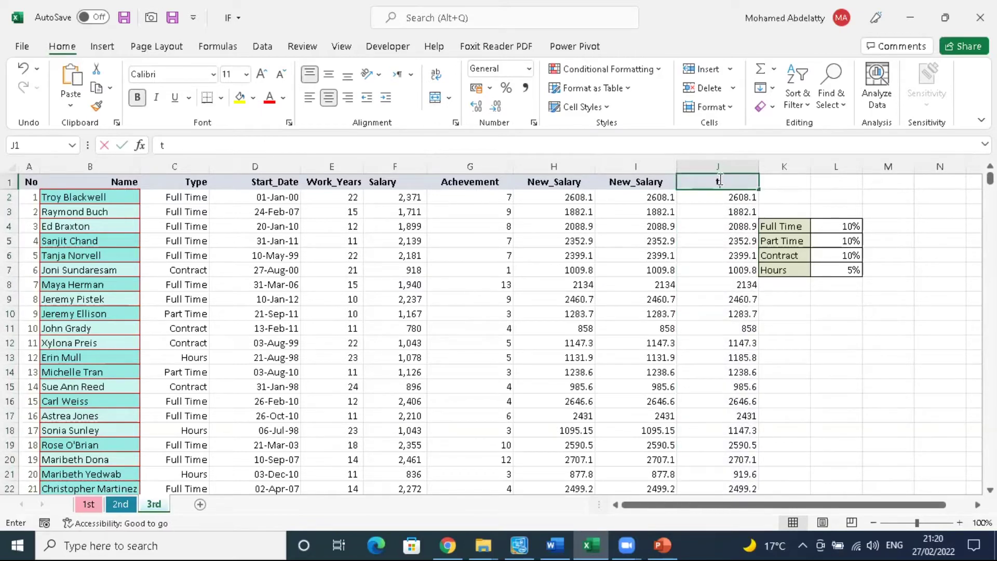
text(test)
click(783, 184)
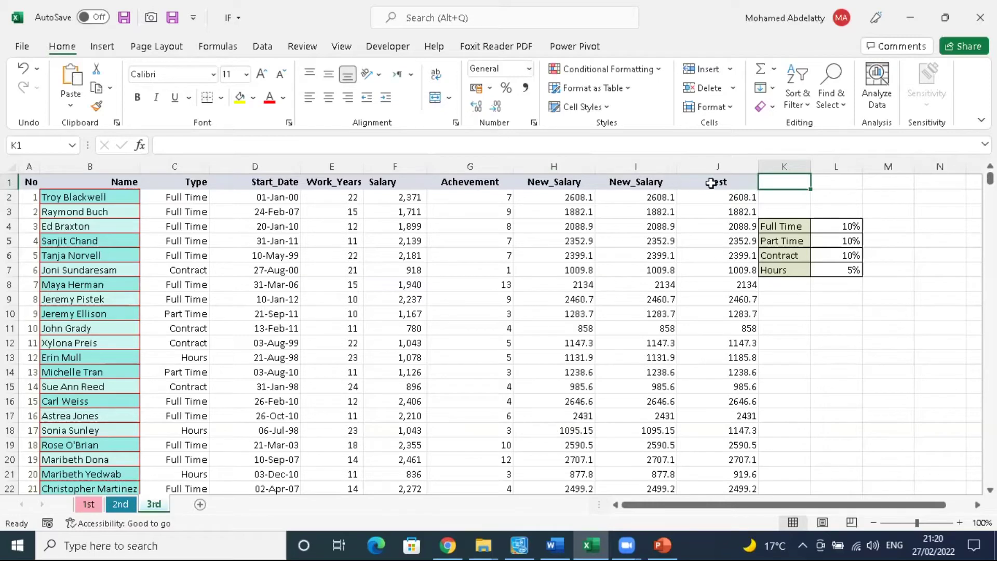
click(784, 161)
right_click(783, 159)
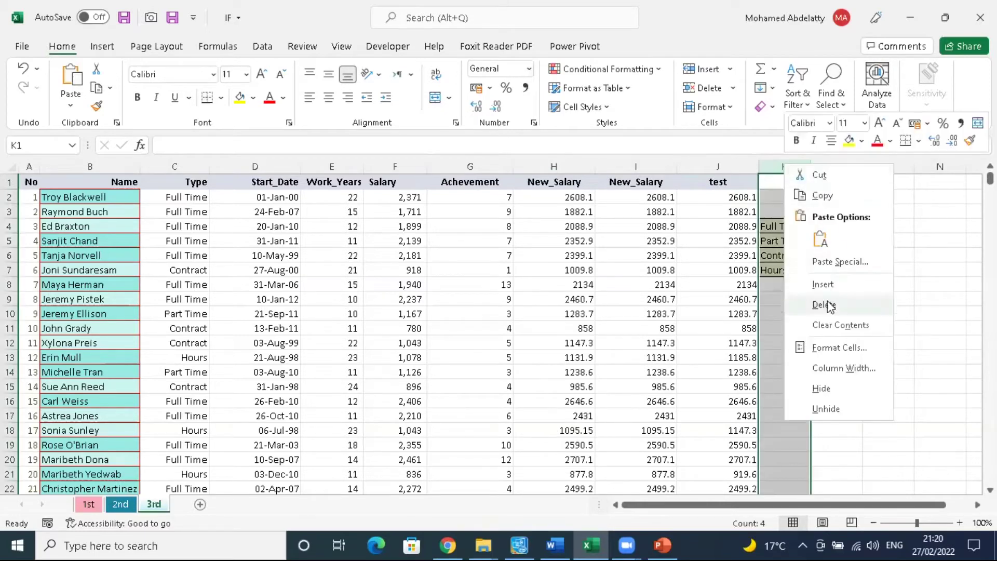
click(825, 284)
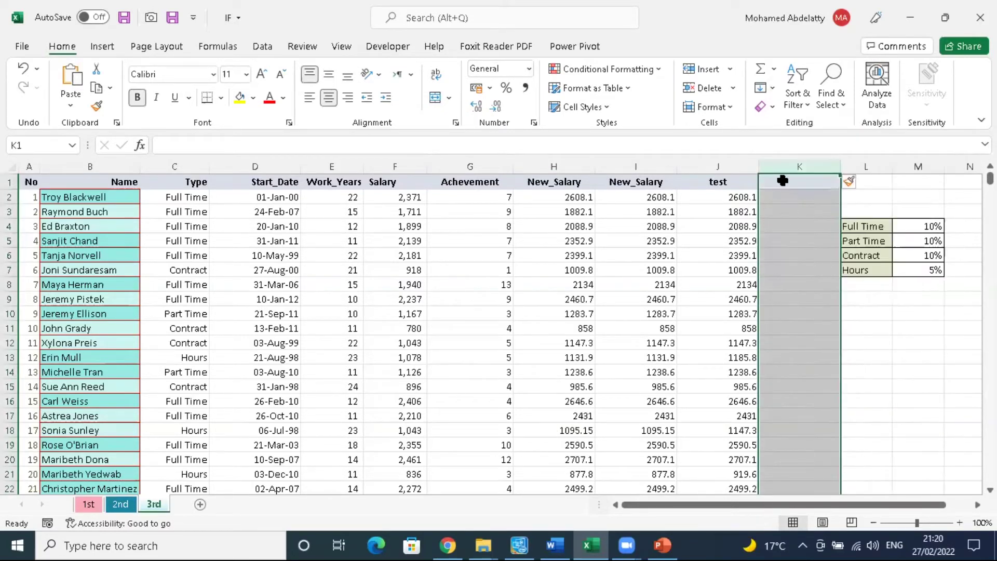
click(784, 181)
click(717, 182)
drag(717, 181, 795, 182)
Step: Enter =I2-J2 in K2 and fill it down column K
click(791, 198)
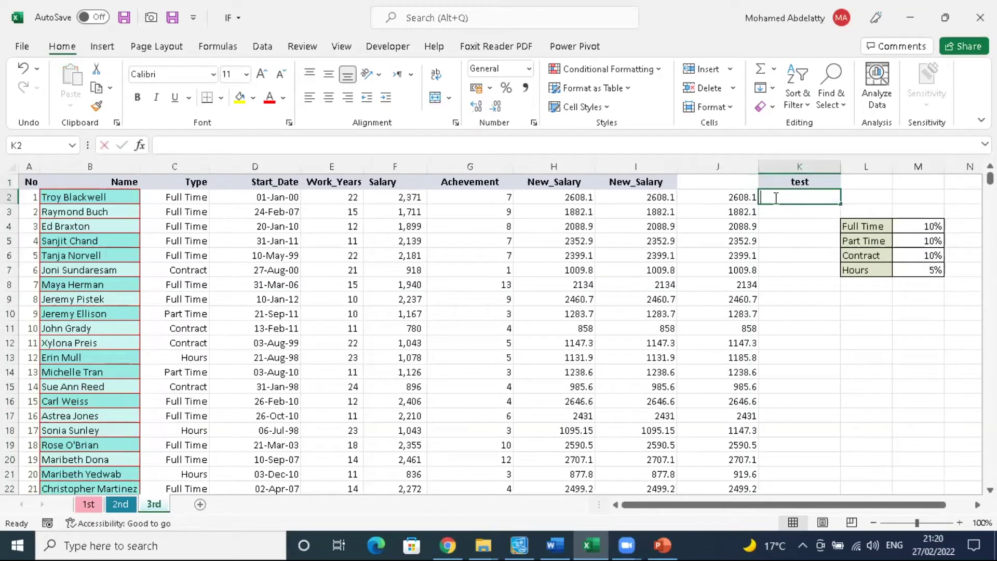
text(=)
click(661, 198)
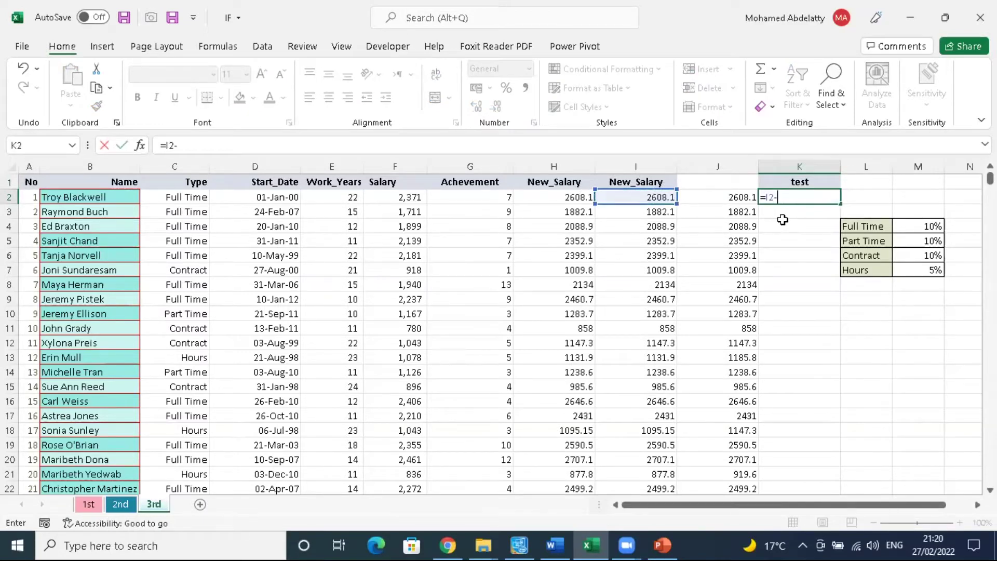
text(-)
click(739, 198)
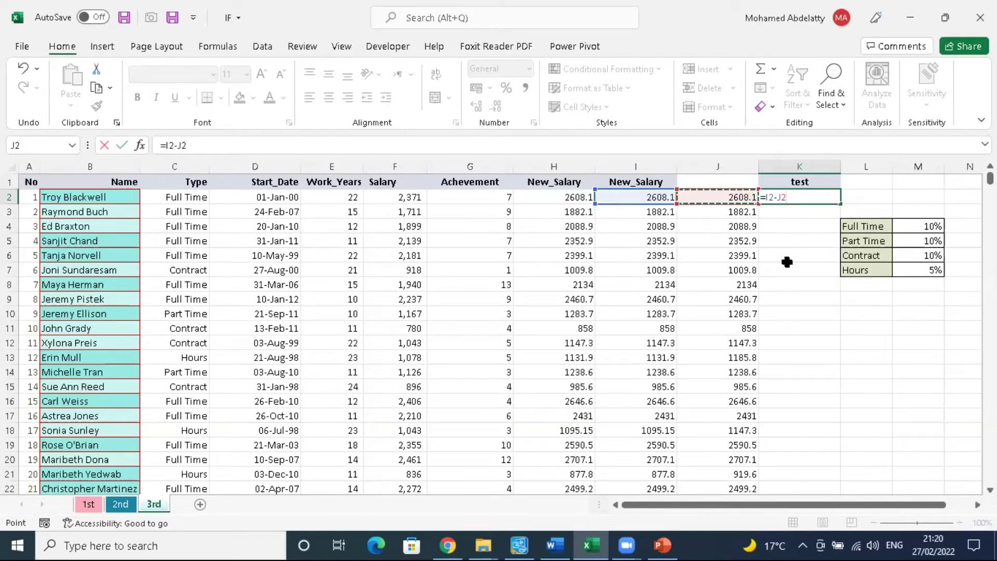
key(Return)
click(830, 200)
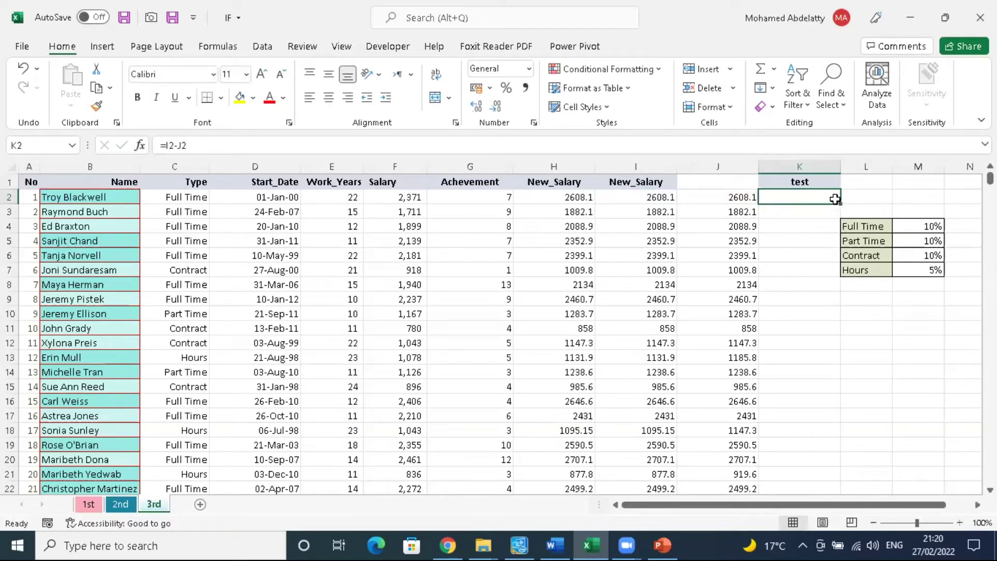
double_click(840, 200)
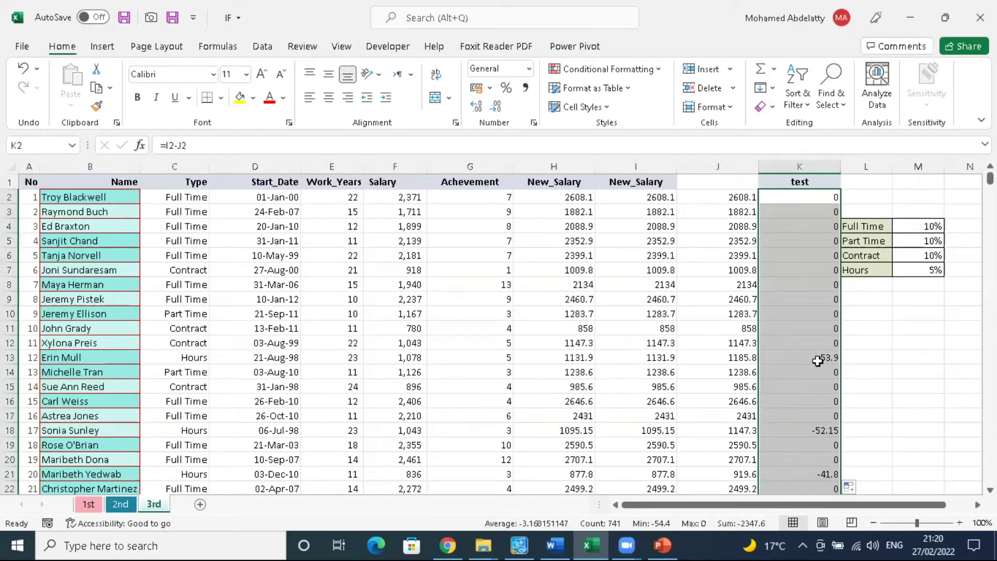
scroll(818, 362, down, 2)
Step: Turn on header filters and show only rows where test does not equal 0
scroll(830, 276, up, 2)
click(573, 182)
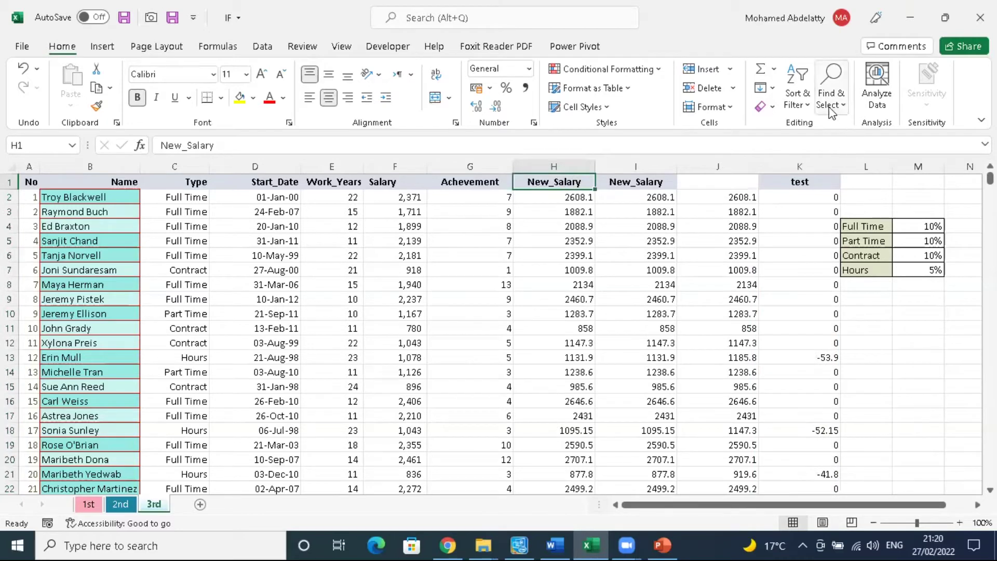
click(796, 99)
click(820, 190)
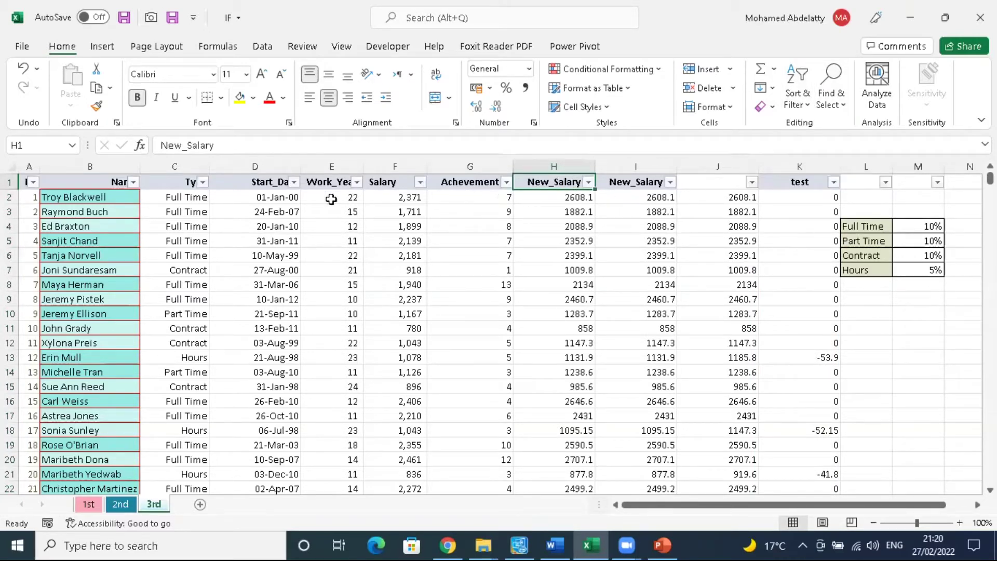
click(833, 181)
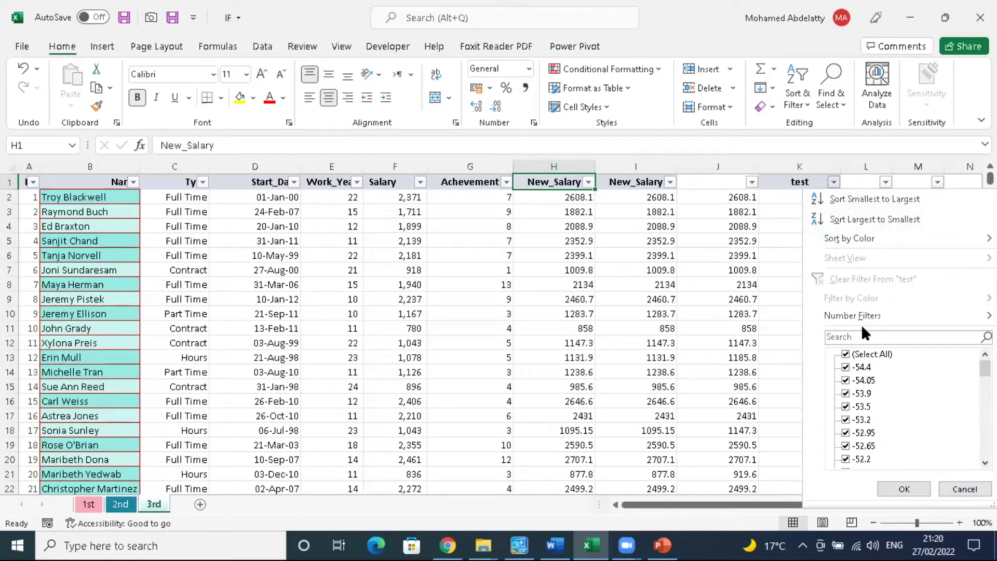
mouse_move(864, 318)
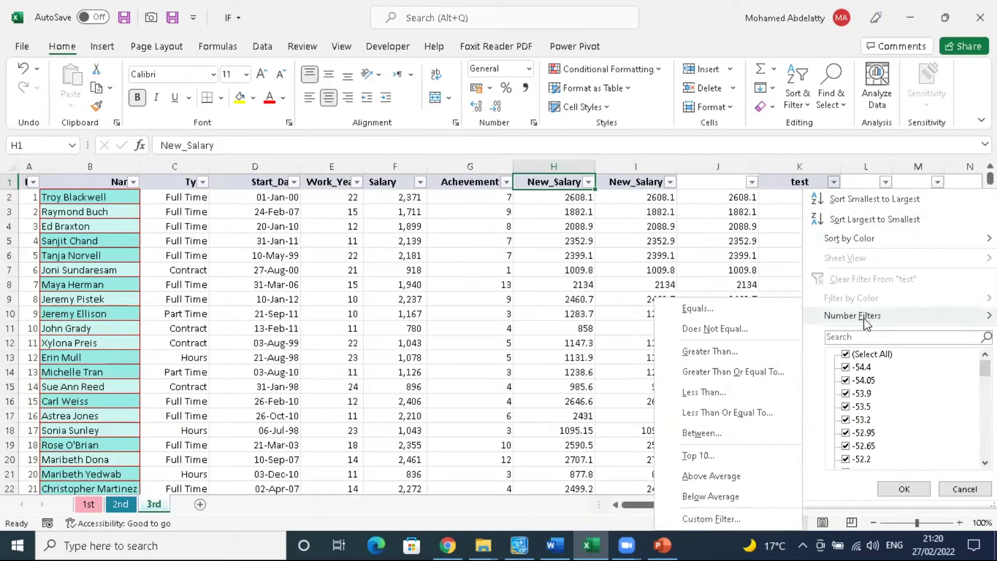
click(739, 329)
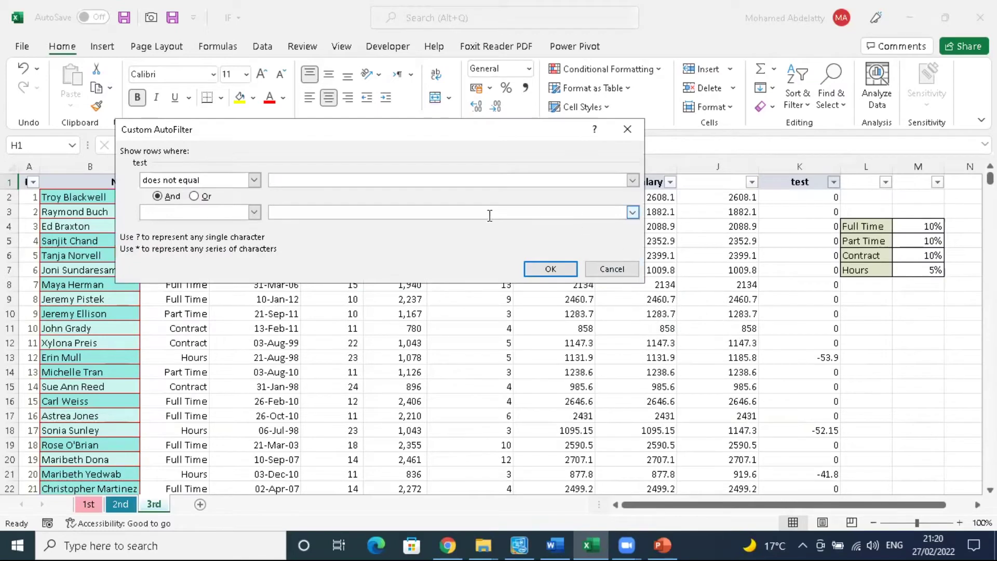
text(0)
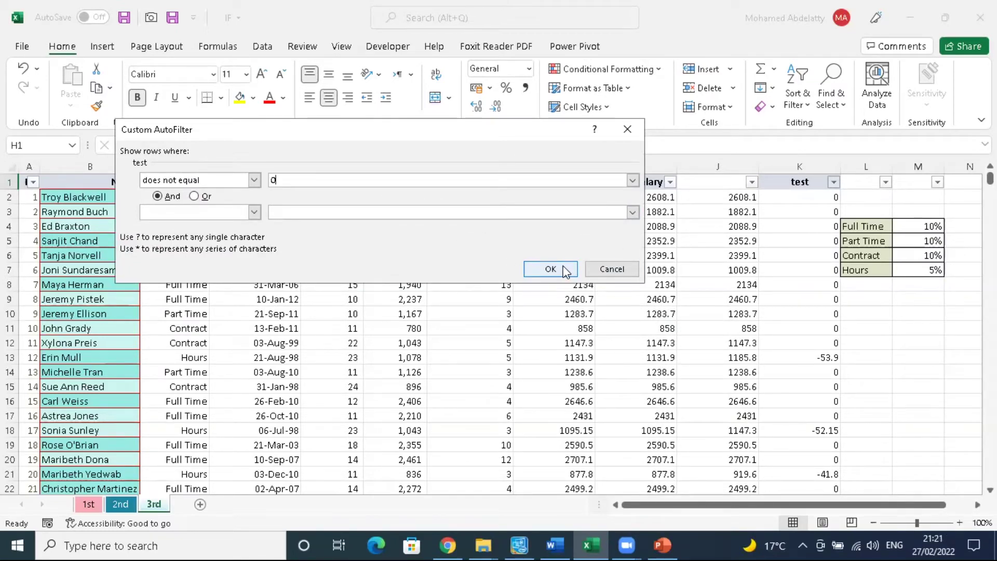
click(549, 269)
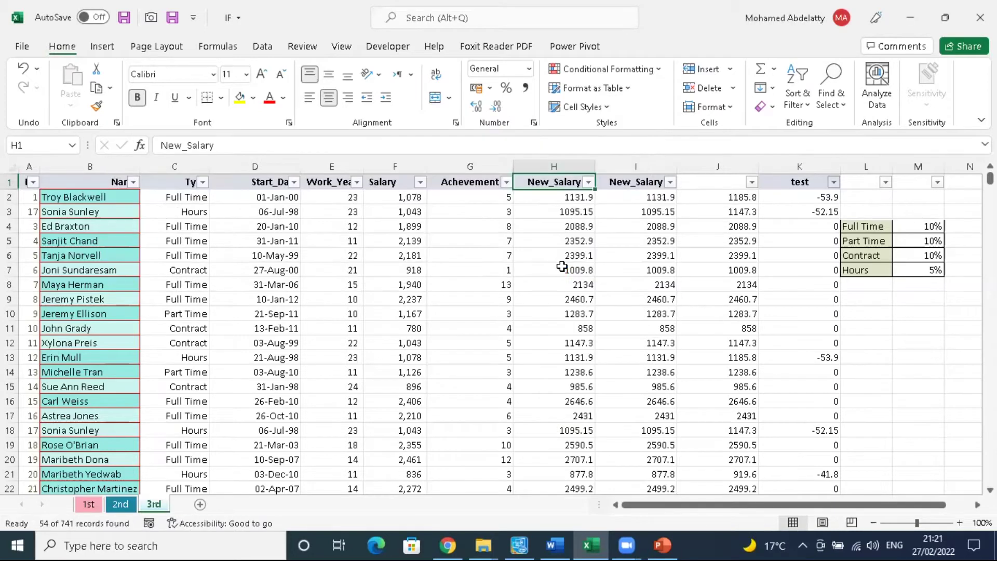
Step: Check the remaining Type values and inspect the K13 and J13 formulas
scroll(808, 235, down, 1)
scroll(799, 224, up, 1)
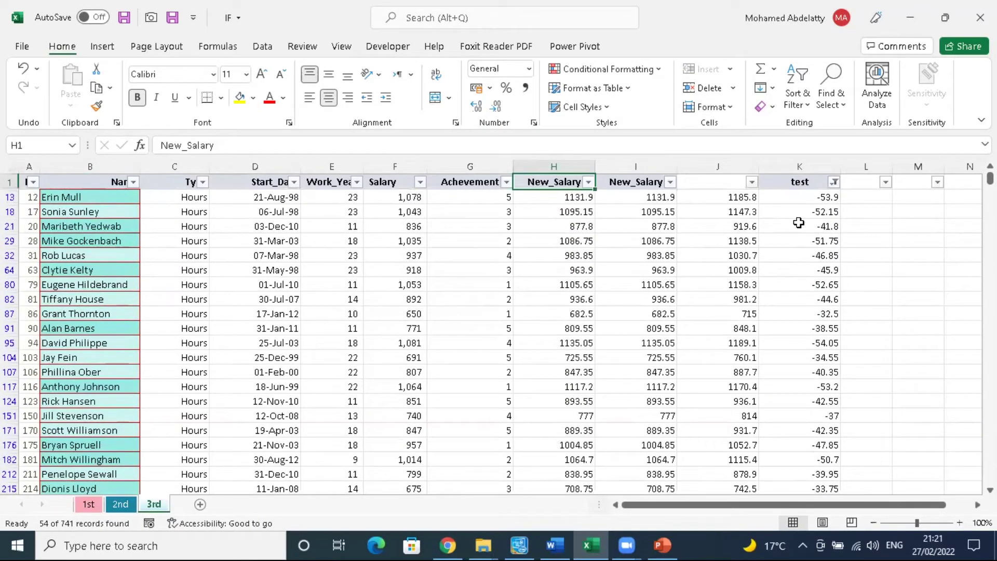
click(202, 182)
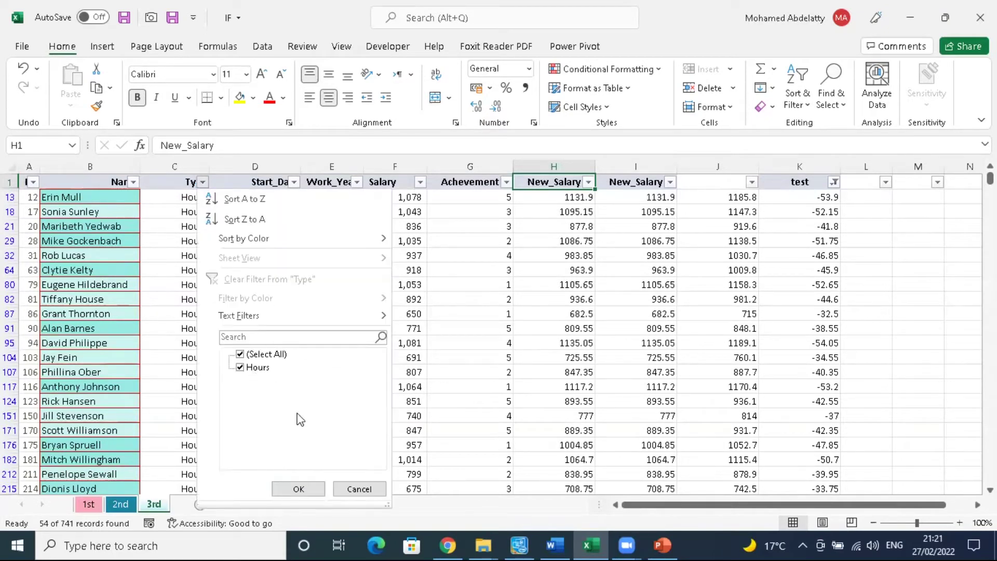
click(359, 489)
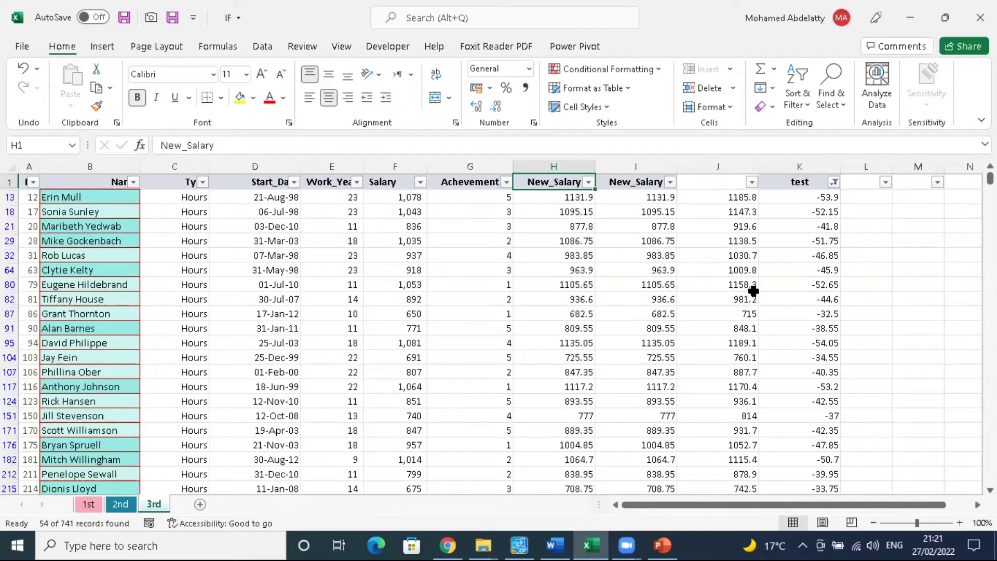
click(797, 197)
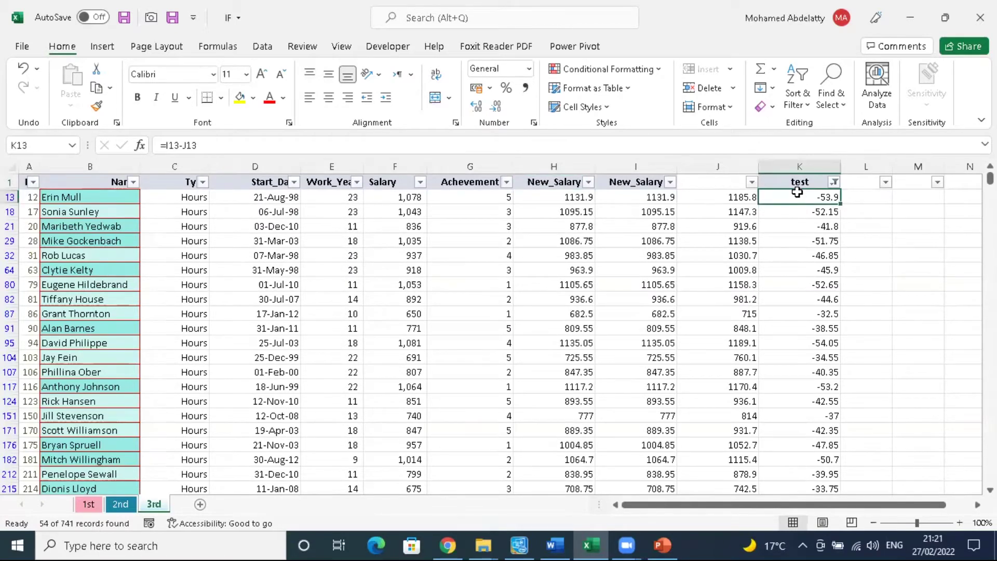
click(736, 197)
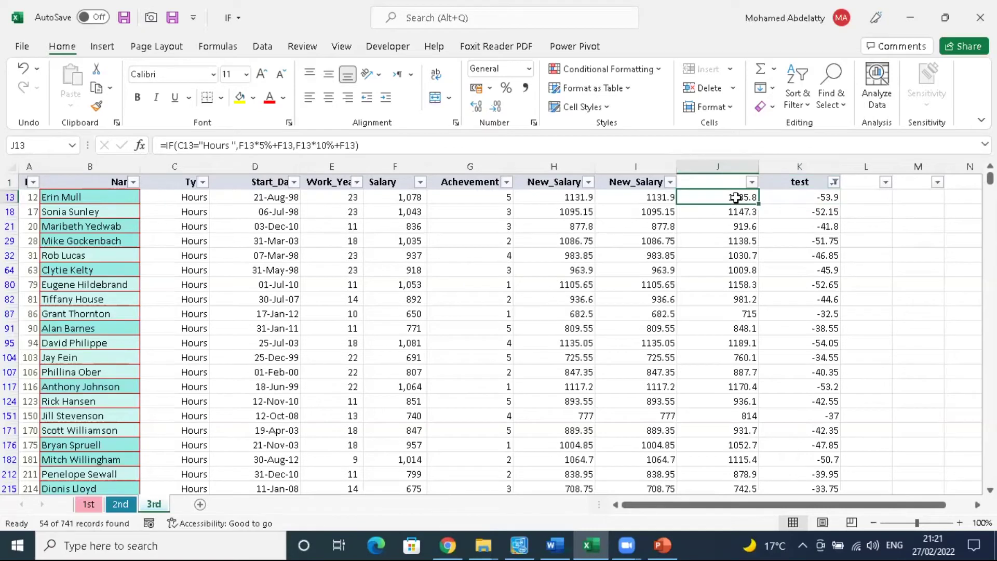
Step: Clear the test filter, then review J2's formula and C13's Hours entry
click(833, 182)
click(804, 258)
click(740, 196)
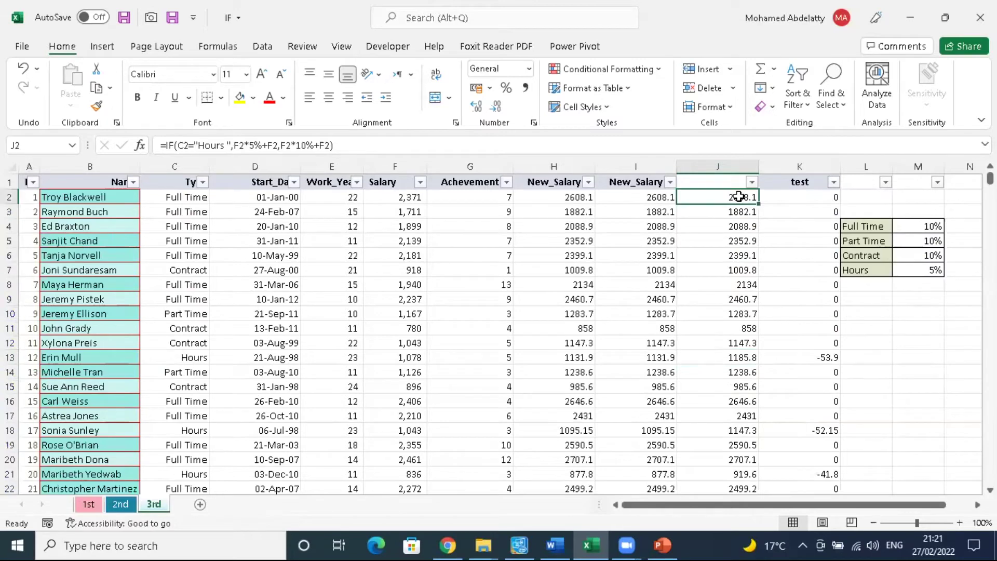
click(224, 146)
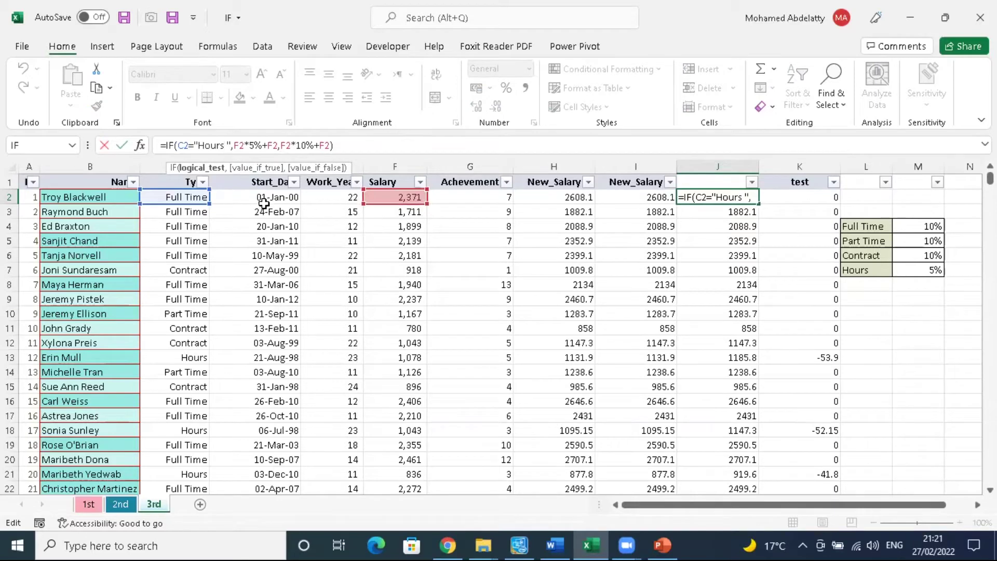
key(ctrl+Return)
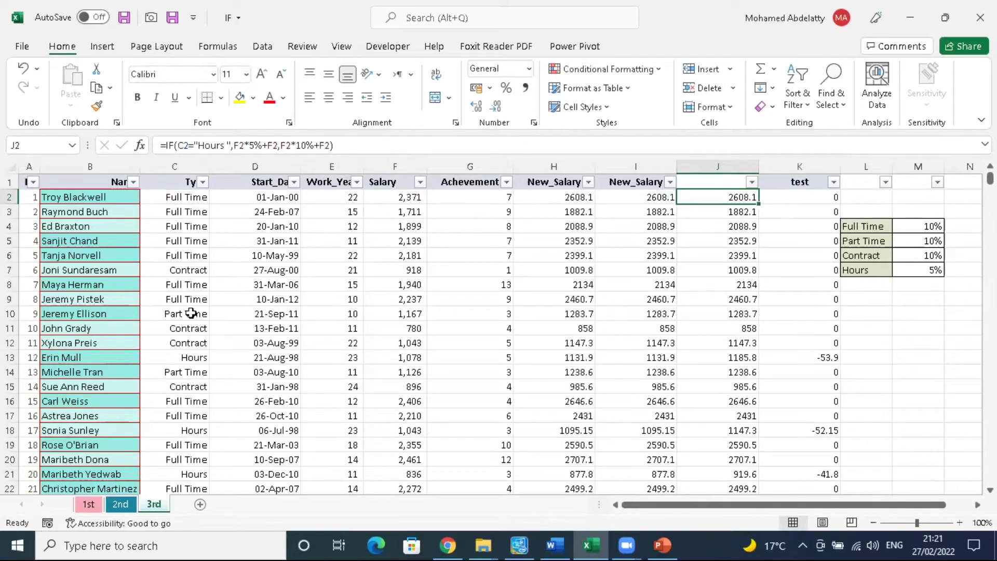
click(182, 358)
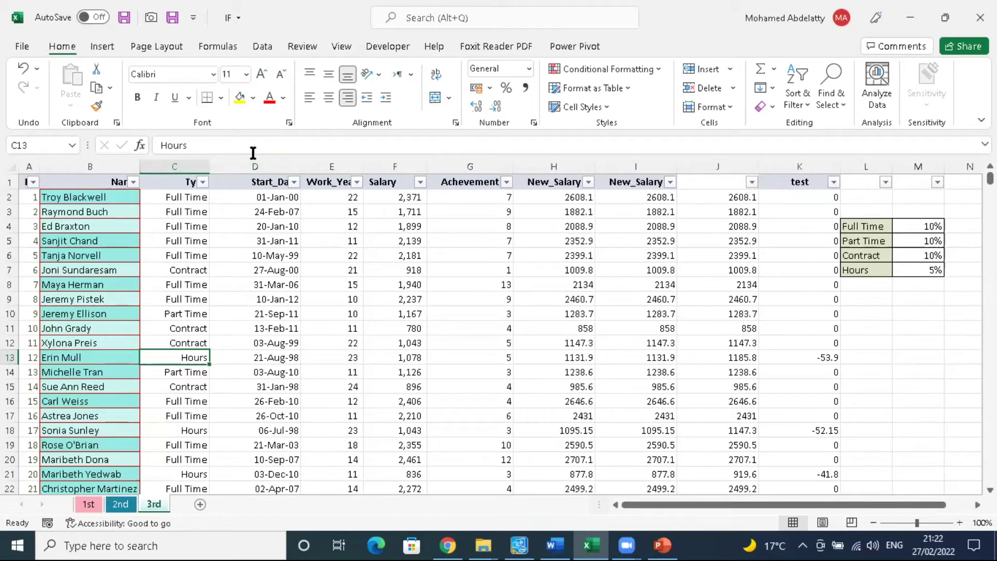
click(203, 143)
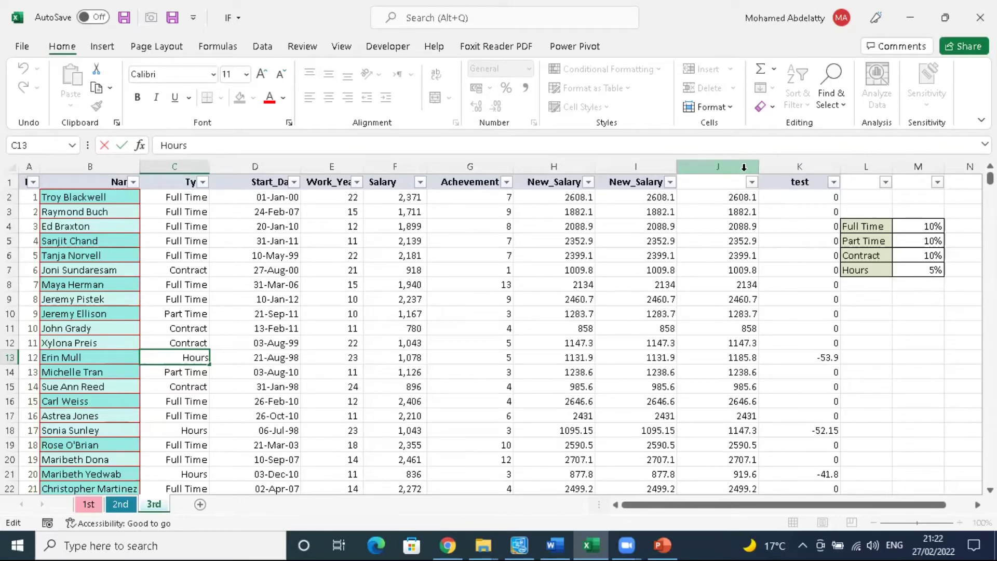
click(729, 163)
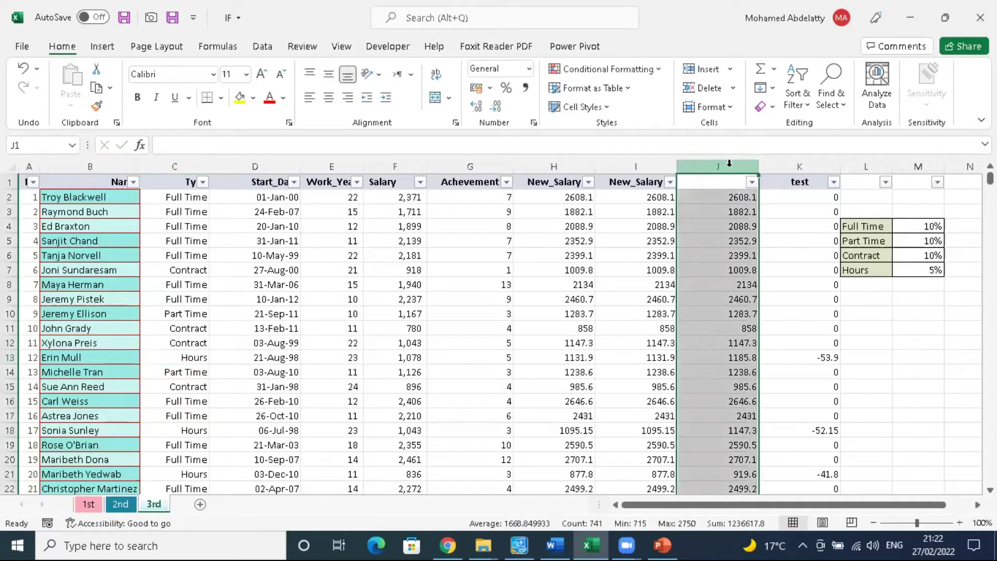
Step: Delete columns J and K, then insert a blank column at J
shift+click(799, 163)
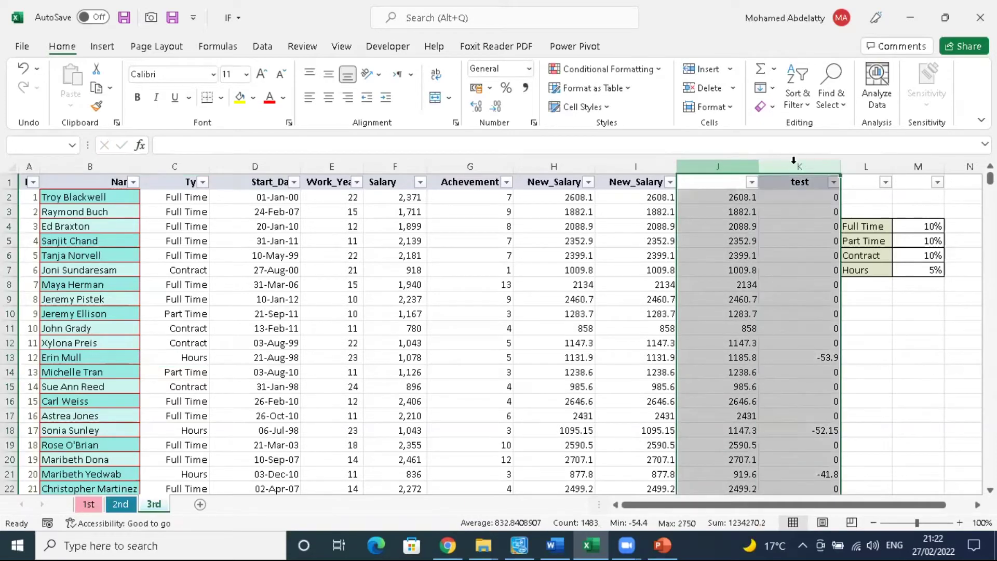
right_click(793, 158)
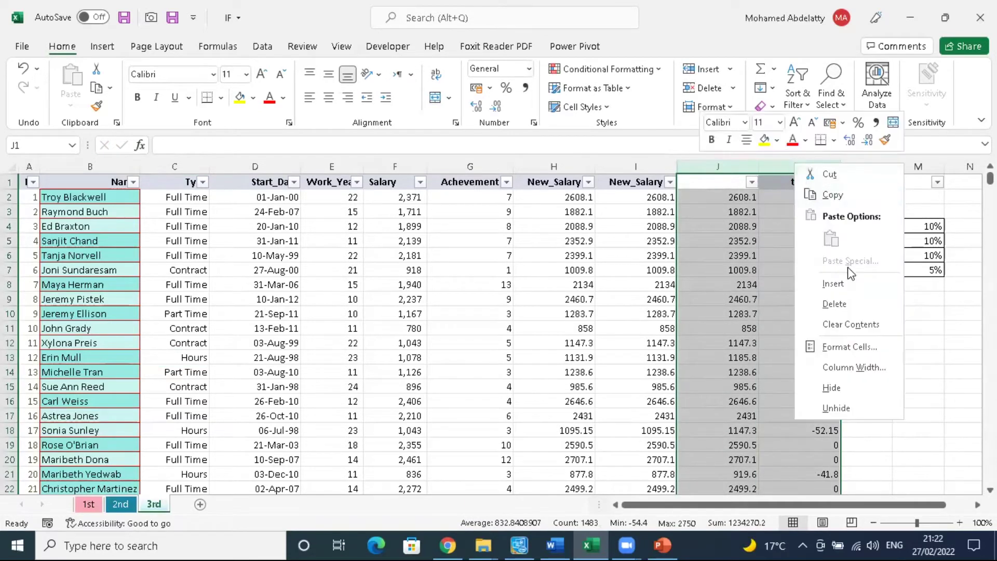
click(841, 305)
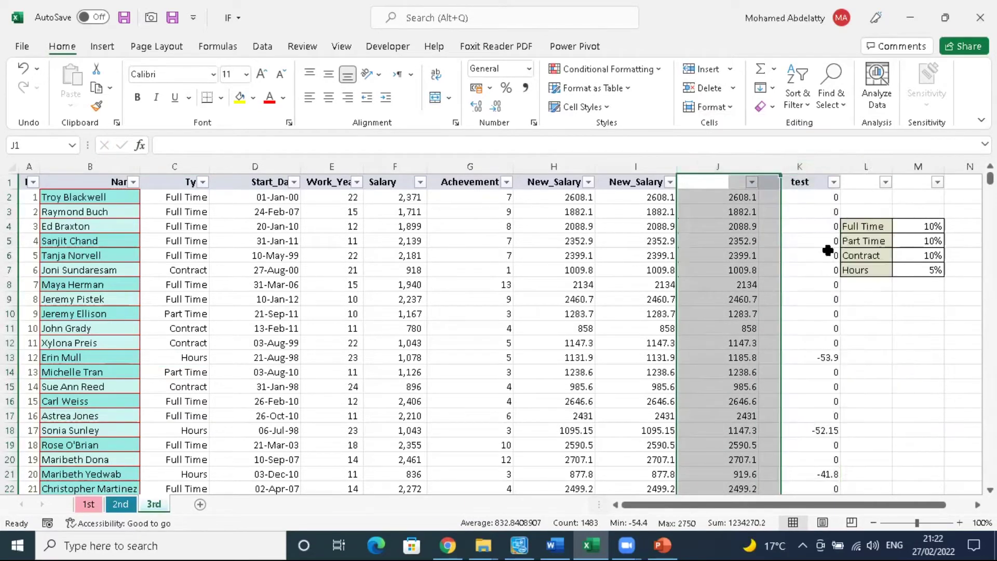
click(711, 166)
right_click(709, 165)
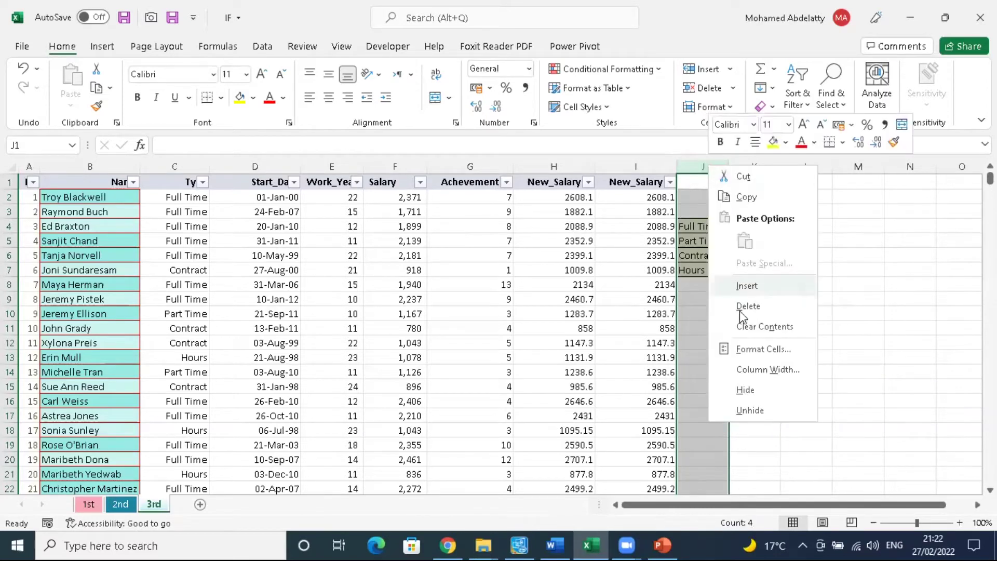
click(761, 284)
Step: Turn off the table's filter arrows and review the IF formula in I2
click(721, 233)
click(693, 184)
click(796, 93)
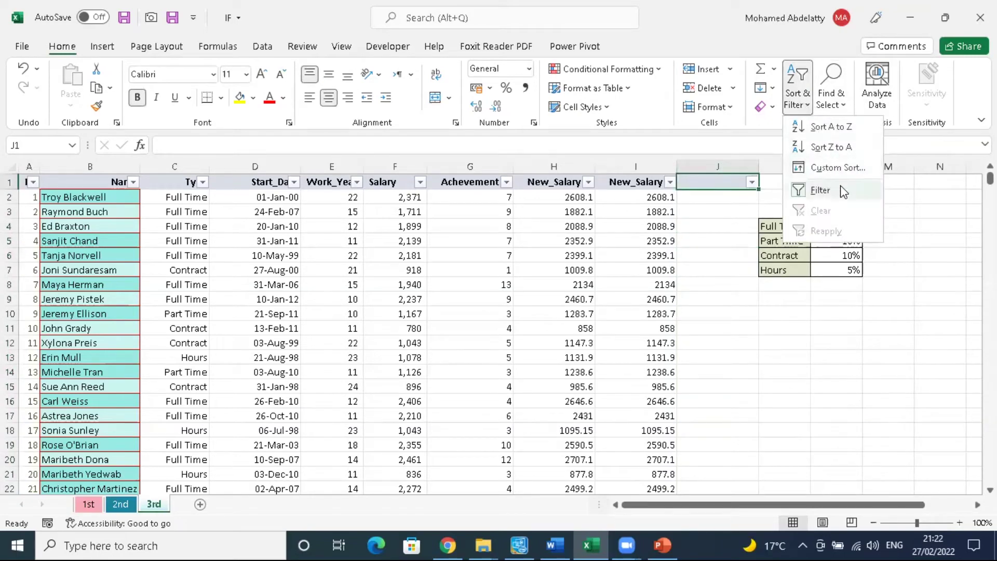
click(822, 189)
click(746, 226)
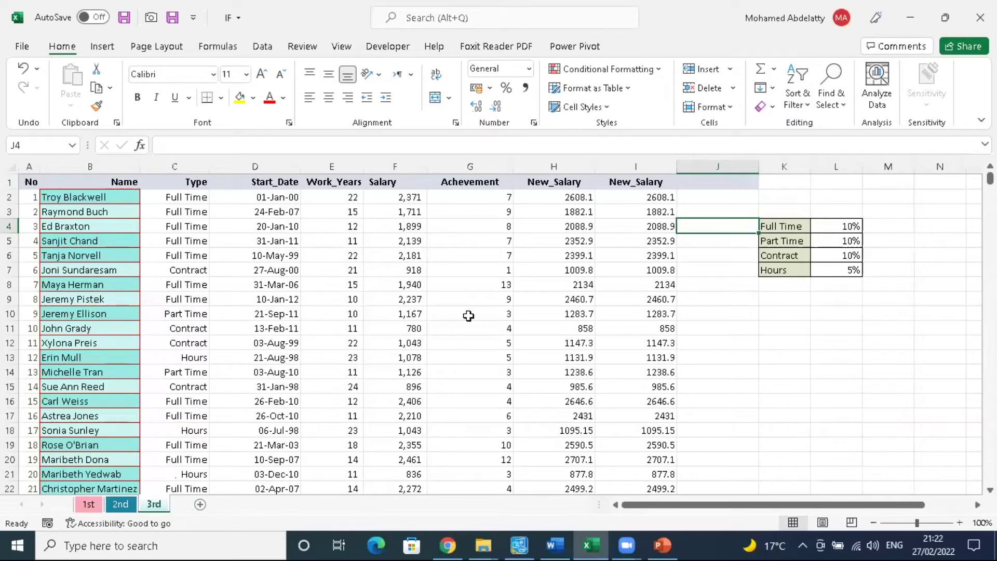
click(662, 196)
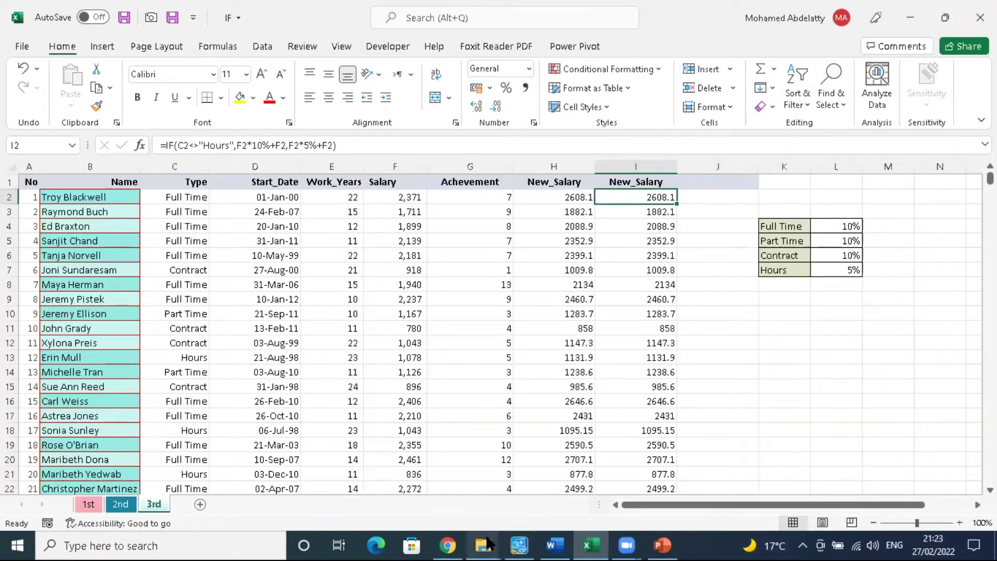
Step: Open the Nested if workbook from the New folder under Epsilon_AI in File Explorer
mouse_move(488, 544)
click(534, 496)
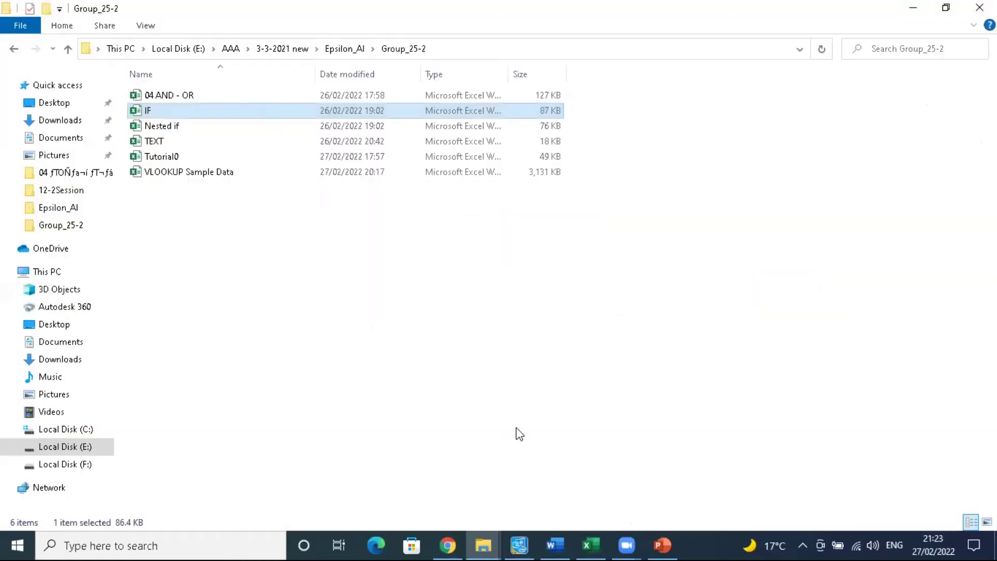
click(19, 50)
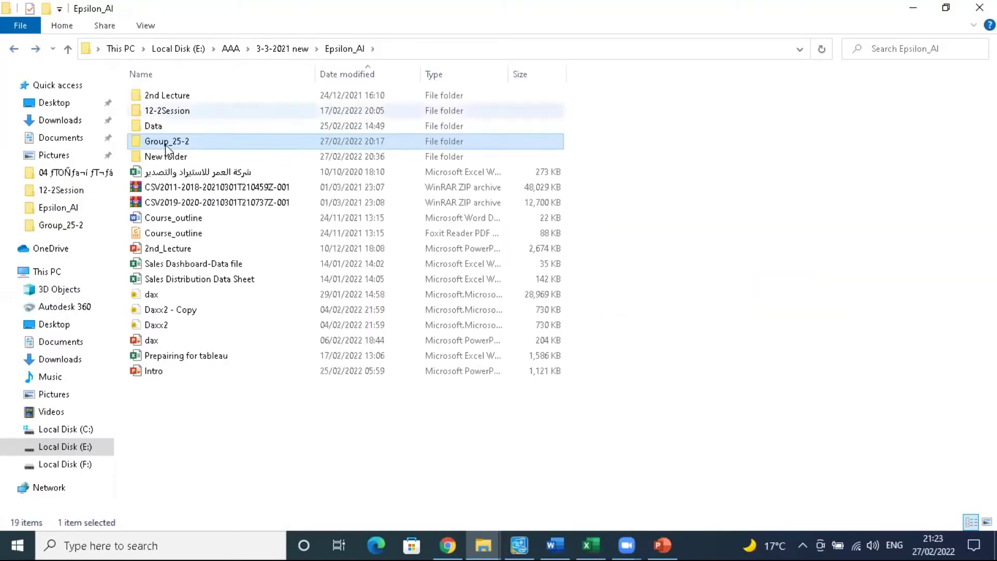
double_click(202, 115)
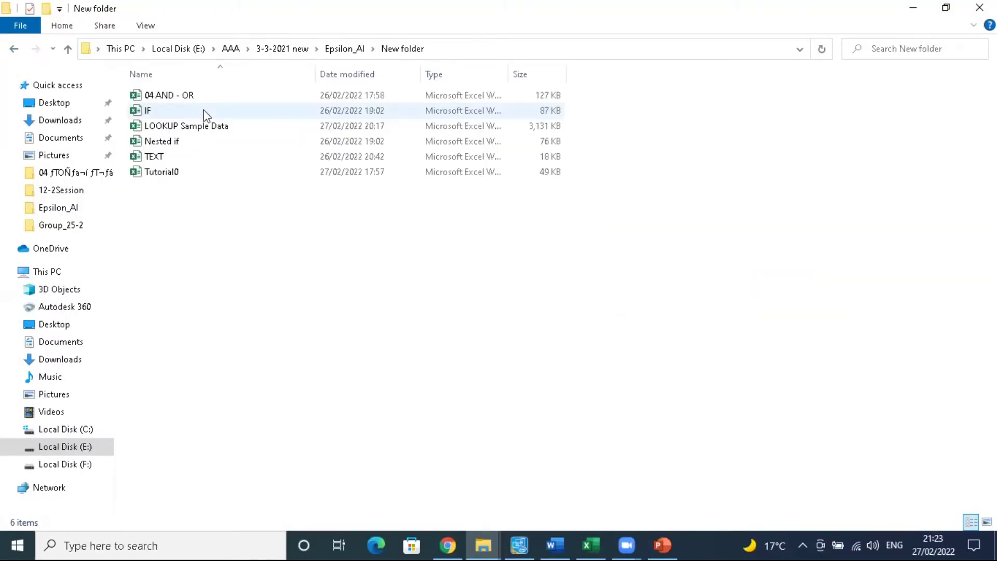
click(177, 144)
double_click(177, 141)
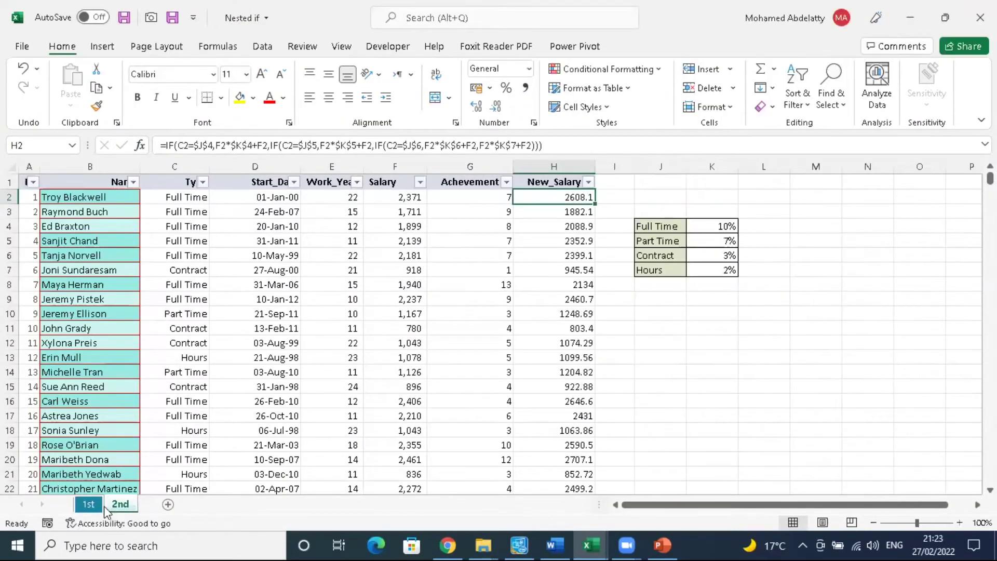
Step: On the sales ratings sheet, delete the Arabic header in H2 and check J3's nested IF
click(87, 504)
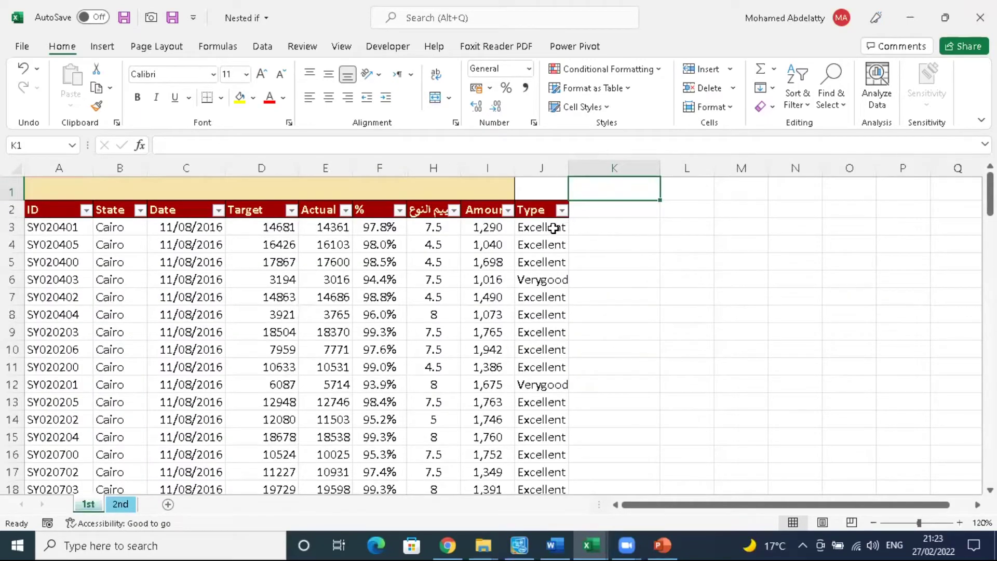
click(551, 227)
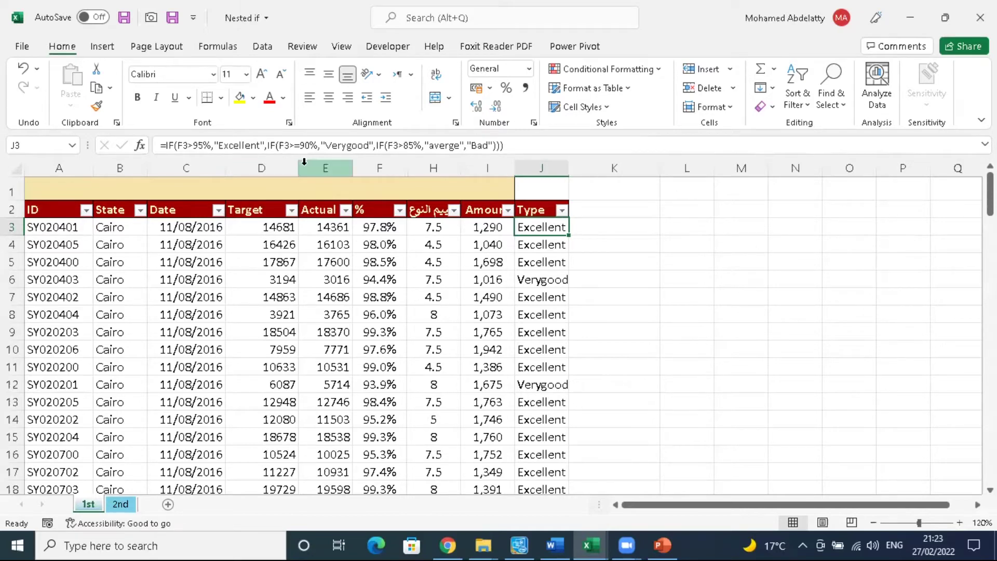
click(436, 206)
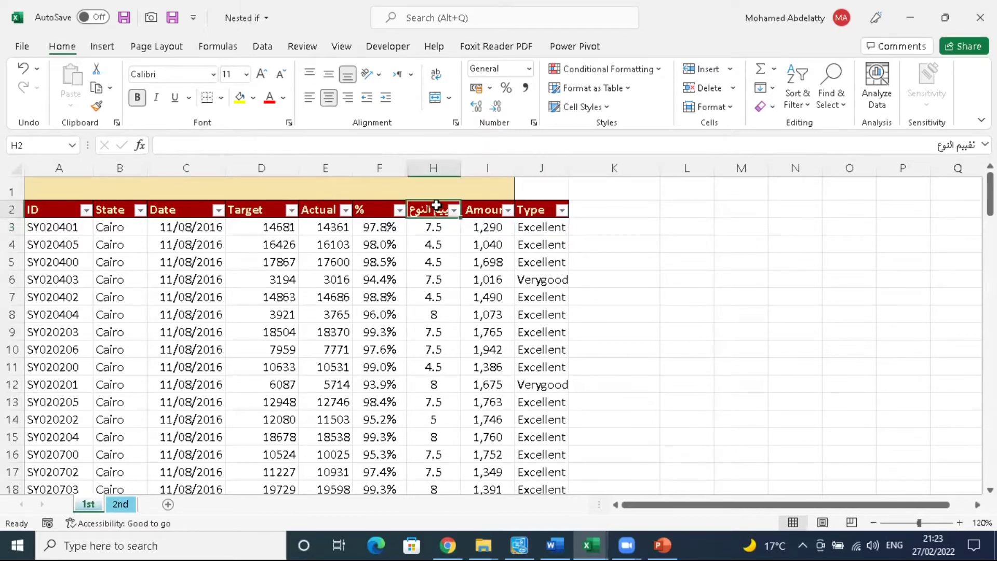
key(Delete)
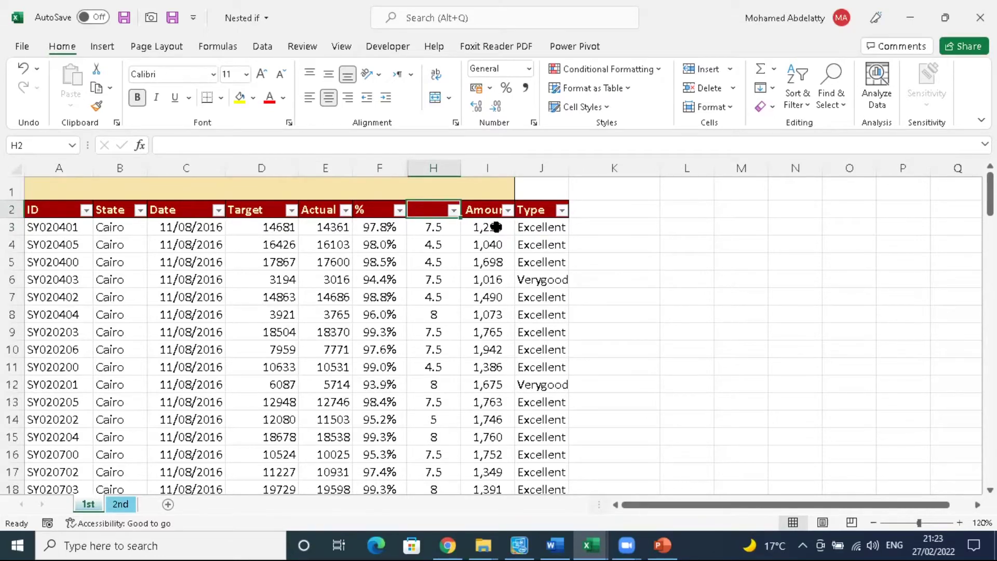
click(490, 226)
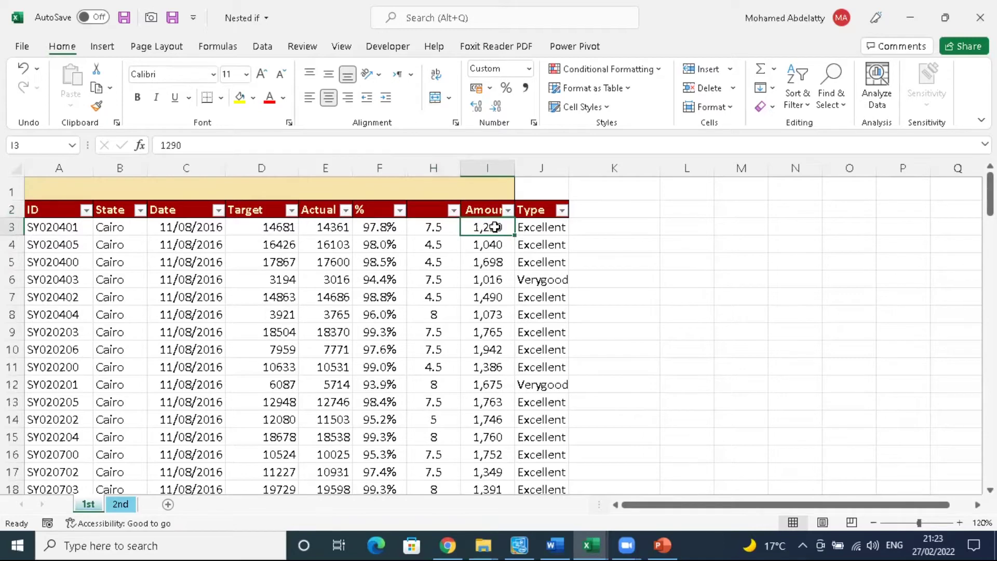
click(524, 228)
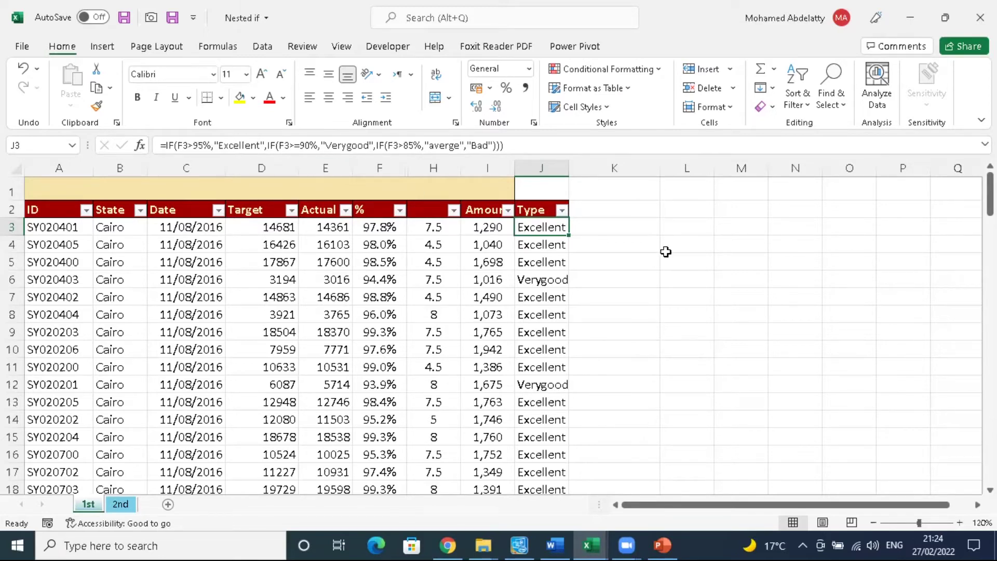
click(704, 229)
Step: Enter the thresholds 95%, 90% and 85% in L3:L5
text(9)
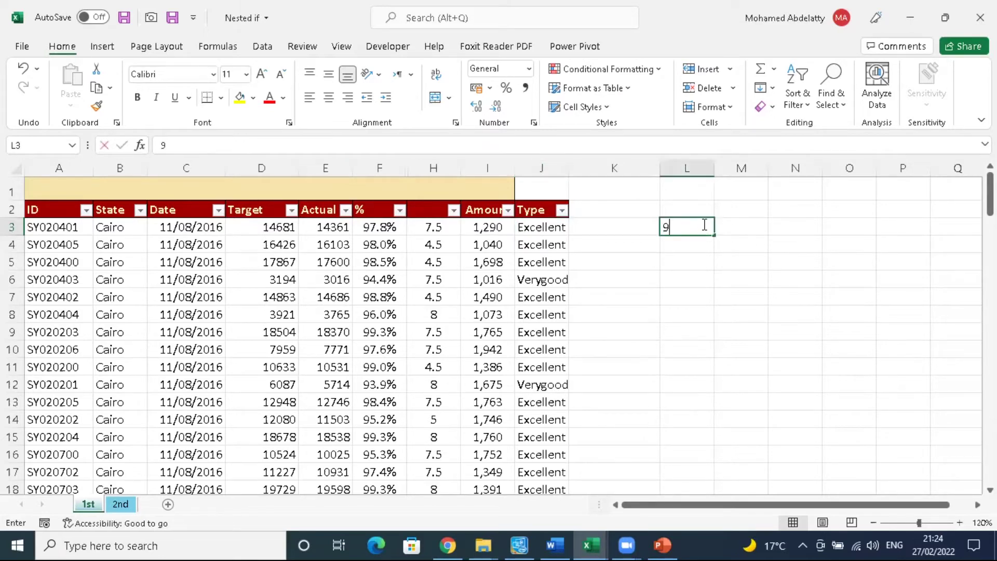
text(5%)
key(Return)
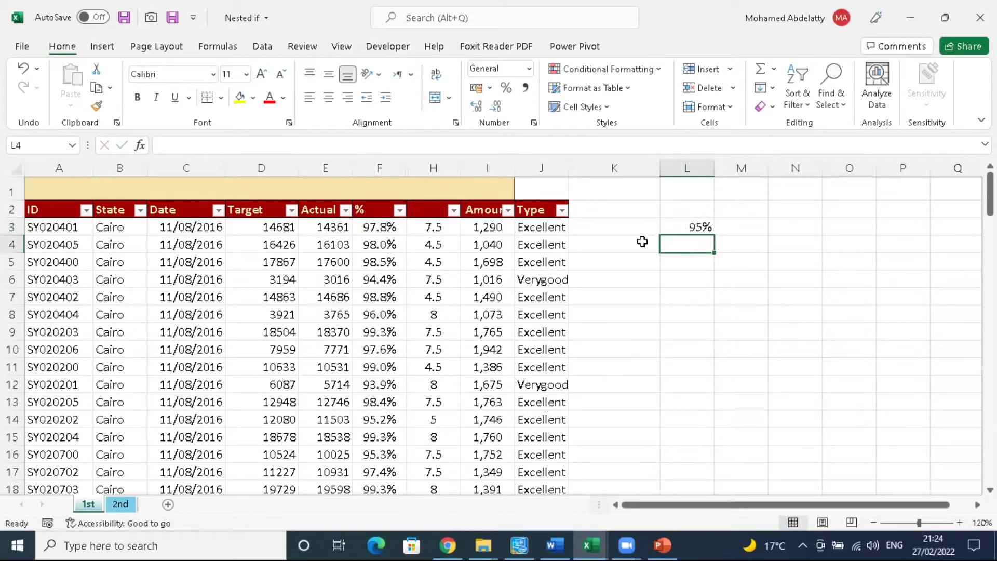
click(546, 226)
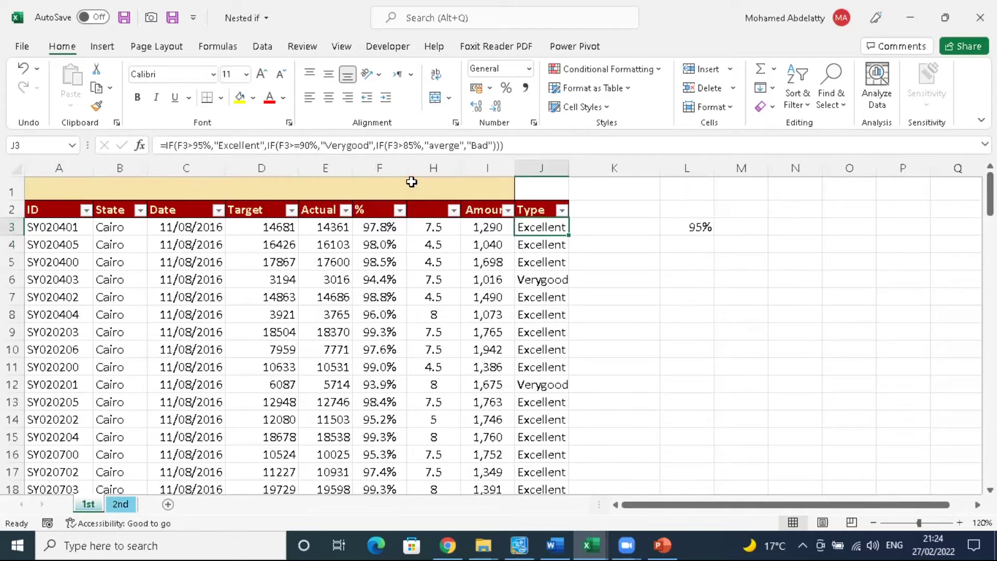
click(695, 244)
text(90)
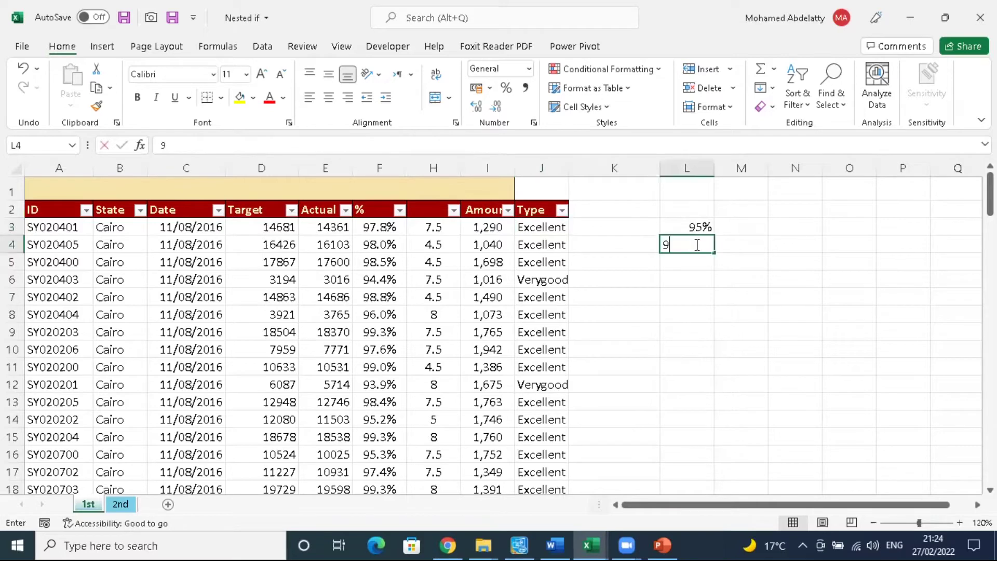
text(%)
click(697, 260)
text(85)
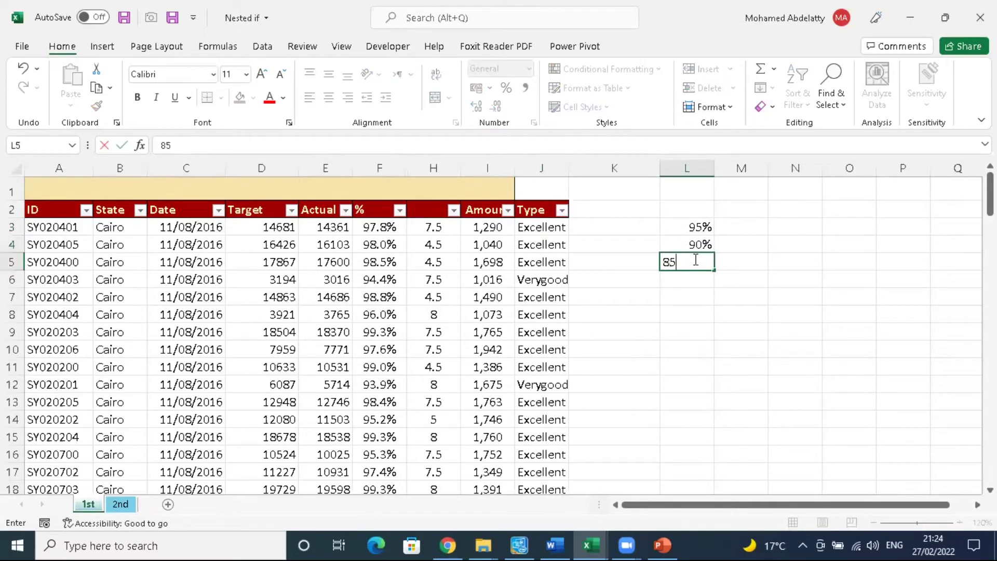
text(%)
key(Return)
Step: Paste Excellent and Verygood from column J as plain values into M3 and M4
click(733, 228)
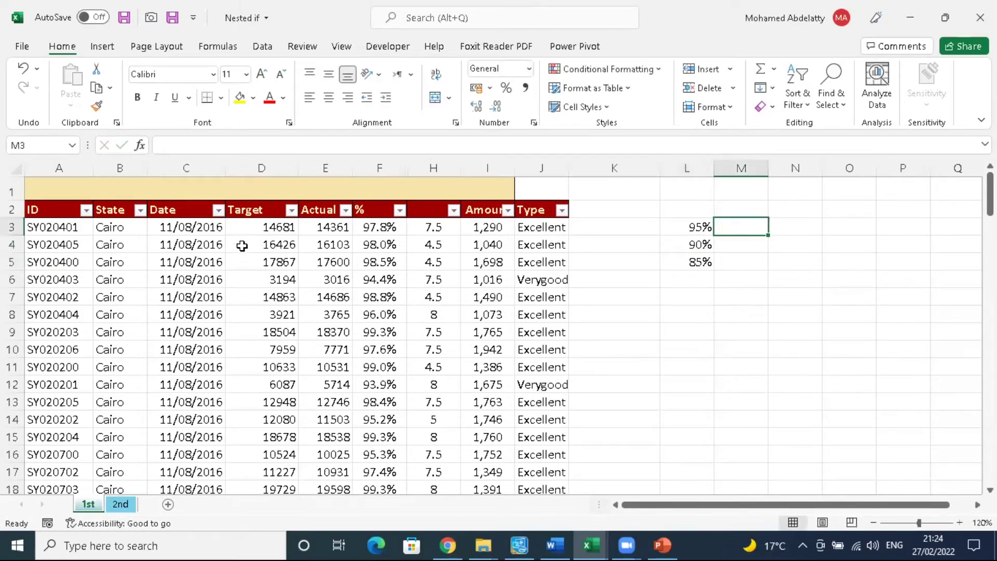
click(539, 229)
key(ctrl+c)
click(732, 230)
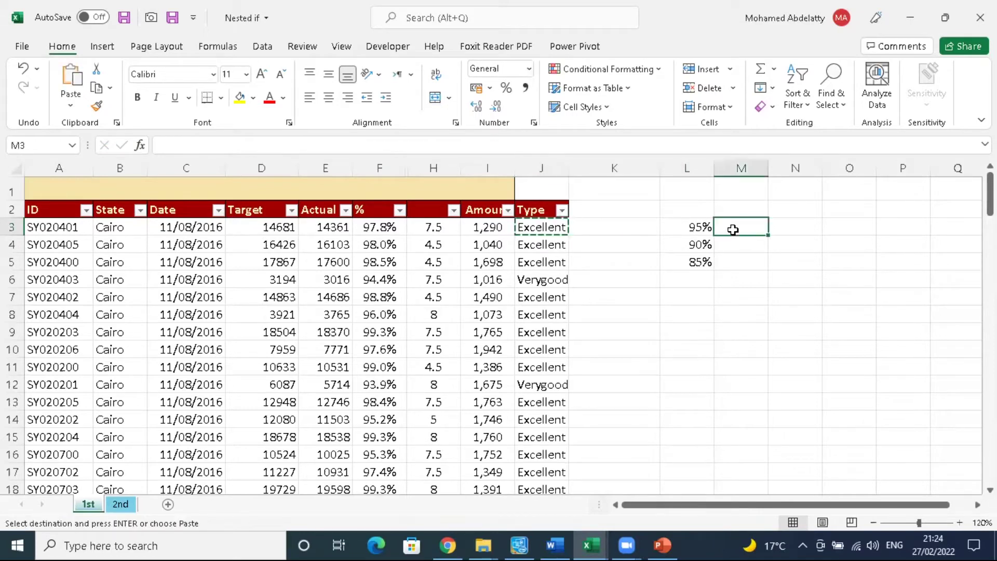
right_click(733, 230)
click(763, 220)
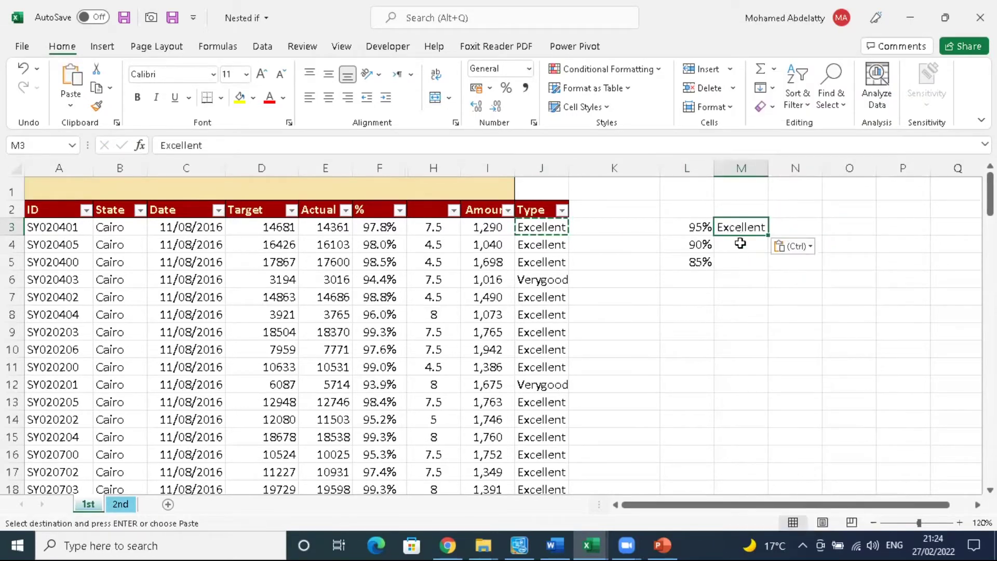
click(545, 244)
click(548, 281)
key(ctrl+c)
click(737, 244)
right_click(740, 244)
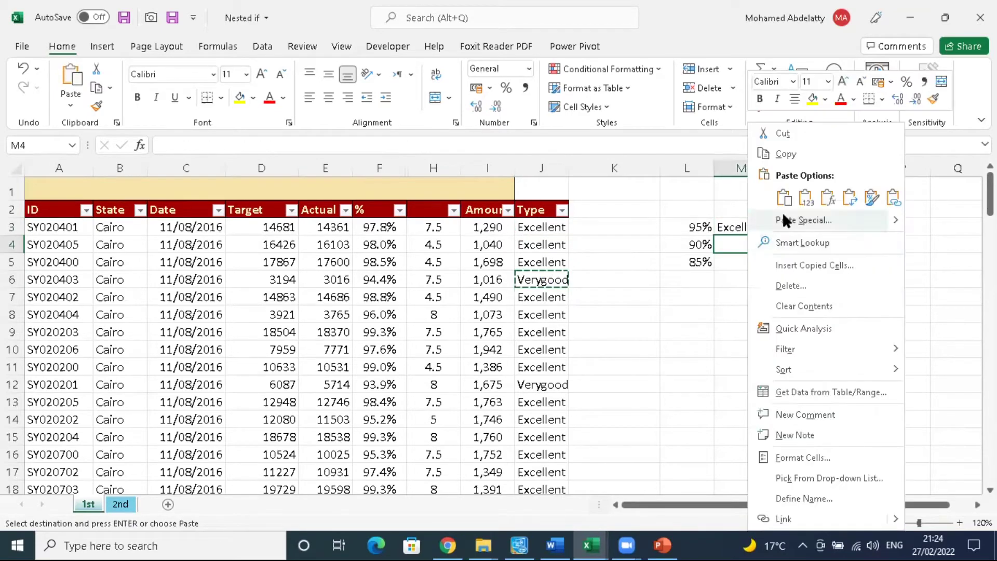
click(806, 200)
Step: Copy the averge result from J74 and paste it as a value into M5
click(737, 260)
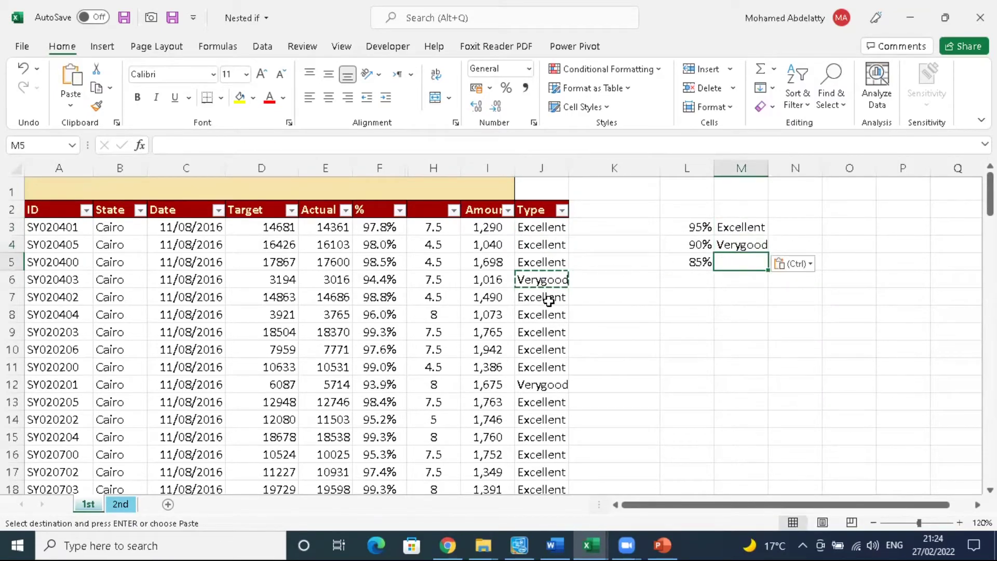
scroll(547, 317, down, 6)
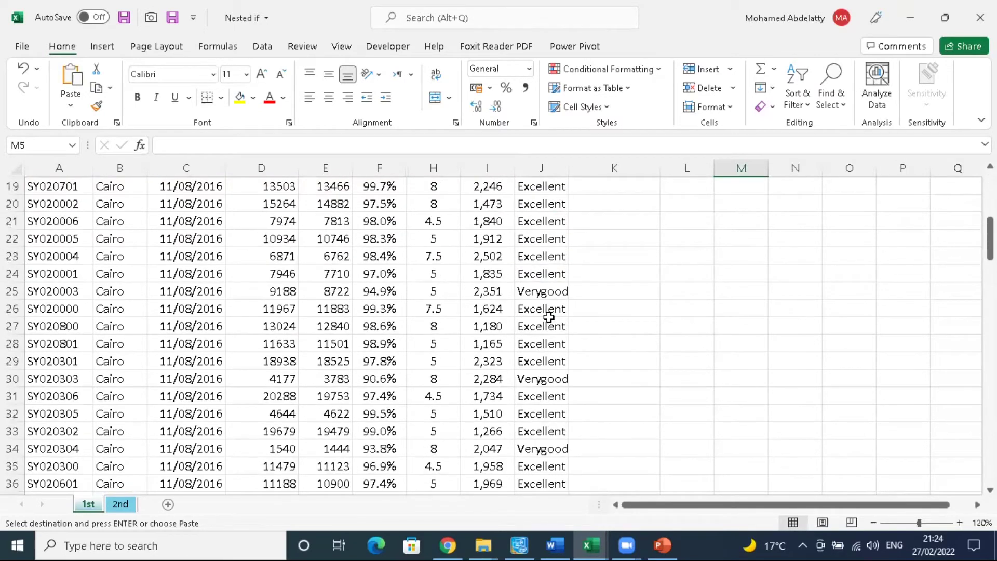
scroll(548, 316, down, 13)
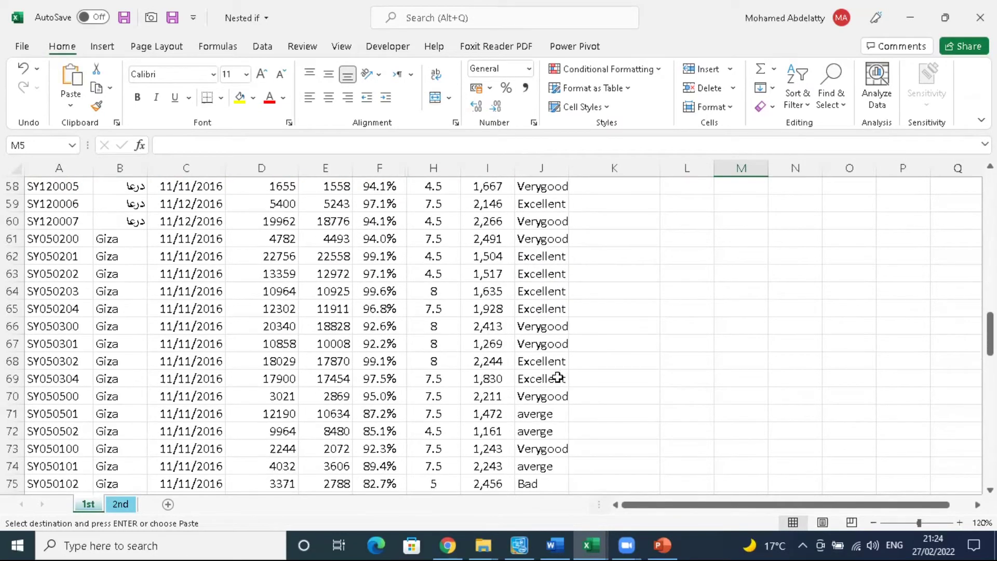
click(545, 468)
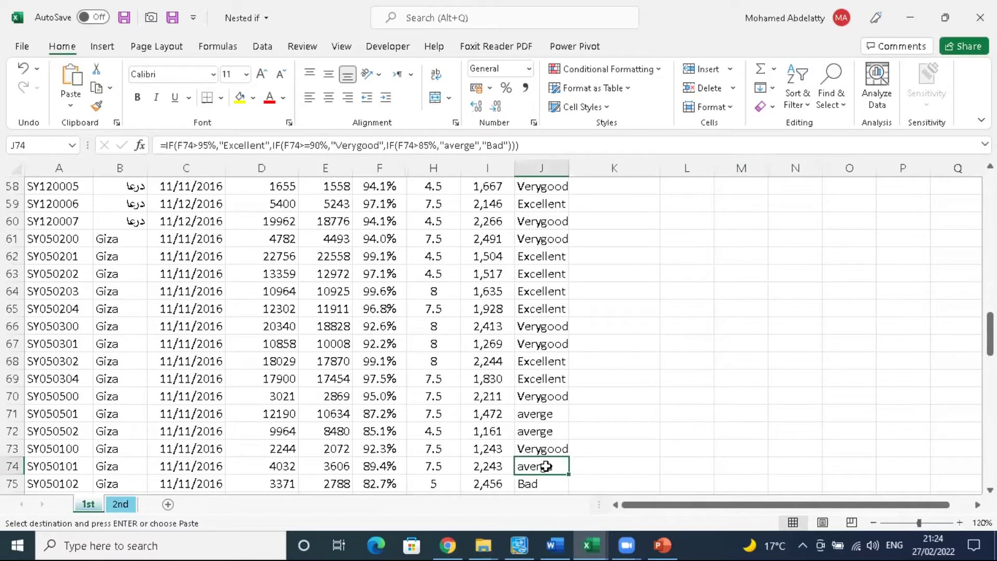
scroll(718, 313, up, 19)
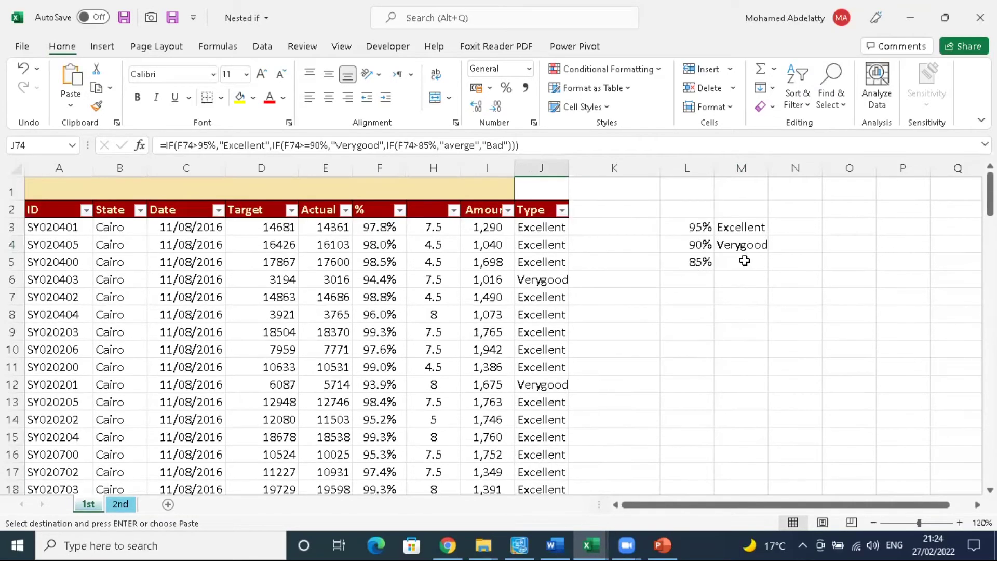
click(744, 261)
right_click(744, 261)
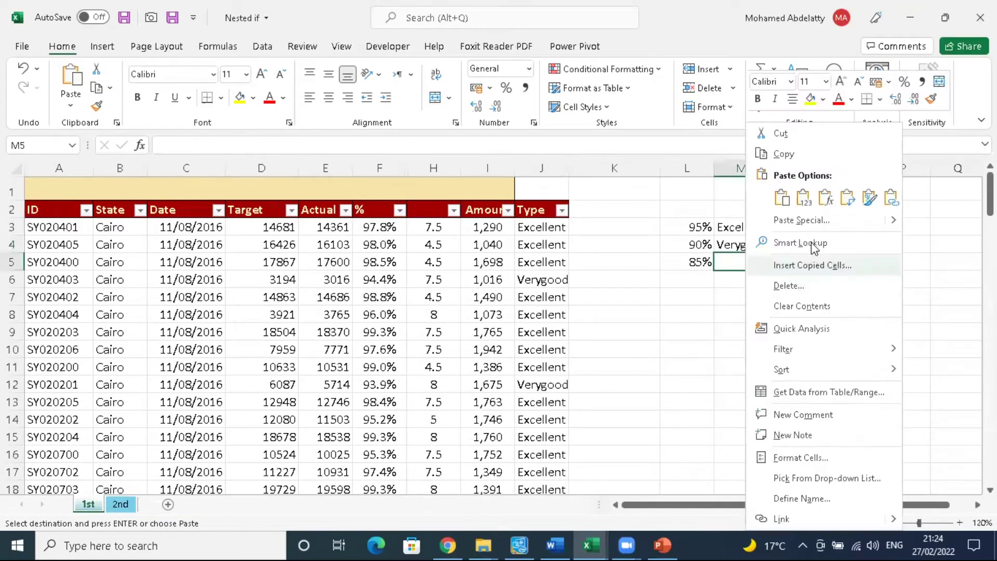
click(806, 201)
Step: Type Bad in M6 to finish the table, then review J3's nested IF formula
scroll(737, 270, down, 1)
scroll(730, 285, up, 1)
click(731, 283)
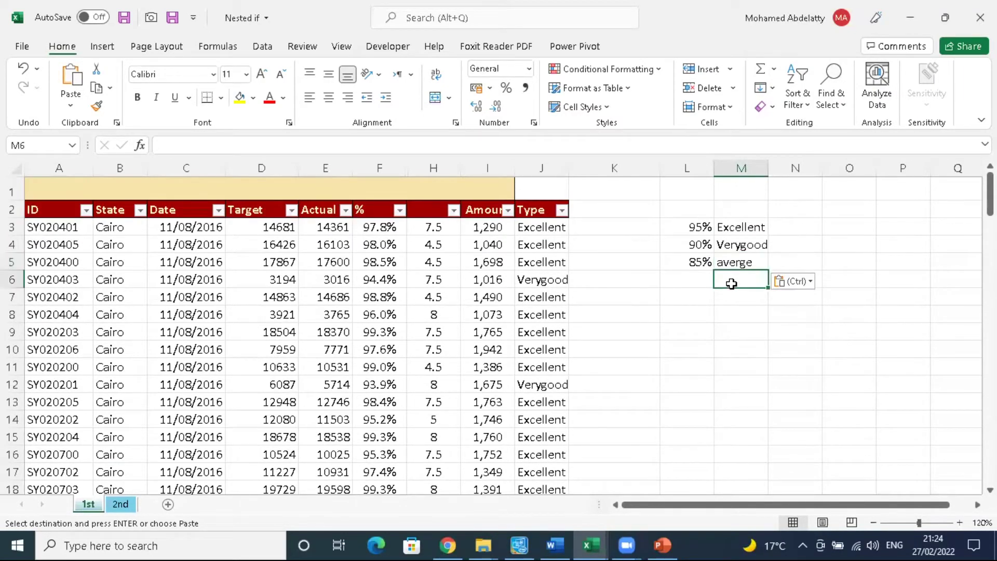
text(BAF)
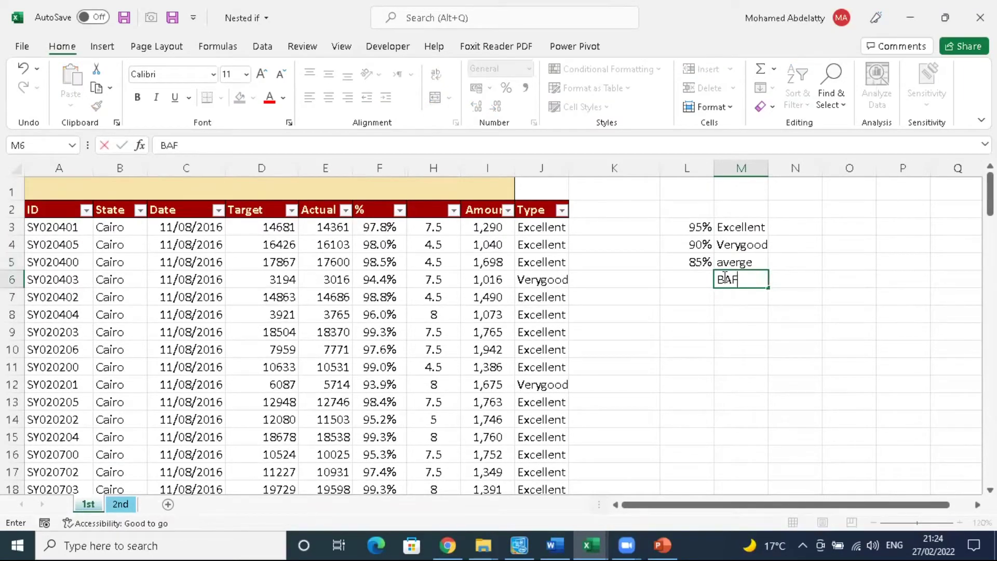
key(BackSpace)
key(BackSpace)
text(a)
key(Return)
click(688, 277)
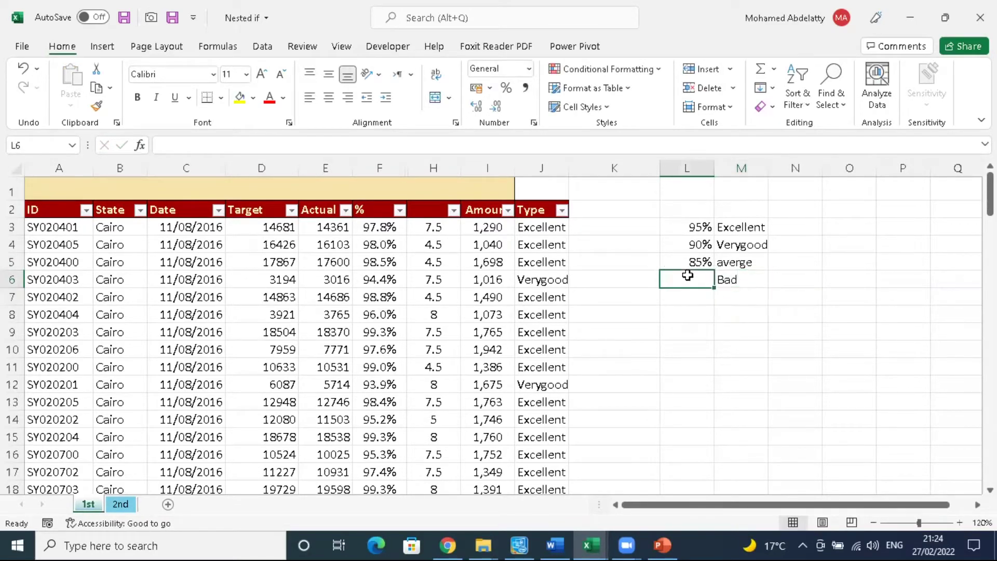
click(485, 227)
click(529, 226)
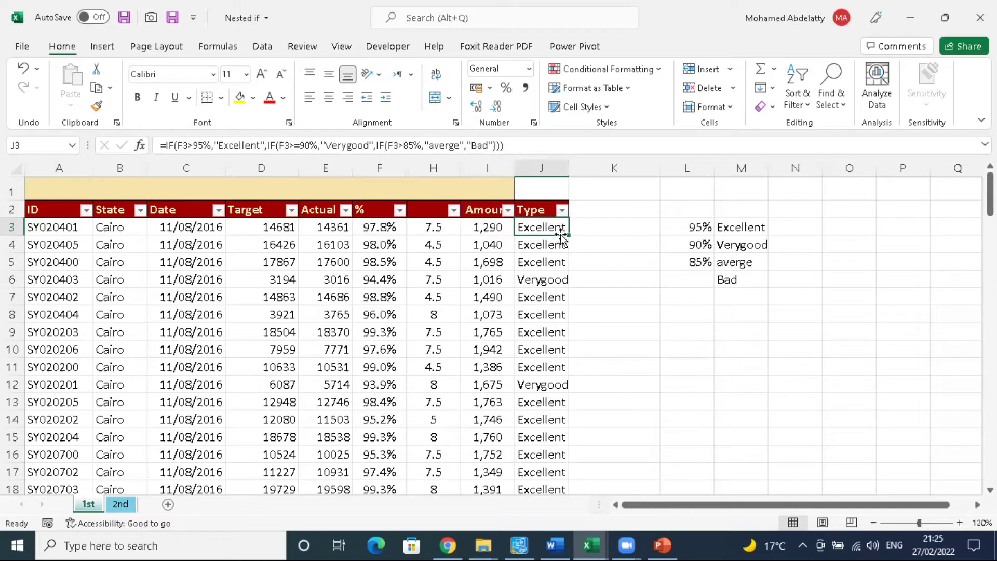
Step: Clear the old Type results from J3 down, then review the F3 percentage and the grading table's 95%/90% thresholds and Excellent label
key(ctrl+shift+Down)
key(ctrl+z)
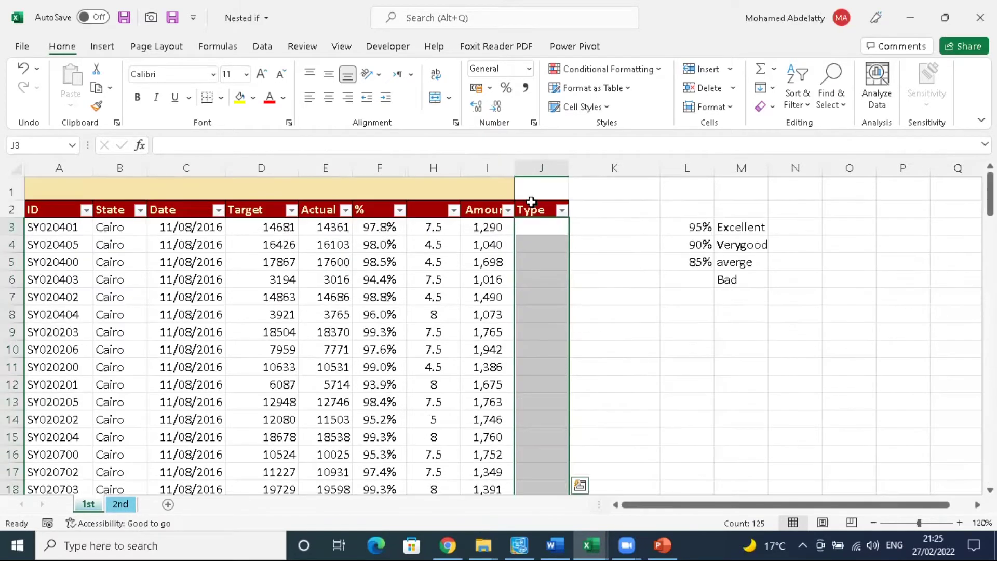
click(759, 227)
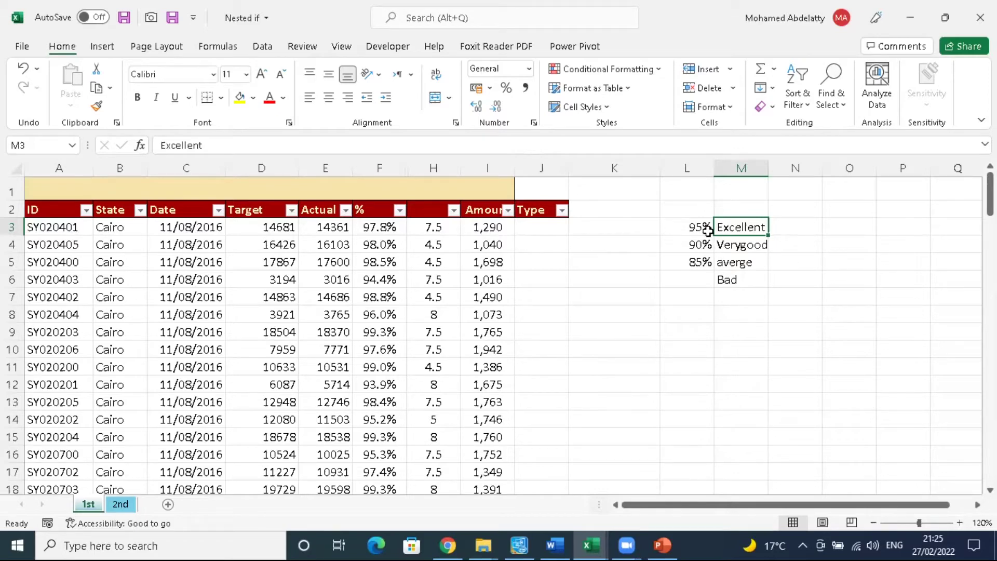
click(381, 227)
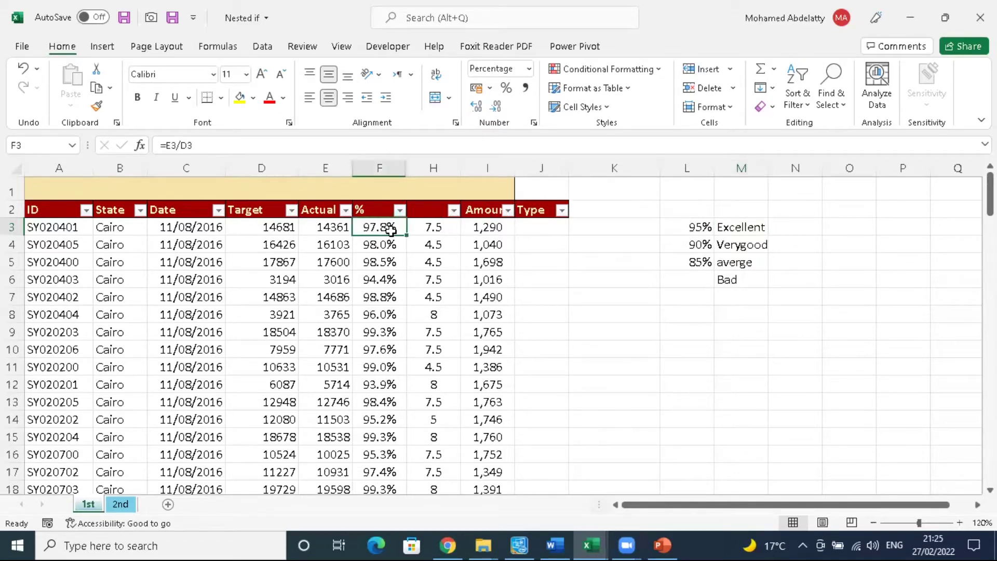
click(737, 233)
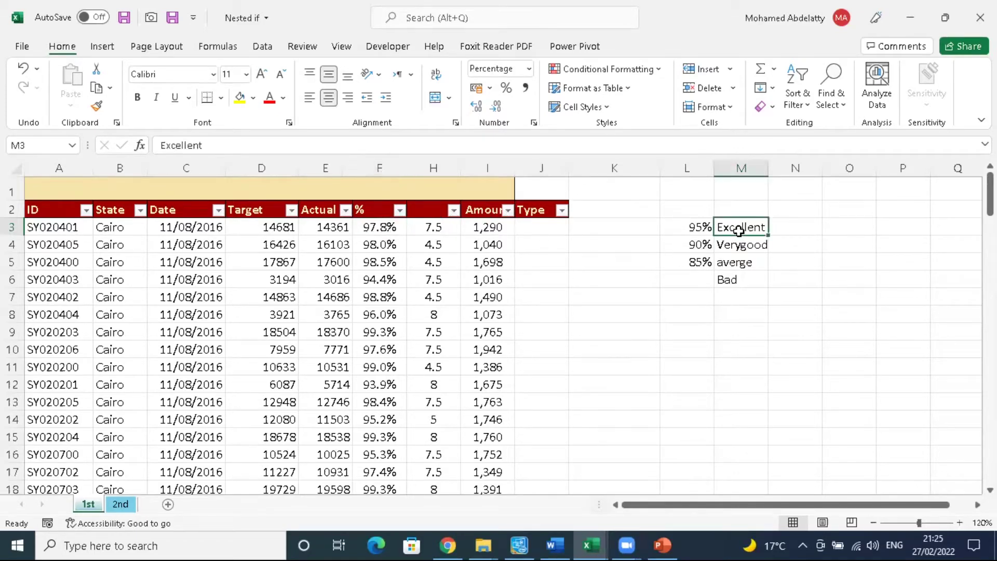
click(697, 230)
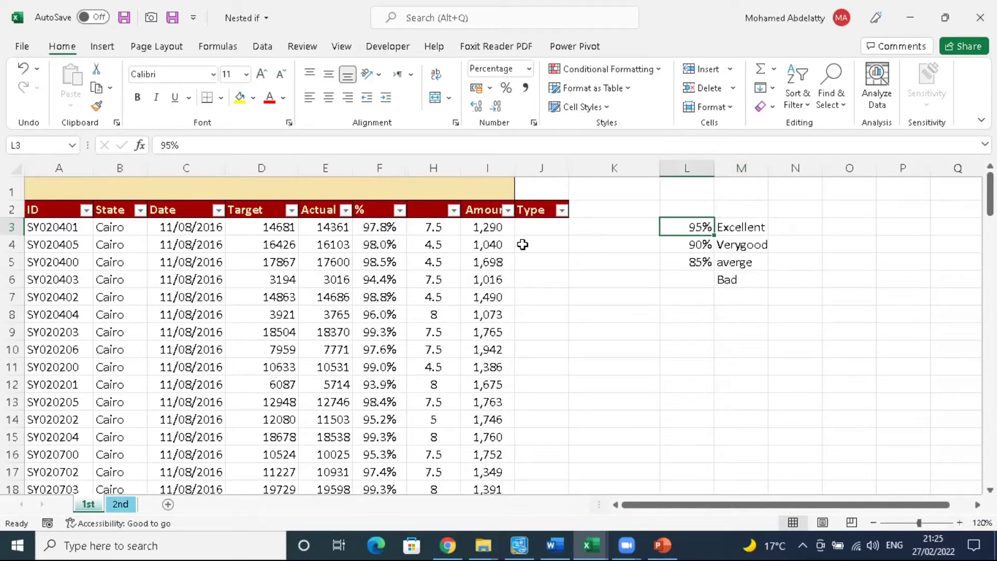
click(544, 230)
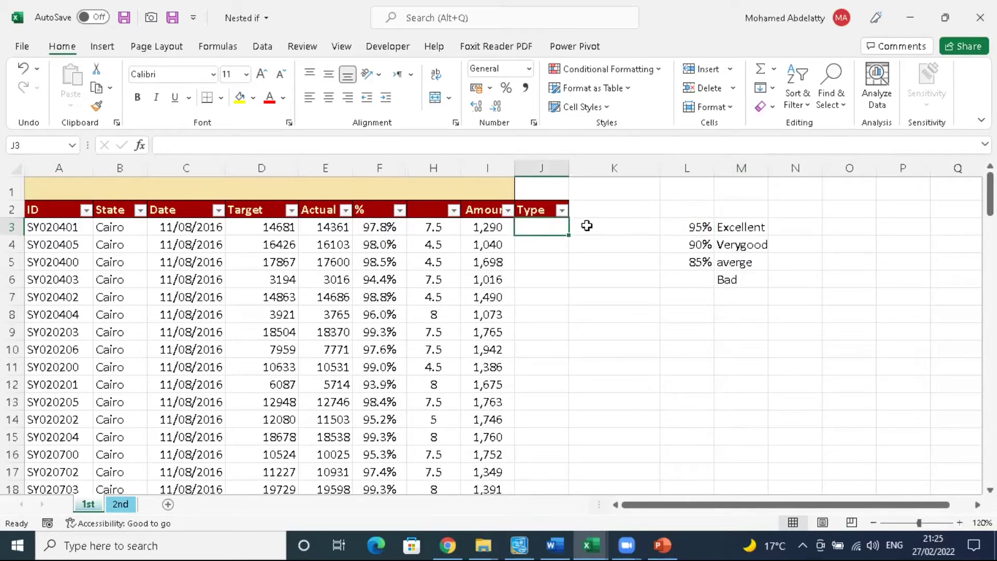
click(679, 247)
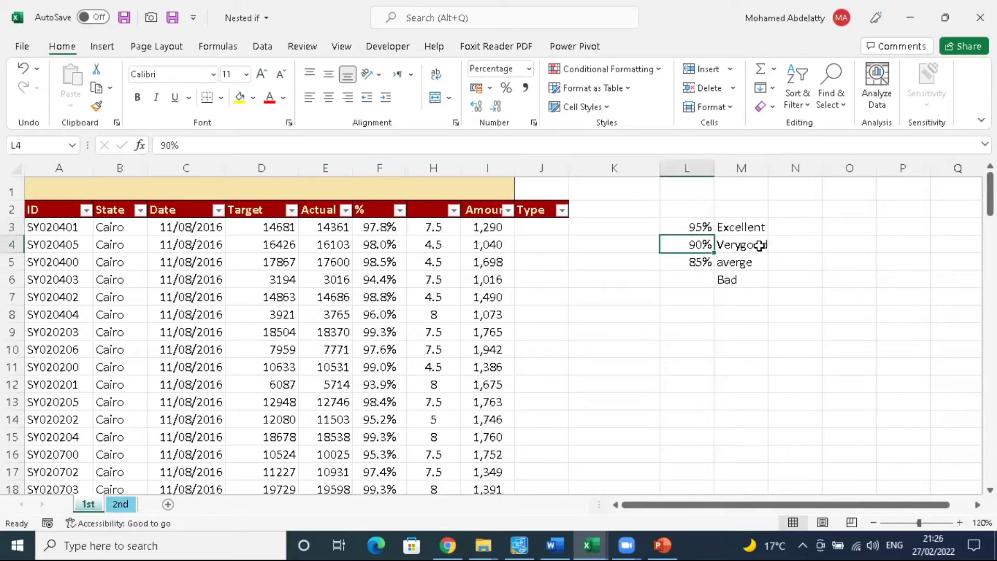
click(696, 267)
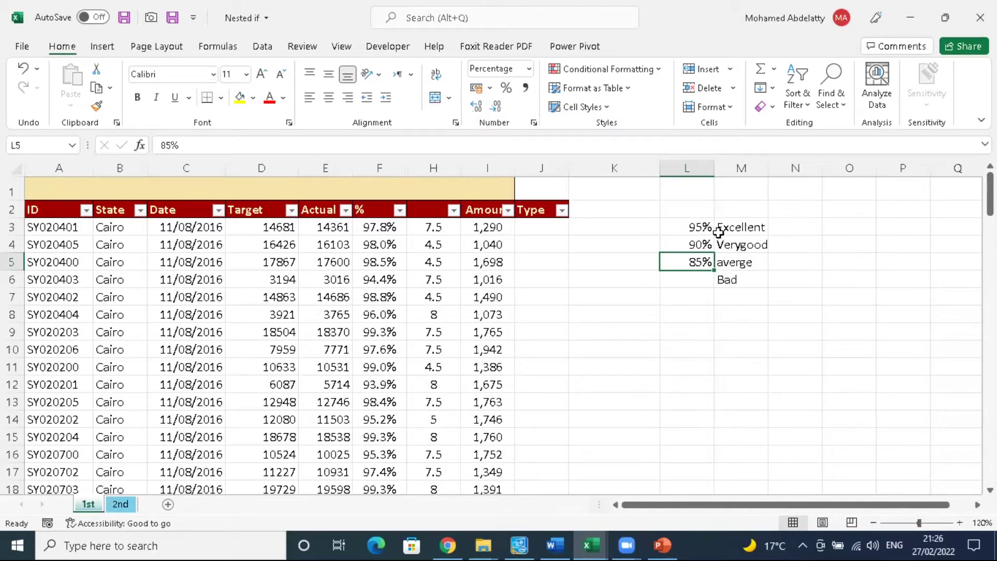
drag(701, 227, 749, 273)
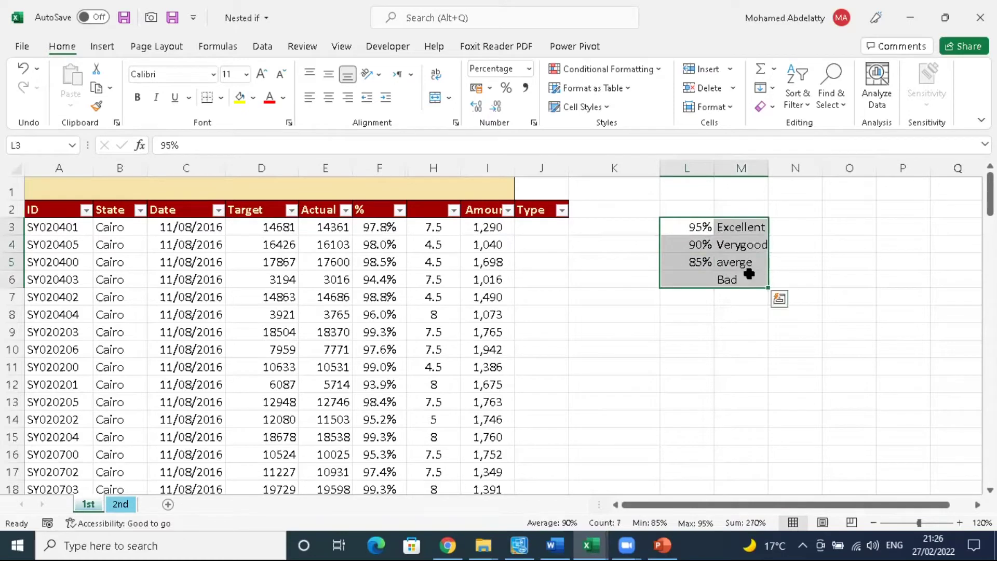
click(698, 228)
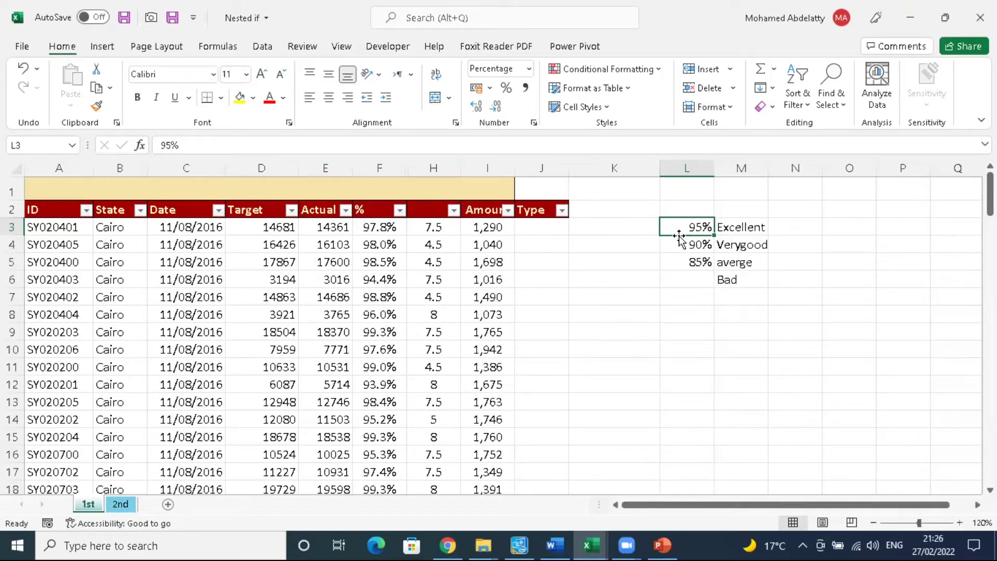
click(552, 229)
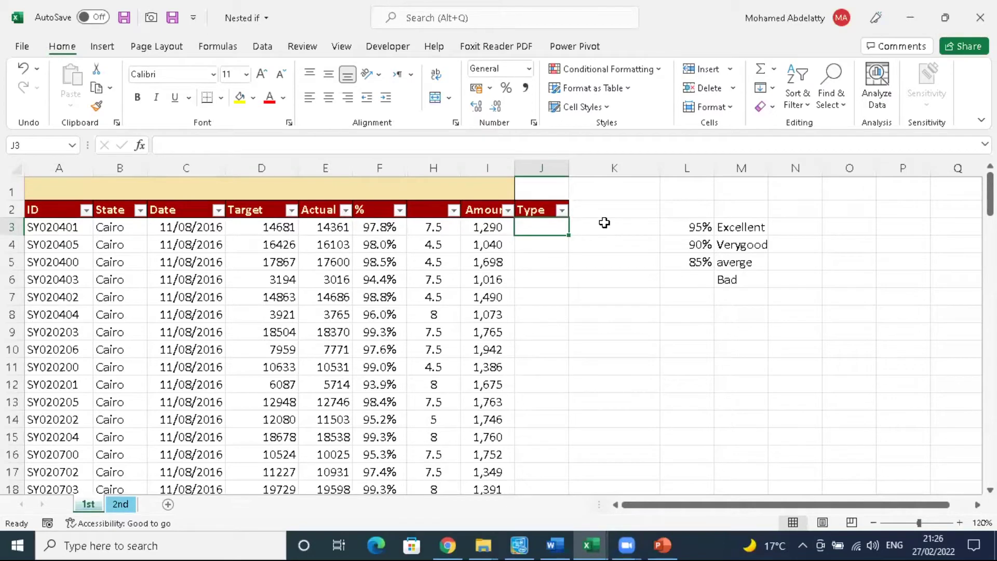
click(320, 143)
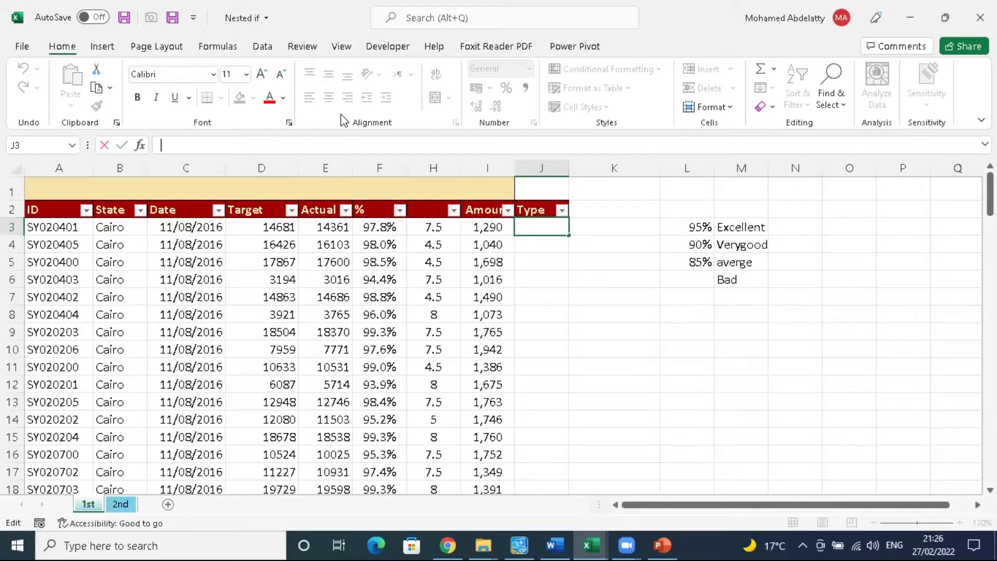
text(=)
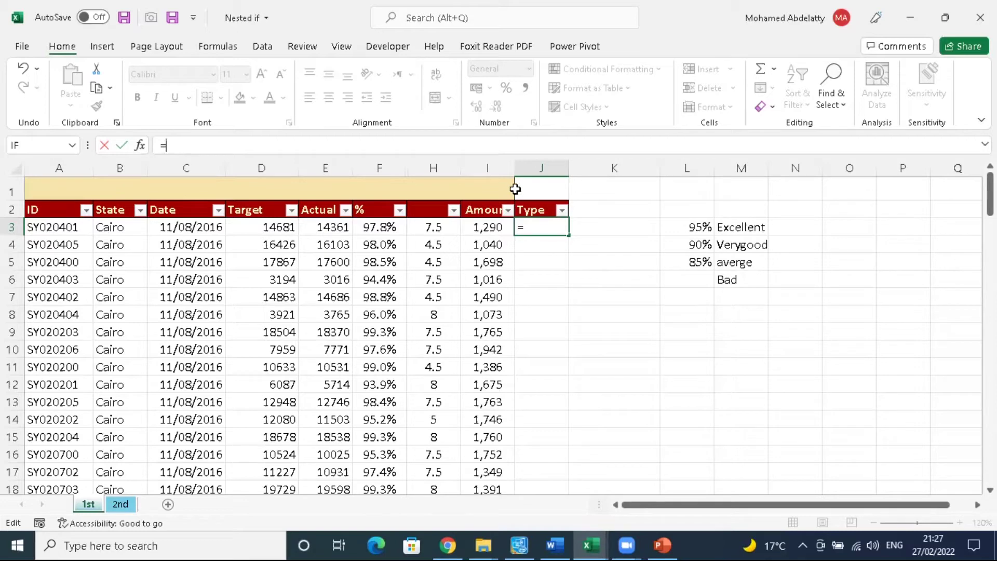
key(Escape)
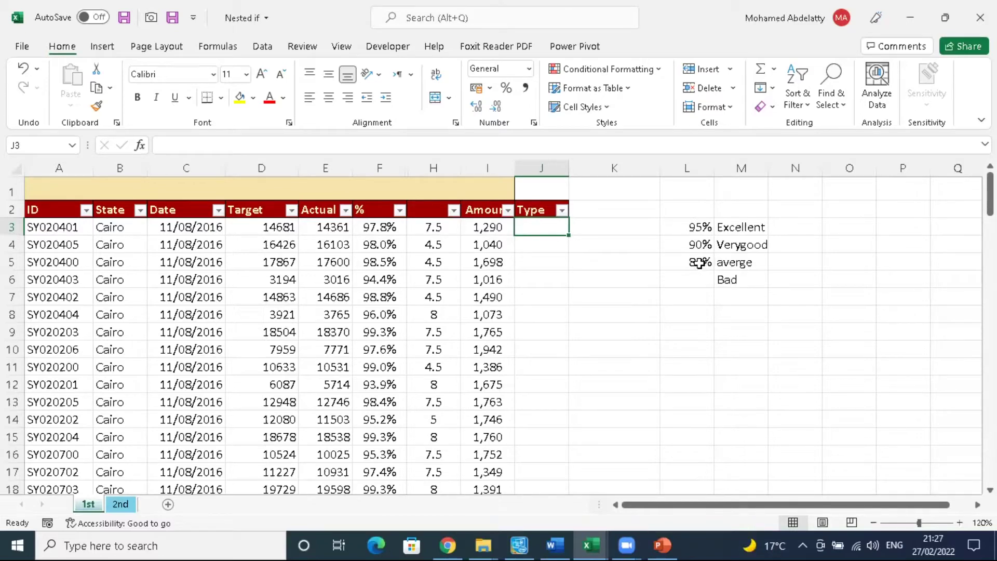
click(321, 143)
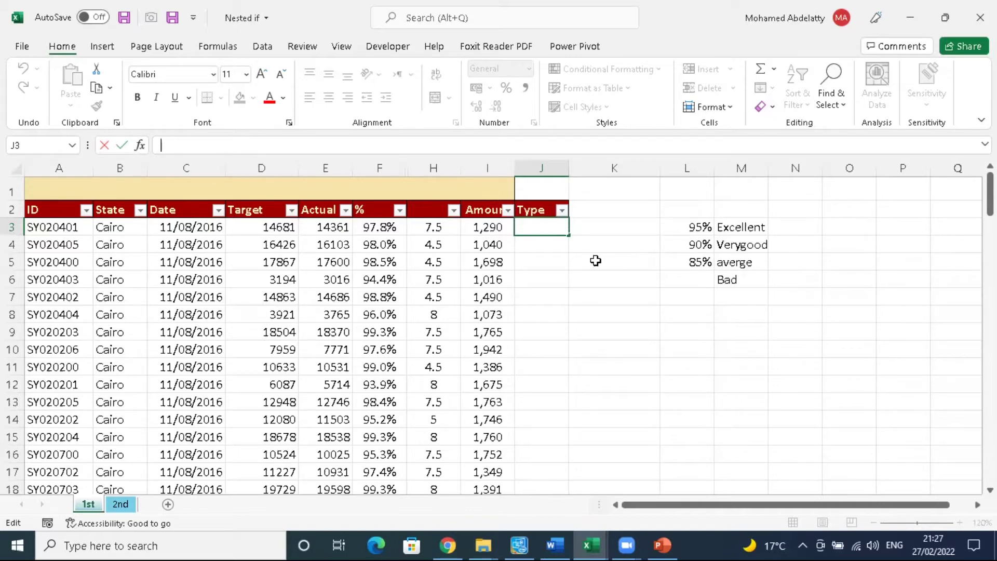
Step: Start J3's formula as =IF(F3<85%,"Bad",IF( with a second IF opened
text(=if)
key(Tab)
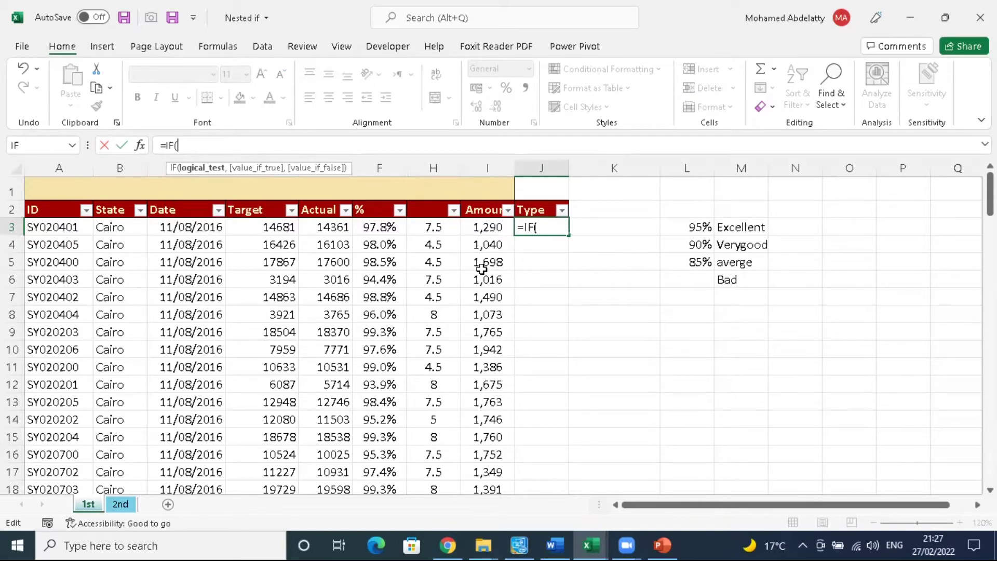
click(378, 228)
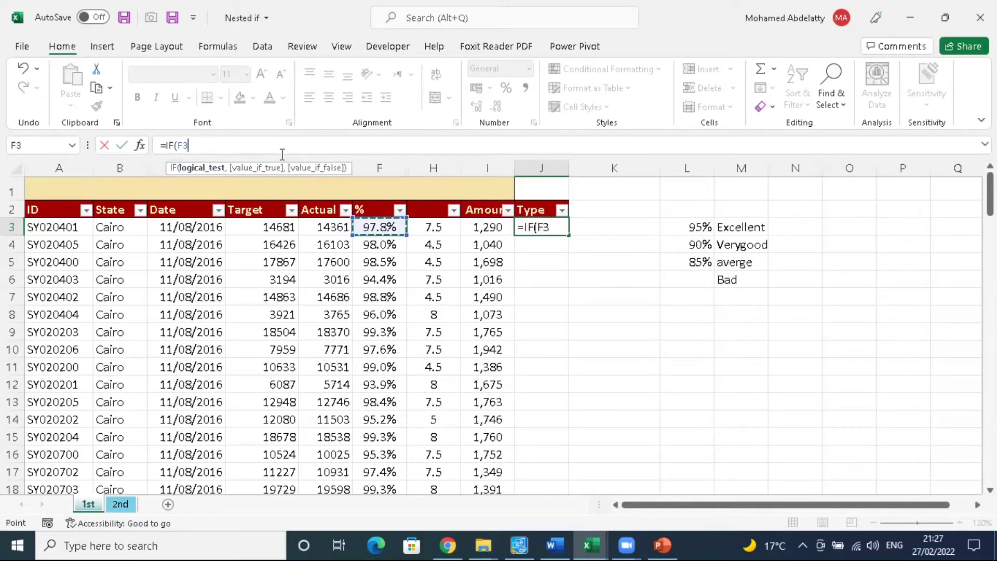
text(<85)
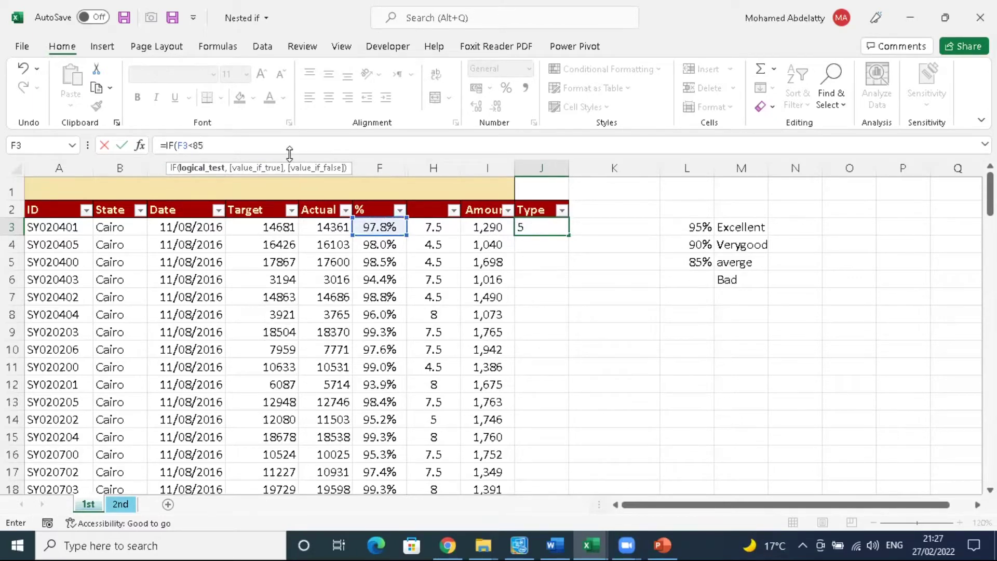
text(%,)
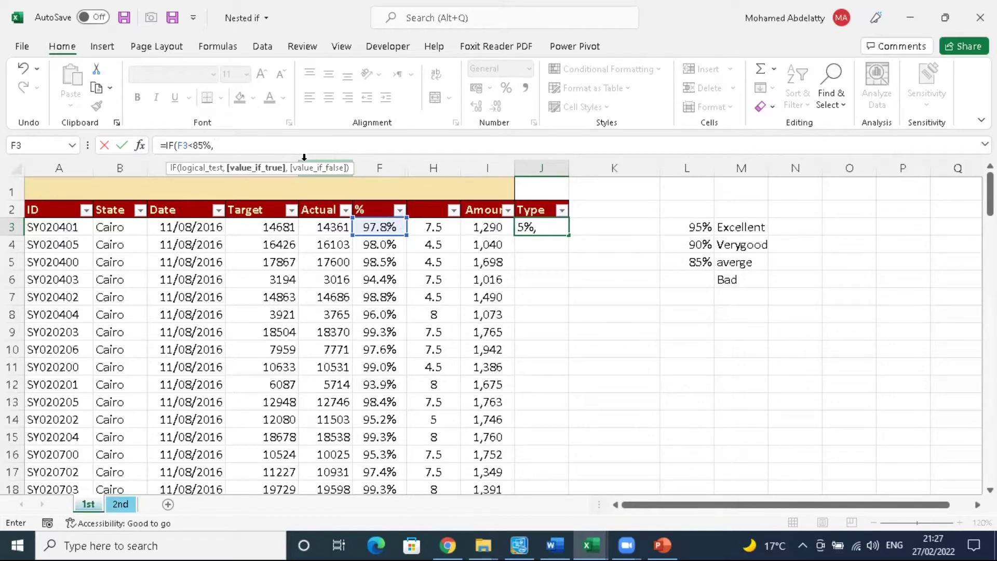
text(")
text(Bad")
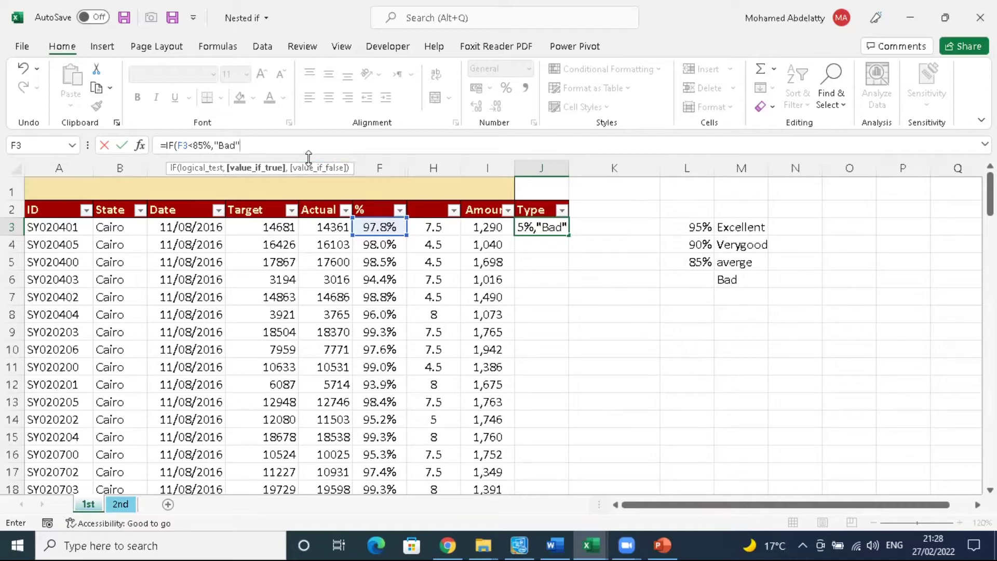
text(,)
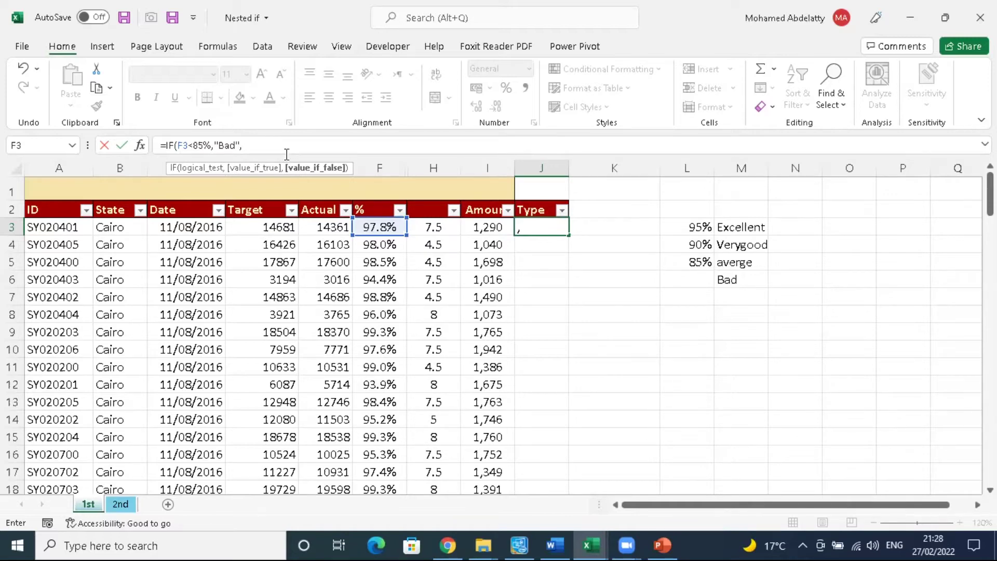
text(IF()
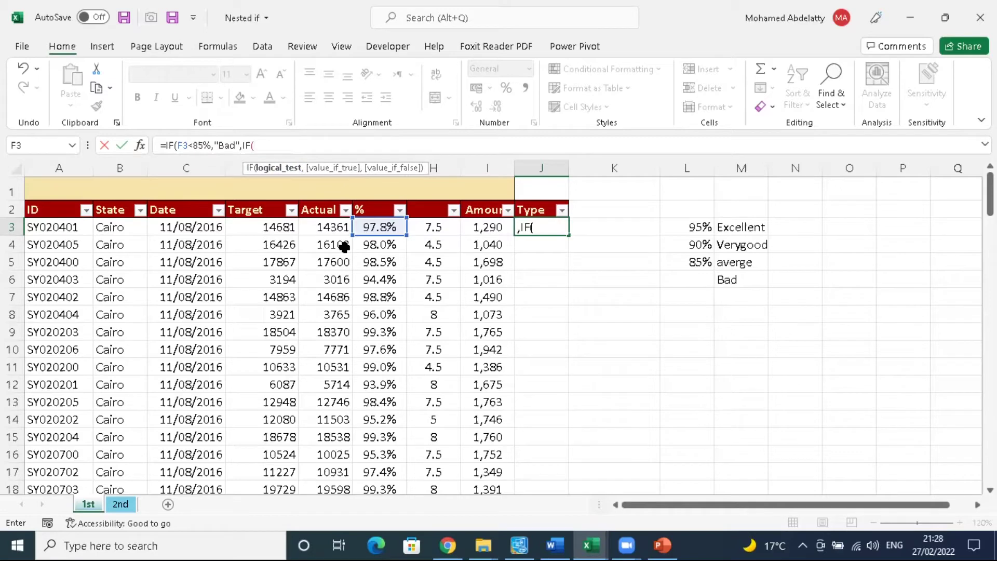
Step: Add the condition F3>=85% returning "average" to J3's nested IF
click(385, 227)
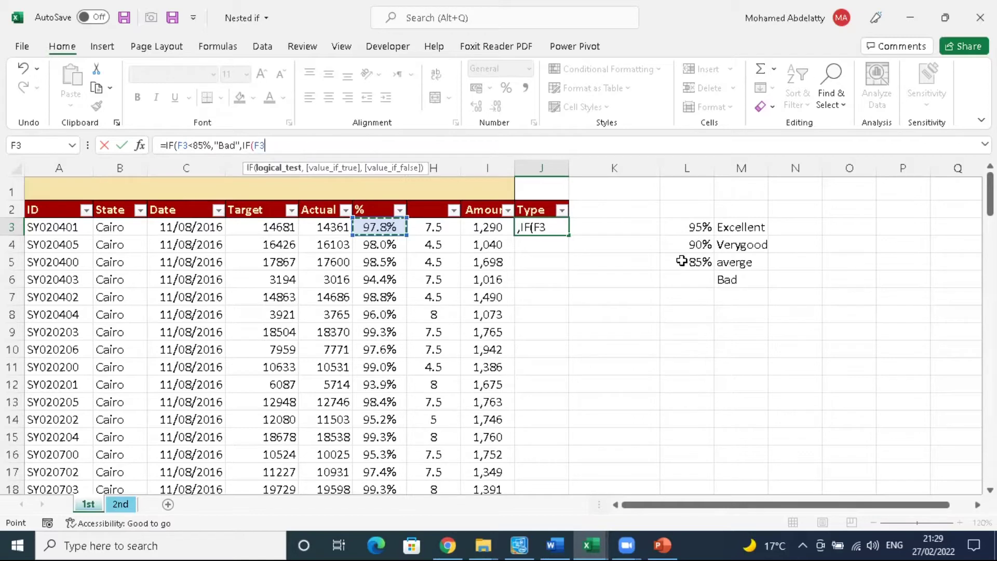
text(=")
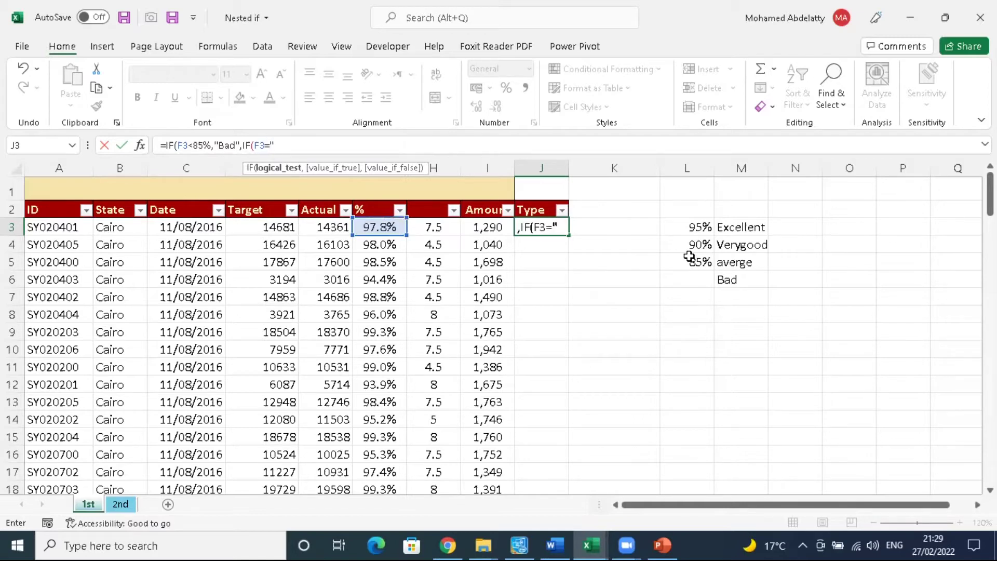
key(BackSpace)
text(85%)
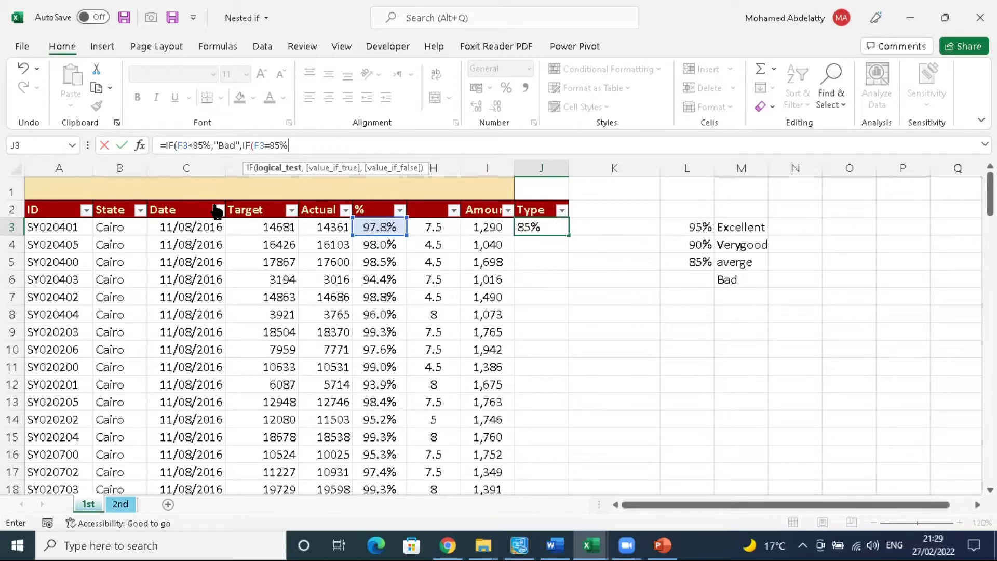
click(265, 144)
text(>)
click(312, 141)
text(,")
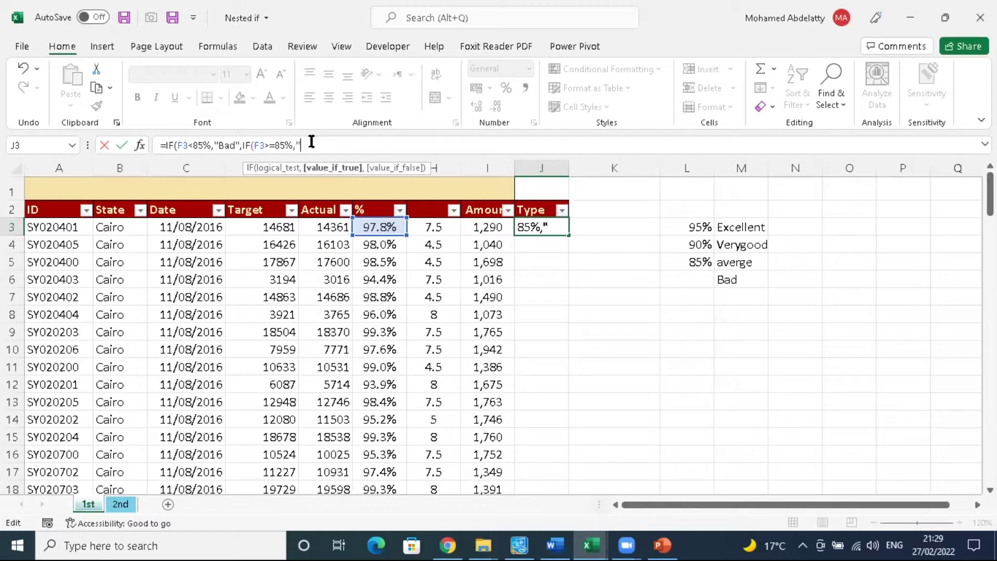
text(average",)
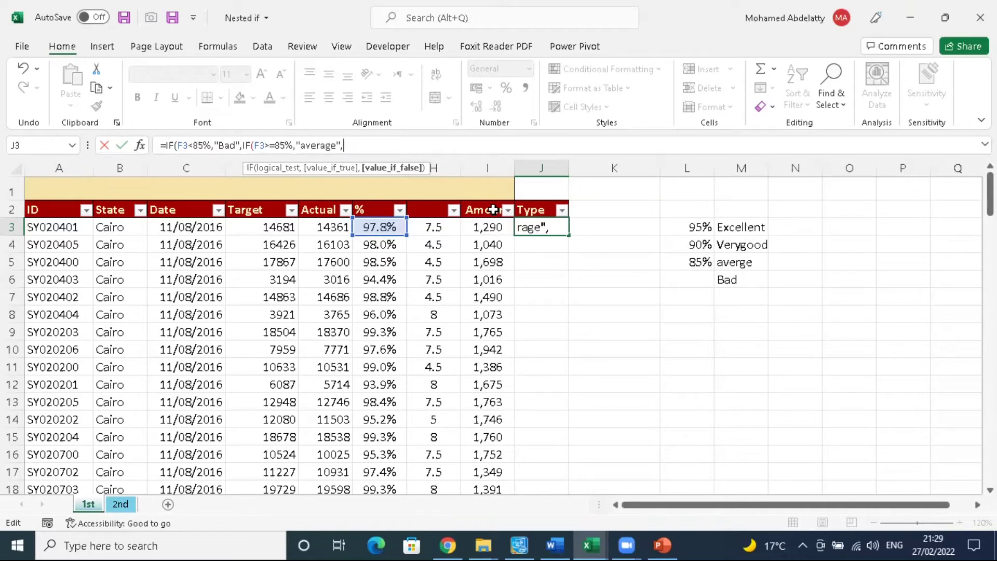
Step: Open a third IF in J3's formula testing F3>90%
text(if)
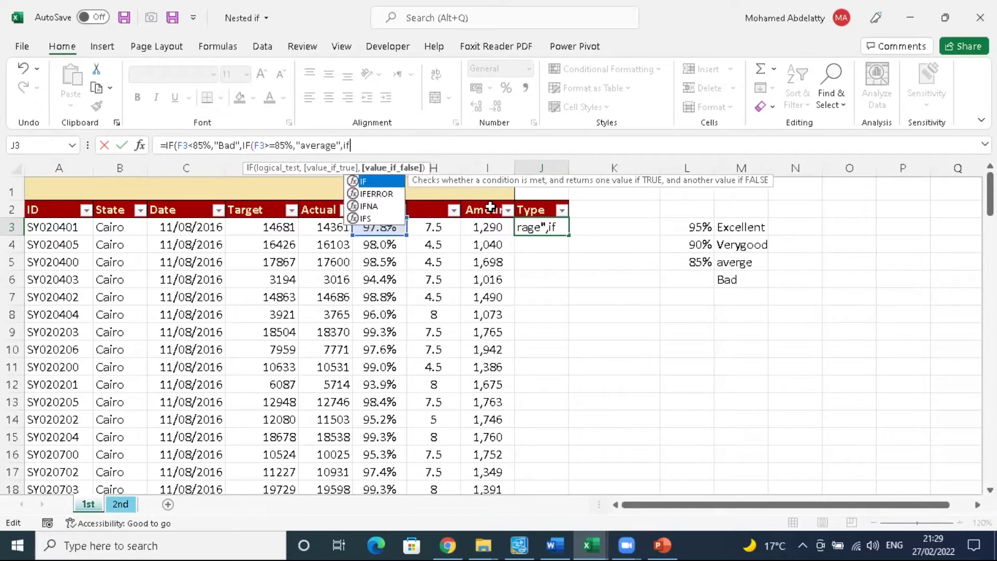
key(Tab)
click(376, 227)
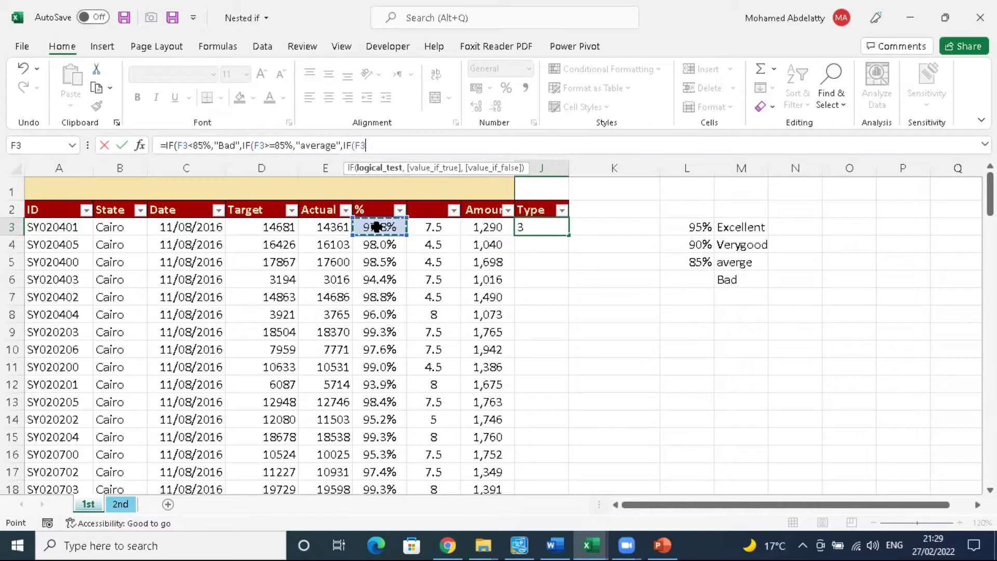
text(>90)
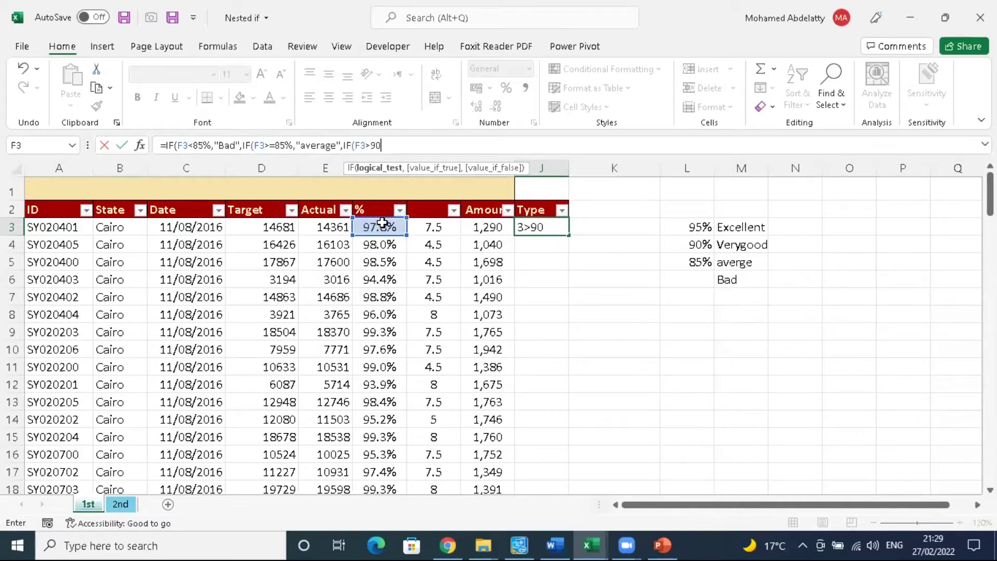
text(%,)
click(395, 151)
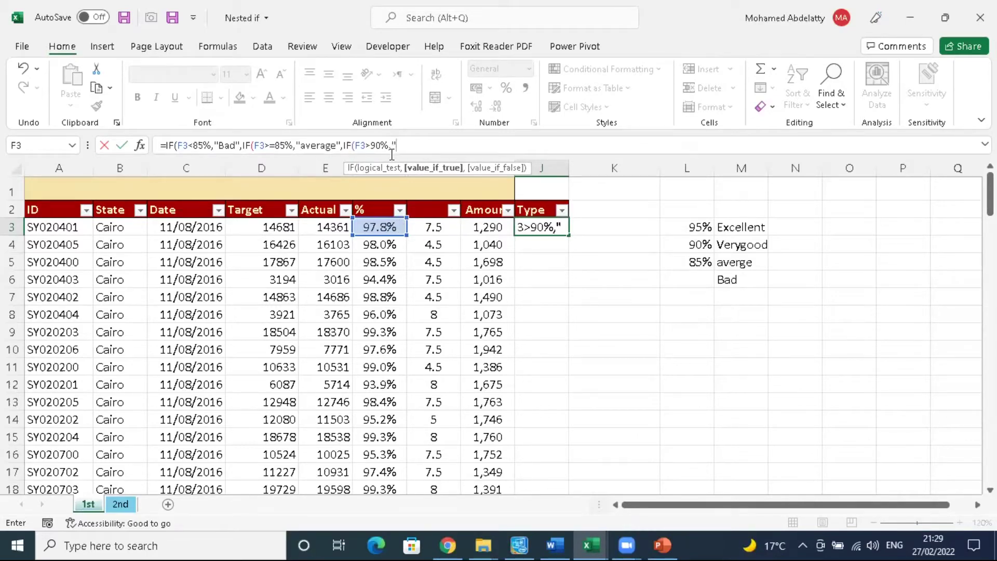
Step: Make it return "very good" when true and "Excellent" otherwise, then close the parentheses
text(very goog)
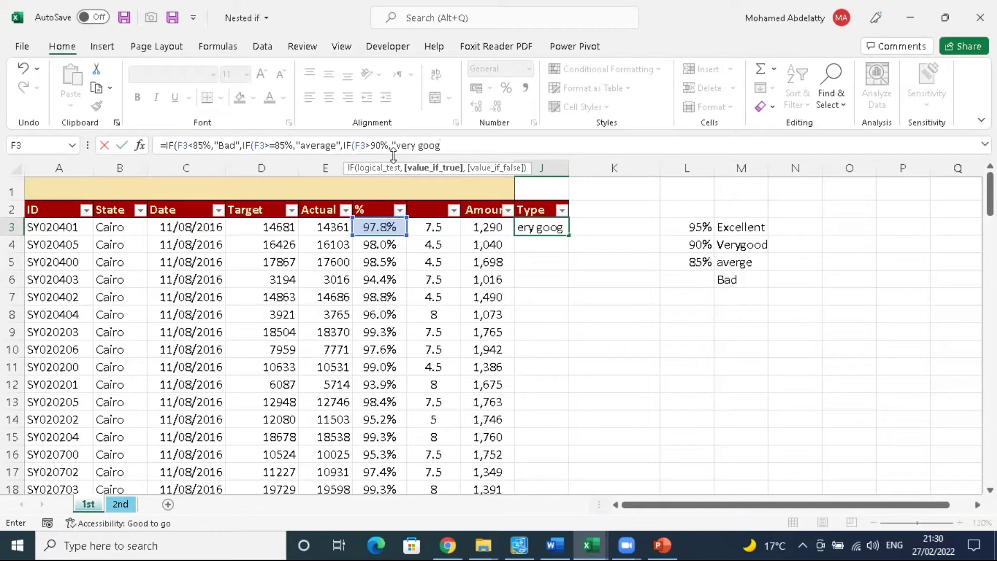
key(BackSpace)
text(d")
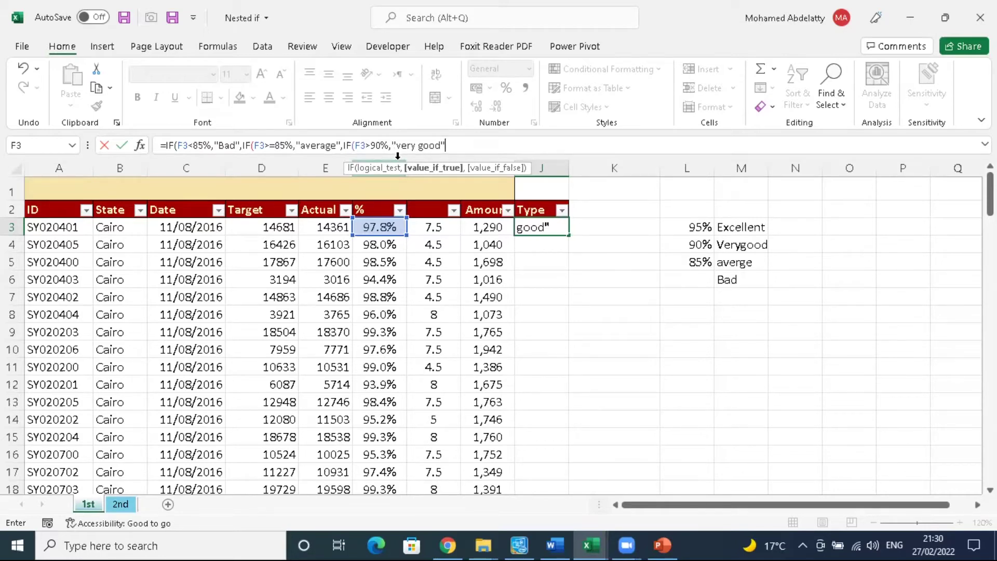
text(,)
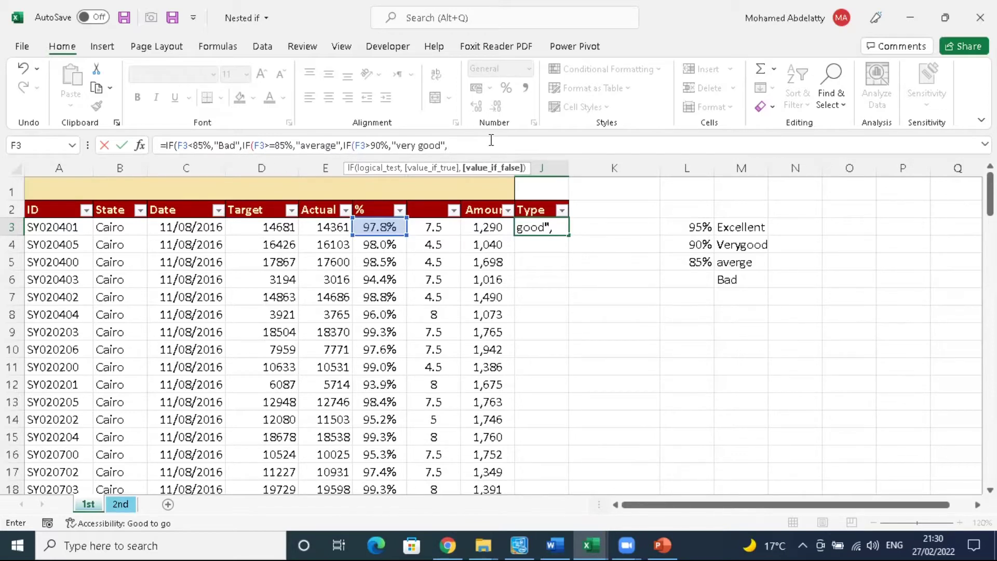
text(")
text(E)
text(xce)
text(l)
key(BackSpace)
text(llent")
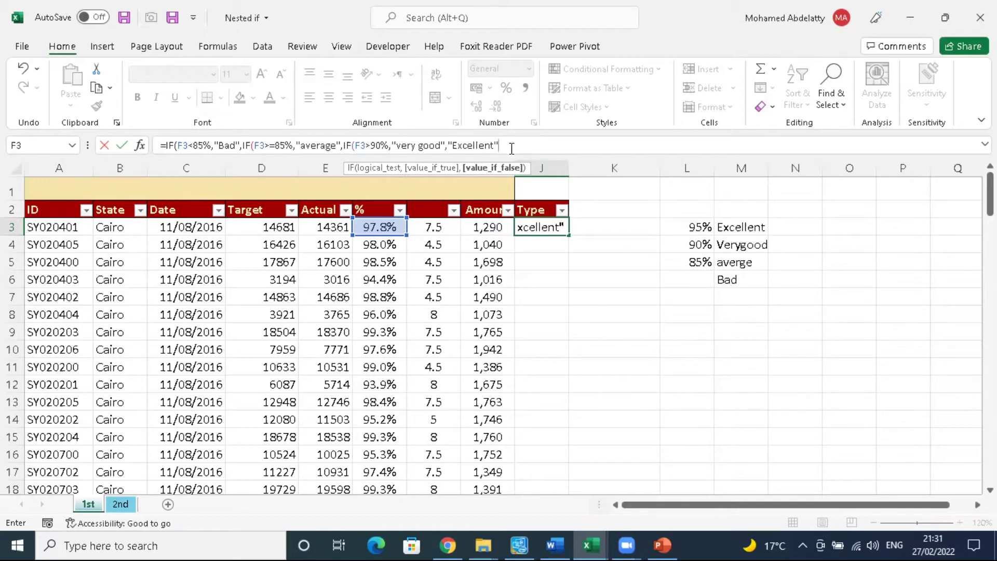
text())
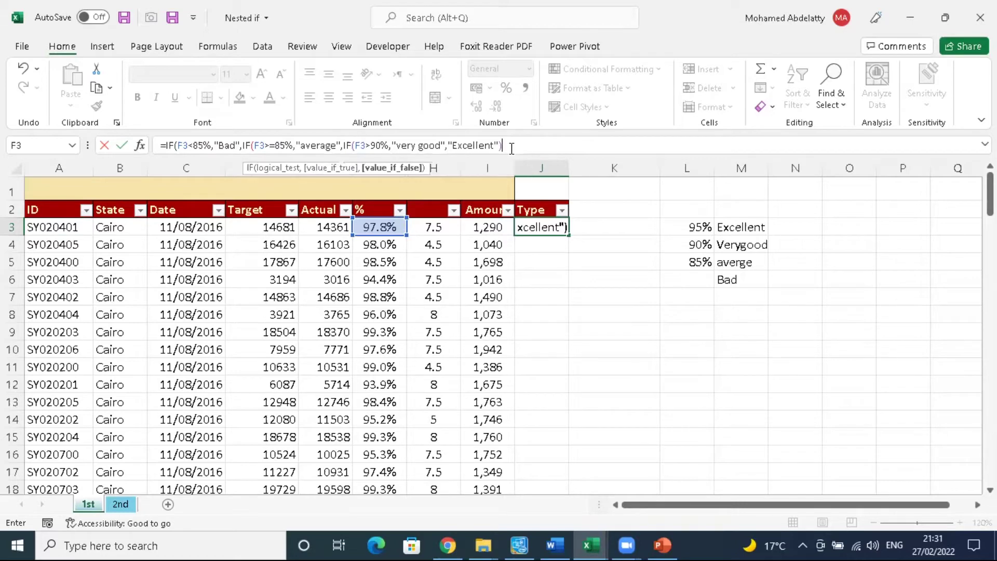
text()))
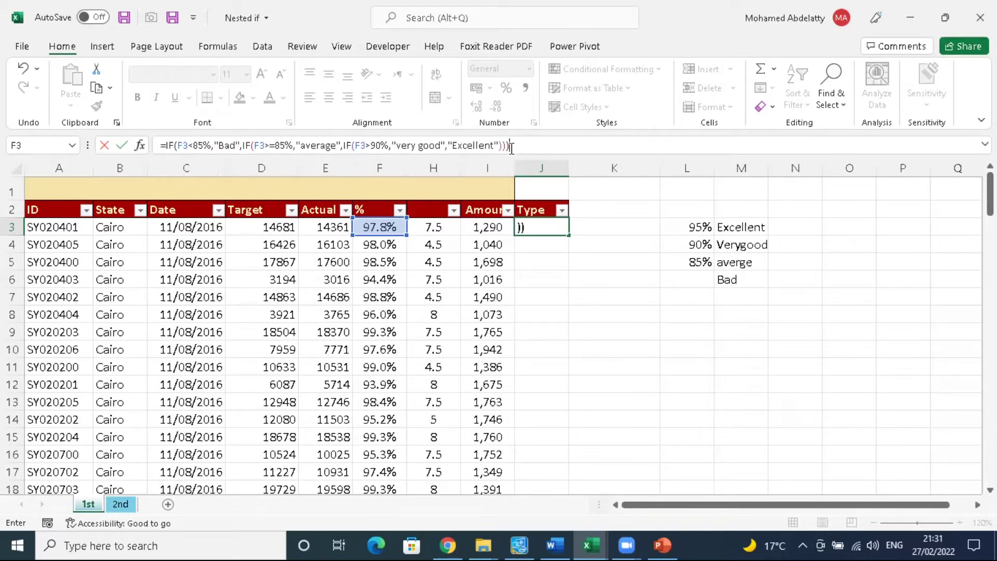
Step: Enter J3's nested IF and fill it down the Type column, which shows average in every row
key(Return)
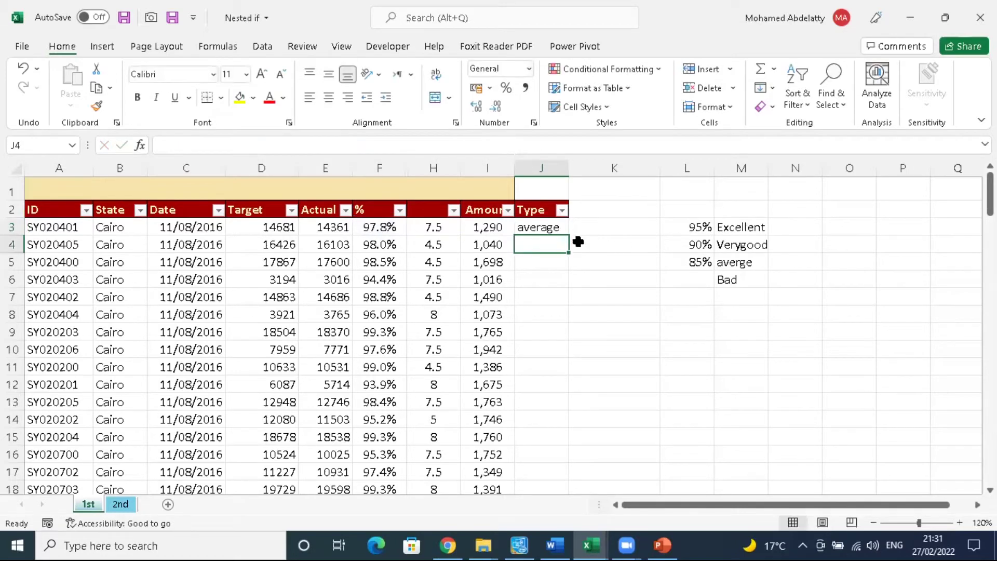
click(538, 227)
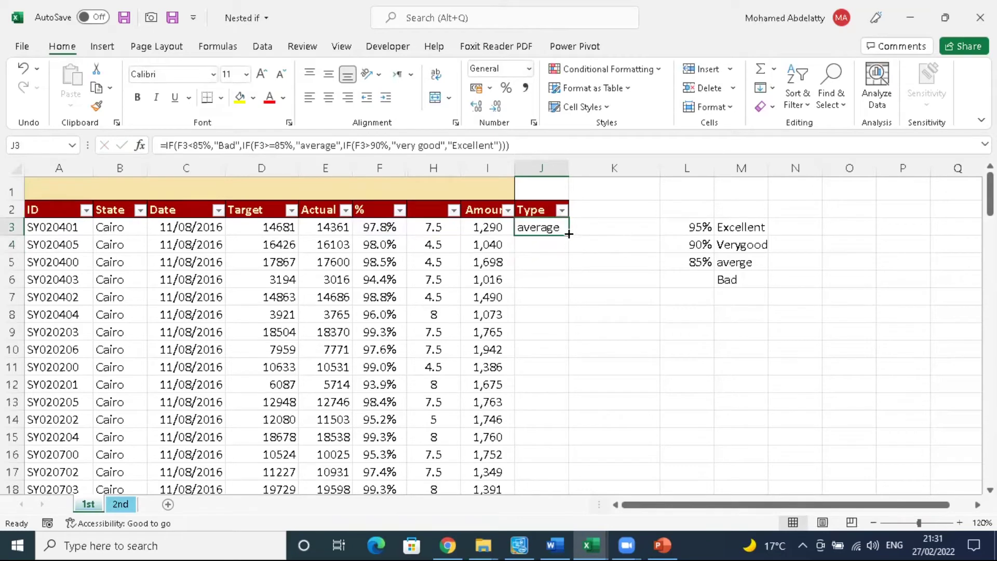
double_click(568, 234)
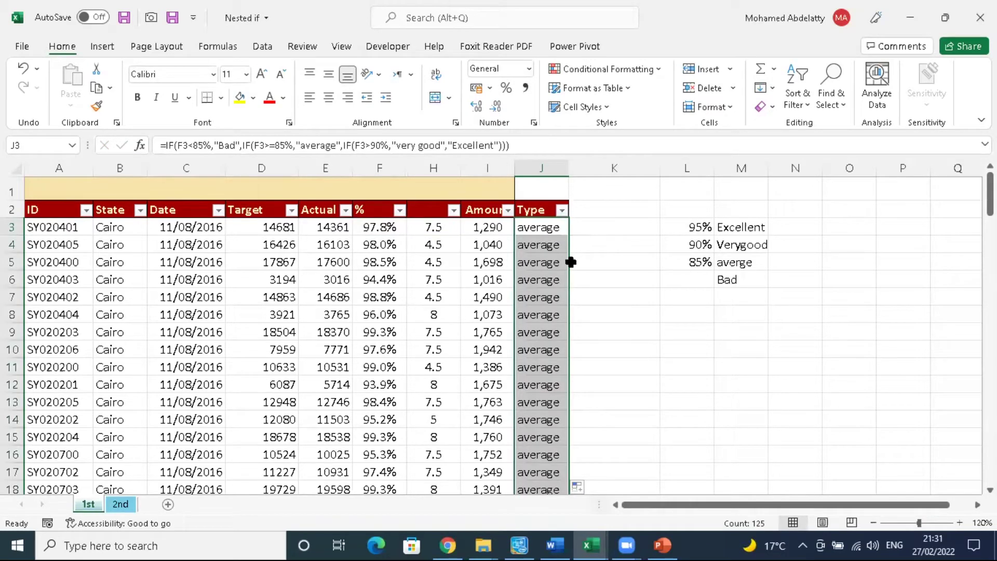
click(399, 210)
key(Escape)
click(543, 229)
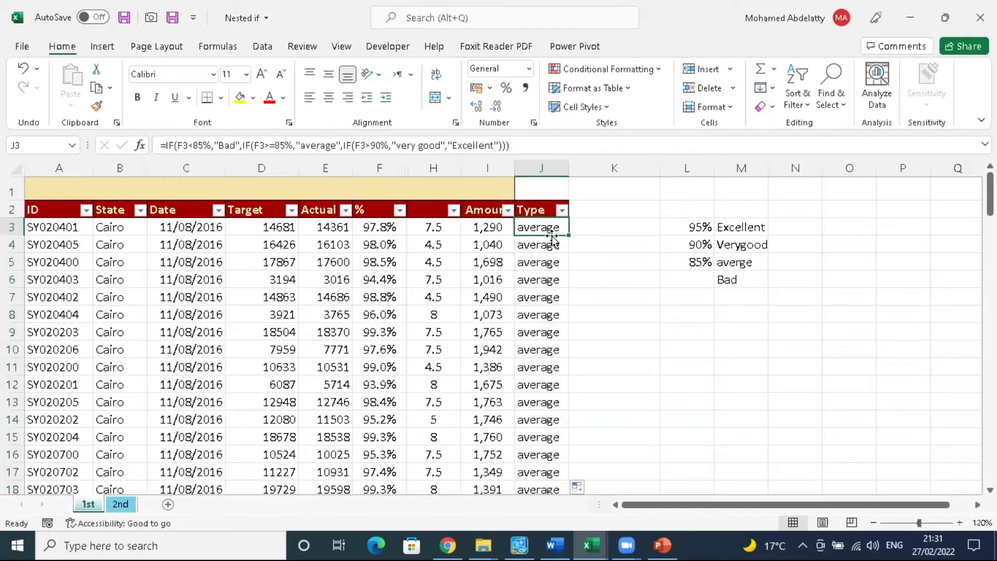
click(561, 210)
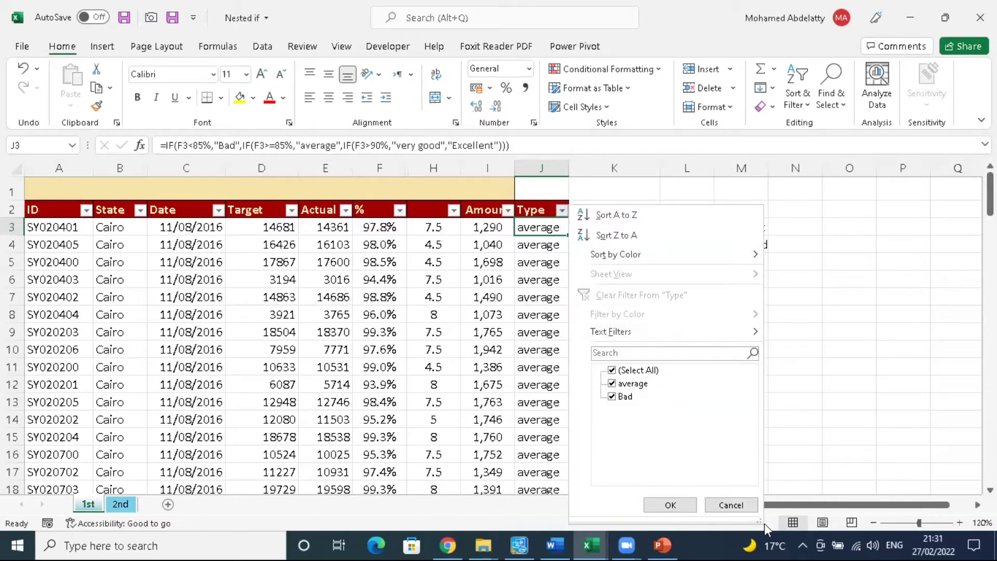
click(729, 505)
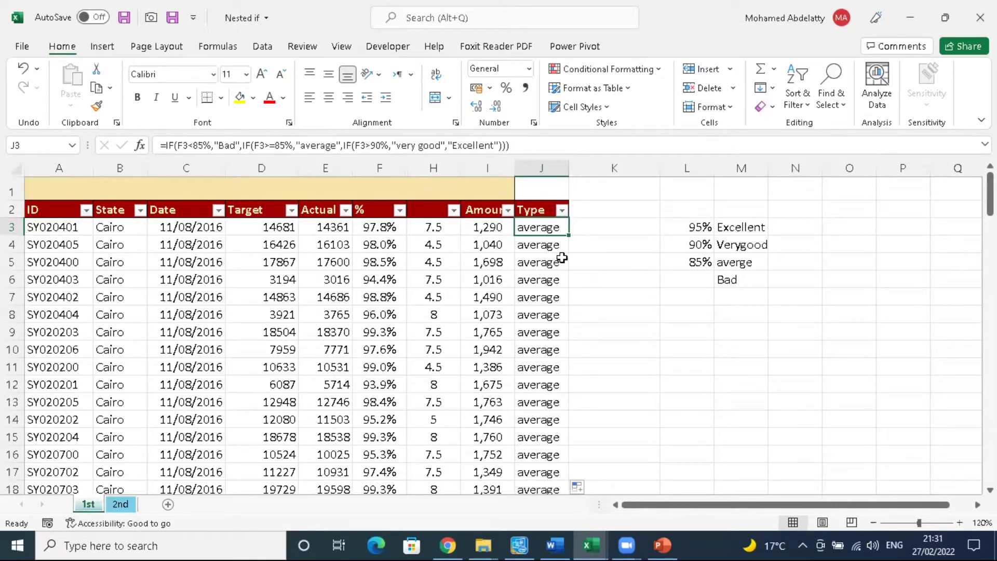
click(562, 209)
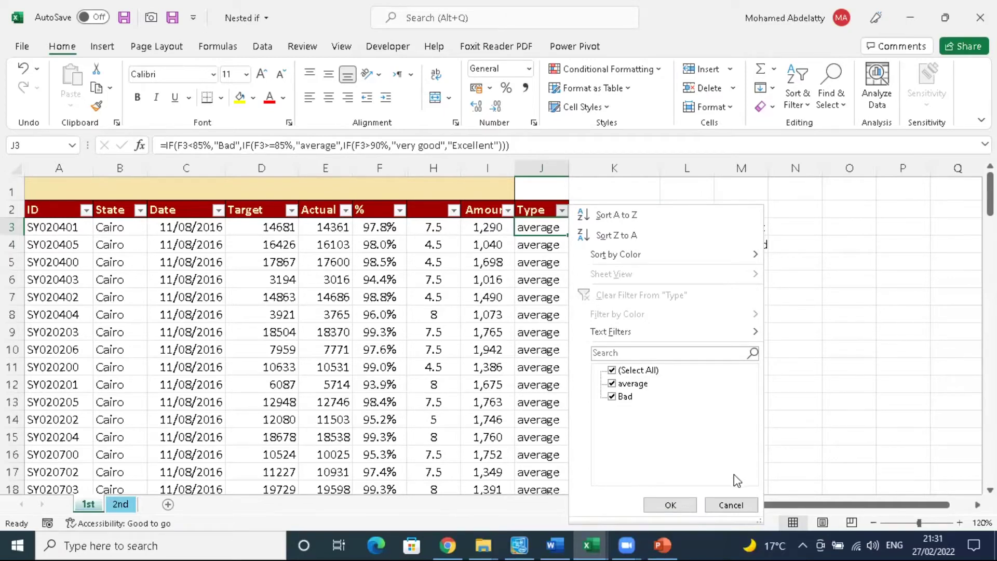
click(739, 507)
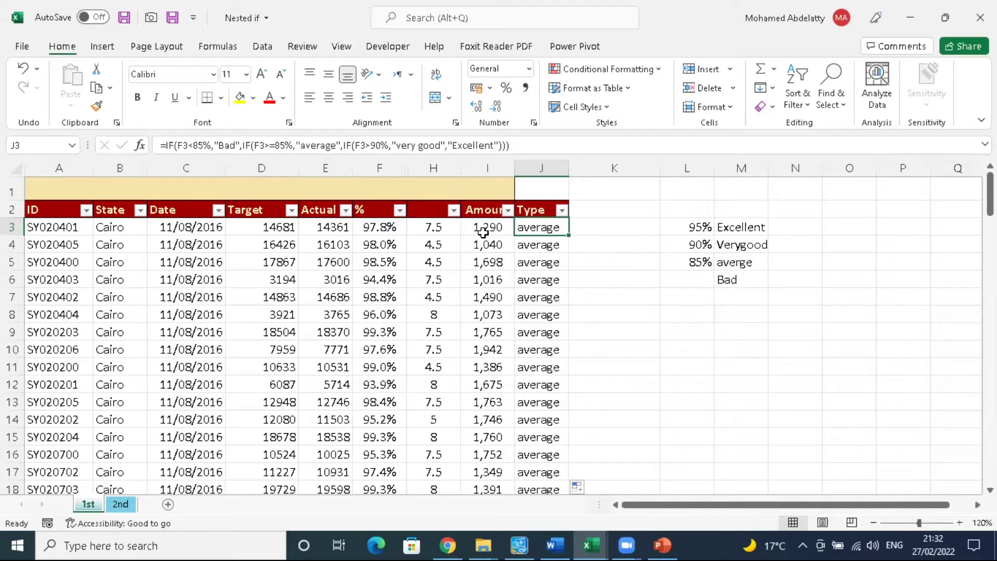
click(383, 227)
click(552, 228)
click(382, 248)
click(542, 248)
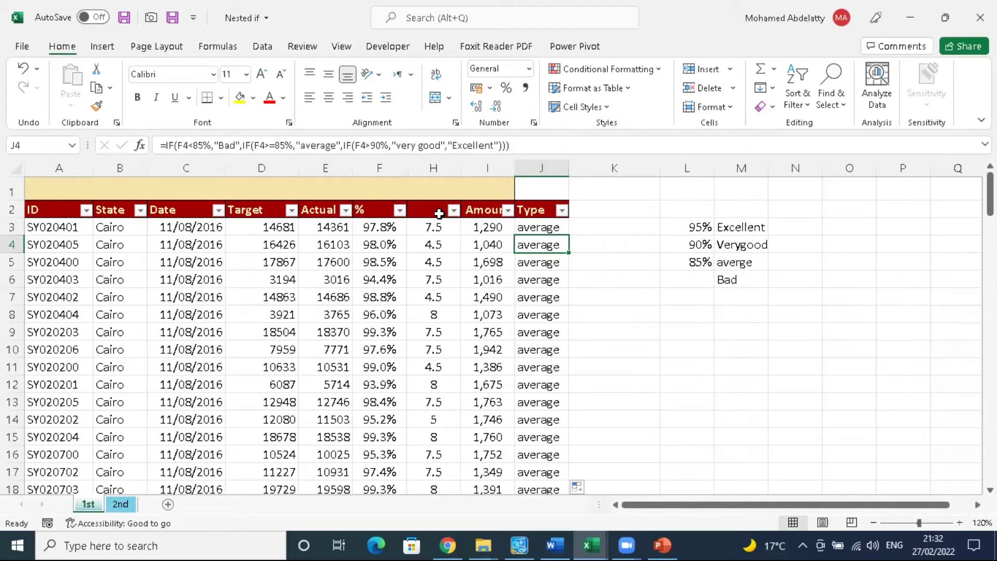
click(392, 227)
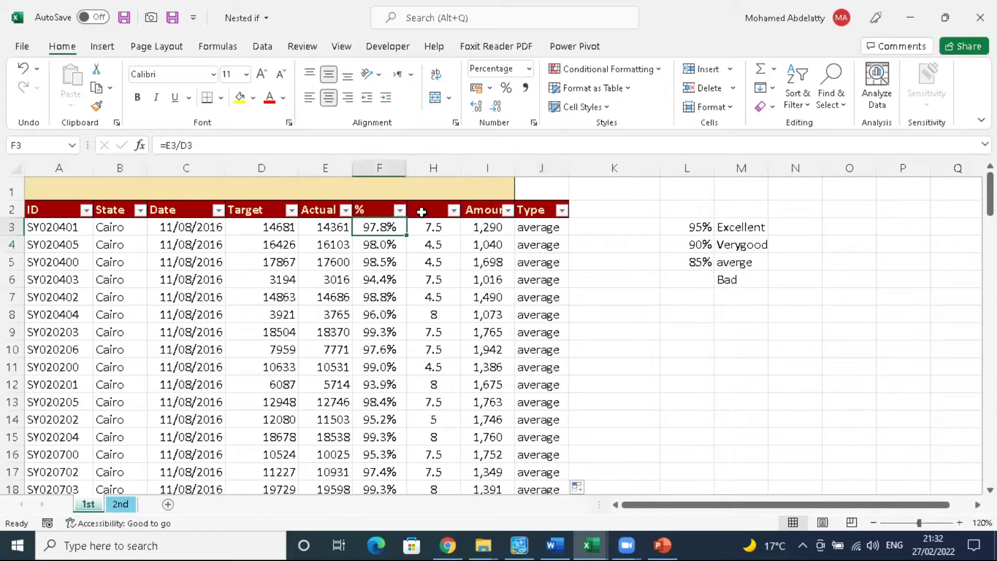
click(526, 221)
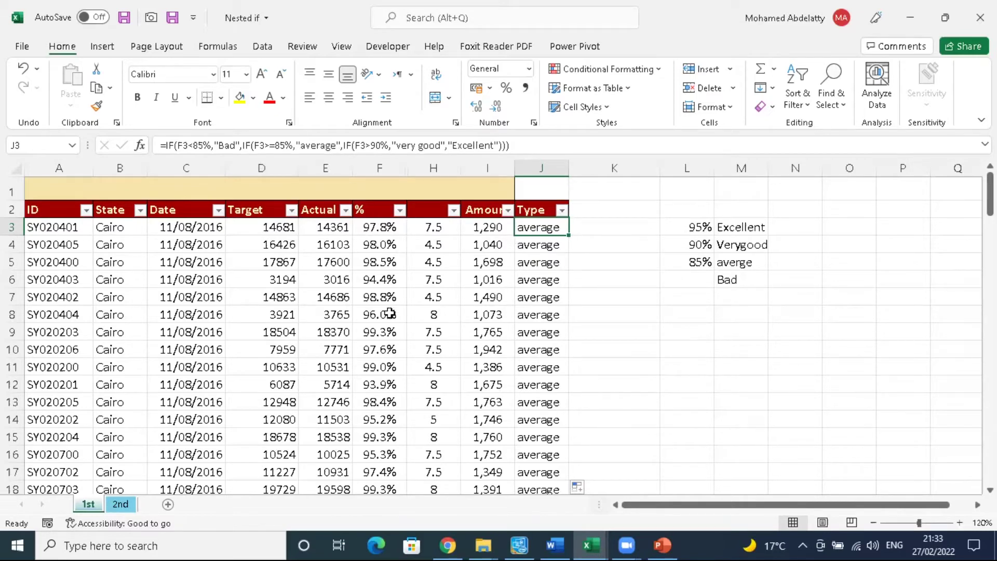
scroll(391, 320, down, 2)
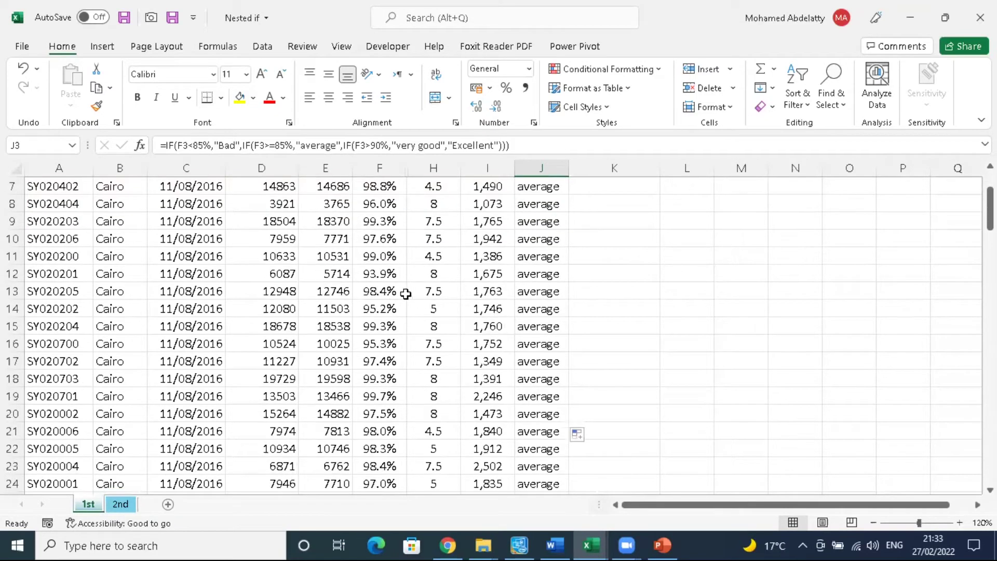
scroll(407, 287, up, 2)
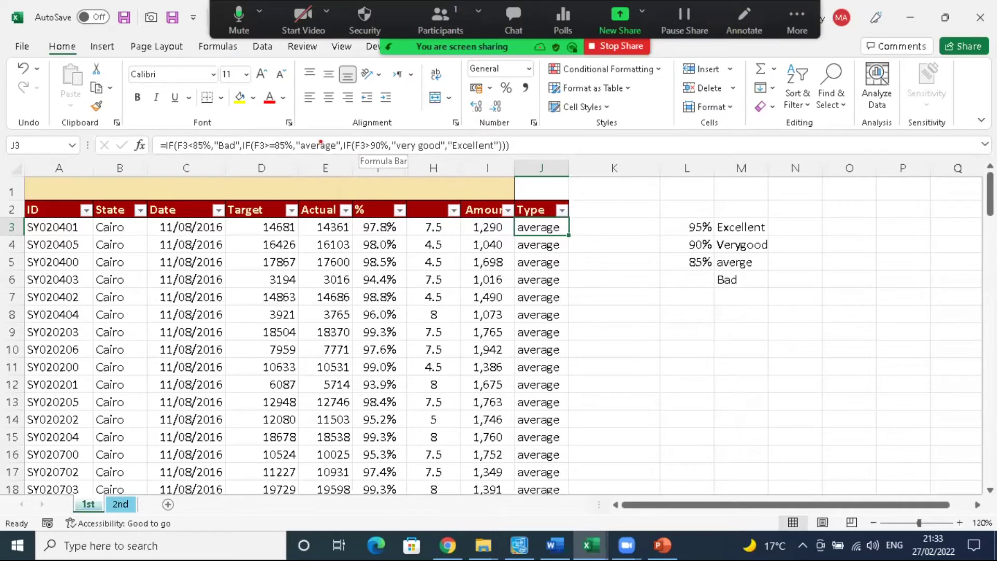
Step: Check the Type column's values, then refill J3's IF down to row 127 so J117 shows Bad
mouse_move(341, 139)
mouse_down()
mouse_move(412, 156)
mouse_move(531, 156)
mouse_up()
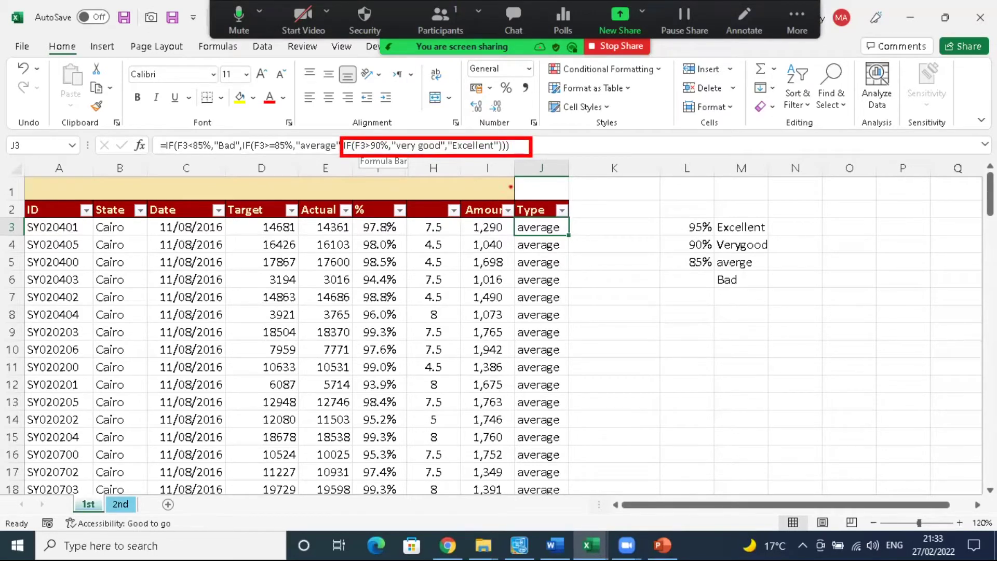
click(561, 210)
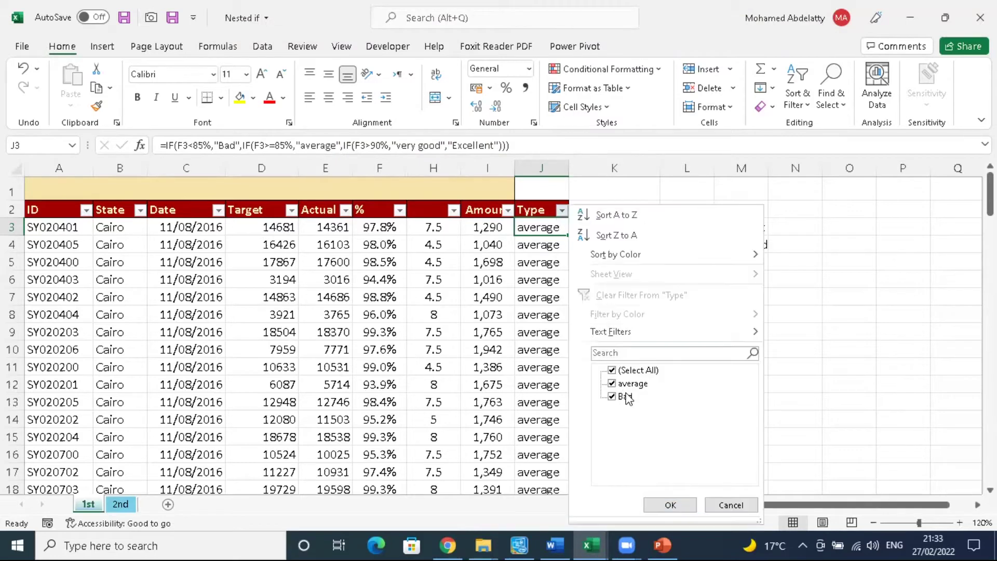
click(493, 305)
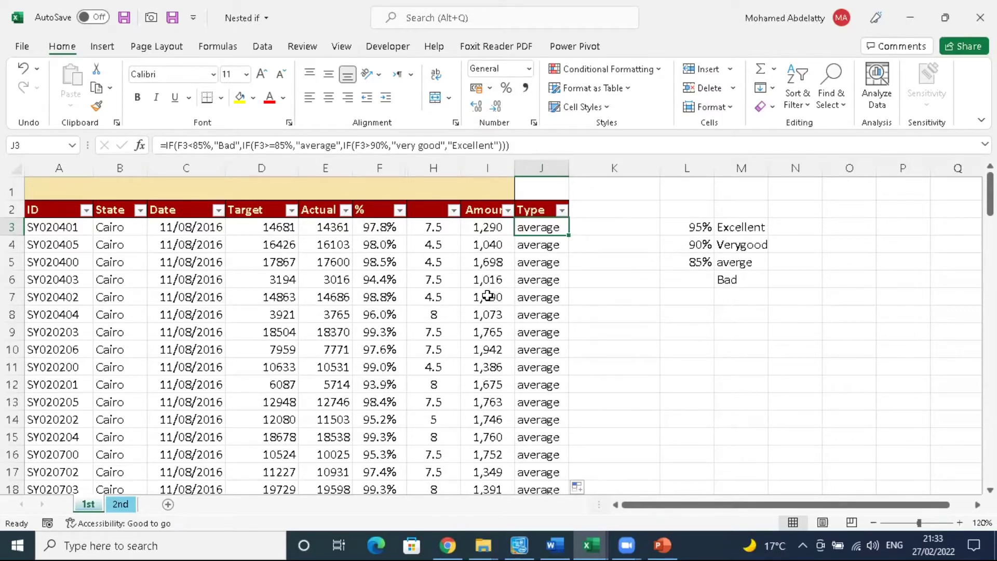
double_click(568, 235)
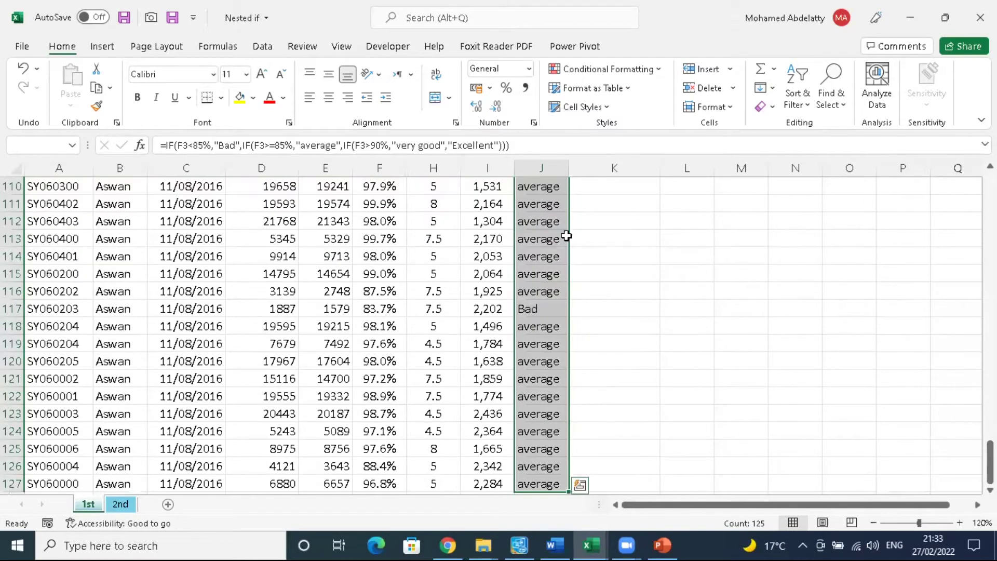
Step: Undo the Type column fill so it is empty, then bring up the Word notes on Functions
key(ctrl+z)
key(ctrl+z)
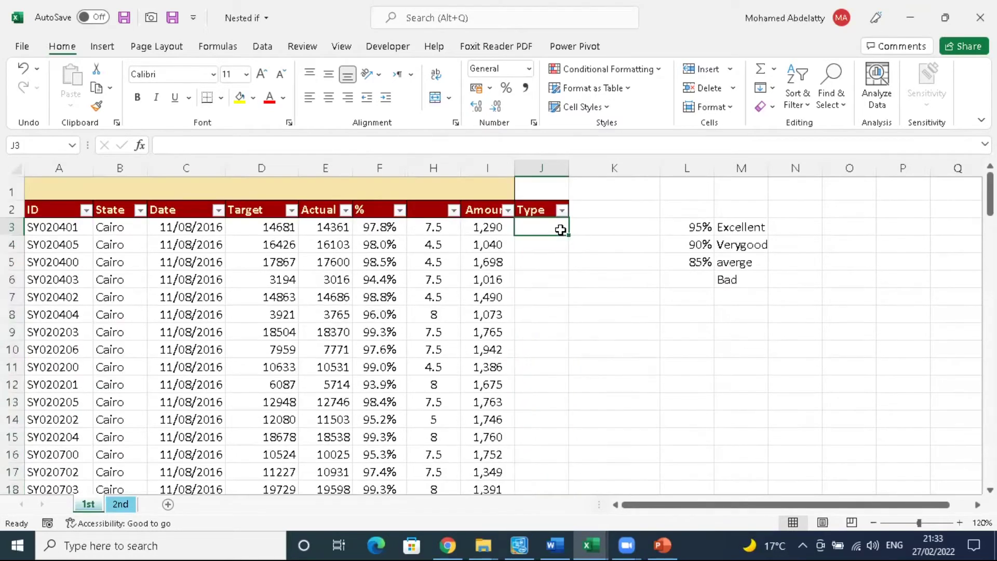
click(242, 144)
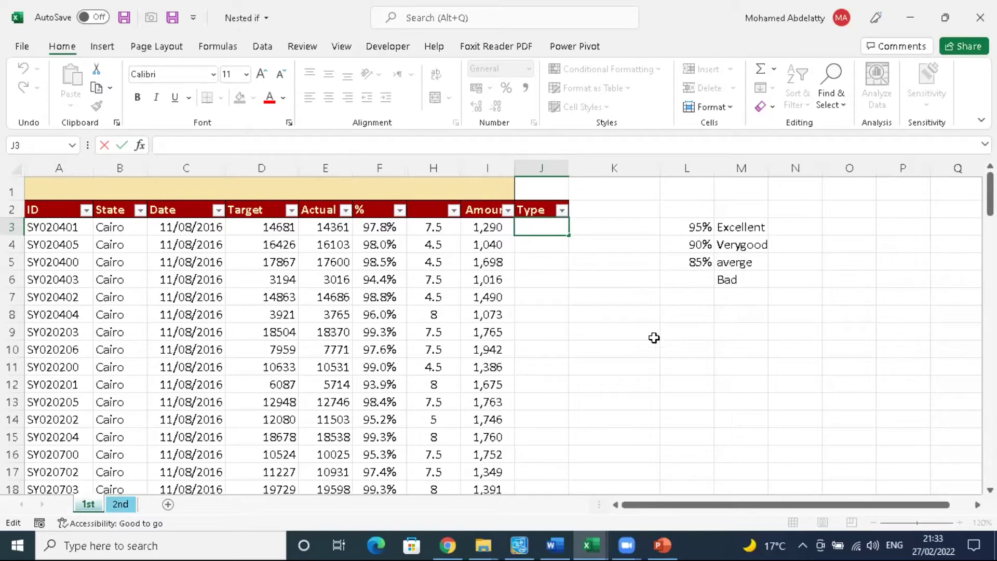
click(554, 544)
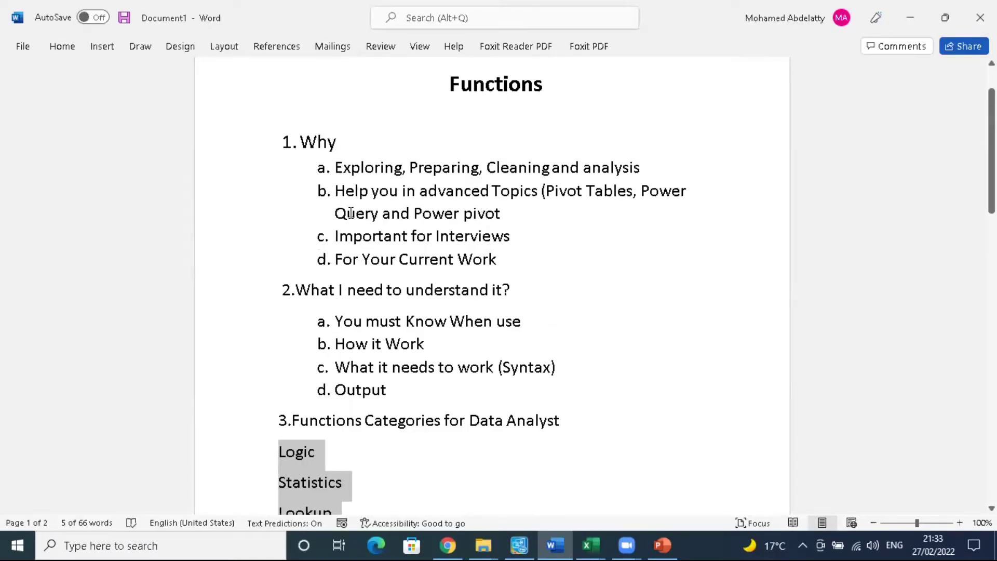
Step: Highlight the "How it Work" line in the Word notes and switch back to the Nested if workbook
scroll(347, 218, down, 1)
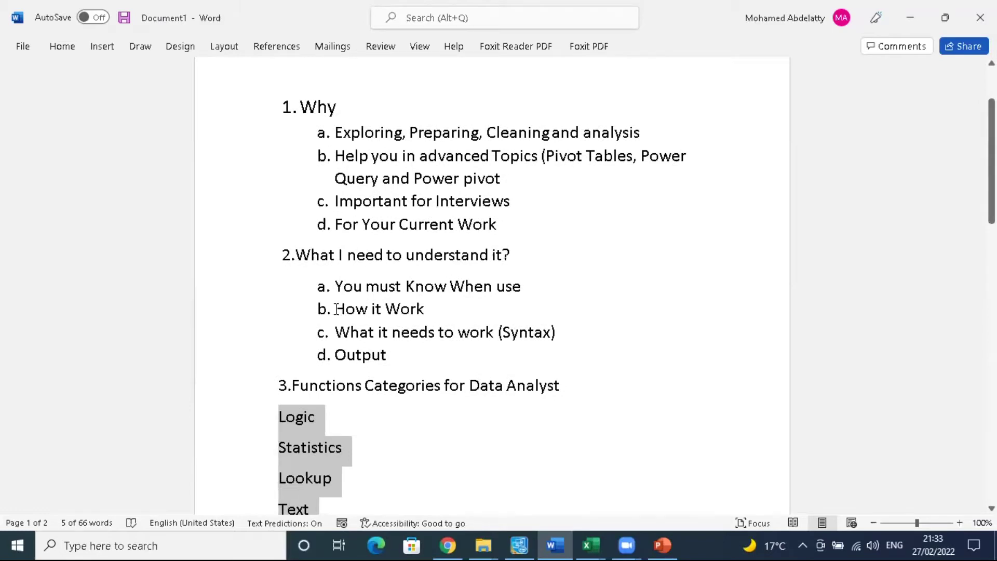
drag(342, 307, 422, 313)
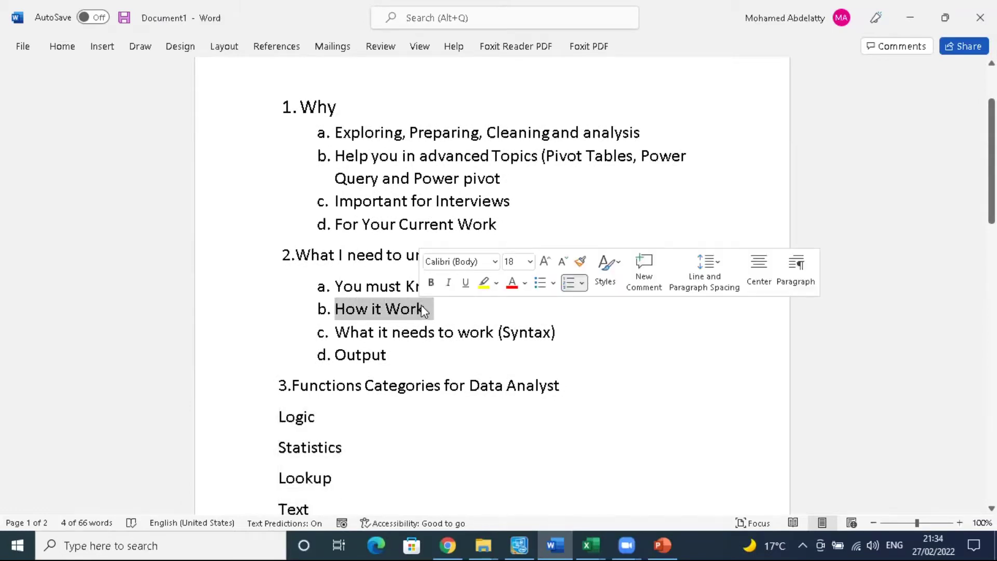
key(alt+Tab)
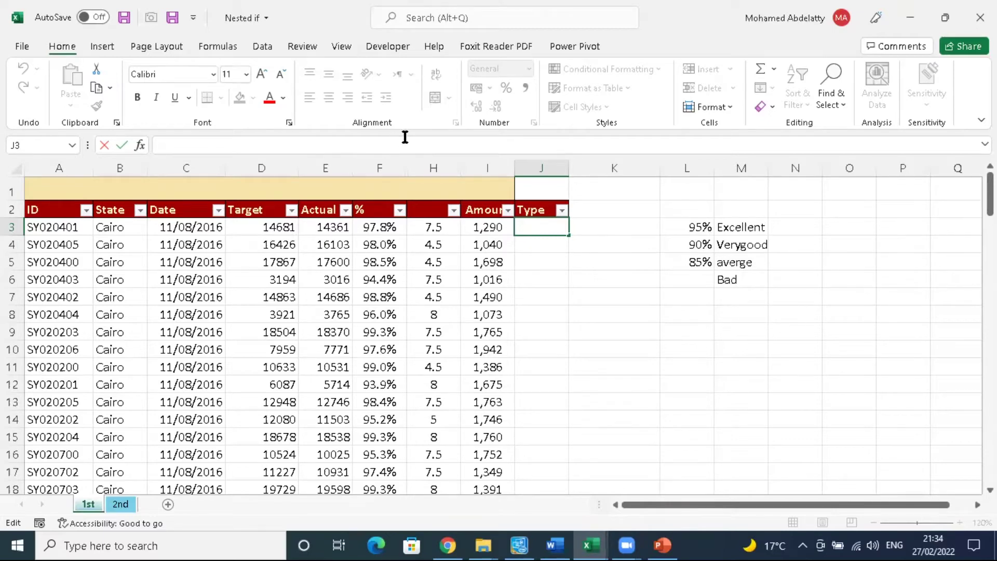
Step: Start J3 with =IF(F3>95%,$M$3, returning the absolute Excellent label, and open the next IF
text(=IF()
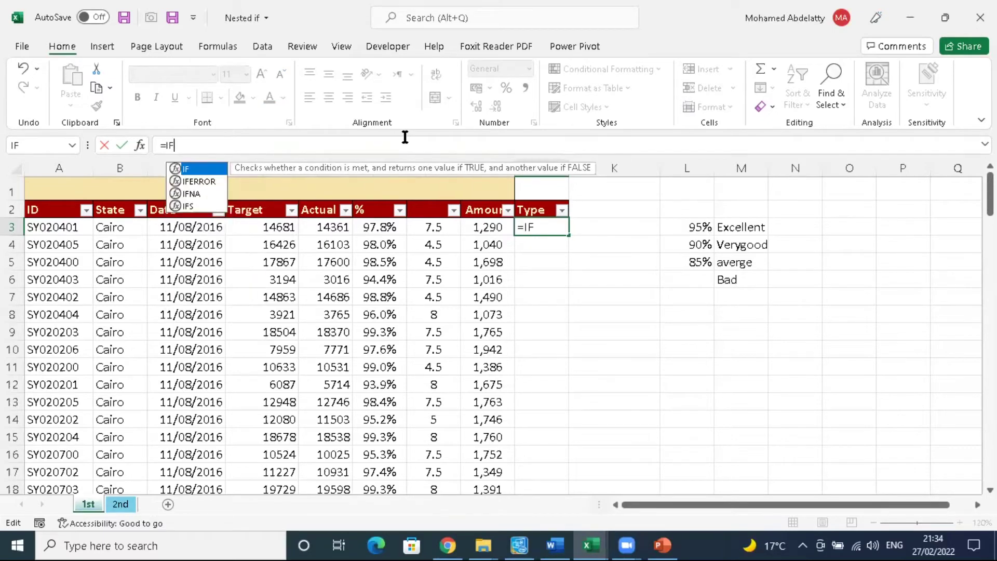
click(387, 226)
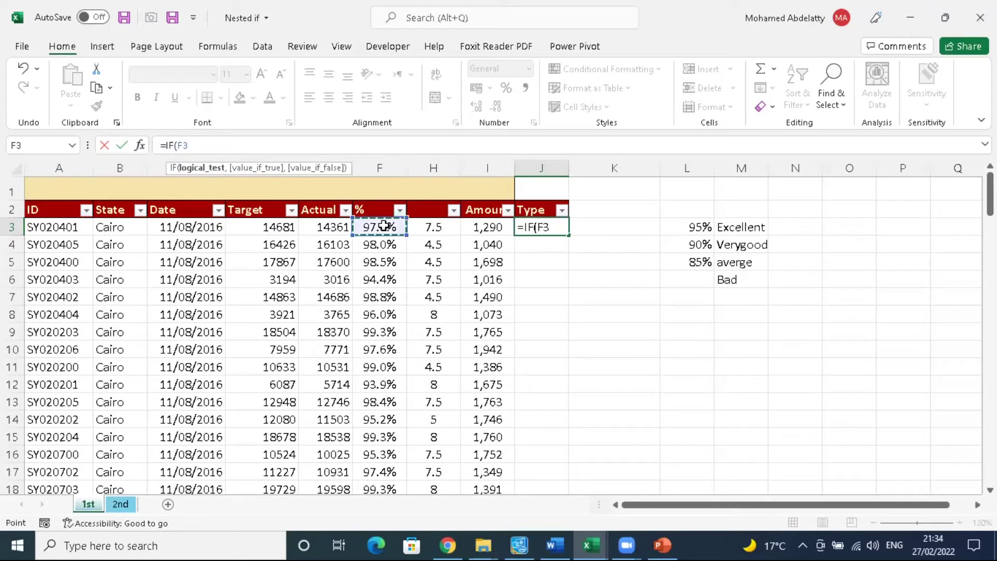
text(>9)
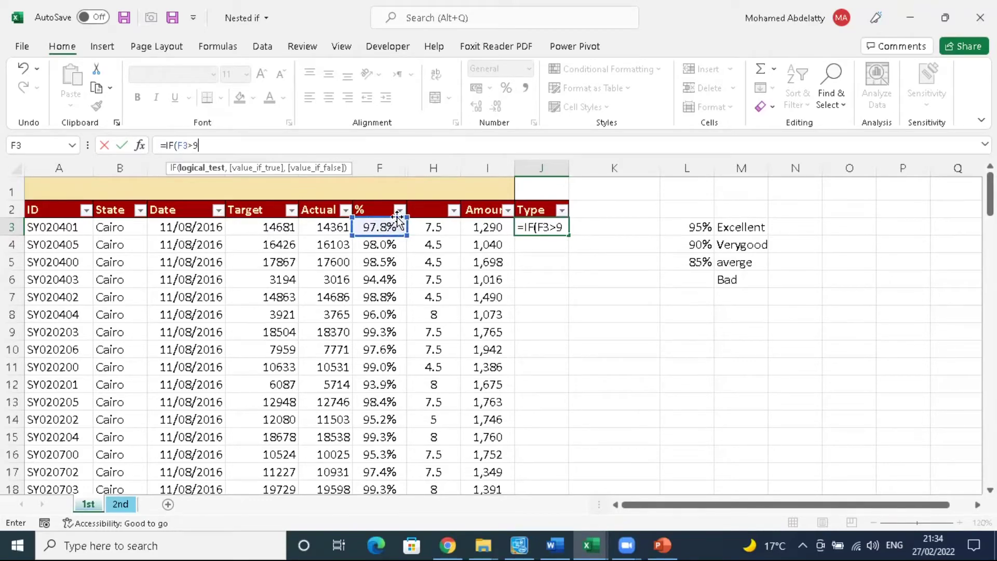
text(5%)
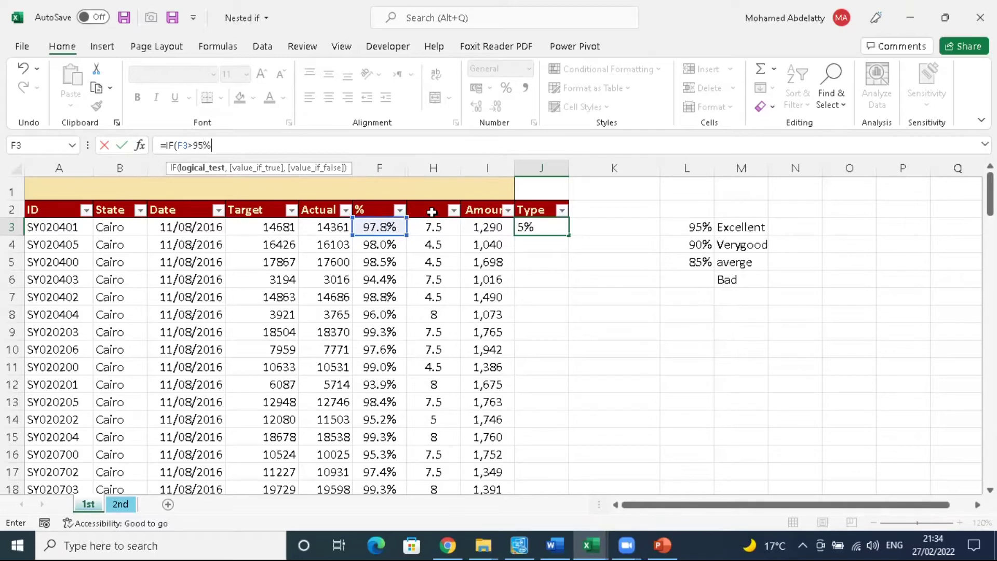
text(,)
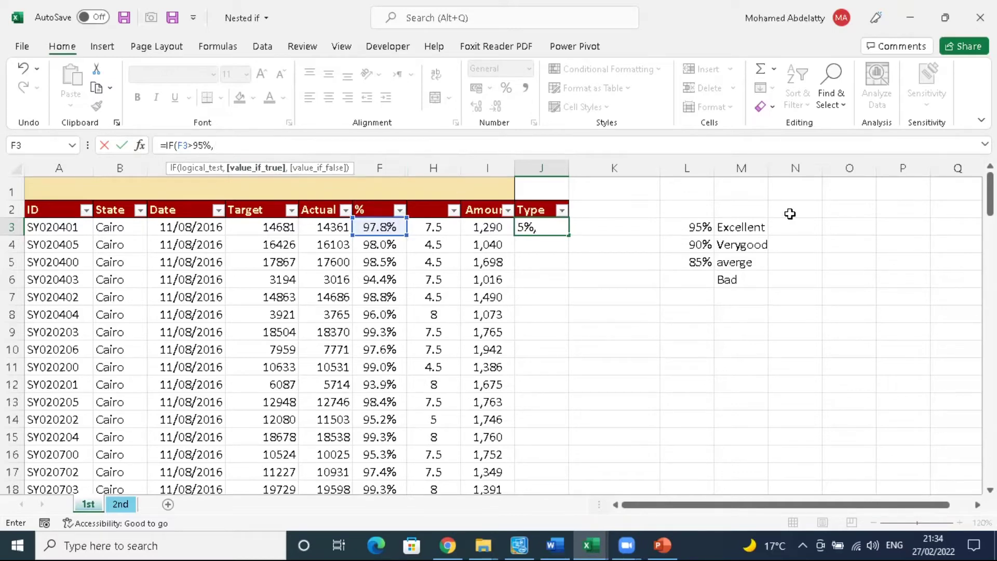
click(743, 228)
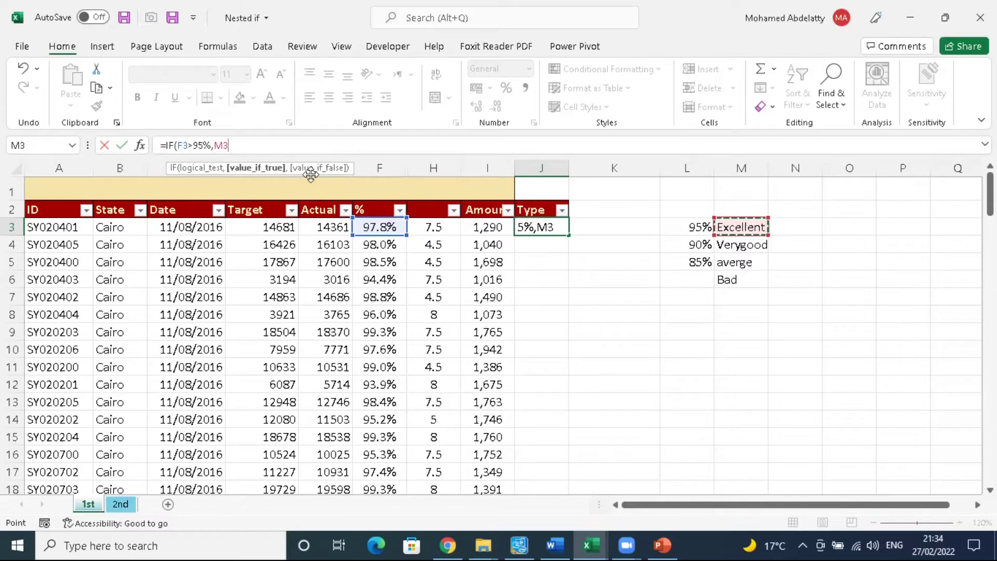
key(F4)
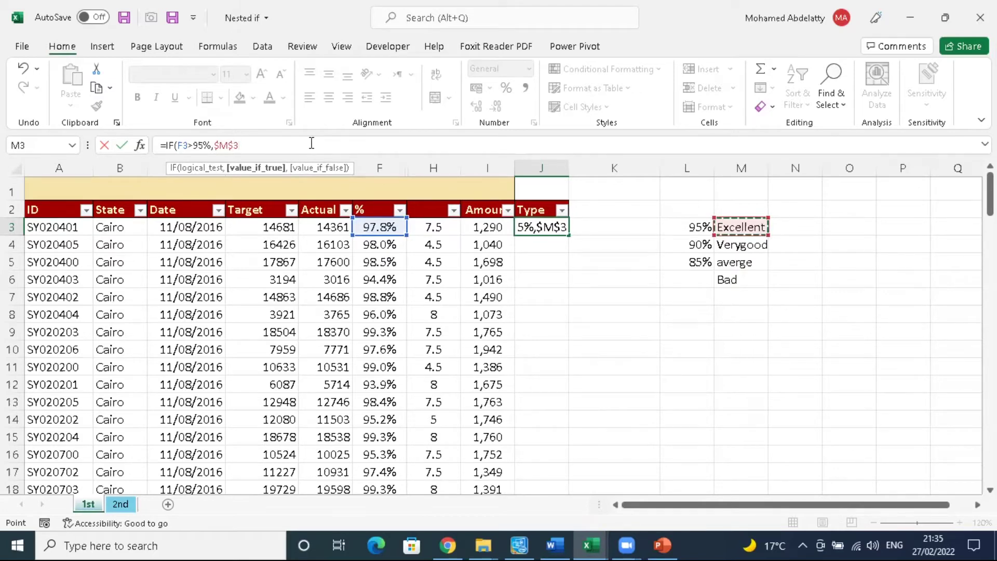
text(,)
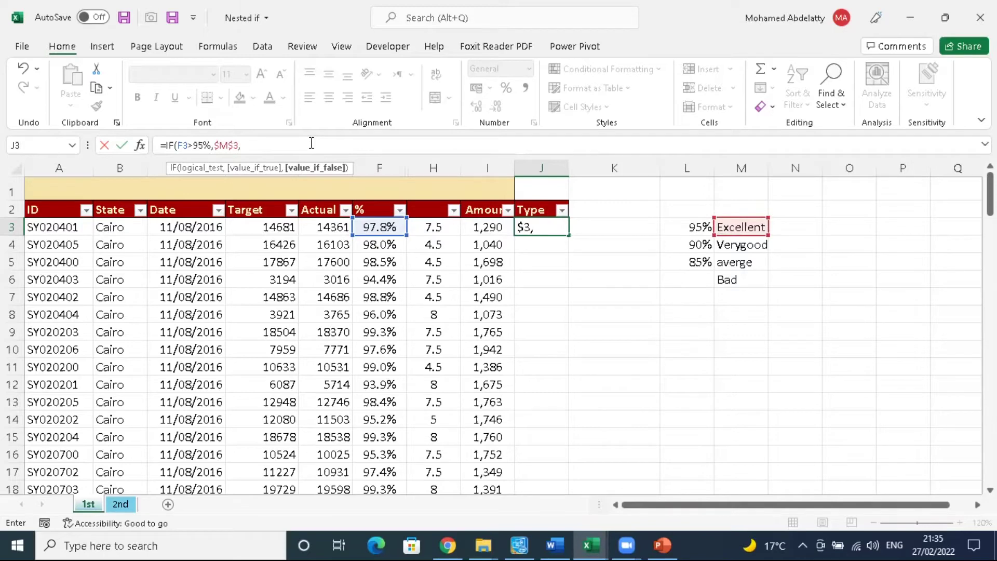
text(IF)
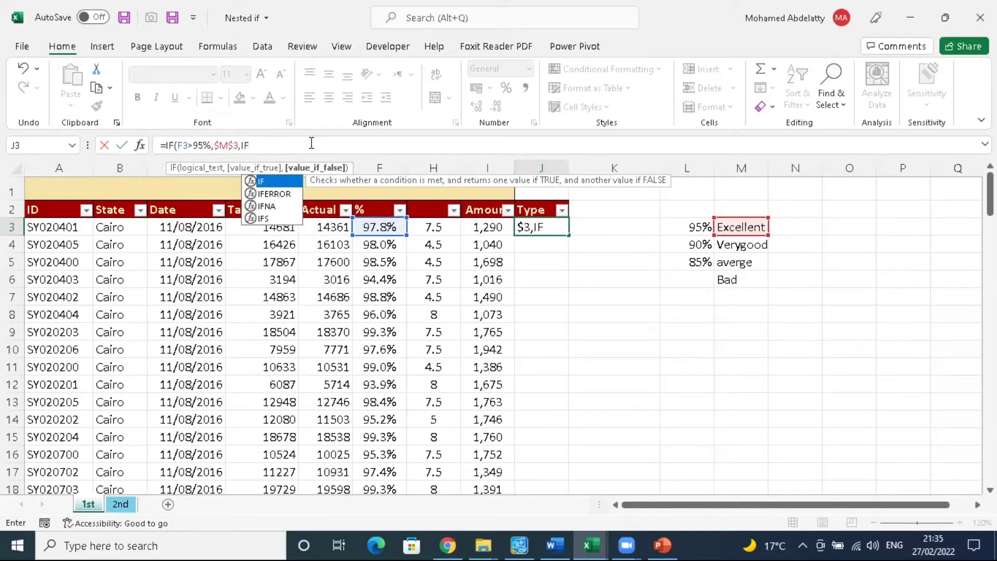
text(()
Step: Add the F3>90% → $M$4 and F3>85% → $M$5 conditions to the nested IF
click(390, 227)
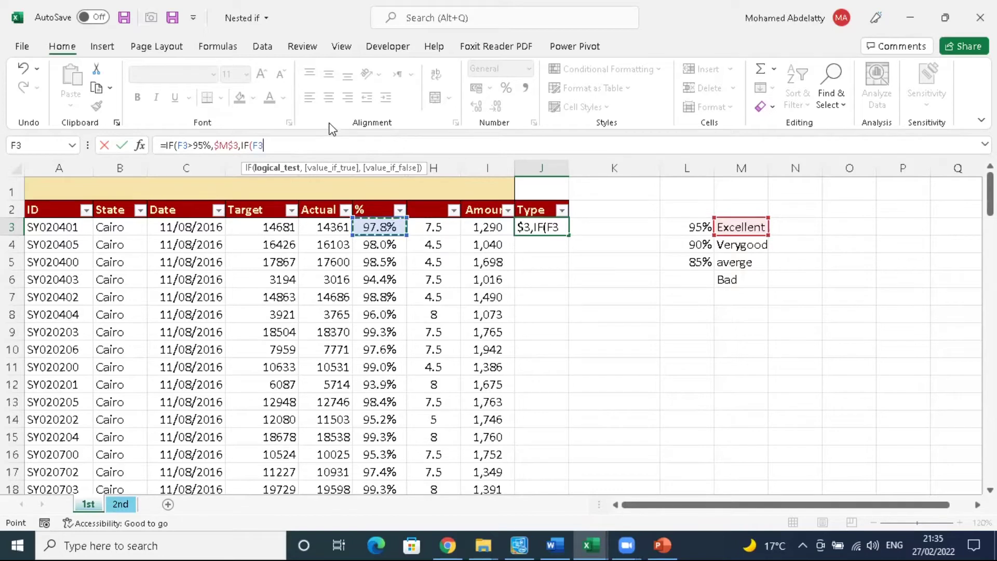
text(>90%,)
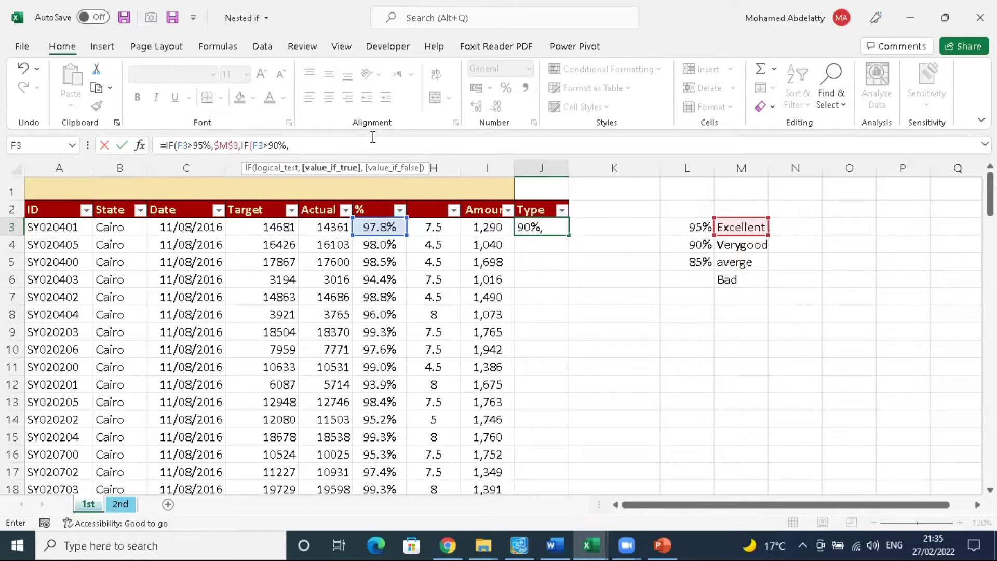
click(742, 246)
key(F4)
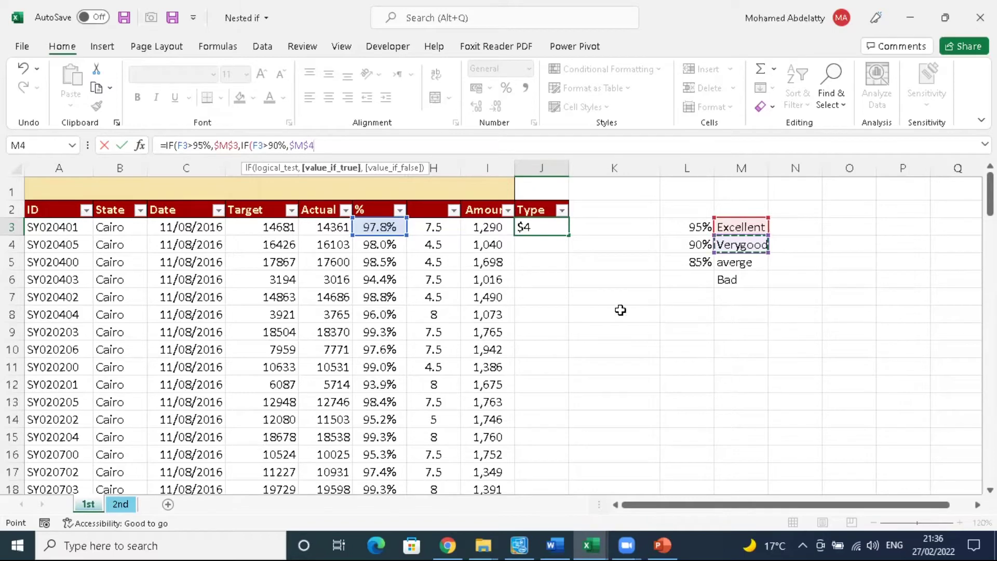
text(,)
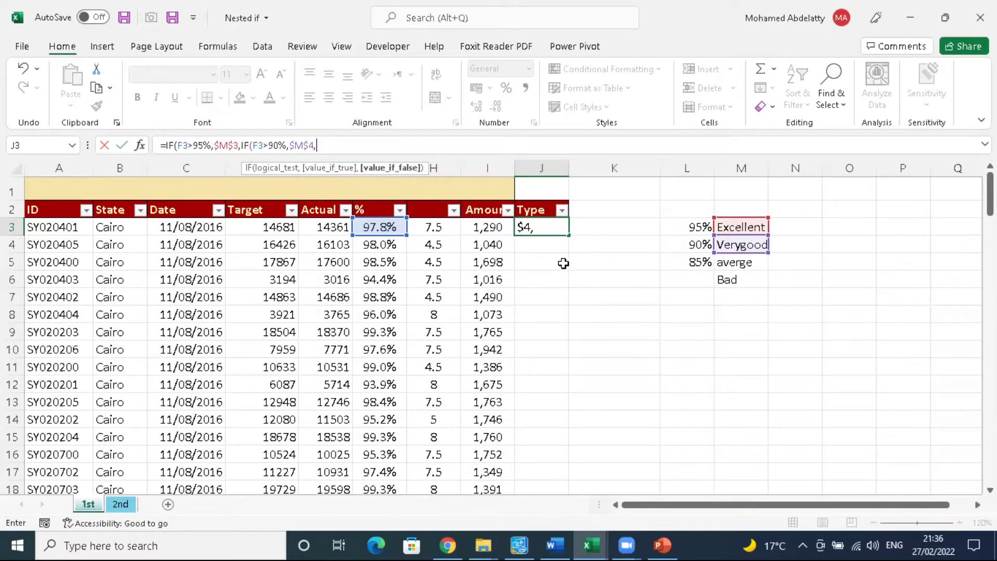
text(IF()
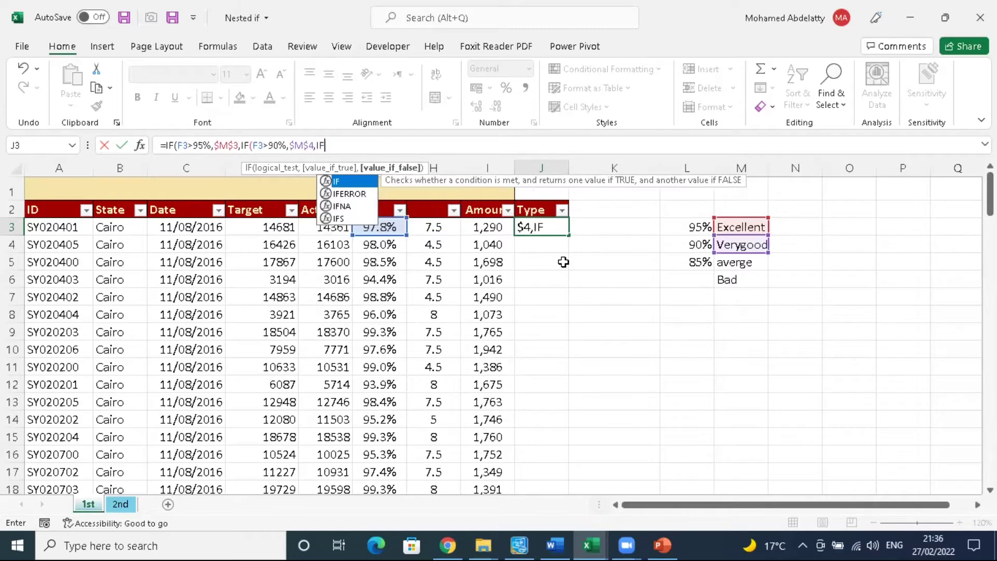
click(378, 227)
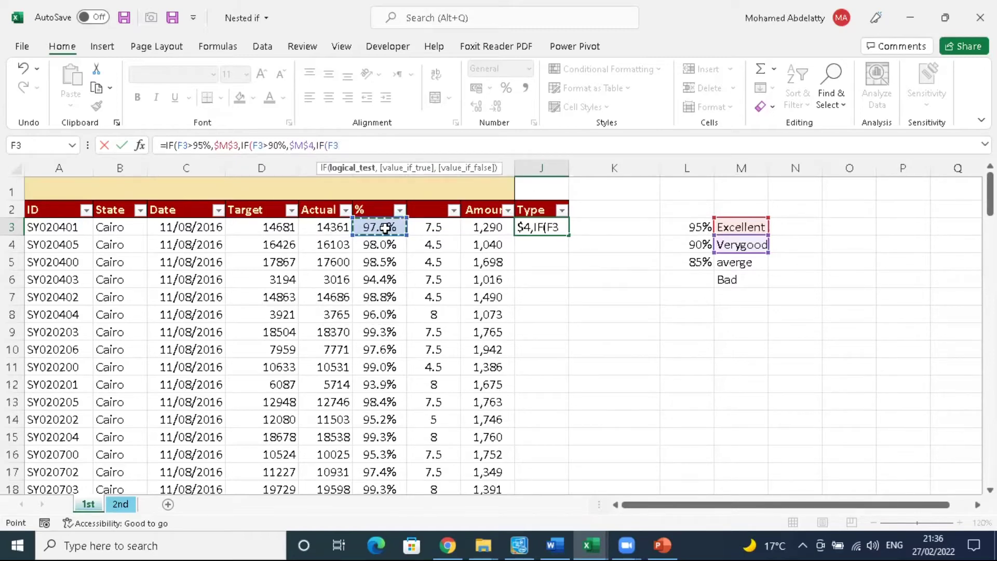
text(>85%)
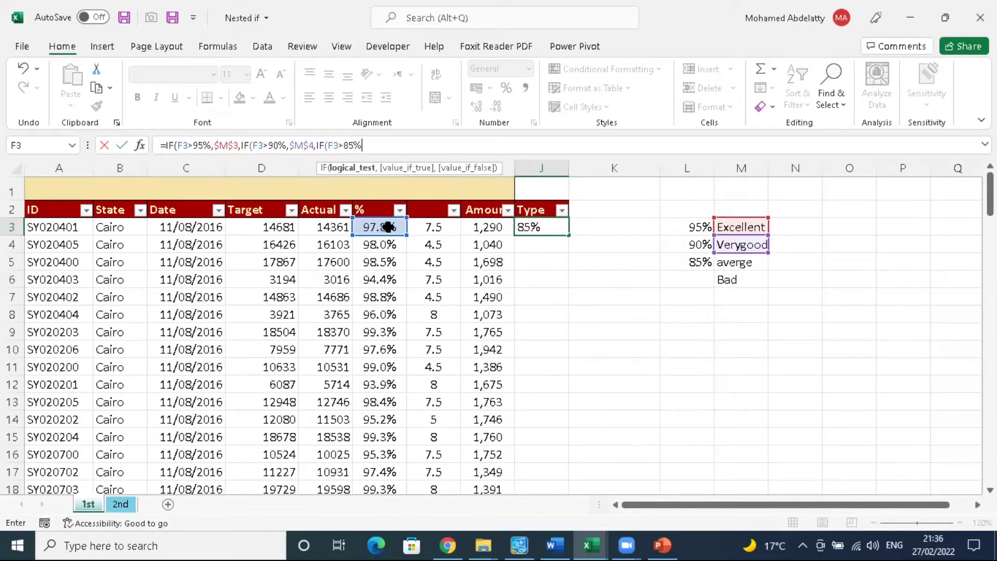
text(,)
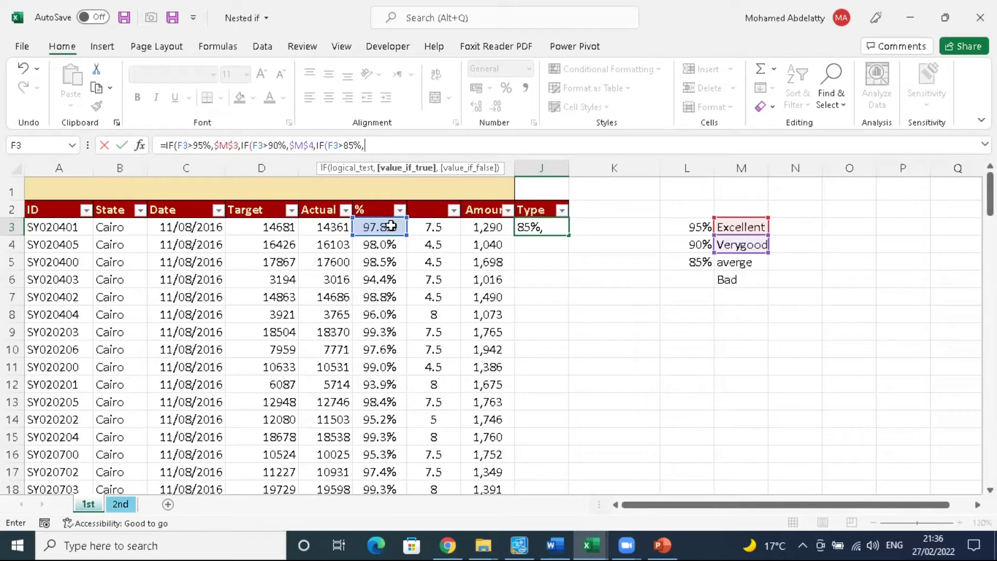
click(744, 261)
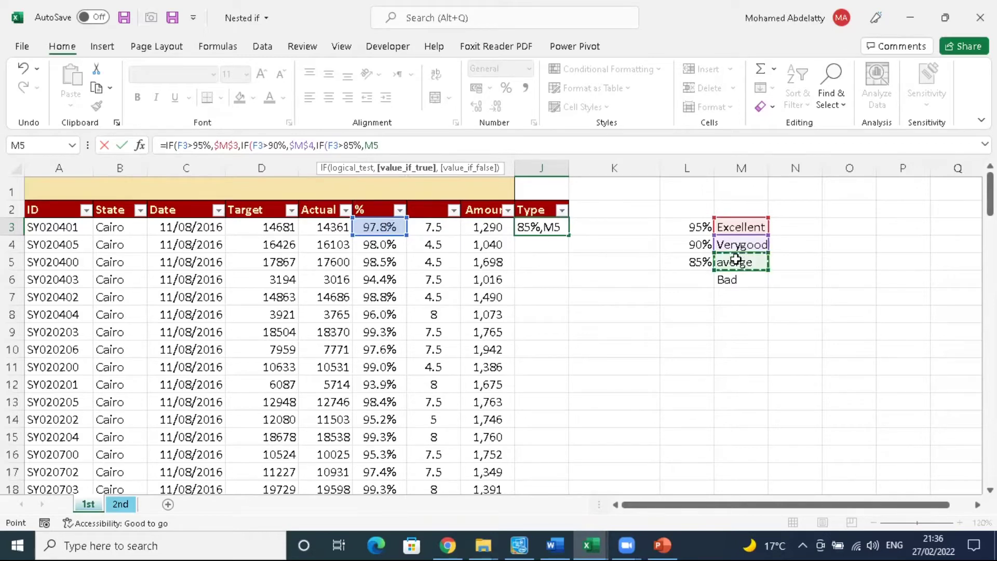
key(F4)
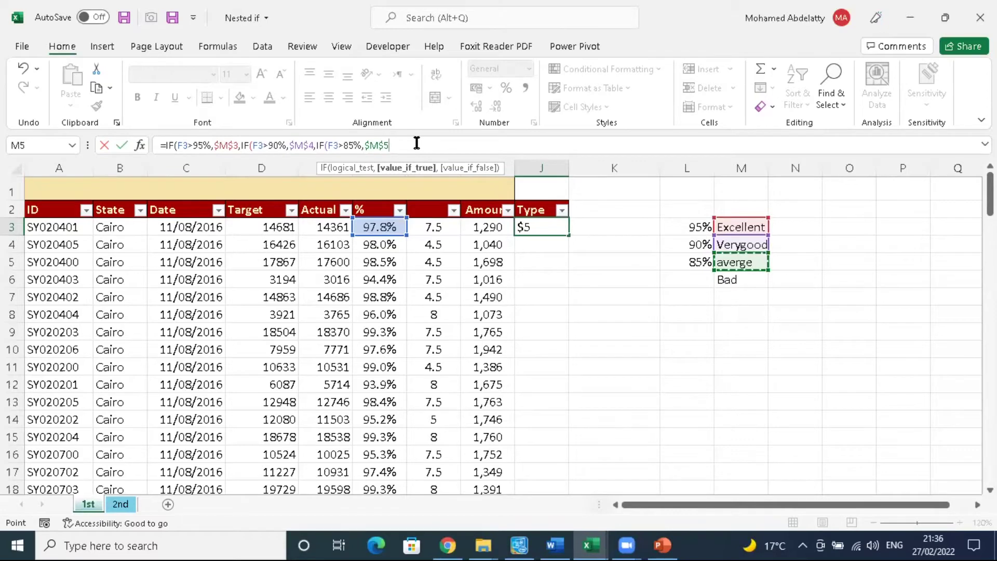
Step: Finish with $M$6 (Bad) as fallback, close the IFs, enter, and fill J3 down the Type column
text(,)
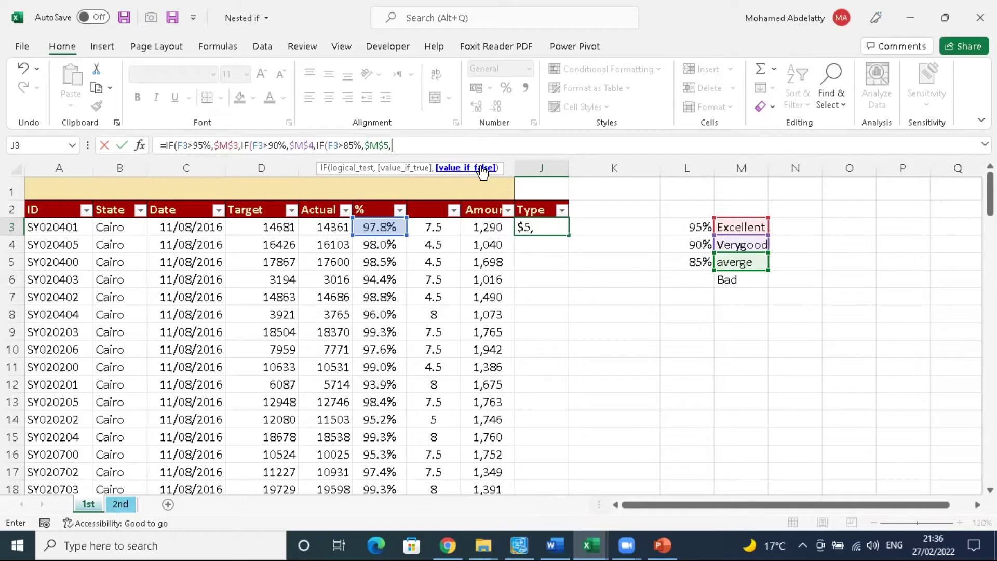
click(733, 281)
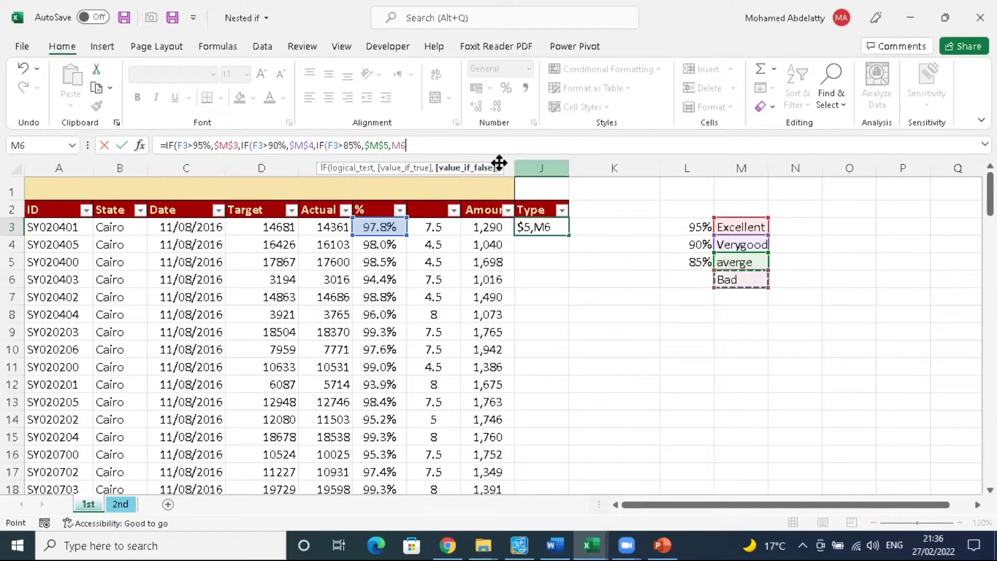
key(F4)
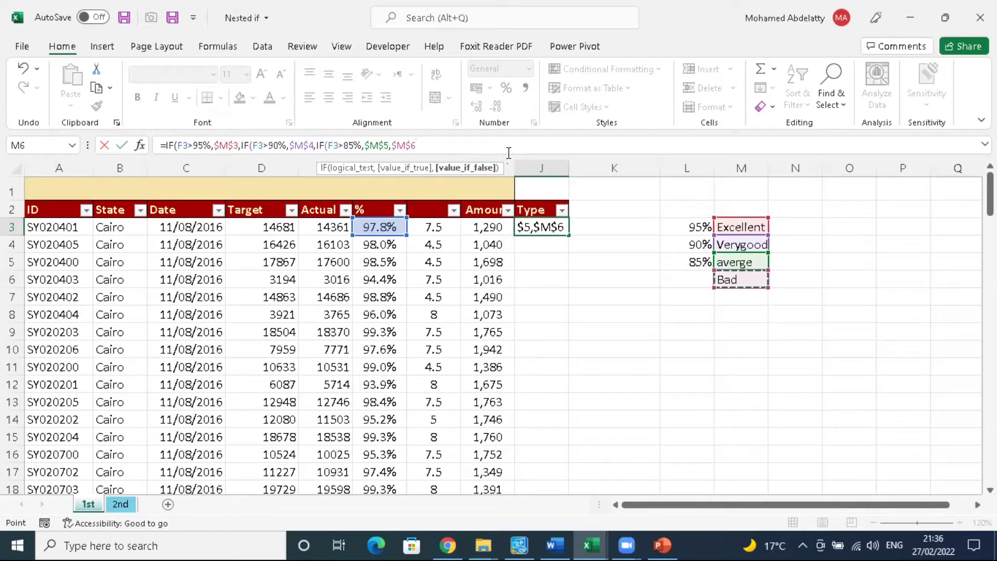
text())))
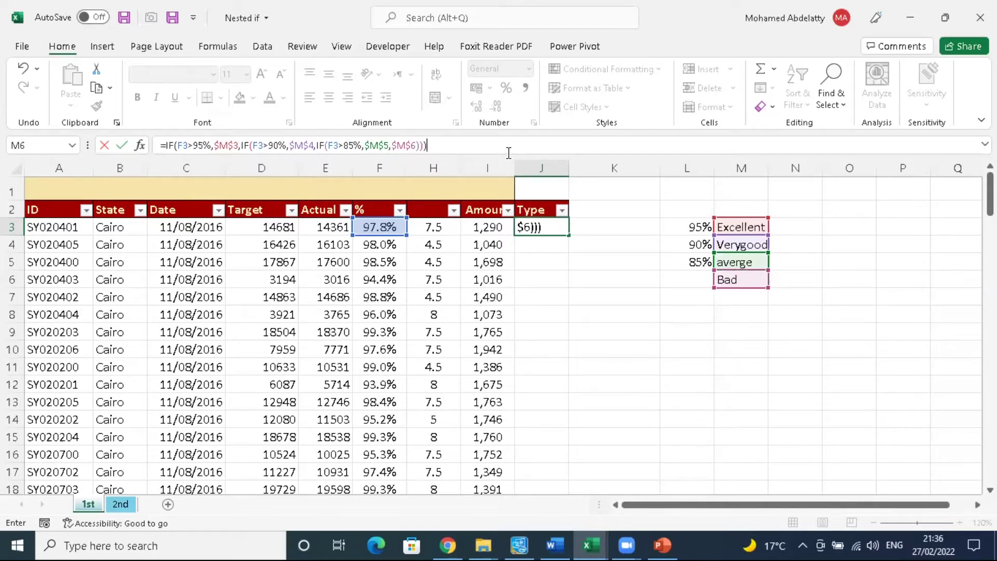
key(Return)
click(551, 229)
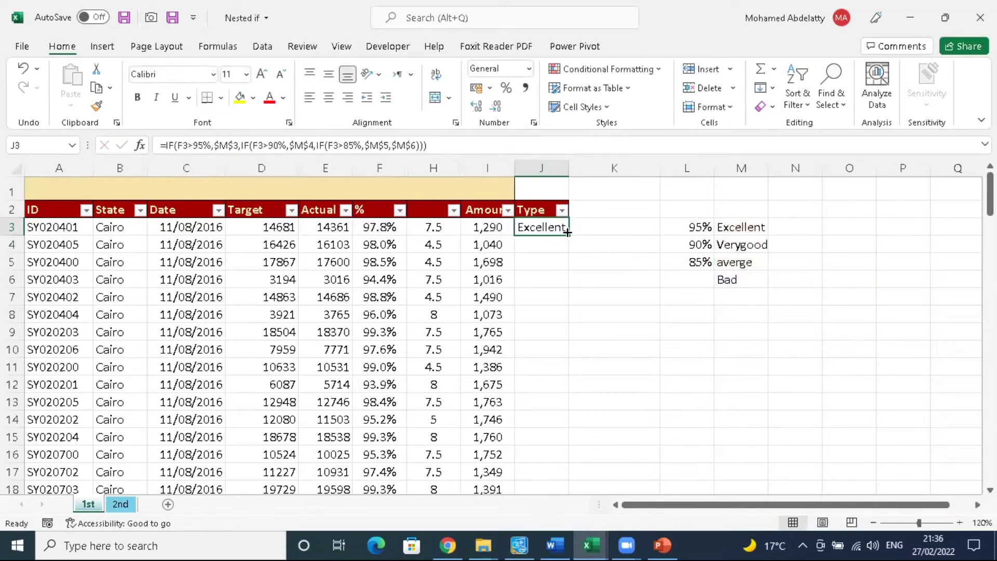
double_click(566, 235)
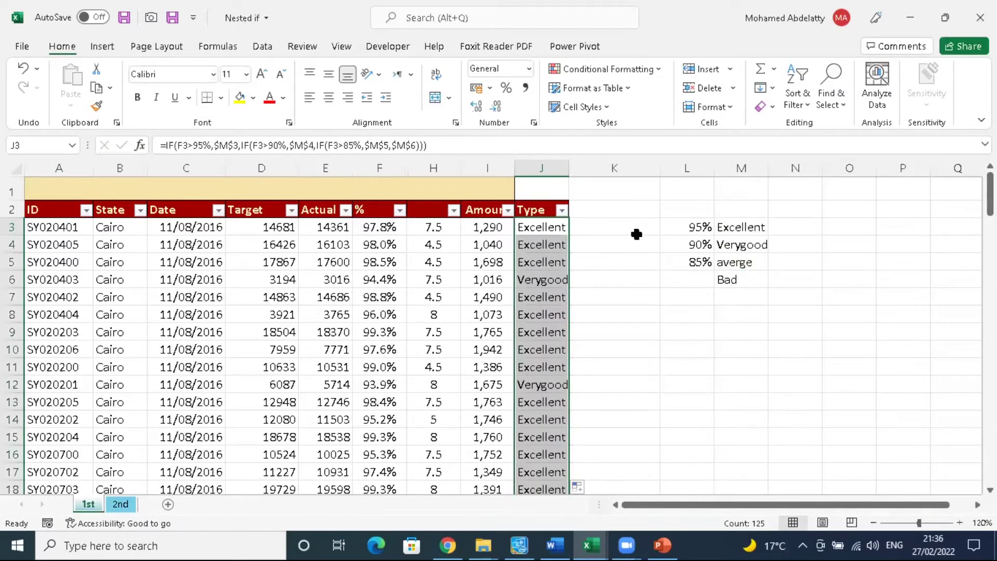
click(400, 211)
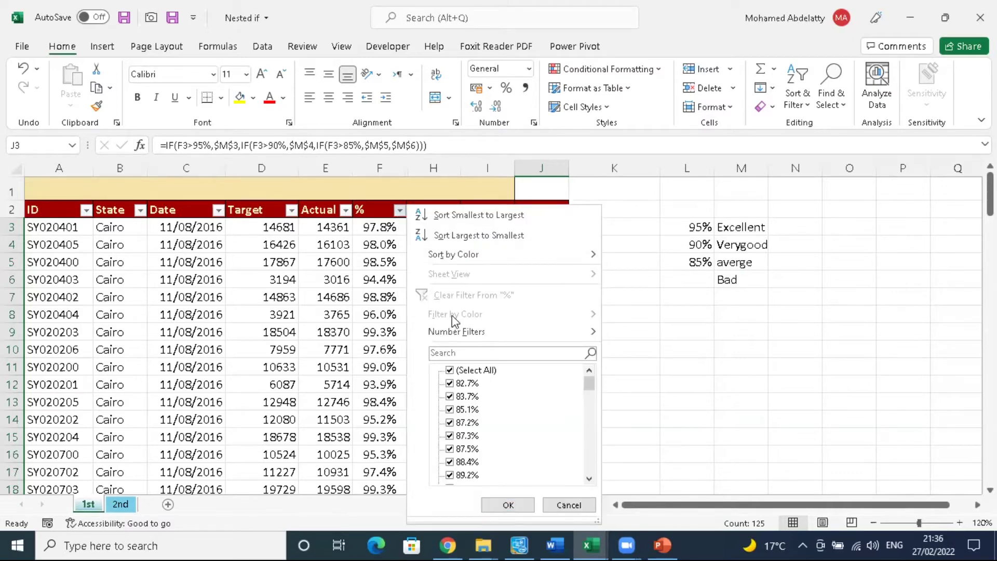
mouse_move(488, 332)
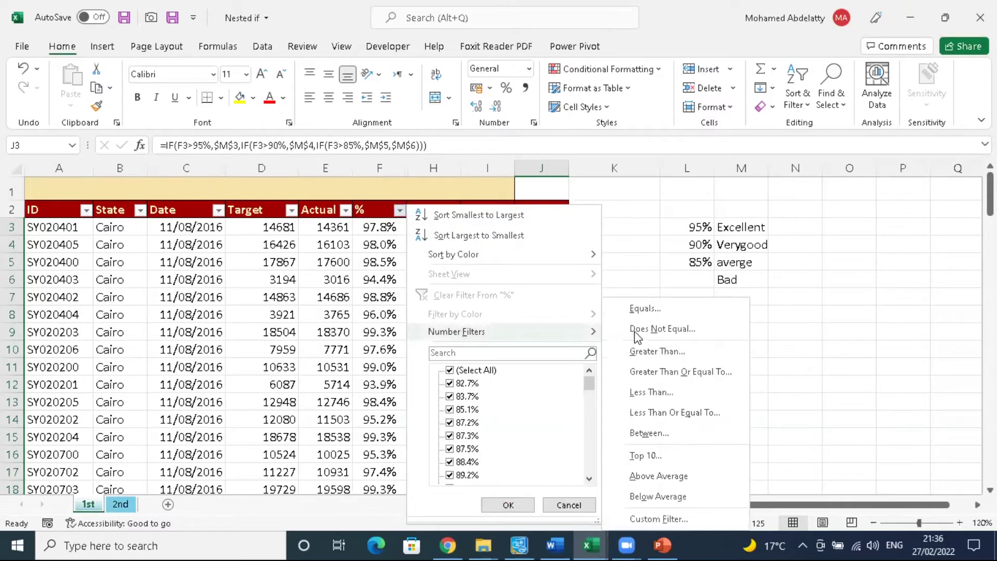
click(681, 433)
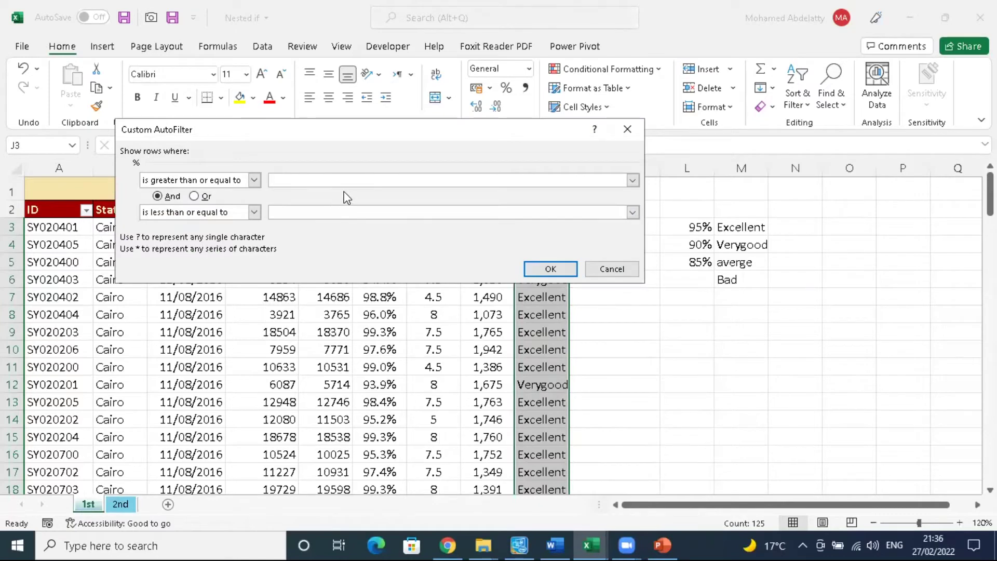
text(85)
click(326, 213)
text(90%)
click(545, 268)
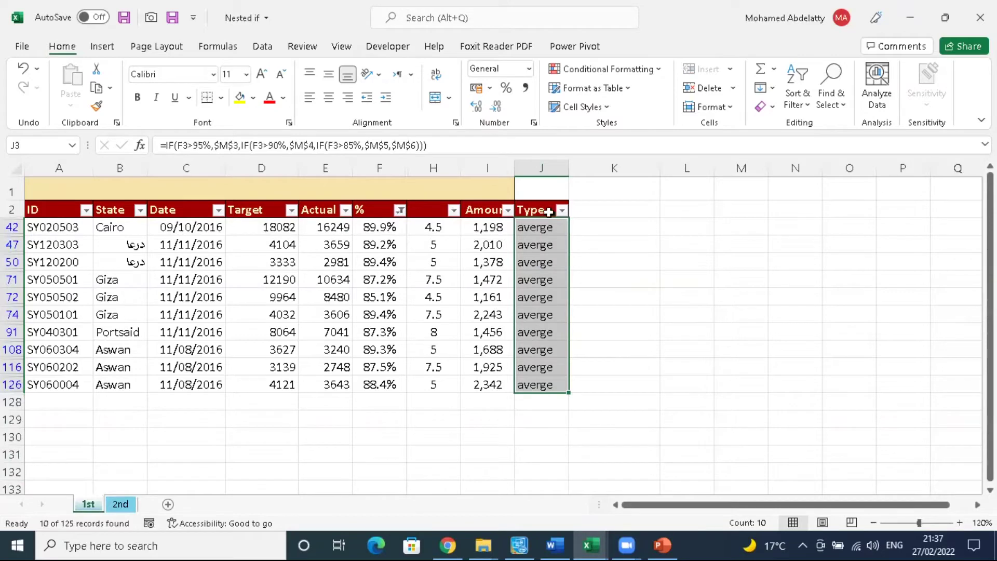
click(399, 210)
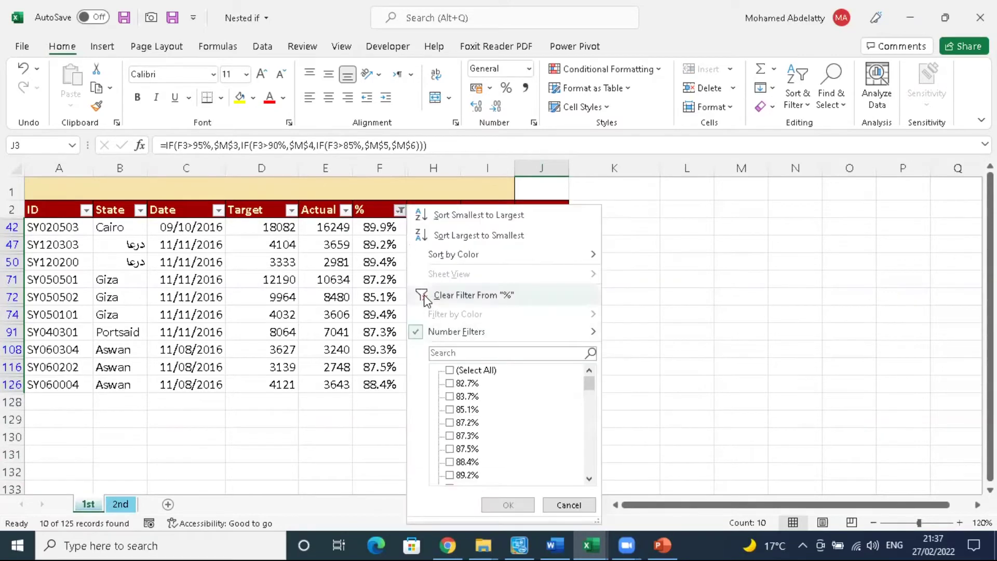
click(425, 296)
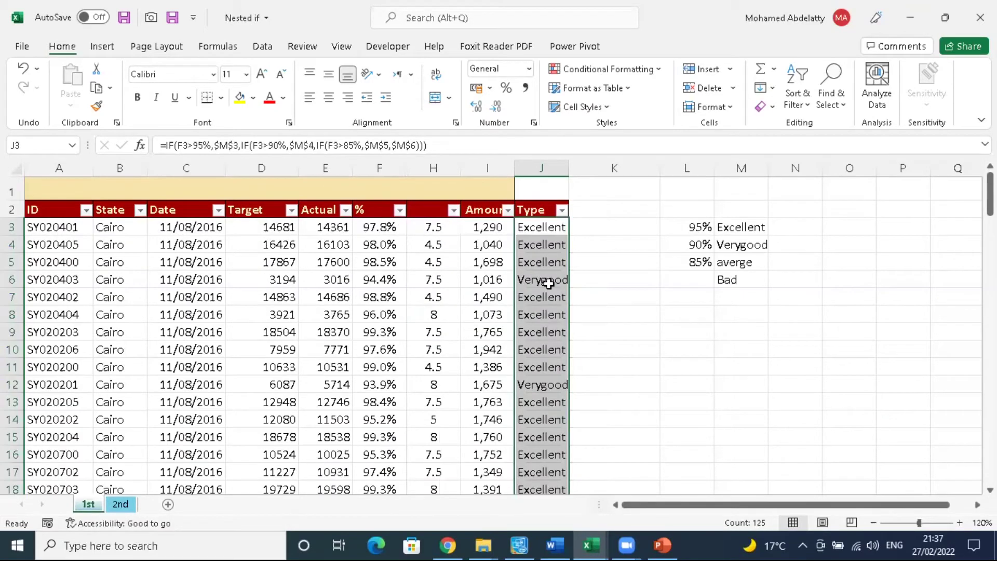
click(564, 210)
mouse_move(756, 333)
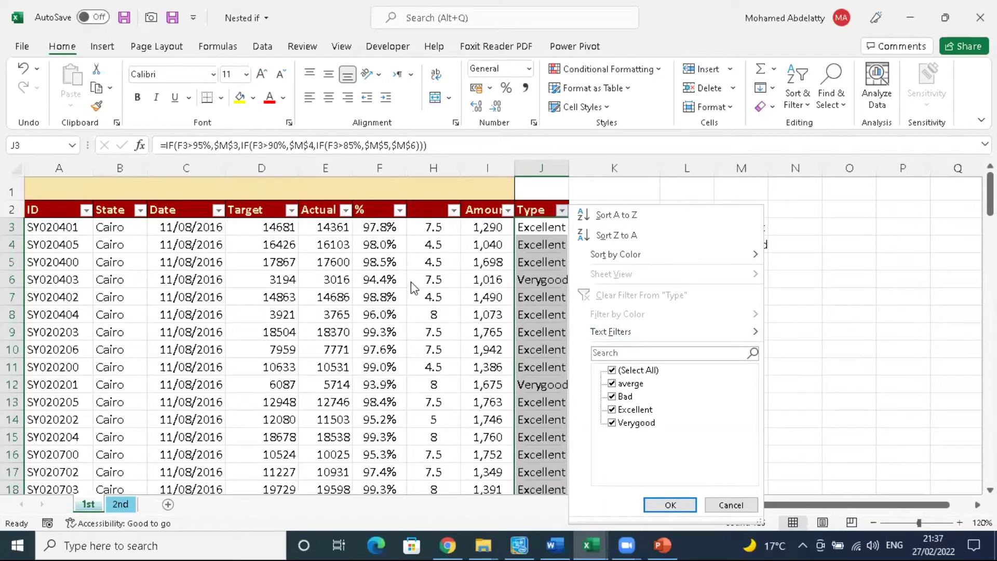
click(403, 214)
click(400, 211)
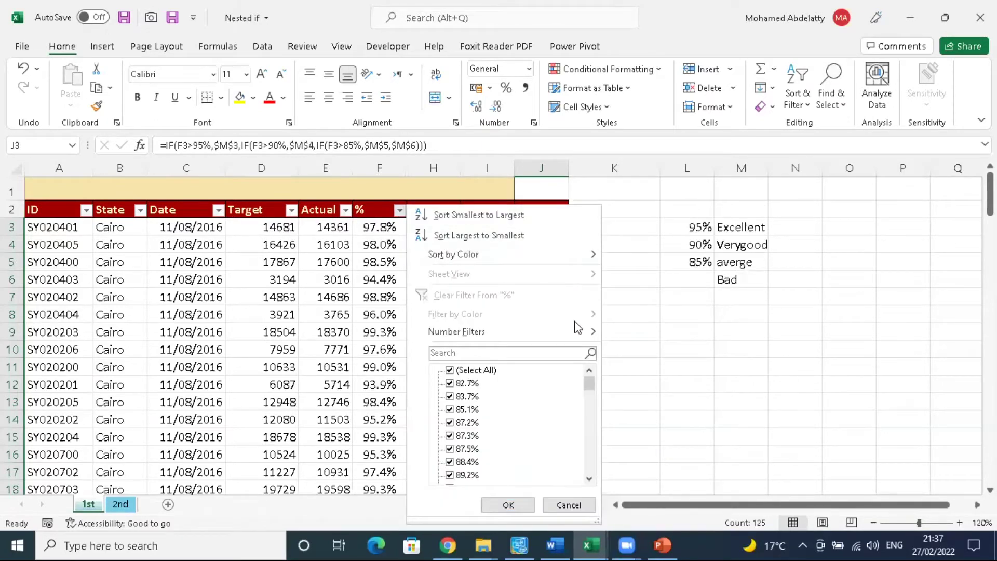
mouse_move(583, 332)
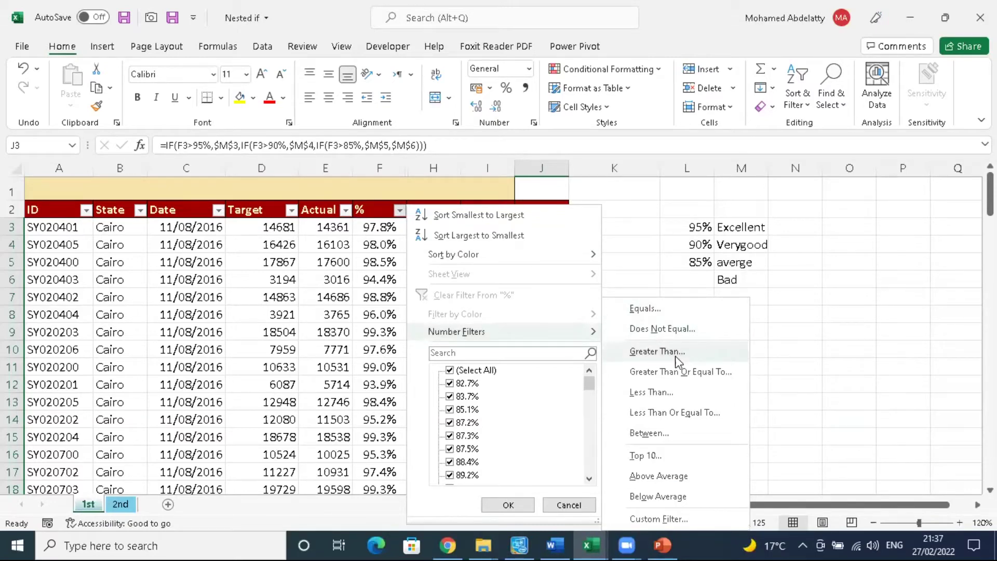
click(682, 392)
text(85%)
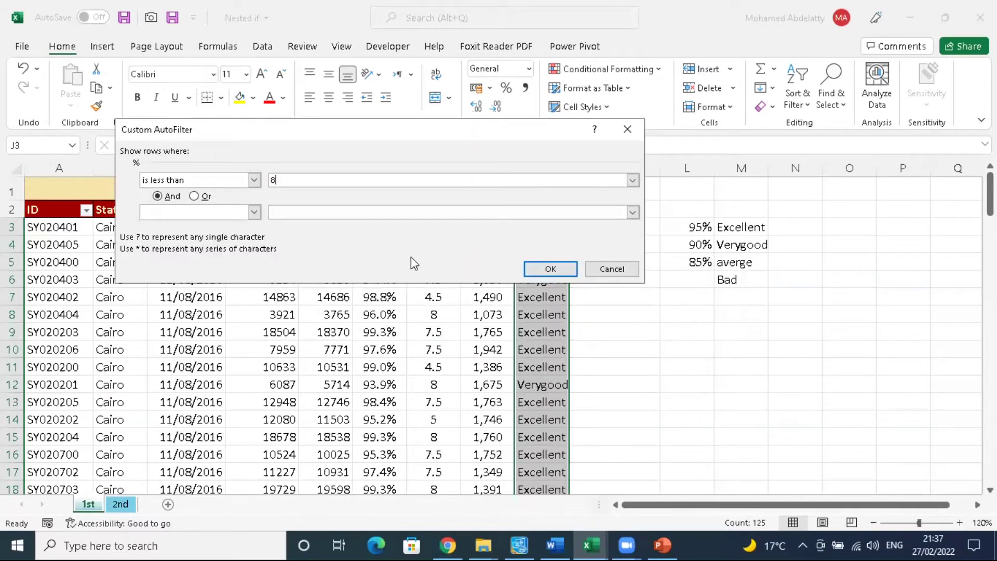
click(550, 269)
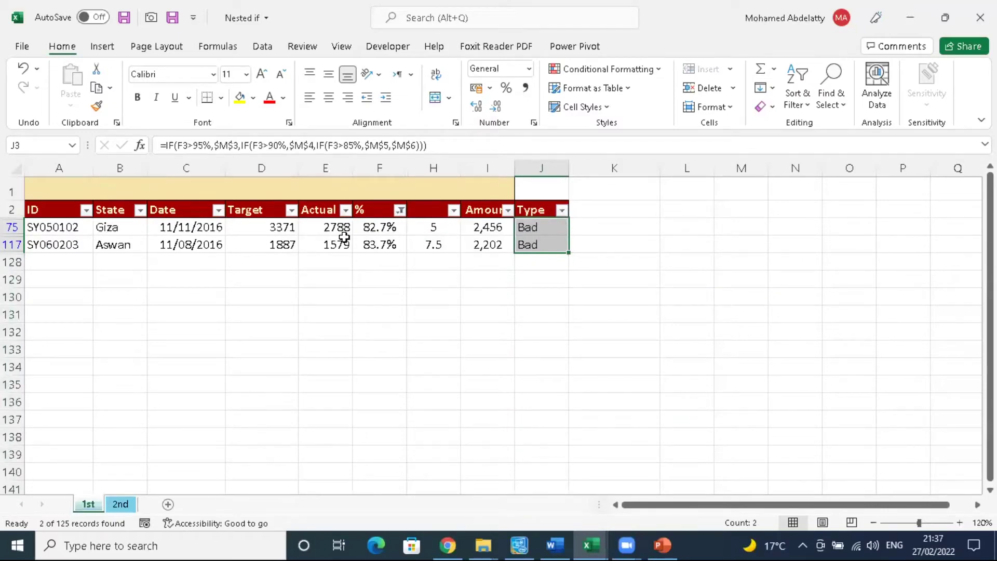
click(399, 210)
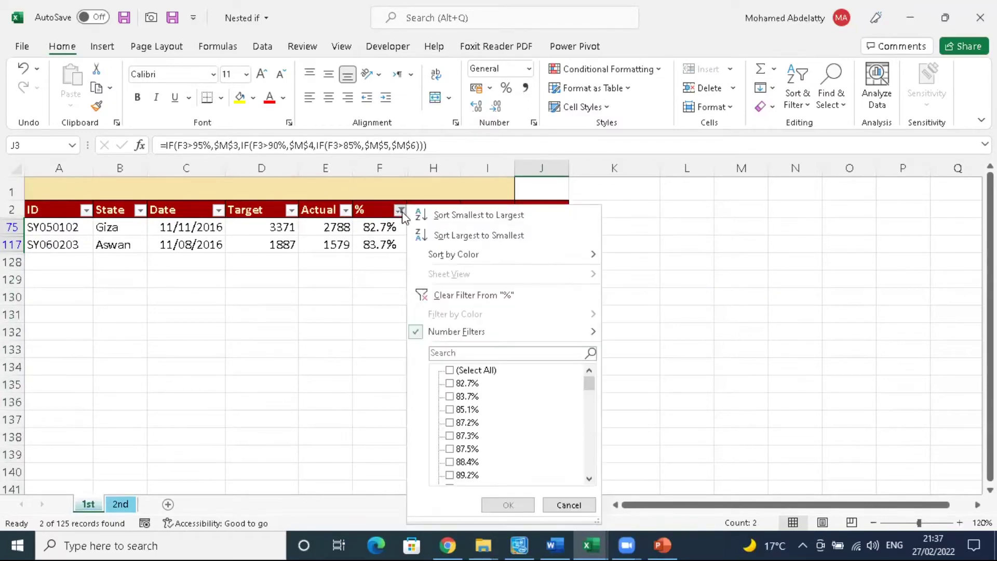
click(424, 292)
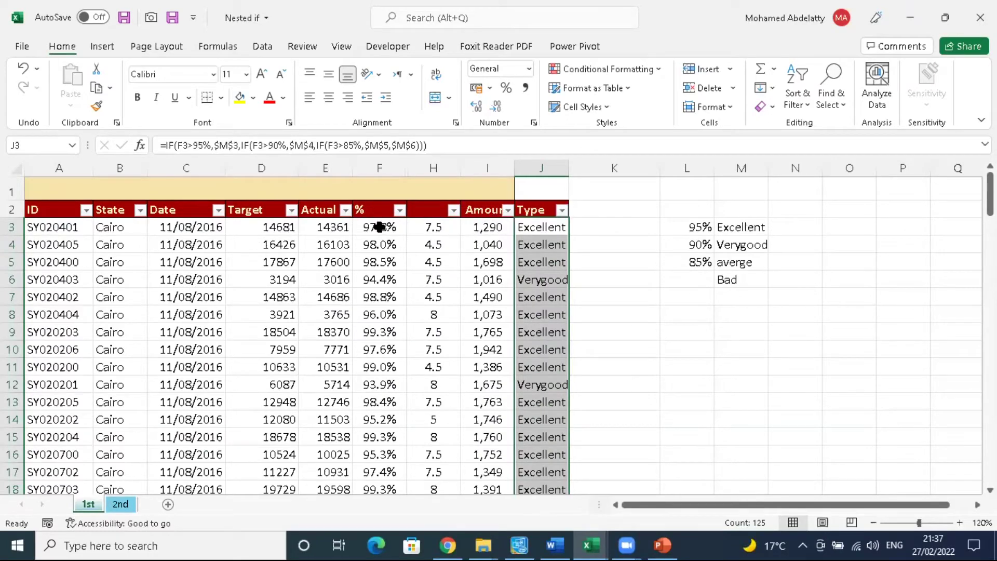
click(399, 210)
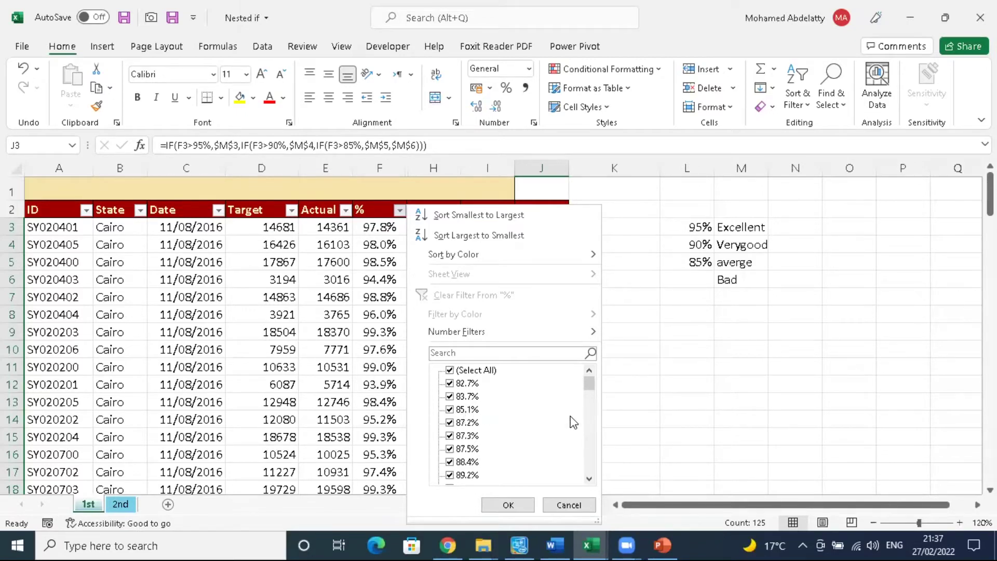
click(507, 505)
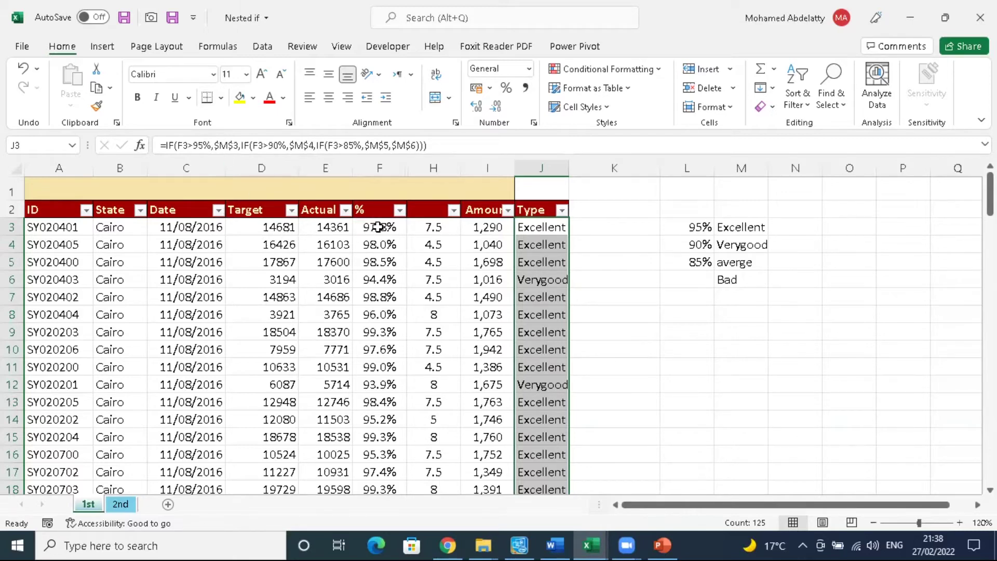
click(376, 227)
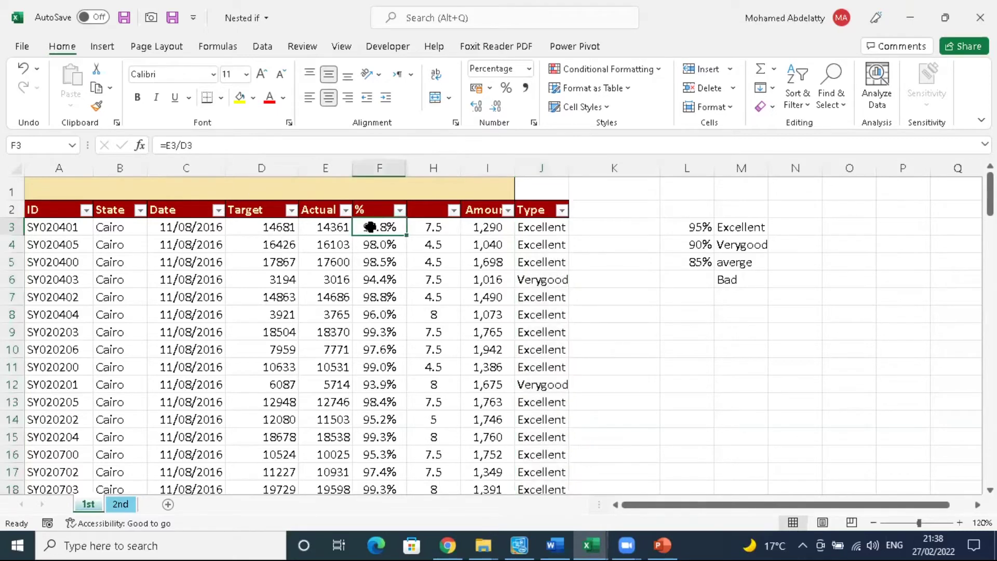
click(539, 226)
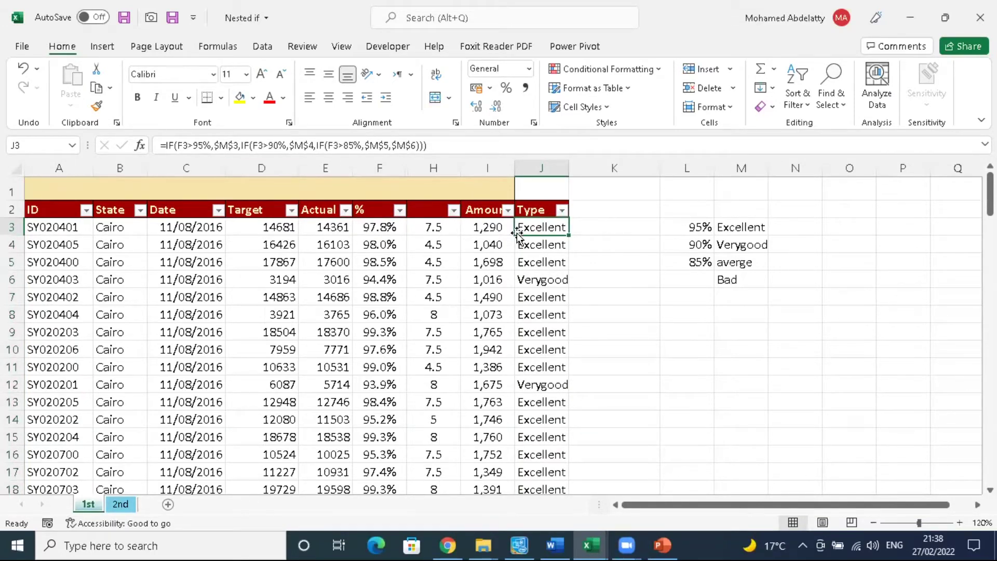
click(383, 283)
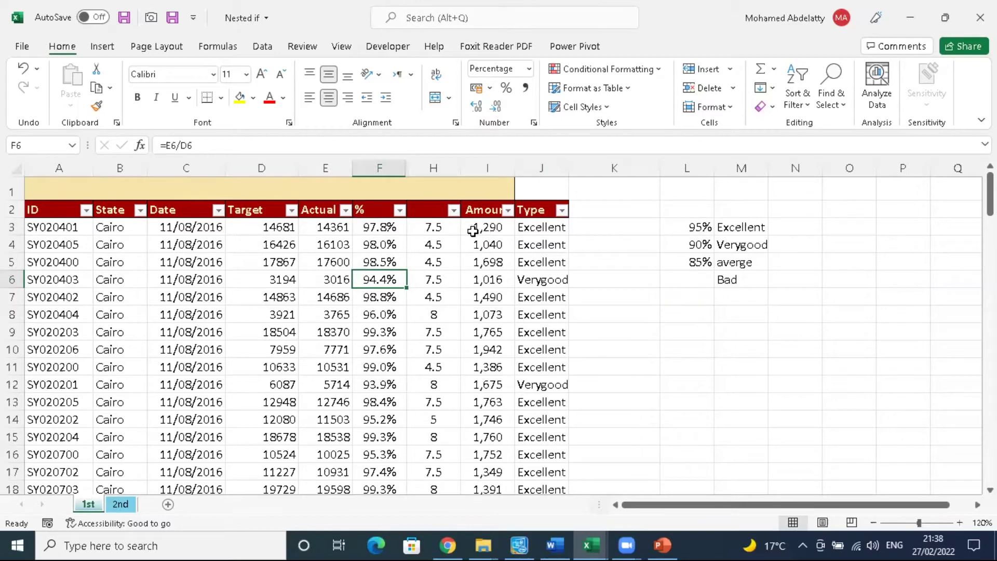
click(527, 228)
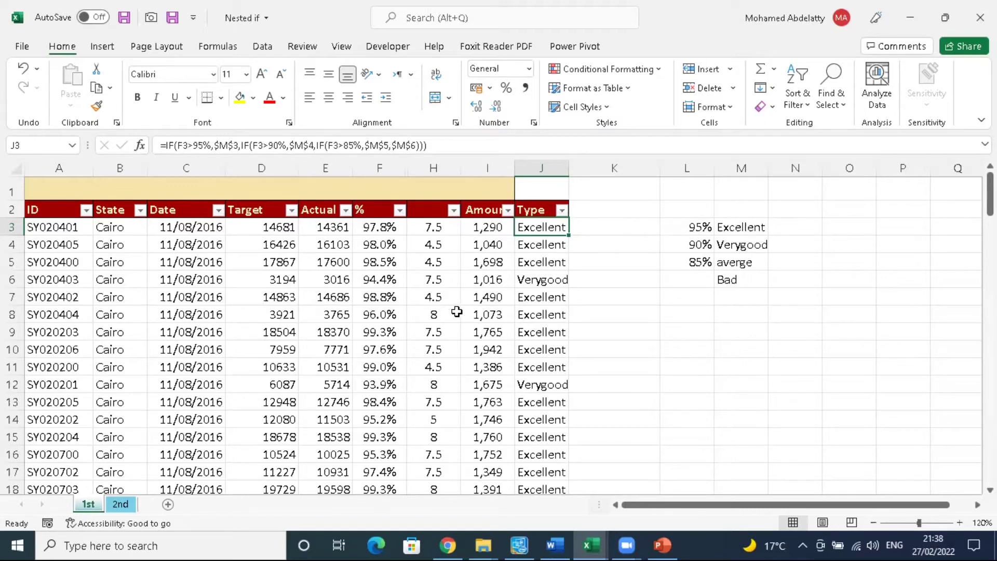
scroll(398, 268, down, 1)
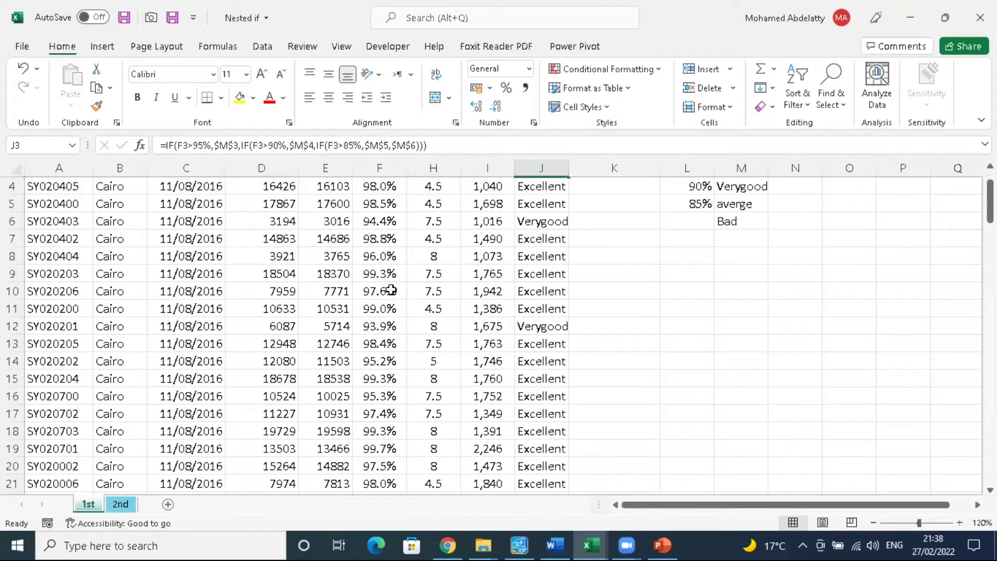
scroll(382, 381, down, 4)
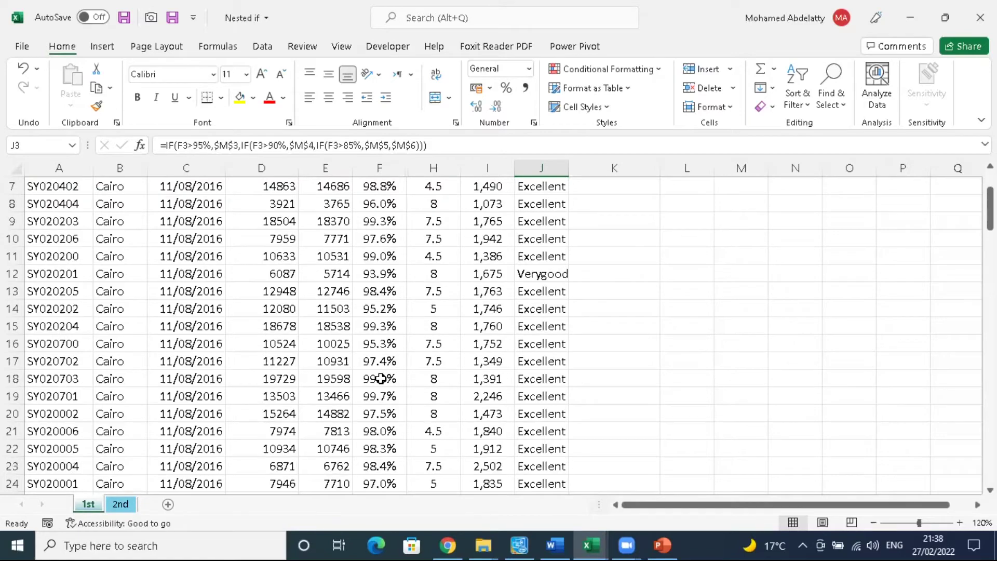
scroll(381, 382, down, 12)
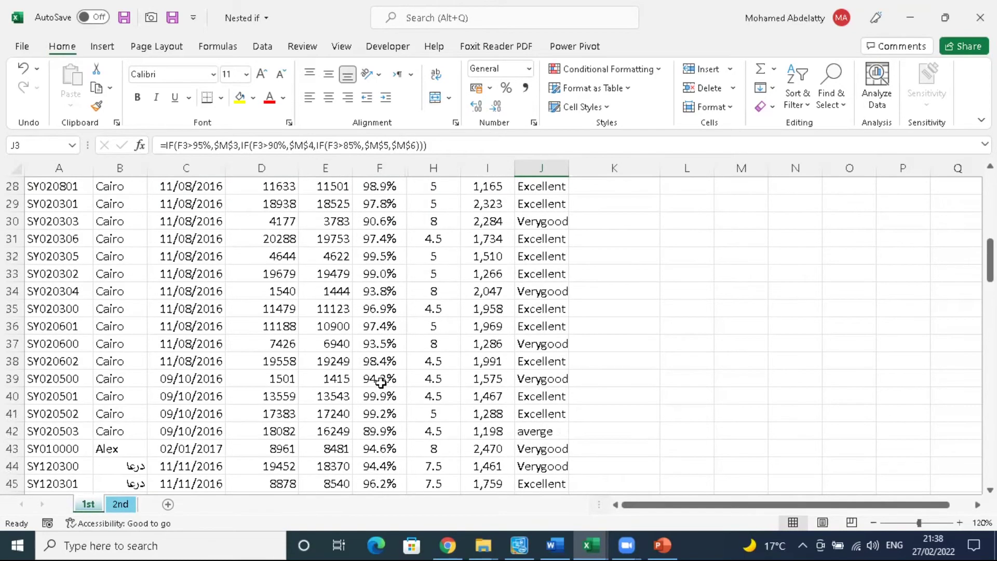
scroll(381, 382, down, 8)
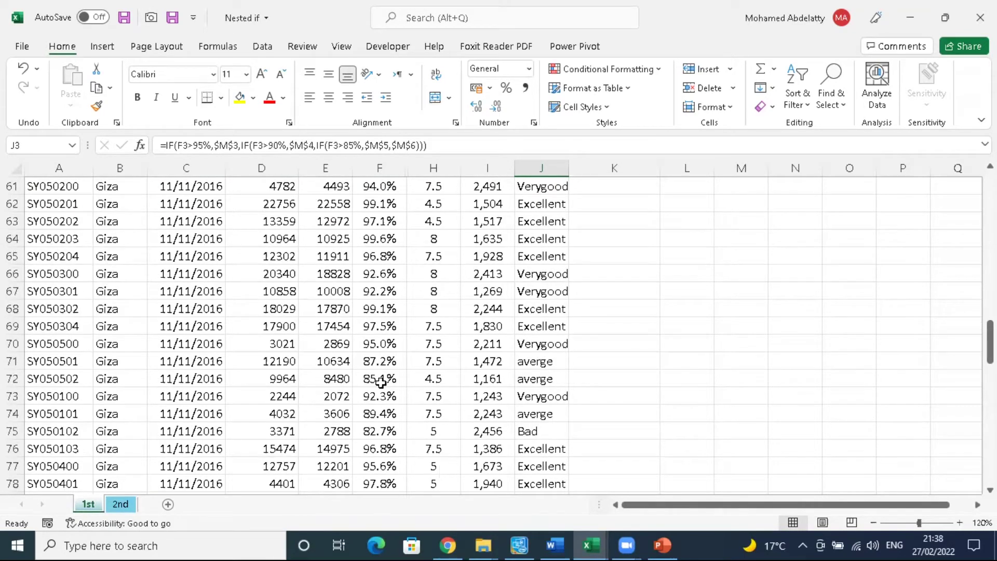
scroll(383, 388, down, 6)
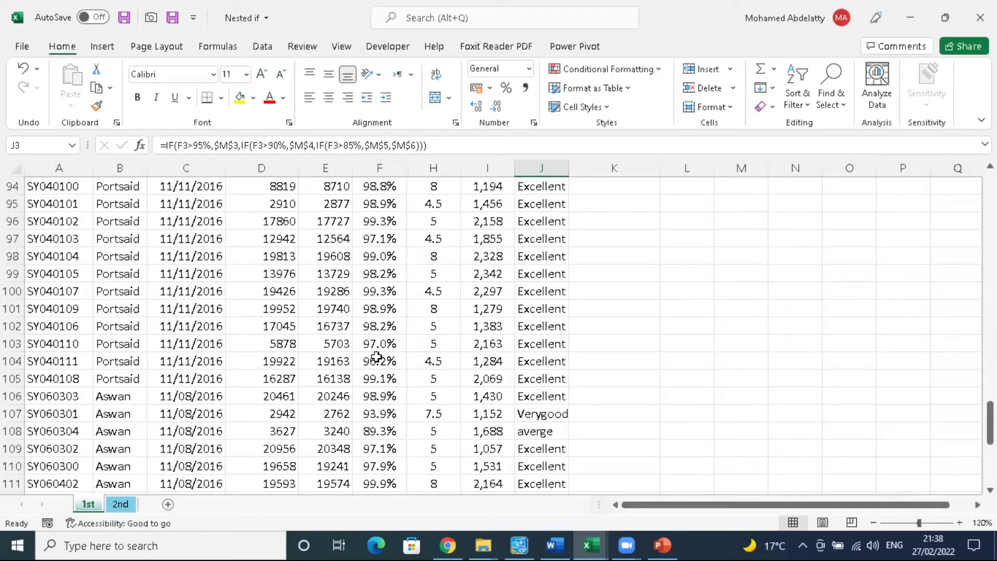
scroll(384, 434, up, 12)
scroll(388, 218, up, 19)
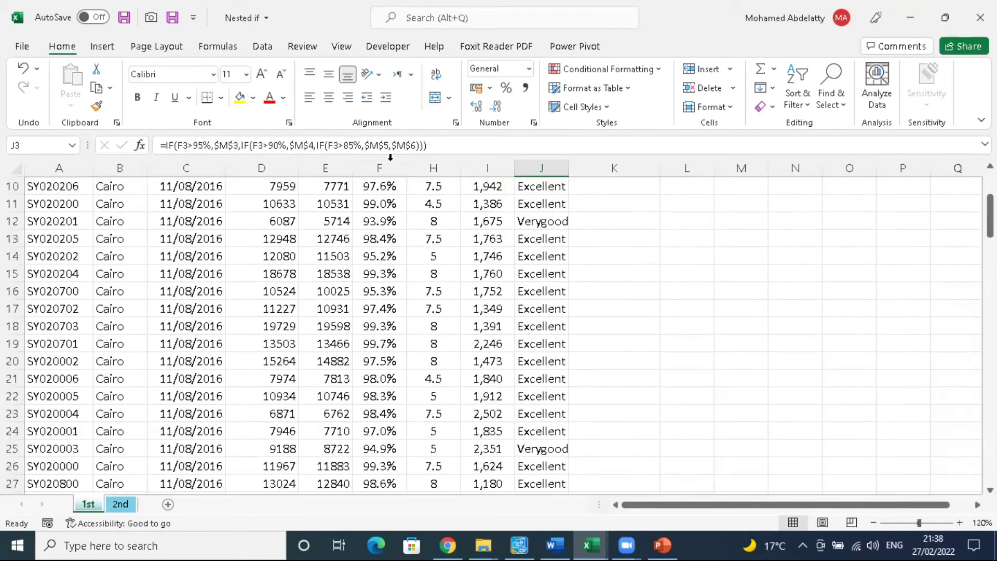
Step: Filter the Type column to show only the averge rows
click(398, 210)
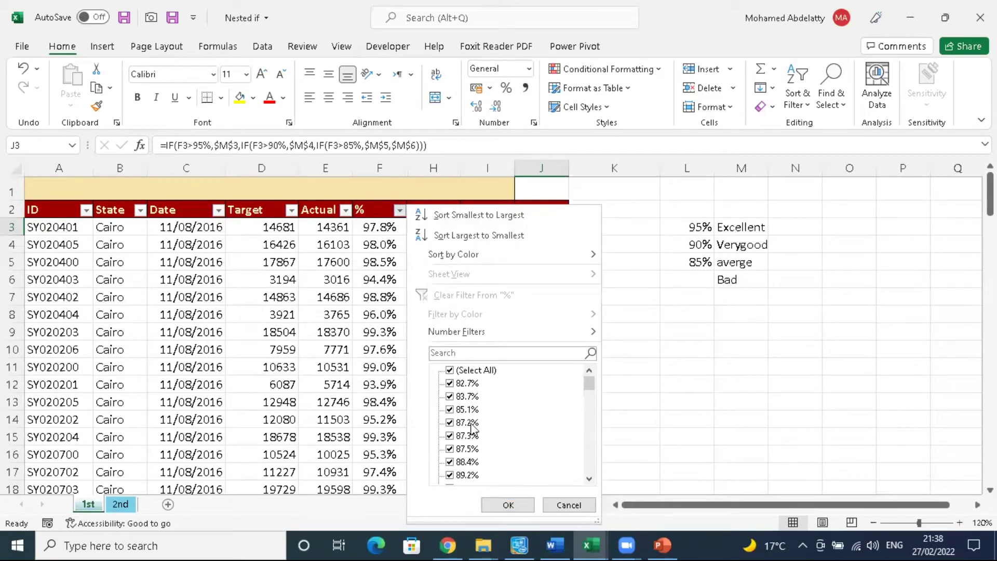
key(Escape)
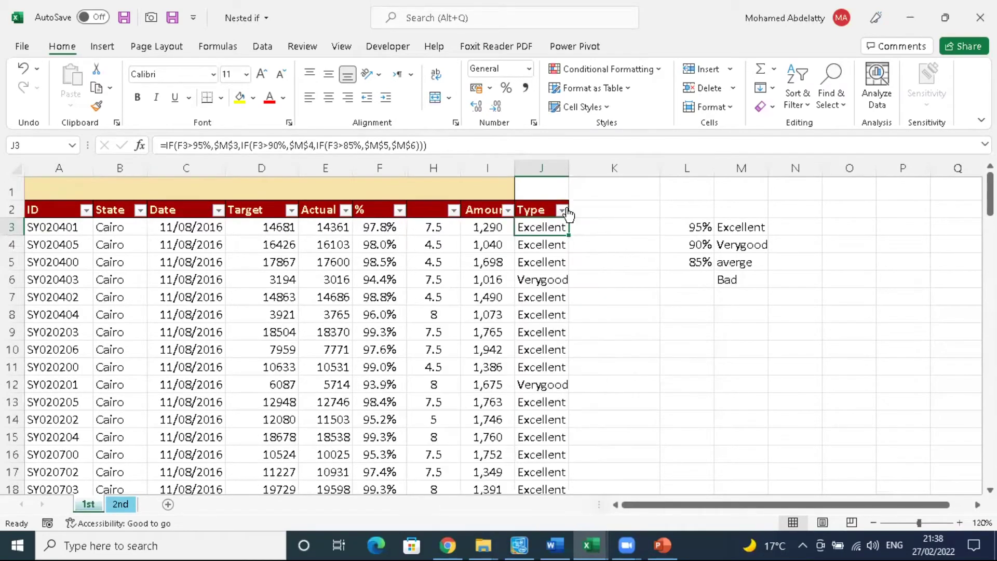
click(562, 209)
click(637, 369)
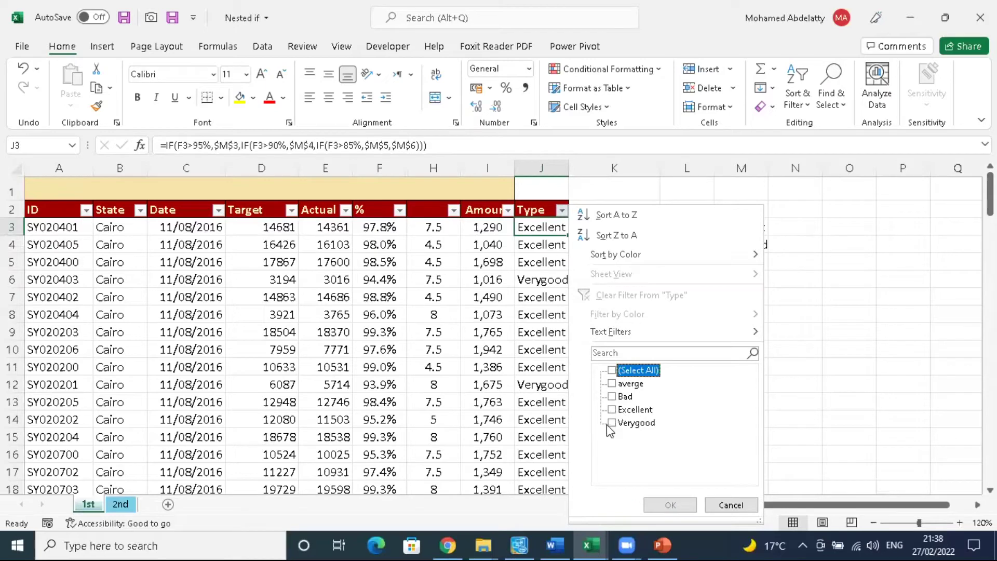
click(612, 384)
click(670, 503)
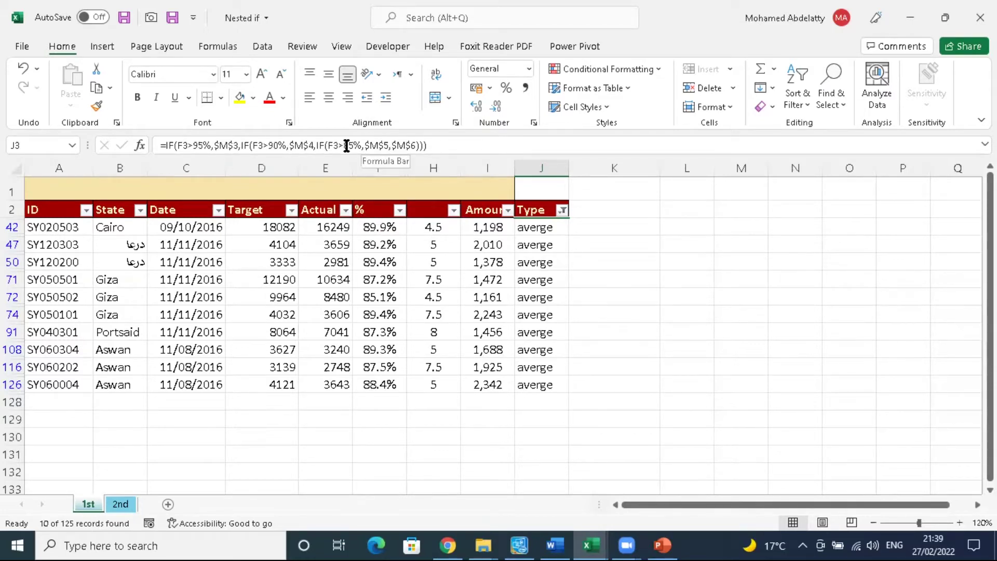
Step: Clear the Type filter to show all rows, then move to the second sheet
click(562, 211)
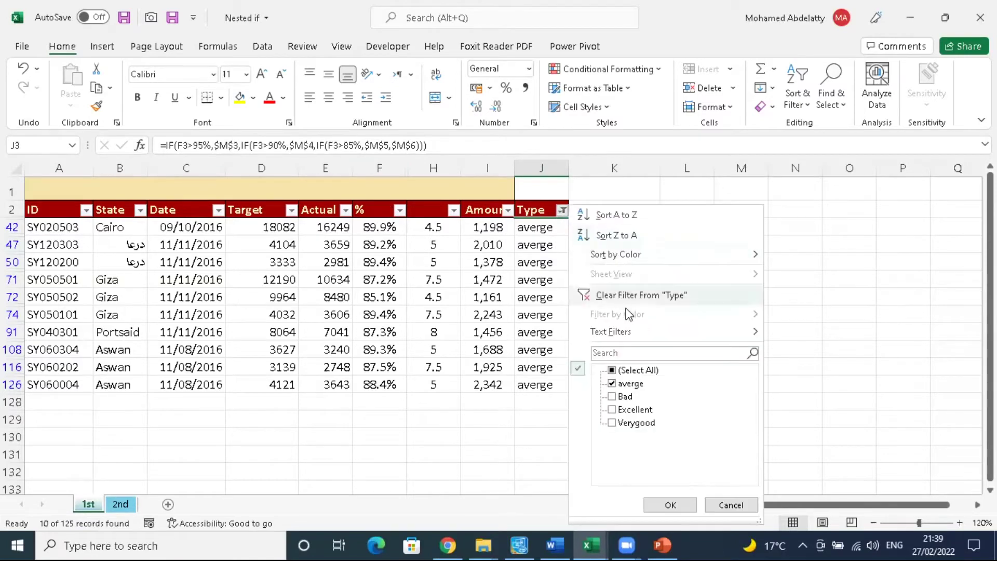
click(623, 295)
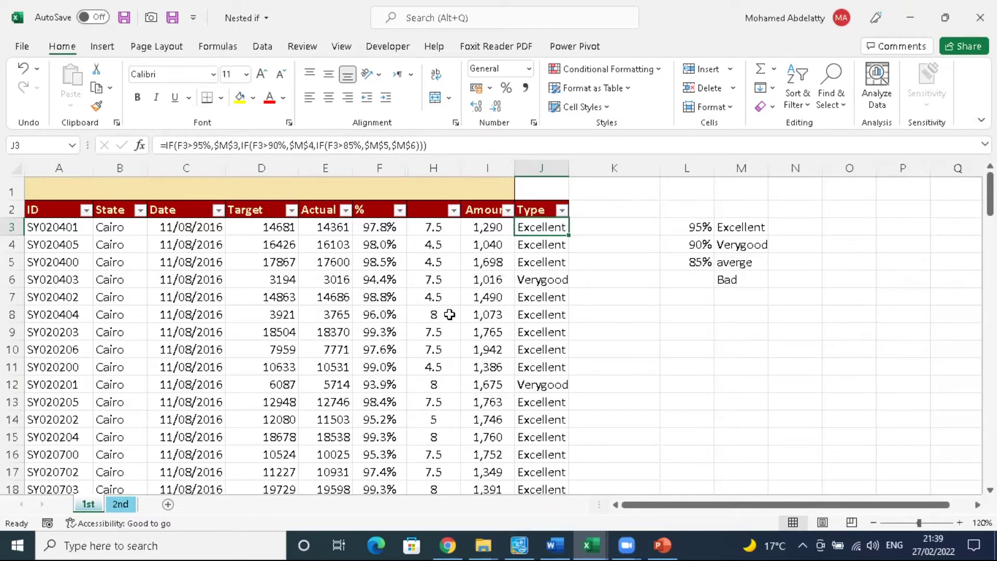
click(120, 506)
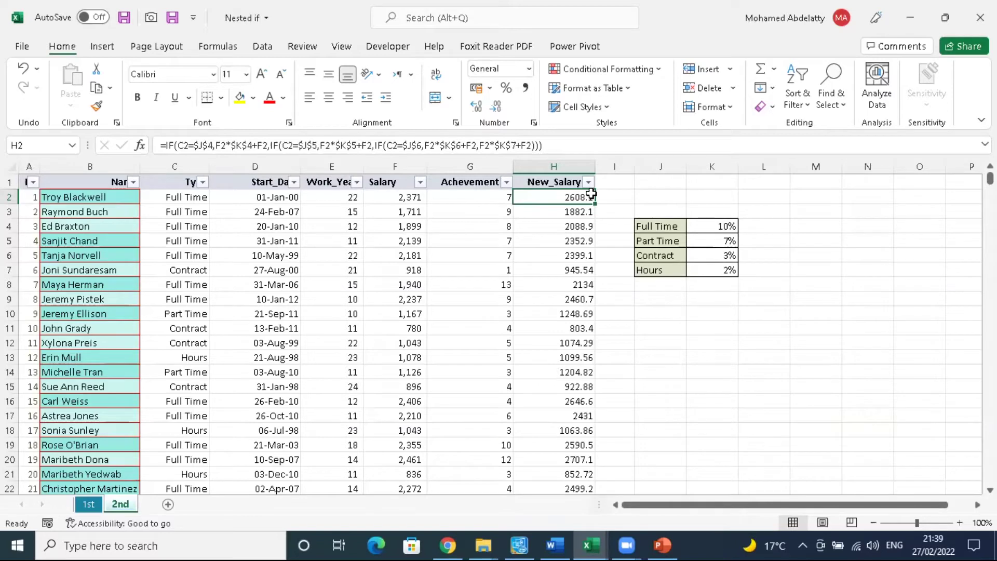
Step: Delete the old New_Salary values from H2 down to the table's last row, leaving H2 selected
click(577, 143)
drag(577, 143, 156, 141)
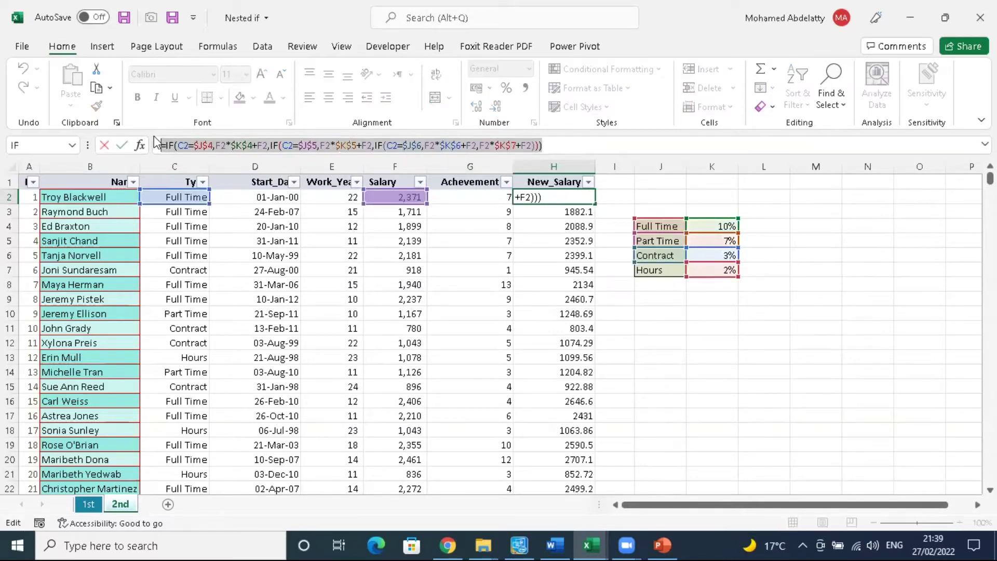
key(Escape)
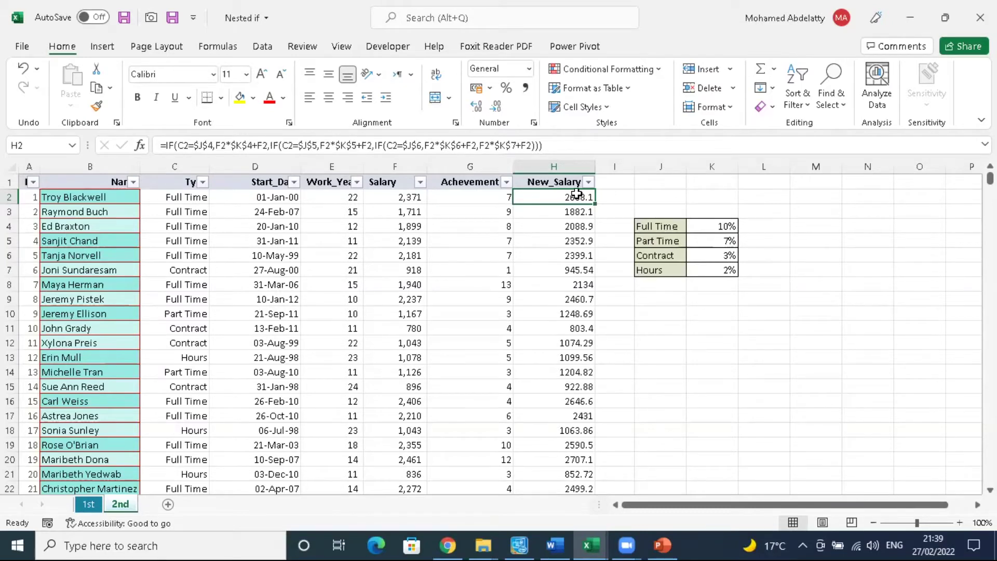
key(ctrl+shift+Down)
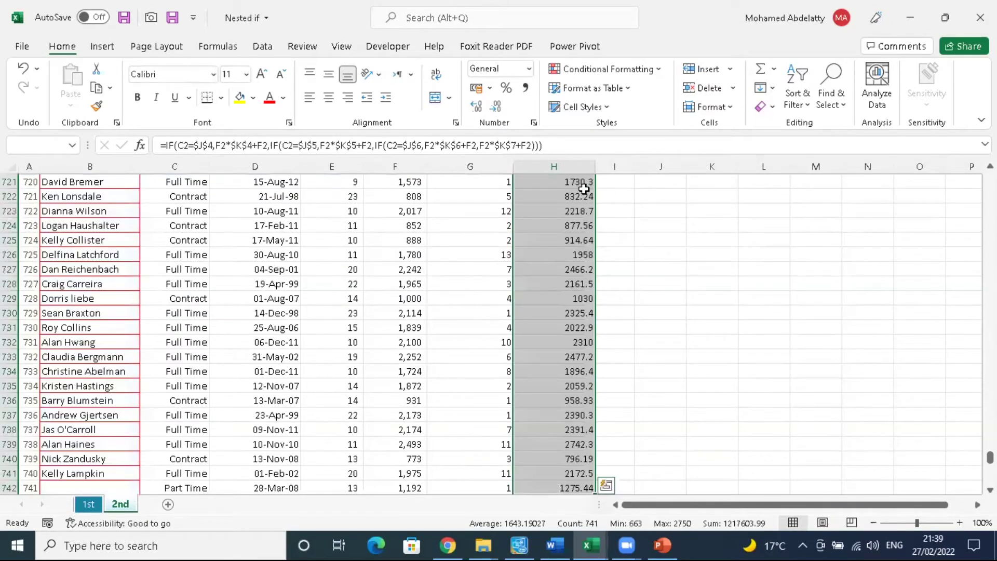
key(Delete)
key(ctrl+BackSpace)
click(569, 197)
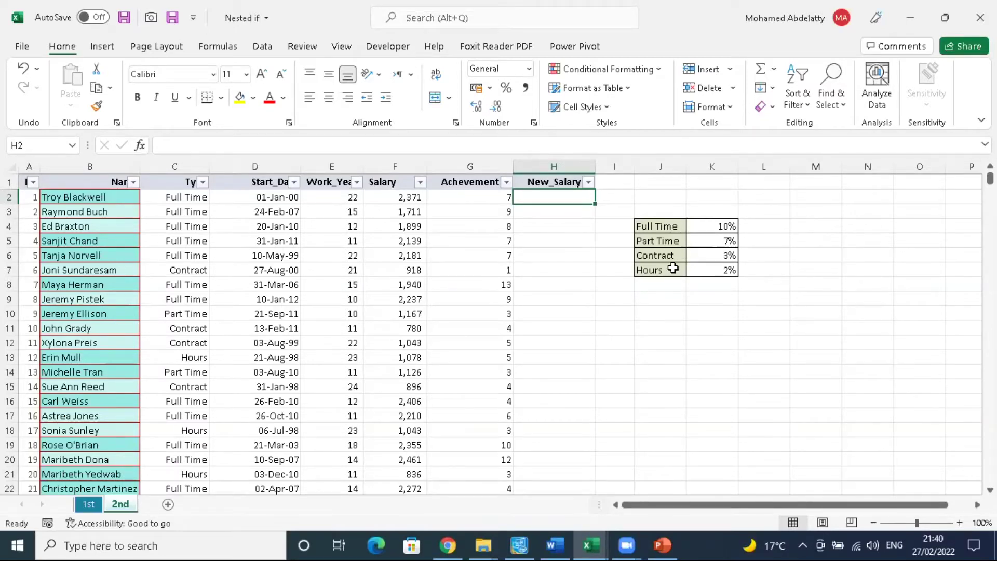
Step: Begin H2's formula with =IF(C2=$J$6 to test for the Contract type
click(256, 144)
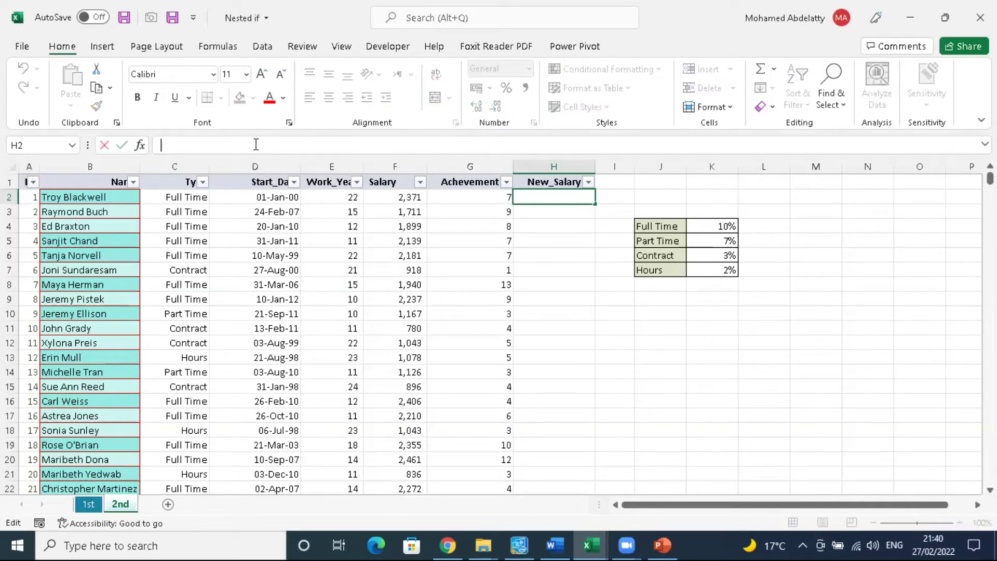
text(=)
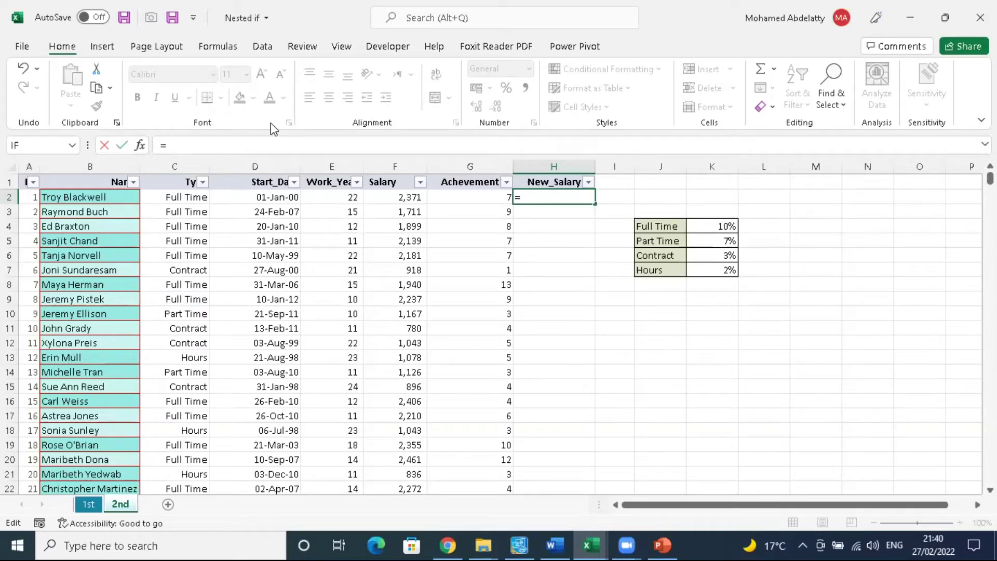
text(F()
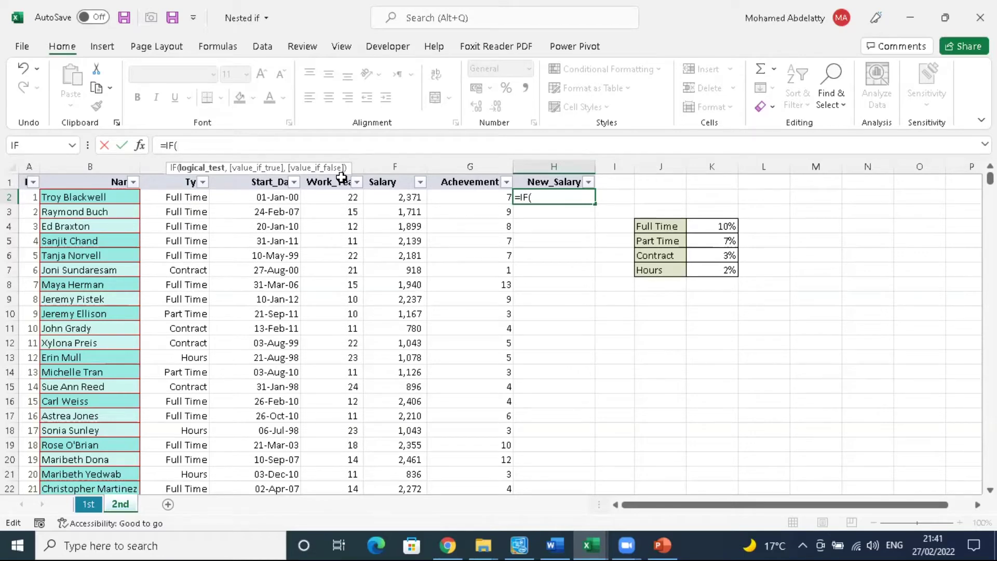
click(175, 195)
text(=)
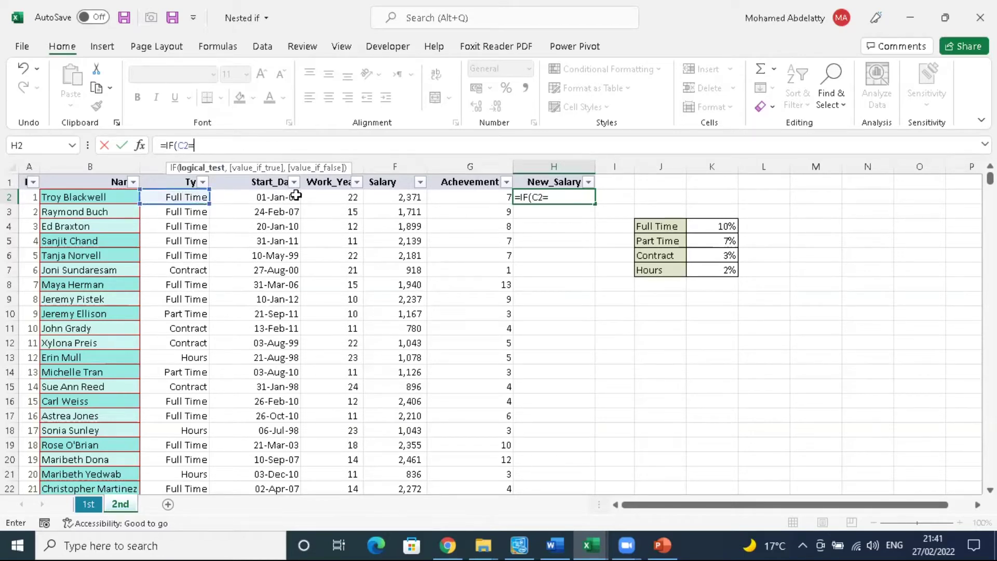
text("cO)
key(BackSpace)
key(BackSpace)
click(654, 256)
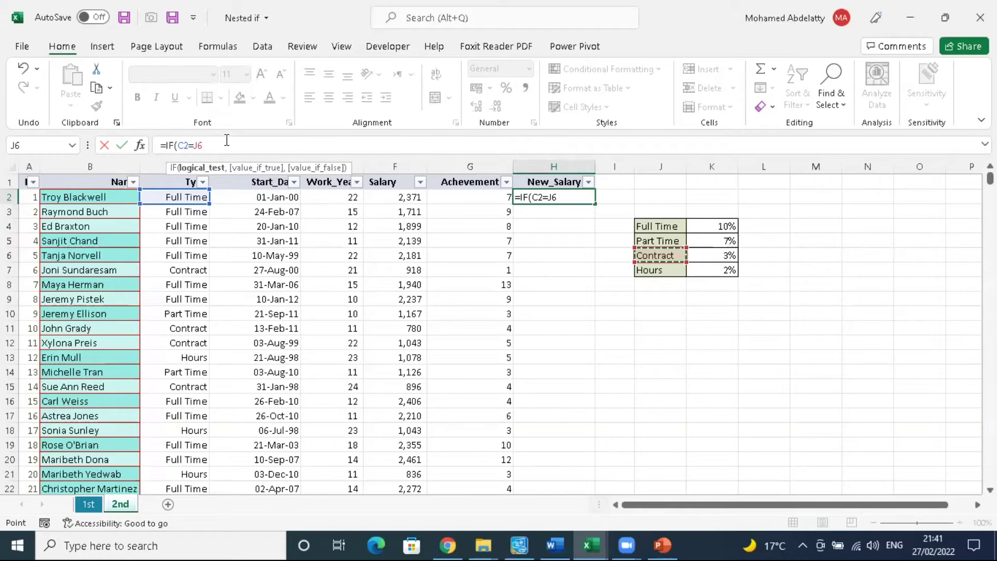
key(F4)
Step: Give Contract staff F2*3%+F2 and open a nested IF for other types
text(,)
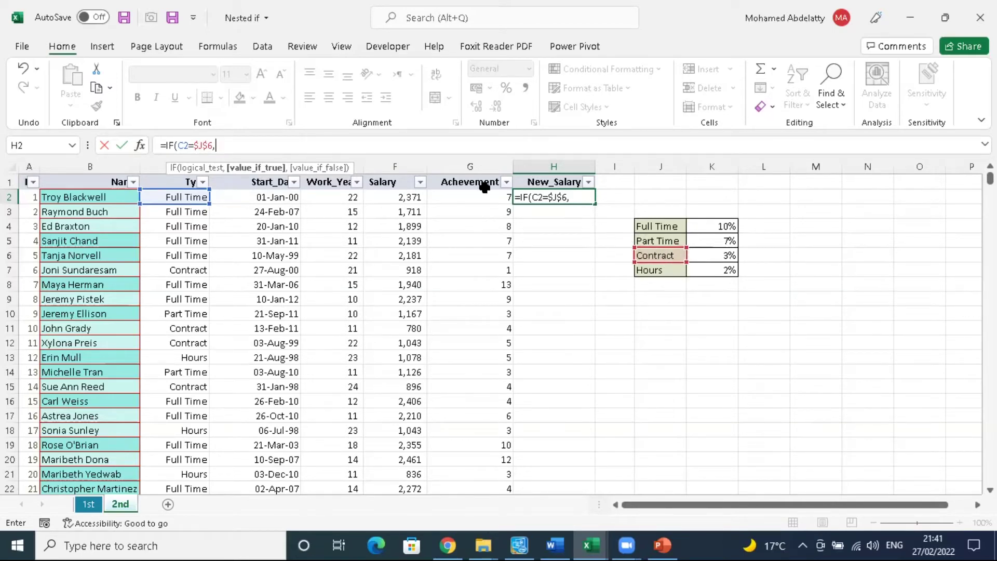
click(413, 196)
text(*3)
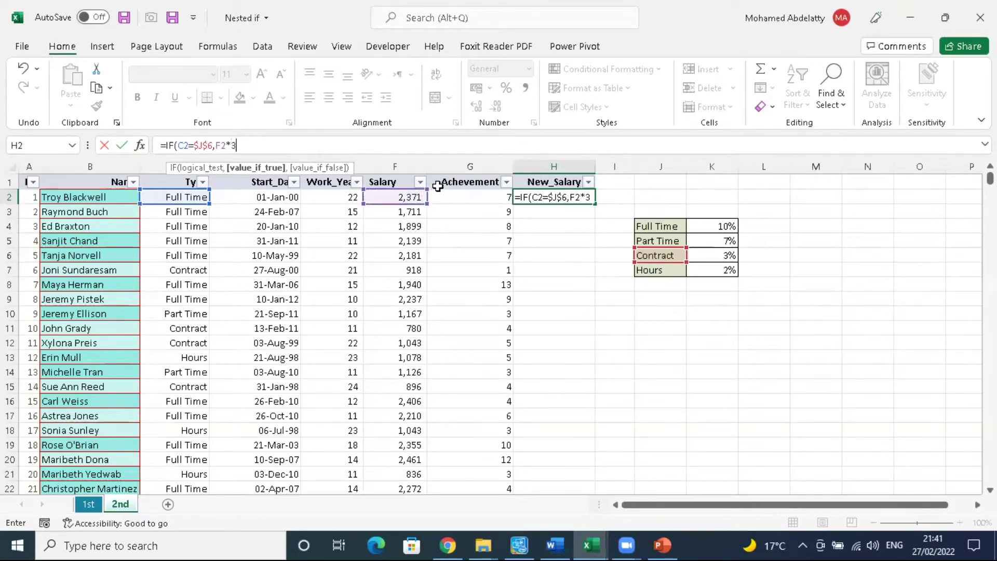
text(%+)
click(410, 196)
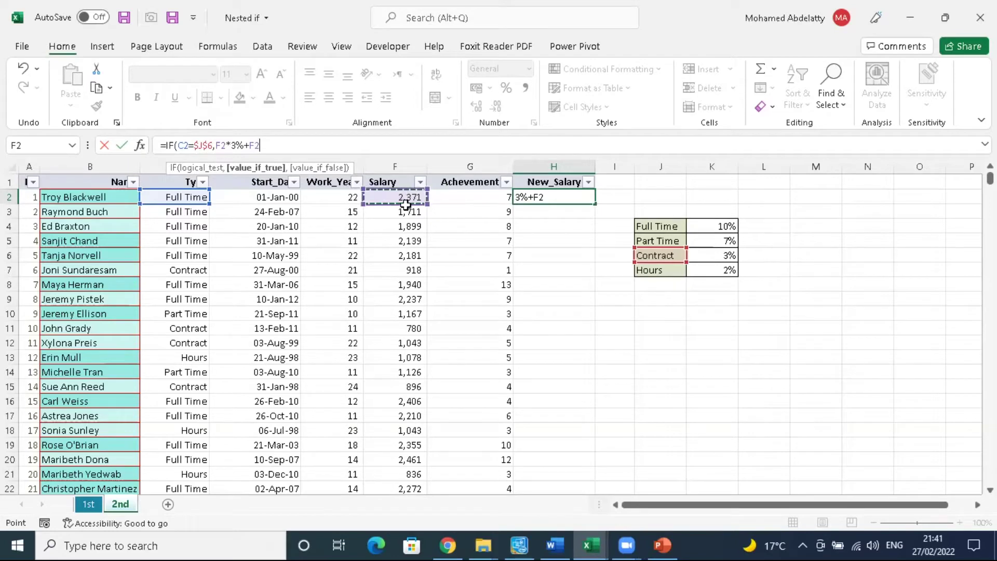
text(,)
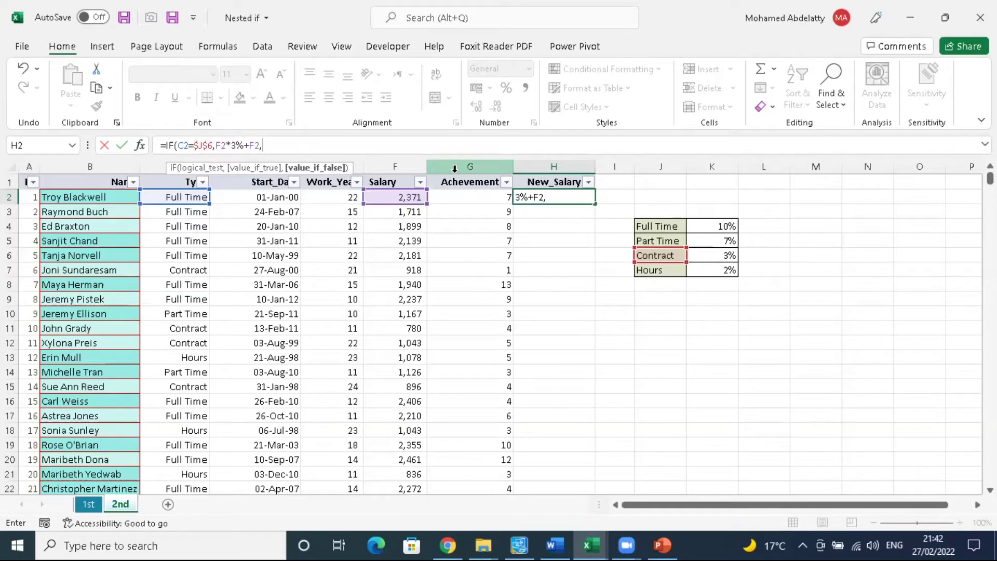
text(IF()
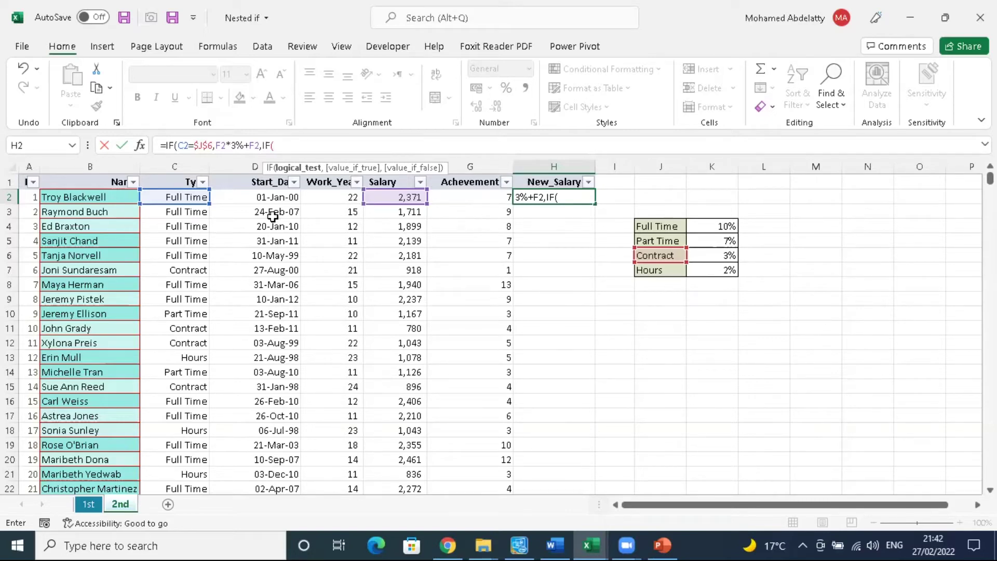
Step: In the nested IF, test C2 against the Part Time label $J$5
click(190, 198)
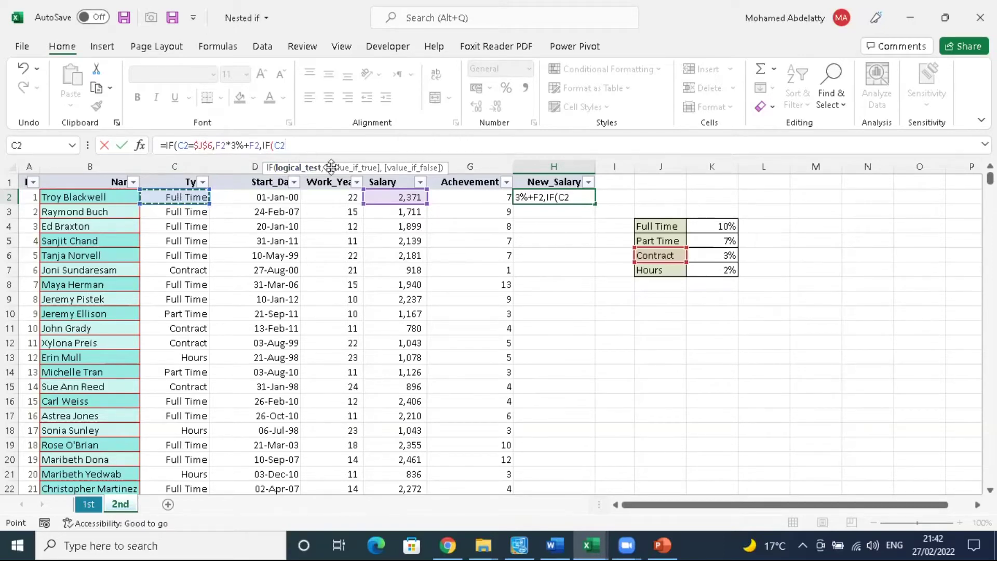
text(=)
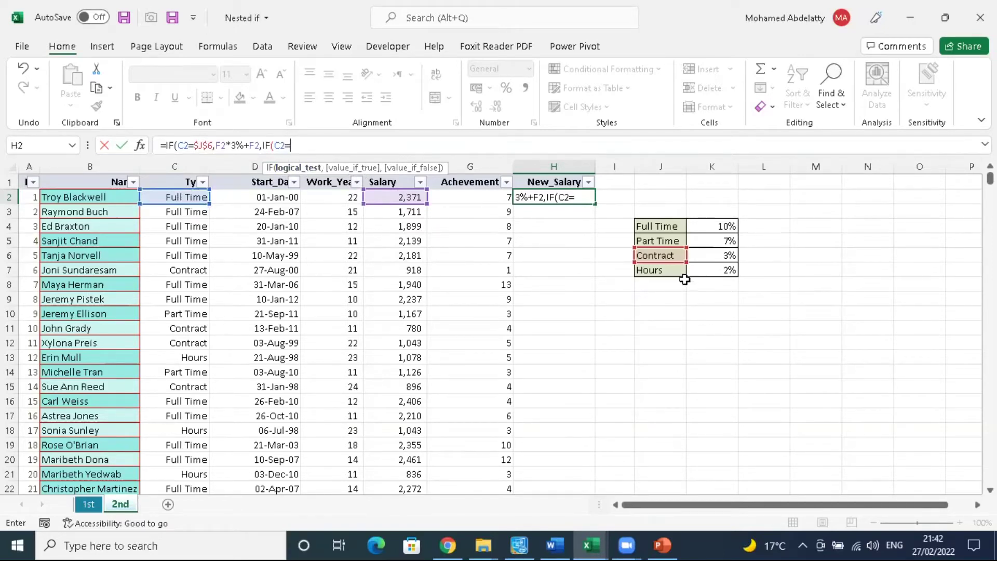
click(668, 240)
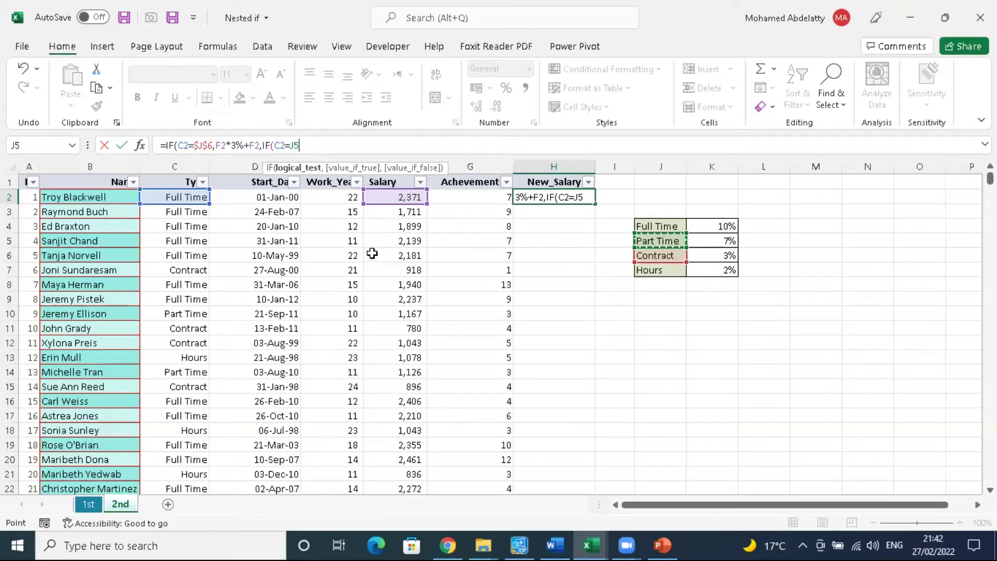
key(F4)
text(,)
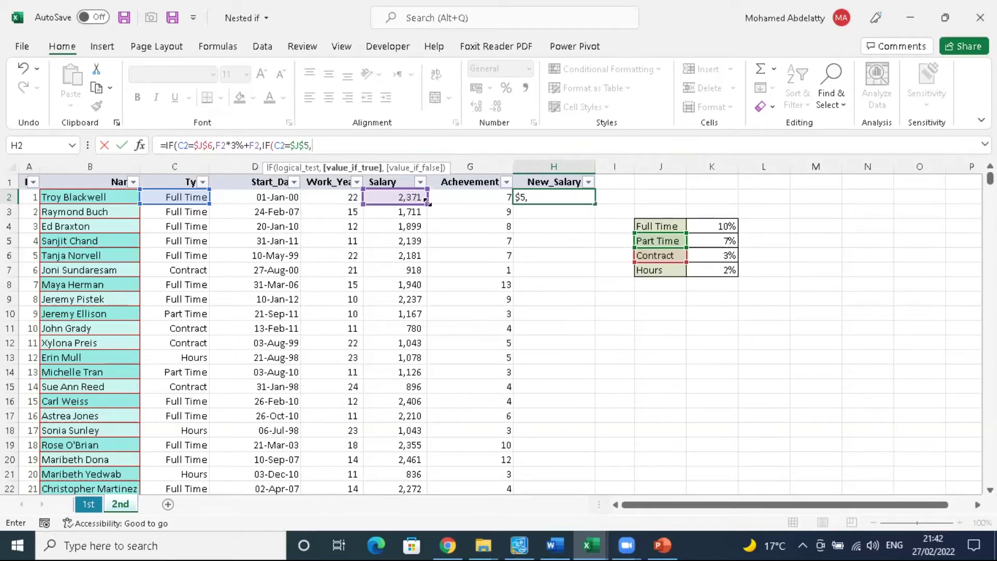
Step: Return F2*$K$5+F2 for Part Time, then open another nested IF
click(402, 199)
text(*)
click(721, 241)
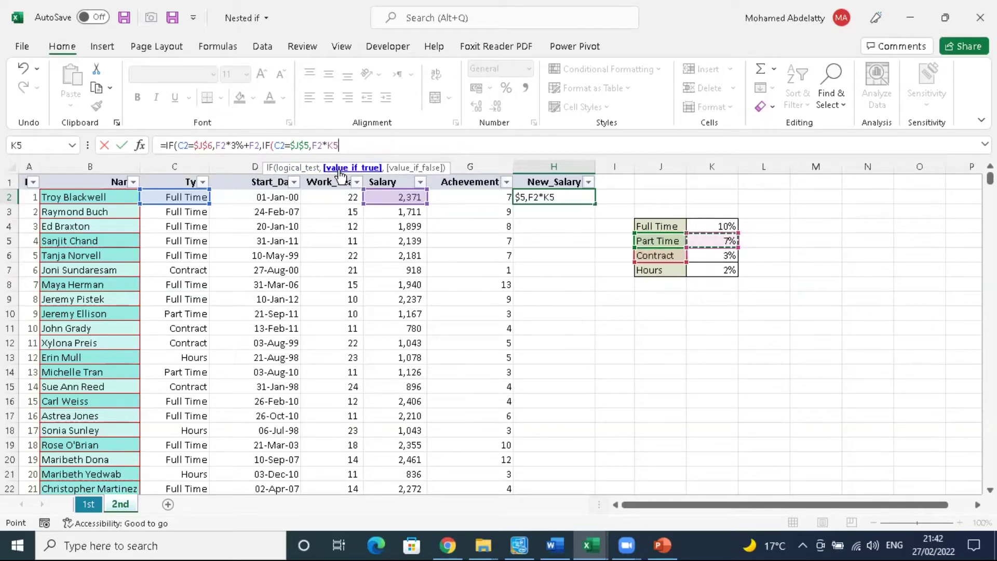
key(BackSpace)
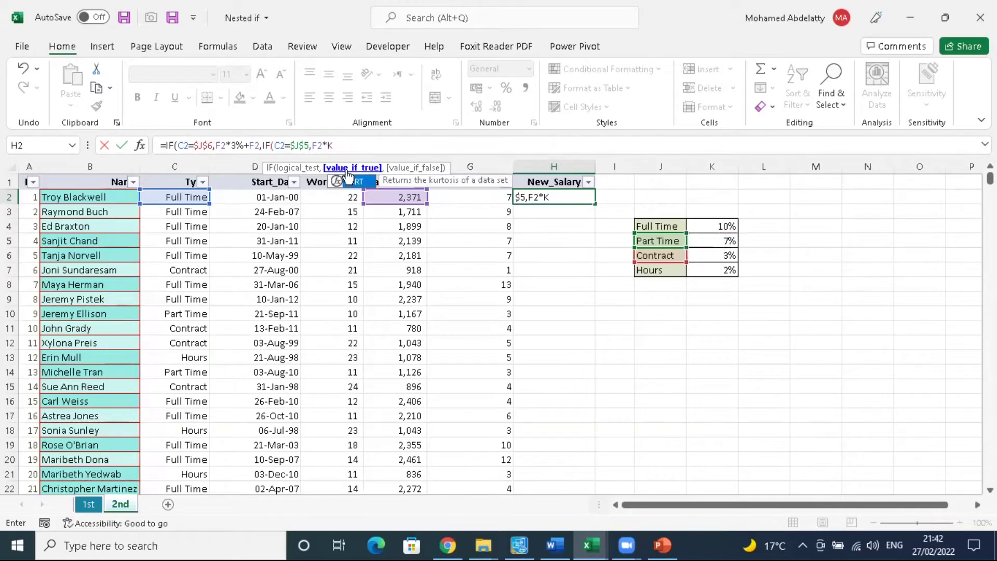
key(BackSpace)
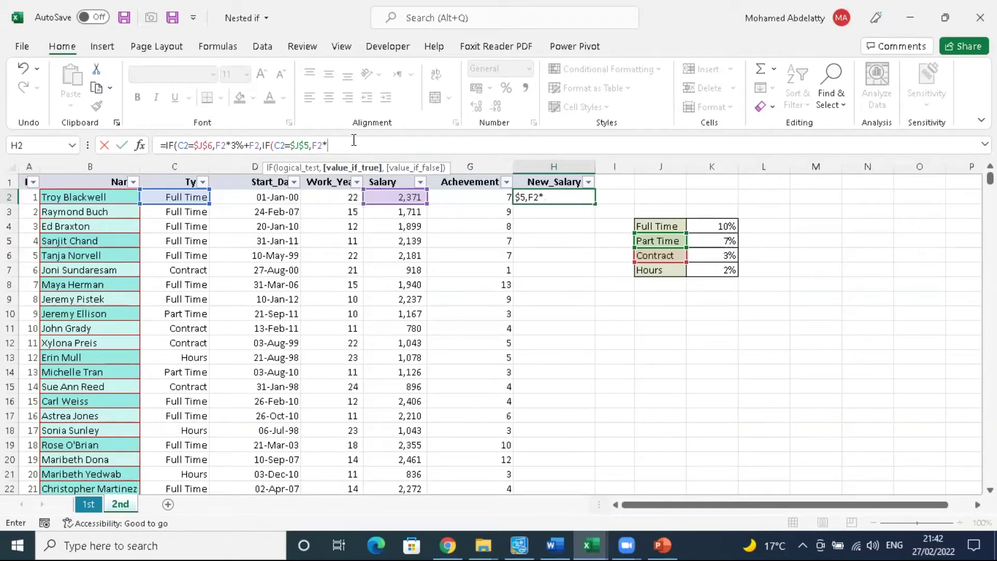
click(723, 240)
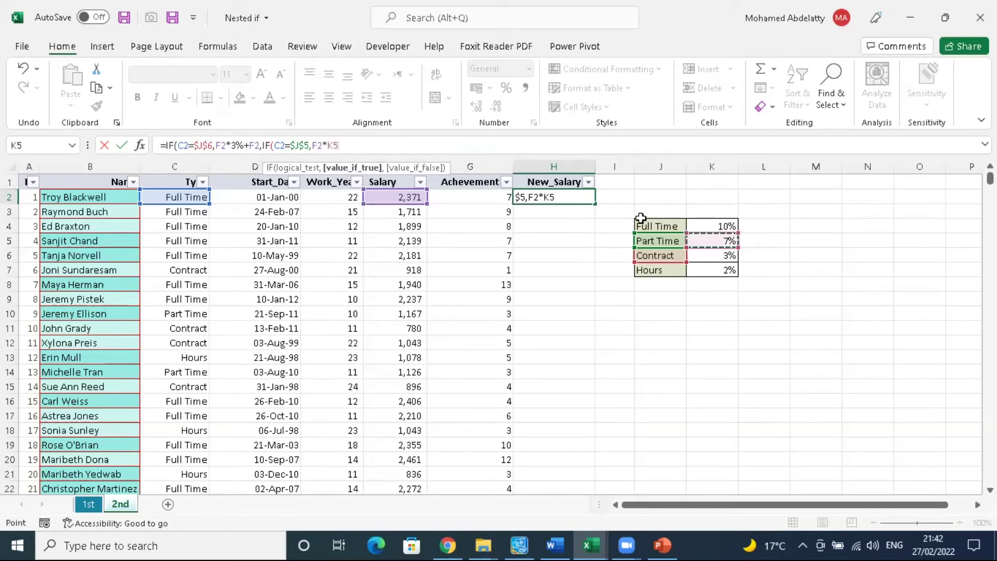
key(F4)
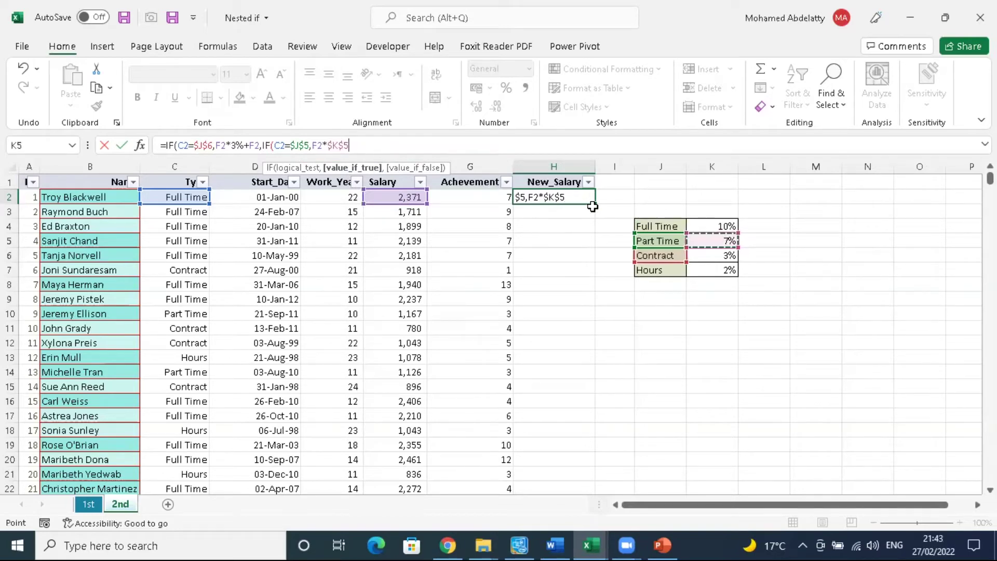
text(,)
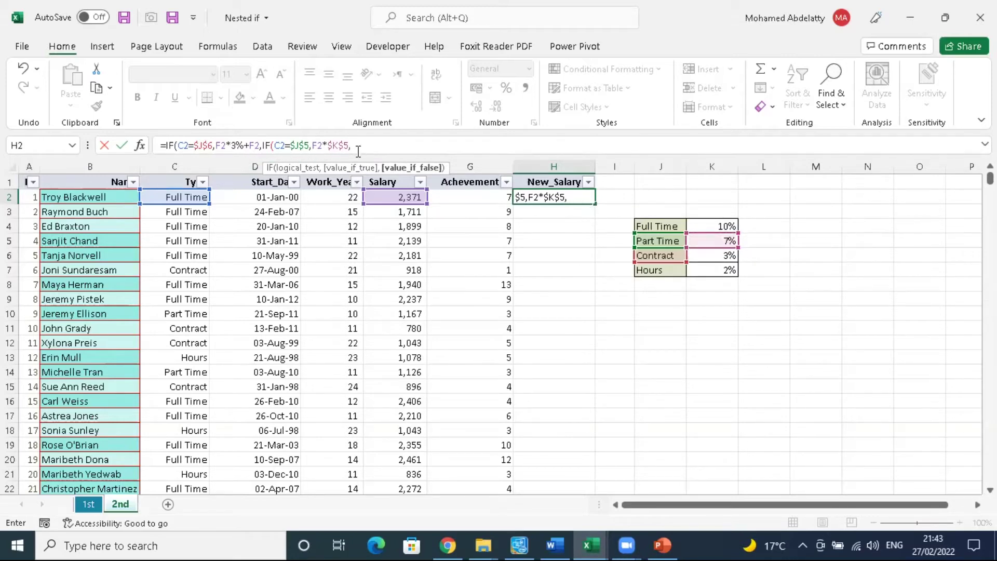
key(BackSpace)
text(+)
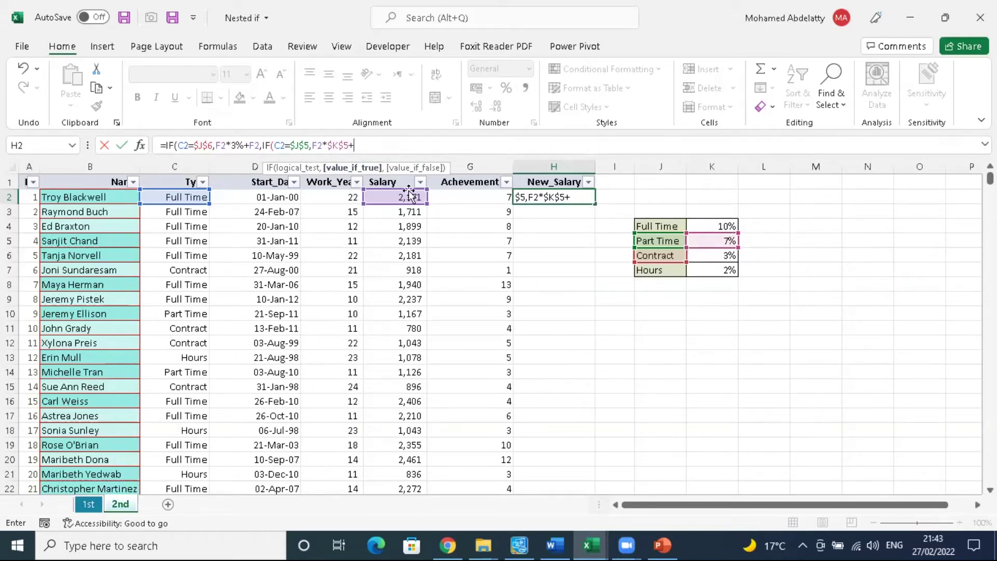
click(409, 197)
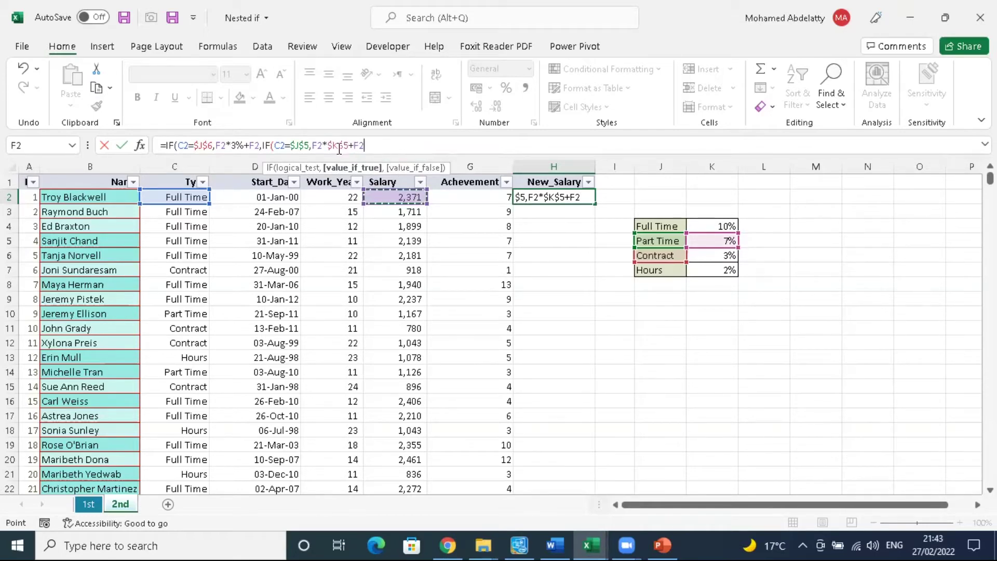
text(,)
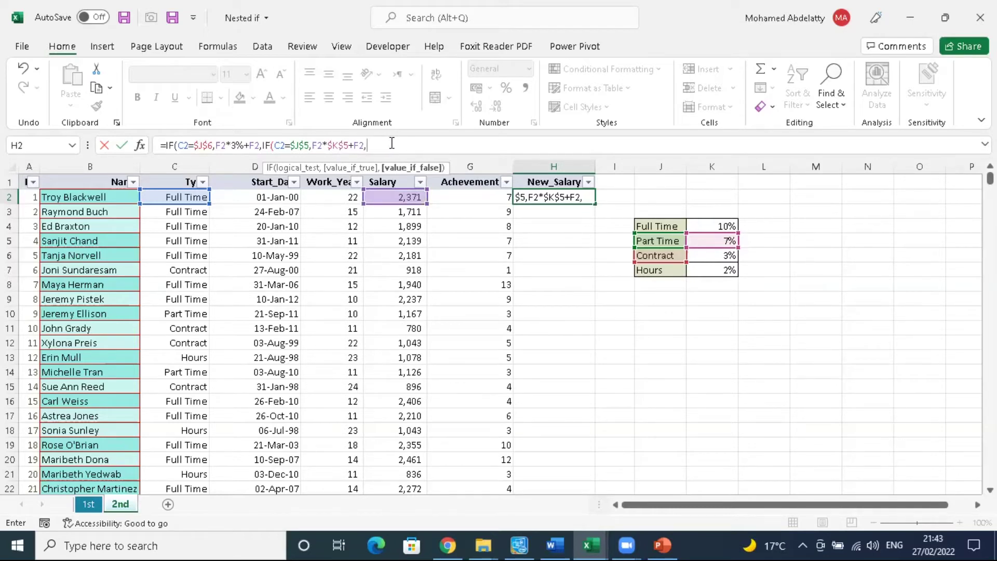
text(IF)
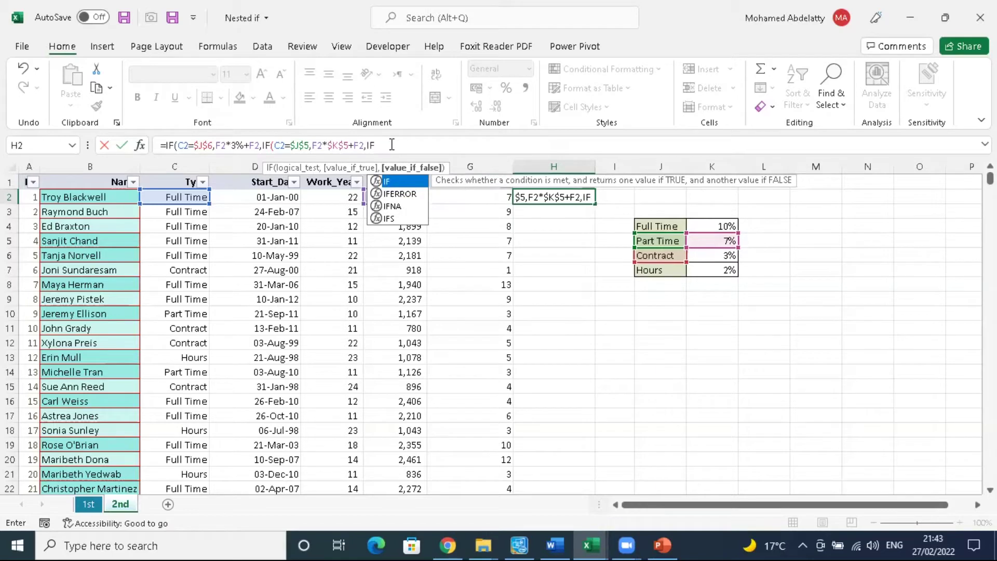
text(()
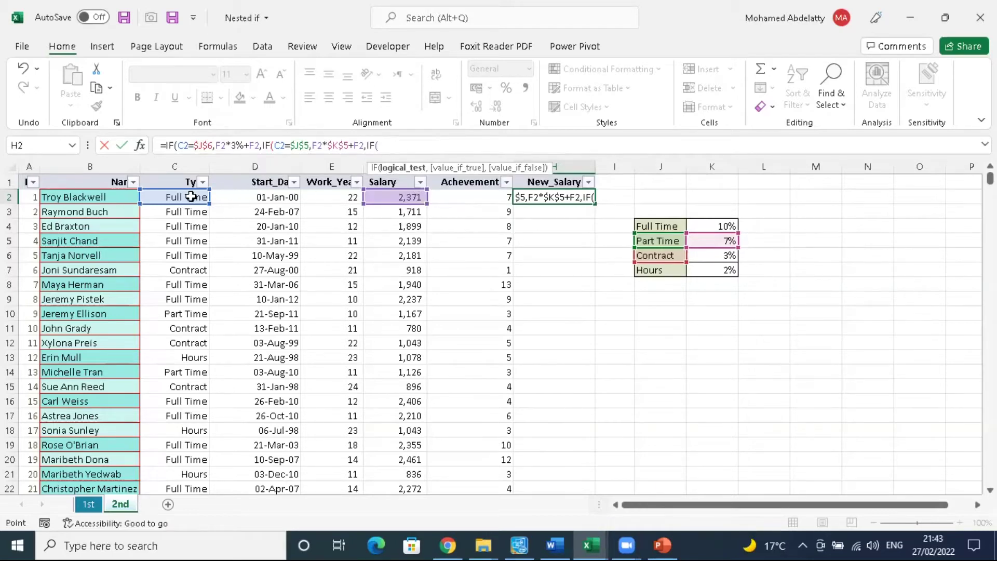
Step: Add a third IF testing C2 against the Hours label $J$7
click(191, 197)
text(=)
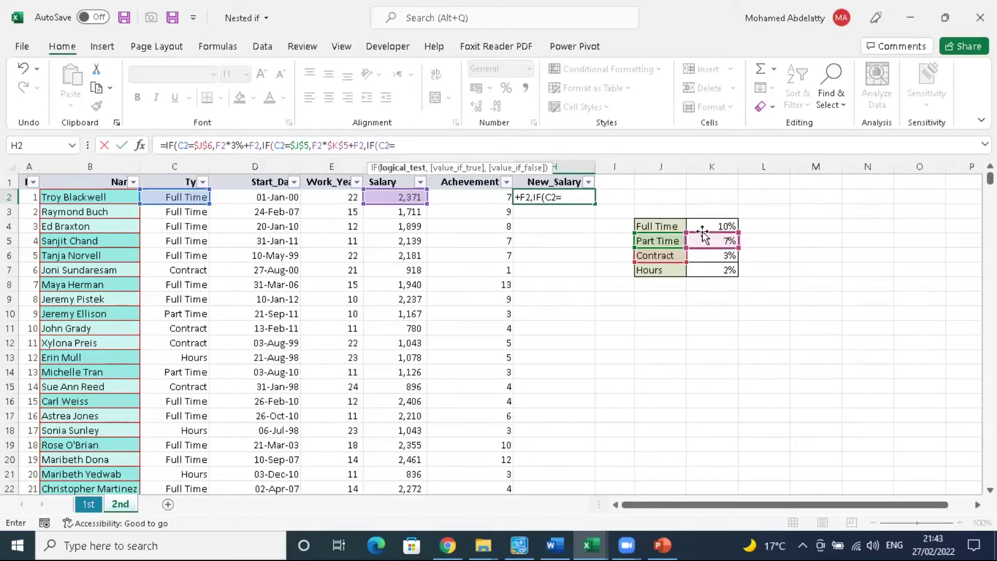
click(671, 224)
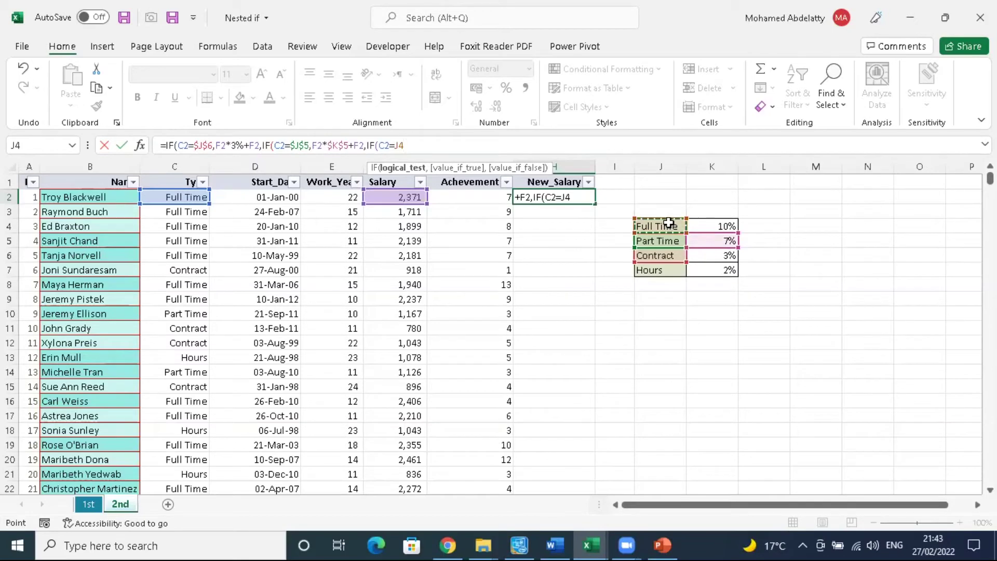
click(669, 270)
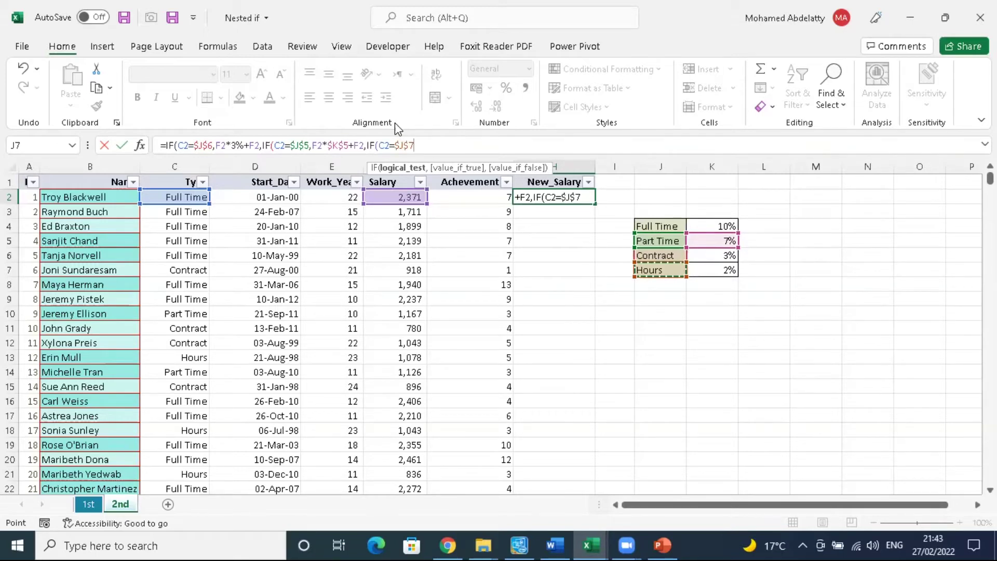
key(F4)
text(,)
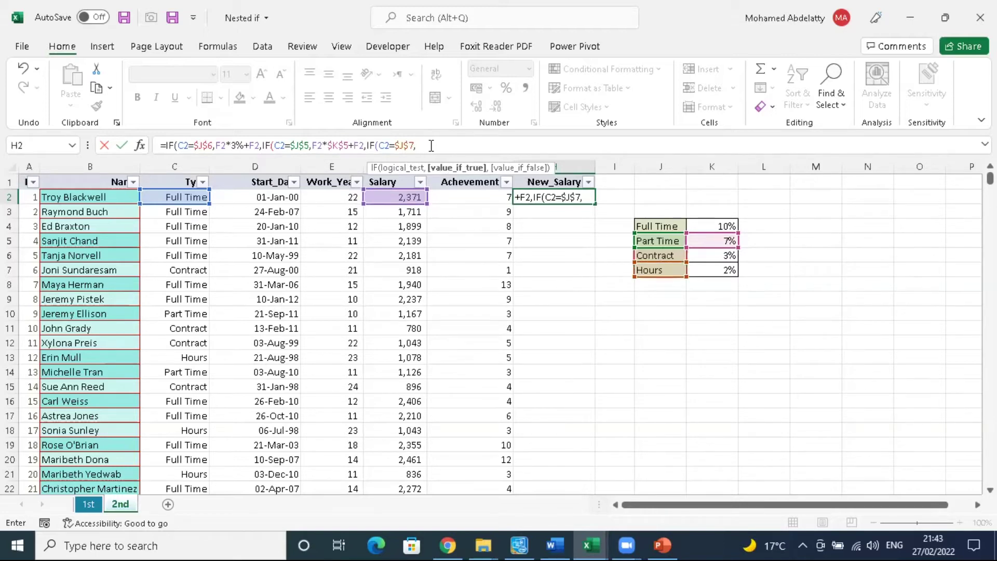
Step: Return F2*$K$7+F2 for Hours employees
click(395, 197)
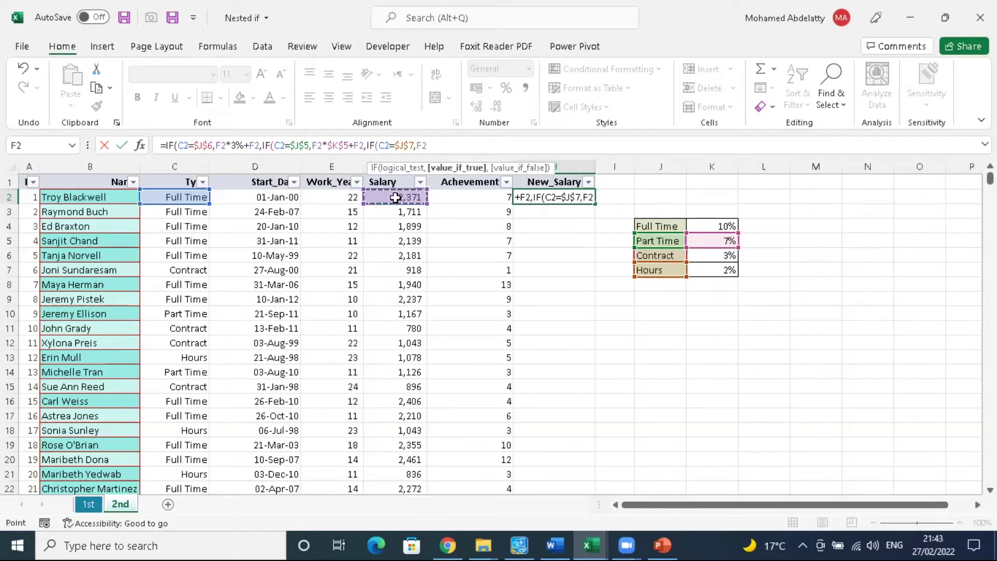
text(*)
click(712, 270)
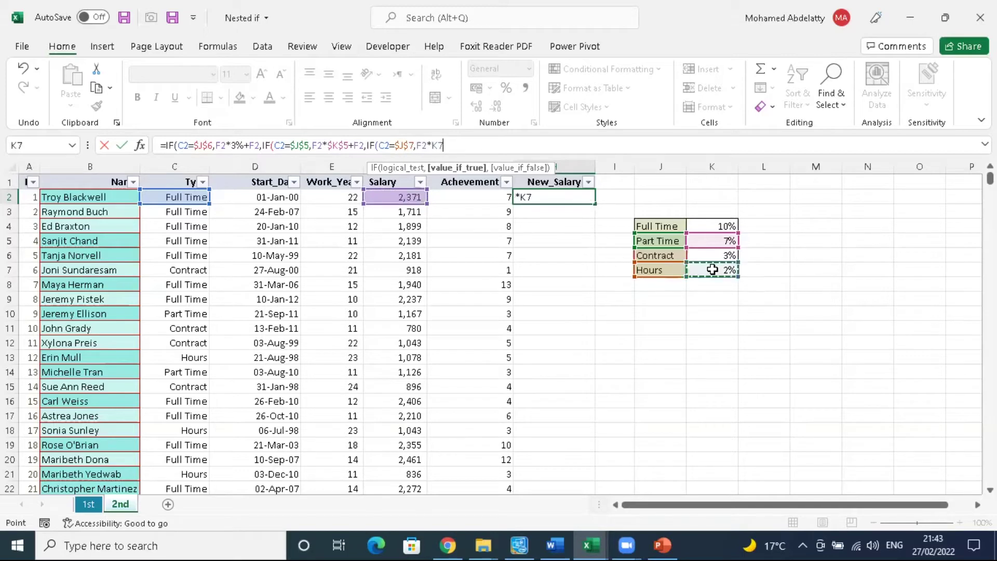
key(F4)
text(*)
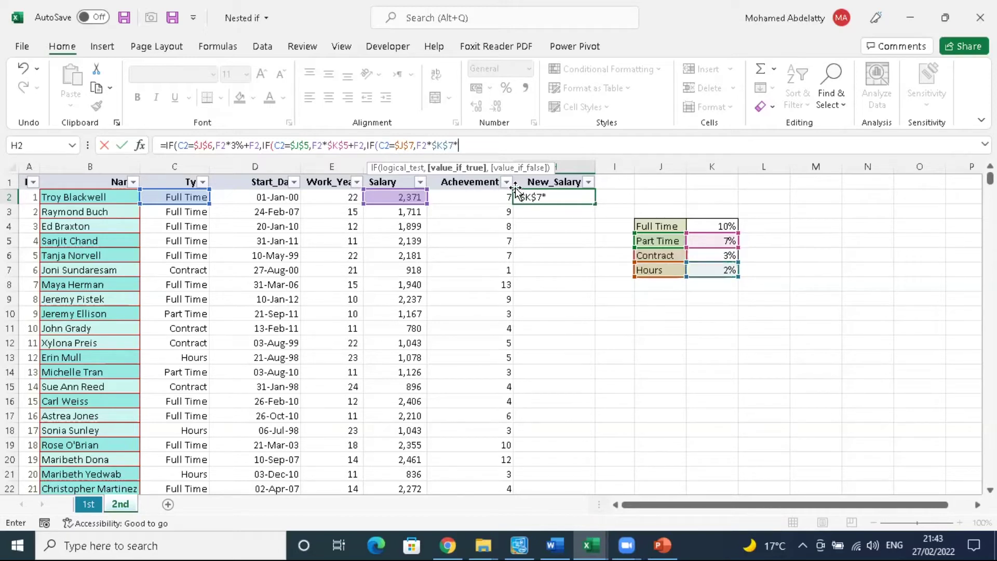
key(BackSpace)
text(+)
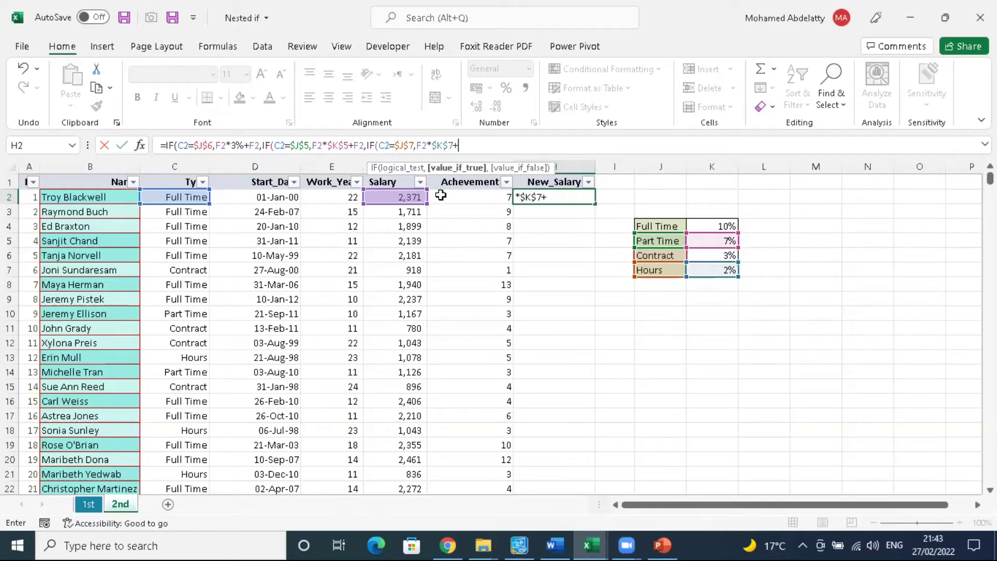
click(391, 198)
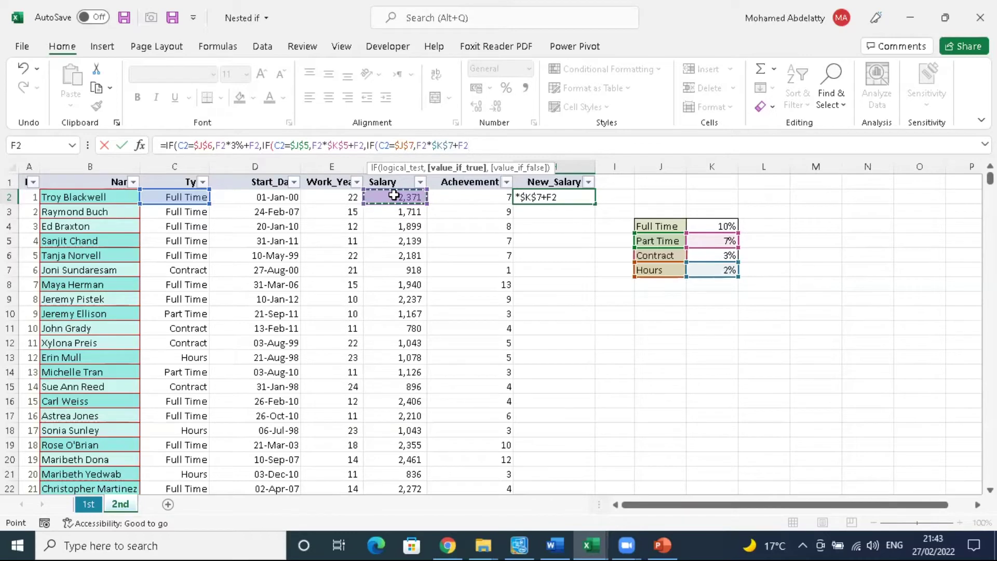
text(,)
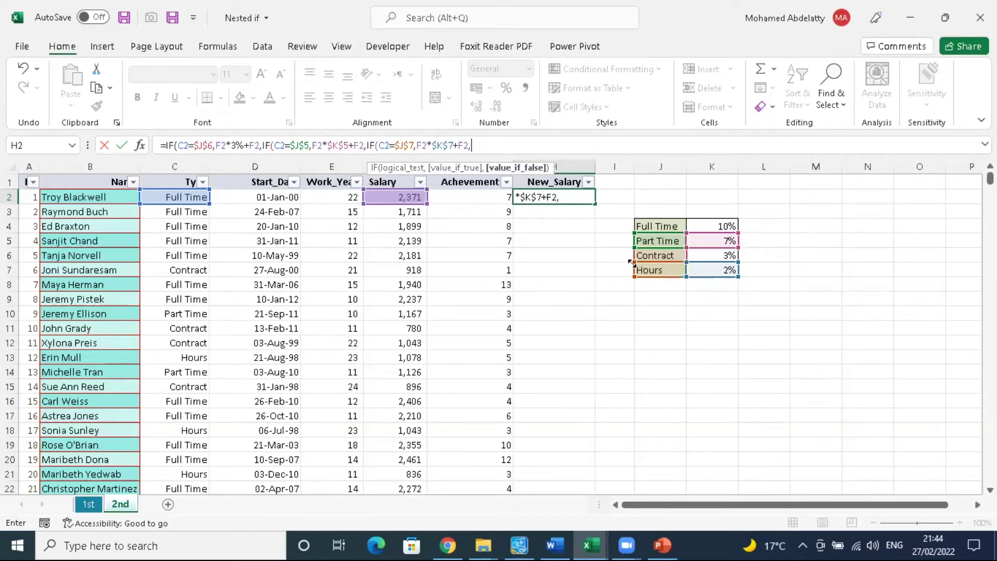
Step: Set the final fallback to F2*$K$4+F2 and close all three parentheses
click(396, 196)
text(*)
click(693, 225)
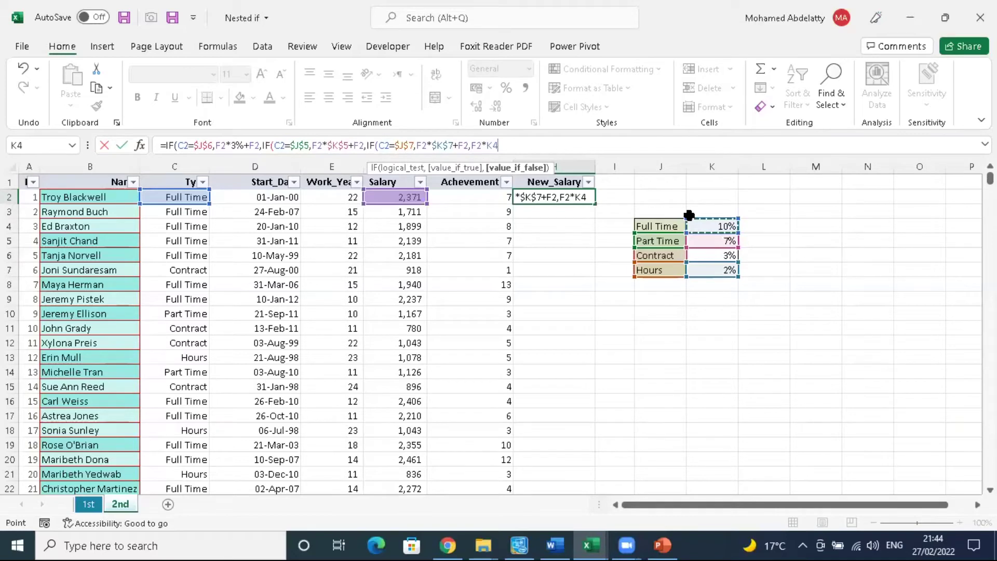
key(F4)
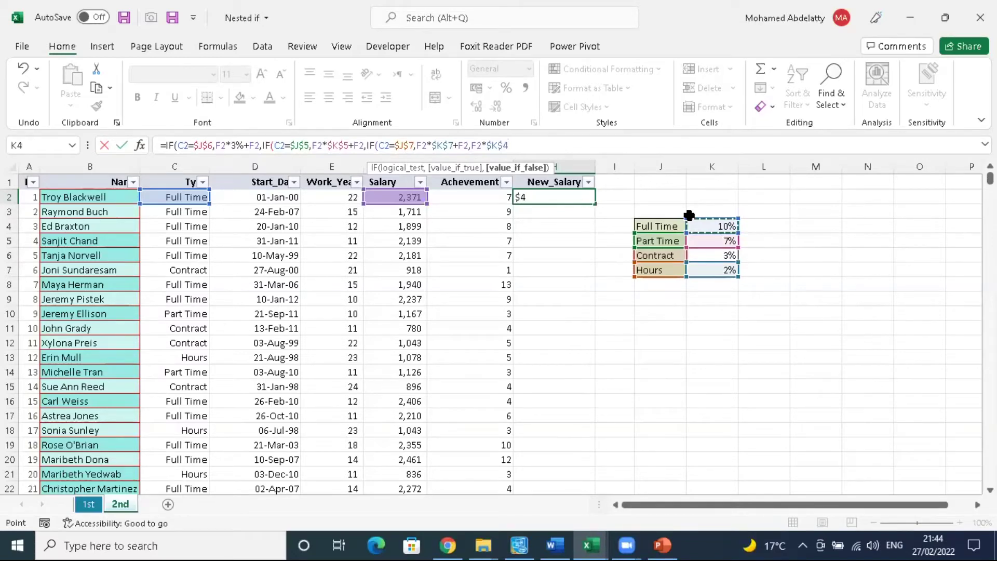
text(+)
click(409, 196)
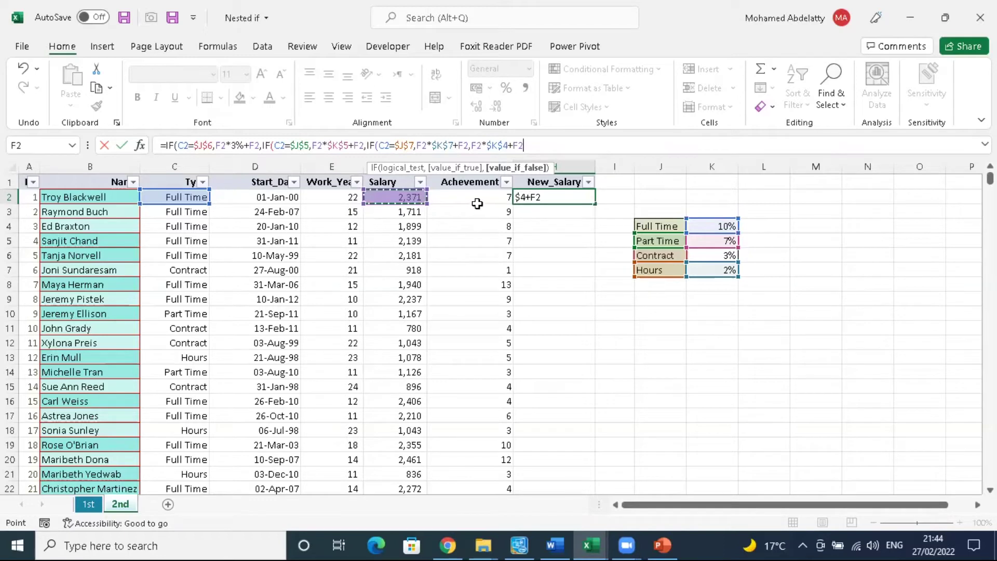
text())))
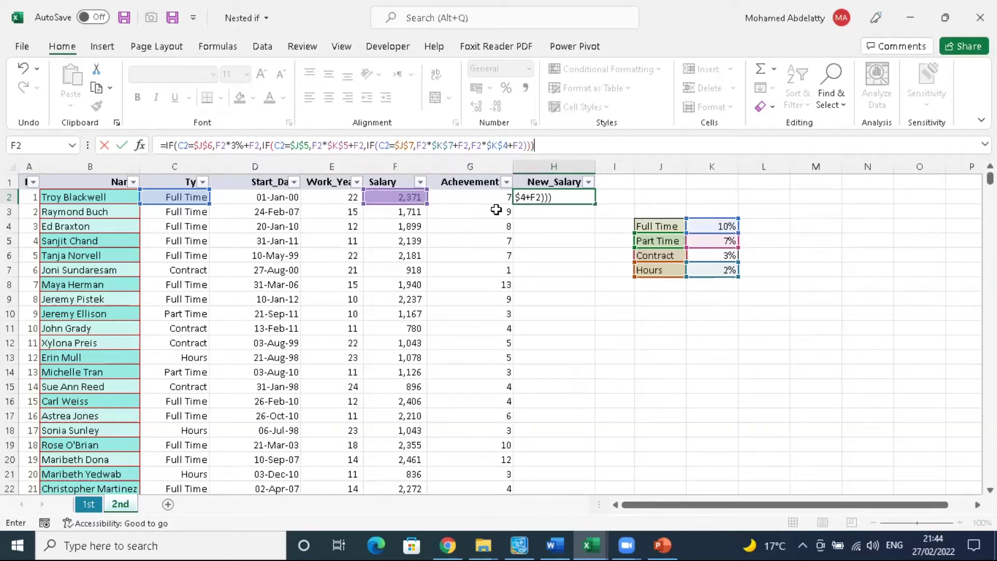
Step: Commit H2 and fill the nested IF down column H, giving 2608.1 and 1882.1
key(Return)
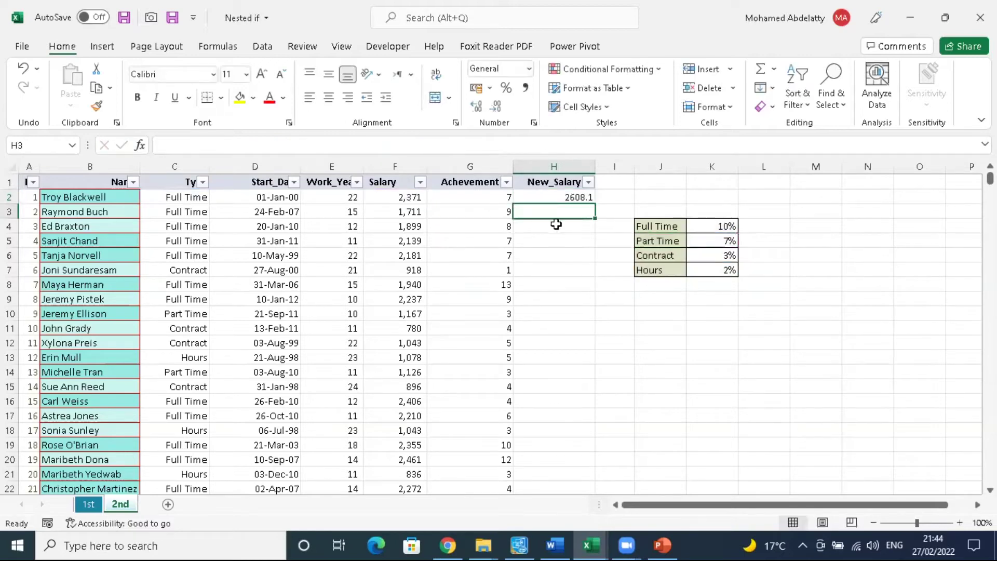
click(565, 196)
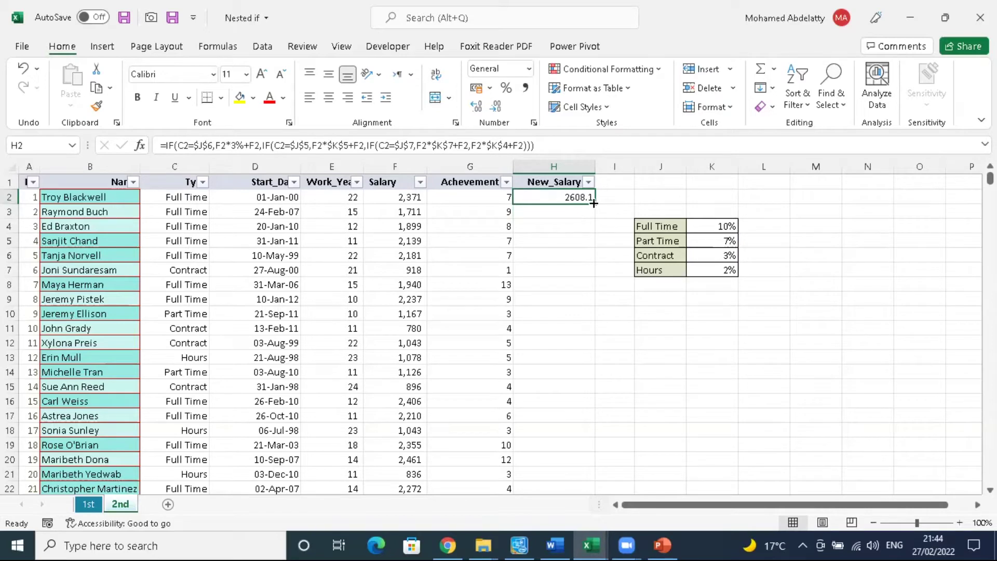
double_click(594, 202)
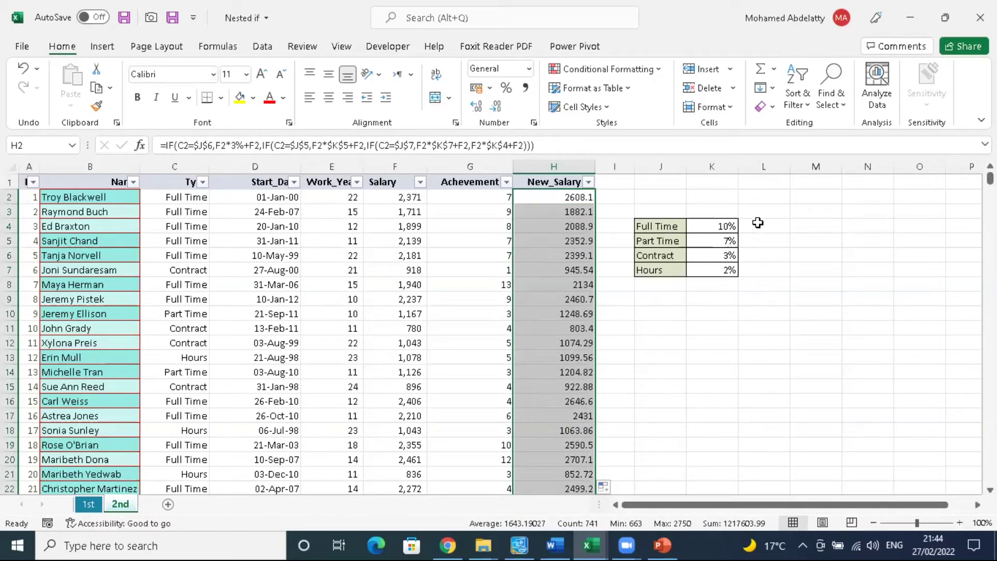
click(759, 199)
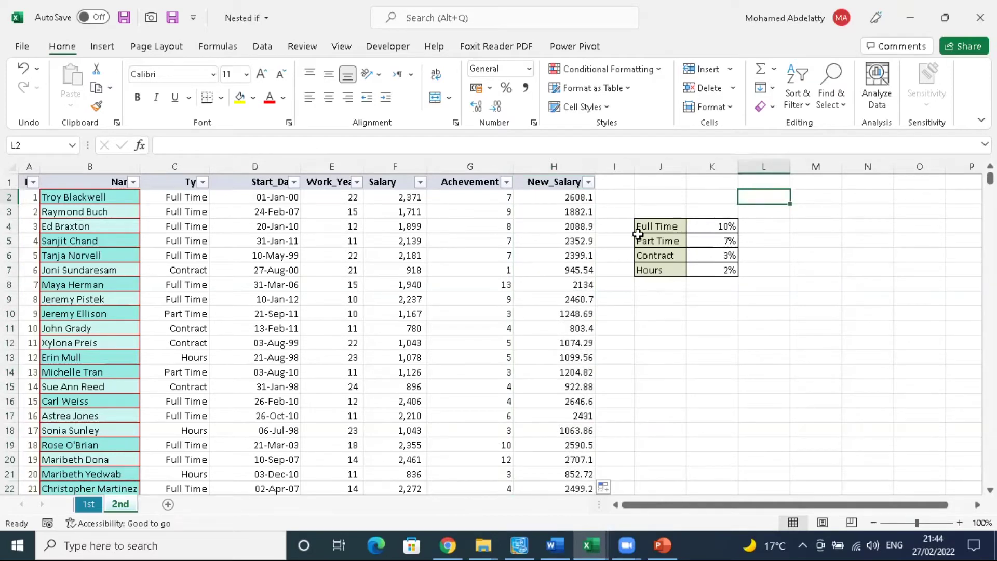
Step: Calculate the 10% bonus check =F2*K4 in L2, giving 237.10
click(405, 196)
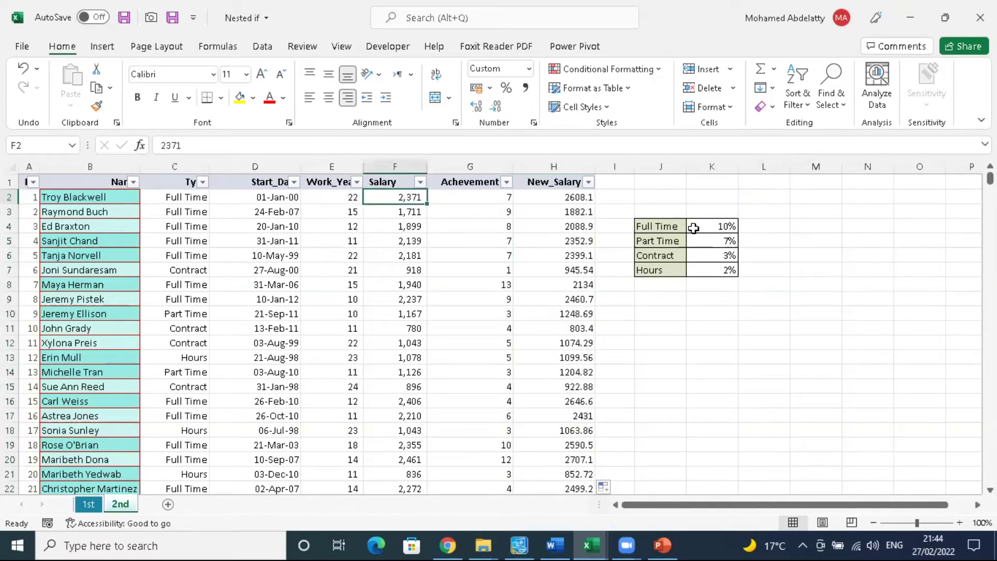
click(767, 199)
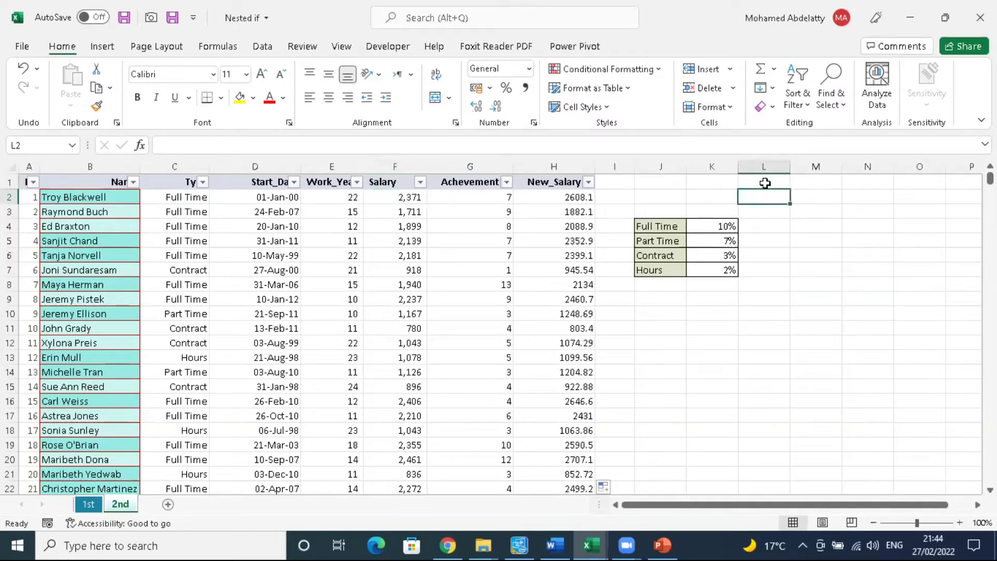
text(=)
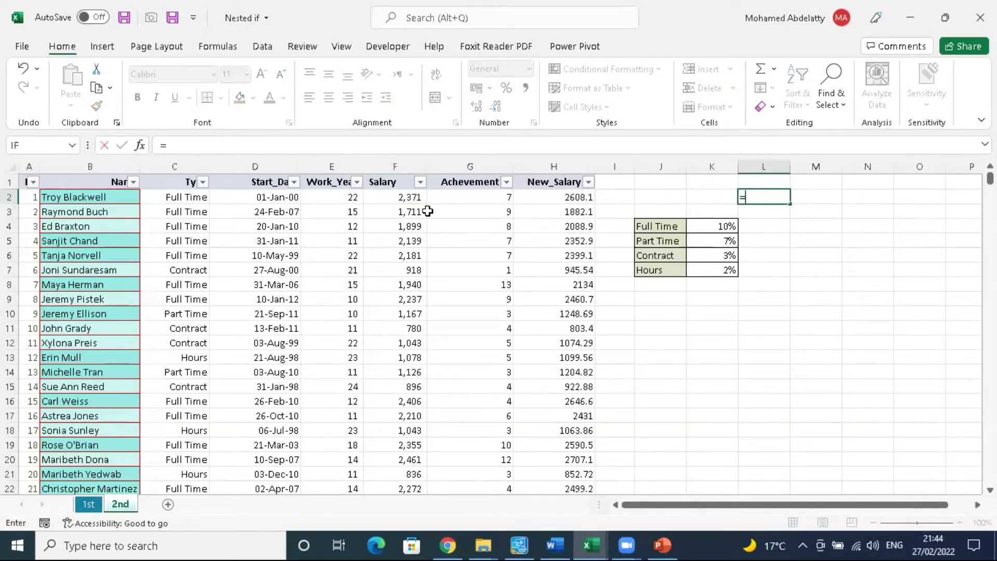
click(419, 198)
text(*)
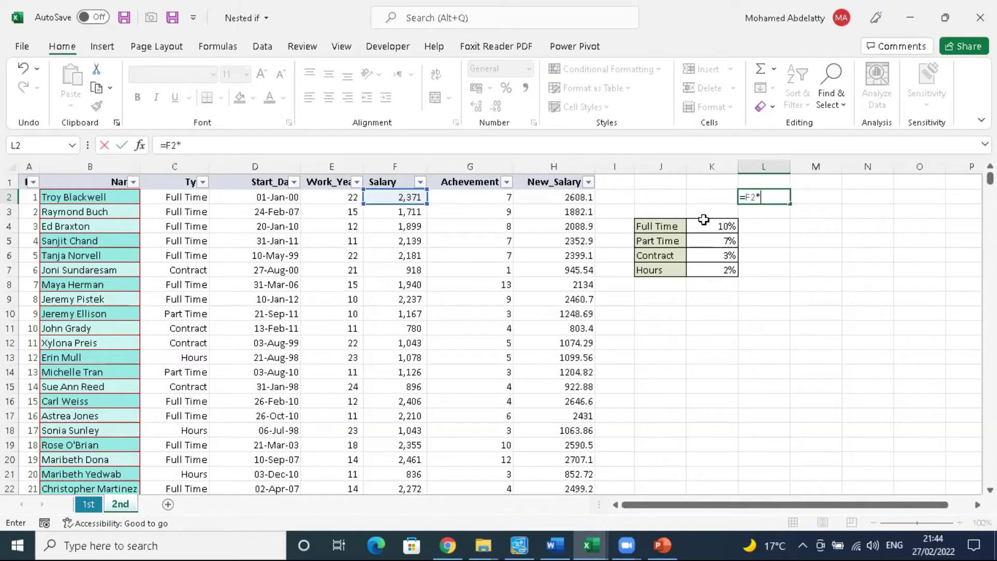
click(708, 228)
key(Return)
click(761, 198)
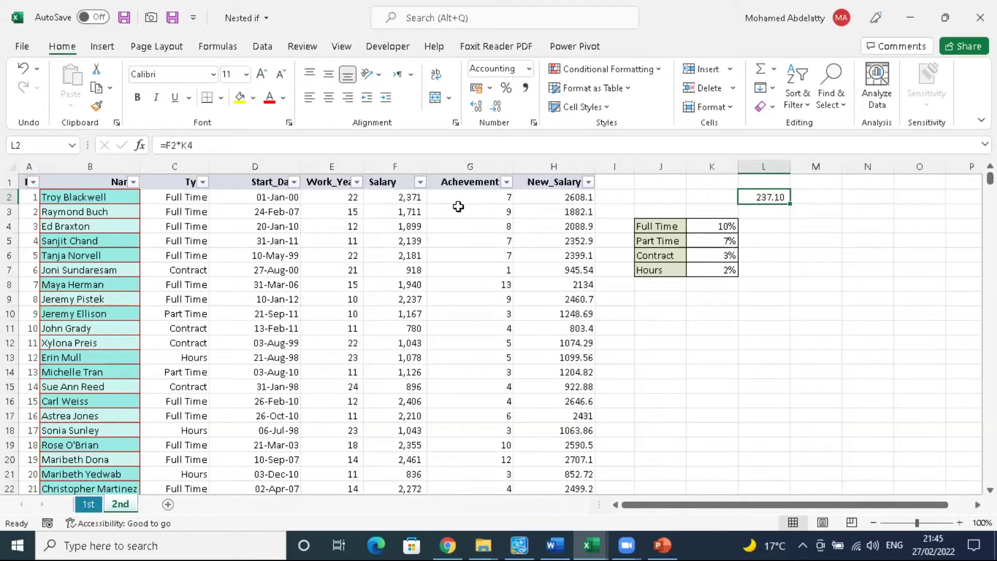
Step: Enter =L2+F2 in M2 and compare its 2,608.10 with H2
click(808, 195)
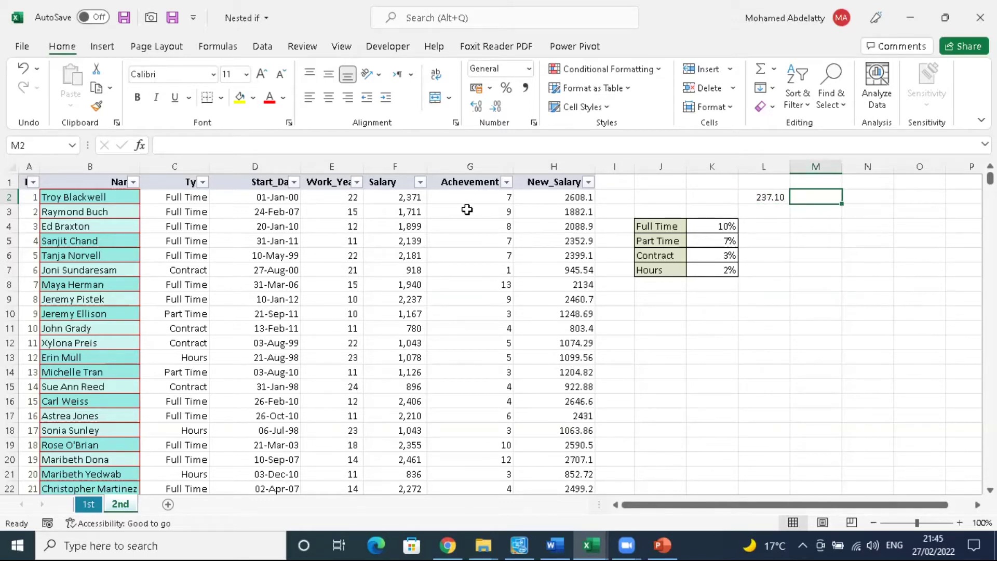
text(=)
click(750, 197)
text(+)
click(398, 198)
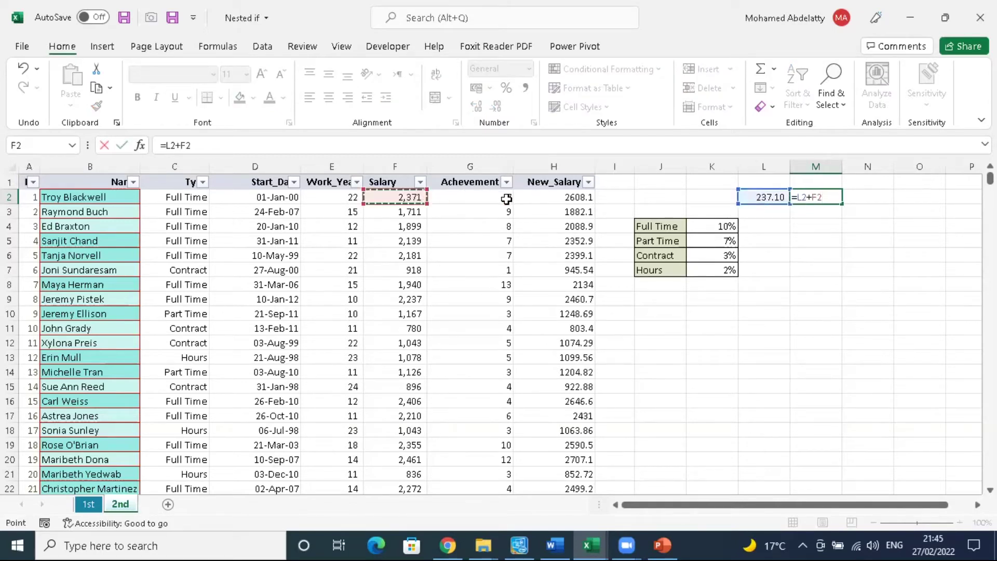
key(Return)
click(821, 199)
click(573, 195)
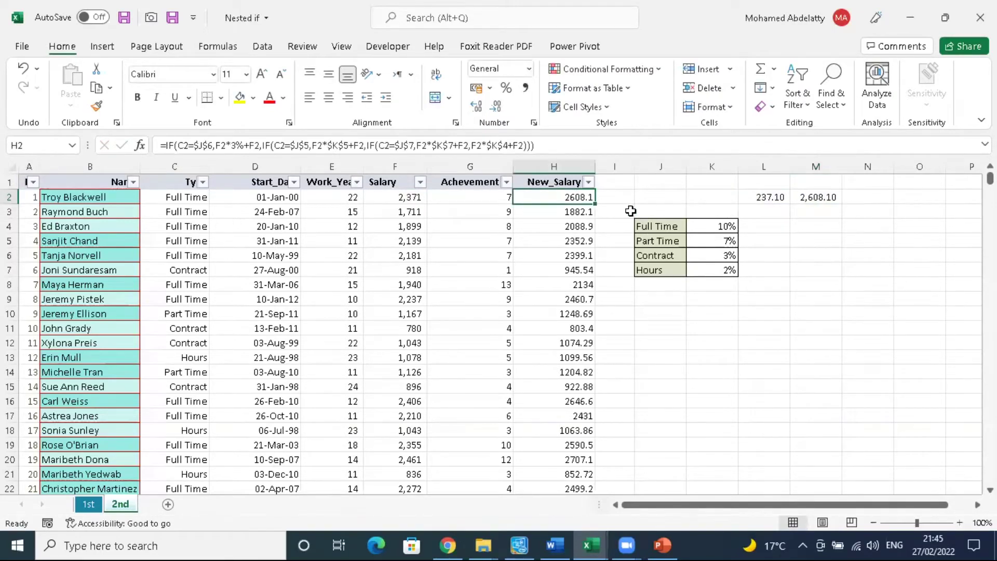
click(810, 192)
Step: Select the L2:M2 check cells and review the bonus formula
click(769, 197)
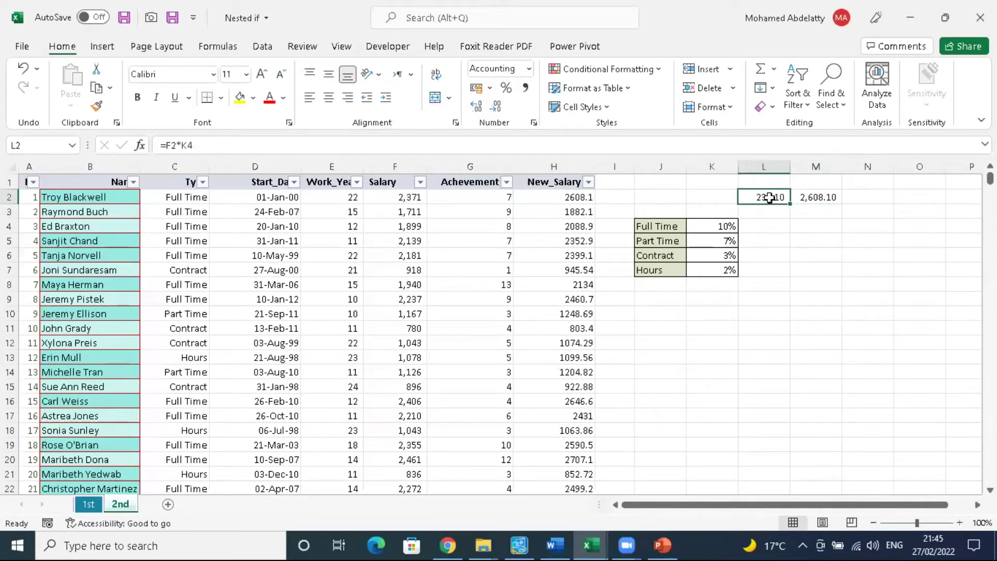
drag(770, 196, 796, 199)
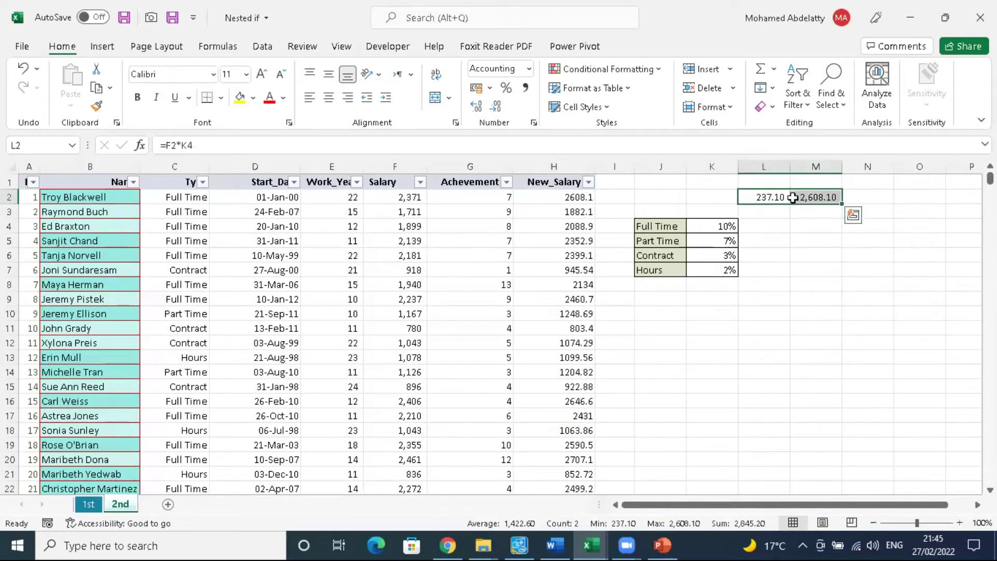
key(F2)
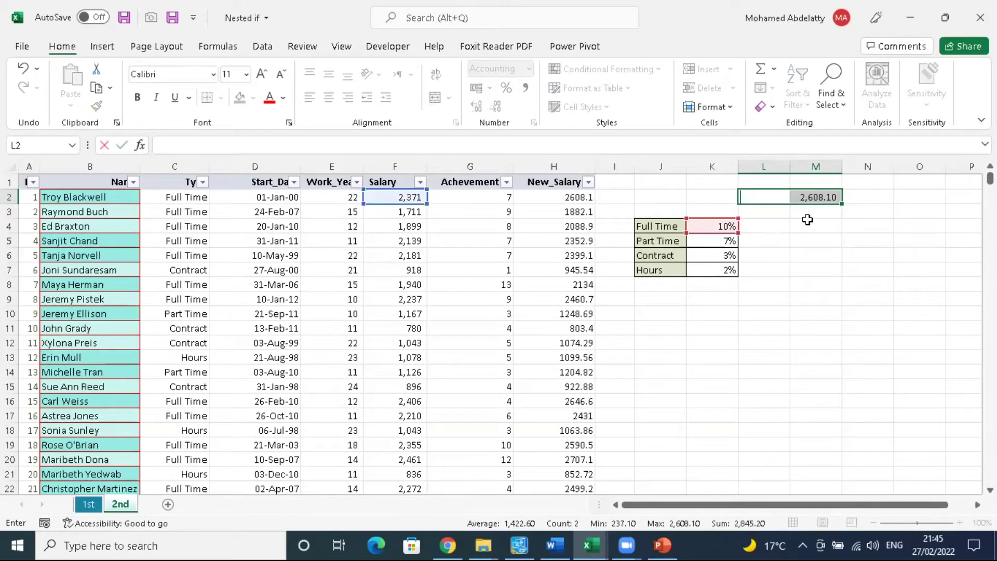
click(807, 234)
click(804, 196)
Step: Widen column I to separate the rate table and zoom the sheet to 120%
click(817, 236)
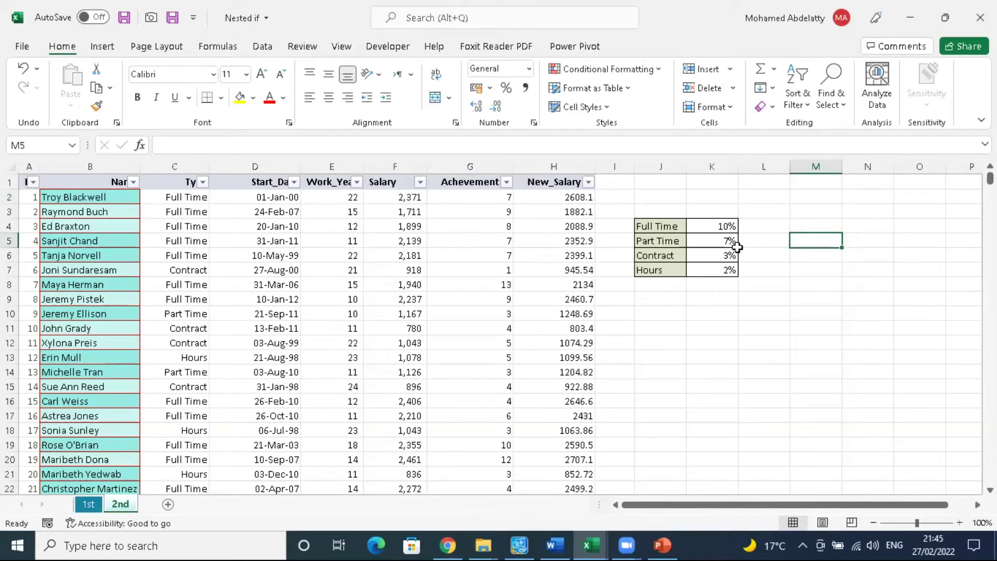
click(585, 210)
click(576, 194)
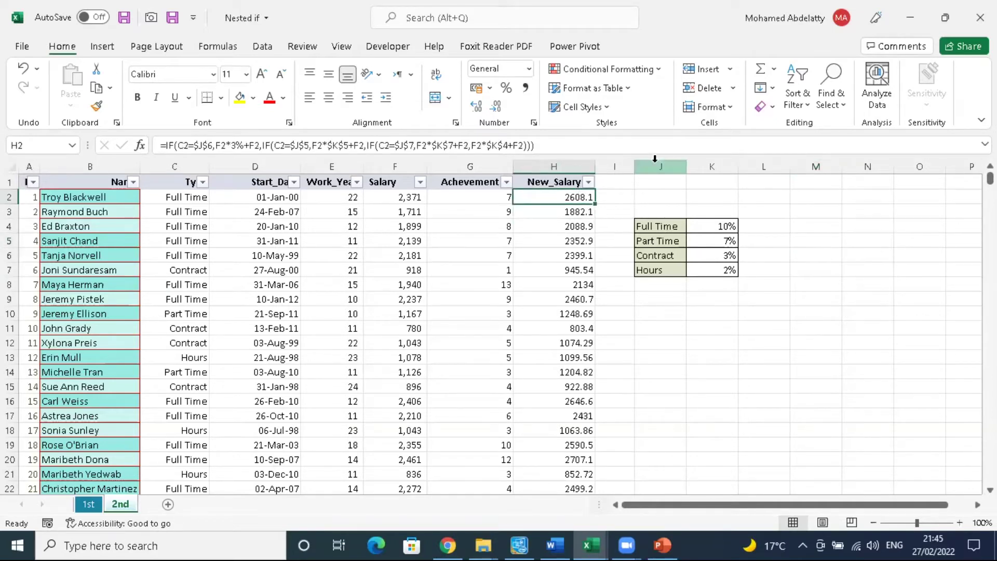
drag(633, 166, 681, 165)
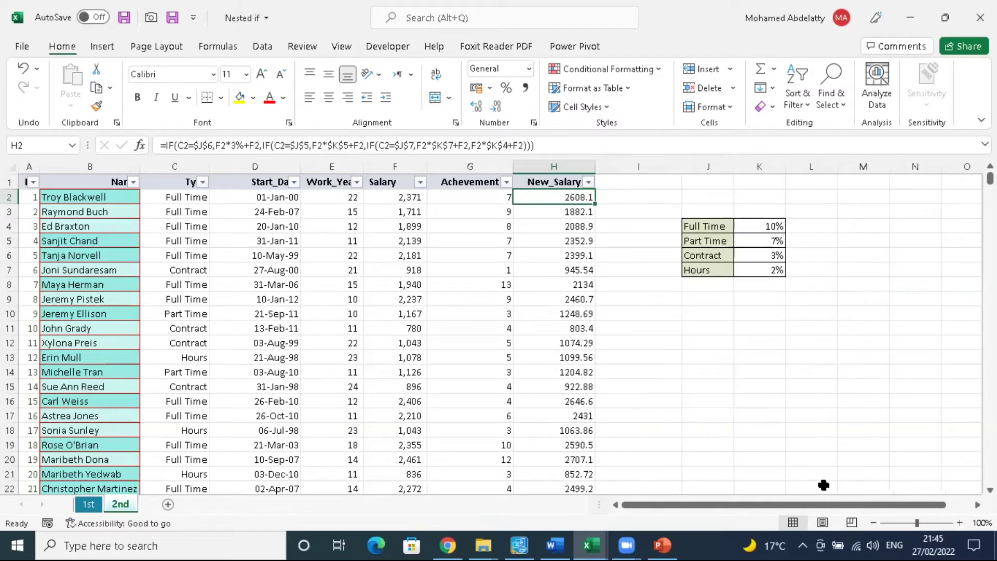
click(959, 523)
click(960, 522)
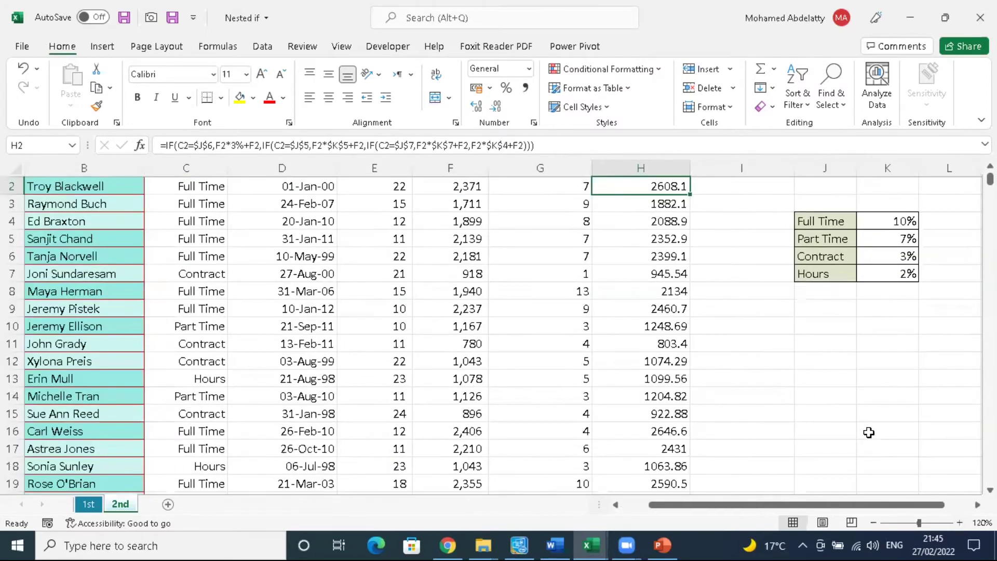
scroll(802, 340, up, 1)
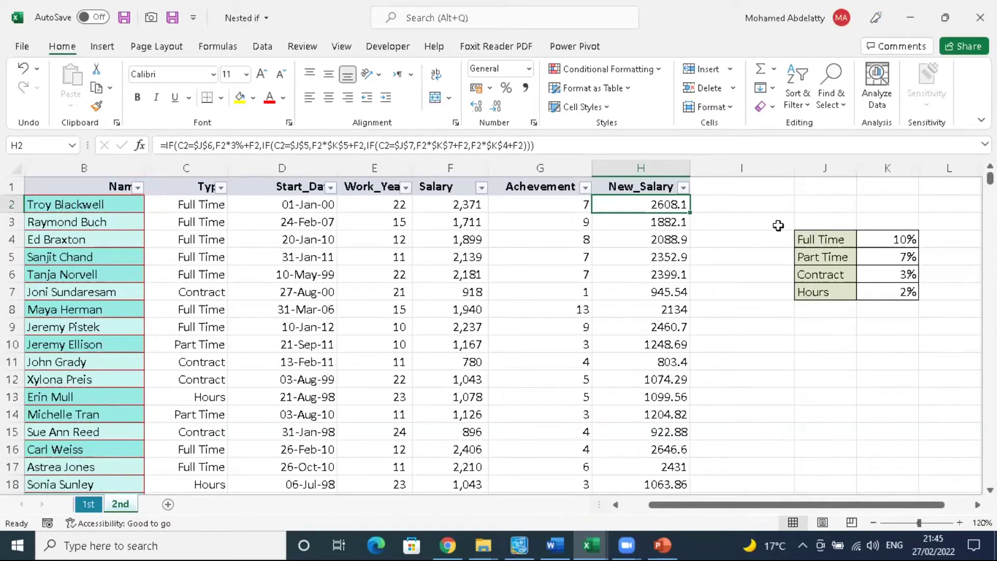
Step: Re-enter the Part Time rate in K5 as 7%
click(891, 257)
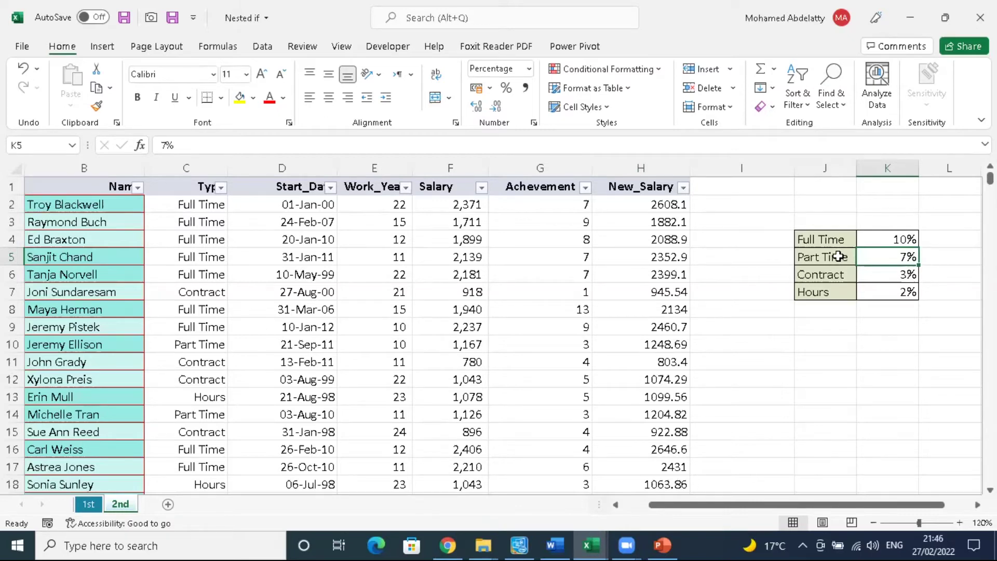
click(660, 206)
click(881, 257)
text(1)
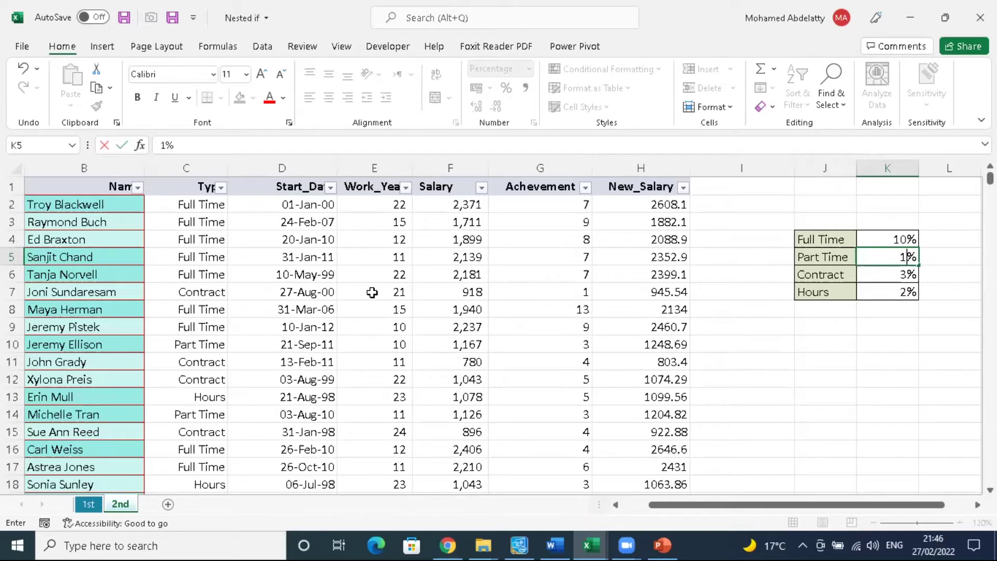
key(BackSpace)
text(7)
key(ctrl+Return)
click(221, 187)
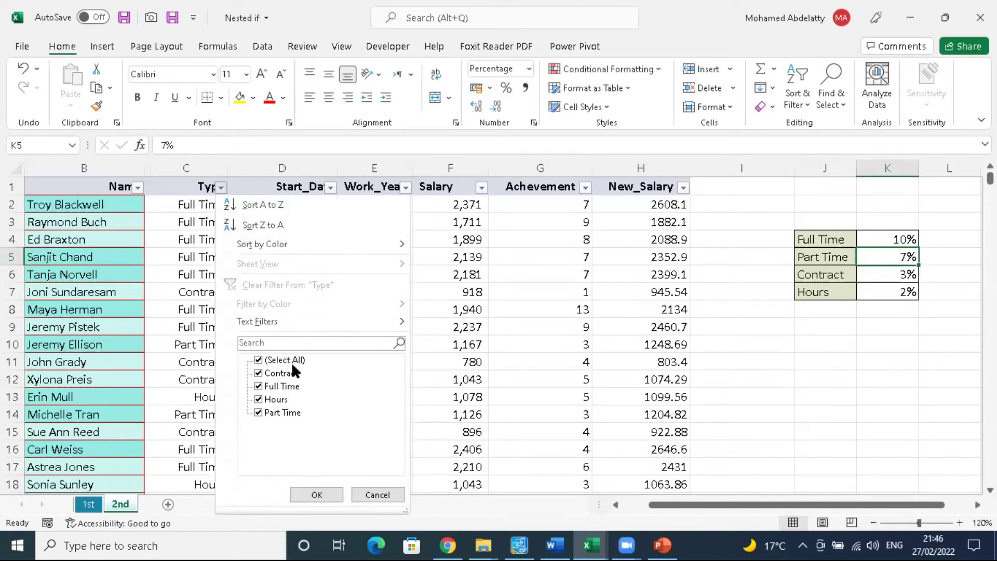
click(303, 362)
click(270, 413)
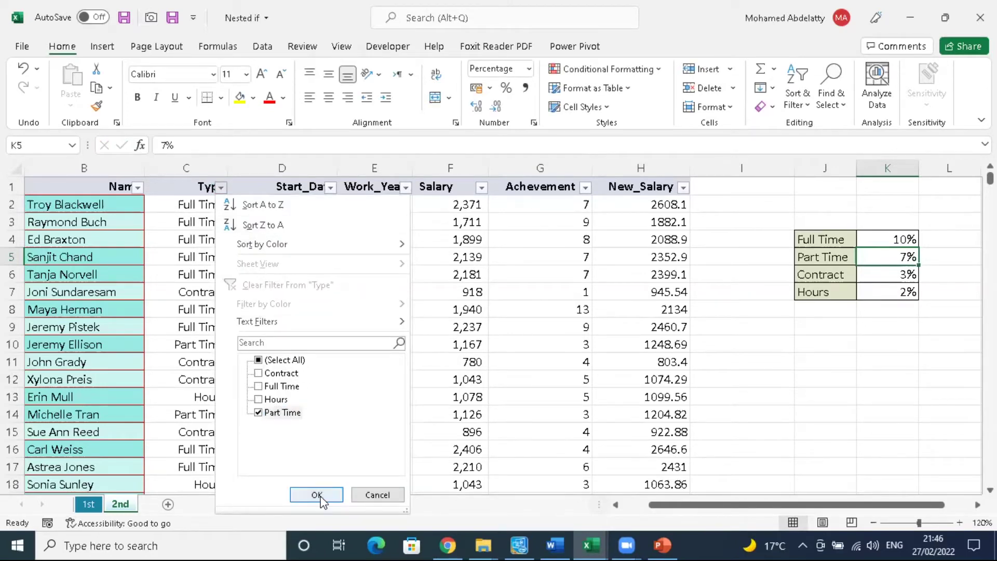
click(317, 494)
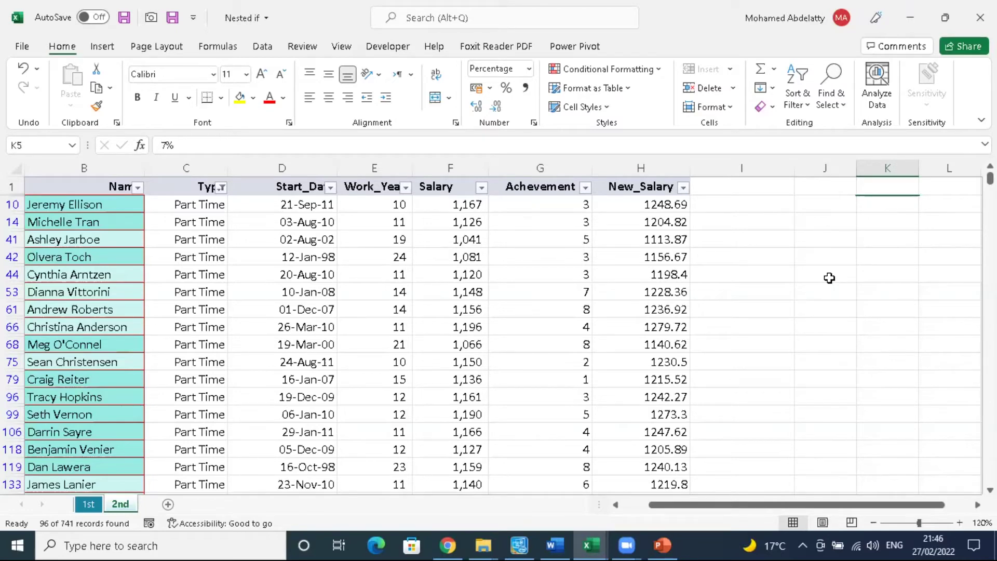
key(ctrl+z)
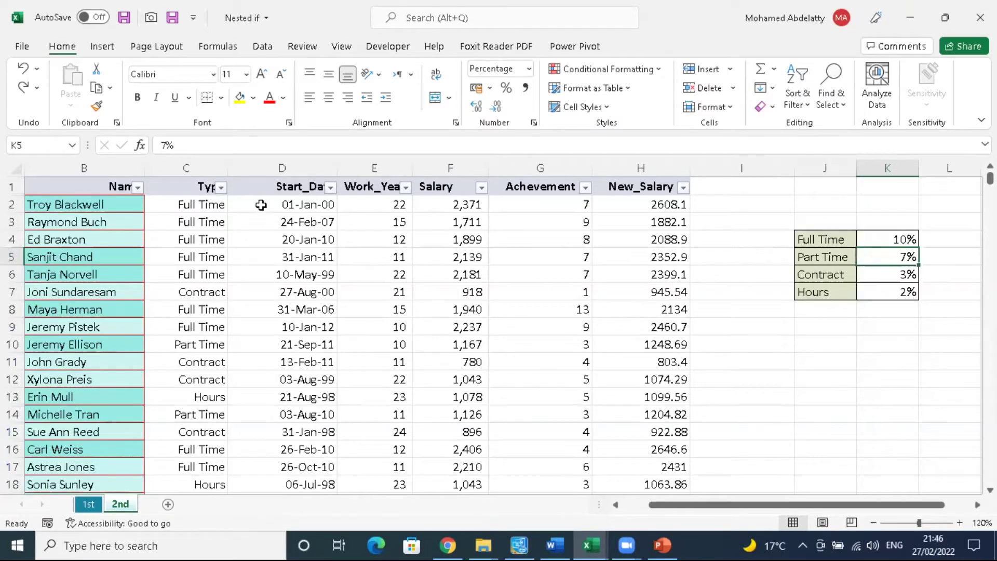
scroll(201, 309, down, 1)
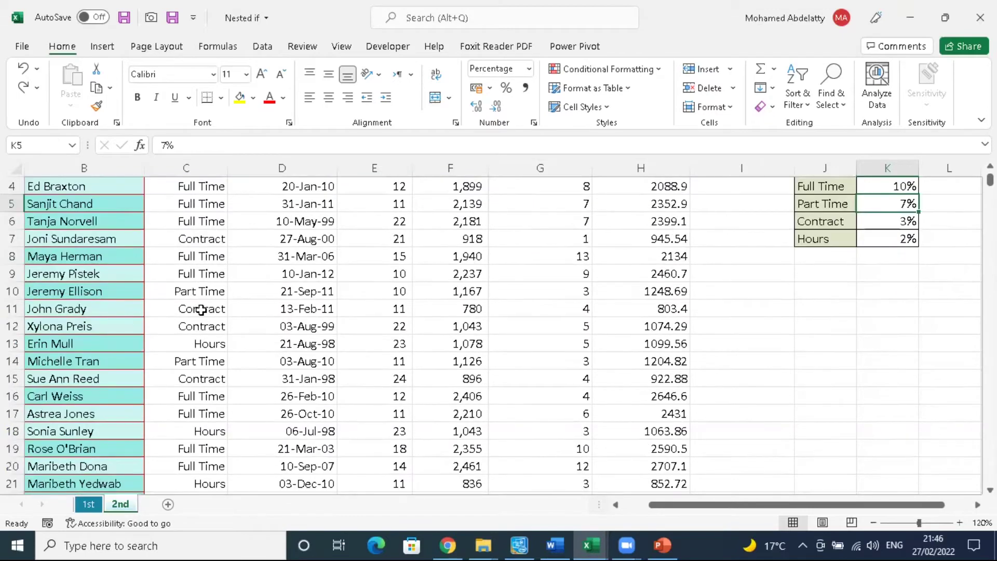
scroll(202, 309, down, 2)
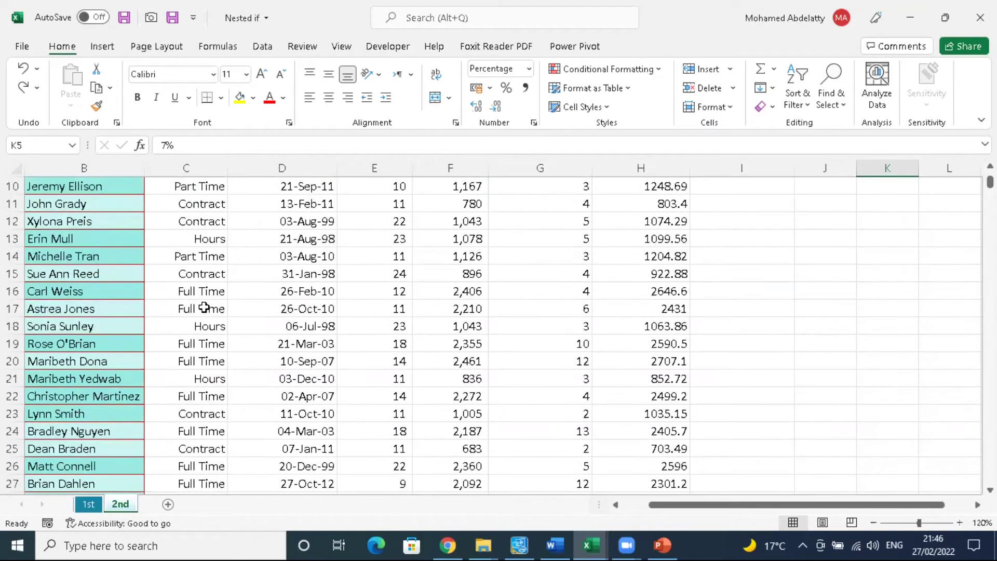
scroll(204, 308, down, 2)
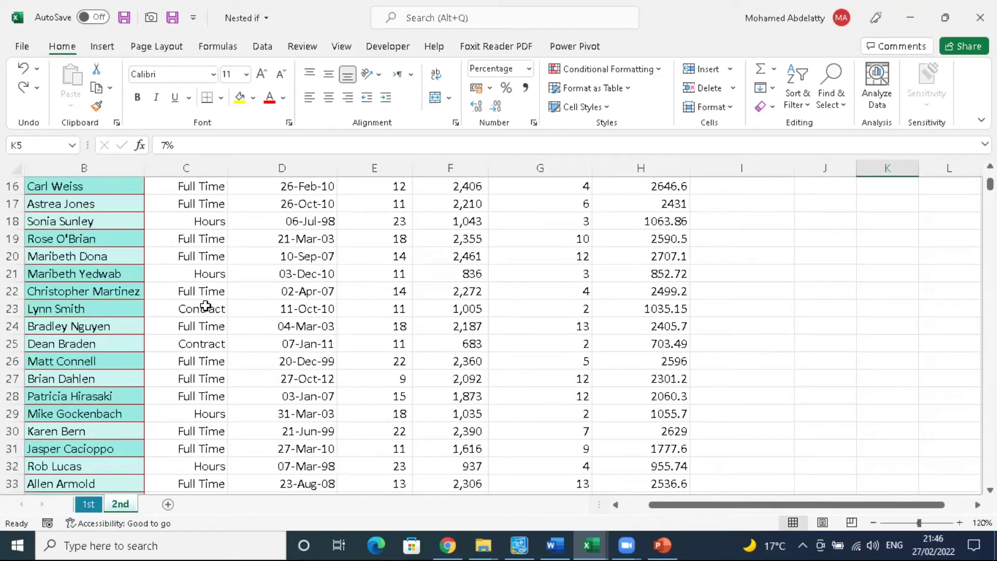
scroll(206, 306, up, 5)
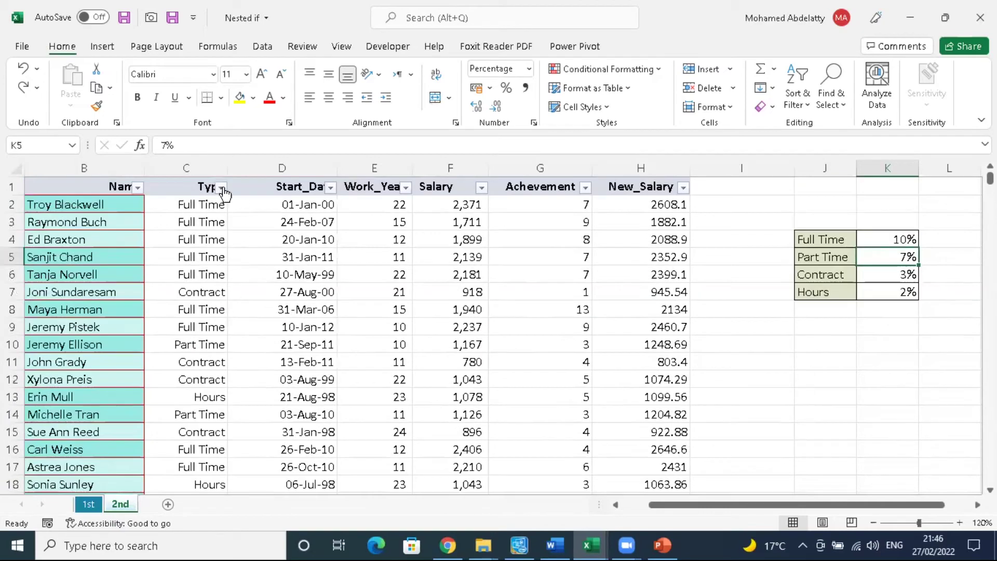
click(221, 188)
click(280, 360)
click(284, 412)
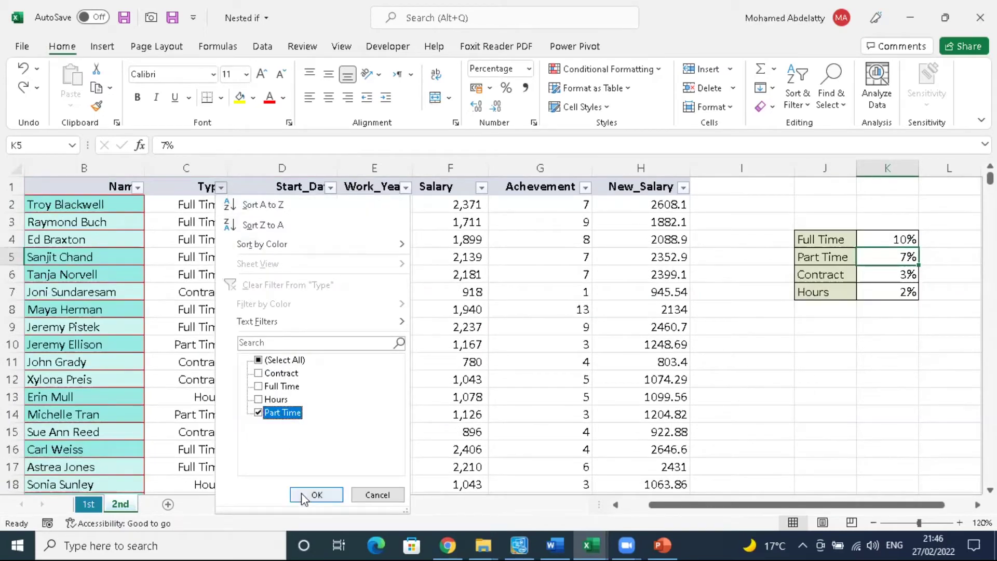
click(317, 495)
click(649, 207)
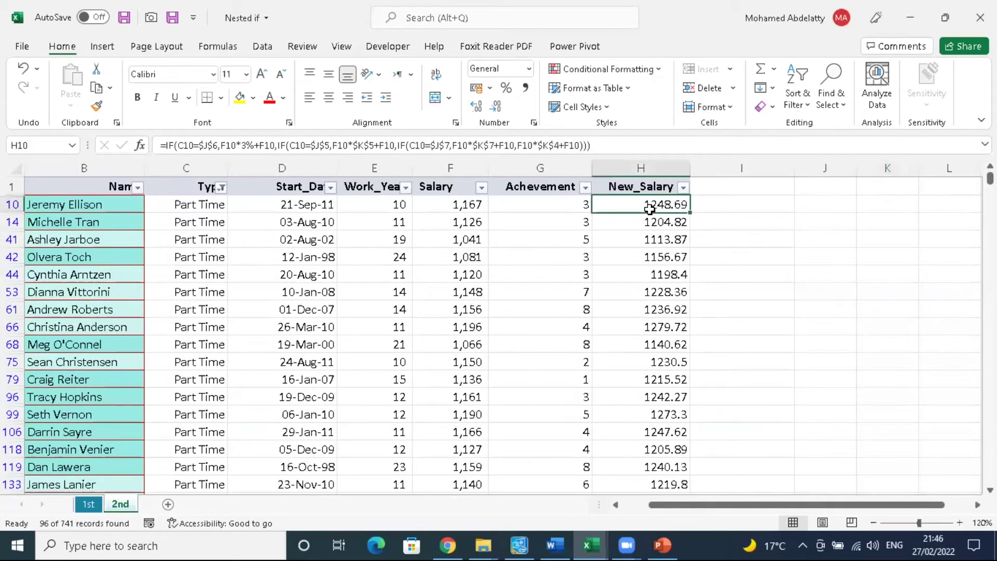
key(ctrl+shift+Down)
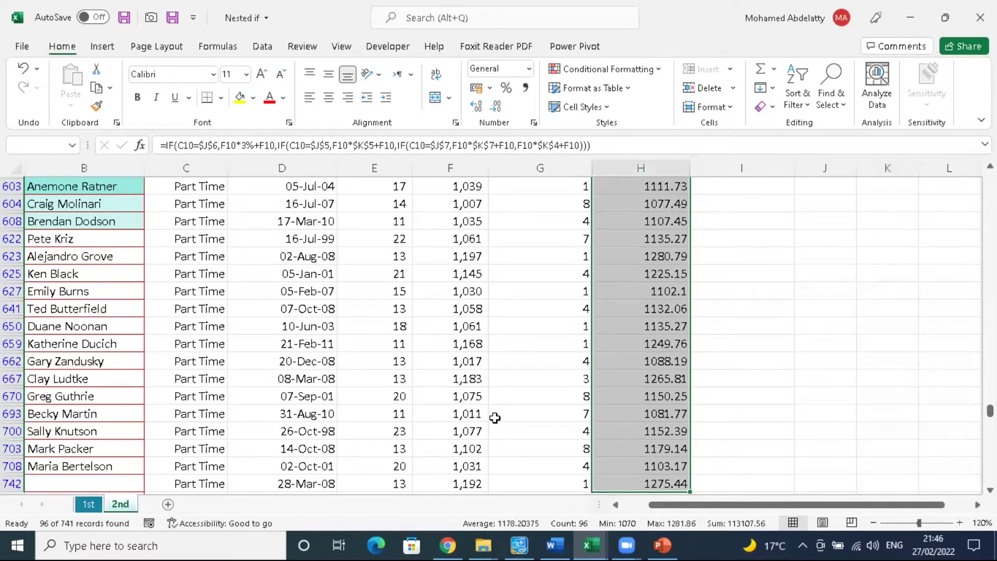
scroll(488, 322, up, 20)
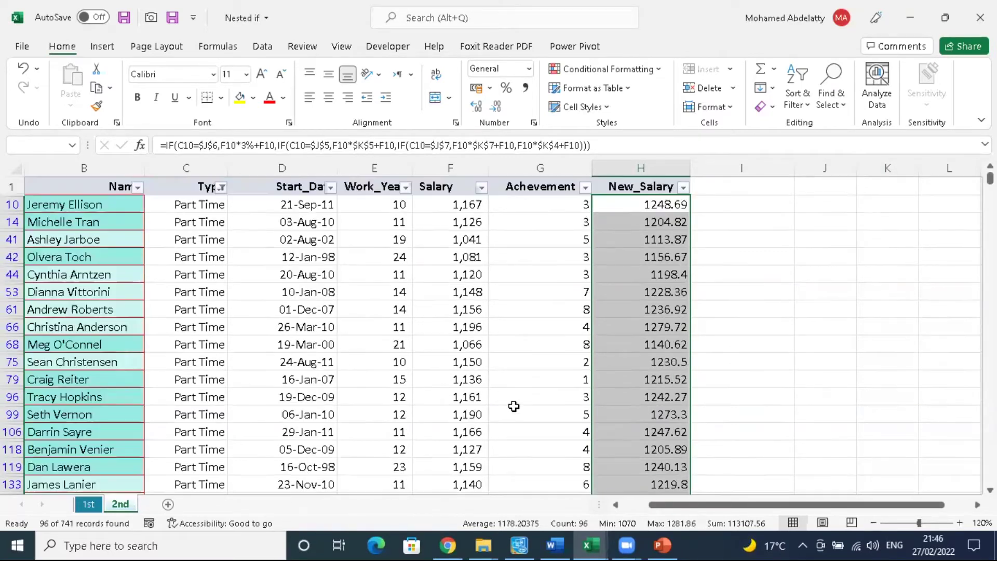
click(221, 187)
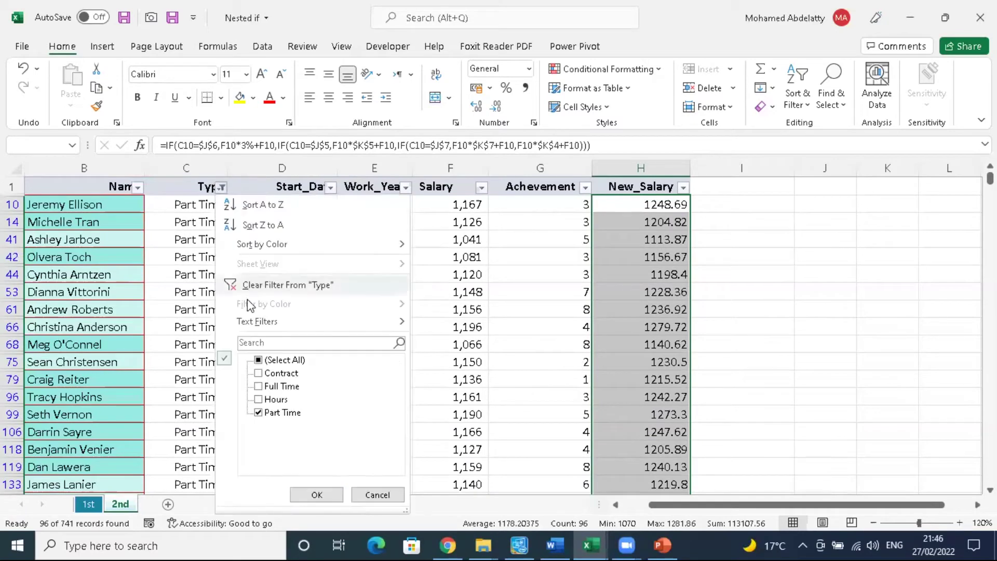
click(235, 283)
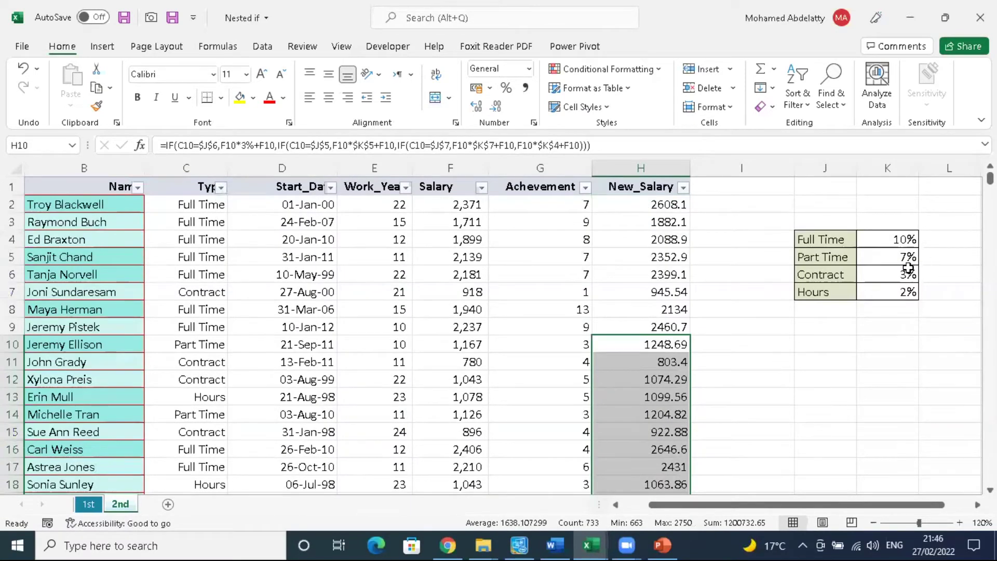
Step: Raise the Part Time rate in K5 to 12%
click(891, 260)
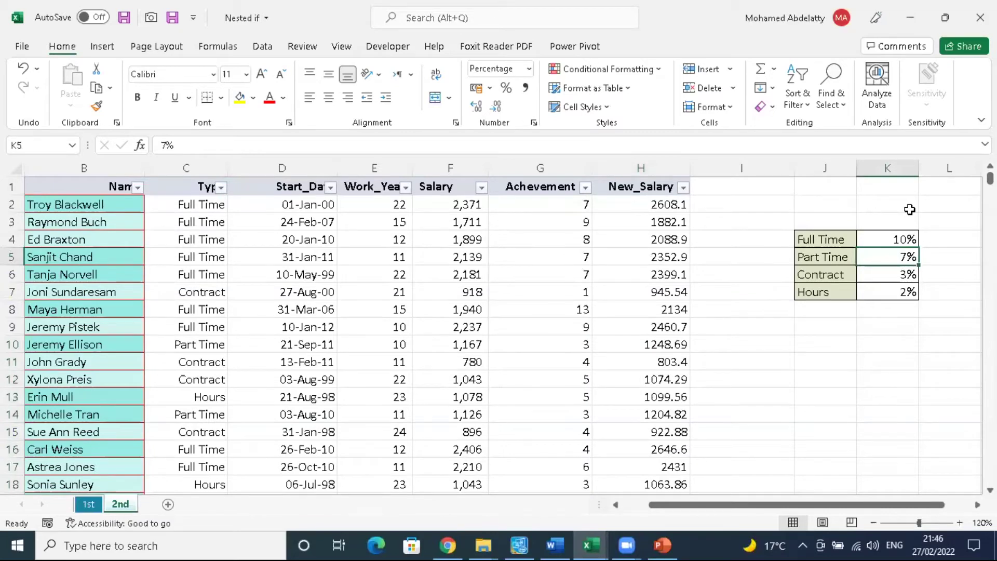
text(12)
key(Return)
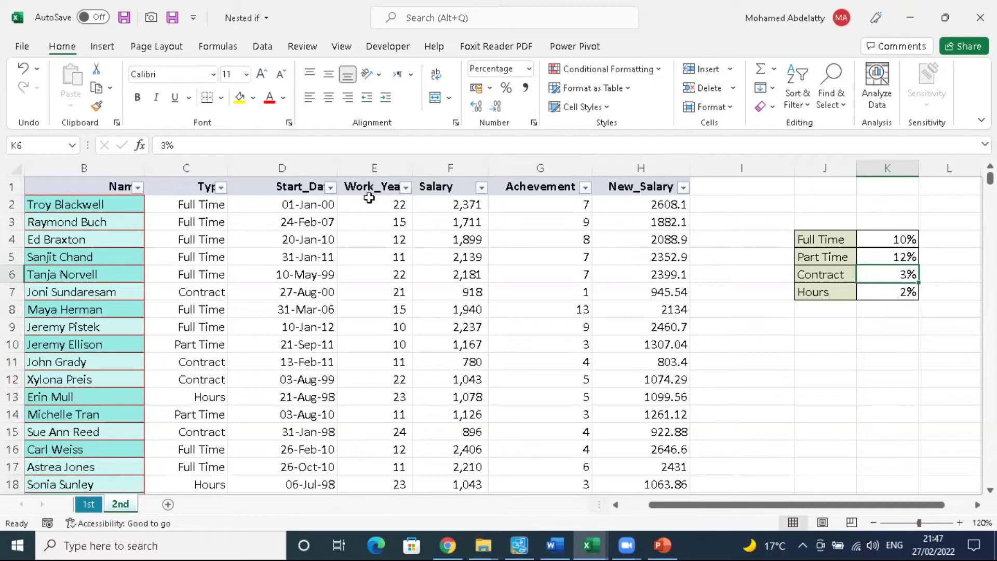
Step: Filter Type to Part Time and select the visible New_Salary values
click(221, 188)
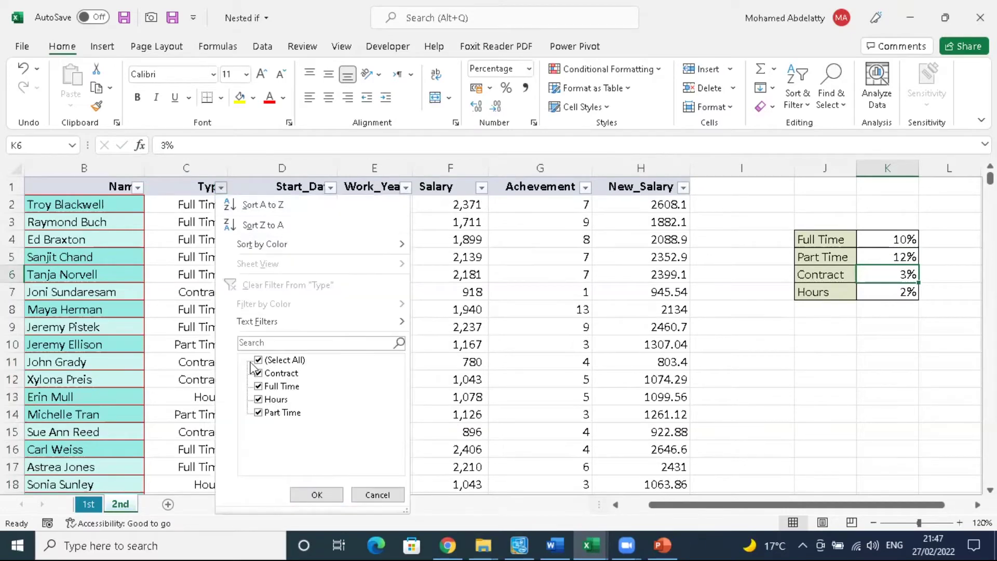
click(288, 360)
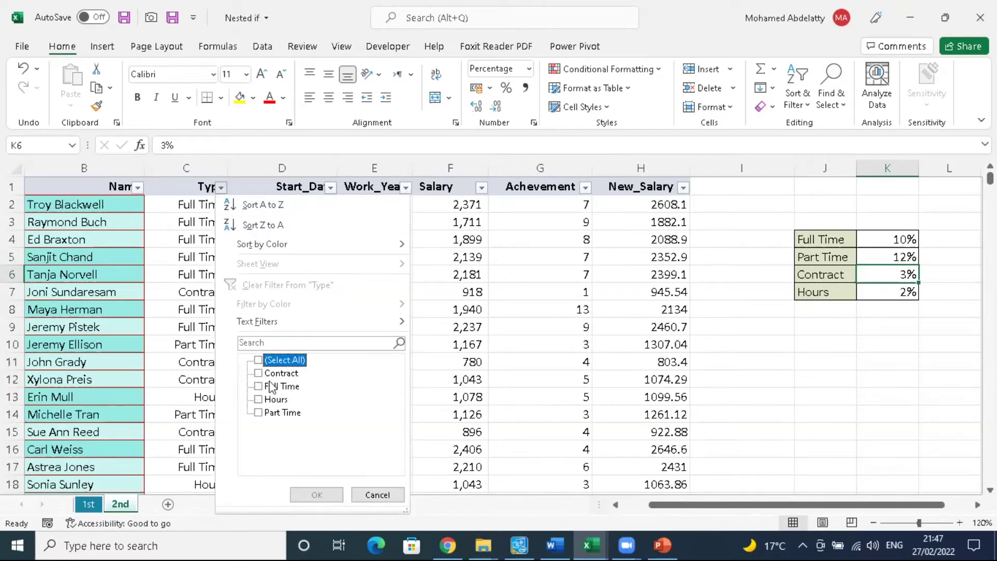
click(275, 412)
click(317, 494)
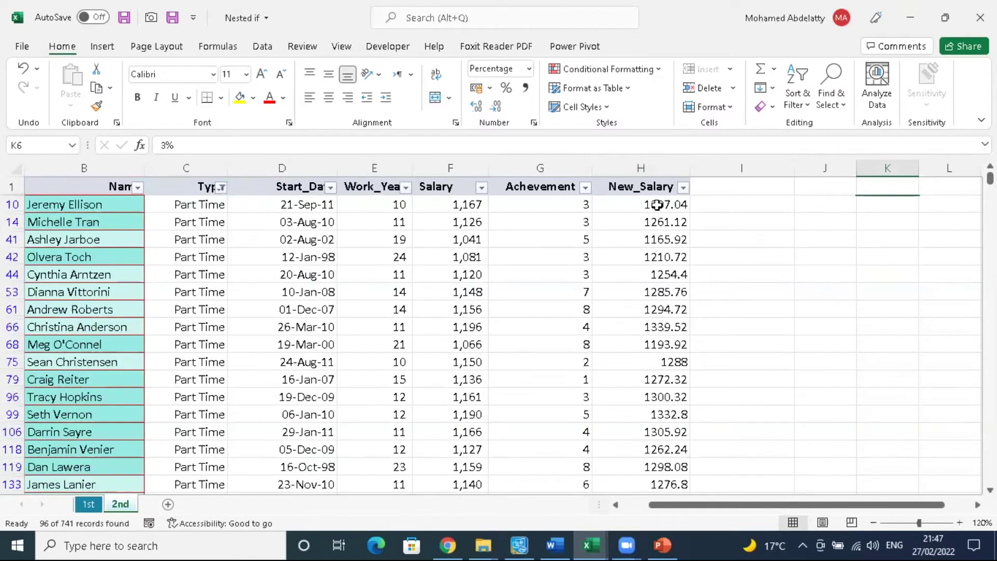
click(658, 205)
key(ctrl+shift+Down)
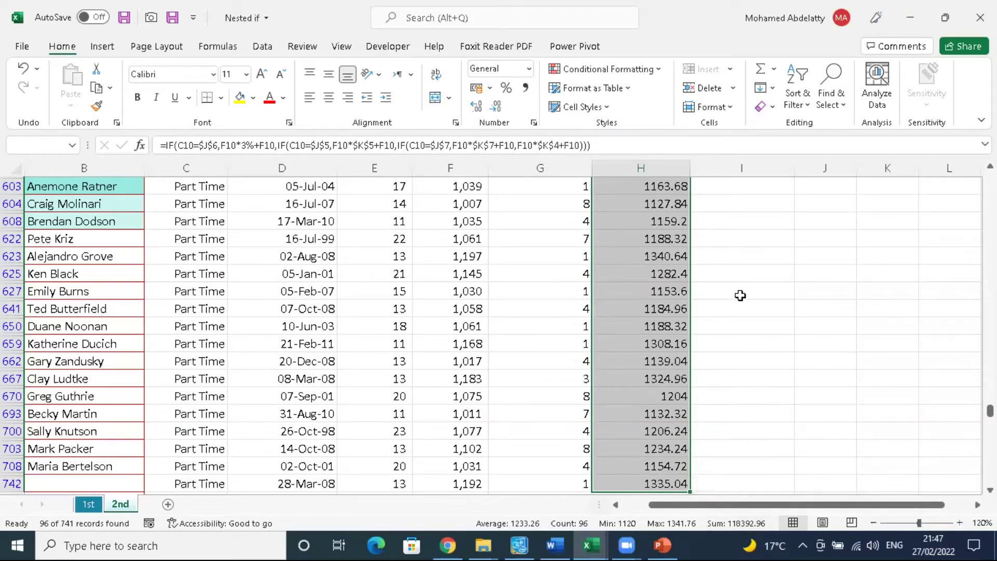
scroll(739, 295, up, 20)
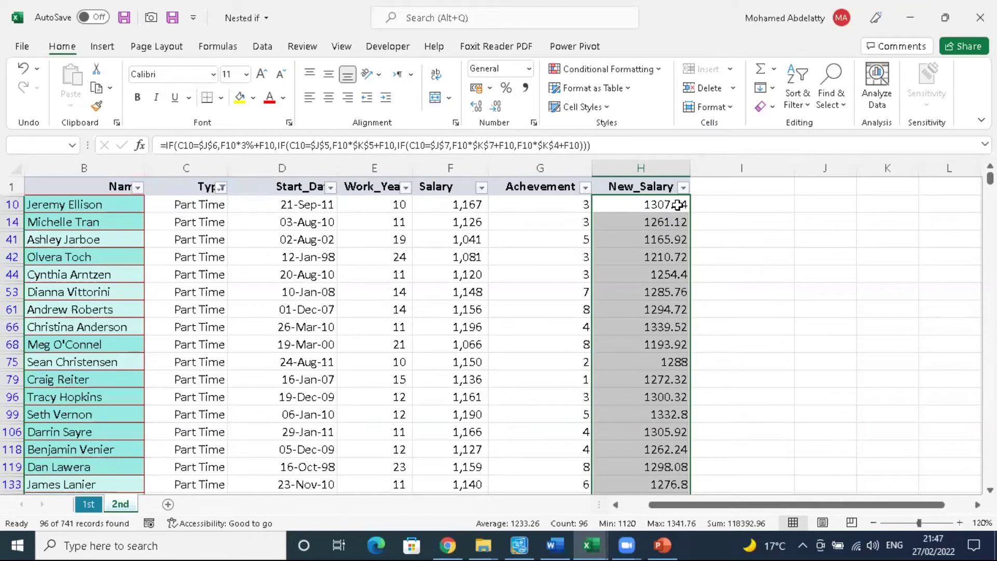
Step: Clear the Type filter and change the Part Time rate to 10%, then 8%
click(222, 185)
click(283, 286)
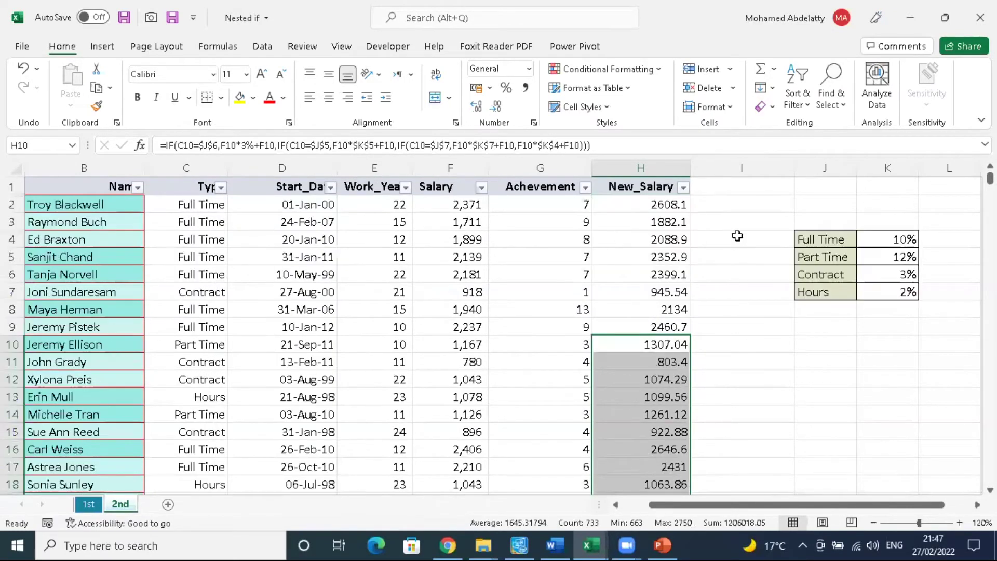
click(891, 258)
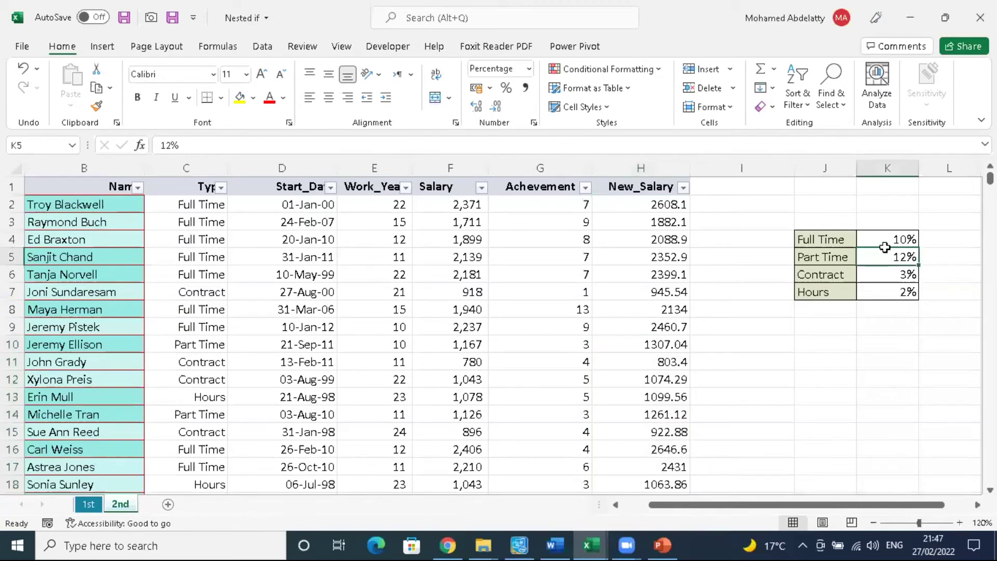
text(10)
key(Return)
click(889, 257)
text(8)
key(Return)
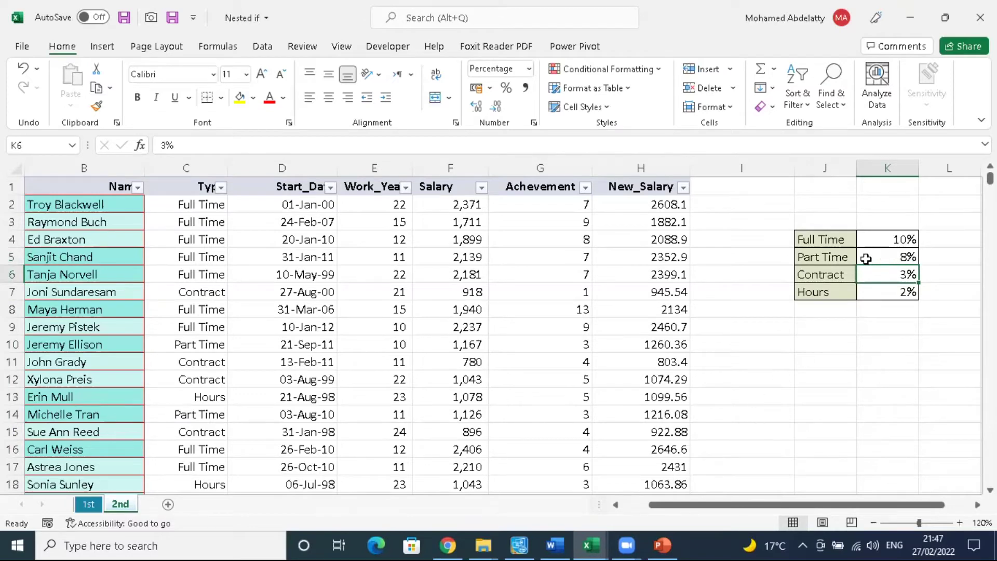
Step: Review H2's nested IF against K5, then close the Nested if workbook
click(662, 206)
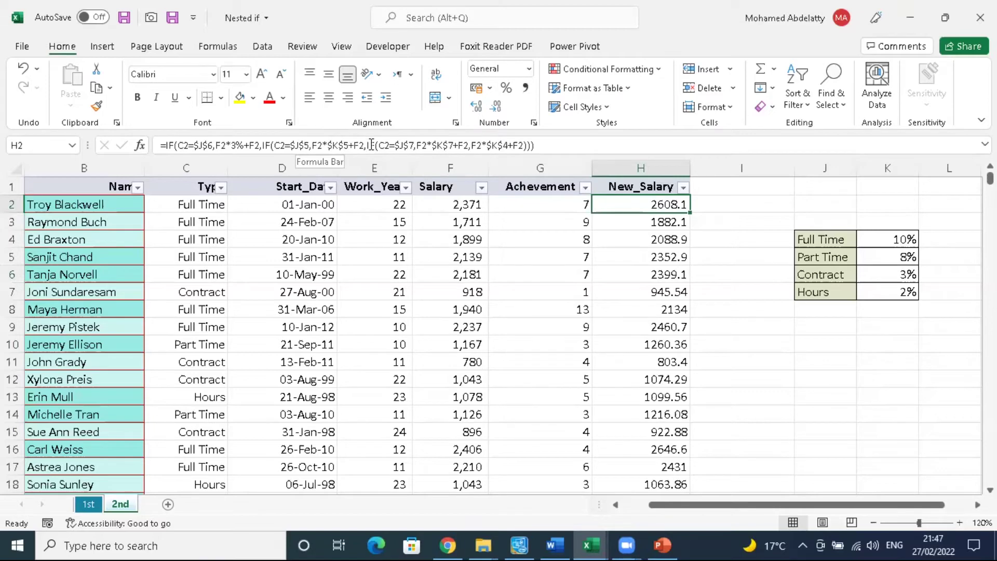
click(898, 256)
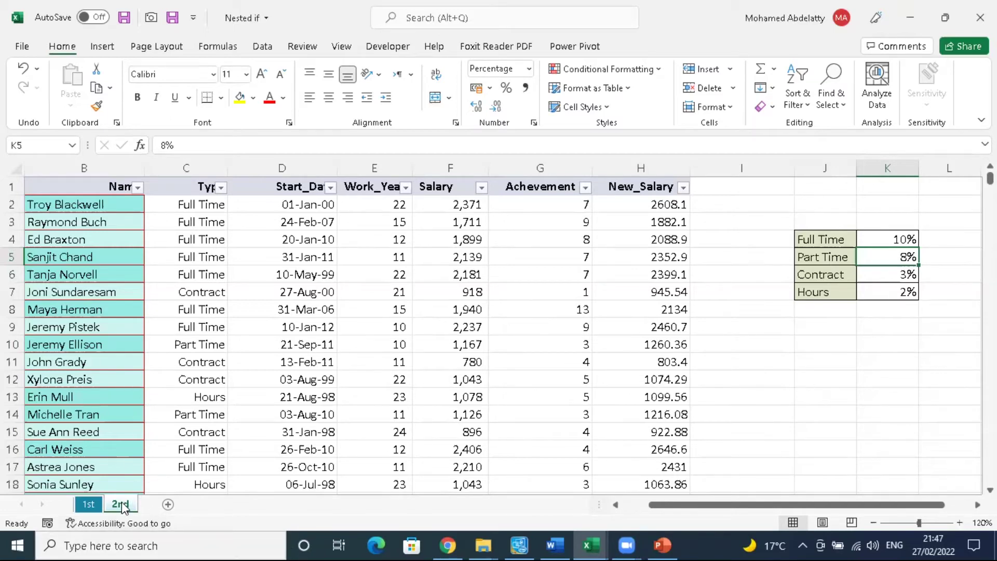
click(979, 17)
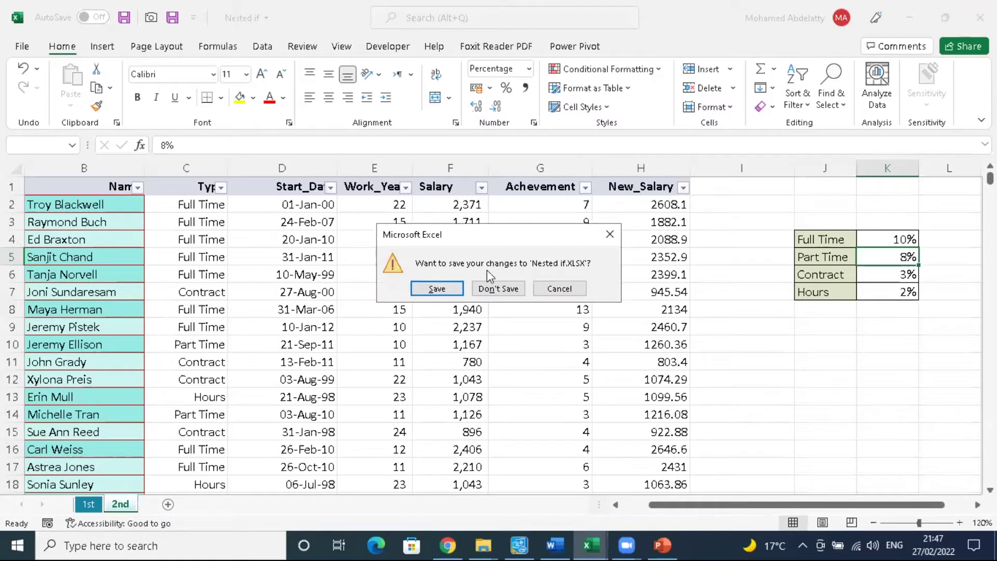
Step: Discard changes to Nested if.XLSX and IF.XLSX, closing both workbooks
click(495, 289)
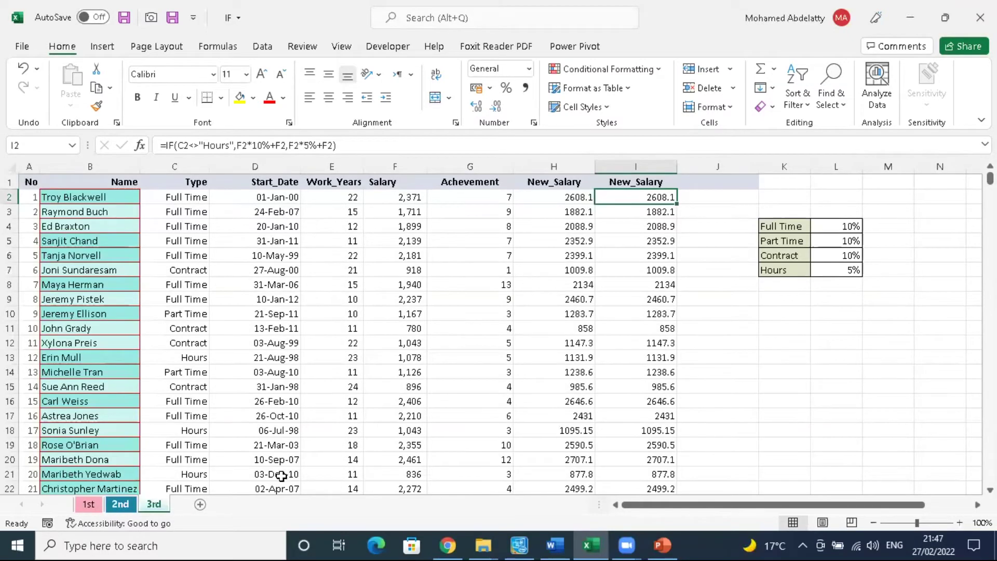
click(980, 17)
click(506, 291)
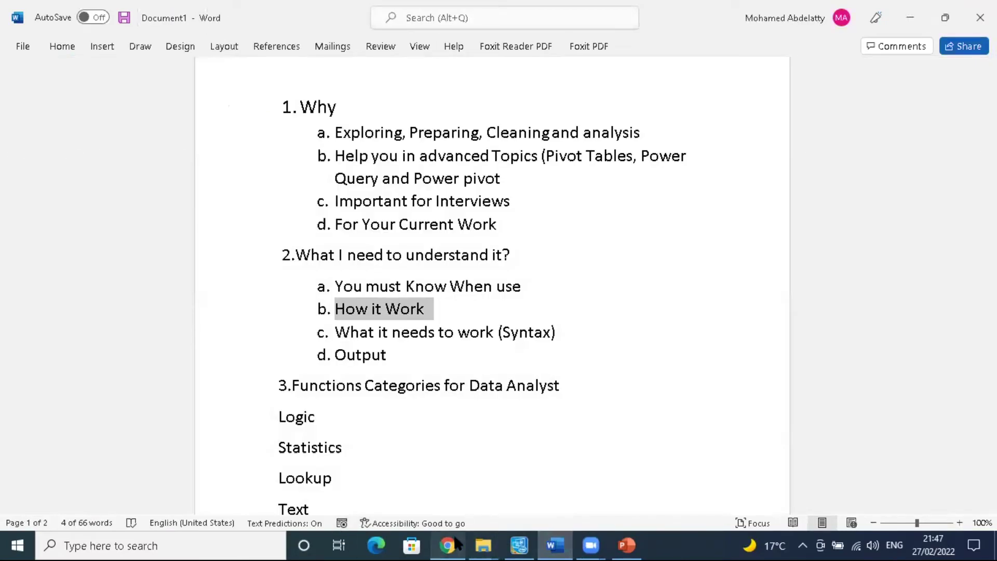
Step: Open the 04 AND - OR workbook from the New folder window in File Explorer
mouse_move(483, 545)
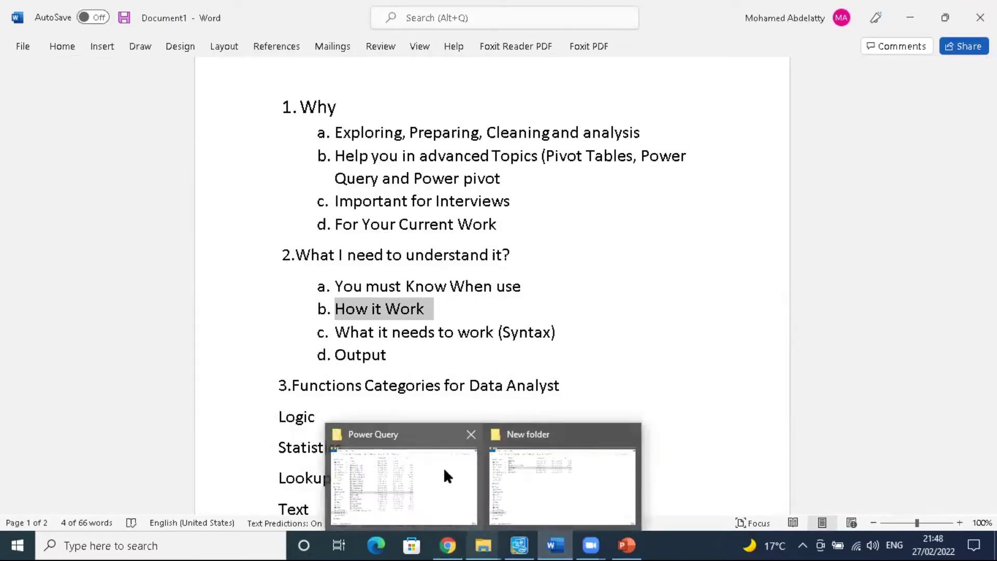
click(518, 487)
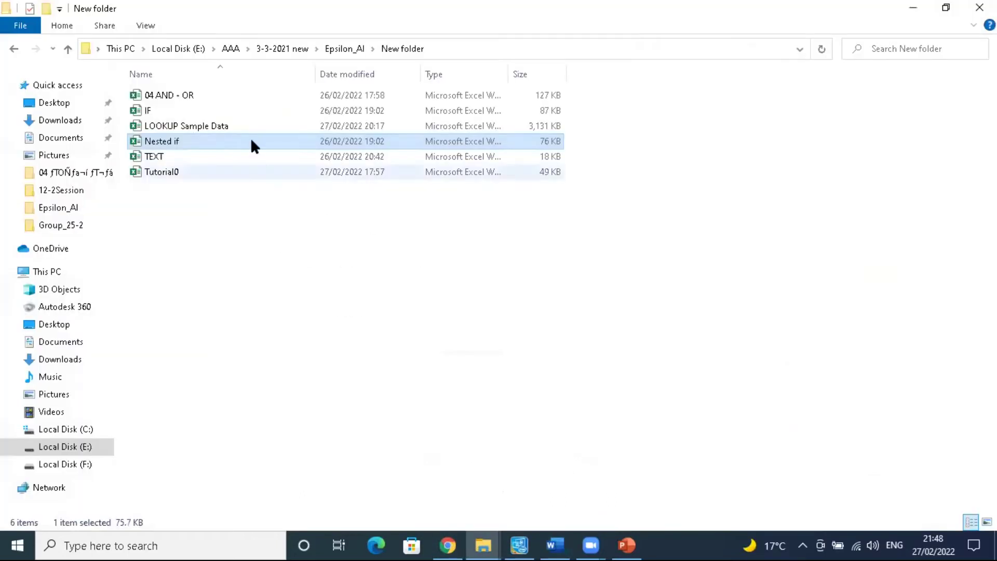
double_click(198, 100)
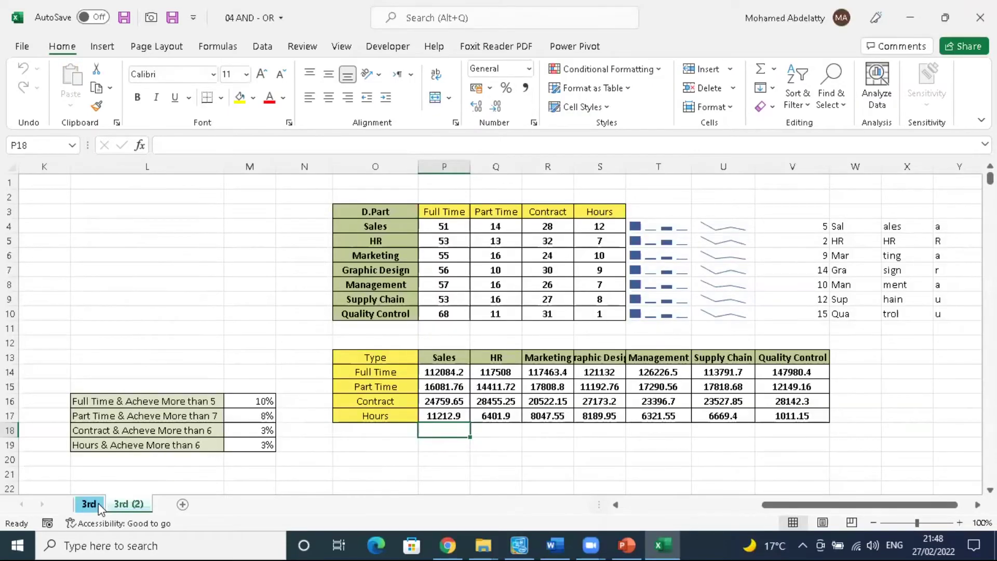
Step: Duplicate the 3rd sheet as a copy placed after the last sheet, creating 3rd (3)
click(90, 504)
right_click(98, 507)
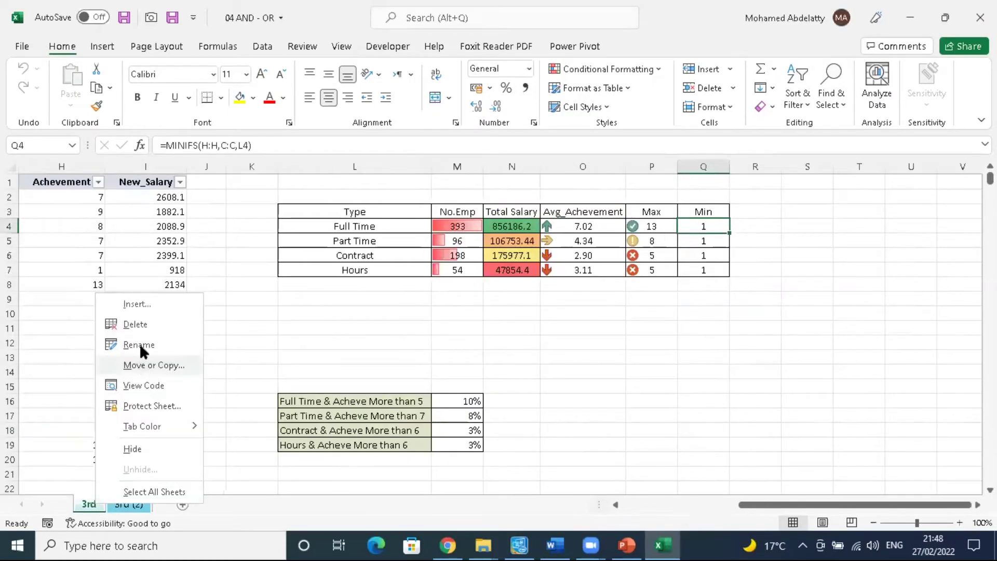
click(173, 365)
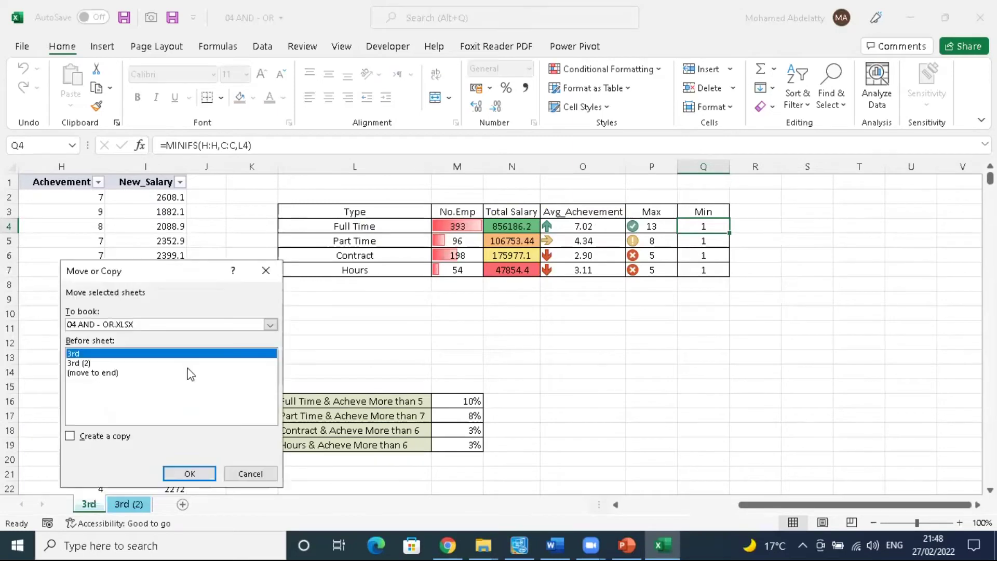
click(93, 374)
click(70, 436)
click(191, 472)
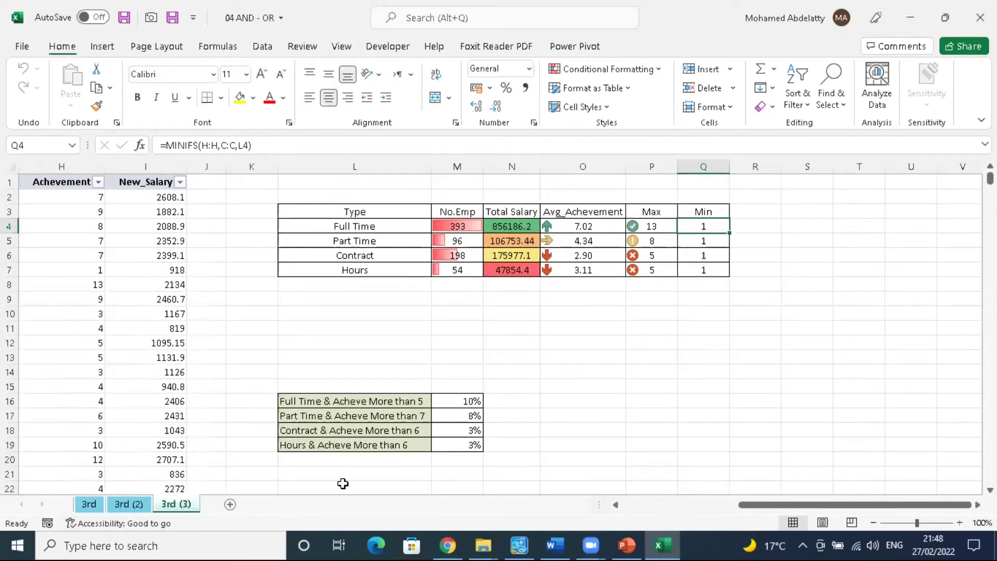
Step: Review the New_Salary formula in I2 and select the Type summary table L2:Q7
click(652, 505)
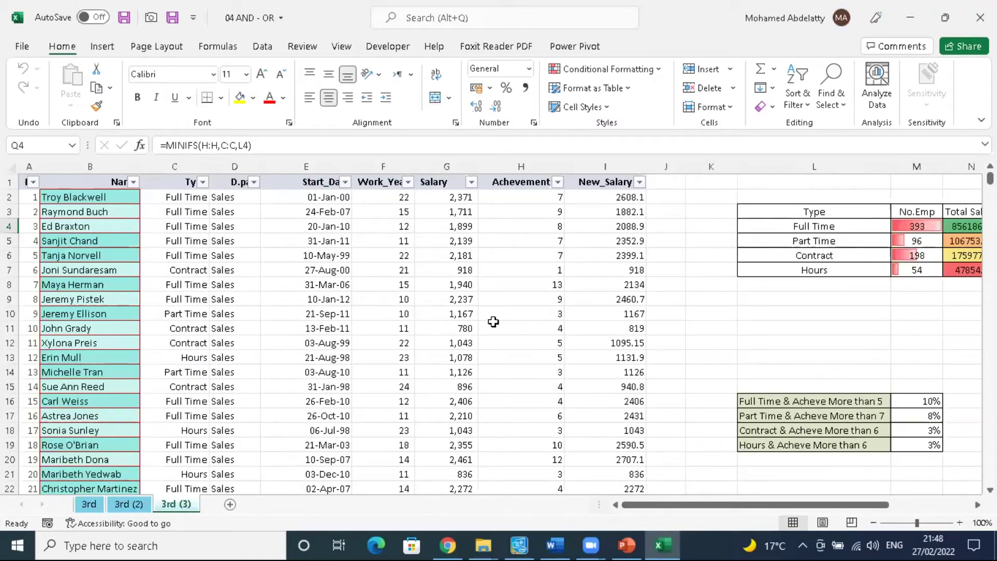
click(590, 199)
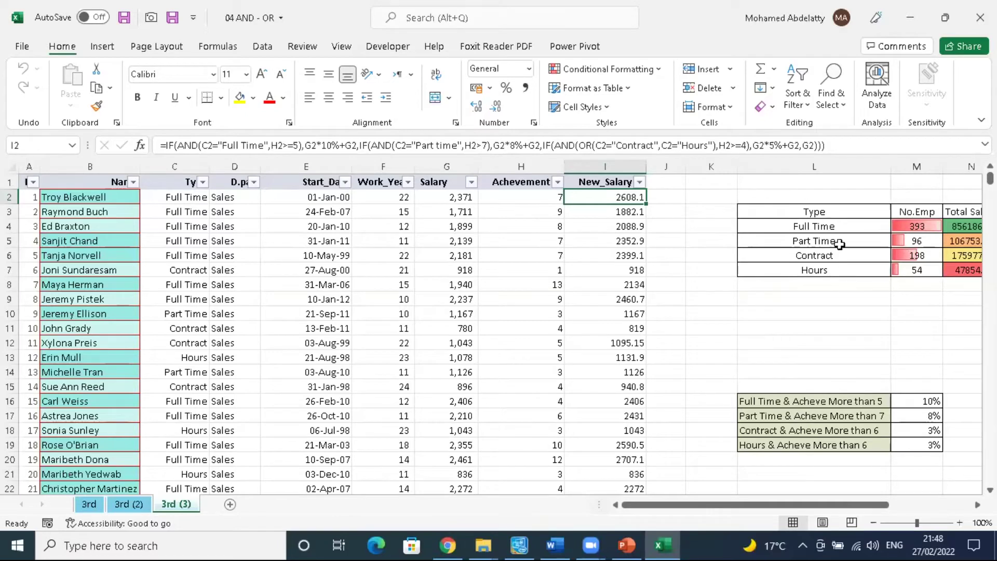
drag(751, 202, 820, 278)
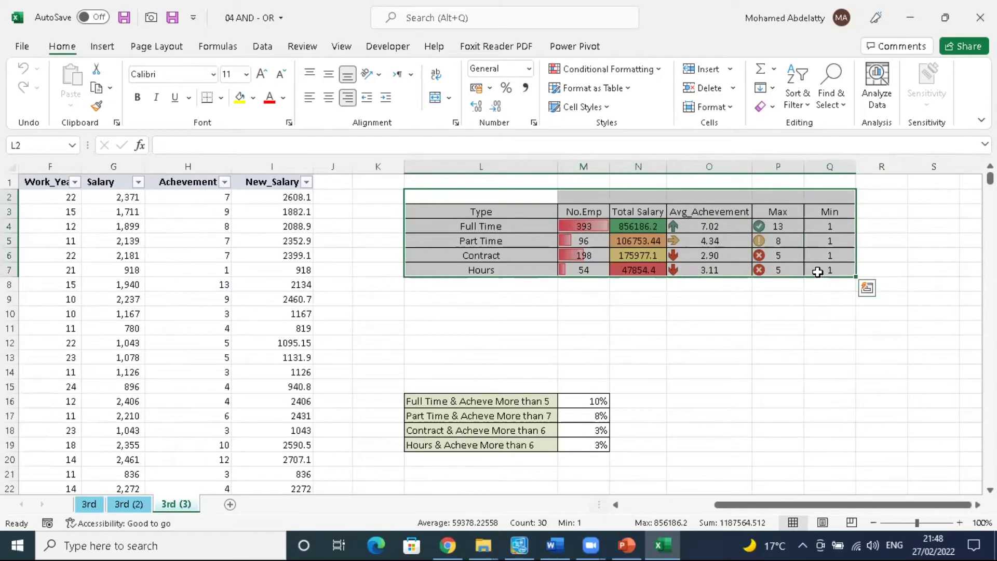
Step: Clear the Type summary table and delete columns L through Q from 3rd (3)
key(Delete)
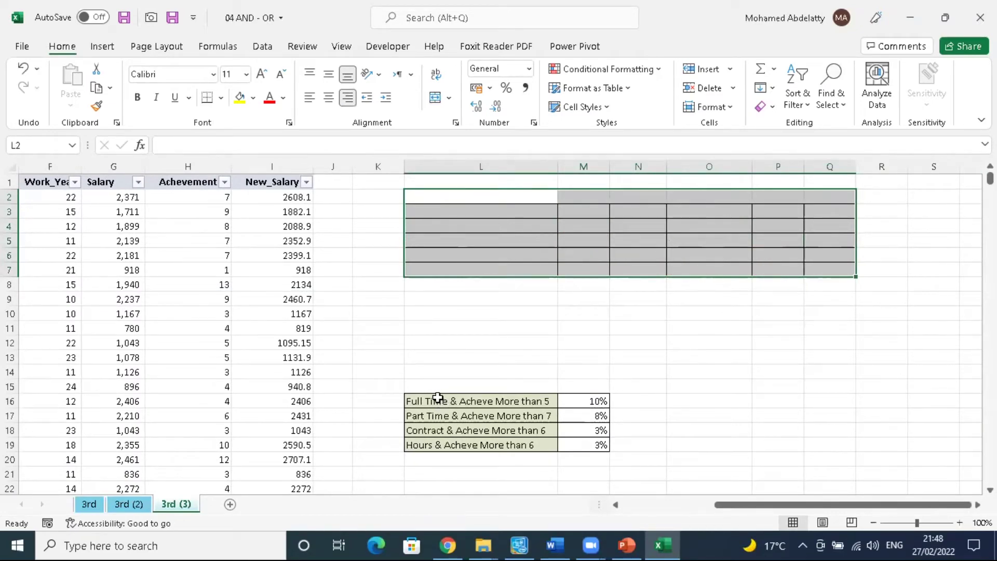
drag(438, 397, 436, 429)
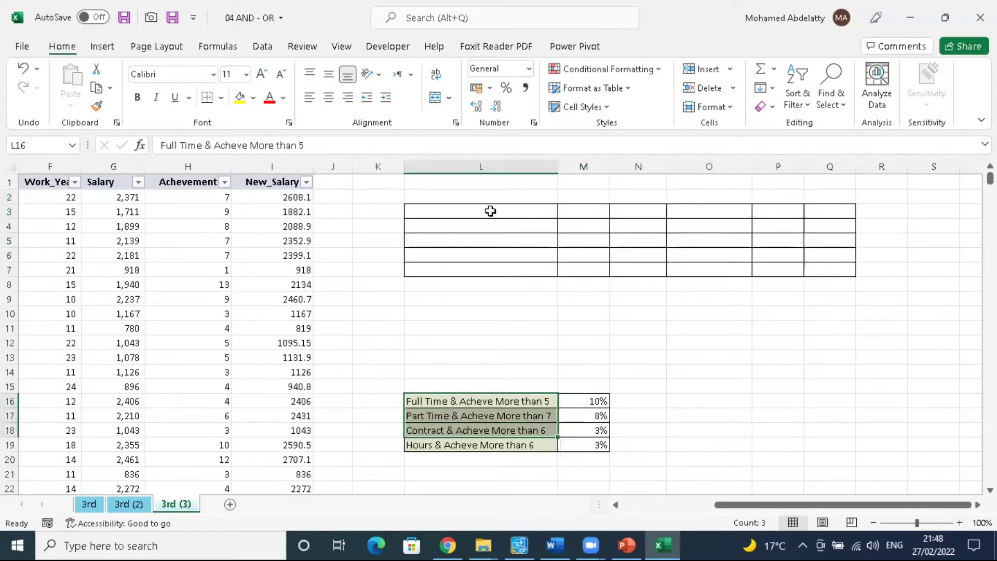
click(490, 162)
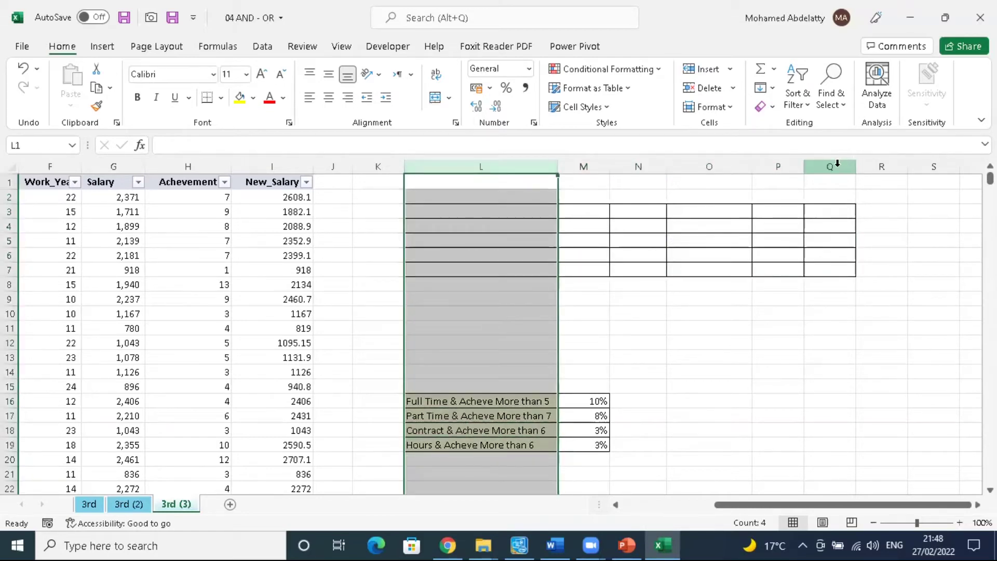
click(836, 165)
click(502, 166)
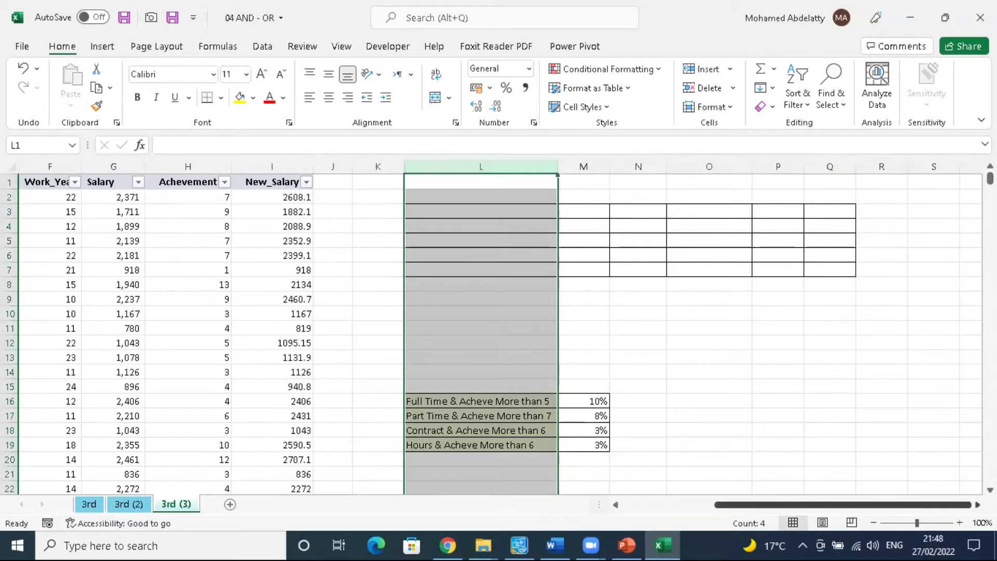
scroll(779, 504, right, 4)
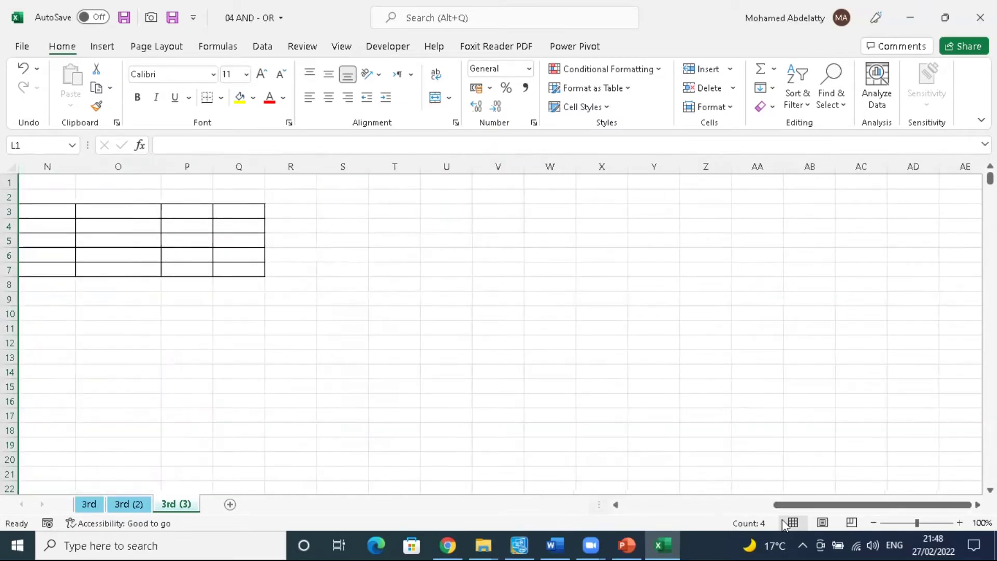
scroll(661, 495, left, 6)
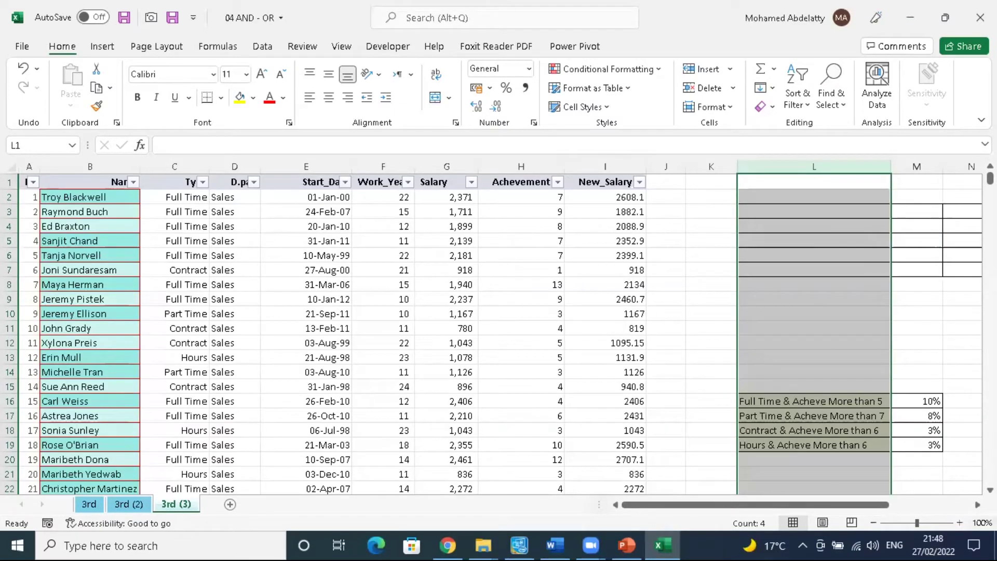
scroll(498, 332, right, 3)
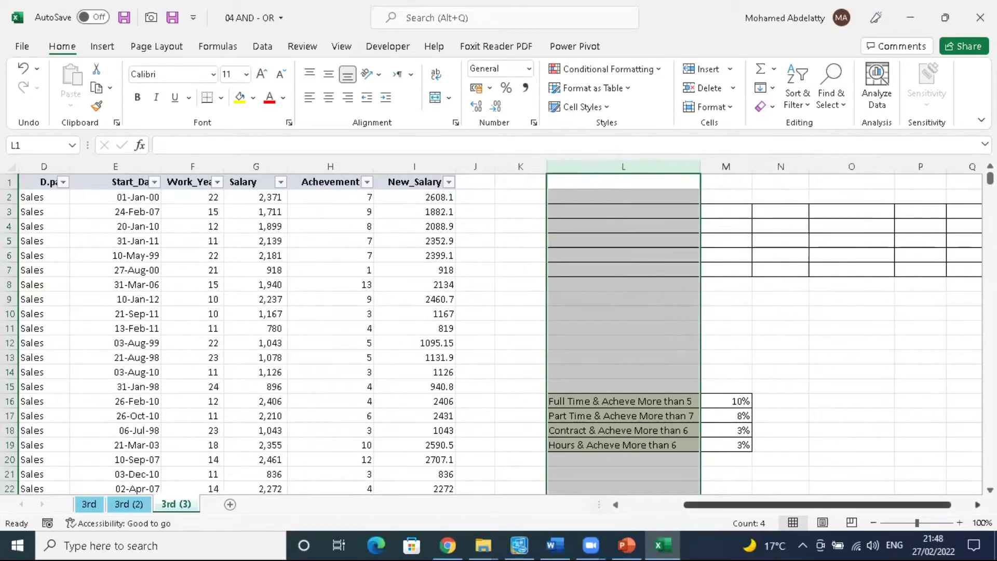
scroll(498, 332, right, 2)
shift+click(829, 168)
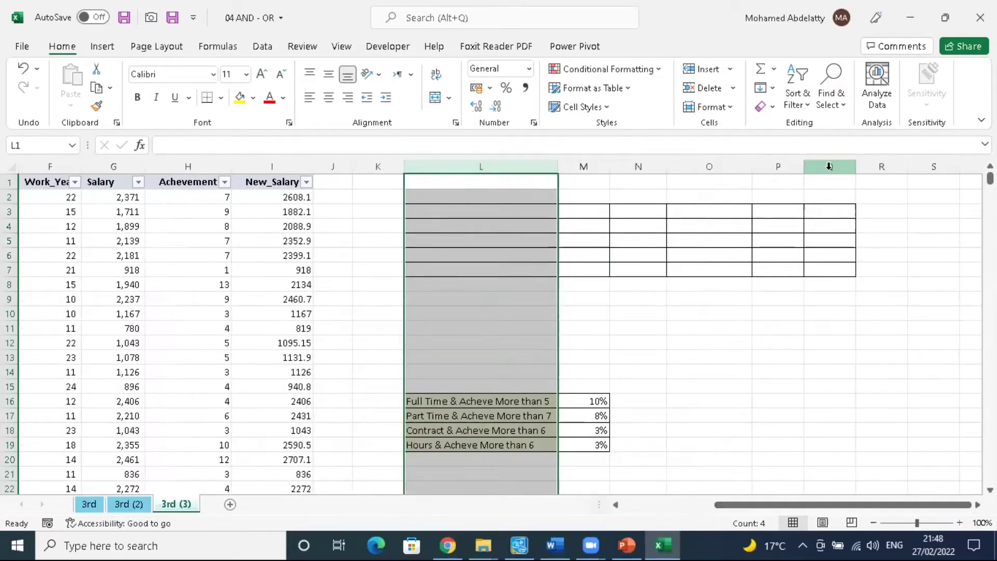
right_click(829, 167)
click(882, 312)
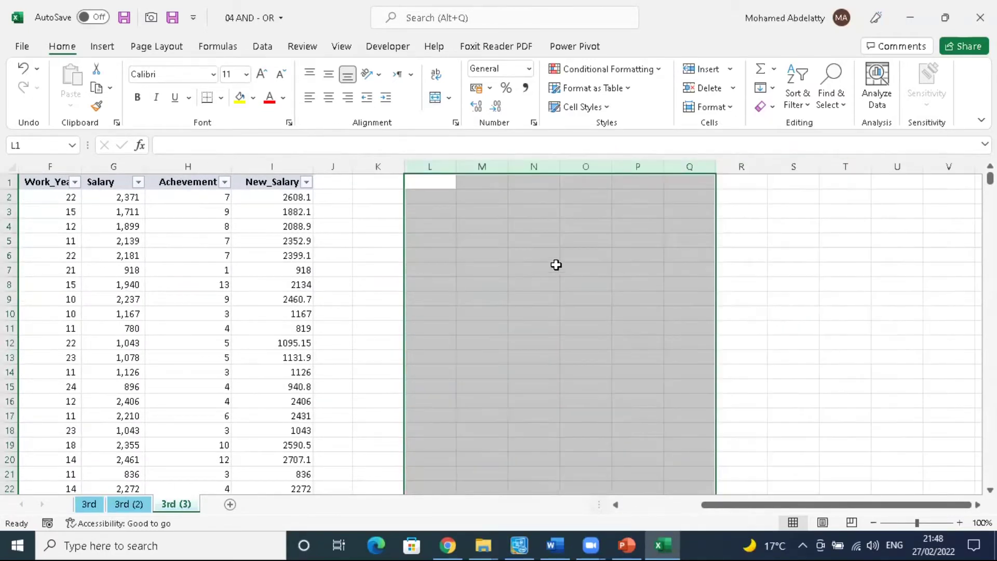
Step: Copy the criteria rate table L16:M19 from the 3rd sheet and return to 3rd (3)
click(90, 506)
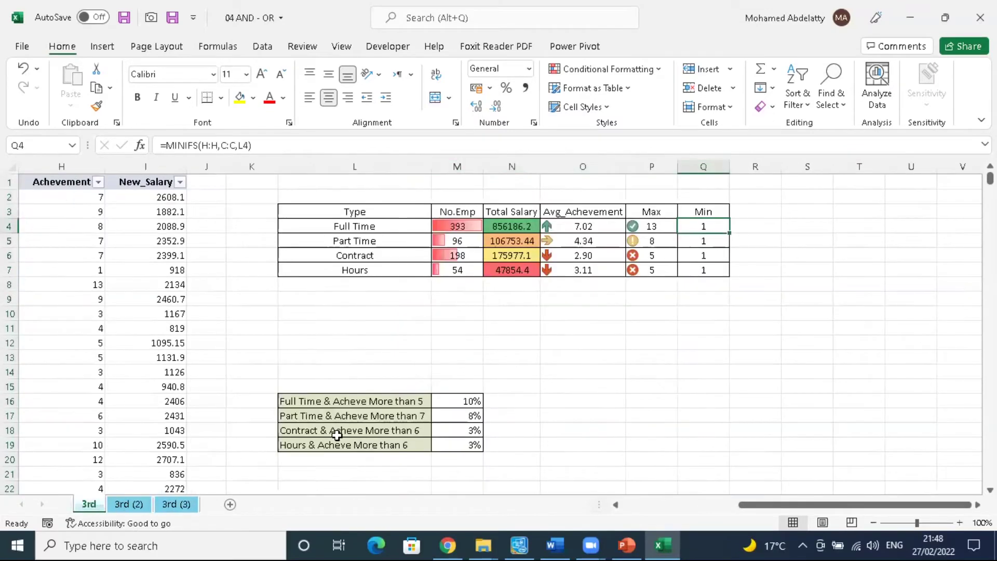
drag(283, 399, 445, 445)
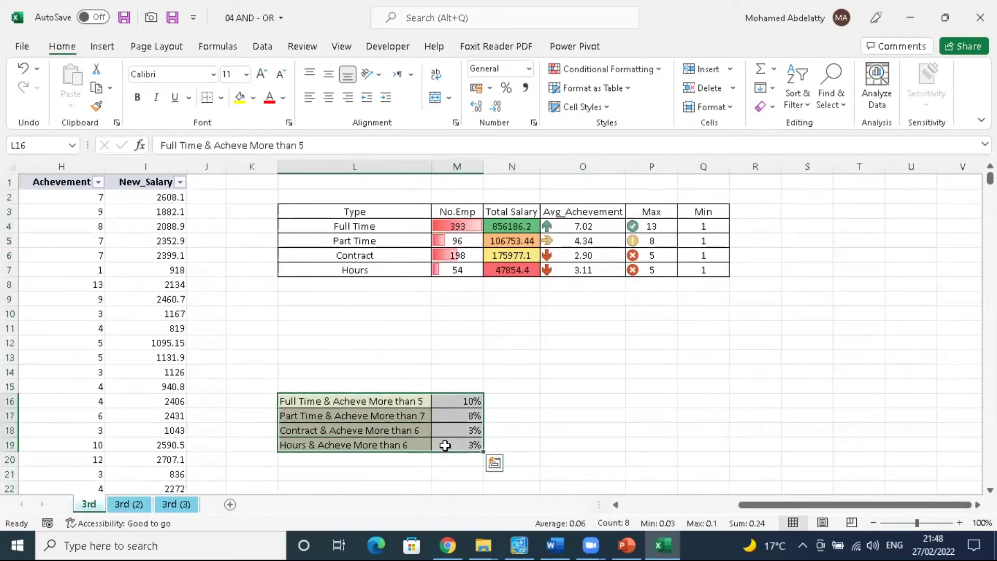
key(ctrl+c)
click(176, 504)
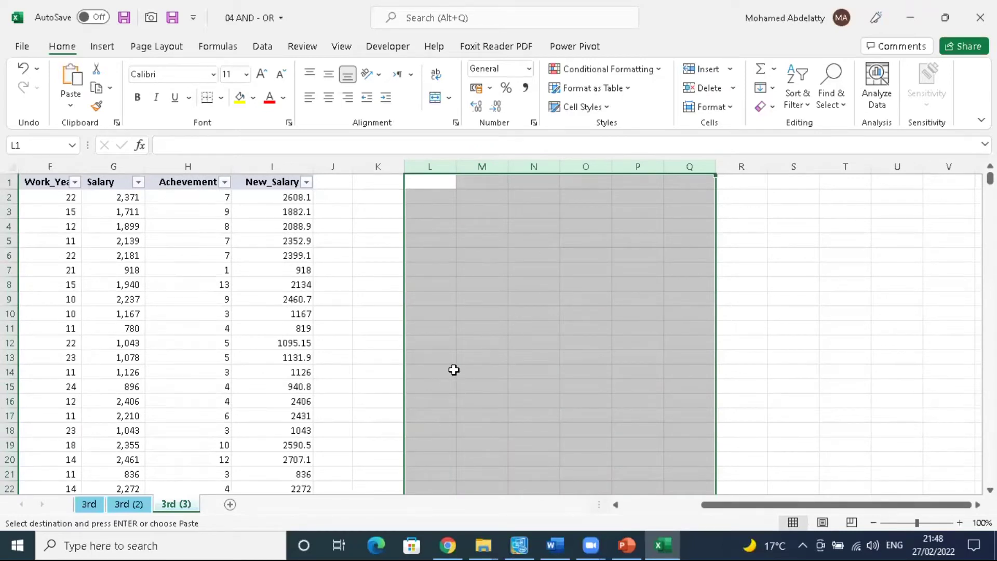
Step: Paste the criteria rate table at L5 and autofit column L to its labels
click(499, 347)
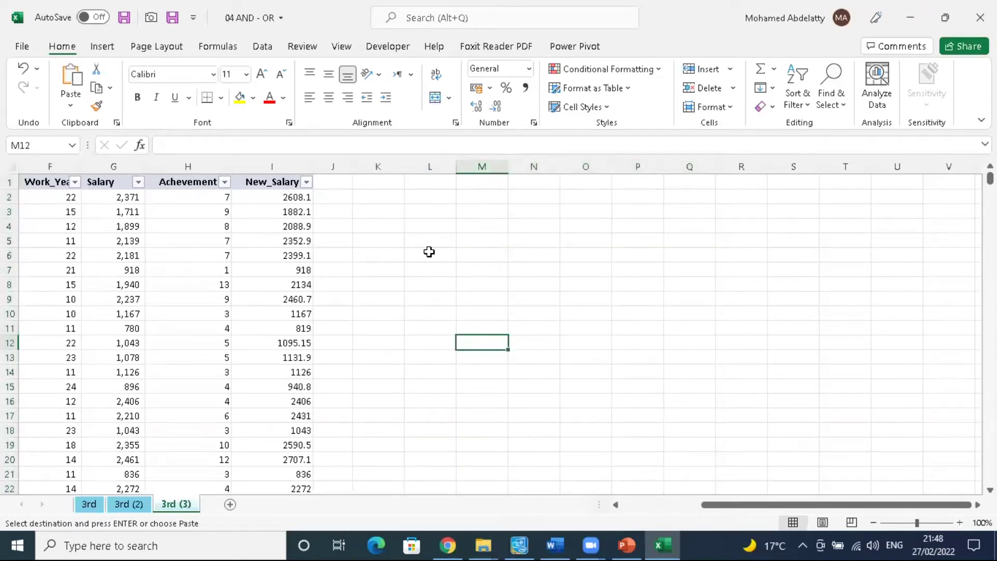
click(397, 238)
click(445, 240)
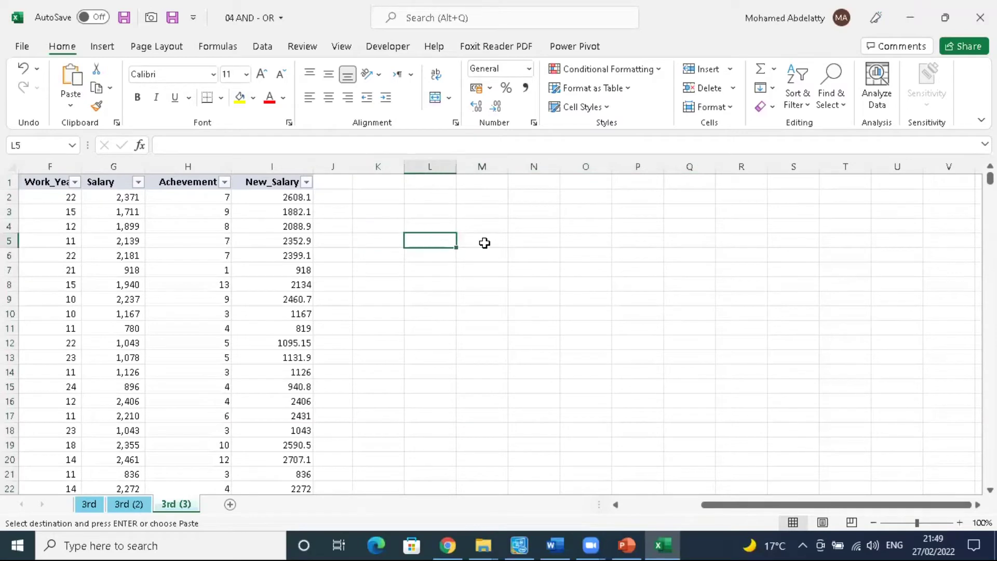
key(ctrl+v)
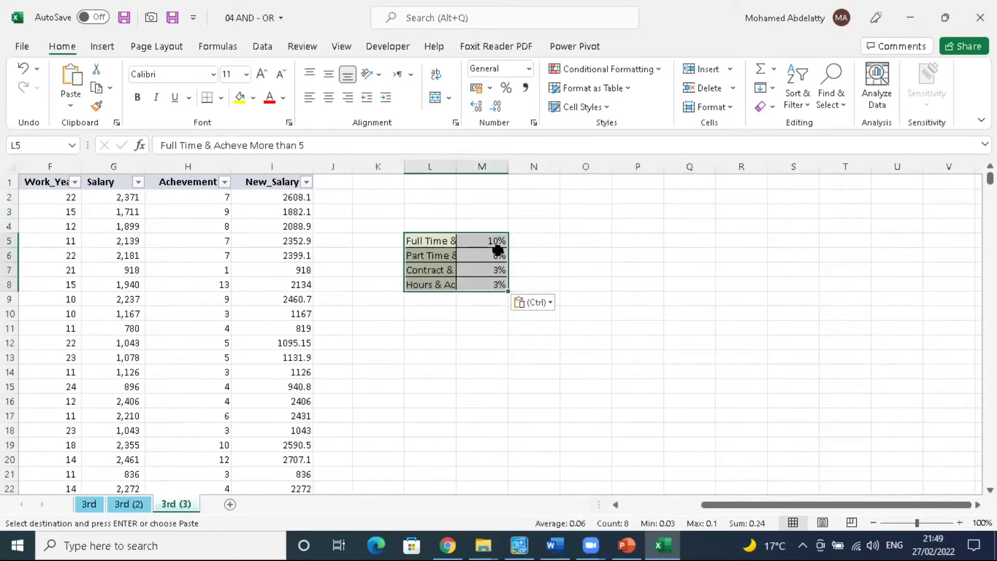
double_click(455, 165)
Step: Set the zoom to 110% with the Type column visible and select I2's New_Salary formula
click(959, 523)
click(959, 523)
click(960, 523)
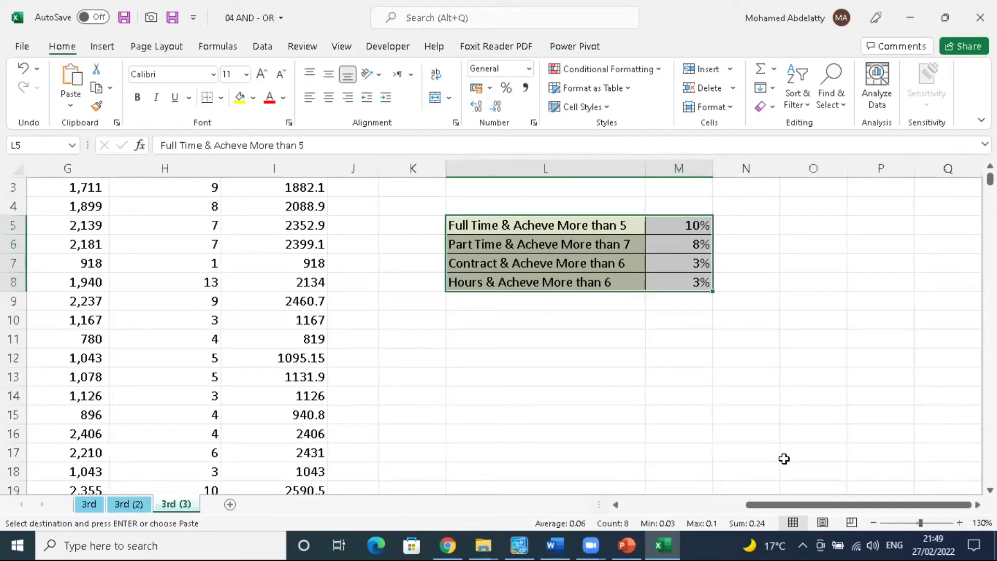
scroll(896, 394, up, 1)
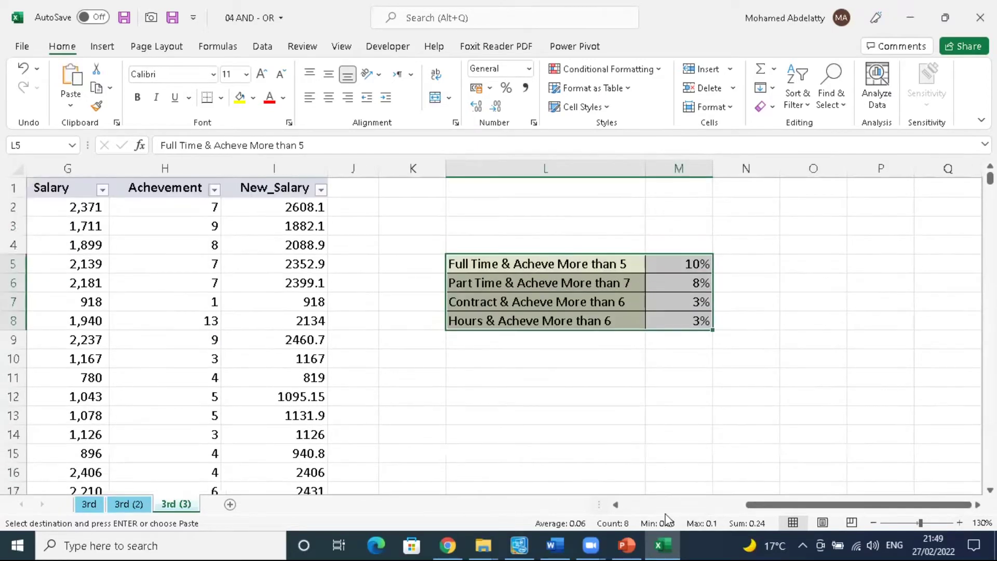
click(616, 505)
click(616, 505)
click(616, 505)
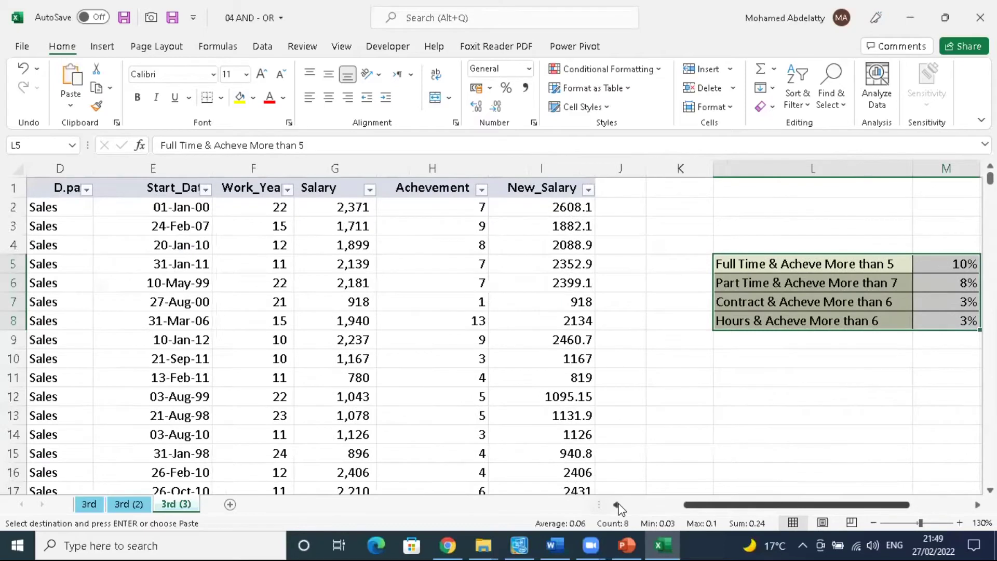
click(876, 524)
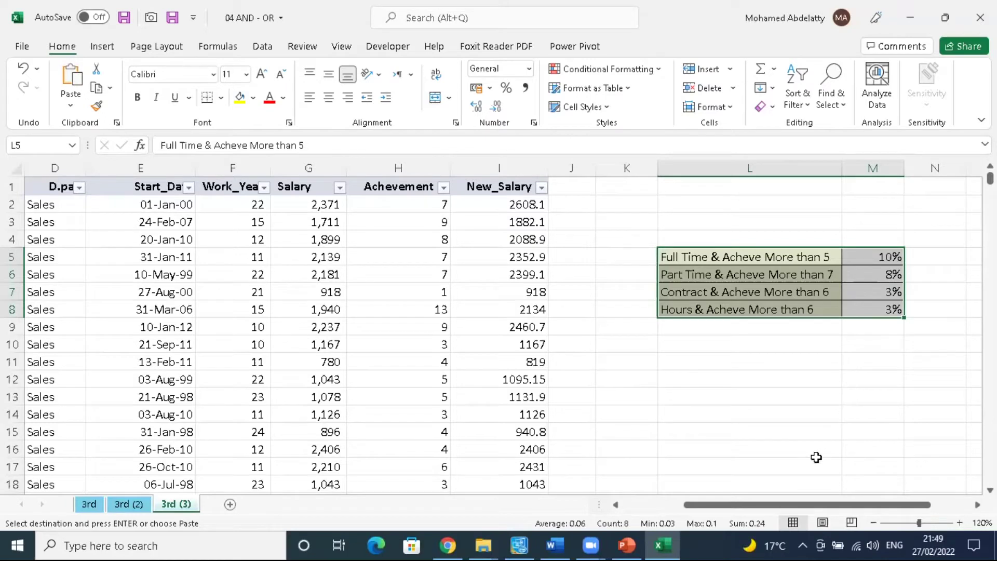
click(615, 505)
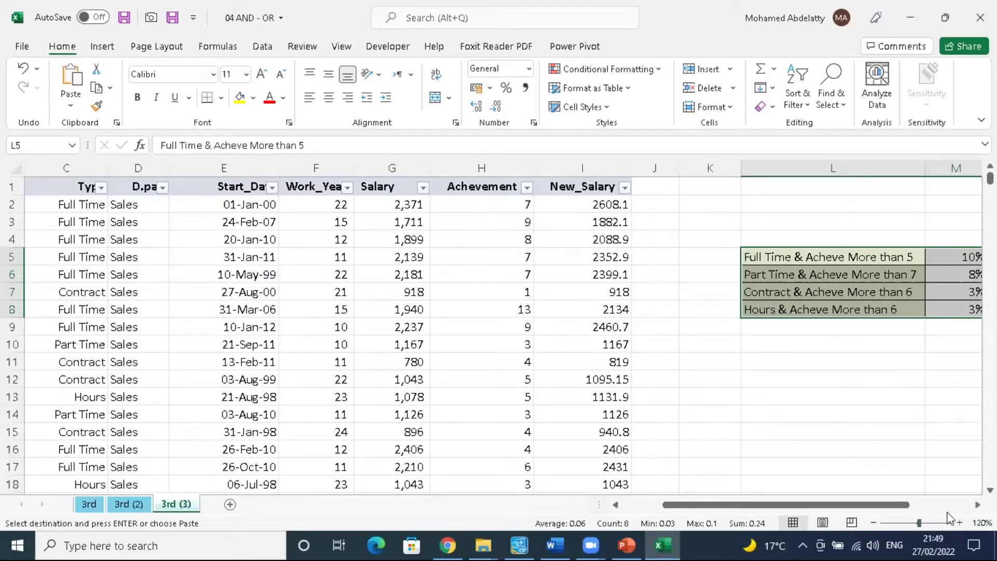
click(873, 522)
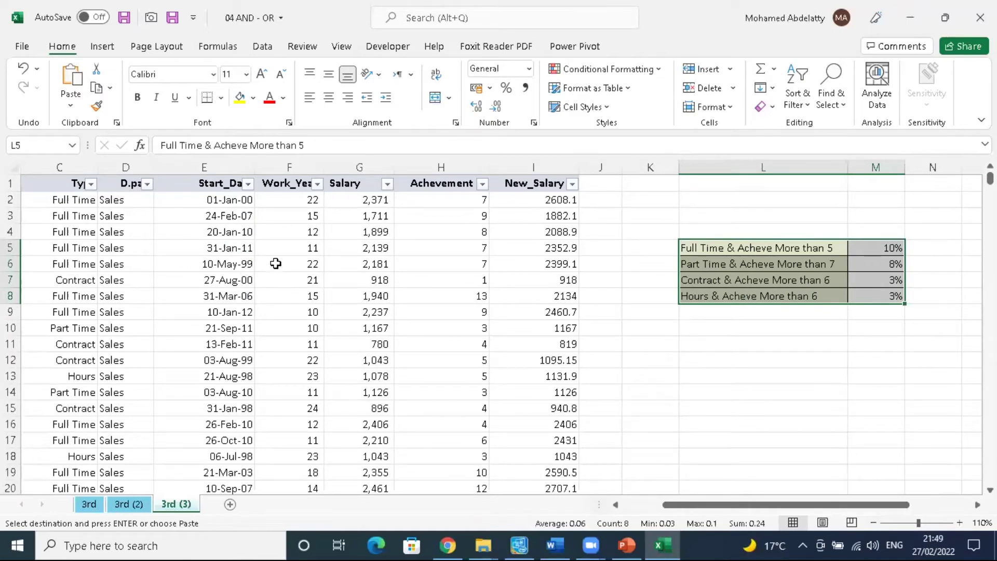
click(560, 200)
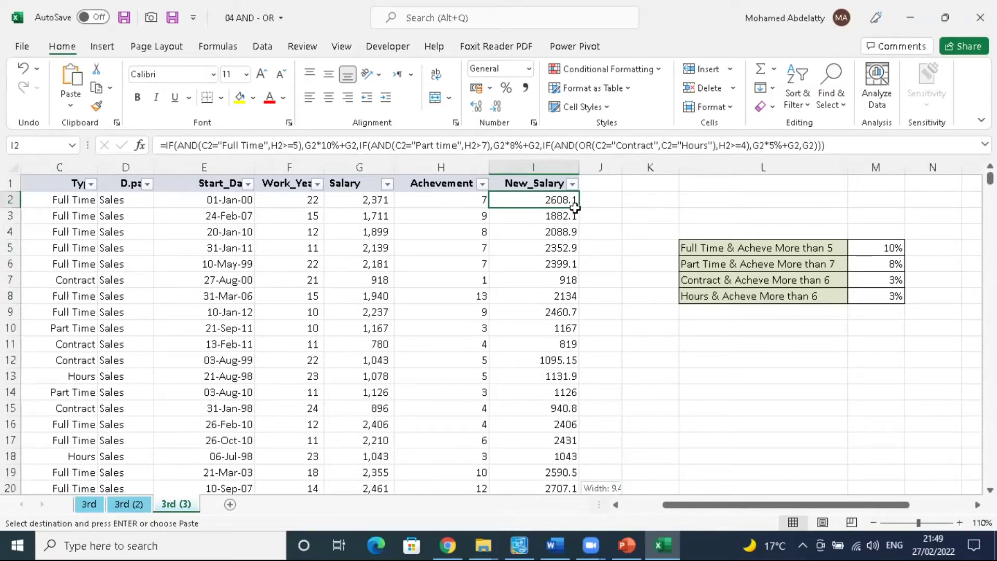
Step: Select the New_Salary range I2:I742 and clear its old values
double_click(576, 208)
key(ctrl+z)
key(ctrl+z)
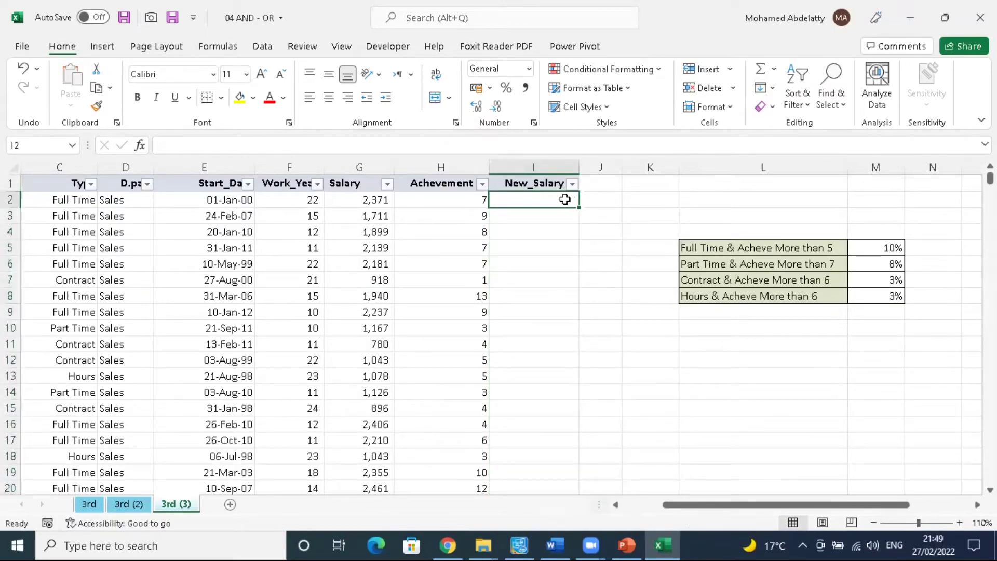
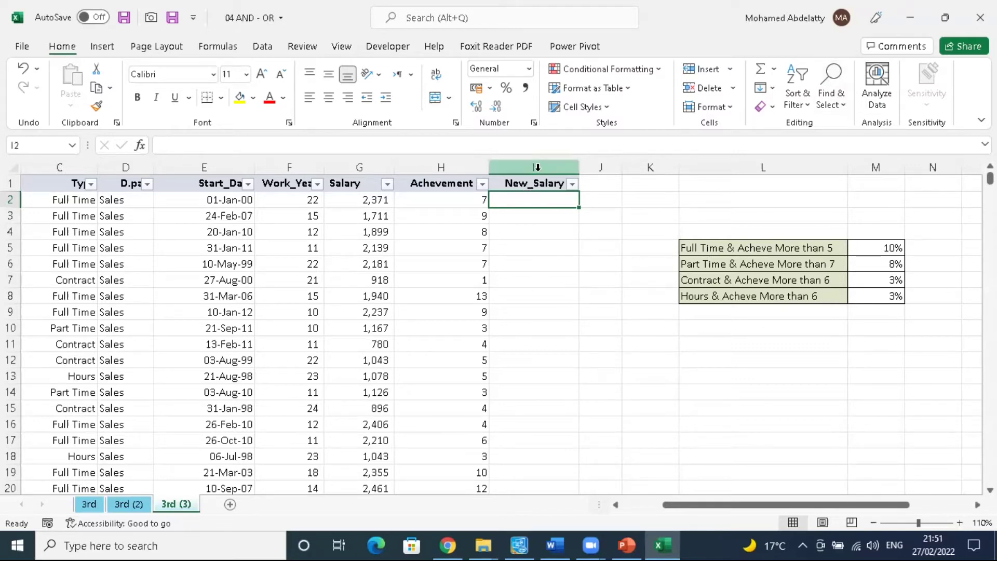
Step: Start I2's New_Salary formula as =IF(AND( using the IF and AND autocomplete suggestions
text(=)
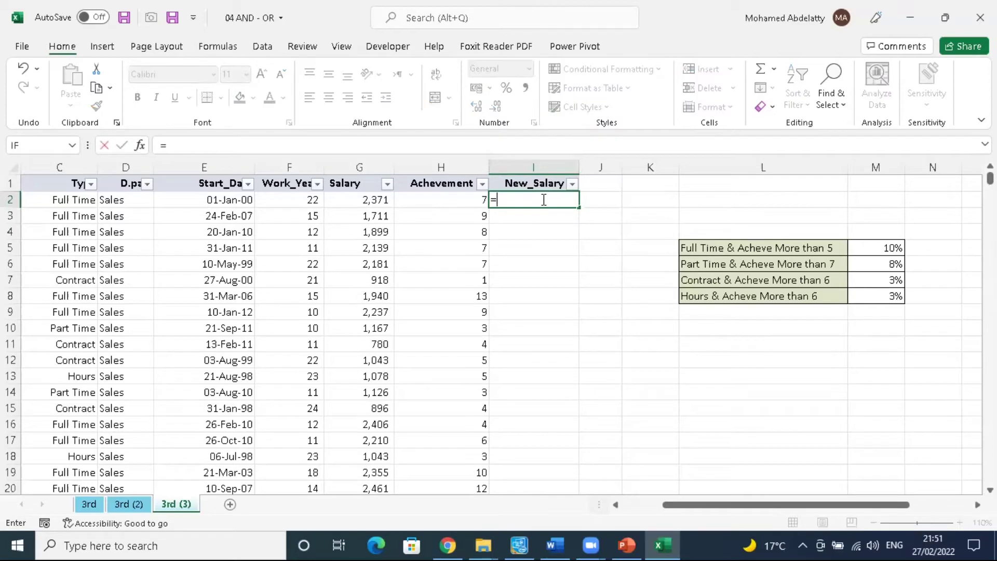
click(325, 141)
text(if)
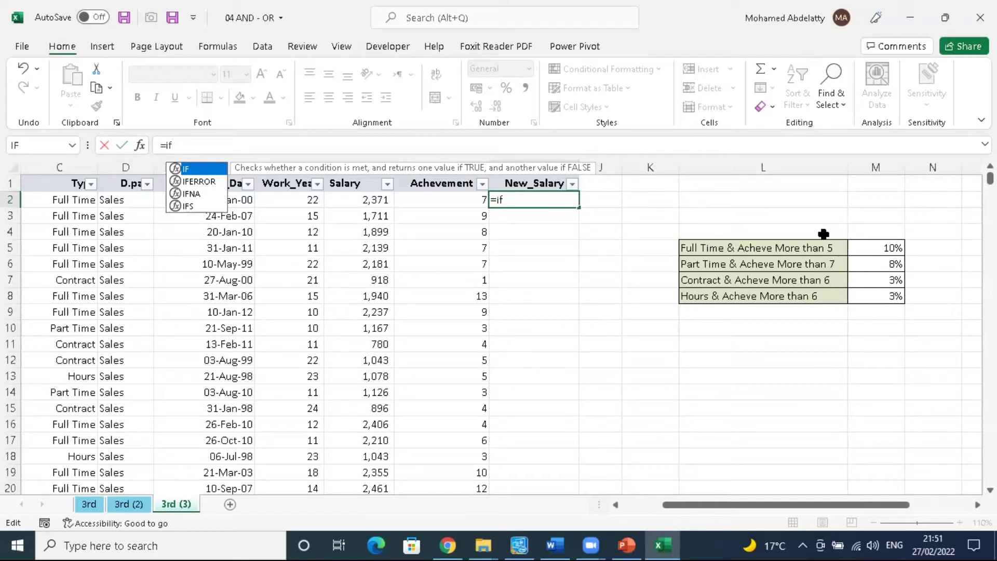
key(Tab)
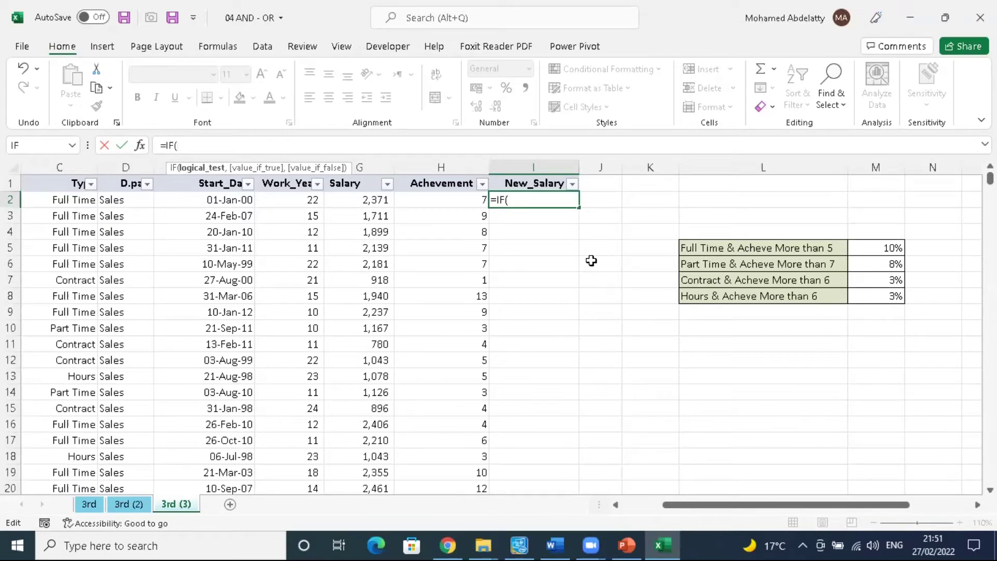
text(and)
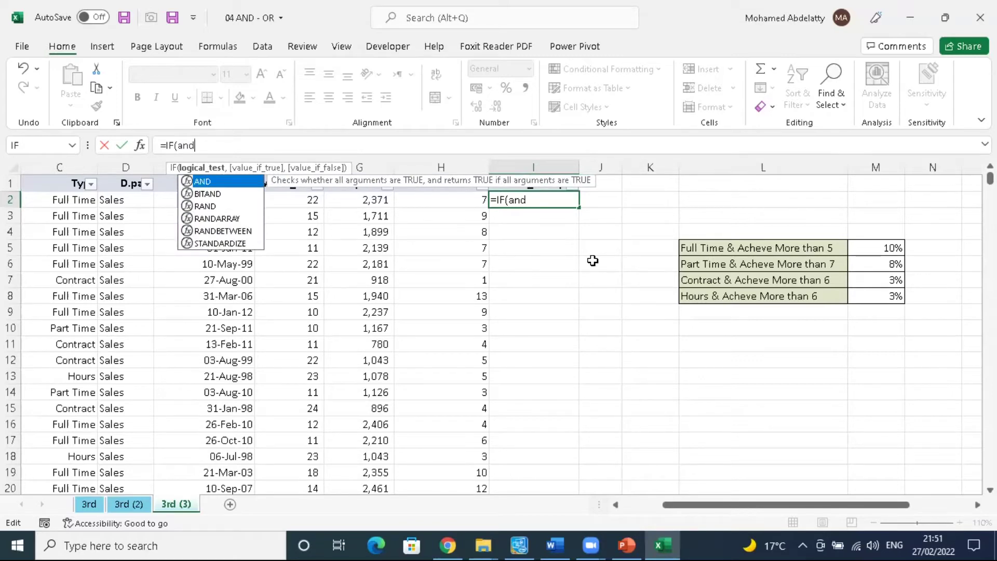
key(Tab)
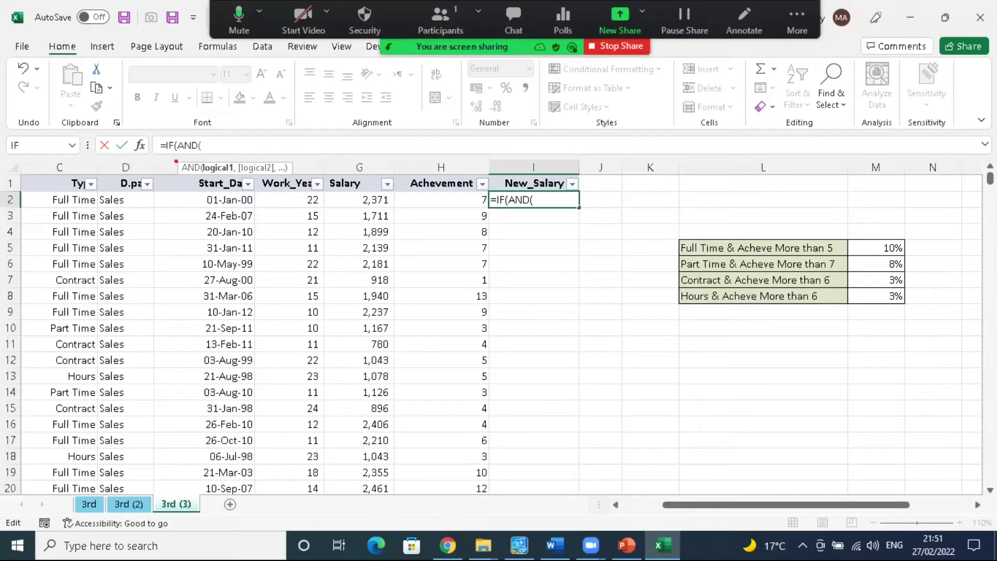
mouse_move(179, 157)
mouse_down()
mouse_move(193, 176)
mouse_move(305, 186)
mouse_up()
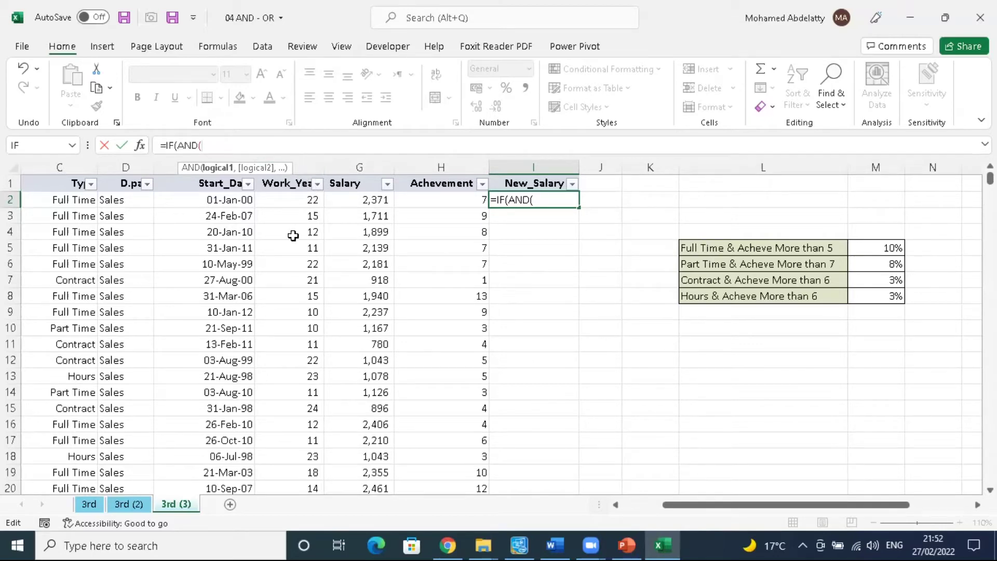
click(232, 145)
Step: Enter the AND conditions C2="Full Time" and H2>=5 in I2's formula, fixing typos
click(79, 202)
text(="fULL)
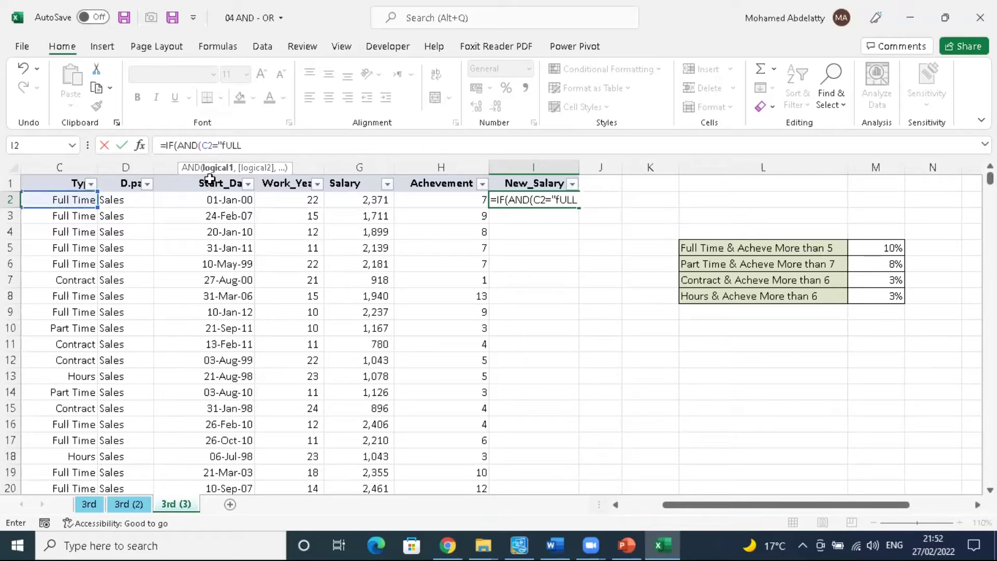
key(BackSpace)
key(BackSpace)
key(BackSpace)
text(Full Time)
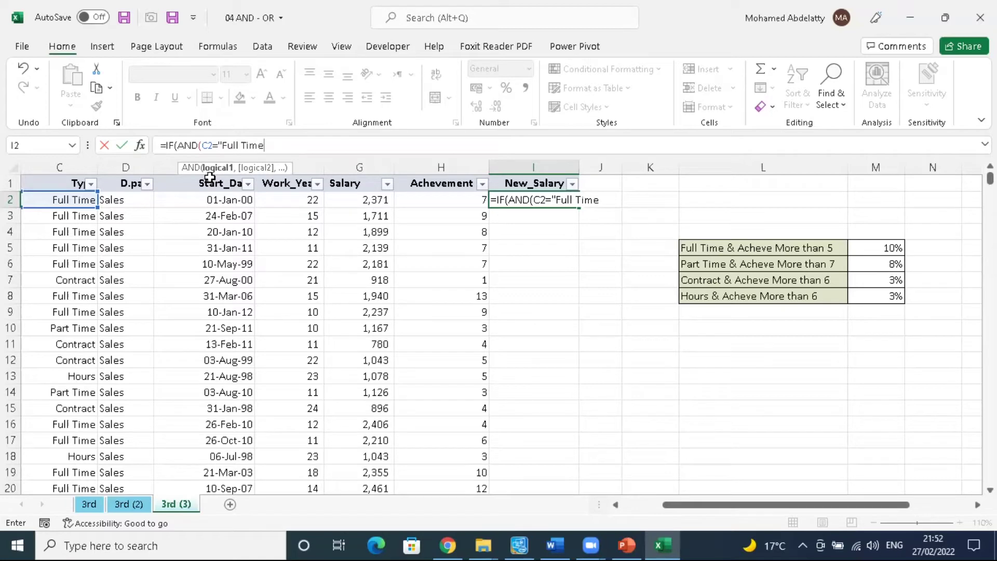
text(",)
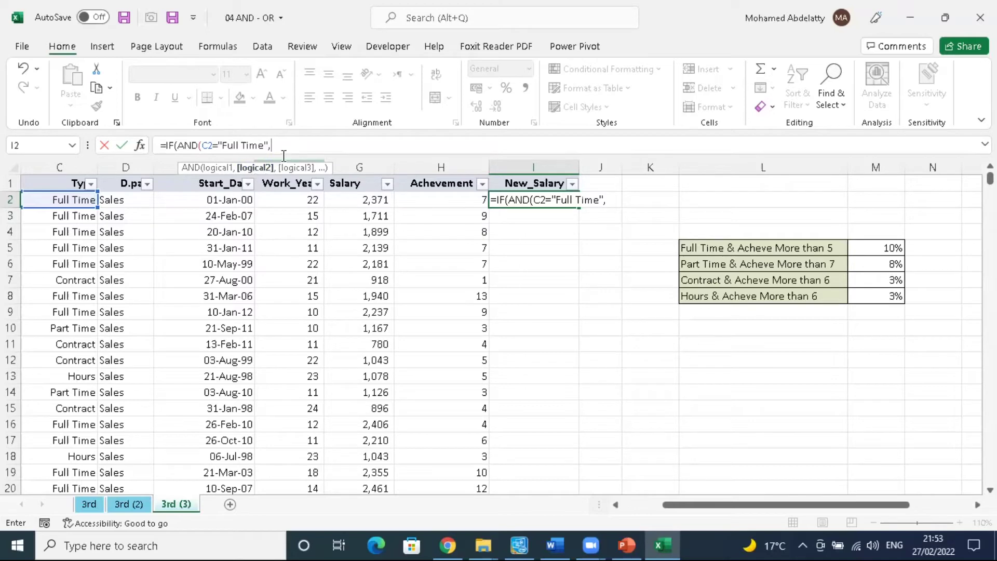
key(BackSpace)
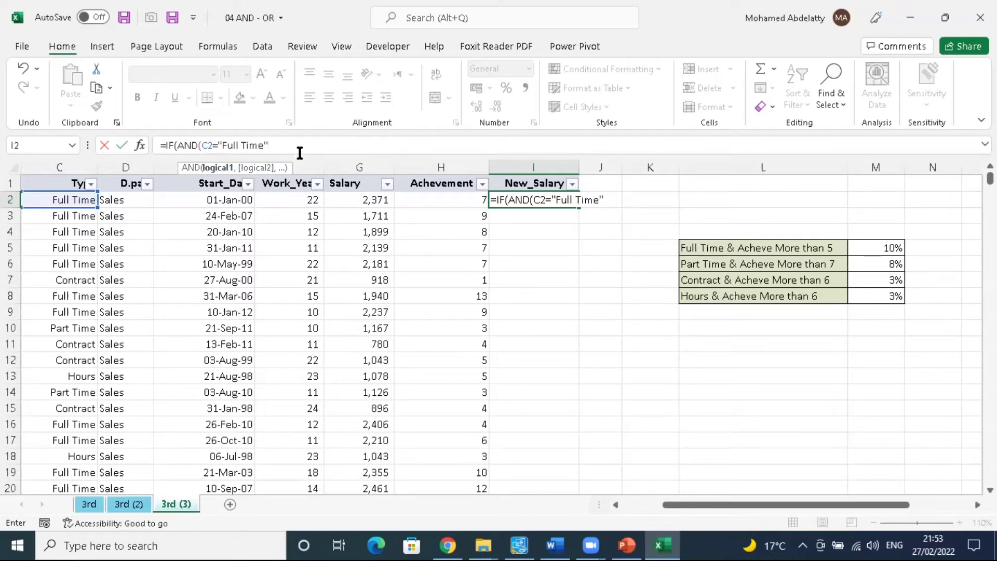
text(,)
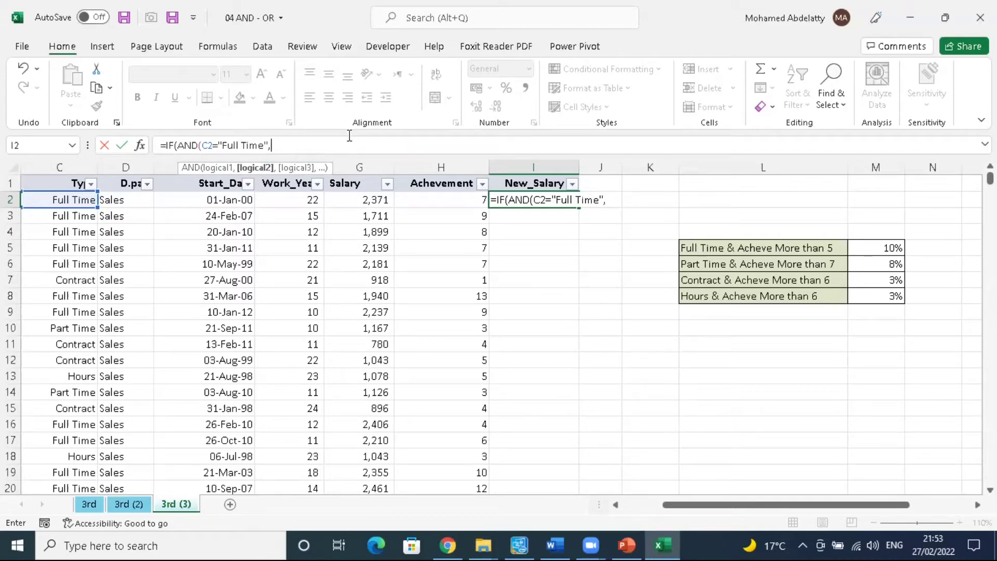
click(428, 203)
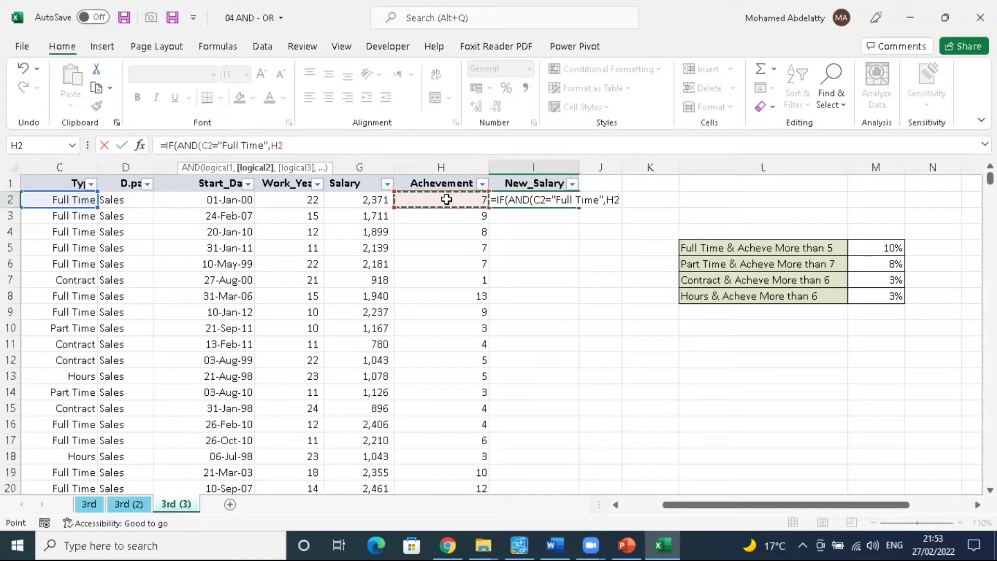
text(>=5))
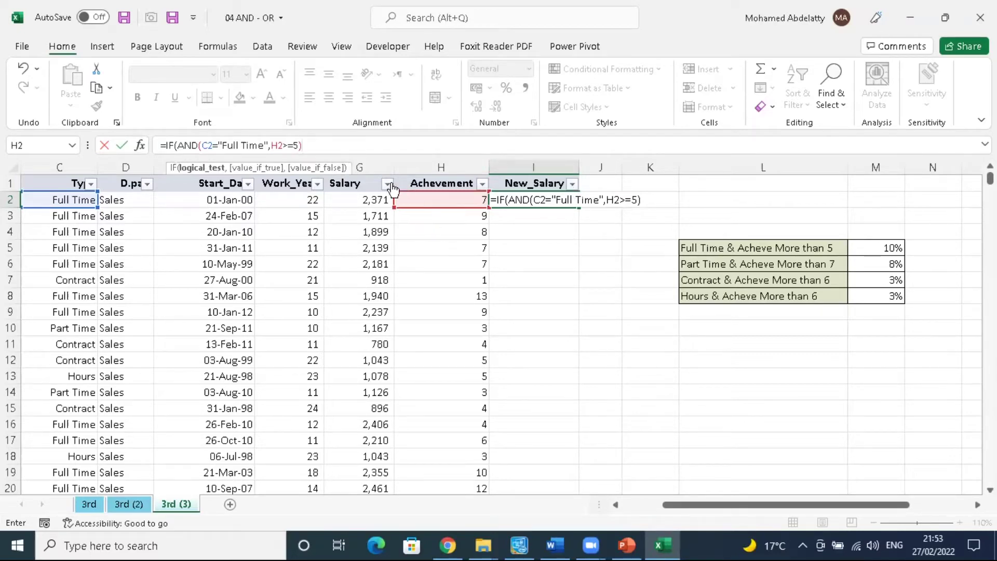
Step: Close the AND after H2>=5 and add G2 as the IF's true result
key(BackSpace)
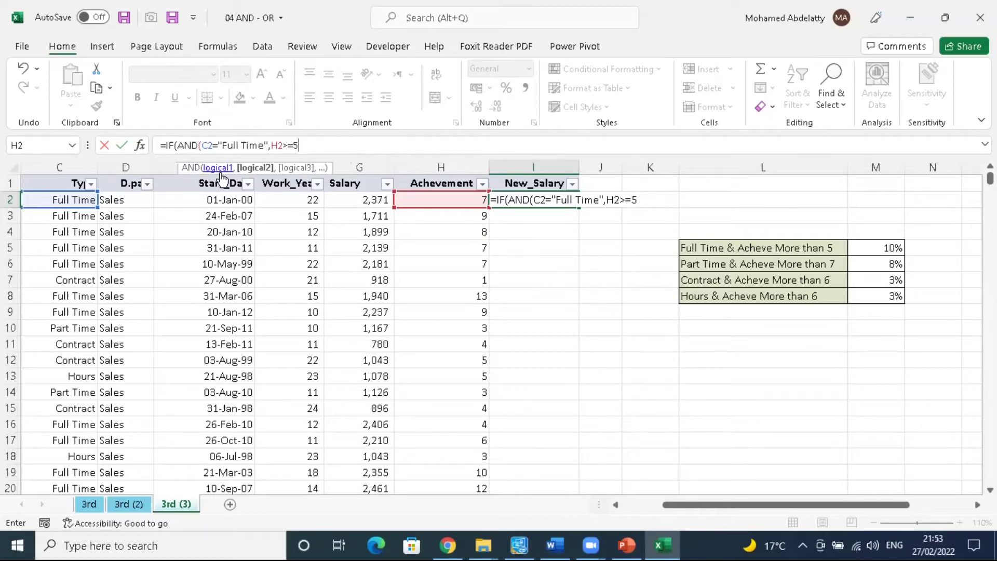
text())
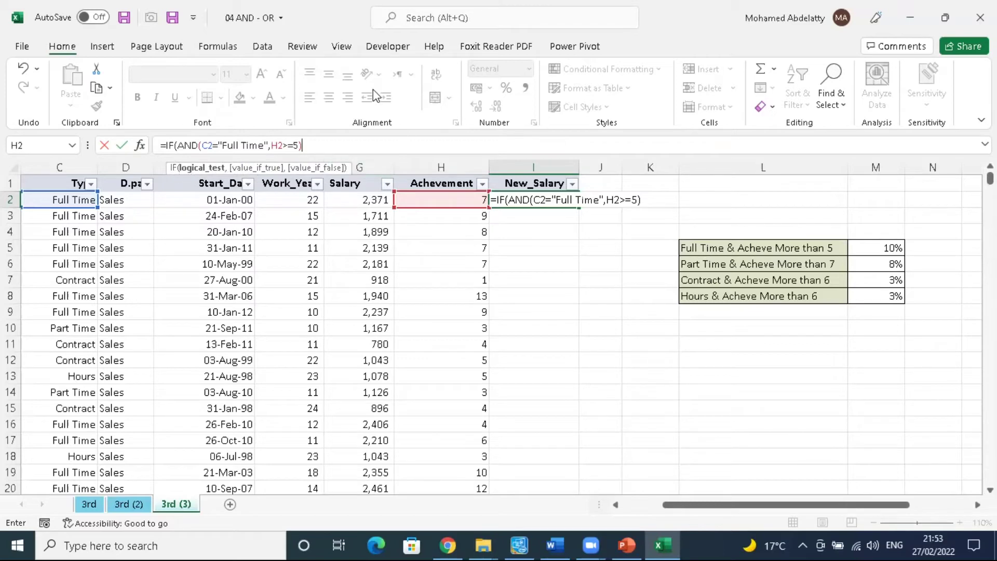
key(BackSpace)
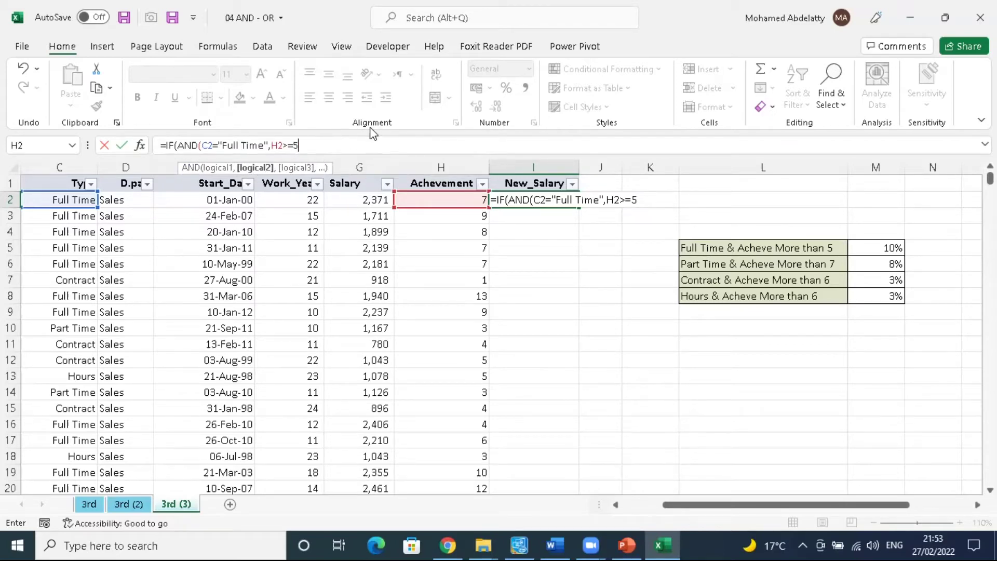
text())
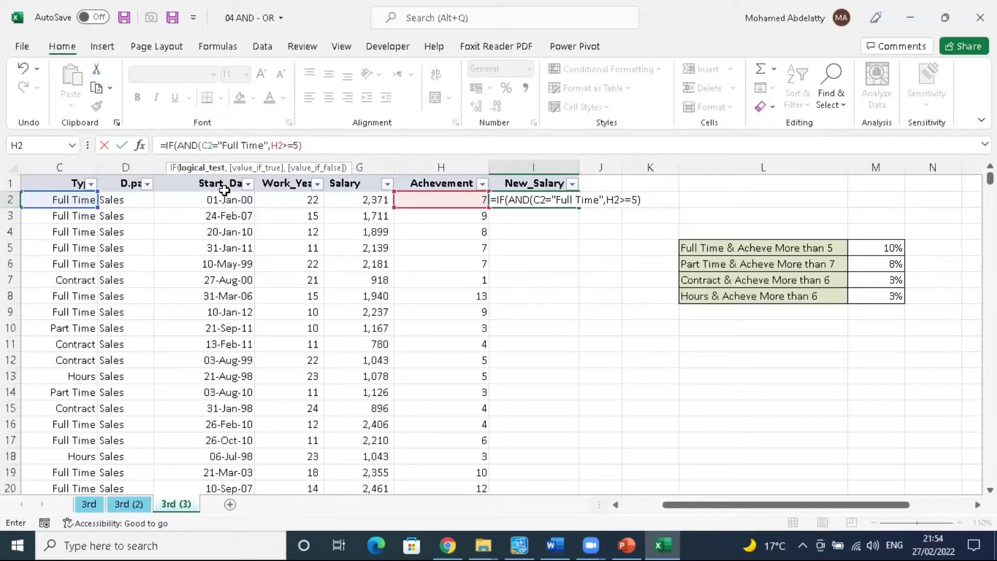
text(,)
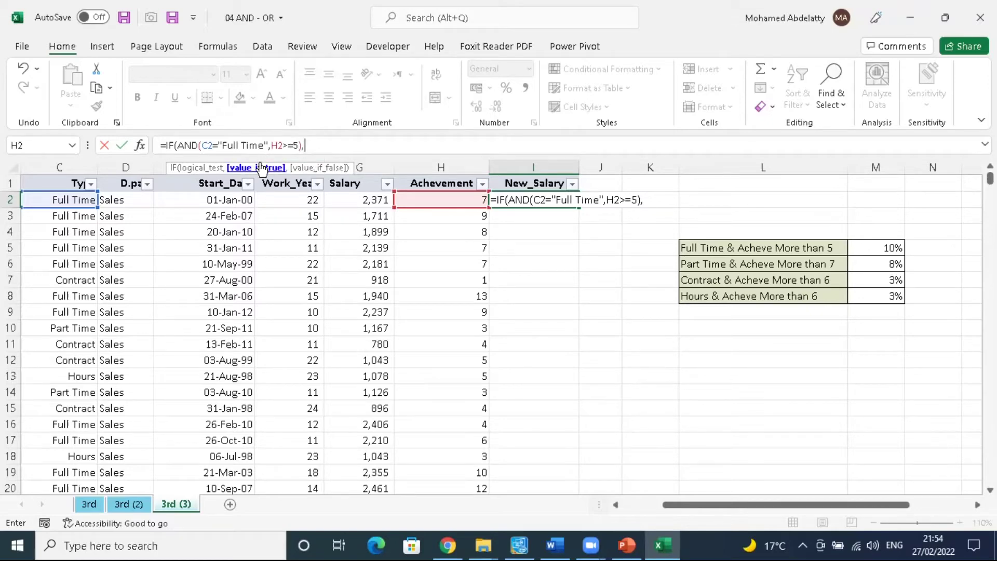
click(369, 200)
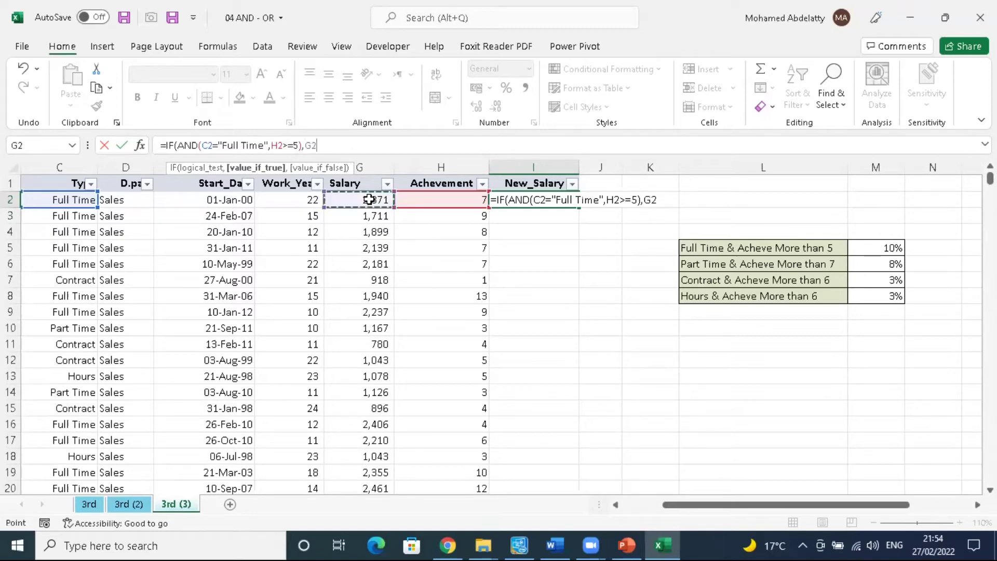
Step: Make the true result G2*10%+G2 and begin a nested IF for the false branch
text(*10)
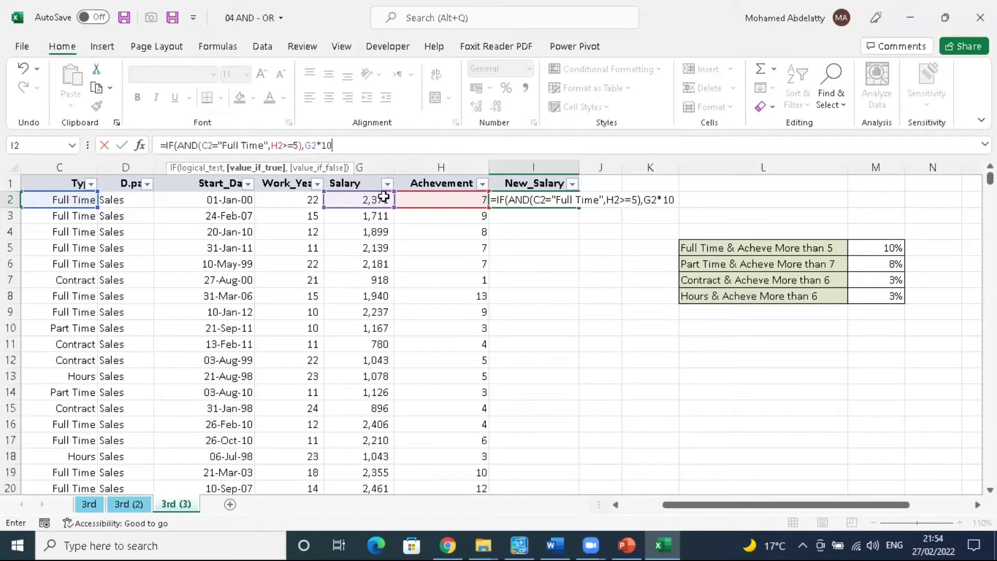
text(%+)
click(375, 197)
text(,)
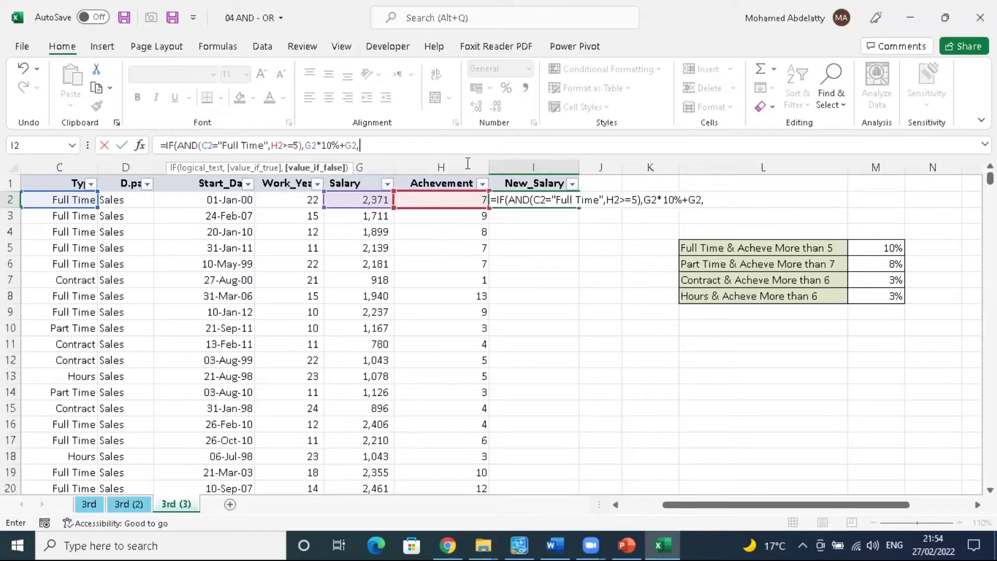
click(425, 146)
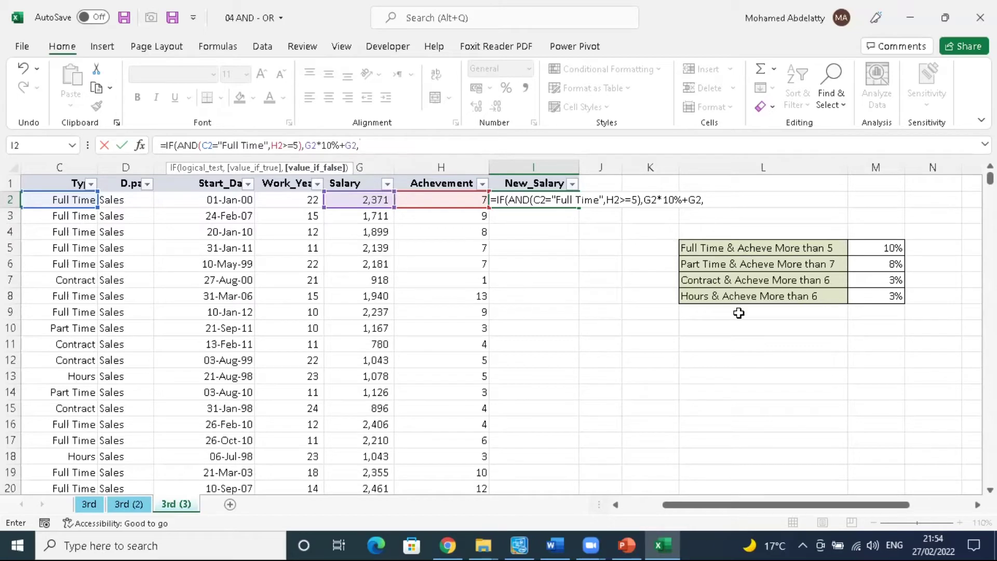
text(if)
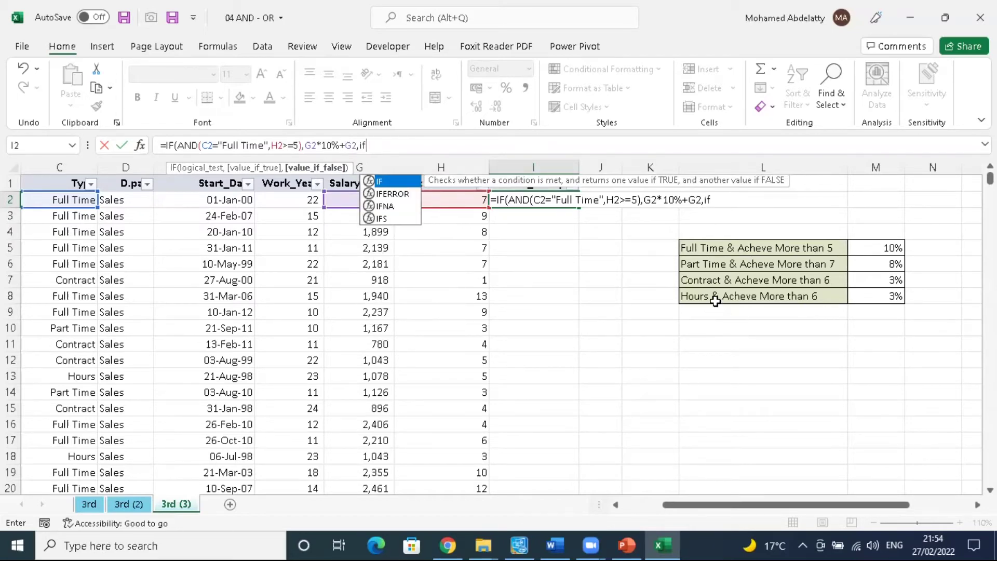
key(Tab)
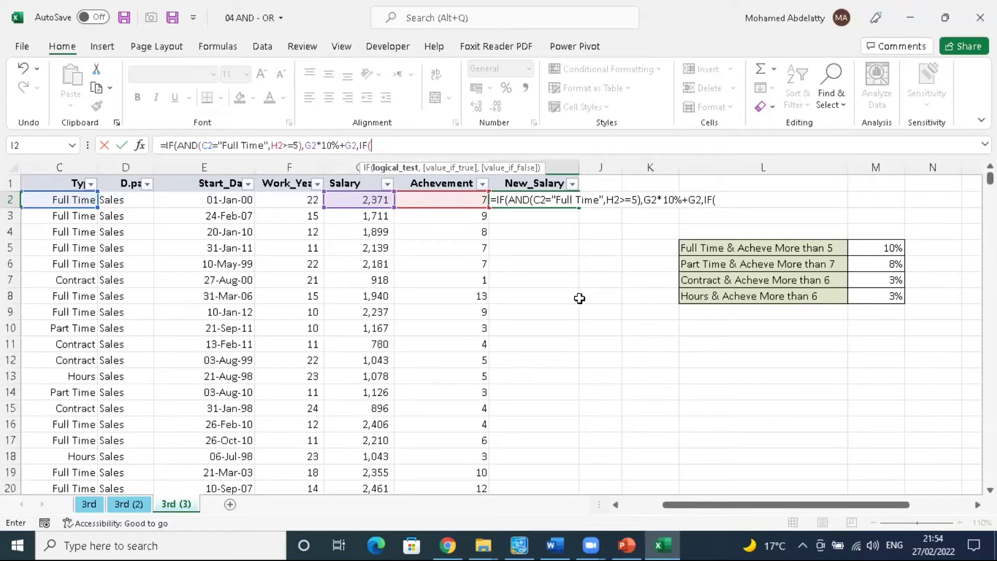
Step: Add the nested test AND(C2="Part Time",H2>7) to I2's formula
click(84, 201)
text(="Part)
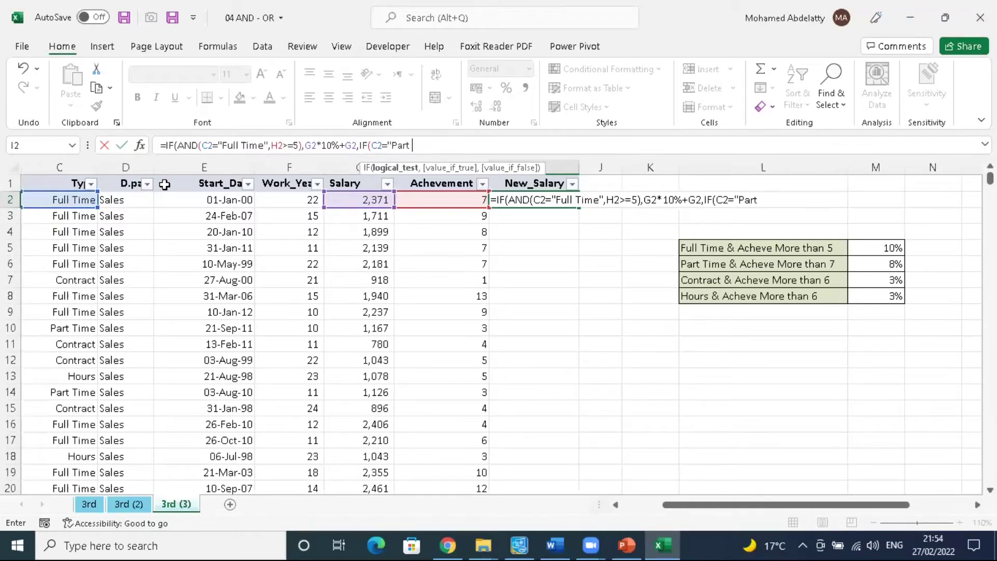
text( Time",)
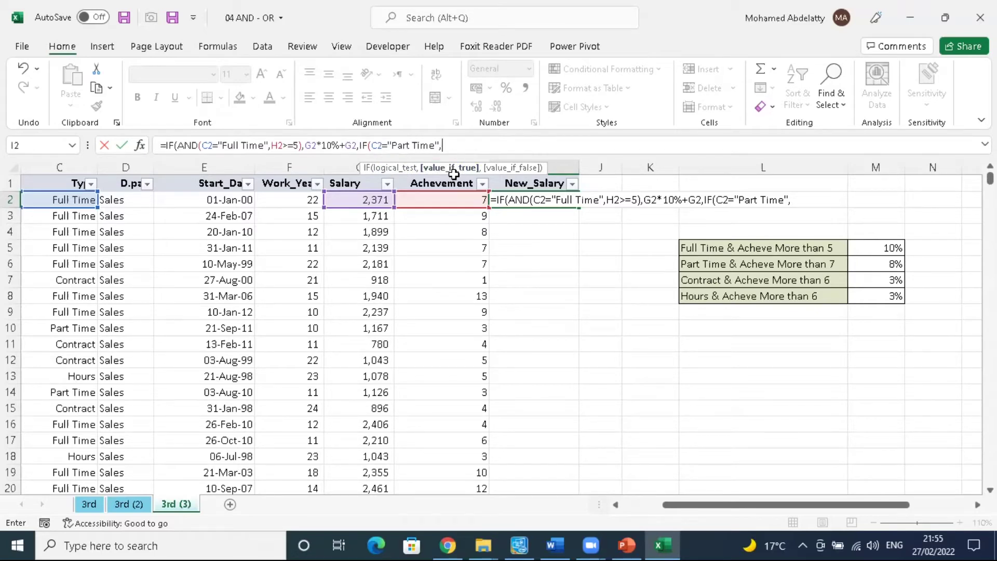
click(375, 145)
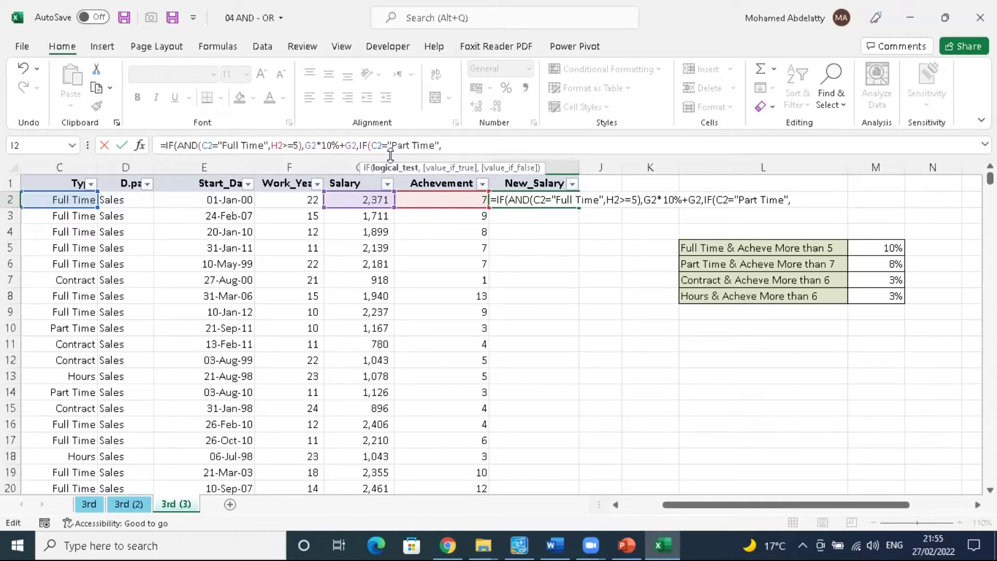
text(and)
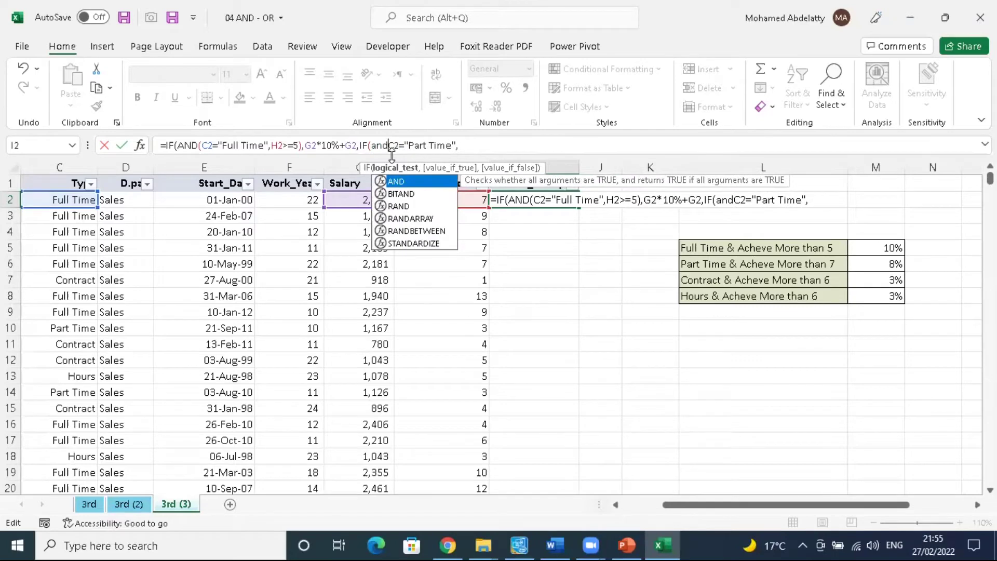
key(Tab)
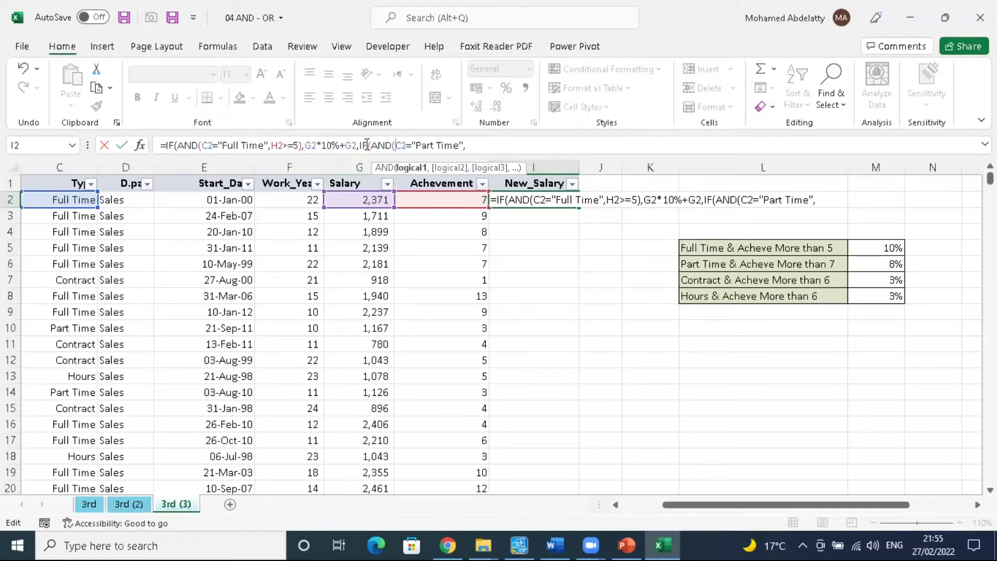
click(483, 143)
click(450, 200)
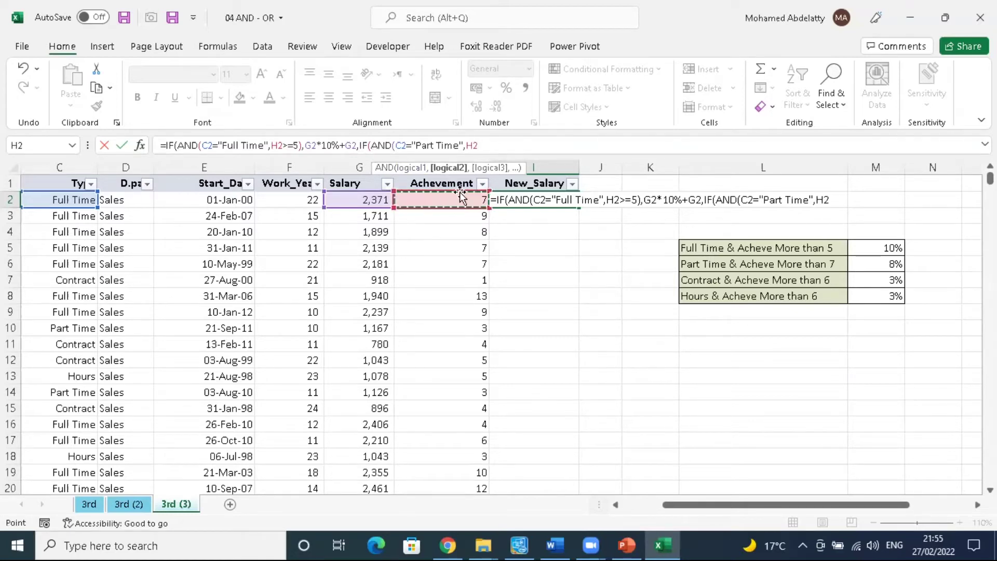
text(>)
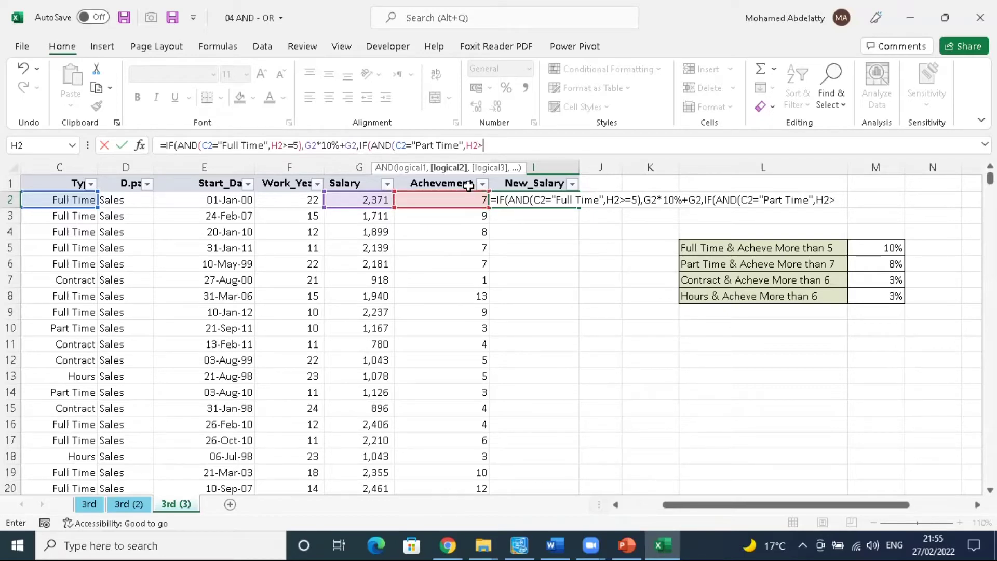
text(7))
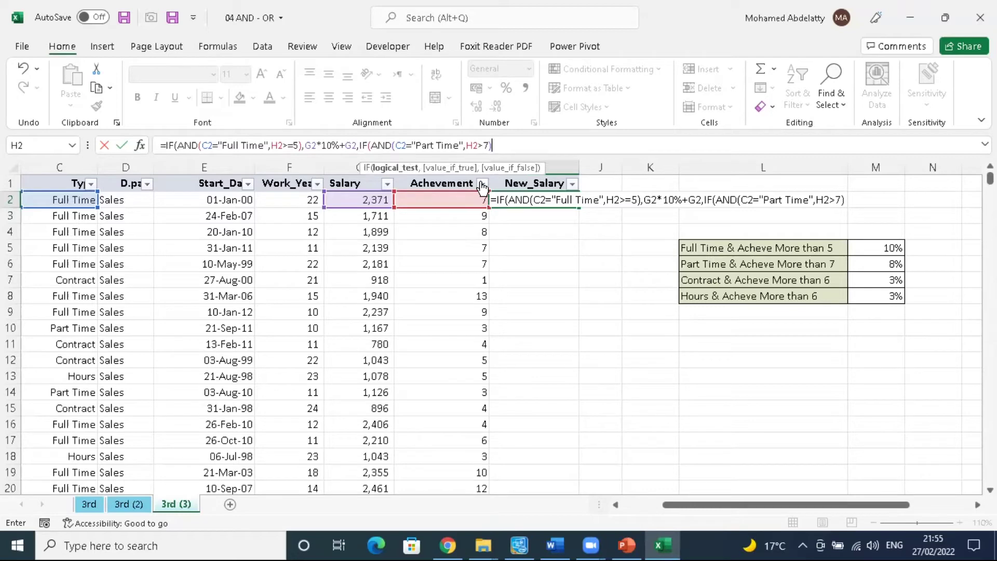
text(,)
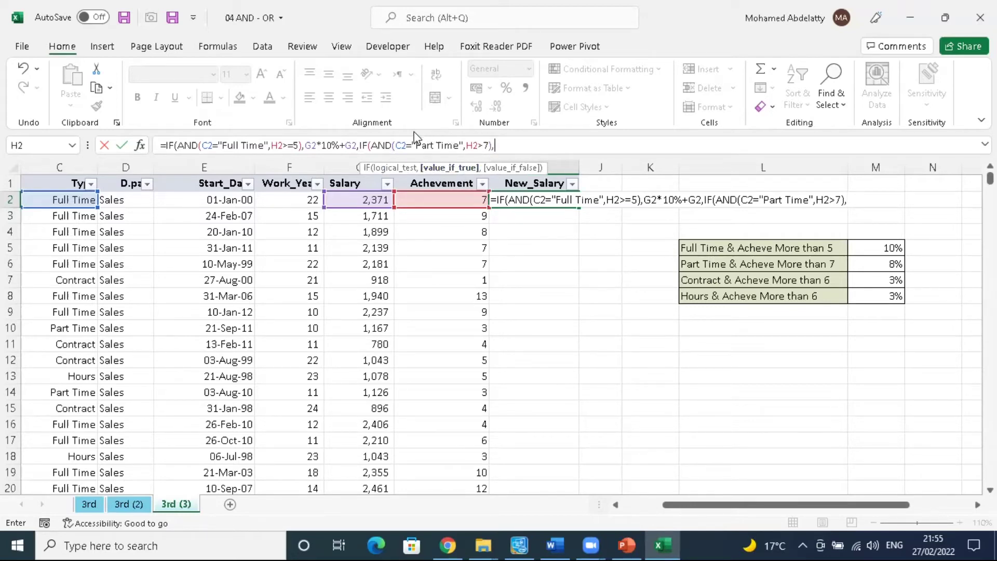
Step: Return G2*8%+G2 for the Part Time case and start a third IF(
click(362, 198)
text(*8%,)
key(BackSpace)
text(+)
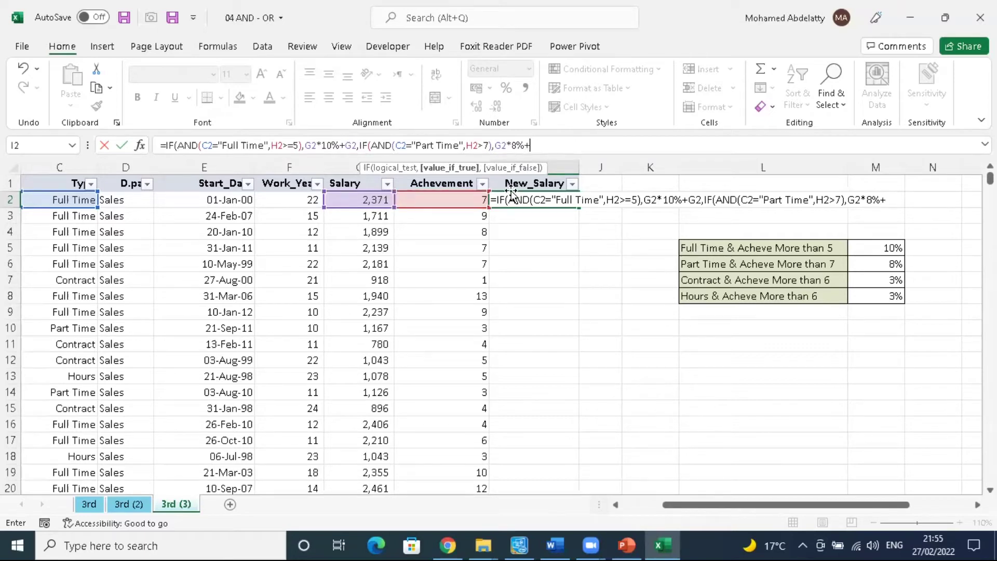
click(379, 202)
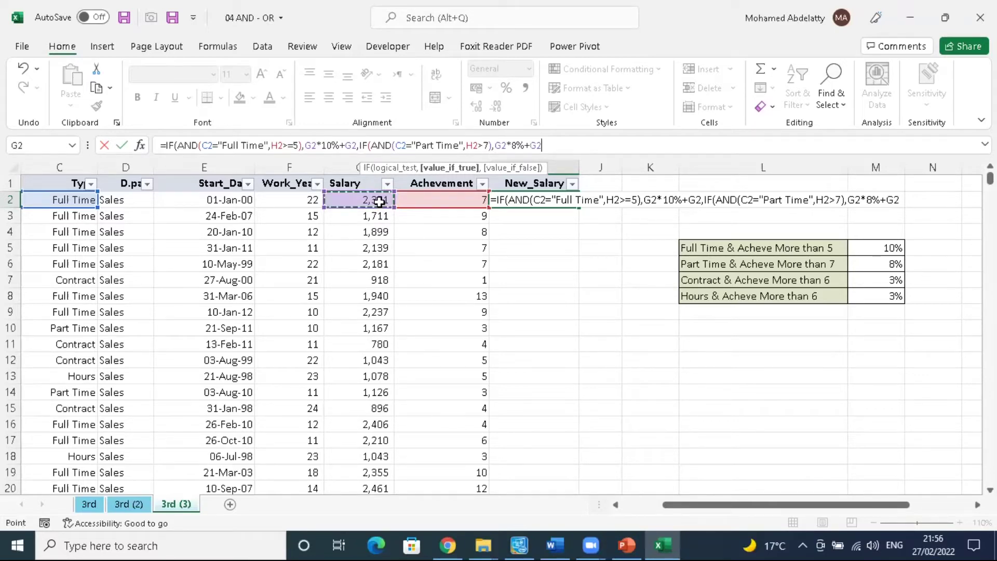
text(,)
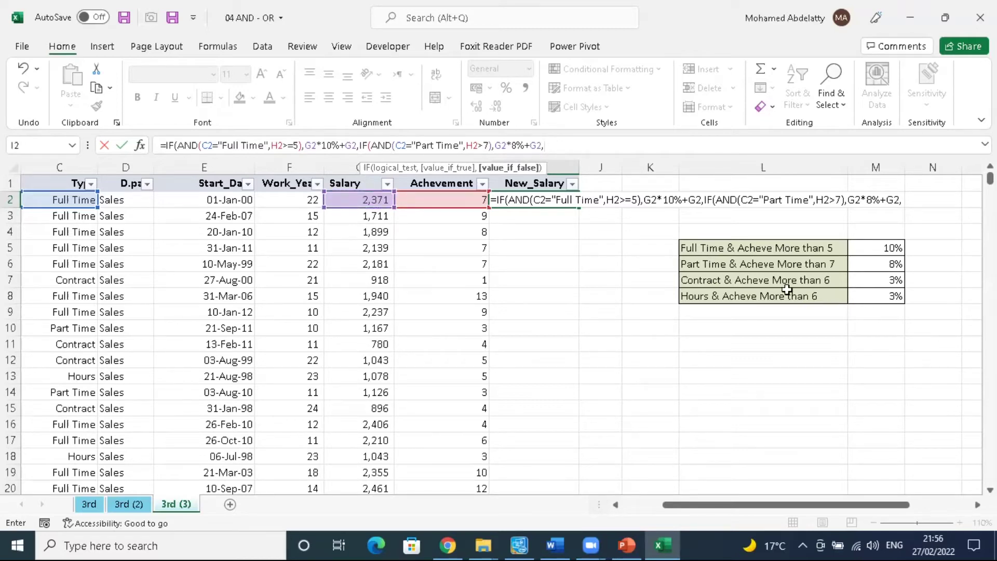
text(IF()
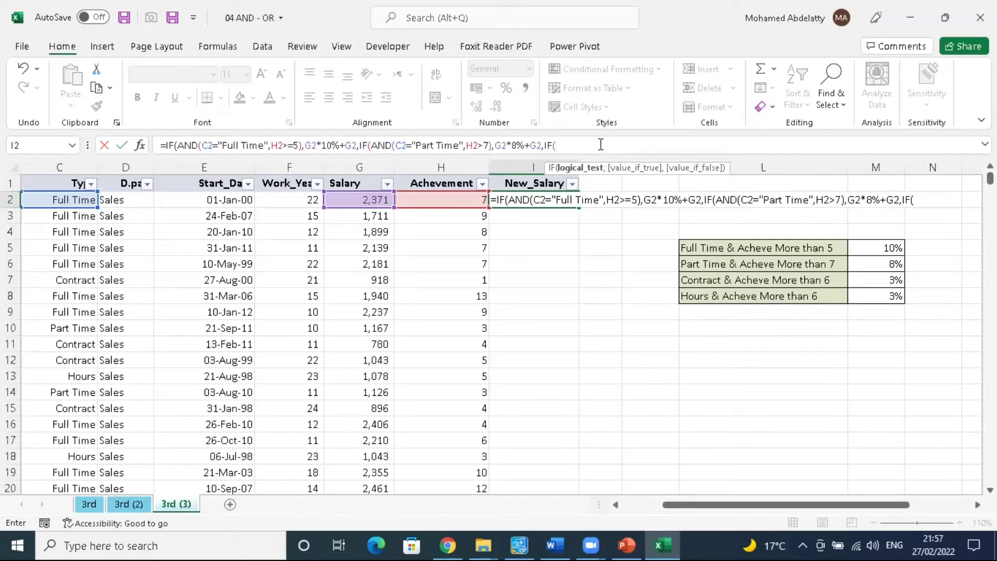
Step: Insert AND( as the test of the third nested IF
text(an)
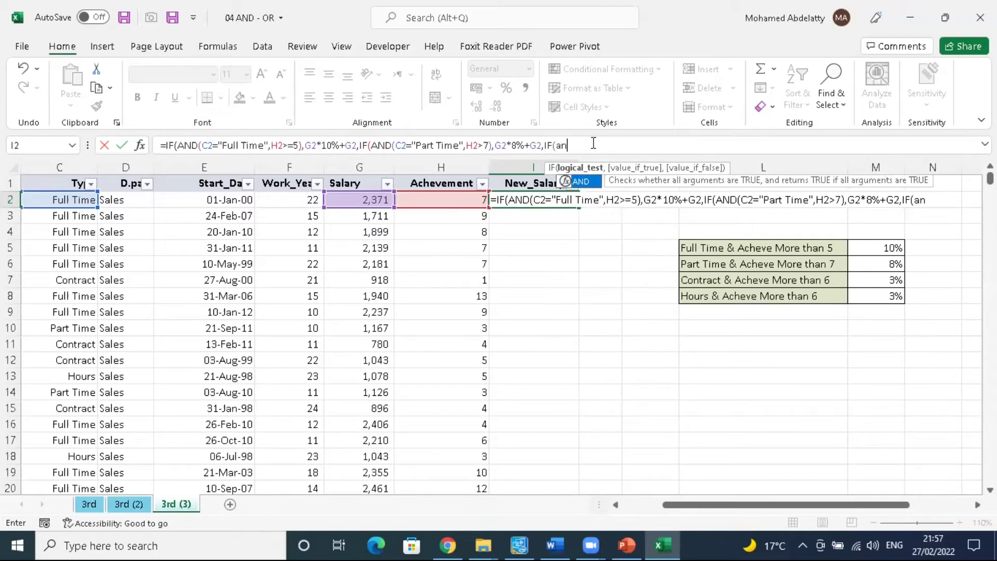
text(d)
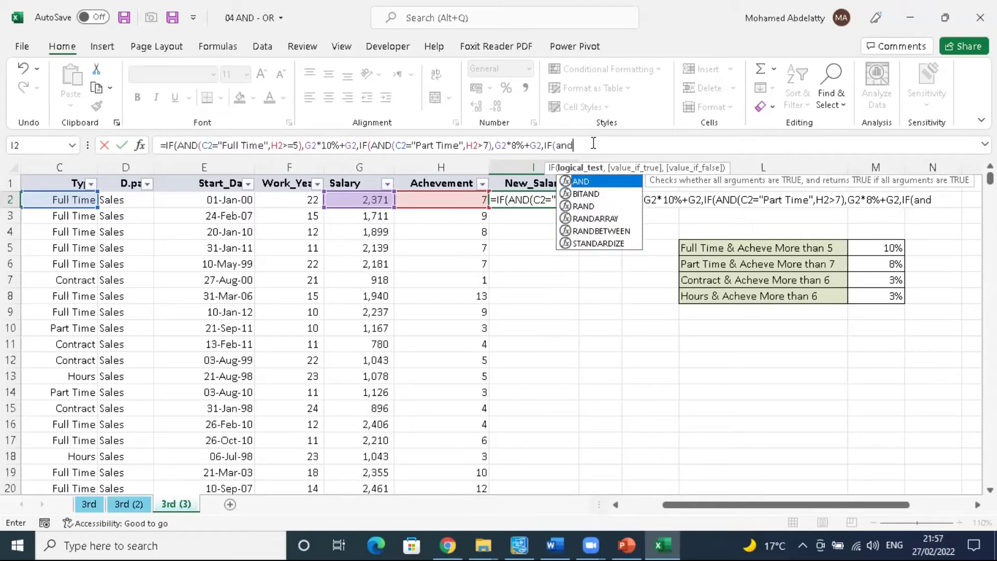
key(Tab)
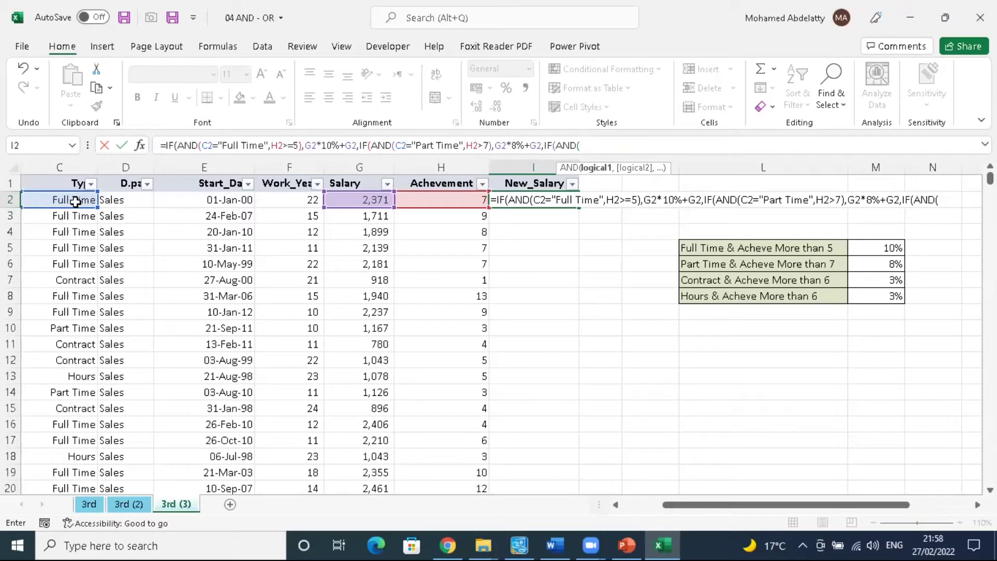
Step: Add OR(C2="Contract",C2="Hours") followed by a comma inside the third AND
text(or)
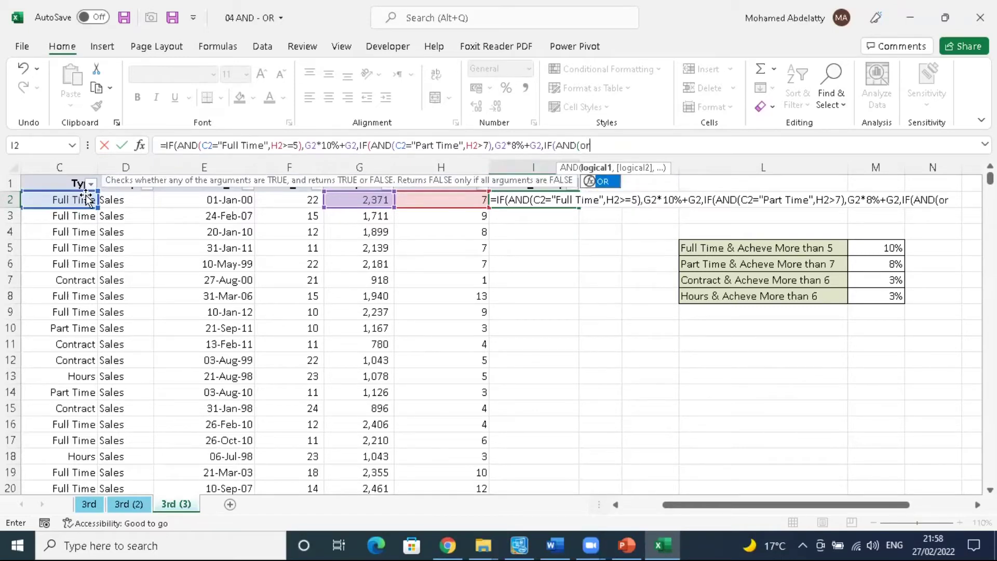
key(Tab)
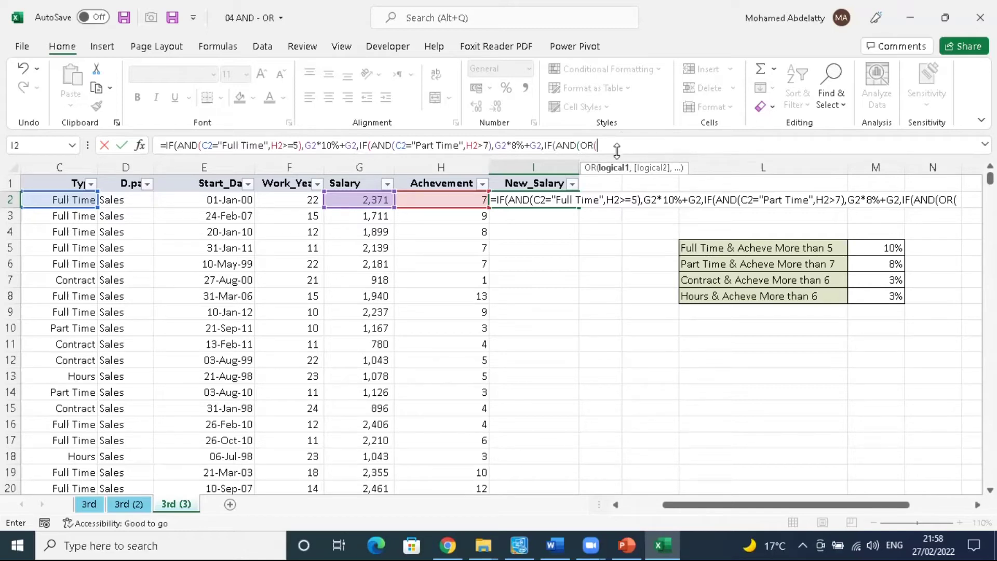
text("Contra)
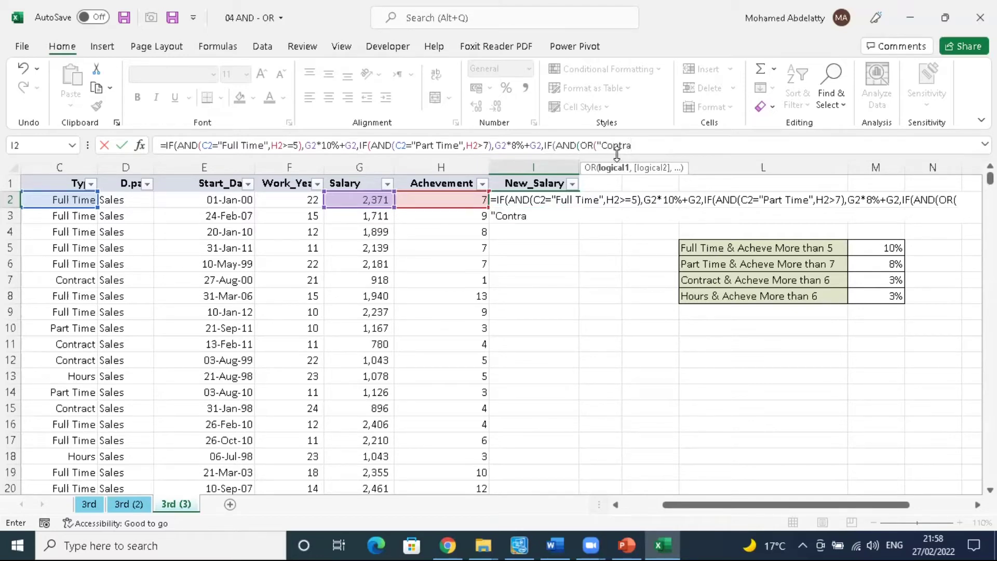
text(ct")
click(597, 144)
click(82, 199)
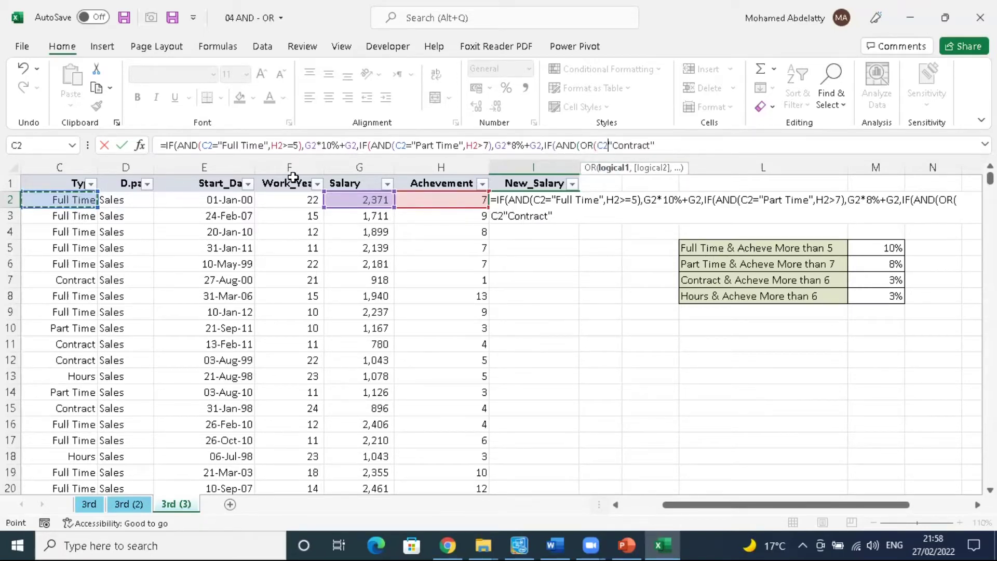
text(=5),)
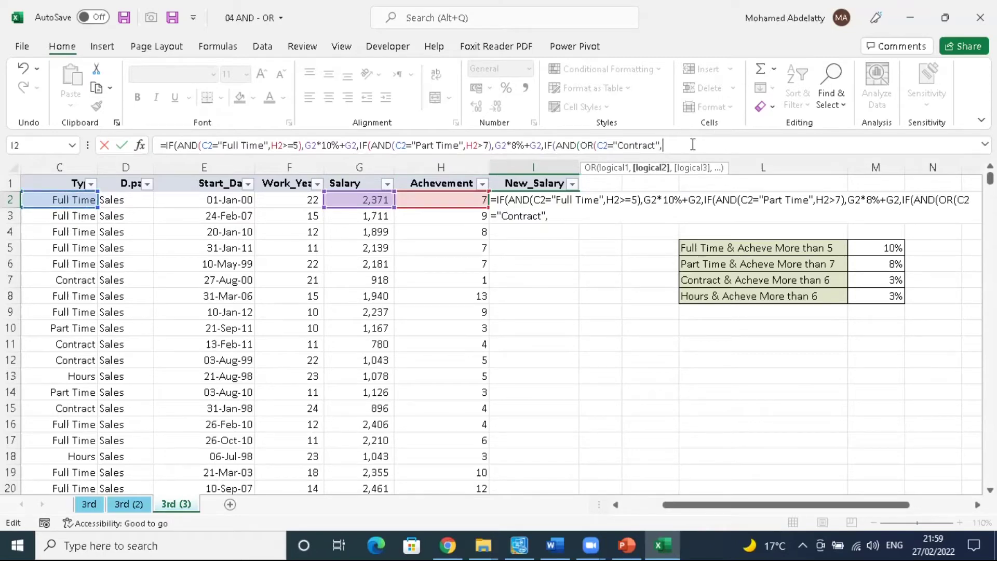
click(65, 199)
text(=")
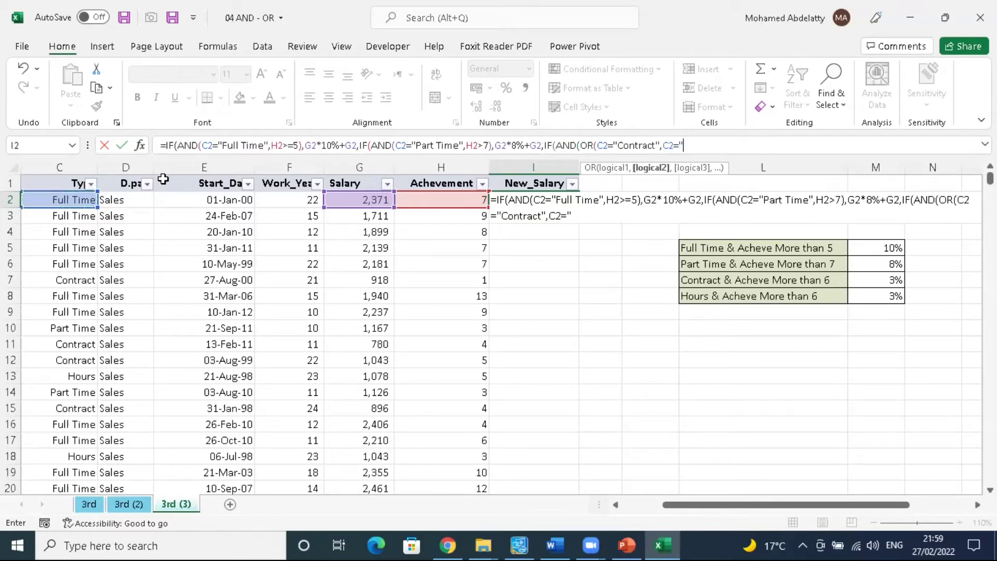
text(Hours")
text())
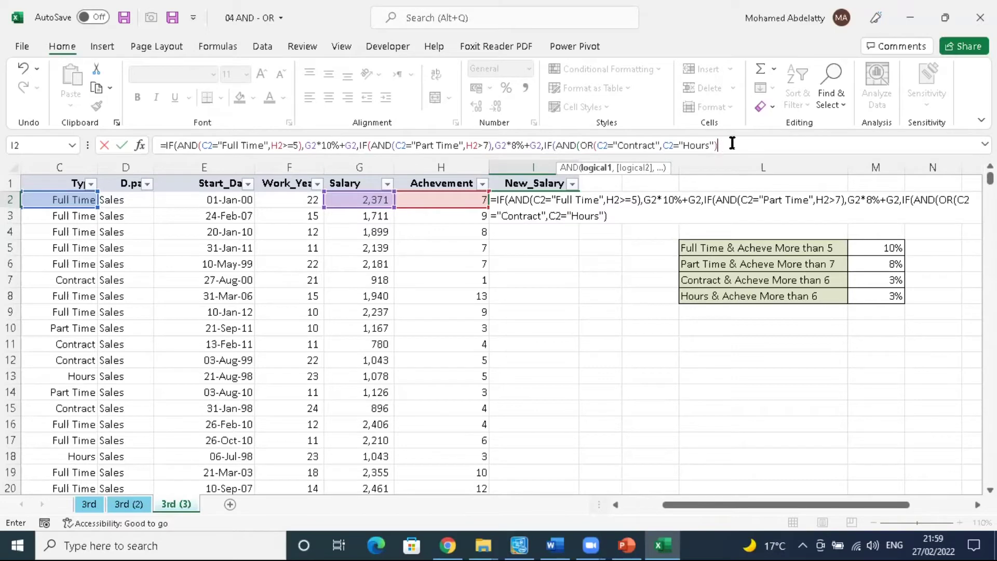
text(,)
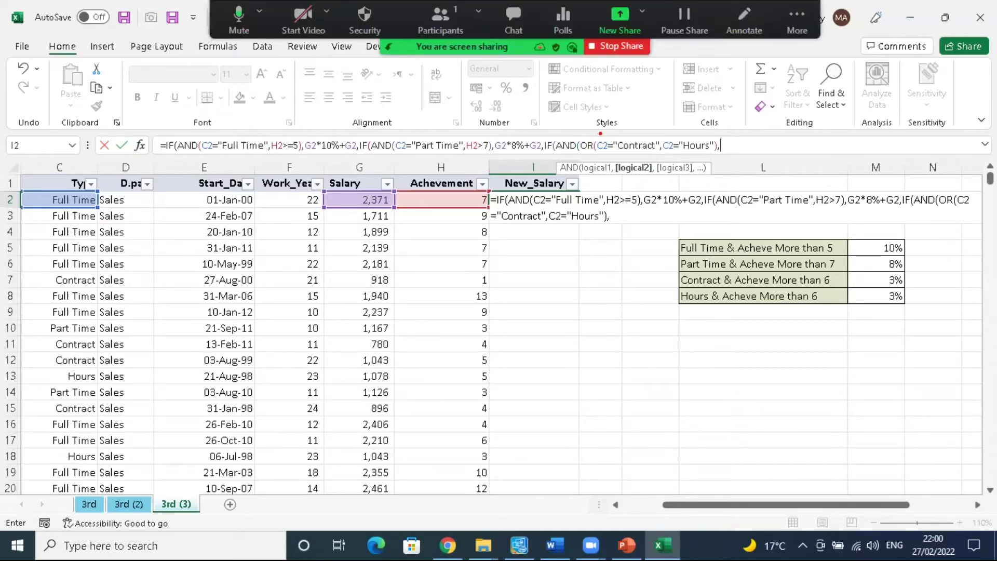
mouse_move(578, 140)
mouse_down()
mouse_move(638, 158)
mouse_move(723, 155)
mouse_up()
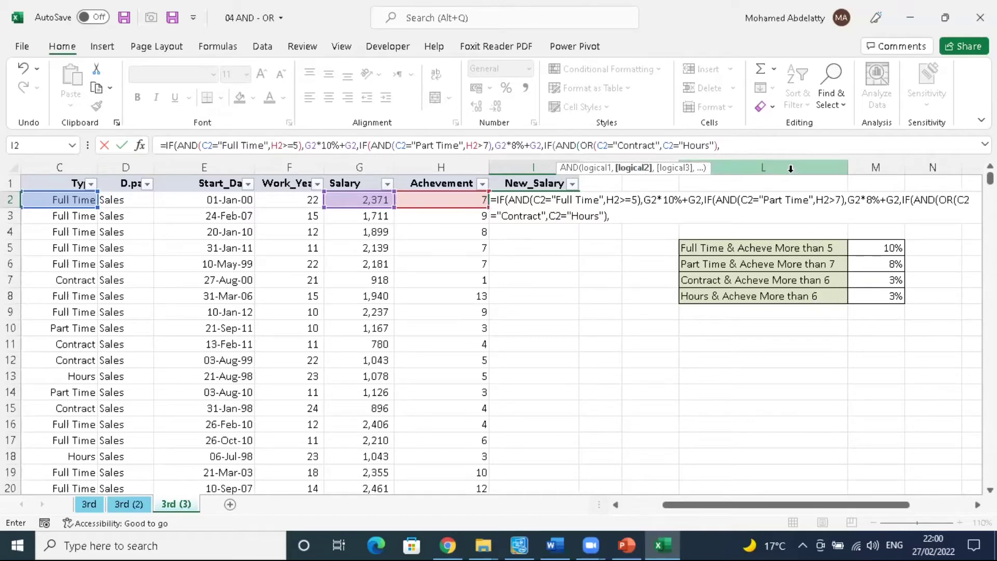
Step: Complete the third AND with H2>6, closing it and leaving a single trailing comma
click(454, 202)
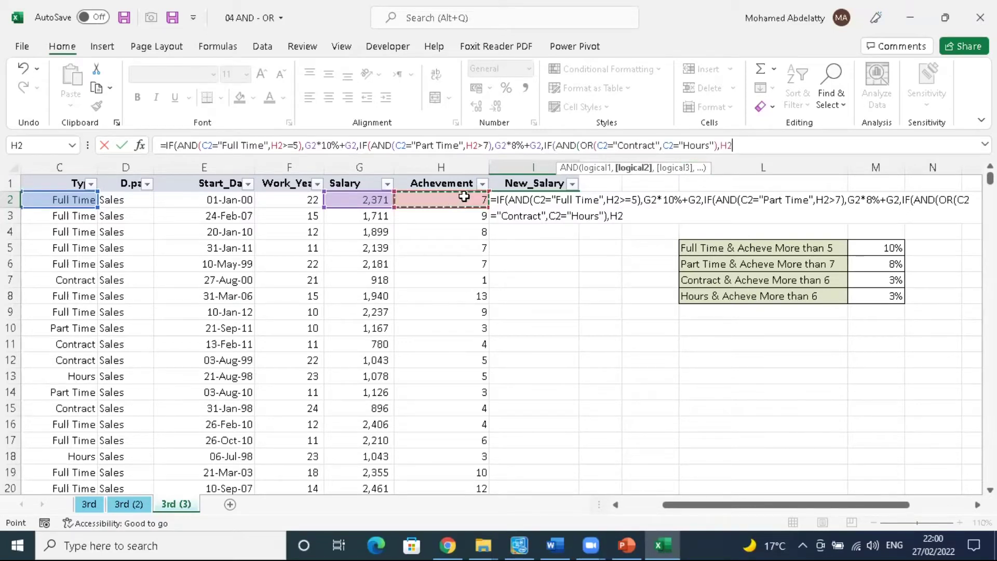
text(>6)
text())
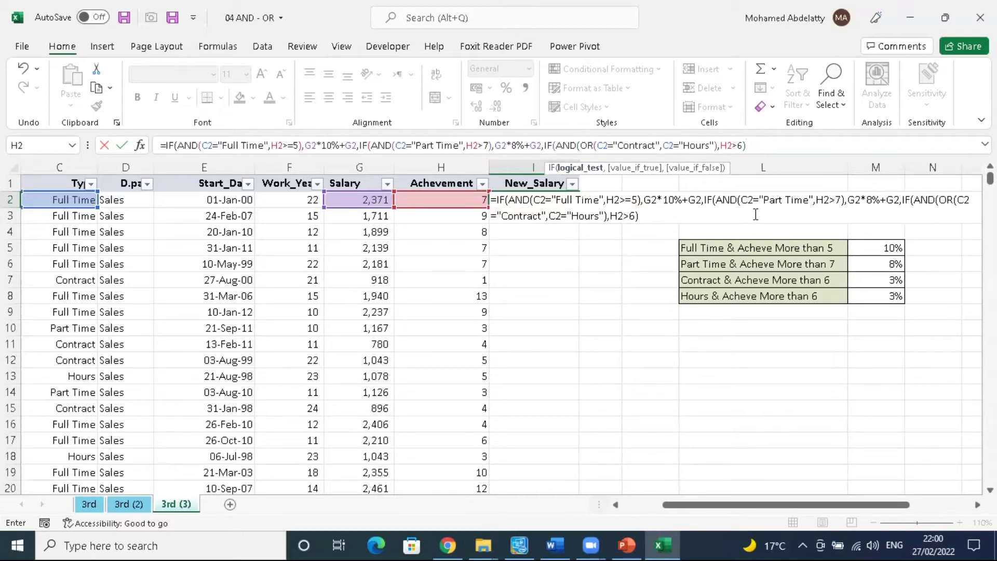
click(751, 151)
text(,)
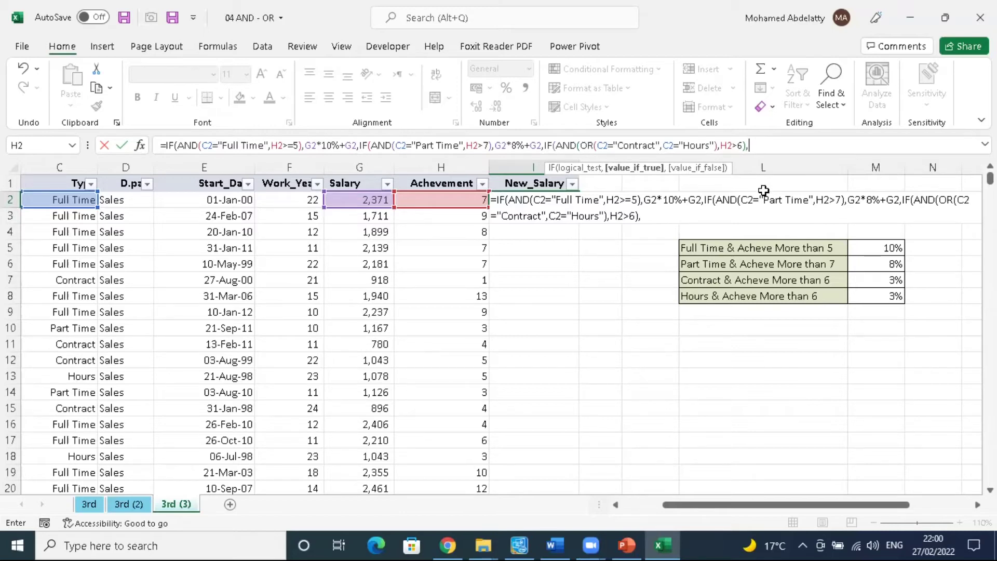
key(BackSpace)
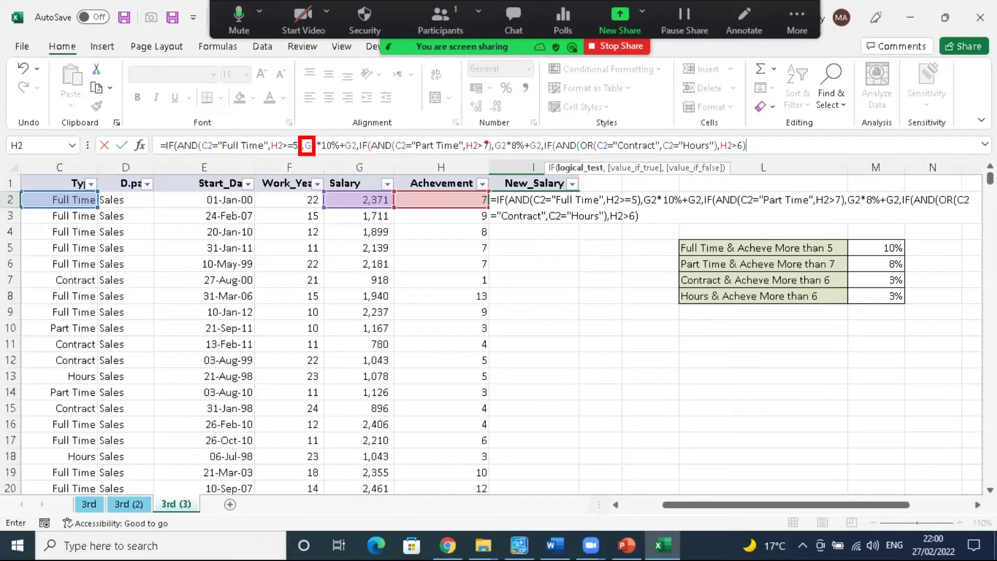
drag(486, 142, 509, 154)
drag(735, 137, 758, 158)
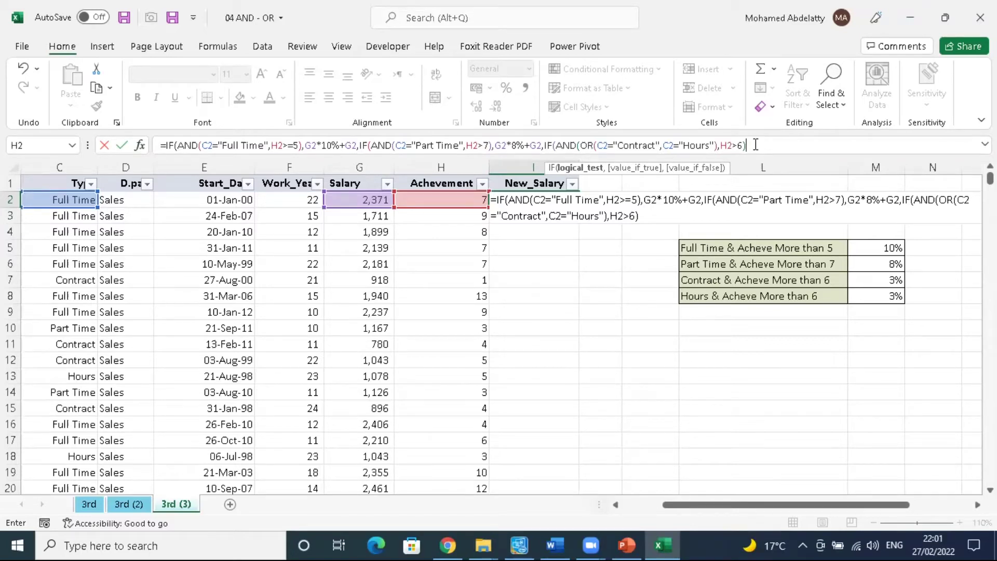
text(,)
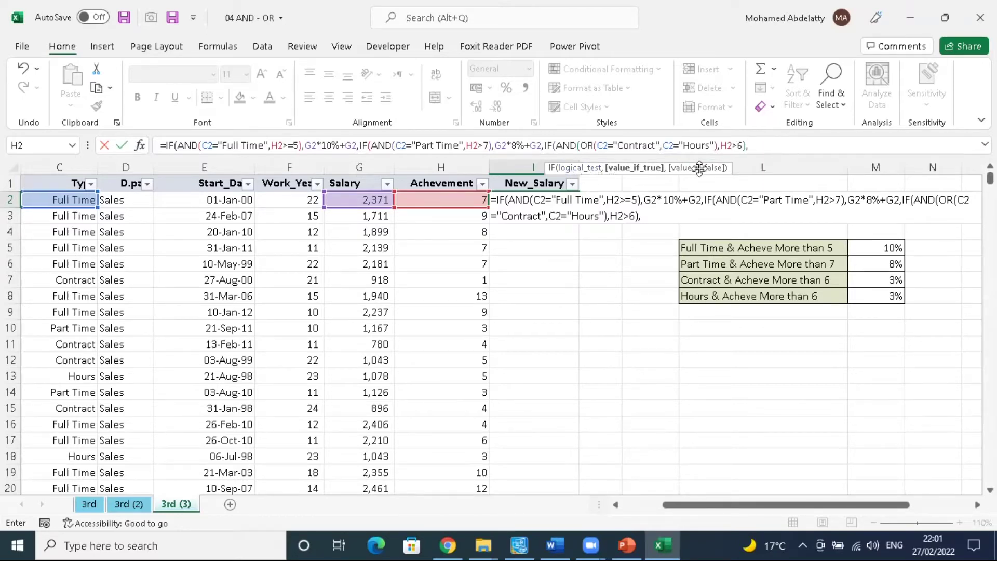
key(BackSpace)
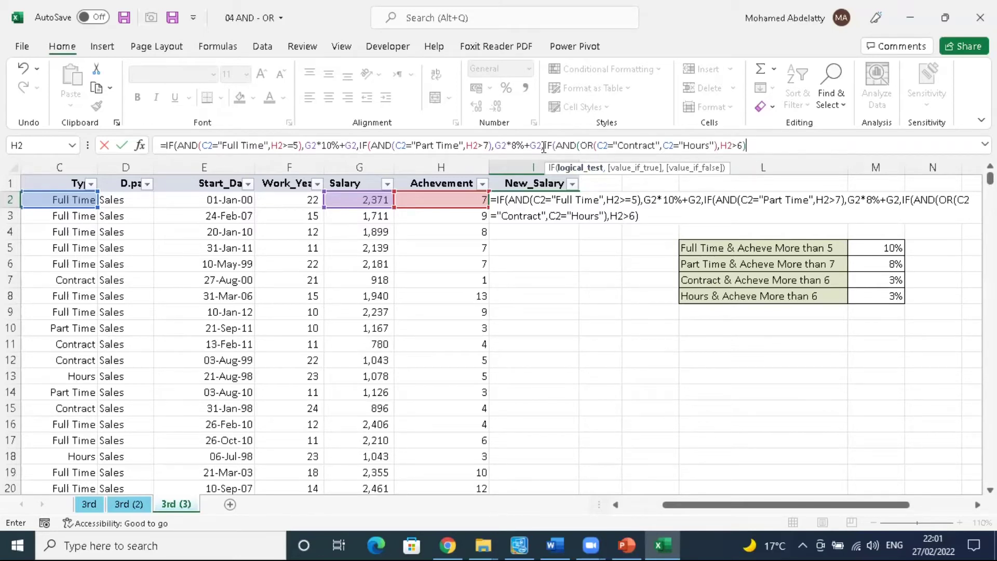
text(,)
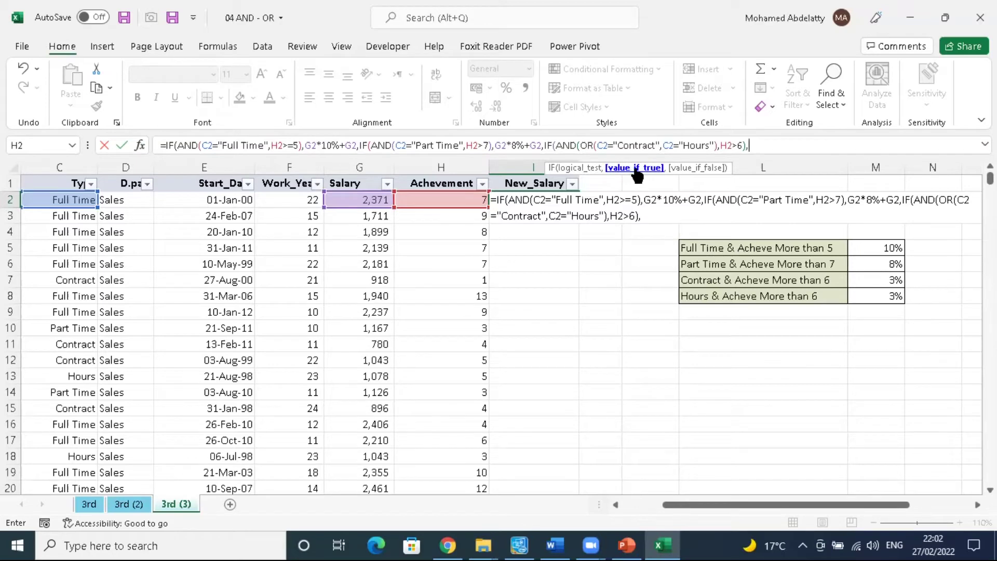
Step: Return G2*3%+G2 for Contract/Hours staff, with G2 as the final fallback
click(362, 198)
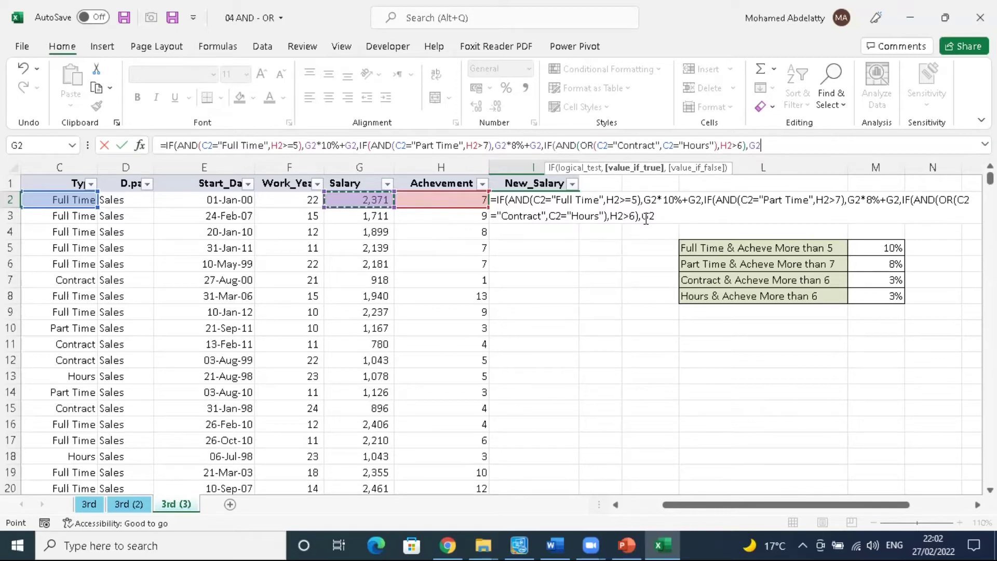
text(*)
text(3)
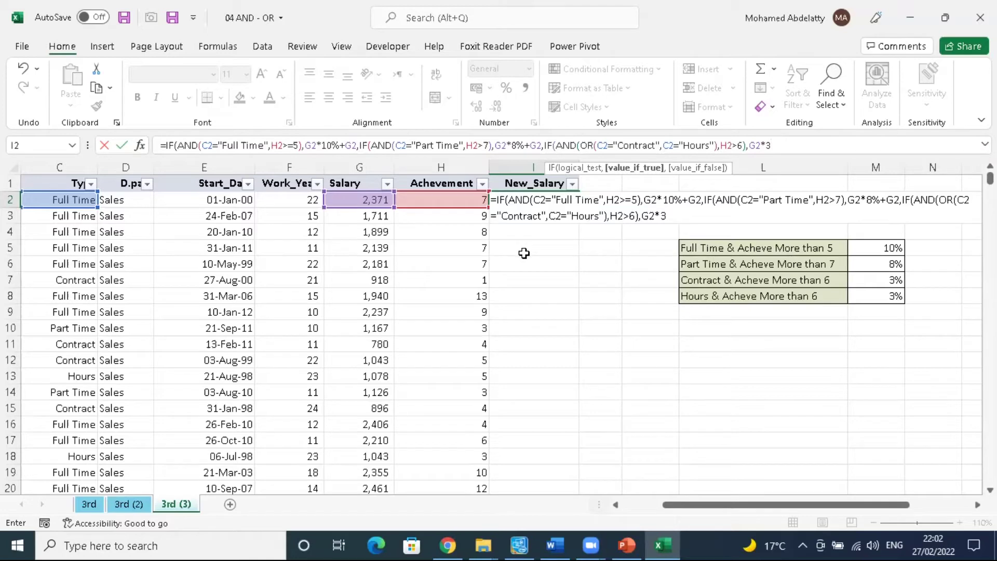
text(%+)
click(375, 201)
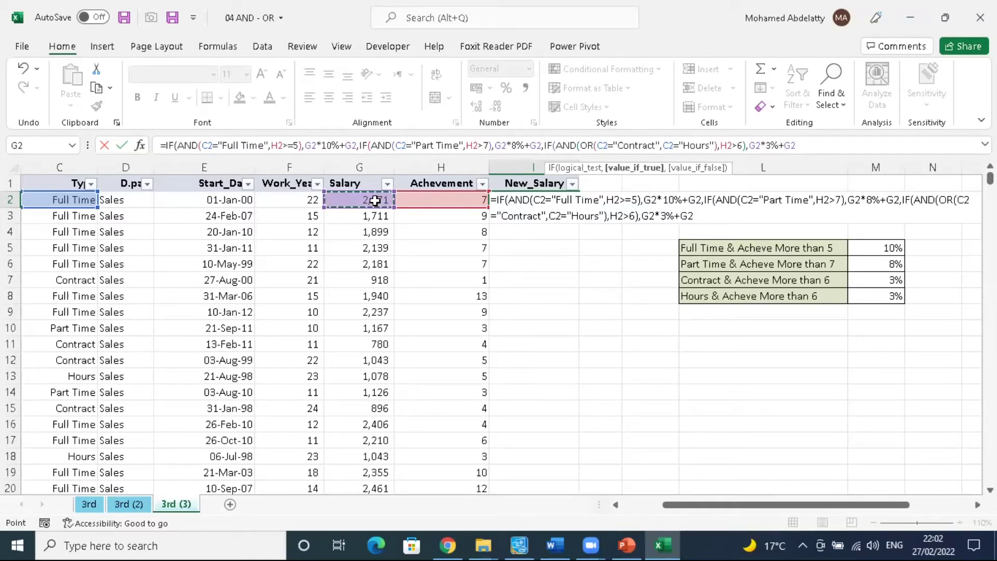
text(,)
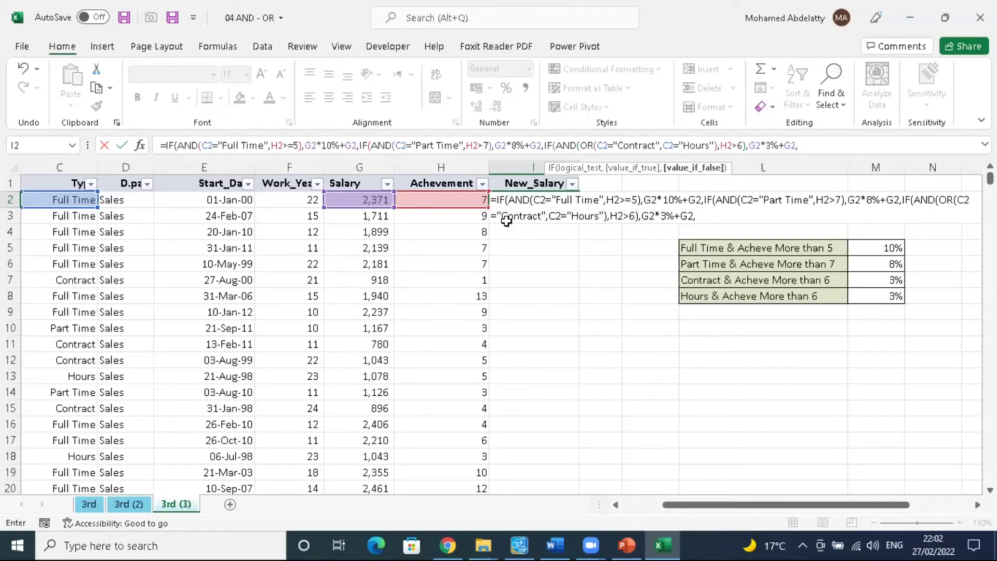
click(369, 199)
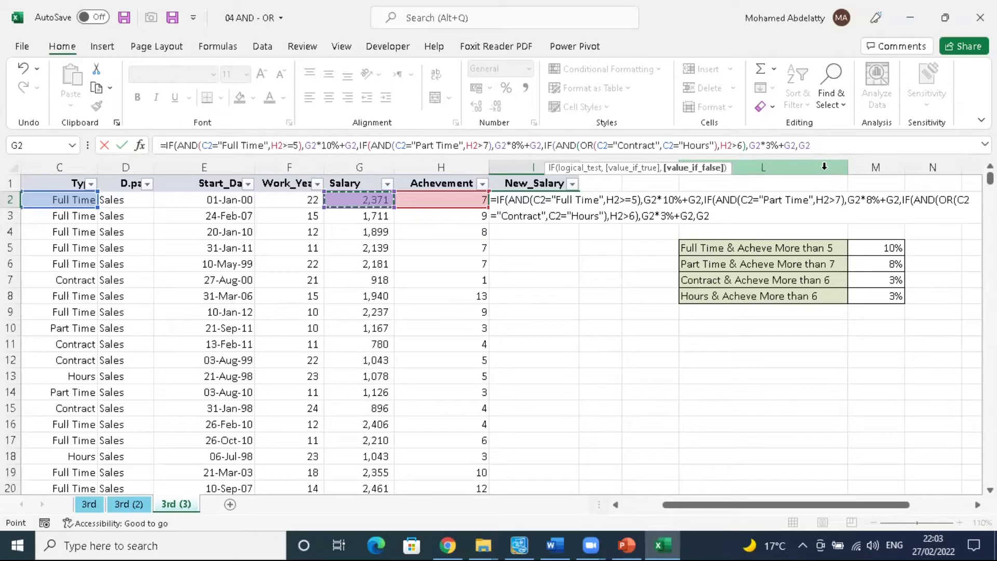
Step: Commit the New_Salary formula in I2 with Excel's suggested correction and fill it down column I
key(Return)
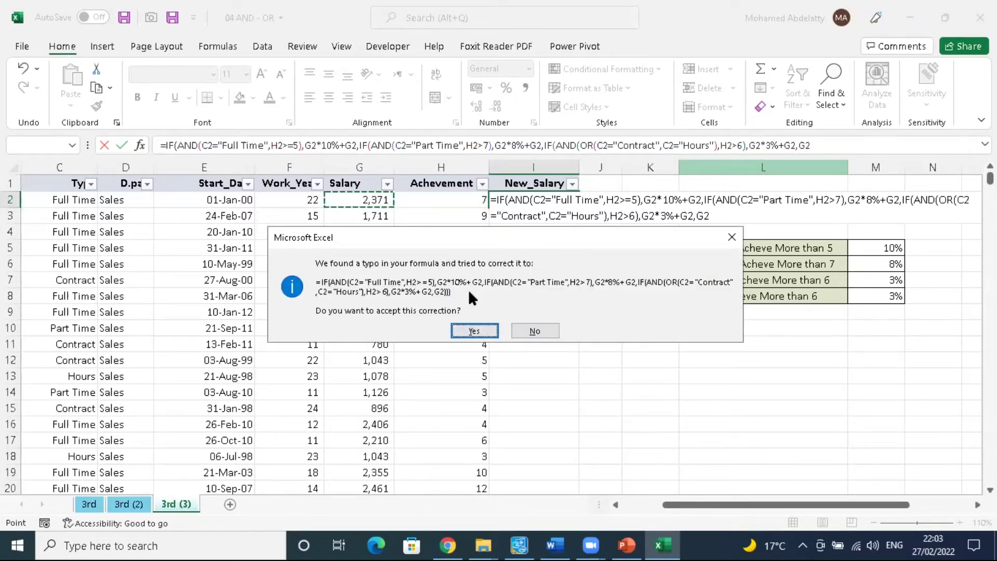
click(470, 330)
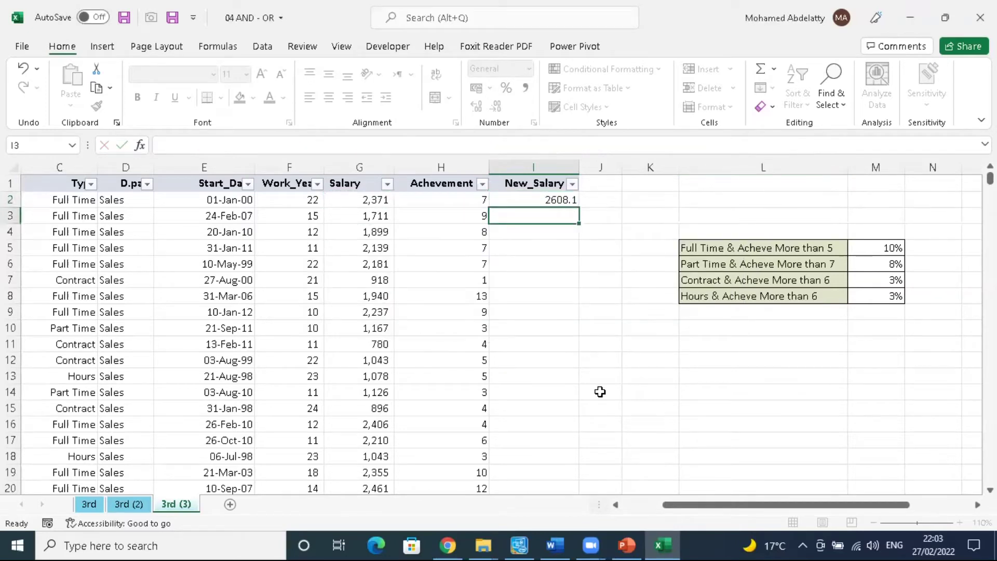
click(567, 201)
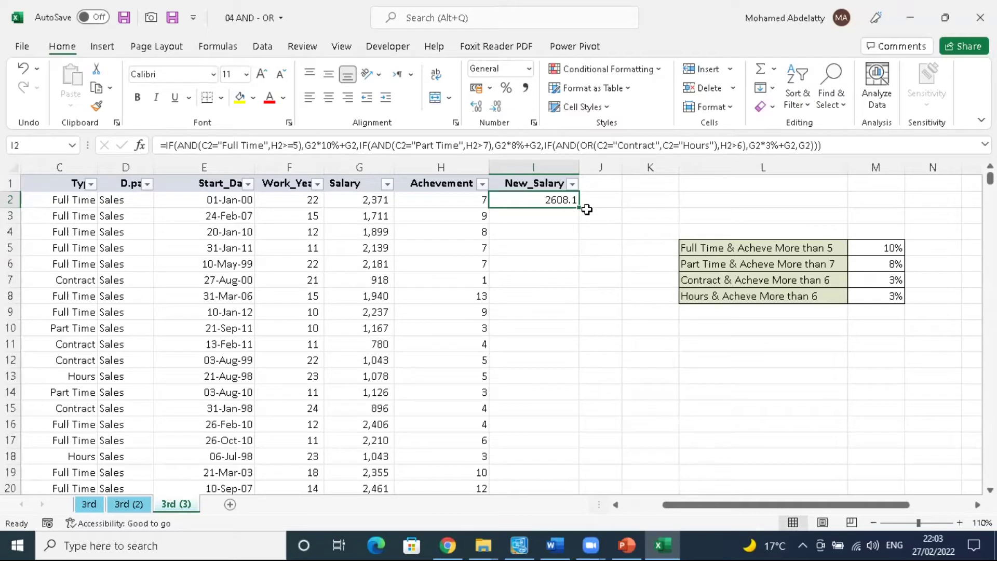
double_click(578, 207)
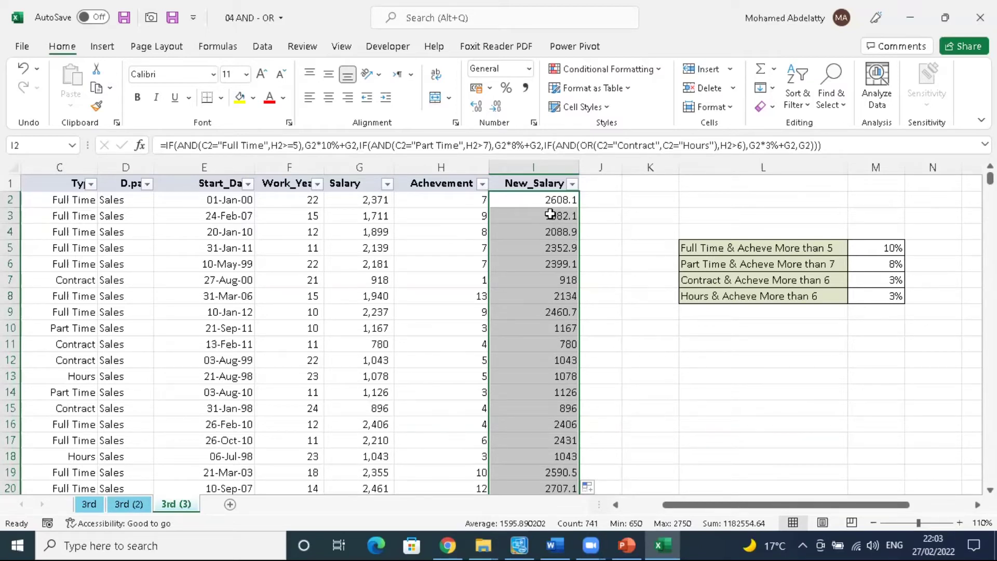
Step: Review the formula's closing conditions without changes, then select J1 for a new heading
drag(854, 142, 169, 128)
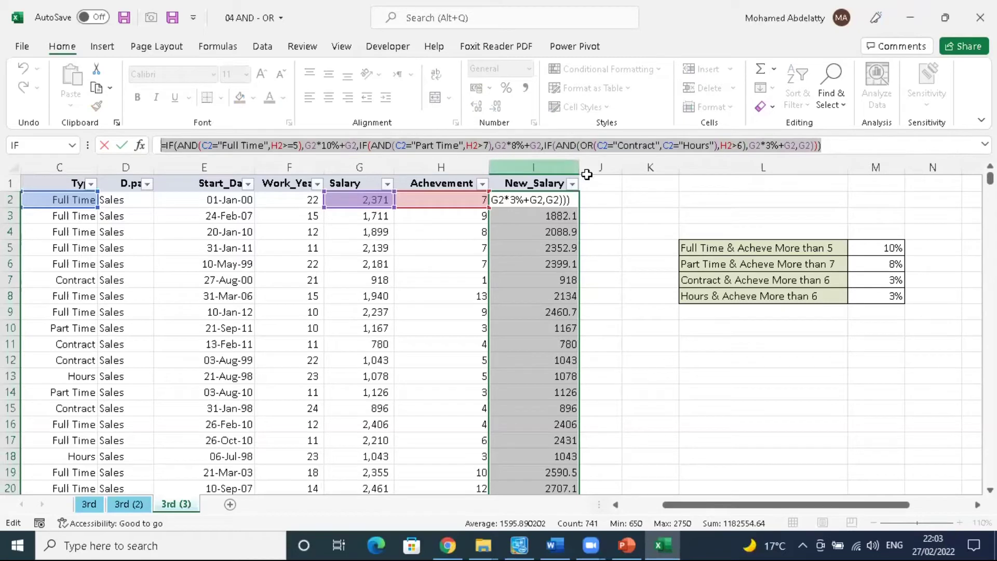
key(Escape)
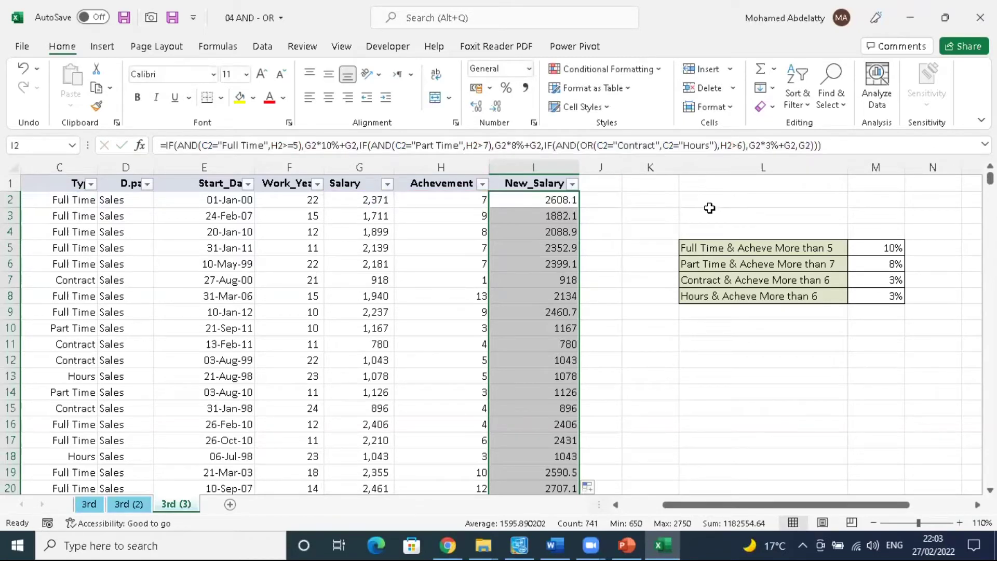
click(607, 185)
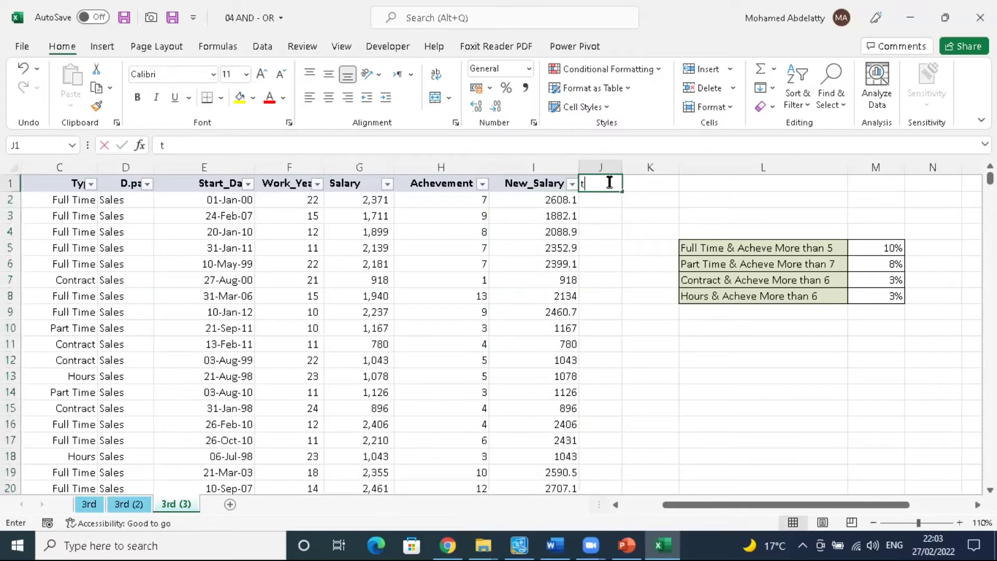
Step: Enter the heading 'test' in J1, correcting the 'twst' typo
text(twst)
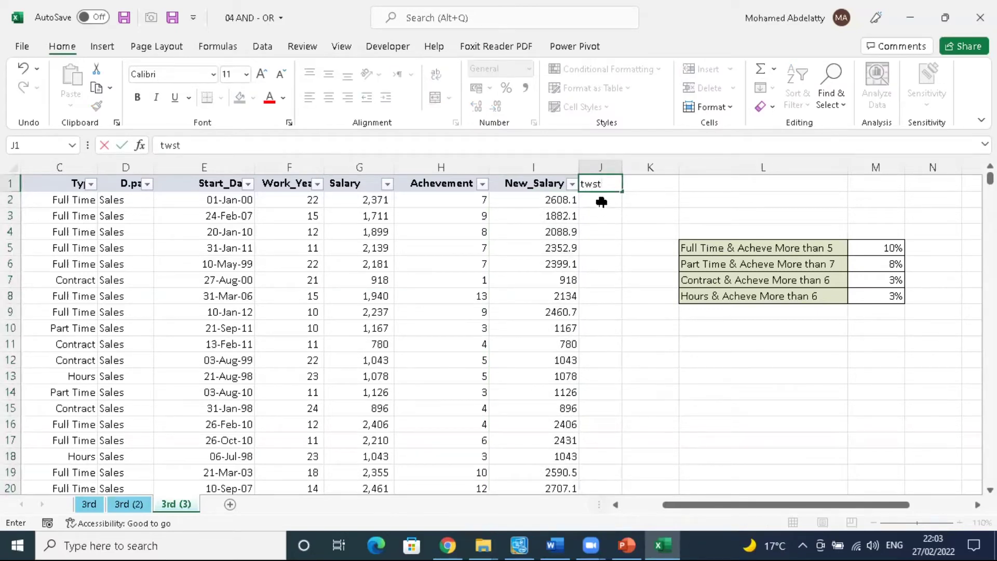
key(Return)
click(597, 182)
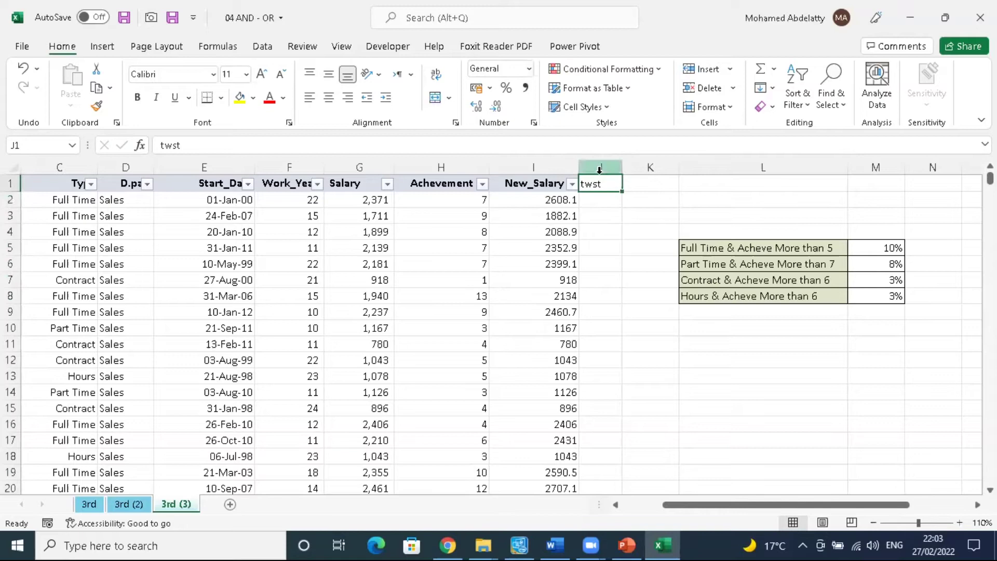
text(test)
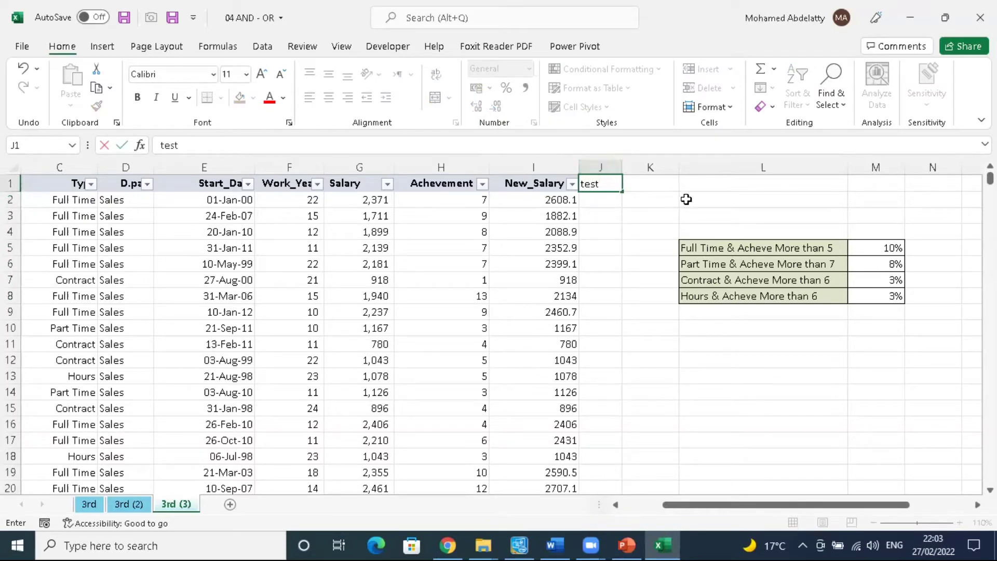
key(Return)
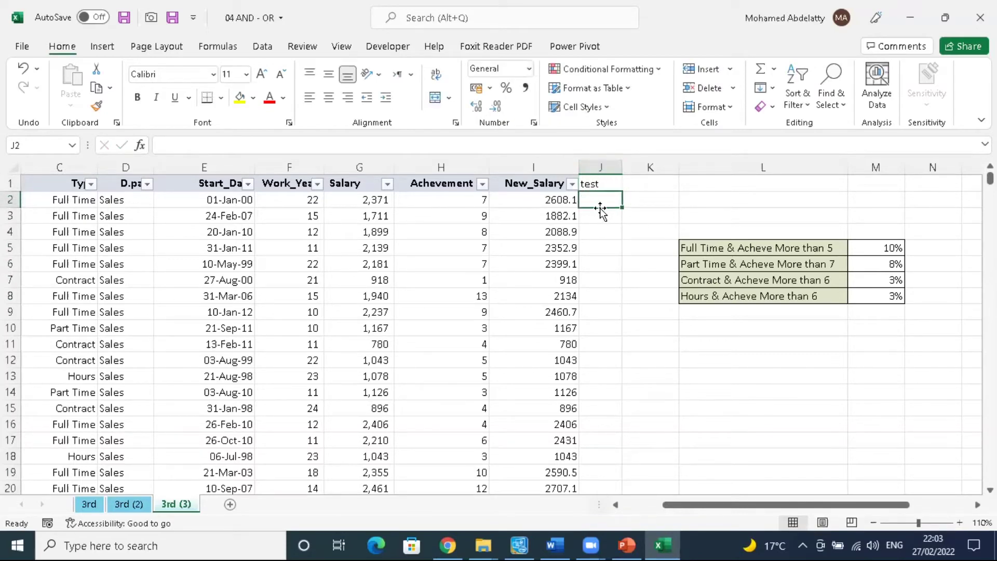
Step: Enter =I2-G2 in J2 and fill it down column J to show each raise
text(=)
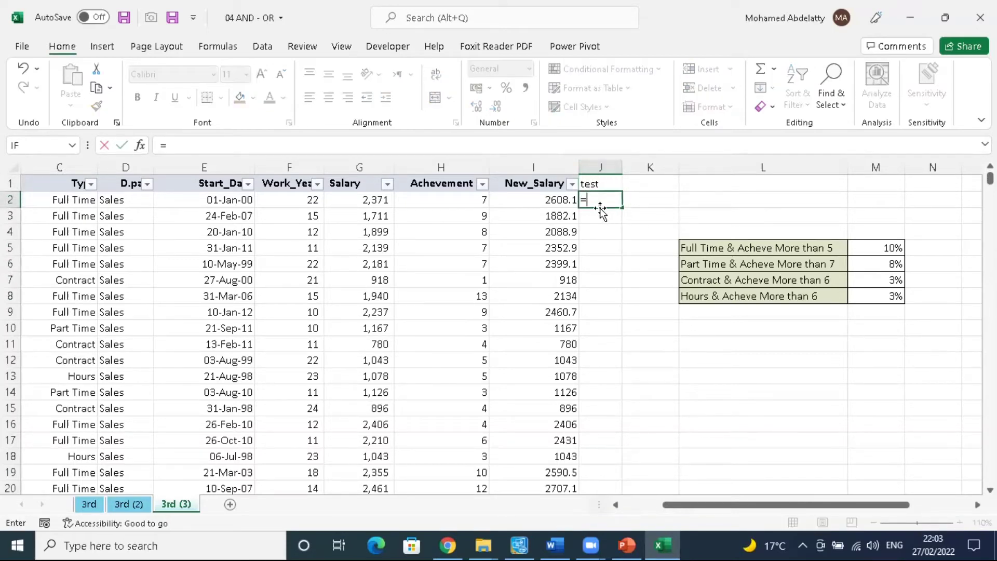
click(560, 201)
text(-)
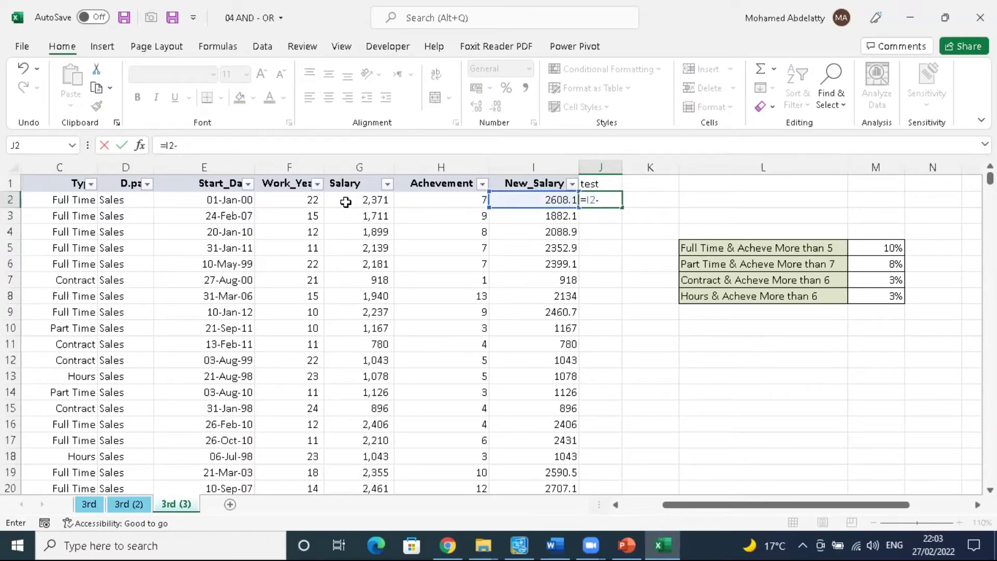
click(352, 202)
key(Return)
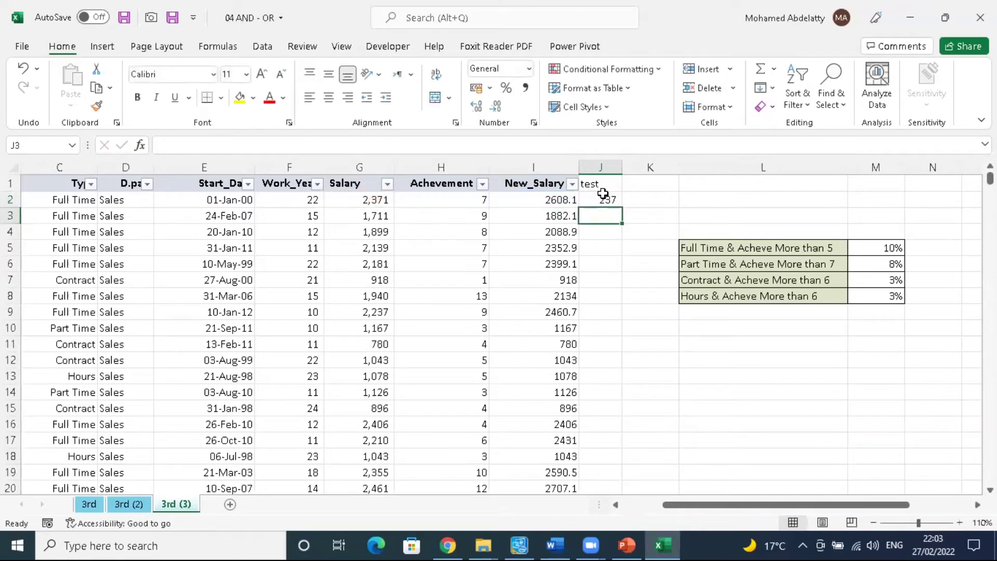
click(604, 199)
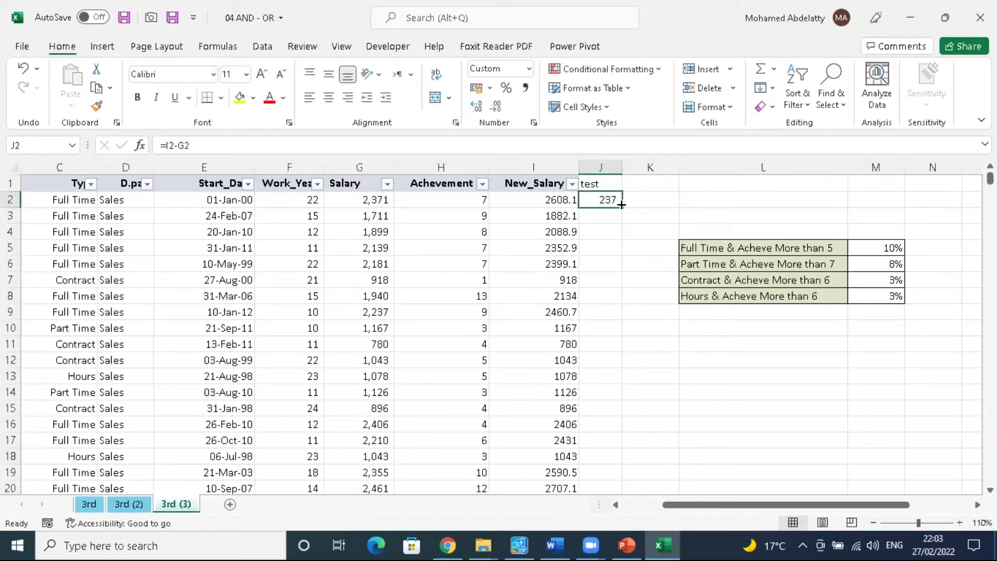
double_click(621, 204)
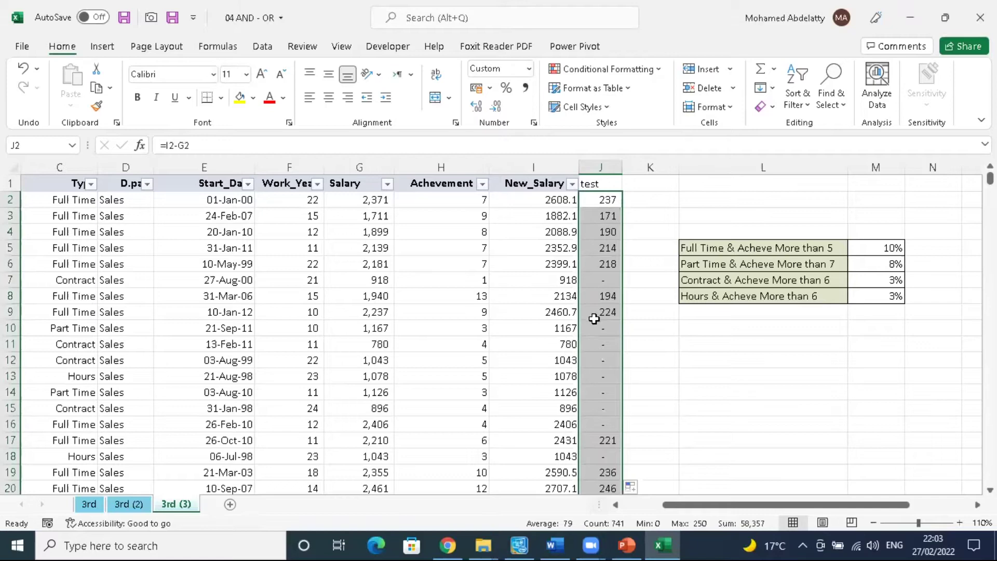
click(616, 182)
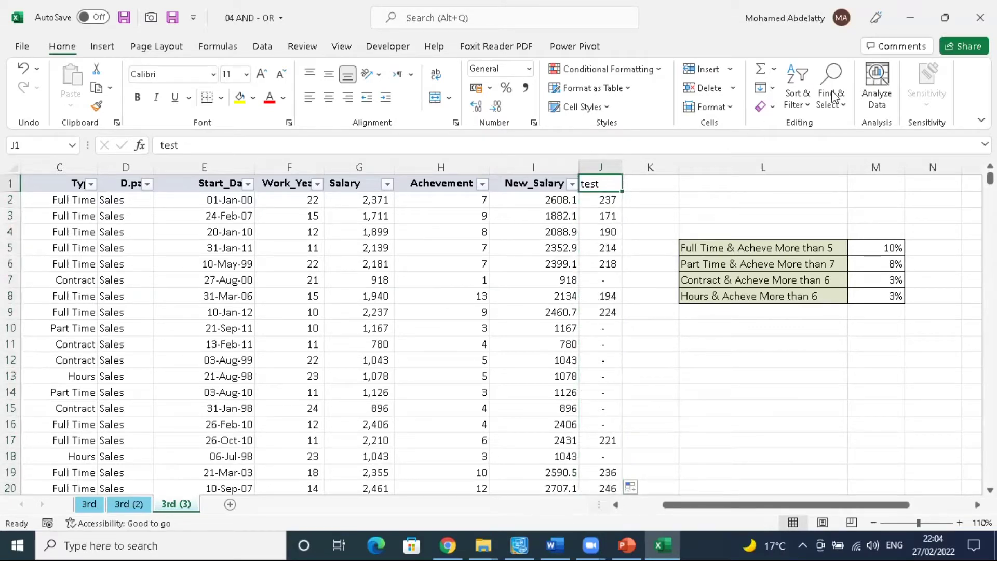
Step: Reset the table filters and filter the test column to rows with no raise
click(797, 96)
click(820, 190)
click(797, 99)
click(821, 190)
click(614, 184)
click(470, 357)
click(470, 370)
click(527, 490)
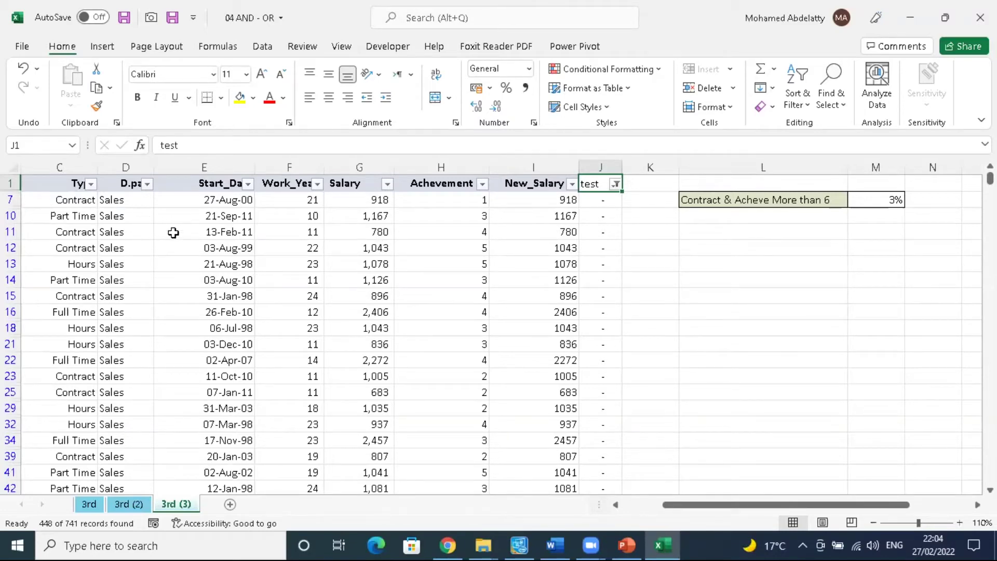
Step: Check the Type and Achievement values of no-raise rows 7, 10, 13 and 22
click(471, 200)
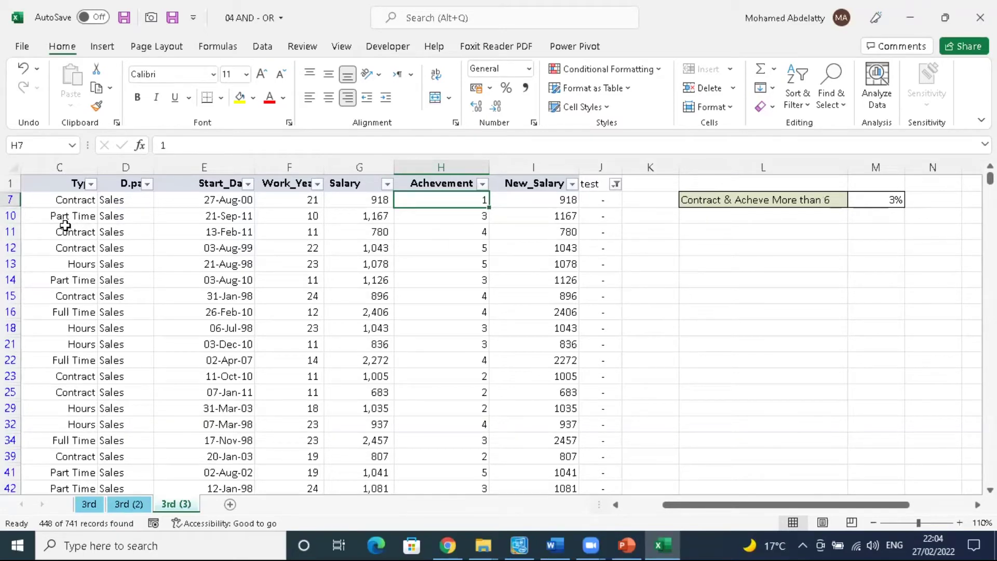
click(482, 214)
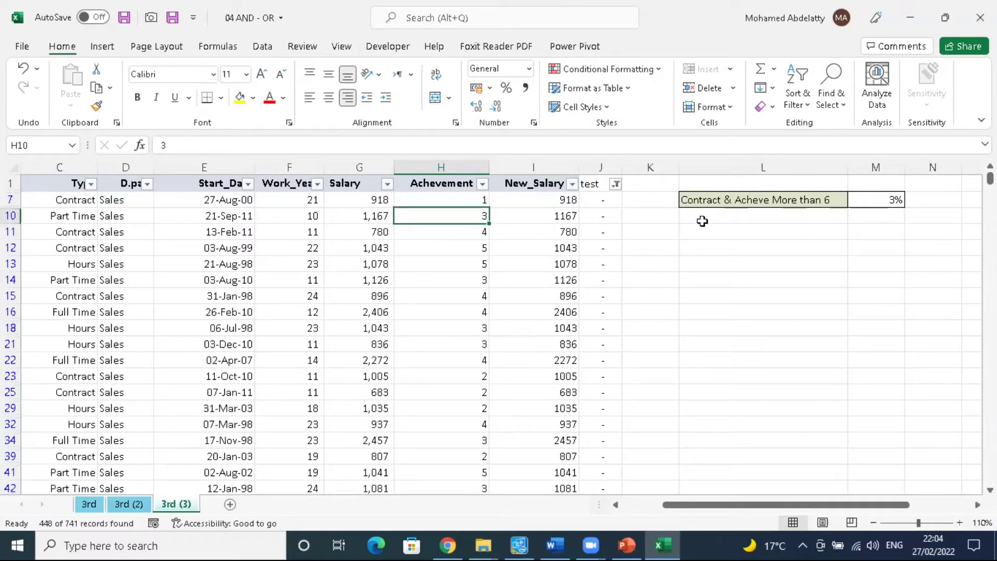
click(79, 263)
click(457, 263)
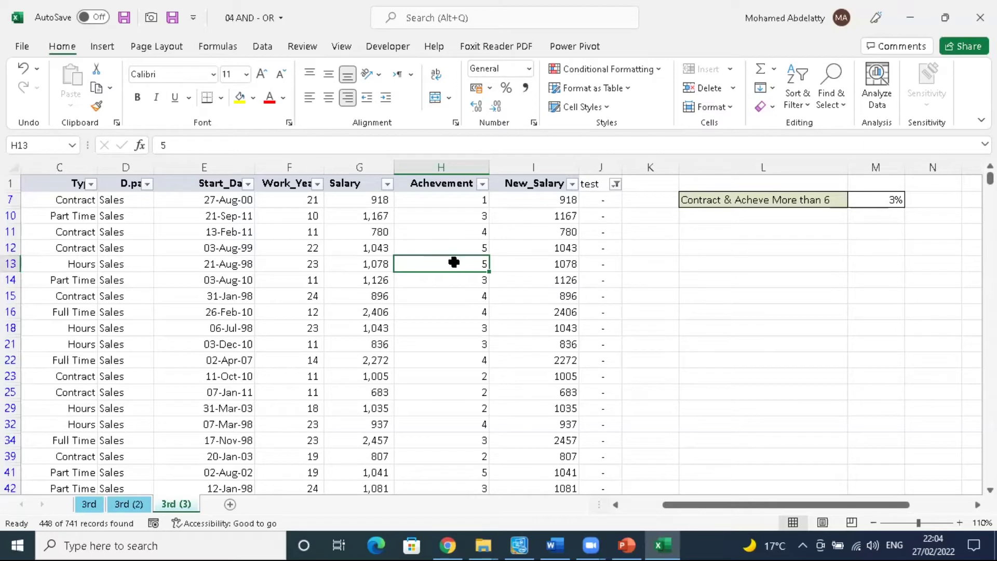
click(71, 362)
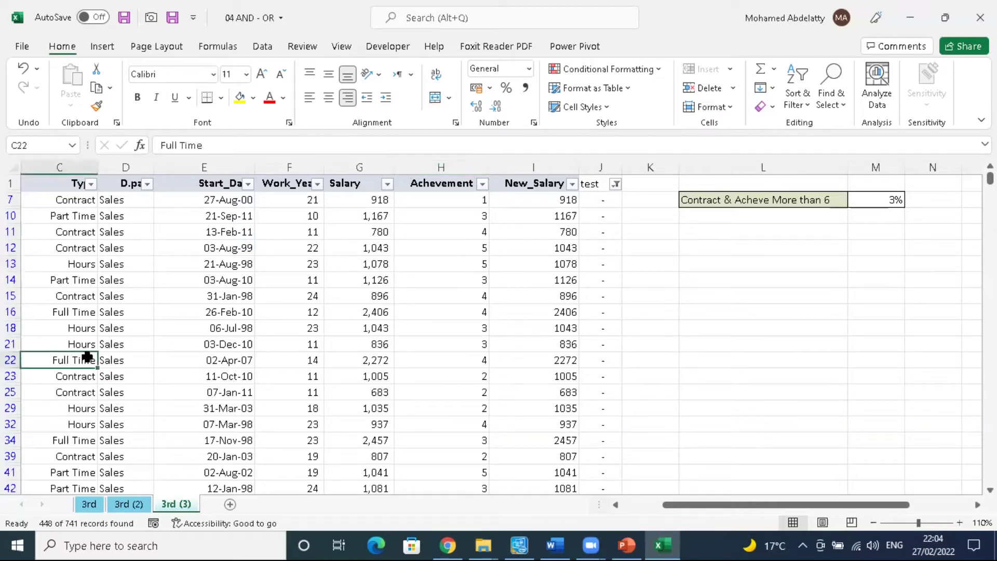
click(446, 359)
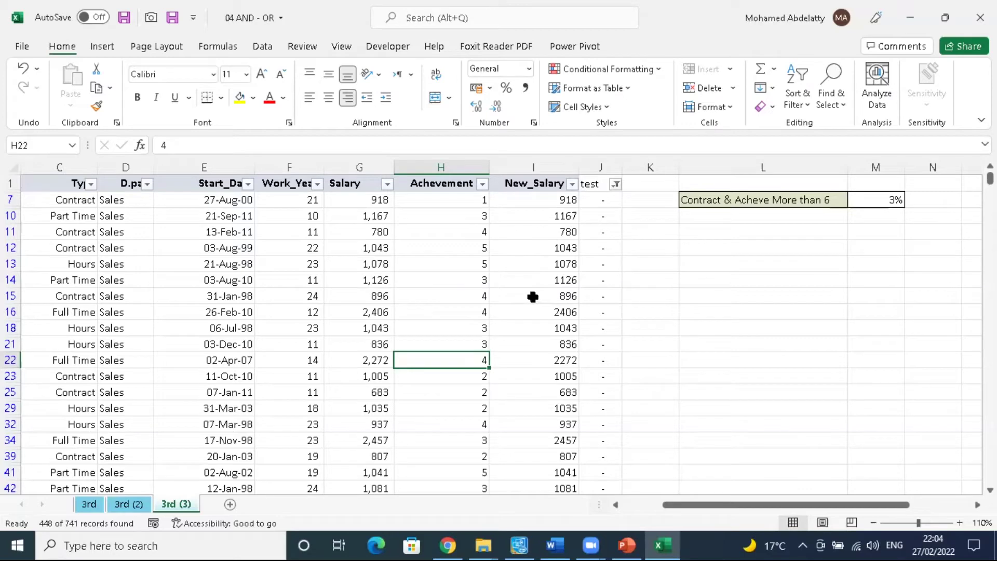
Step: Filter the Type column to Part Time and review the Achievement values
click(90, 184)
click(56, 358)
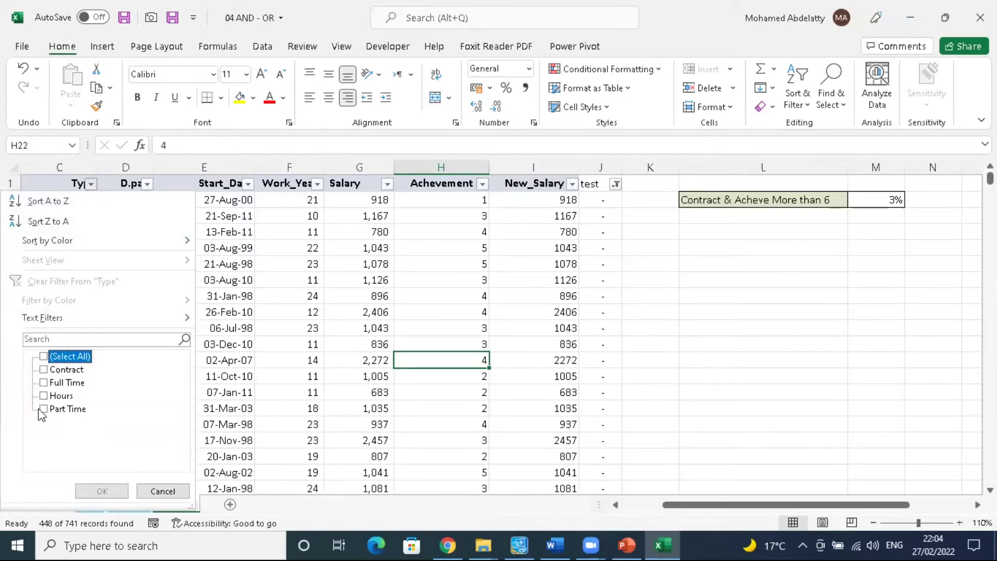
click(43, 409)
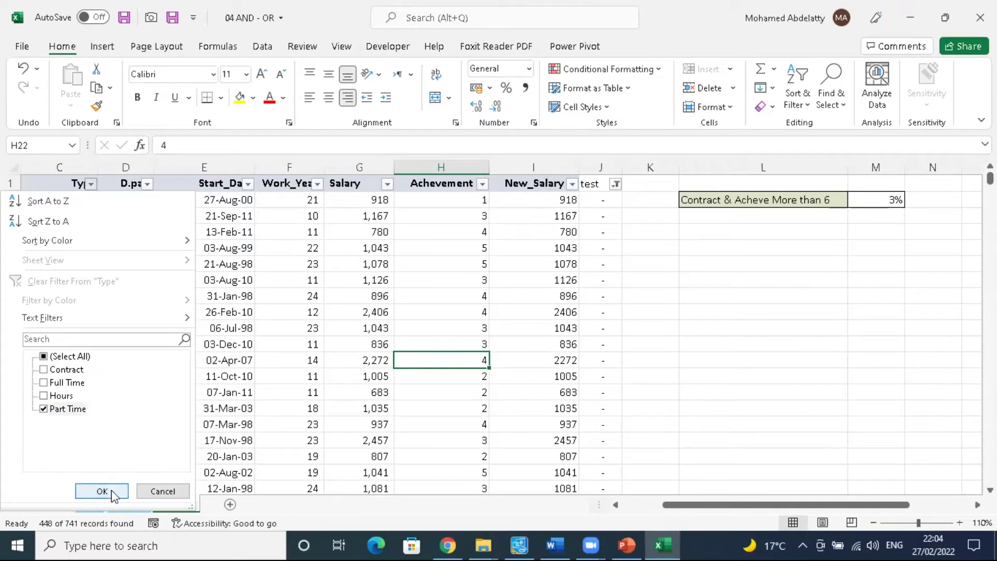
click(111, 491)
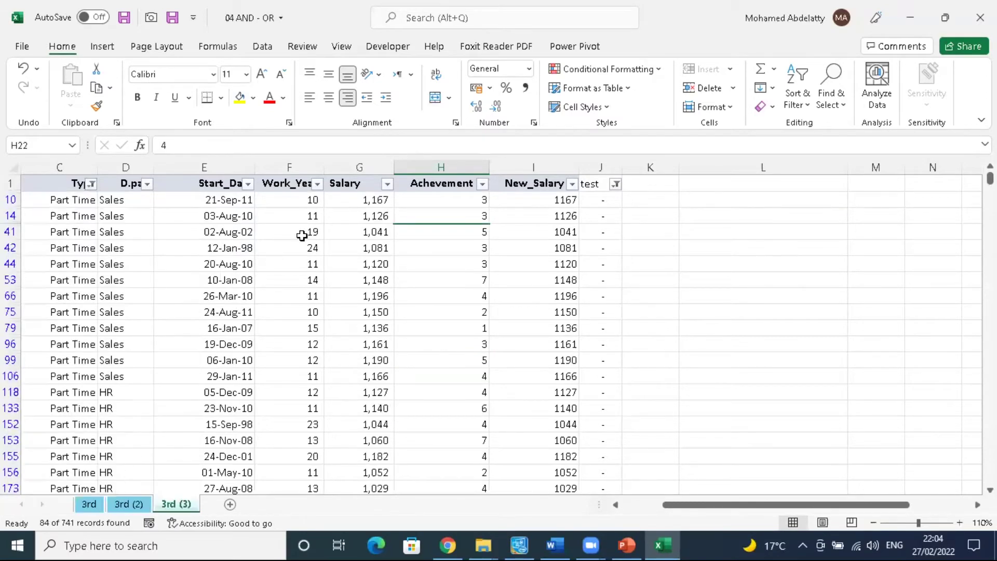
click(482, 184)
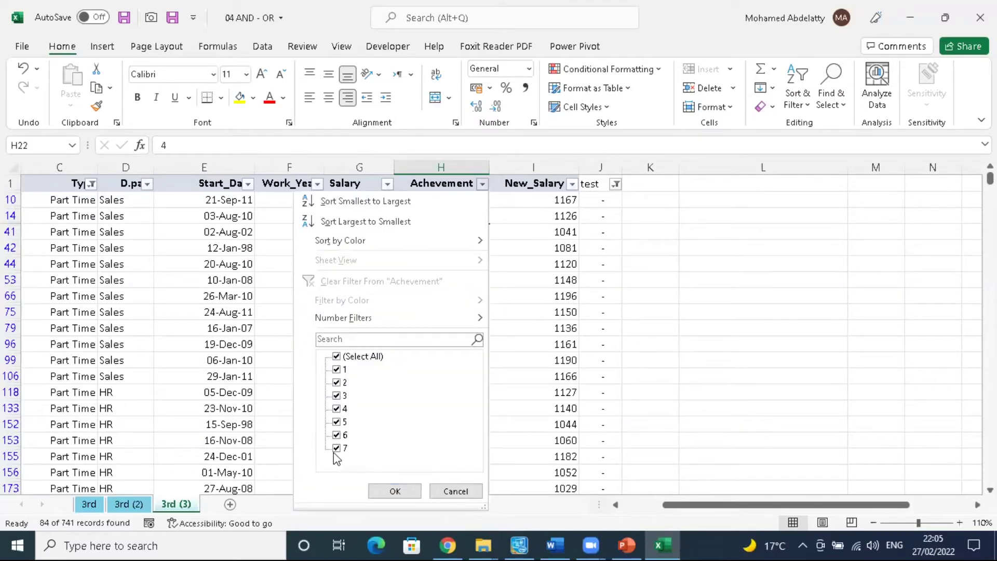
click(456, 491)
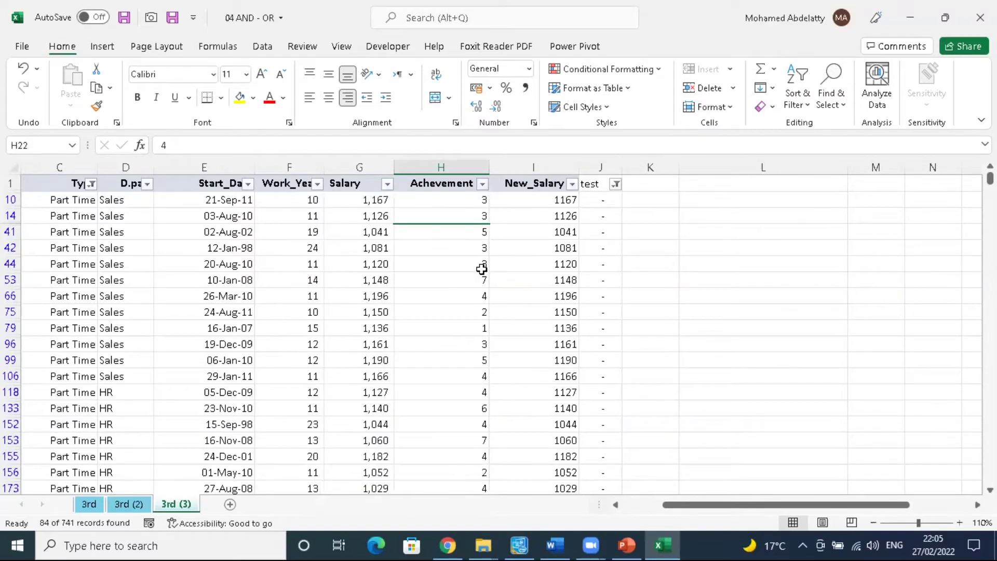
Step: Switch the Type filter to Full Time and review the Achievement values
click(91, 183)
click(56, 408)
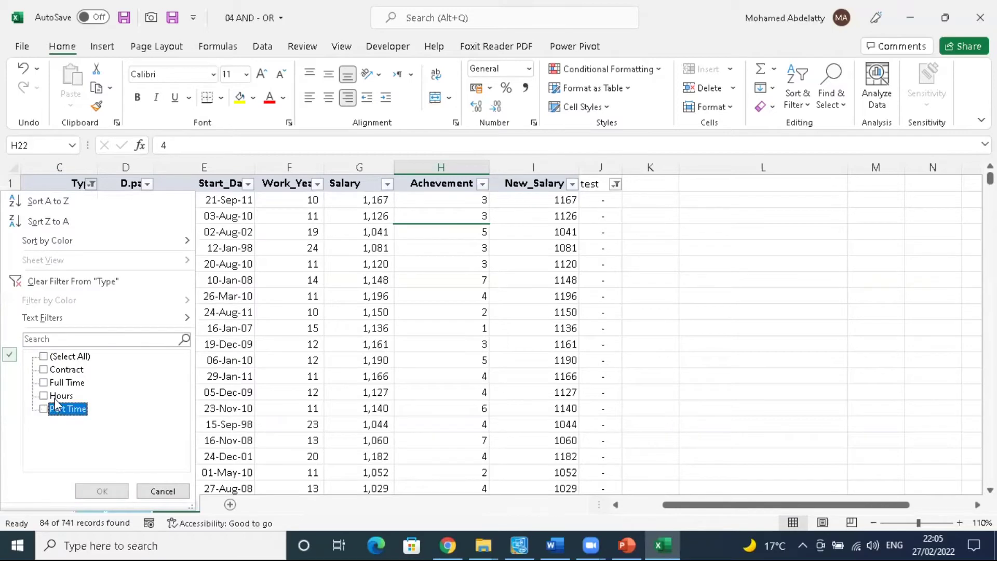
click(57, 383)
click(102, 491)
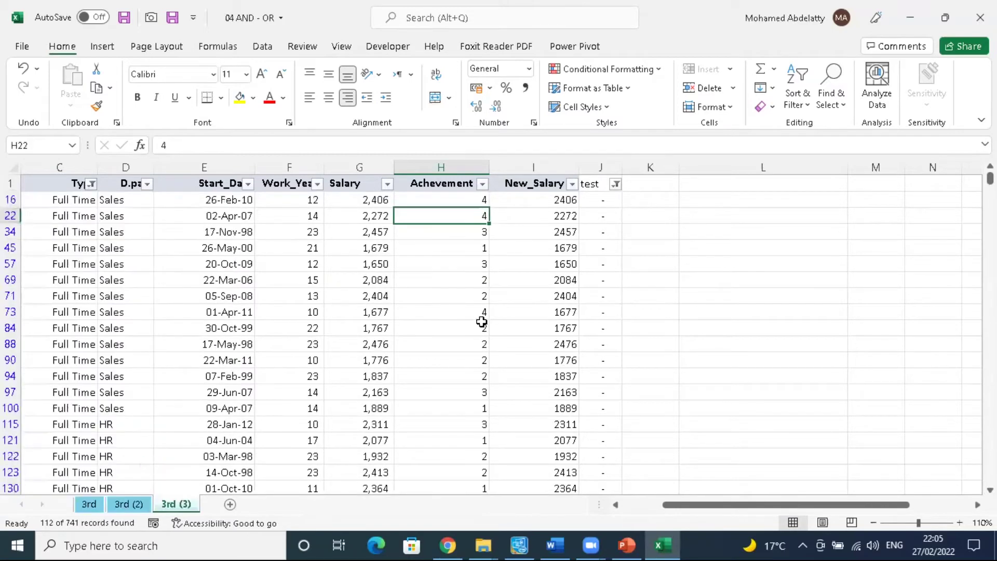
click(483, 185)
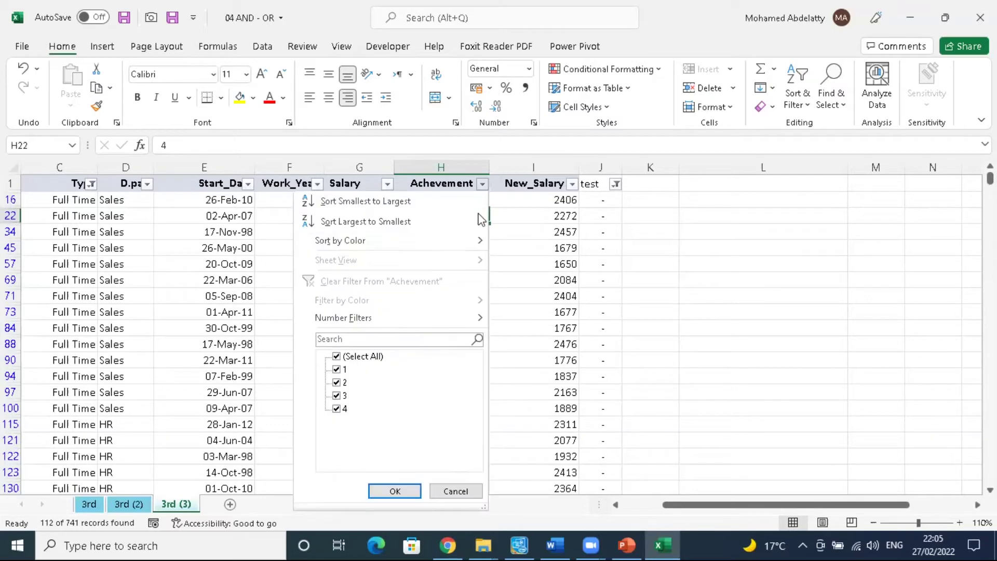
click(454, 486)
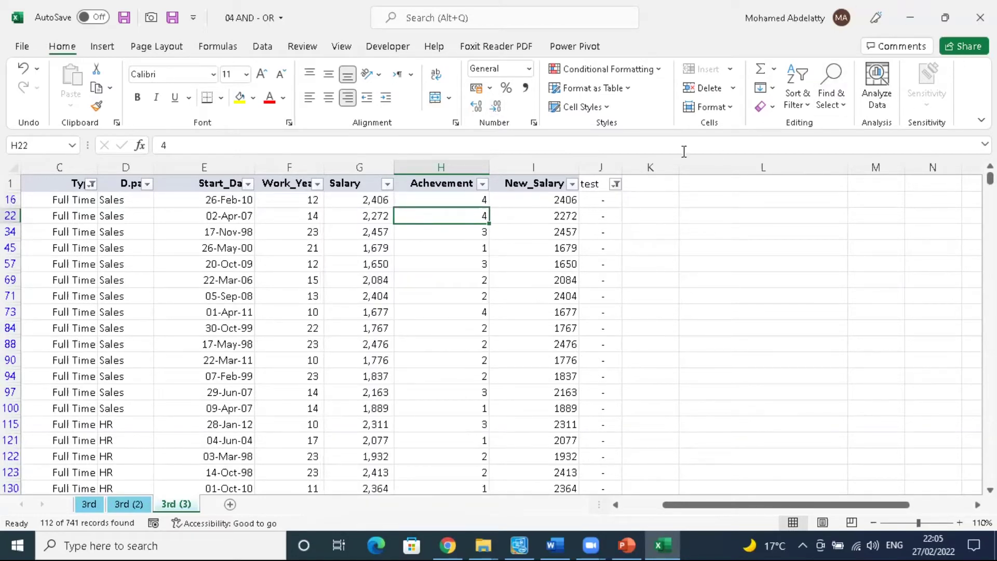
Step: Clear all filters so every employee row shows again
click(615, 185)
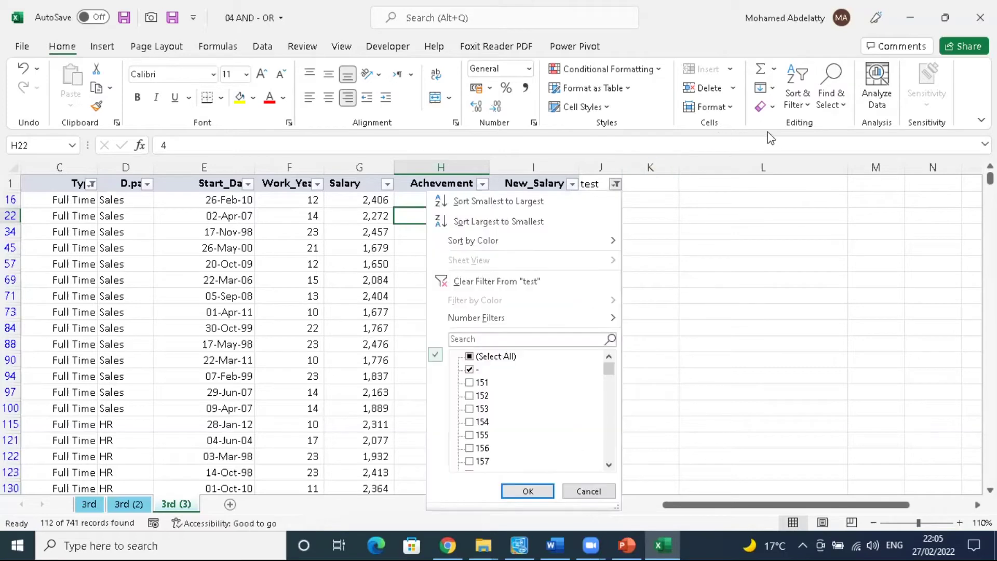
click(797, 98)
click(769, 193)
click(597, 184)
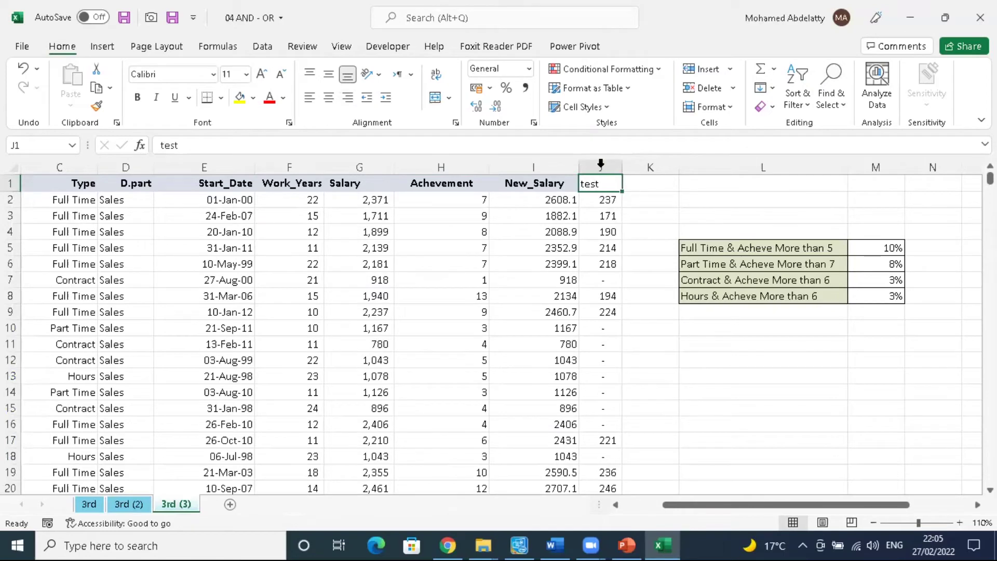
Step: Delete the test helper column J
click(600, 167)
right_click(603, 168)
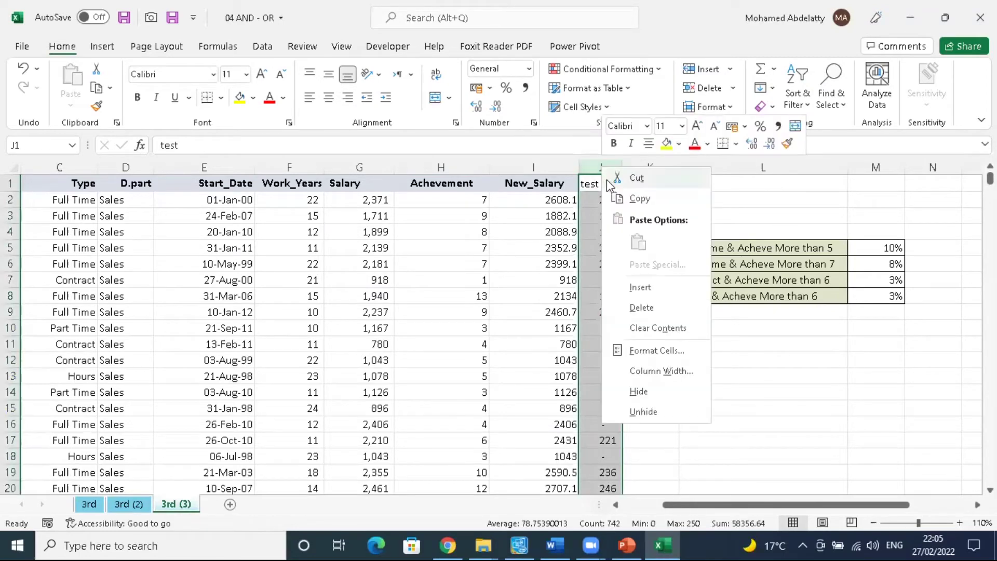
click(666, 312)
Step: Review the New_Salary formula in I2, then switch to the 3rd (2) sheet
click(563, 200)
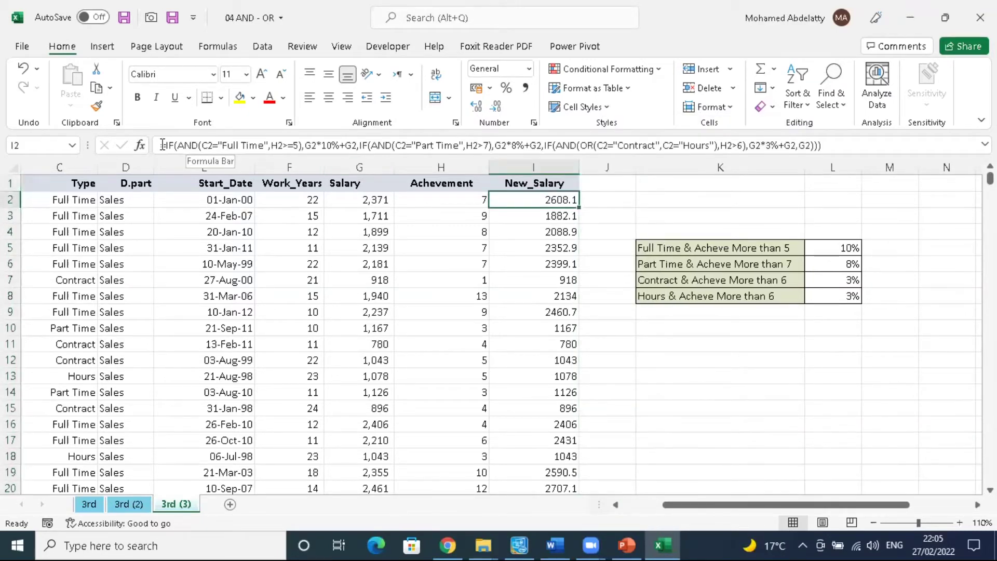
drag(271, 146, 838, 145)
key(Escape)
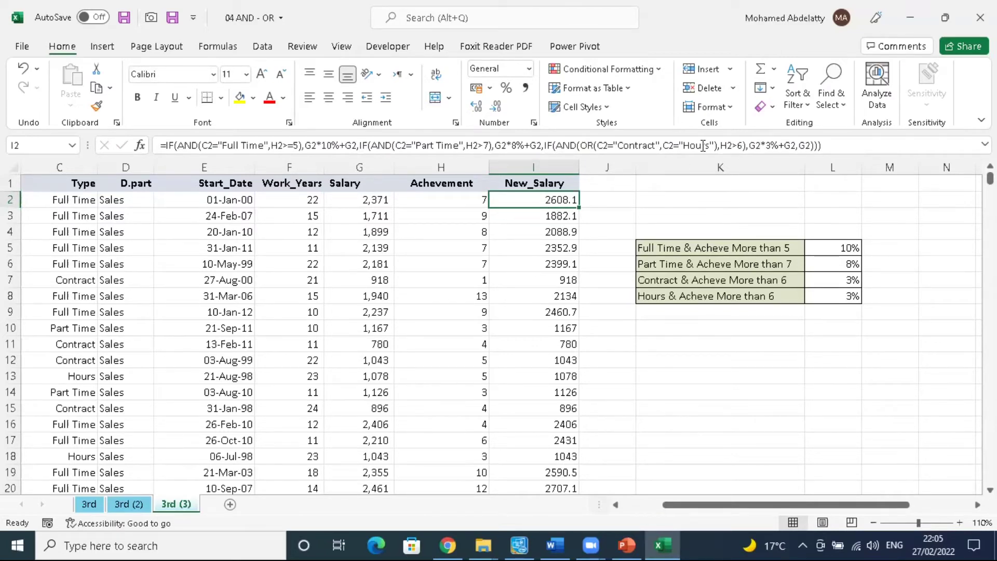
click(131, 504)
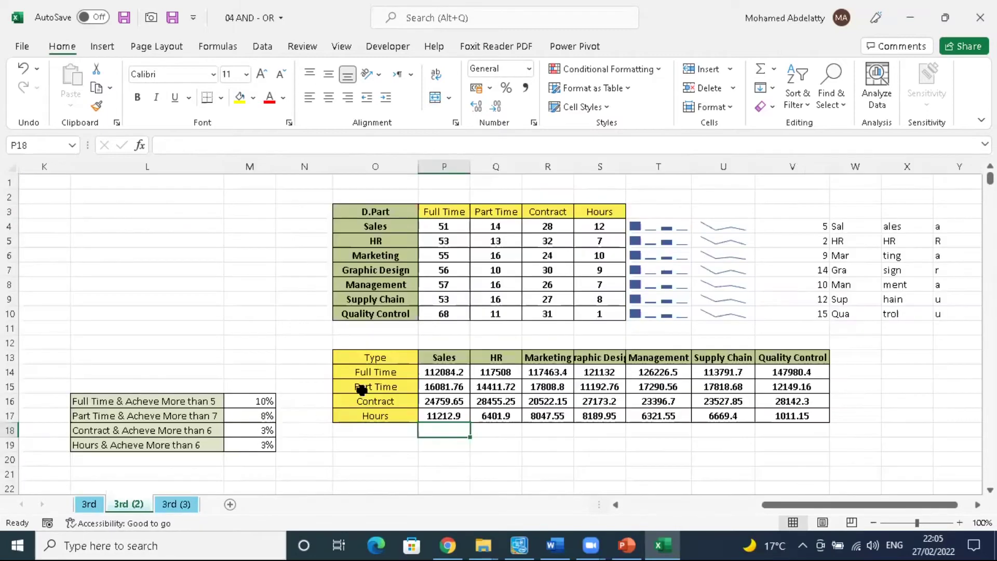
Step: Open Move or Copy for the 3rd (2) sheet and cancel without changes
right_click(148, 504)
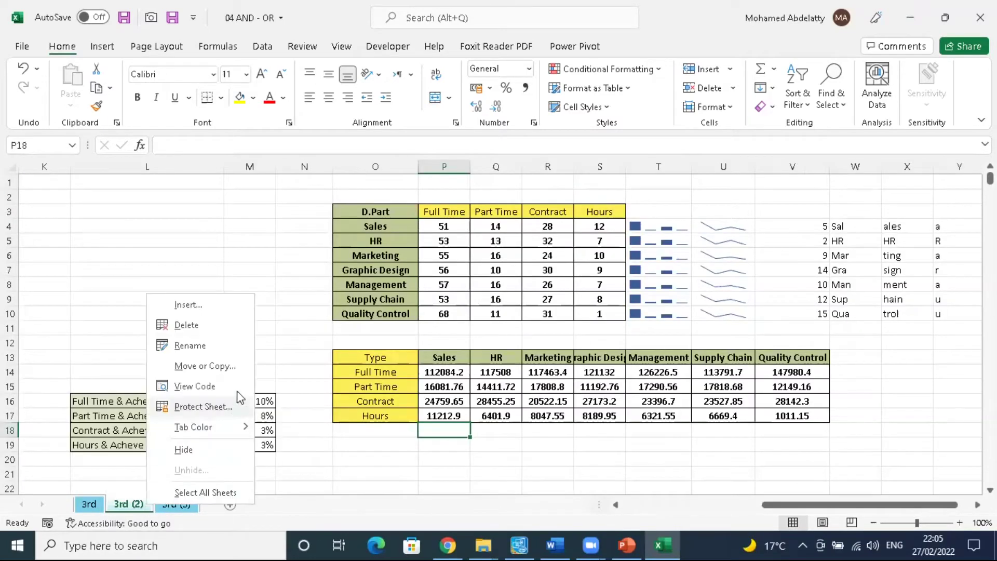
click(208, 365)
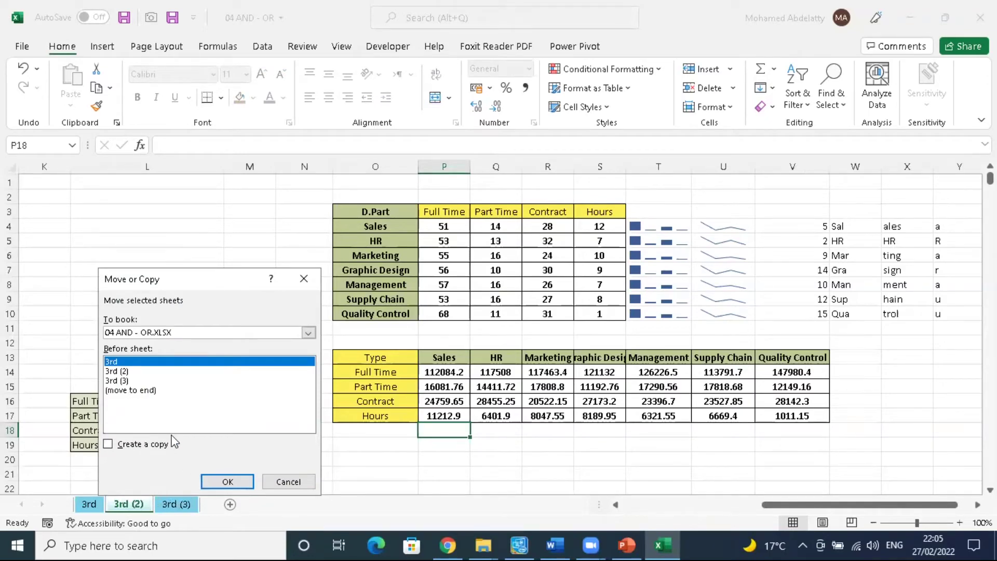
click(249, 481)
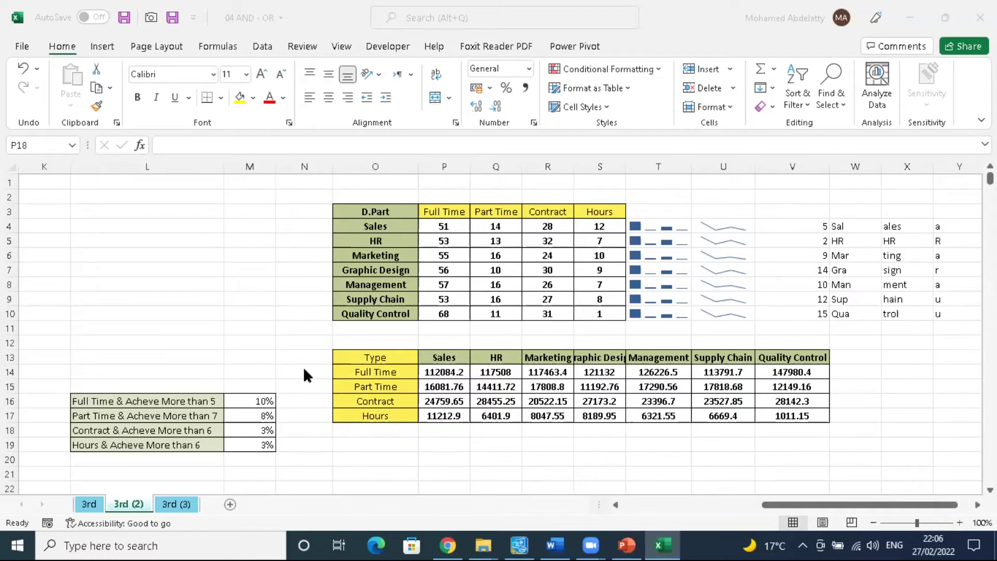
click(91, 515)
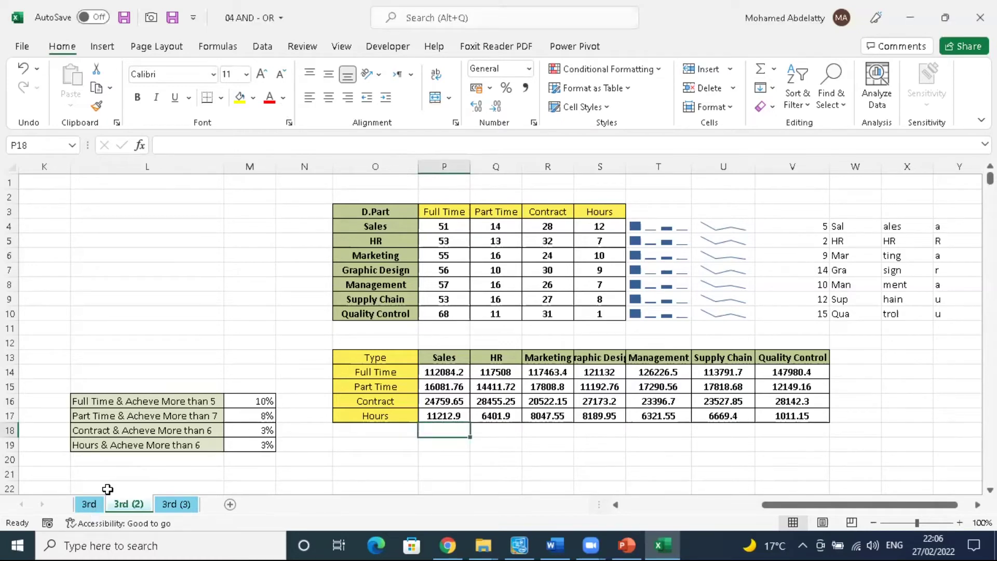
Step: Check the COUNTIF, SUMIF and AVERAGEIF formulas in M4, N4, O4 on sheet 3rd, then return to 3rd (3)
click(102, 505)
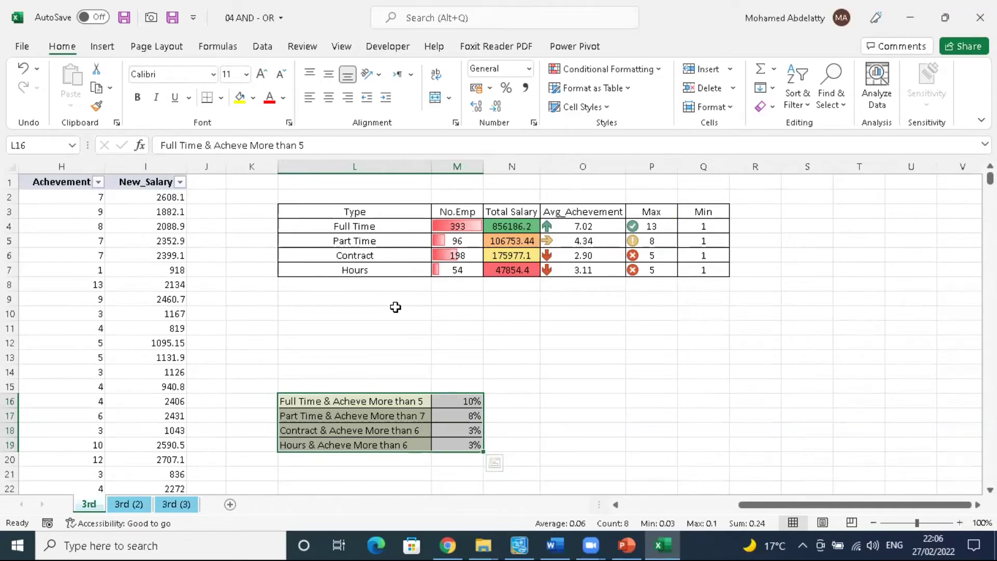
click(136, 504)
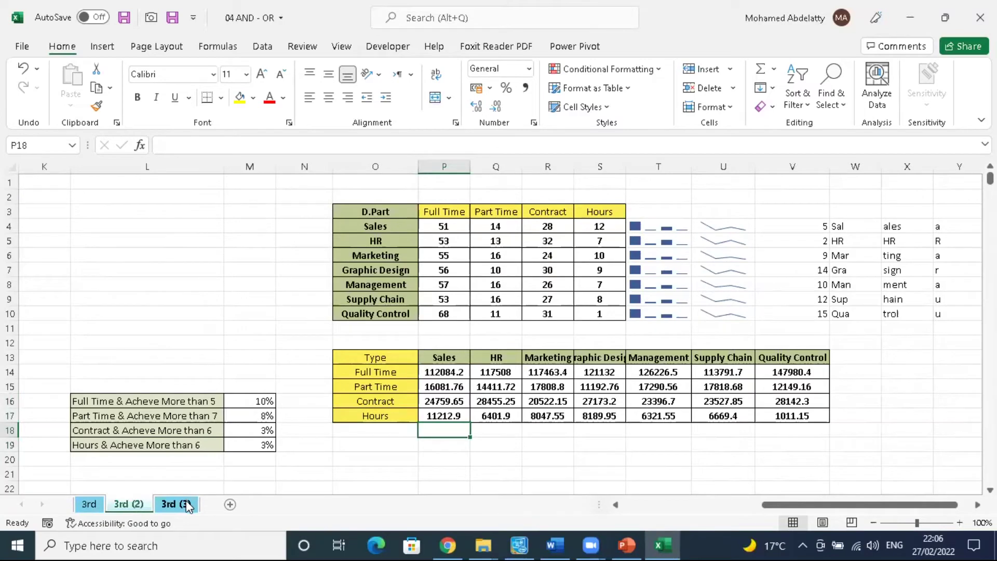
click(89, 504)
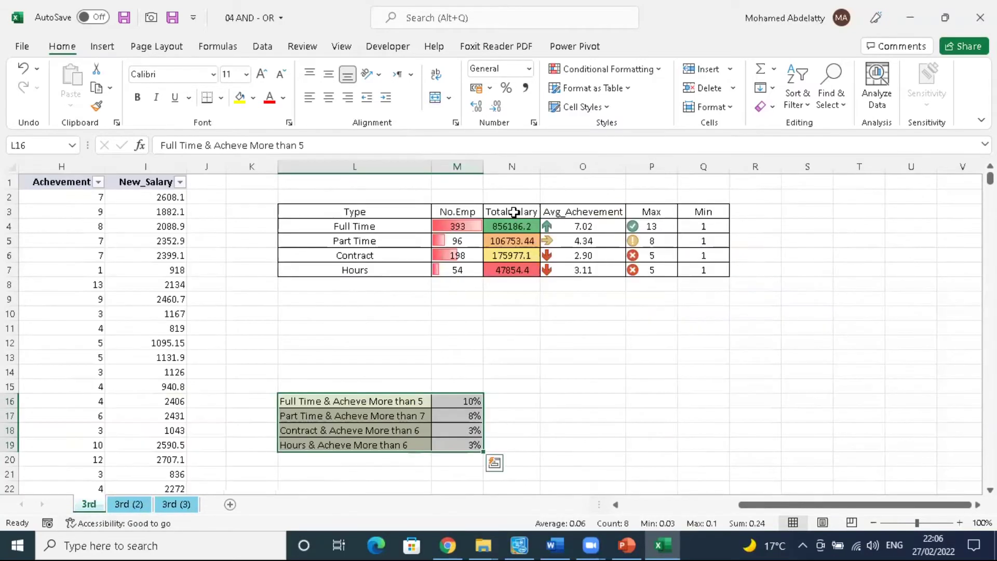
click(458, 225)
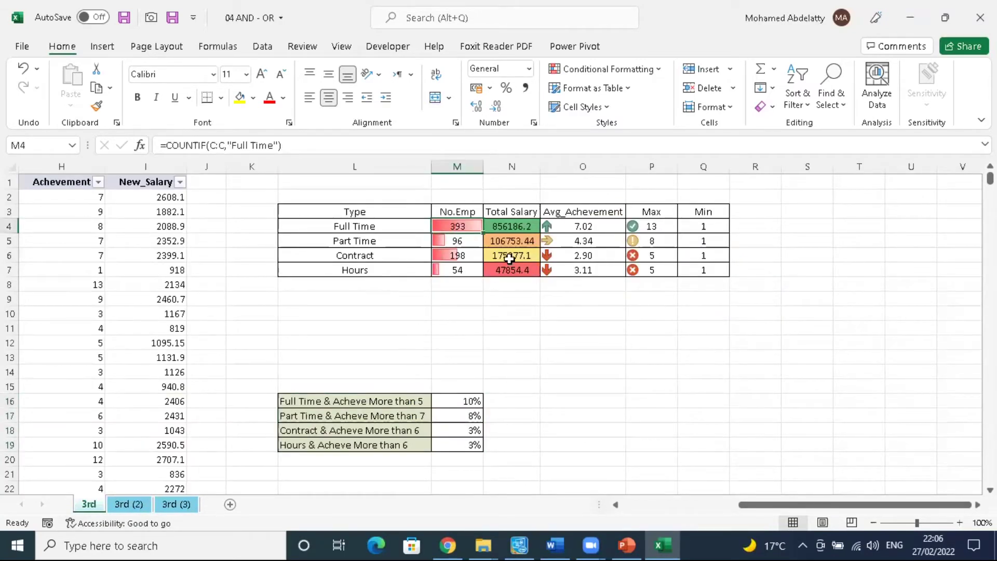
click(512, 226)
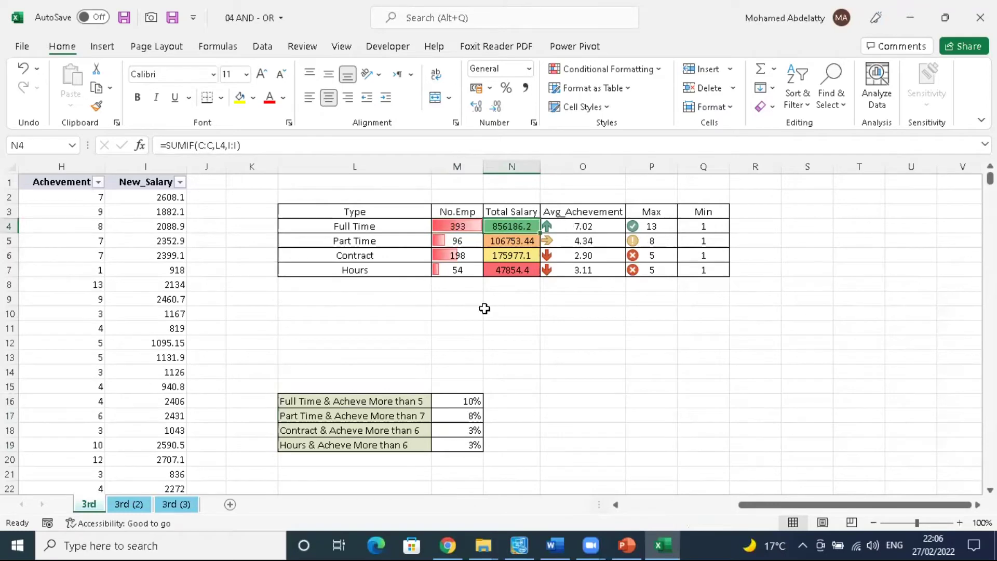
click(596, 211)
click(592, 228)
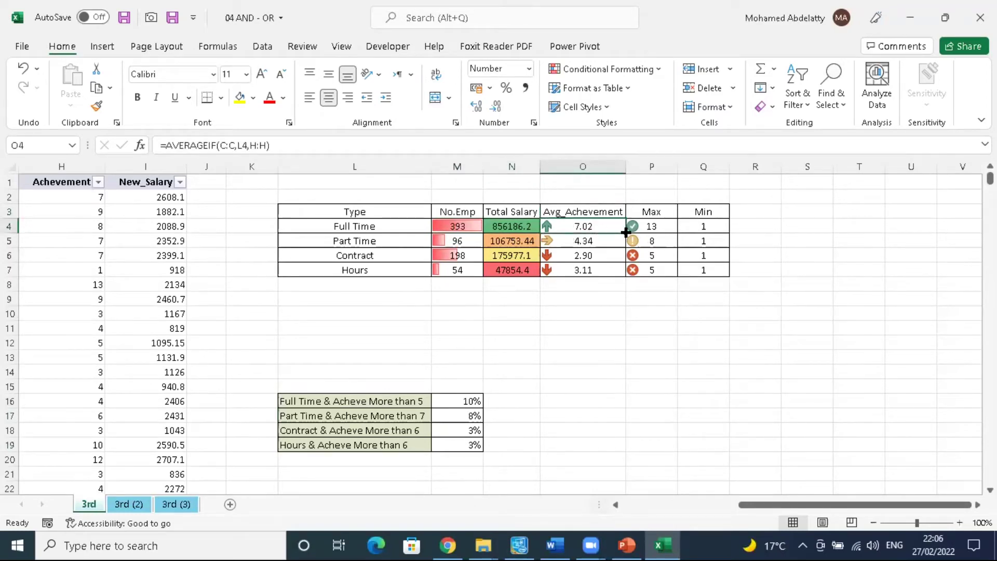
click(177, 503)
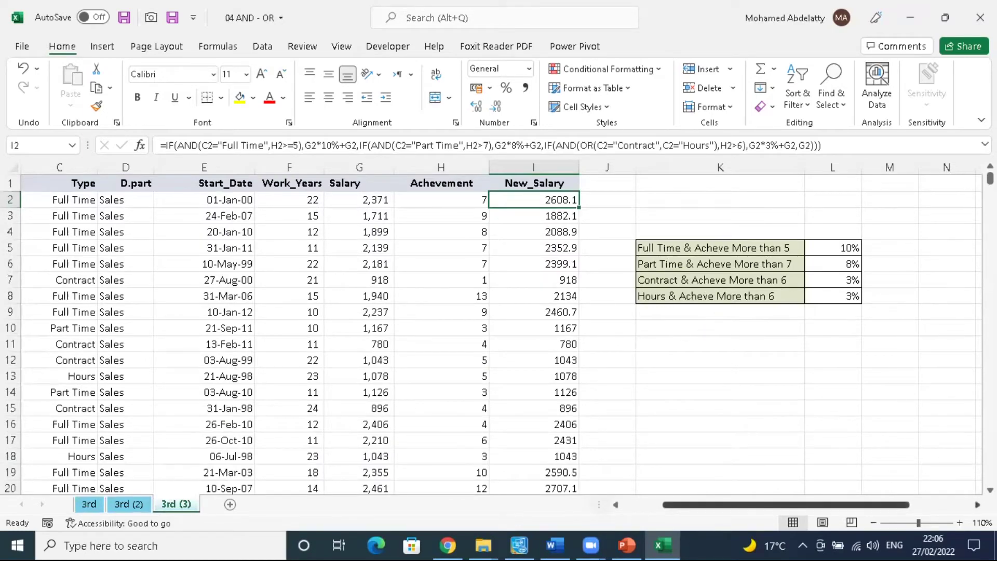
Step: Hide columns K and L with the bonus-percentage table, then scroll back to select column E
scroll(499, 333, right, 4)
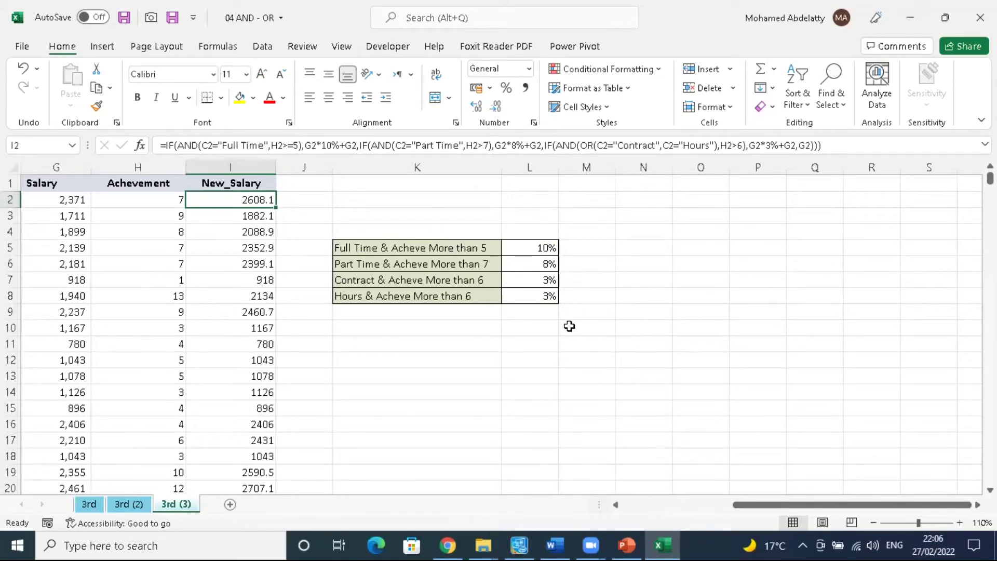
click(537, 166)
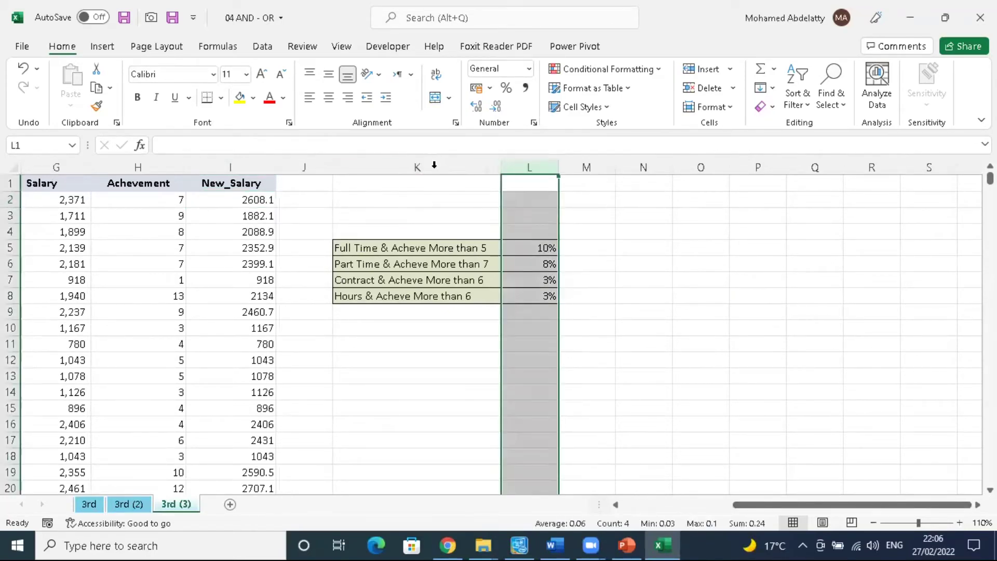
ctrl+click(435, 167)
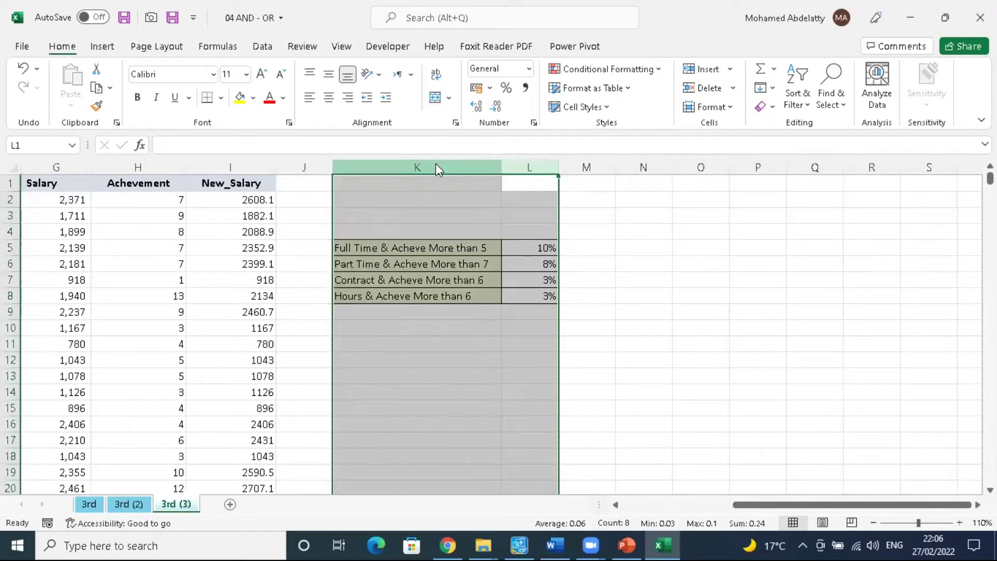
right_click(435, 164)
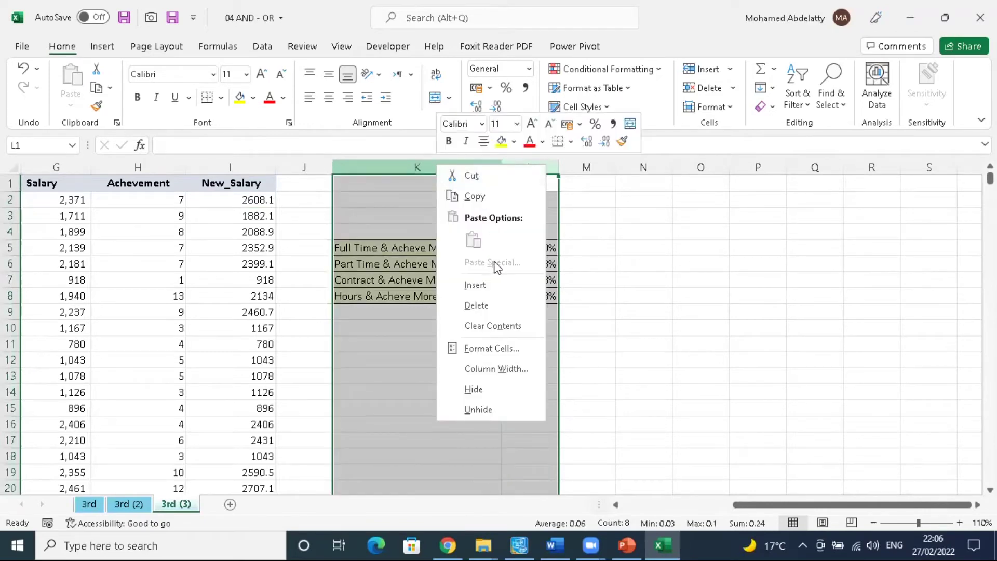
click(492, 388)
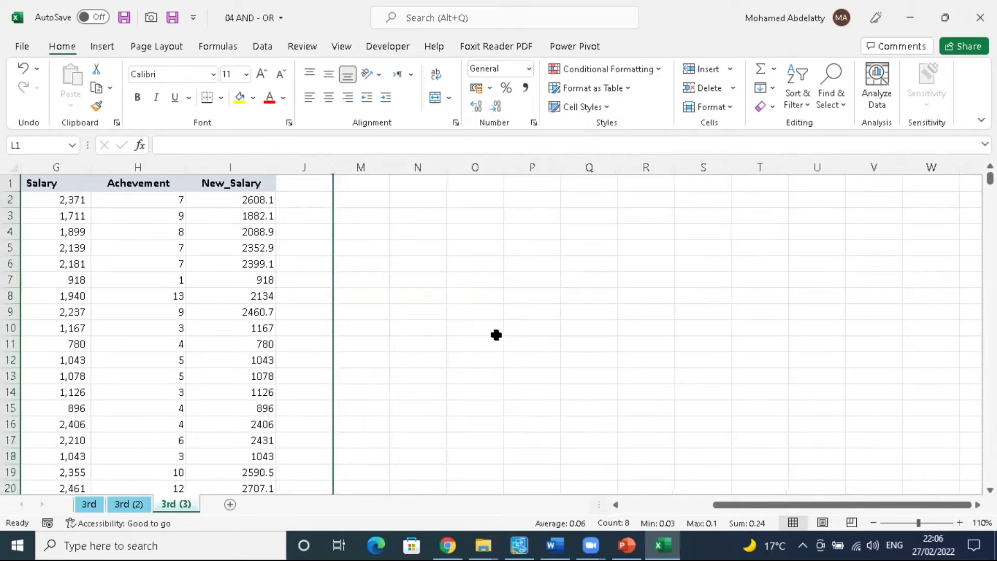
click(639, 504)
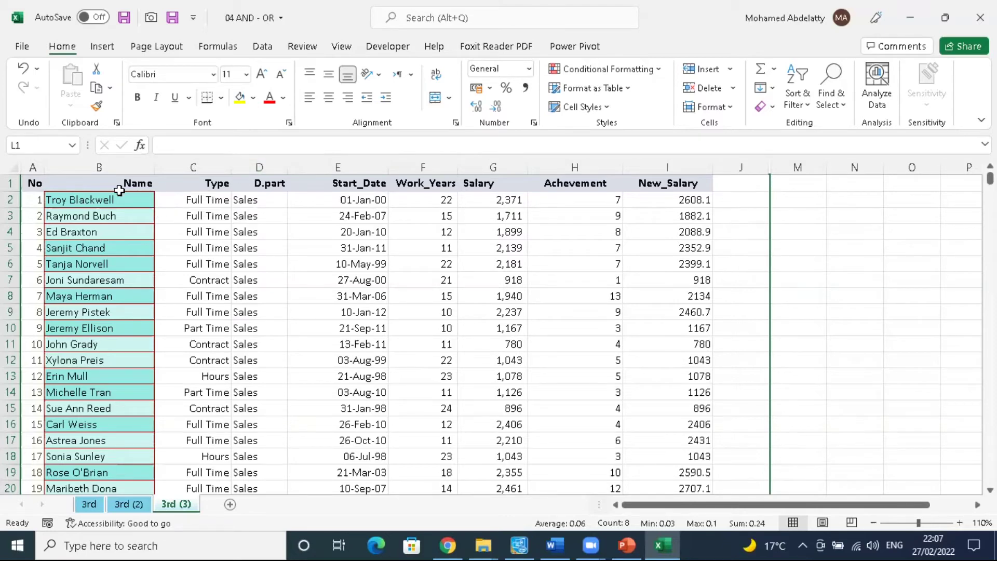
click(335, 168)
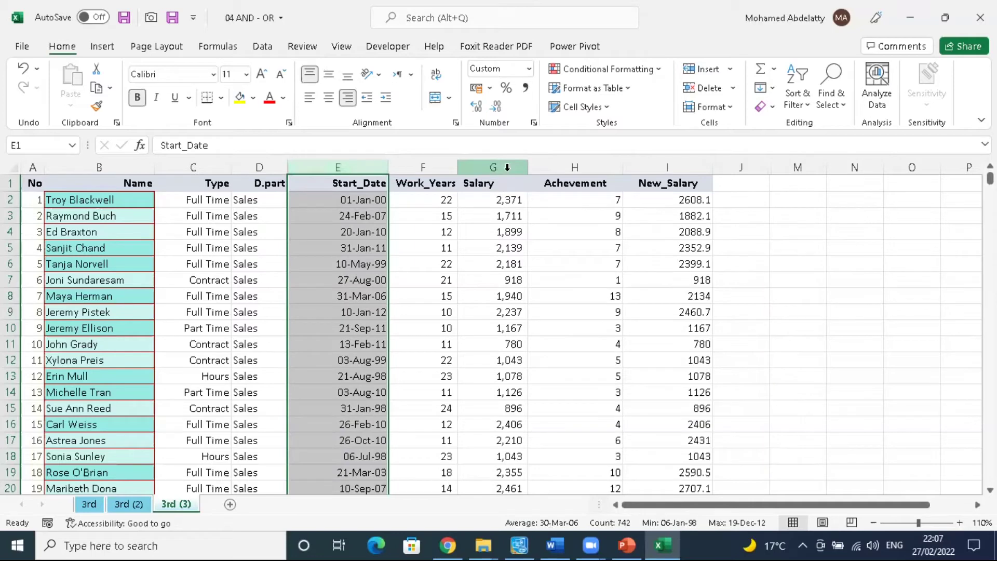
Step: Hide columns E to G (Start_Date, Work_Years, Salary), then briefly check sheet 3rd and come back
shift+click(508, 168)
right_click(507, 170)
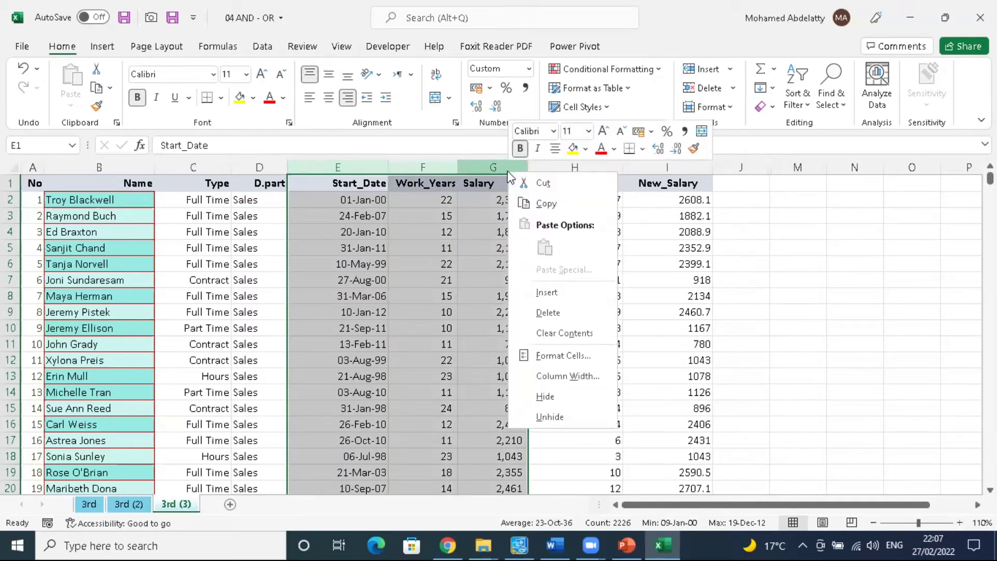
click(571, 390)
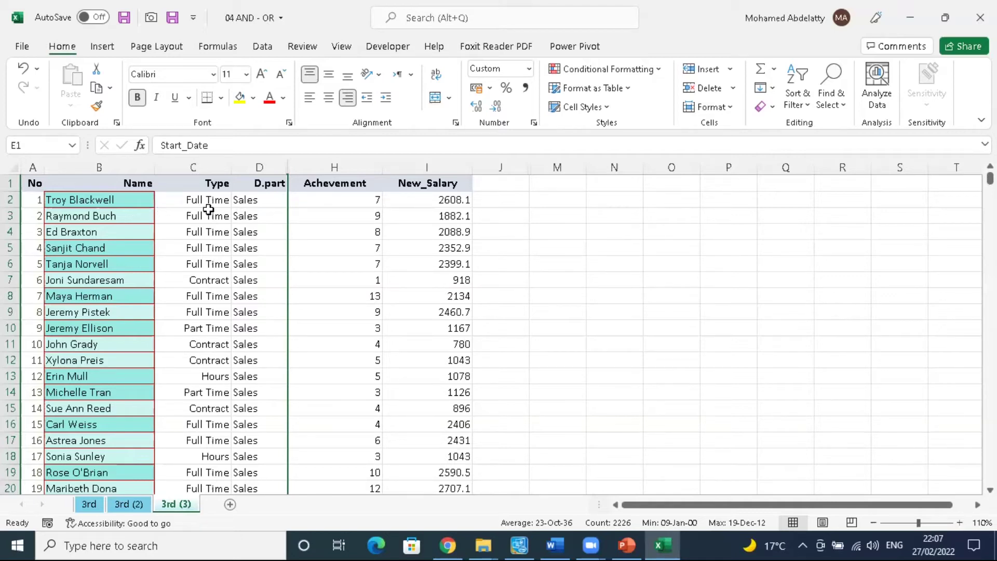
click(89, 504)
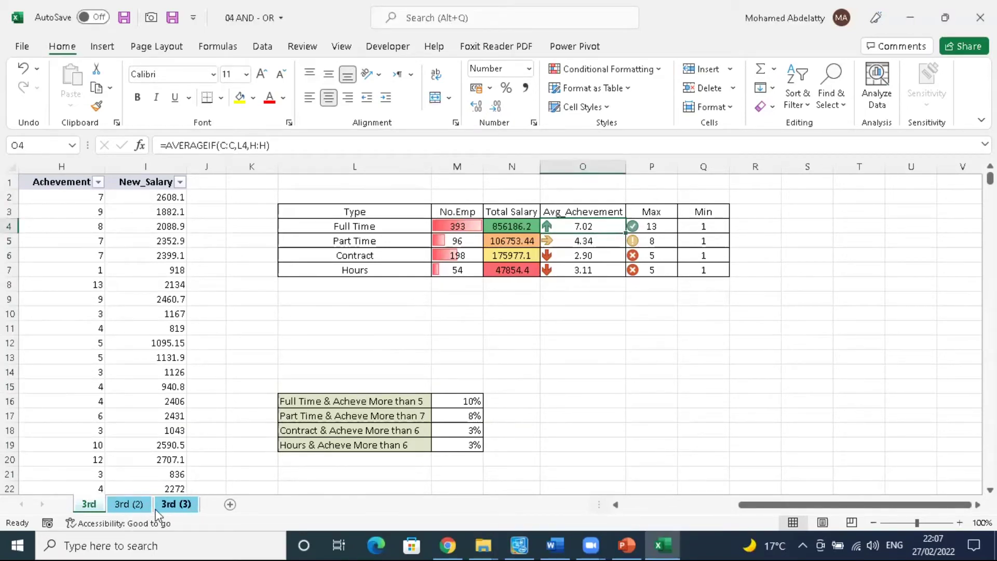
click(176, 504)
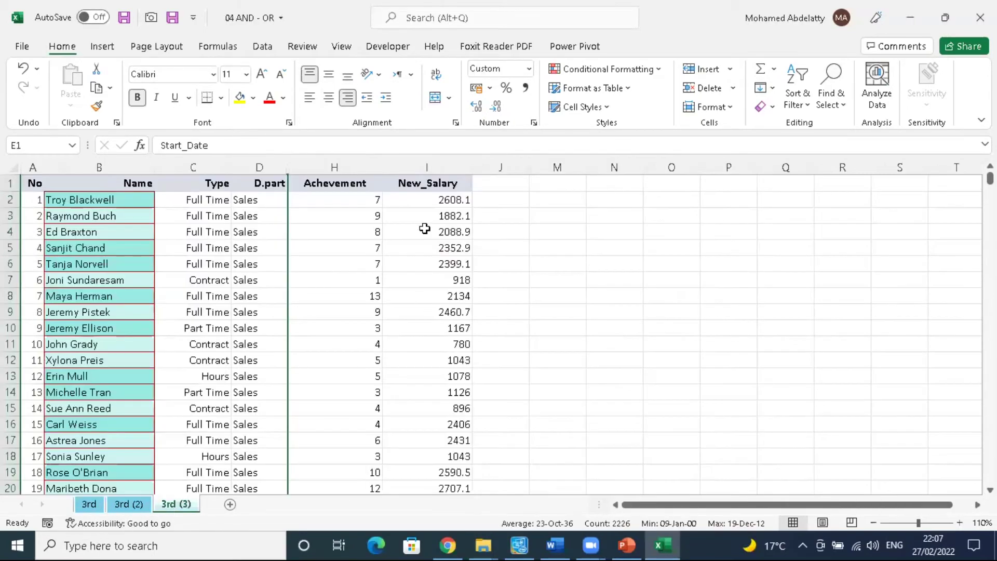
Step: Copy the Type values from C2:C742 and paste them into column N starting at N3
click(201, 199)
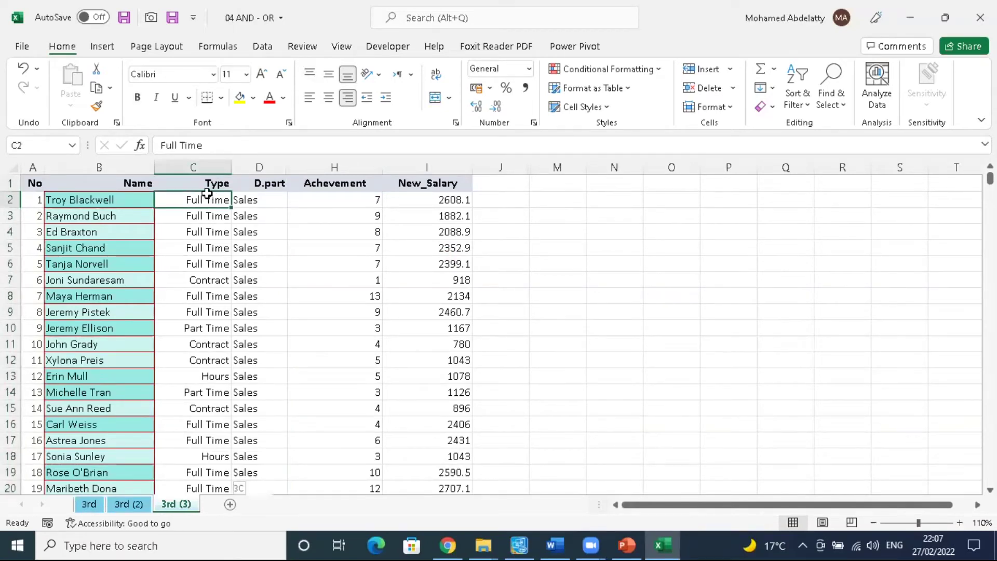
key(ctrl+shift+Down)
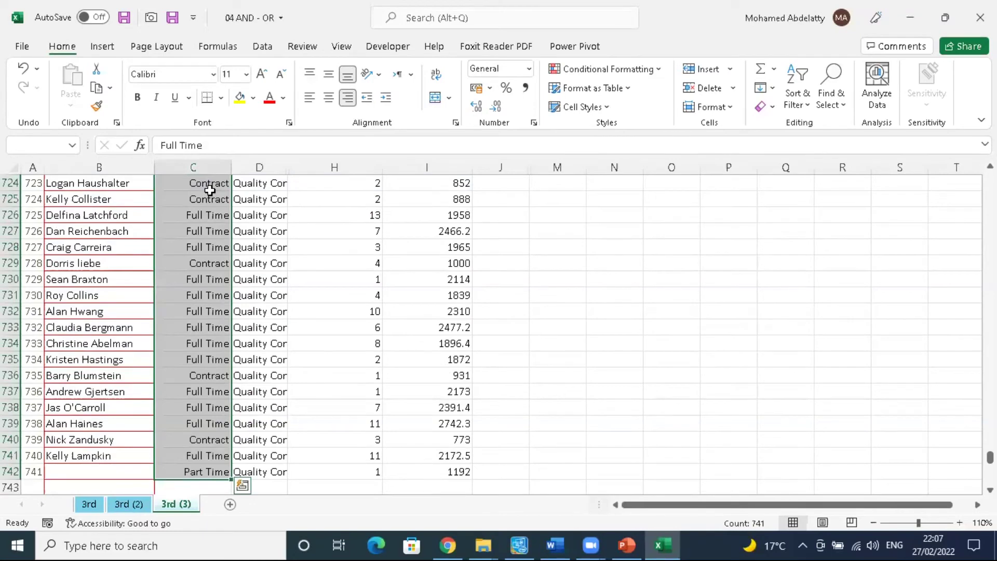
key(ctrl+c)
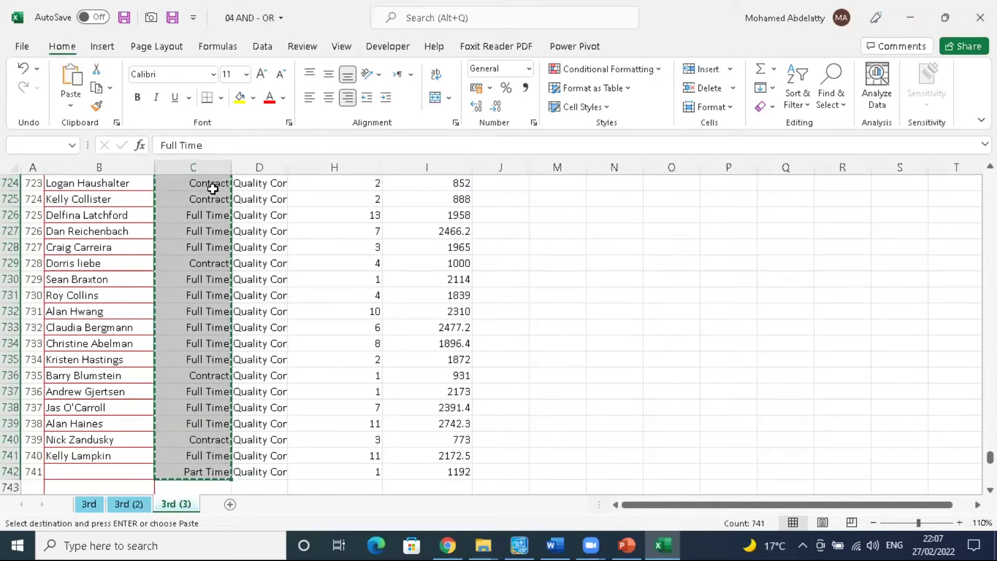
key(ctrl+BackSpace)
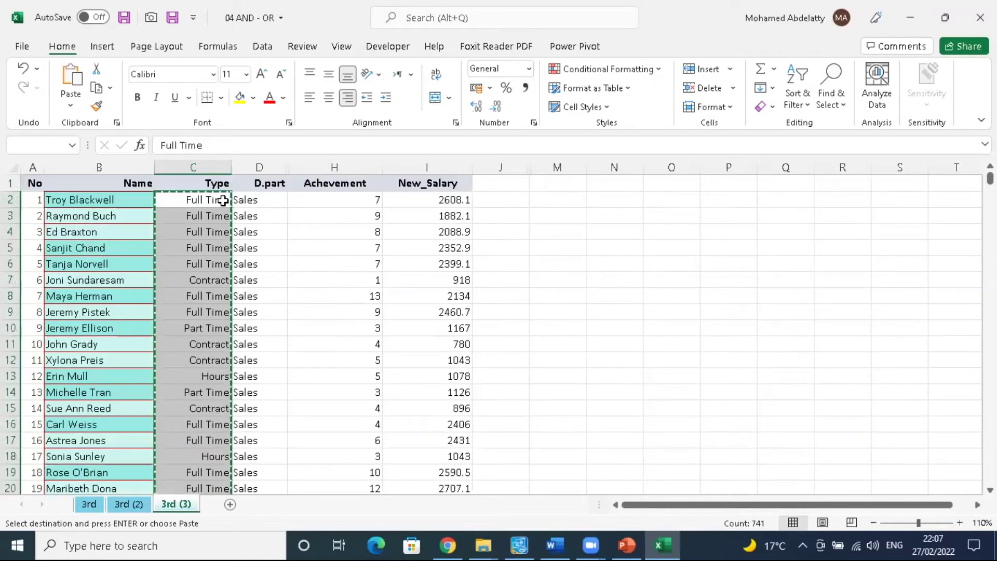
click(608, 212)
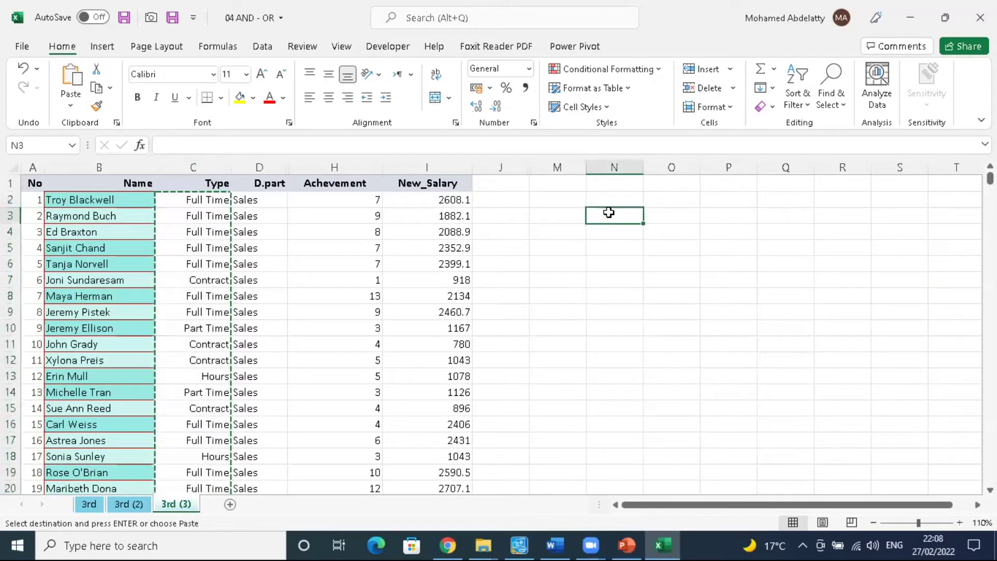
key(ctrl+v)
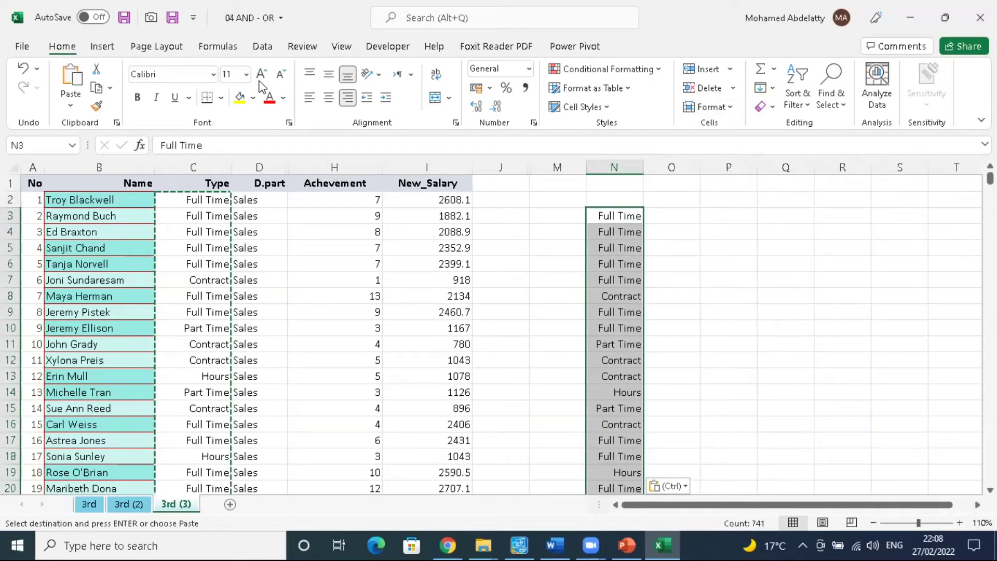
click(262, 46)
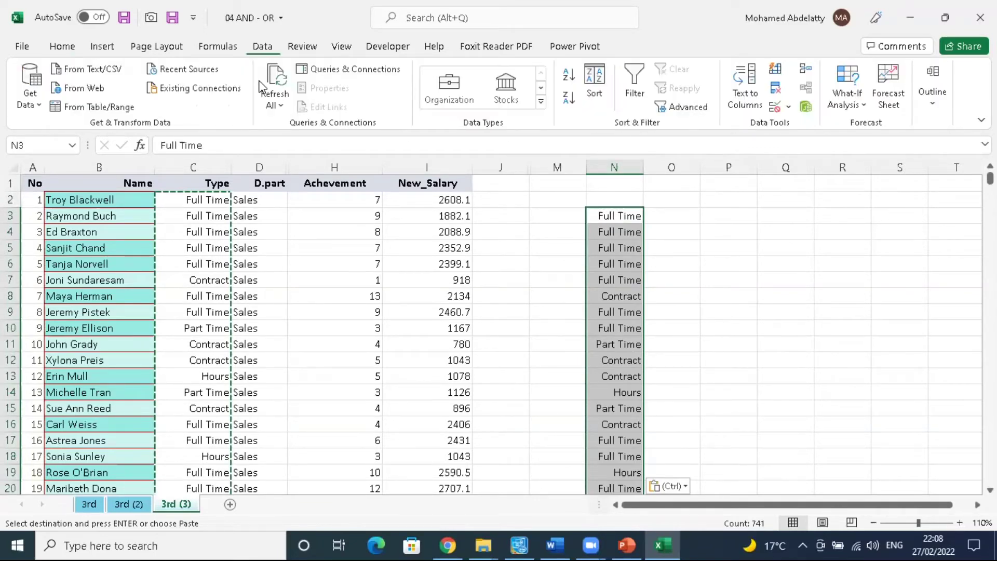
Step: Remove 737 duplicates from column N, leaving Full Time, Contract, Part Time and Hours
click(775, 92)
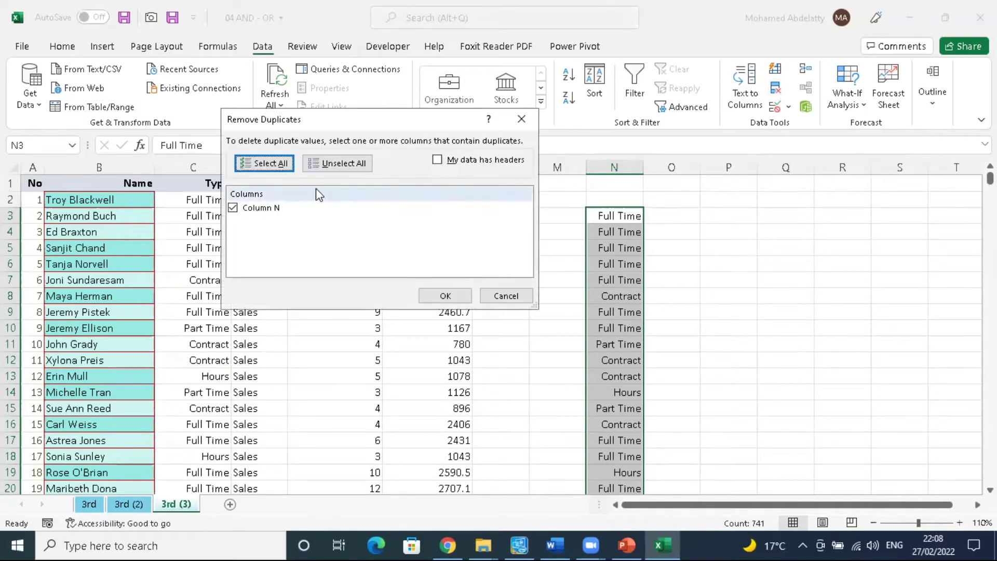
click(454, 296)
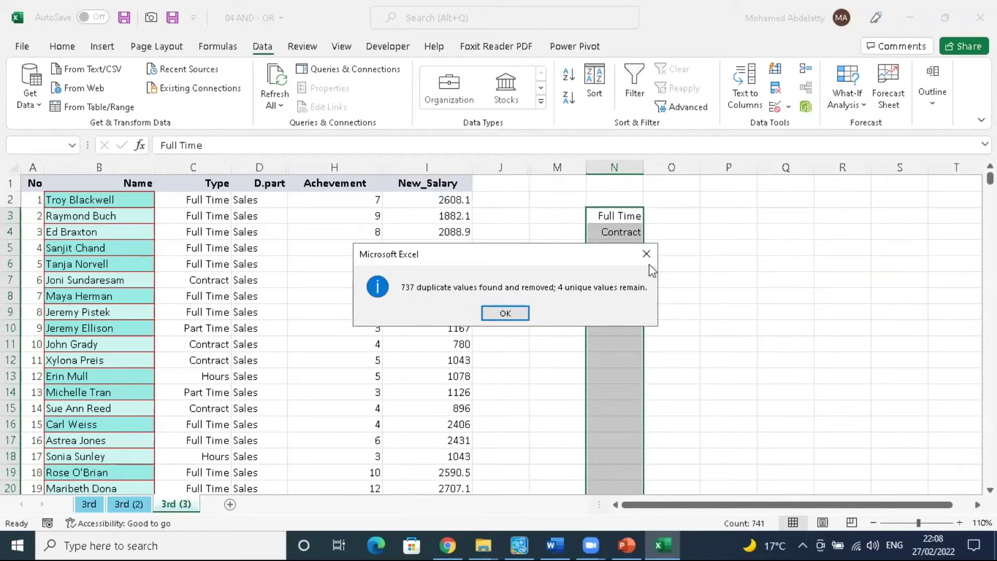
click(505, 312)
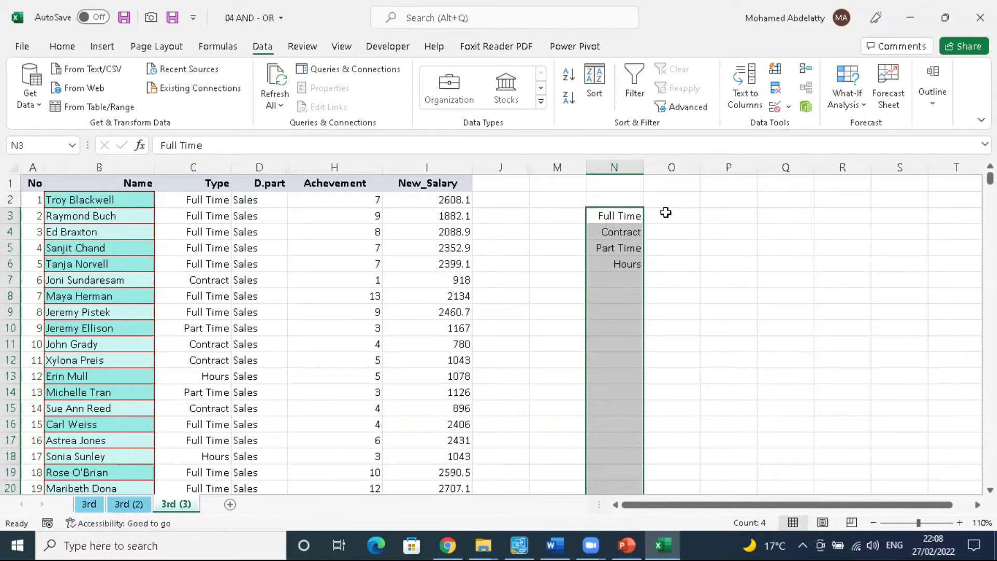
Step: Copy the headings No.Emp through Min from sheet 3rd into O2:S2 of sheet 3rd (3)
click(661, 228)
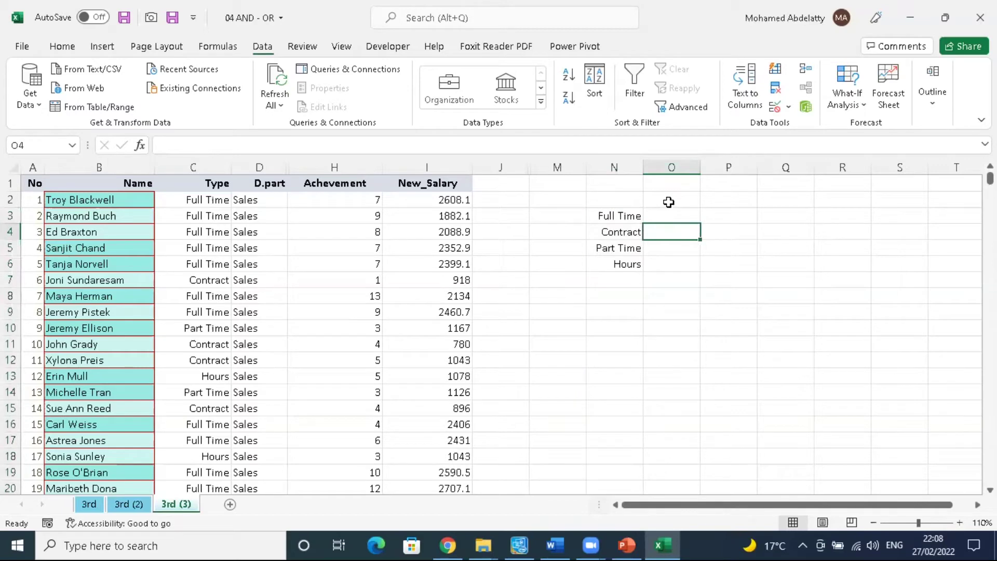
click(89, 504)
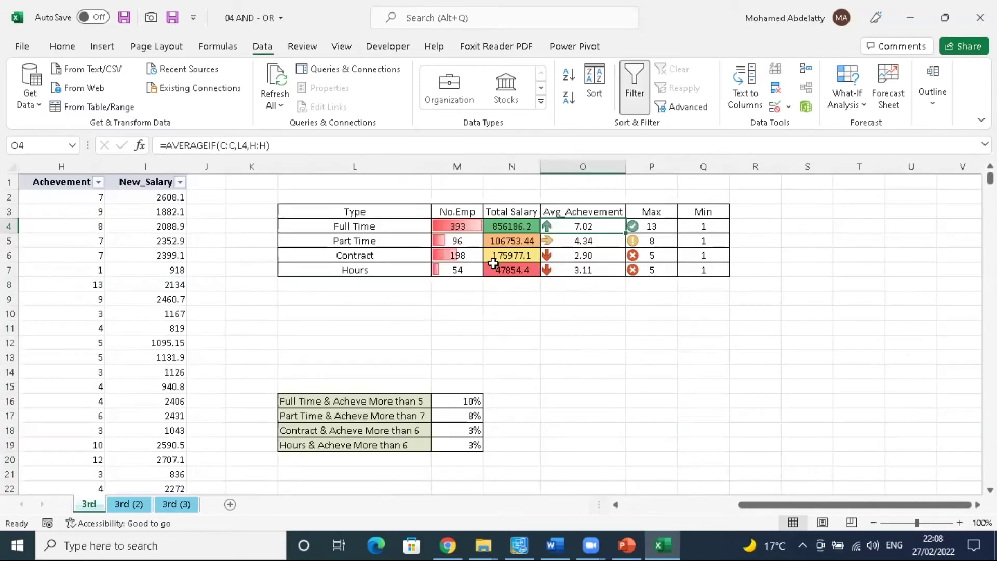
click(176, 504)
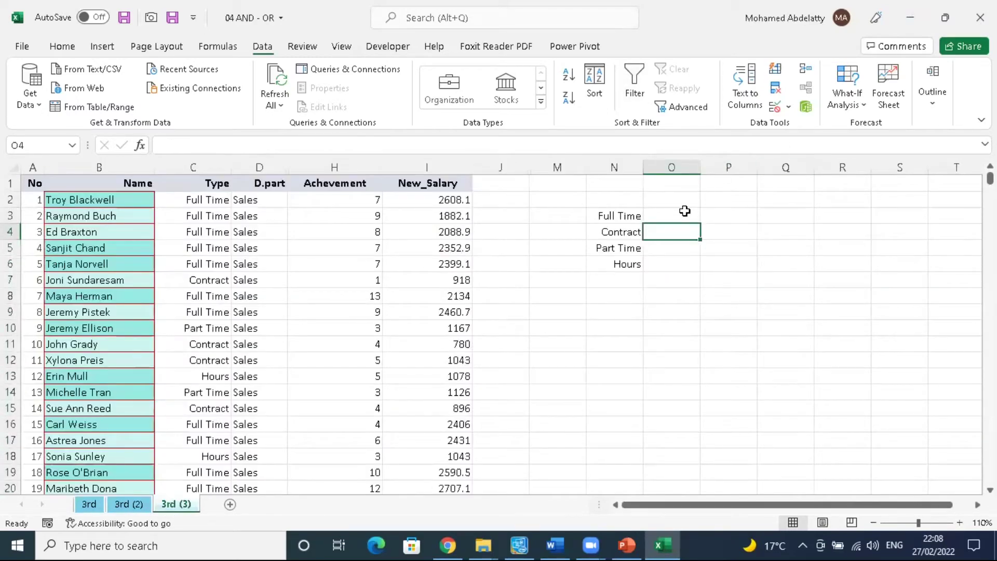
click(680, 202)
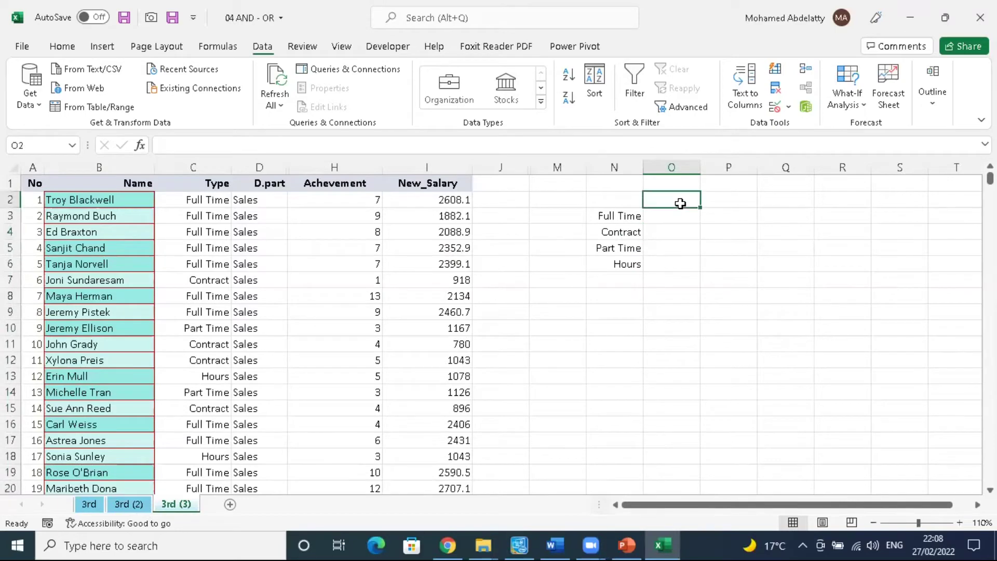
click(89, 504)
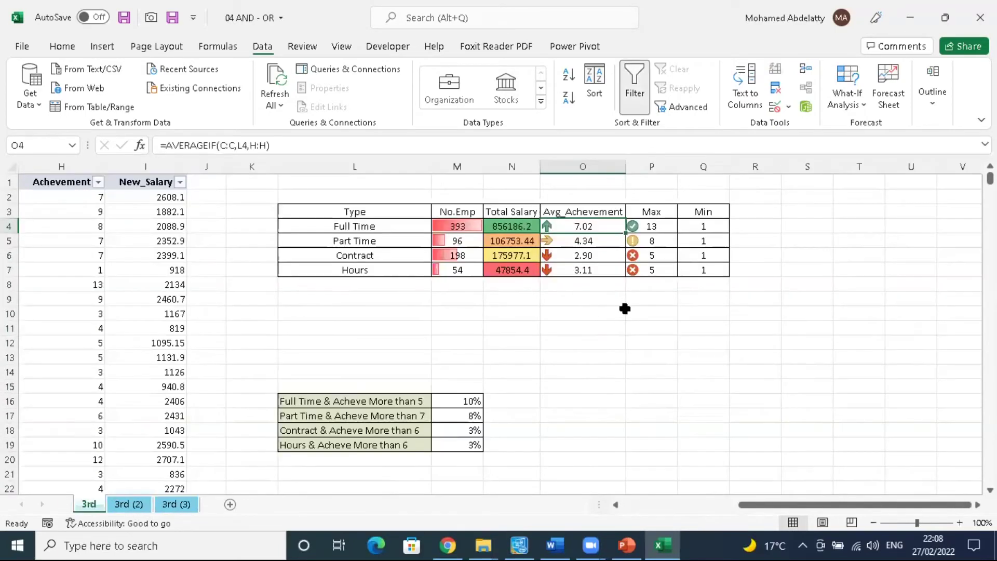
drag(457, 209, 706, 213)
key(ctrl+c)
click(186, 500)
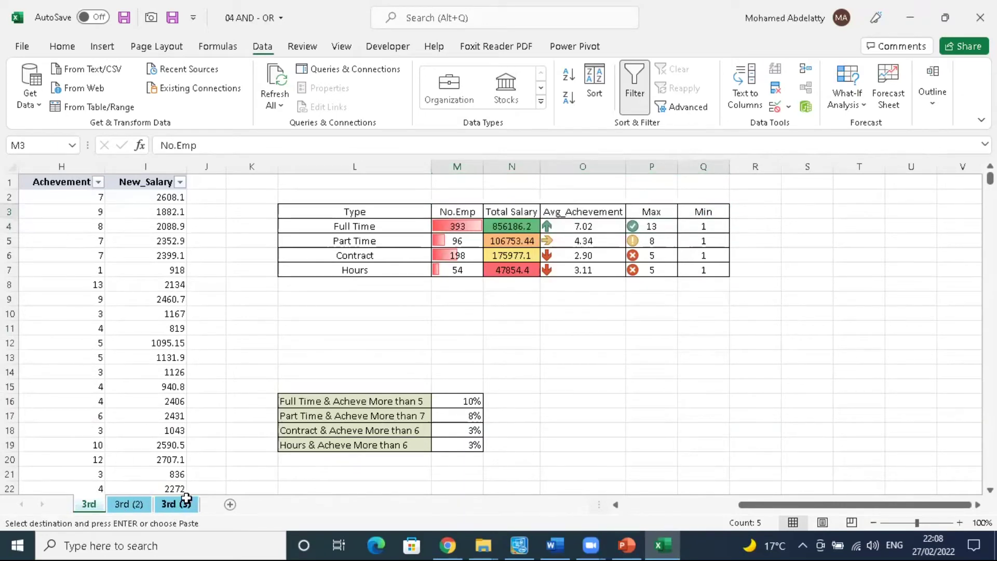
click(675, 199)
key(ctrl+v)
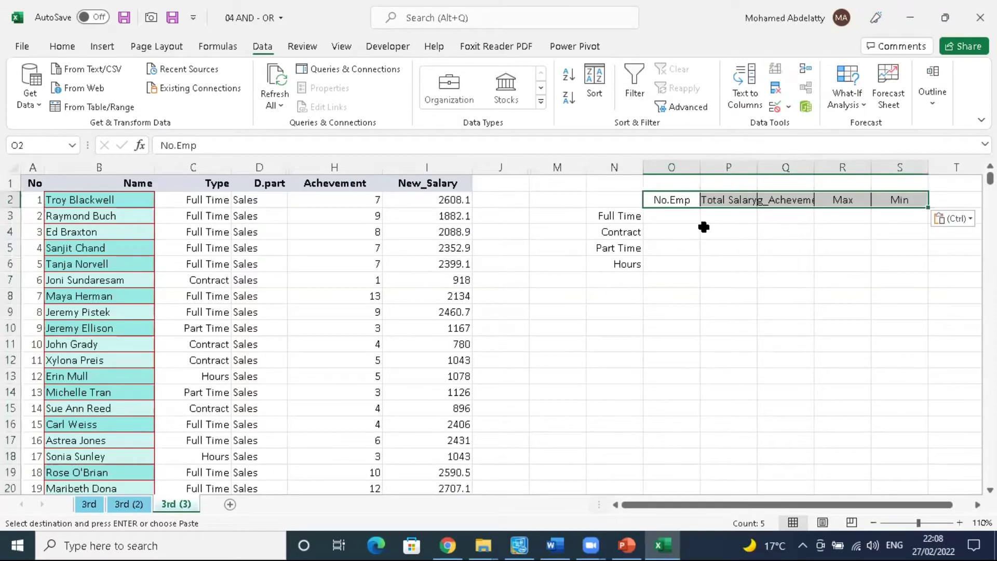
Step: Autofit columns P, Q and R to their headings, then select O3
double_click(756, 166)
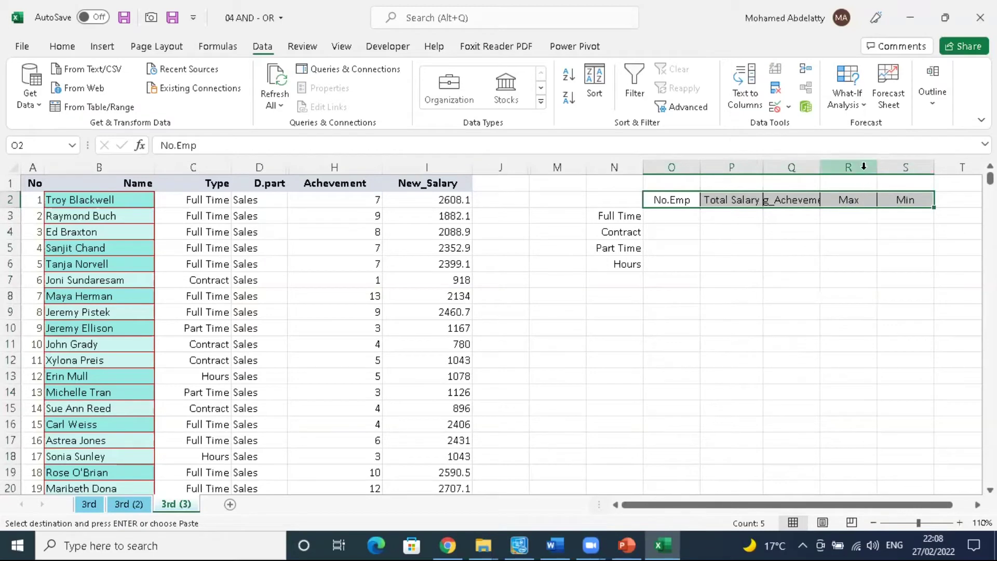
double_click(820, 167)
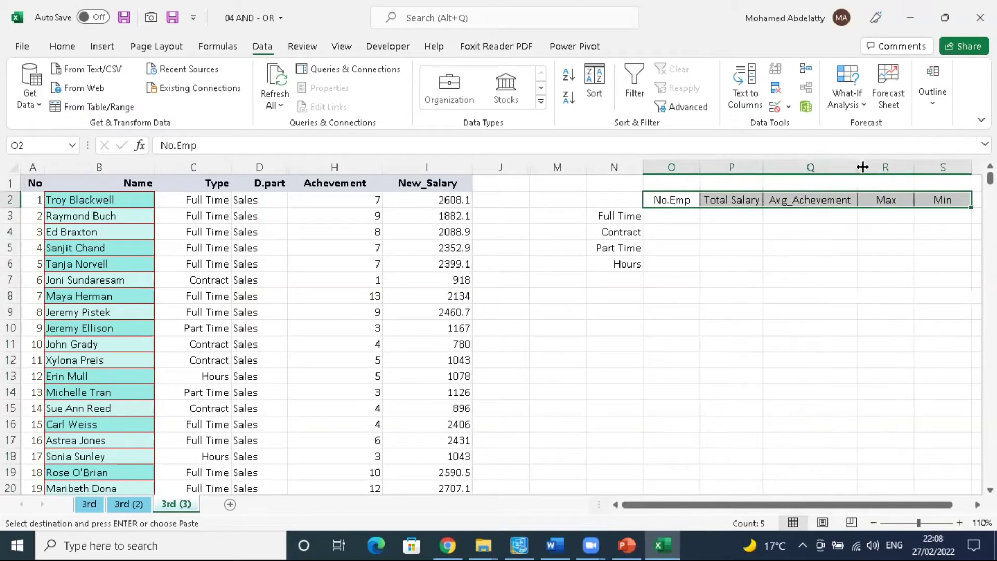
double_click(912, 167)
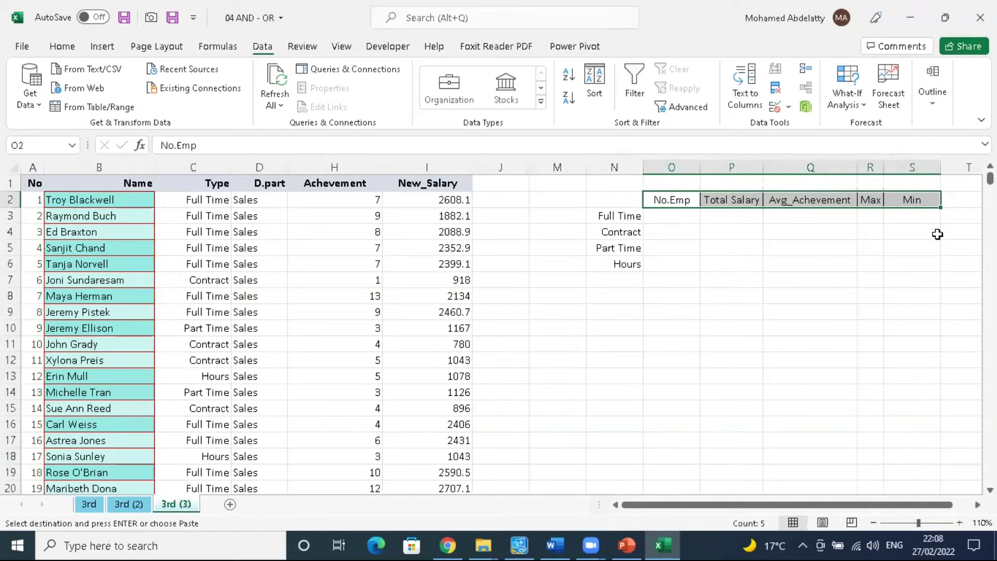
click(668, 213)
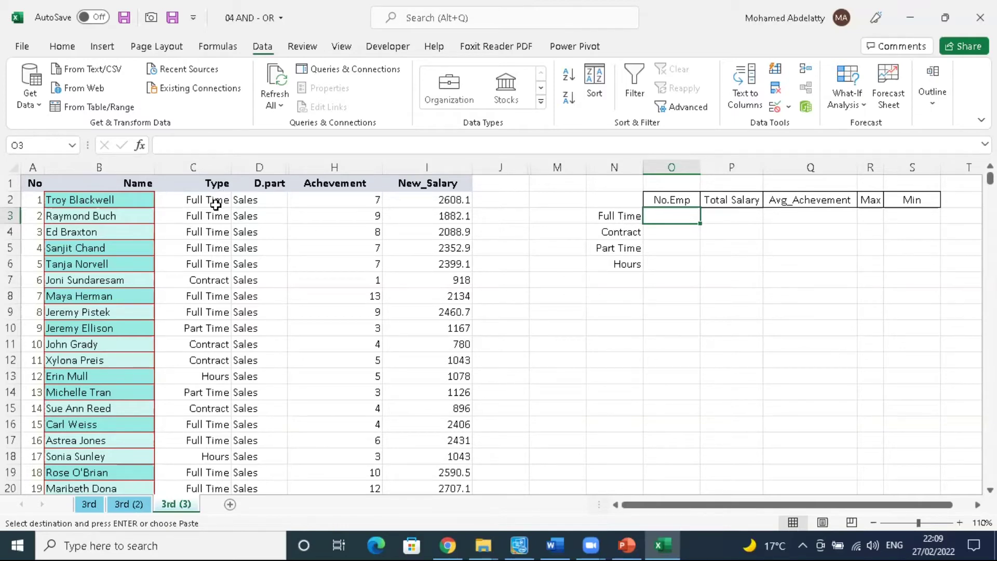
Step: Turn on filtering for the data table and filter the Type column to Full Time only
drag(36, 183, 452, 184)
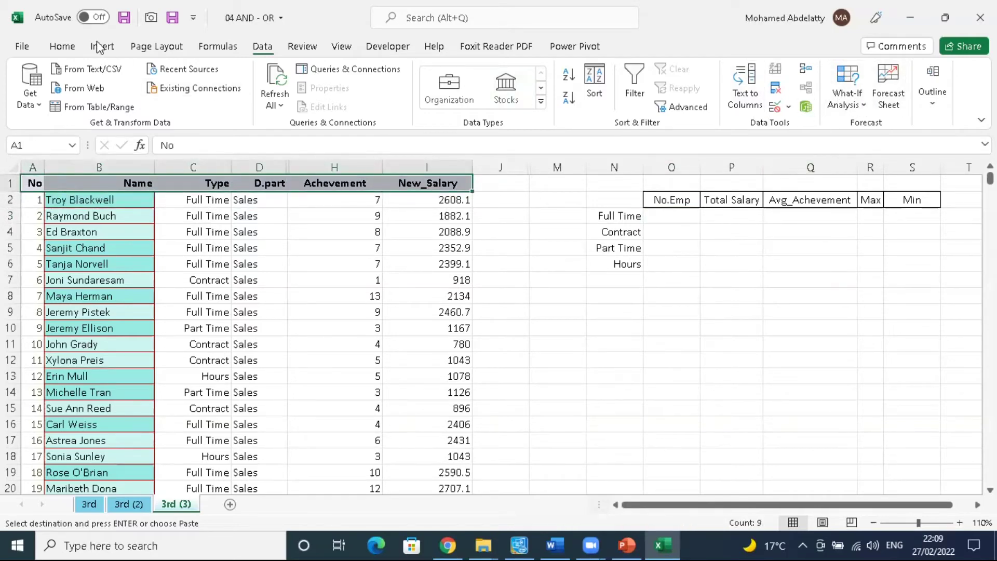
click(61, 47)
click(797, 96)
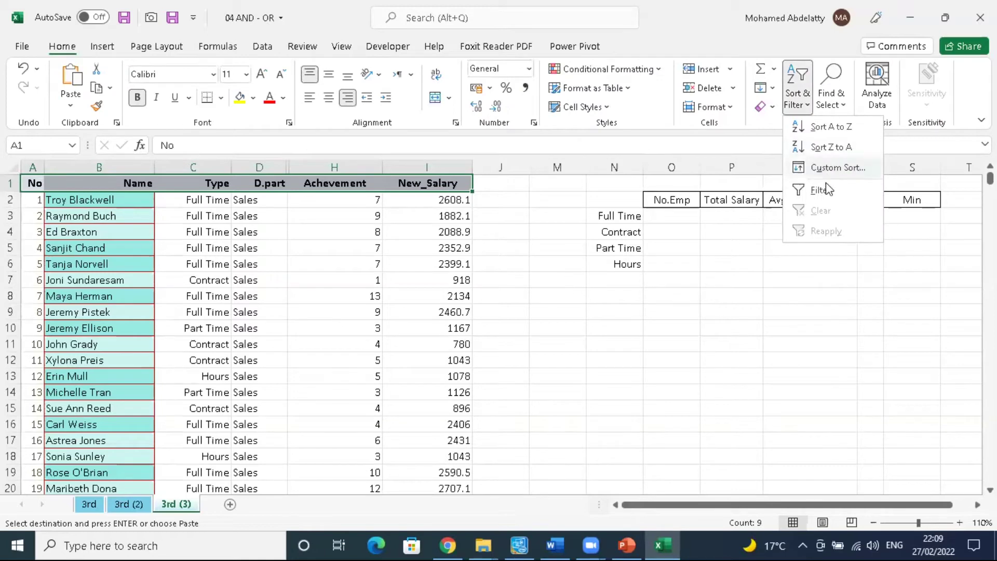
click(825, 185)
click(225, 184)
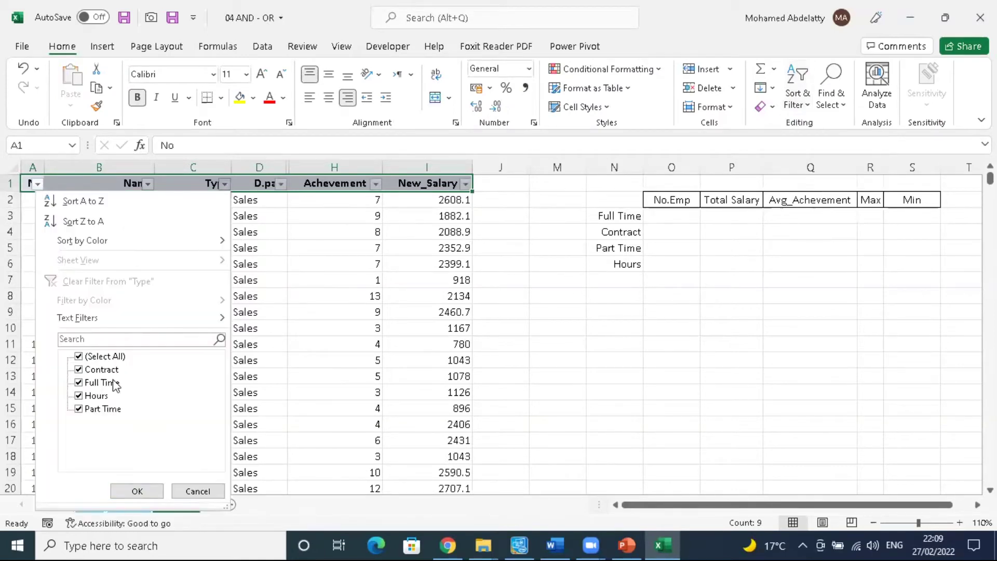
click(105, 357)
click(80, 383)
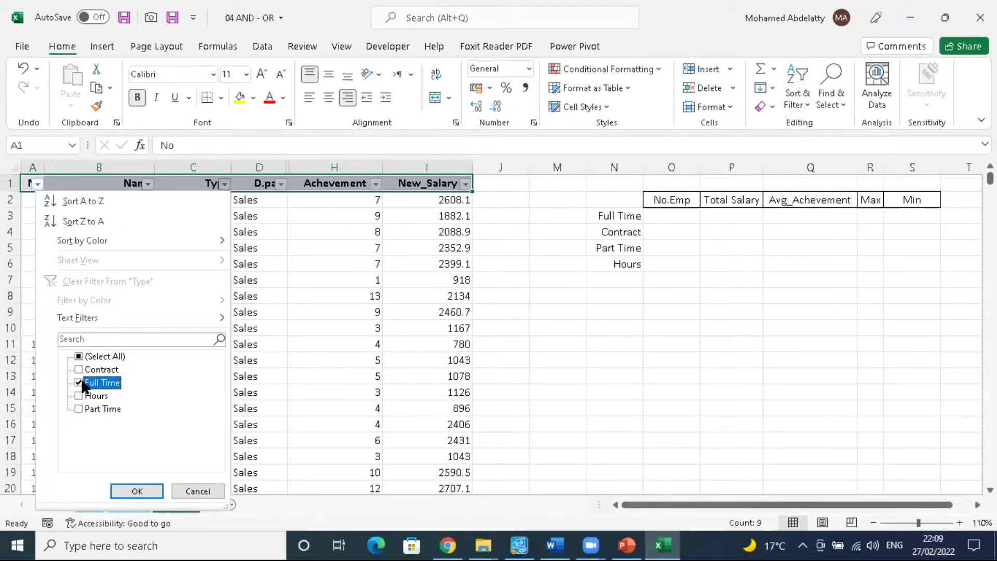
click(137, 491)
Step: Select the filtered Full Time Type values to read the count, and enter 393 in O3
click(218, 199)
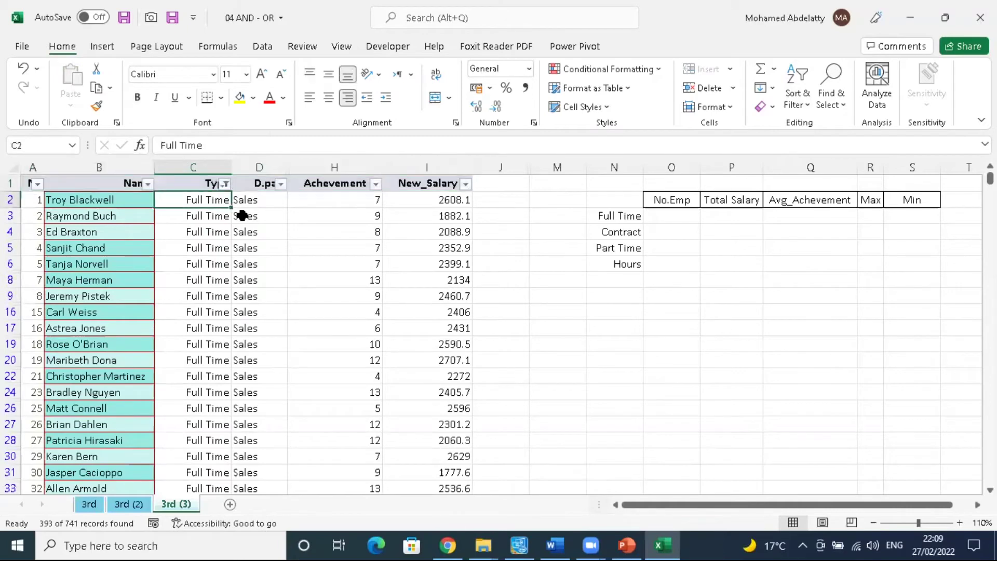
key(ctrl+shift+Down)
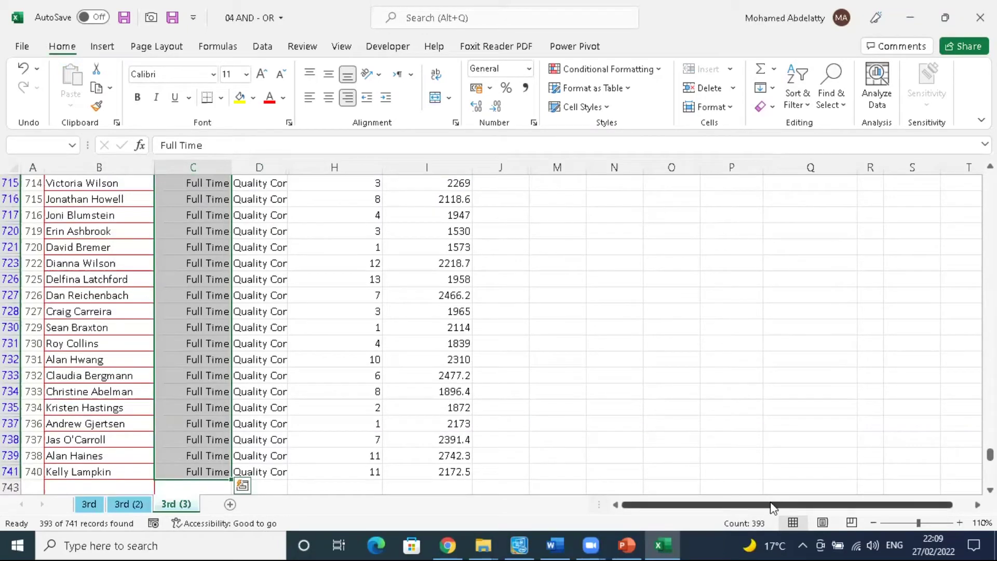
key(ctrl+BackSpace)
click(669, 216)
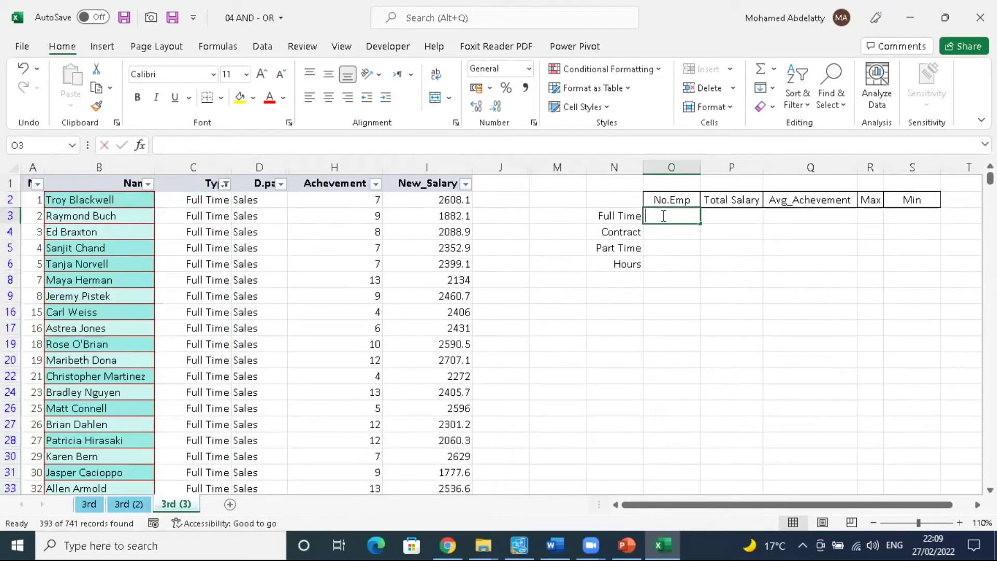
text(393)
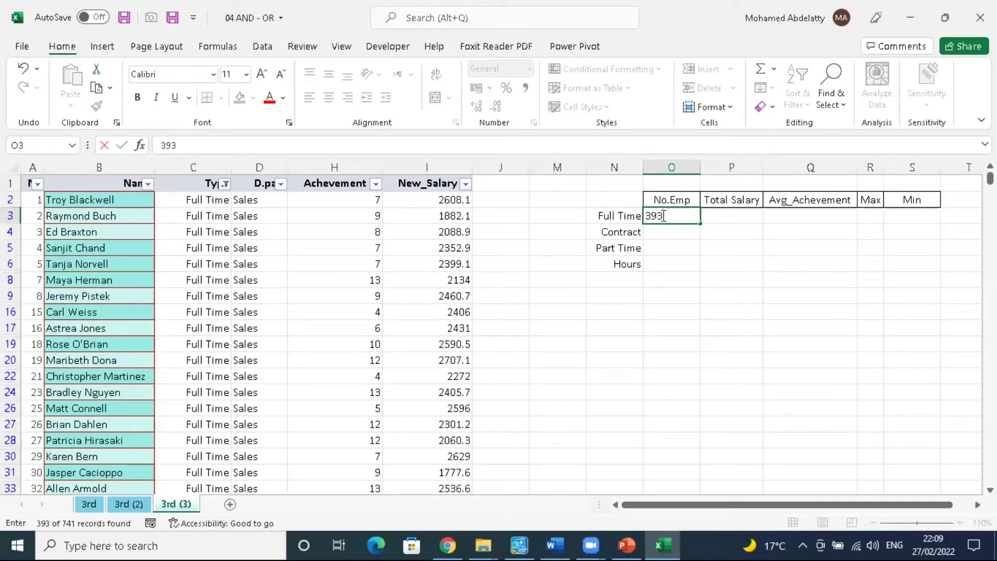
click(676, 251)
click(667, 211)
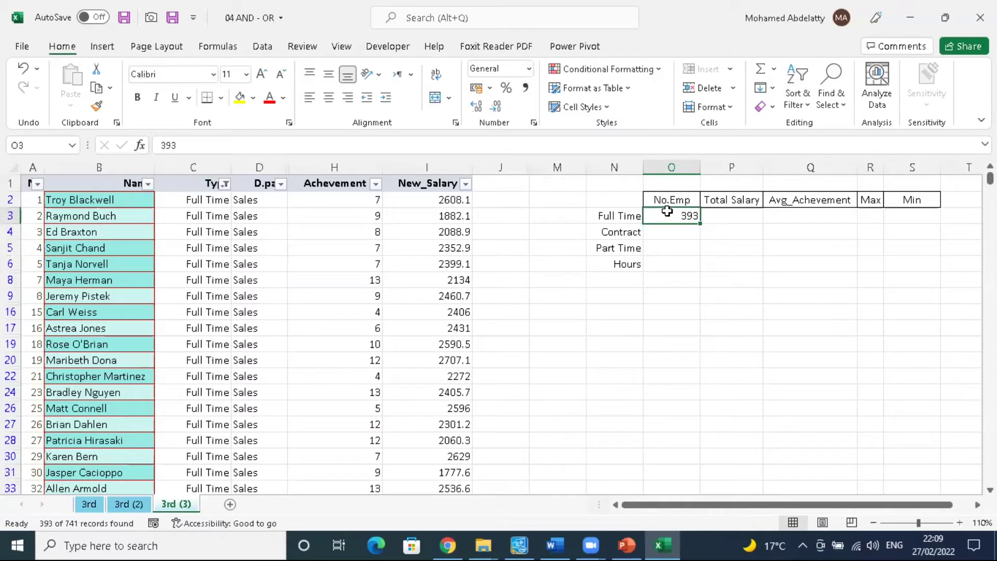
Step: Clear the Type filter to show all rows and delete the 393 from O3
click(225, 185)
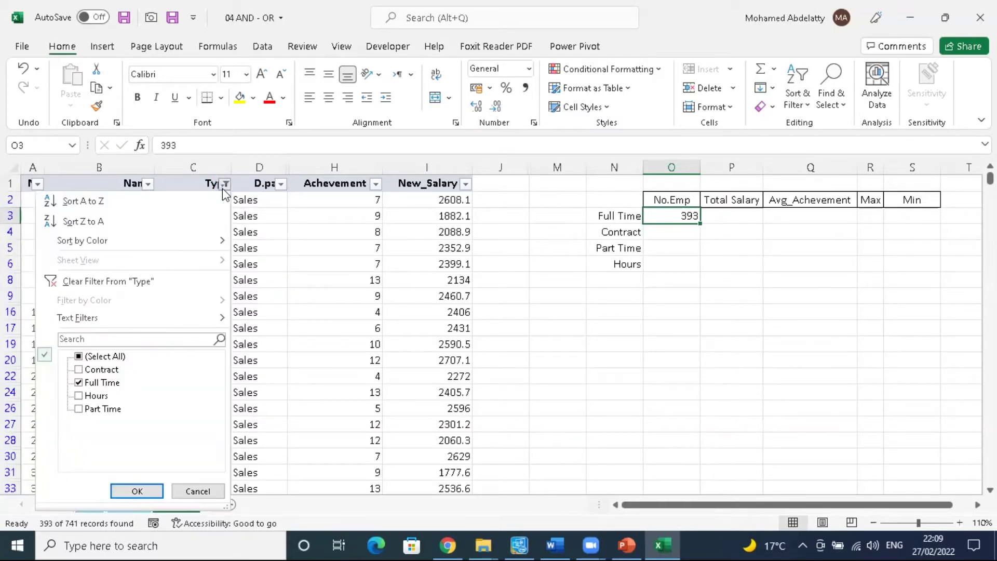
click(52, 280)
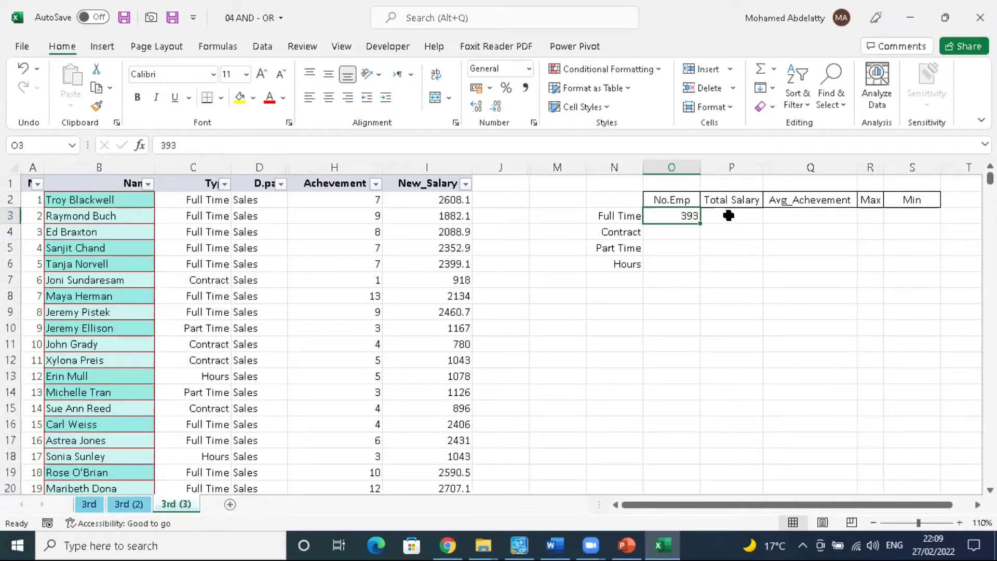
key(Delete)
click(683, 244)
click(685, 216)
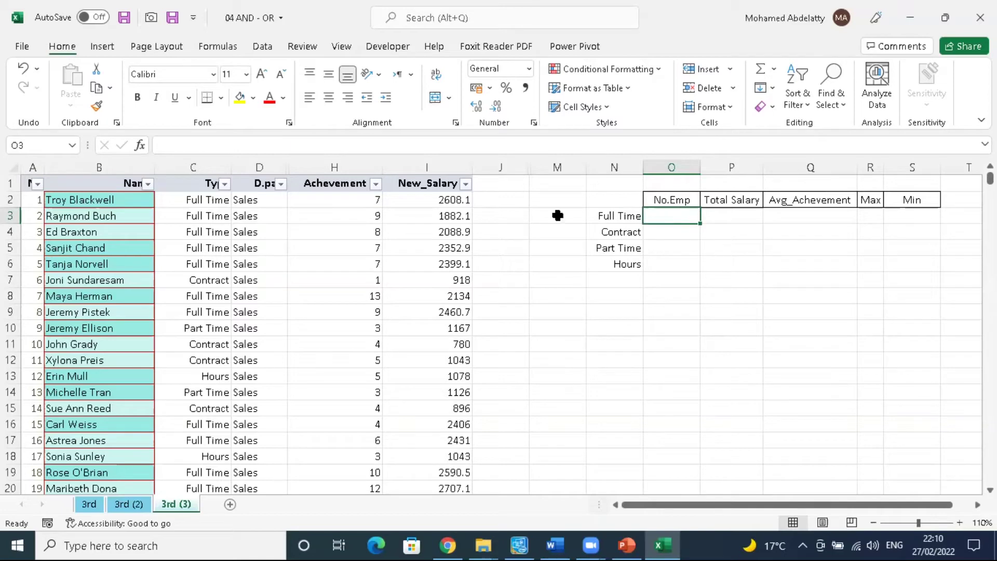
Step: Start O3's formula as =COUNTIF( by picking COUNTIF from the function suggestions
click(330, 149)
text(=)
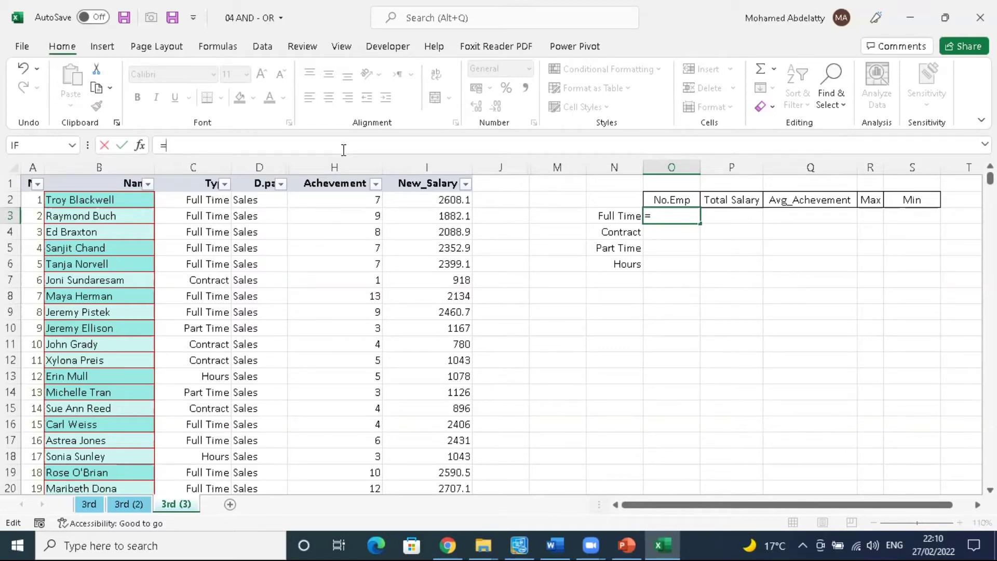
text(co)
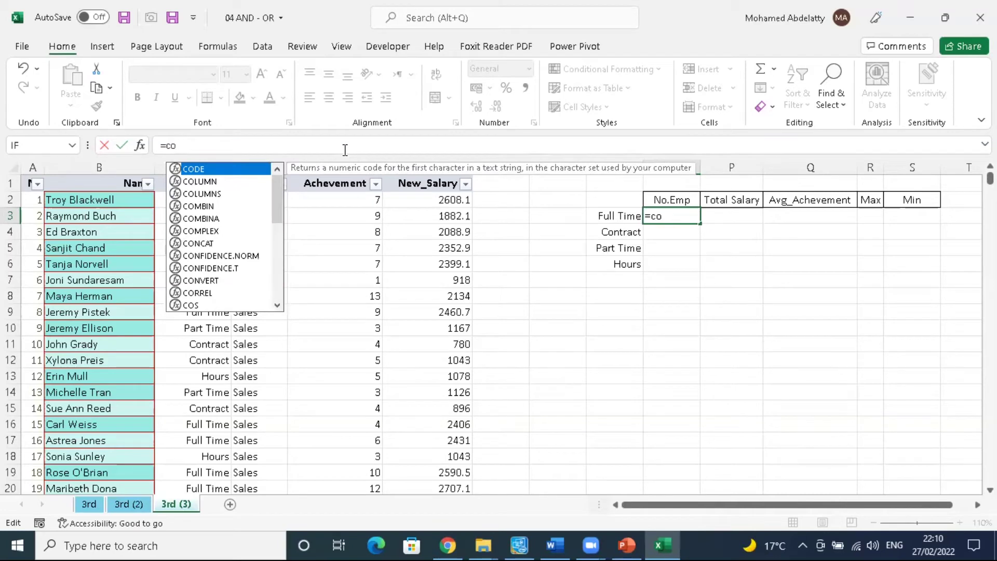
text(u)
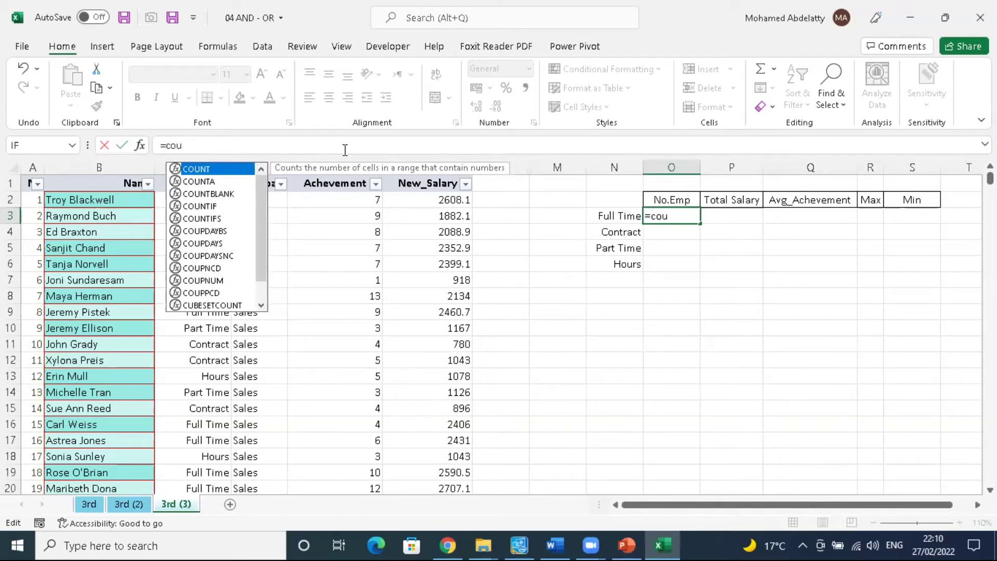
click(224, 206)
double_click(223, 205)
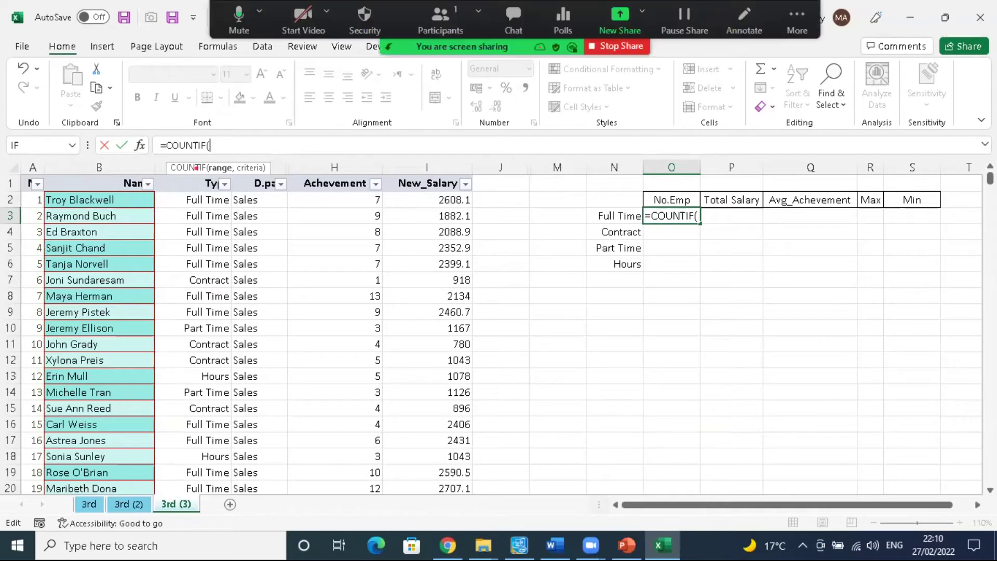
mouse_move(159, 156)
mouse_down()
mouse_move(187, 181)
mouse_move(284, 184)
mouse_up()
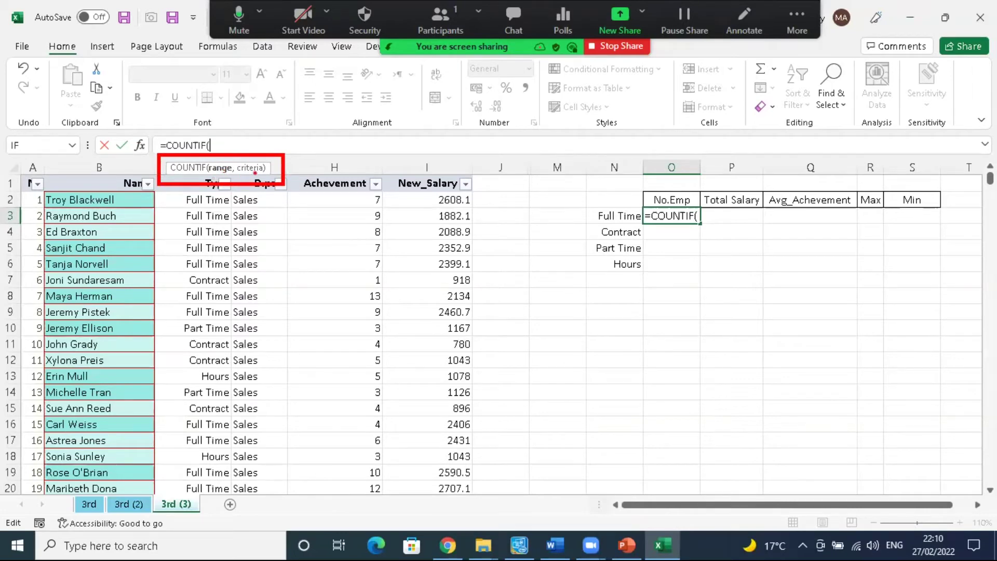
key(alt+s)
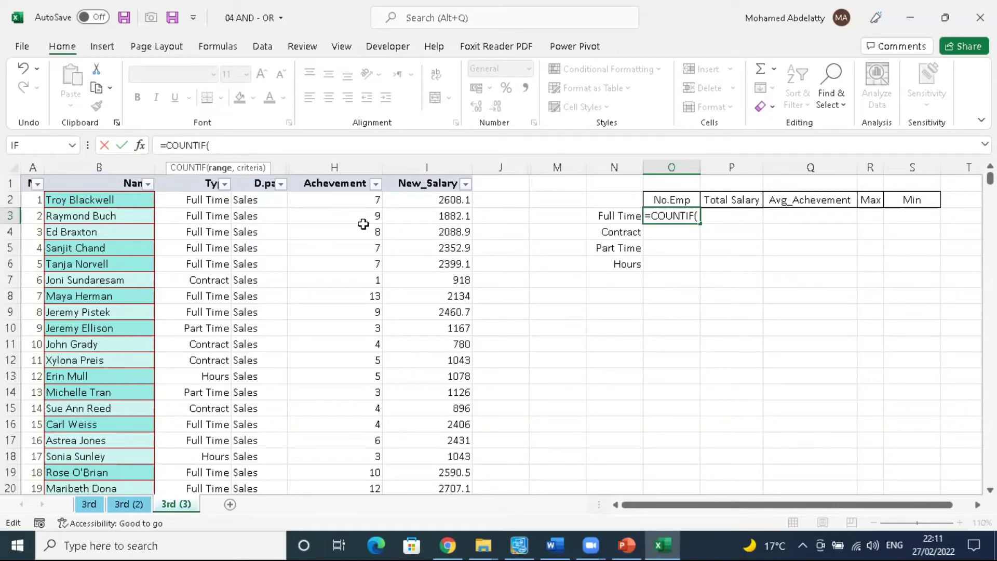
Step: Complete O3 as =COUNTIF(C2:C742,N3), returning 393 Full Time employees
click(206, 199)
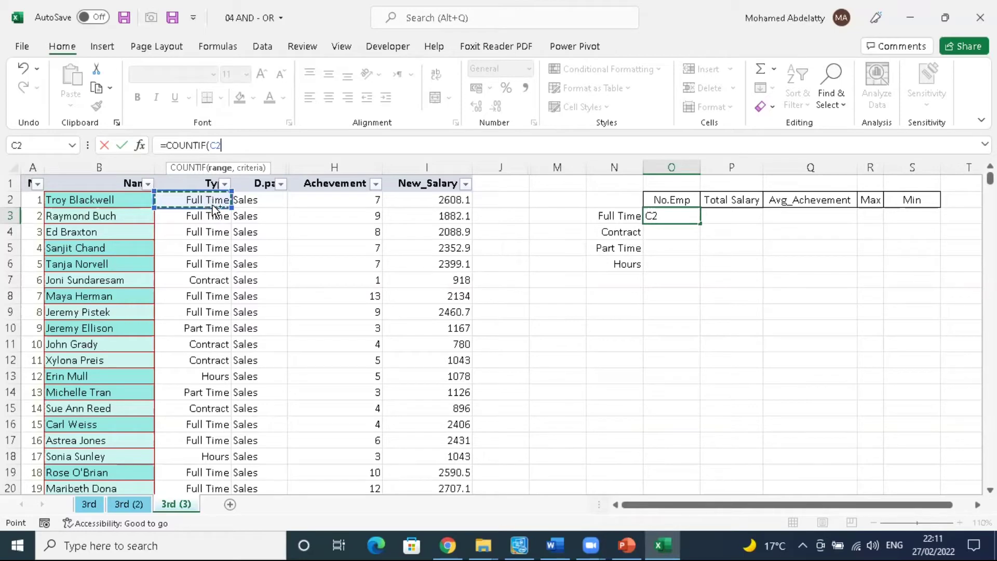
key(ctrl+shift+Down)
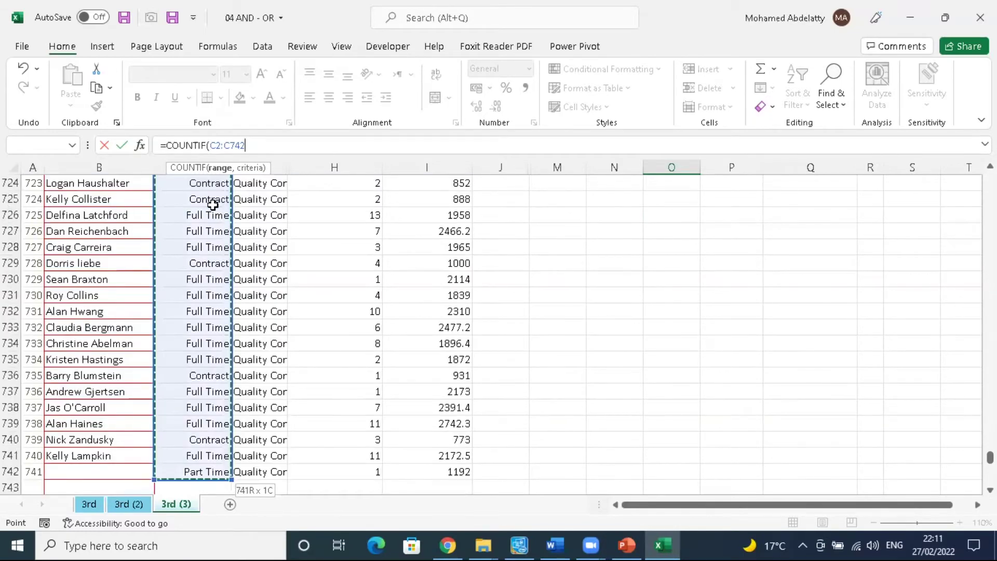
key(ctrl+BackSpace)
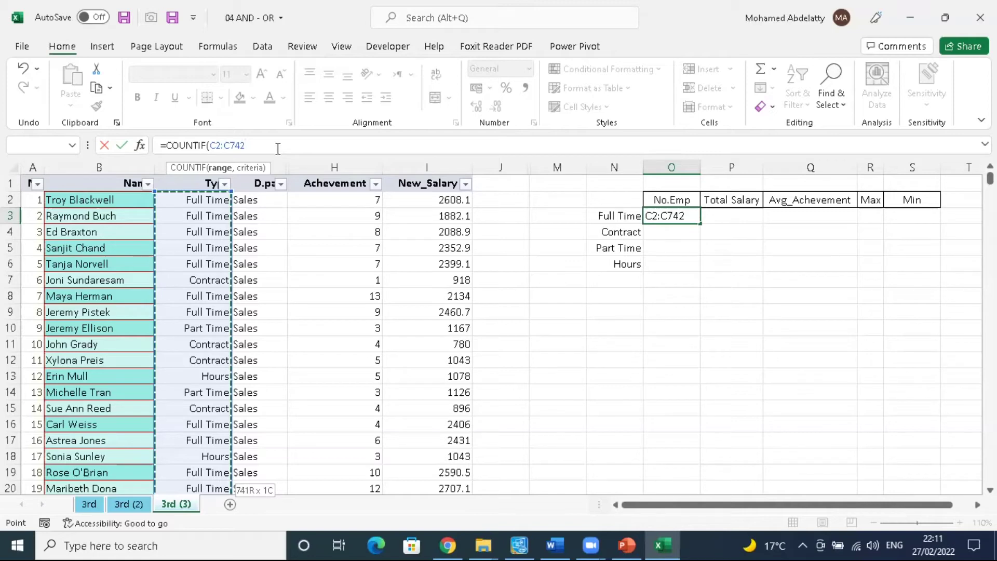
text(,)
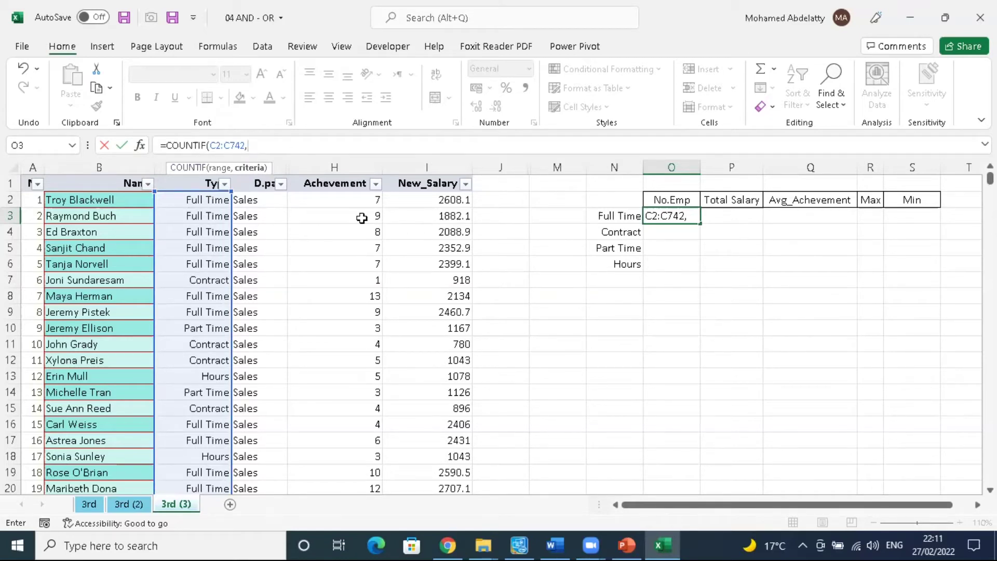
click(616, 218)
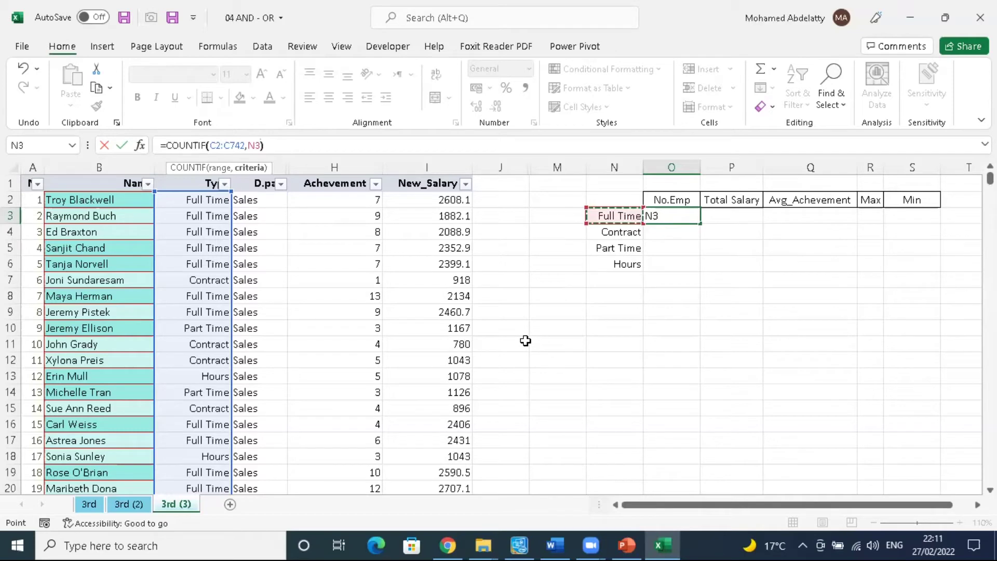
key(Return)
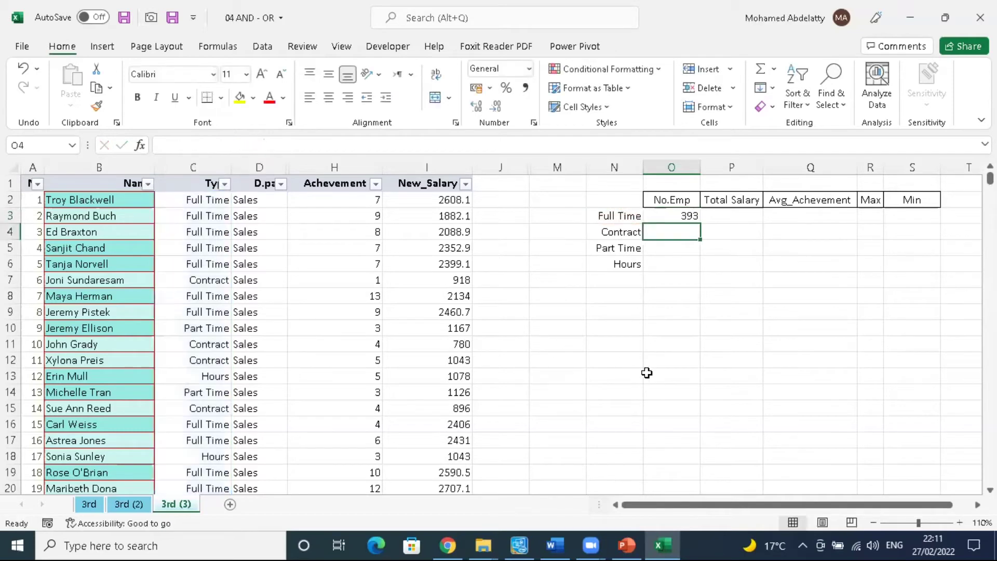
click(689, 217)
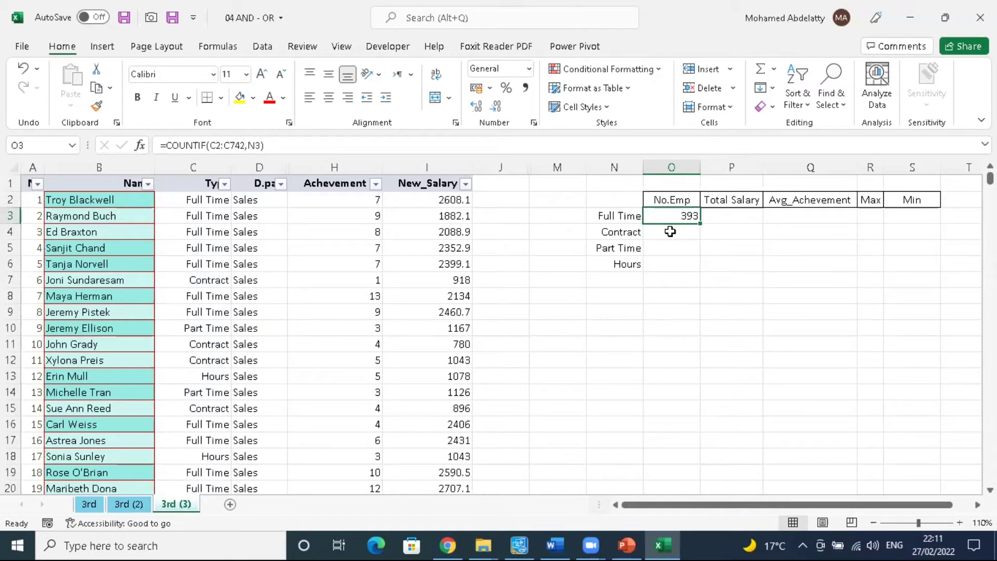
Step: Start a COUNTIF formula in O4, correcting the mistyped =IF
click(669, 230)
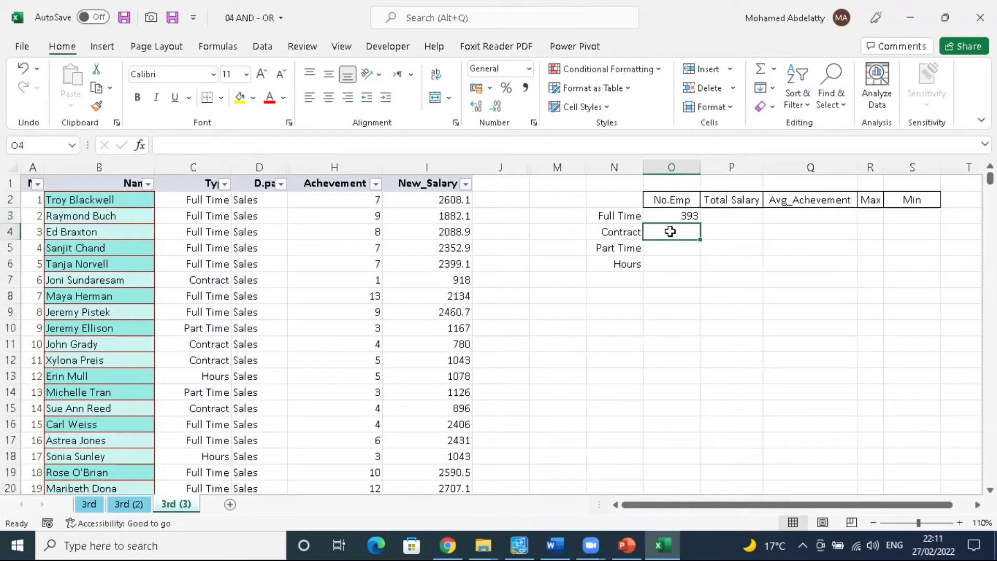
click(349, 148)
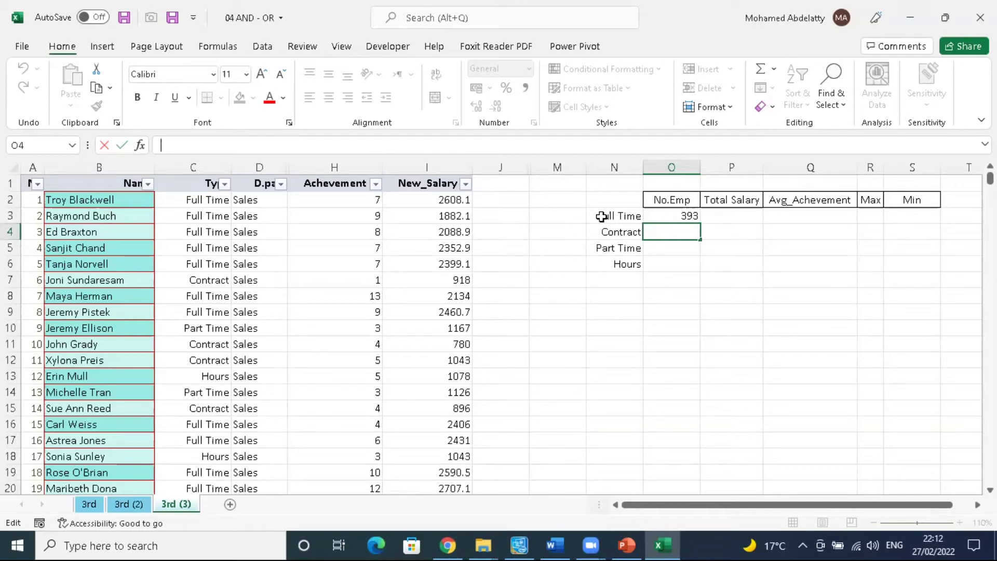
text(=)
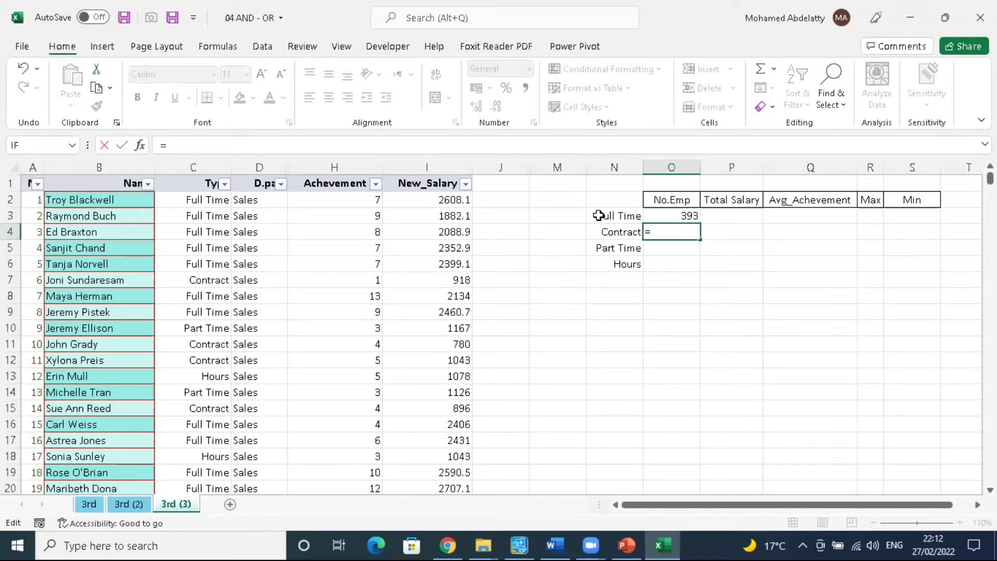
text(IF)
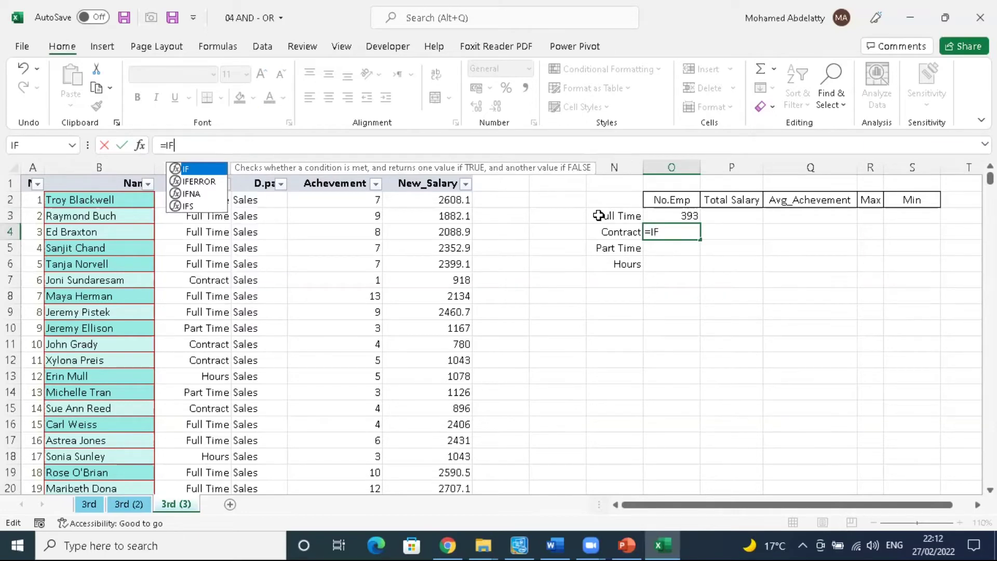
key(BackSpace)
key(BackSpace)
text(CO)
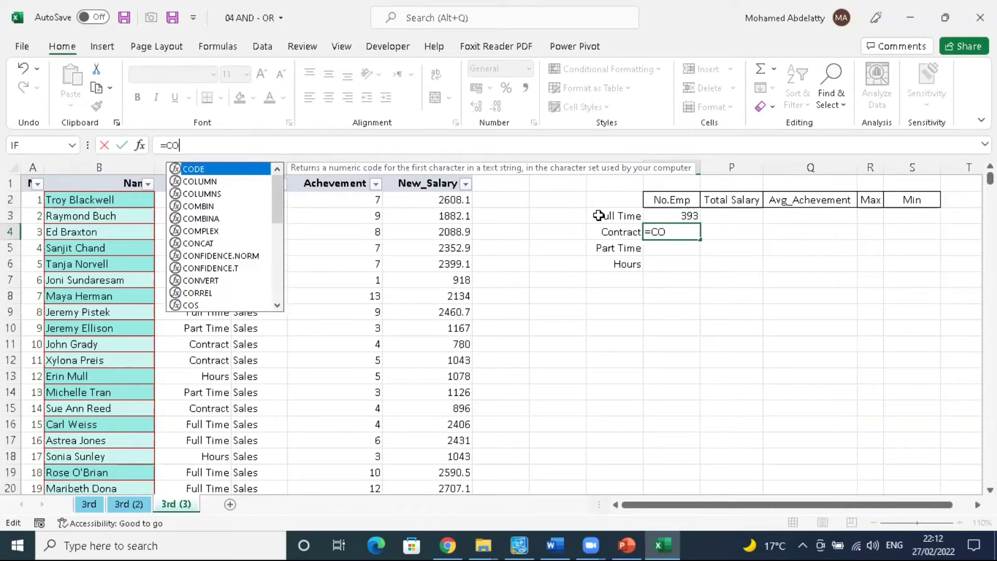
text(U)
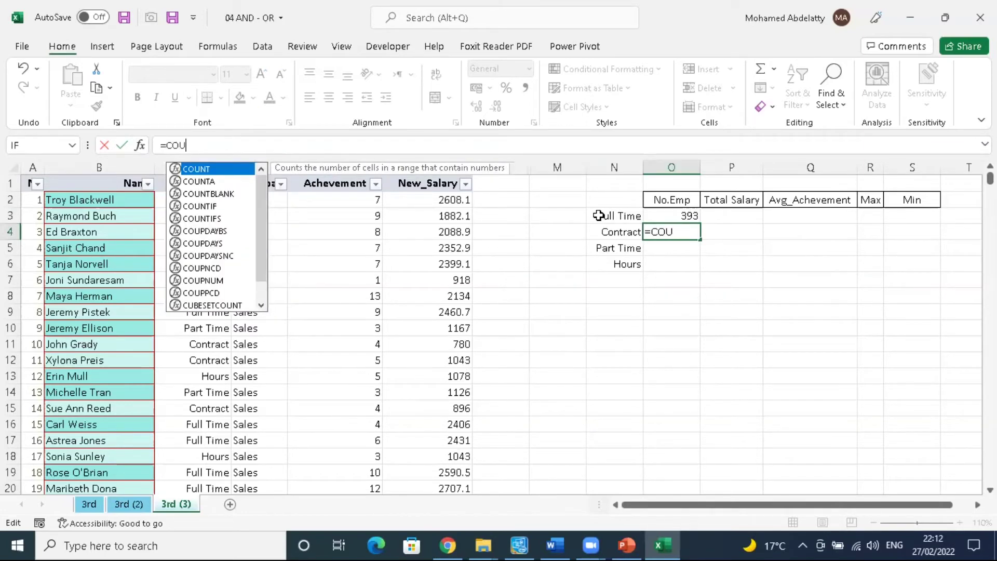
click(216, 207)
double_click(216, 207)
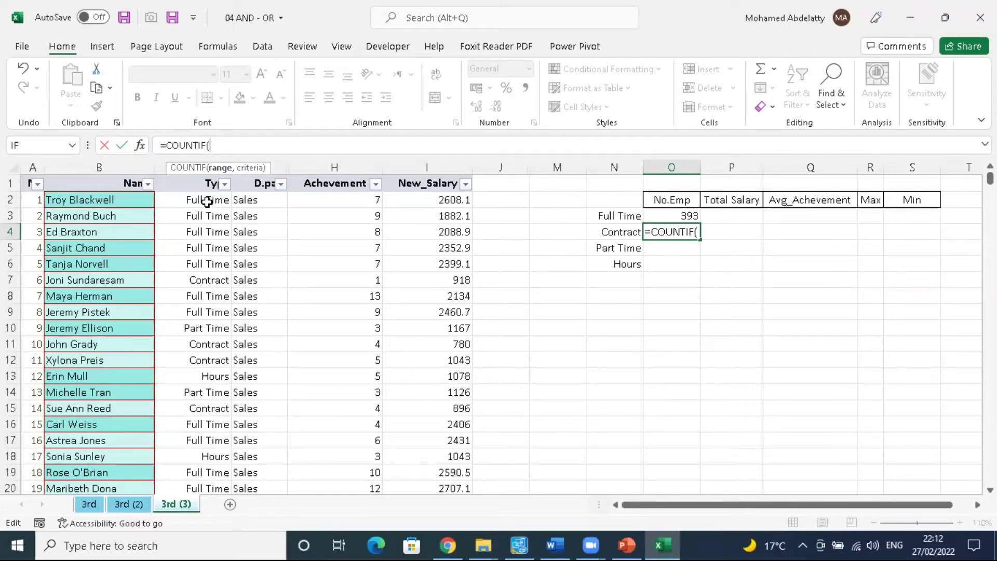
Step: Finish O4 as =COUNTIF(C:C,N4), returning 198 Contract employees
click(224, 177)
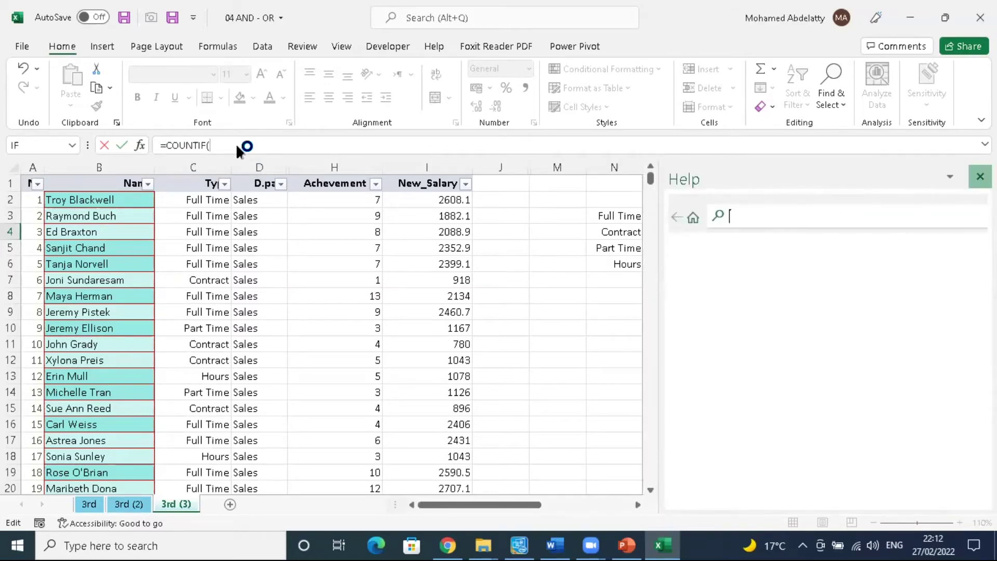
click(979, 176)
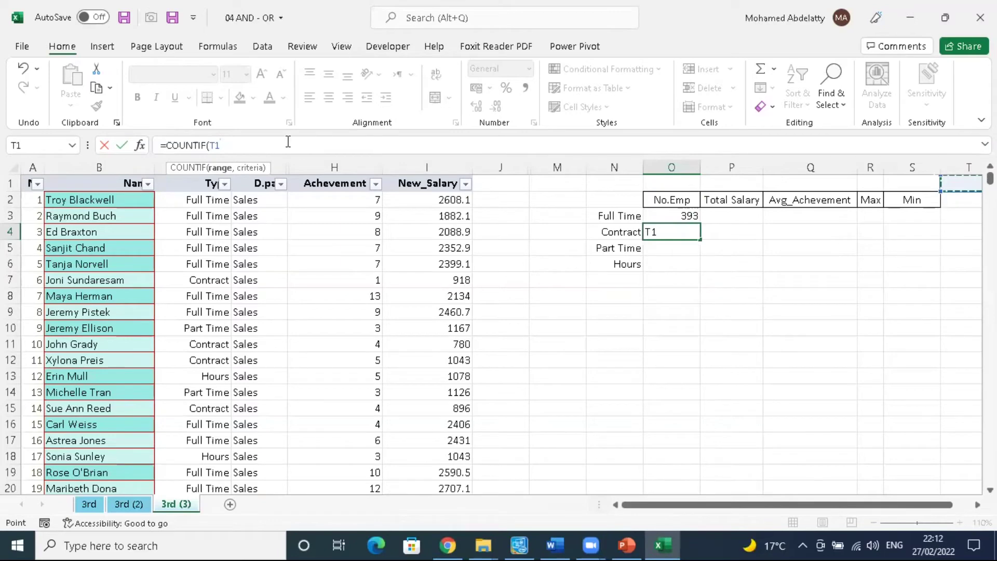
key(BackSpace)
key(BackSpace)
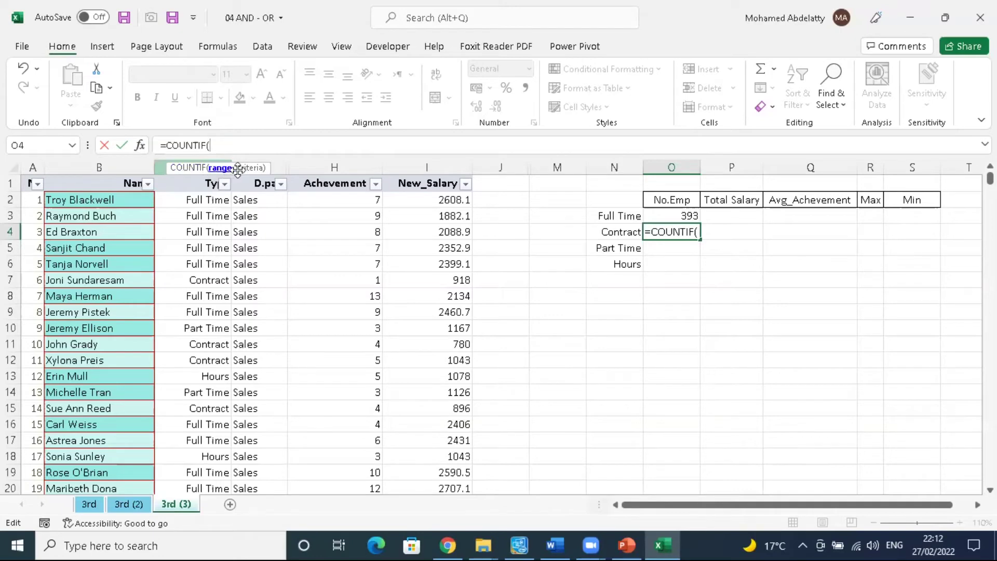
drag(246, 167, 368, 143)
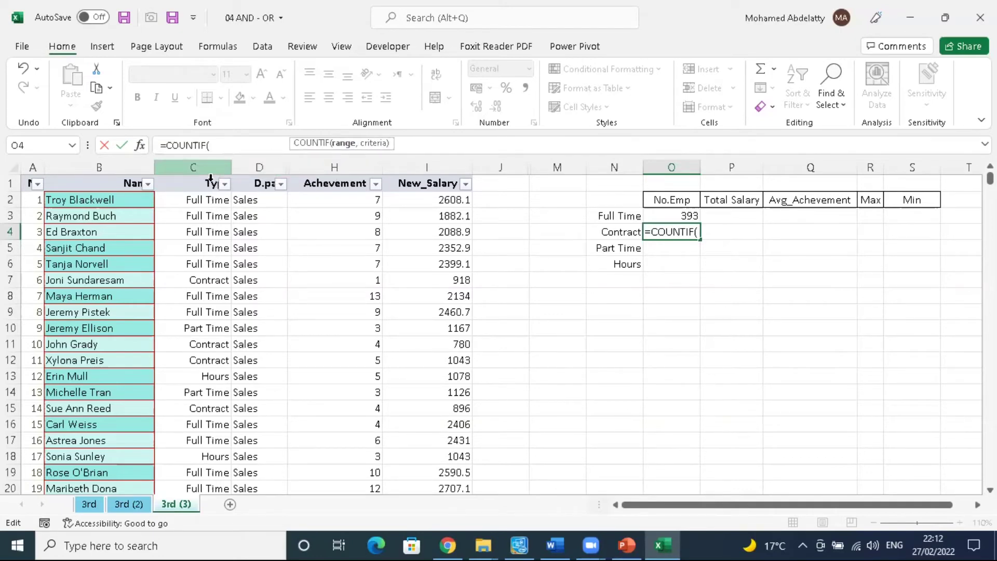
text(C:C)
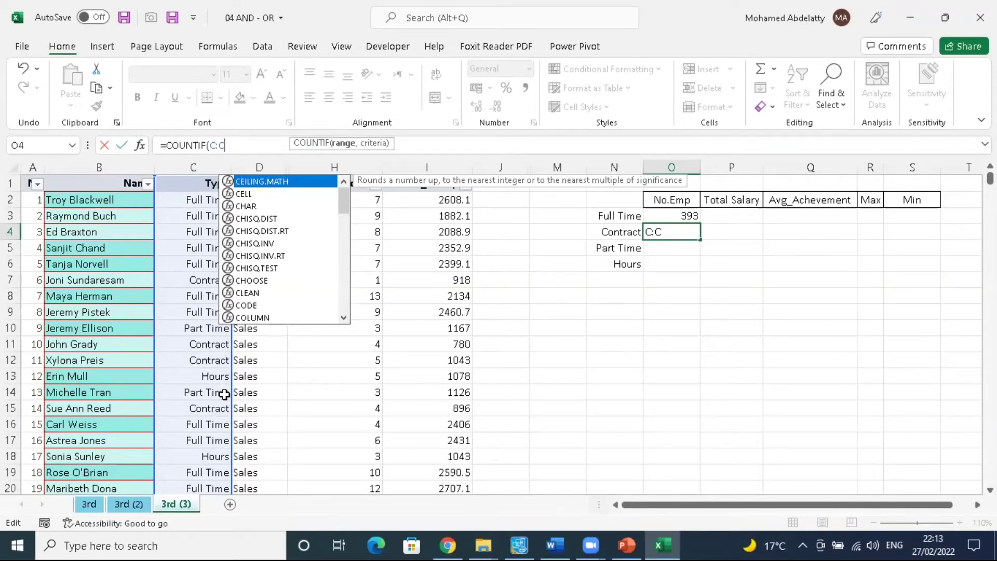
text(,)
click(617, 235)
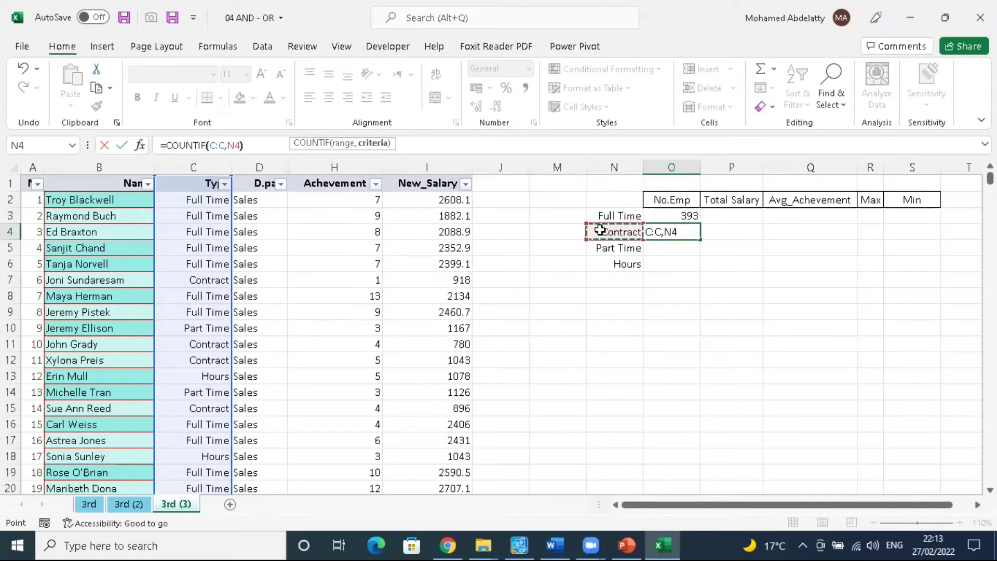
key(Return)
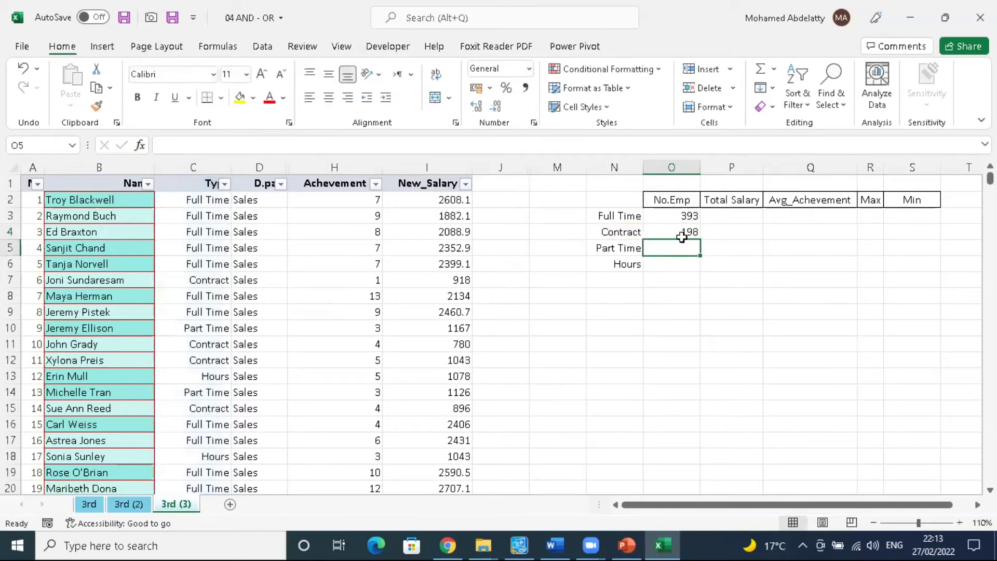
click(682, 237)
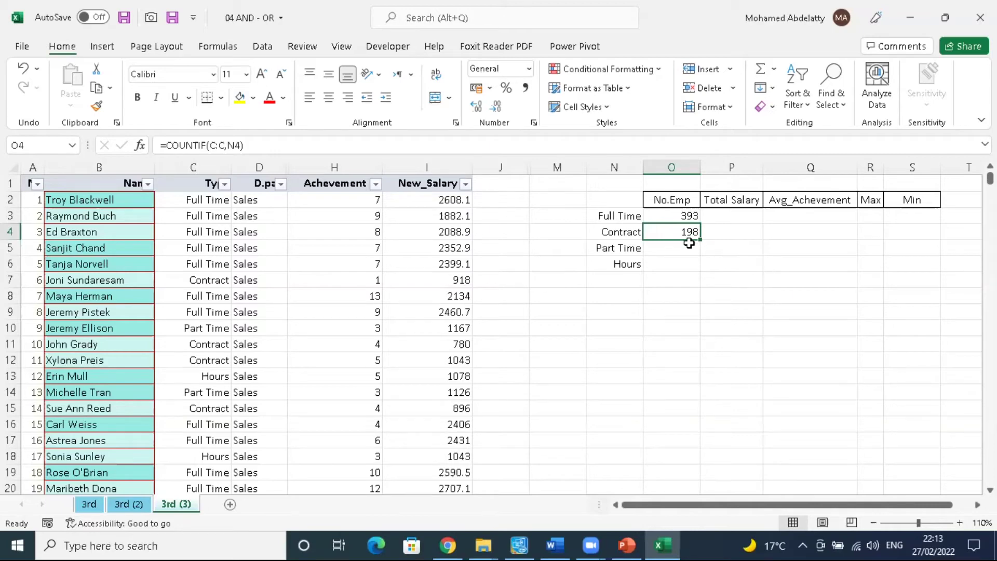
Step: Fill the O4 count formula down to O5:O6, giving 96 Part Time and 54 Hours
drag(701, 240, 704, 265)
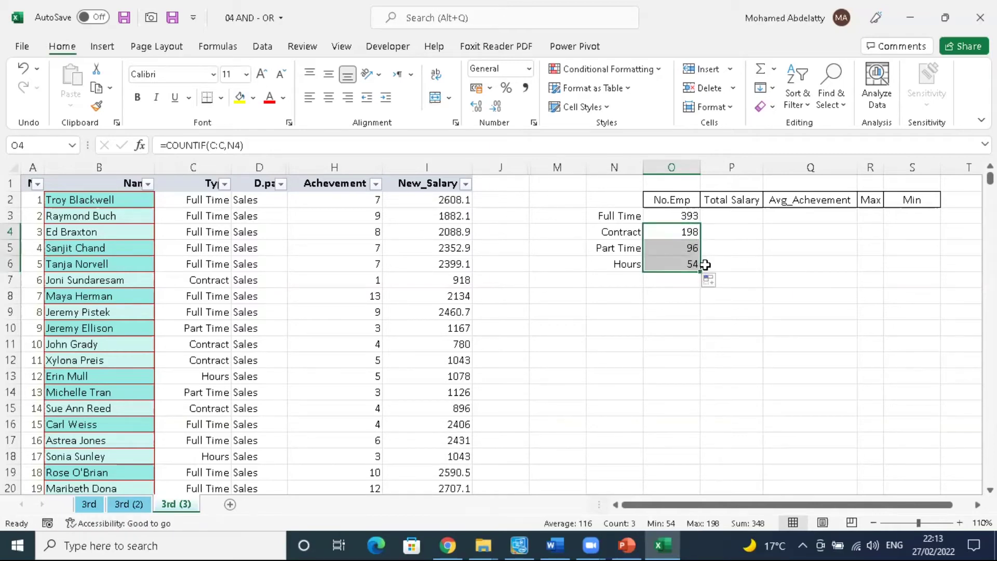
click(670, 252)
click(692, 261)
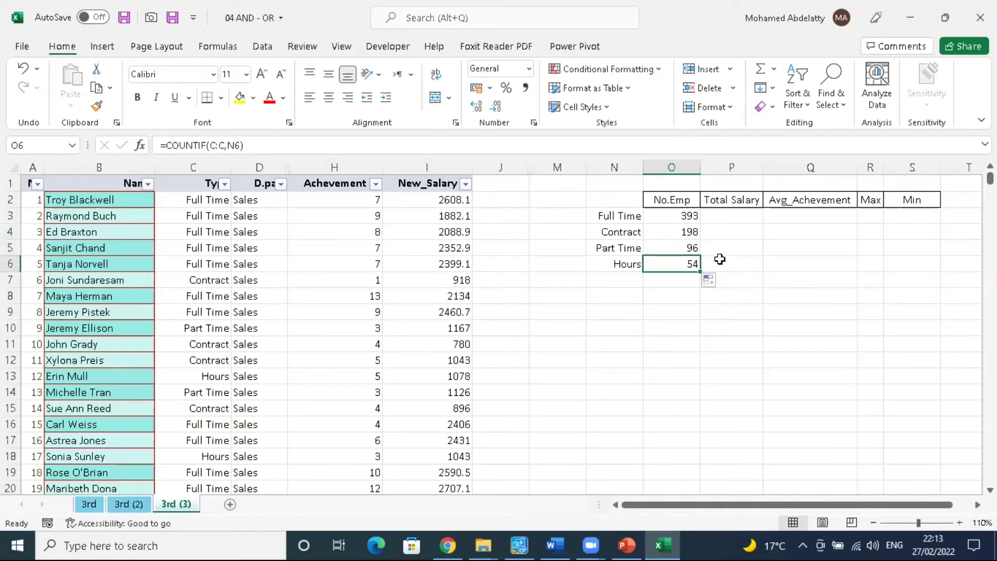
click(695, 250)
click(684, 262)
click(224, 185)
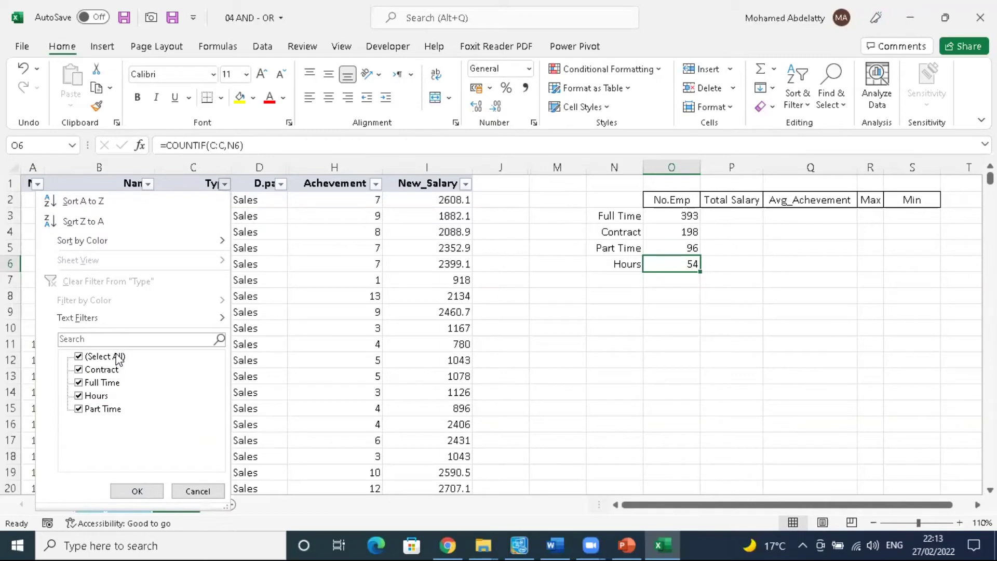
Step: Filter Type to Hours and select the entries to confirm 54 rows, then clear the filter
click(119, 357)
click(97, 396)
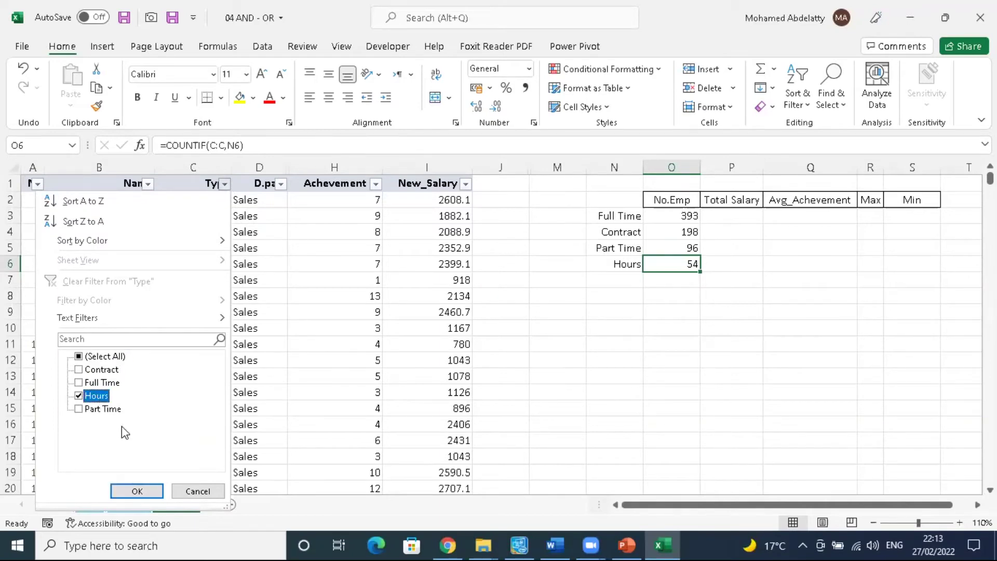
click(138, 490)
click(197, 200)
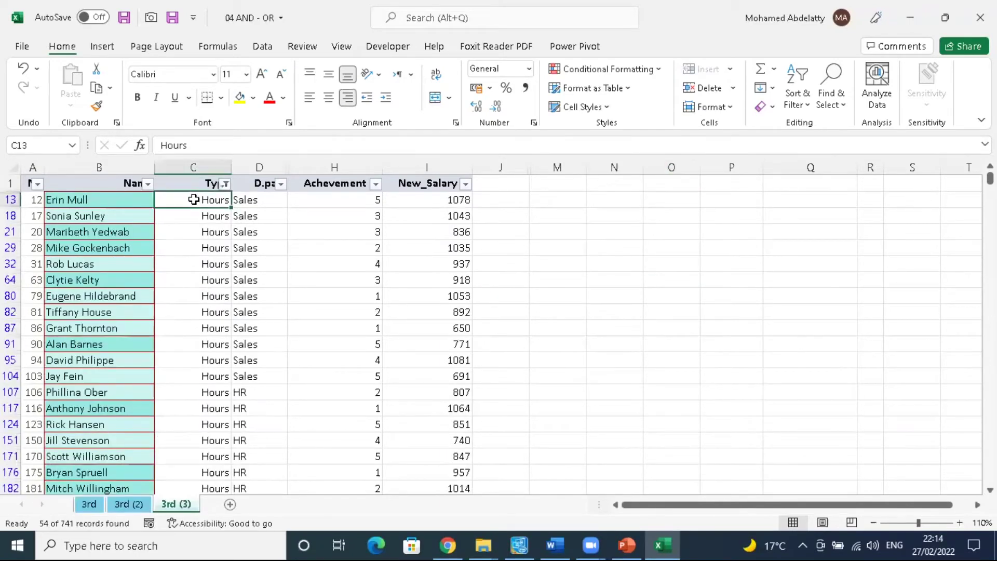
key(ctrl+shift+Down)
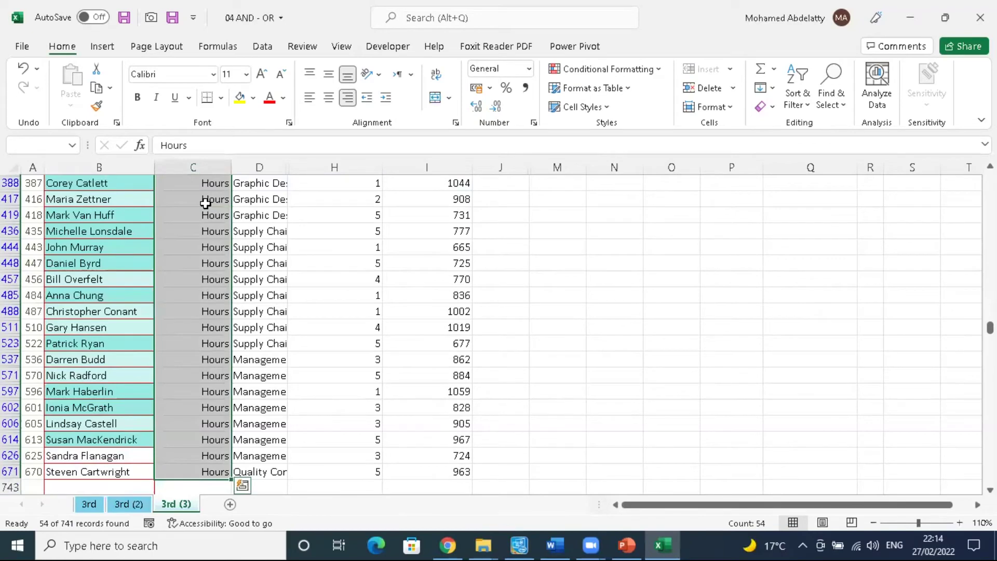
scroll(213, 202, up, 12)
click(225, 183)
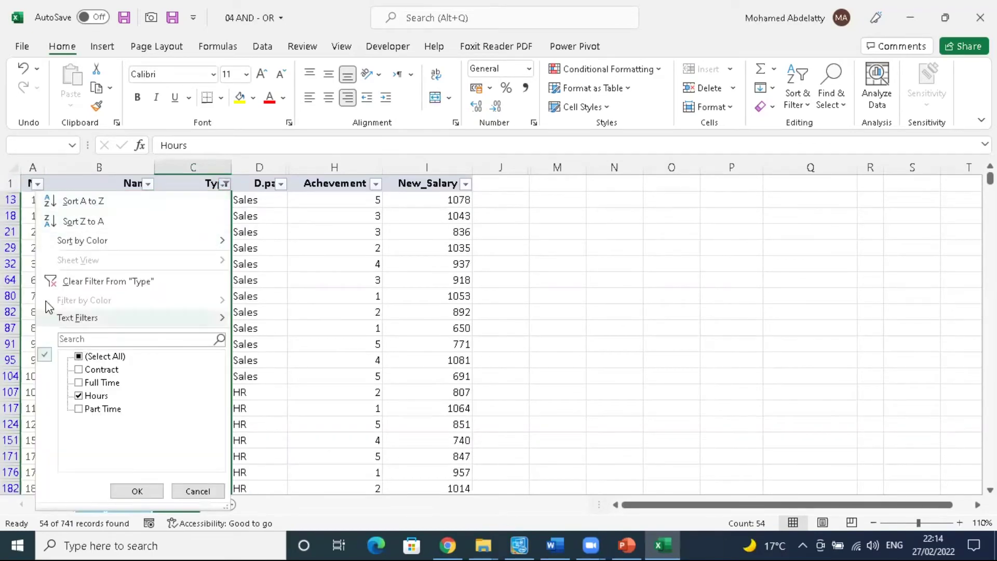
click(78, 281)
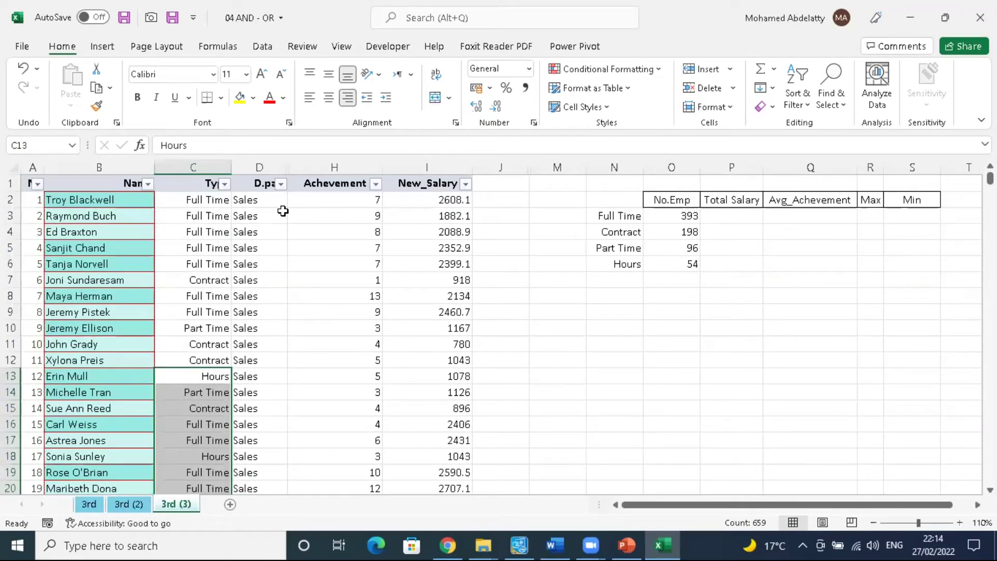
Step: Filter Type to Part Time to confirm 96 rows, then clear the filter again
click(225, 183)
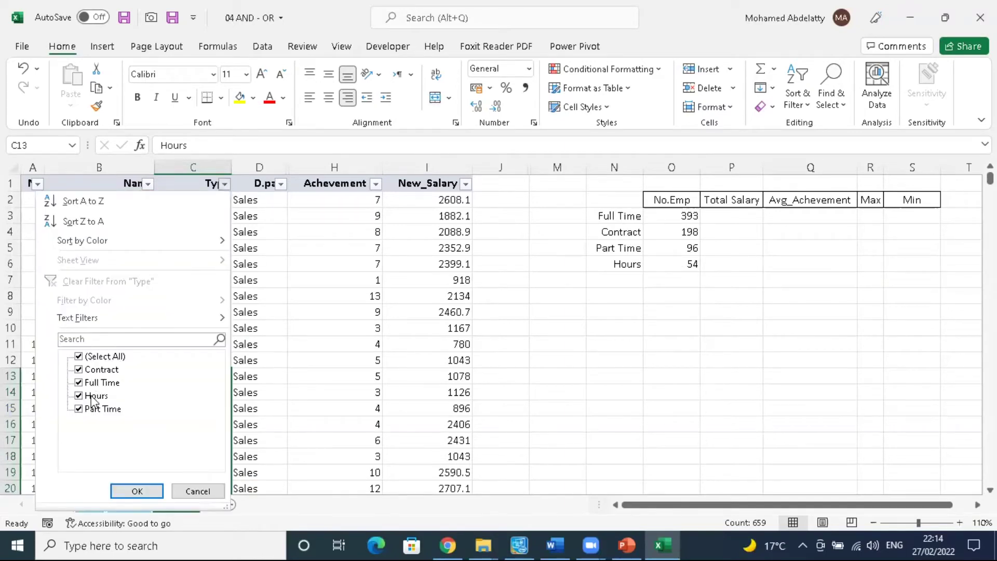
click(105, 357)
click(101, 408)
click(136, 490)
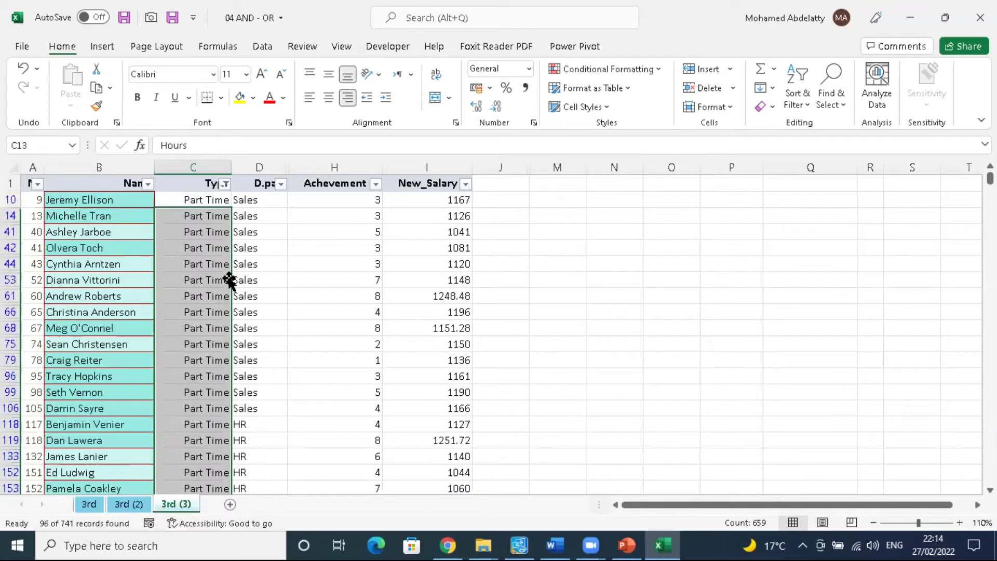
click(212, 202)
key(ctrl+shift+Down)
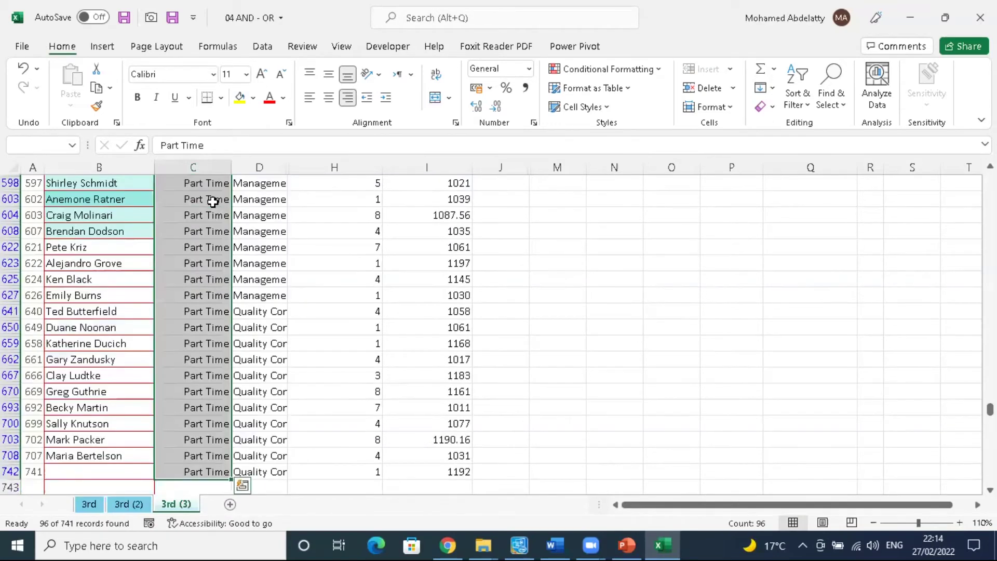
key(ctrl+BackSpace)
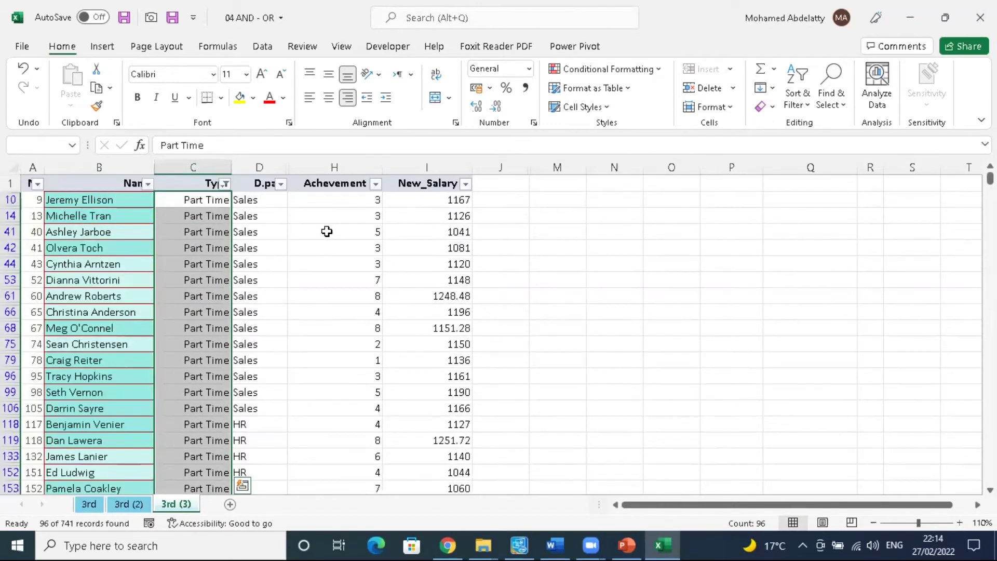
click(224, 183)
click(108, 281)
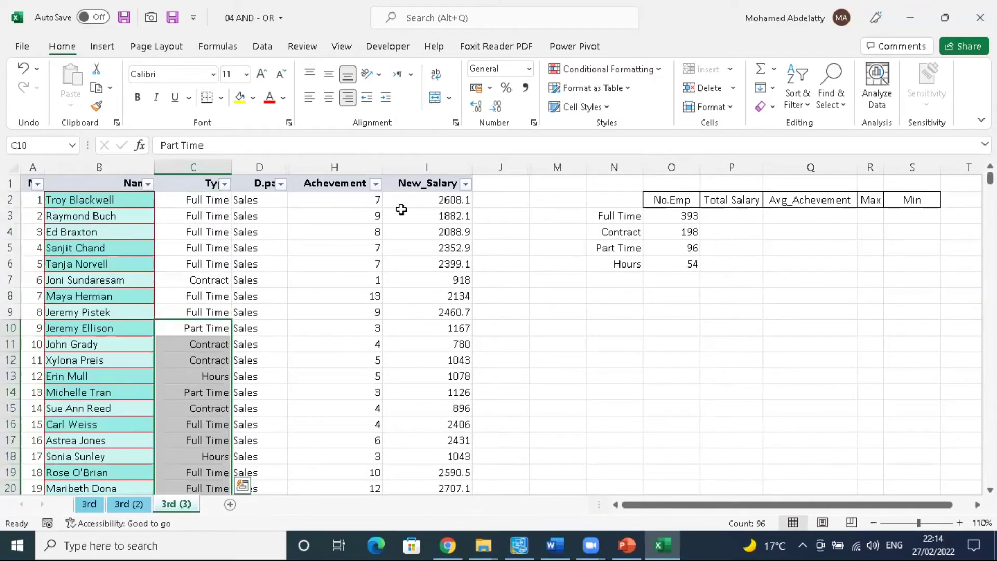
click(749, 216)
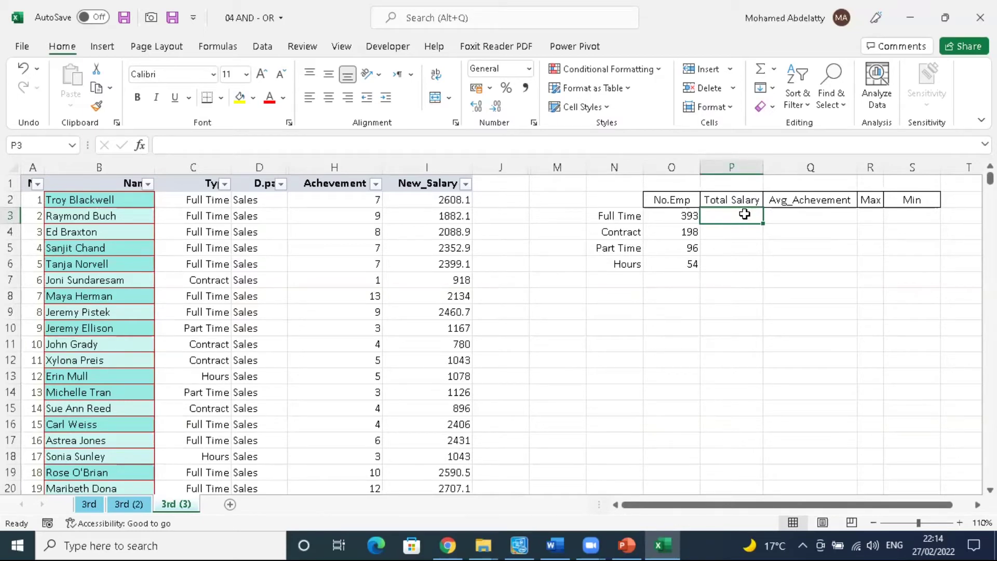
click(454, 201)
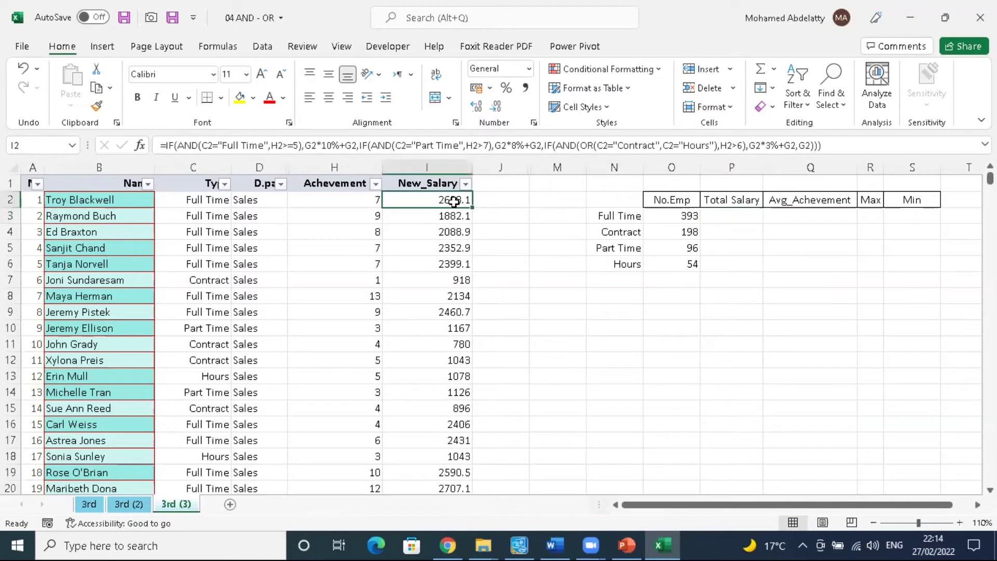
key(ctrl+shift+Down)
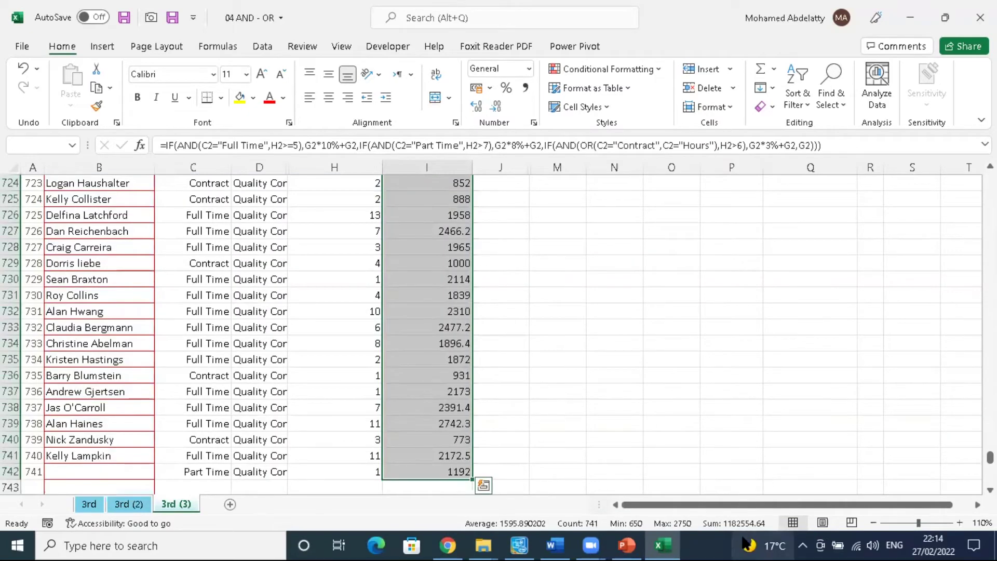
key(ctrl+BackSpace)
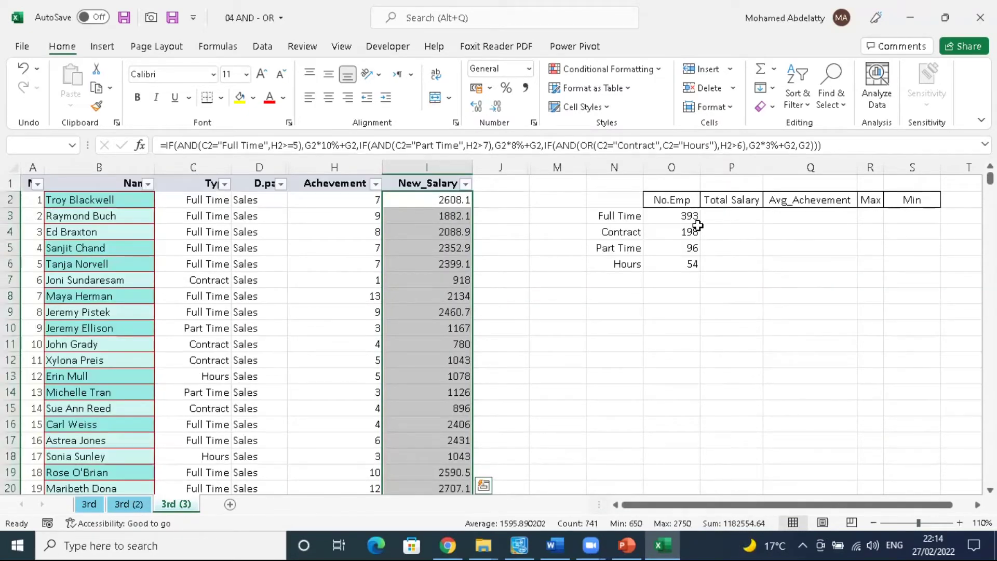
click(740, 218)
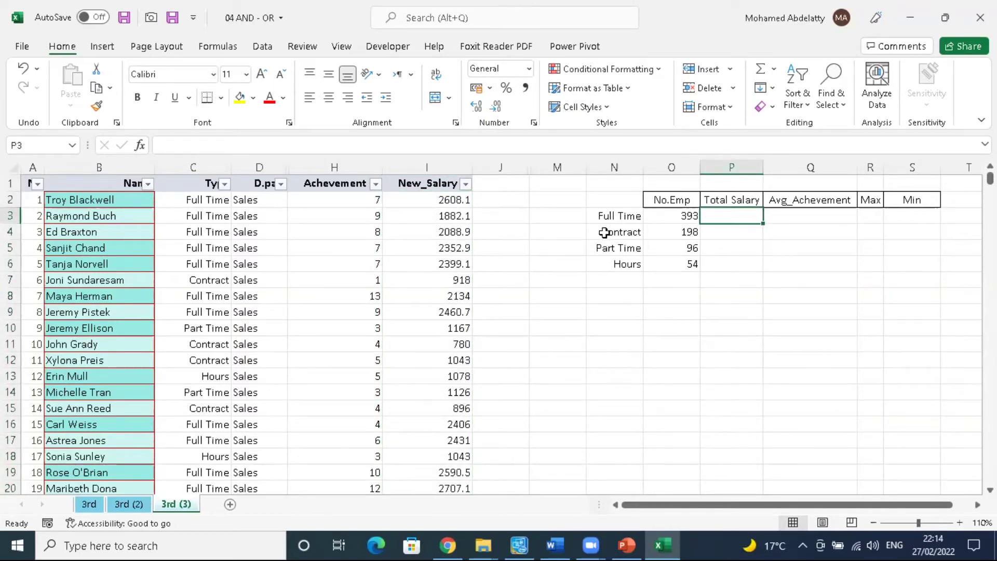
click(224, 184)
click(96, 357)
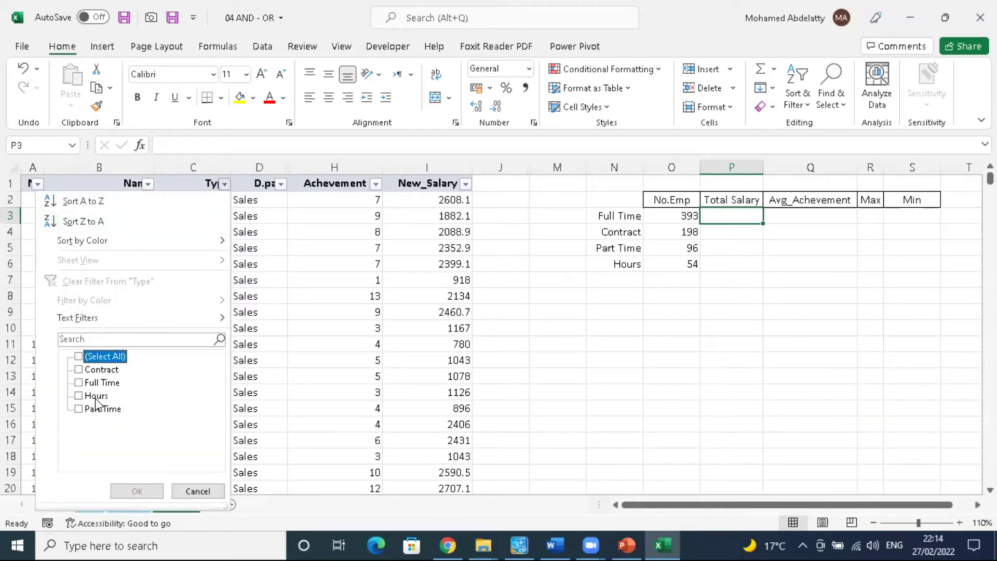
click(100, 384)
click(137, 490)
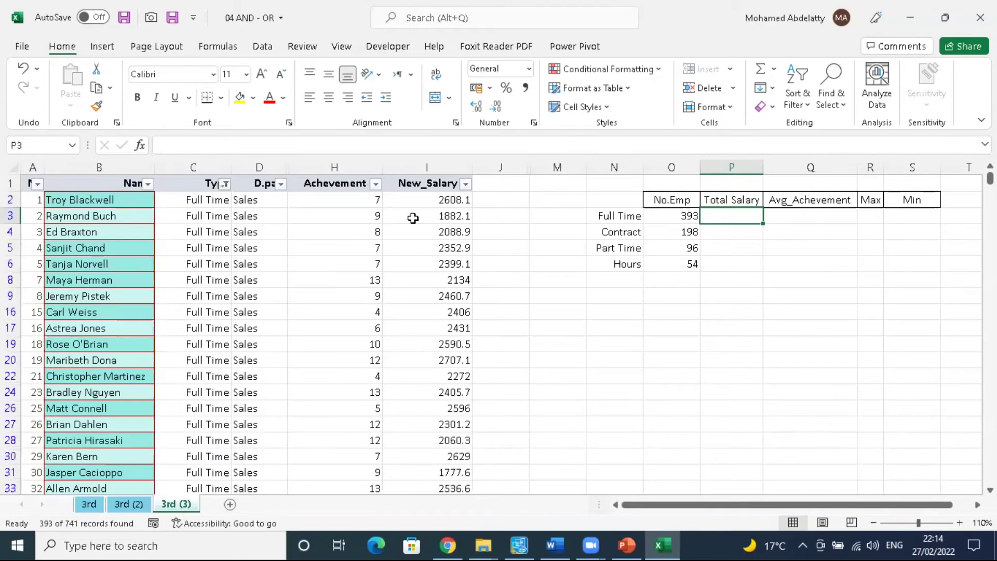
click(426, 202)
key(ctrl+shift+Down)
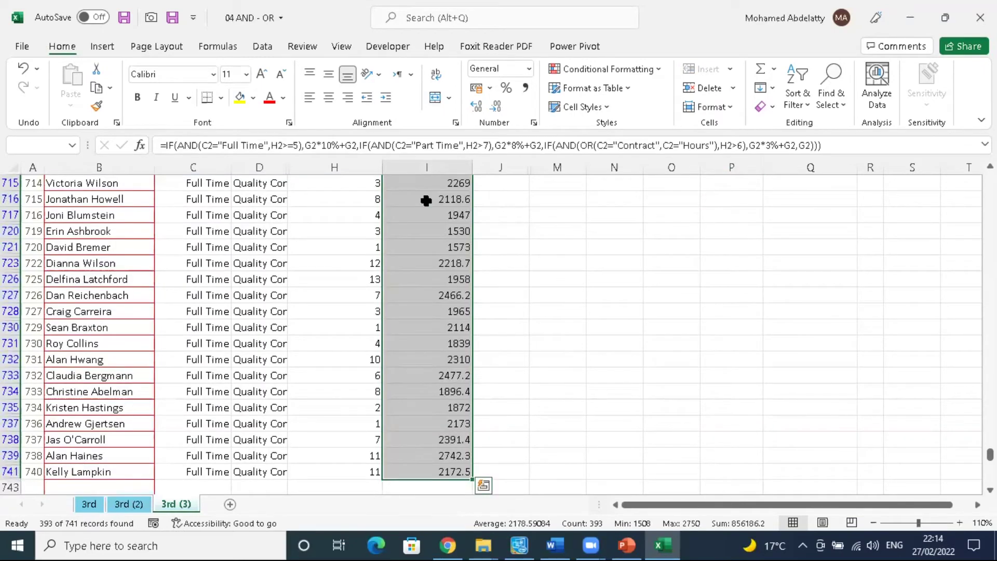
key(ctrl+BackSpace)
click(224, 183)
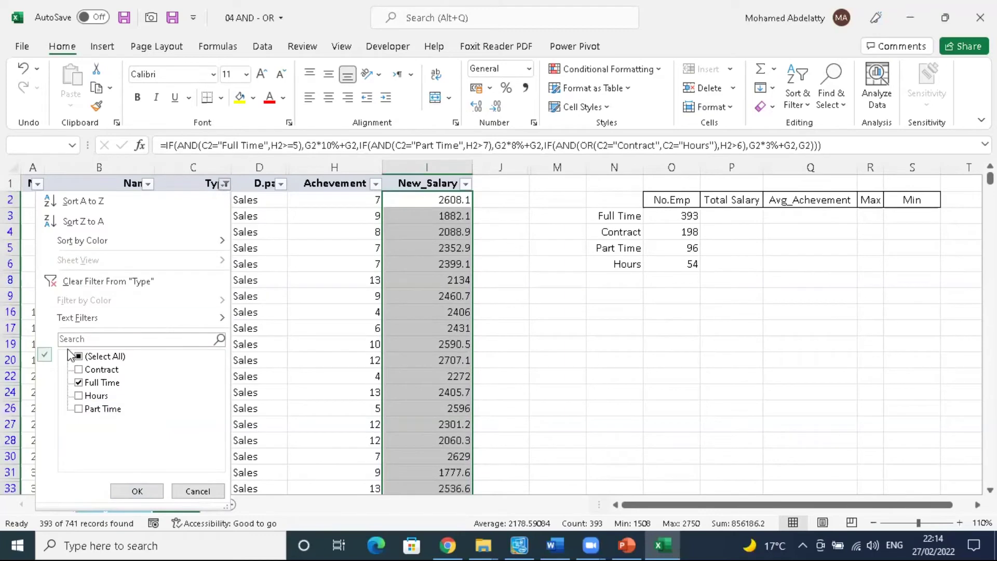
click(58, 286)
click(724, 218)
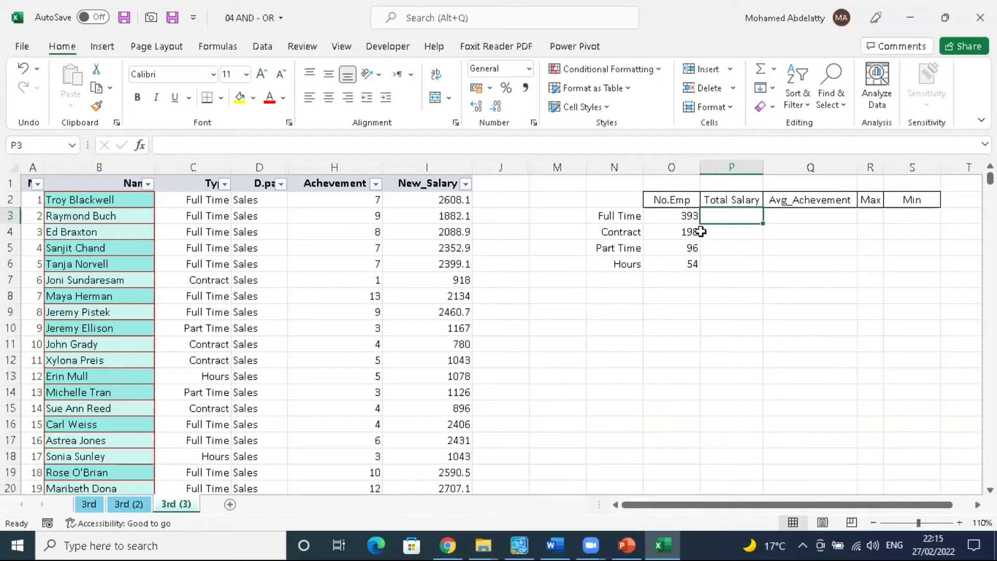
Step: Start P3's Full Time Total Salary formula with =SUMIF( in the formula bar
click(331, 142)
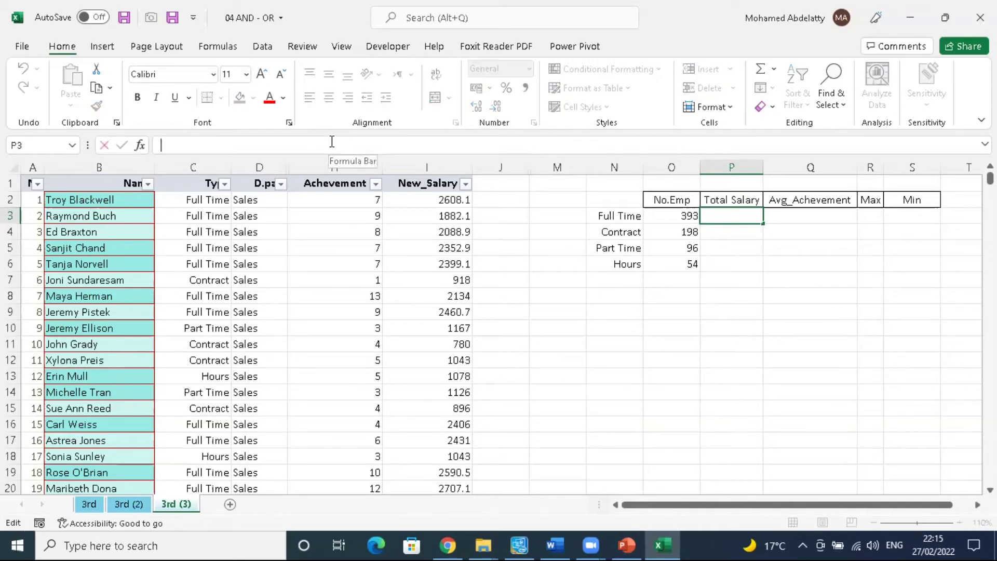
text(=SUM)
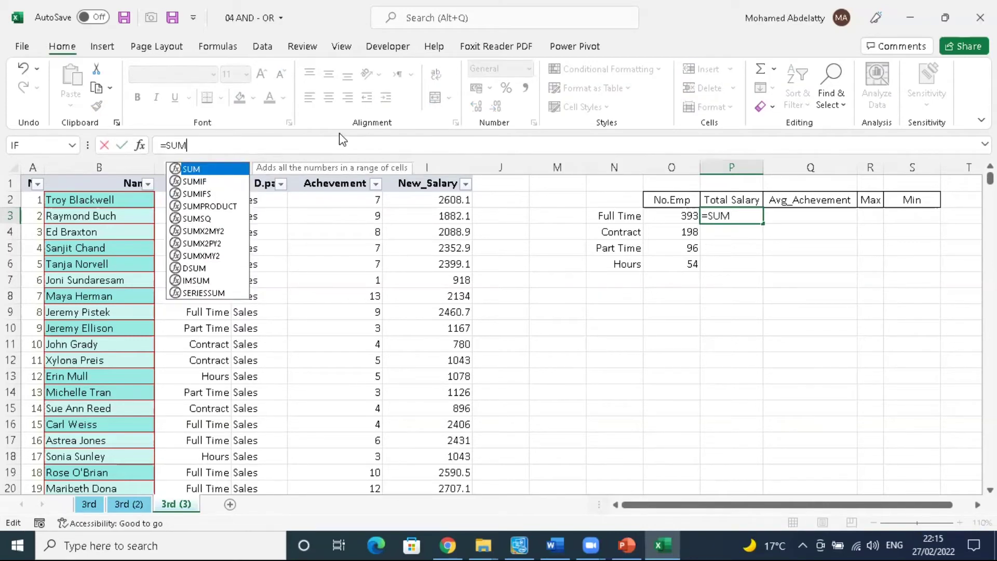
text(IF)
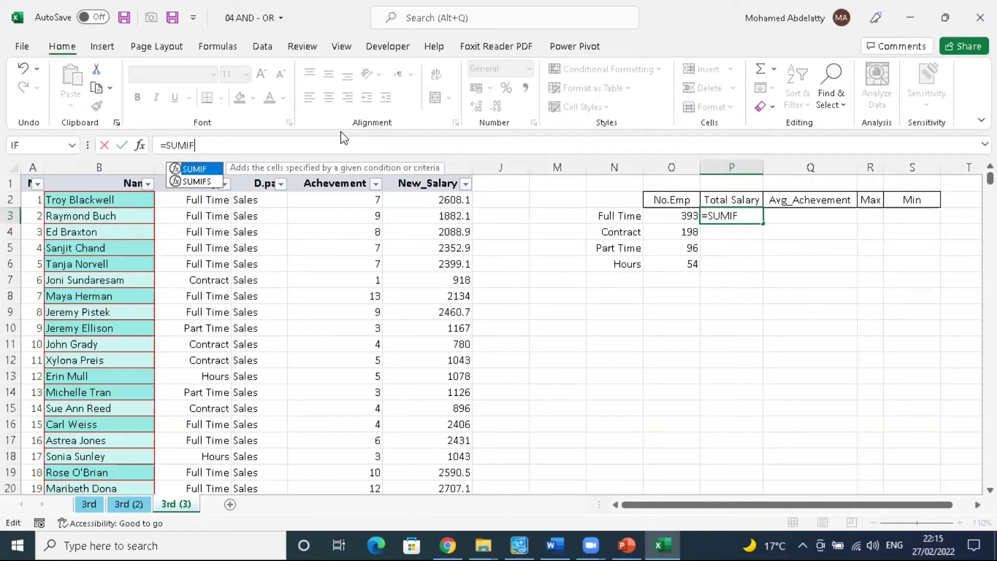
text(()
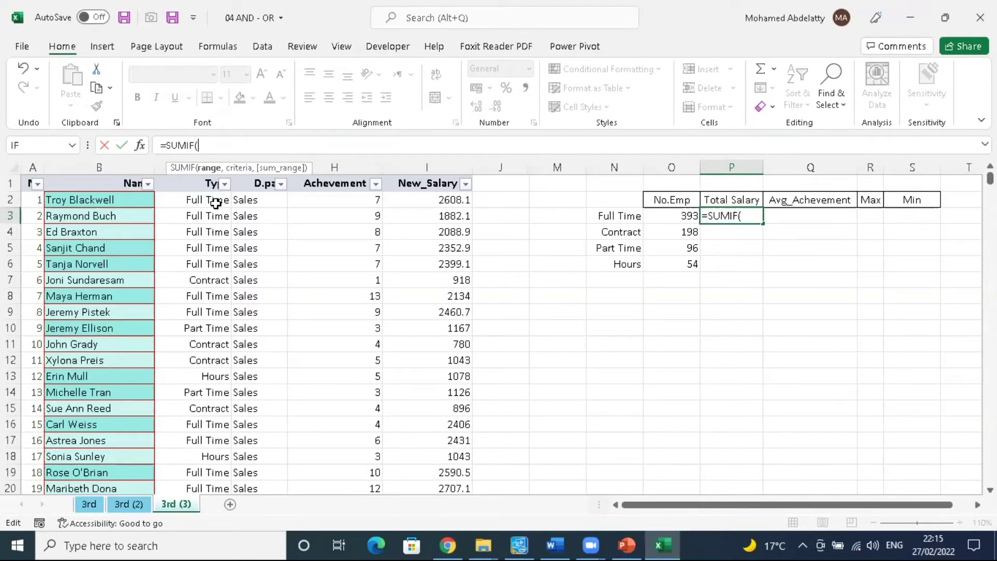
Step: Start P3's SUMIF with the Type criteria range C2:C742
click(202, 198)
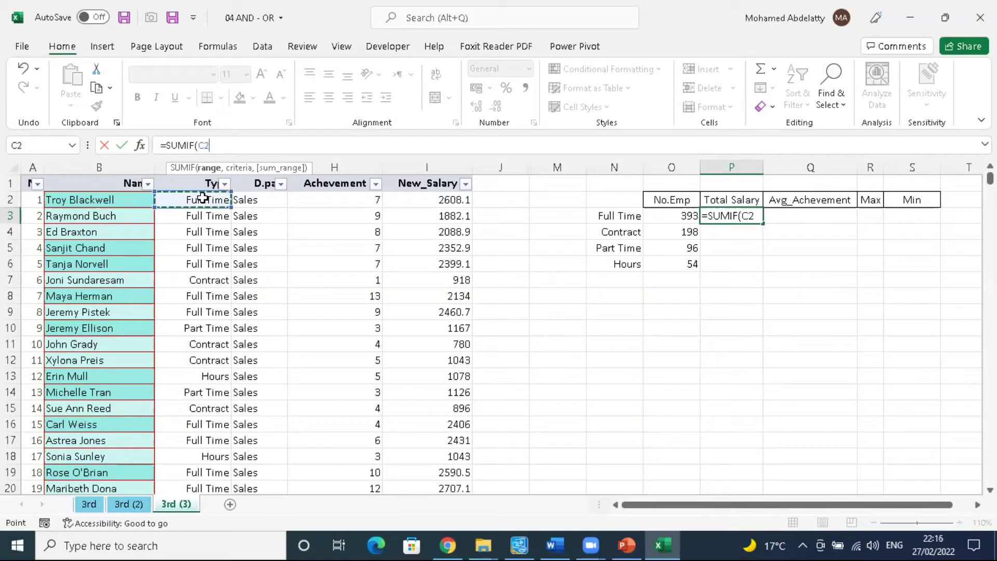
key(ctrl+shift+Down)
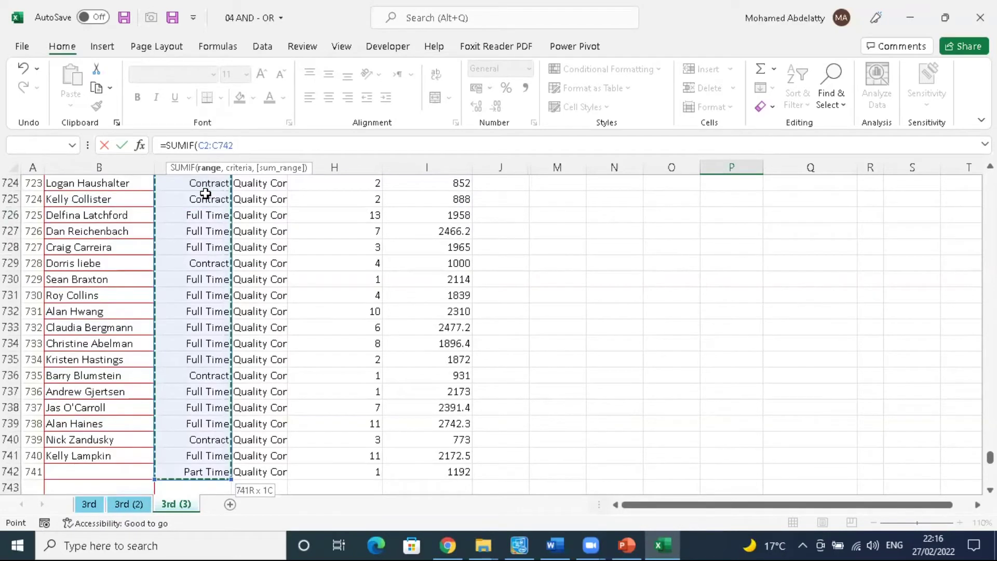
key(ctrl+BackSpace)
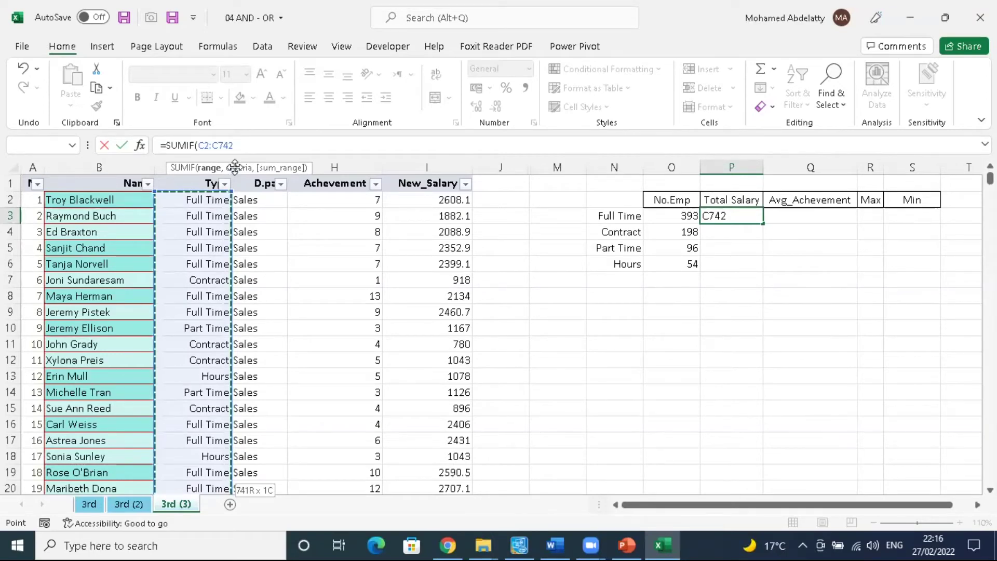
click(241, 147)
text(,)
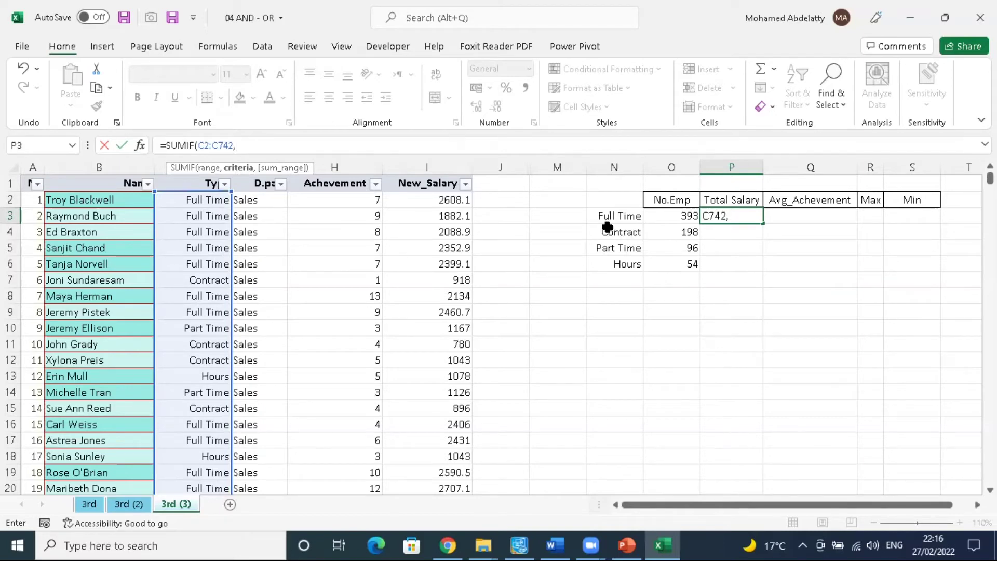
Step: Finish the formula with criterion "Full time" and sum range I:I
click(620, 216)
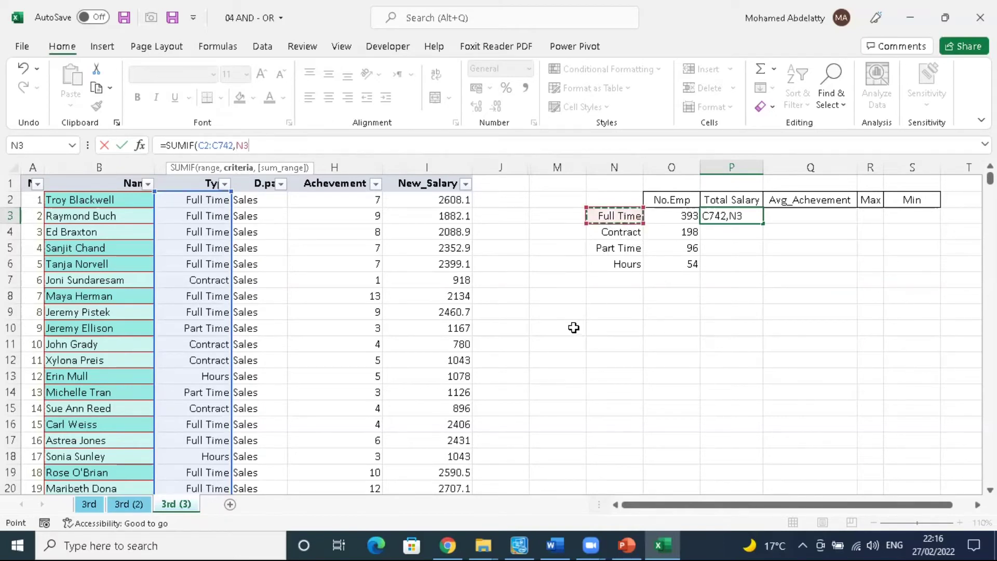
key(BackSpace)
key(BackSpace)
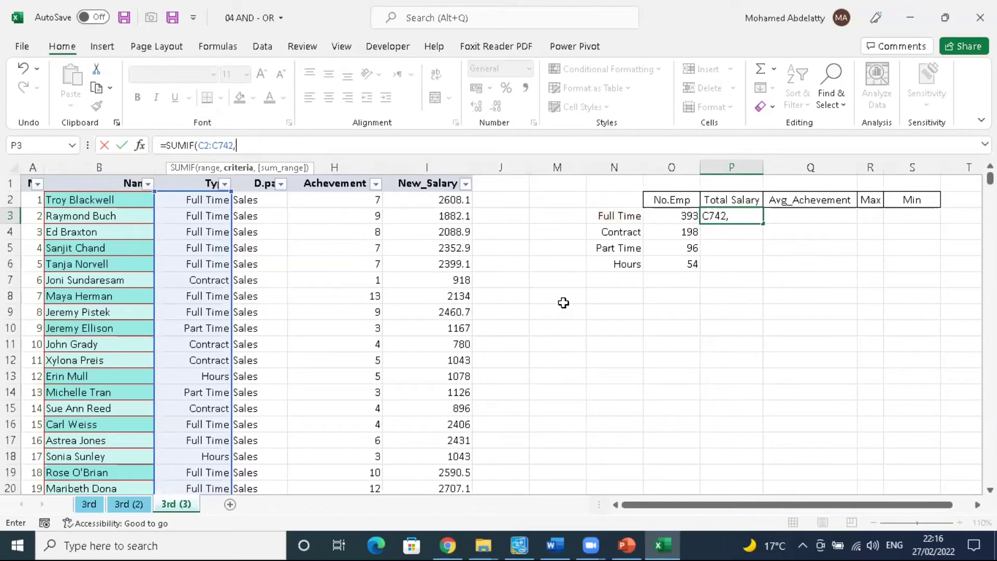
text("fU)
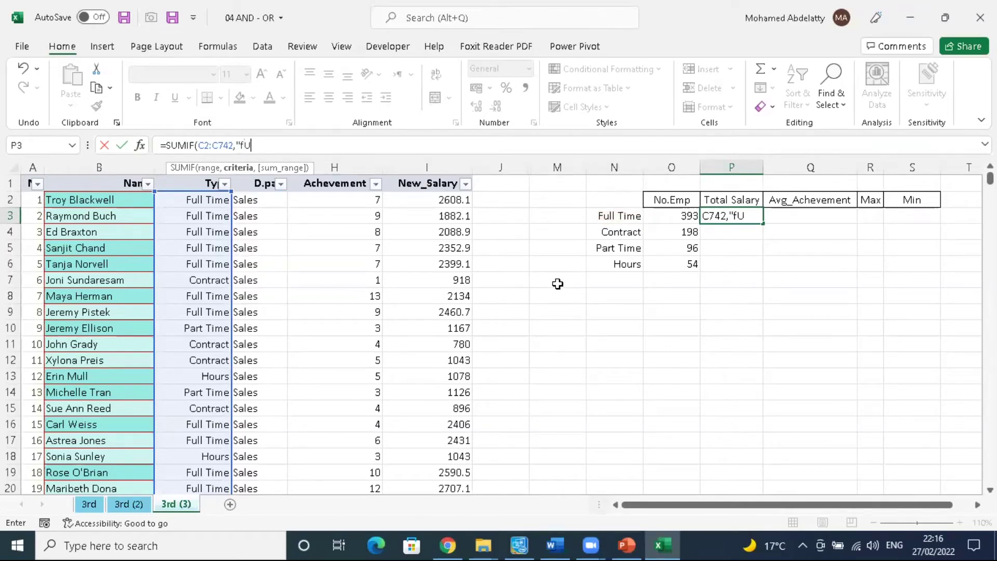
text(LL time")
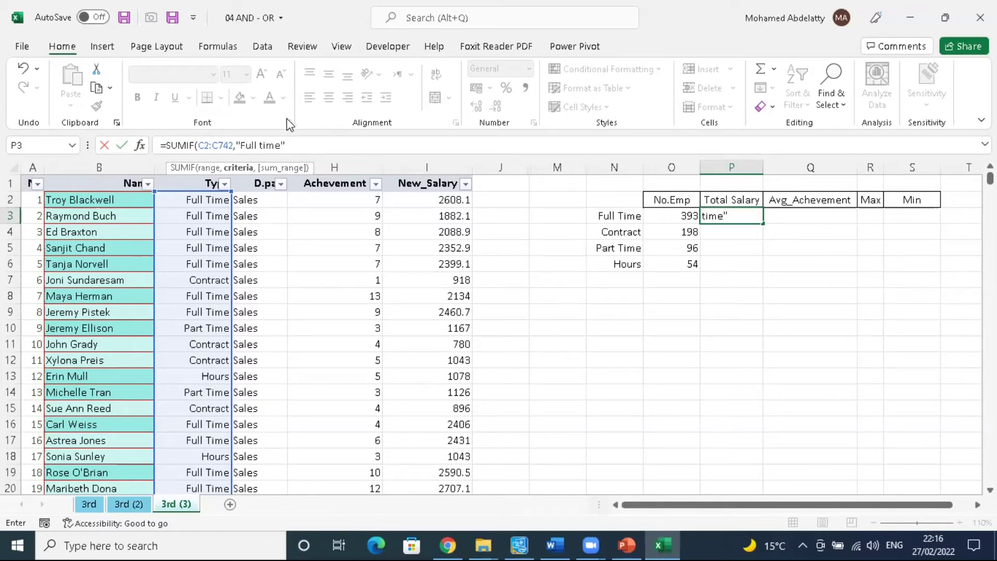
text(,)
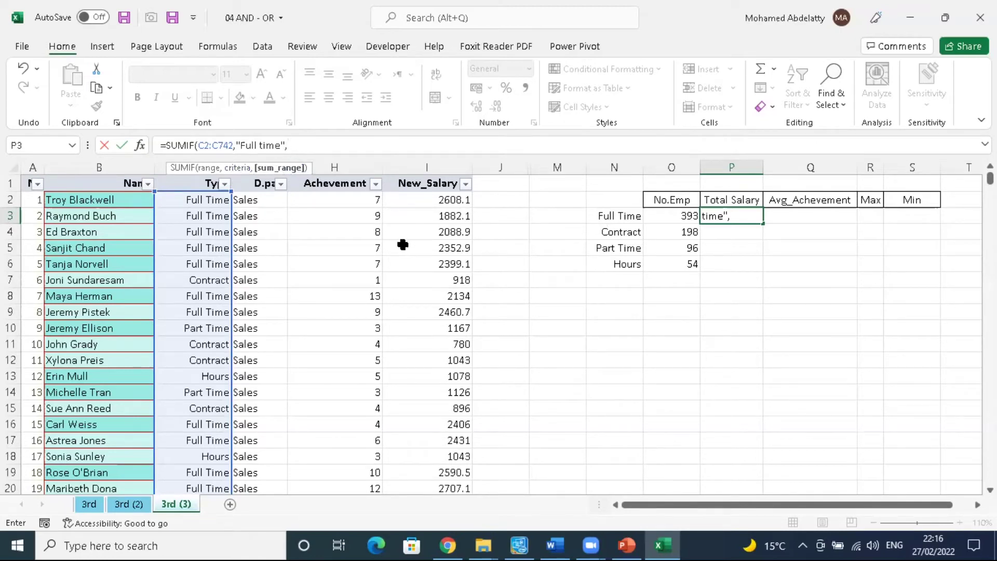
click(417, 201)
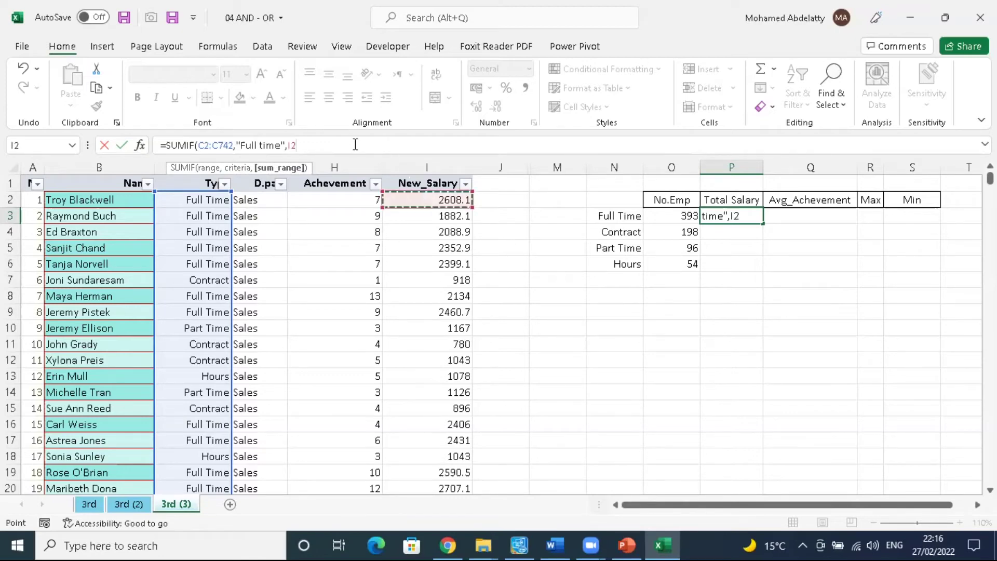
key(BackSpace)
key(BackSpace)
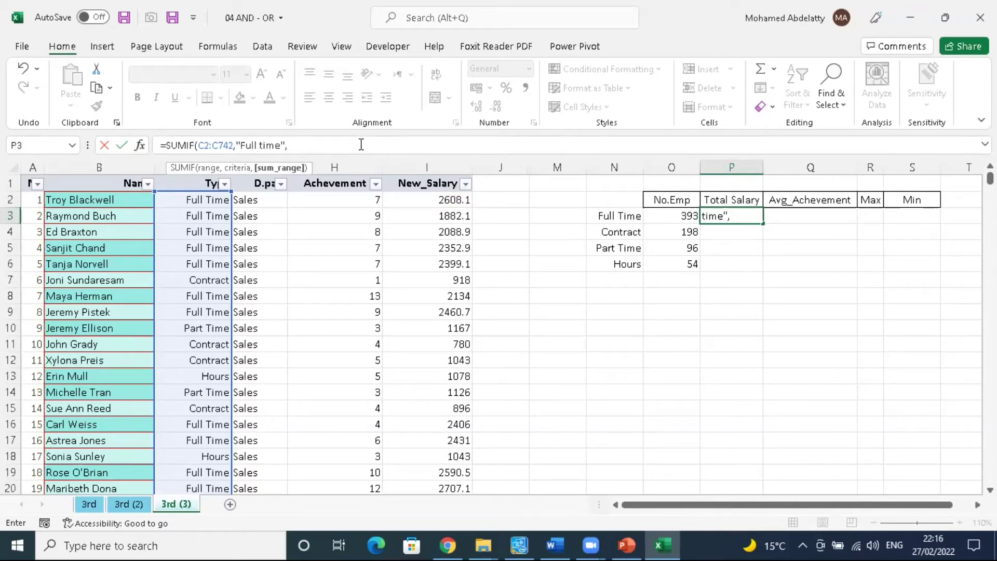
text(i:i)
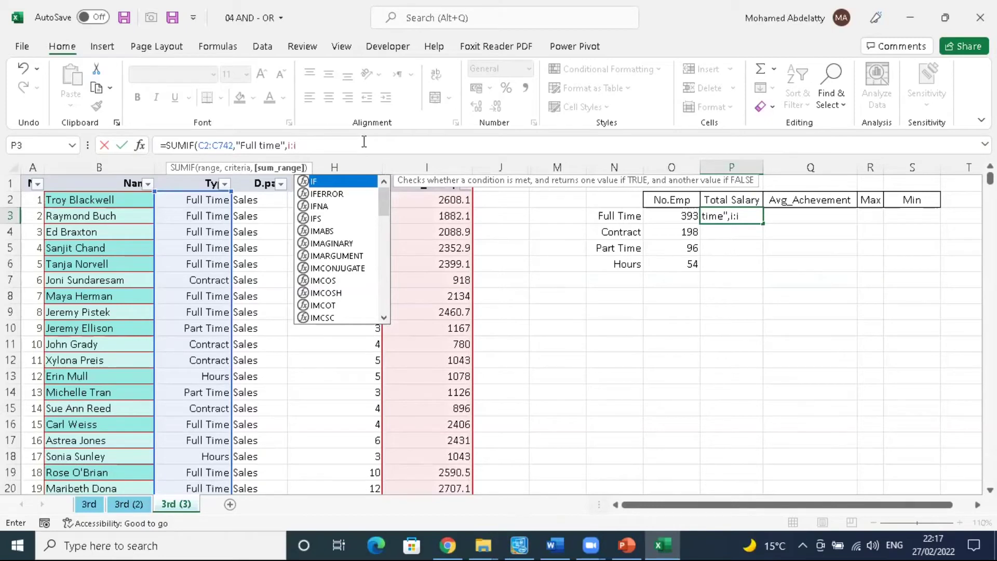
text())
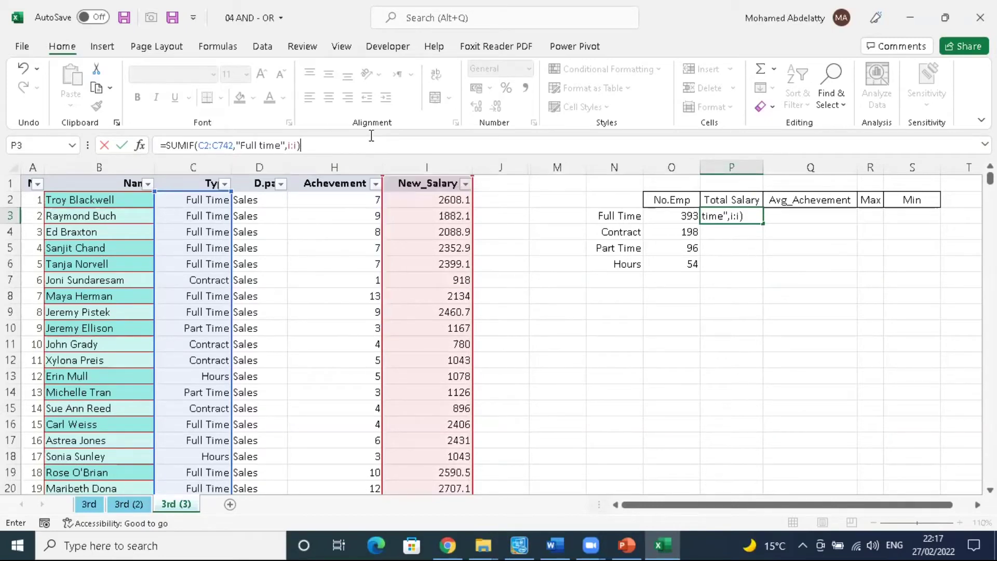
key(Return)
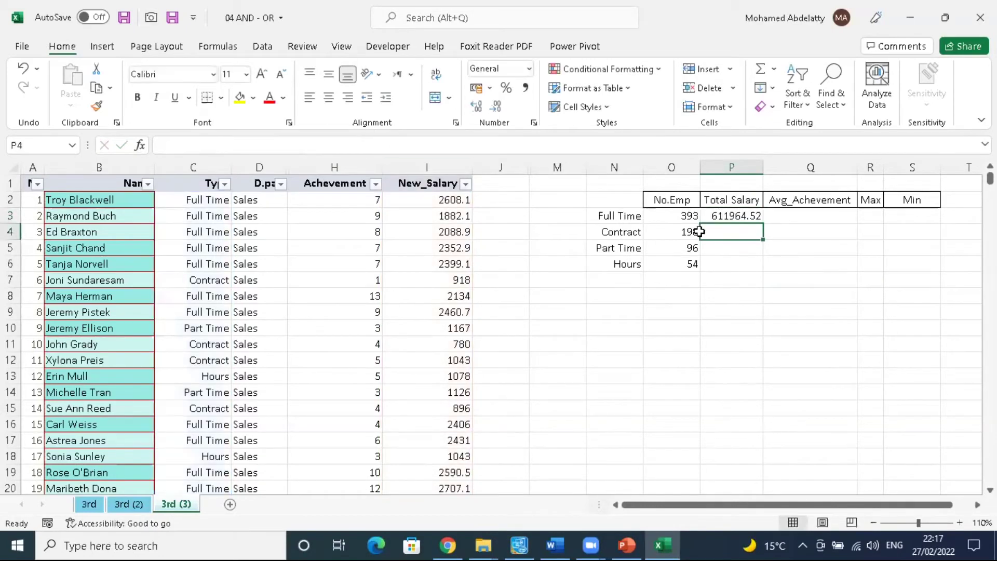
click(734, 217)
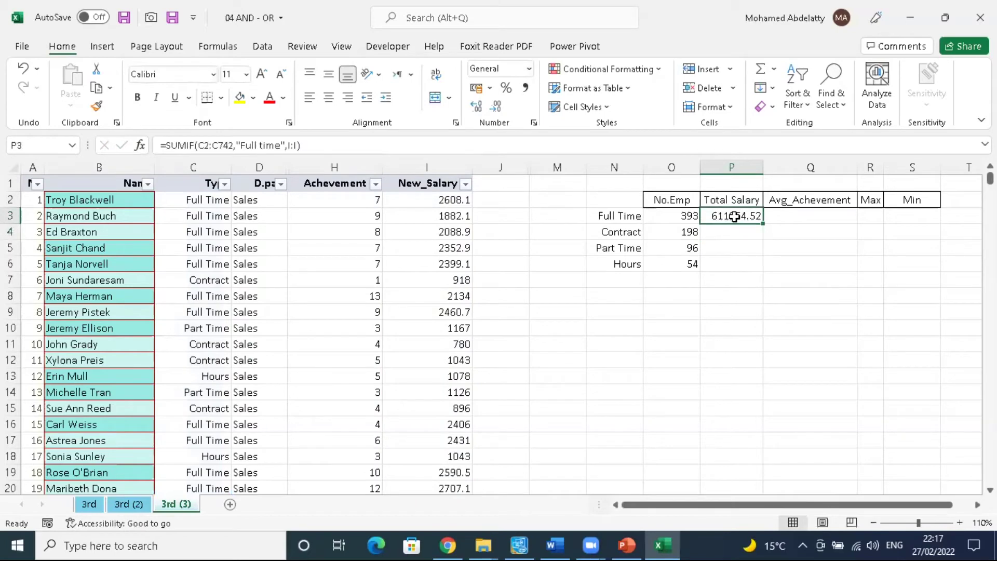
click(224, 183)
click(118, 358)
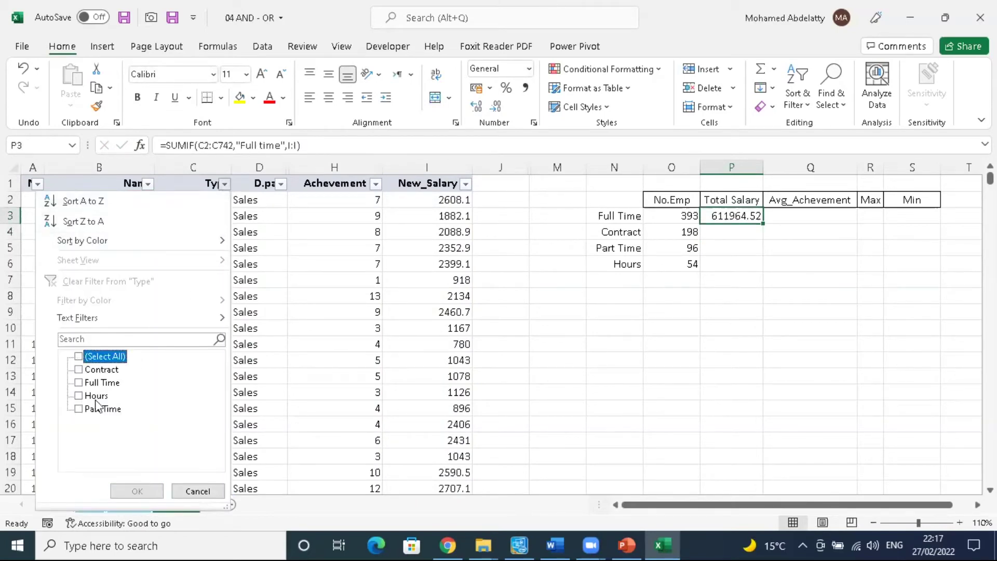
click(98, 382)
click(129, 491)
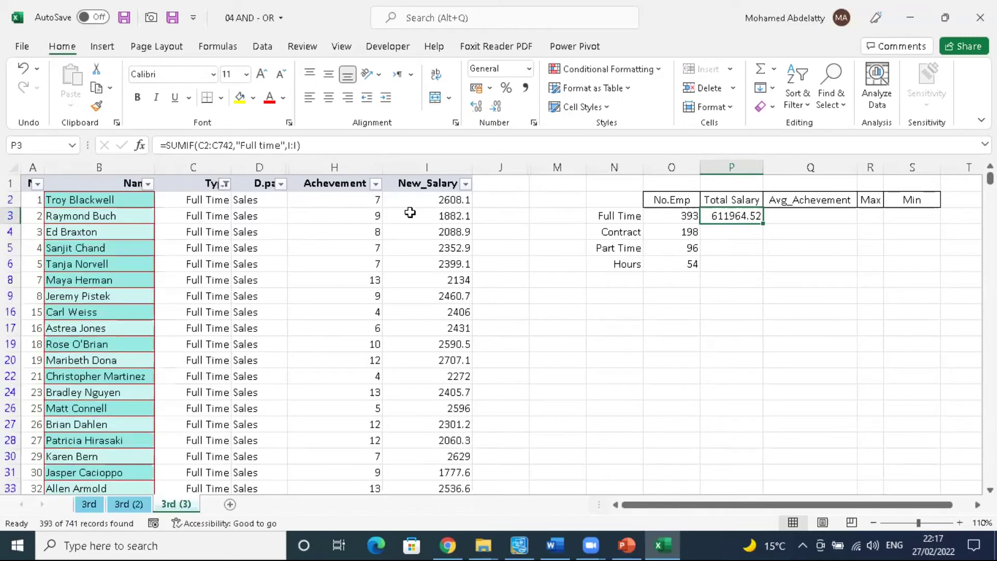
click(430, 197)
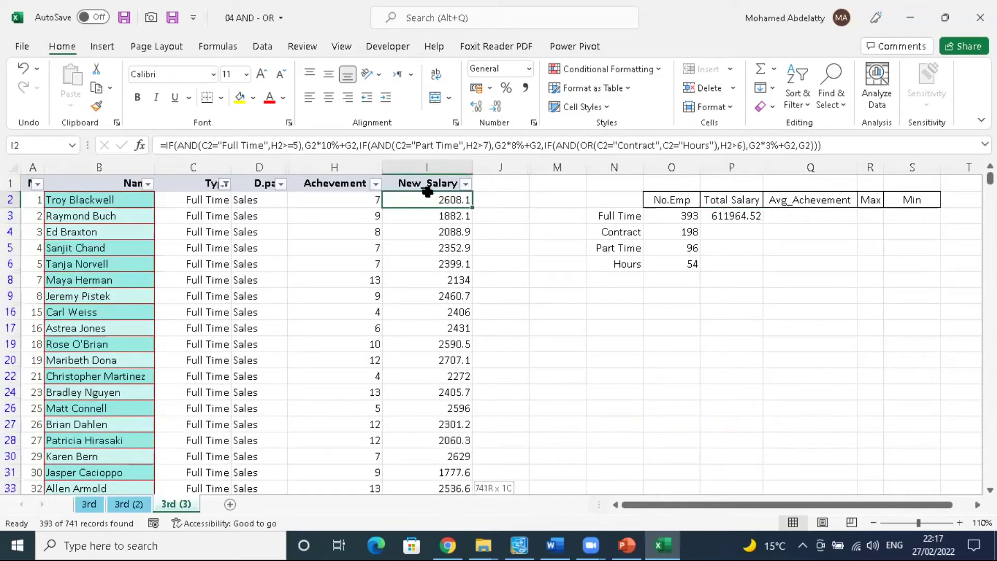
key(ctrl+shift+Down)
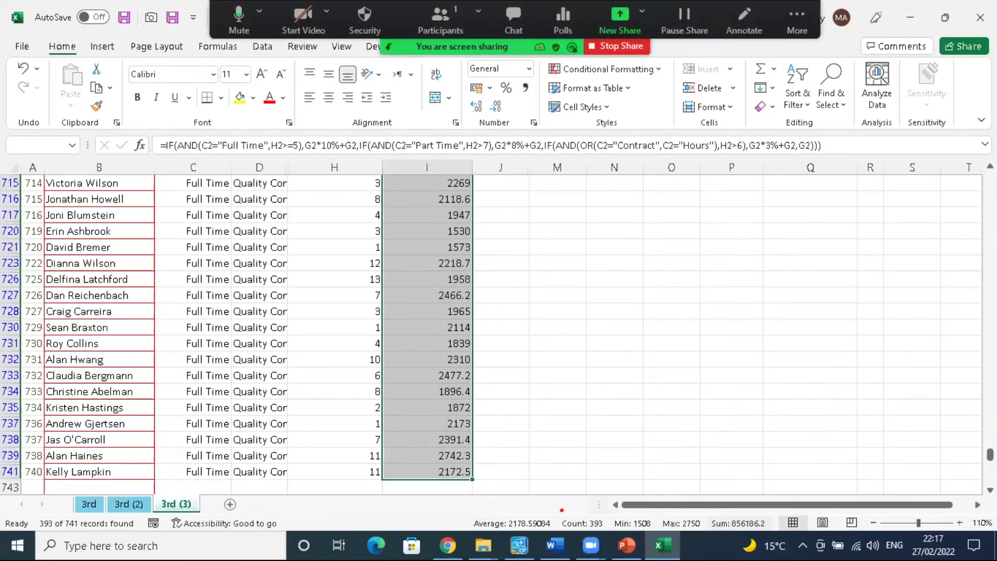
drag(699, 508, 783, 534)
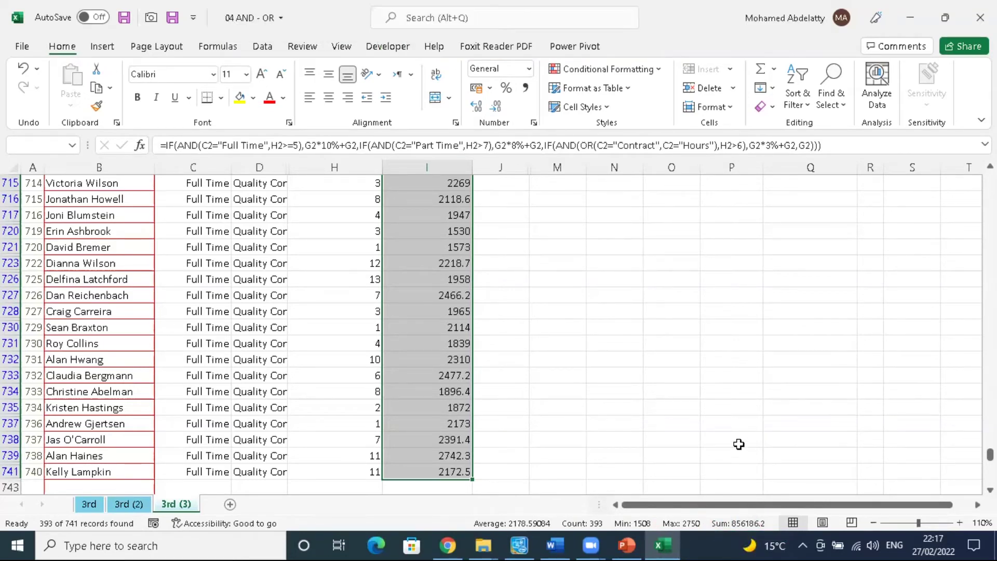
scroll(738, 444, up, 20)
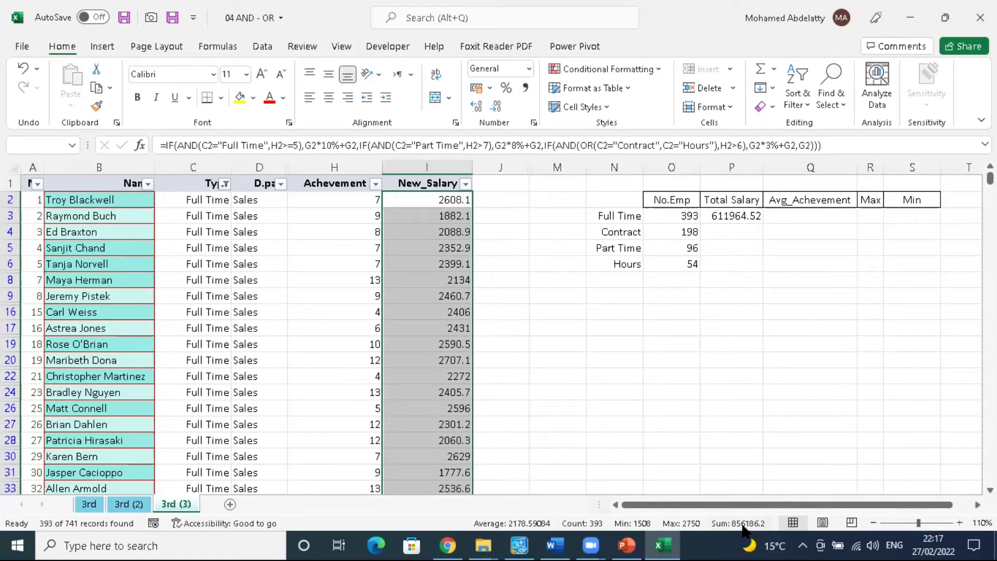
click(222, 185)
click(51, 281)
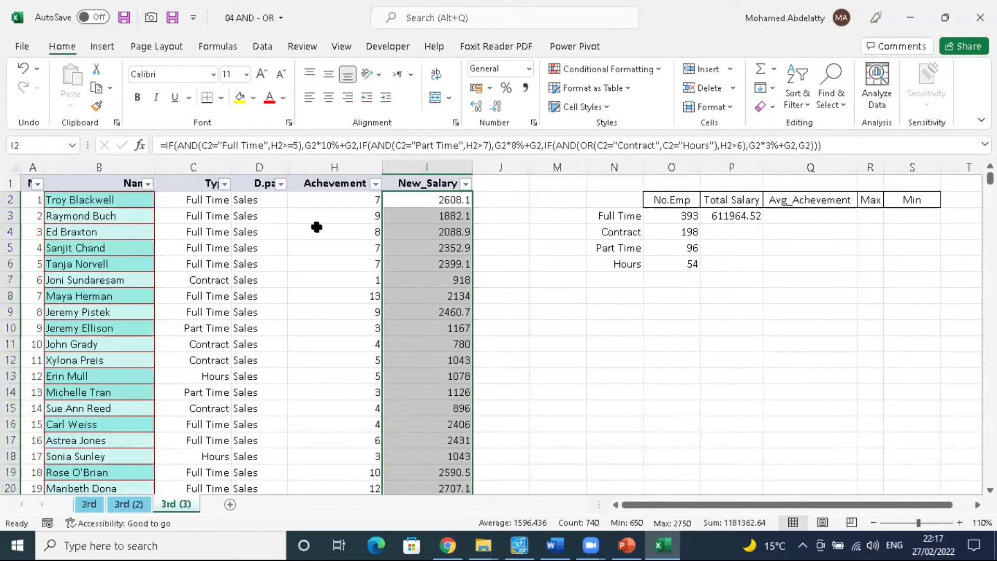
click(402, 202)
click(740, 217)
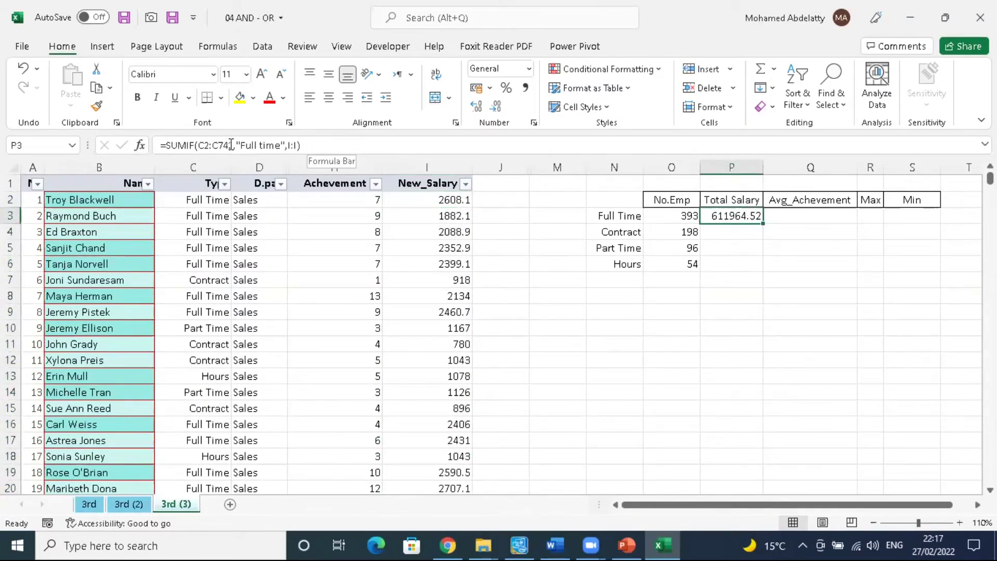
Step: Change P3's sum range from the whole column to I2:I742
click(304, 144)
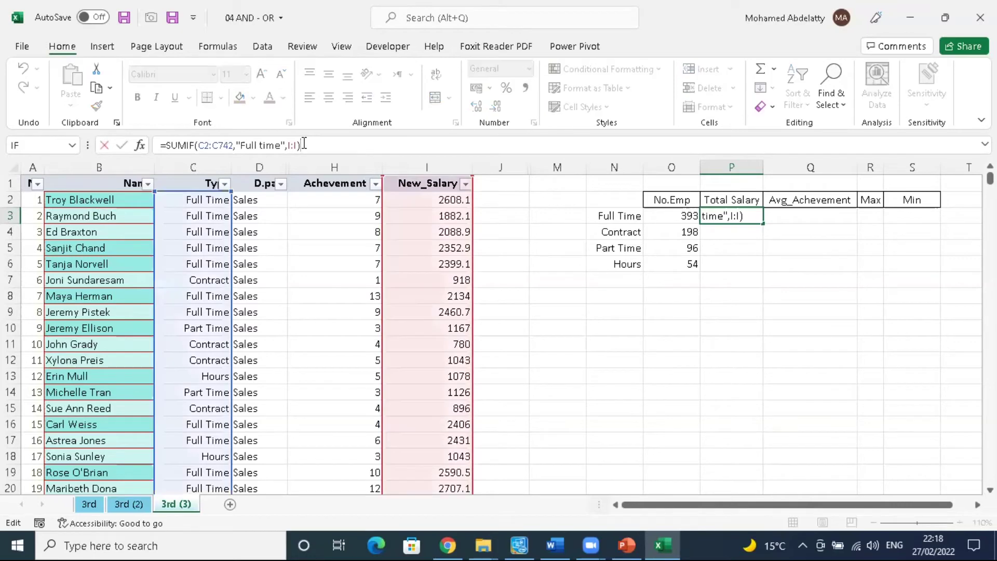
key(BackSpace)
key(BackSpace)
key(BackSpace)
key(BackSpace)
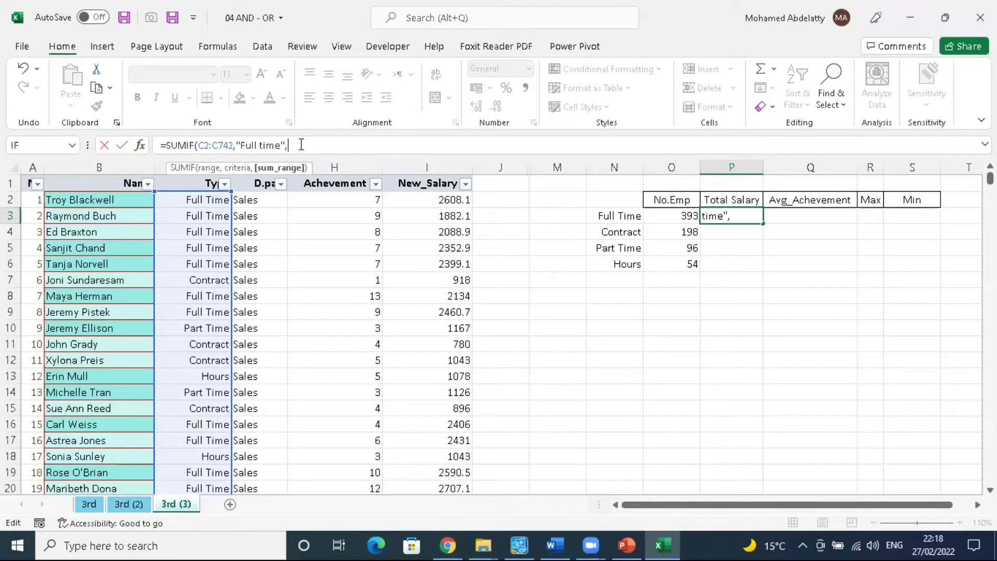
click(456, 202)
key(ctrl+shift+Down)
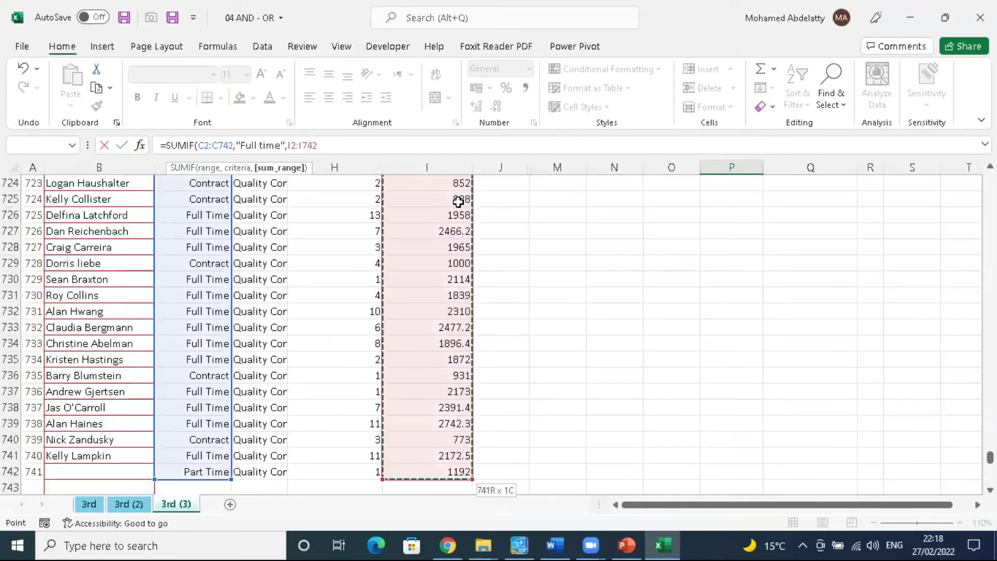
key(ctrl+BackSpace)
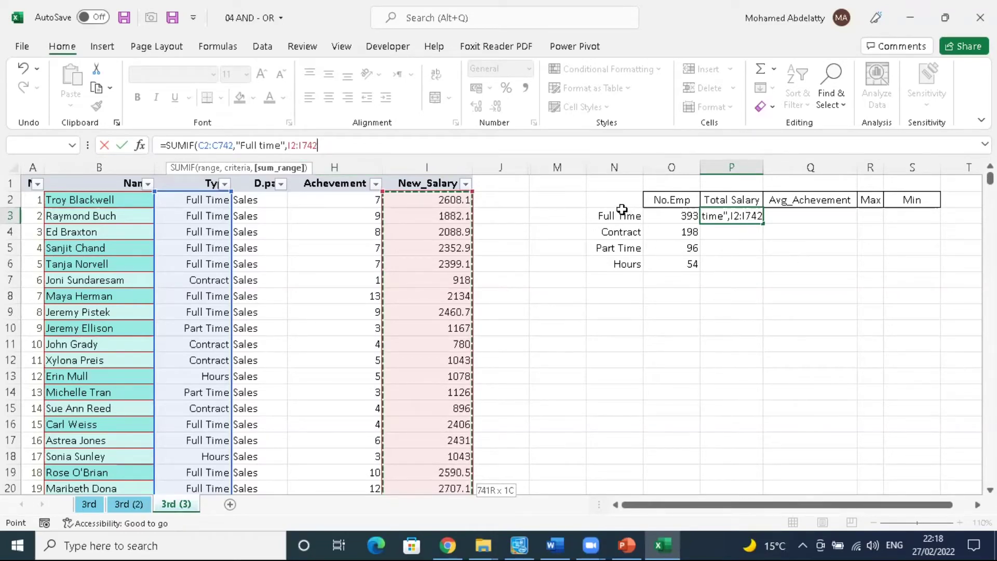
text())
key(Return)
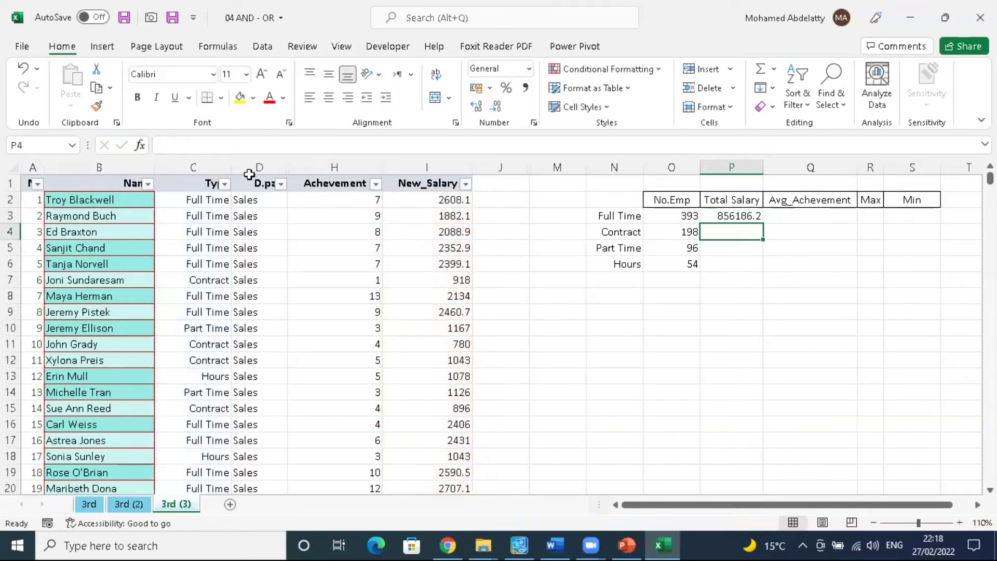
Step: Filter Type to Full Time only and select the visible New_Salary values to verify the total
click(224, 184)
click(105, 356)
click(102, 382)
click(137, 491)
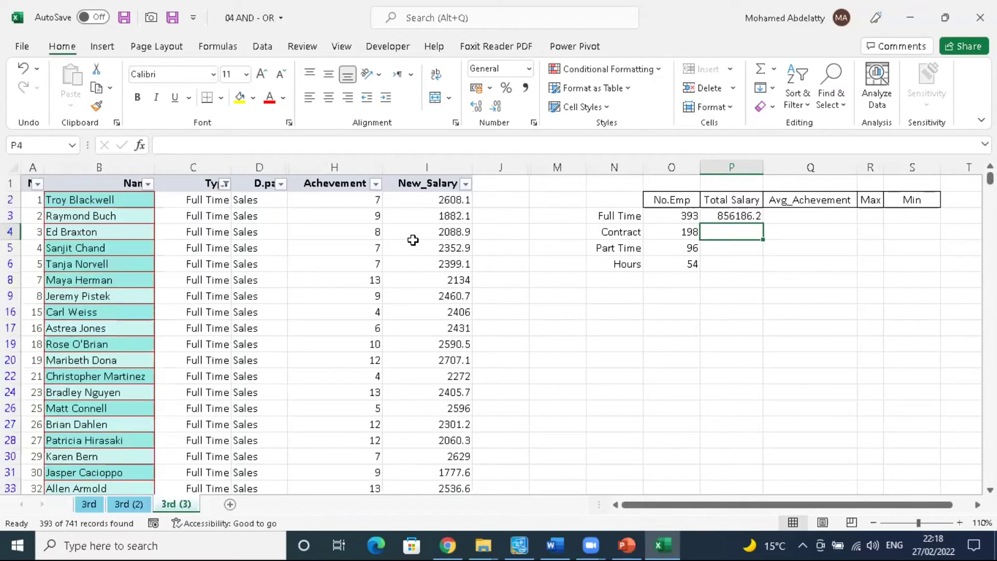
click(435, 200)
key(ctrl+shift+Down)
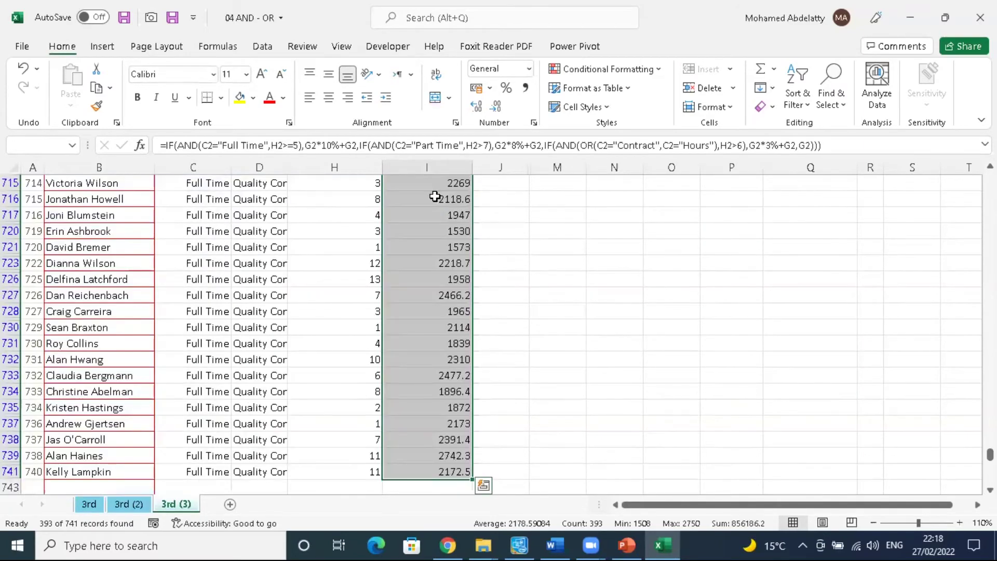
key(ctrl+BackSpace)
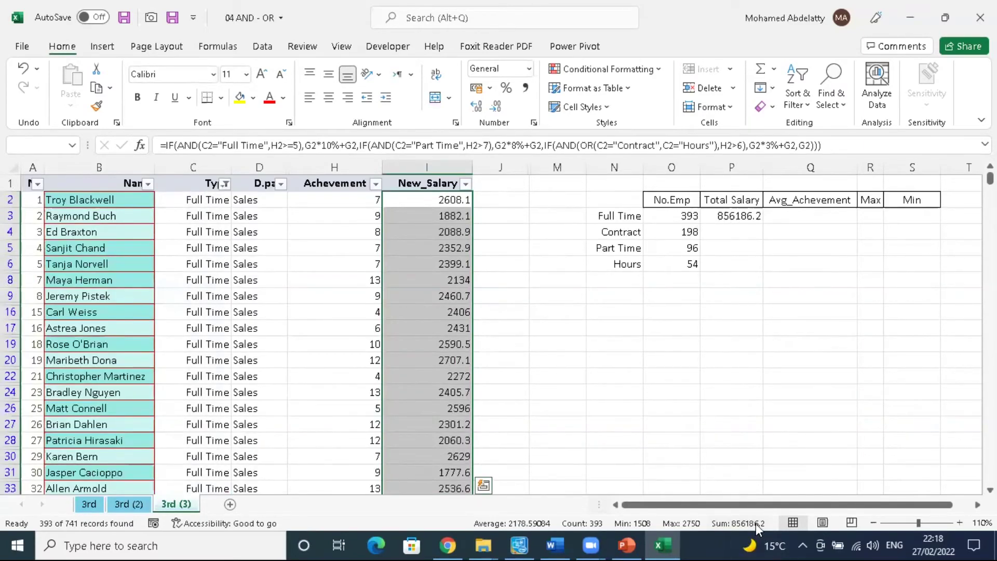
Step: Clear the Type filter, check P3's SUMIF formula, and begin =SUMIF( in P4
click(224, 183)
click(126, 281)
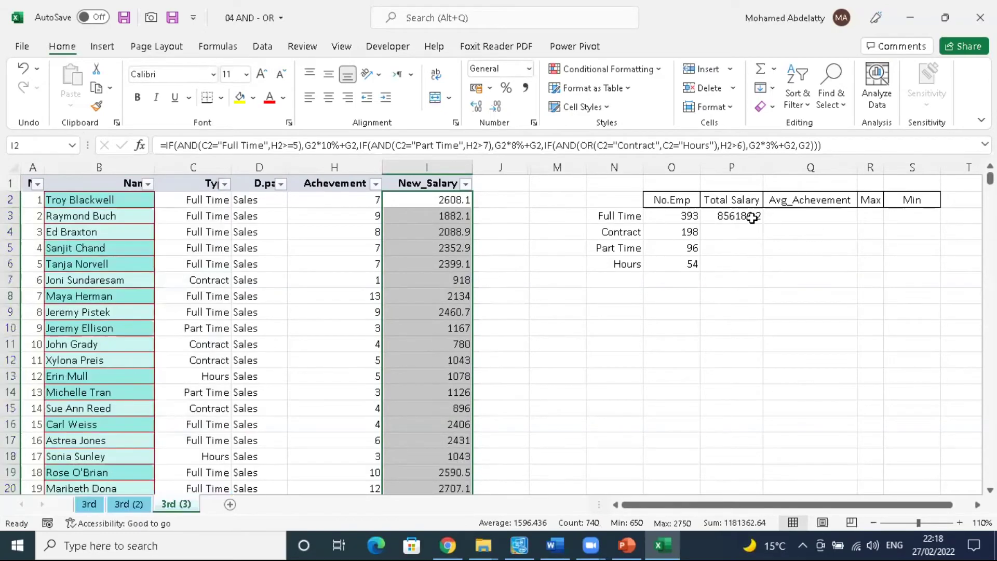
click(753, 216)
click(741, 235)
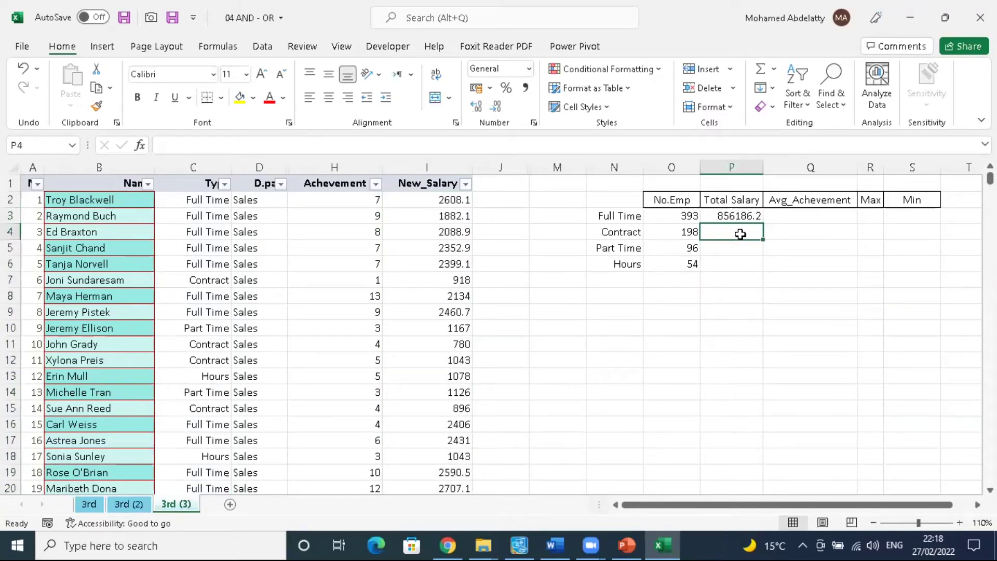
text(=SUM)
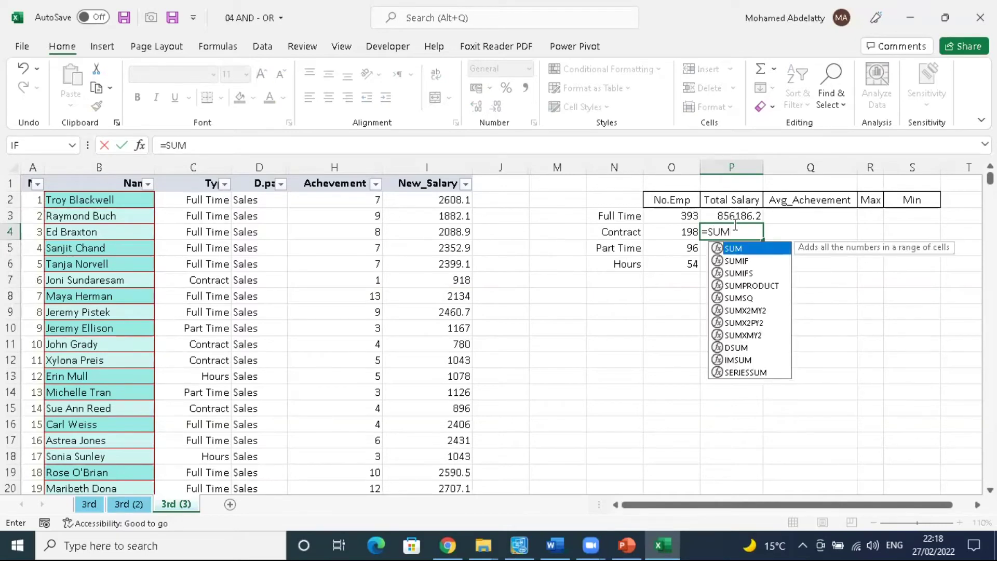
text(IF()
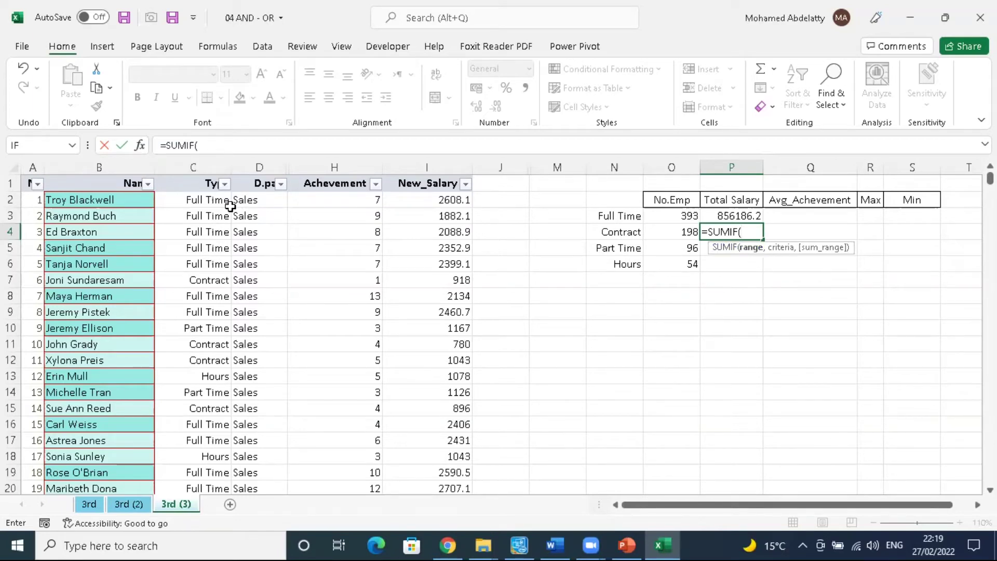
Step: Complete P4 as =SUMIF(C:C,N4,I:I) and fill it down through Part Time and Hours
text(C)
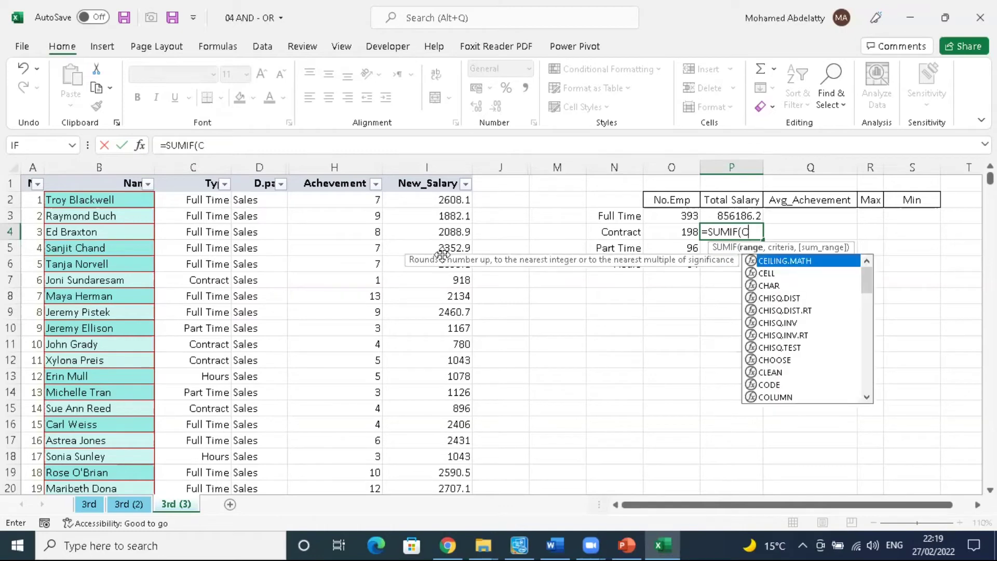
text(:C,)
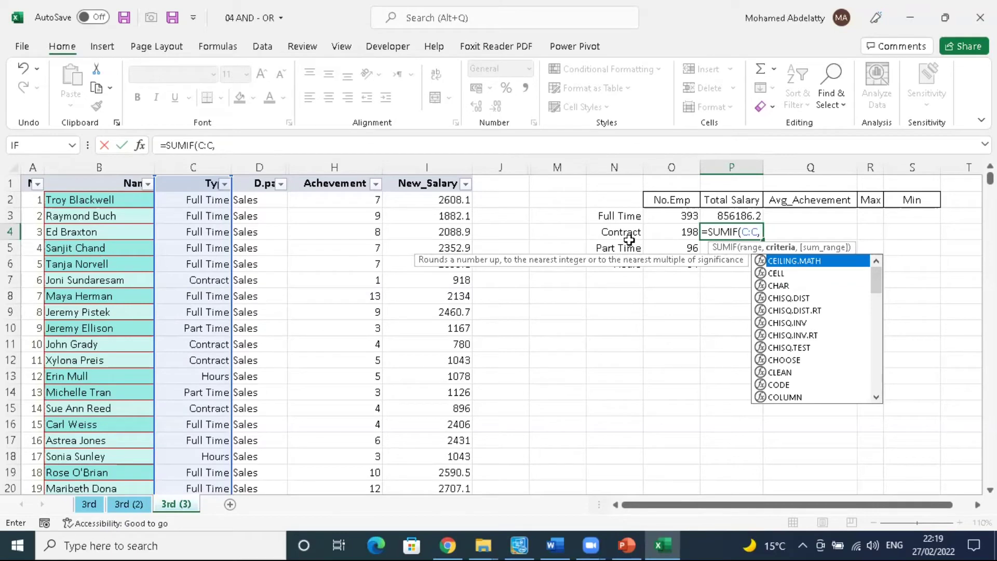
click(613, 232)
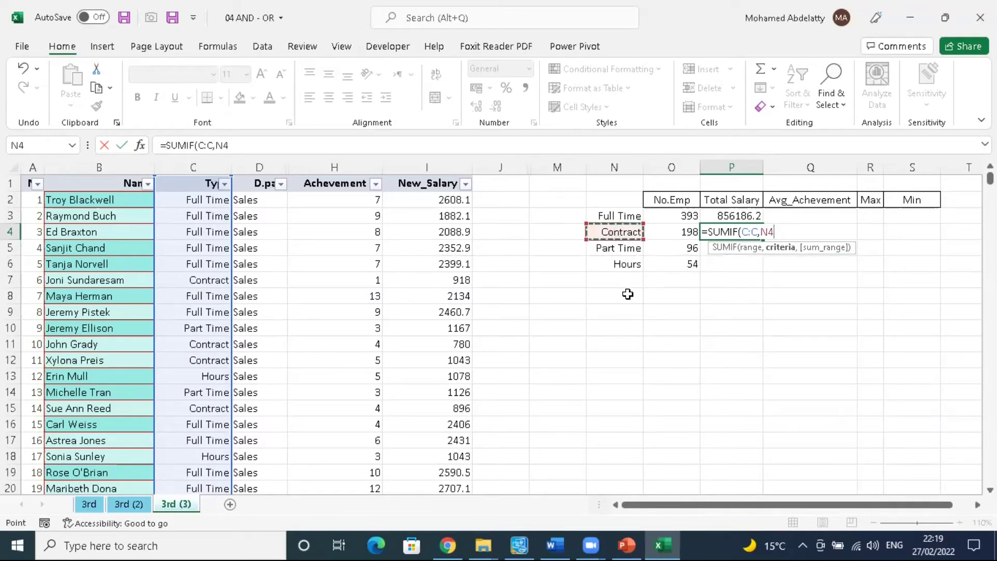
text(,)
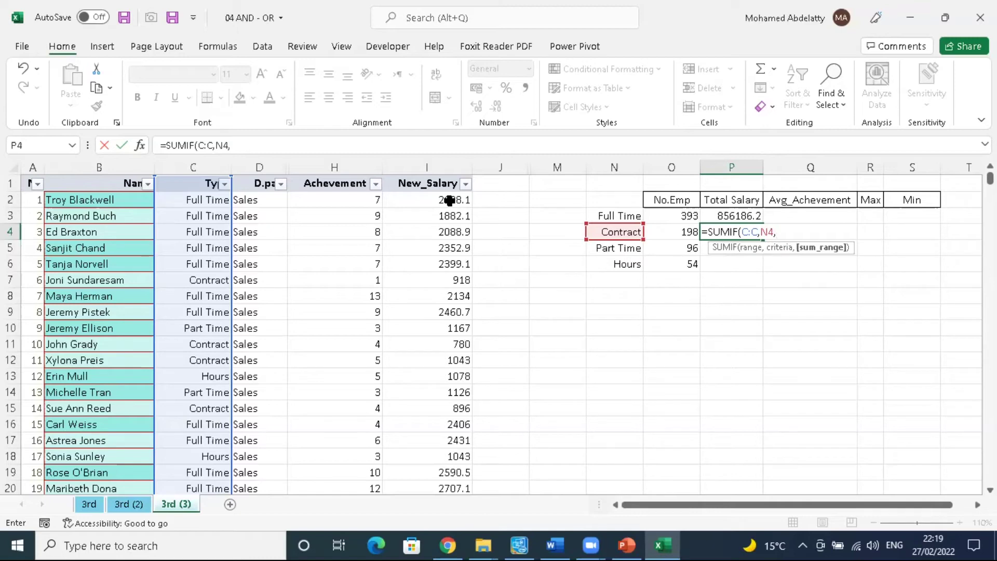
text(I:I)
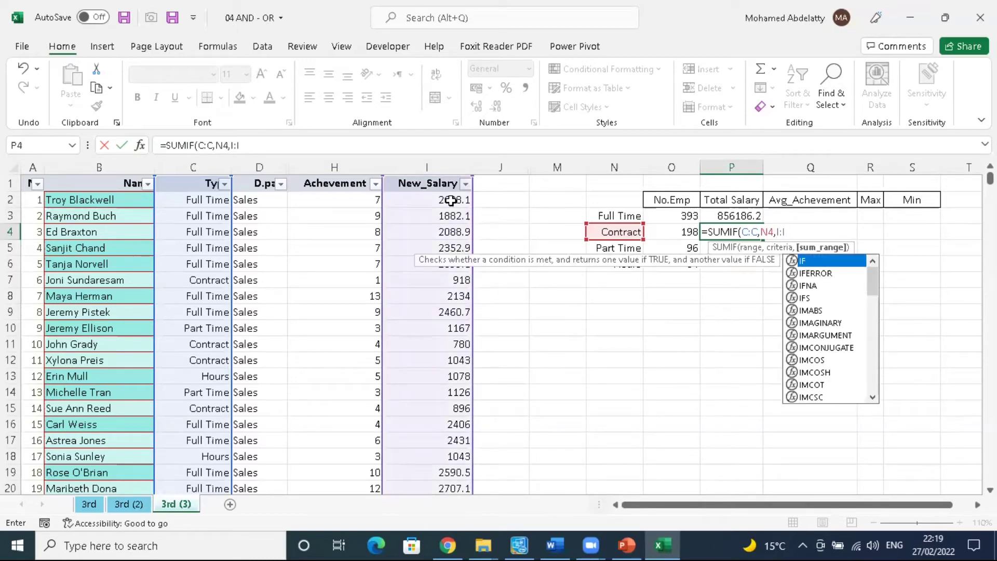
text())
key(Return)
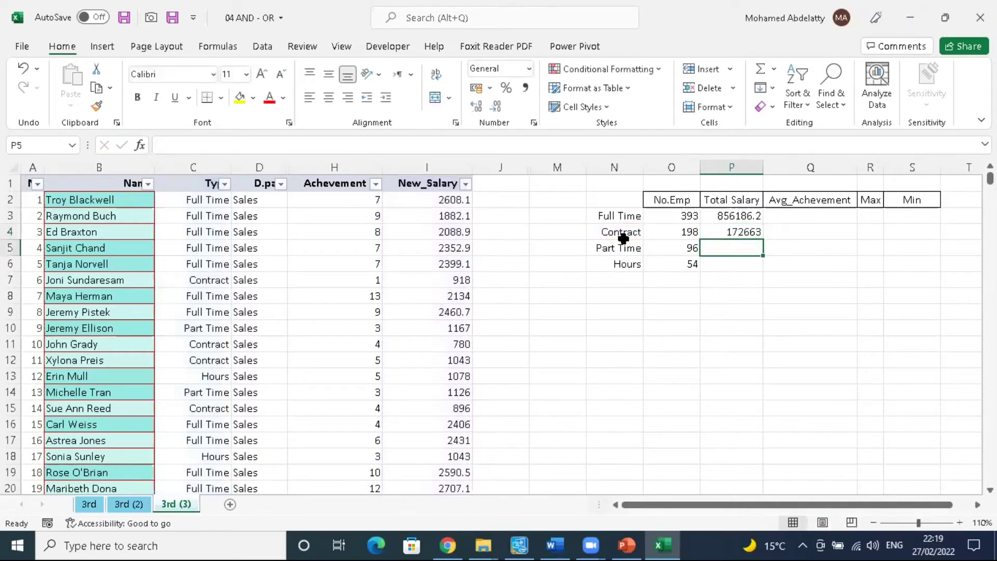
click(741, 235)
double_click(763, 239)
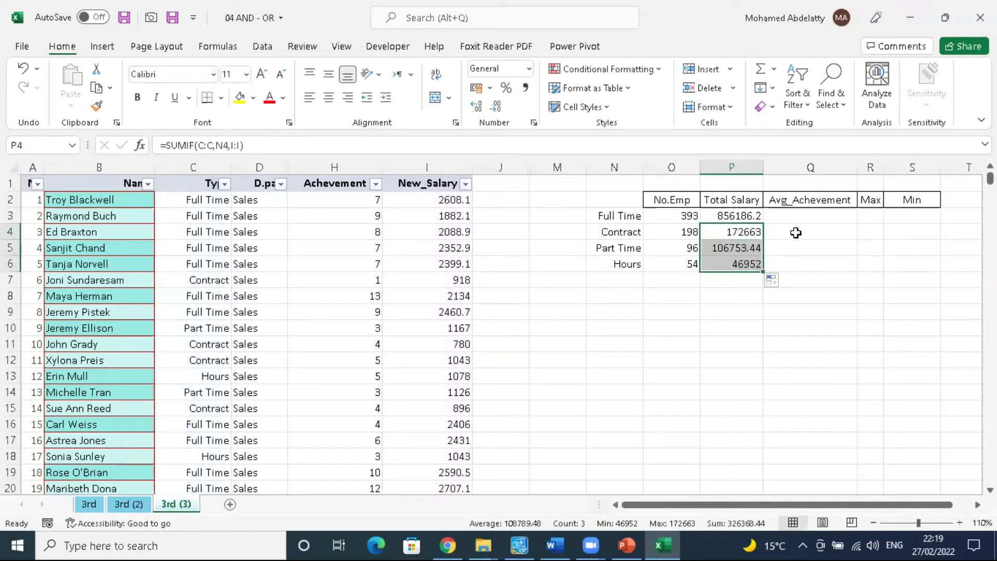
click(794, 215)
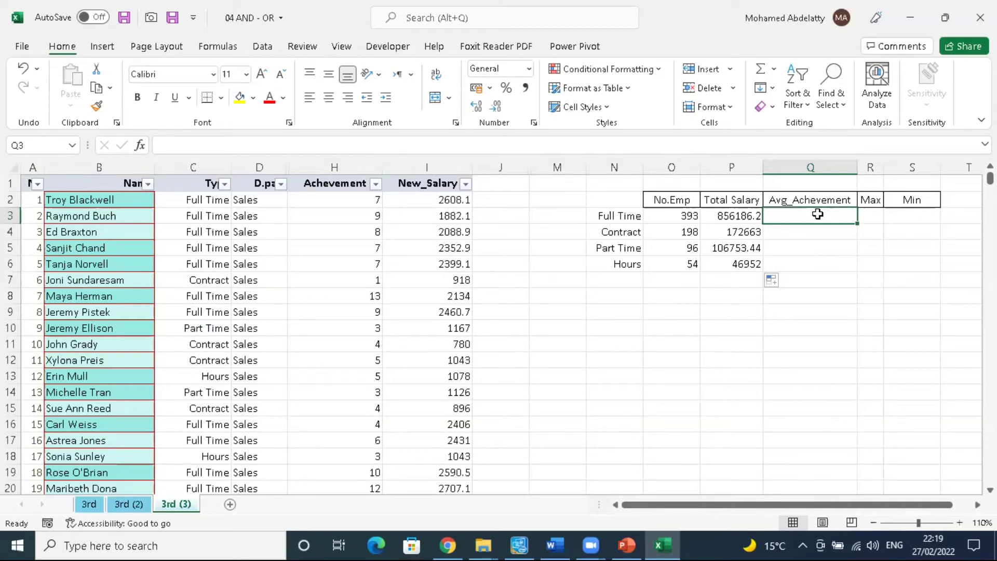
click(430, 200)
key(ctrl+shift+Down)
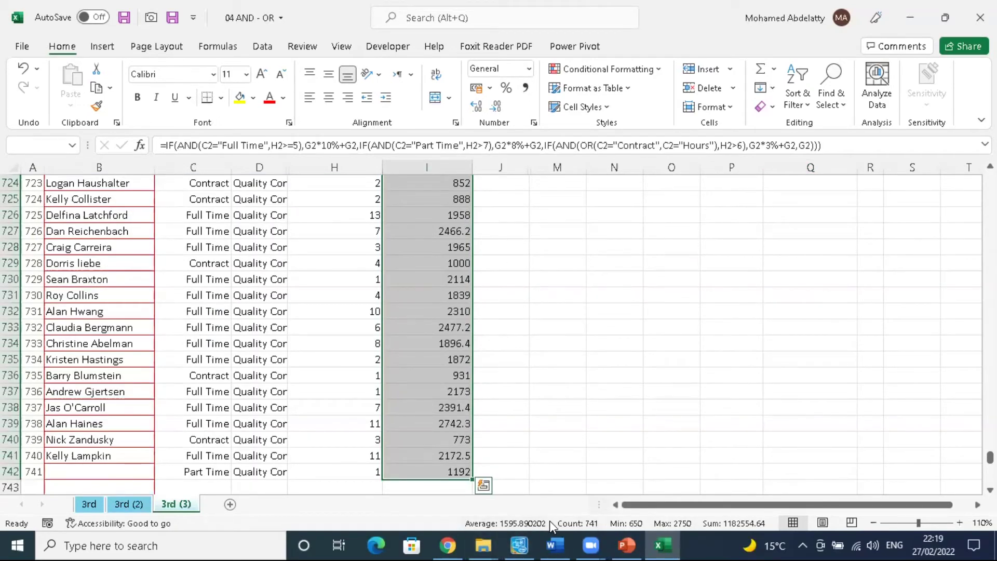
key(ctrl+BackSpace)
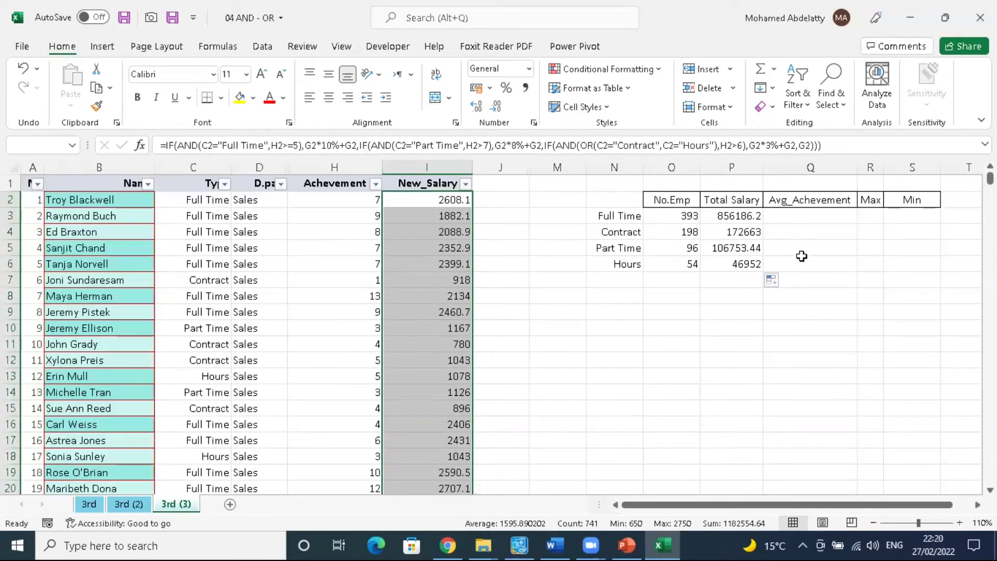
click(799, 219)
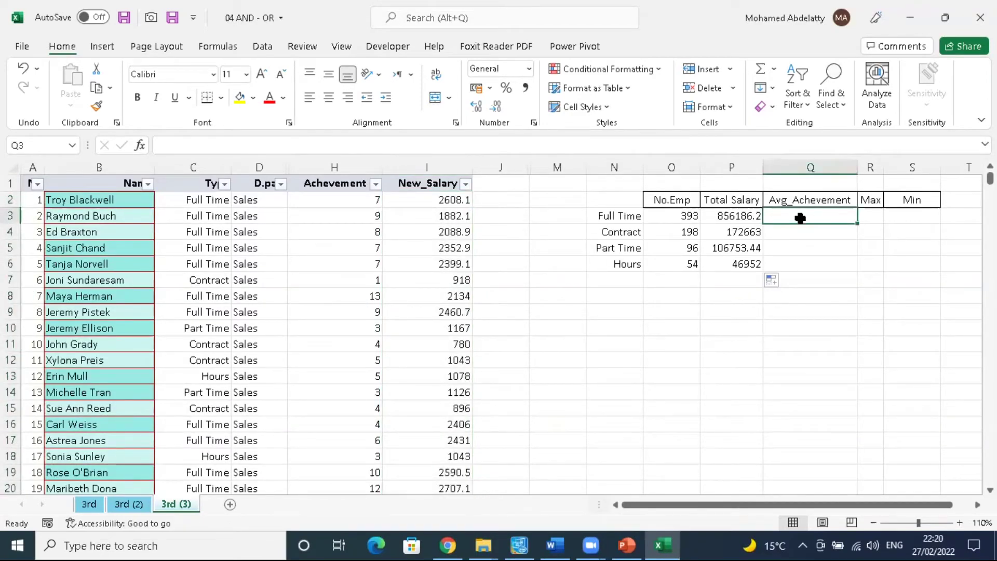
Step: Enter =AVERAGEIF(C:C,N3,H:H) in Q3 for the Full Time average achievement
text(=A)
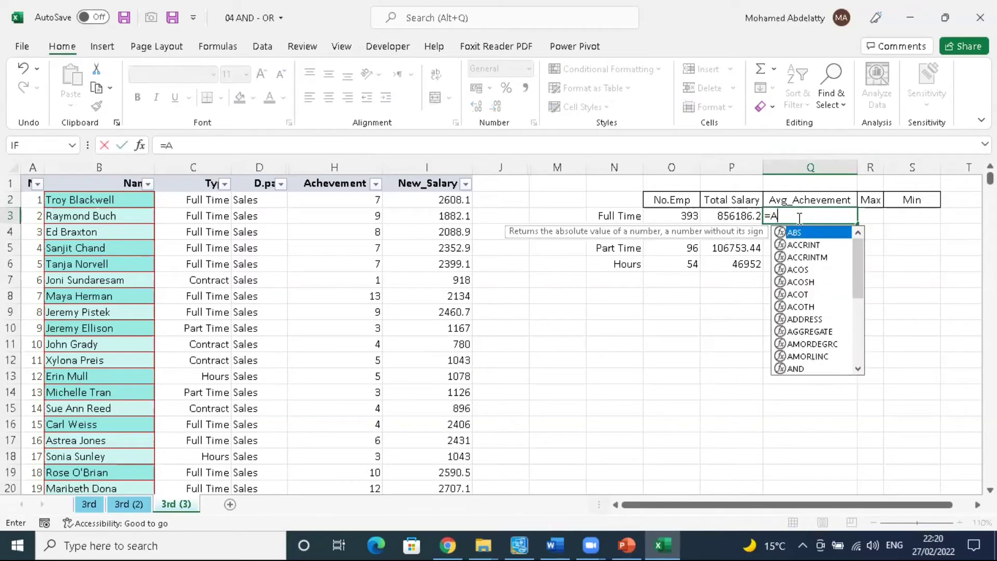
text(VG)
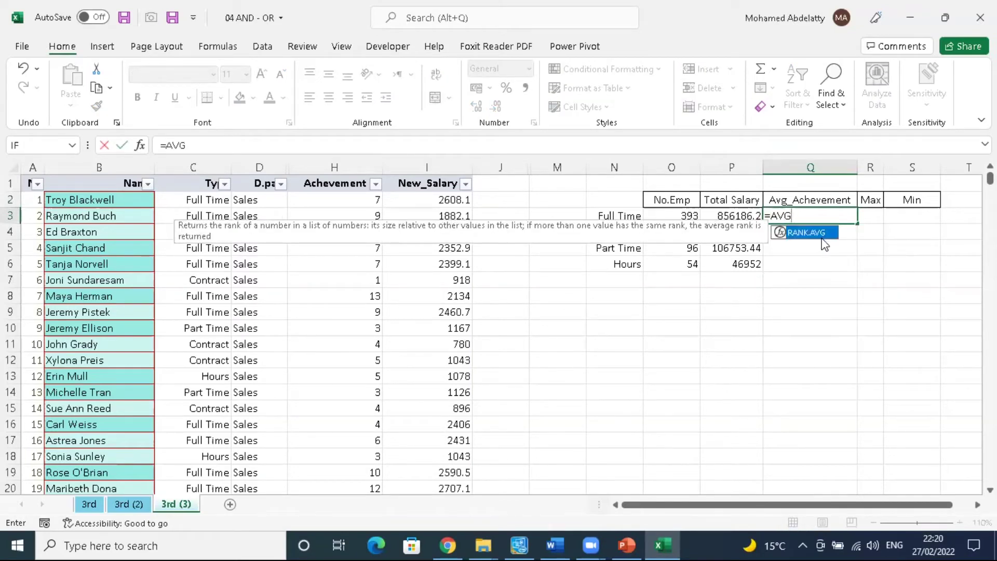
key(BackSpace)
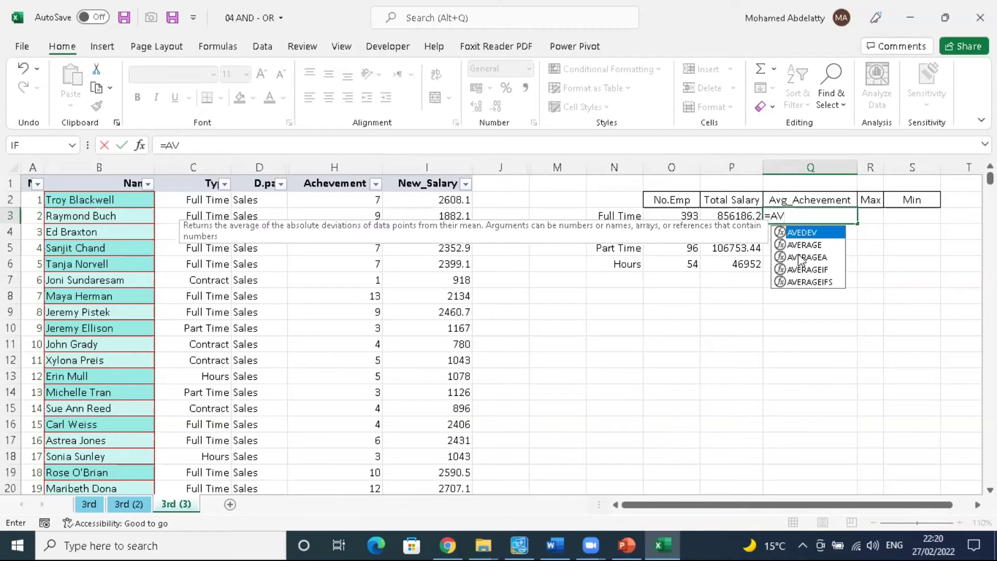
click(819, 270)
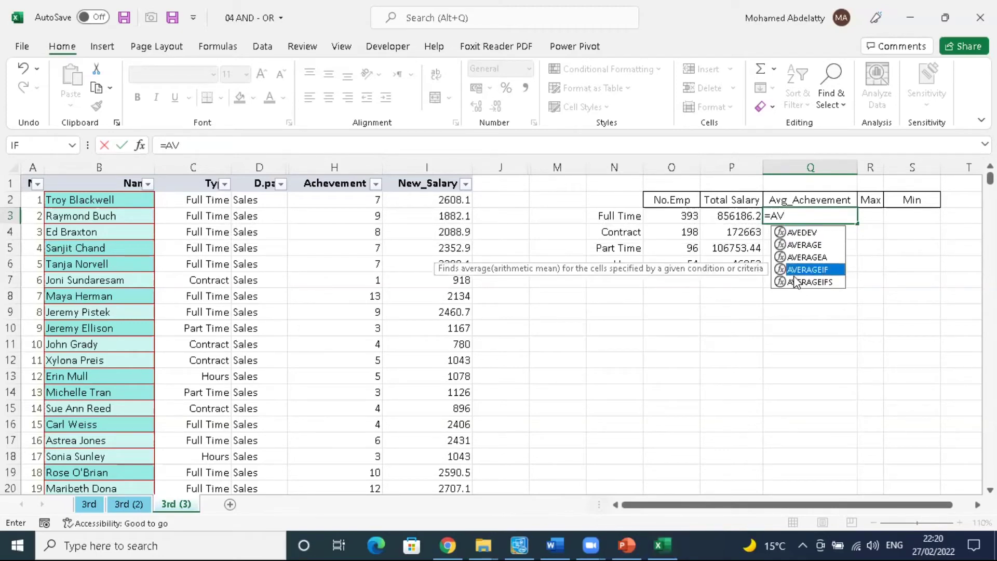
double_click(791, 271)
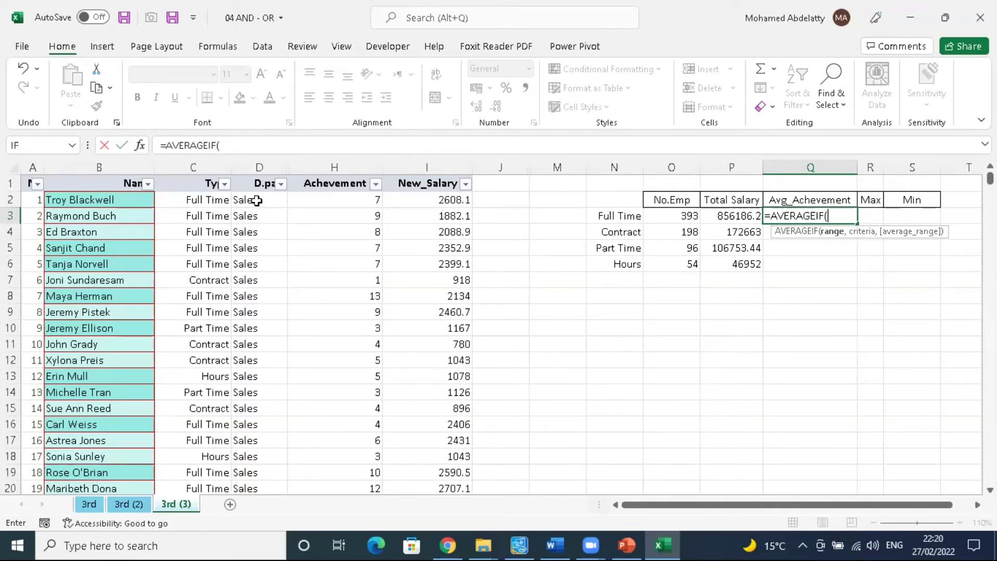
text(C)
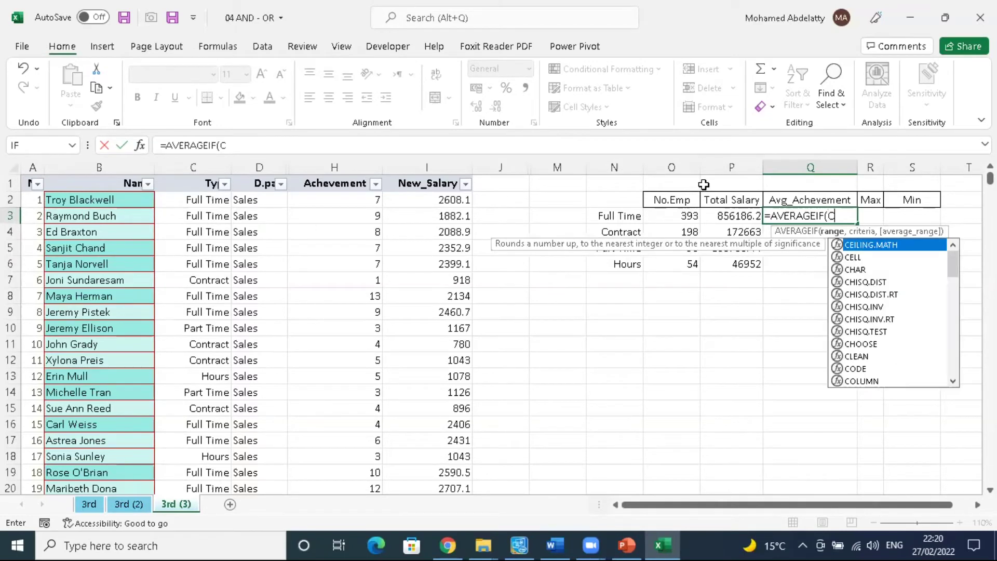
text(:C,)
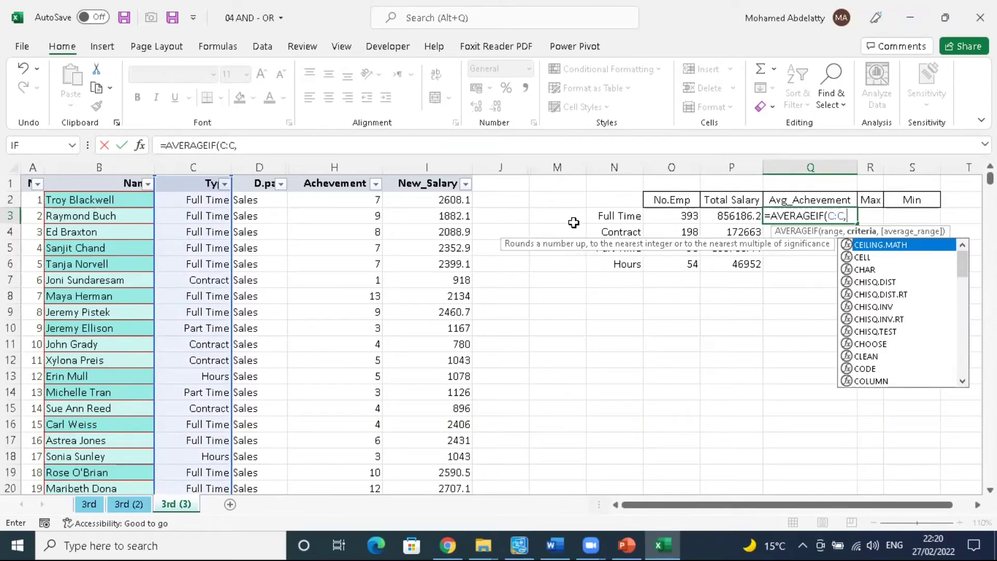
click(613, 214)
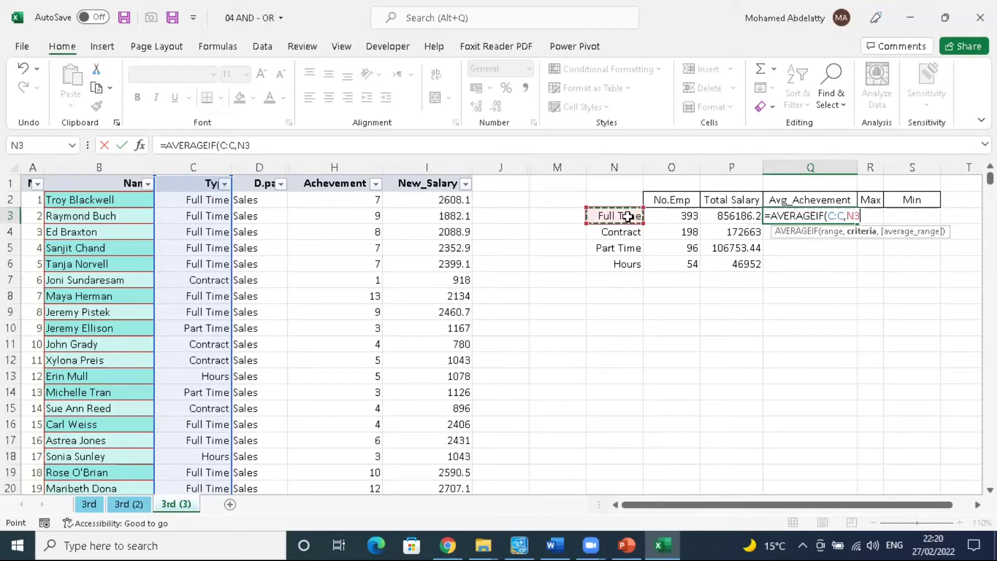
text(,)
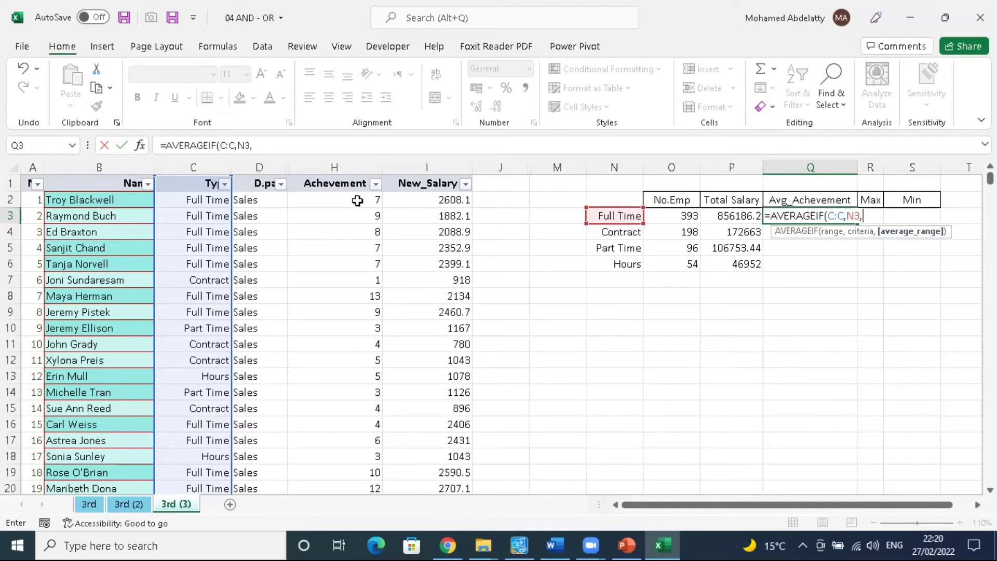
text(H)
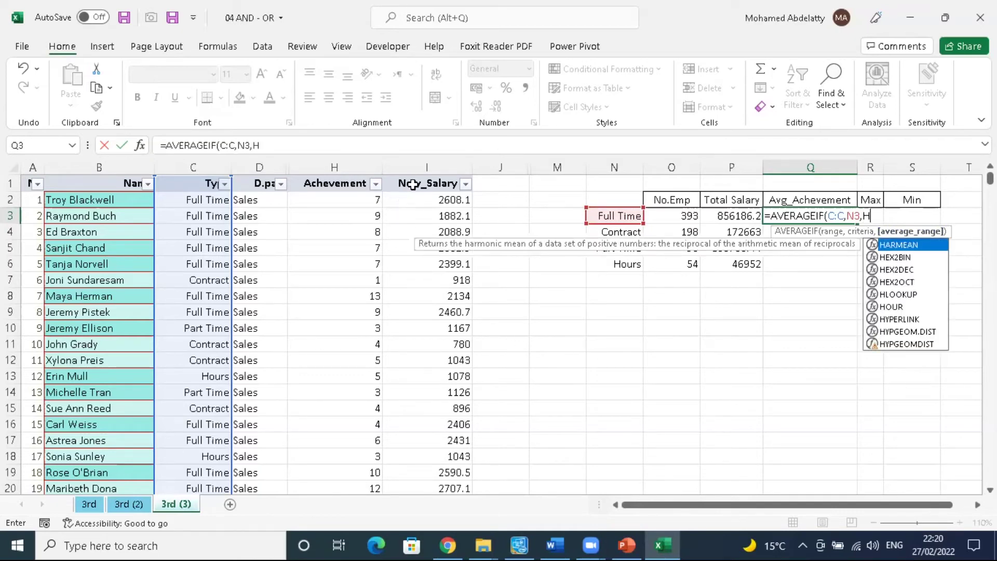
text(:H)
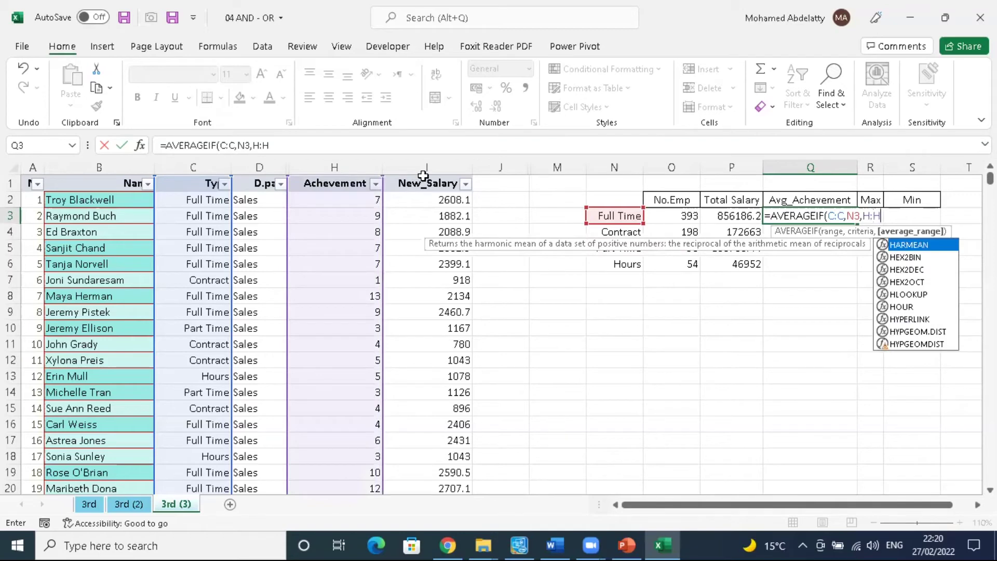
text())
key(Return)
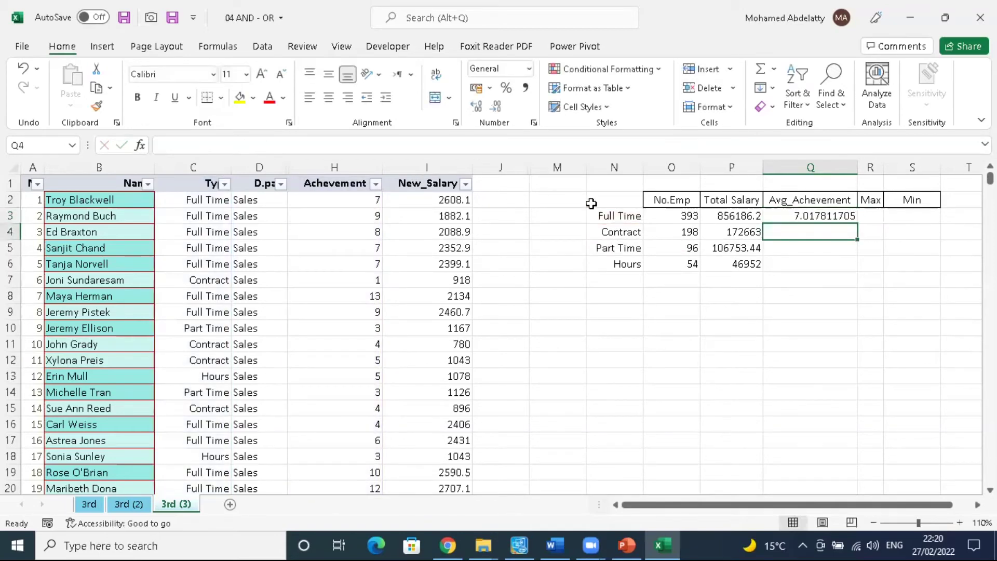
Step: Copy the AVERAGEIF formula down to Q6 and show the averages to two decimals
click(855, 220)
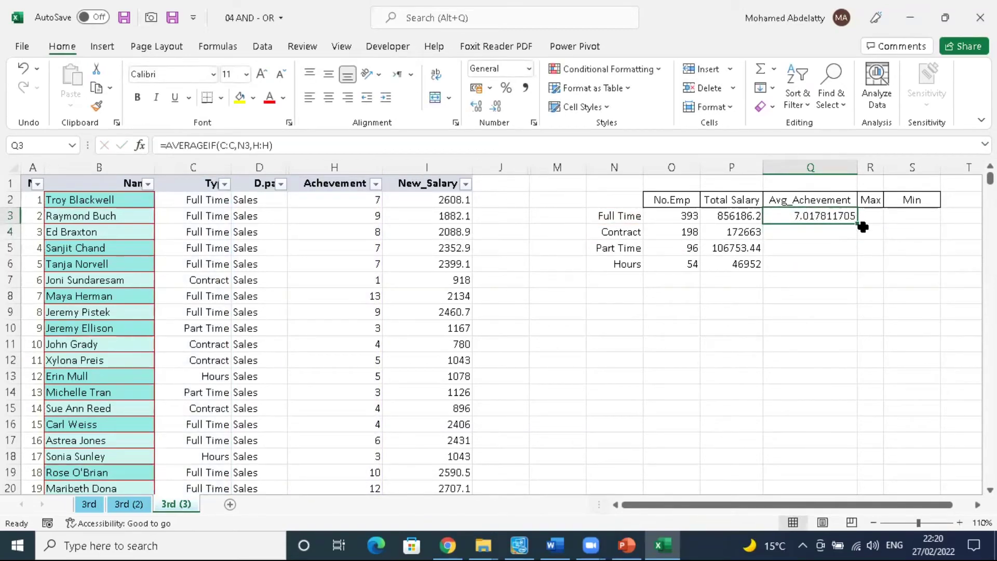
double_click(860, 227)
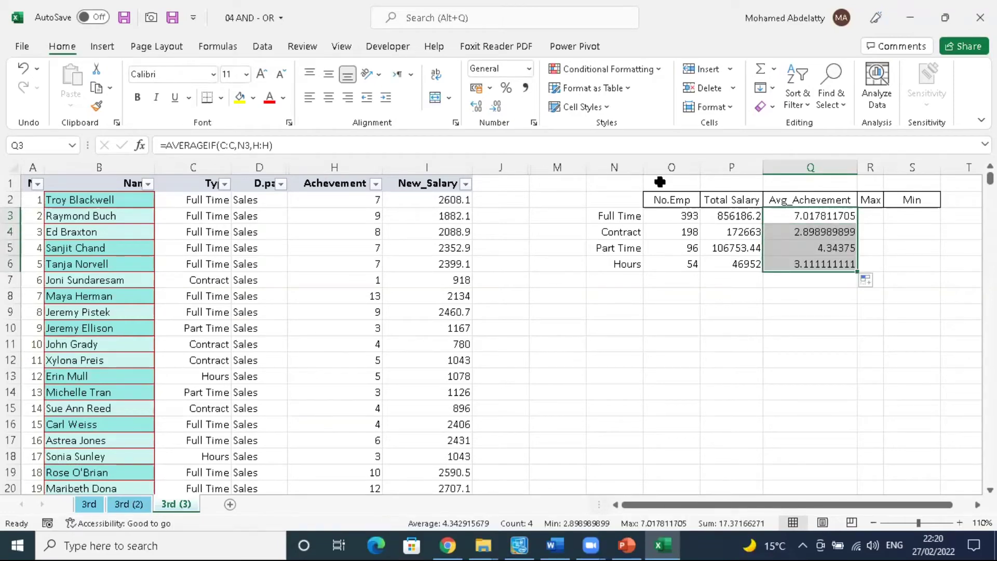
click(496, 106)
click(496, 106)
click(496, 106)
click(495, 106)
click(496, 106)
click(496, 106)
click(496, 107)
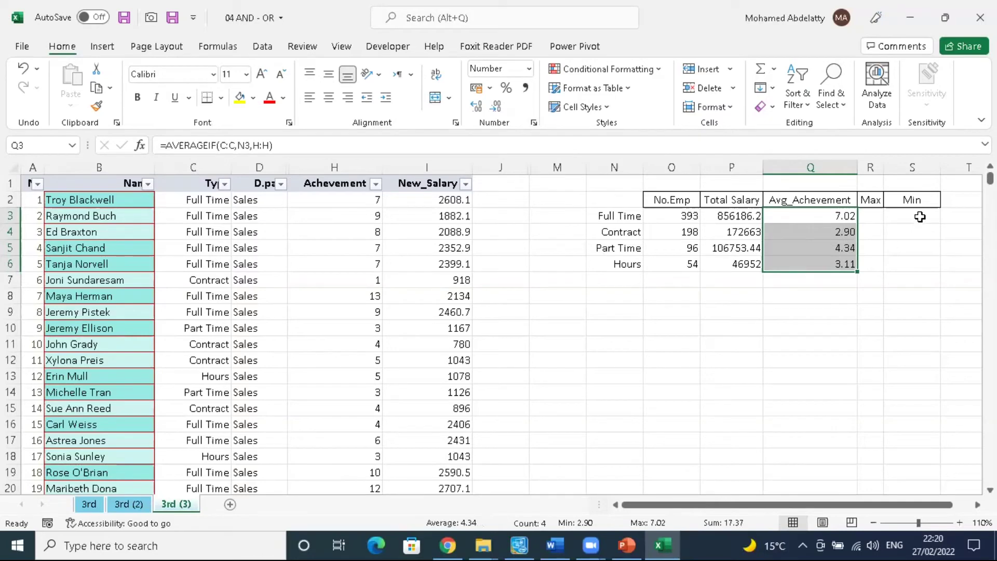
click(877, 215)
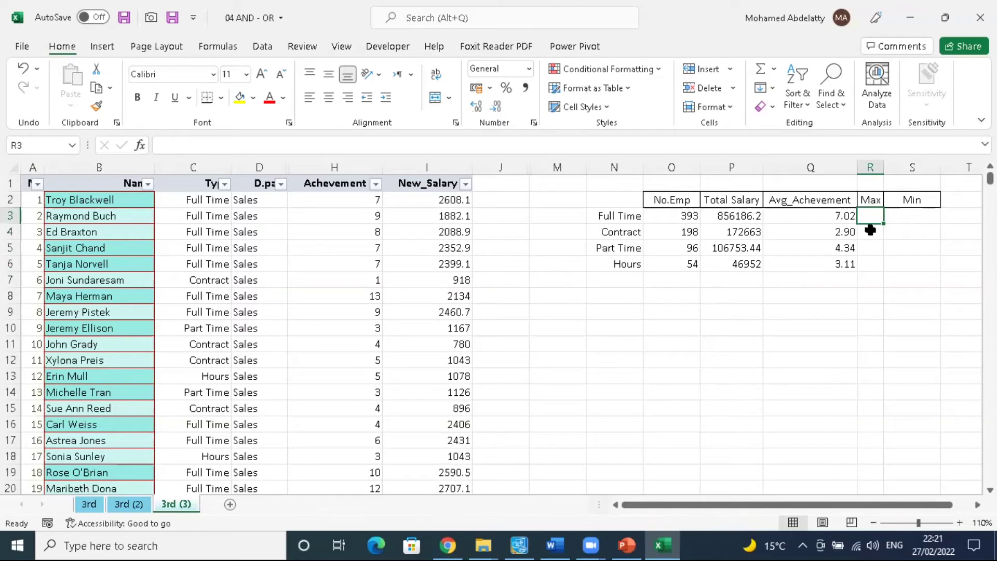
Step: Start the =MAXIFS( formula in R3, the Full Time Max cell
text(M)
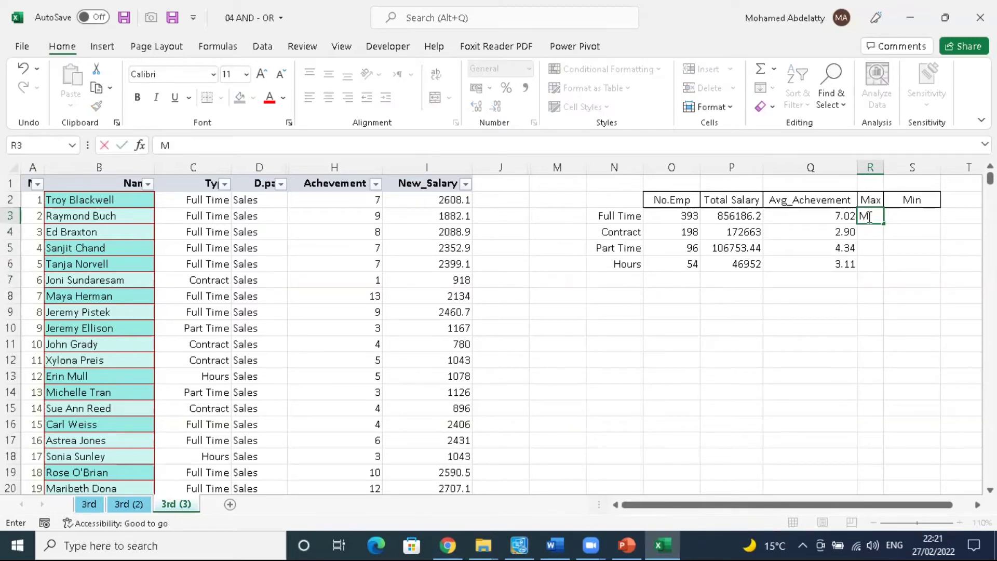
key(BackSpace)
text(=)
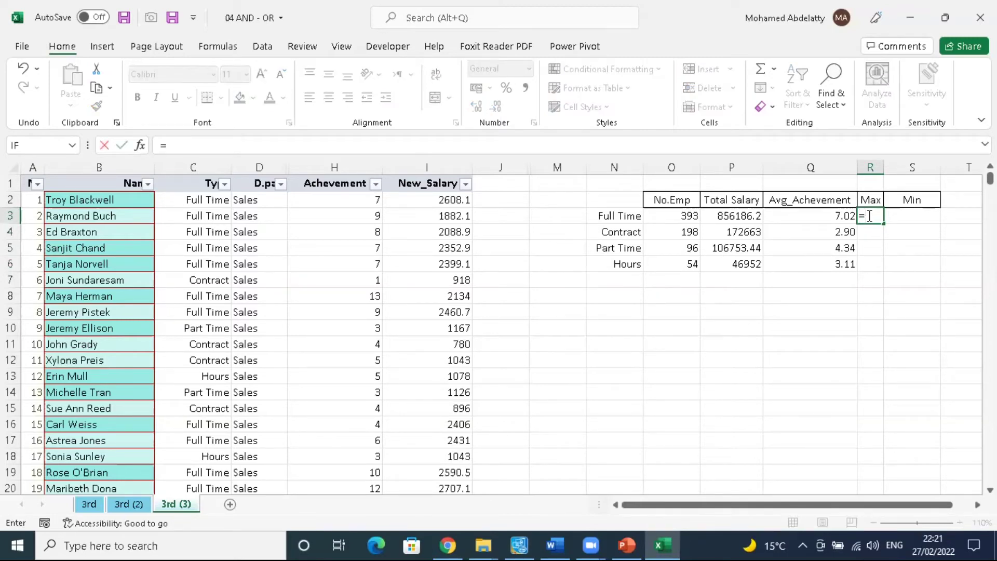
text(MAX)
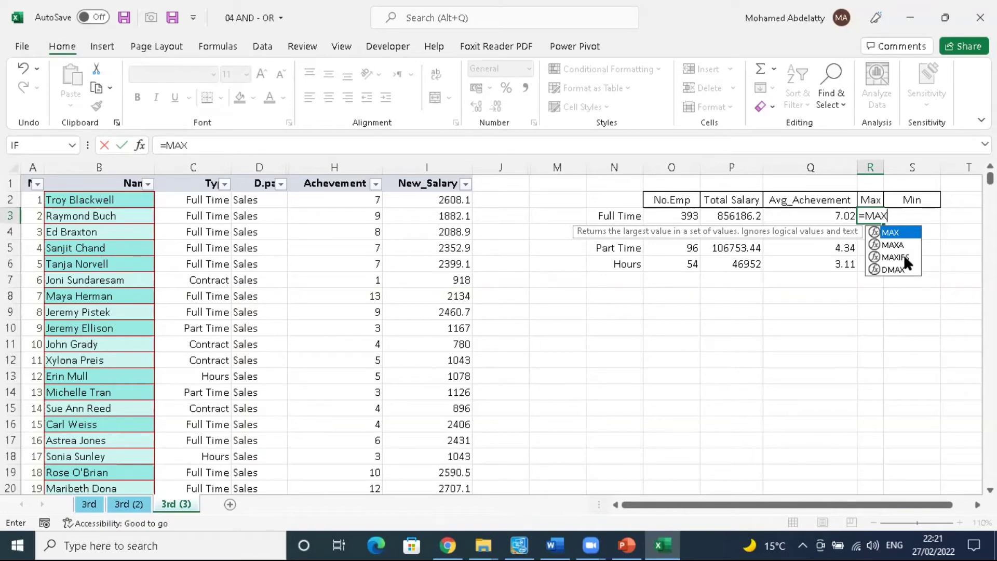
double_click(904, 257)
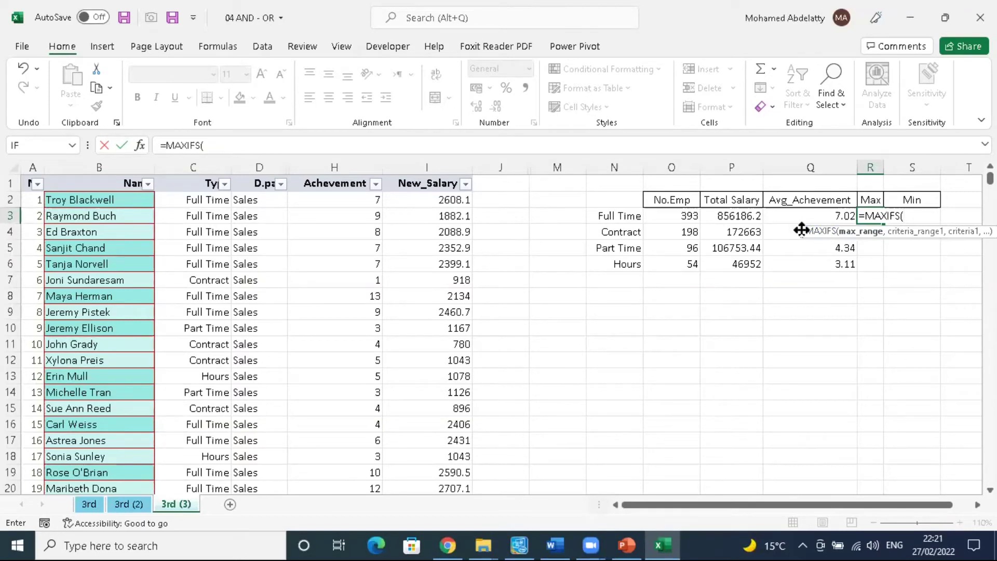
drag(801, 230, 704, 304)
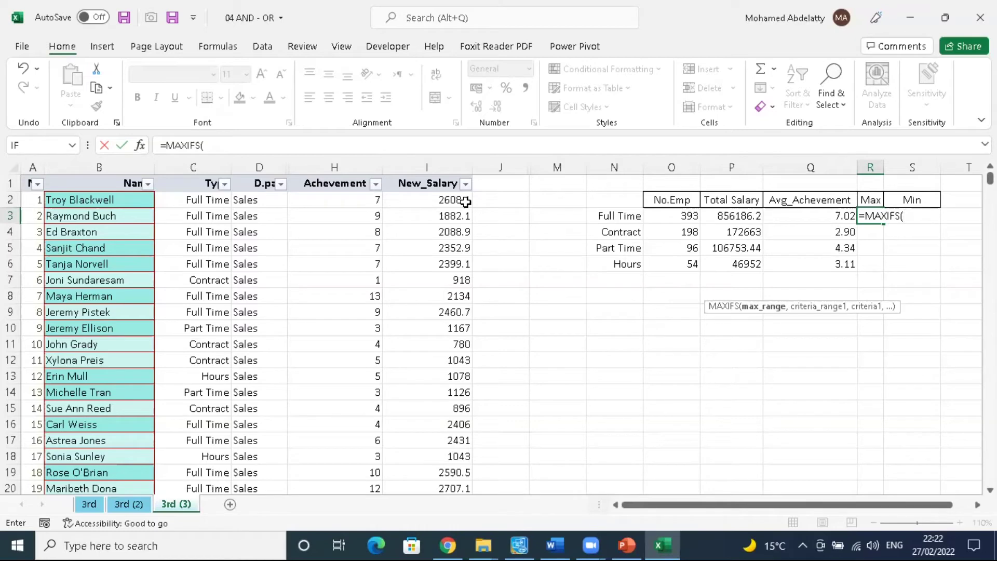
Step: Complete R3 as =MAXIFS(I:I,C:C,N3) for the Full Time highest New_Salary
text(I)
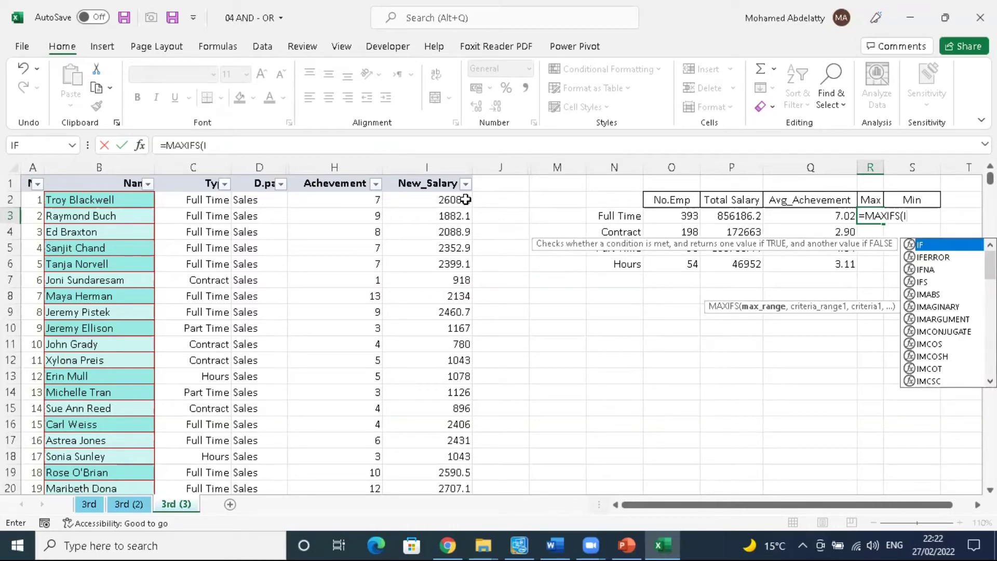
text(:I)
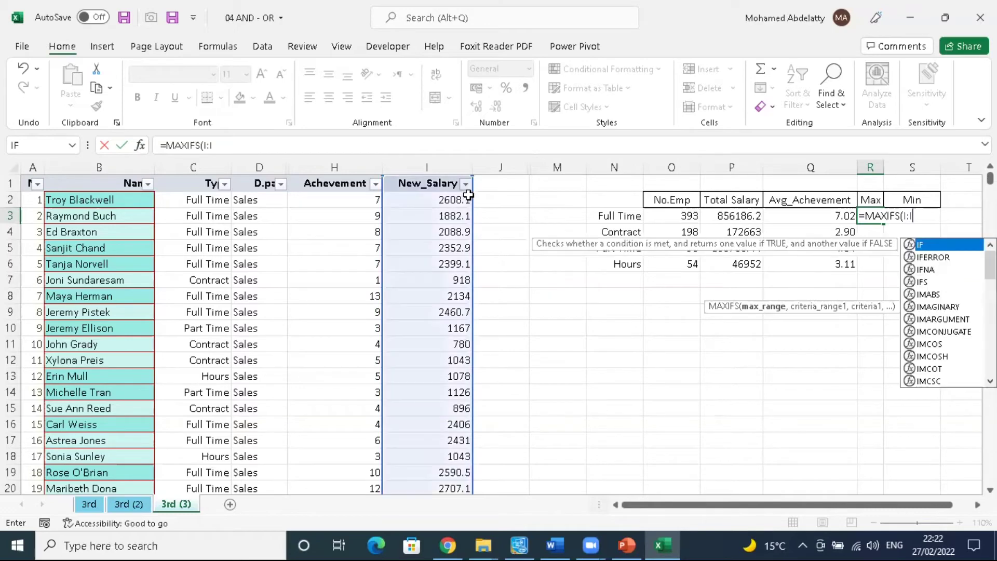
text(,)
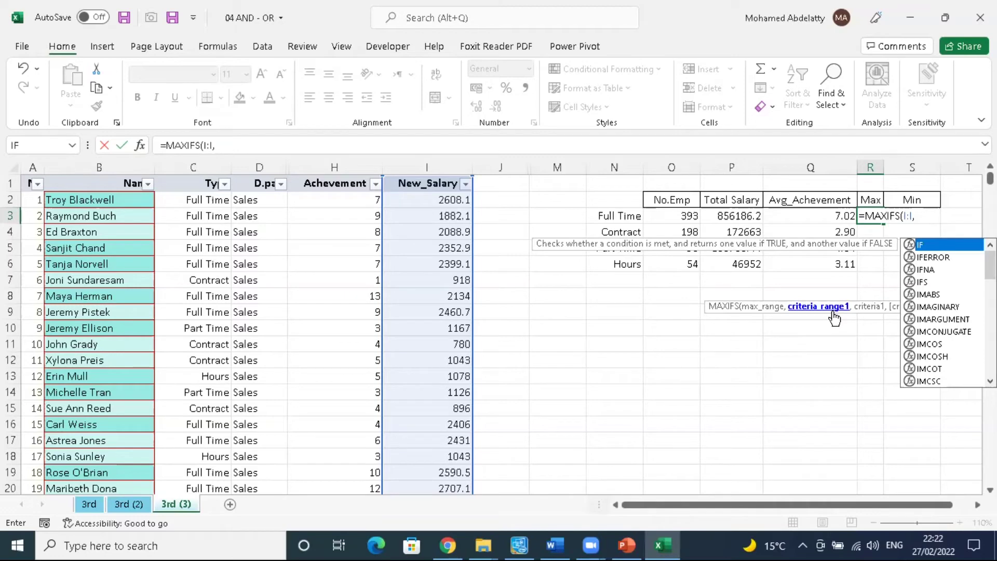
click(236, 145)
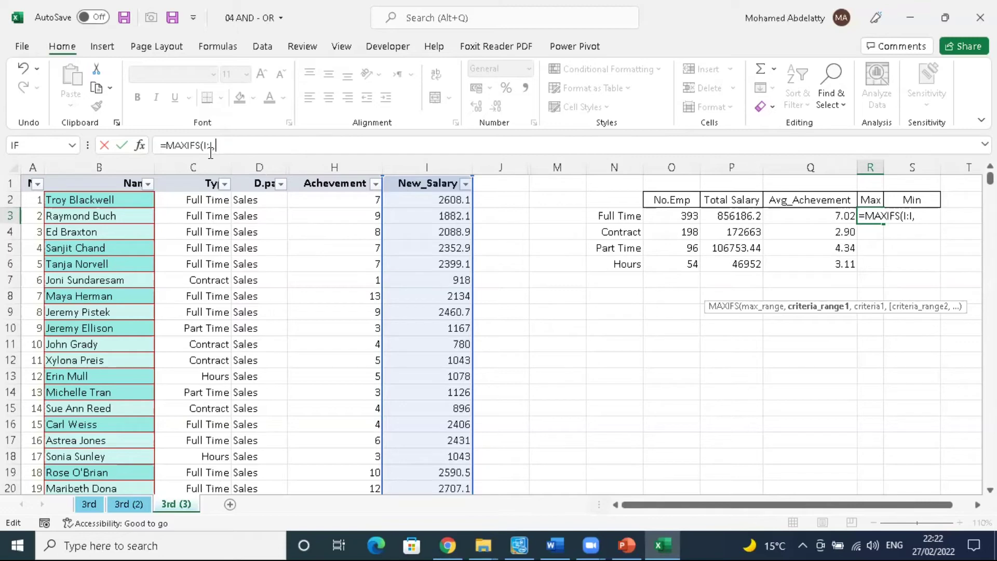
drag(197, 201, 198, 249)
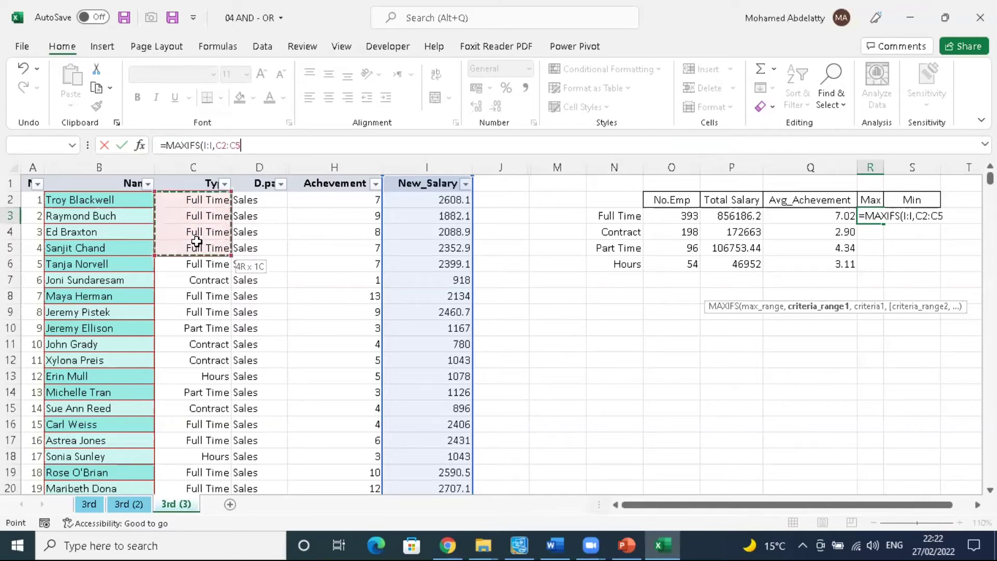
key(BackSpace)
key(BackSpace)
key(BackSpace)
key(BackSpace)
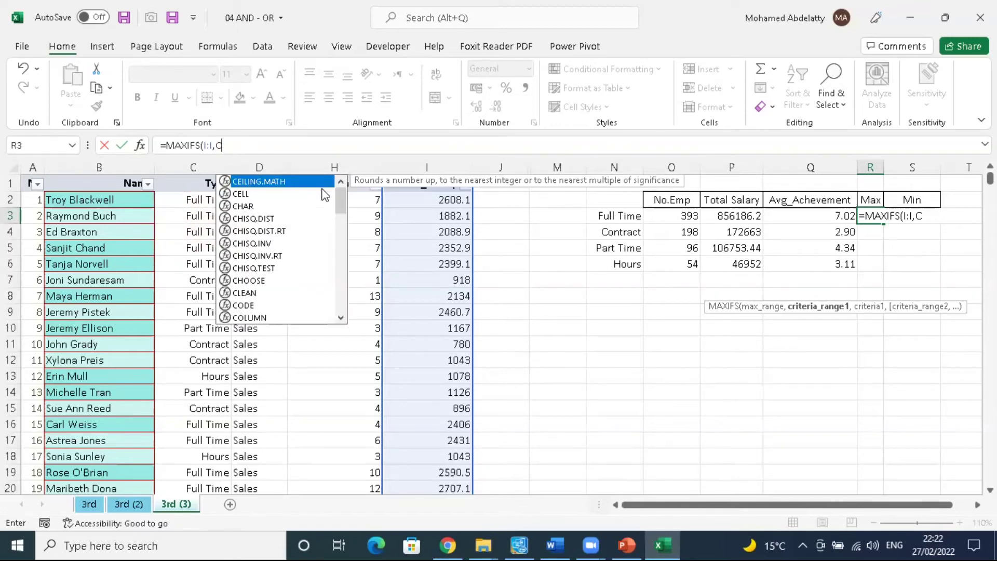
text(:)
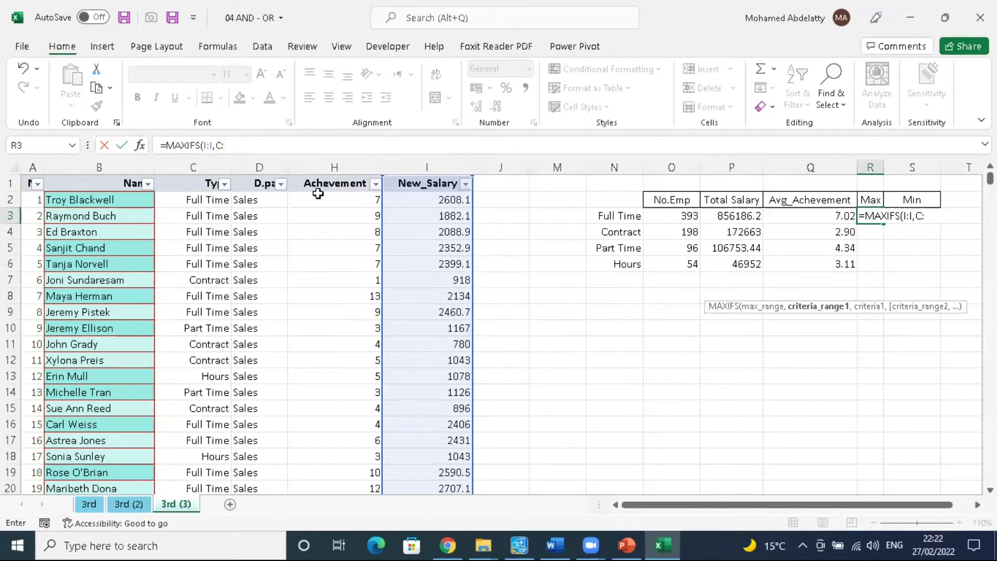
text(C,)
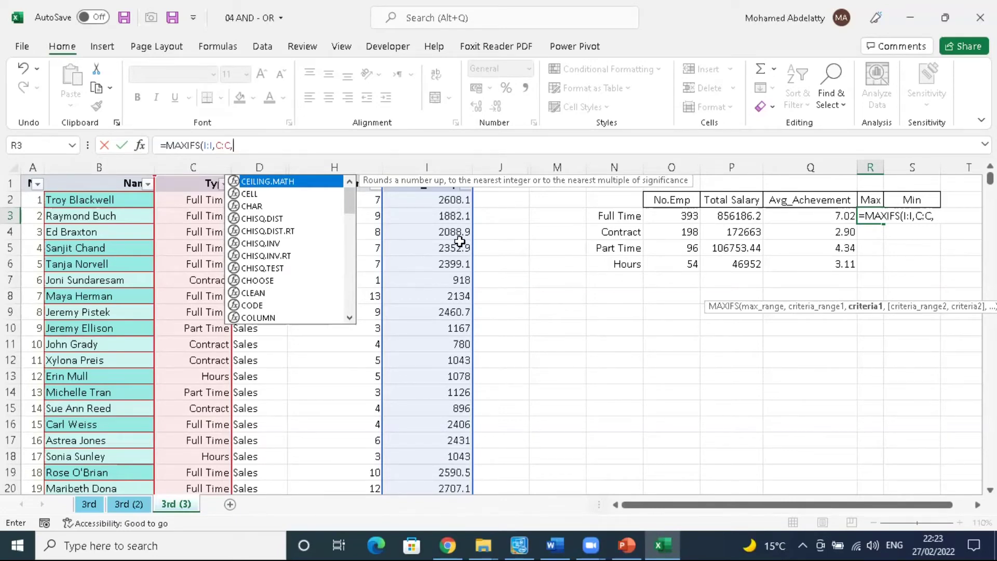
click(619, 217)
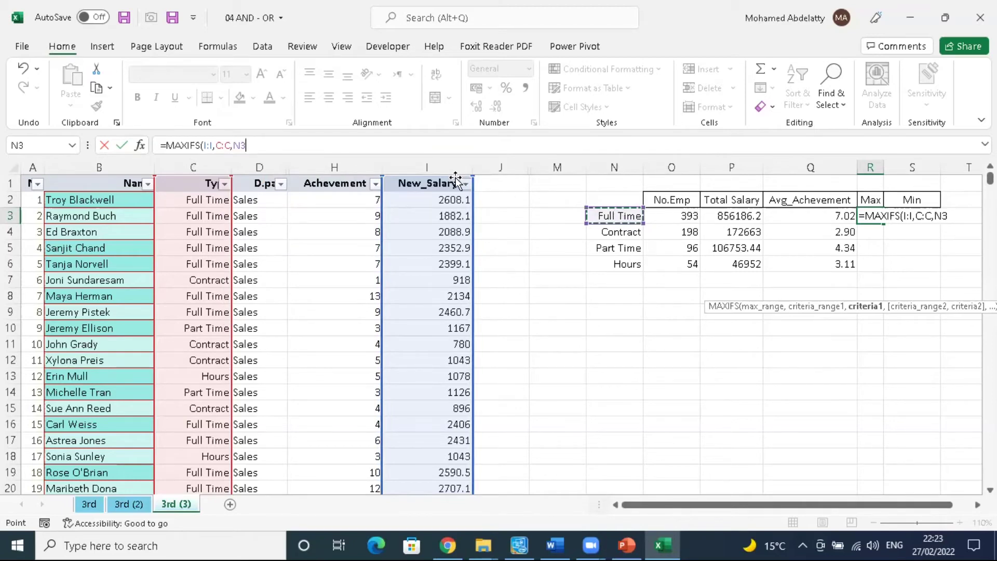
text(,)
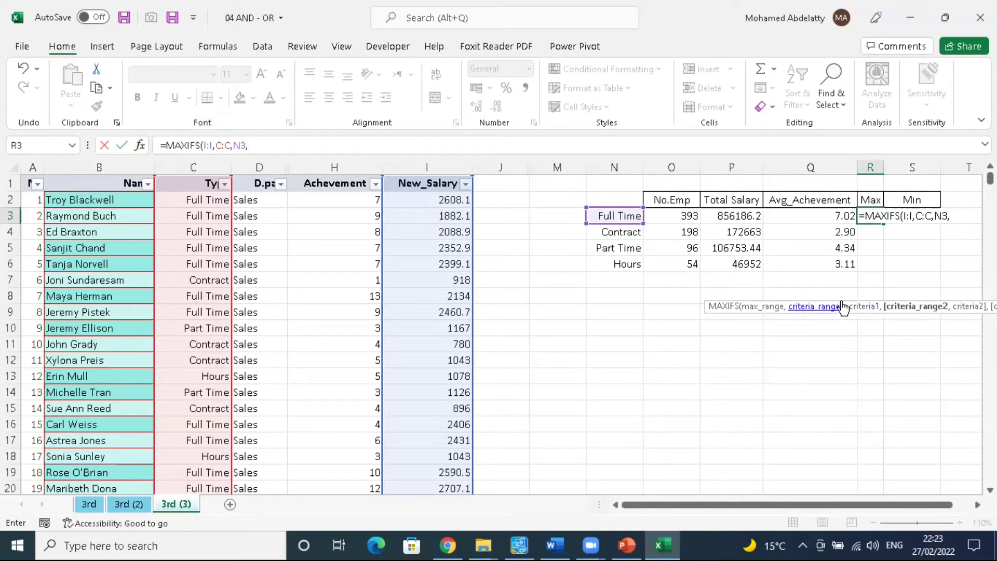
drag(848, 304, 240, 161)
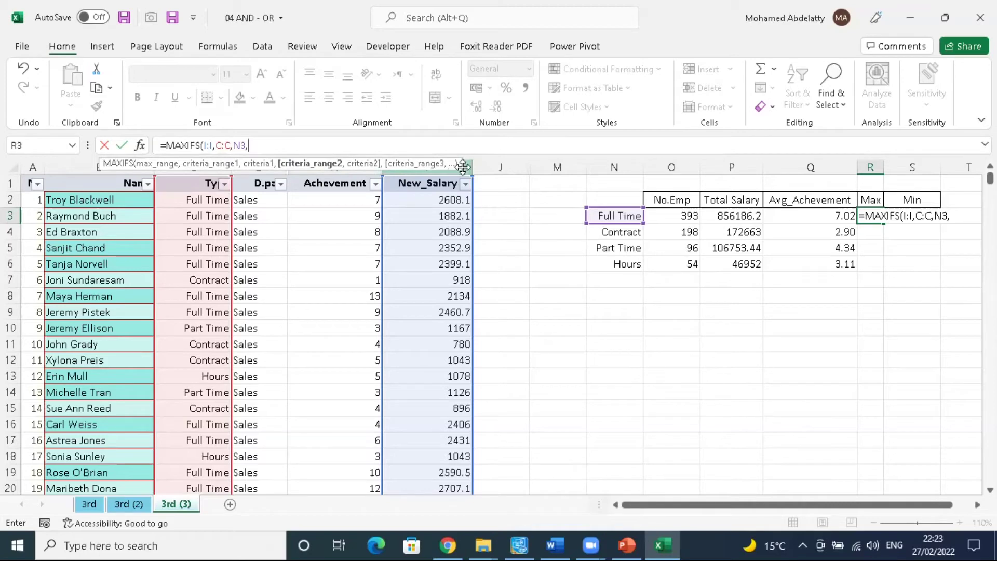
key(BackSpace)
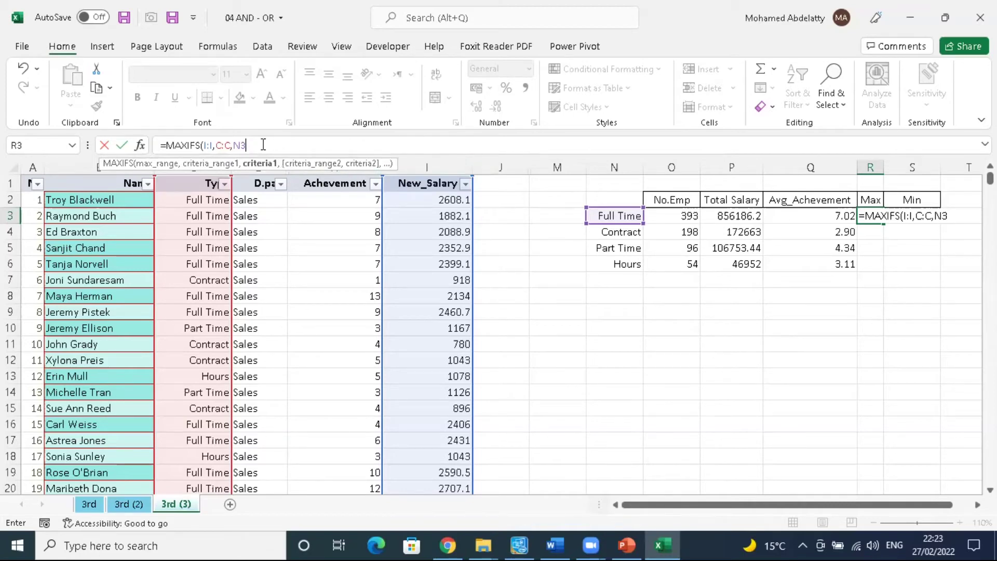
text())
key(Return)
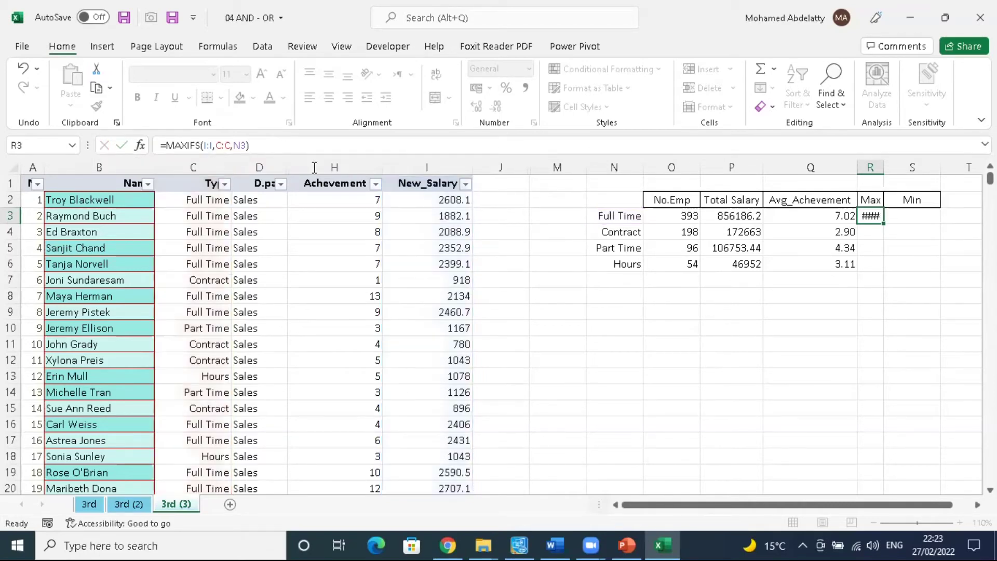
Step: Copy the MAXIFS formula down to R6 for Contract, Part Time and Hours
click(881, 217)
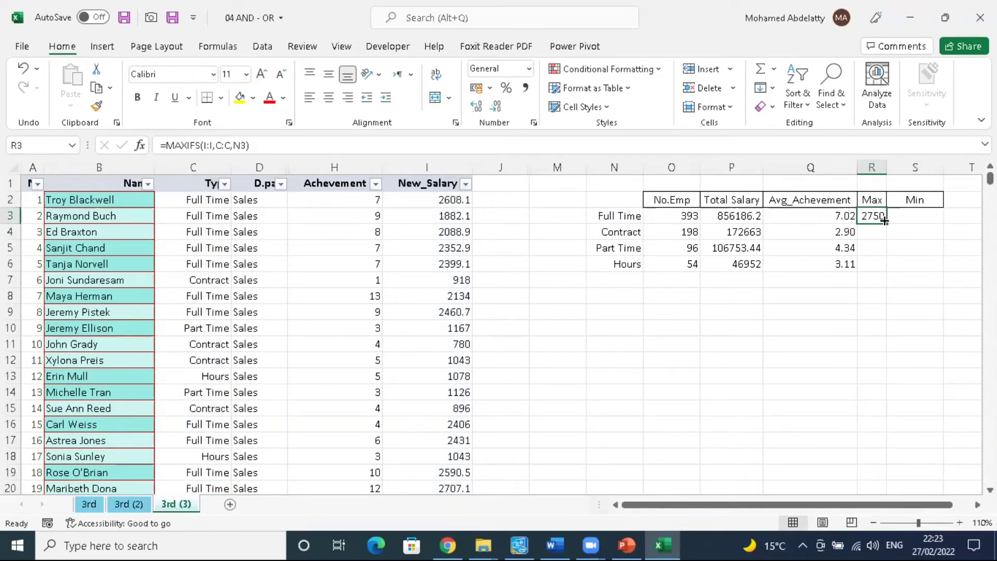
double_click(884, 220)
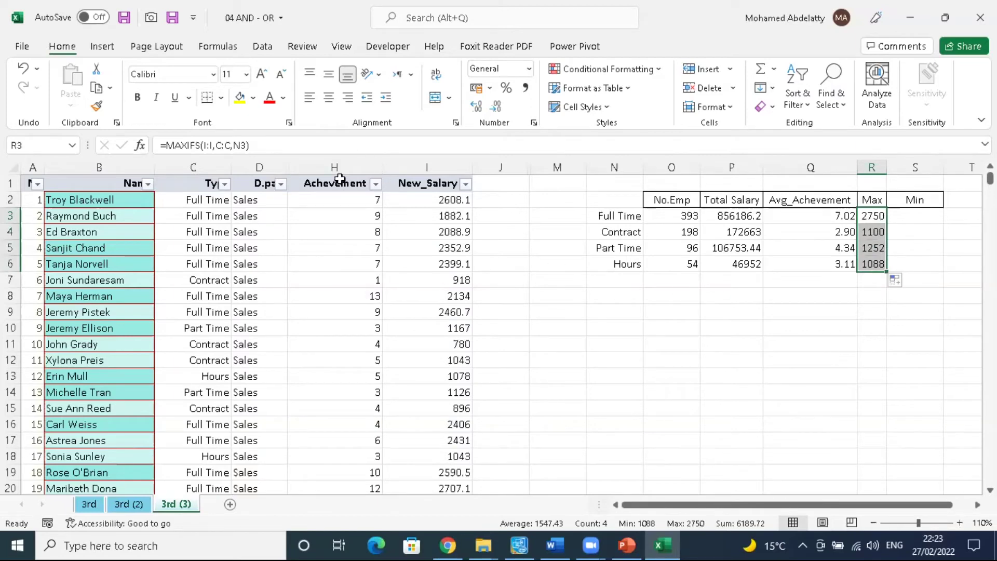
click(224, 184)
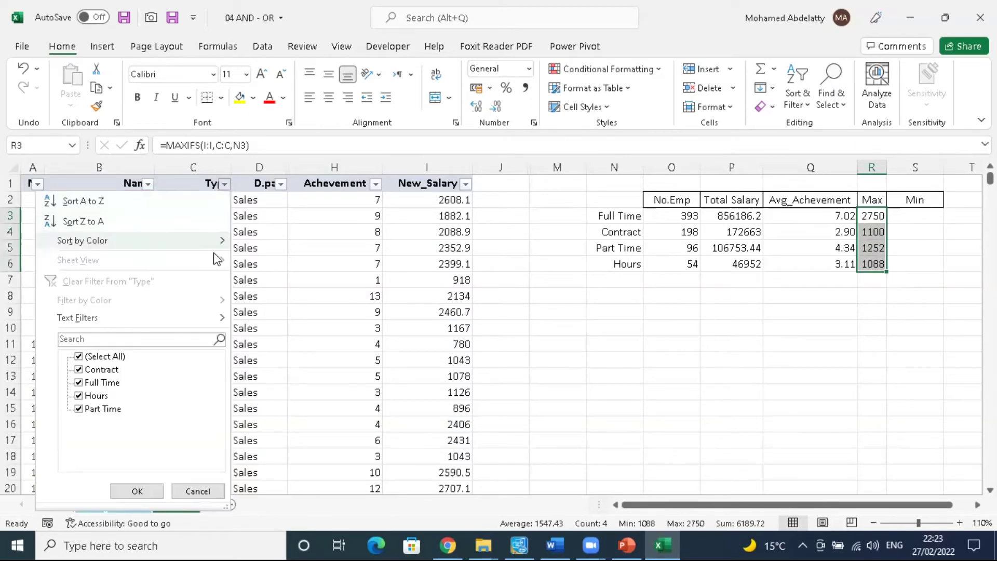
click(79, 356)
click(100, 383)
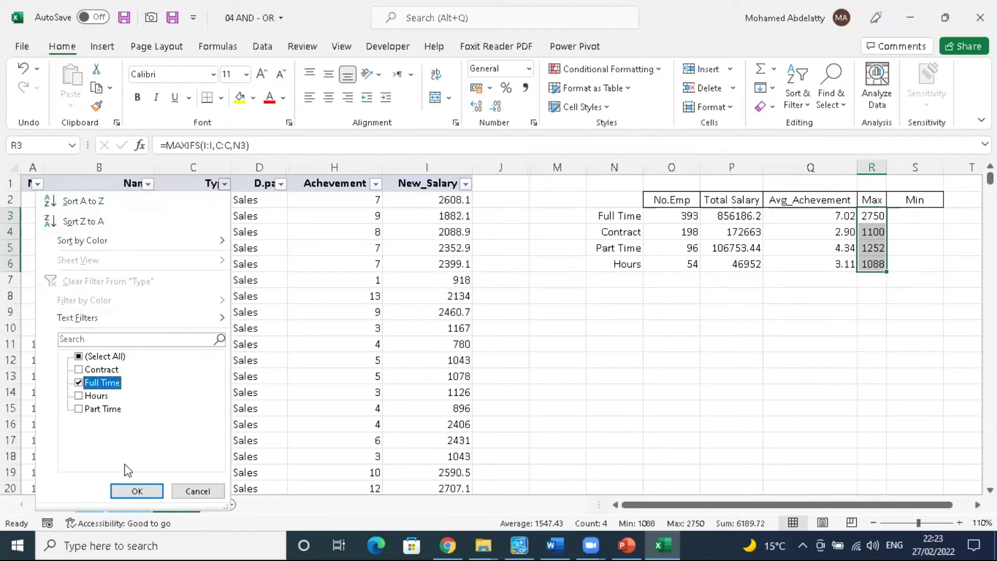
click(137, 491)
click(421, 201)
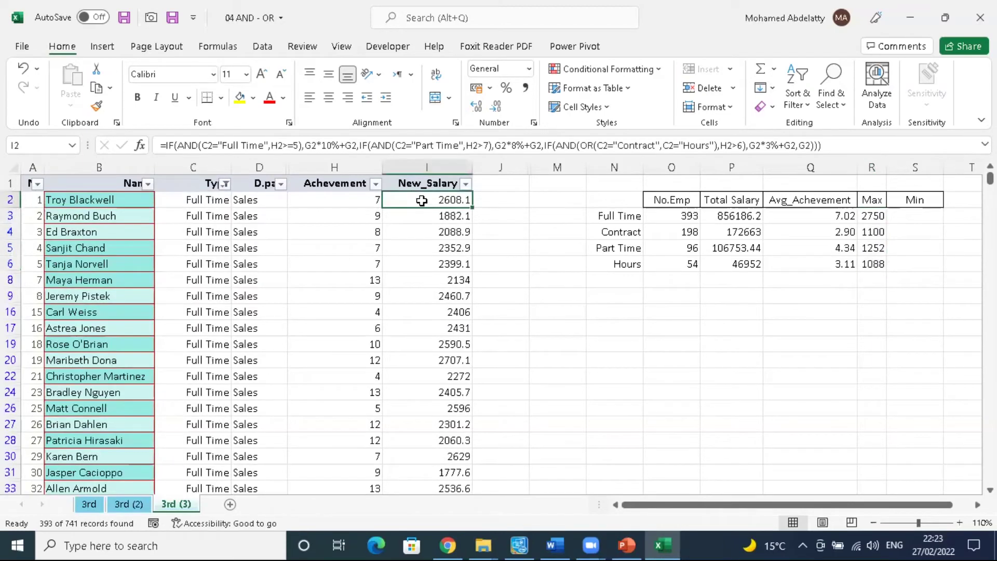
key(ctrl+shift+Down)
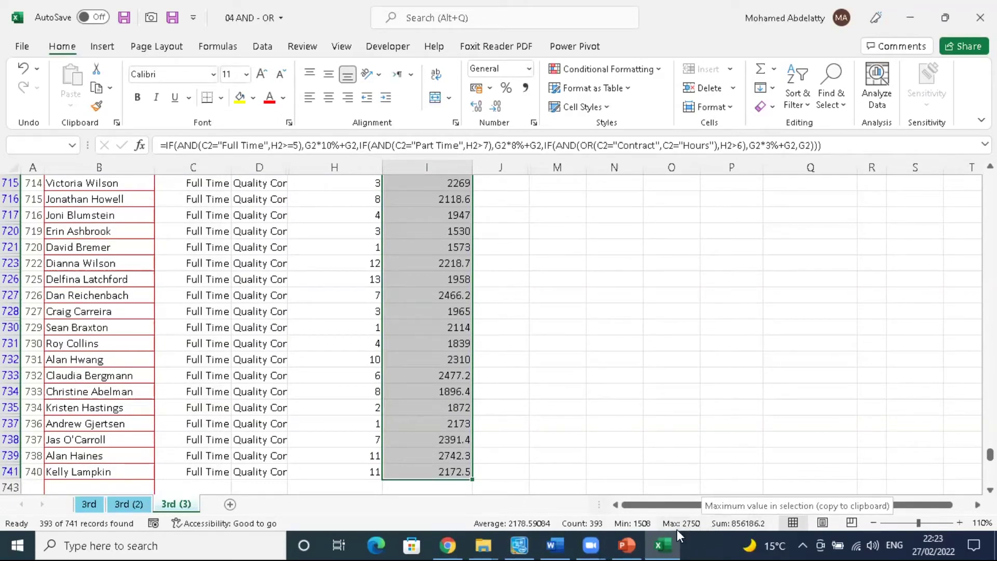
key(ctrl+BackSpace)
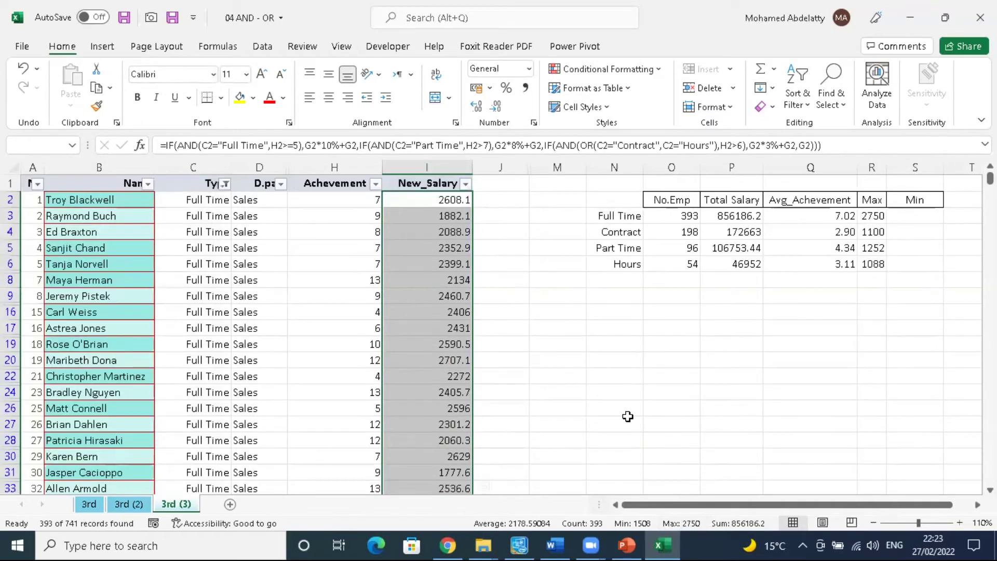
click(224, 184)
click(55, 282)
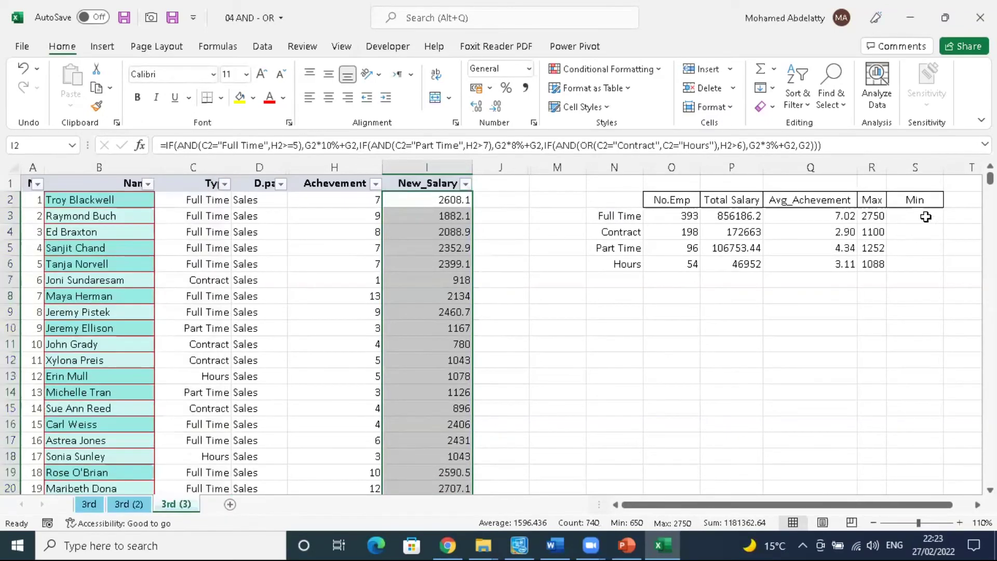
Step: Enter =MINIFS(I:I,C:C,N3) in S3 and fill it down to S6
click(926, 216)
text(=)
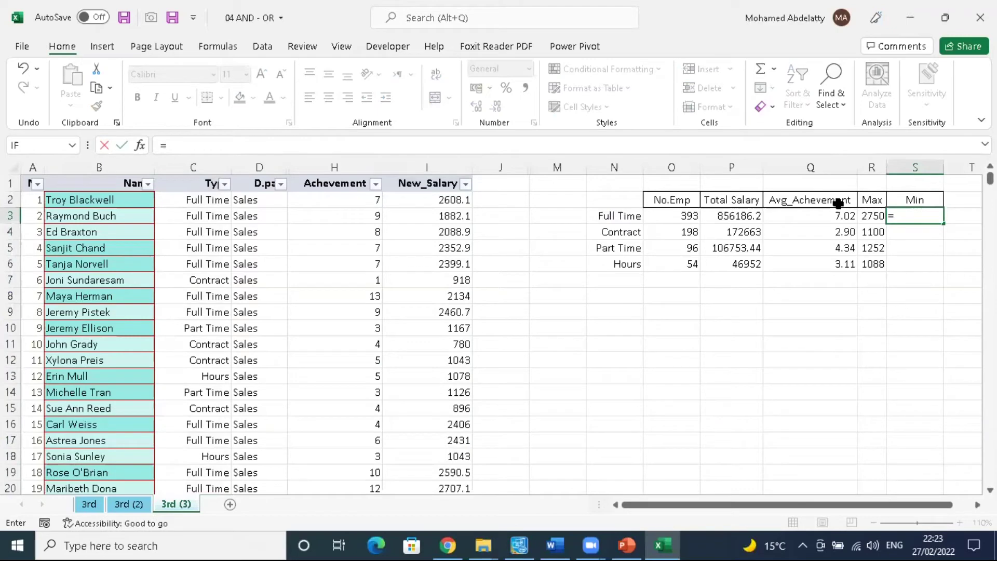
text(MI)
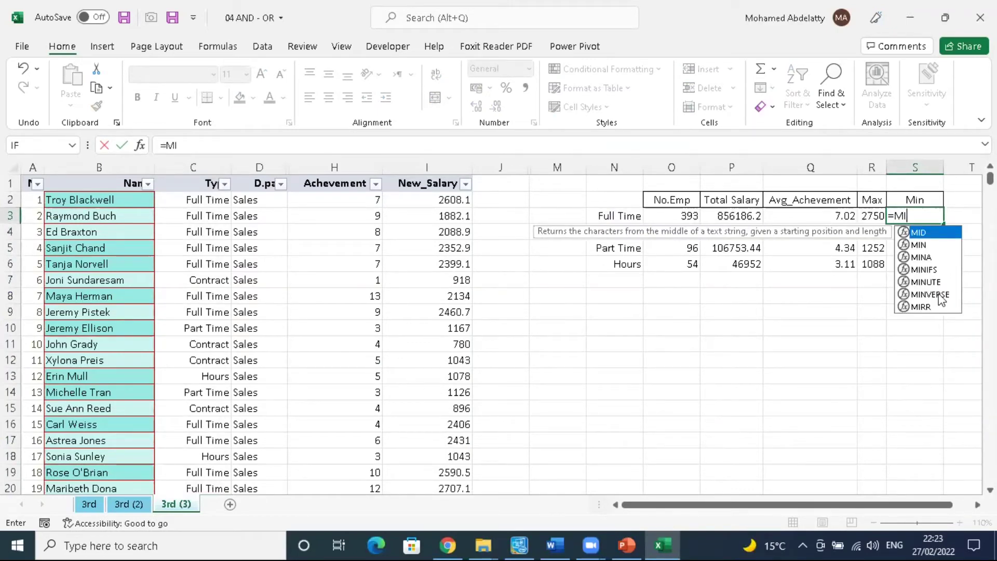
double_click(924, 270)
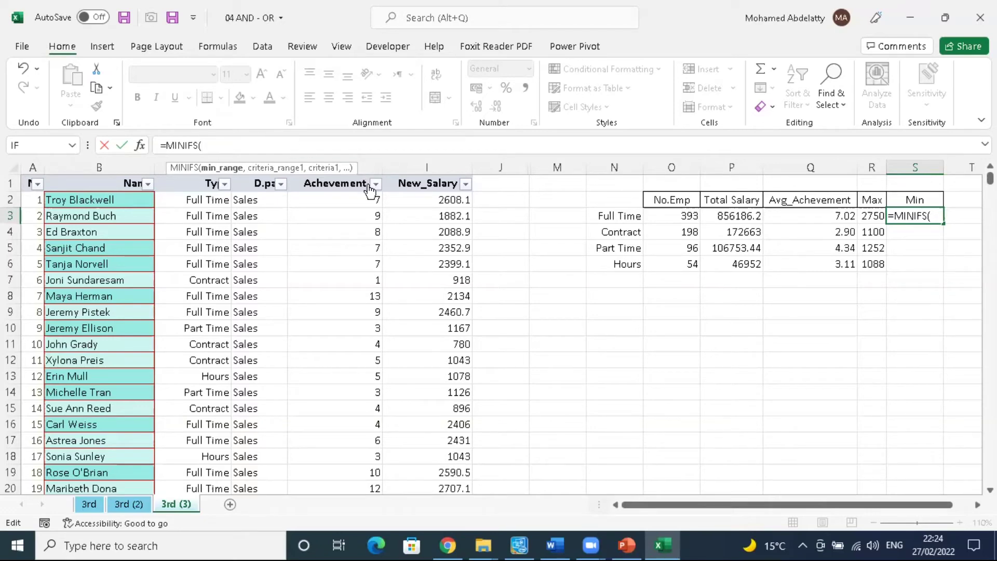
text(I)
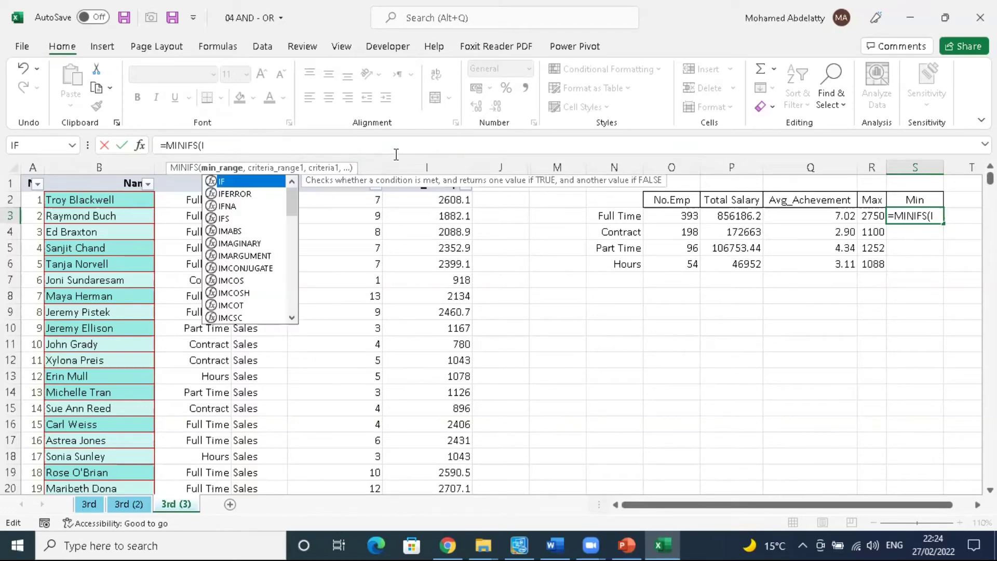
text(:I,)
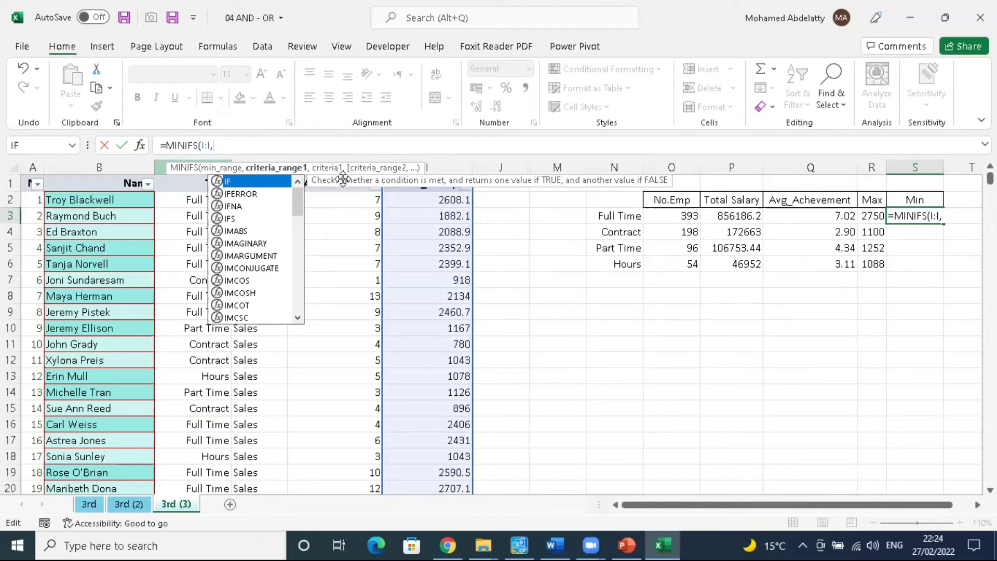
text(C)
text(C)
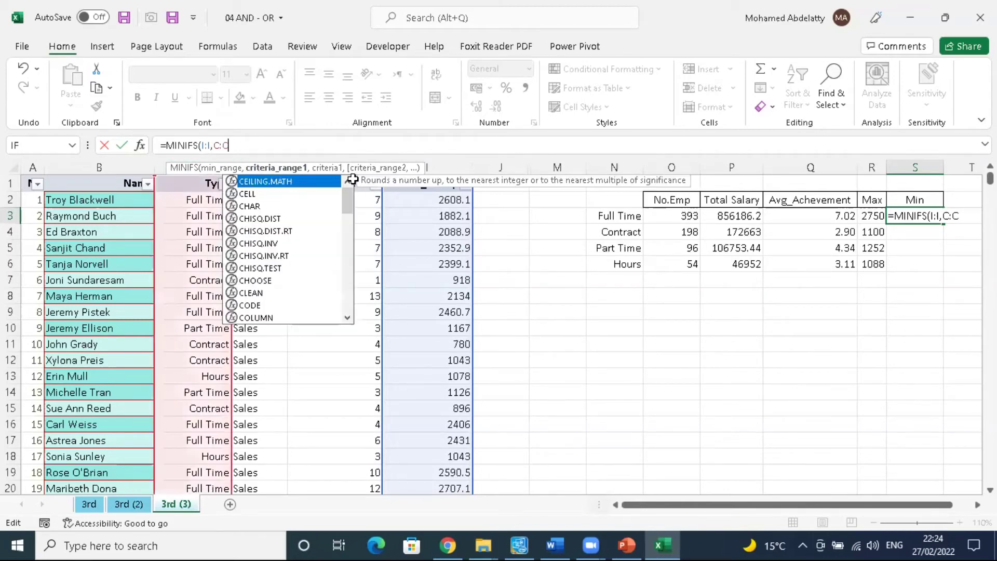
text(,)
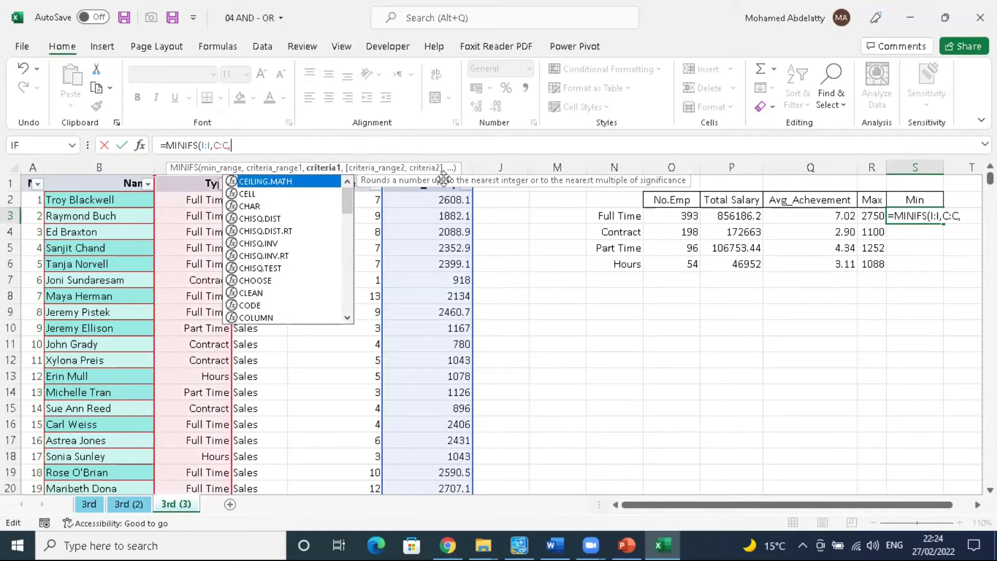
click(625, 215)
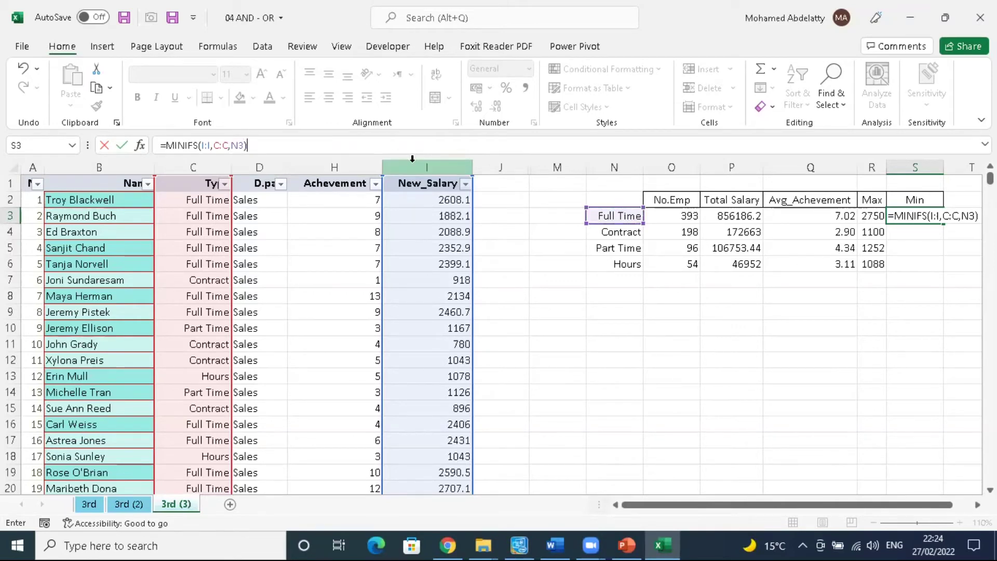
key(Return)
click(937, 216)
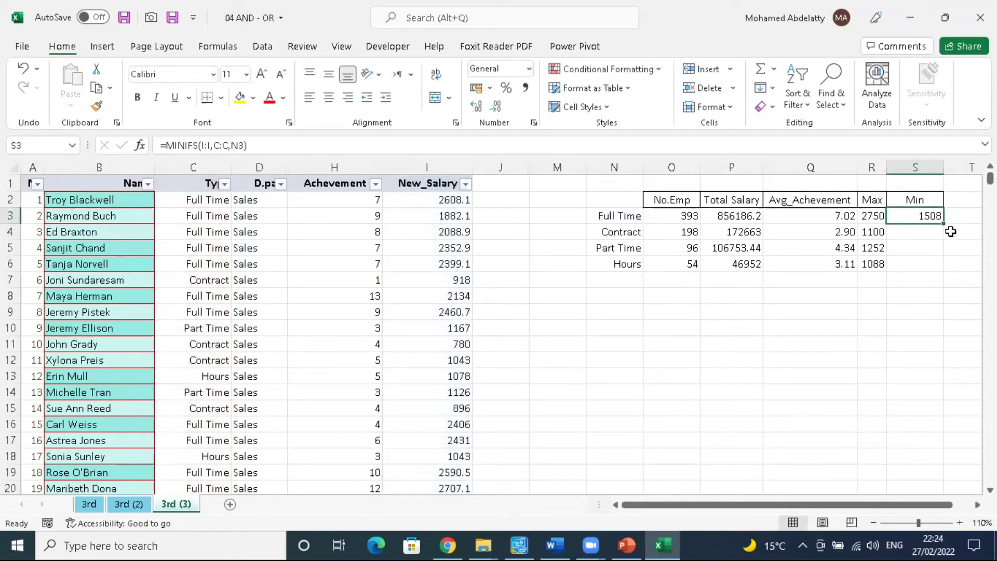
double_click(943, 223)
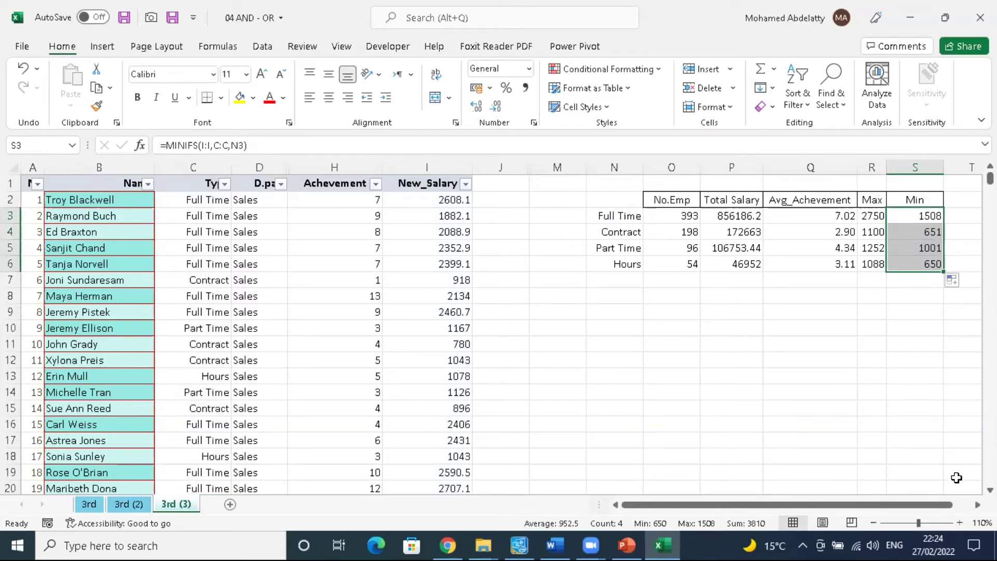
scroll(586, 264, right, 2)
Step: Make N2:S6 centred and bold with All Borders on every cell
drag(489, 202, 773, 262)
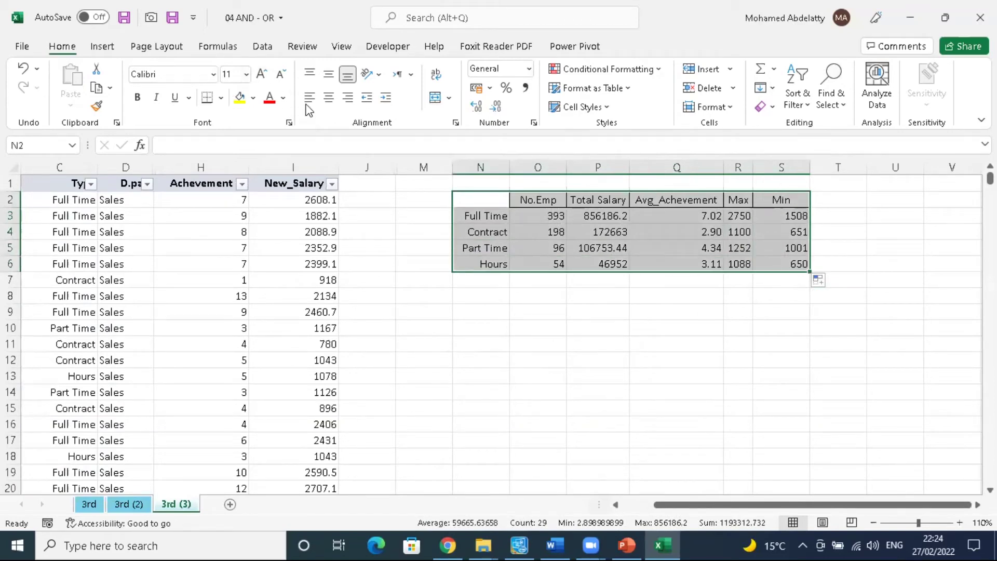
click(328, 97)
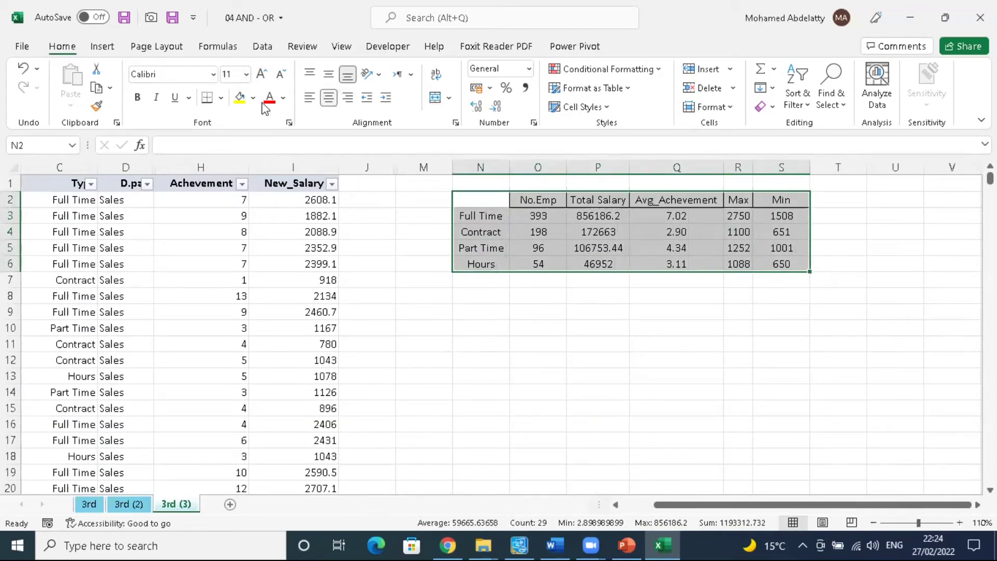
click(138, 96)
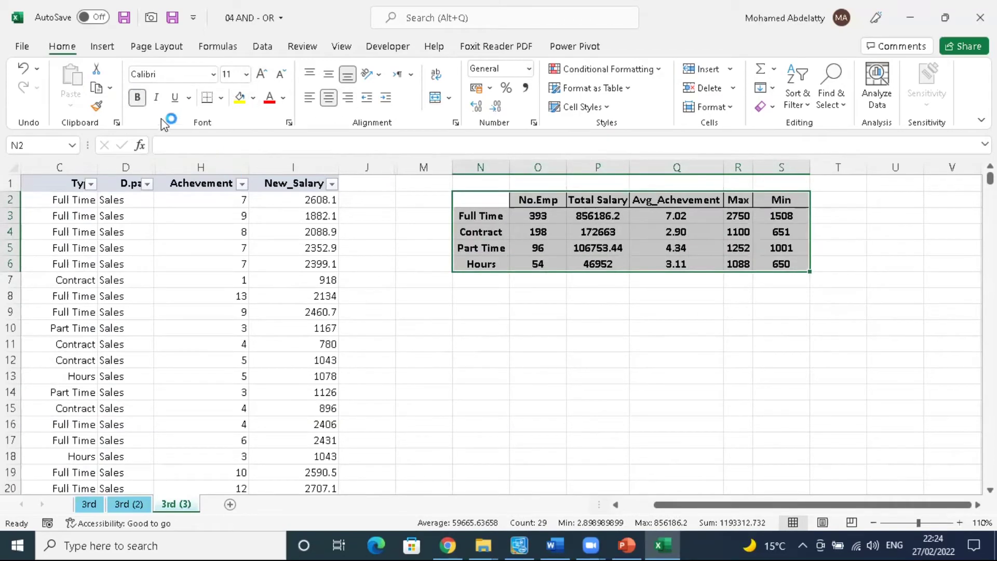
click(222, 100)
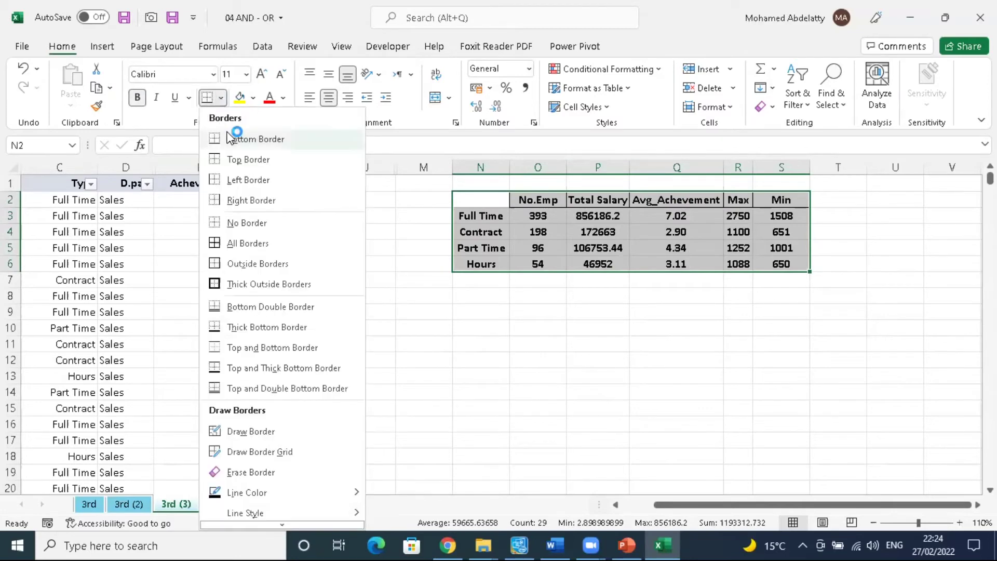
click(278, 244)
click(576, 294)
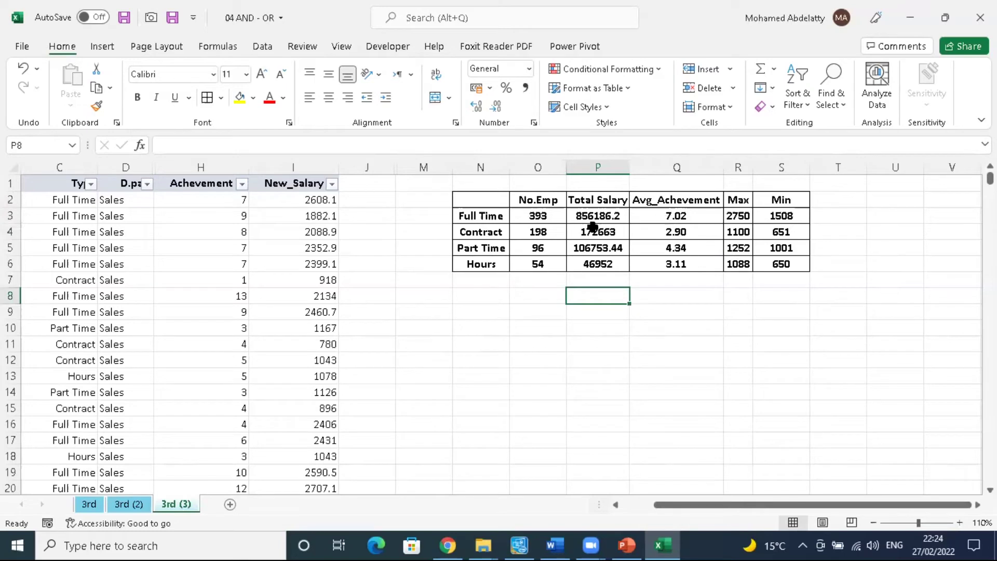
drag(543, 216, 538, 264)
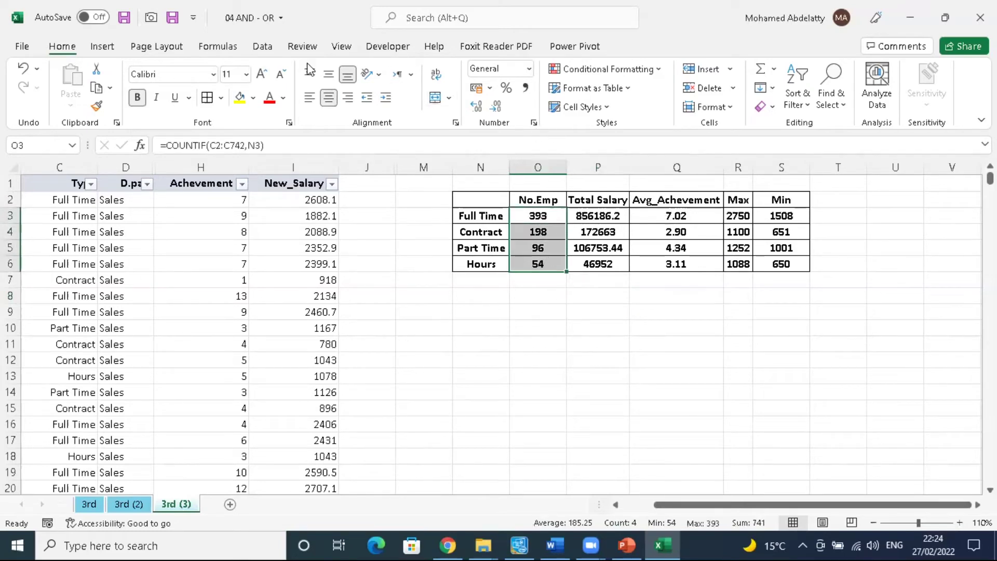
Step: Add green gradient data bars to the No.Emp values O3:O6
click(659, 69)
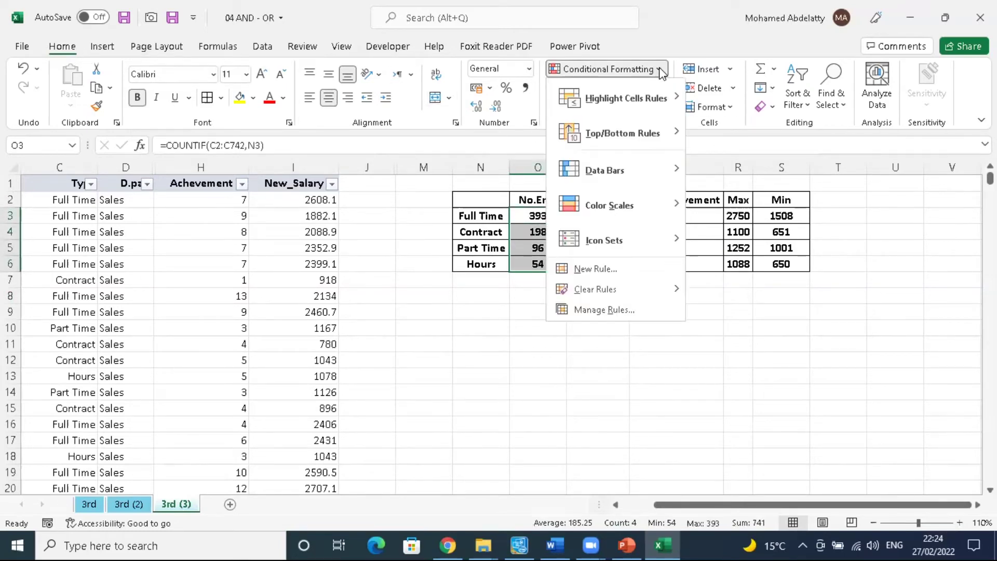
mouse_move(655, 176)
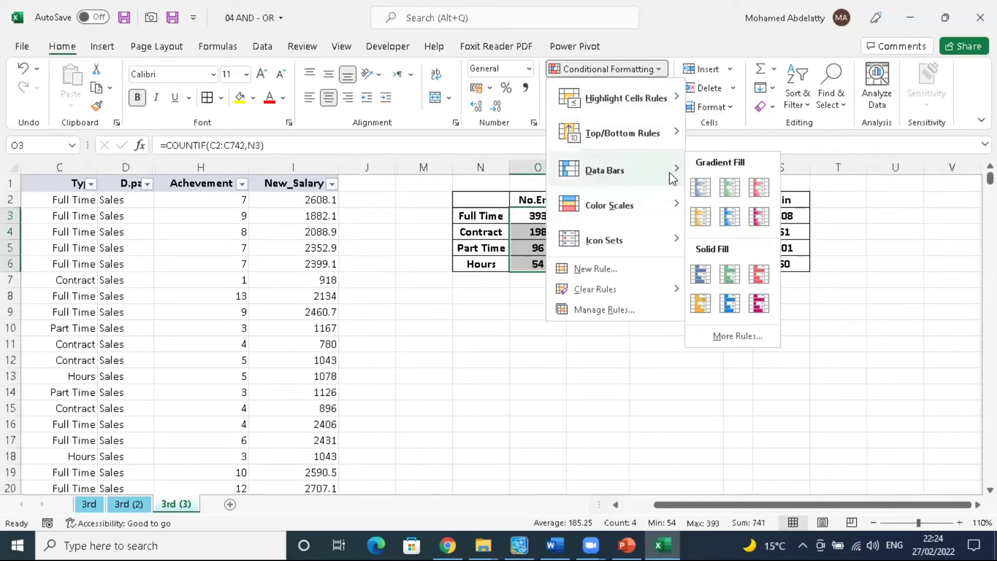
click(731, 187)
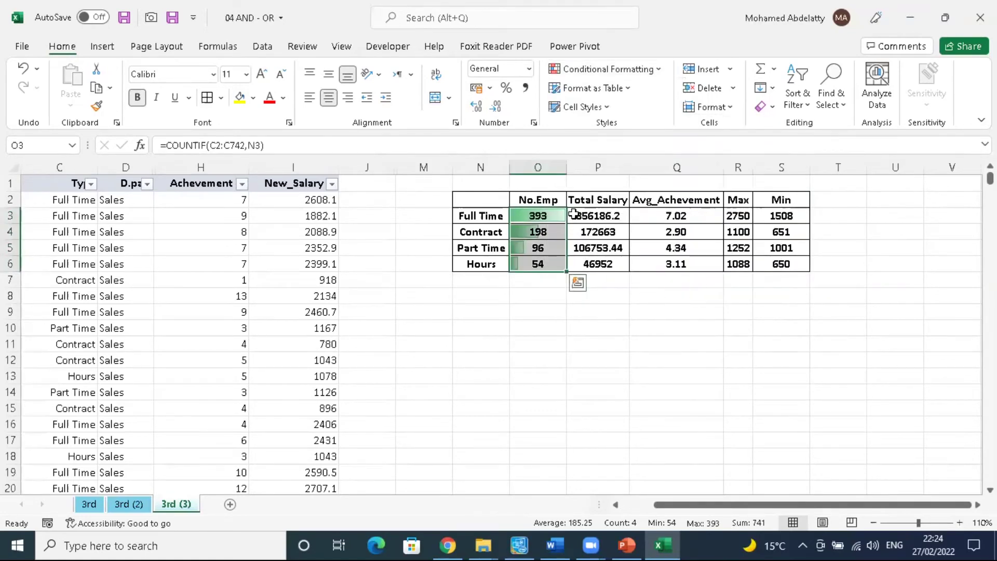
click(543, 345)
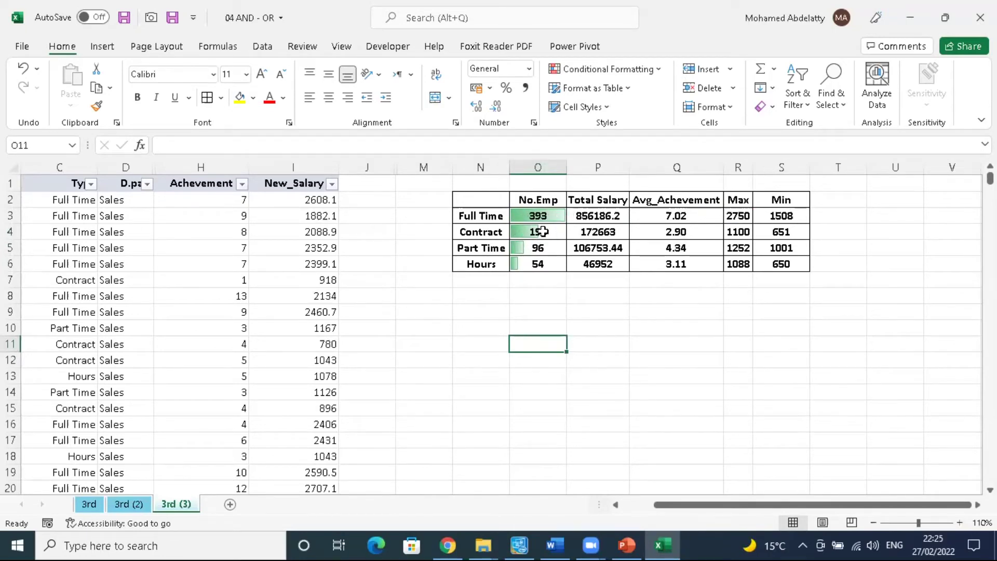
Step: Apply a Green-Yellow-Red colour scale to Total Salary P3:P6
drag(597, 222, 597, 264)
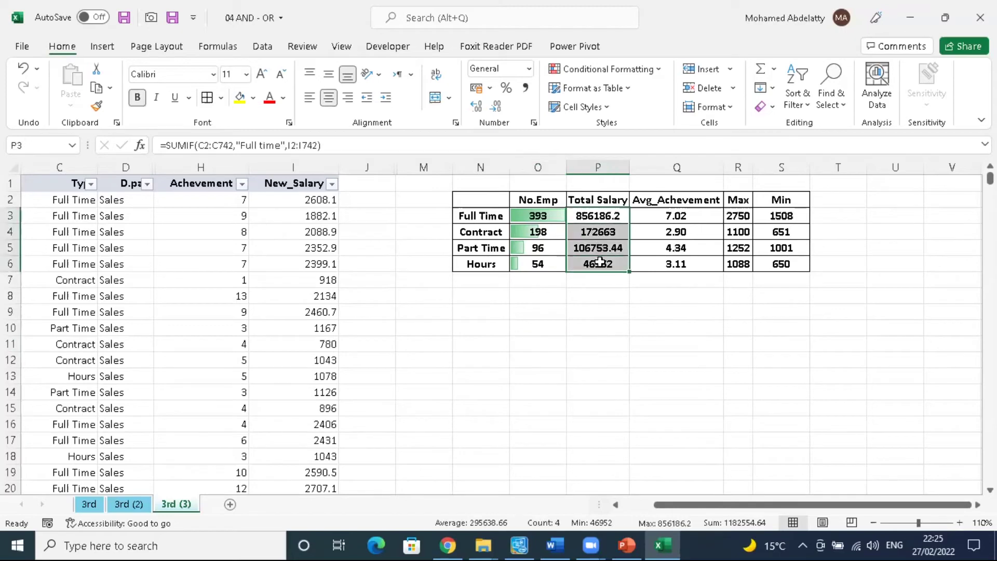
click(648, 70)
mouse_move(657, 208)
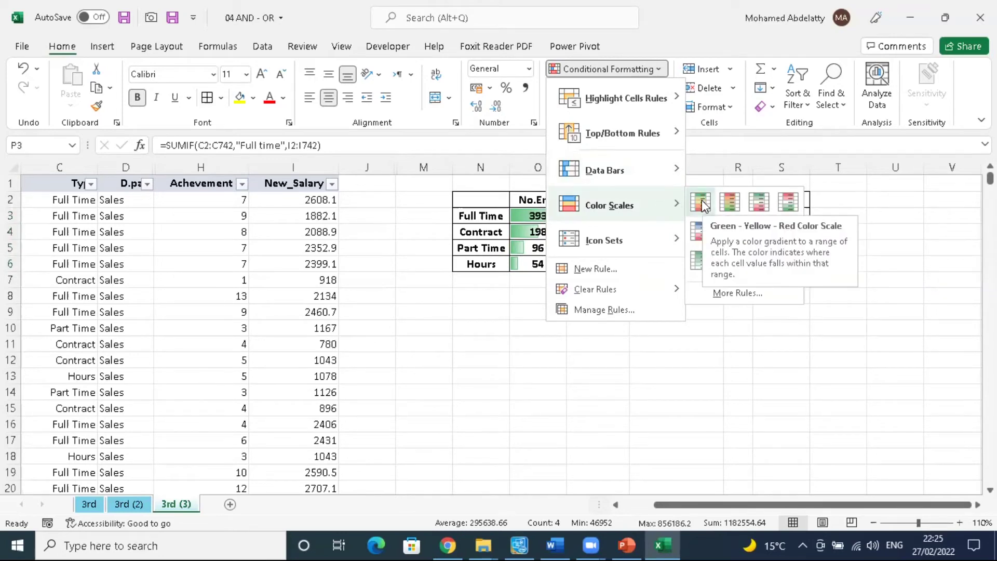
click(701, 203)
click(608, 259)
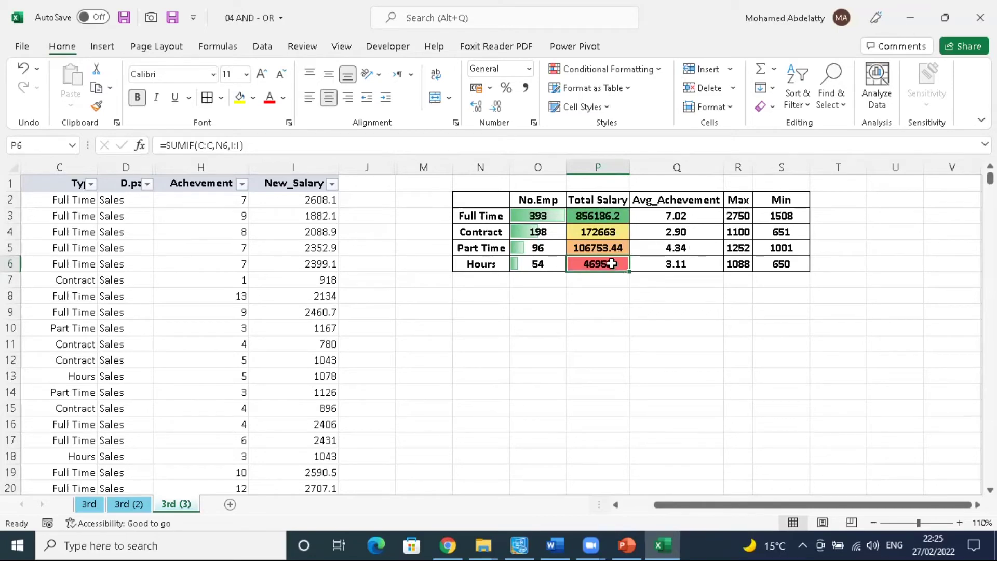
Step: Apply the 3 Triangles icon set to Avg_Achievement Q3:Q6
drag(685, 216, 689, 264)
click(656, 70)
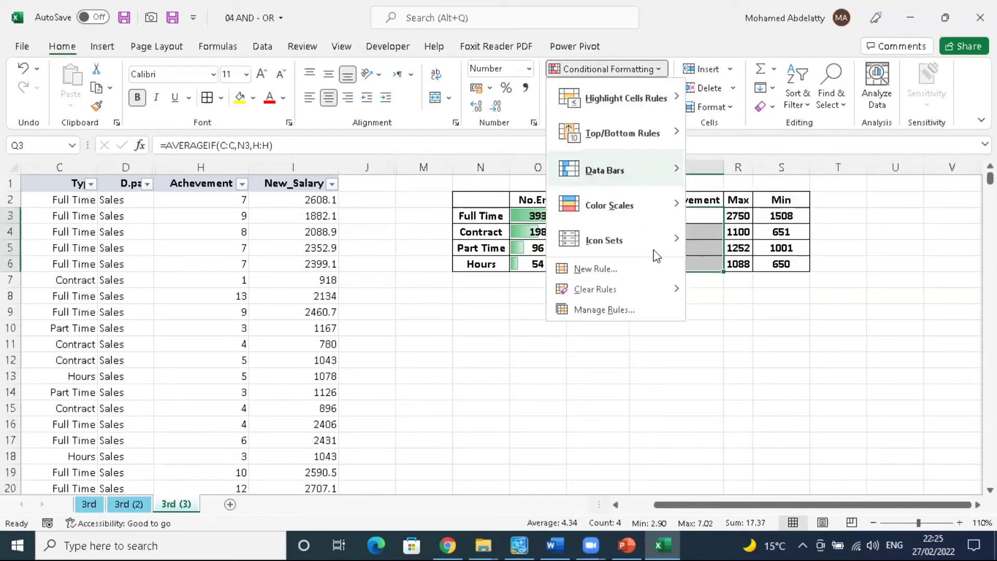
mouse_move(678, 242)
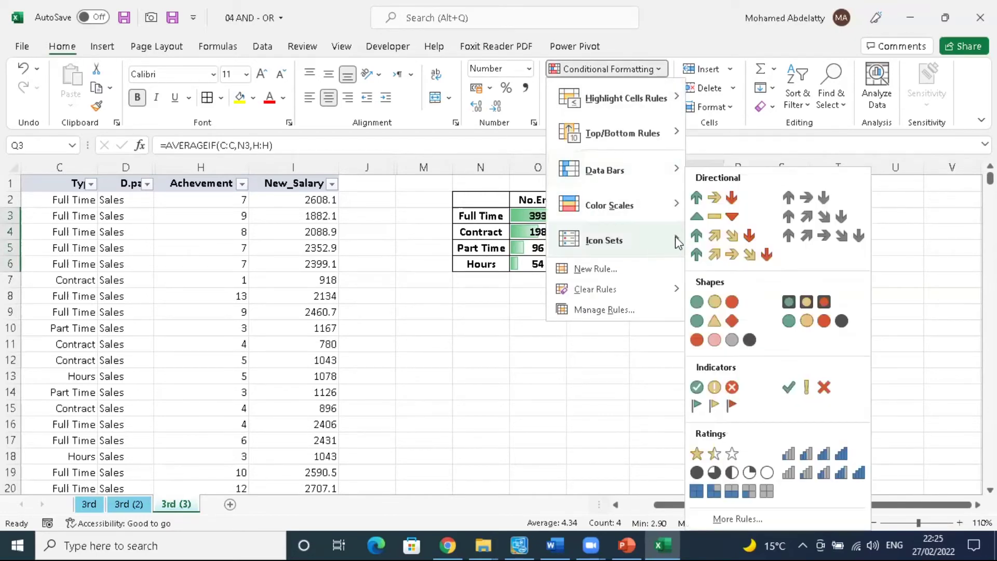
click(739, 213)
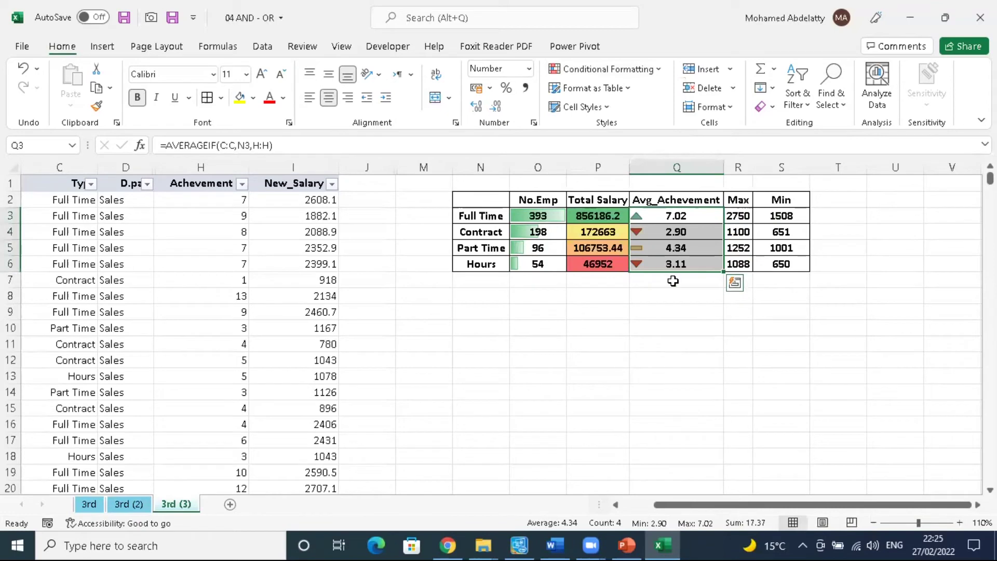
click(670, 300)
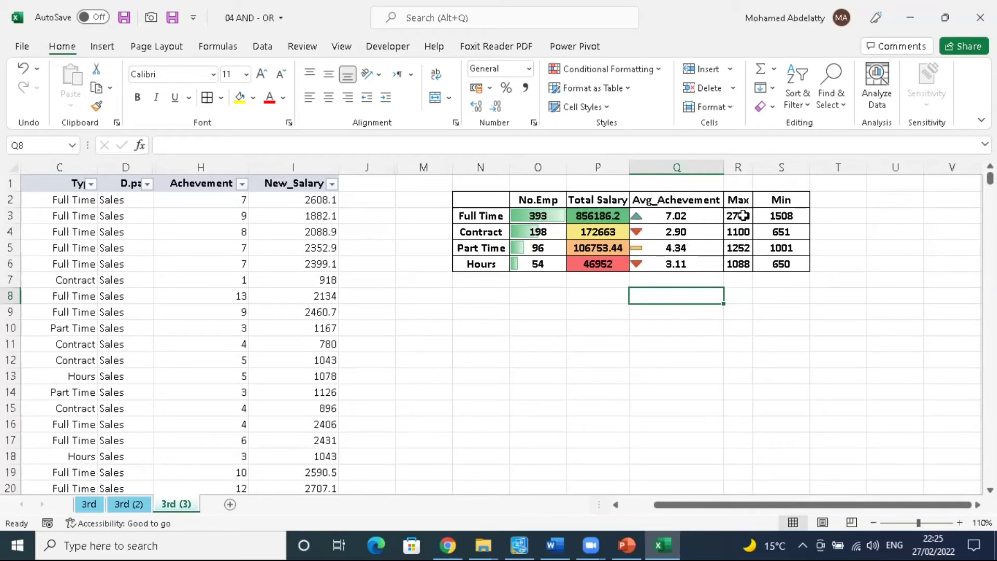
Step: Add red gradient data bars to the Max values R3:R6 and go to sheet 3rd (2)
drag(742, 215, 743, 262)
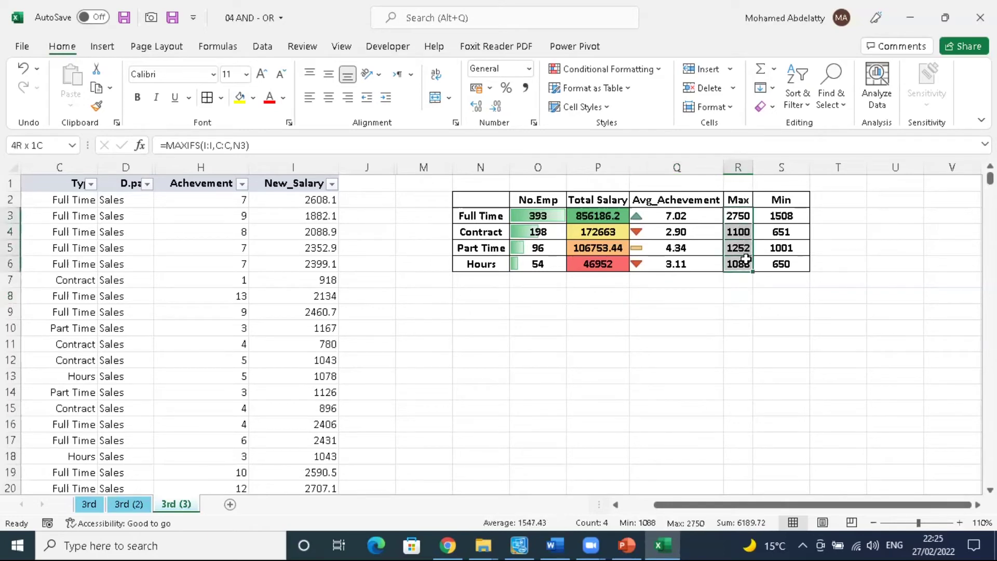
click(650, 69)
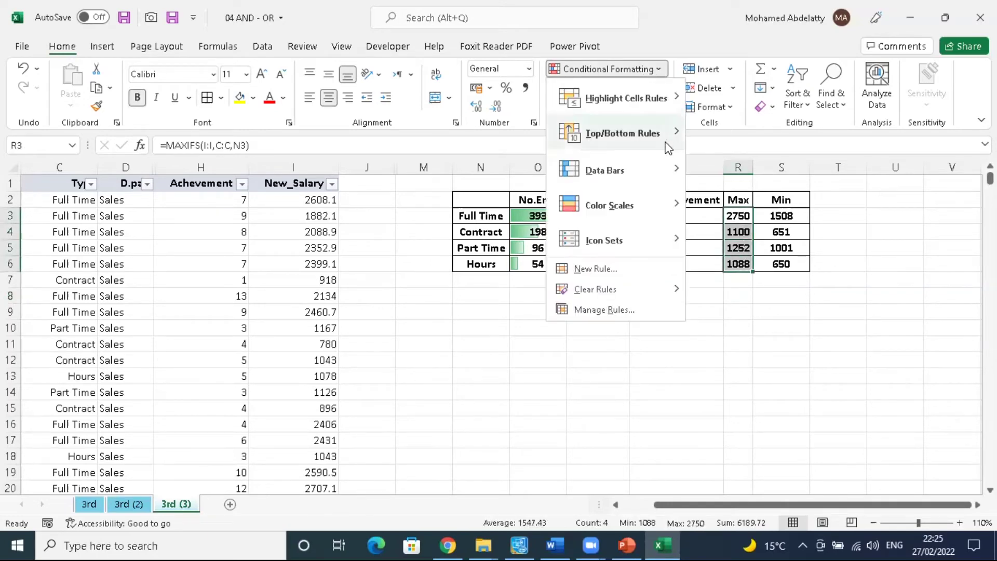
mouse_move(645, 174)
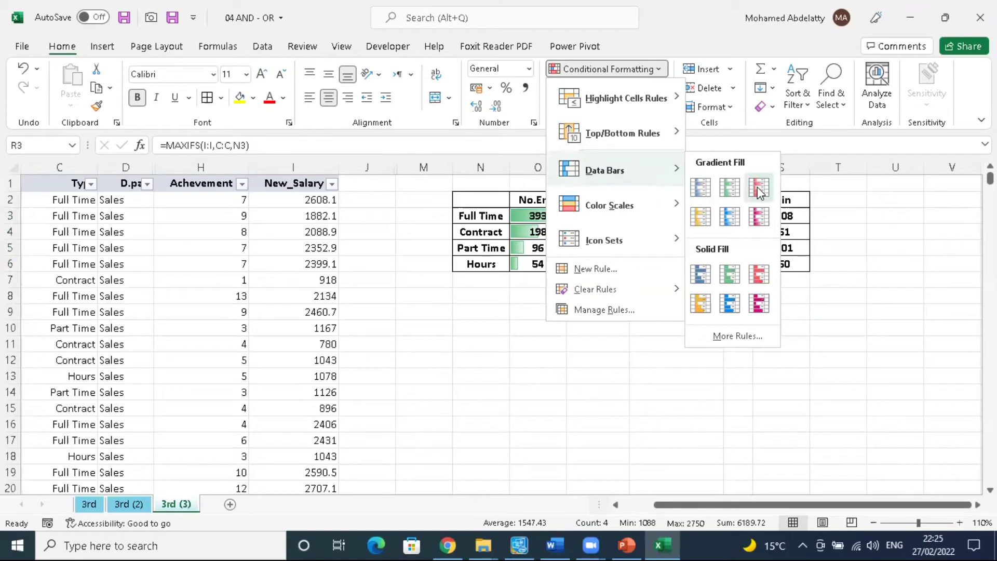
click(758, 187)
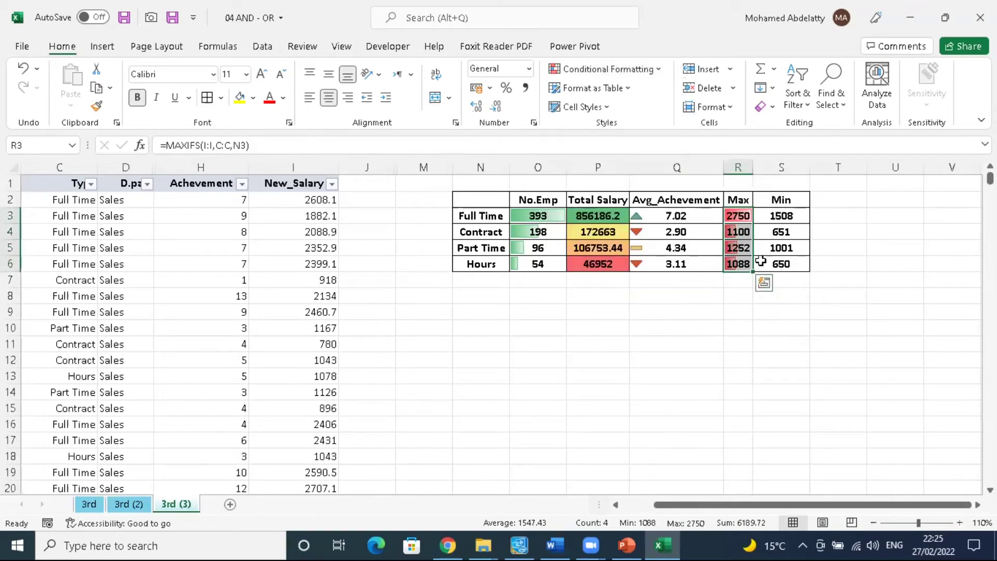
click(737, 295)
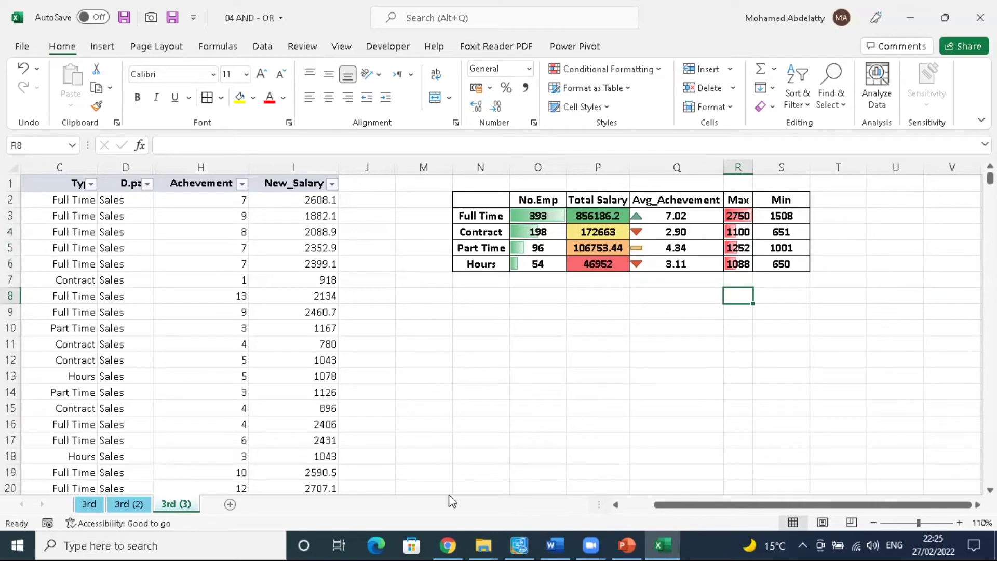
click(130, 503)
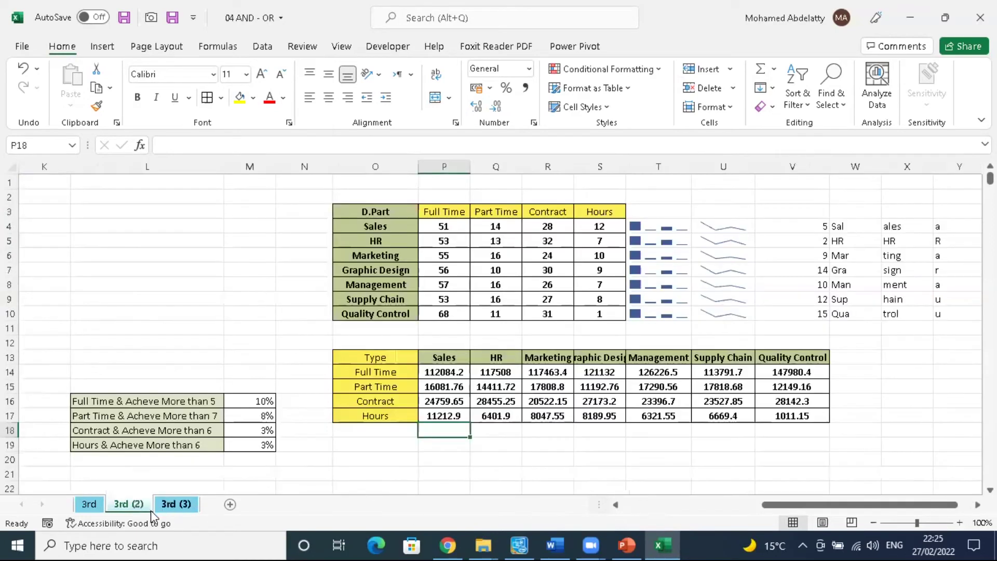
Step: Look through sheets 3rd and 3rd (2) and check the New_Salary formula in I2
click(88, 504)
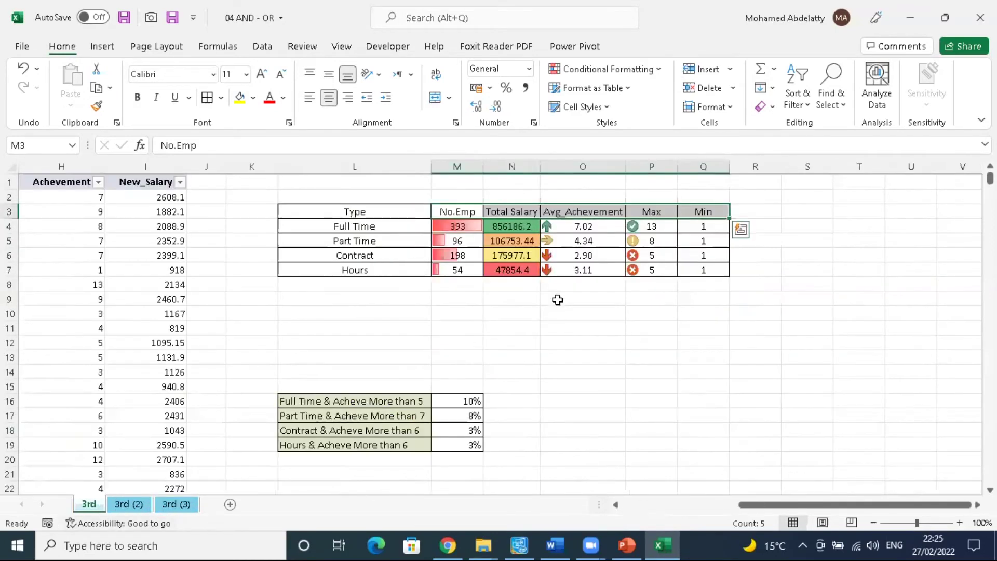
click(139, 504)
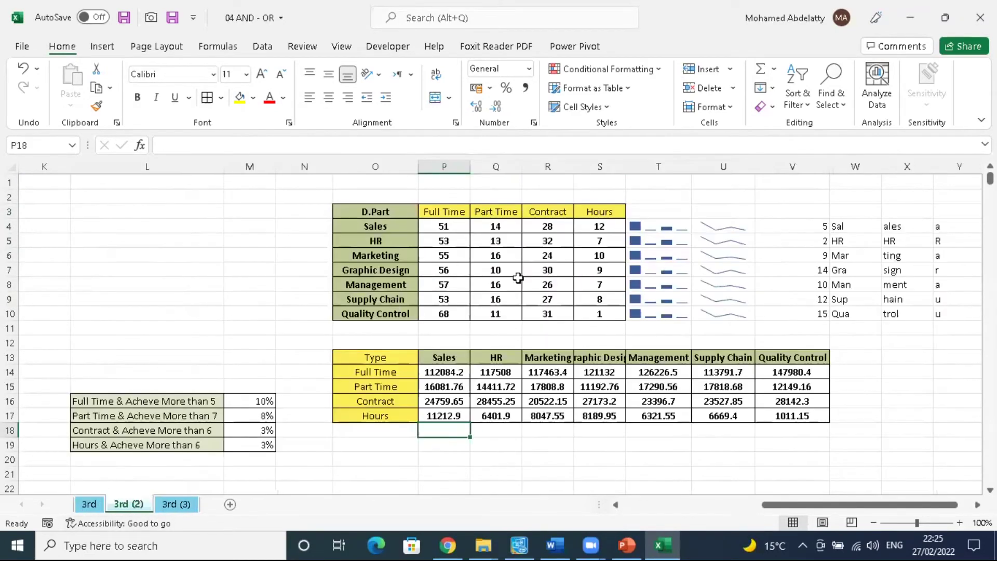
click(657, 491)
click(658, 504)
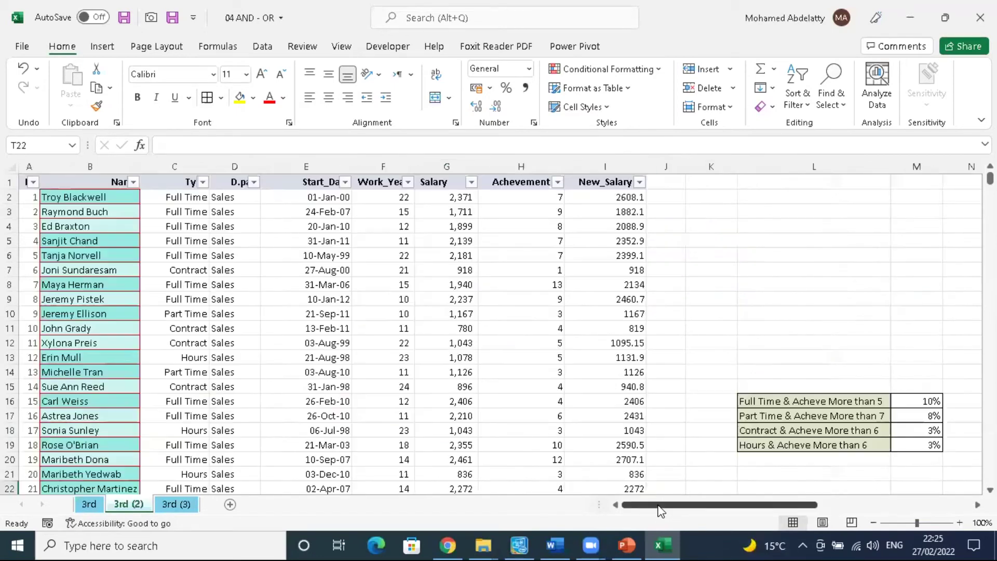
click(633, 196)
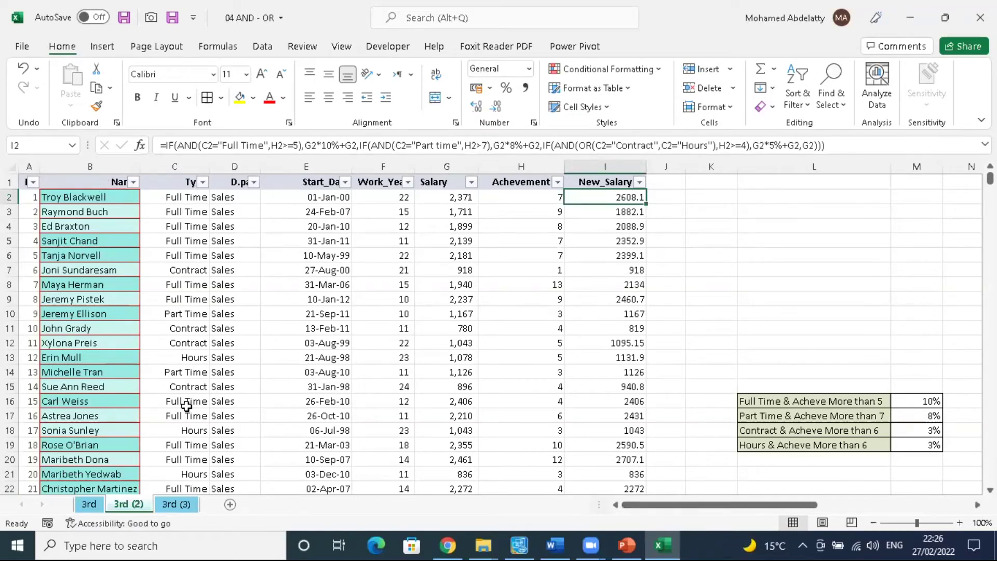
Step: Copy sheet 3rd (2) to the end of the workbook as 3rd (4)
right_click(138, 503)
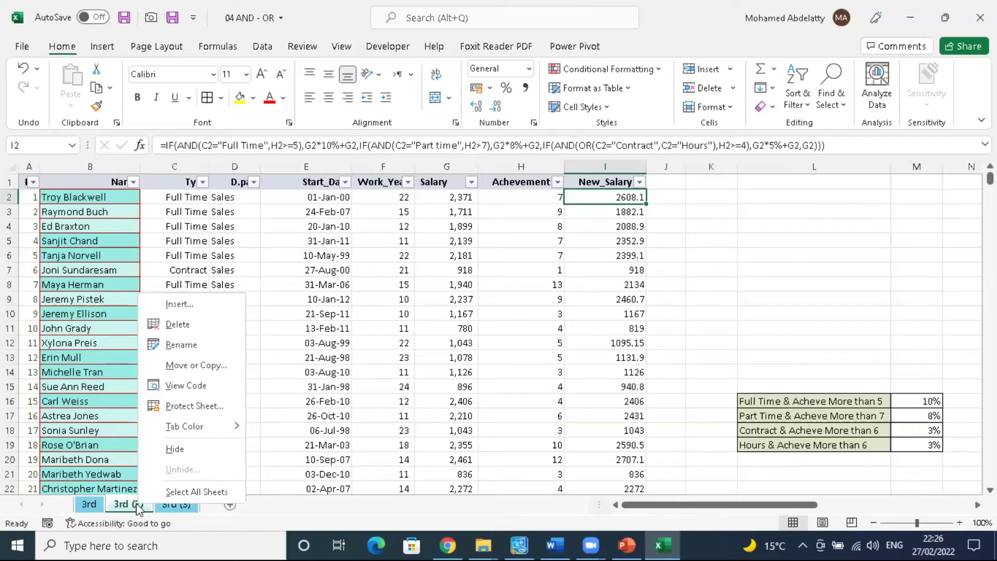
click(208, 367)
click(128, 388)
click(101, 440)
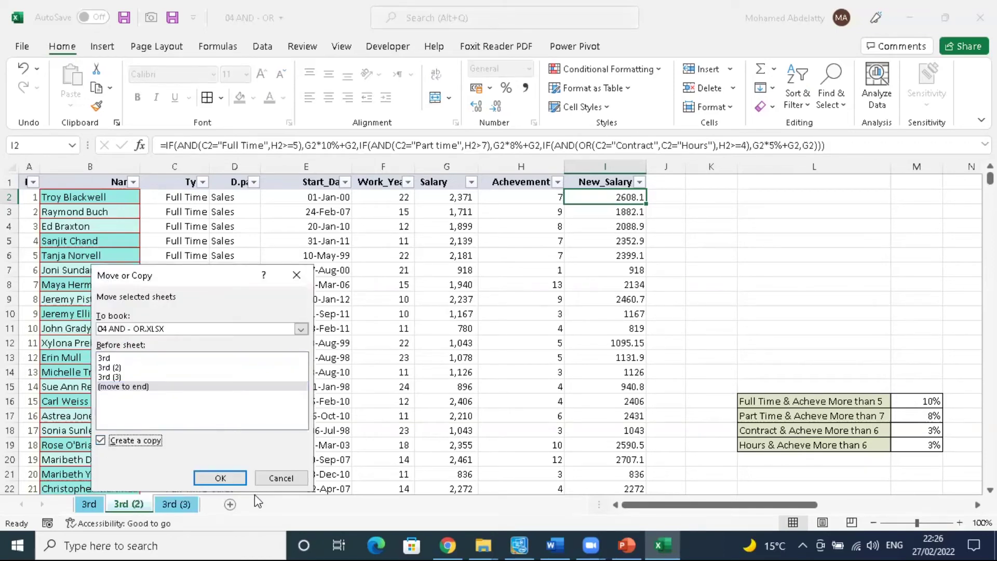
click(228, 477)
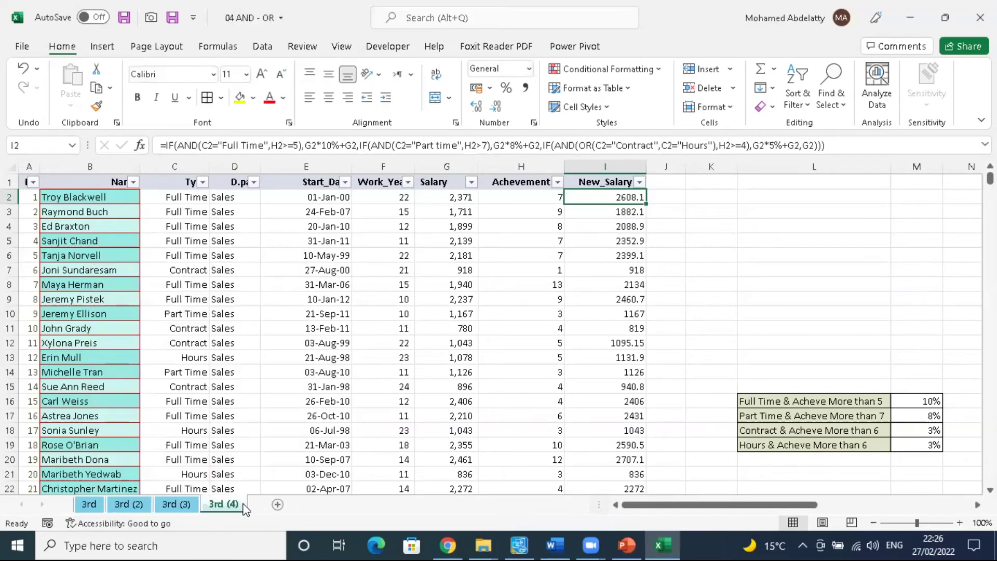
scroll(901, 444, right, 7)
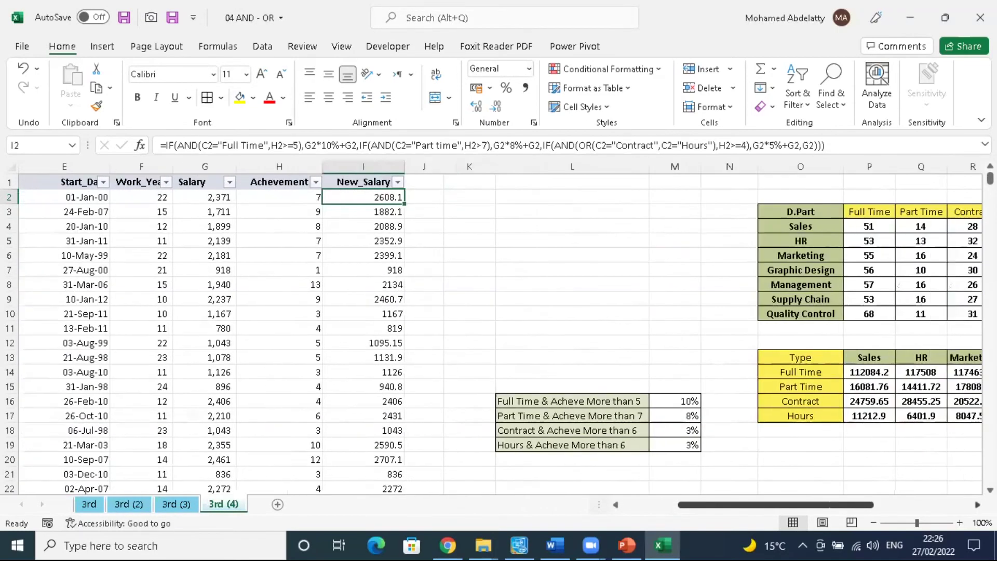
Step: Delete columns O through U, which hold the old D.Part and Type summary tables
click(581, 166)
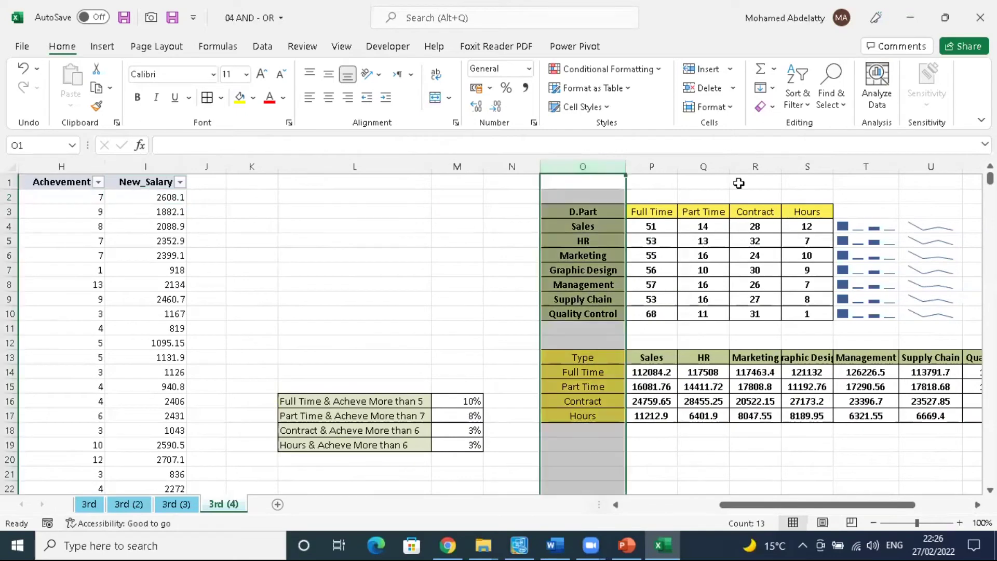
shift+click(935, 162)
right_click(934, 162)
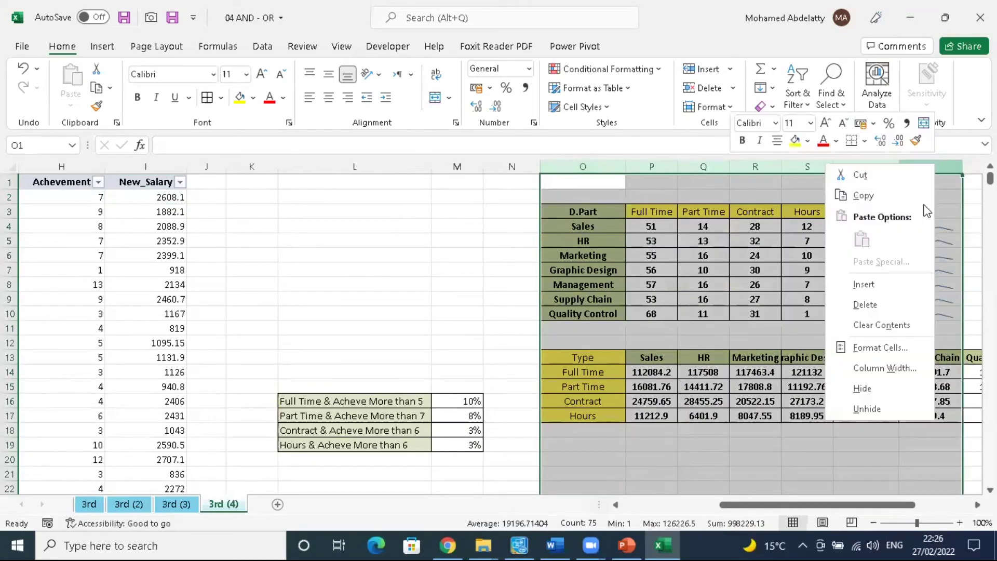
click(880, 301)
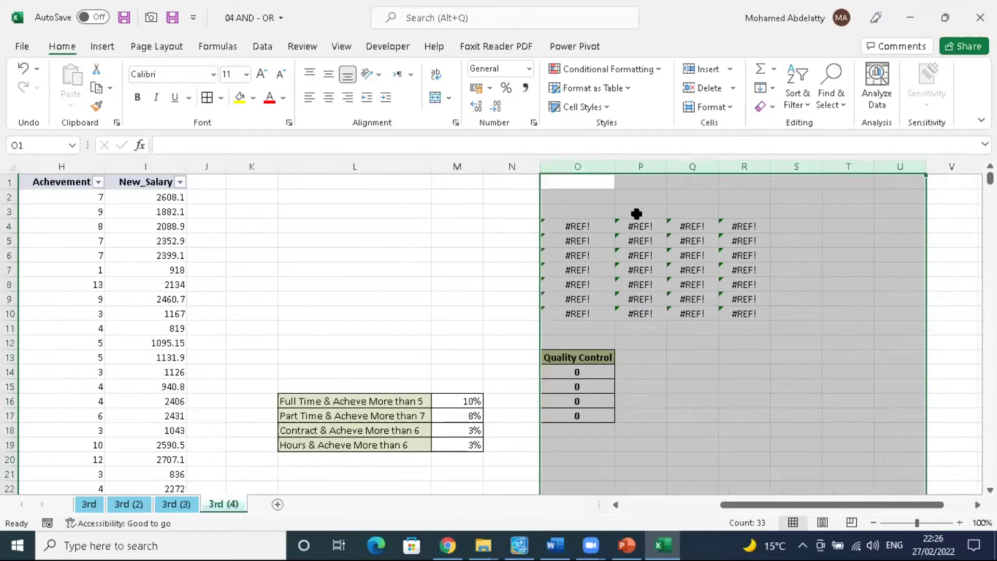
Step: Clear the leftover #REF! and Quality Control cells, then delete the still-formatted column O
drag(570, 223, 737, 311)
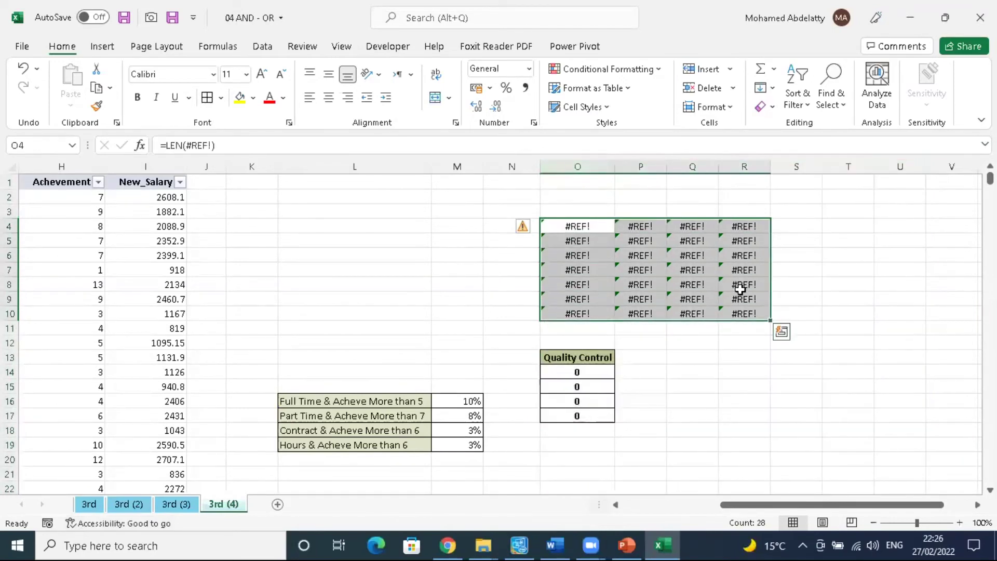
key(Delete)
drag(608, 356, 607, 408)
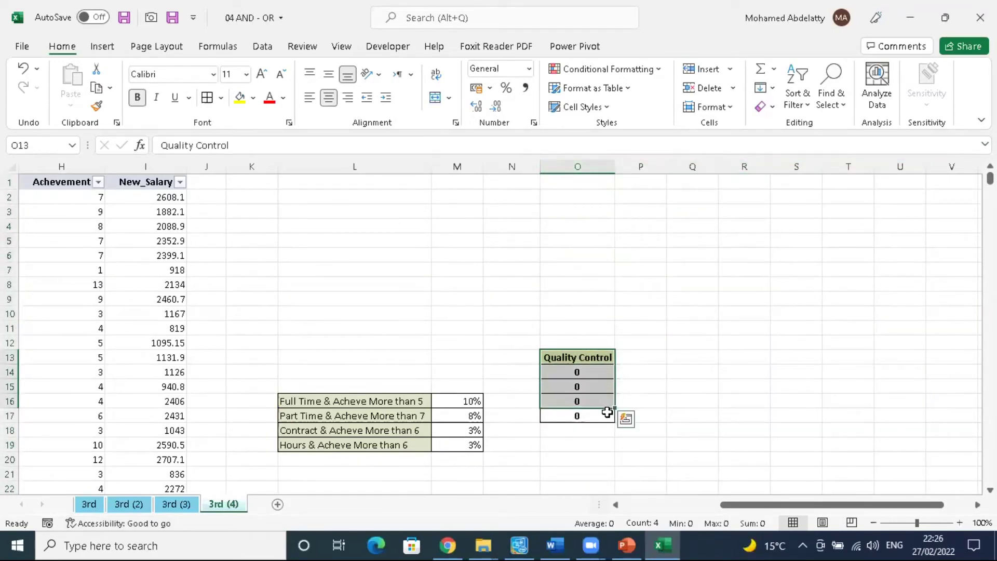
key(Delete)
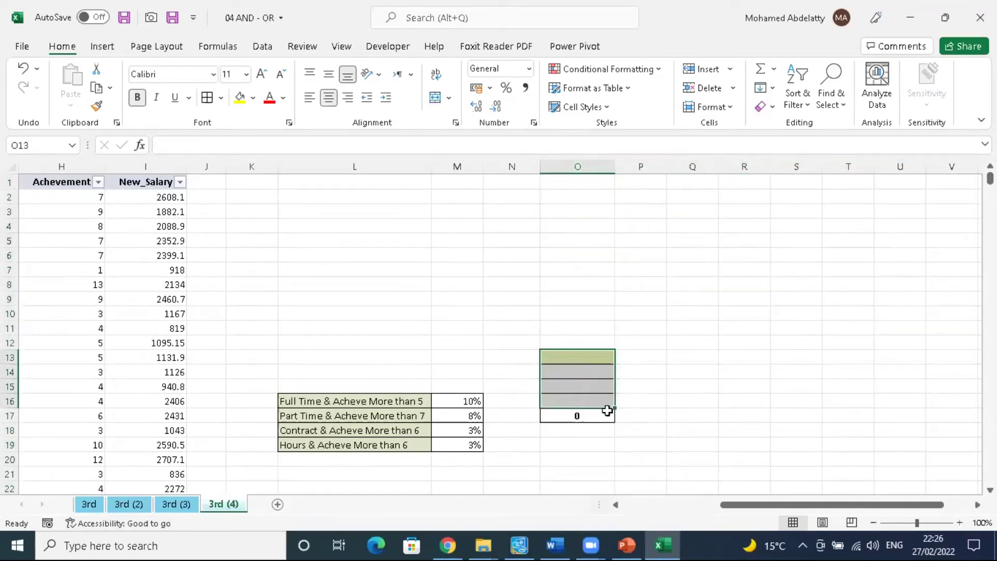
right_click(583, 166)
click(647, 307)
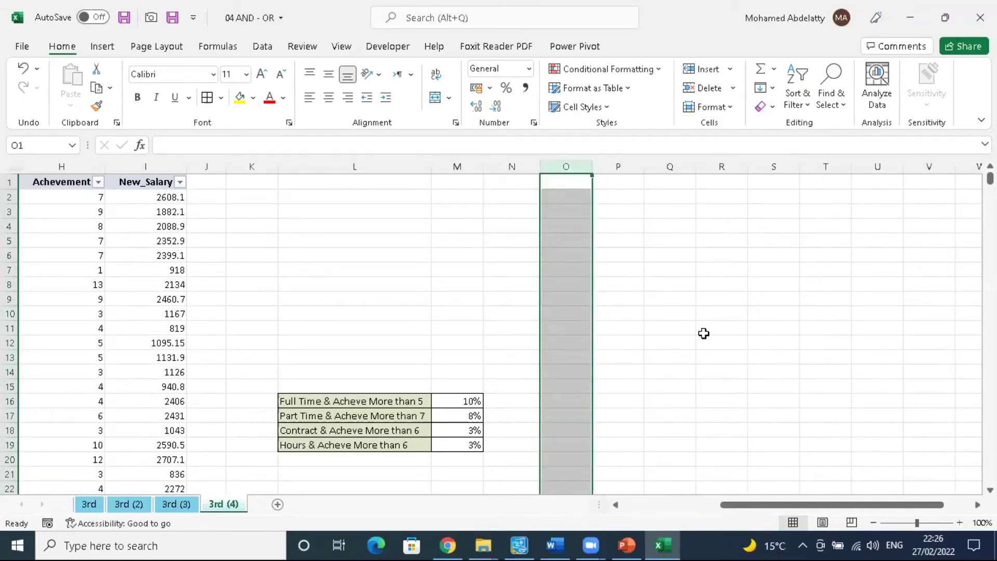
click(651, 505)
scroll(724, 314, right, 4)
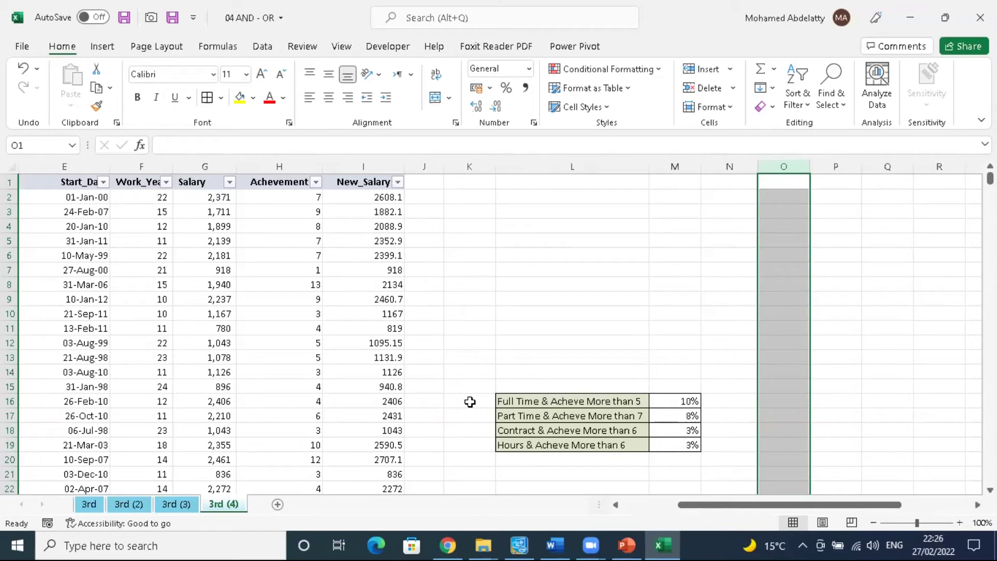
click(137, 504)
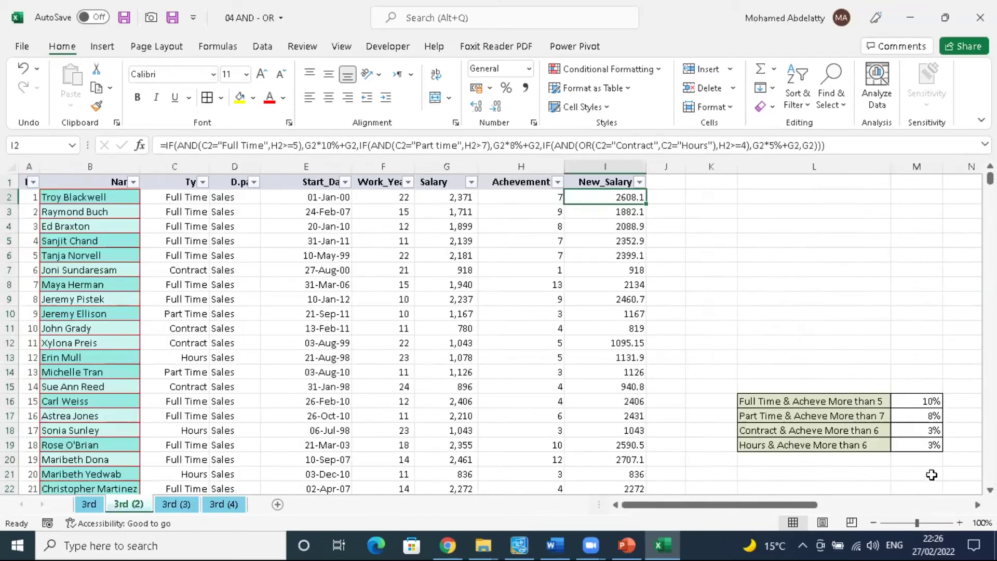
click(975, 504)
scroll(975, 505, right, 4)
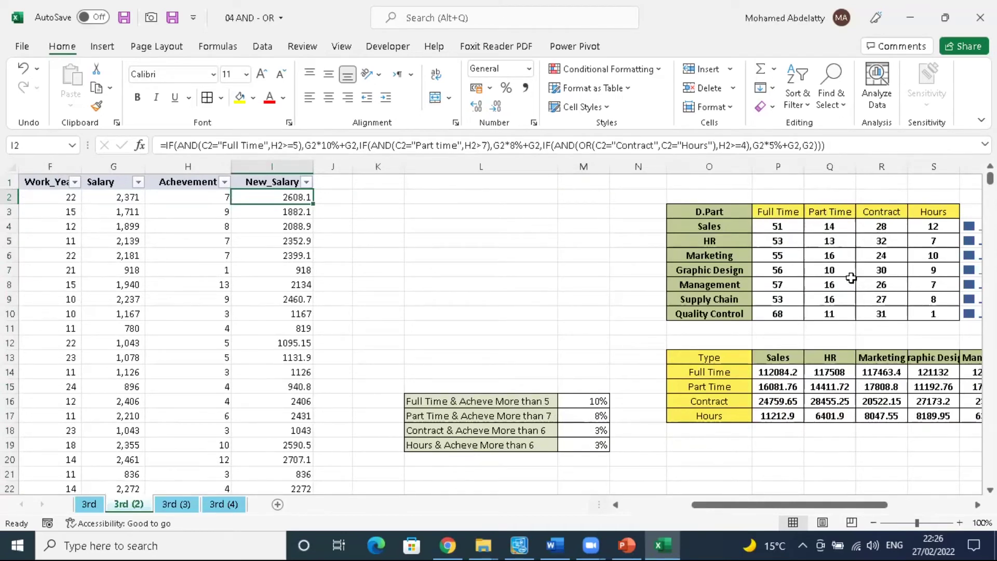
click(783, 372)
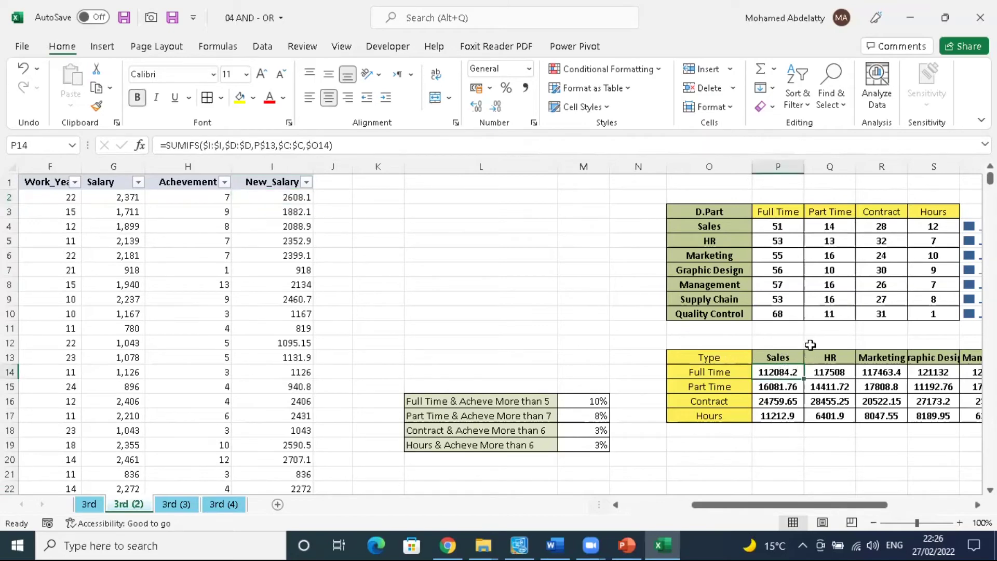
click(176, 504)
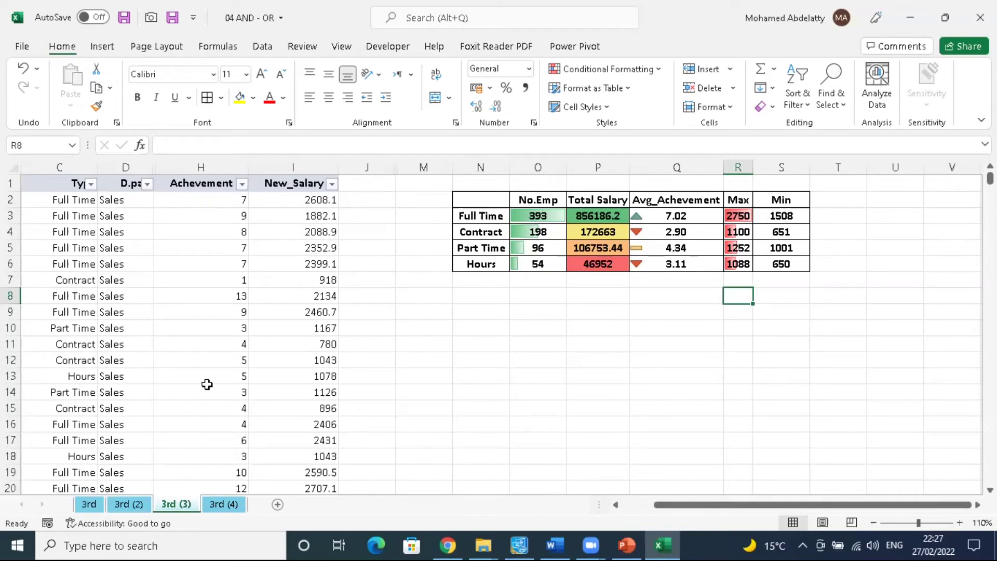
click(224, 505)
click(789, 256)
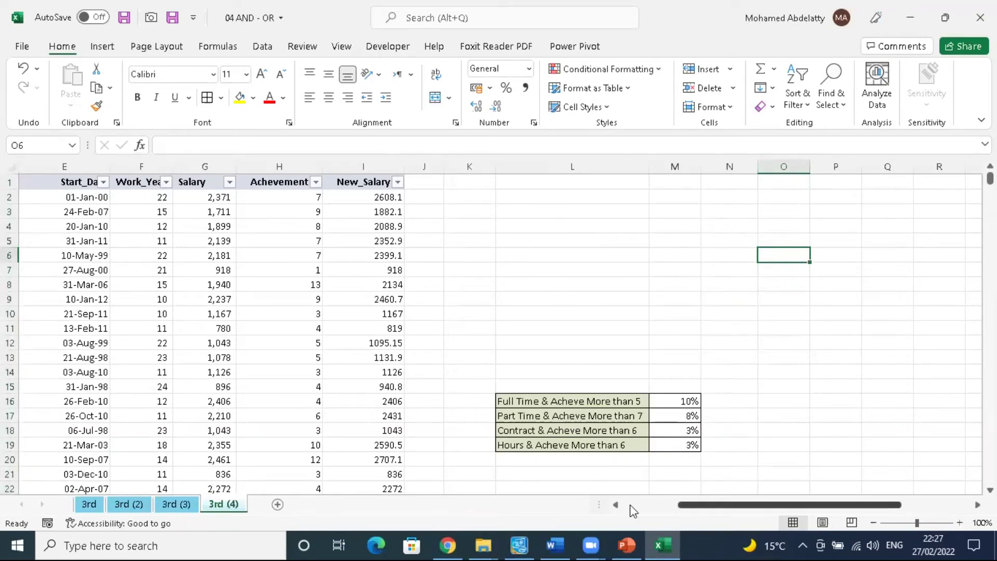
click(653, 503)
Step: Copy the department entries from D2:D742 into column O starting at O4
click(234, 195)
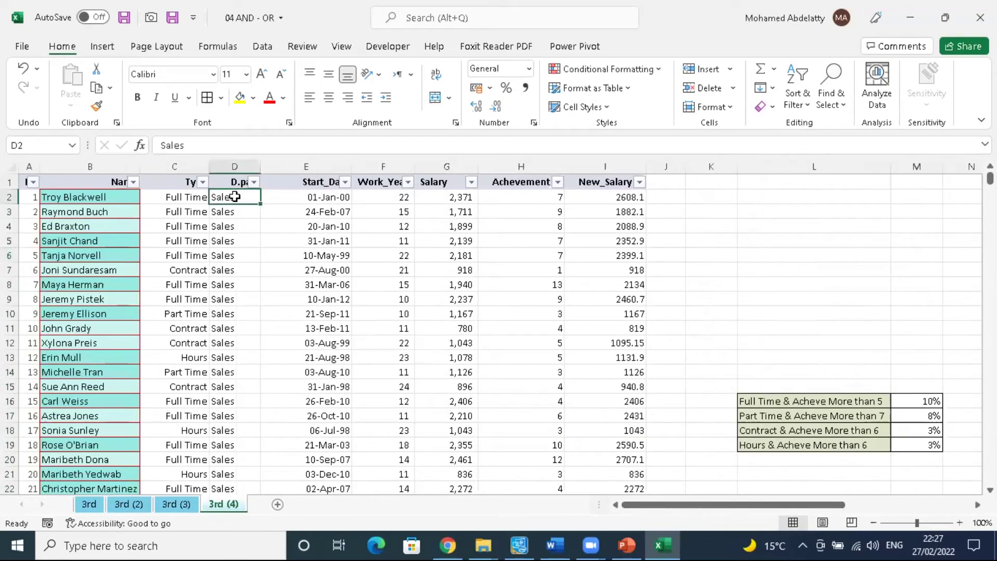
key(ctrl+shift+Down)
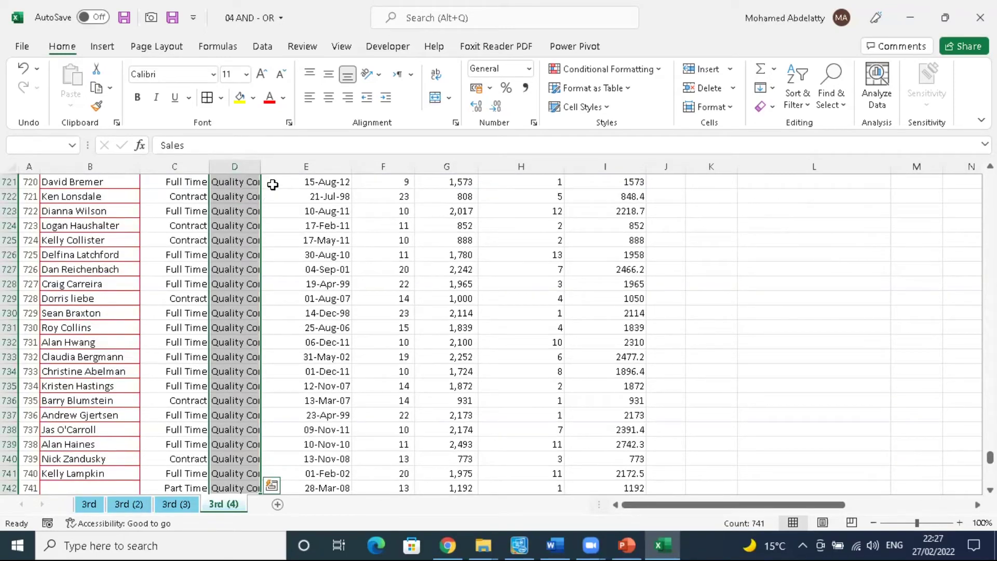
key(ctrl+c)
key(ctrl+BackSpace)
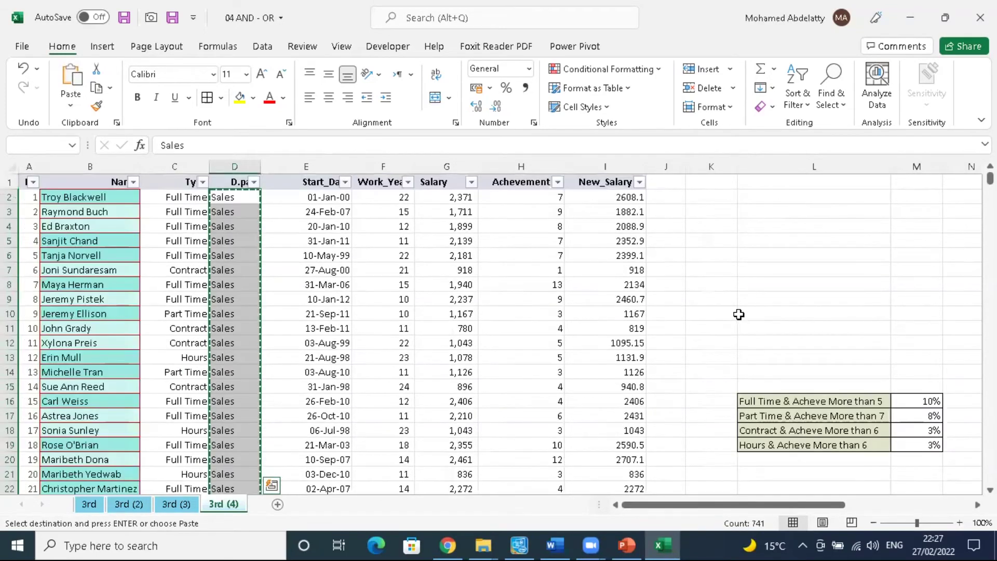
scroll(499, 333, right, 3)
scroll(734, 238, right, 1)
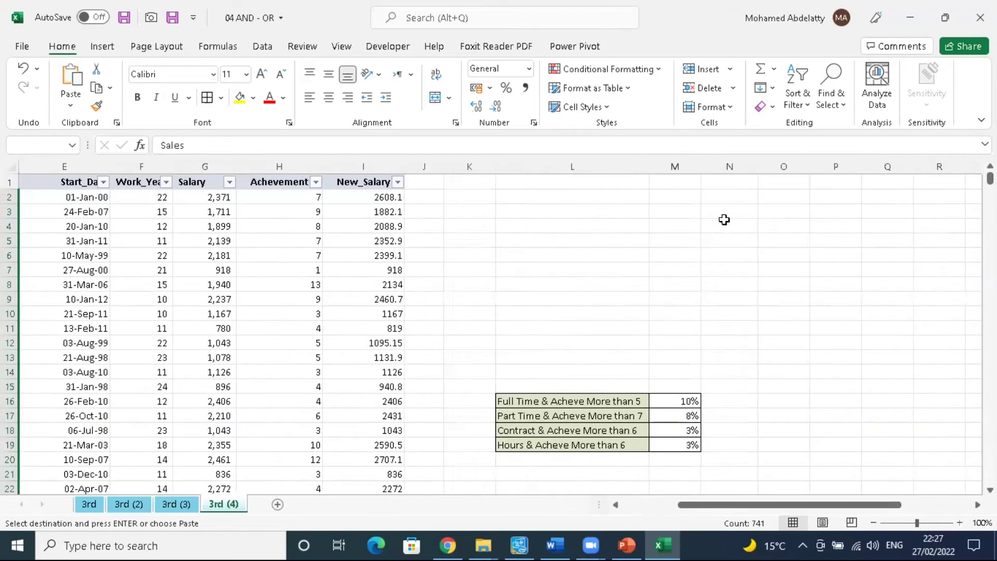
click(771, 226)
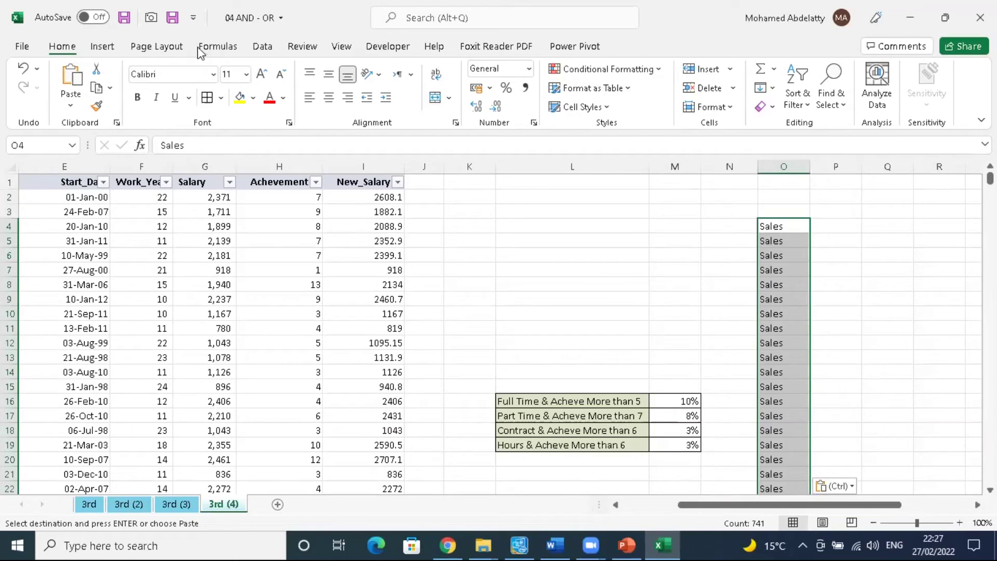
Step: Remove duplicate departments in column O, then widen the column to fit the seven names
click(262, 46)
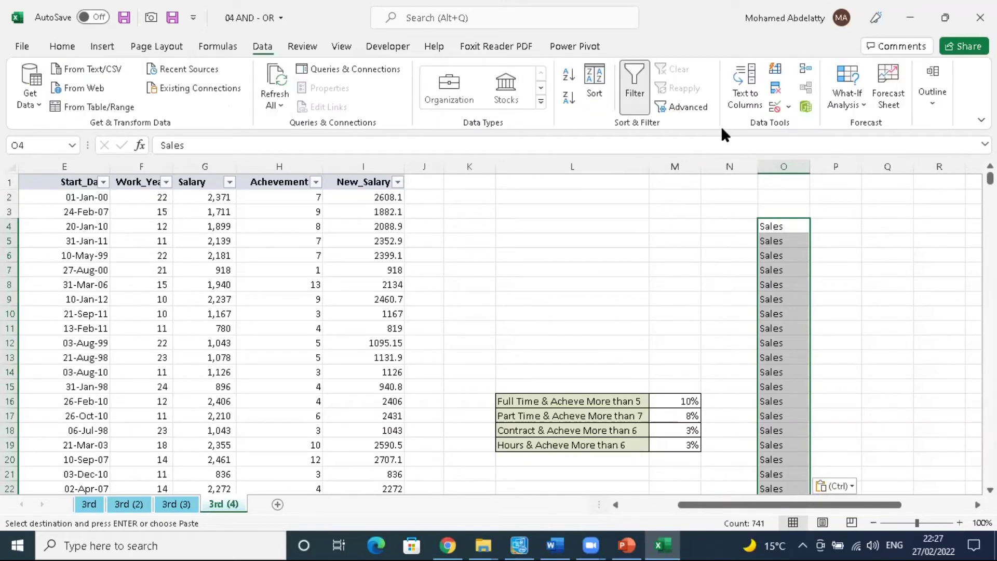
click(776, 89)
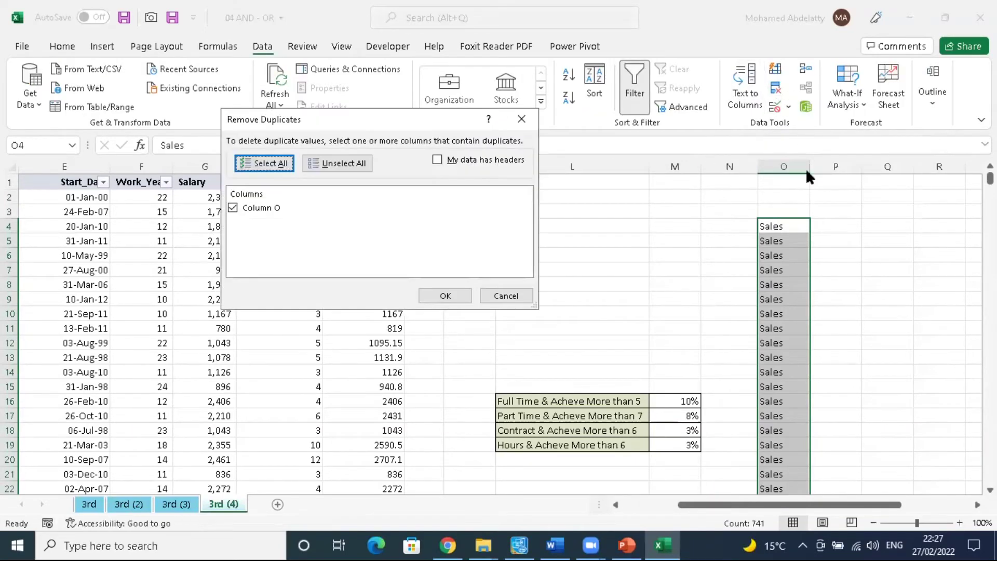
click(456, 295)
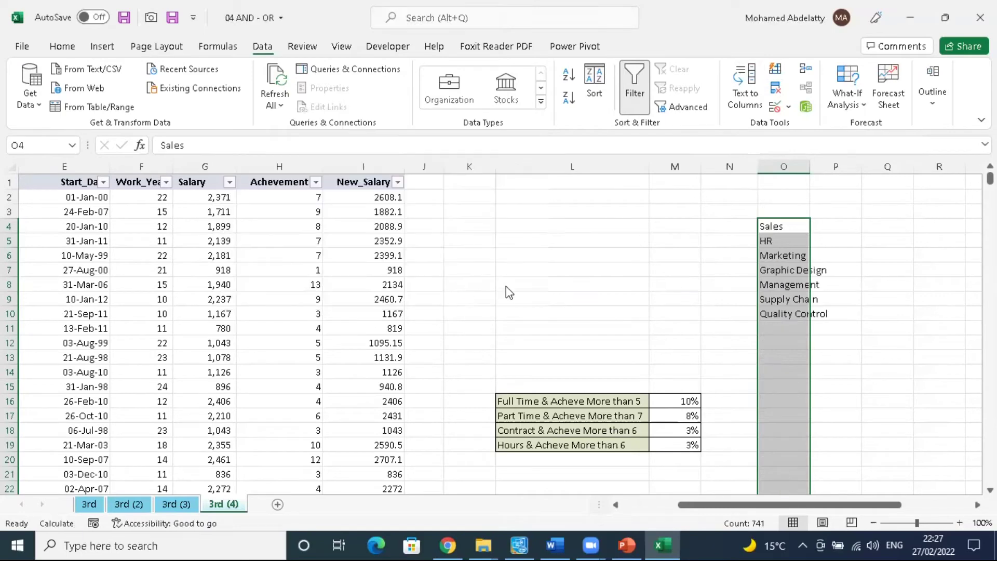
click(506, 313)
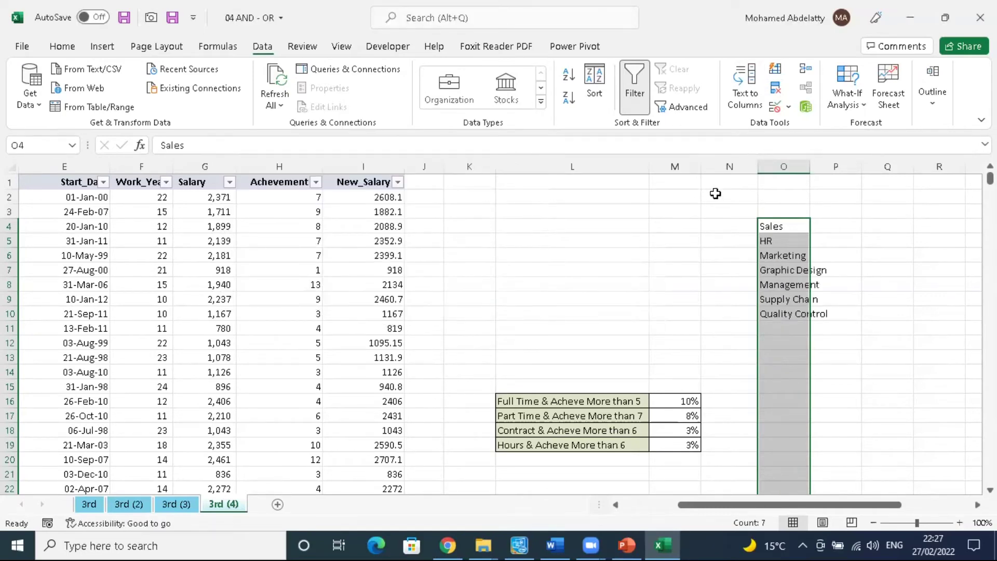
double_click(811, 166)
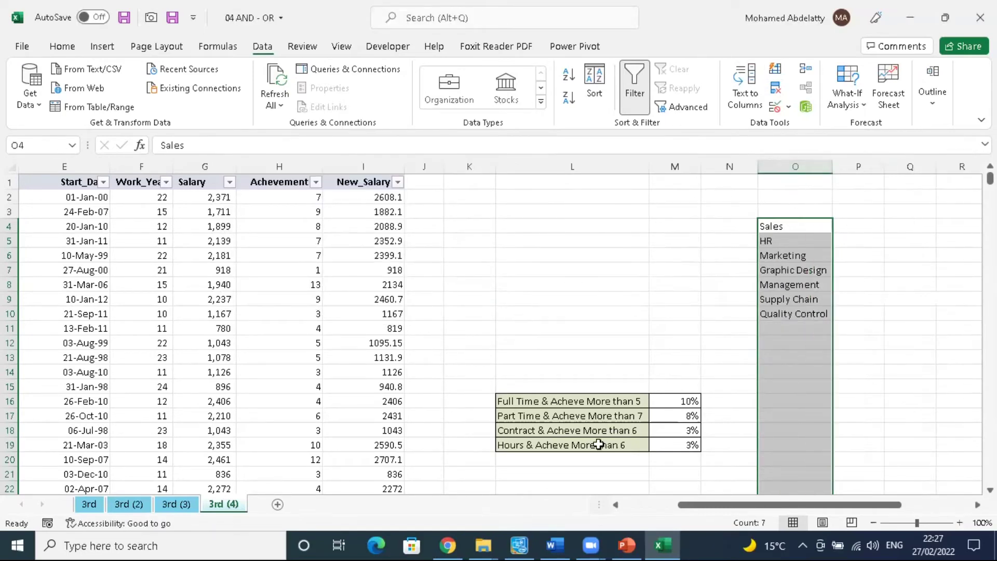
click(617, 504)
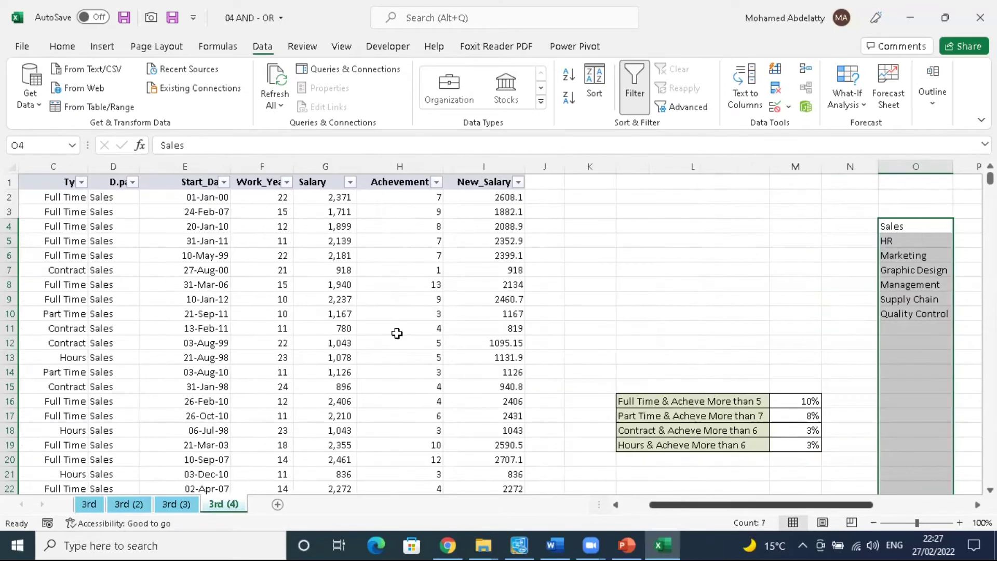
Step: Copy the employment type entries from column C into column Q starting at Q4
click(81, 196)
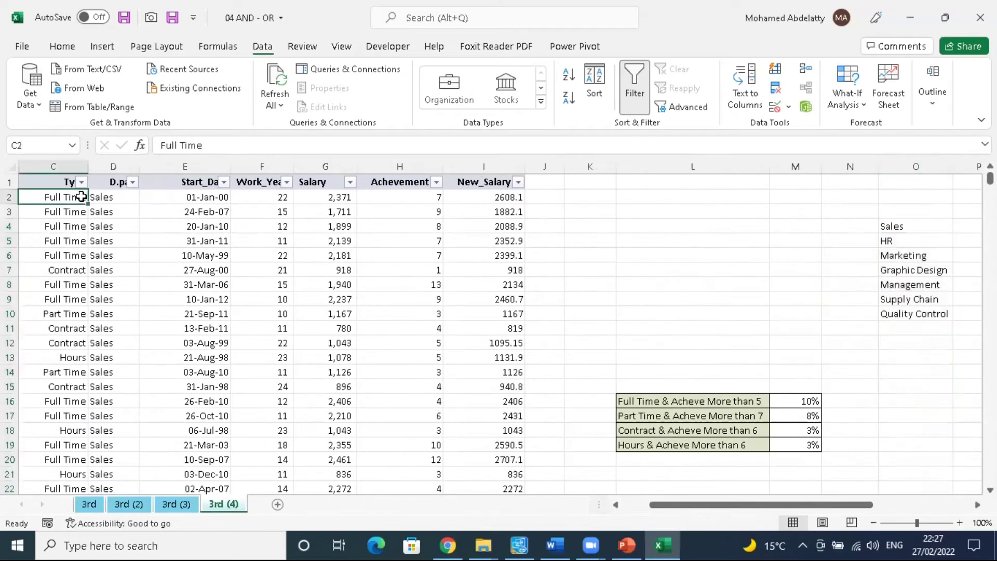
key(ctrl+shift+Down)
key(ctrl+c)
key(ctrl+BackSpace)
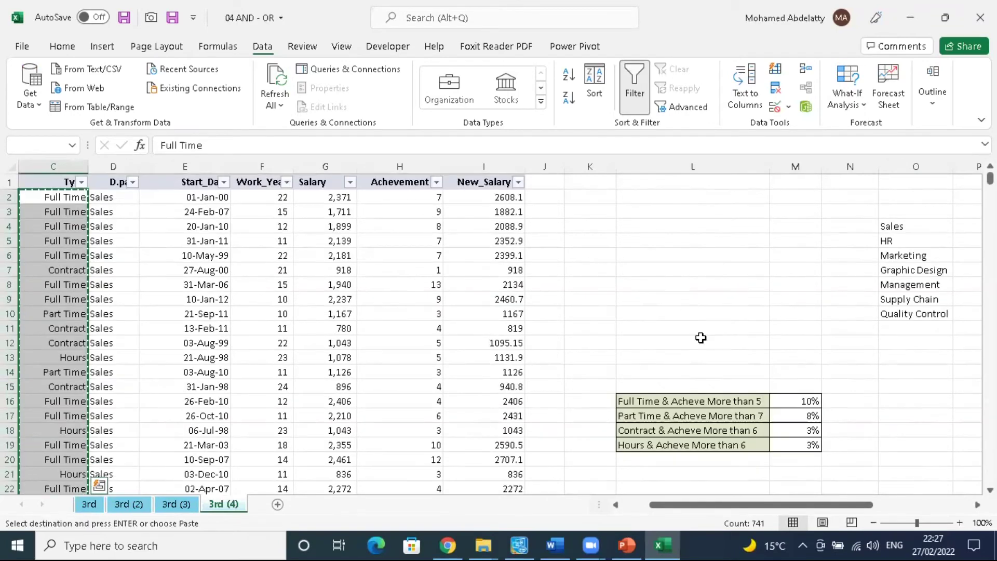
scroll(720, 285, right, 5)
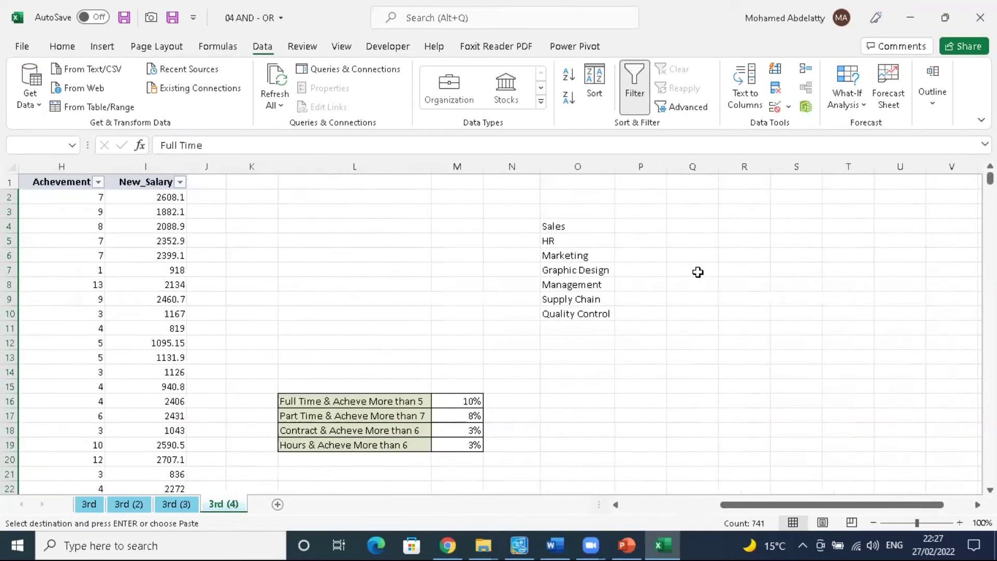
click(671, 224)
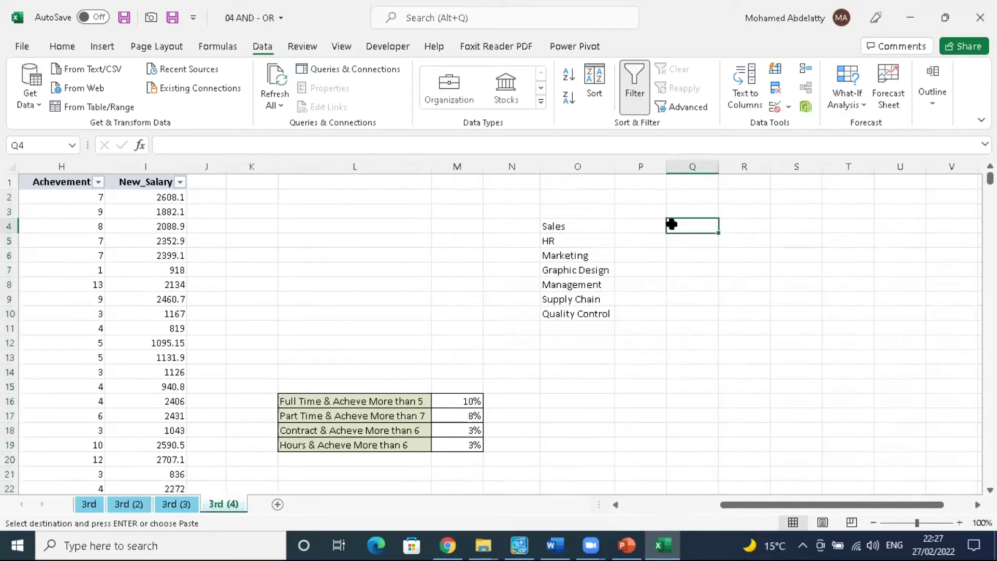
key(ctrl+v)
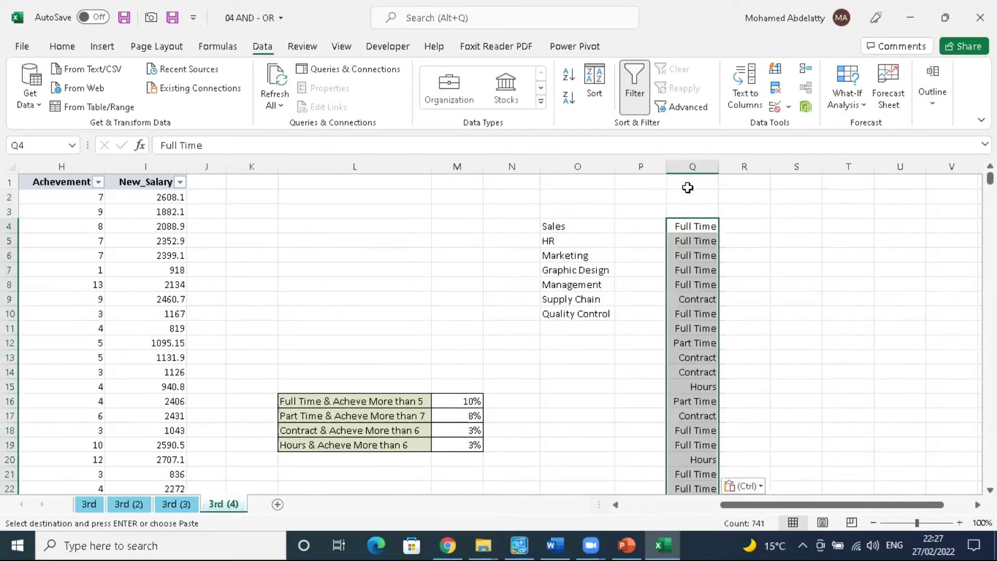
Step: Remove duplicates to leave Full Time, Contract, Part Time and Hours, then take Full Time from Q4
click(782, 92)
click(445, 295)
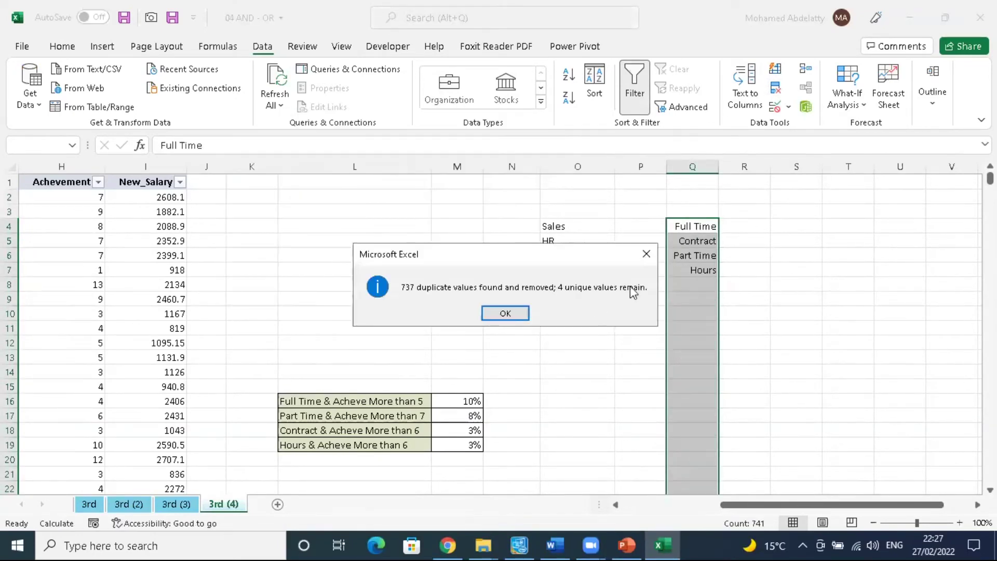
click(505, 312)
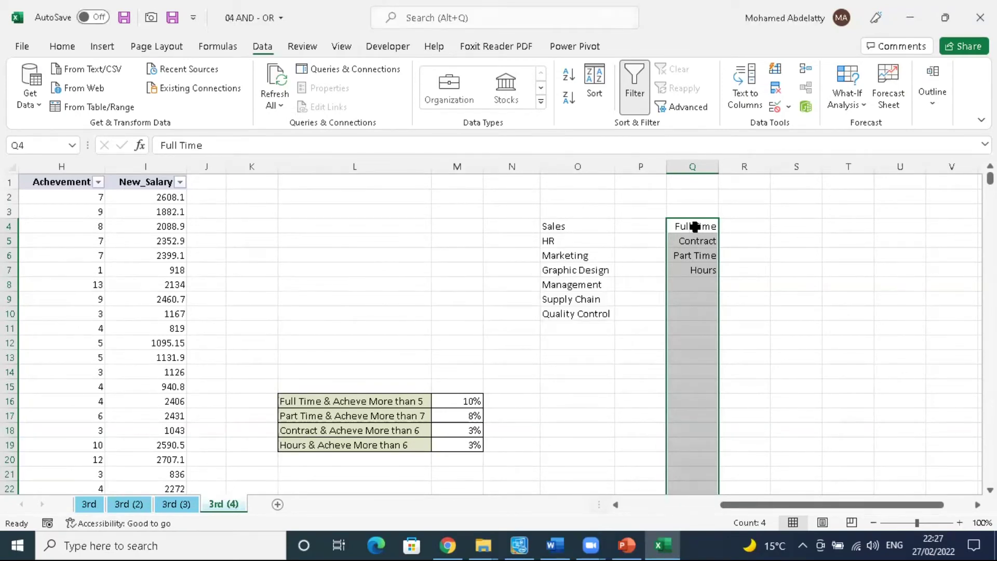
click(694, 227)
key(ctrl+c)
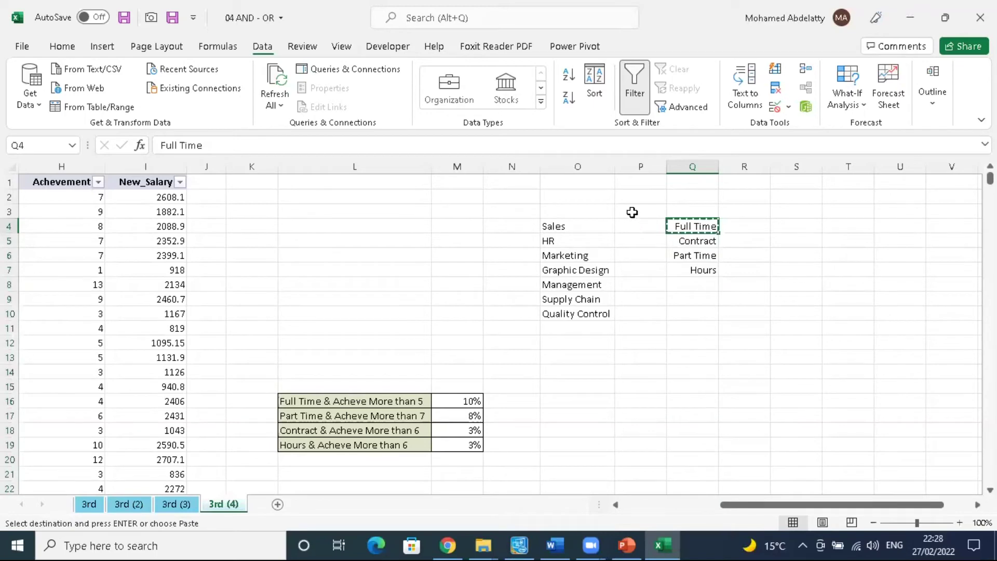
Step: Try pasting Full Time into P3, then undo it and cancel the pending cut
click(631, 211)
key(ctrl+v)
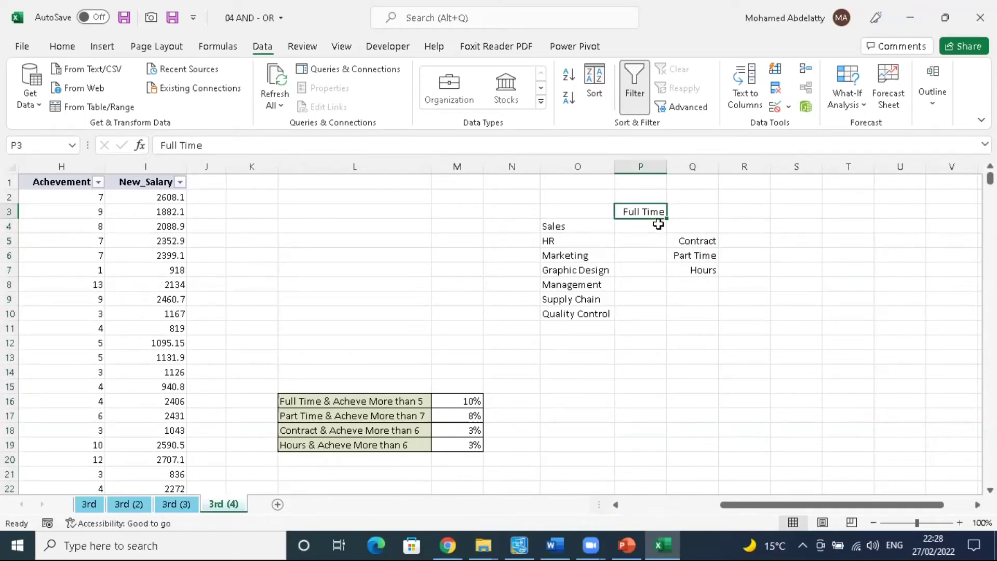
key(ctrl+z)
key(Escape)
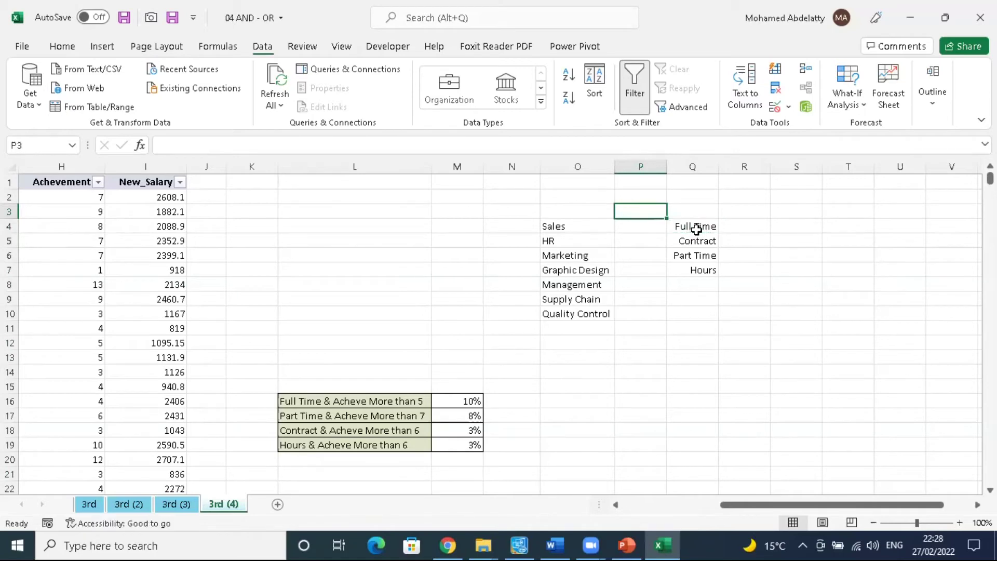
Step: Paste Full Time, Contract, Part Time and Hours transposed across P3:S3
drag(695, 231, 697, 276)
drag(698, 226, 699, 267)
key(ctrl+c)
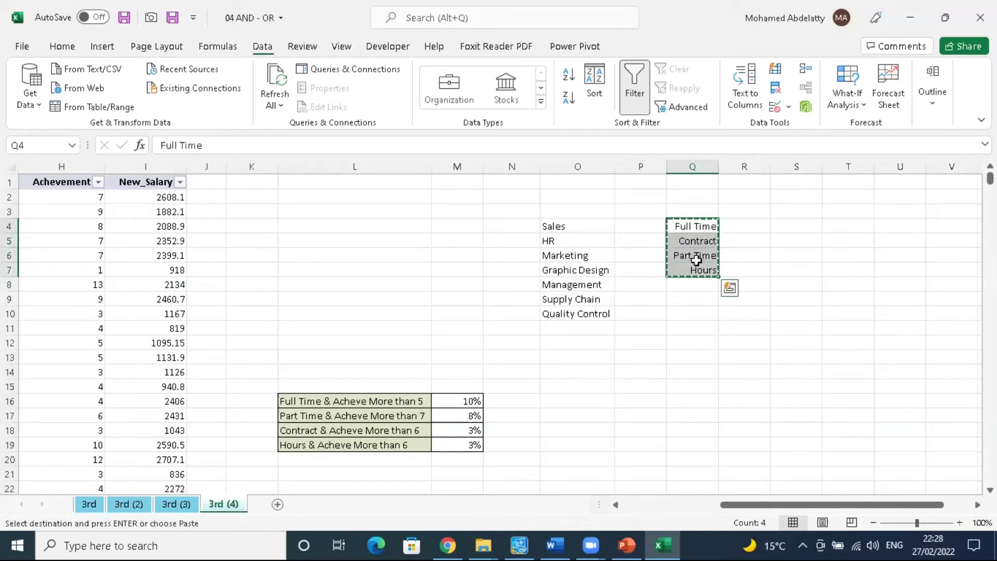
click(630, 210)
right_click(630, 210)
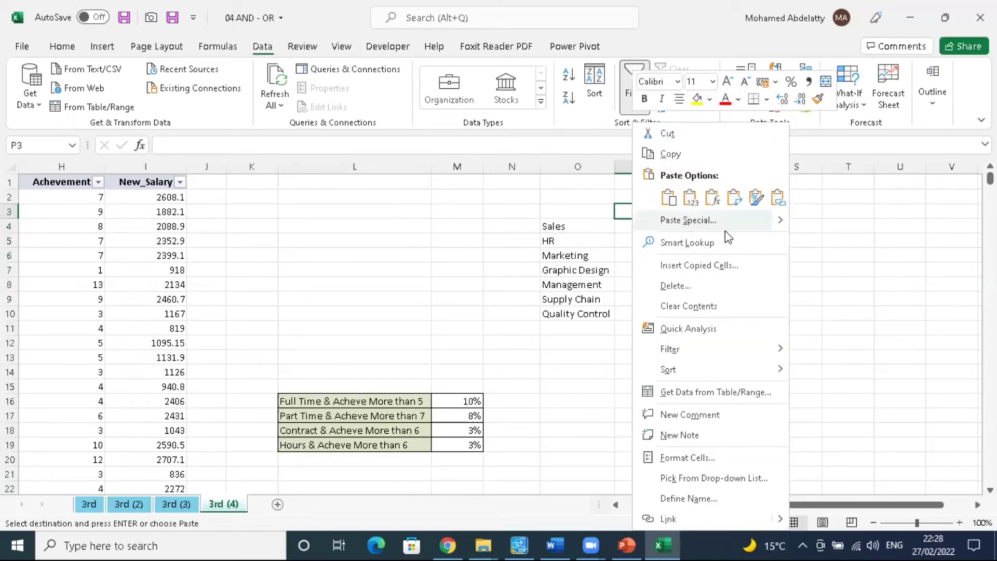
click(732, 202)
Step: Clear the original vertical list in Q4:Q7 and select P2:S2 above the headers
drag(706, 228, 705, 269)
key(Delete)
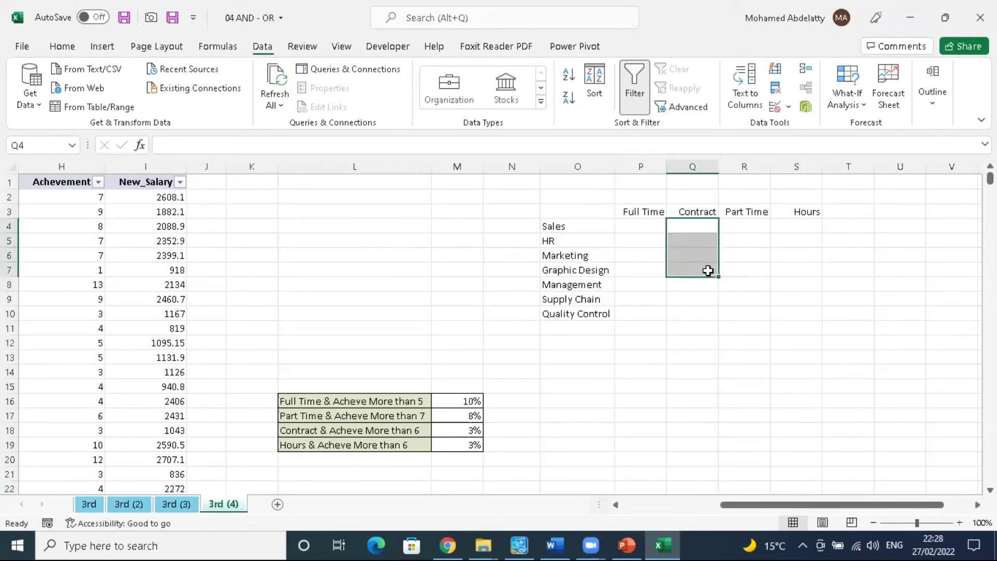
click(655, 283)
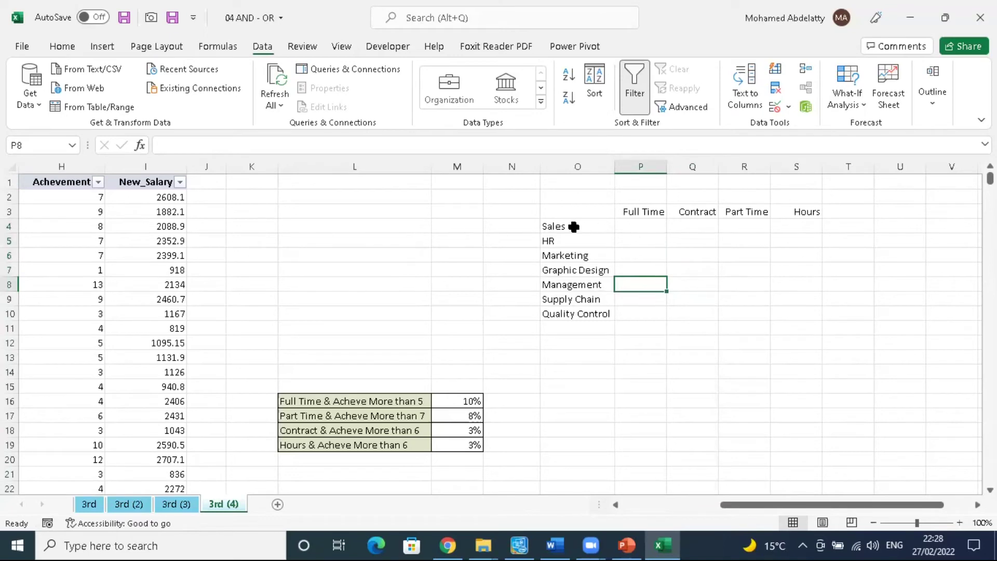
click(631, 223)
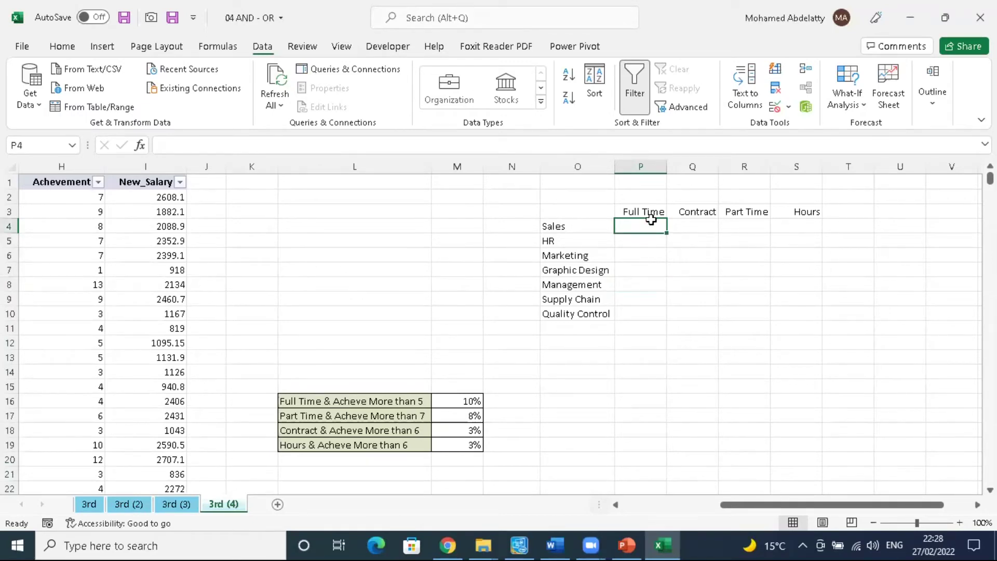
drag(652, 191, 760, 196)
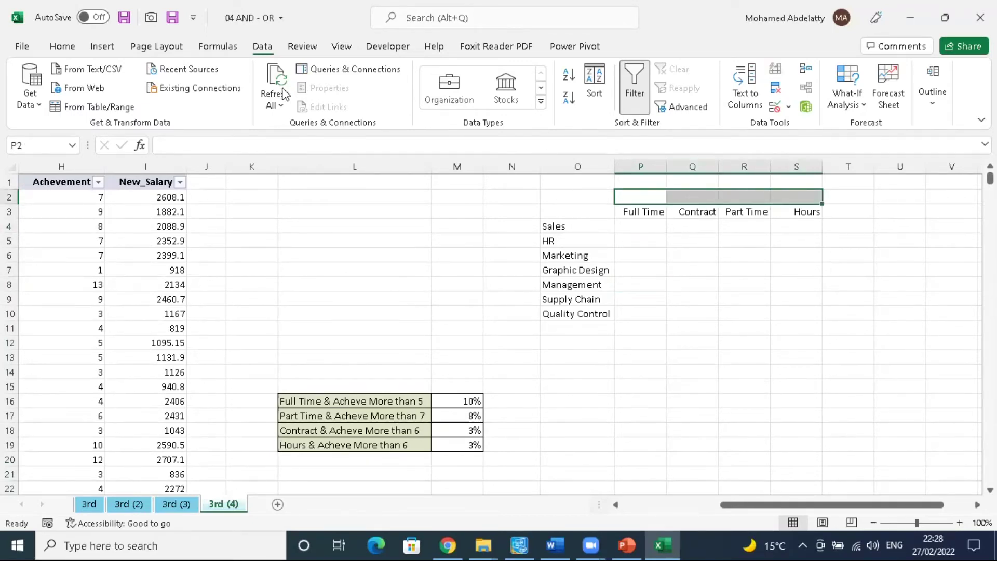
click(68, 46)
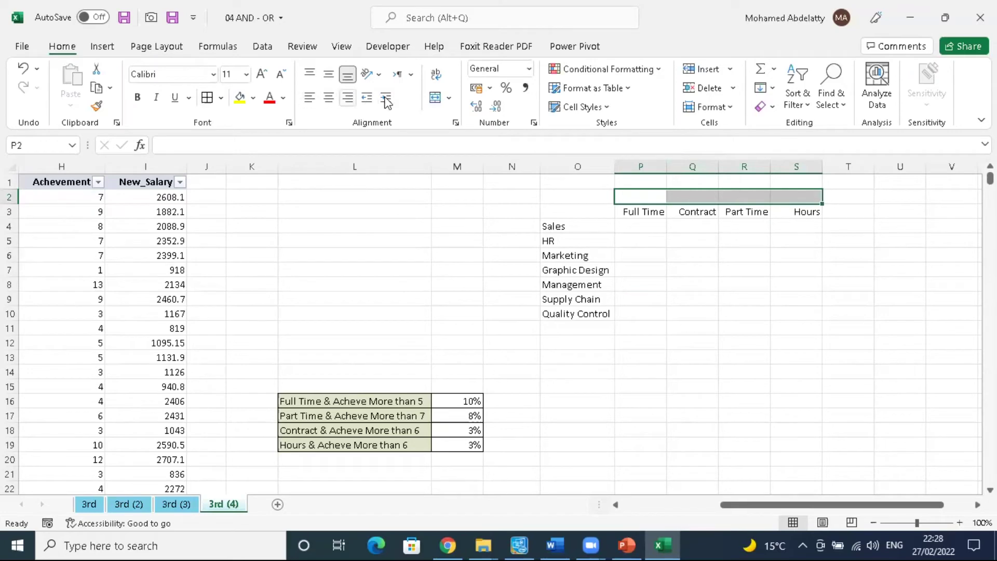
Step: Merge and centre P2:S2 and enter the title COUNT
click(711, 253)
click(717, 196)
text(COUNT)
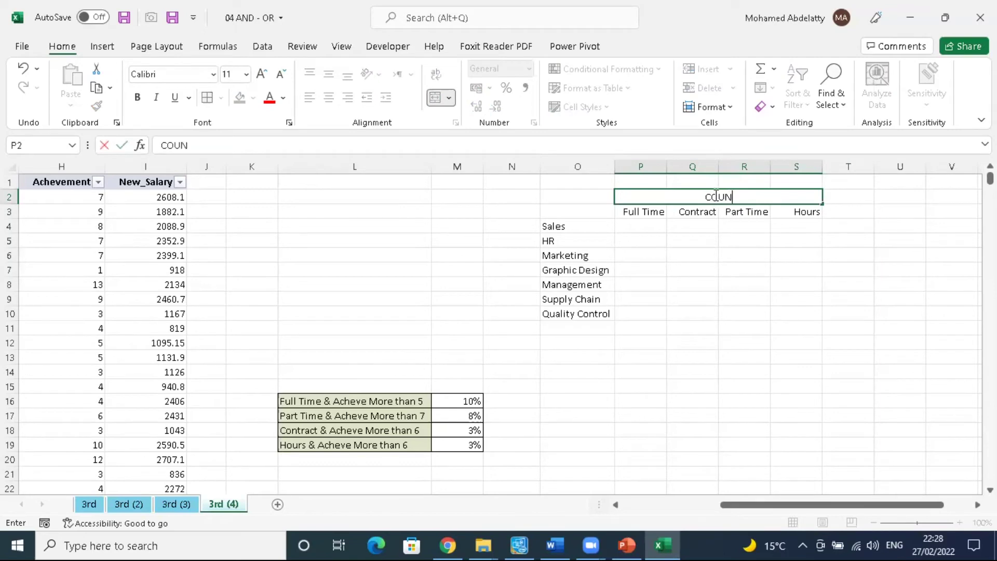
key(Return)
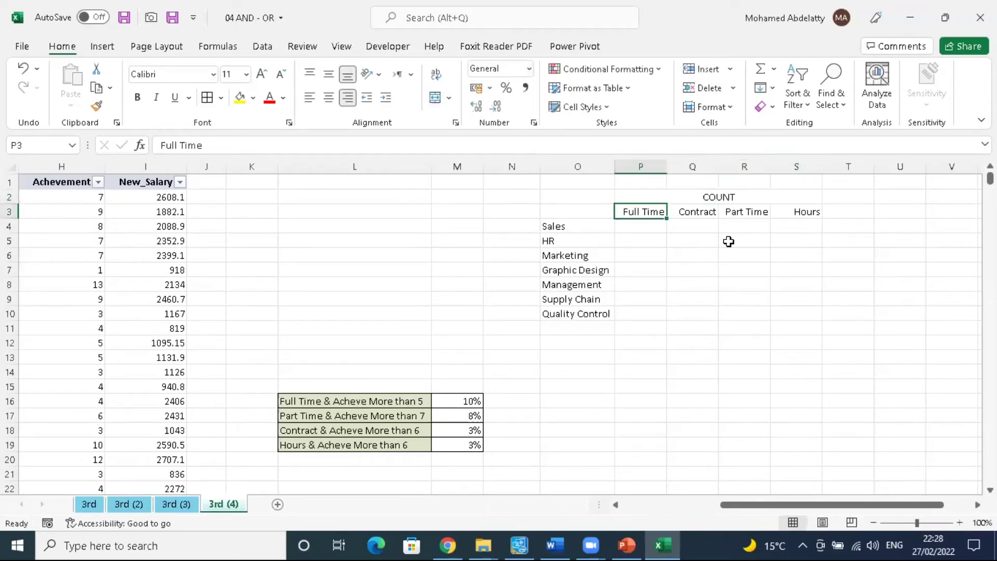
Step: Give the COUNT title a light red fill and bold text, keeping its font colour on Automatic black
click(692, 198)
click(244, 98)
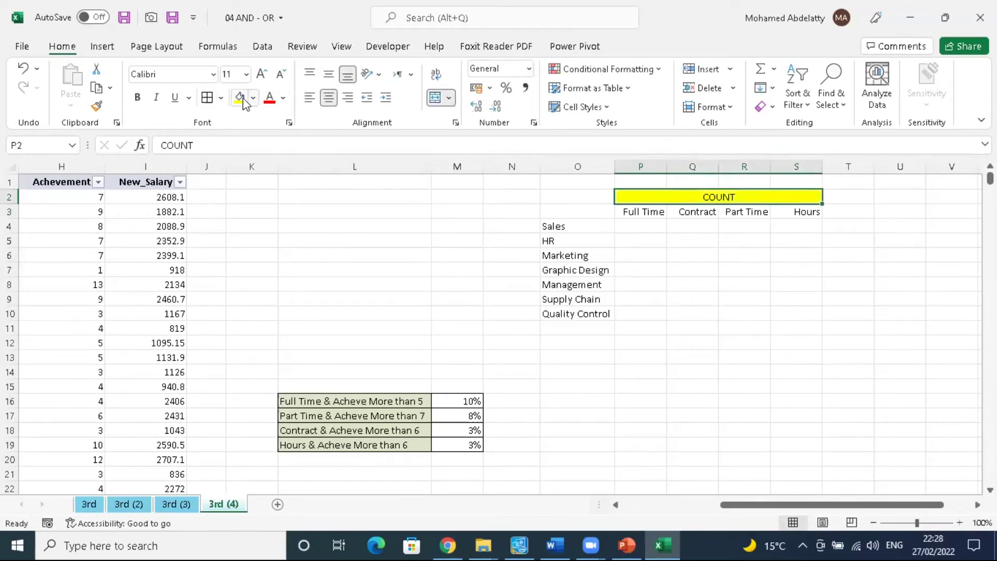
click(252, 98)
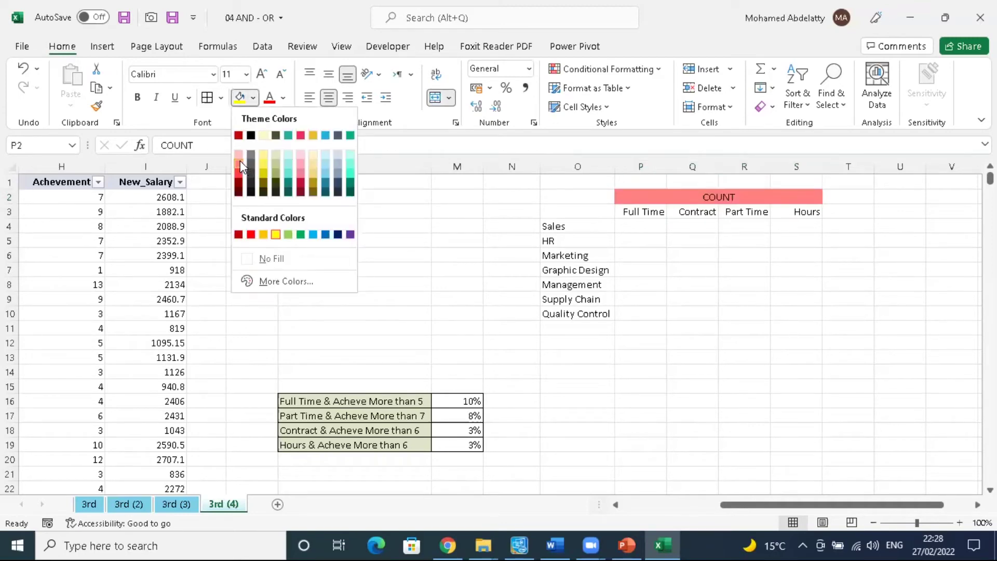
click(239, 161)
click(137, 97)
click(283, 97)
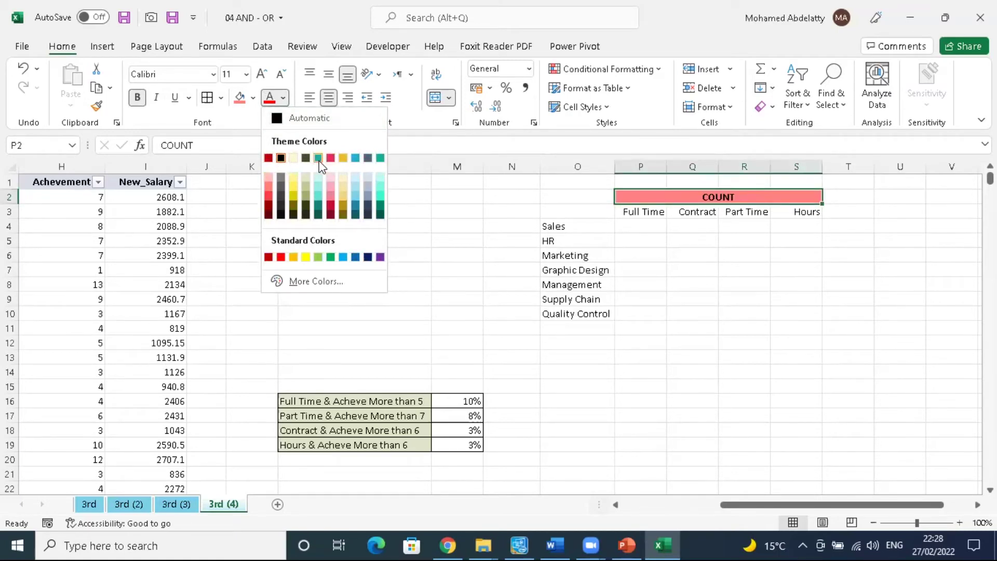
click(277, 118)
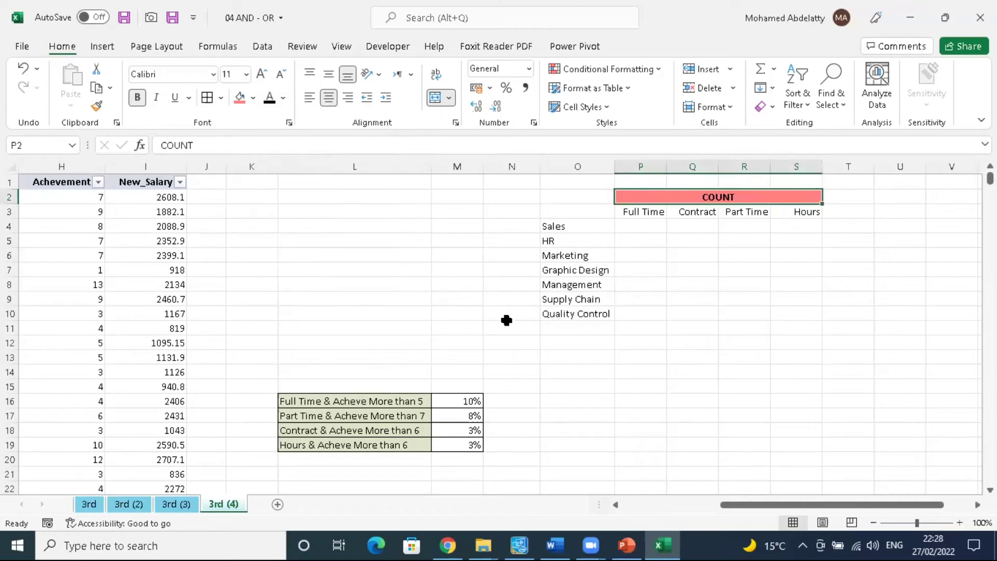
click(713, 332)
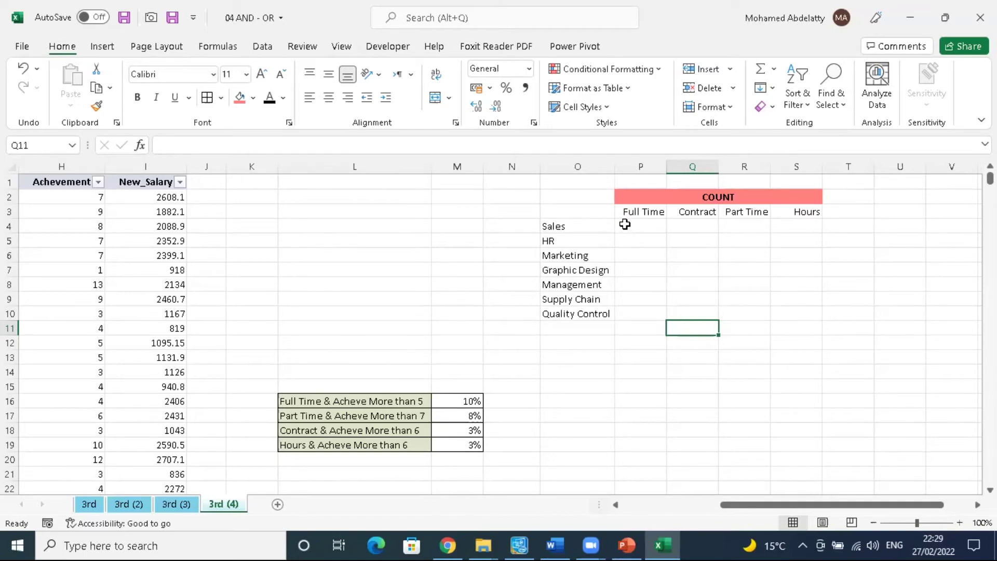
click(661, 223)
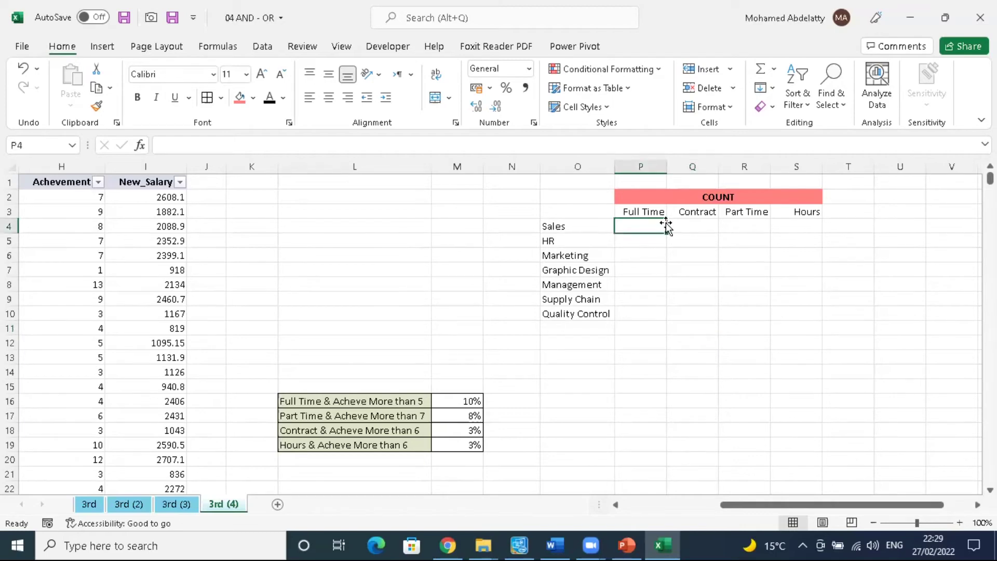
Step: Start P4's formula as =COUNTIFS( by typing =COUN and choosing COUNTIFS from autocomplete
click(416, 143)
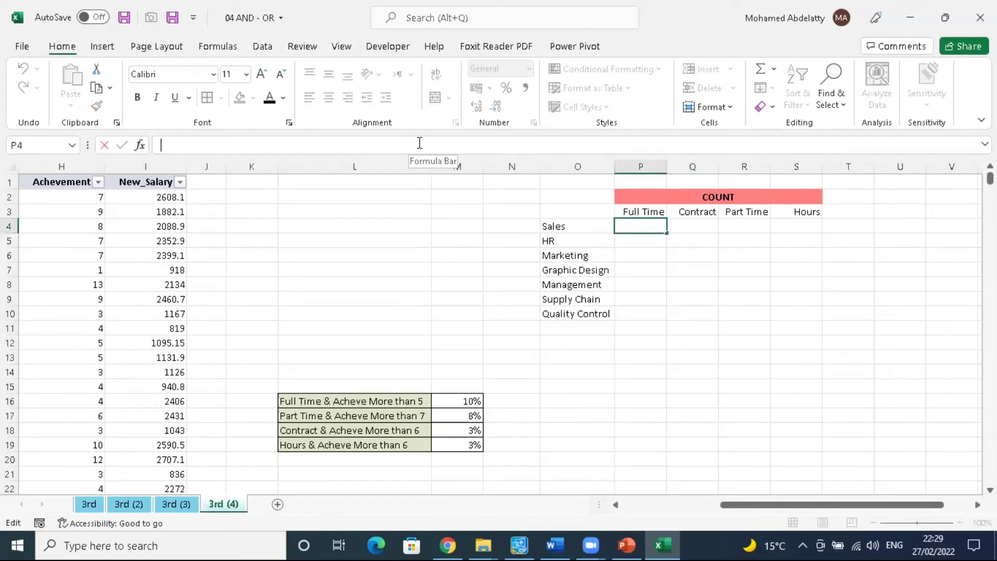
click(618, 504)
click(618, 504)
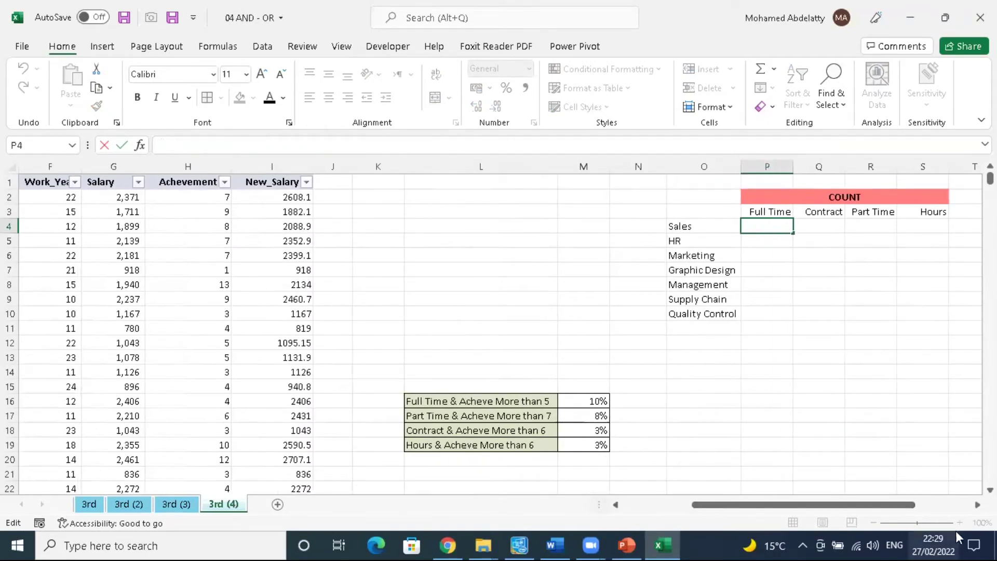
text(=)
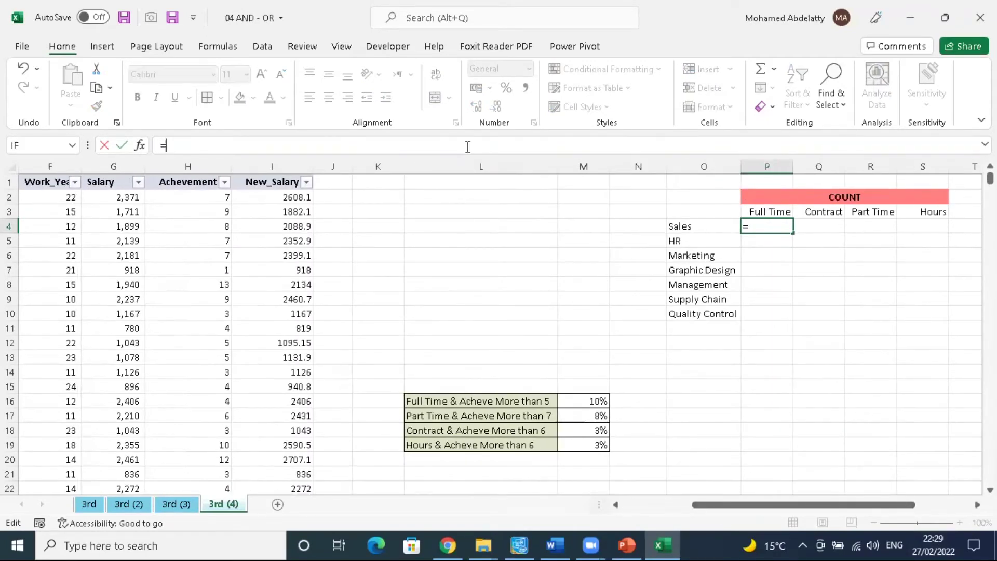
text(COUN)
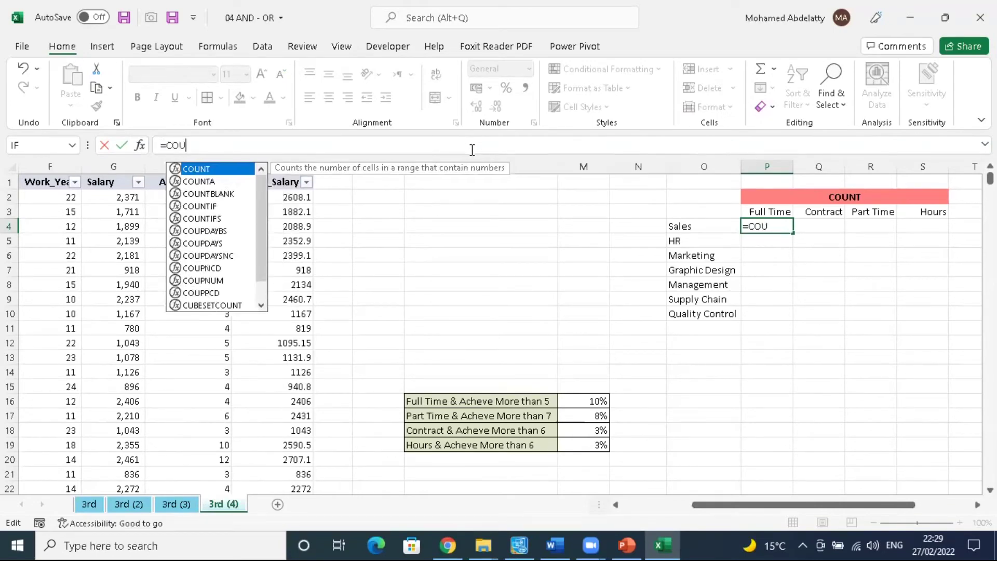
key(BackSpace)
text(NT)
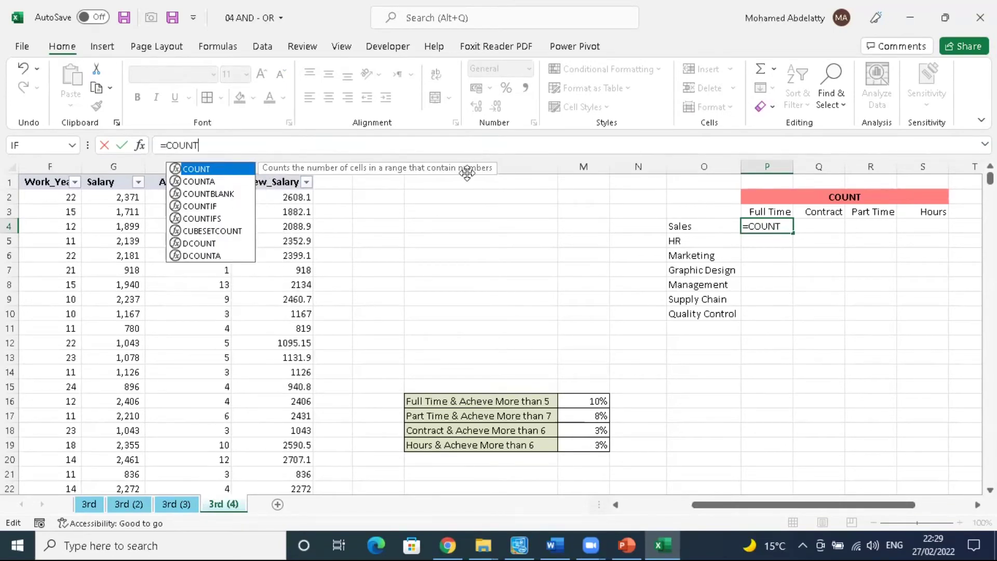
click(217, 218)
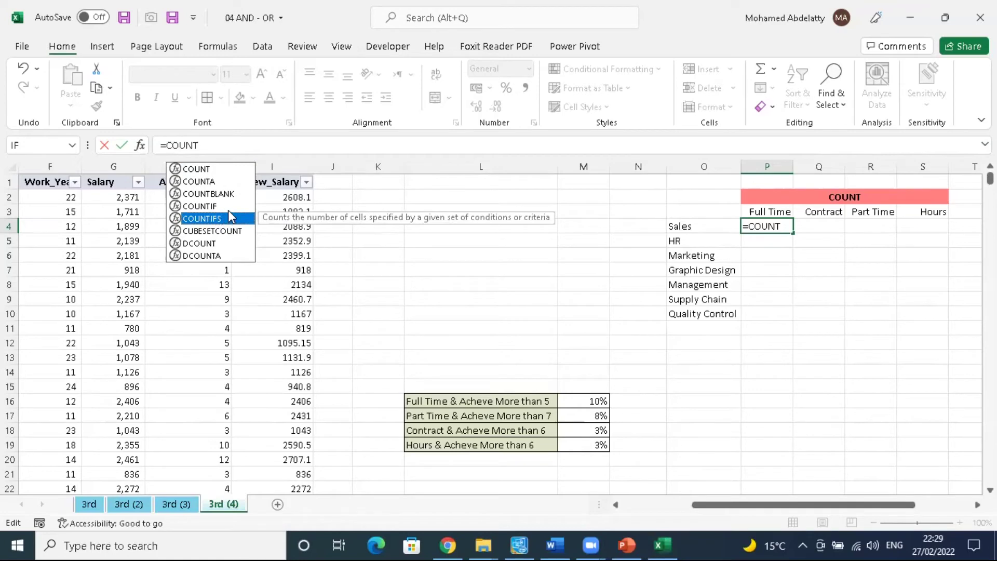
double_click(229, 217)
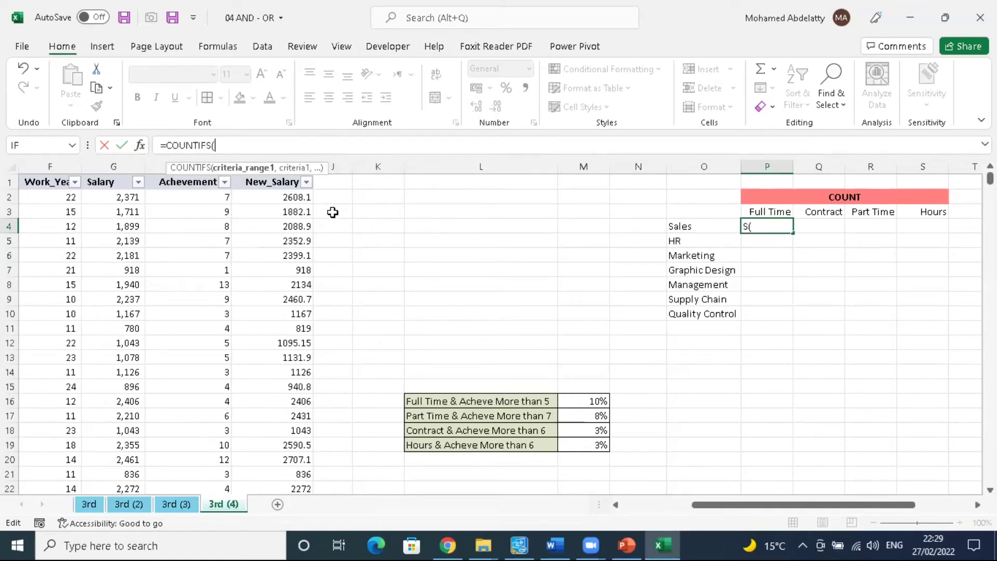
click(616, 504)
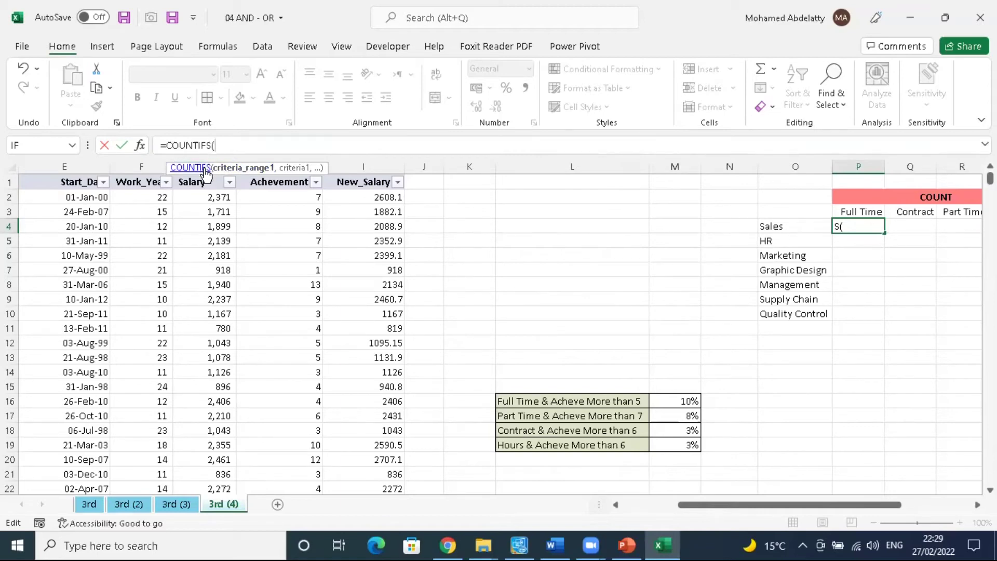
drag(270, 170, 591, 155)
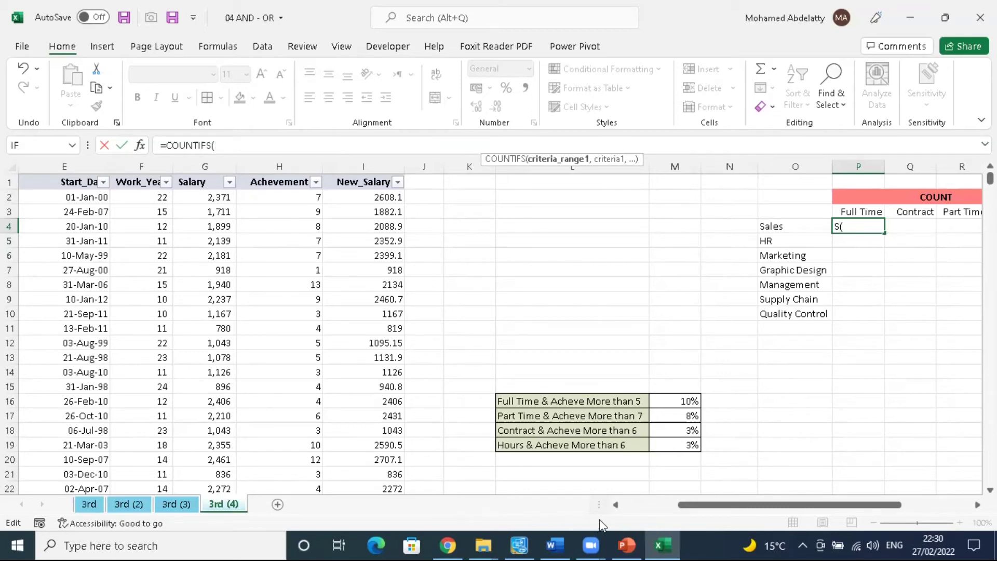
click(615, 504)
Step: Complete P4's formula as =COUNTIFS(D:D,O4,C:C,P3), with Sales and Full Time as criteria
click(616, 504)
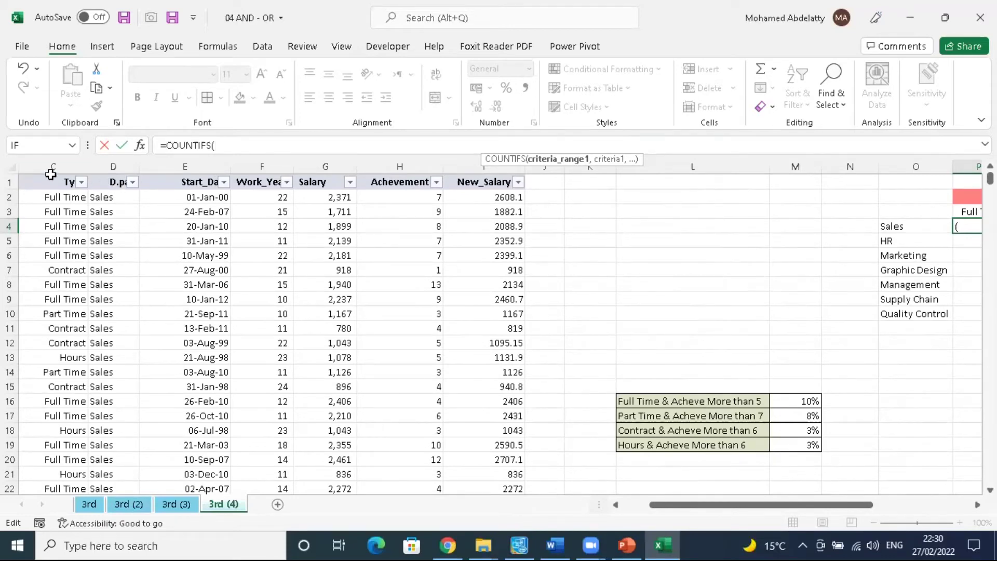
click(977, 504)
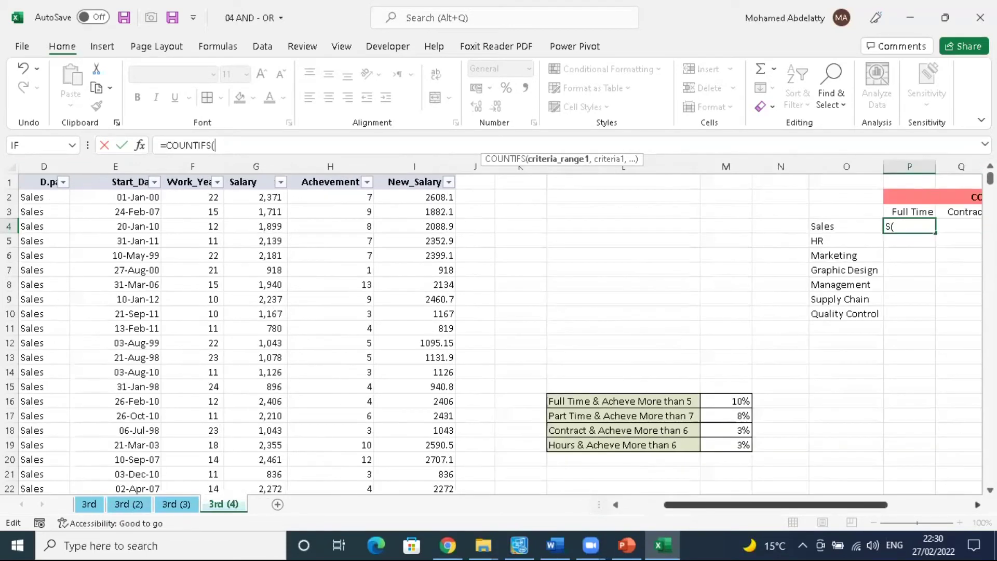
scroll(657, 305, right, 2)
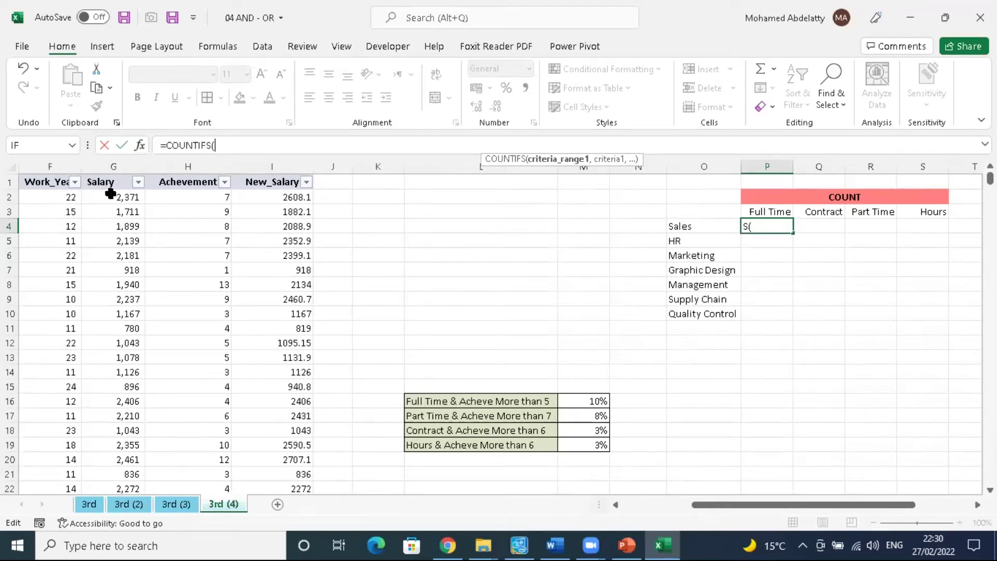
click(72, 213)
key(BackSpace)
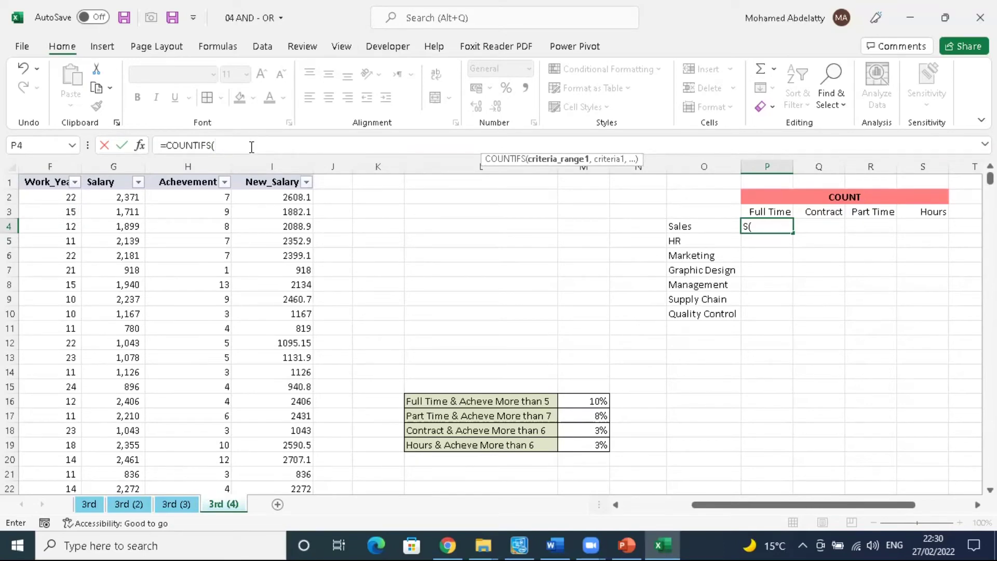
text(D:D,)
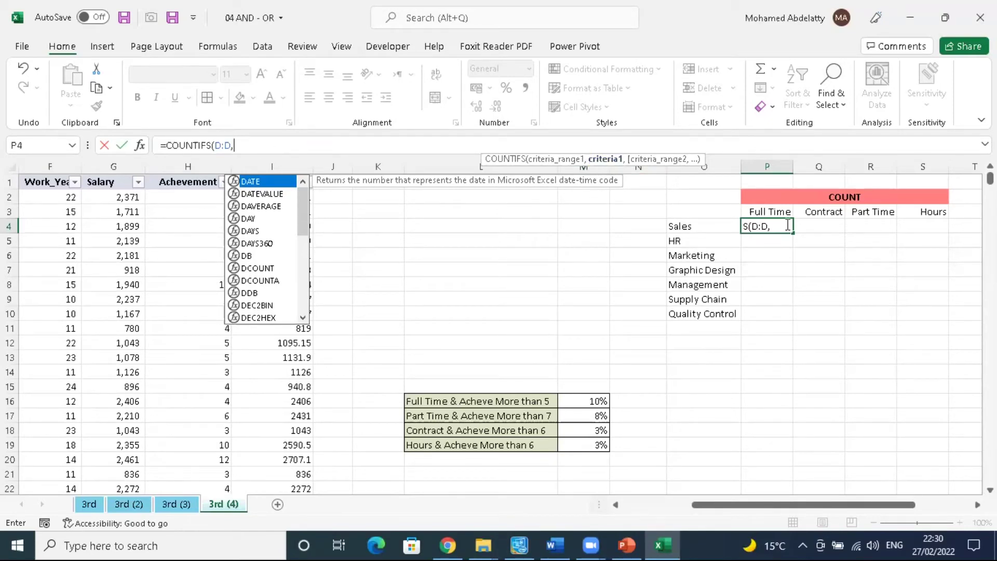
click(697, 225)
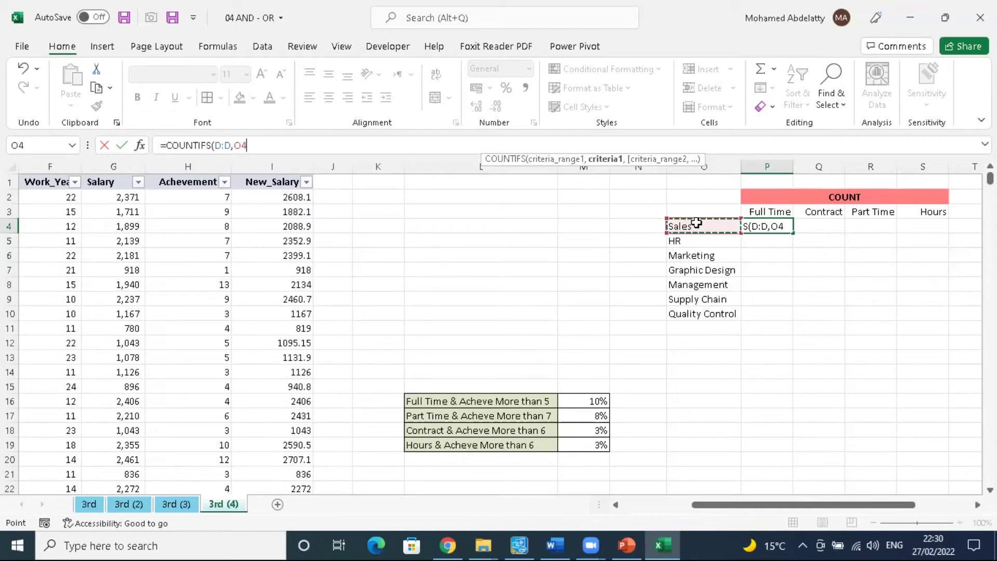
text(,)
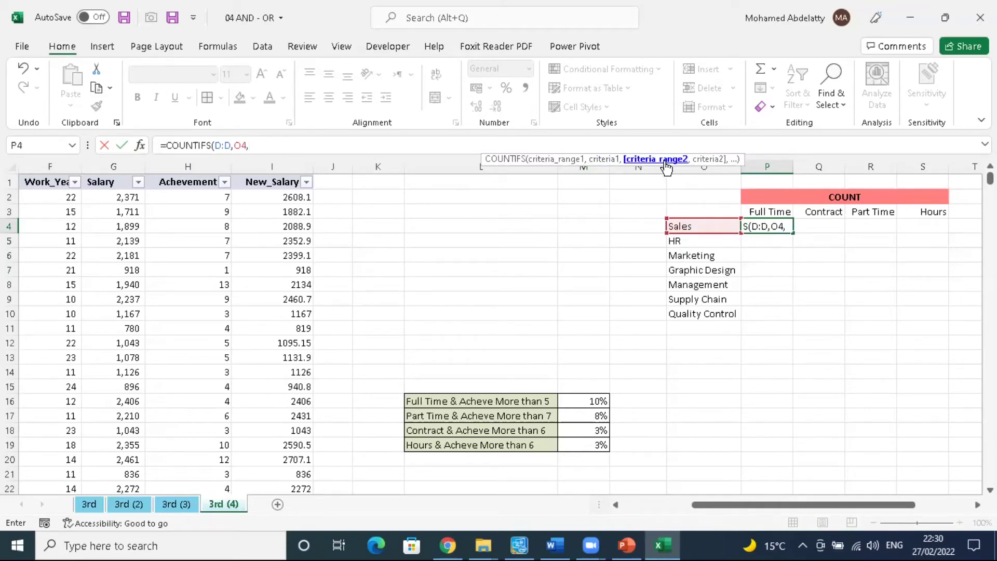
text(C)
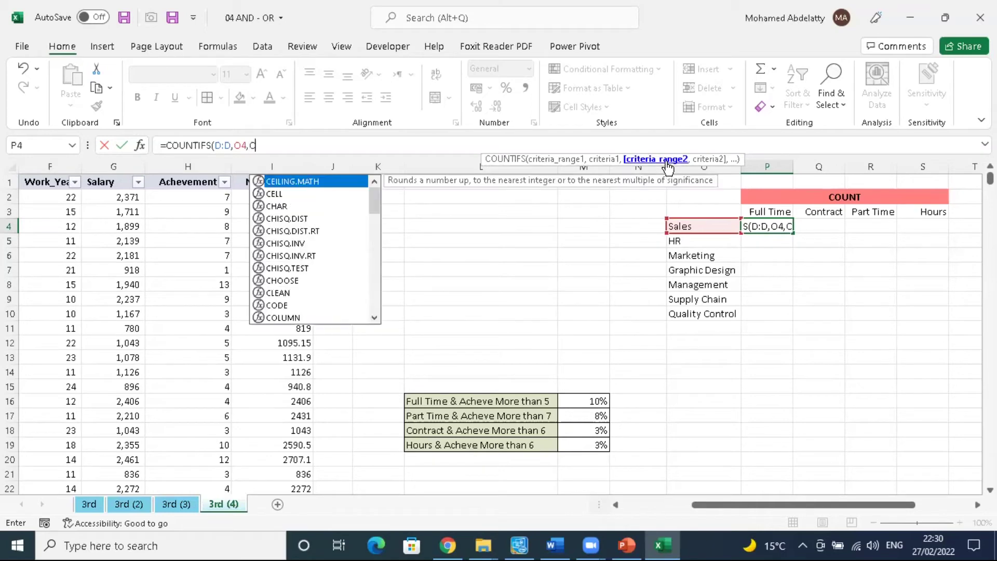
text(:C,)
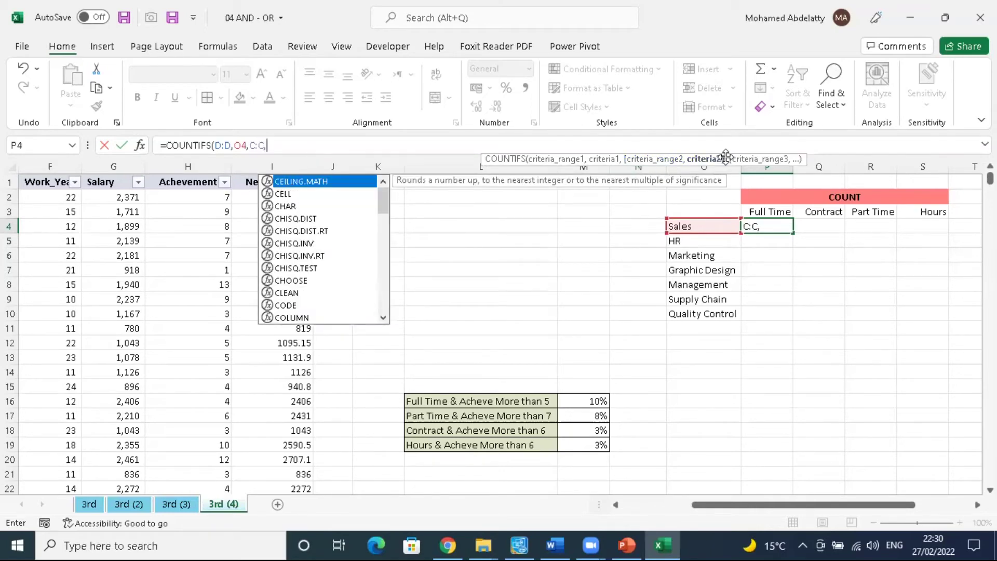
click(776, 212)
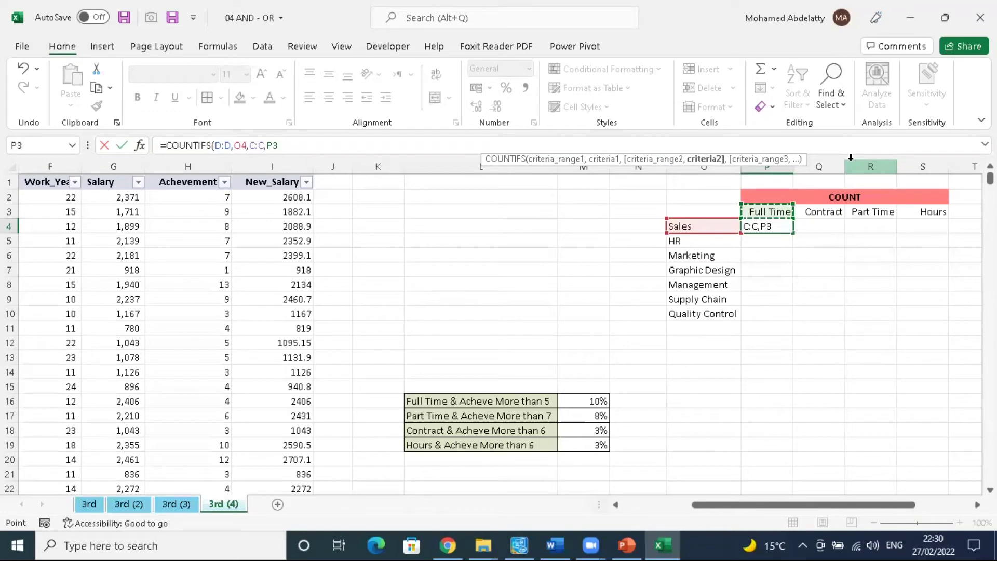
text())
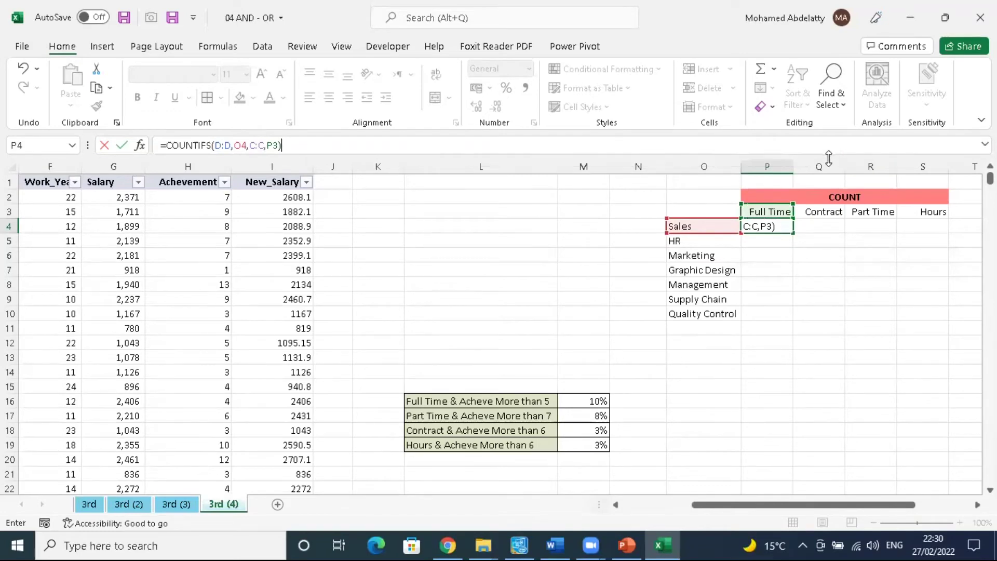
Step: Fill the Sales count formula down to P10, then compare the shifted references that give 0 after Sales
click(785, 225)
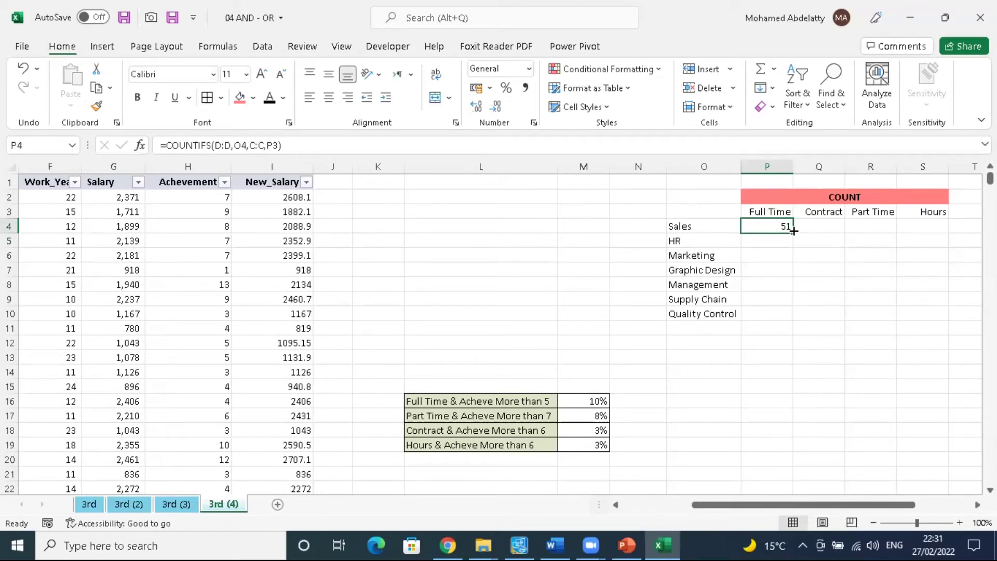
double_click(793, 230)
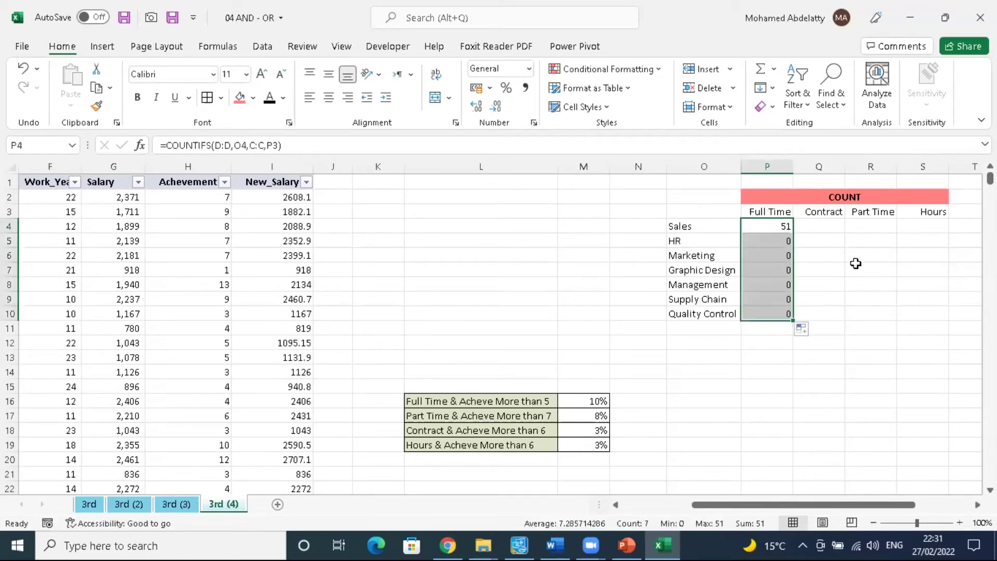
click(782, 240)
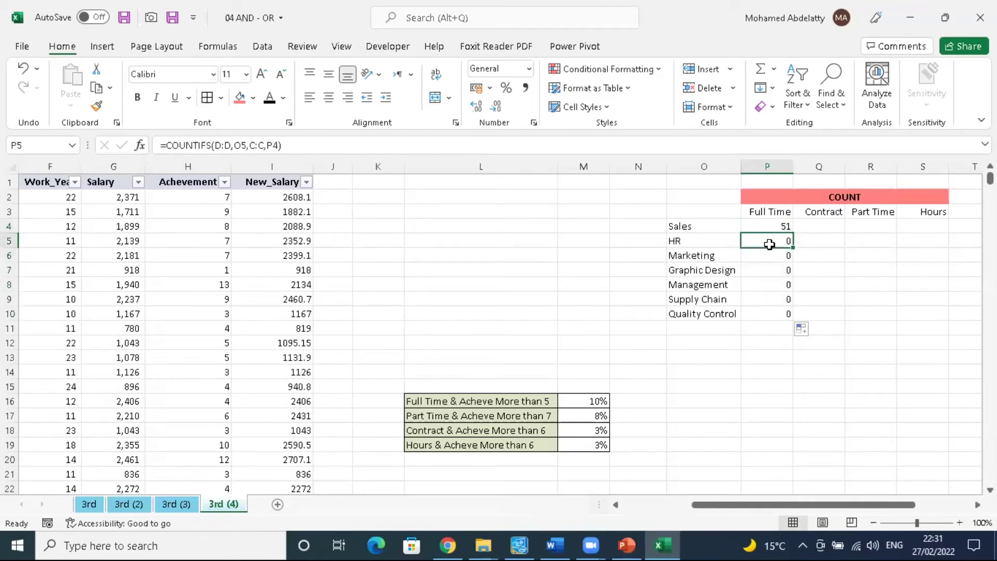
click(785, 229)
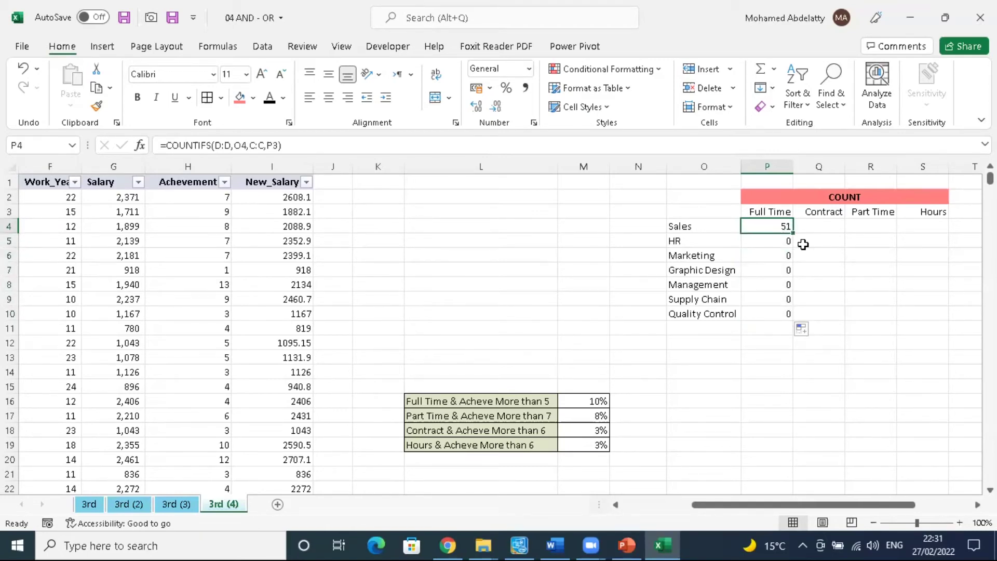
click(767, 212)
click(774, 228)
click(771, 211)
click(774, 225)
click(770, 210)
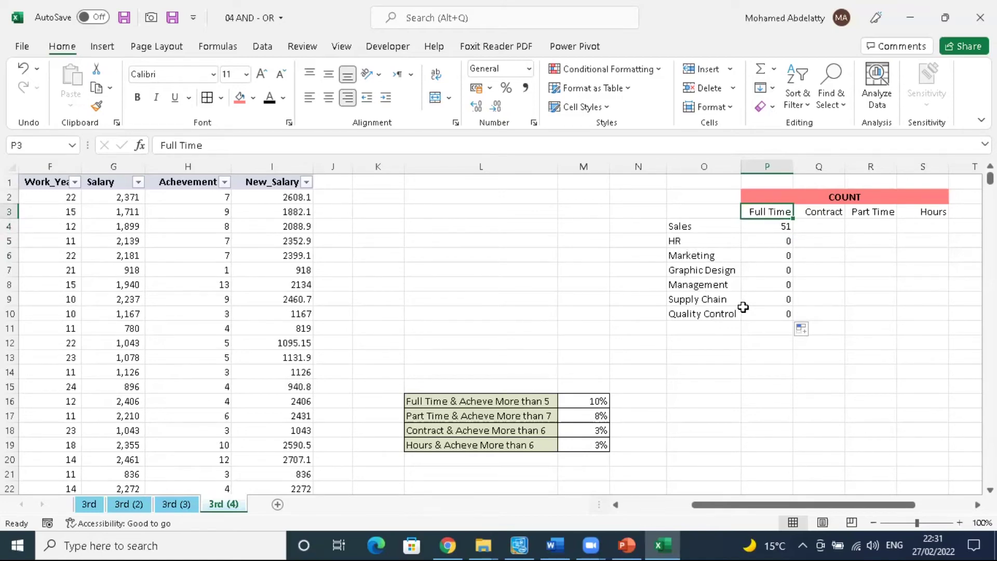
click(773, 225)
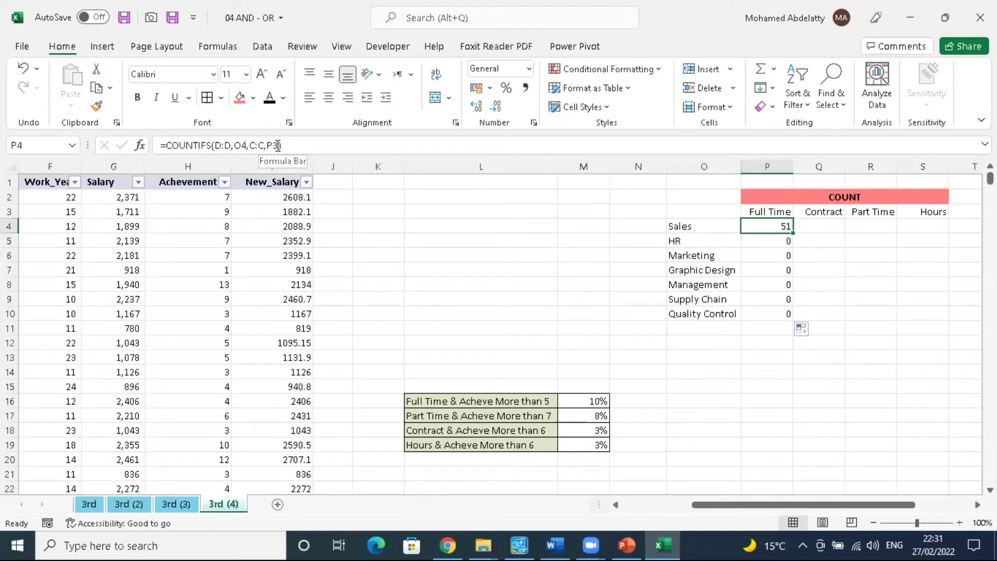
Step: Make the header reference $P$3 and refill, giving Full Time counts 51, 53, 55, 56, 57, 53, 68
click(279, 146)
key(F4)
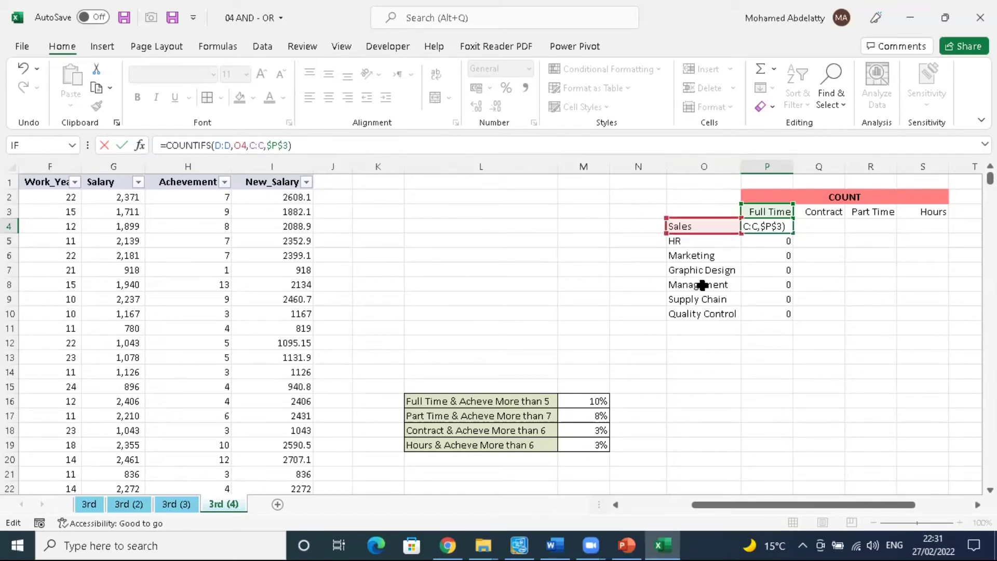
click(243, 145)
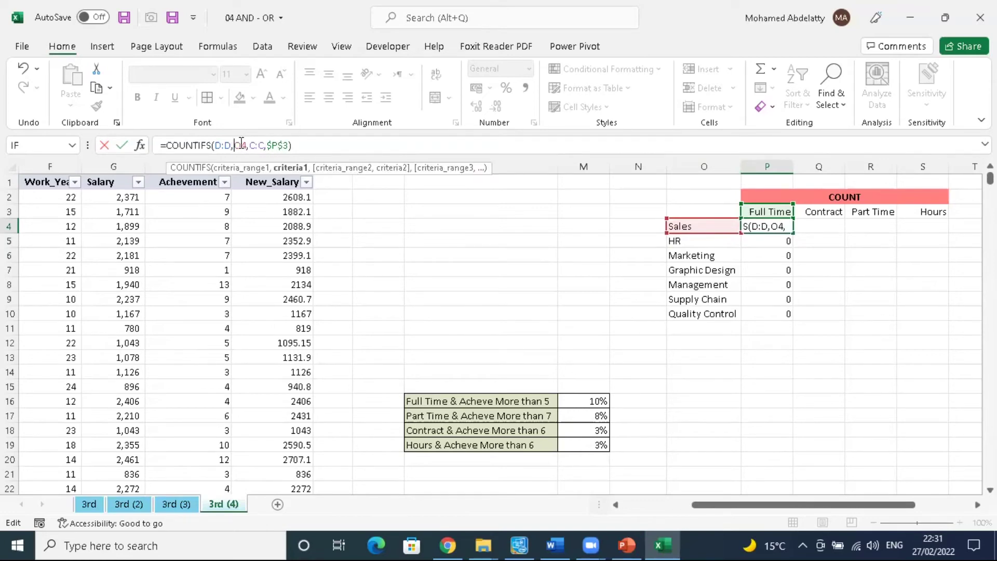
click(328, 145)
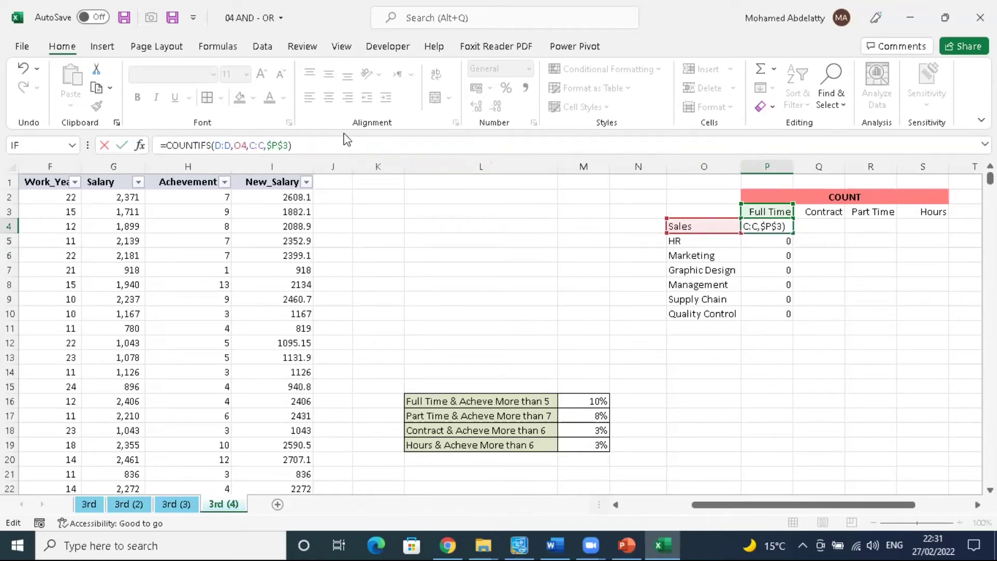
key(ctrl+Return)
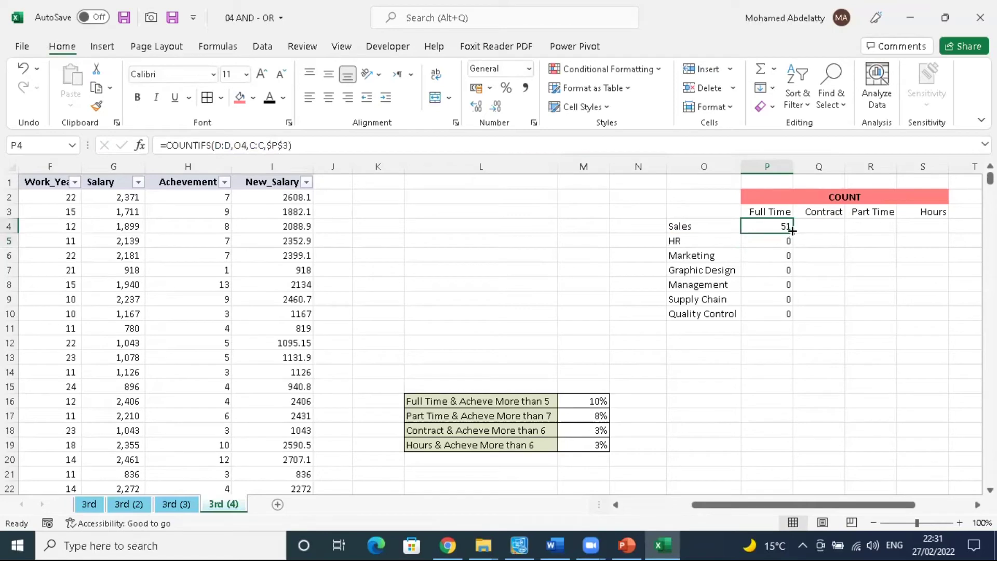
double_click(791, 230)
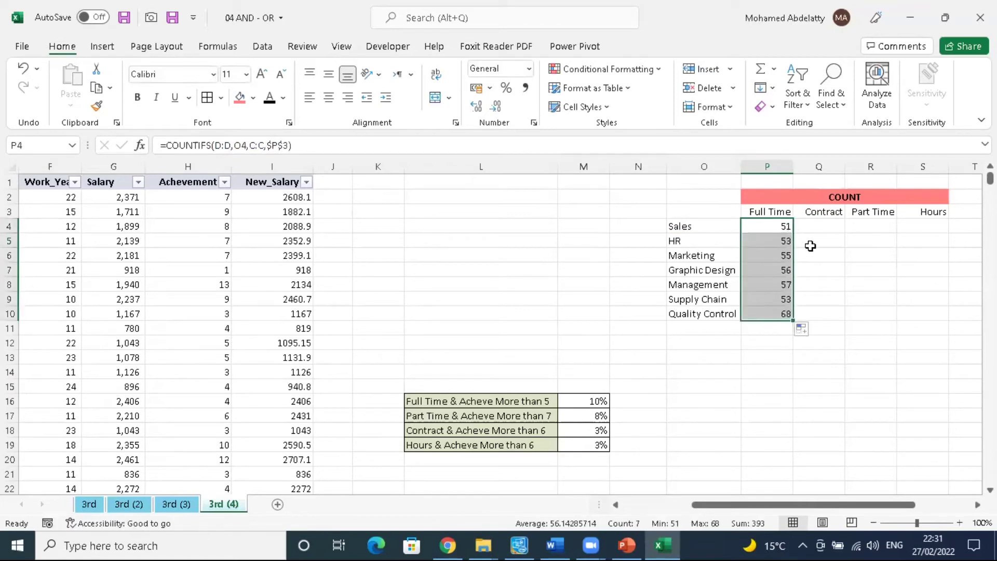
click(785, 212)
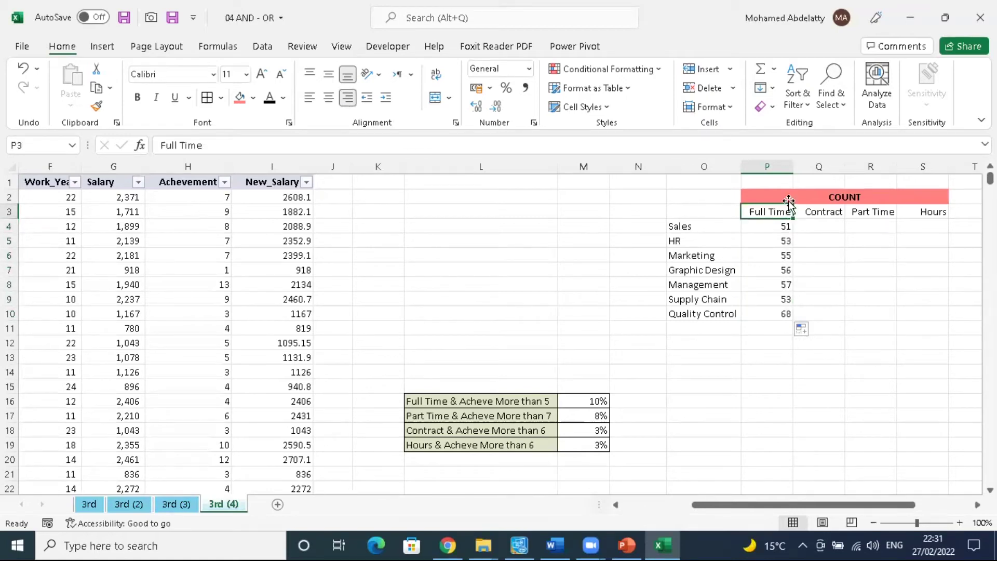
click(782, 227)
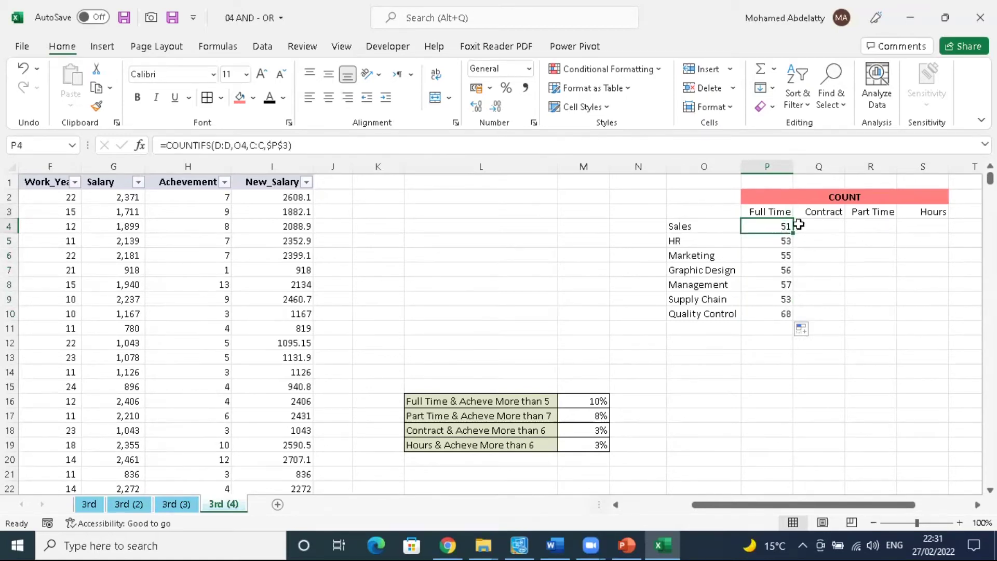
Step: Change the Sales formula's Full Time reference to P$3 and test-copy it across Q4:S4
click(274, 146)
key(BackSpace)
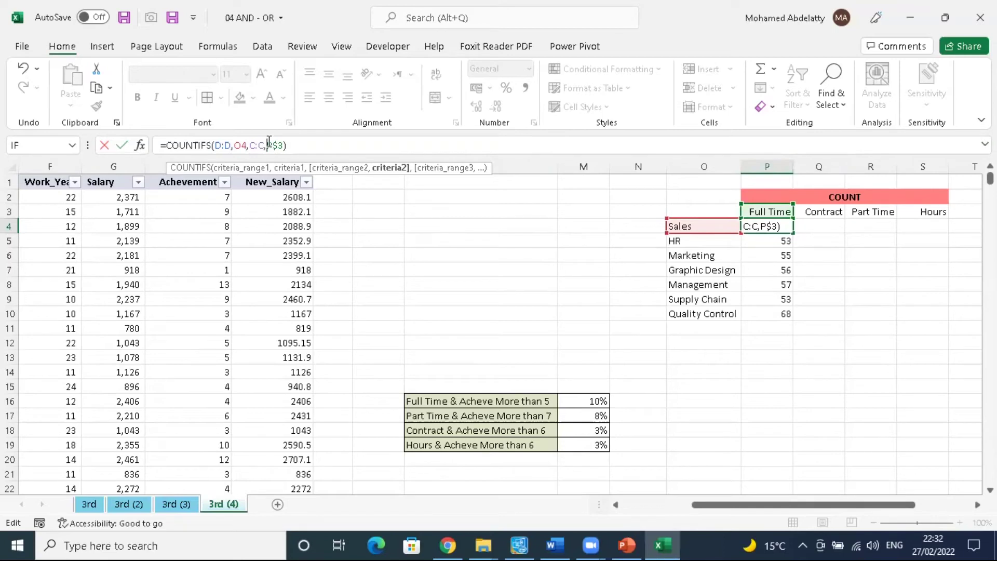
click(313, 148)
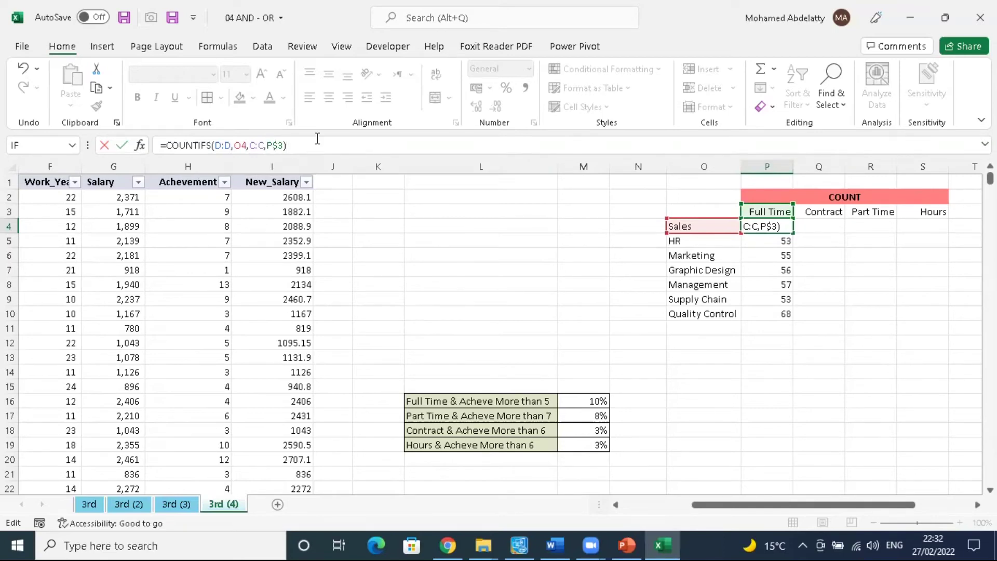
key(Return)
click(774, 226)
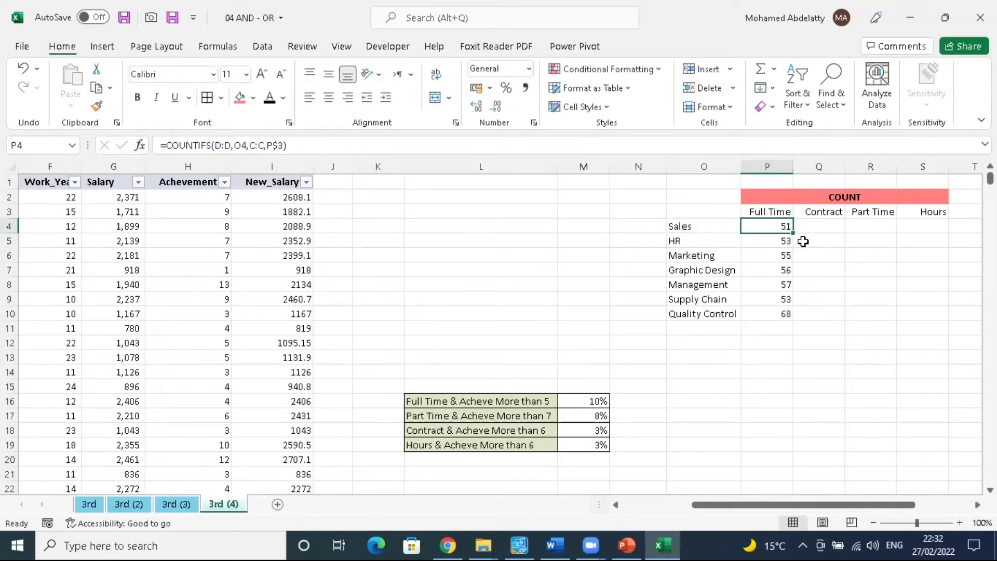
drag(790, 232, 922, 228)
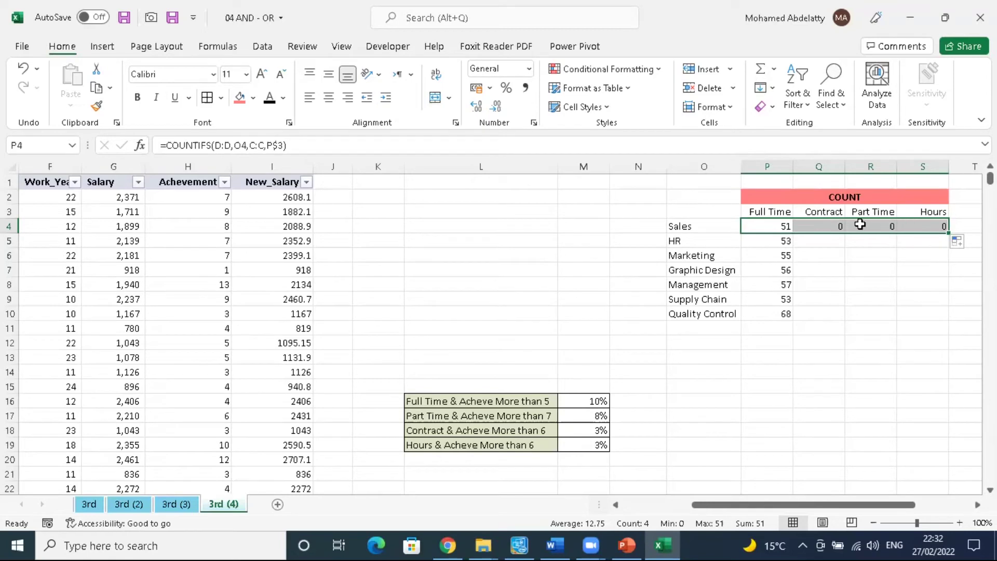
click(780, 227)
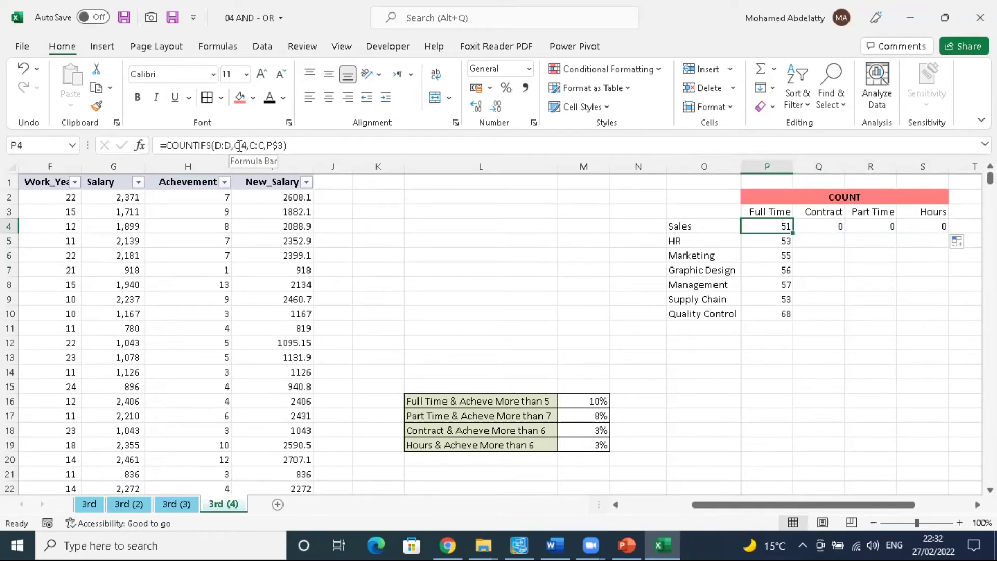
Step: Lock the department reference as $O4, copy across the row, then clear Q4:S4
click(235, 146)
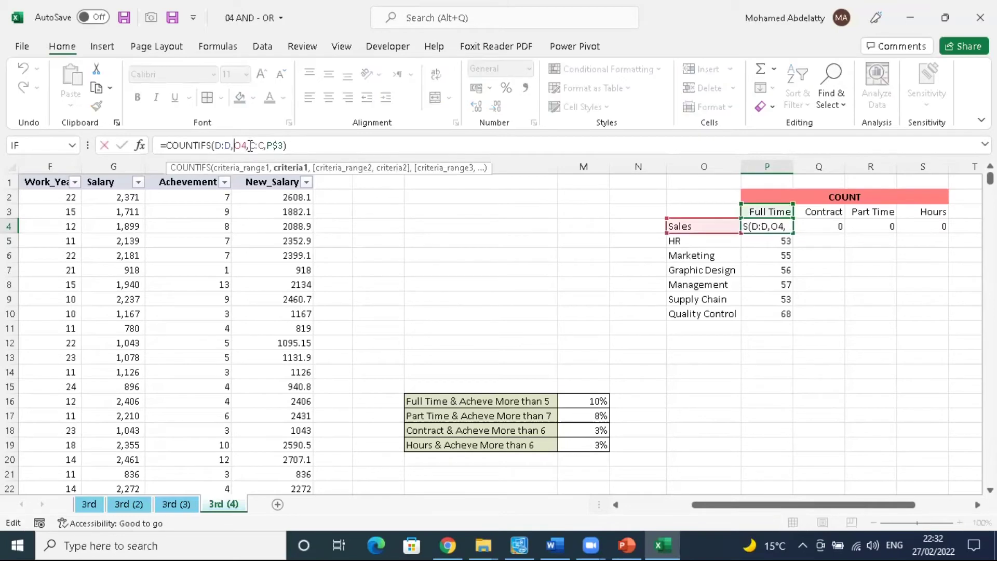
text($)
click(302, 139)
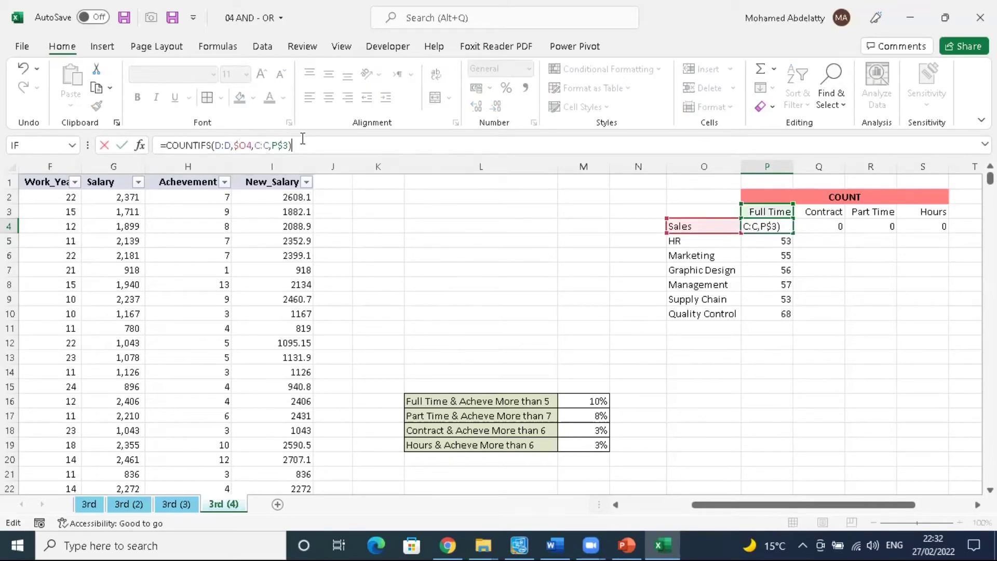
key(Return)
click(787, 228)
drag(794, 232, 940, 227)
click(826, 227)
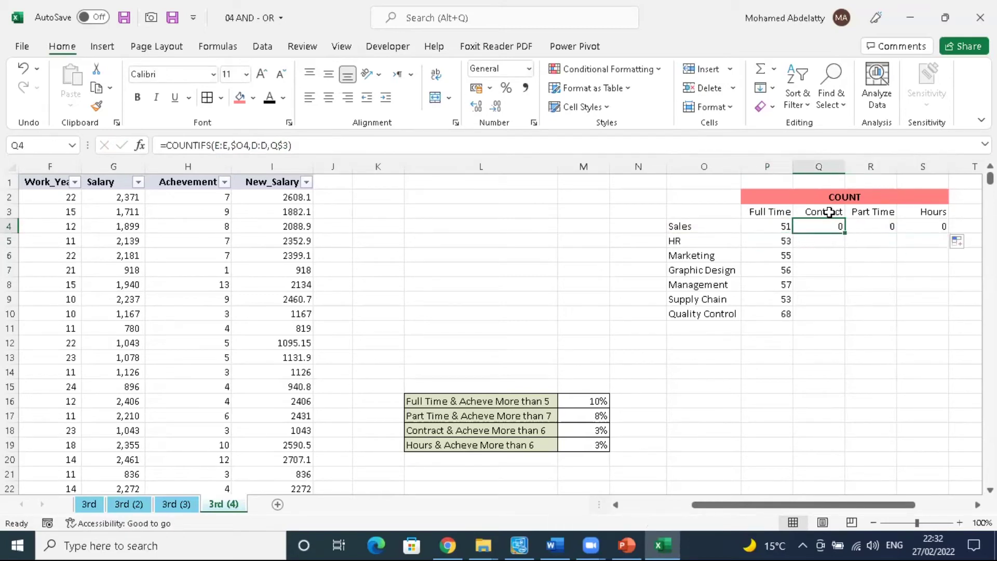
key(ctrl+shift+Right)
key(Delete)
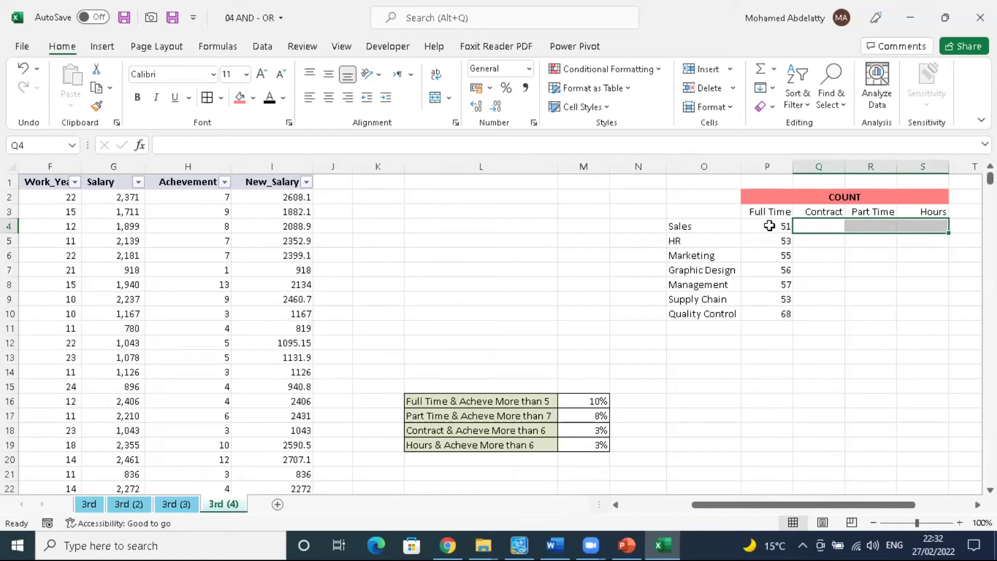
Step: Re-edit the Sales formula's department reference to O$4, keeping the result 51
click(767, 223)
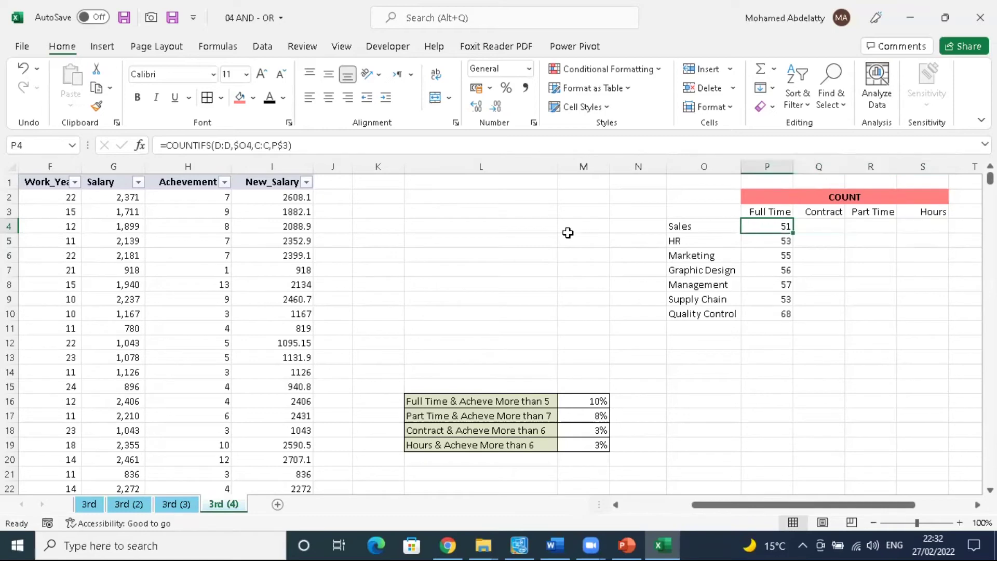
click(247, 146)
text($)
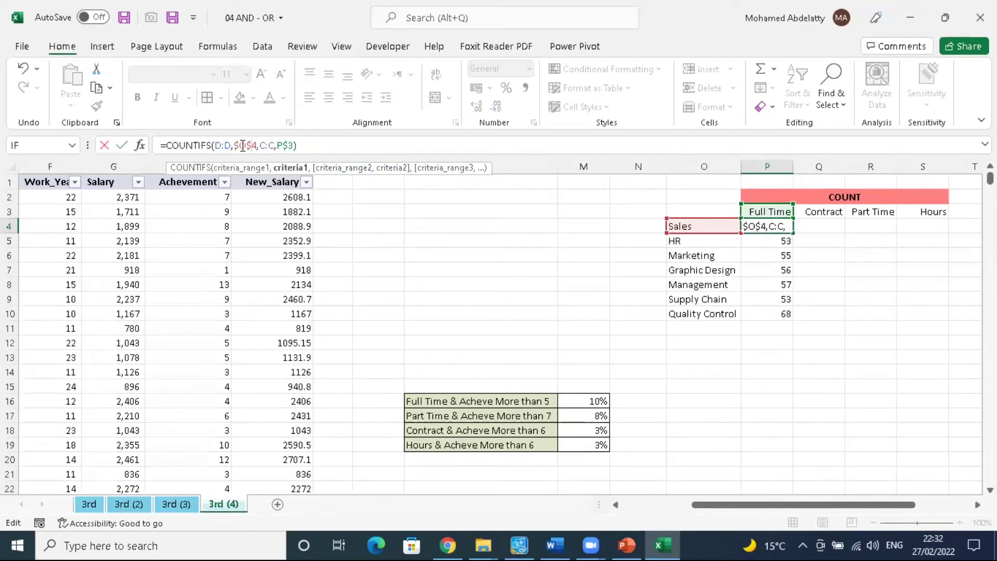
key(BackSpace)
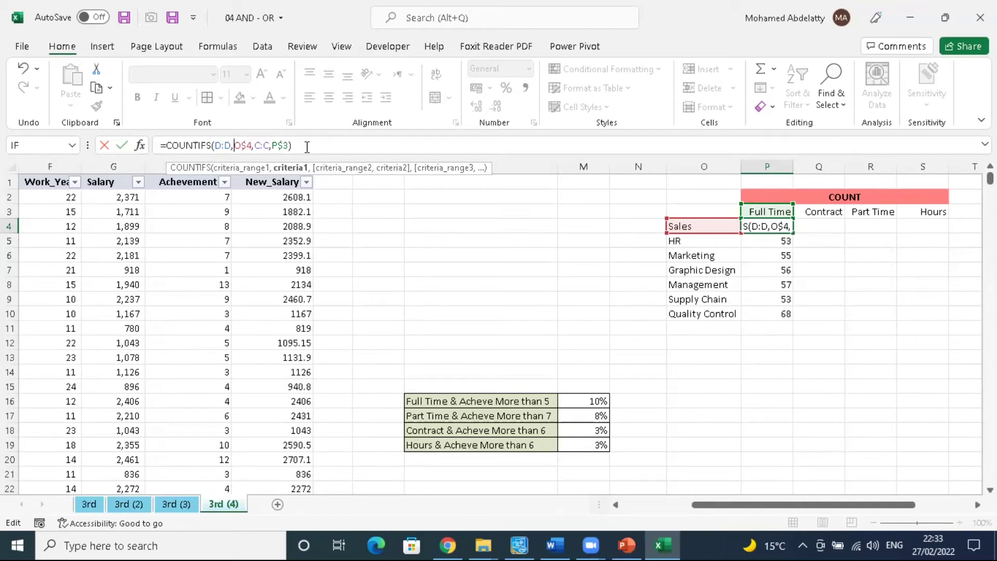
click(301, 146)
key(Return)
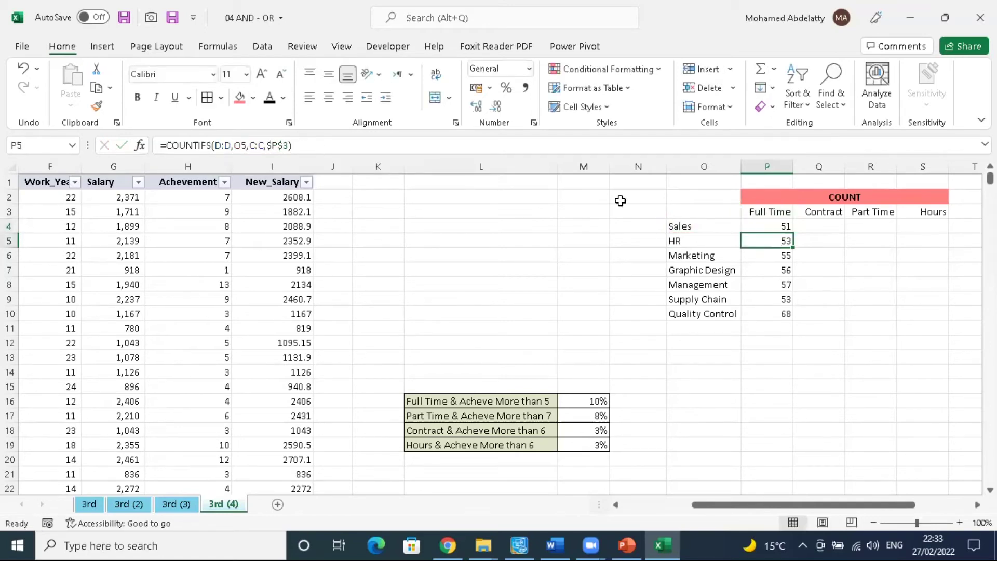
Step: Copy the Sales formula across the row, cancel the Hours replace prompt, and clear the zeros in Q4:S4
click(785, 227)
drag(791, 230, 934, 238)
click(855, 228)
drag(855, 228, 911, 224)
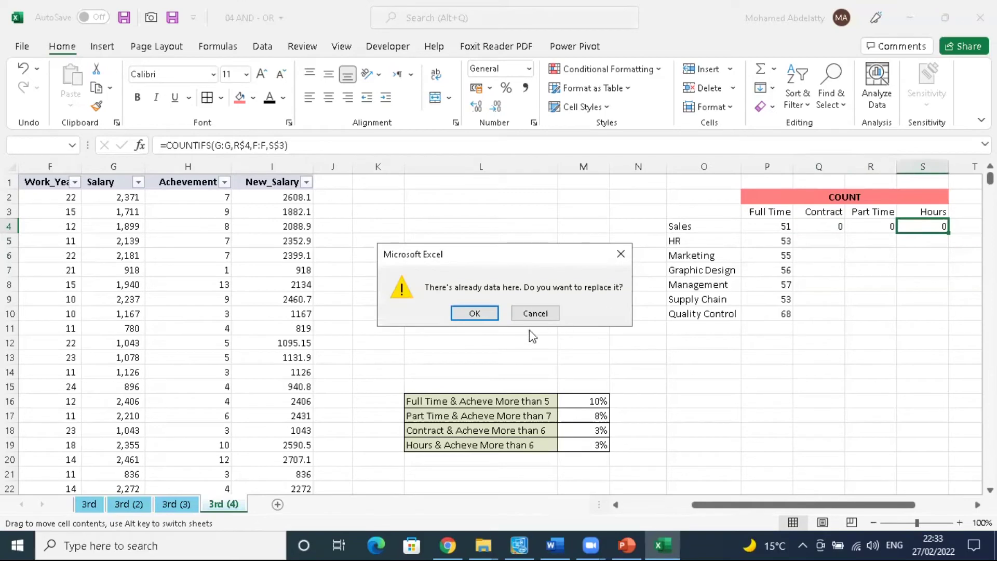
click(535, 313)
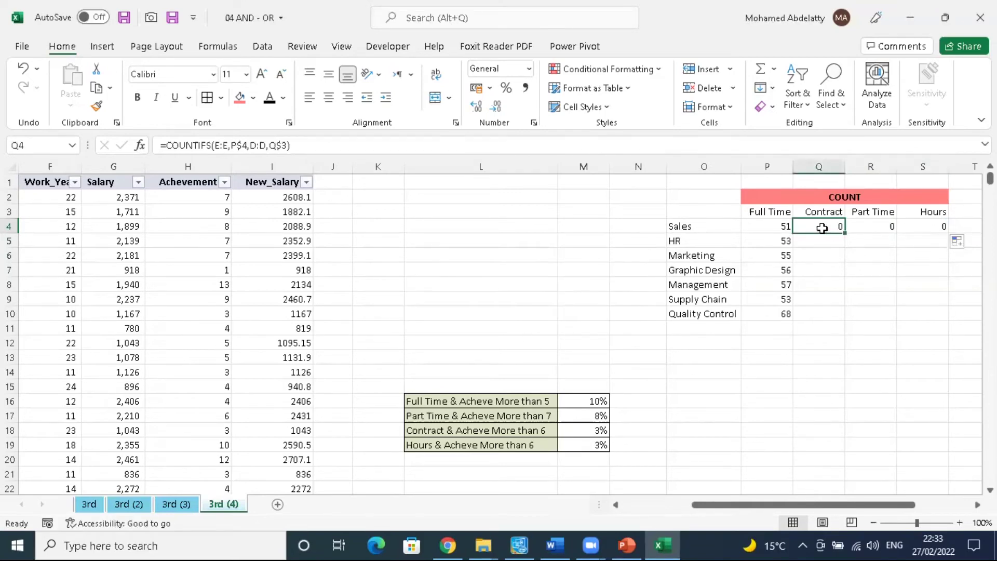
key(ctrl+shift+Right)
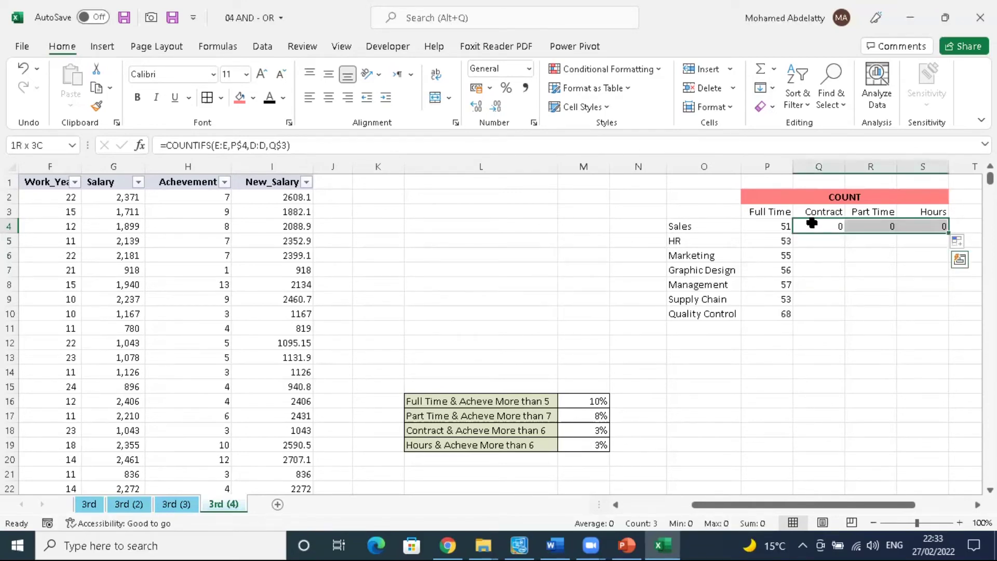
key(Delete)
click(832, 226)
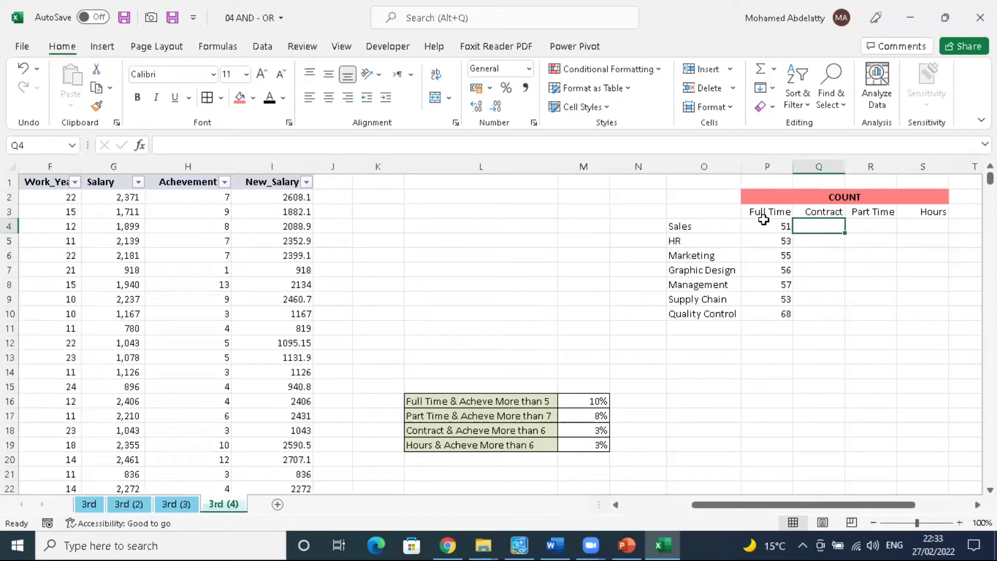
click(788, 224)
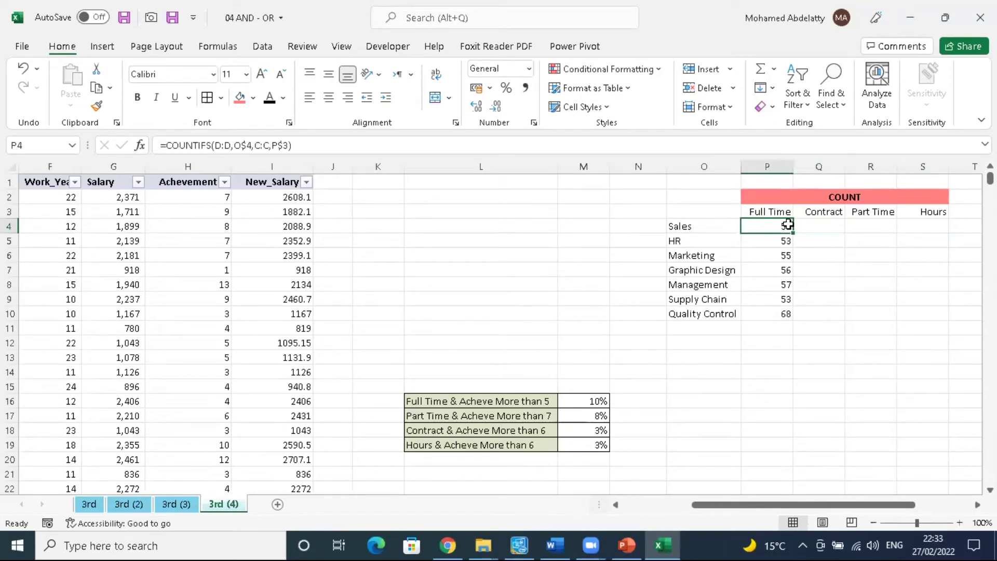
click(809, 226)
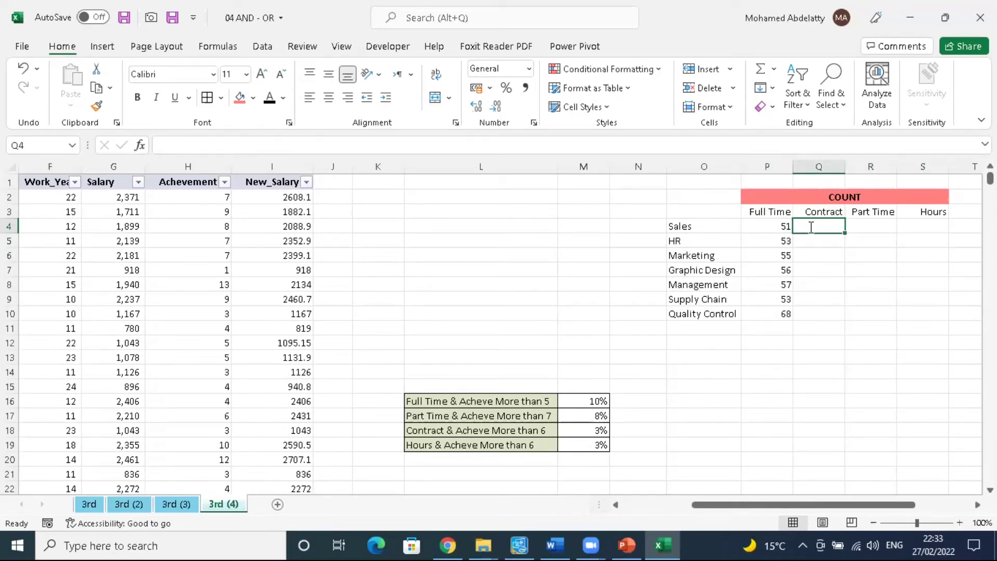
text(=COUNT)
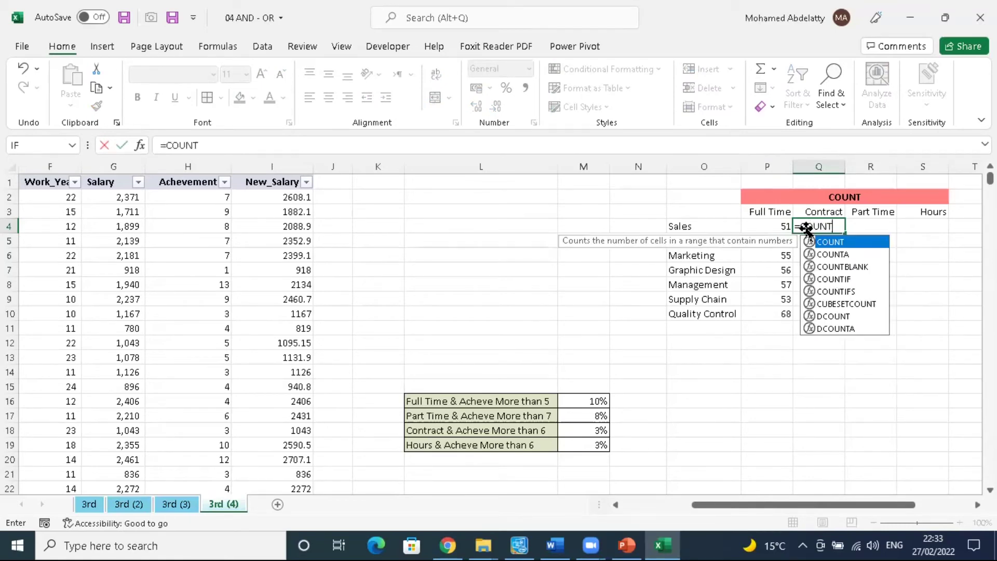
click(848, 280)
double_click(836, 278)
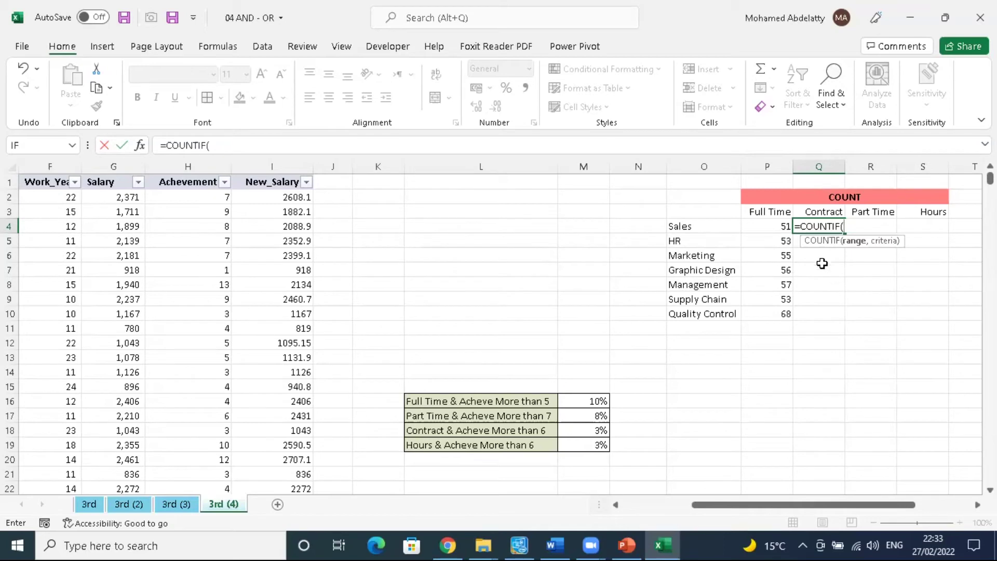
click(853, 248)
click(206, 145)
text(S)
key(Right)
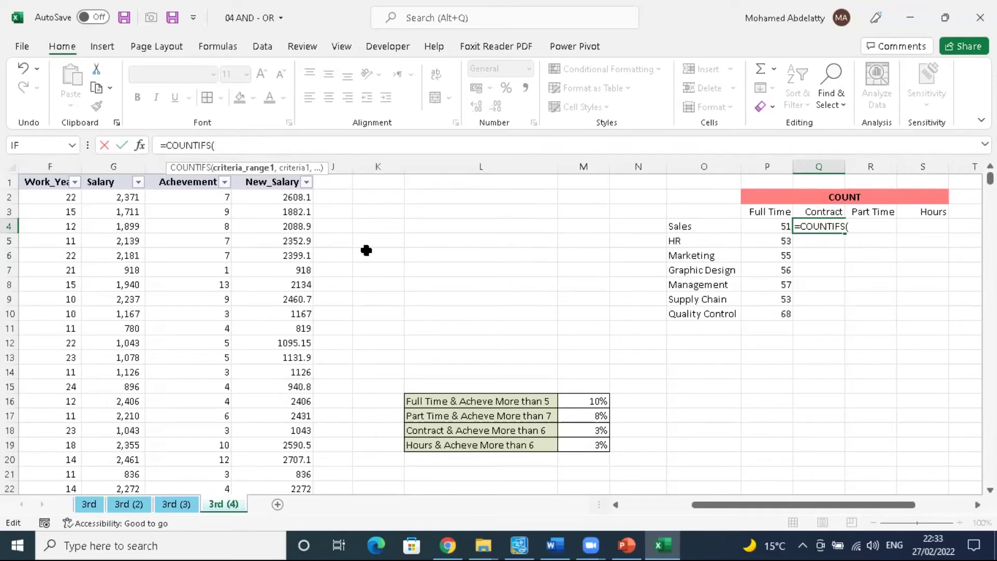
key(Escape)
click(784, 225)
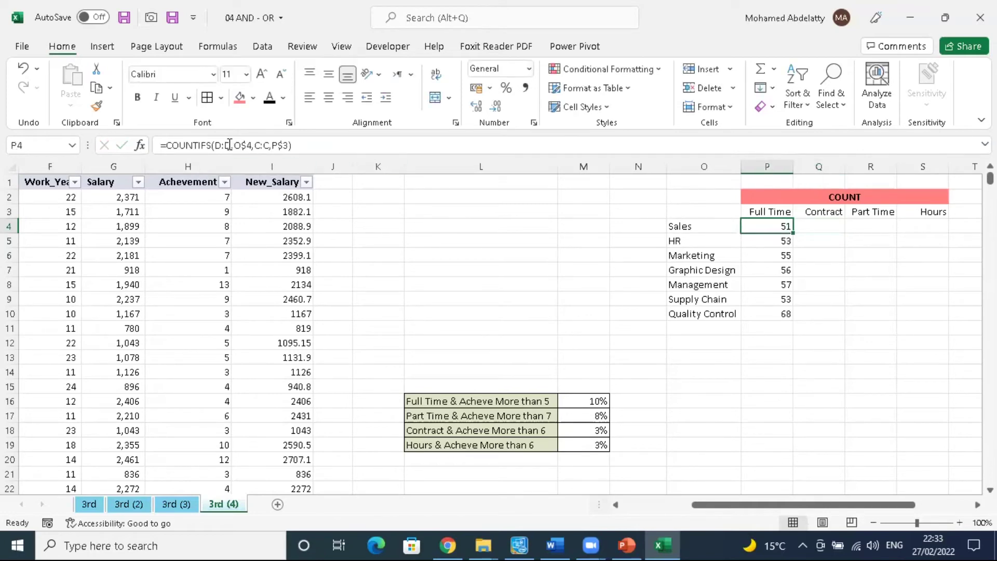
Step: Edit P4 to =COUNTIFS($D:$D,$O4,$C:$C,P$3) using F4 locks
click(233, 144)
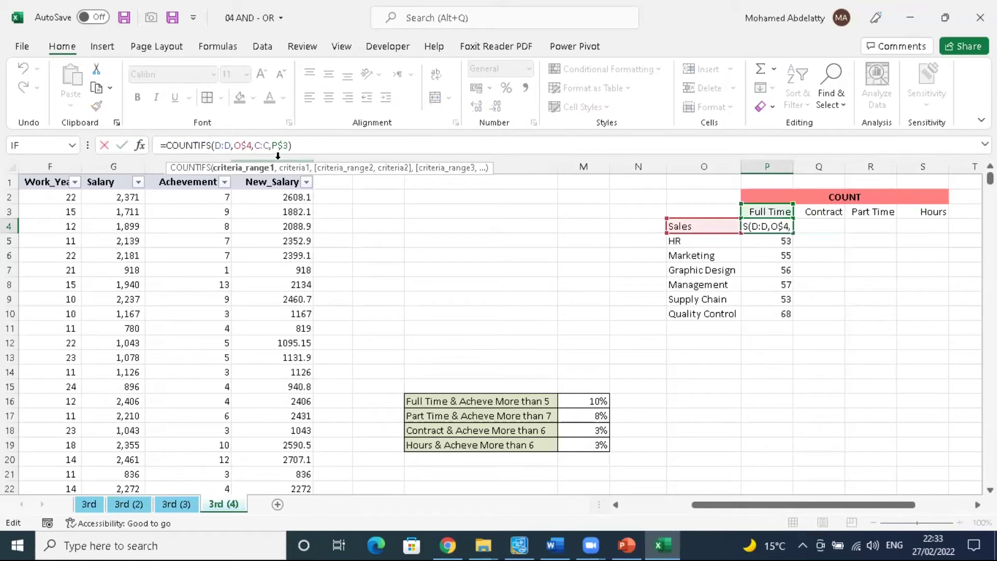
key(F4)
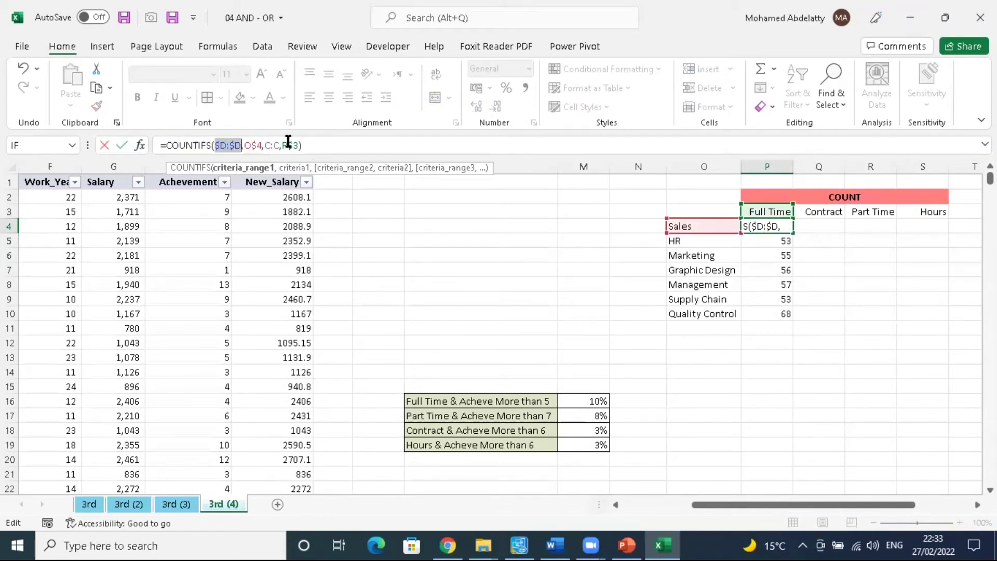
click(274, 146)
key(F4)
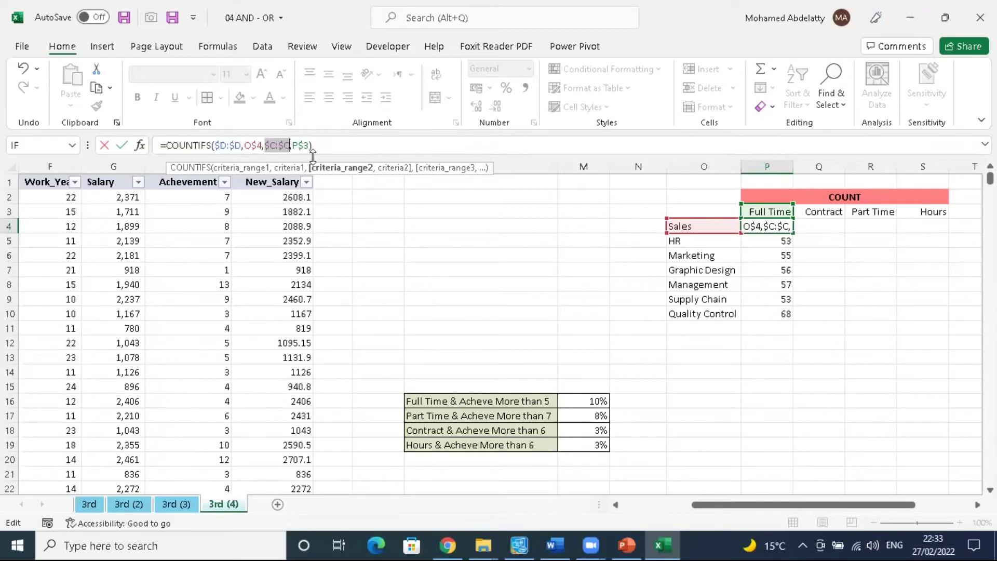
click(332, 144)
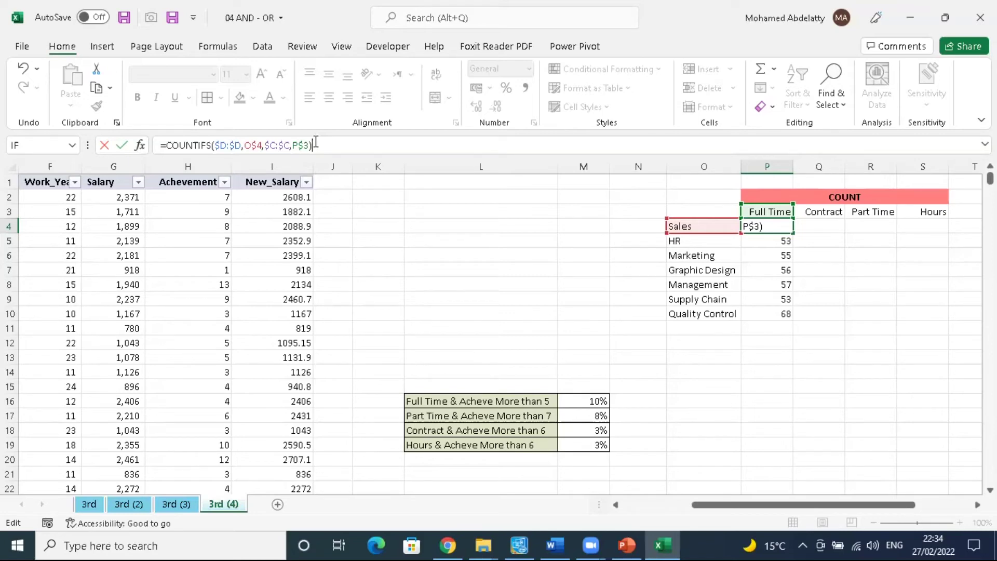
click(257, 145)
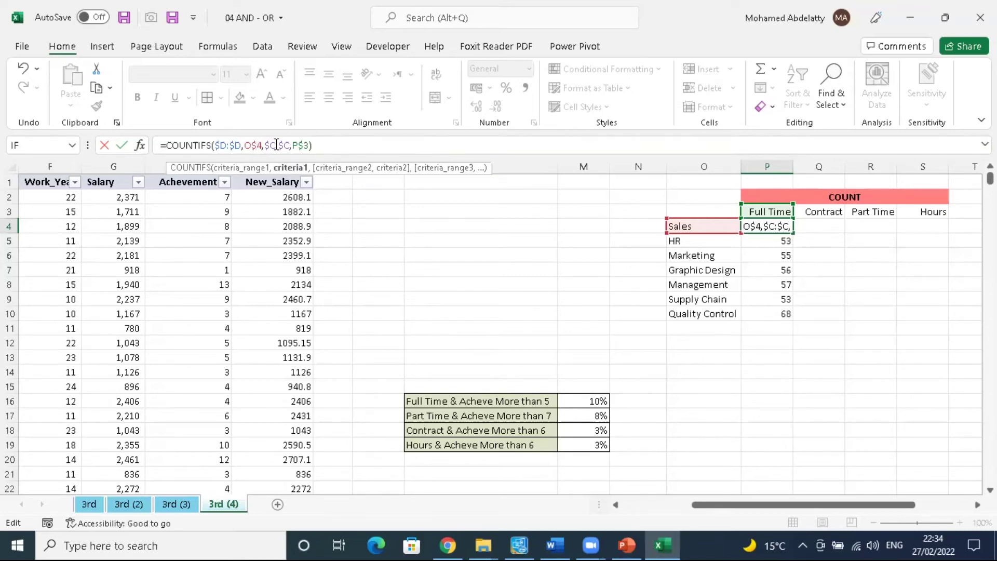
key(BackSpace)
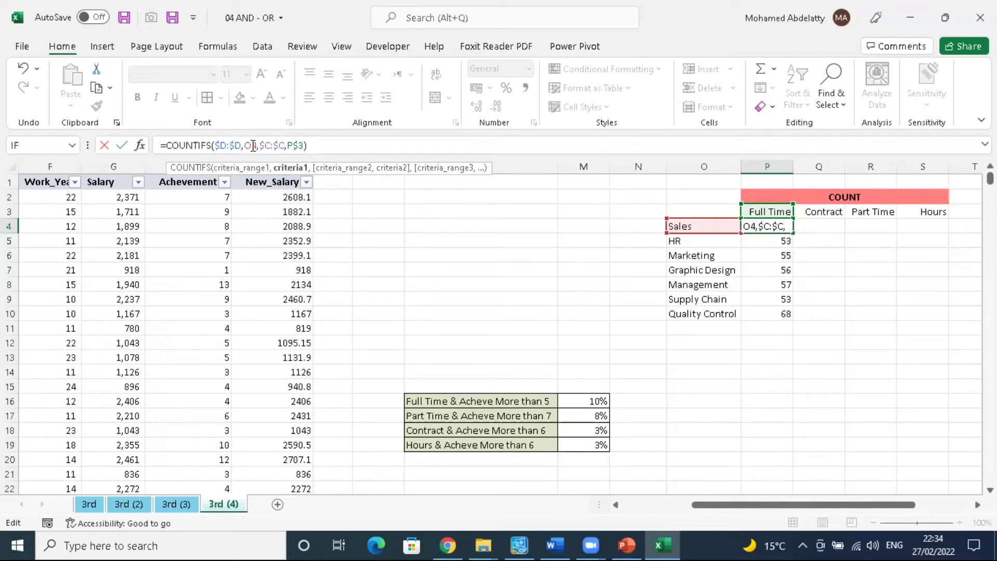
text($)
click(326, 141)
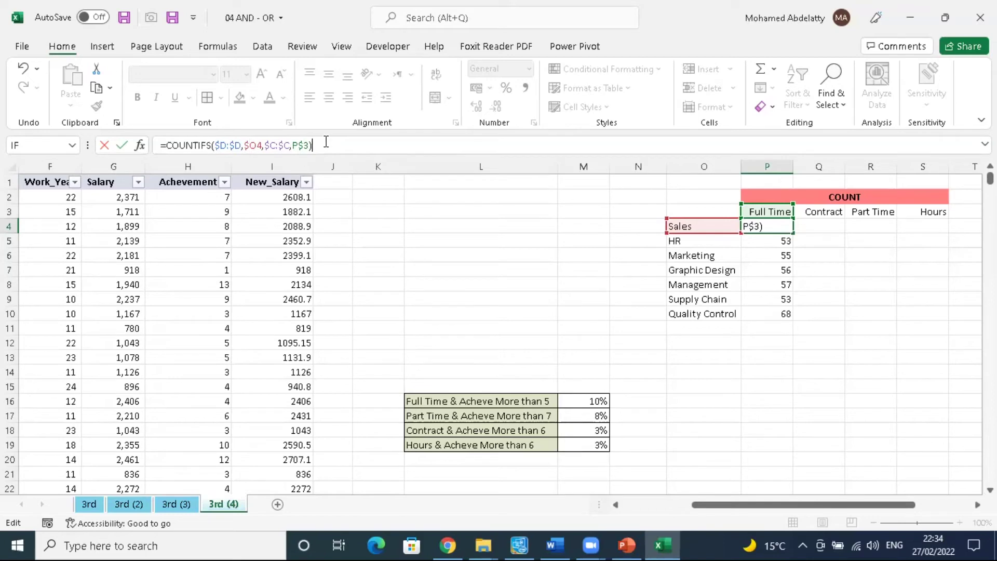
key(Return)
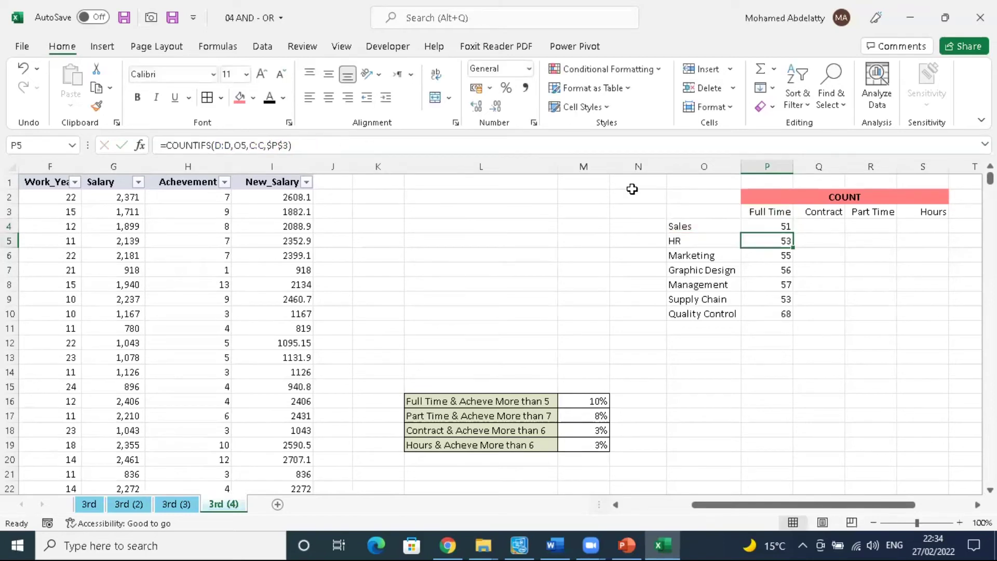
Step: Copy P4 right to S4, then fill Q4:S4 down through row 10 for all departments
click(781, 225)
drag(793, 232, 942, 228)
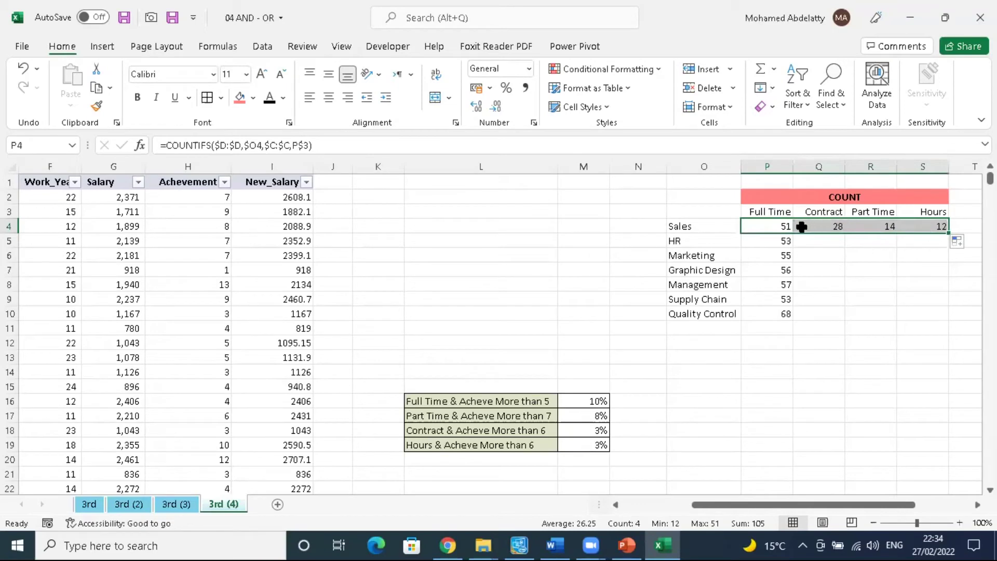
drag(833, 227, 927, 226)
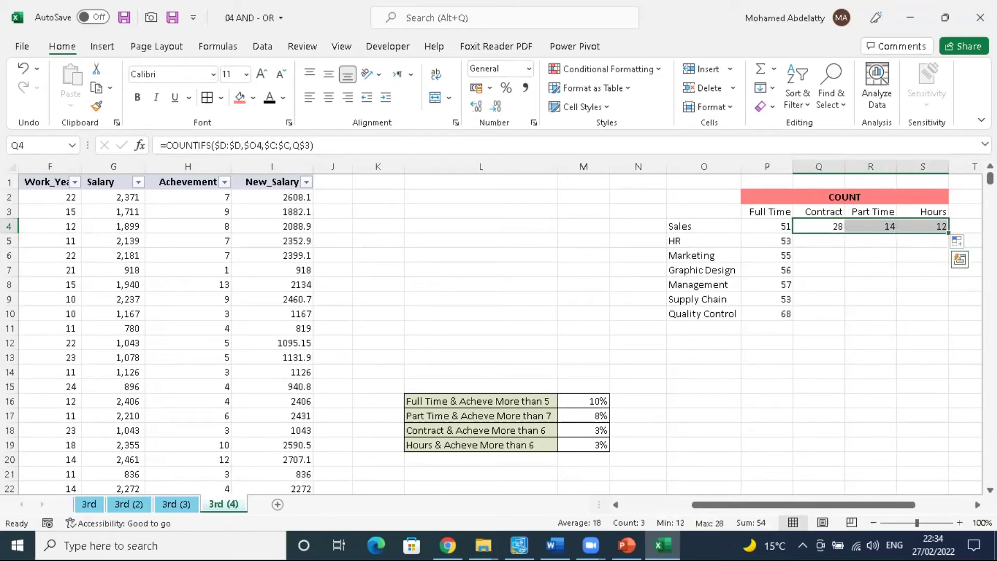
click(943, 228)
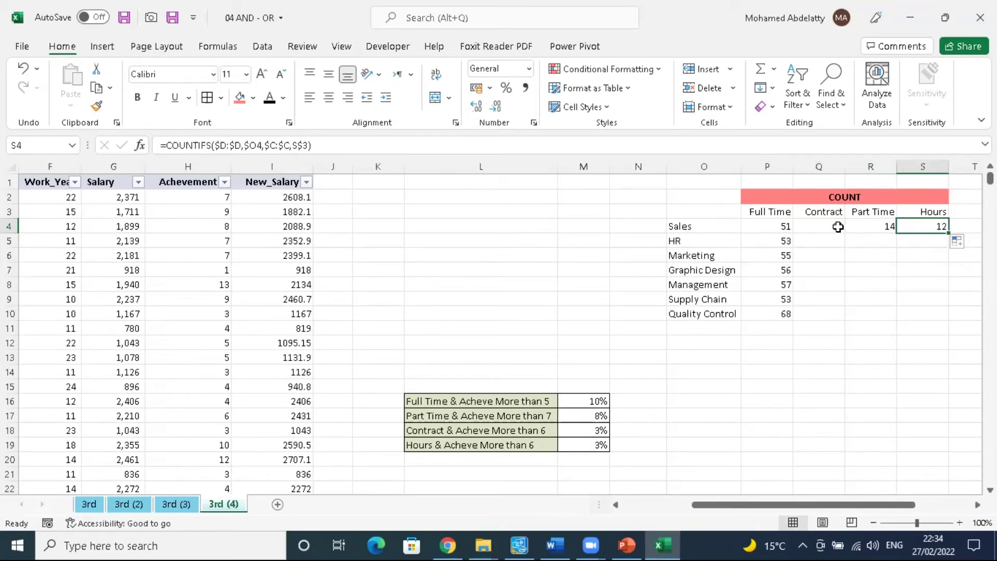
drag(828, 226, 925, 225)
double_click(948, 232)
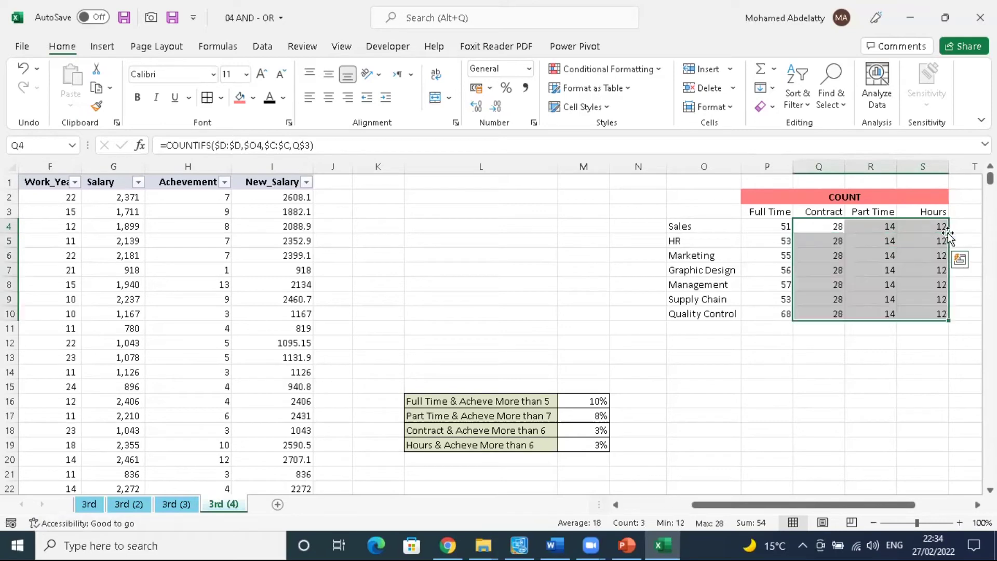
Step: Check the Sales Full Time and Contract formulas in the filled grid
click(837, 229)
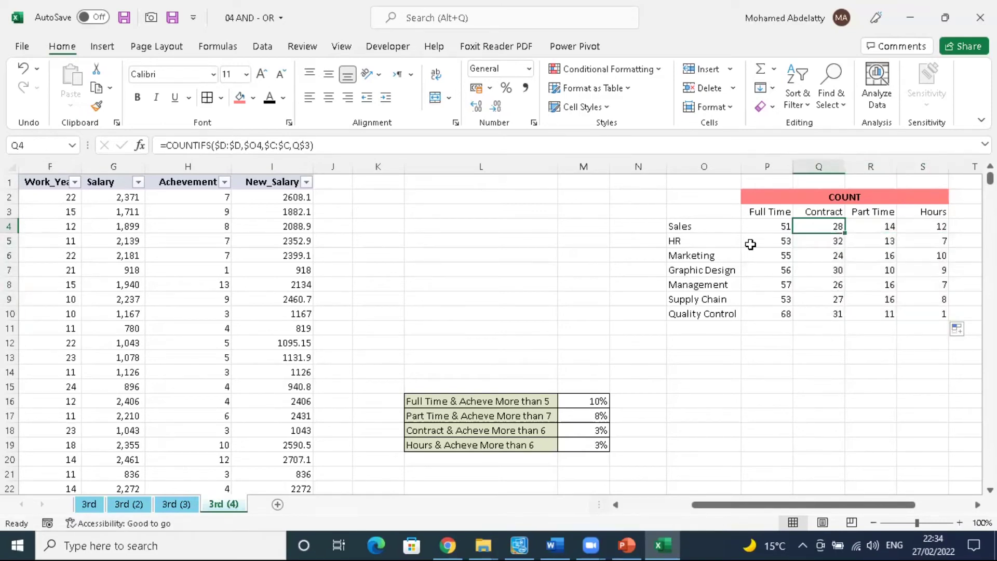
click(776, 227)
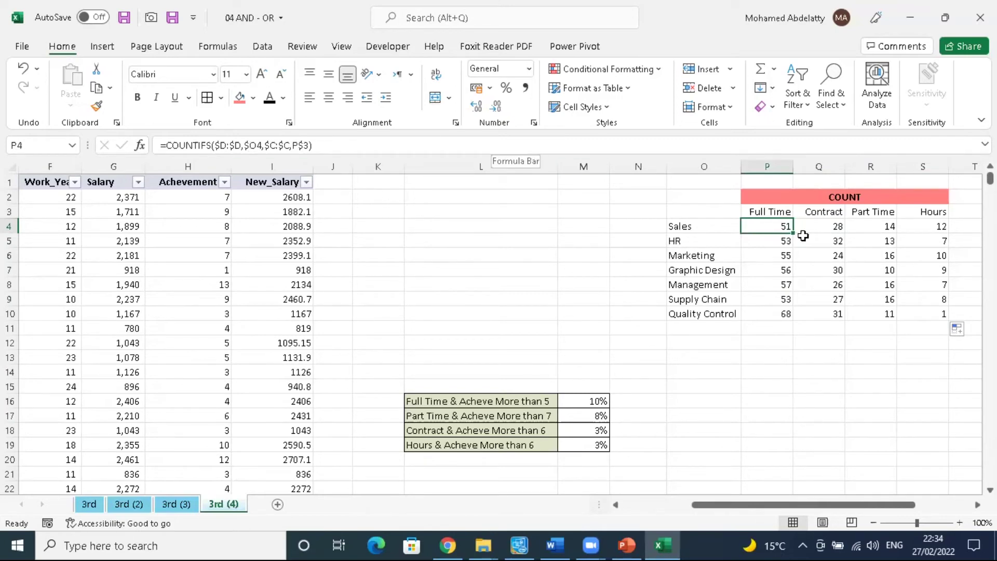
click(812, 224)
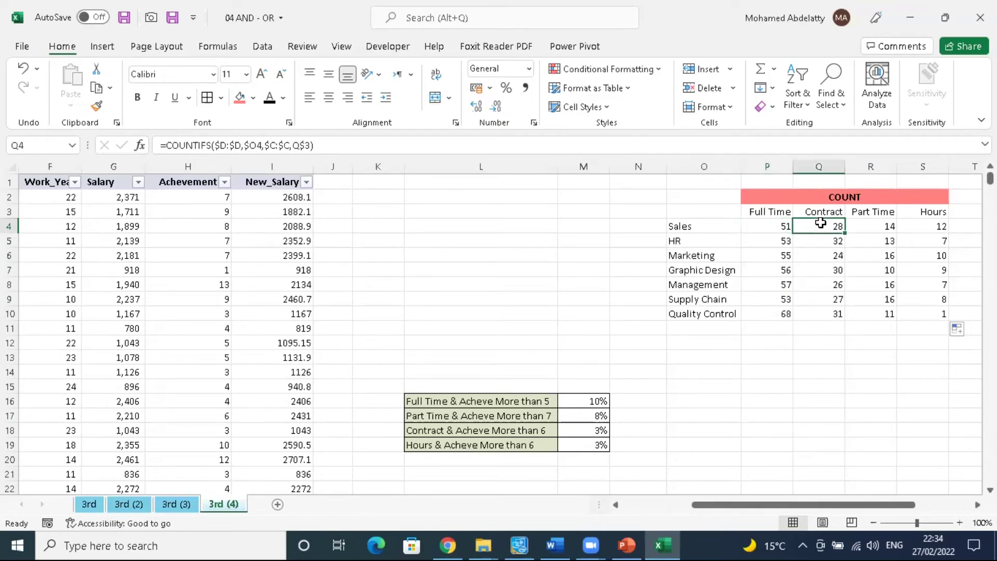
click(780, 227)
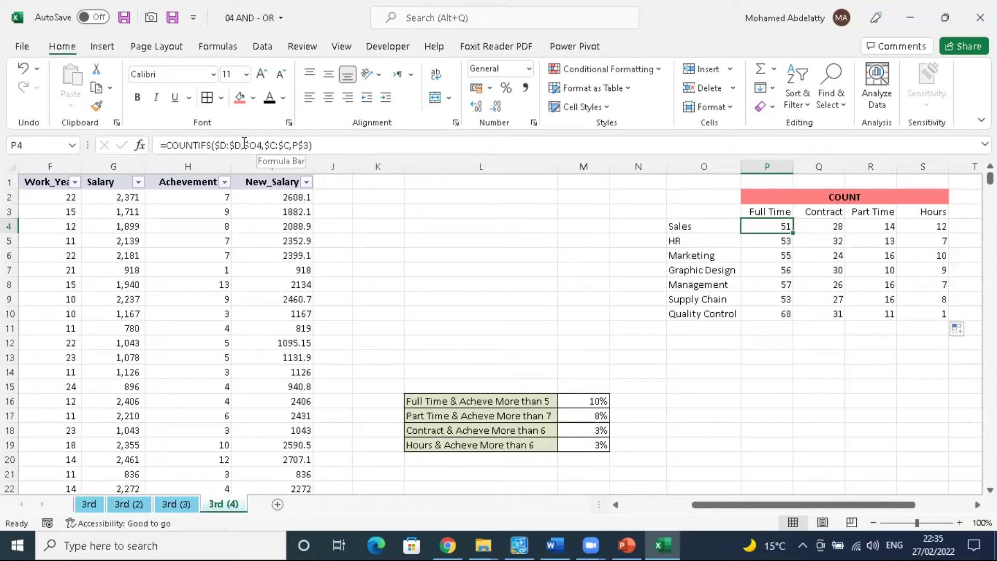
drag(244, 145, 264, 145)
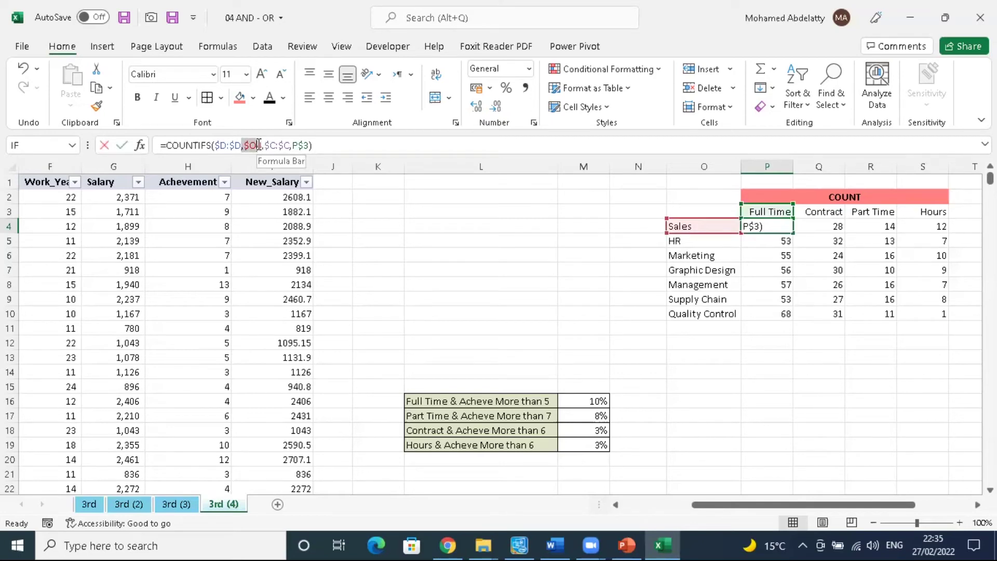
drag(292, 144, 304, 145)
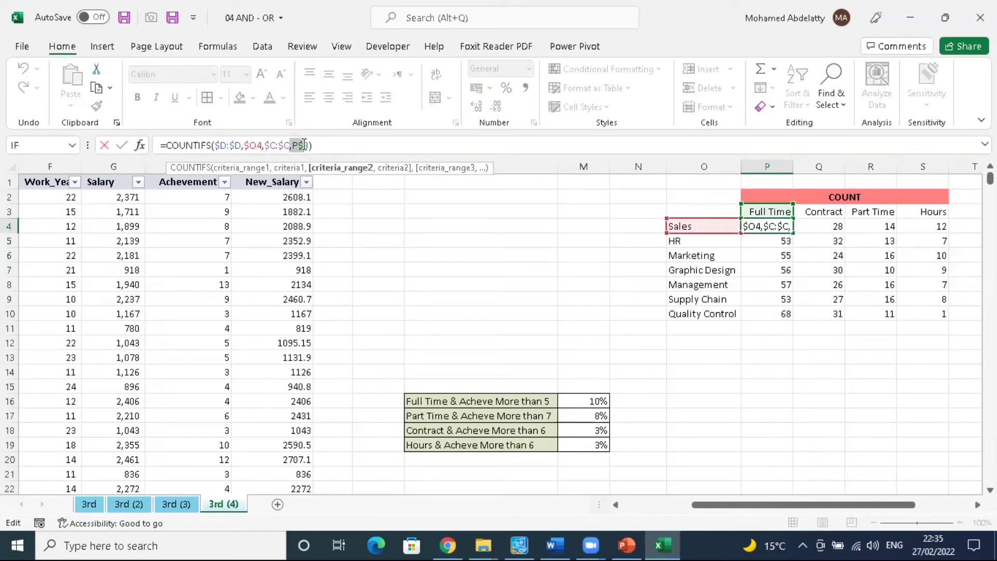
click(310, 146)
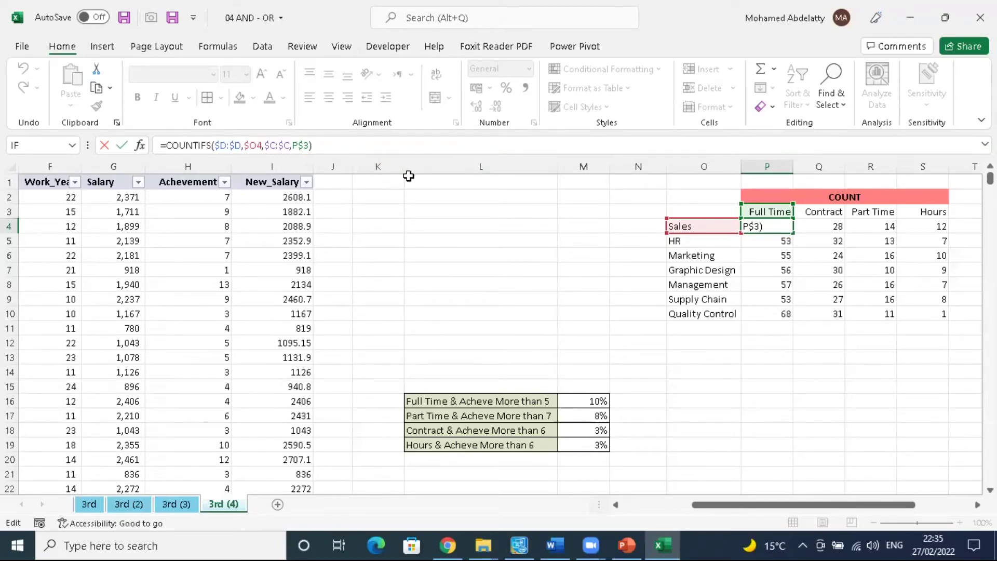
key(ctrl+Return)
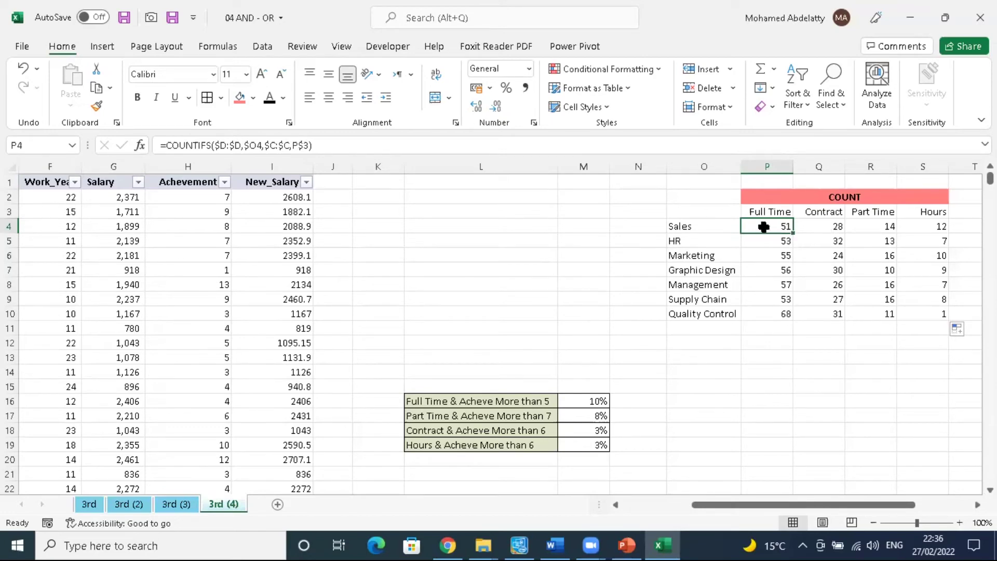
Step: Change the Sales criterion in P4's COUNTIFS from $O4 to the unlocked O4
click(716, 227)
click(768, 228)
click(252, 145)
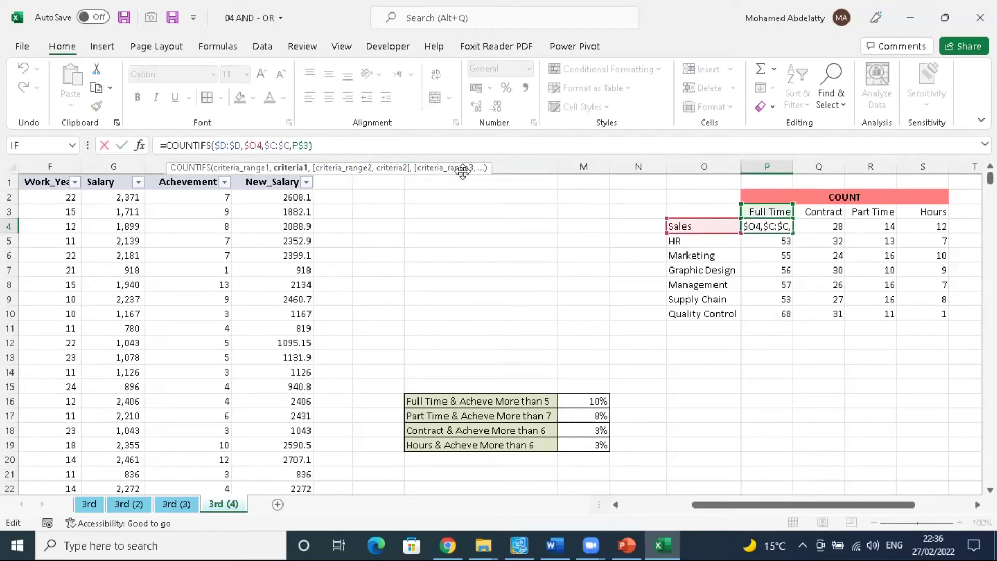
click(693, 225)
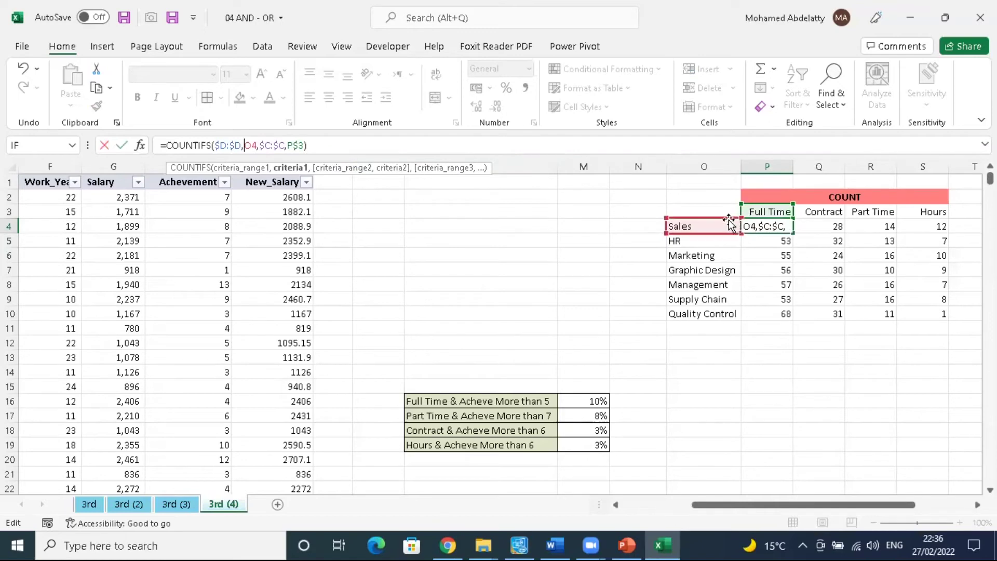
key(Return)
Step: Copy the unlocked Sales count across to Q4, confirming the Contract count shows 0
click(782, 229)
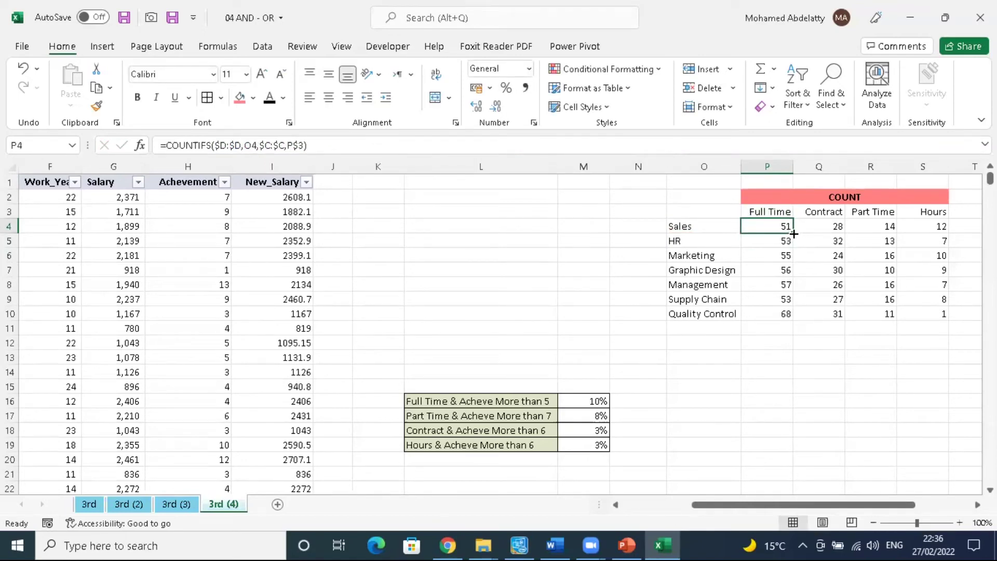
drag(793, 233, 831, 235)
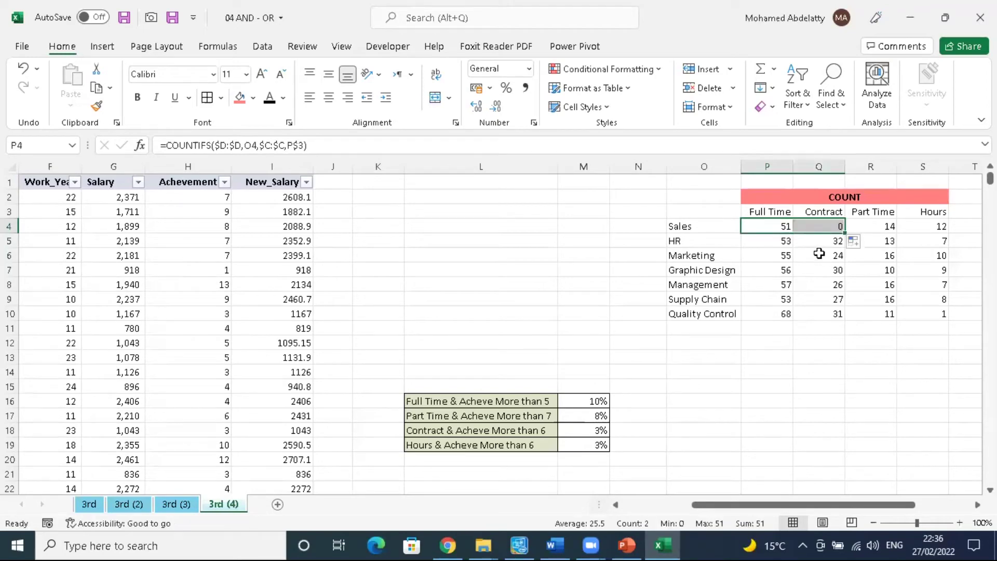
click(820, 242)
click(822, 227)
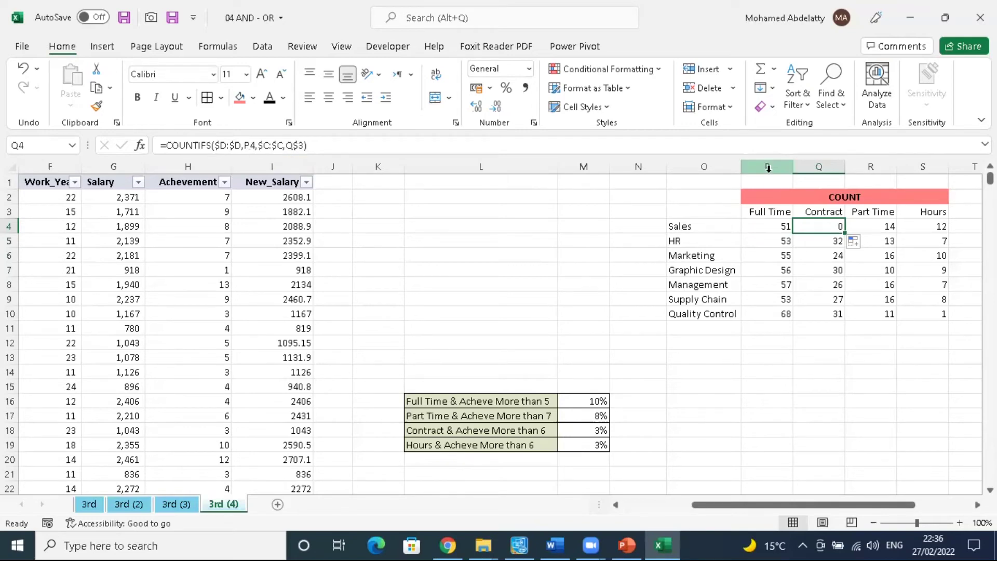
click(764, 226)
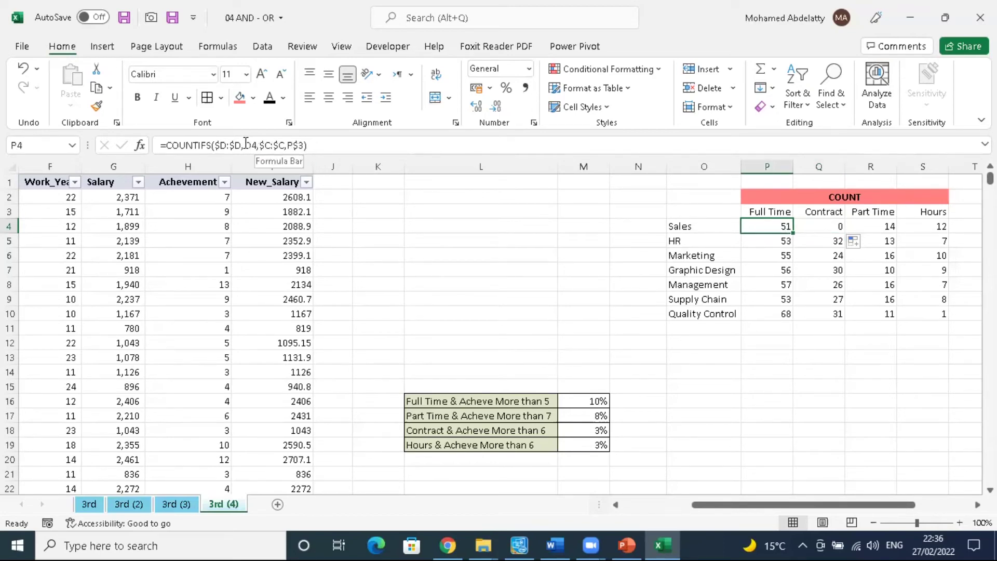
click(285, 145)
Step: Restore $O4 in P4's count and copy it into Q4, which shows 28 again
text($)
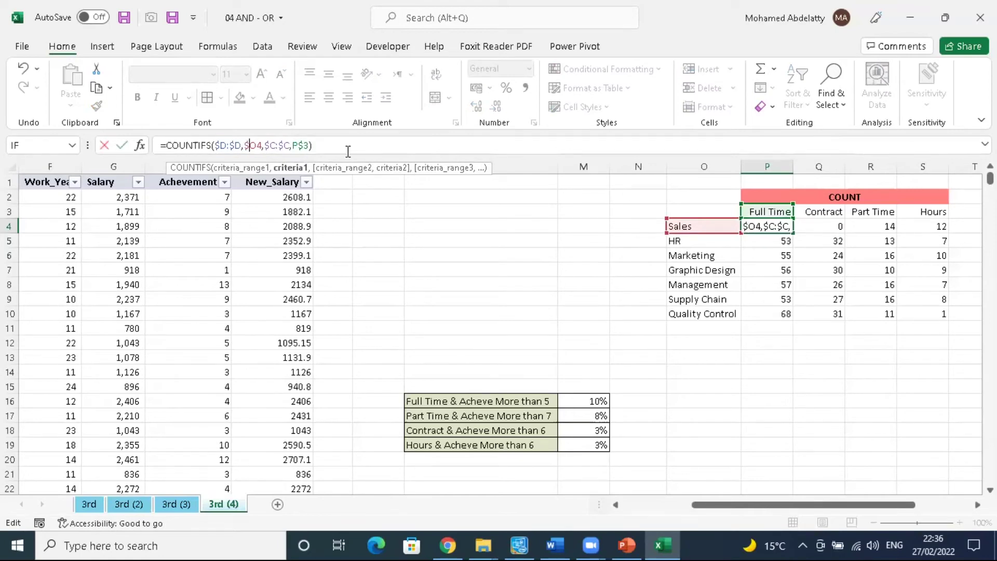
key(ctrl+Return)
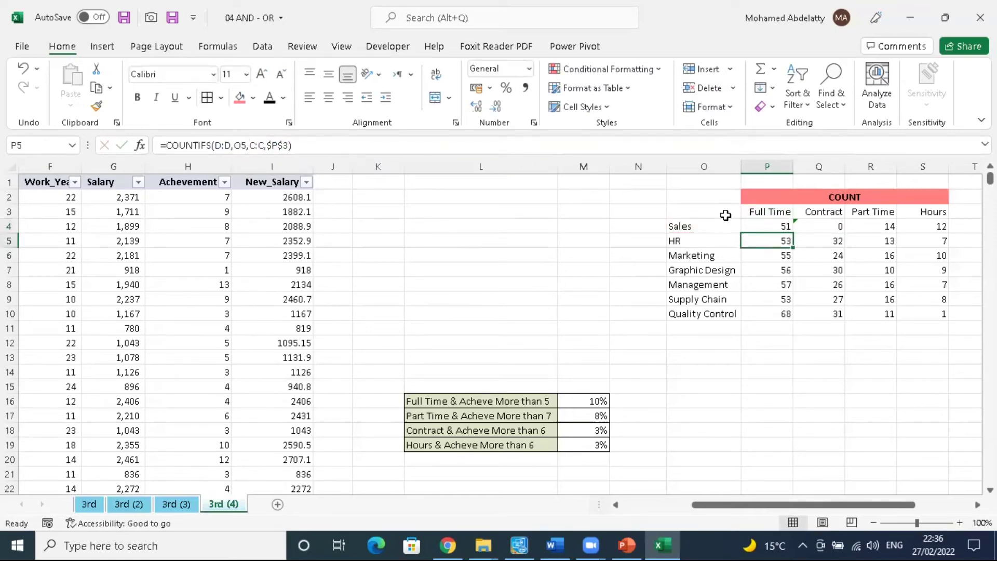
drag(794, 233, 833, 235)
click(763, 231)
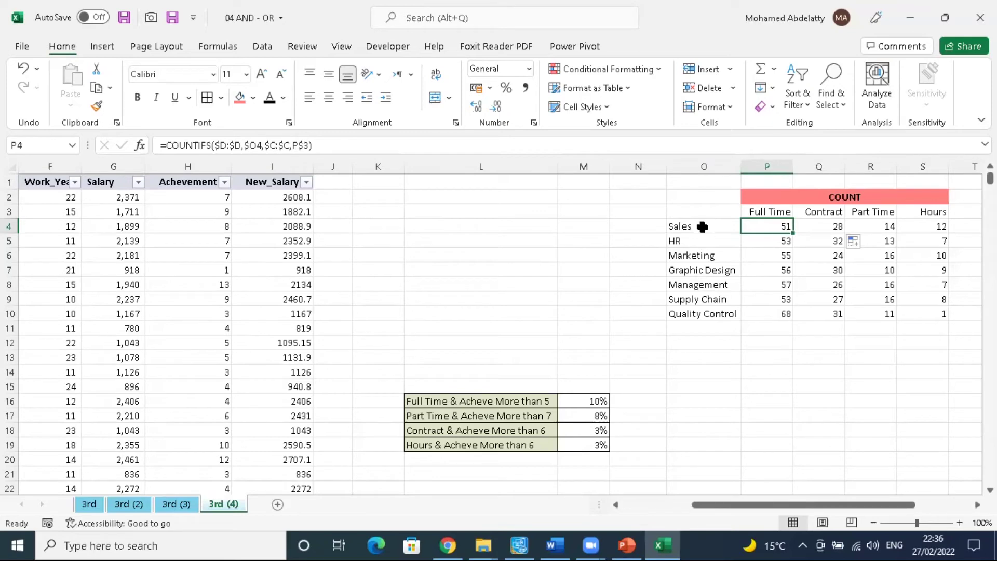
Step: Review the department list and P4's =COUNTIFS($D:$D,$O4,$C:$C,P$3), leaving it unchanged
drag(701, 224, 690, 283)
drag(601, 225, 623, 225)
drag(556, 231, 384, 229)
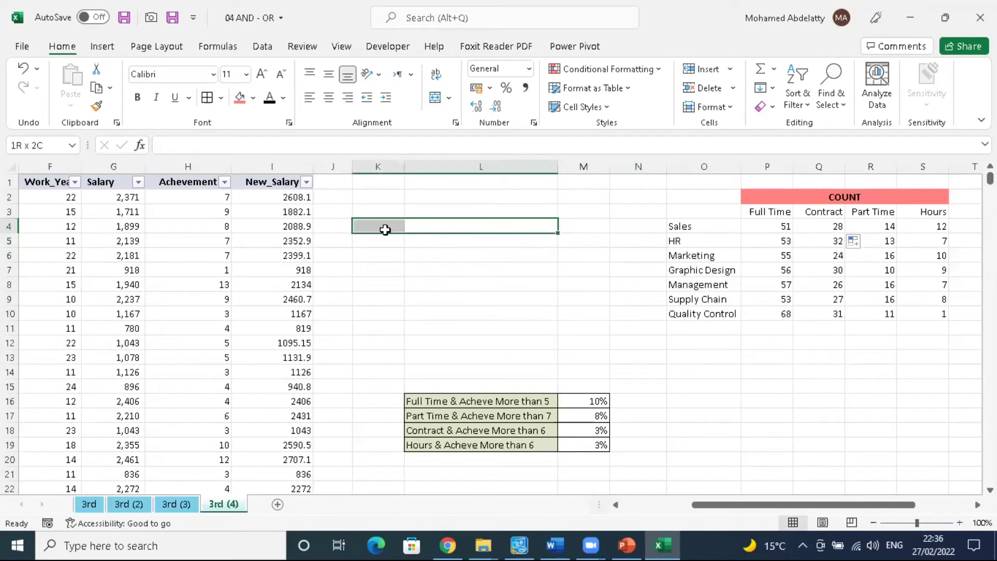
click(714, 228)
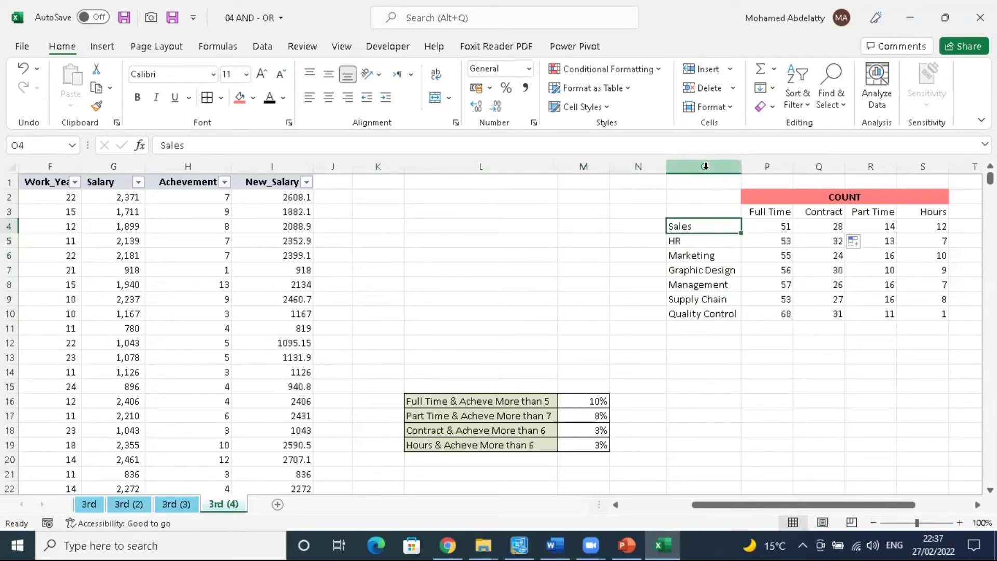
click(759, 228)
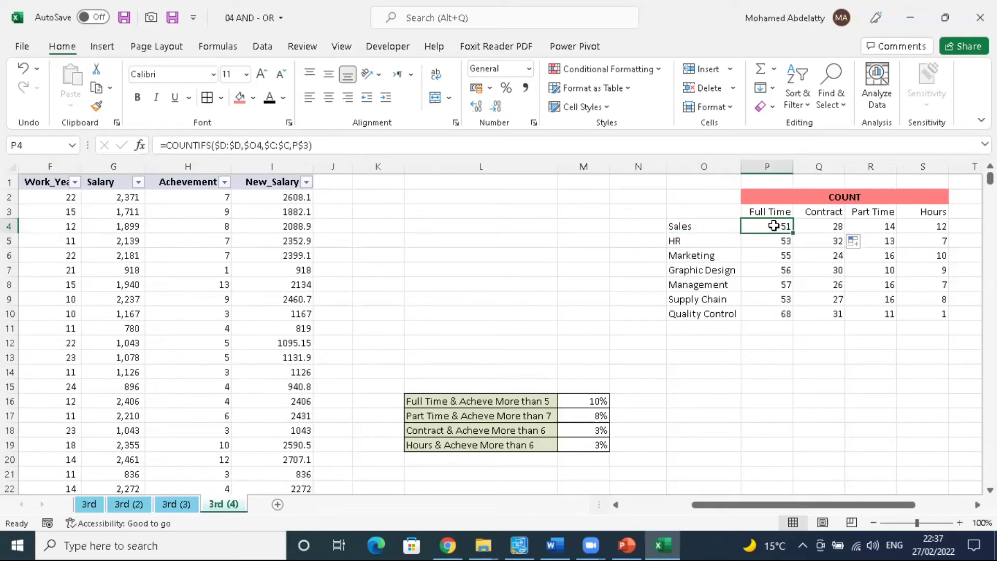
click(305, 145)
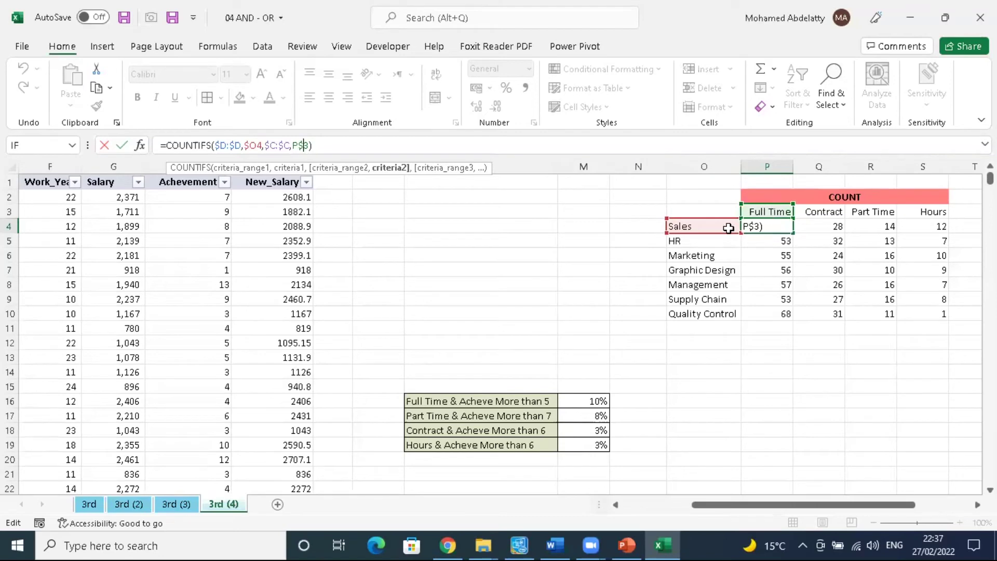
key(Return)
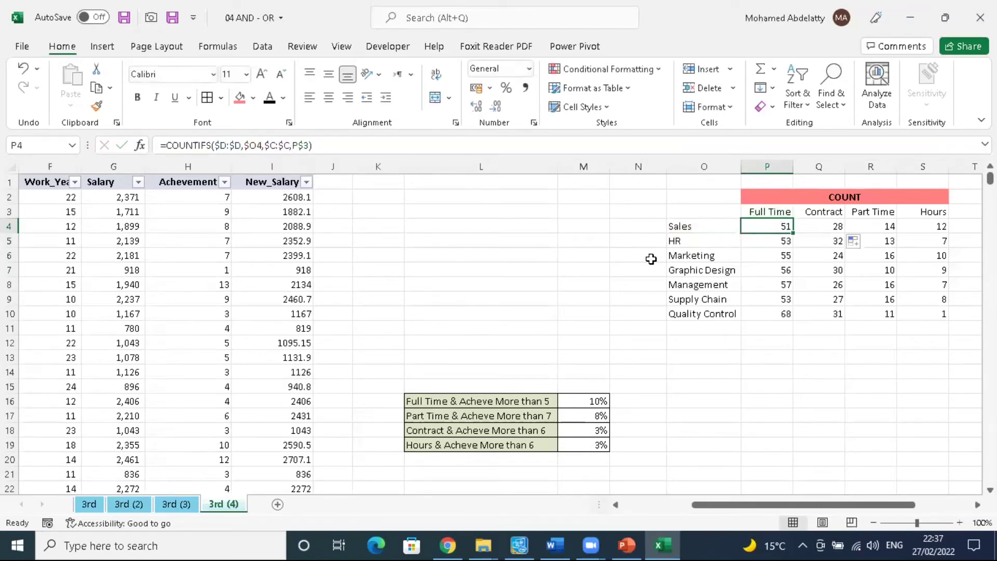
Step: Change P4's Full Time header reference from P$3 to the unlocked P3
click(758, 210)
click(761, 198)
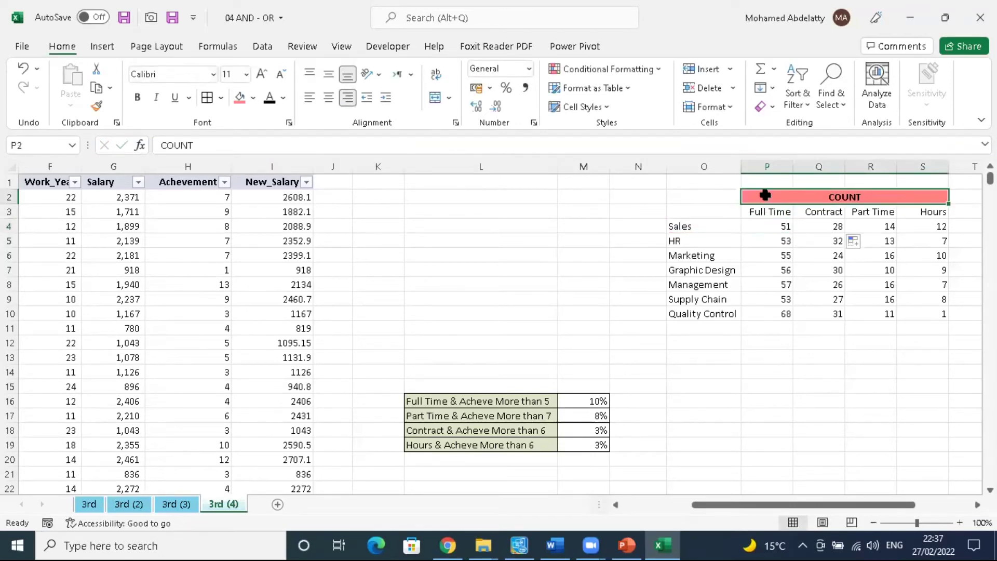
click(778, 225)
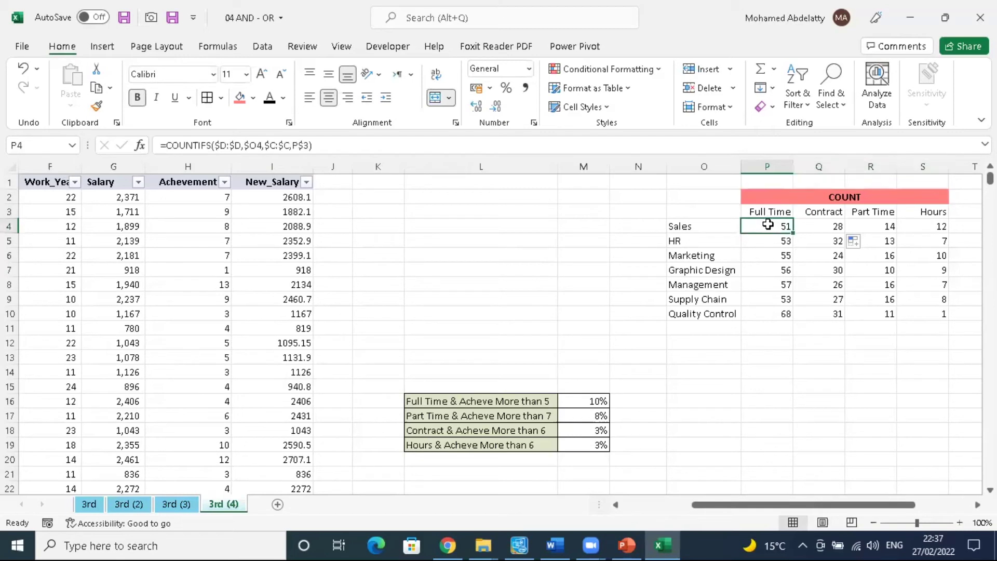
click(317, 146)
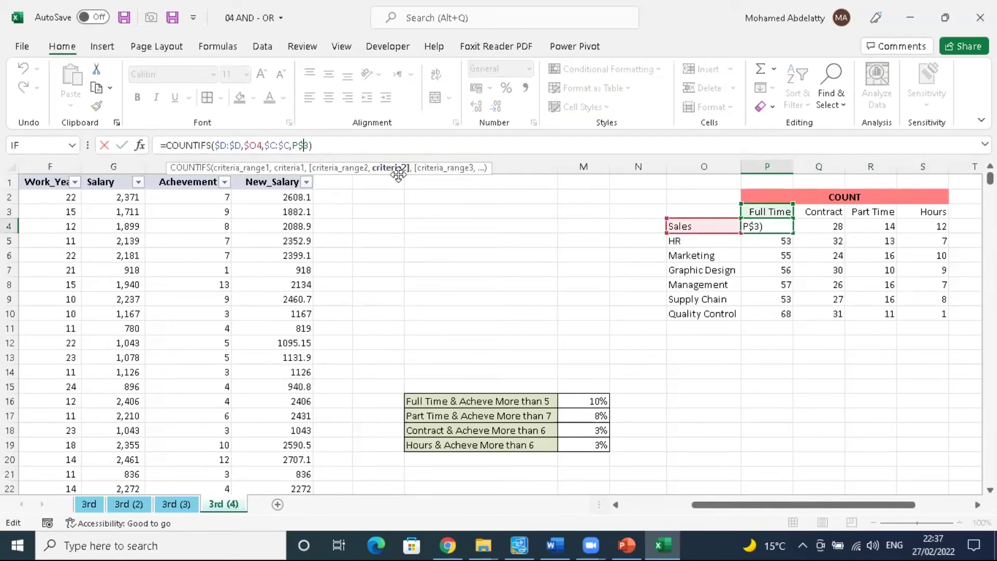
key(BackSpace)
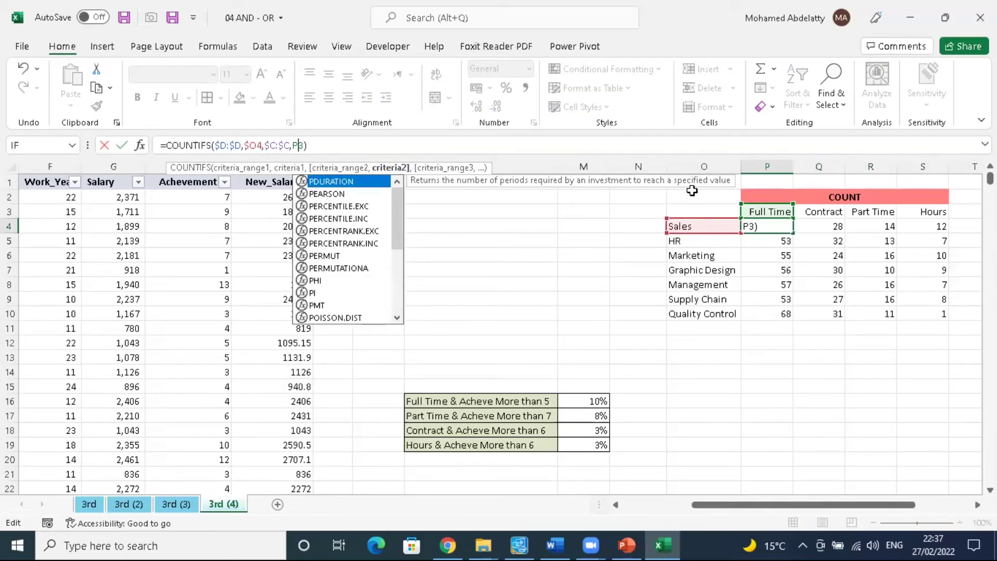
click(777, 226)
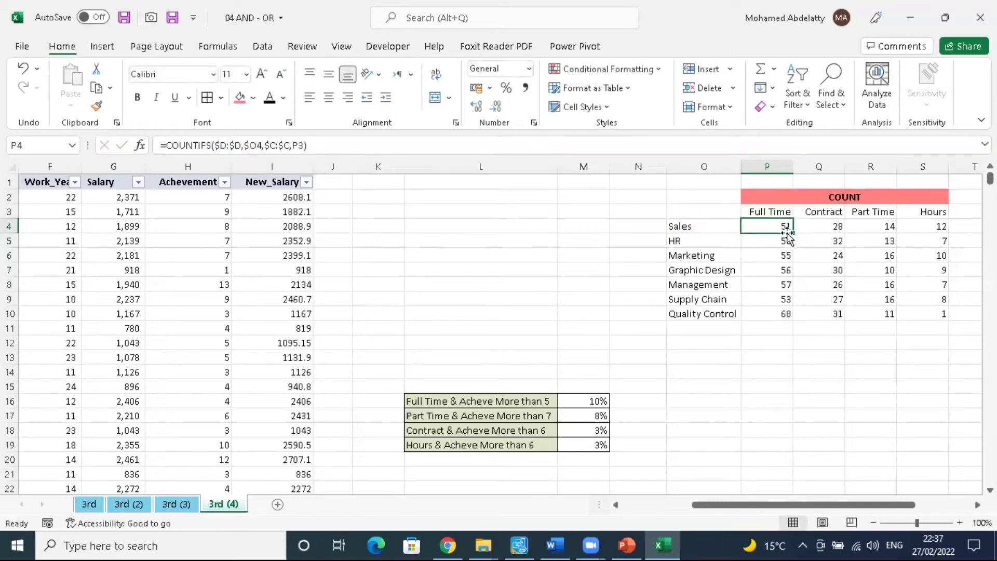
Step: Copy the Sales count down to the HR row, where the Full Time count shows 0
drag(787, 233, 793, 244)
drag(793, 246, 794, 248)
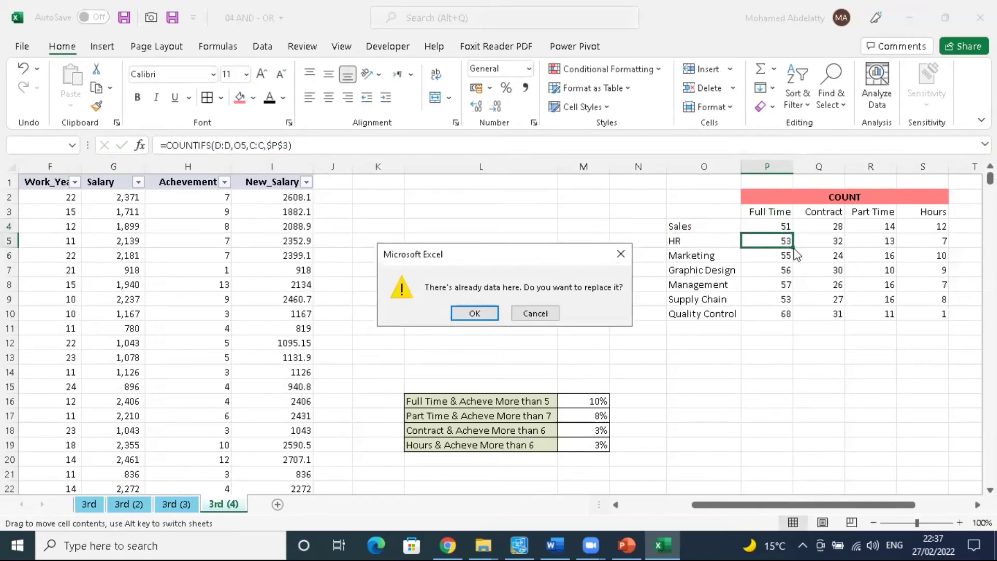
click(620, 254)
drag(793, 233, 790, 247)
click(769, 243)
click(772, 224)
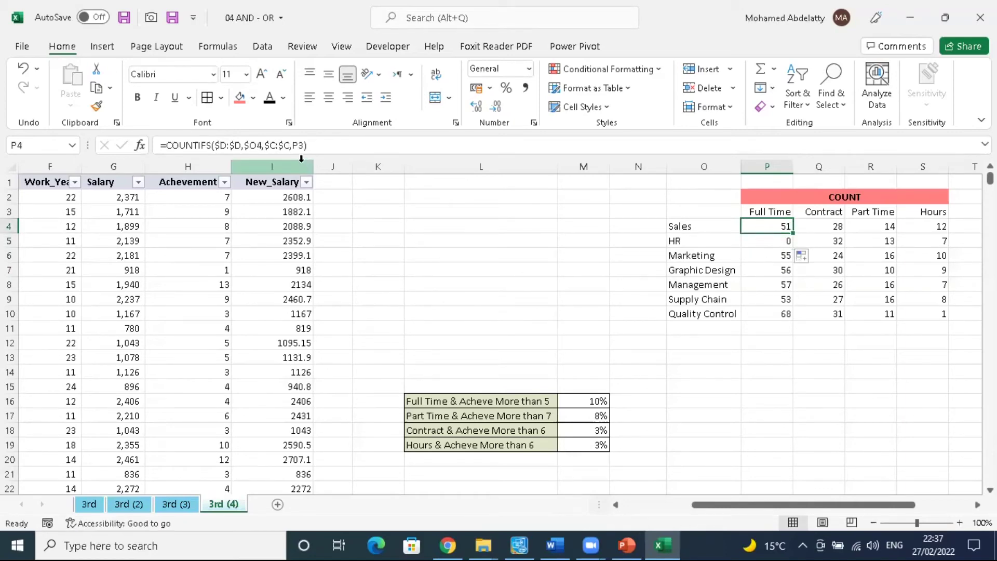
click(780, 214)
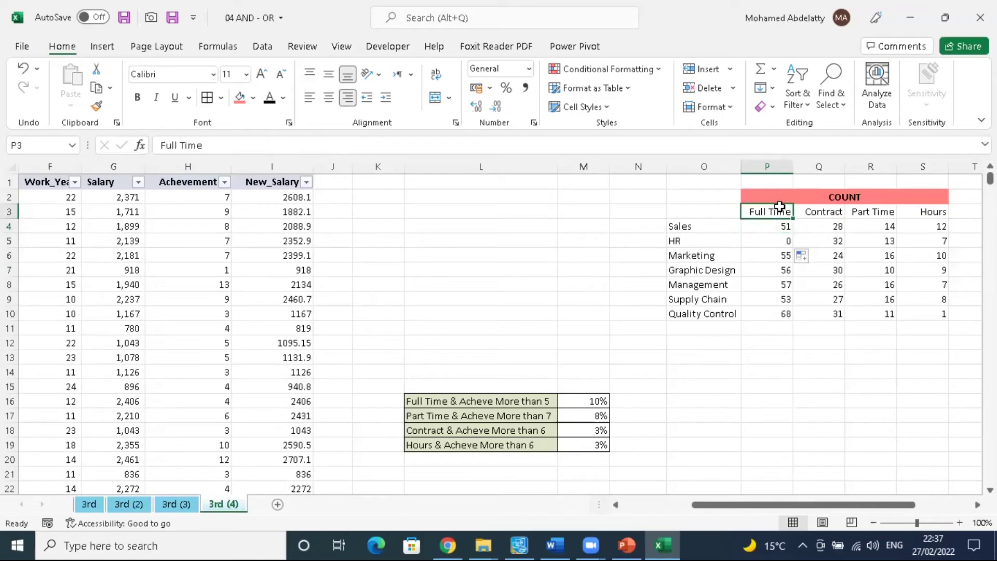
click(789, 242)
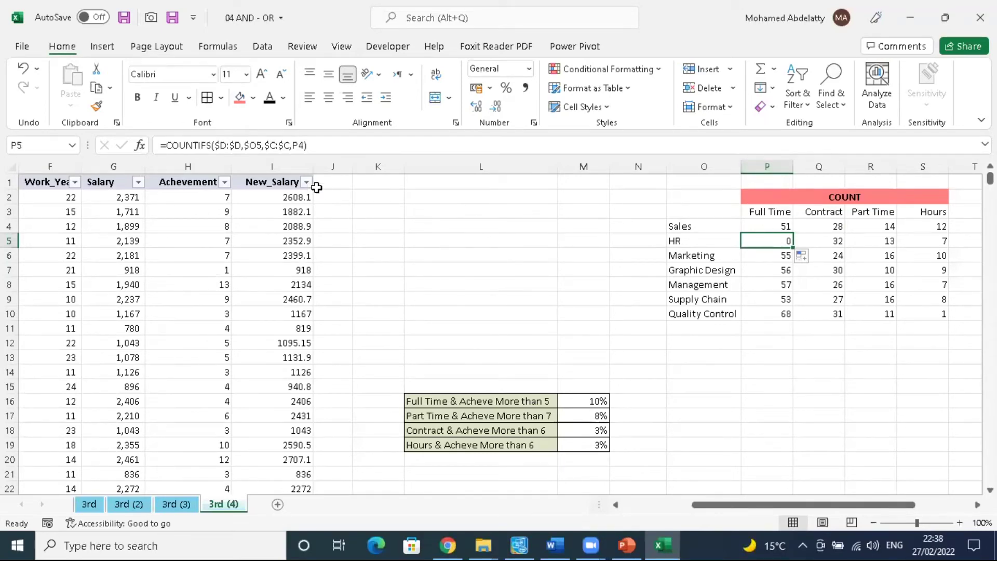
Step: Restore P$3 in P4 and copy it down, giving the HR Full Time count 53
click(772, 226)
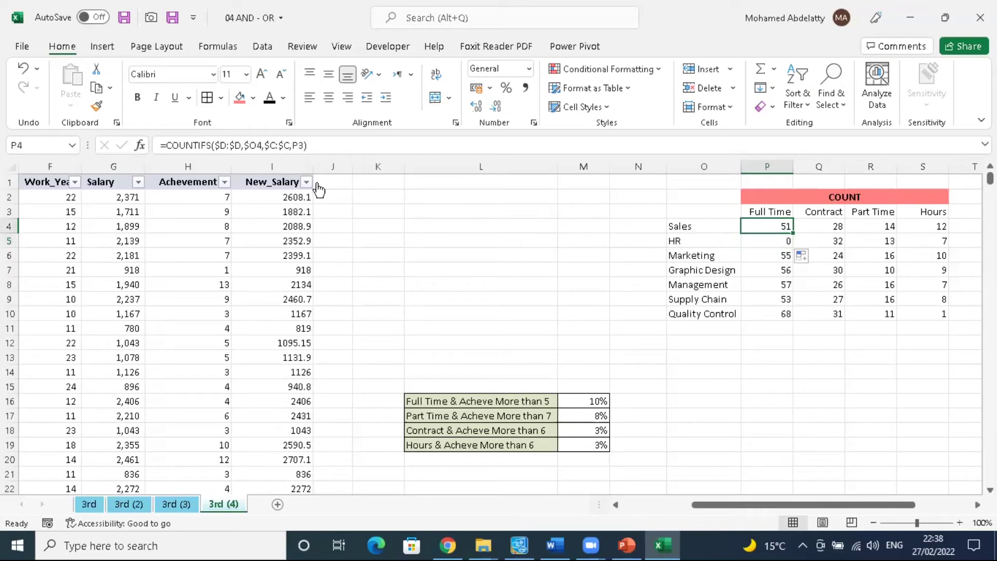
click(300, 145)
text($)
click(331, 145)
key(Return)
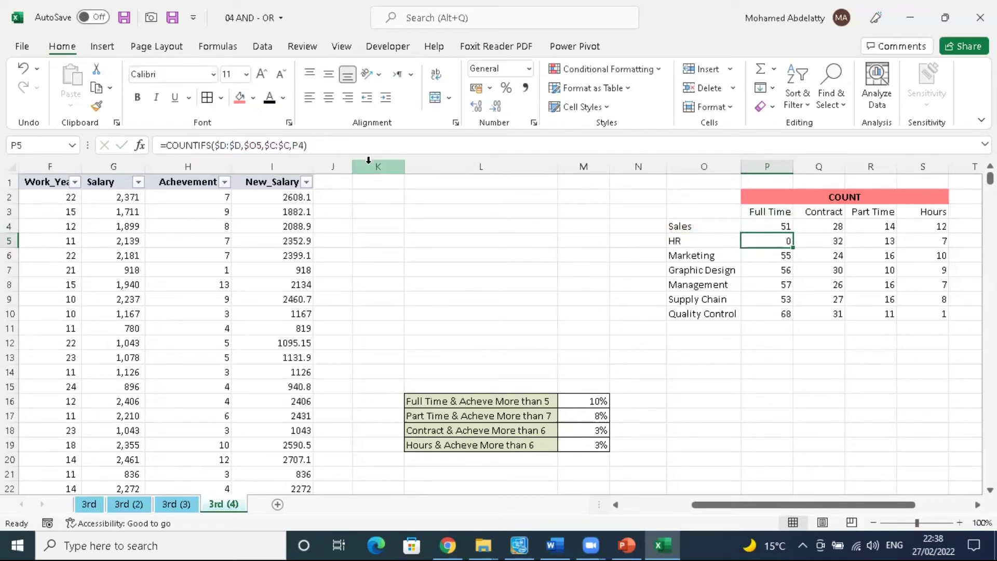
click(787, 229)
drag(793, 230, 793, 244)
click(763, 238)
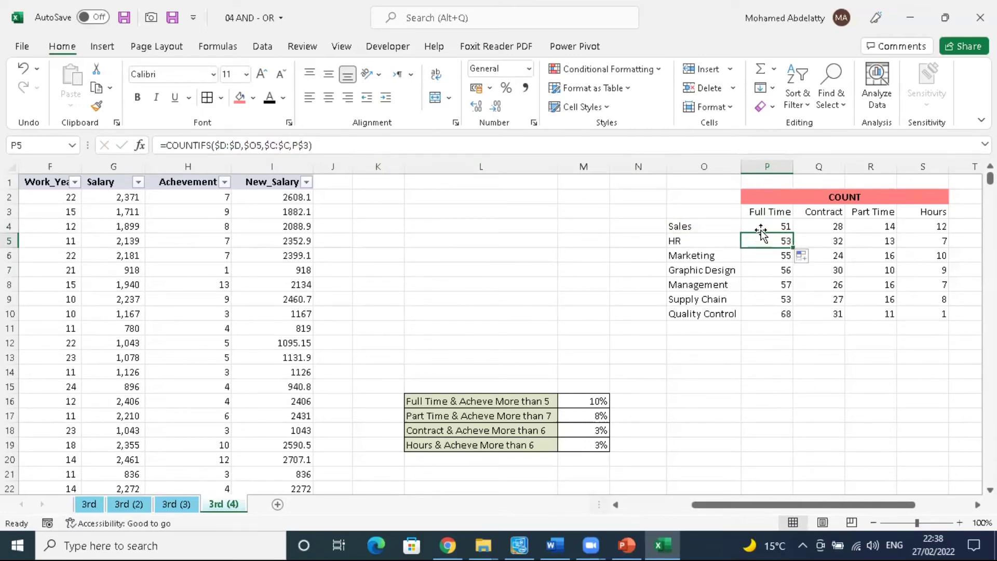
click(776, 229)
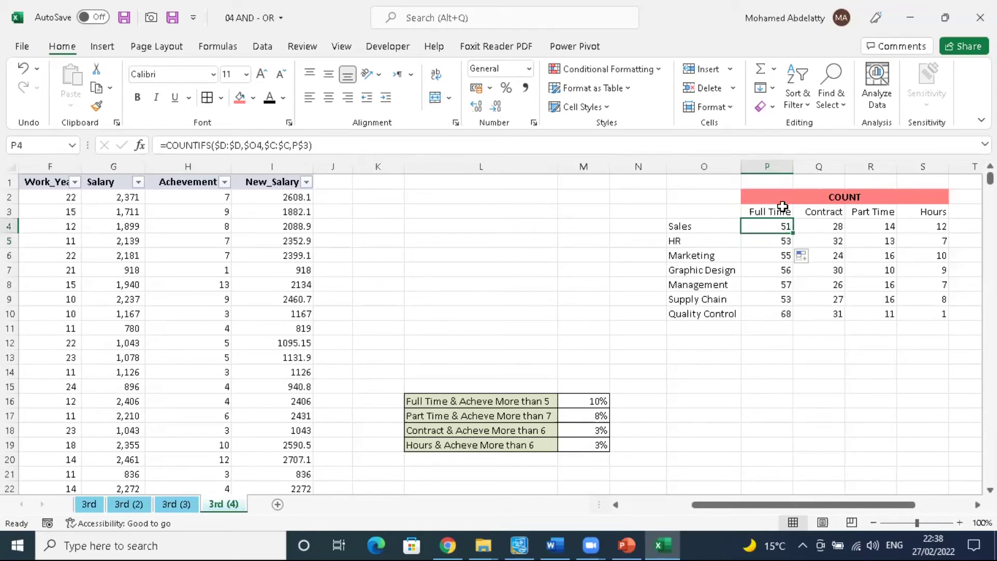
click(783, 208)
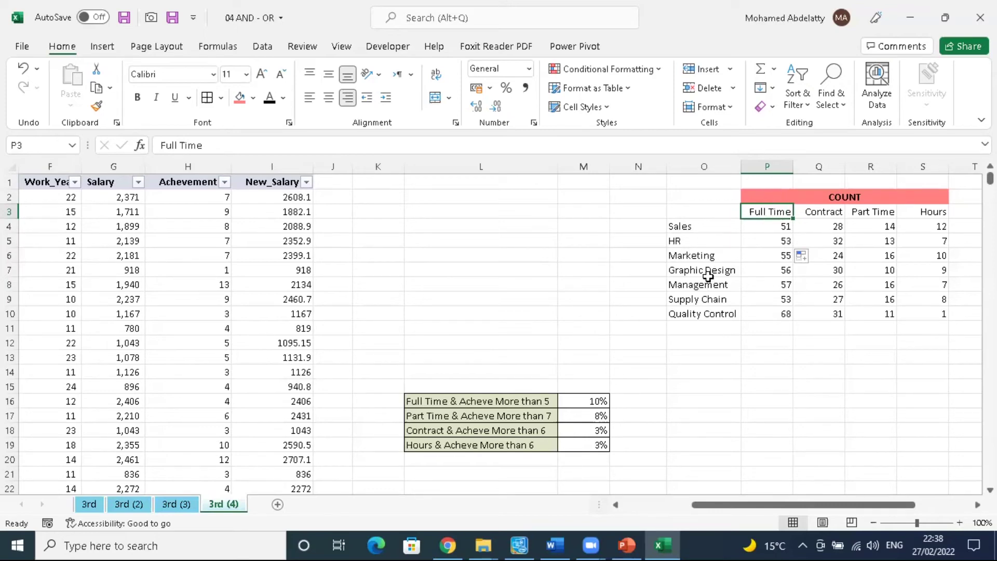
drag(757, 212, 935, 211)
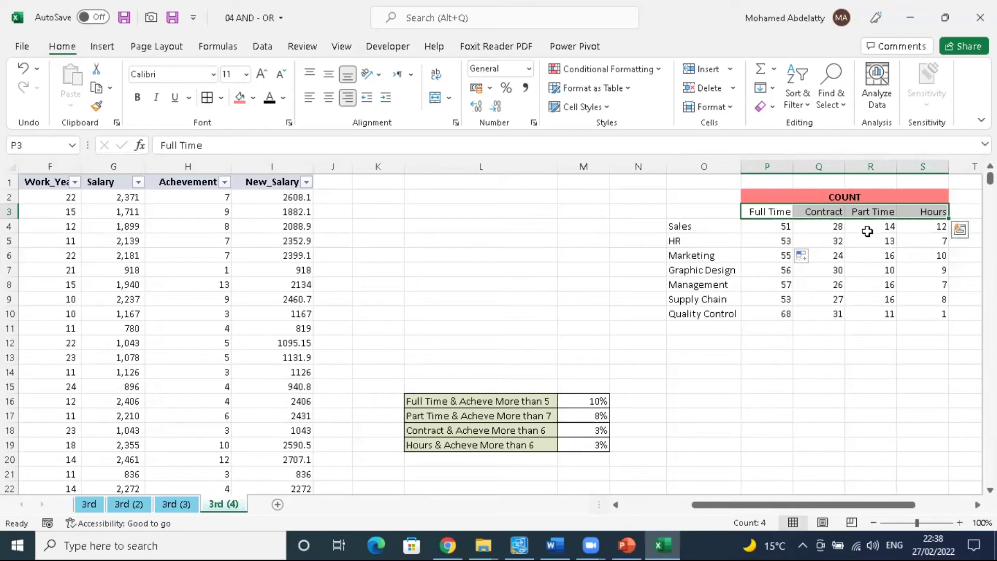
drag(702, 224, 700, 314)
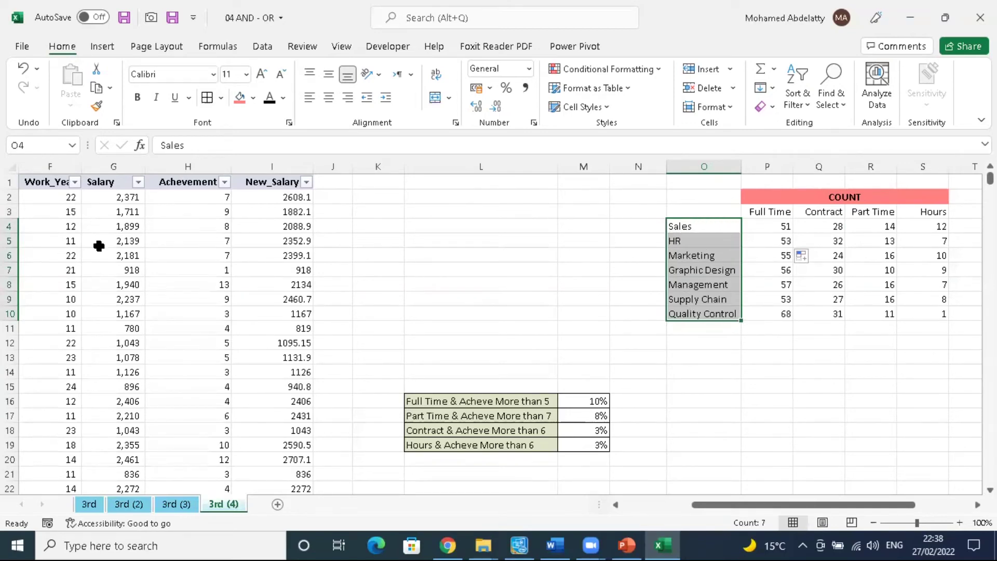
click(698, 225)
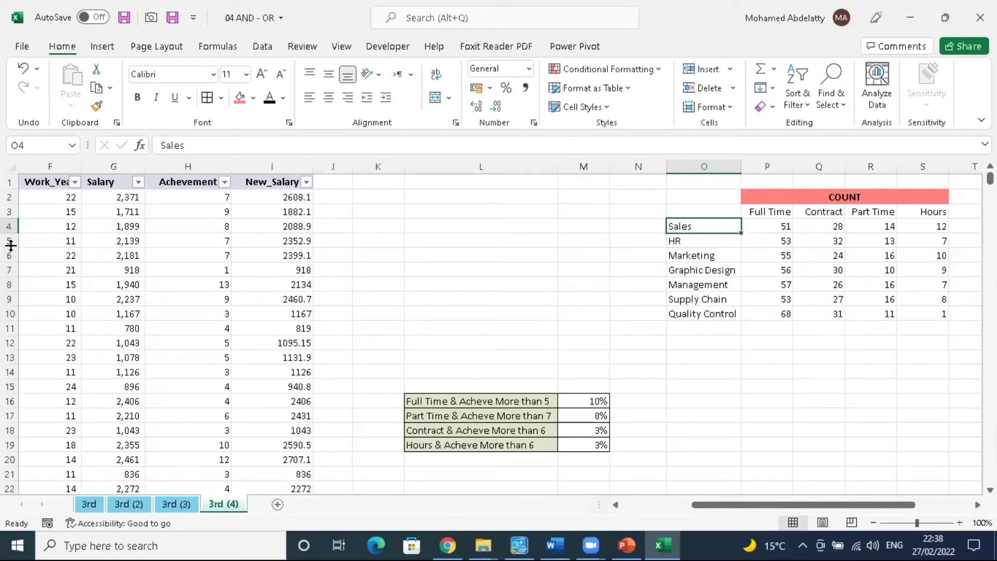
click(10, 241)
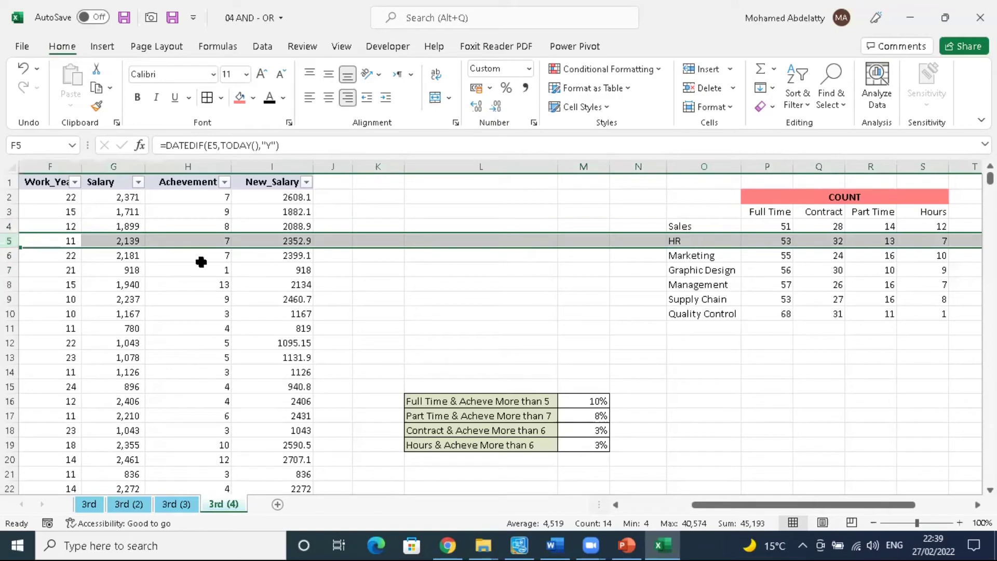
click(9, 255)
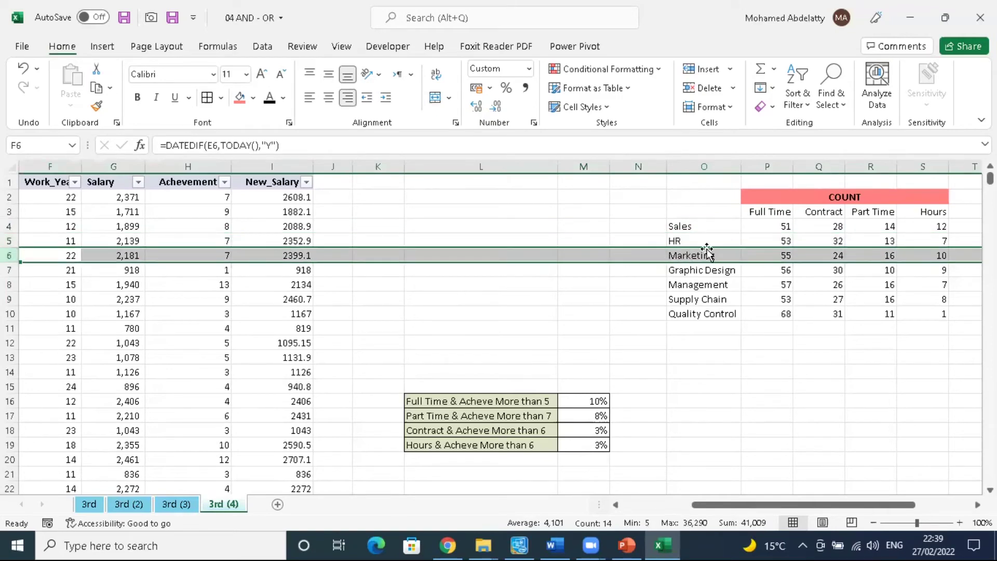
click(768, 209)
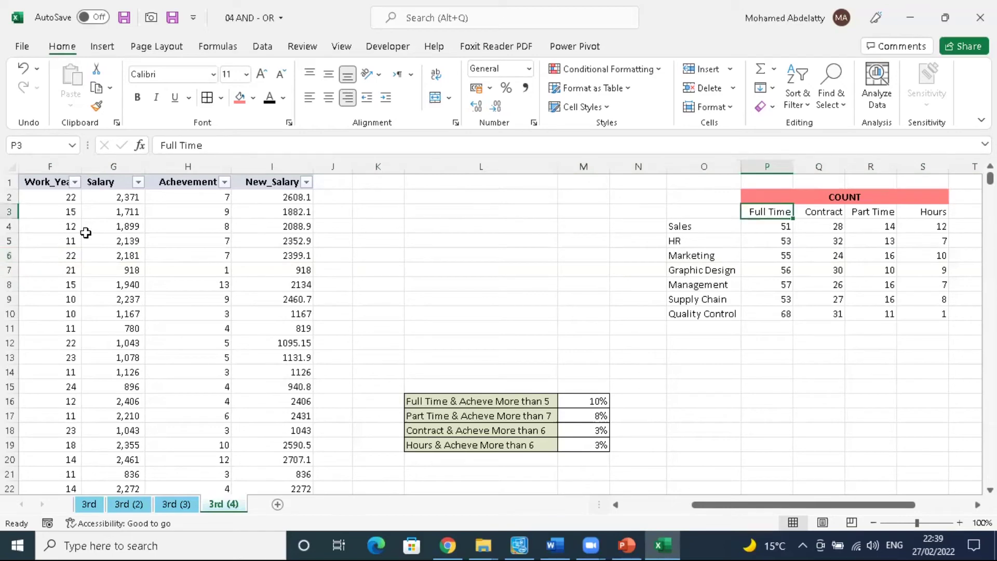
drag(8, 202, 8, 204)
click(9, 213)
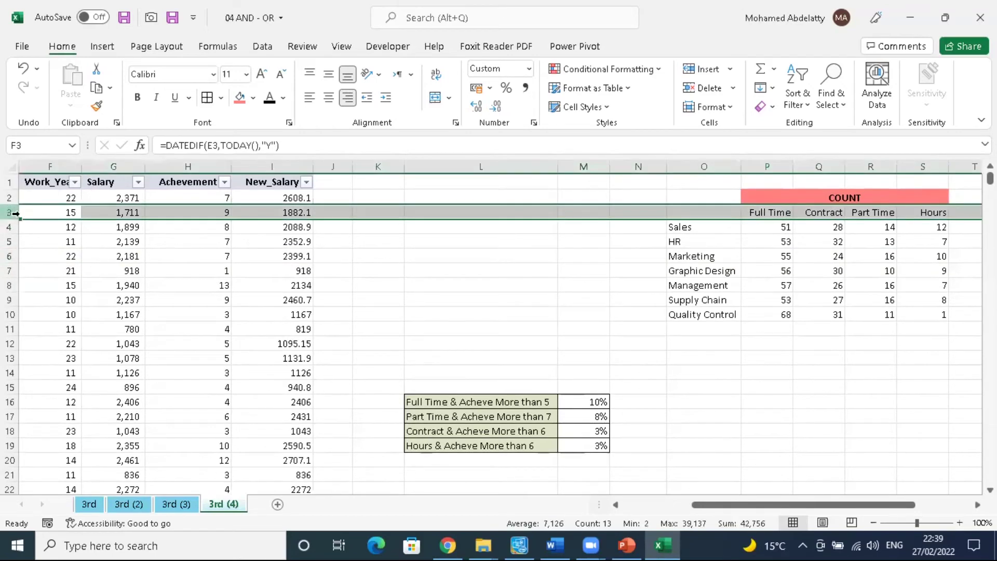
click(804, 215)
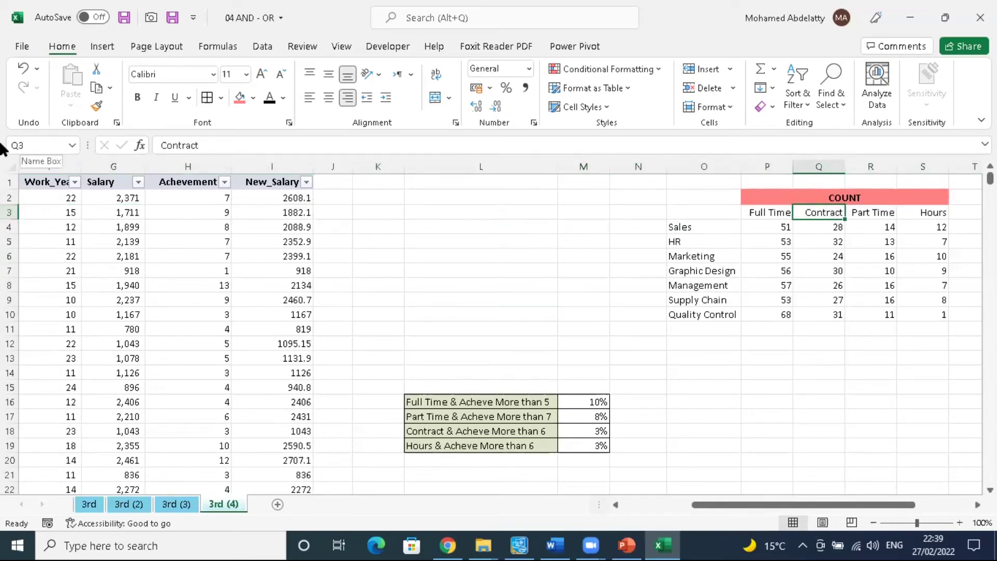
click(872, 213)
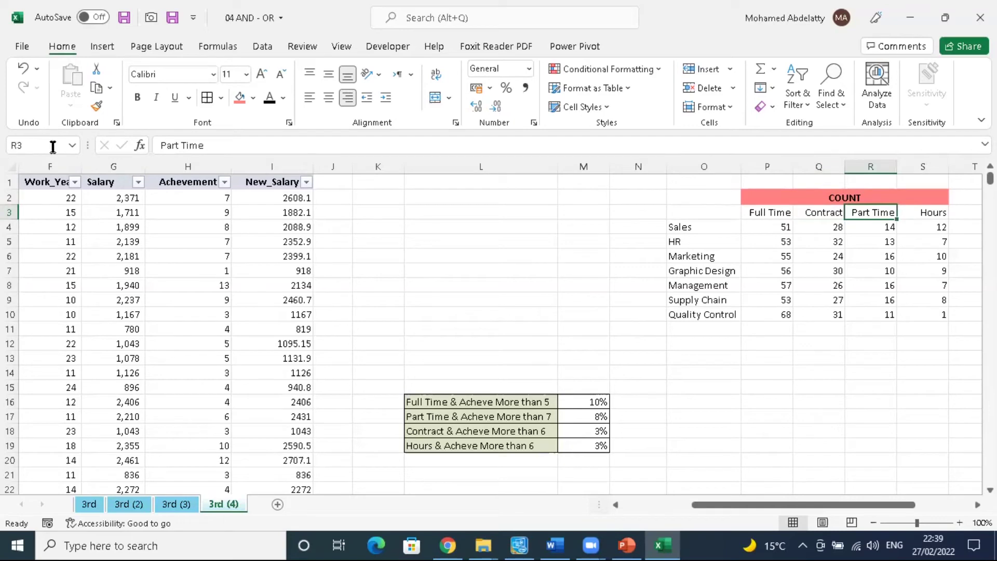
click(929, 213)
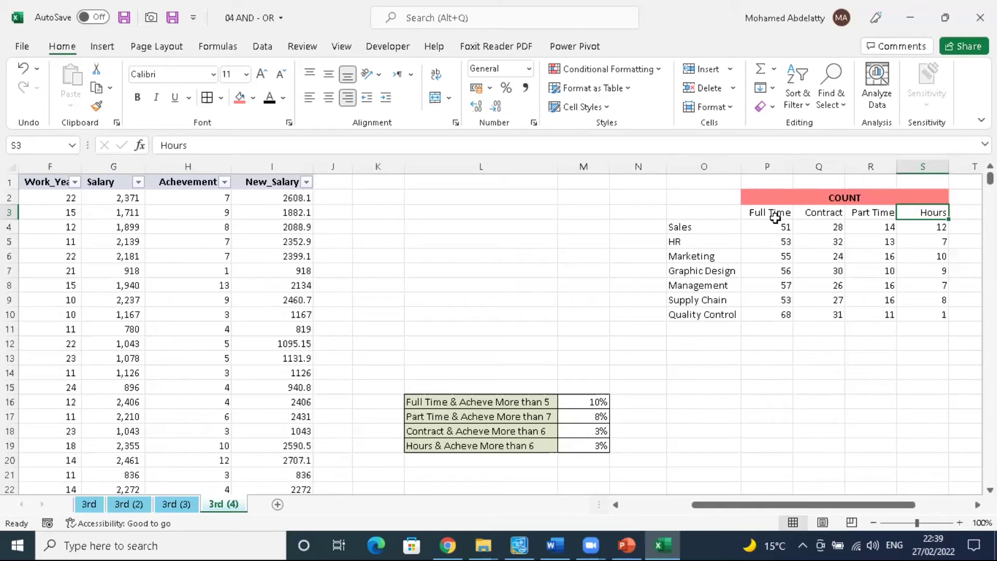
click(705, 227)
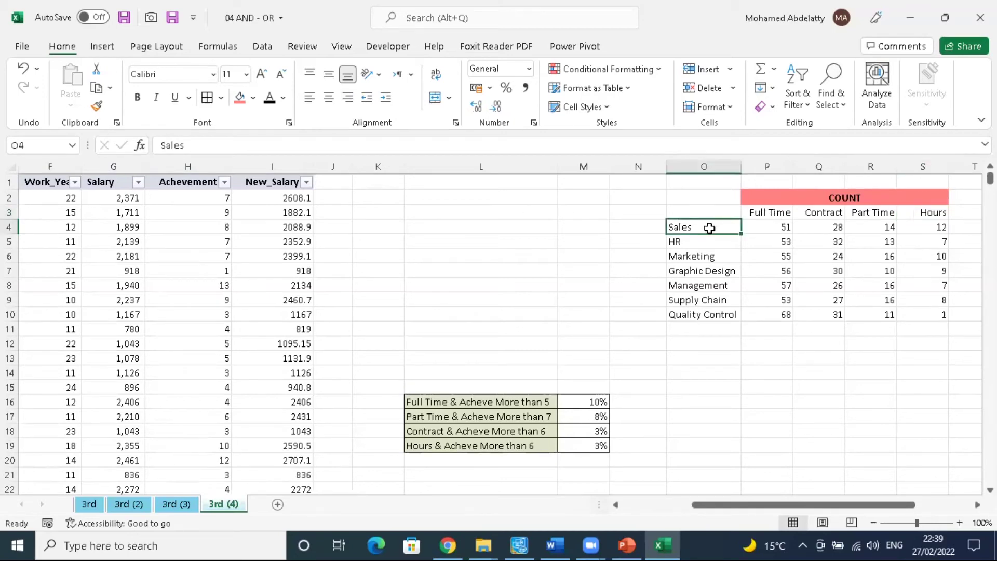
Step: Copy the contract-type headers P3:S3 and paste them transposed down O13:O16
click(783, 229)
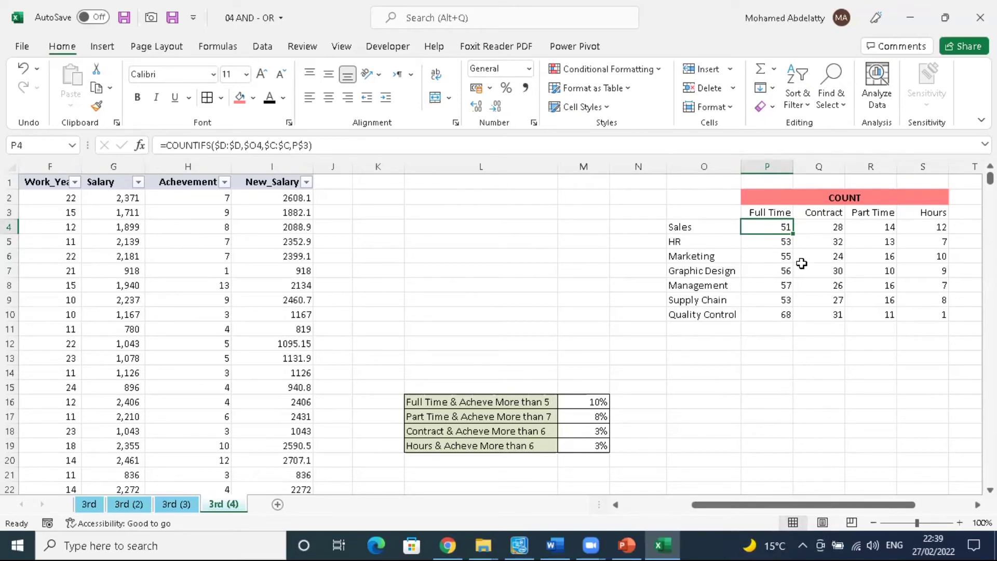
click(812, 227)
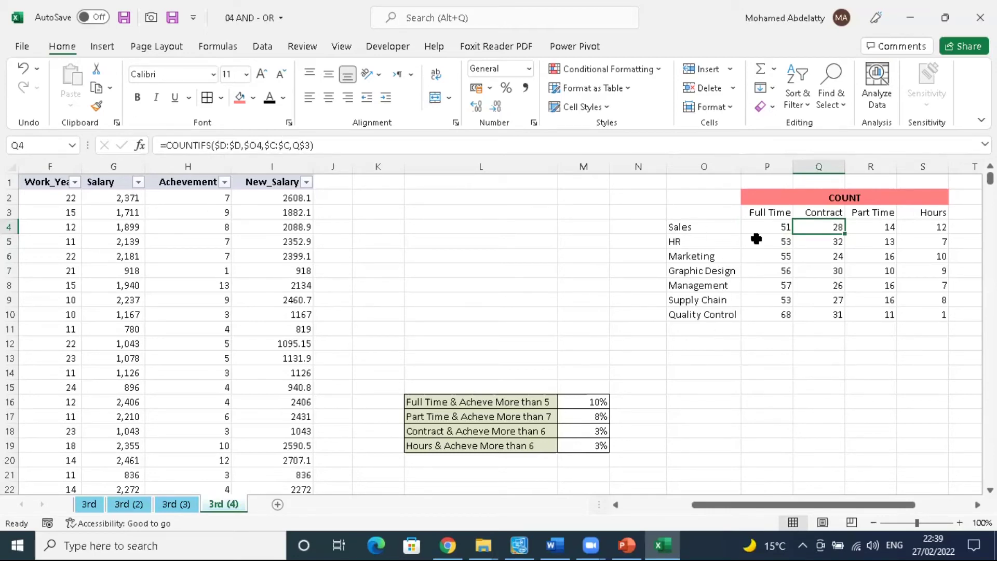
drag(768, 211, 924, 207)
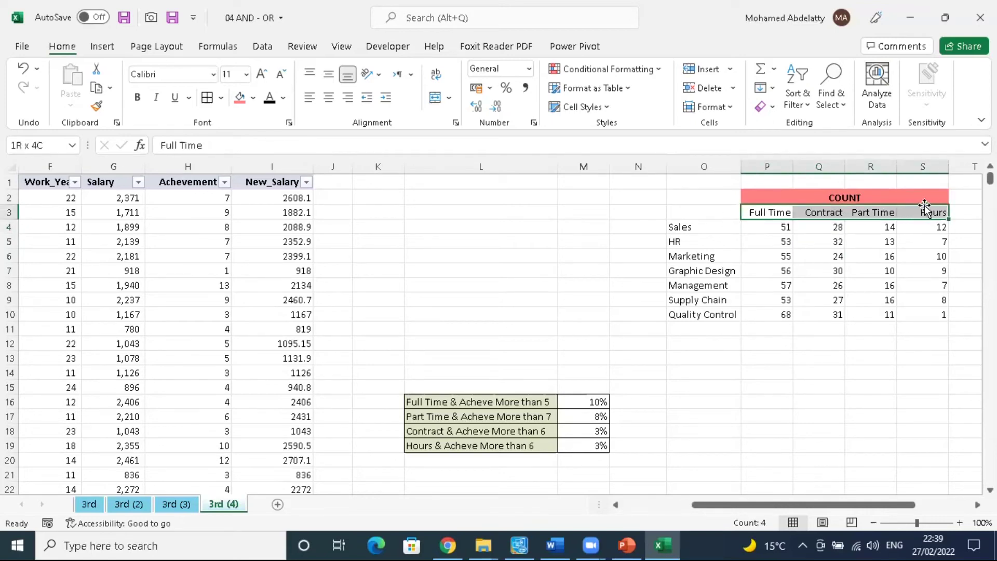
key(ctrl+c)
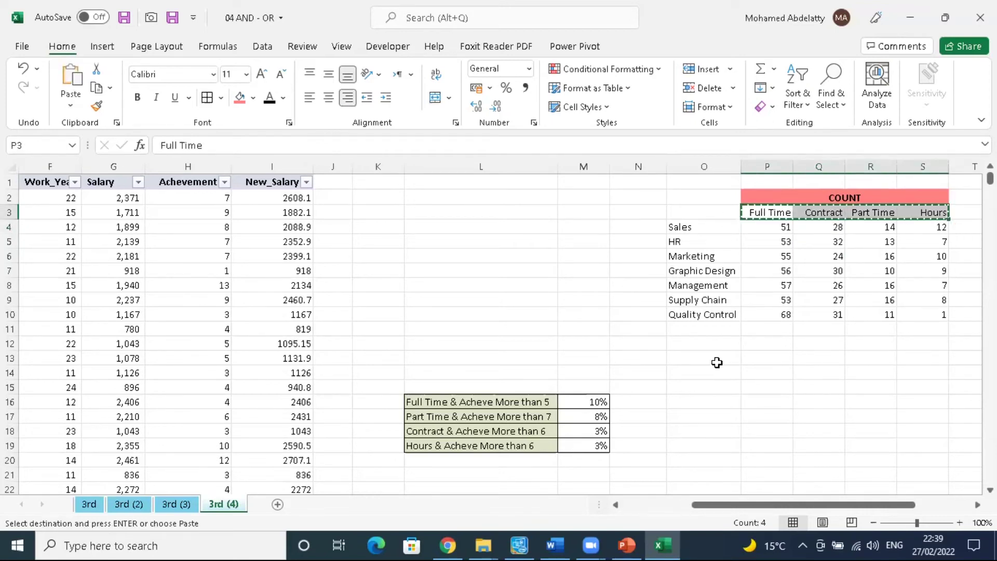
click(706, 358)
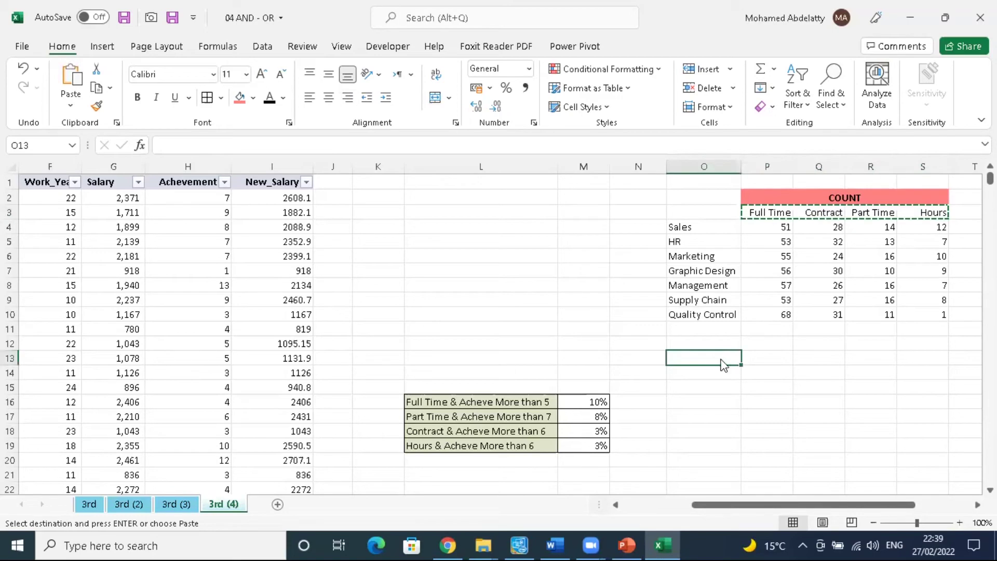
right_click(718, 362)
click(823, 197)
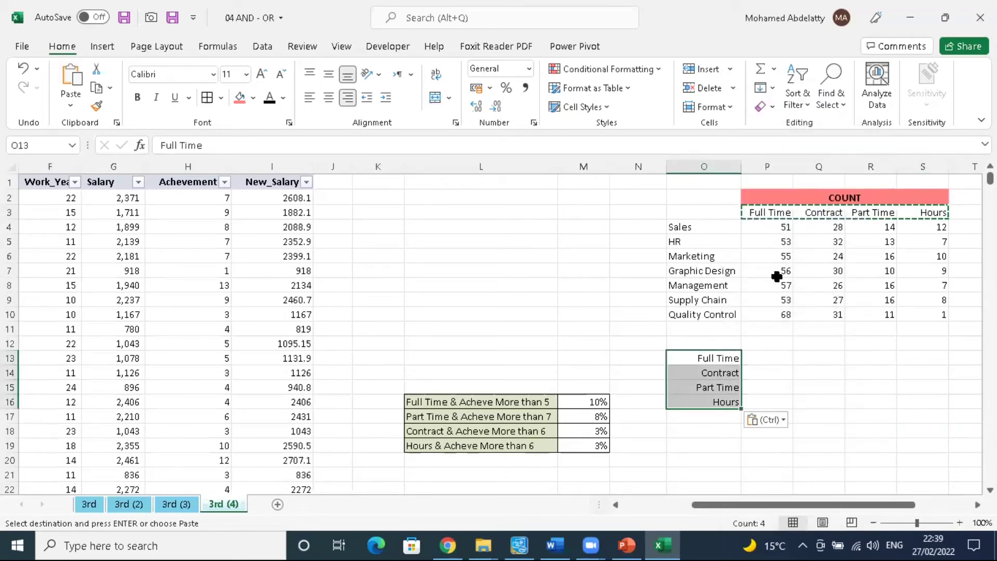
Step: Copy the department names O4:O10 and paste them transposed across P12:V12
drag(712, 229, 720, 318)
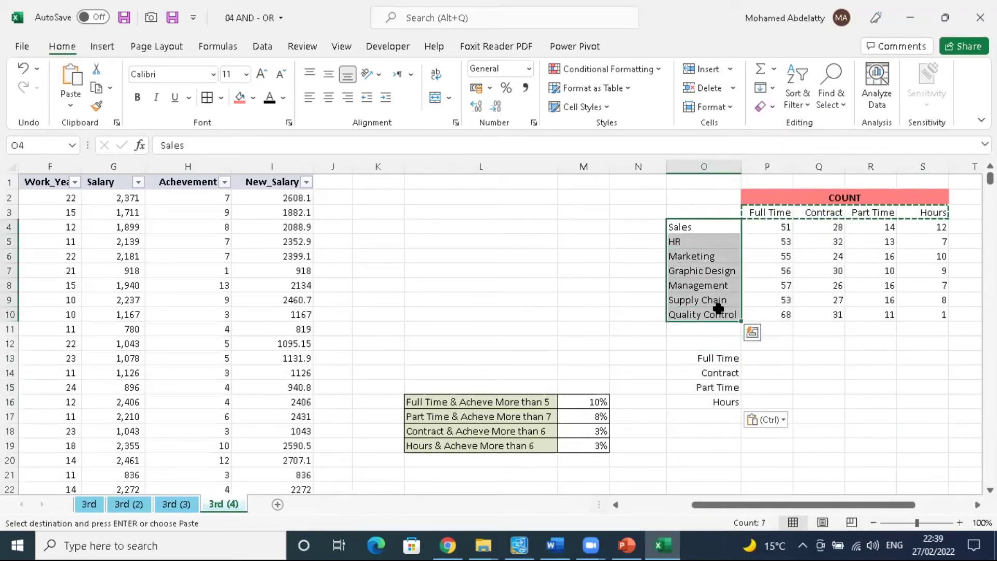
key(ctrl+c)
click(786, 343)
right_click(787, 343)
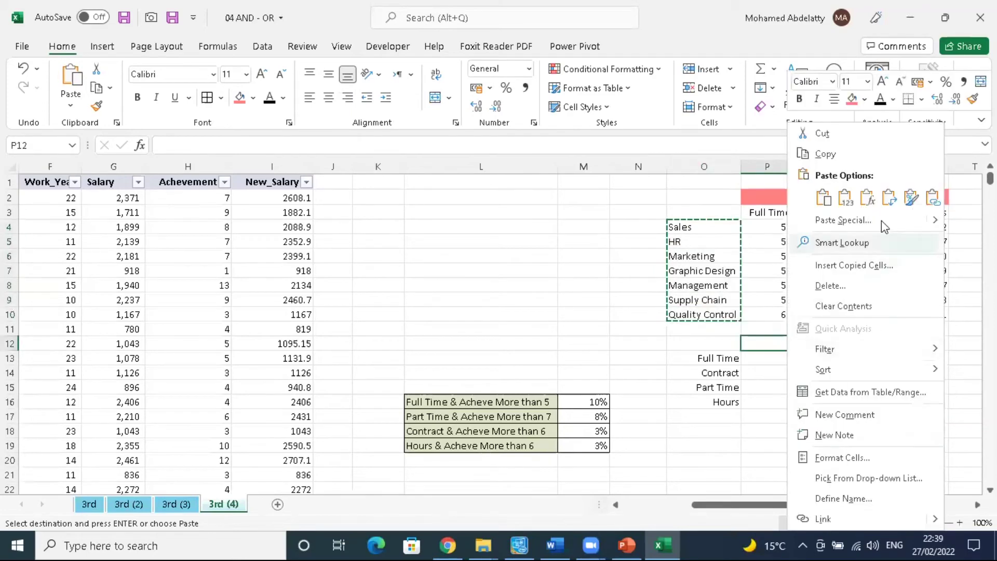
click(889, 197)
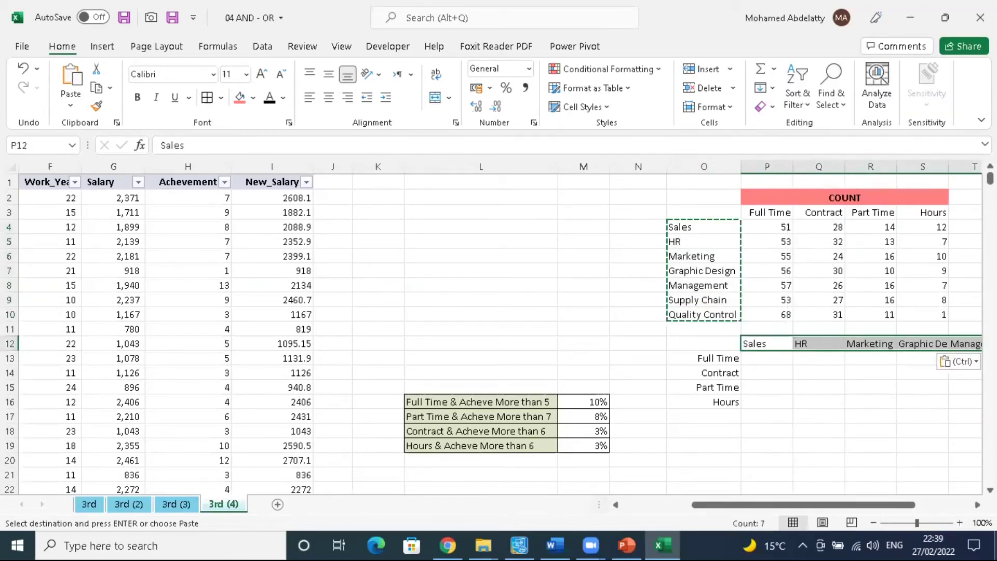
Step: AutoFit columns T, U and V to fit Management, Supply Chain and Quality Control
scroll(504, 332, right, 1)
scroll(503, 332, right, 1)
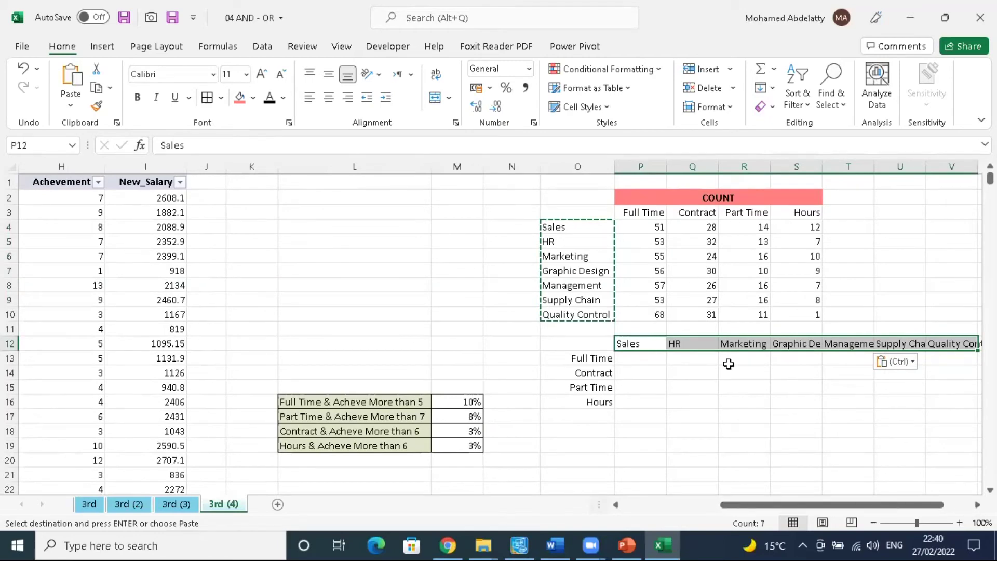
double_click(874, 165)
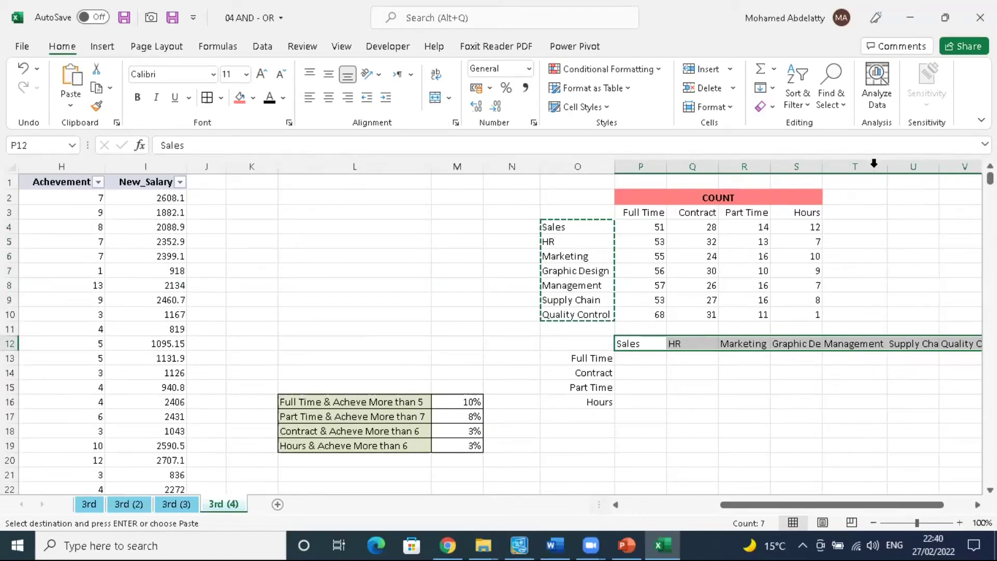
double_click(939, 165)
drag(826, 504, 856, 504)
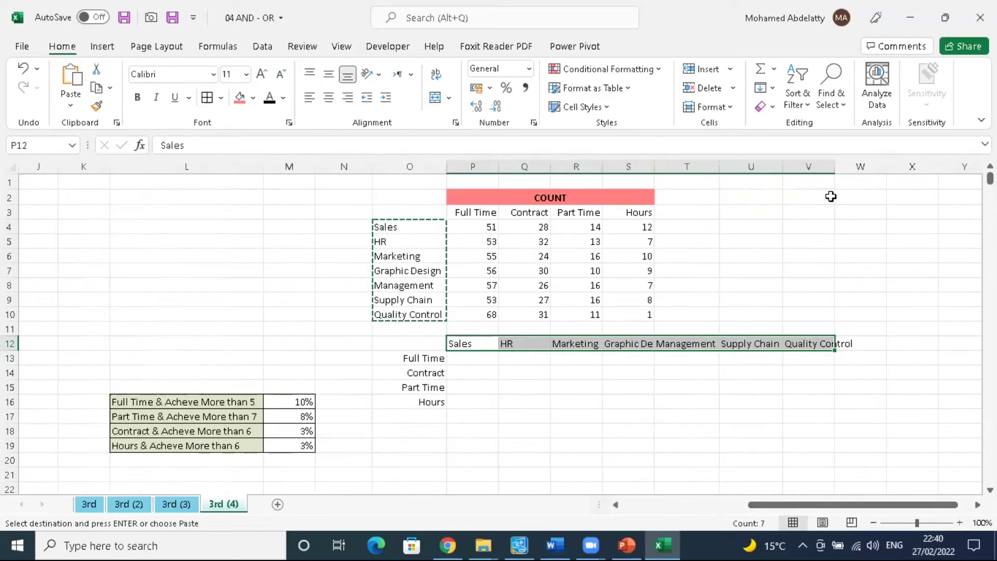
double_click(838, 162)
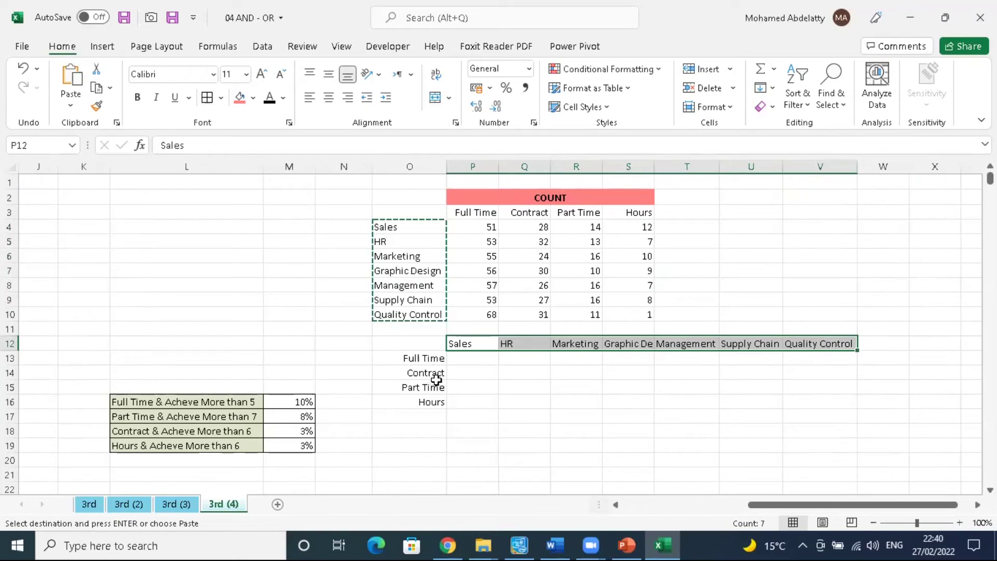
drag(457, 336, 561, 324)
key(ctrl+z)
drag(486, 327, 634, 327)
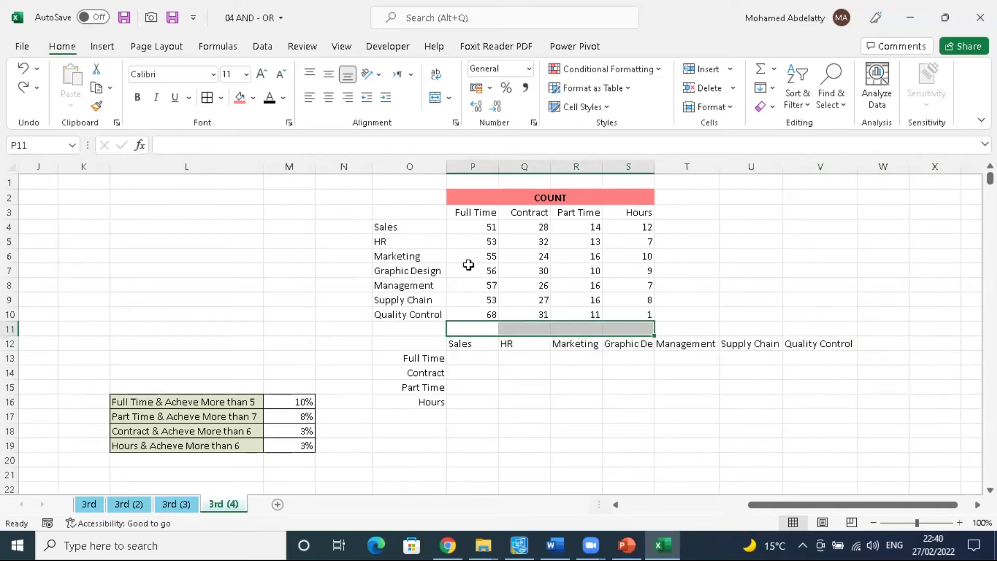
Step: Merge P11:S11, paste the pink COUNT heading from P2 into it, and retitle it Sum
click(435, 101)
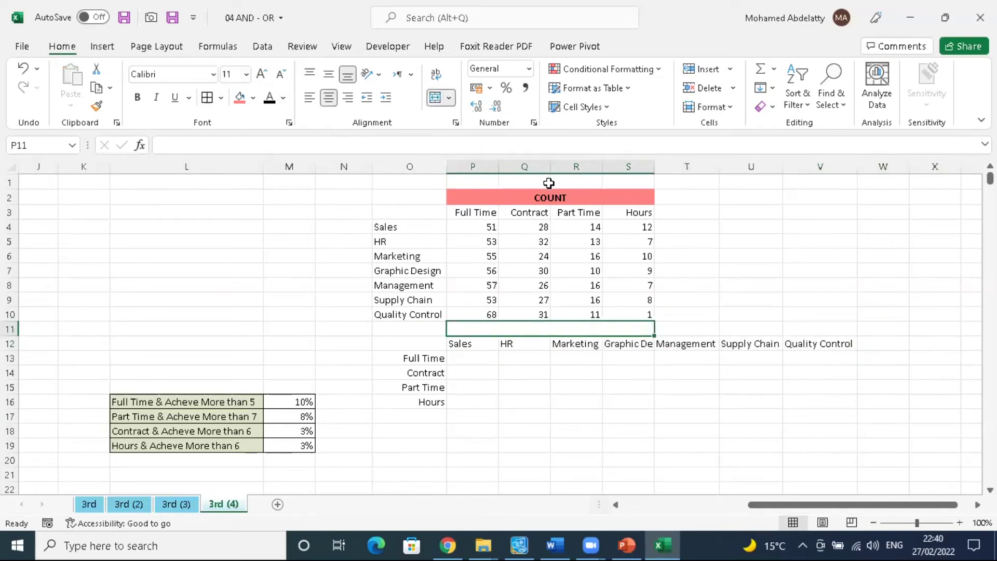
click(542, 197)
key(ctrl+c)
click(560, 327)
key(ctrl+v)
double_click(213, 145)
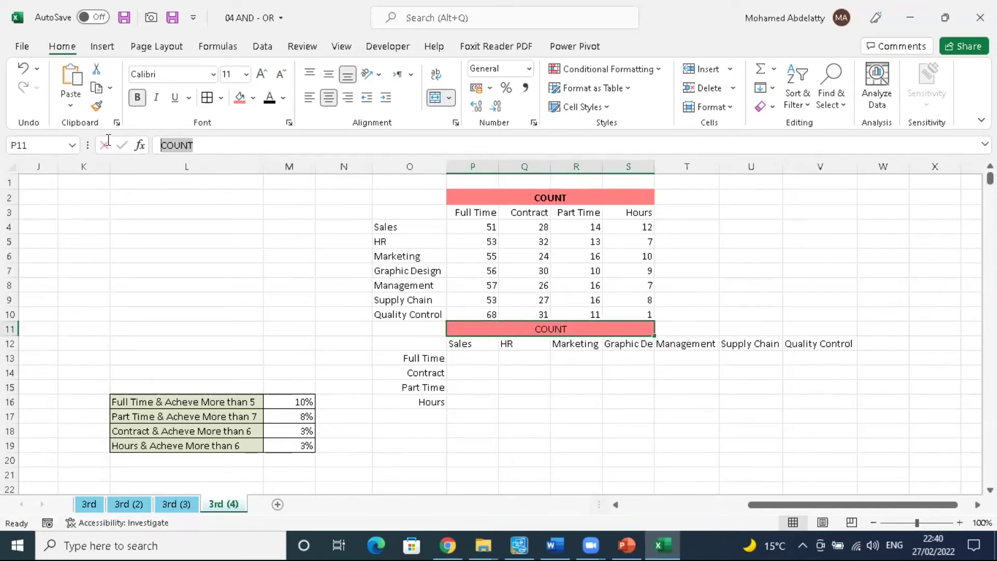
text(sUM)
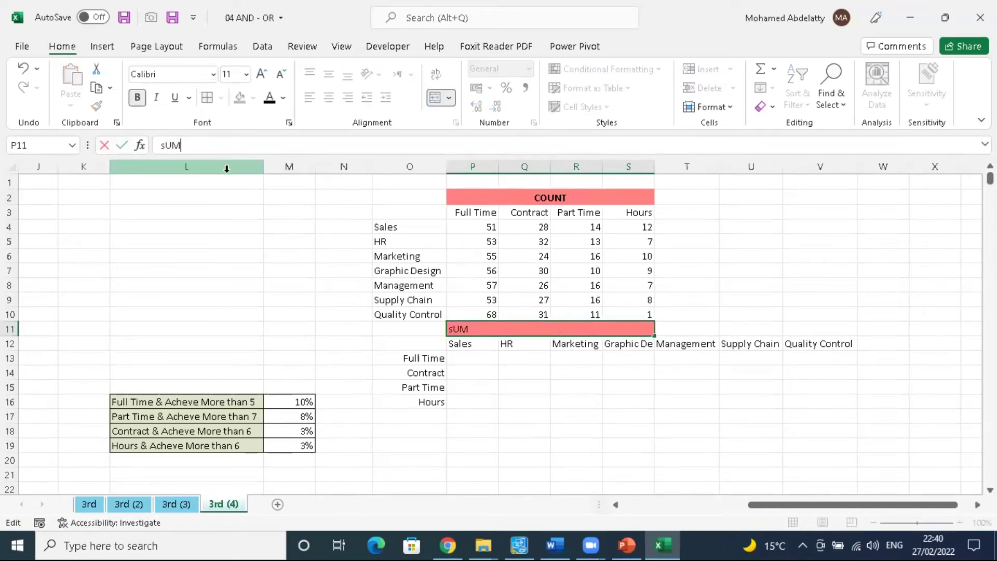
key(Return)
click(560, 375)
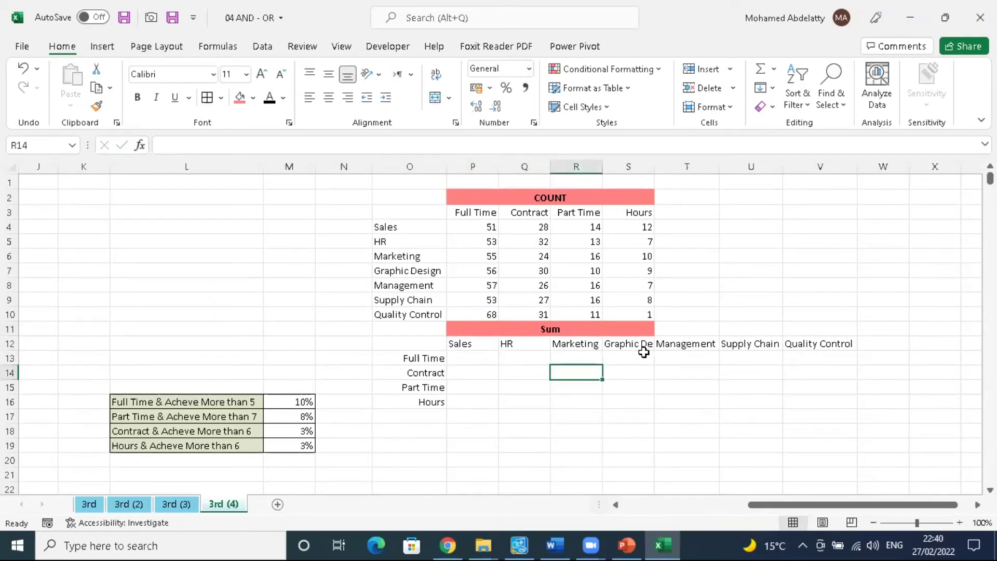
click(478, 360)
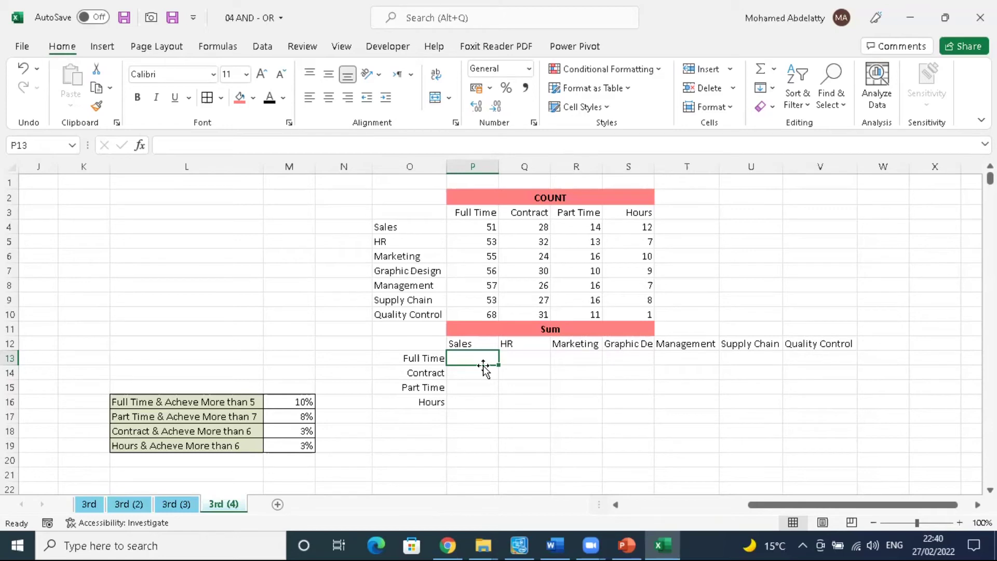
click(647, 507)
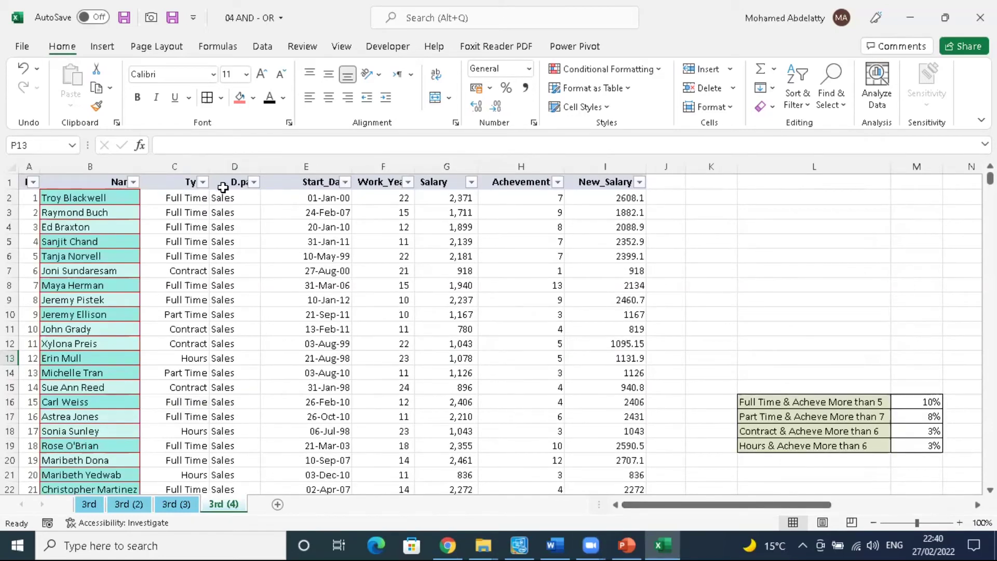
Step: Hide columns E through H (Start_Date to Achievement) so New_Salary sits beside the department column
click(327, 166)
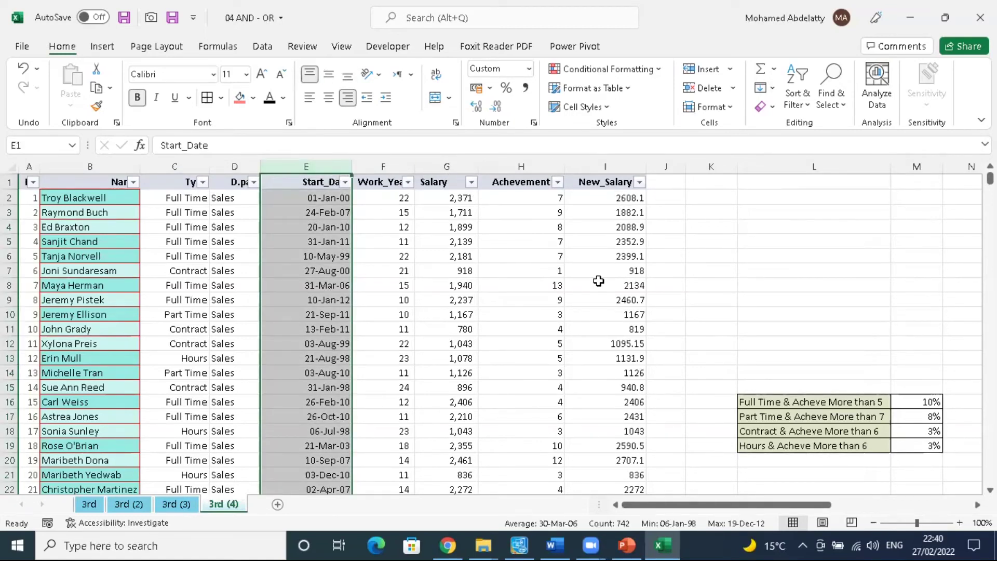
shift+click(534, 166)
right_click(533, 167)
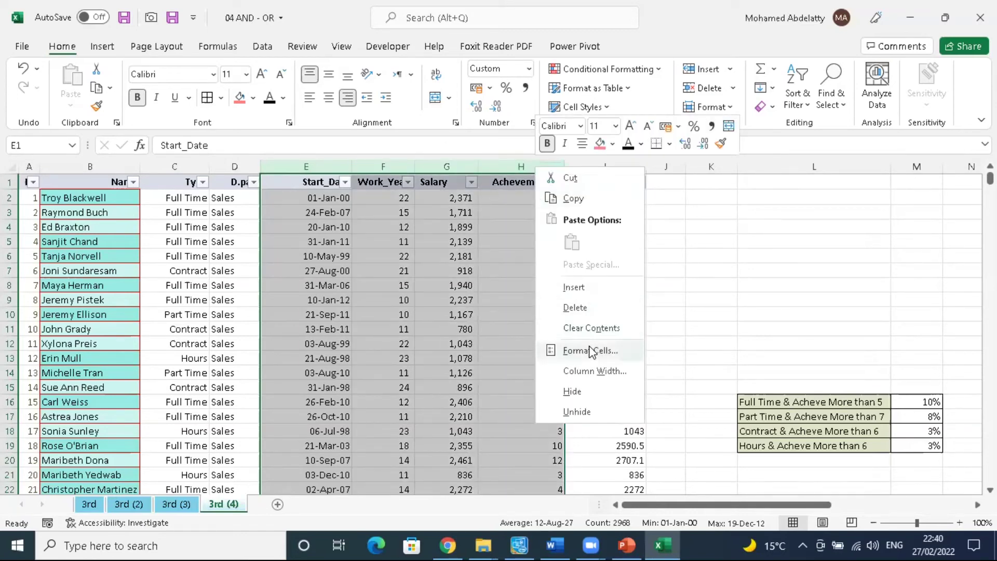
click(573, 391)
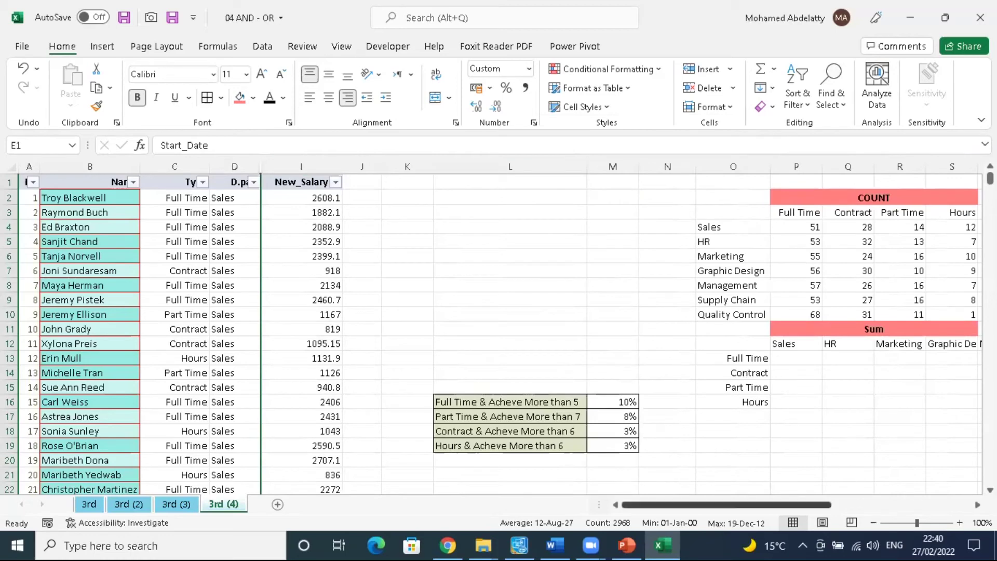
scroll(500, 332, right, 2)
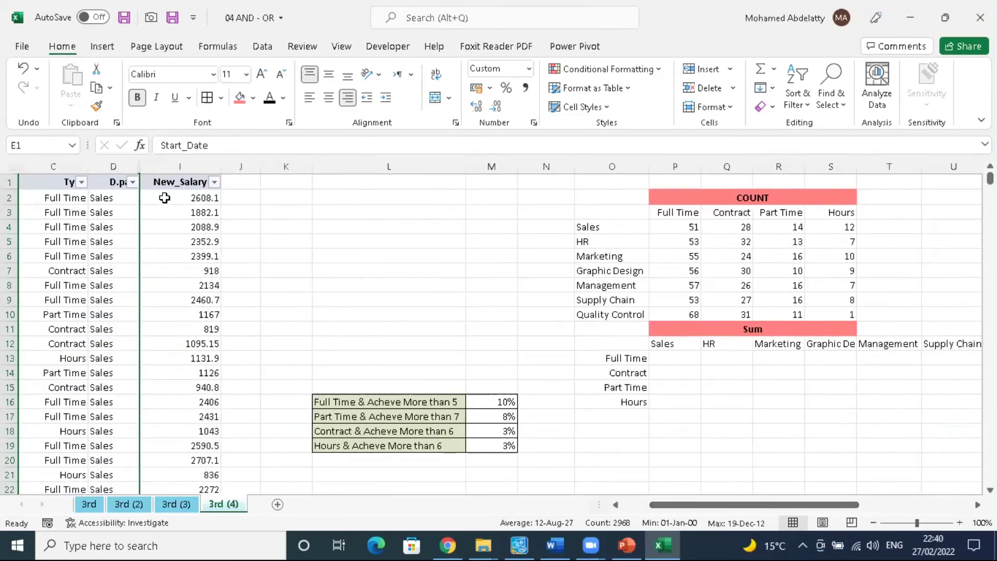
Step: Enter =SUMIFS(I:I,C:C,O13,D:D,P12) in P13, totalling Full Time Sales salaries at 112084.2
click(297, 147)
text(=)
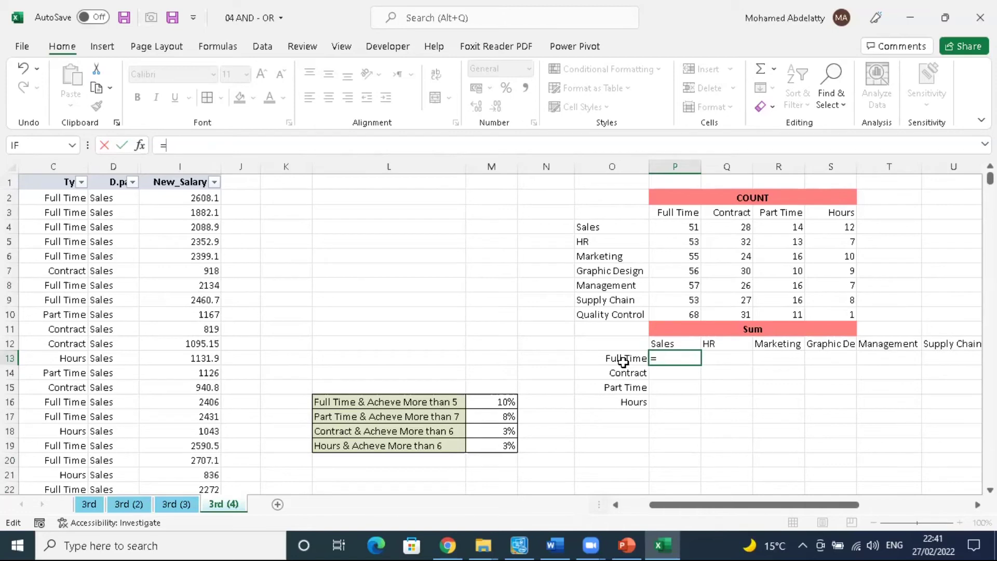
text(u)
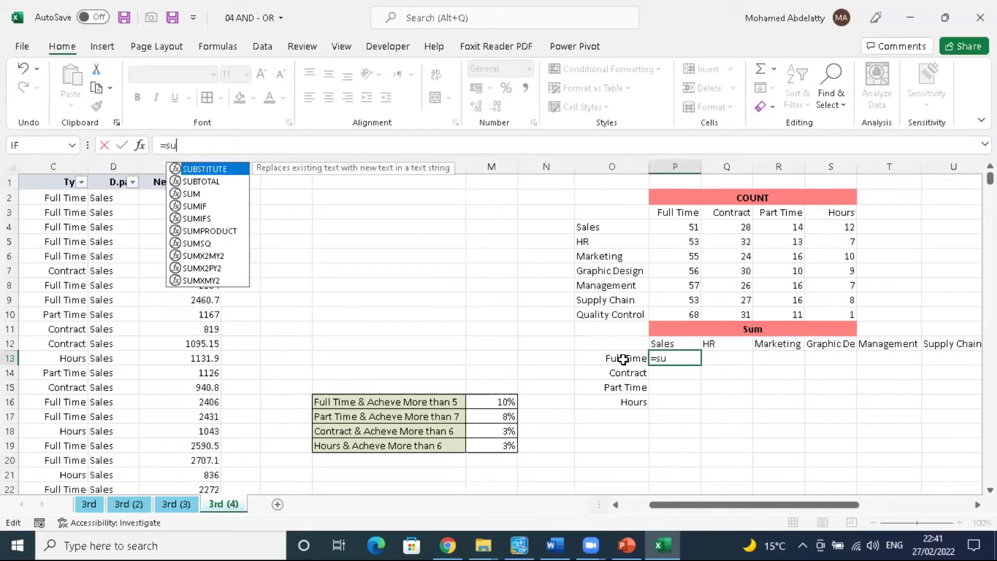
text(mifs)
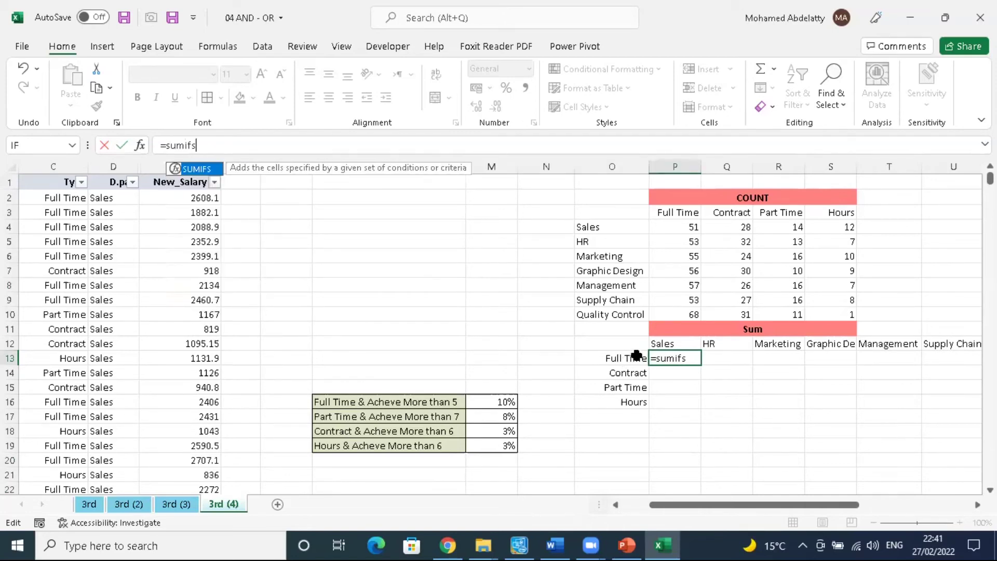
key(Tab)
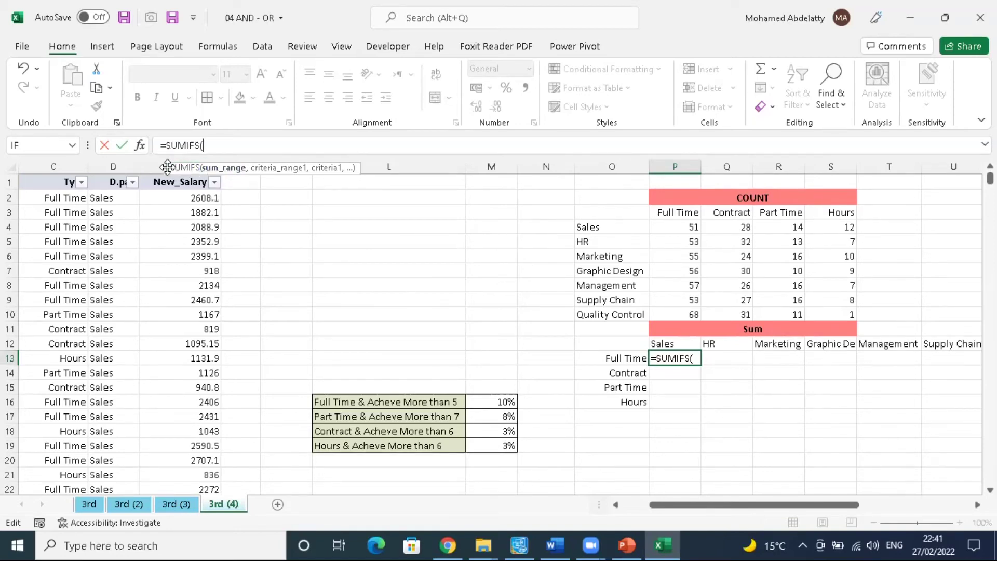
drag(187, 166, 257, 166)
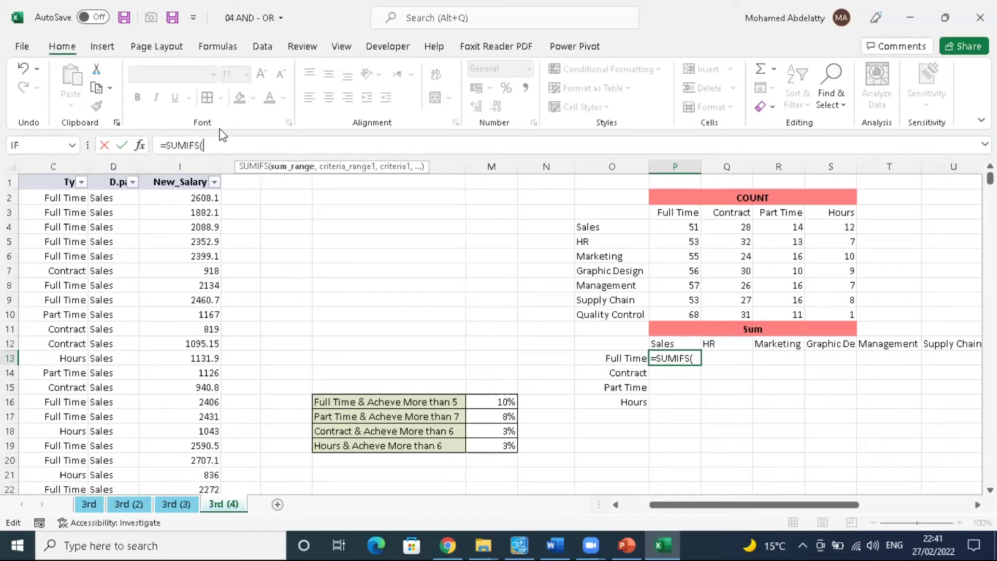
text(I:I,)
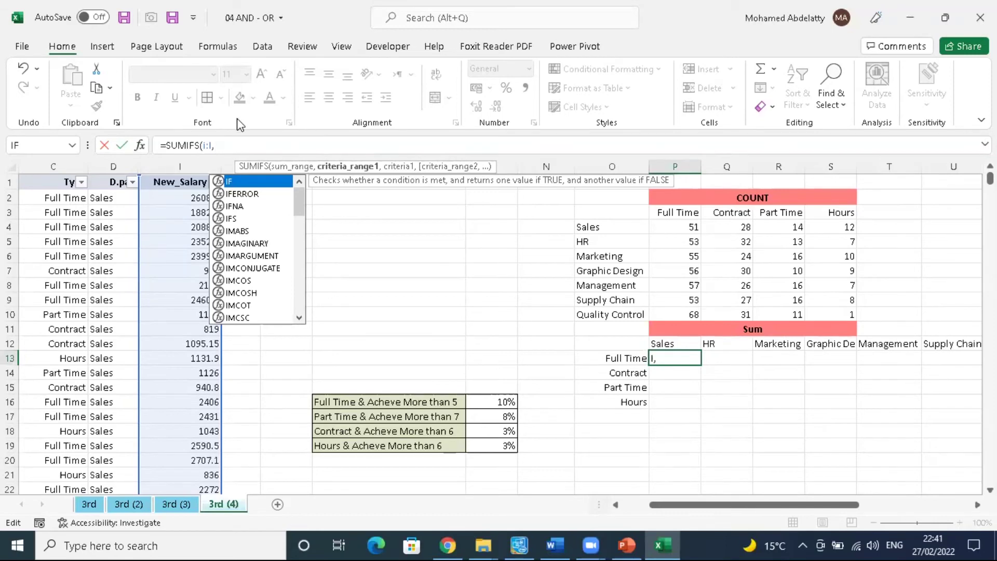
text(c:c)
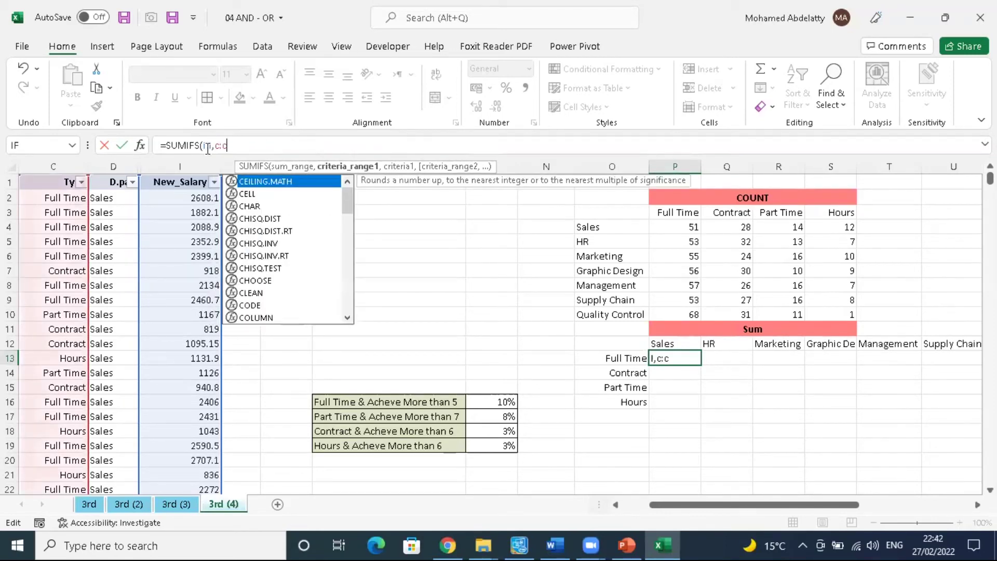
text(,)
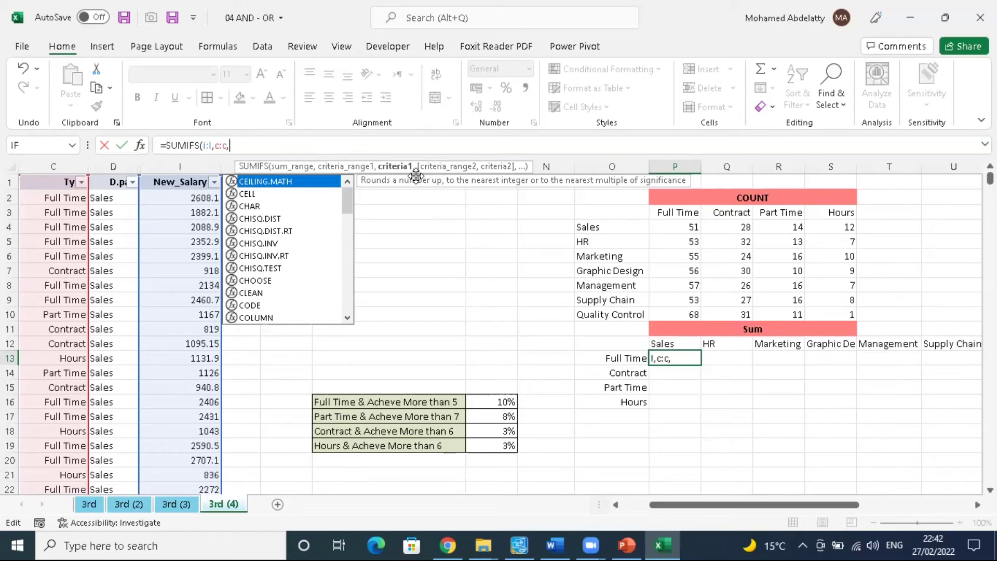
click(623, 357)
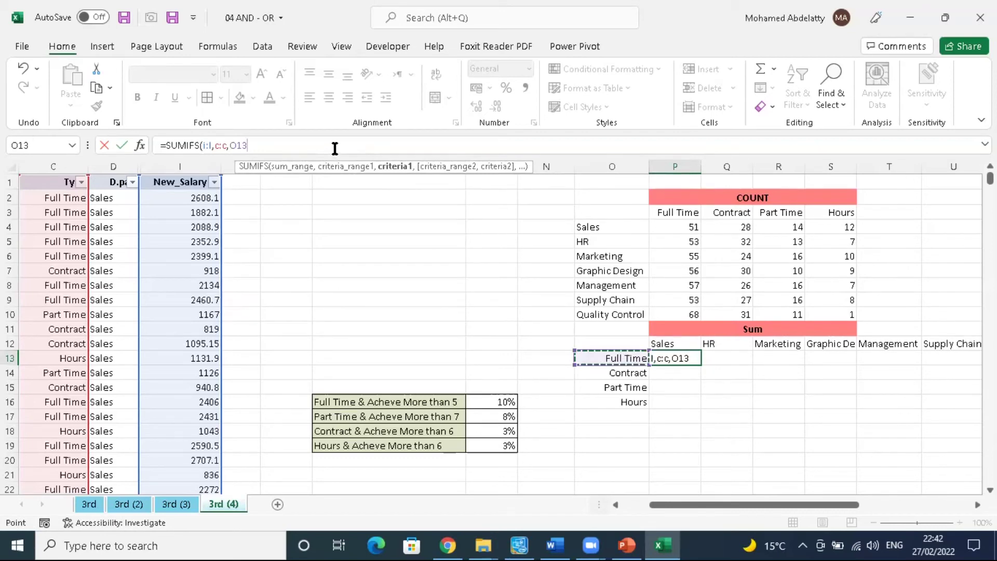
text(,)
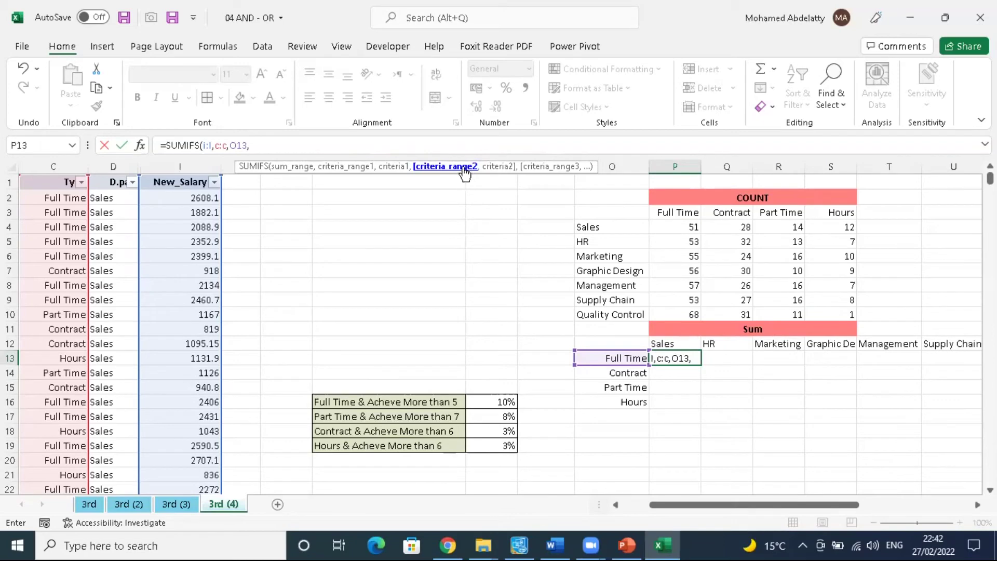
text(d:d,)
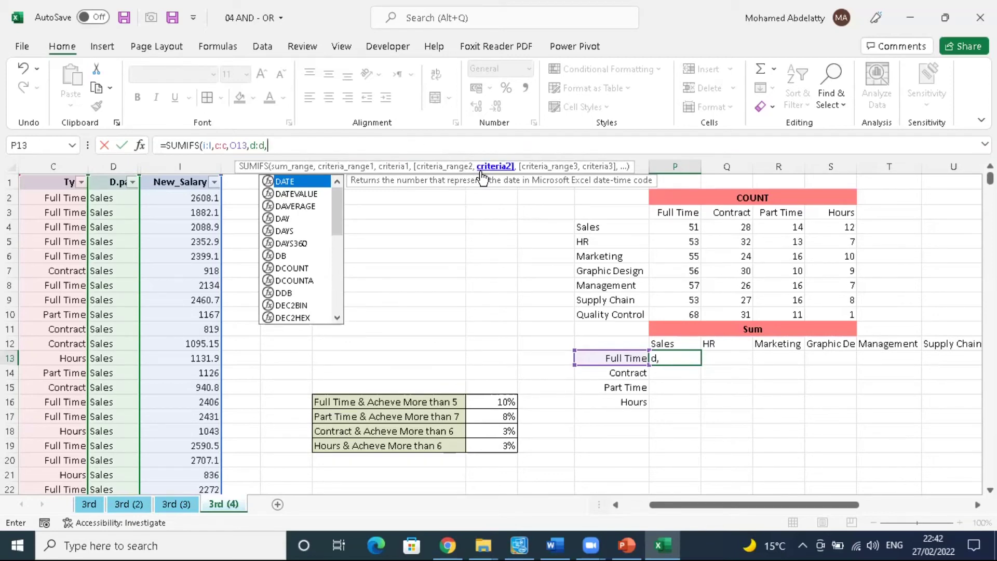
click(681, 345)
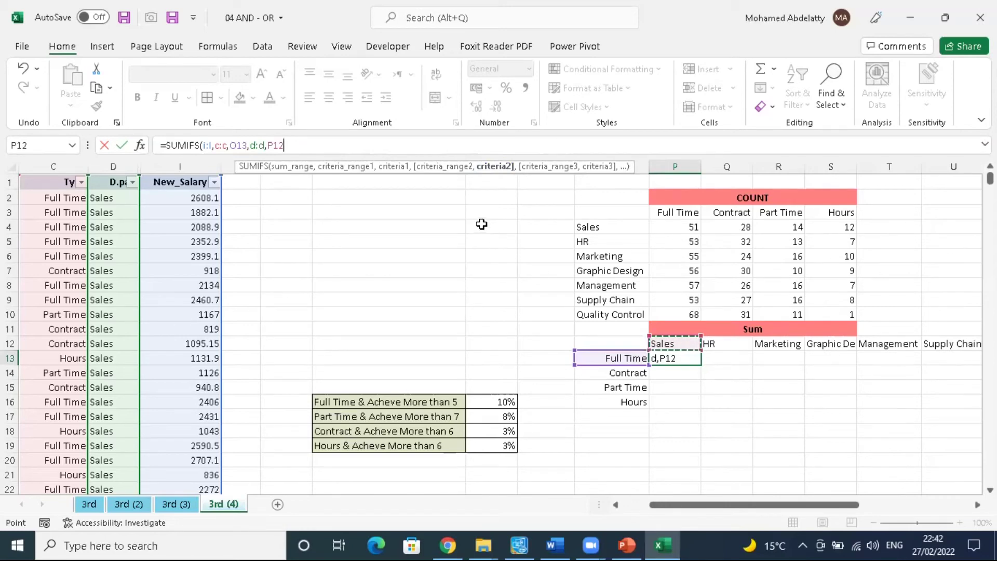
text())
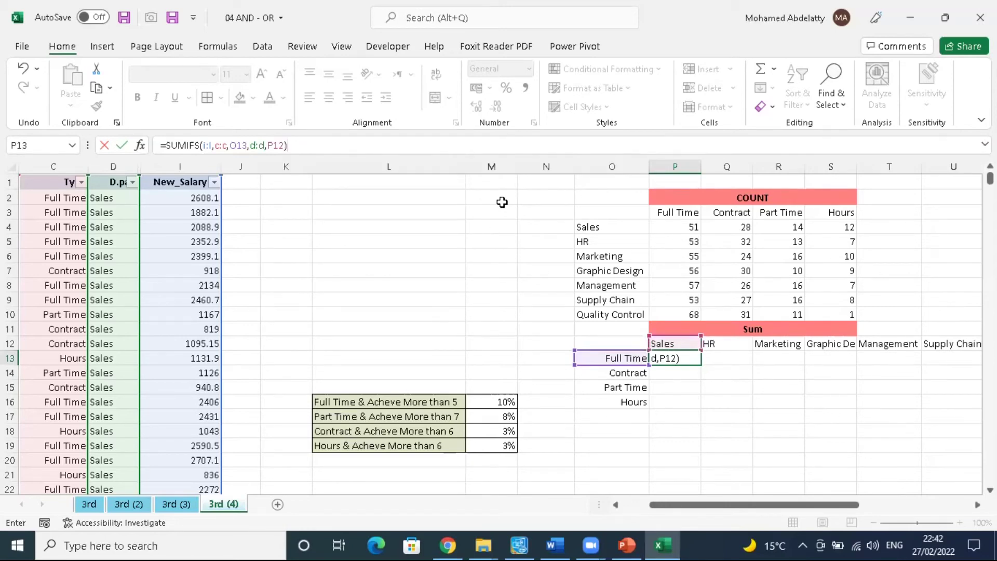
key(ctrl+Return)
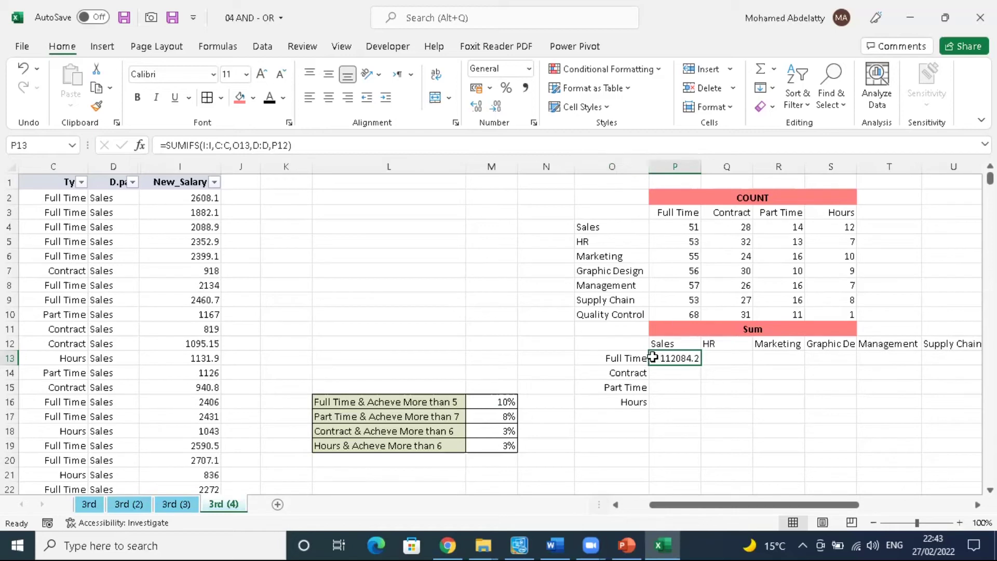
click(632, 359)
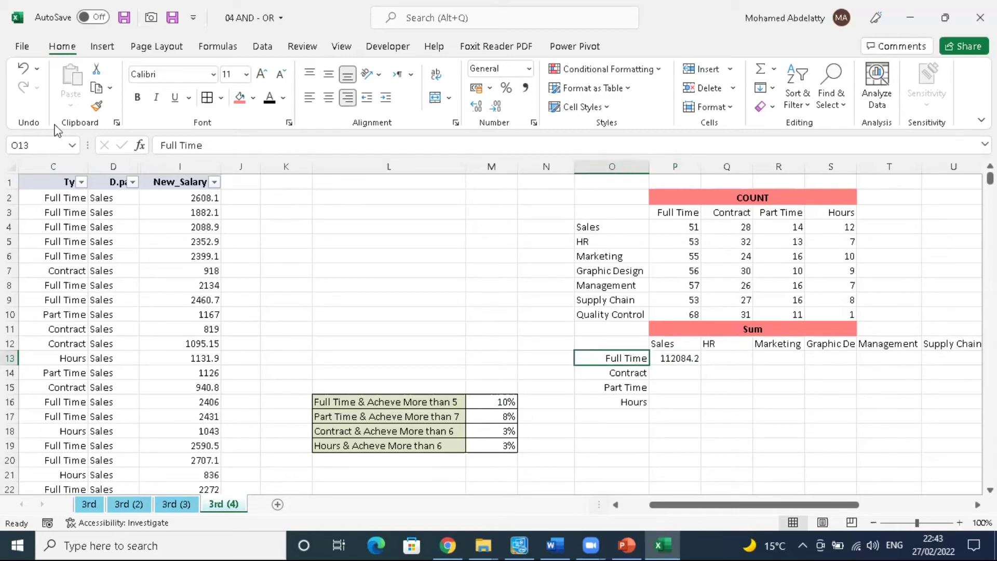
click(670, 358)
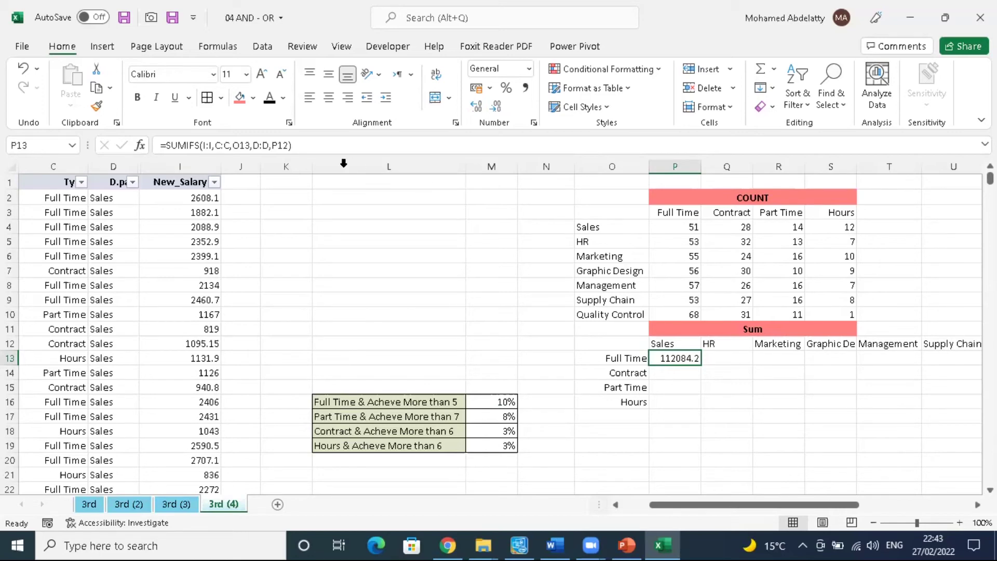
click(211, 147)
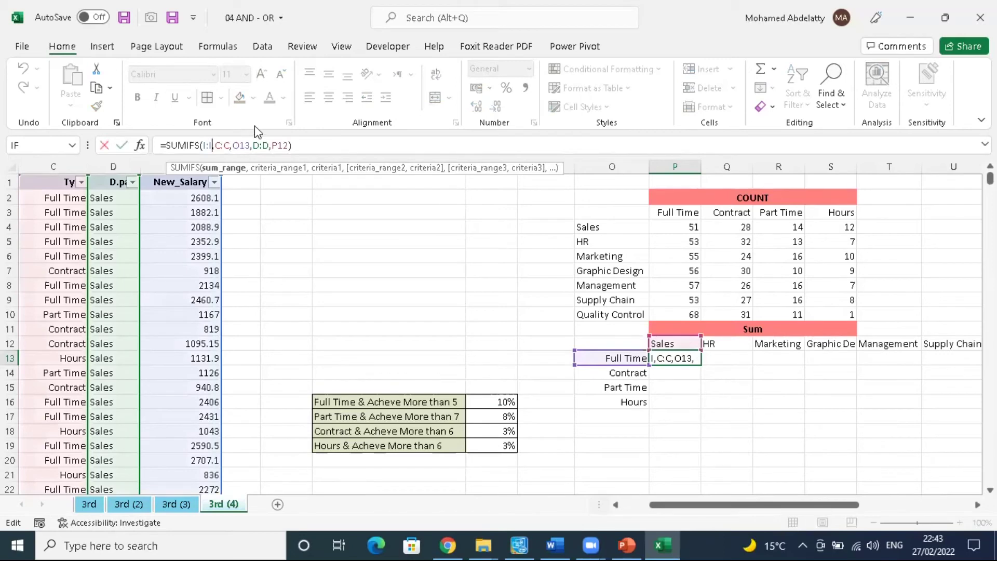
key(F4)
click(240, 146)
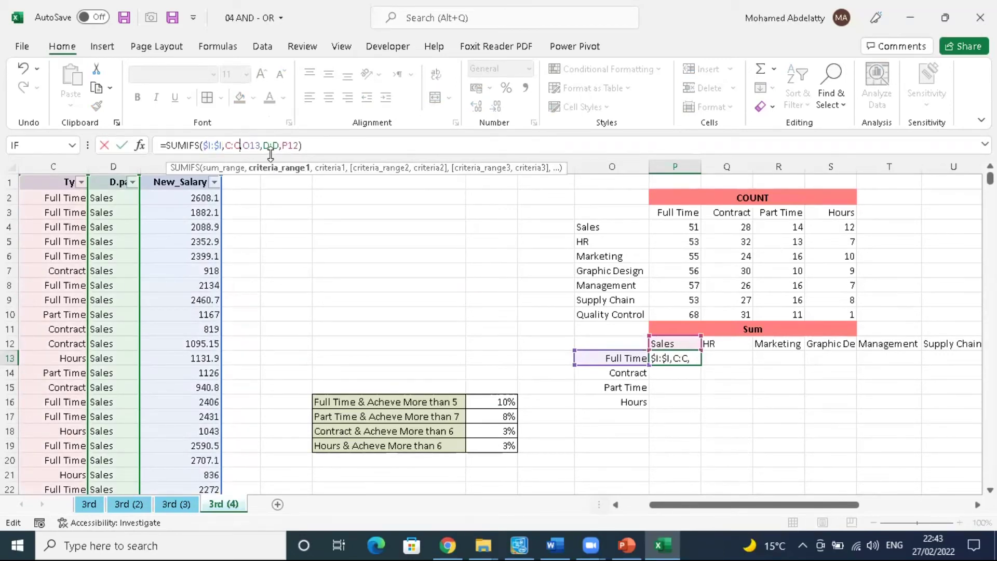
key(F4)
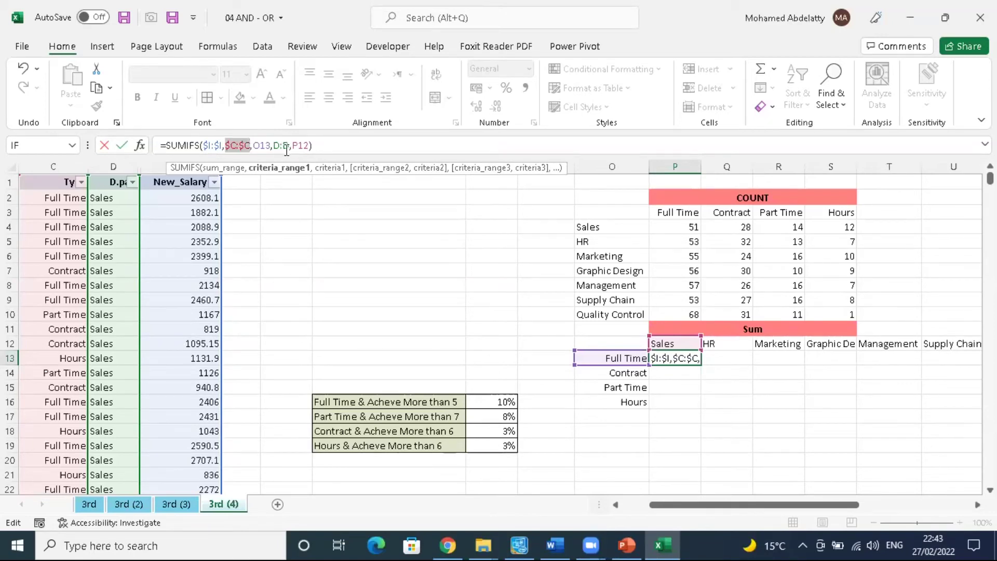
click(289, 146)
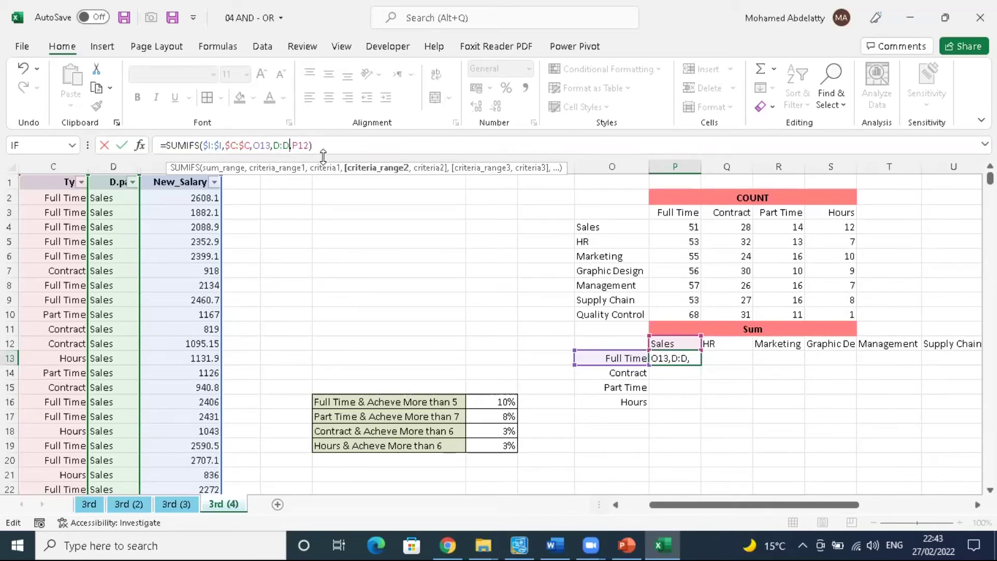
key(F4)
click(273, 144)
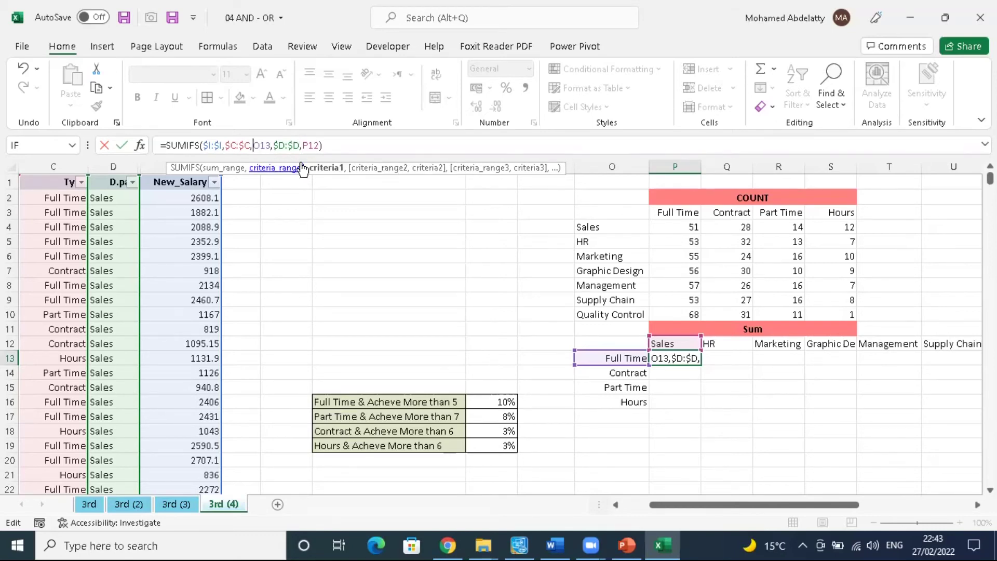
text($)
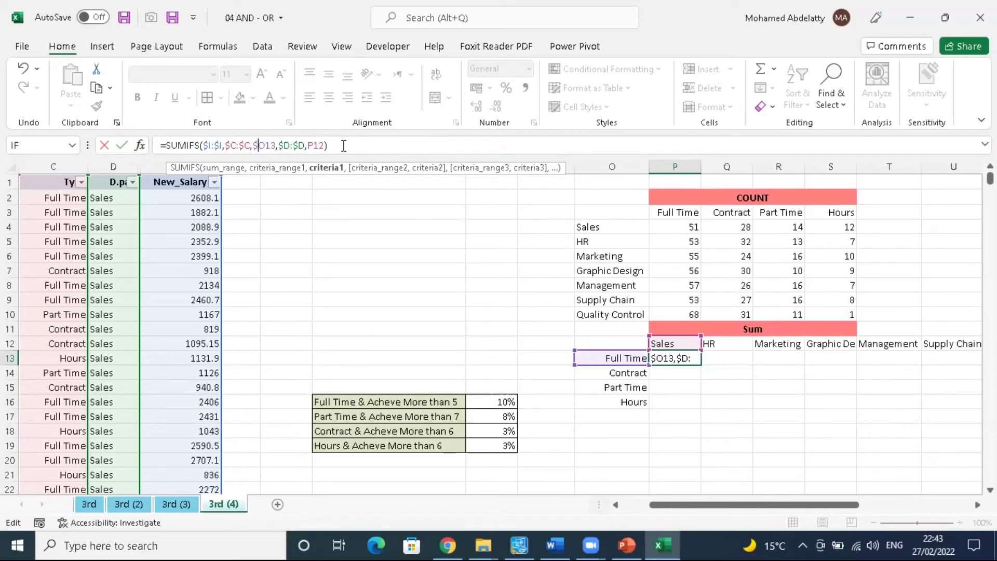
key(ctrl+Return)
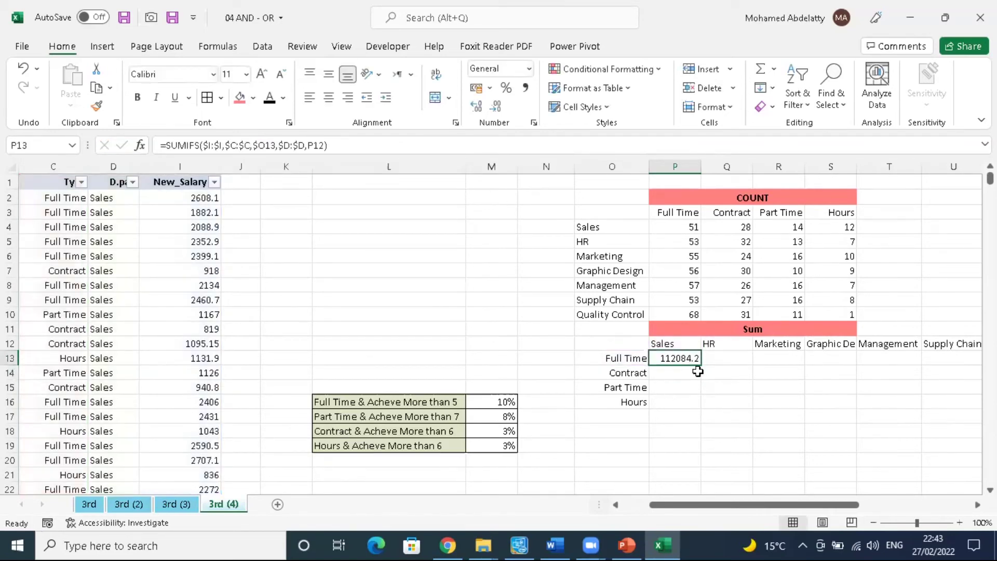
drag(701, 366, 699, 408)
click(687, 372)
click(688, 361)
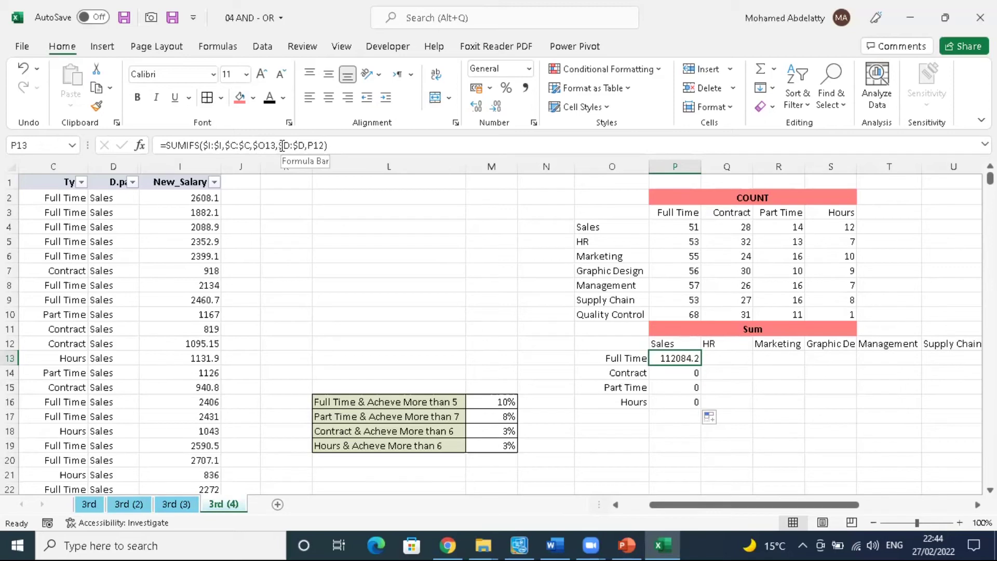
click(693, 375)
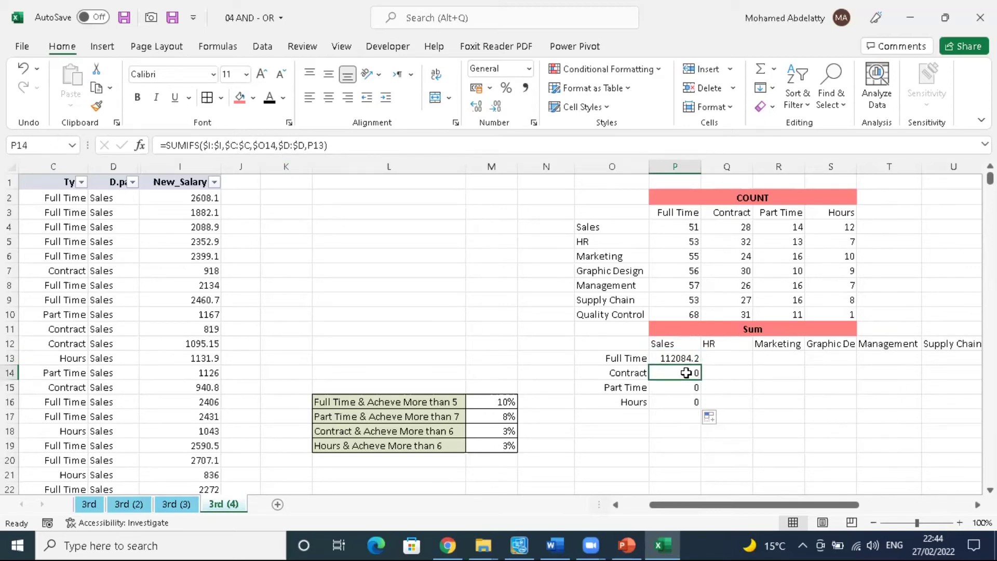
click(676, 345)
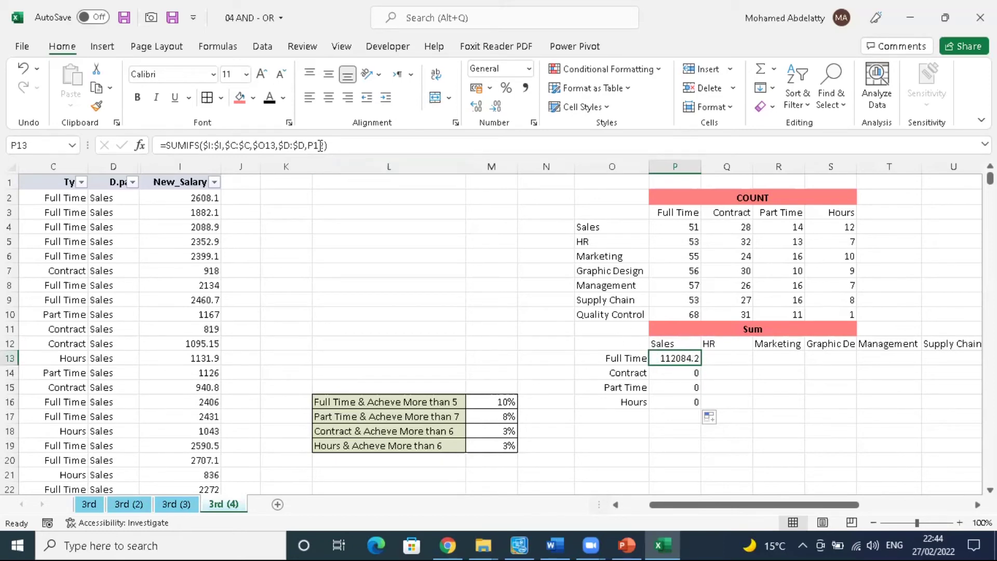
click(683, 372)
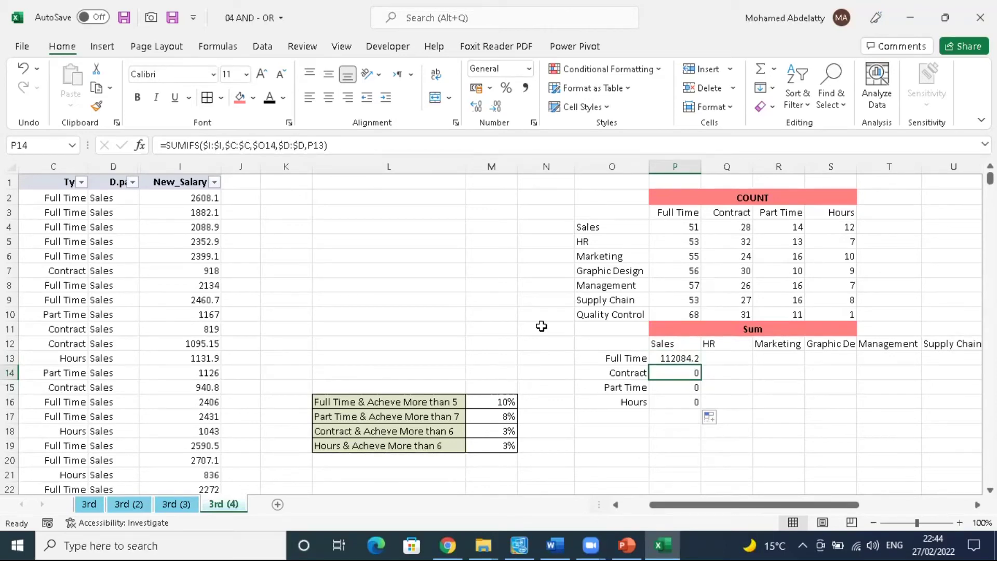
click(675, 359)
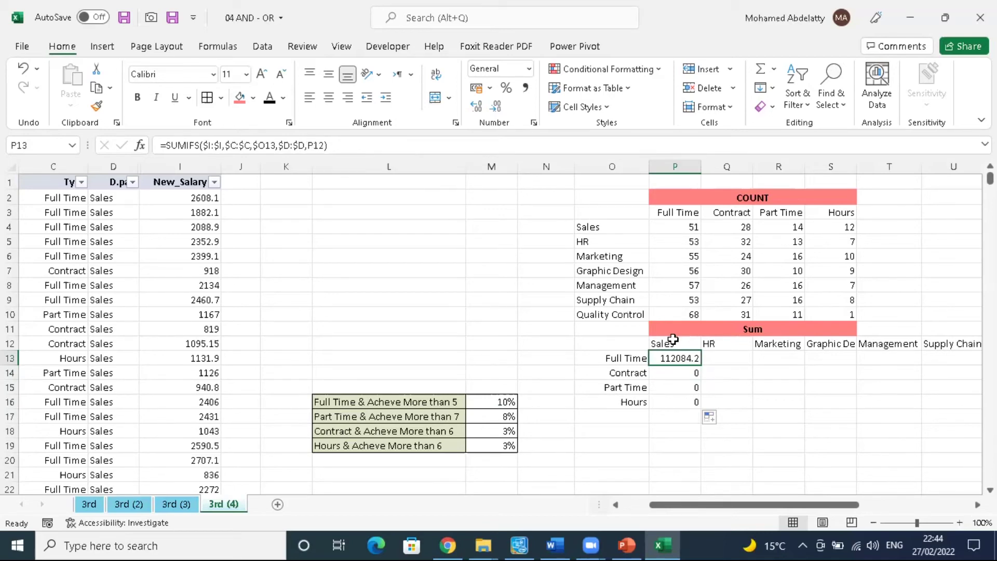
click(657, 341)
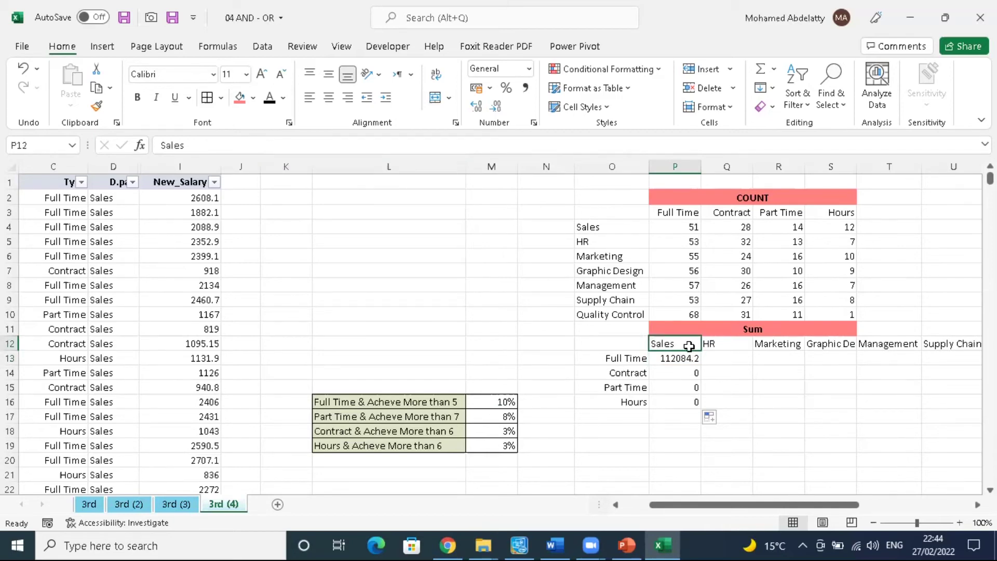
click(685, 358)
Step: Lock P13's Sales criterion as $P$12 and fill the sum down through Contract, Part Time and Hours
click(363, 146)
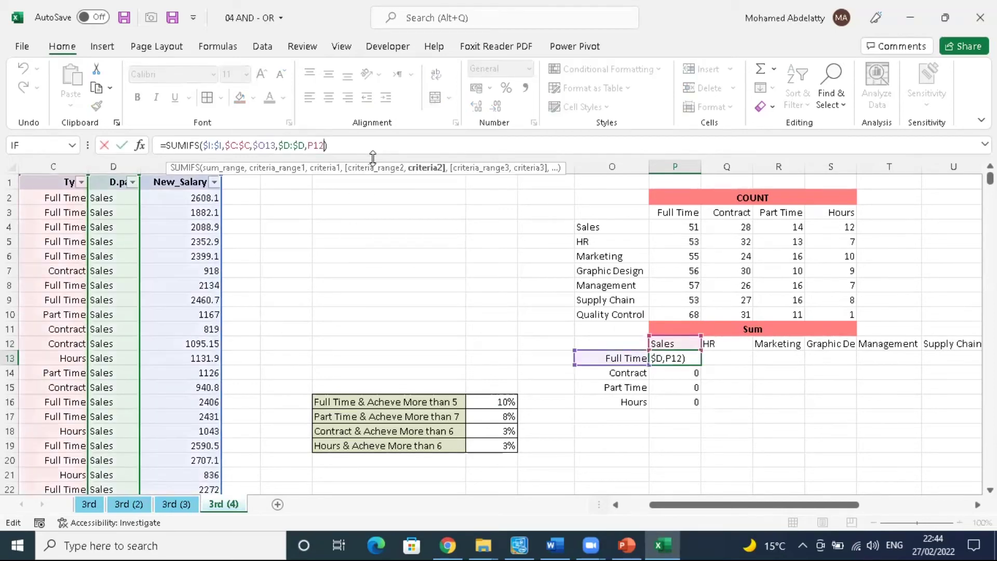
key(F4)
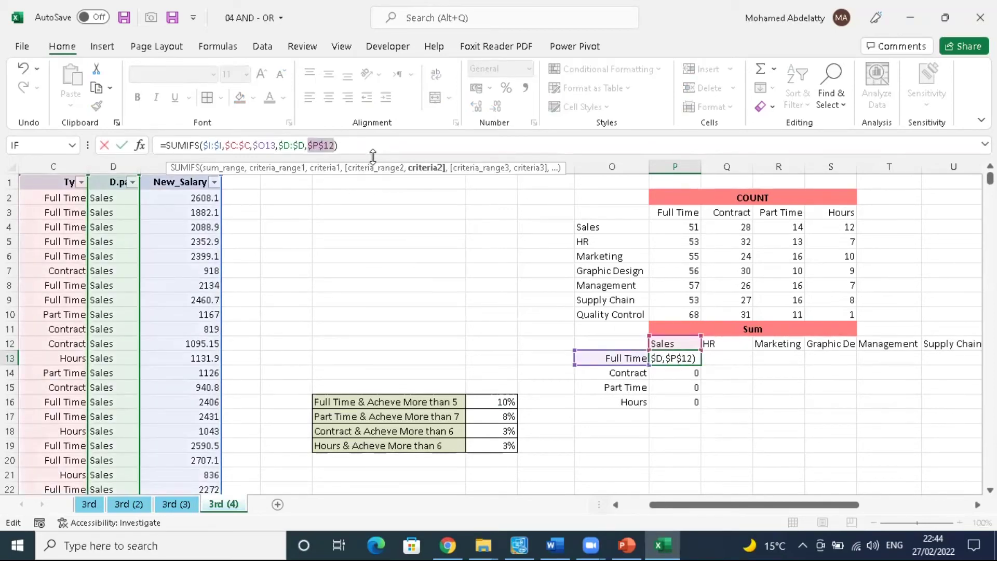
key(Return)
click(692, 358)
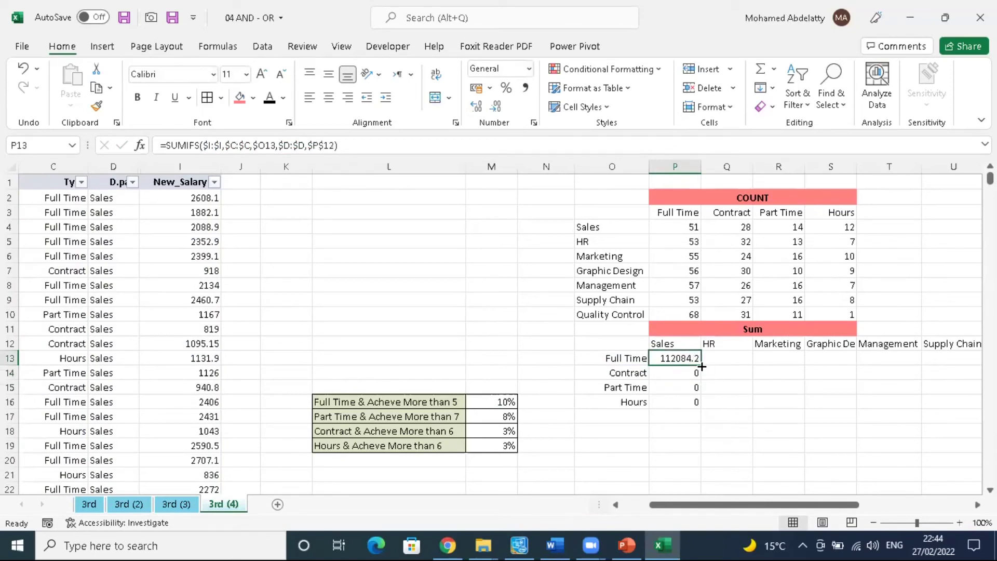
double_click(701, 366)
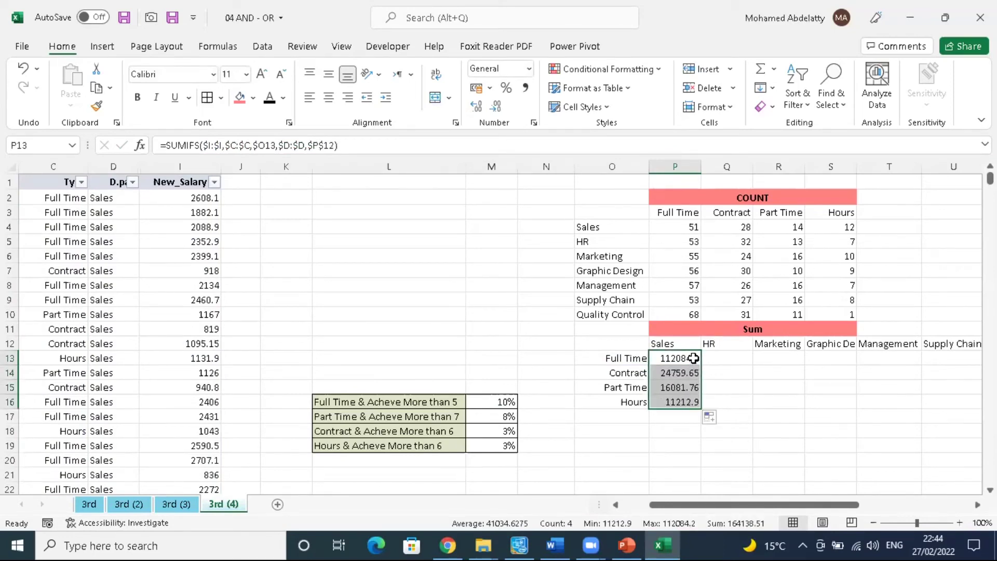
Step: Try filling the Sales sum across departments, then delete the incorrect sums in Q13:U16
click(693, 358)
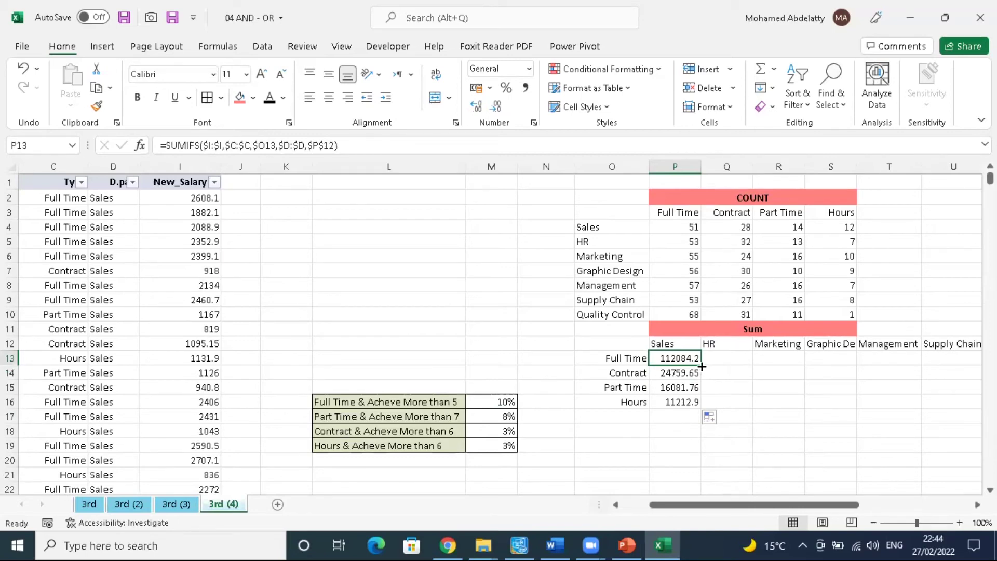
drag(701, 366, 971, 371)
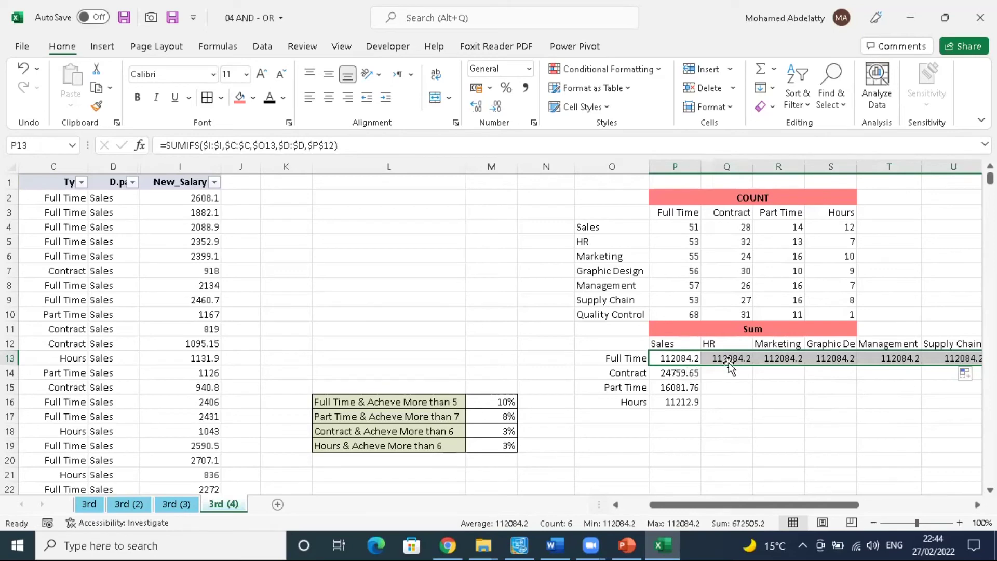
scroll(558, 359, right, 3)
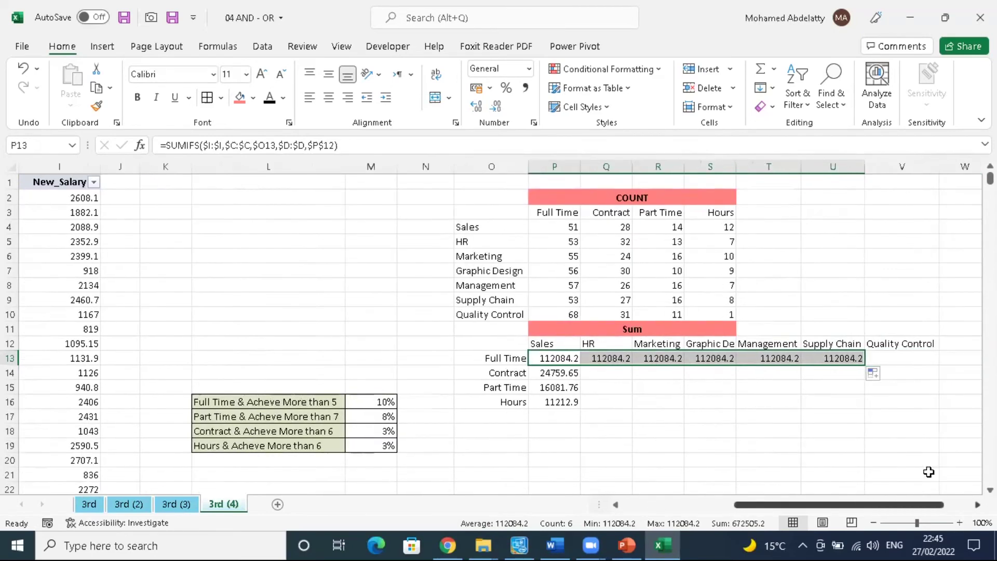
click(558, 360)
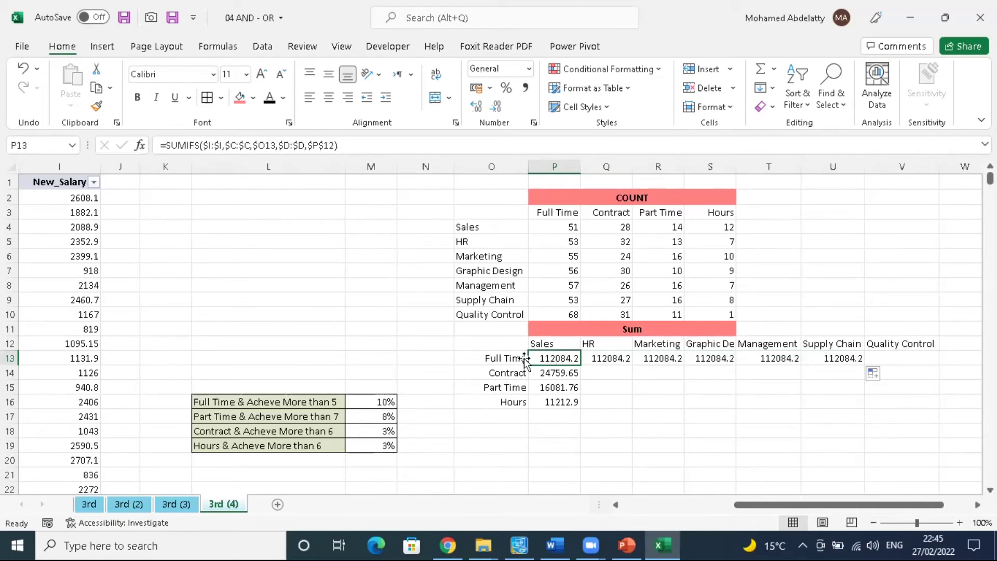
click(603, 359)
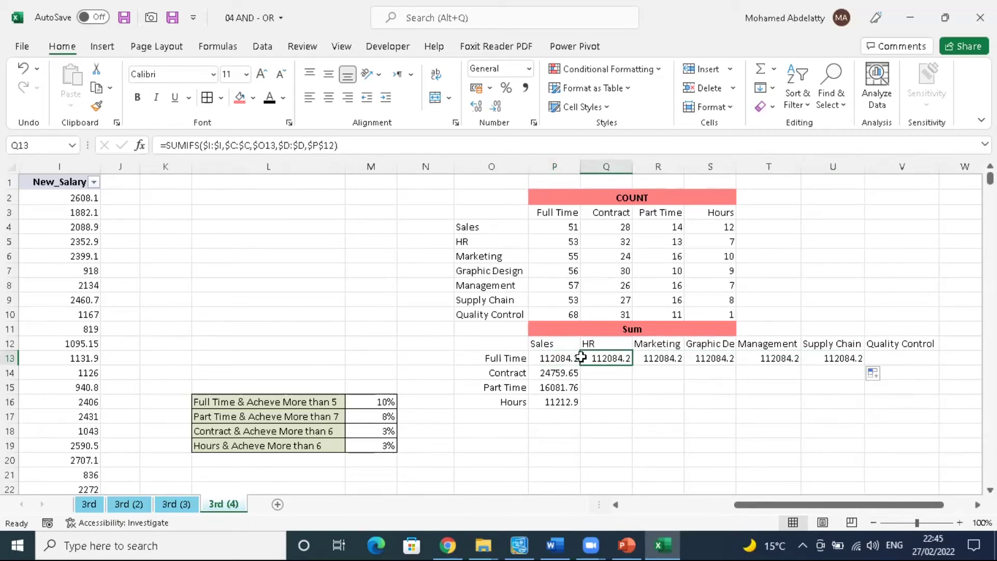
double_click(631, 363)
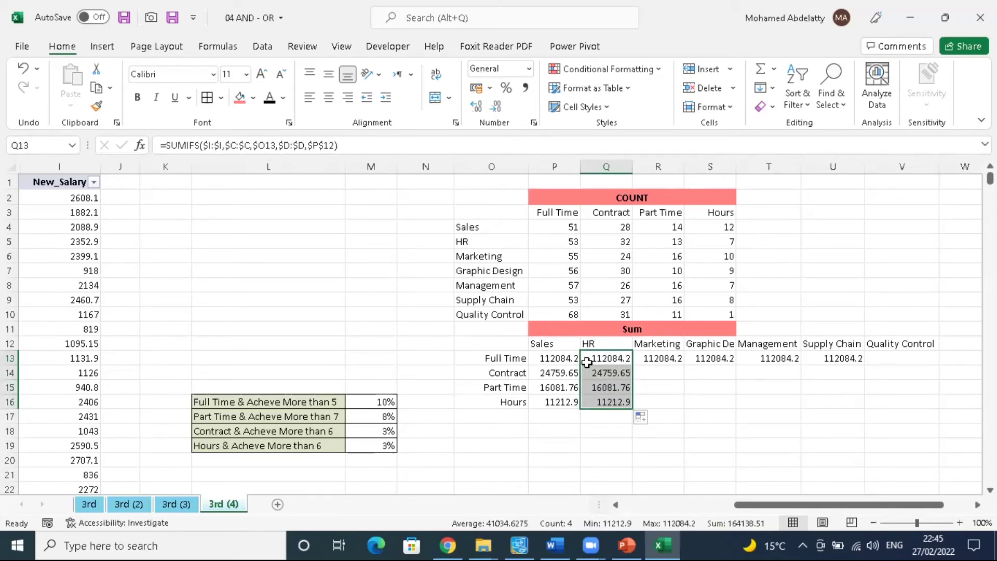
click(567, 360)
drag(612, 355, 822, 398)
key(Delete)
click(565, 363)
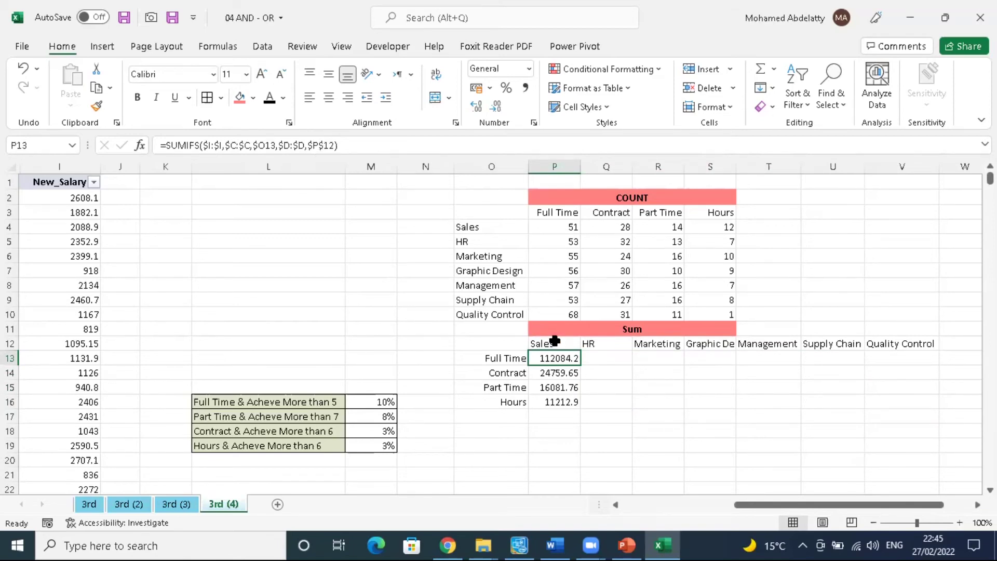
Step: Change P13's department criterion to P$12 and fill it down to Contract, Part Time and Hours
click(554, 343)
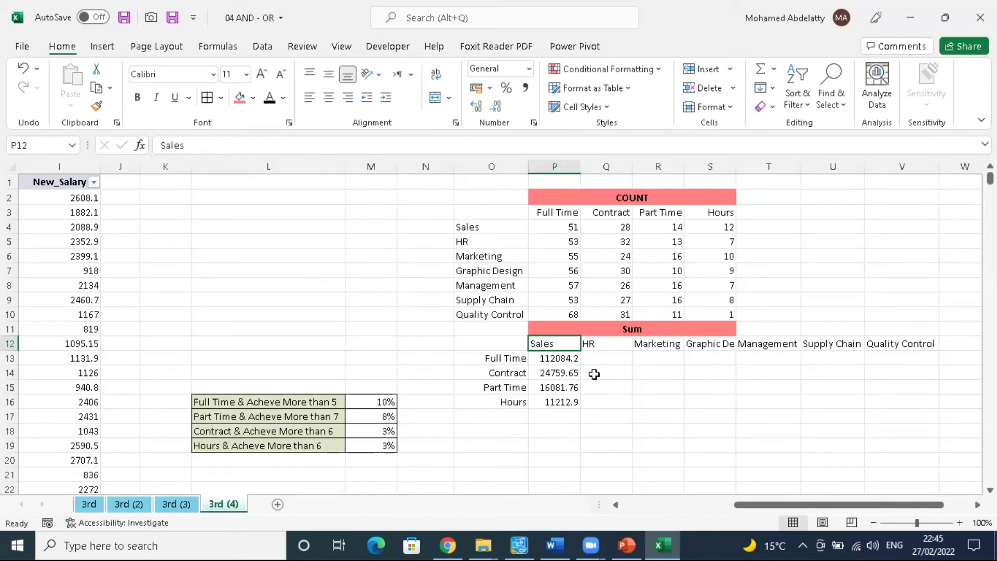
click(558, 360)
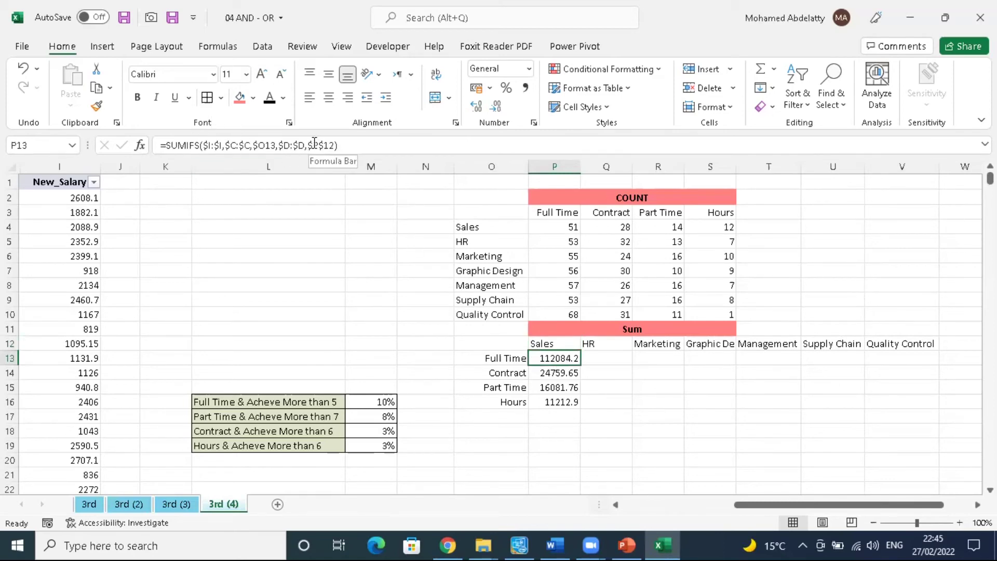
click(317, 146)
key(BackSpace)
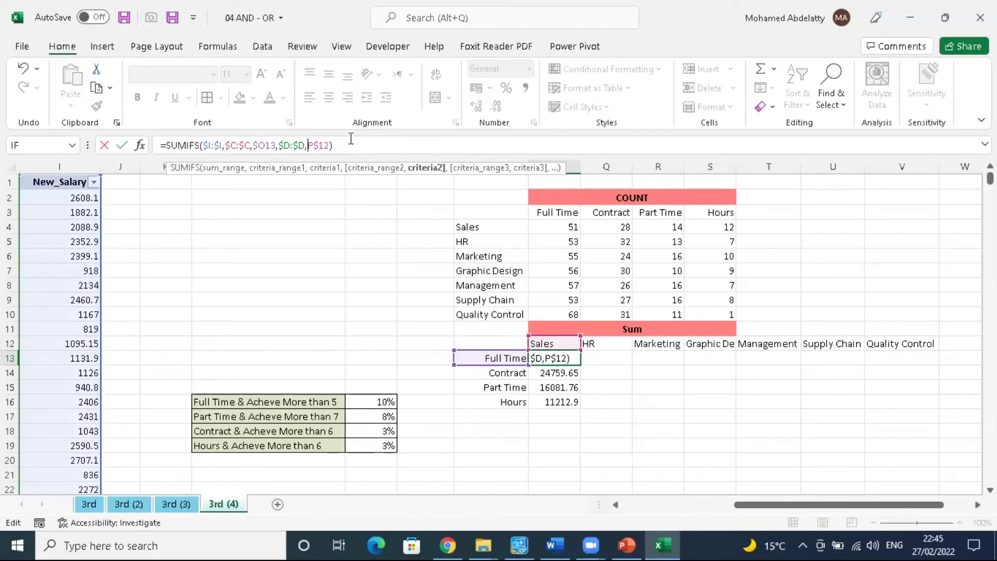
click(349, 141)
key(Return)
click(560, 359)
double_click(579, 365)
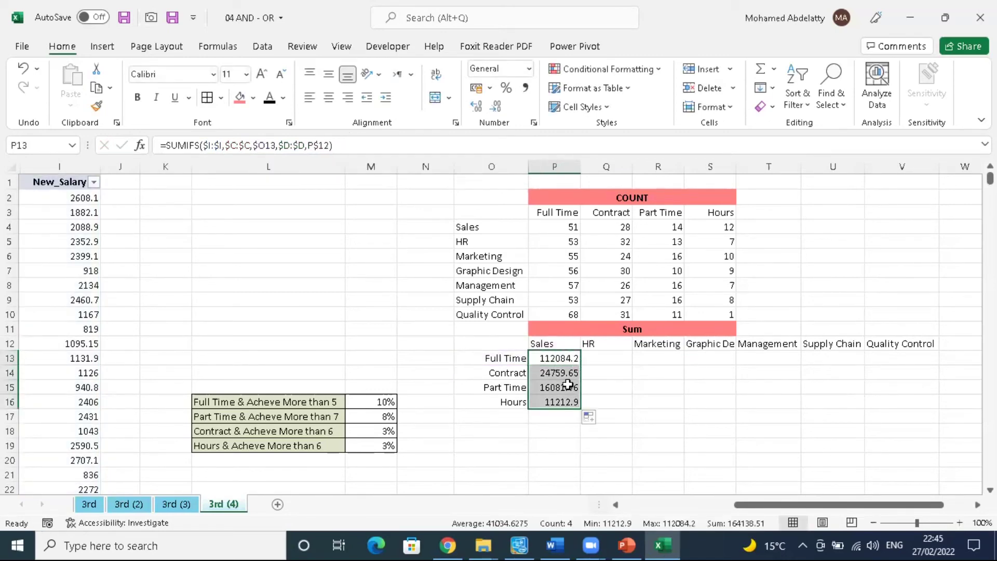
Step: Fill the Full Time sum across to Quality Control, then fill HR through Quality Control down to Hours
click(563, 362)
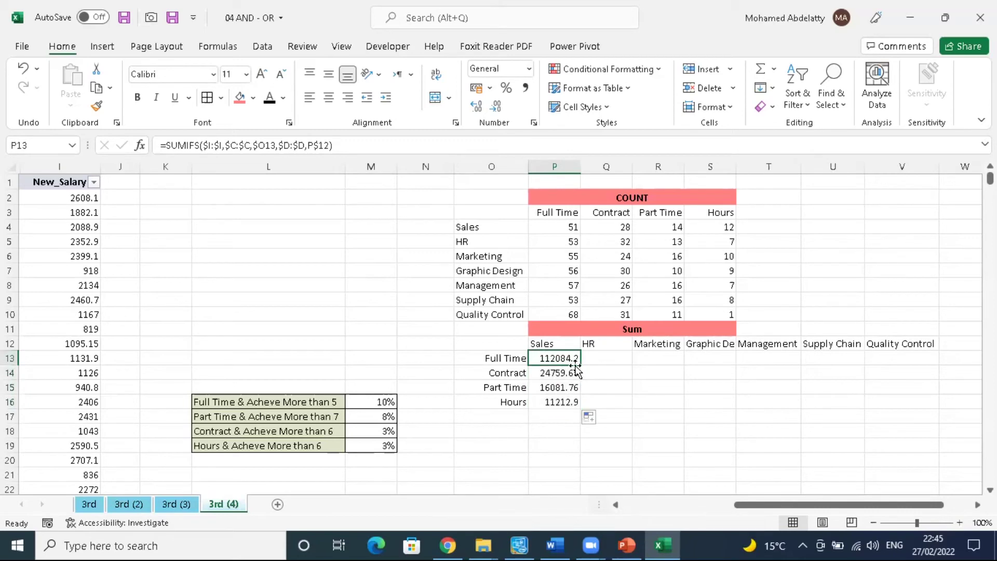
drag(580, 364, 935, 383)
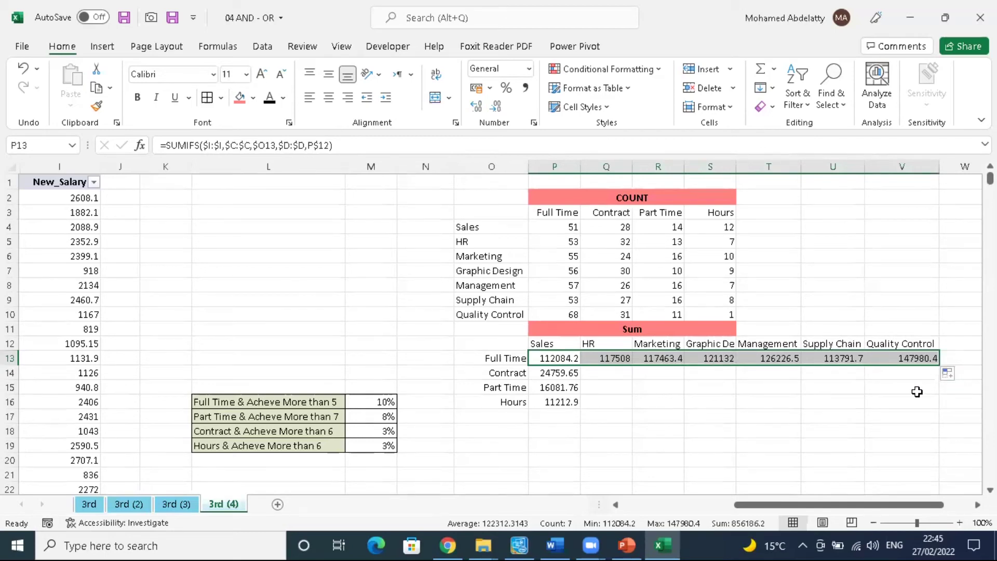
click(929, 372)
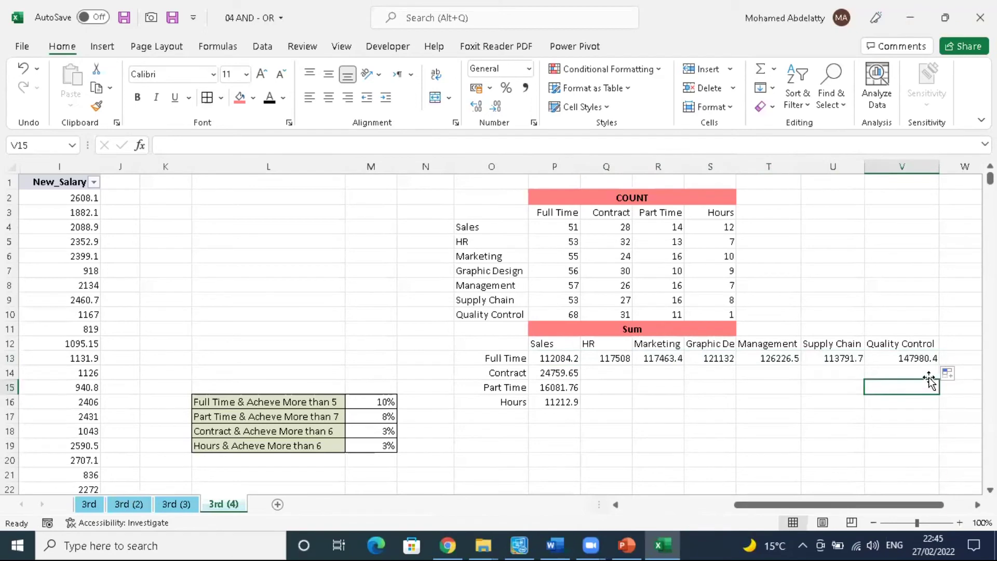
drag(620, 358, 890, 357)
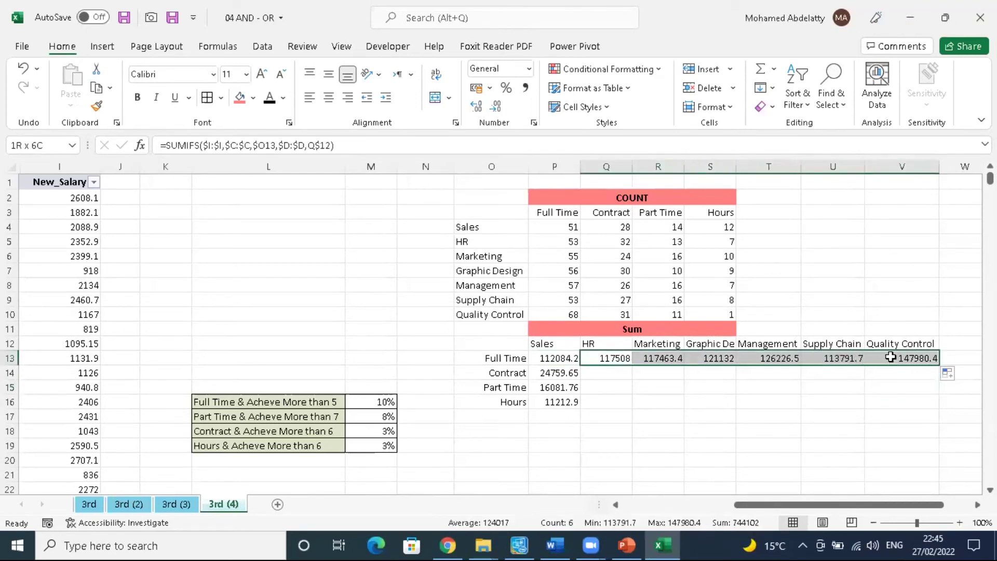
double_click(939, 365)
click(800, 443)
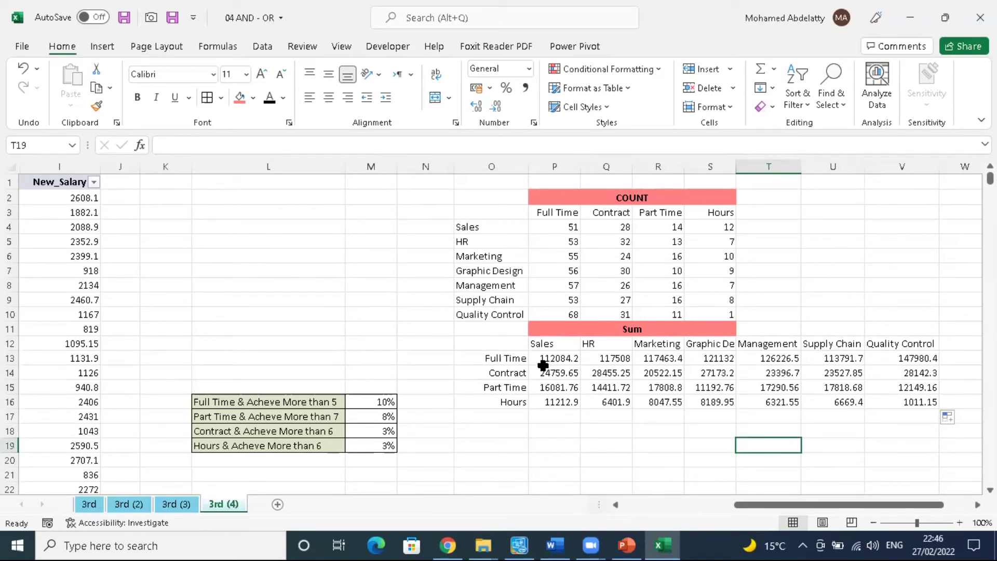
Step: Widen column W and select the Full Time sums across all departments
scroll(838, 504, right, 2)
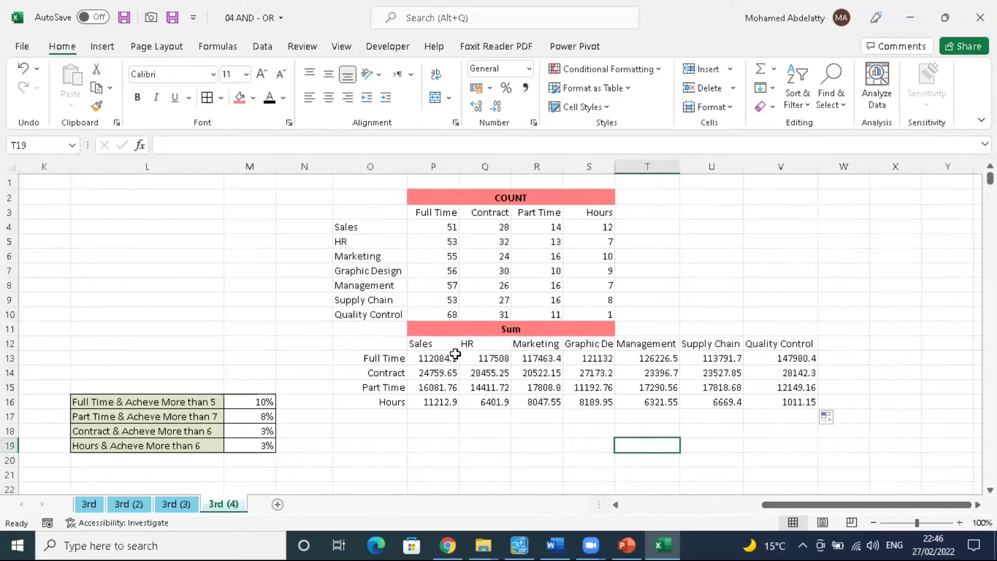
click(395, 353)
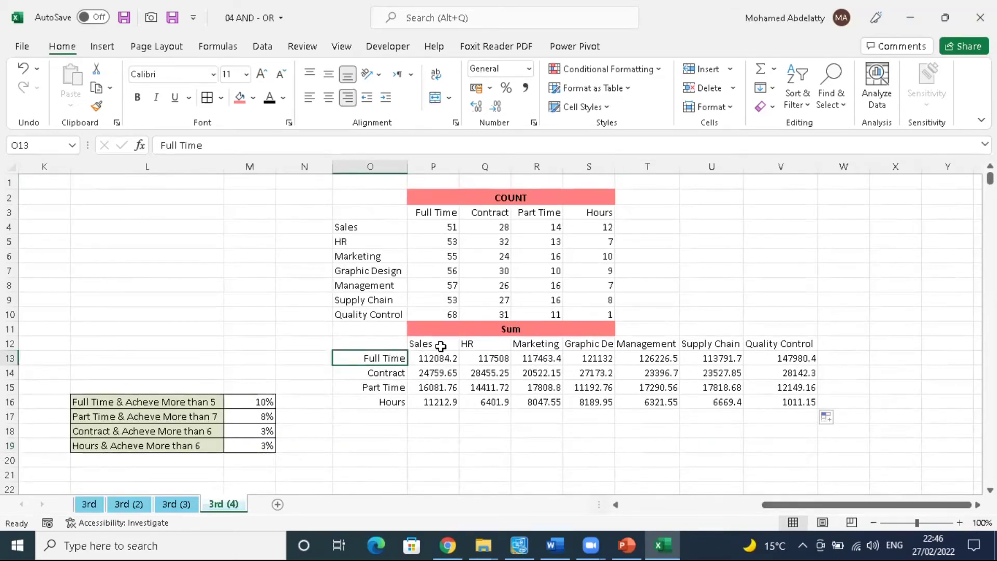
drag(390, 340, 758, 403)
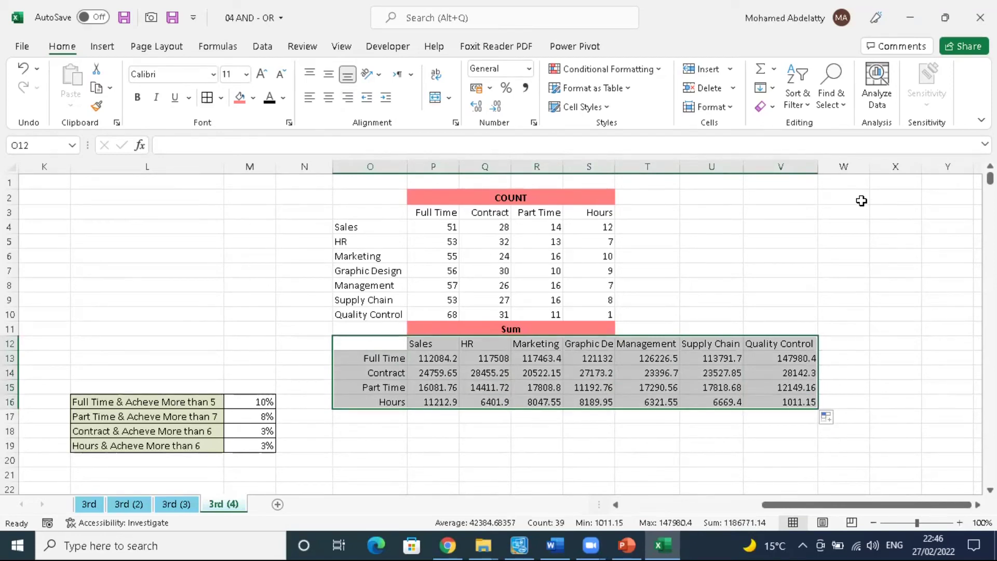
drag(869, 167, 899, 167)
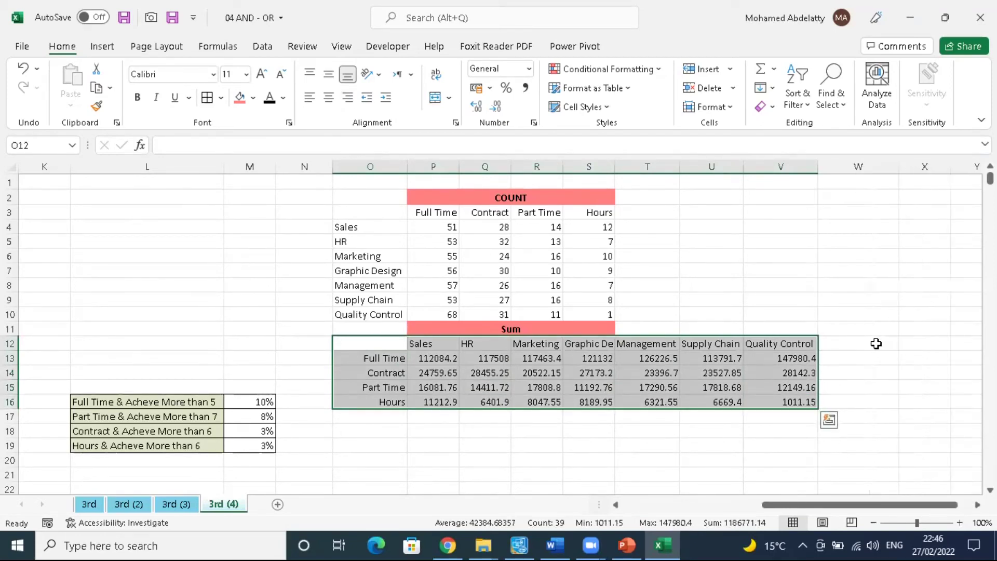
click(876, 344)
drag(443, 357, 769, 358)
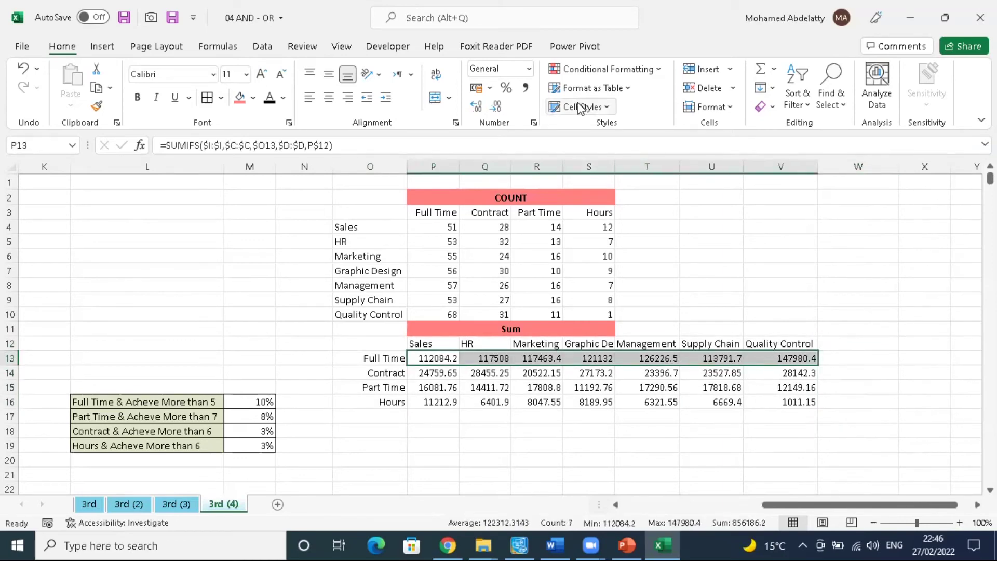
Step: Insert a column sparkline of the Full Time sums in $W$13 and make row 13 taller
click(102, 46)
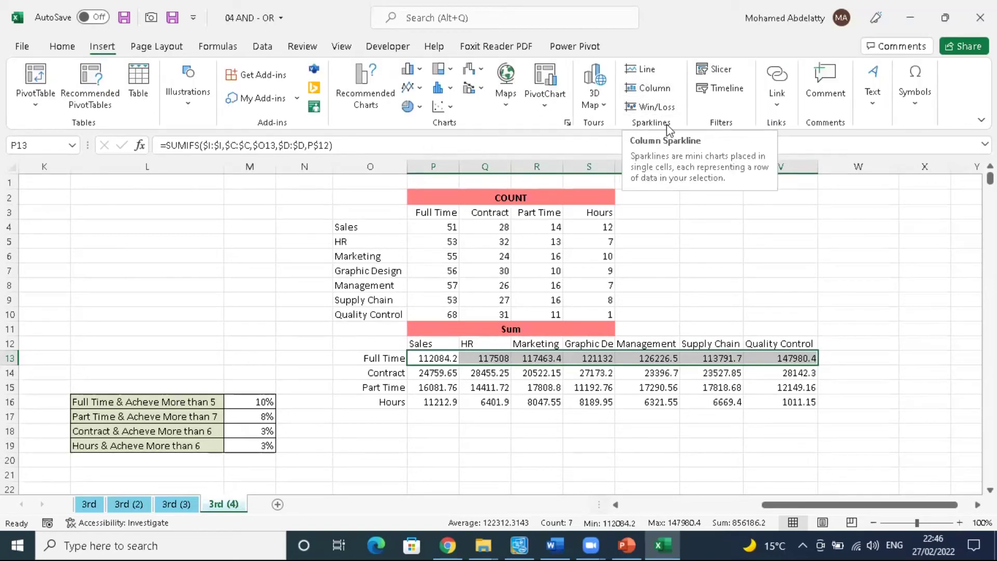
click(654, 87)
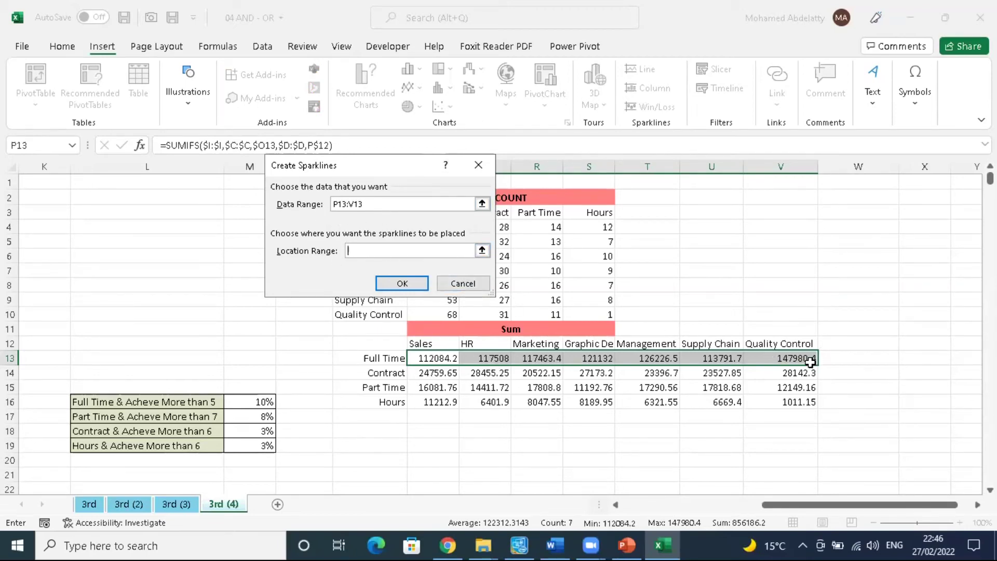
click(481, 251)
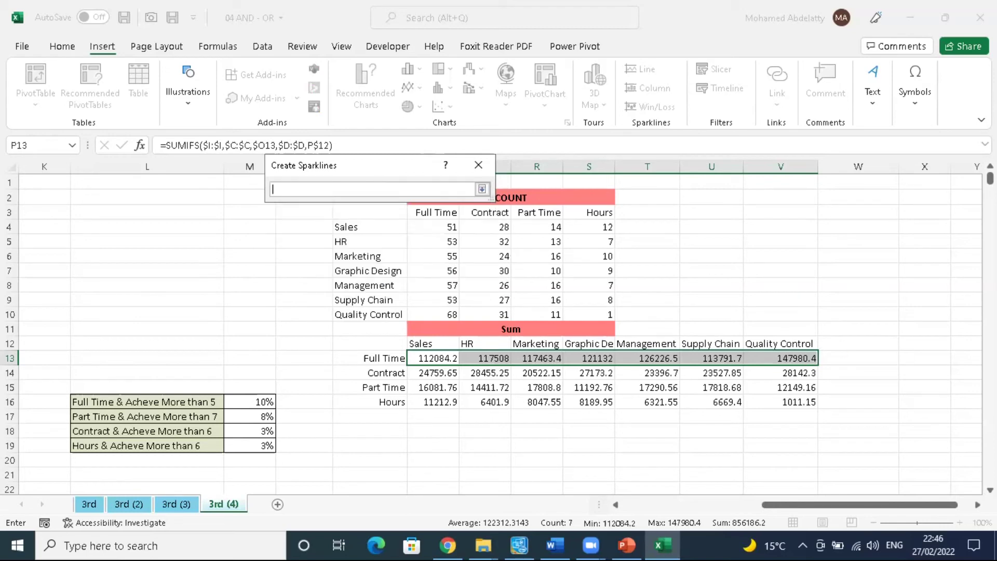
click(876, 359)
click(482, 189)
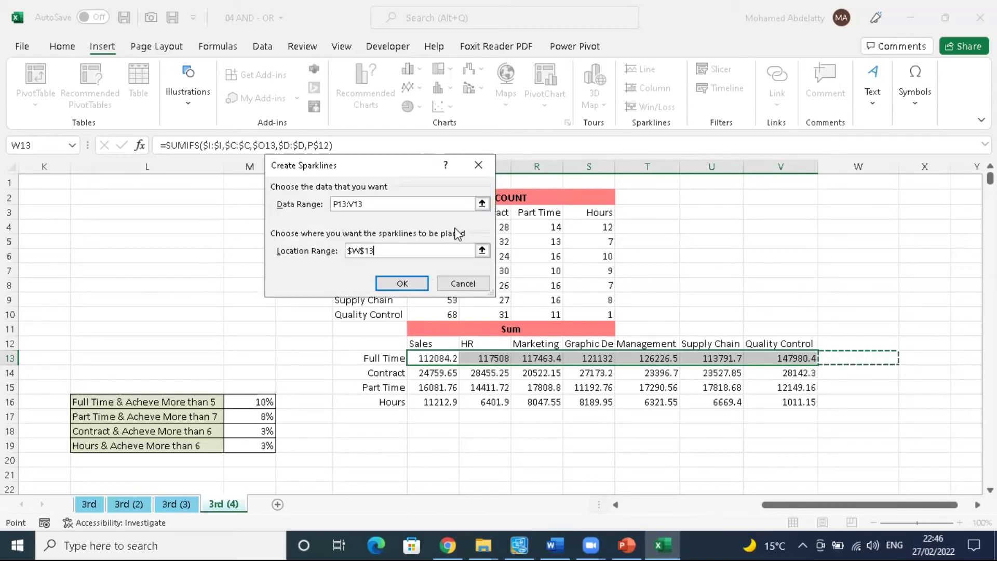
click(424, 284)
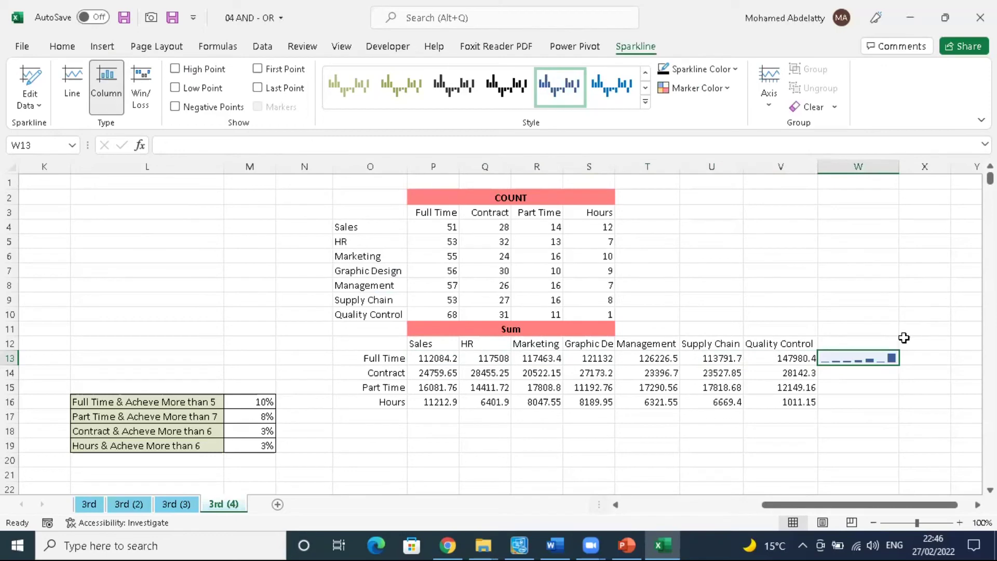
click(16, 358)
drag(12, 364, 11, 404)
Step: Insert a line sparkline in W14 charting the Contract sums in P14:V14
scroll(725, 342, down, 1)
click(877, 383)
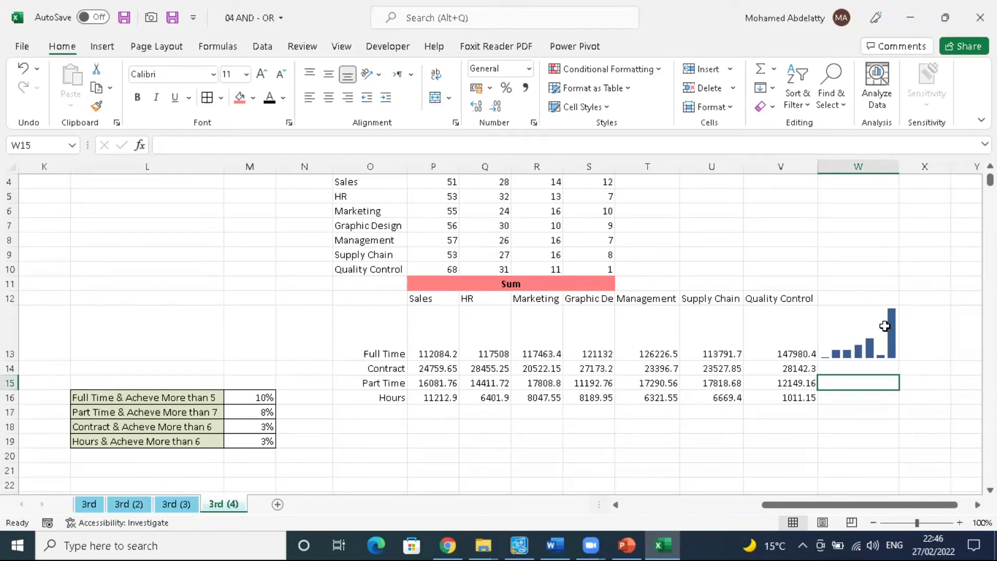
click(851, 364)
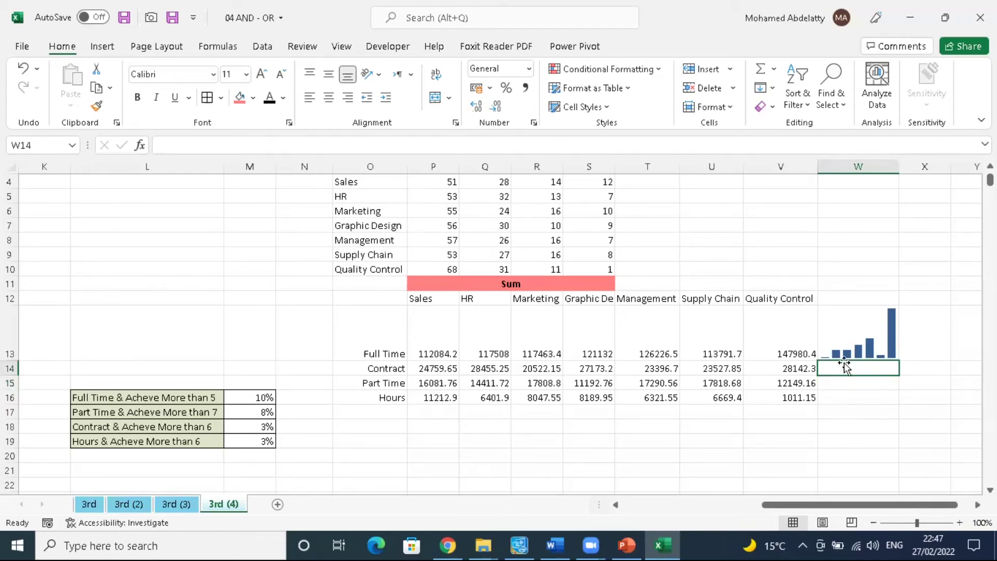
drag(442, 366, 779, 368)
click(102, 46)
click(651, 73)
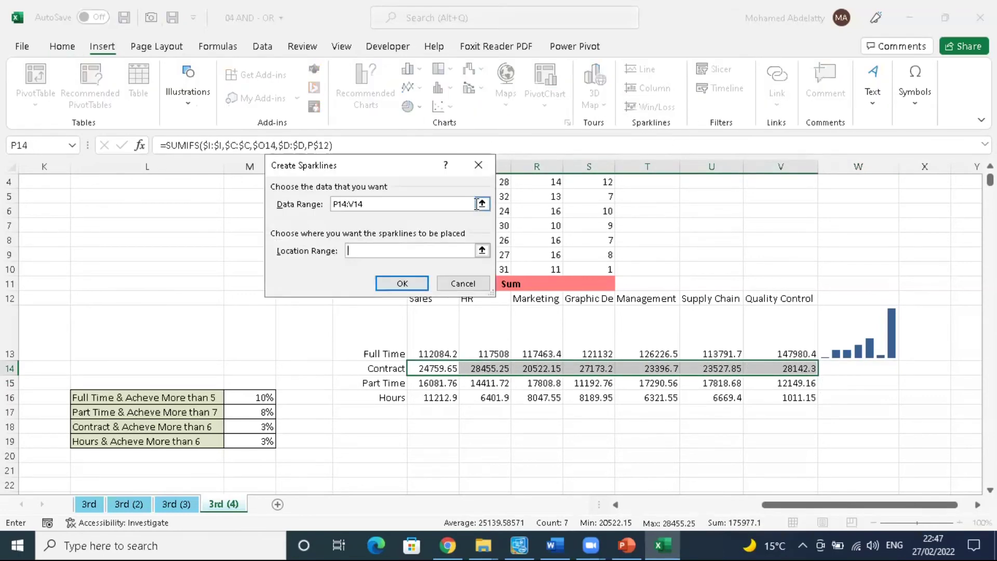
click(482, 250)
click(858, 369)
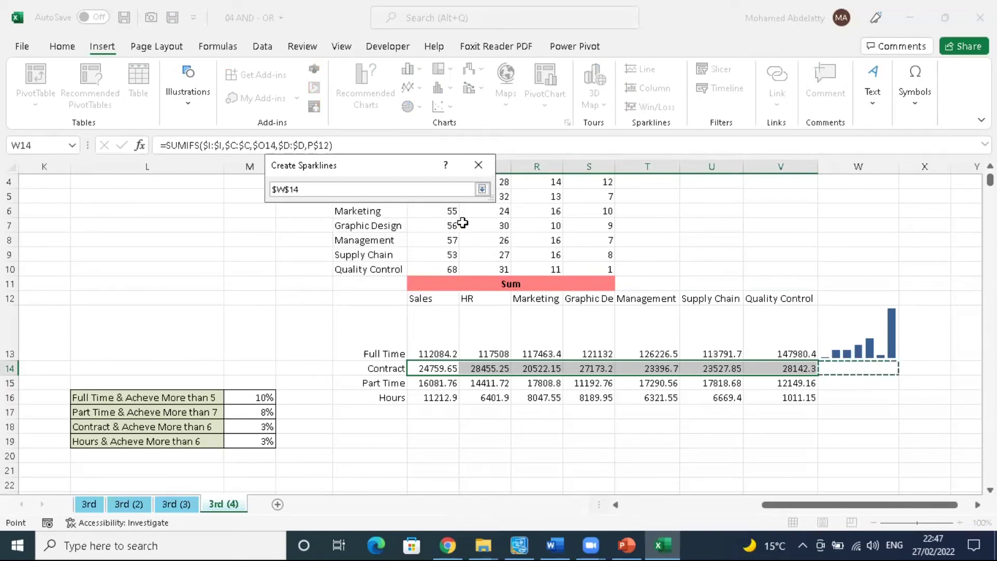
click(482, 189)
click(401, 284)
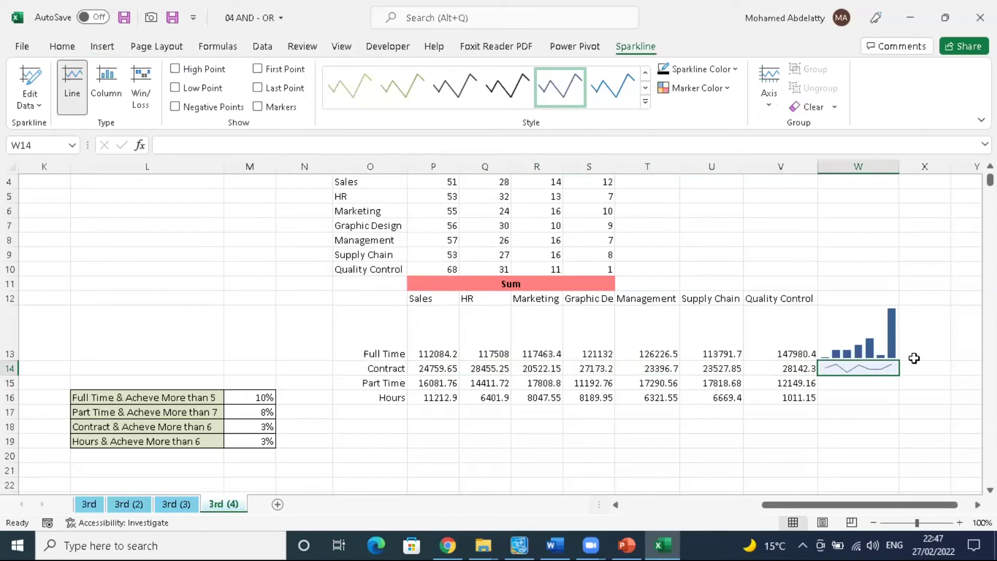
Step: Make row 14 taller and shorten row 13 to a height of 34.50
drag(17, 372, 21, 393)
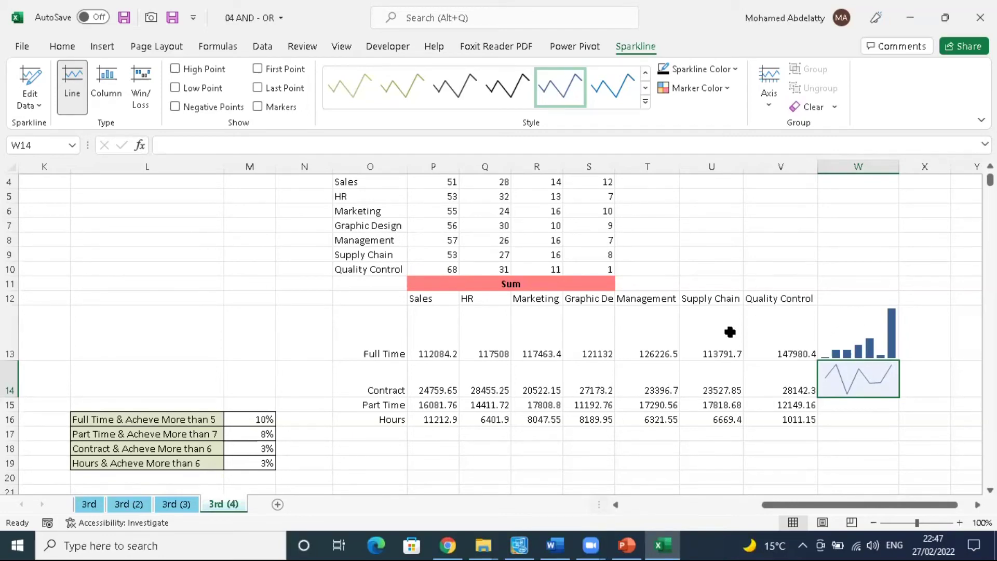
drag(457, 324, 763, 329)
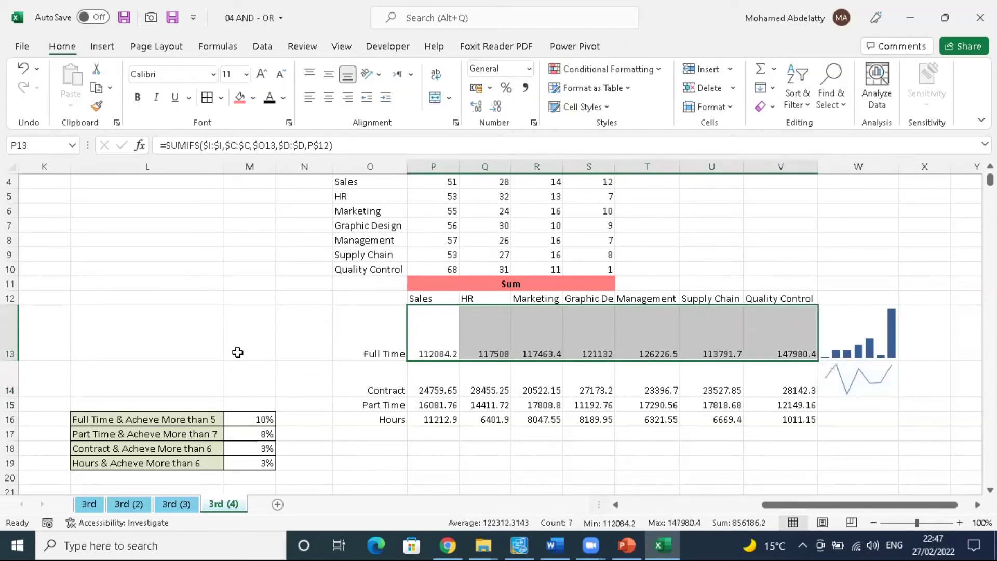
drag(15, 362, 15, 338)
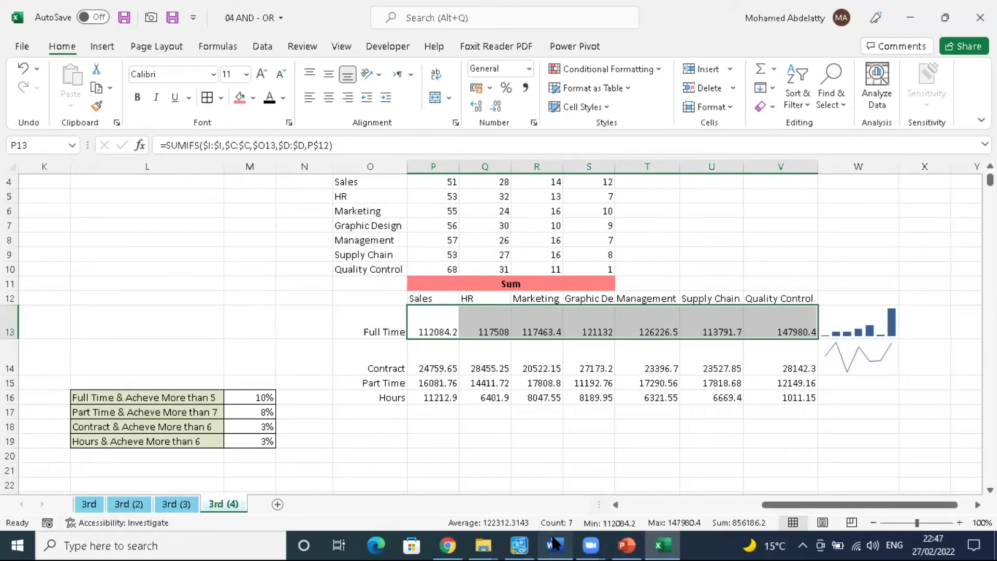
Step: Highlight Logic and Statistics in the Word notes' function categories list
click(570, 544)
drag(303, 423, 337, 454)
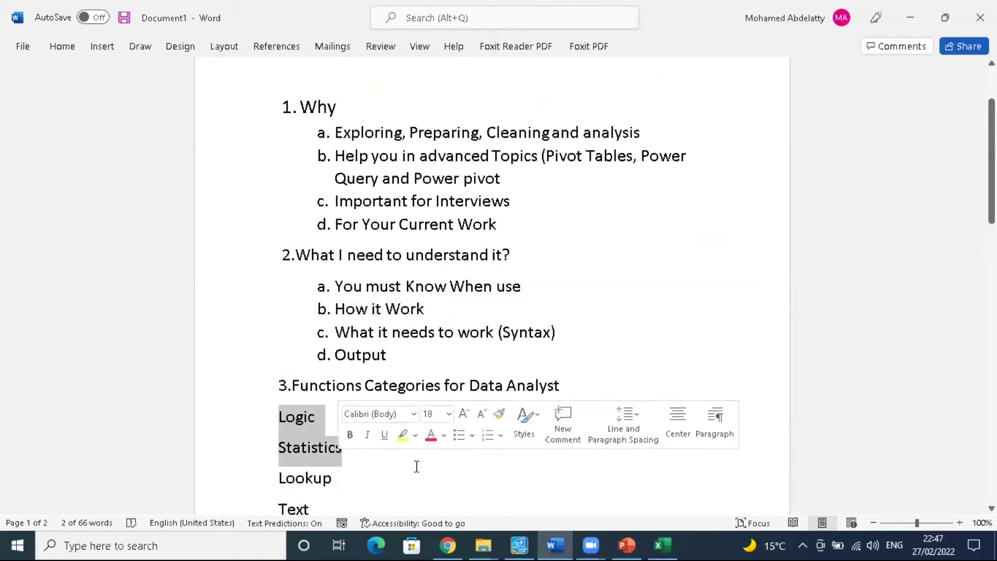
scroll(313, 443, down, 1)
scroll(313, 442, down, 1)
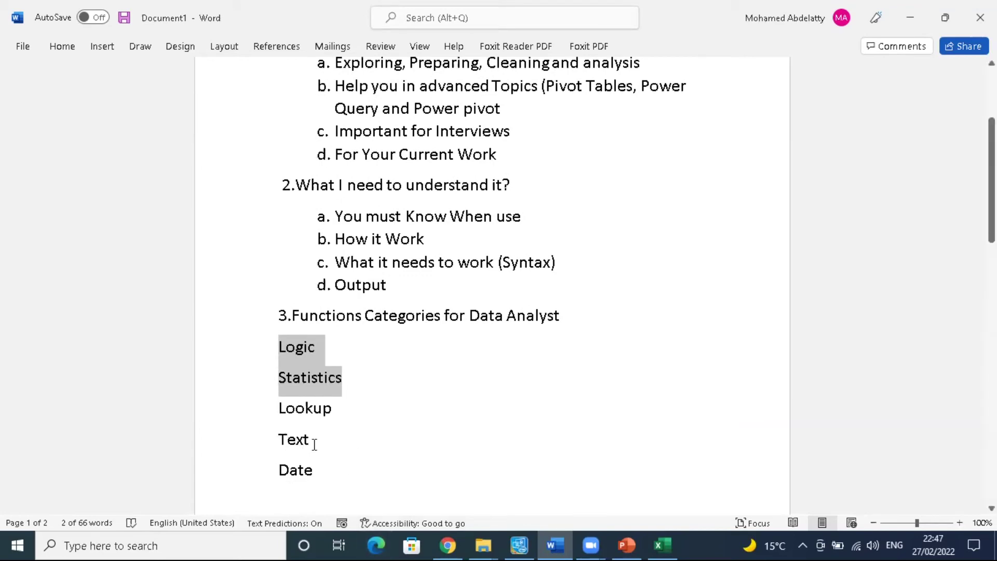
Step: Close the 04 AND - OR workbook without saving, bringing the New folder Explorer forward
key(alt+Tab)
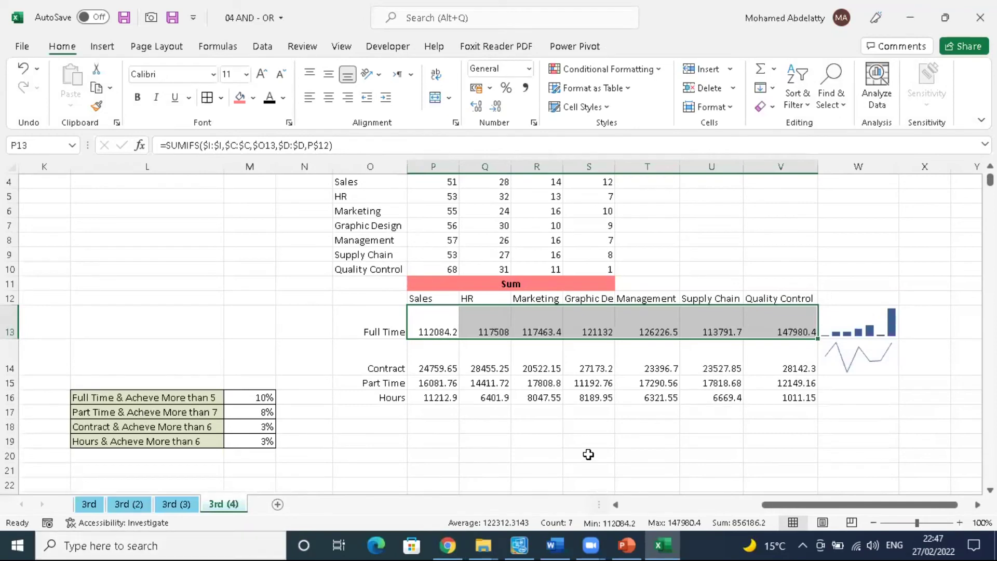
click(979, 17)
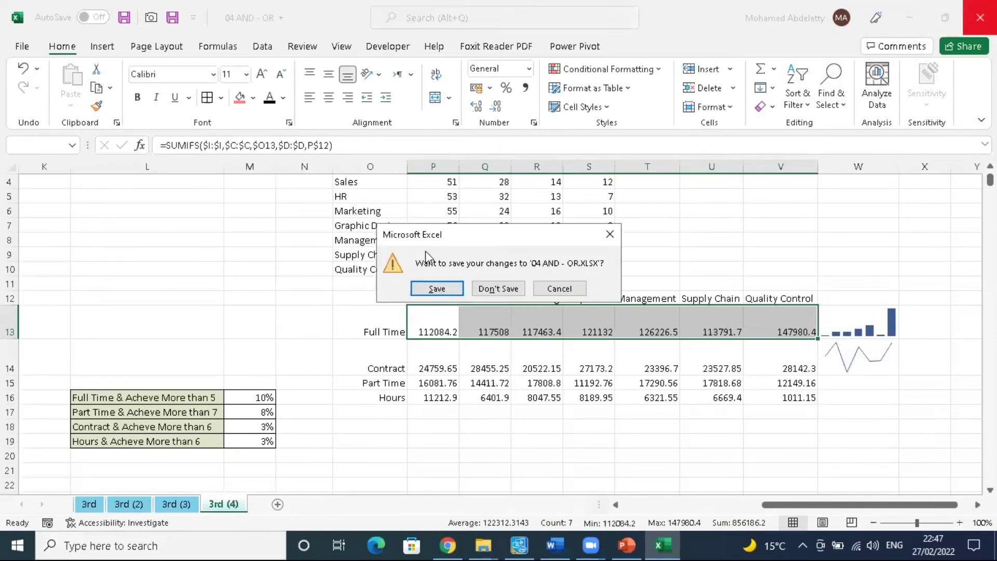
click(496, 289)
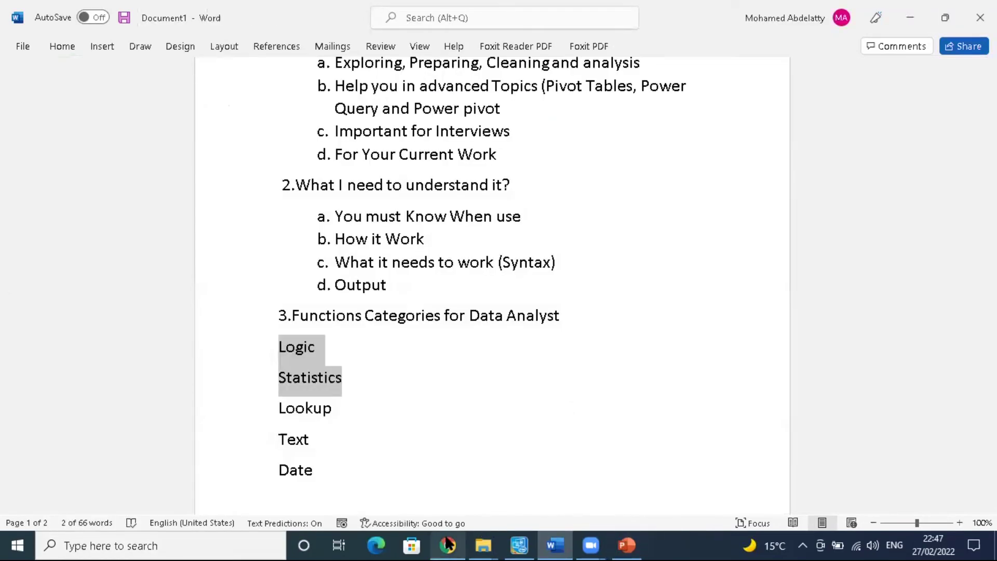
mouse_move(496, 540)
click(537, 486)
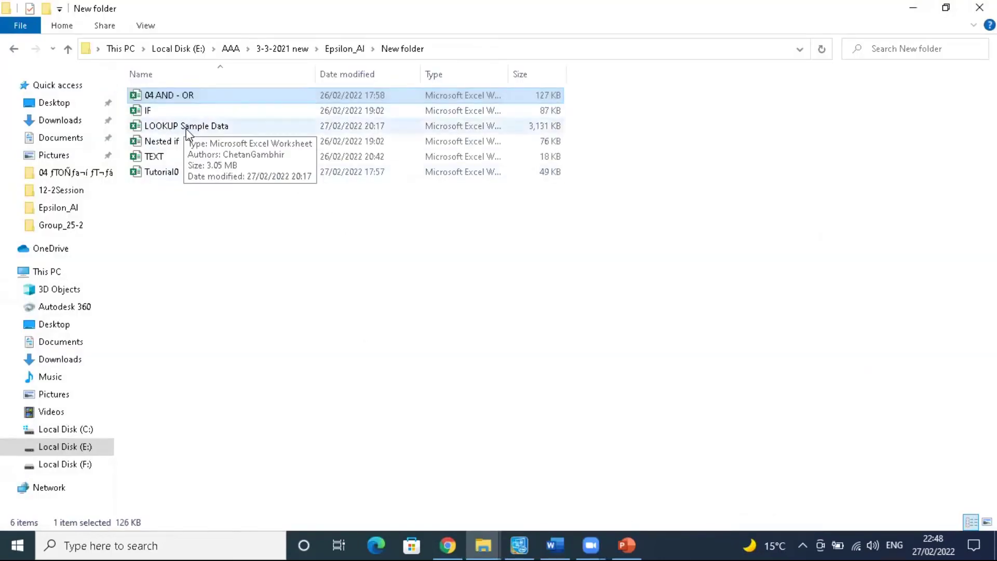
Step: Open the 3,131 KB LOOKUP Sample Data workbook from the New folder
double_click(186, 127)
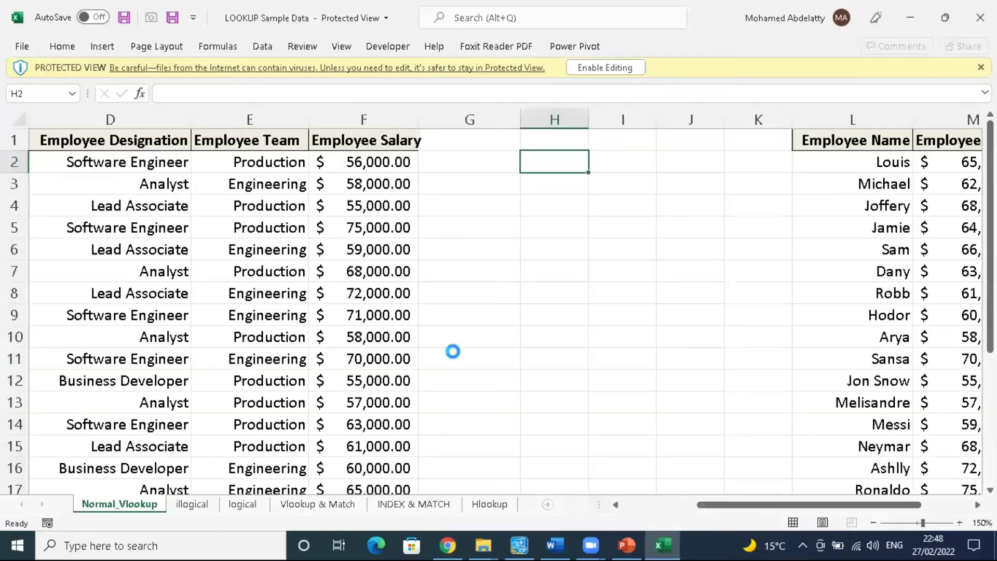
Step: Enable editing on the Protected View LOOKUP Sample Data workbook
click(605, 68)
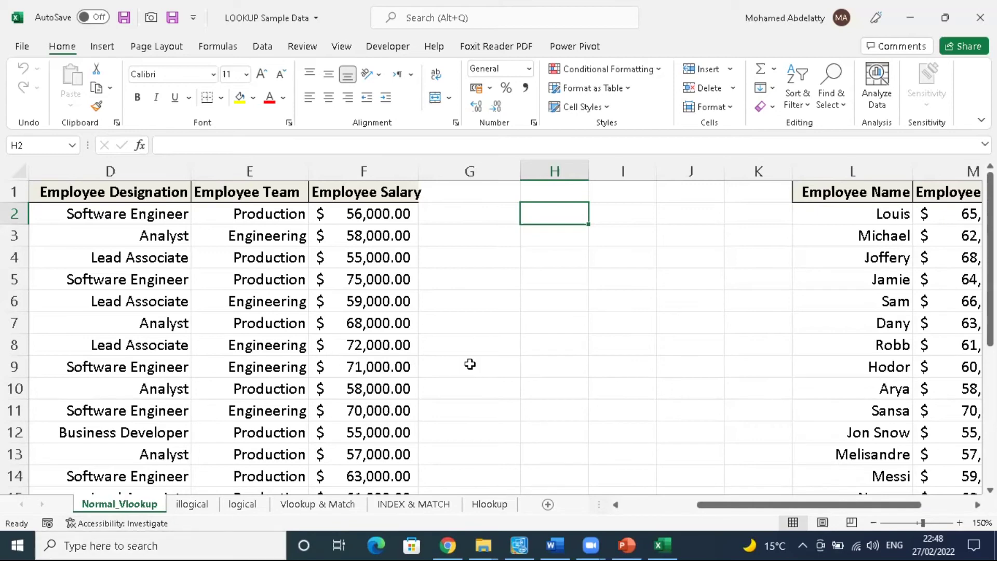
click(305, 214)
click(322, 214)
drag(267, 218, 322, 222)
key(ctrl+shift+Down)
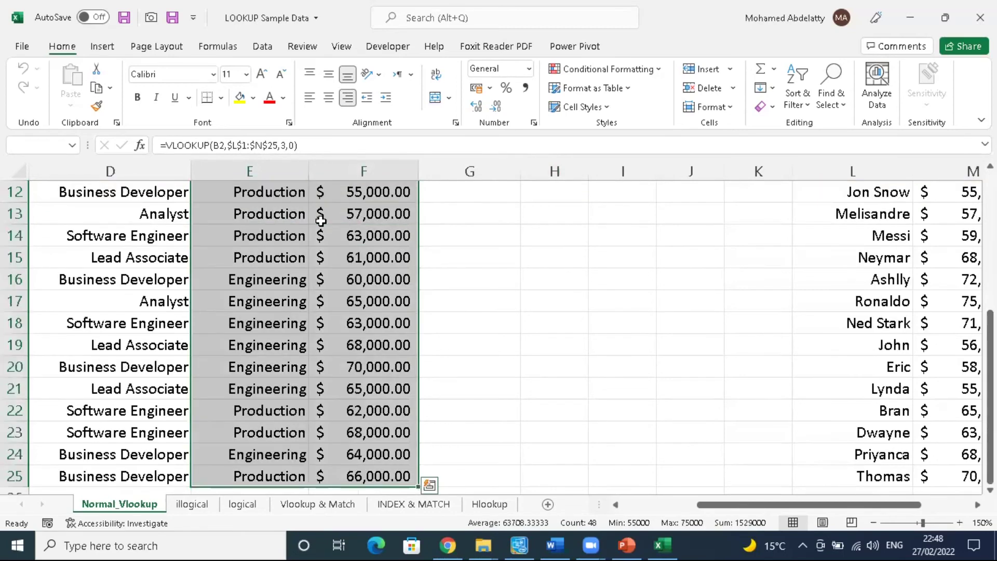
key(Delete)
scroll(322, 219, up, 4)
click(304, 212)
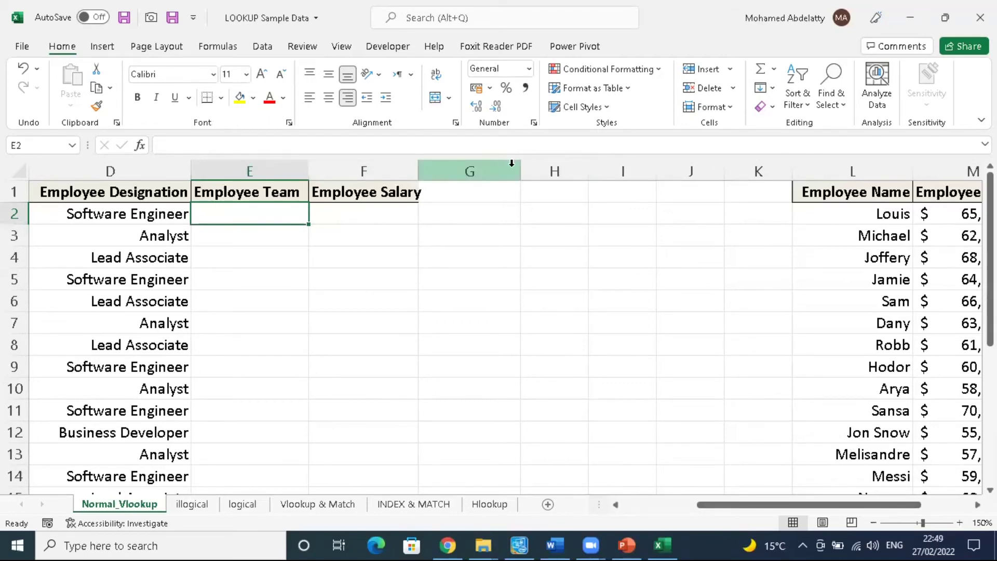
click(539, 164)
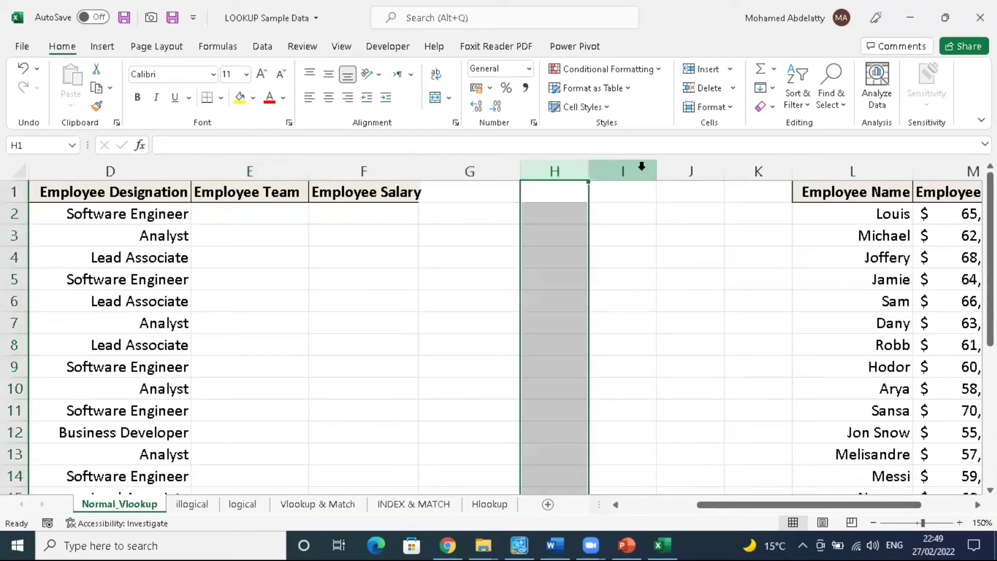
shift+click(704, 167)
right_click(697, 167)
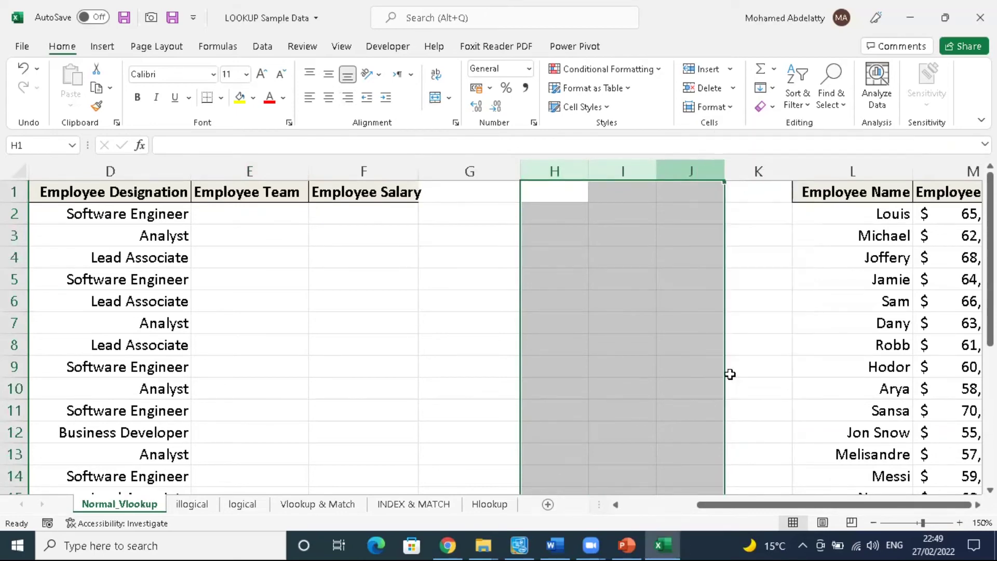
click(739, 387)
click(615, 504)
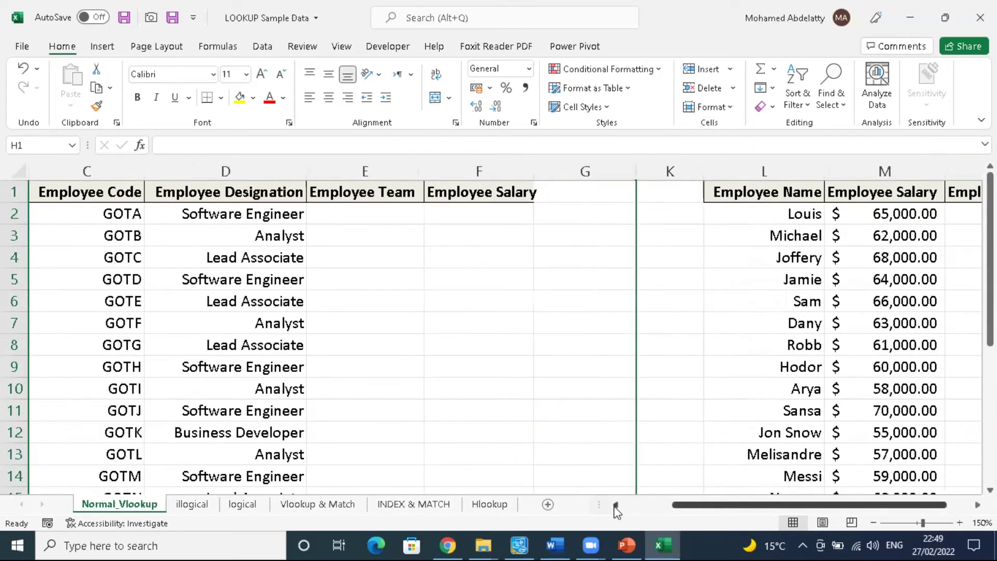
click(615, 504)
click(615, 504)
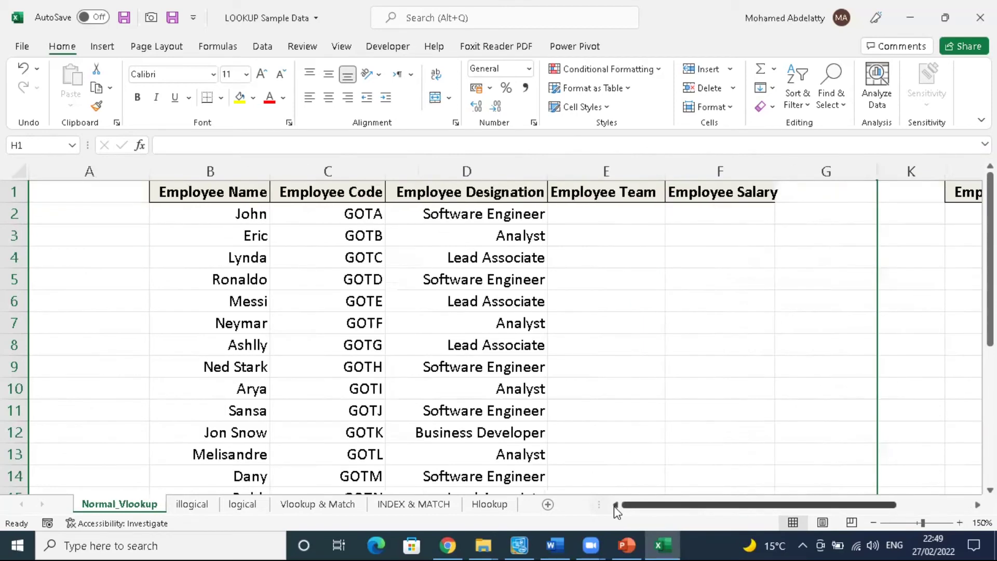
click(977, 504)
click(976, 504)
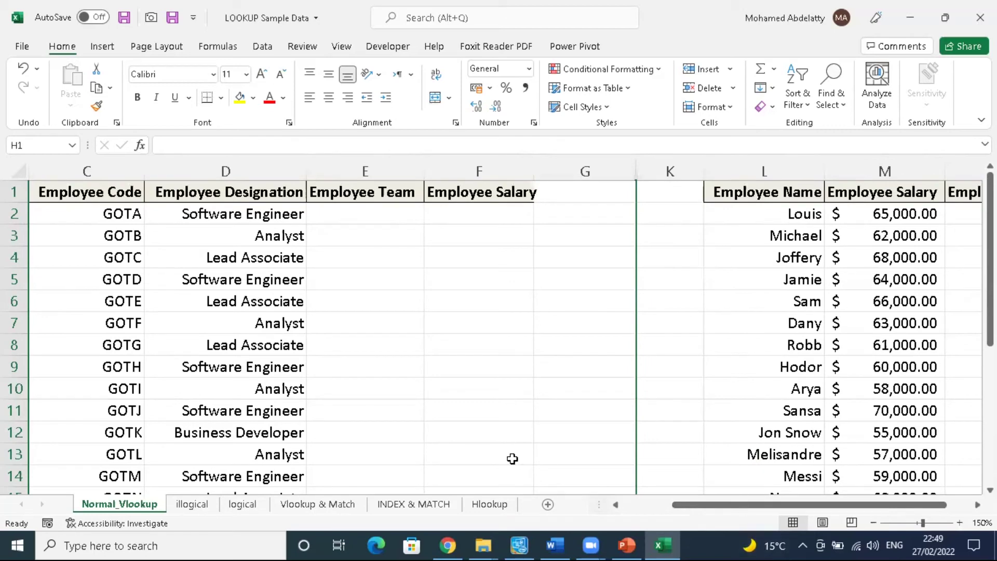
right_click(614, 170)
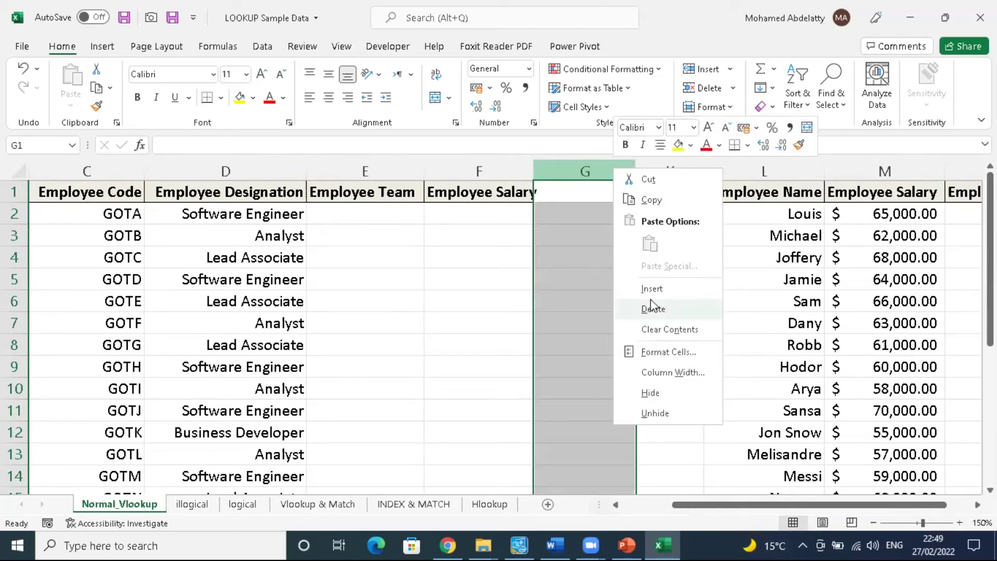
click(650, 393)
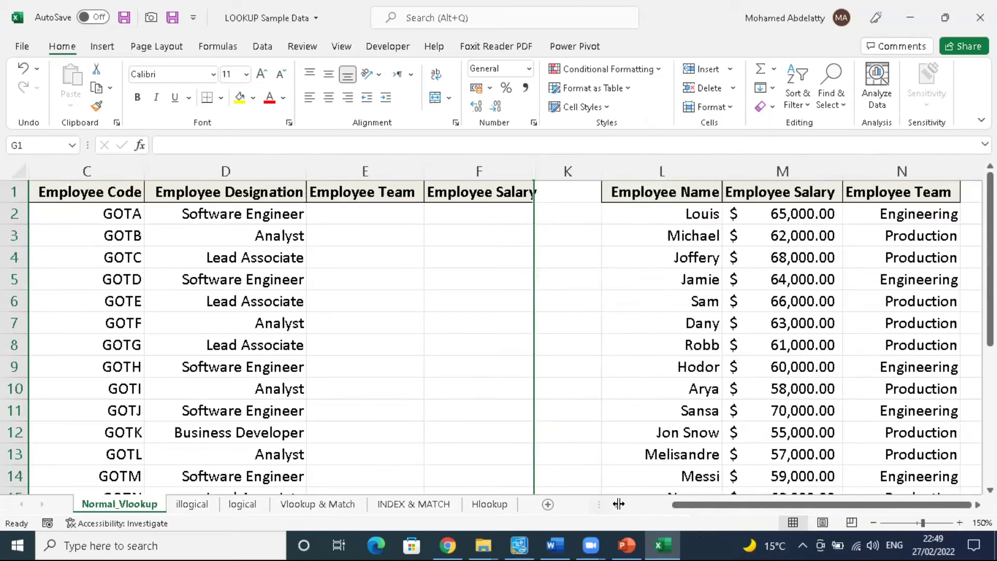
click(617, 505)
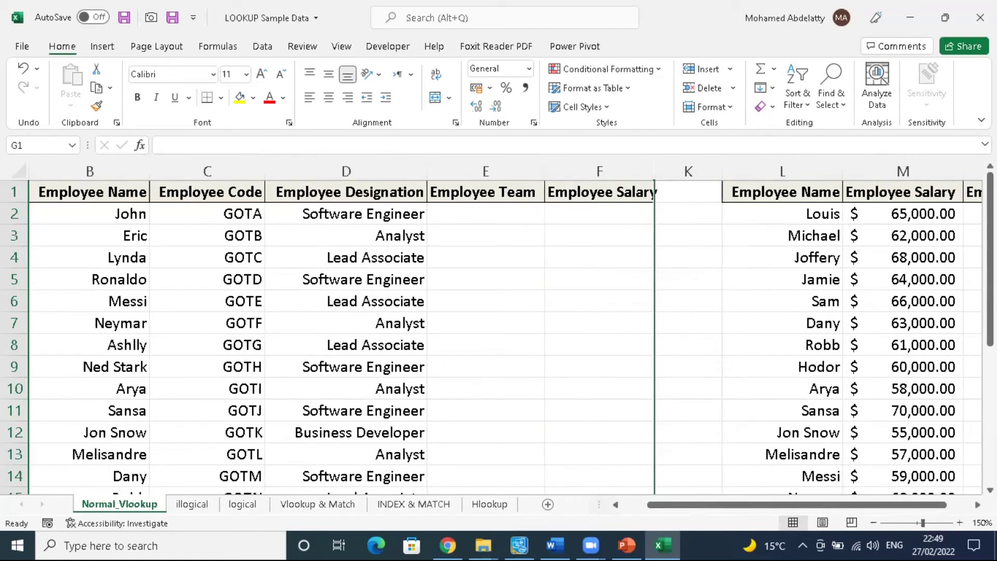
drag(427, 170, 351, 171)
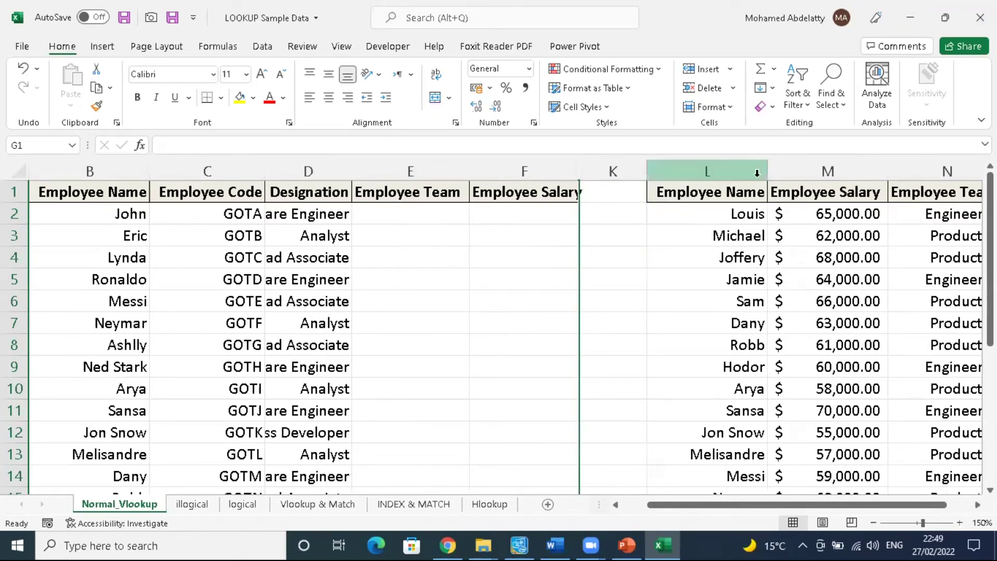
drag(766, 174, 722, 172)
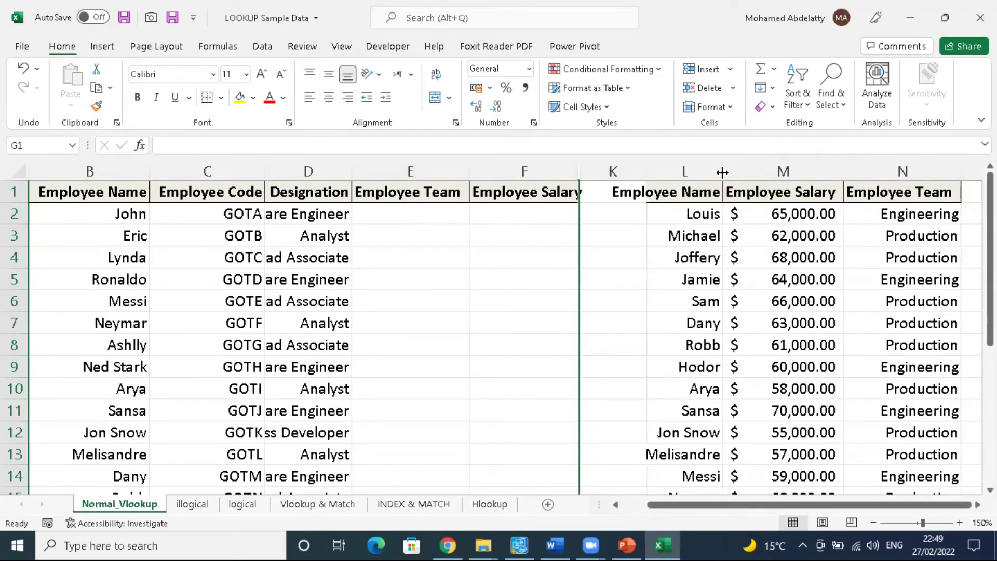
click(400, 216)
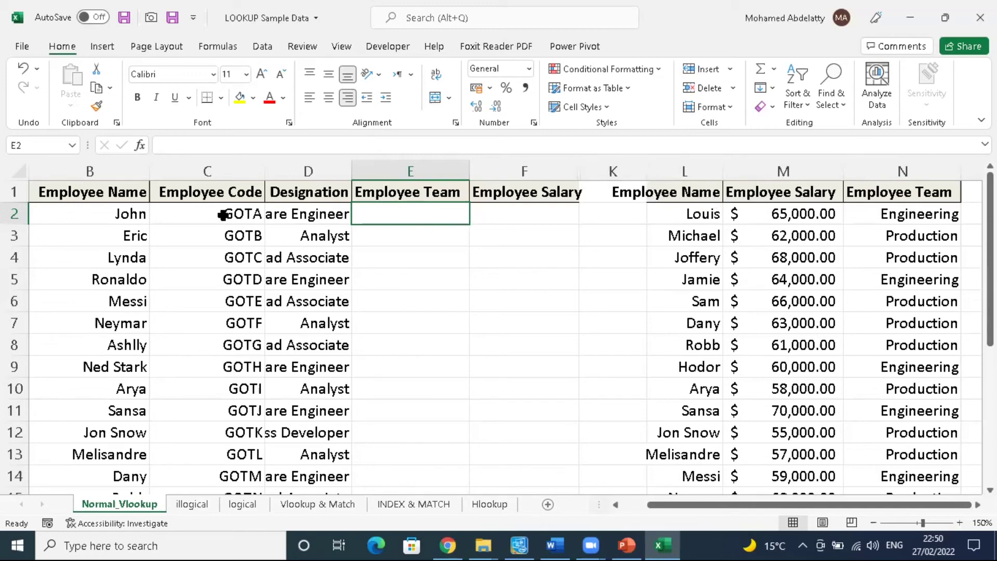
drag(649, 190, 923, 440)
drag(104, 189, 481, 454)
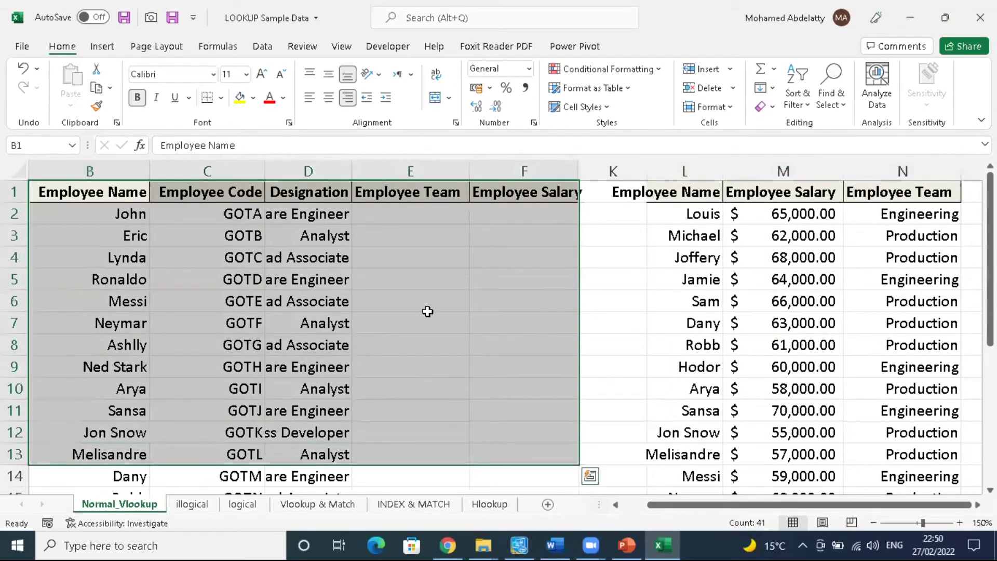
click(414, 213)
click(134, 213)
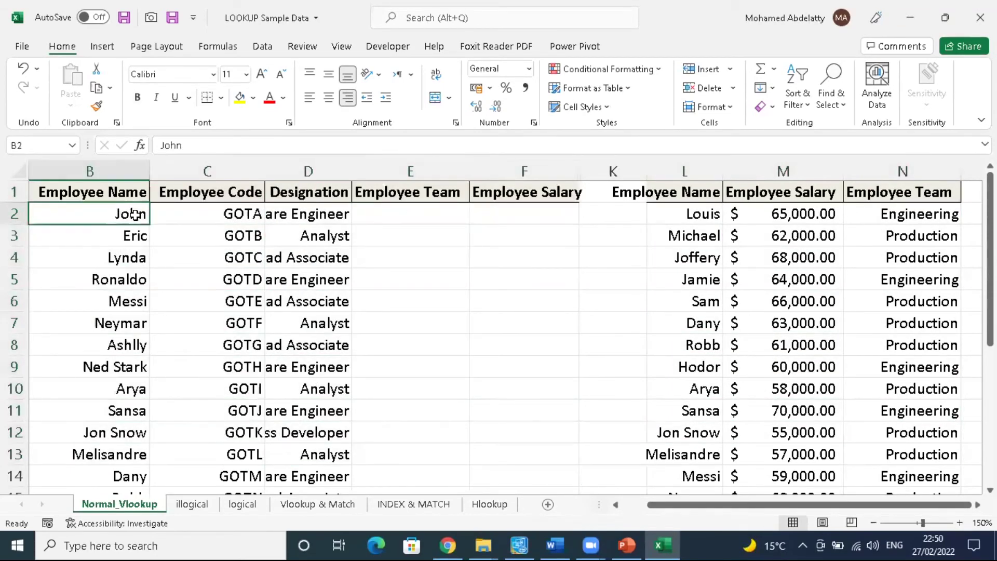
click(407, 213)
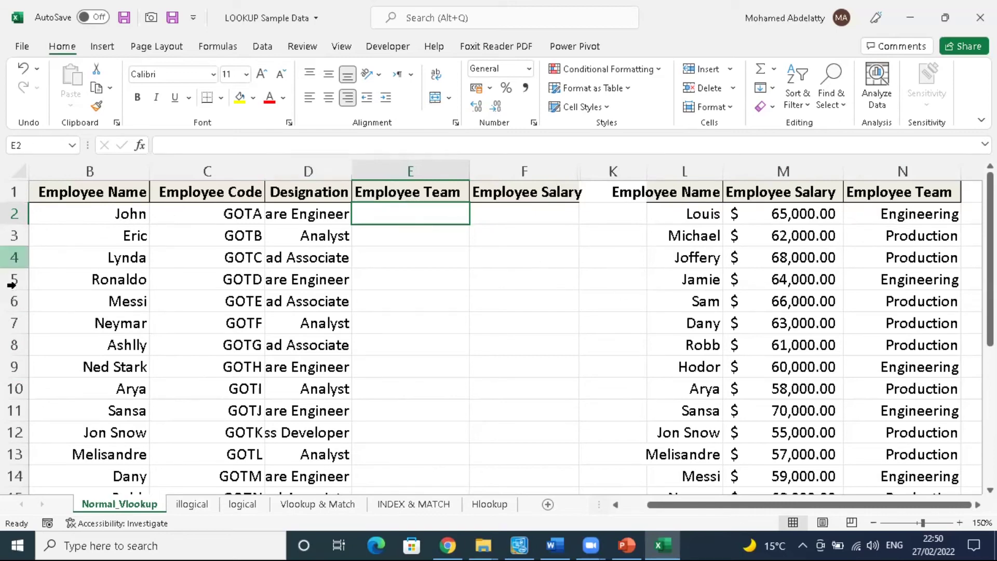
scroll(707, 298, down, 4)
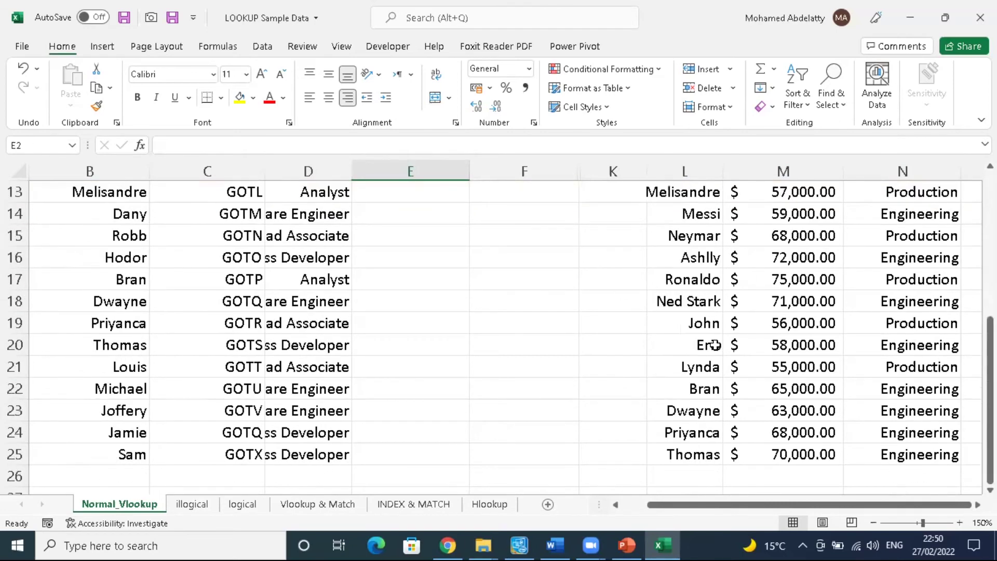
click(712, 328)
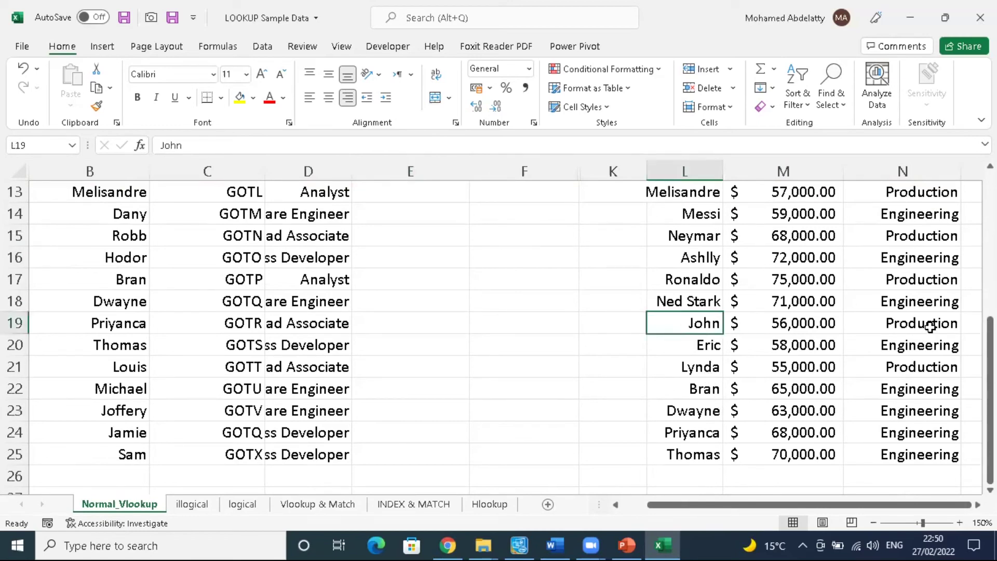
scroll(924, 333, up, 1)
click(924, 385)
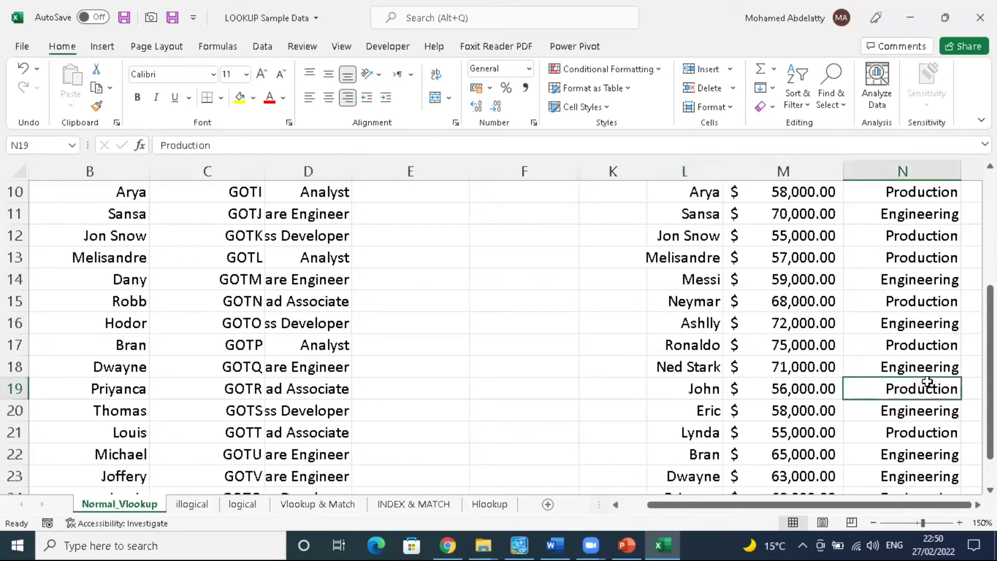
key(ctrl+c)
scroll(482, 249, up, 3)
click(443, 216)
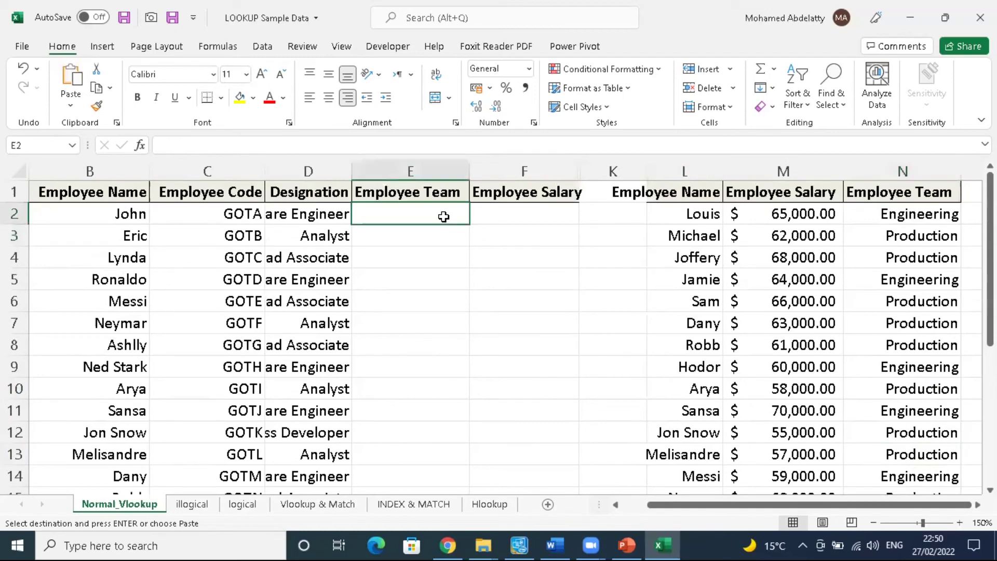
key(ctrl+v)
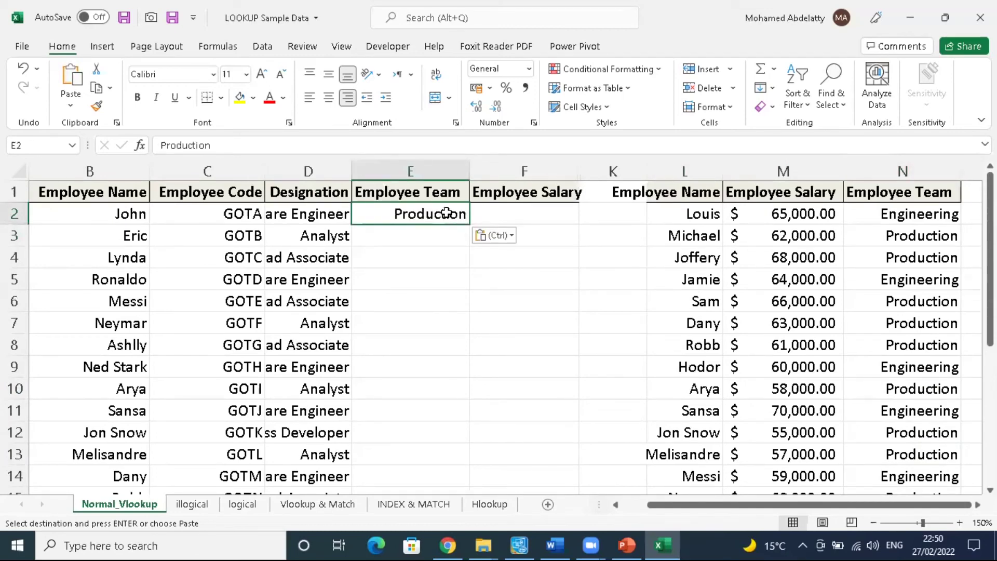
key(Escape)
key(ctrl+z)
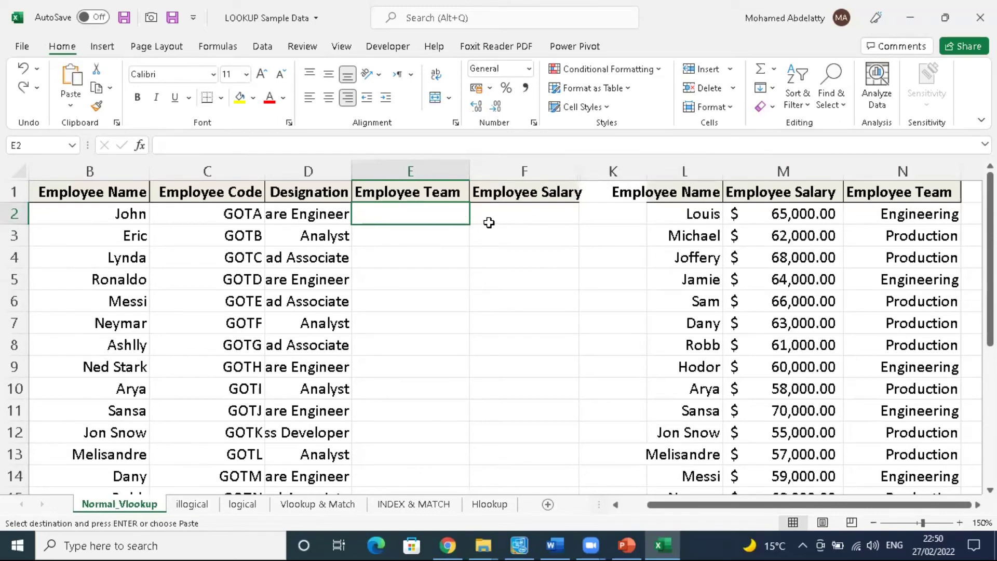
click(488, 220)
scroll(412, 260, down, 3)
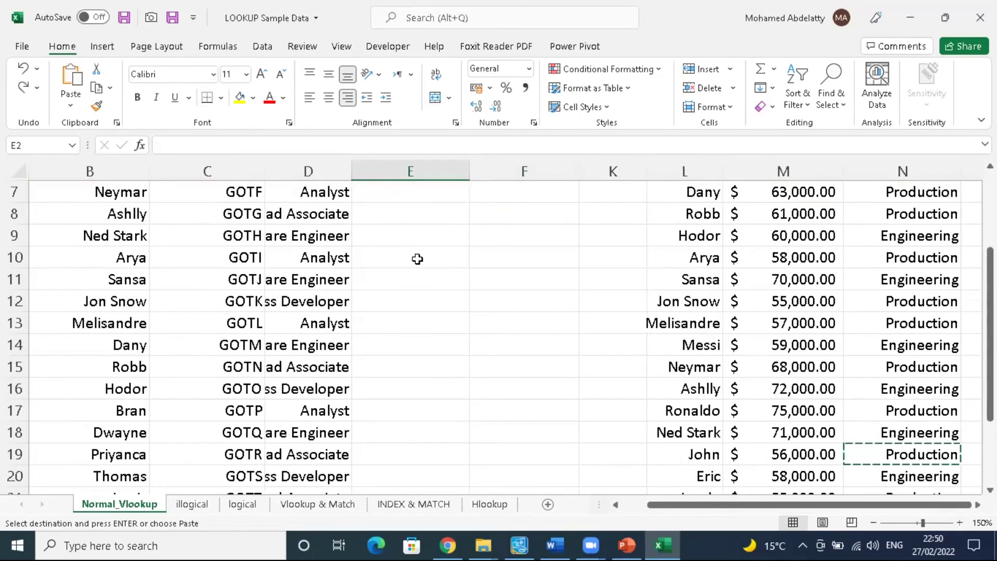
scroll(412, 260, up, 3)
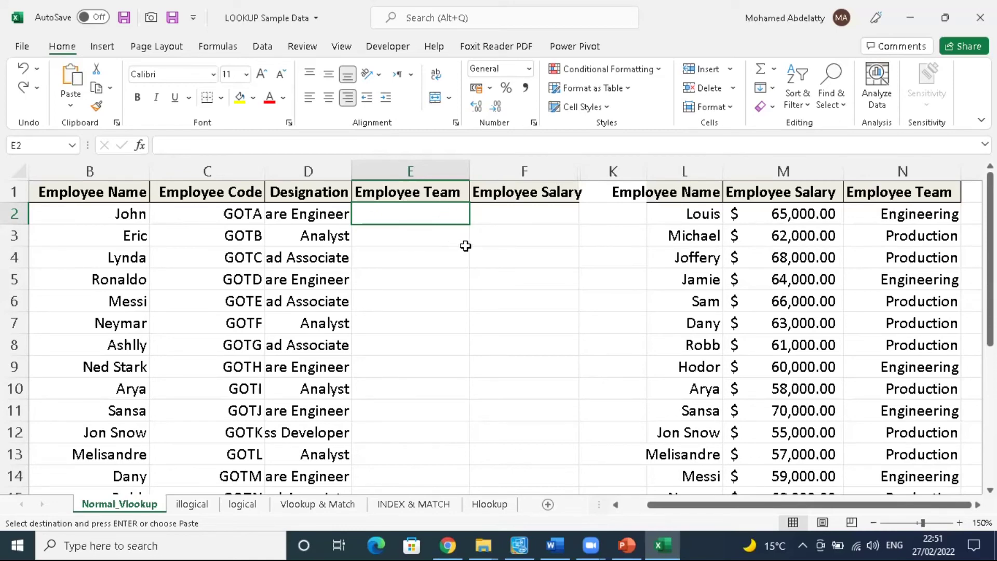
text(=)
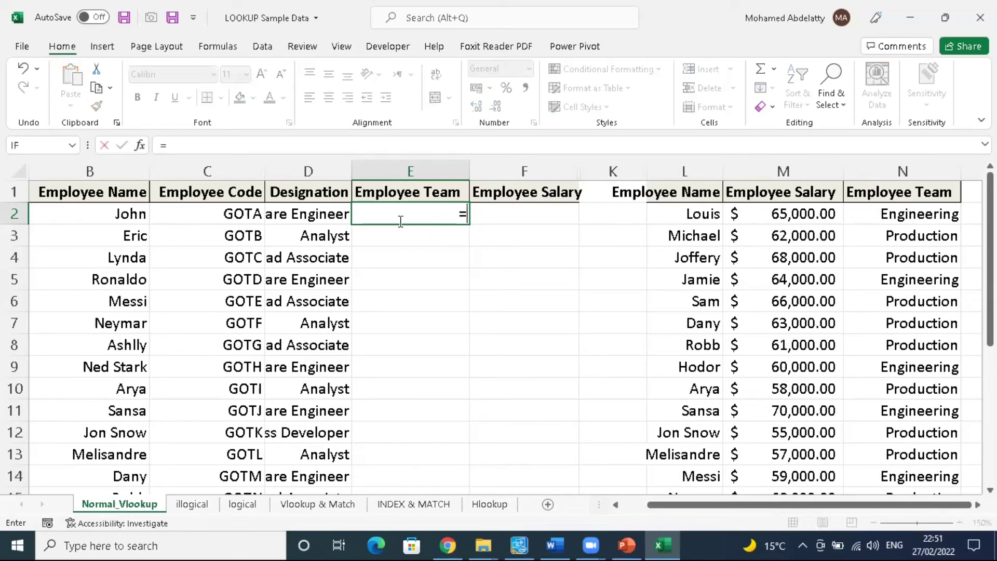
Step: Enter =VLOOKUP(B2,L1:N25,3,0) in E2 to look up John's team
click(266, 144)
text(v)
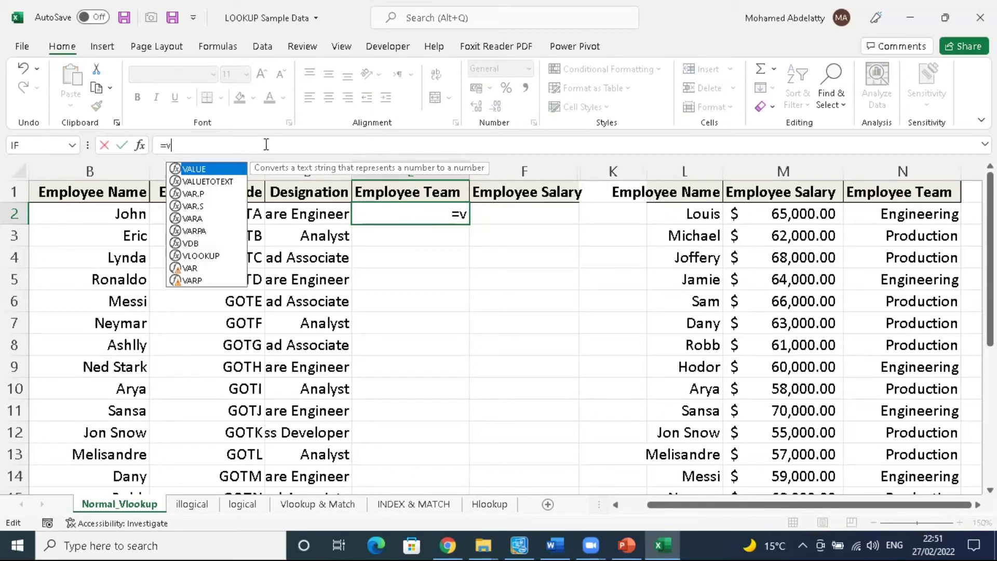
text(l)
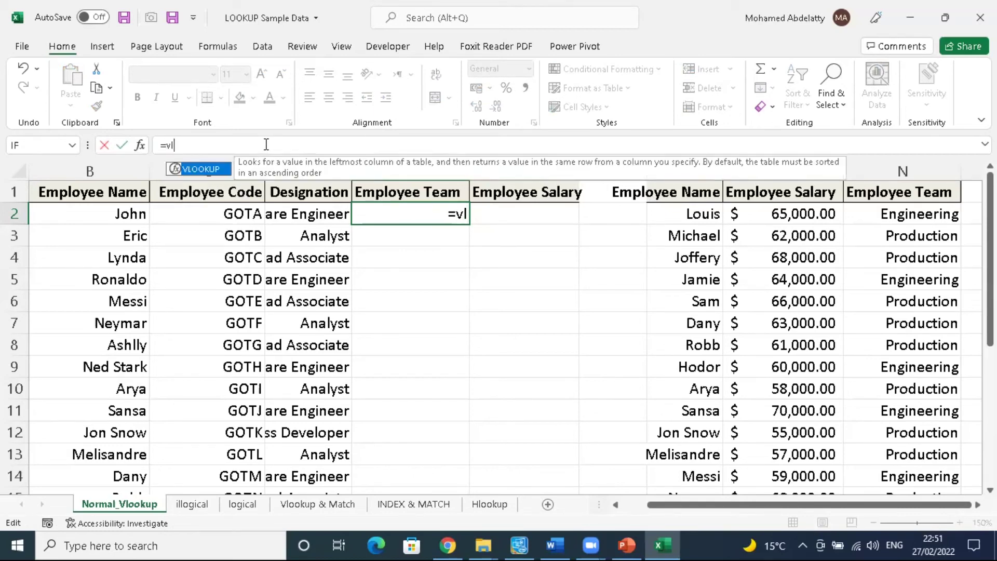
key(Tab)
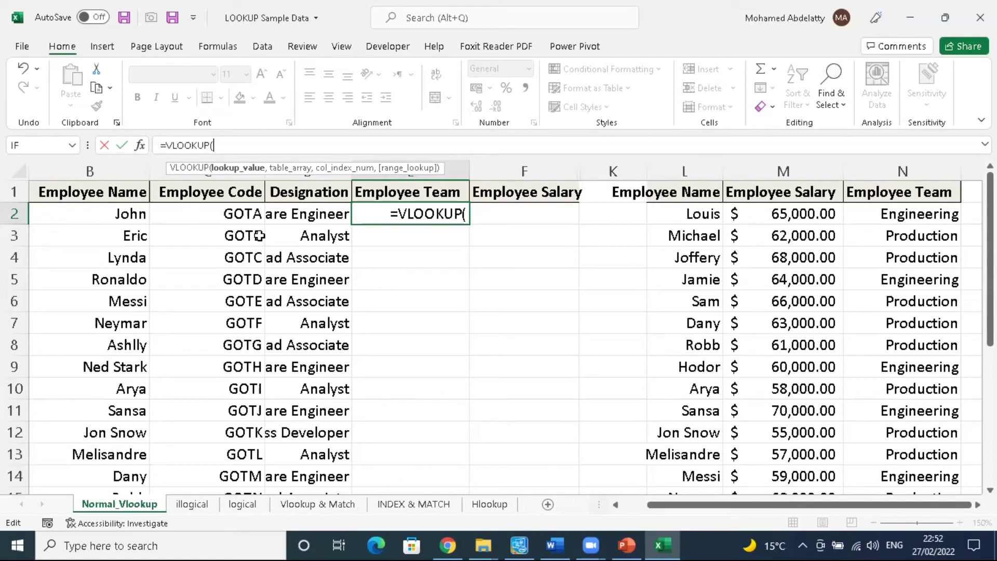
click(127, 217)
text(,)
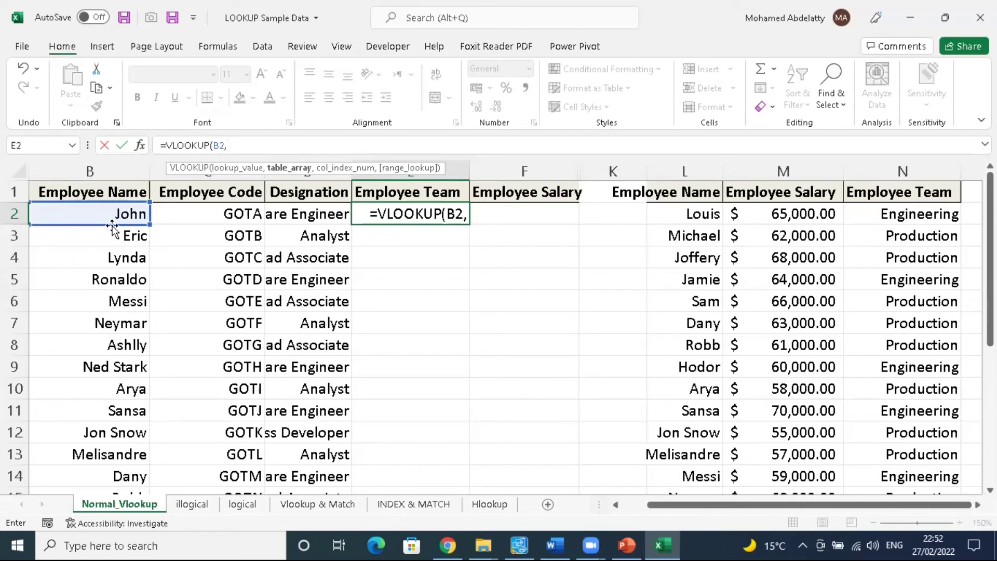
drag(688, 193, 856, 192)
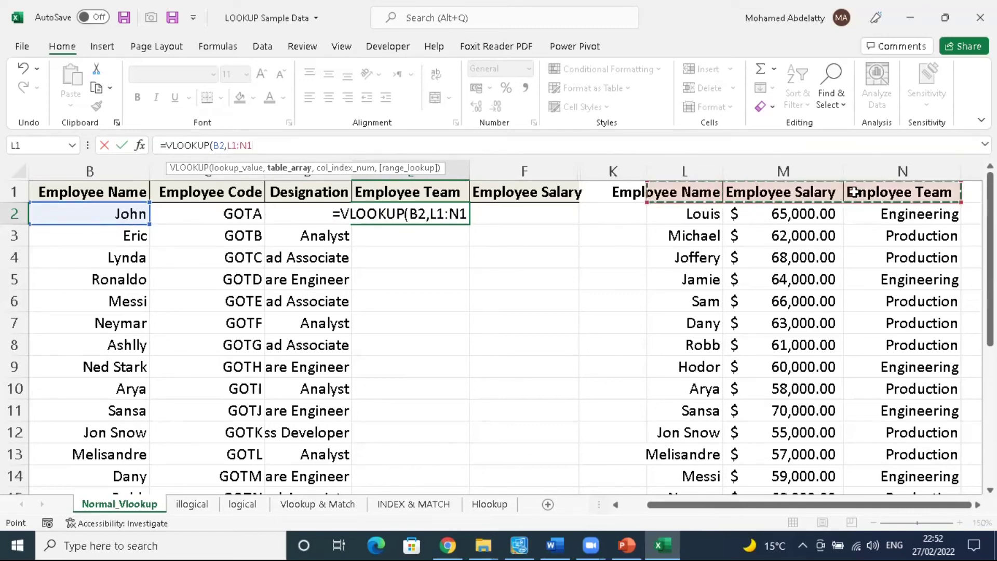
key(ctrl+shift+Down)
scroll(854, 192, up, 4)
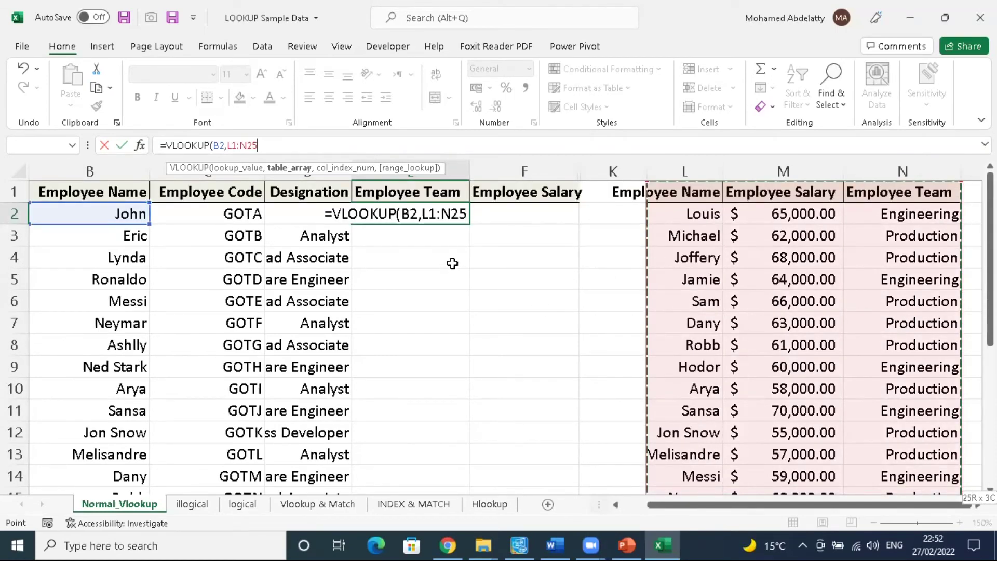
text(,)
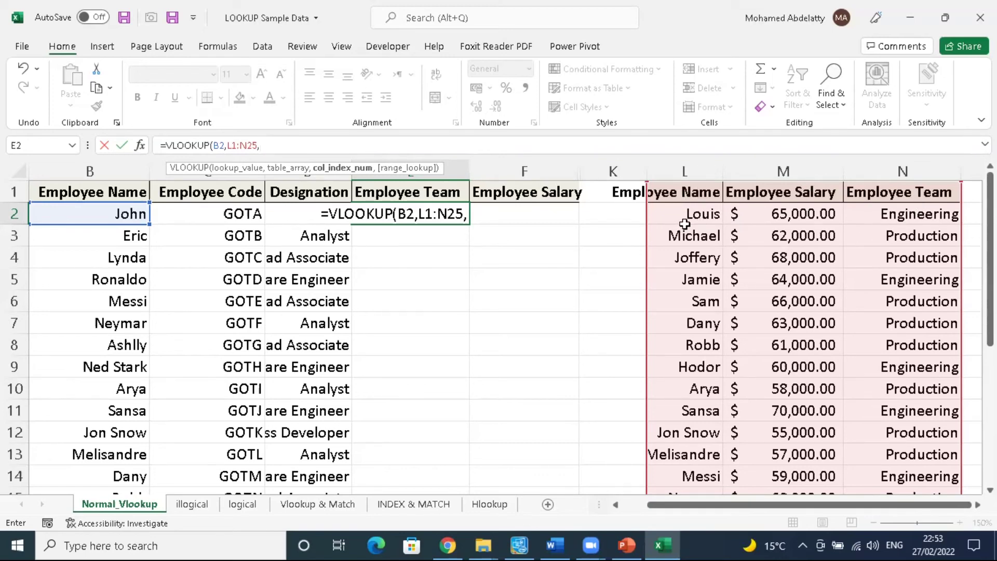
text(3,)
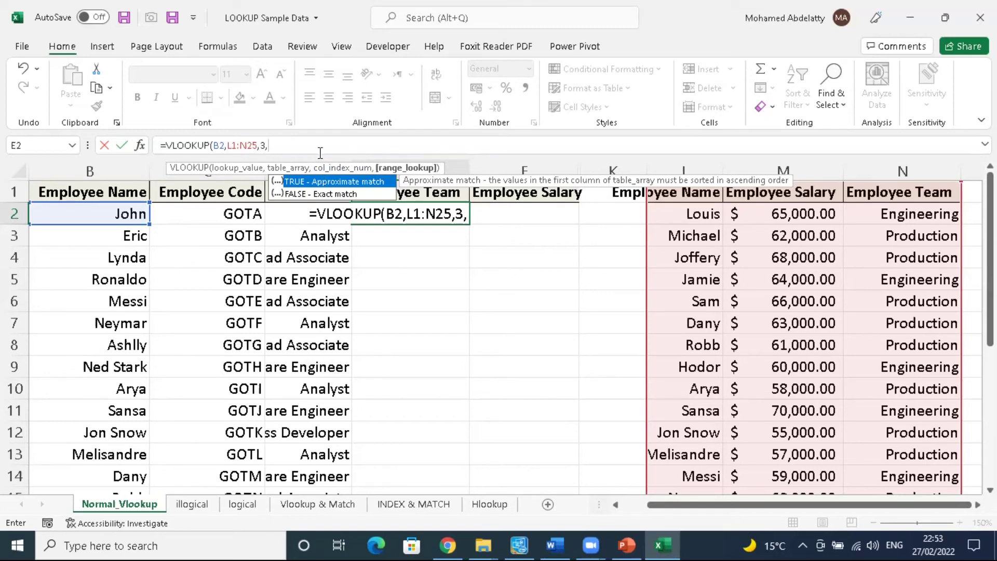
text(0)
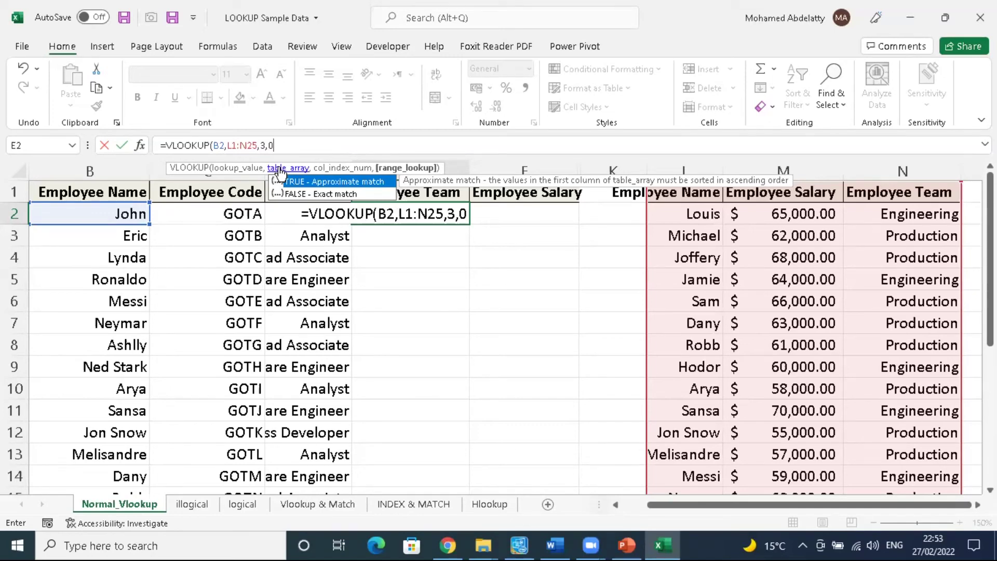
text())
key(Return)
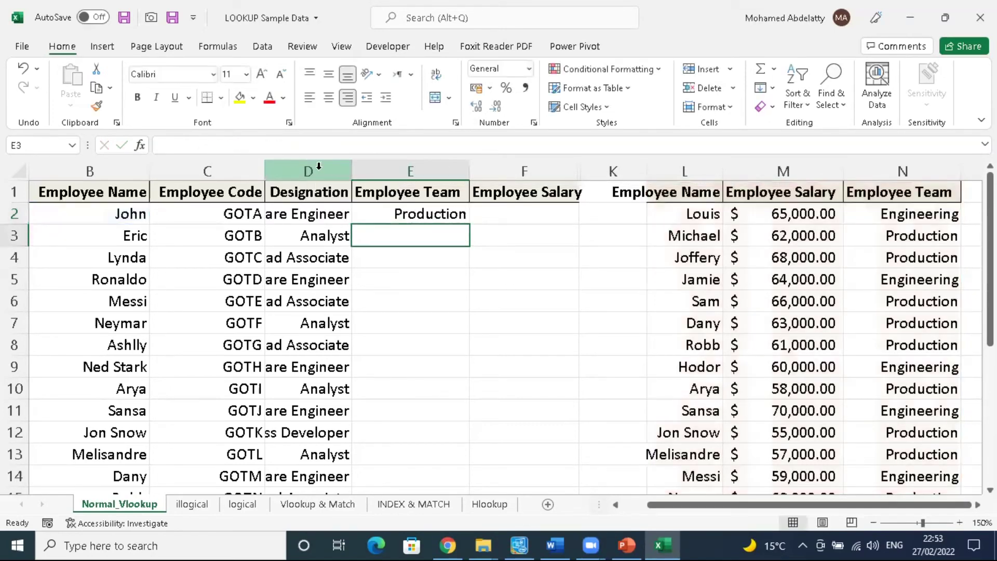
Step: Rework E2's formula, re-entering B2 and the L1:N25 range, so it returns Production
click(455, 217)
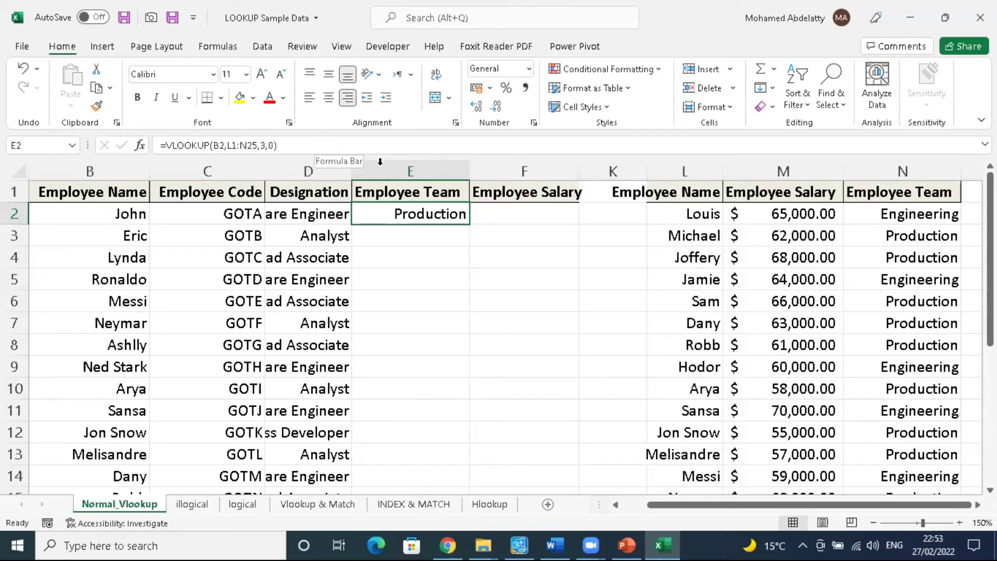
click(317, 144)
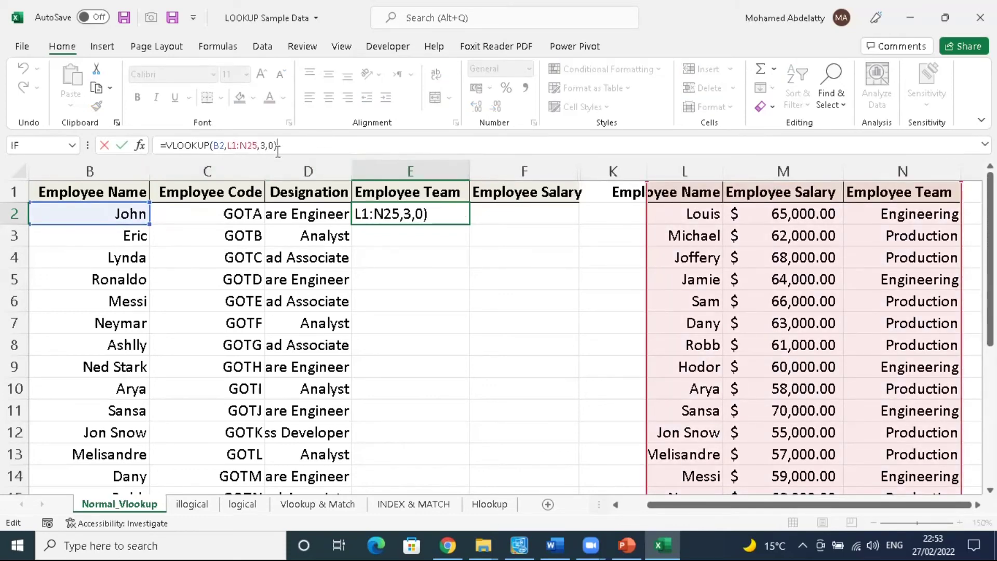
key(BackSpace)
key(BackSpace)
key(BackSpace)
key(BackSpace)
key(BackSpace)
key(BackSpace)
key(BackSpace)
key(BackSpace)
key(BackSpace)
key(BackSpace)
key(BackSpace)
key(BackSpace)
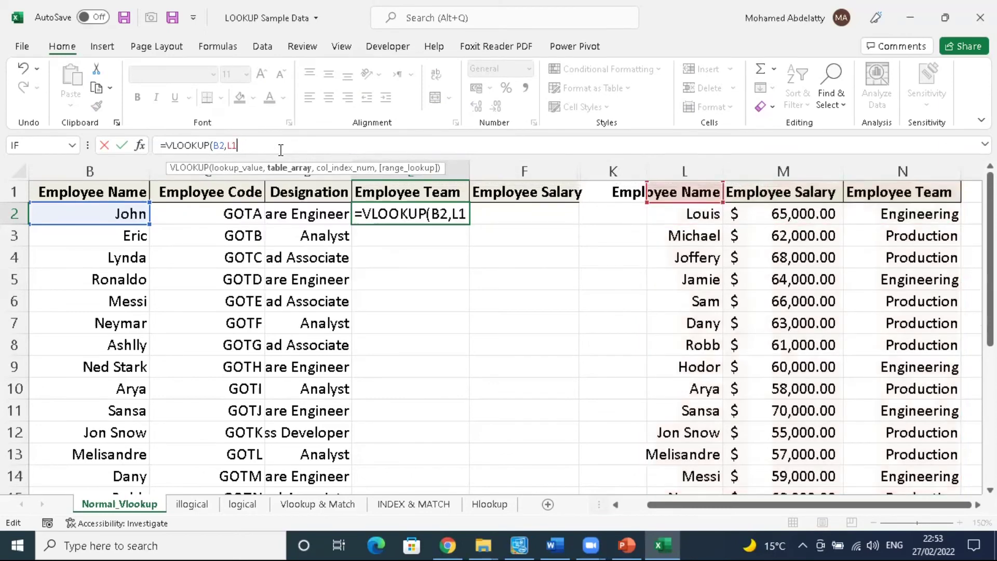
key(BackSpace)
key(BackSpace)
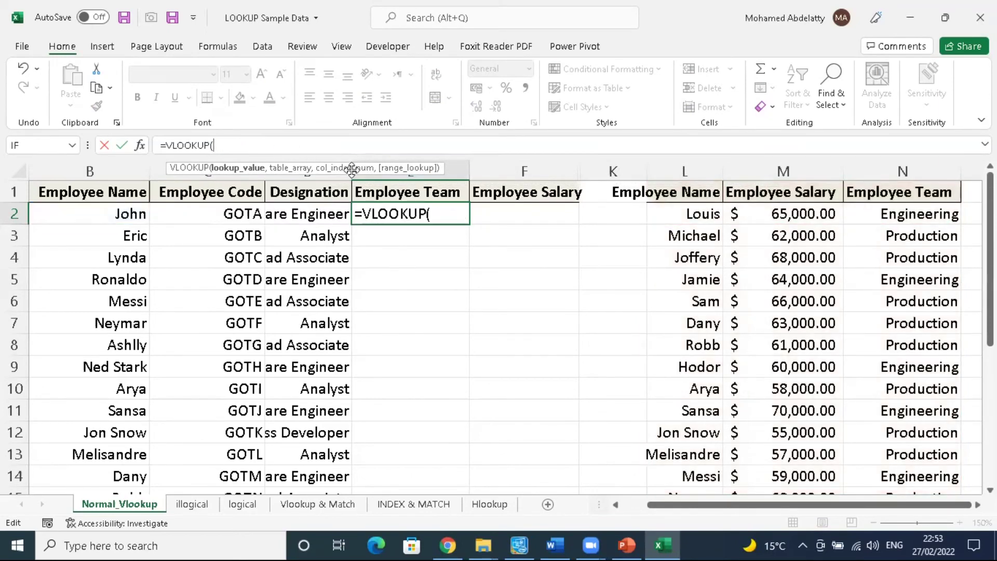
click(135, 215)
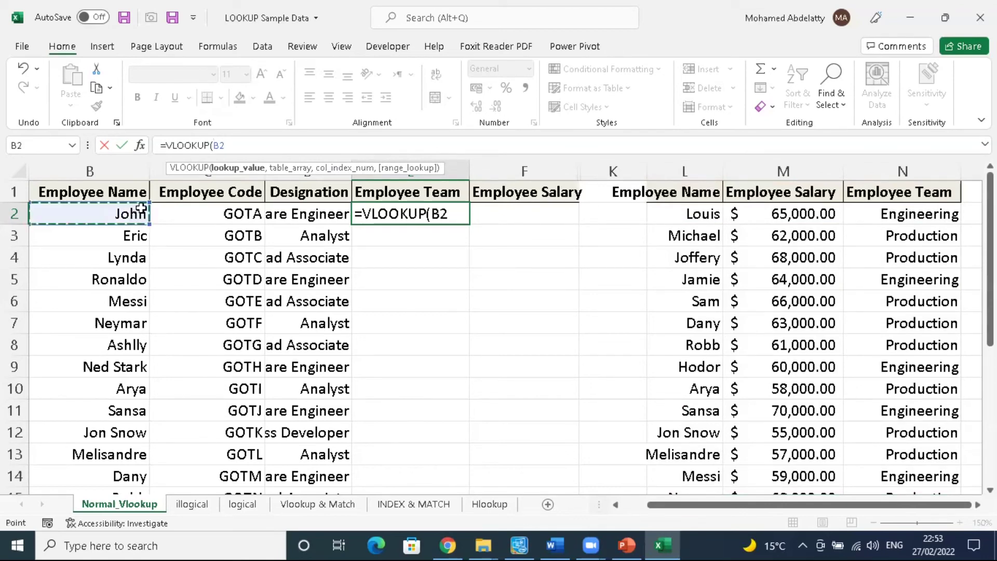
text(,)
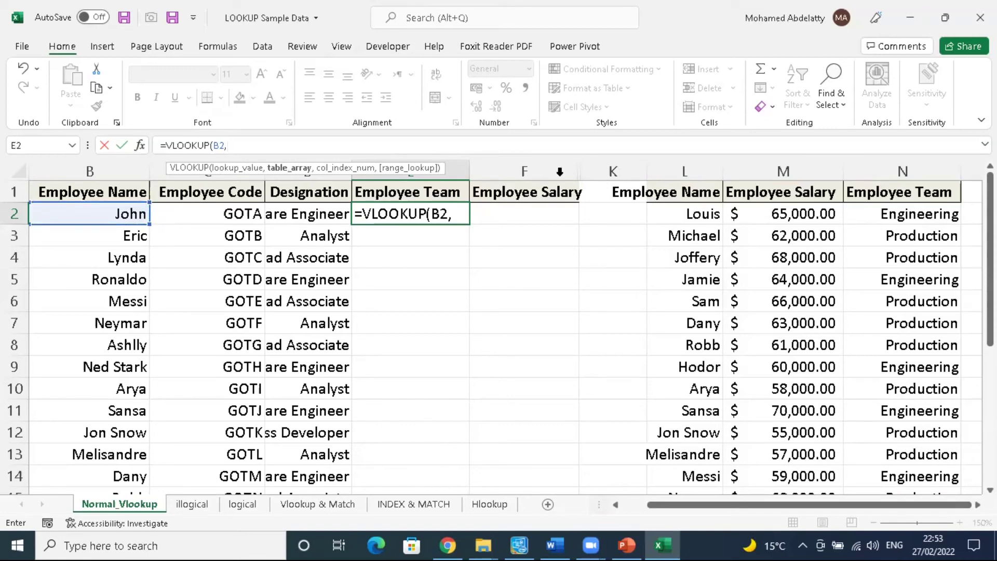
click(683, 192)
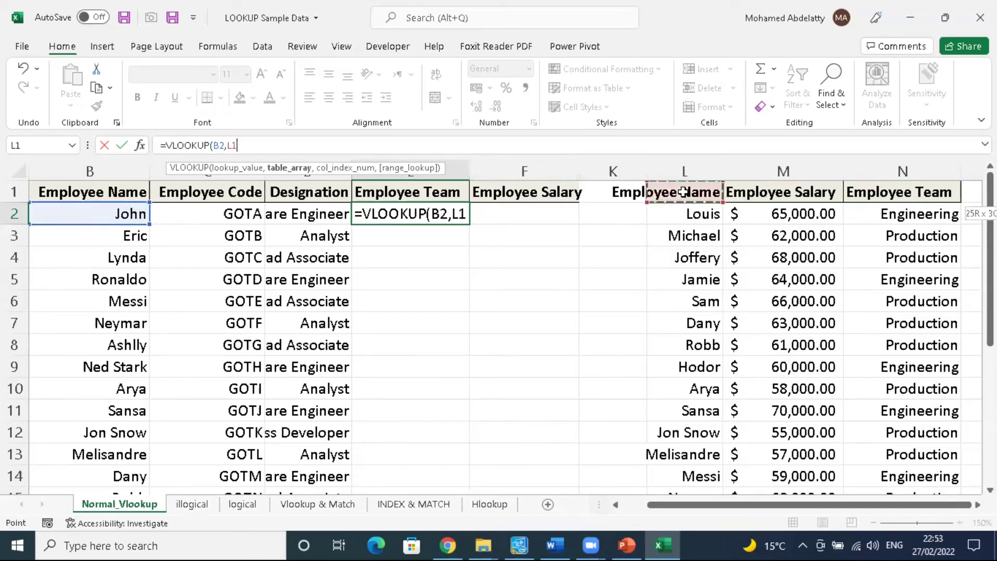
key(ctrl+shift+Right)
key(ctrl+shift+Down)
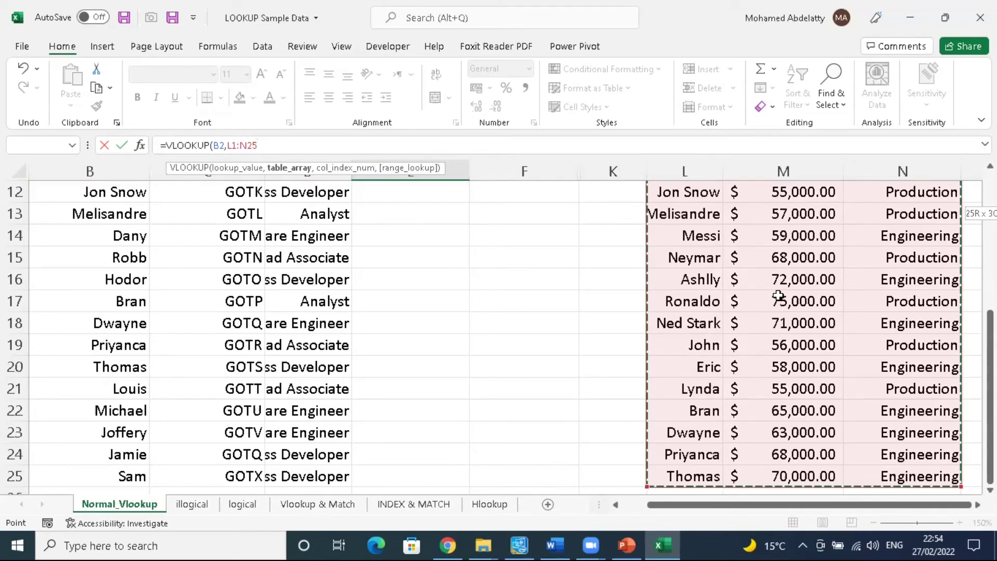
scroll(778, 294, up, 4)
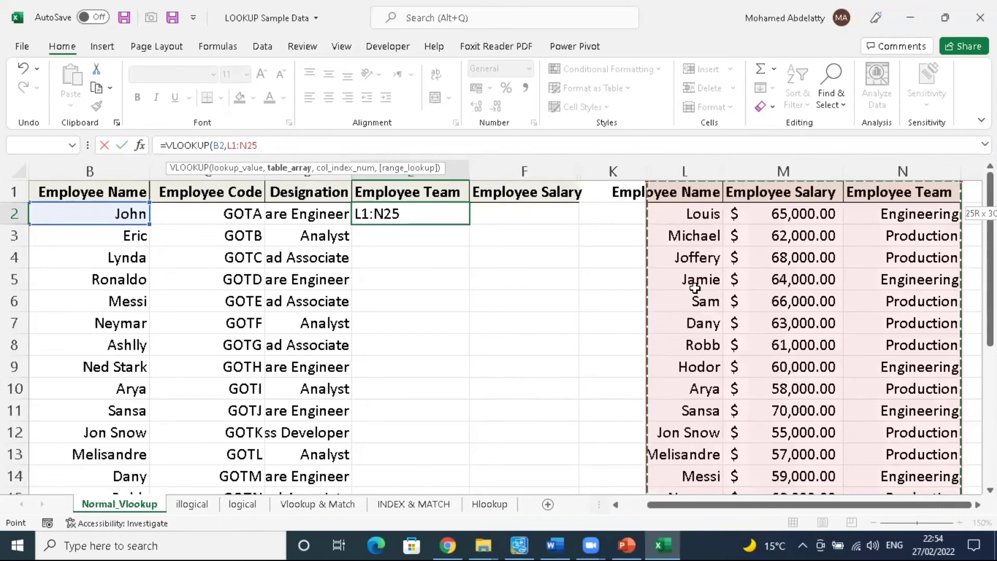
text(,3)
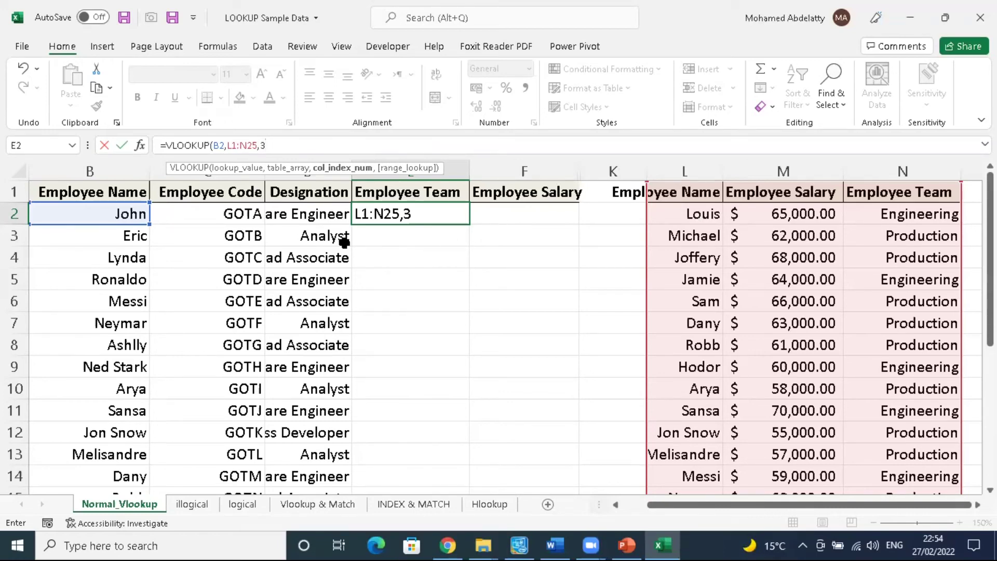
text(,)
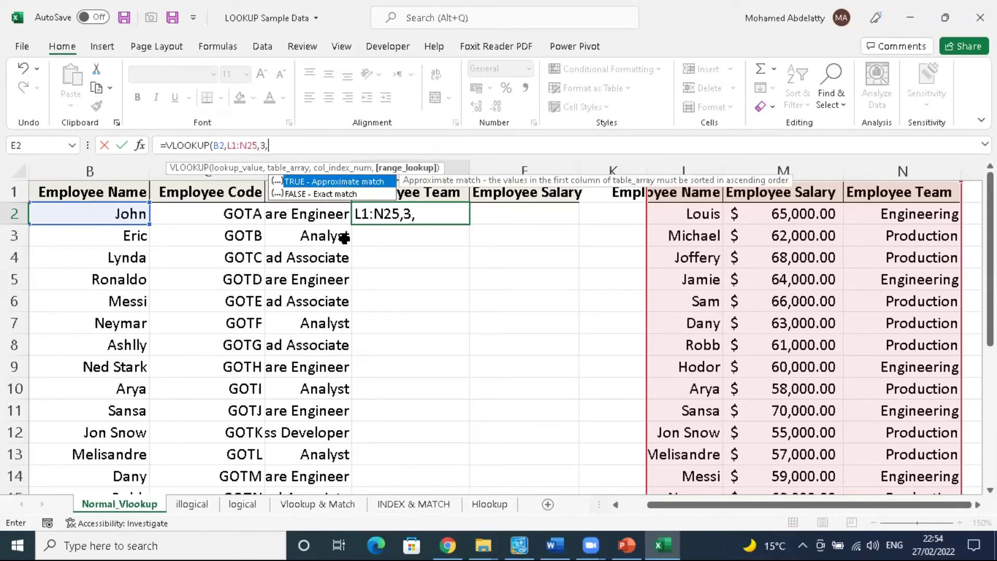
text(0))
key(Return)
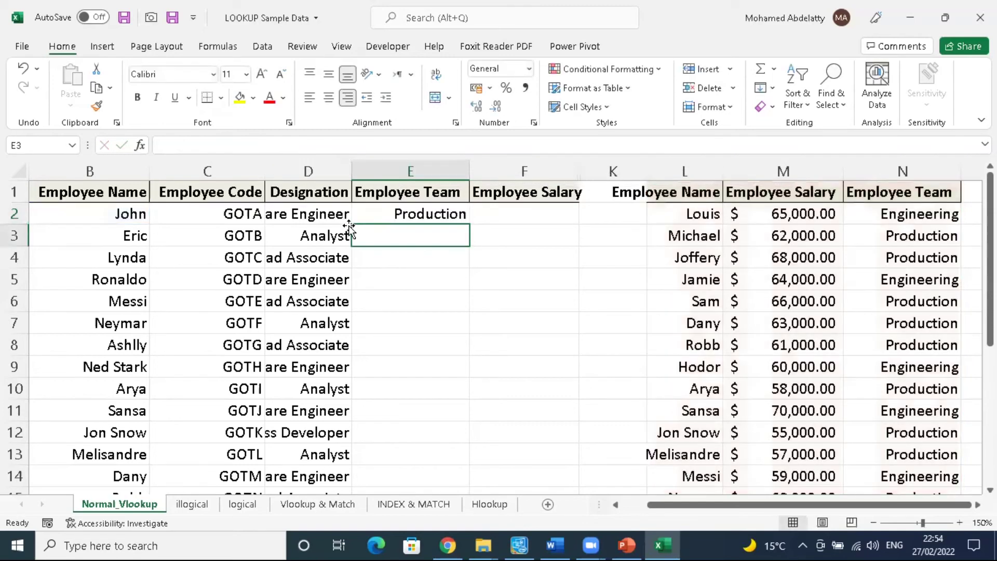
Step: Fill E2's team lookup down the Employee Team column to row 25
click(427, 212)
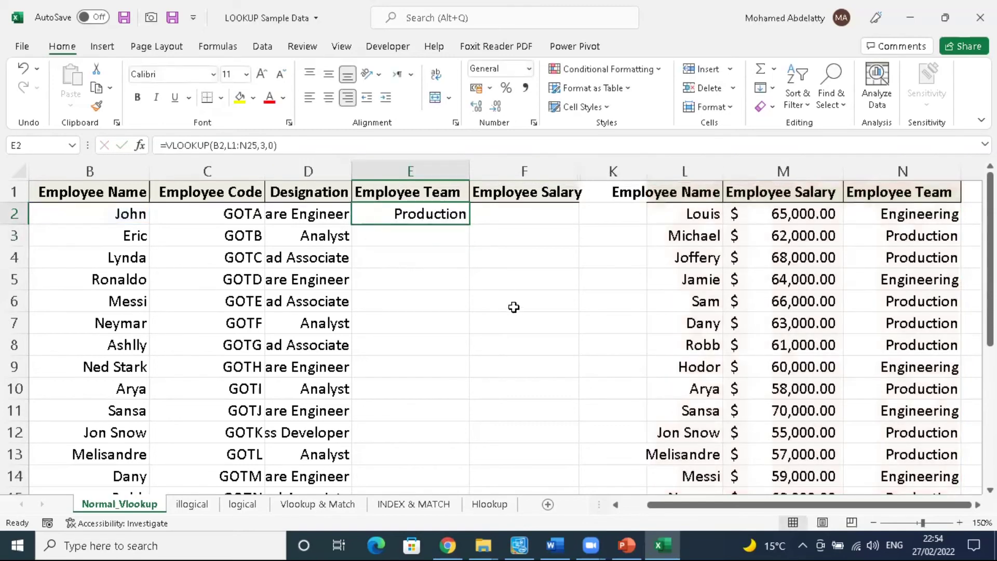
double_click(470, 224)
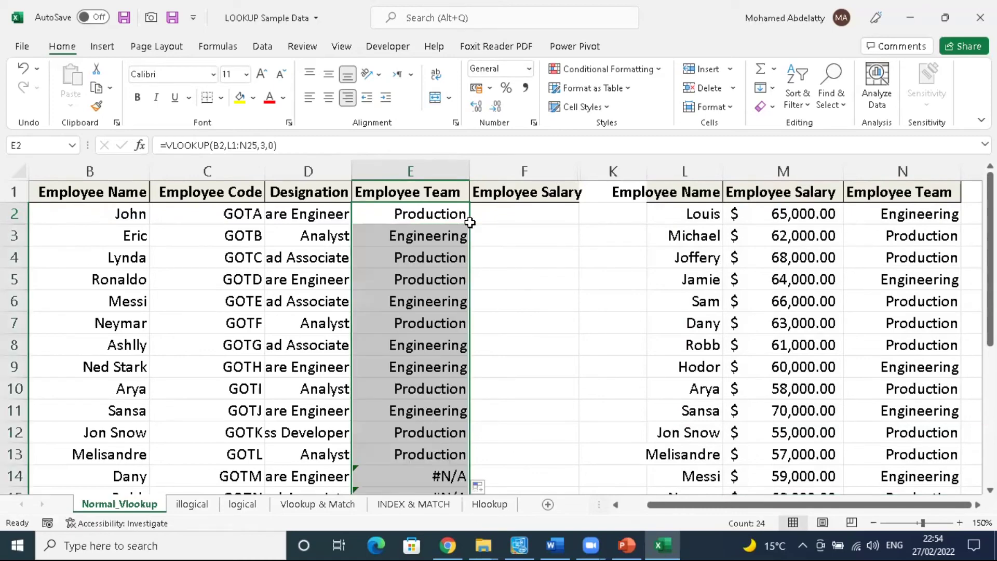
scroll(496, 285, down, 4)
scroll(455, 285, up, 1)
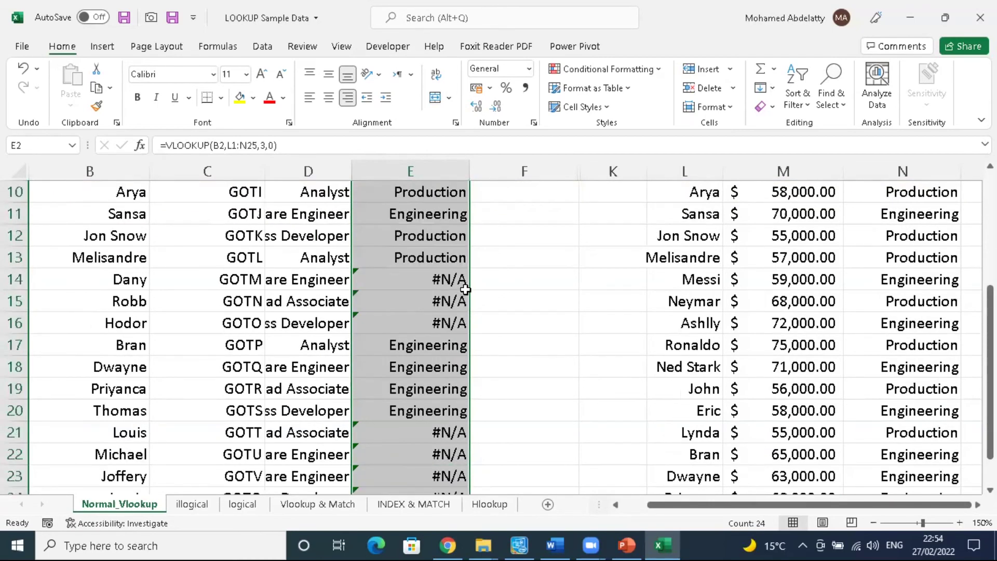
scroll(426, 299, up, 1)
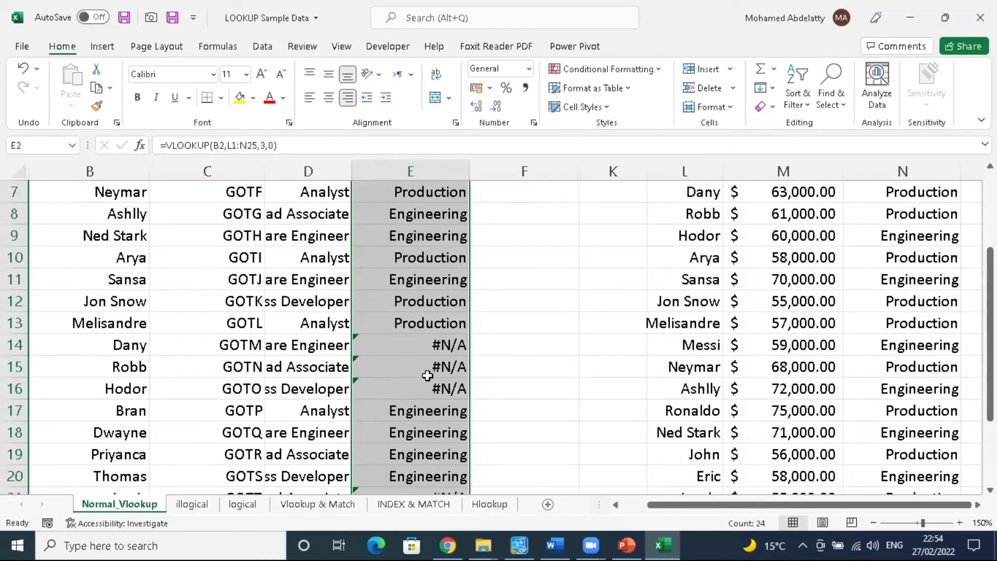
scroll(695, 323, up, 1)
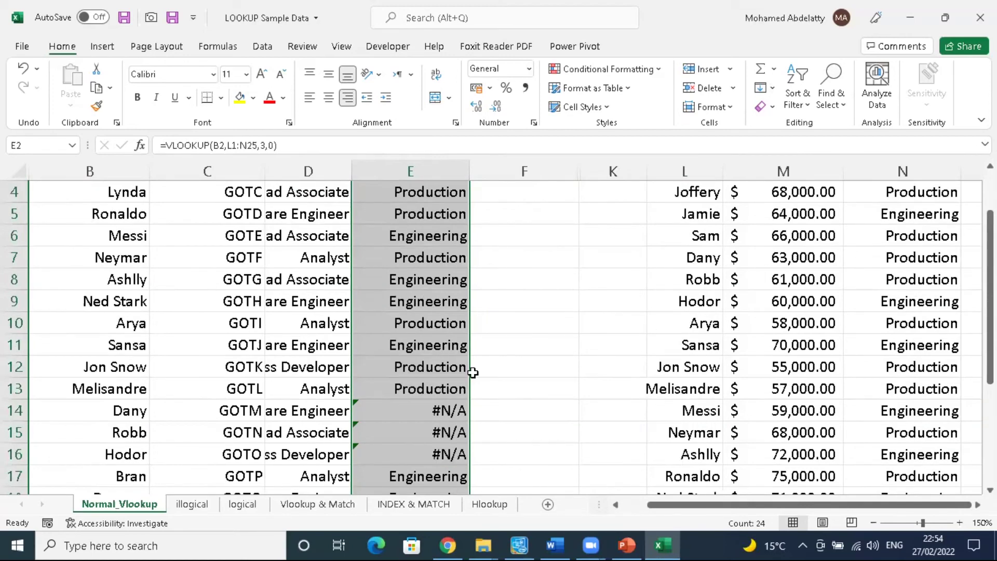
scroll(471, 369, up, 1)
scroll(471, 370, down, 3)
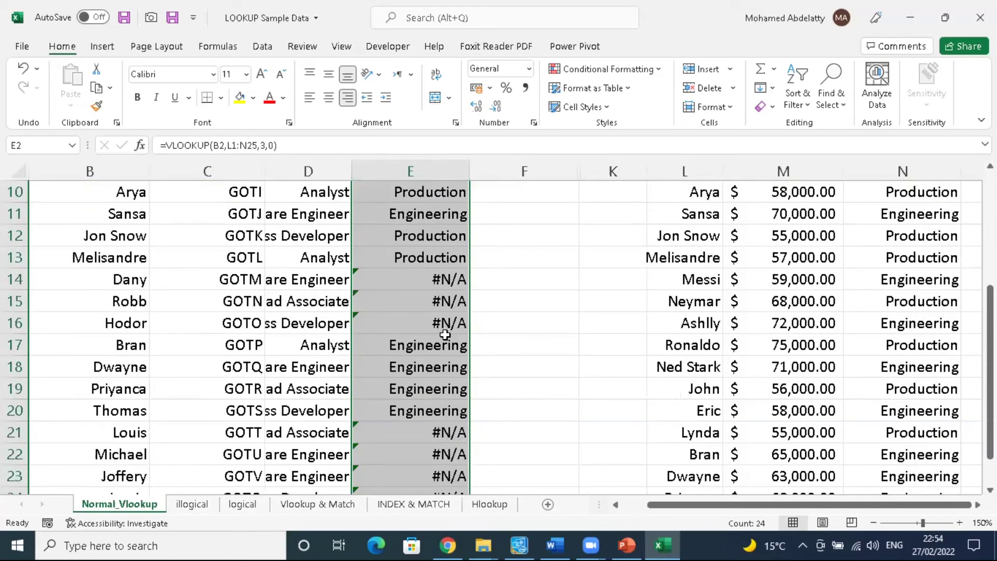
Step: Inspect the #N/A lookups in E14, E15 and E16, then return to E2
click(404, 273)
click(386, 301)
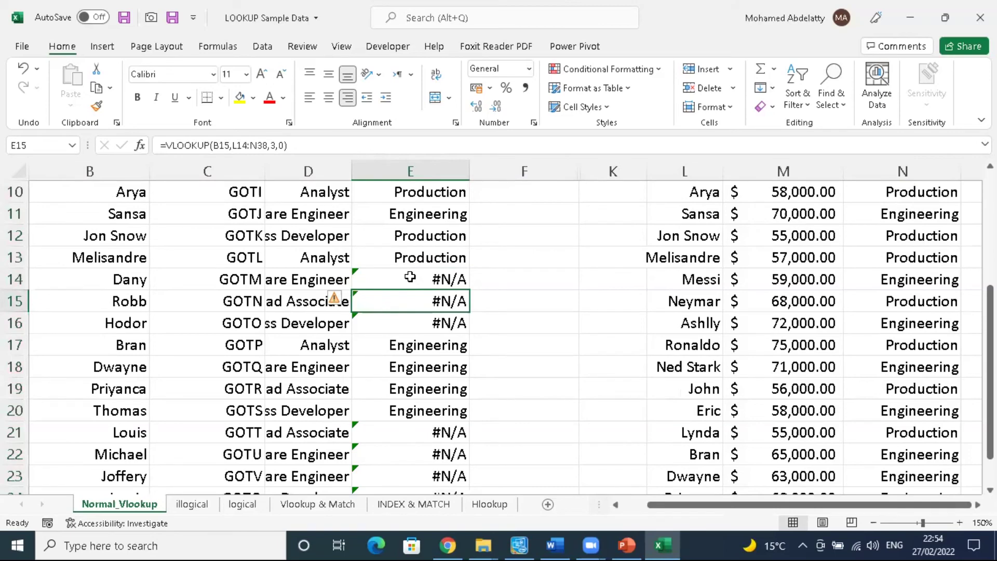
click(403, 325)
scroll(446, 344, up, 3)
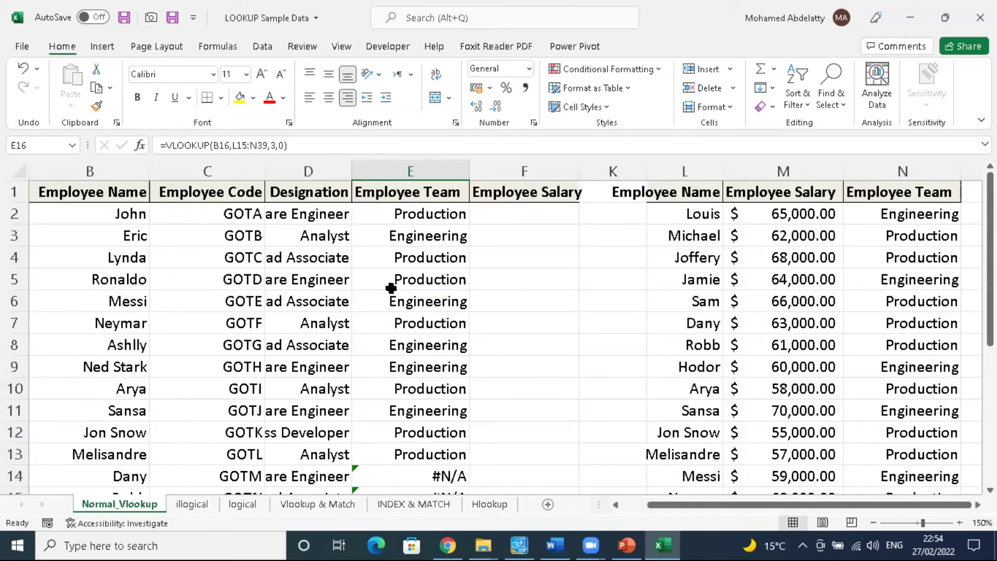
scroll(423, 251, down, 1)
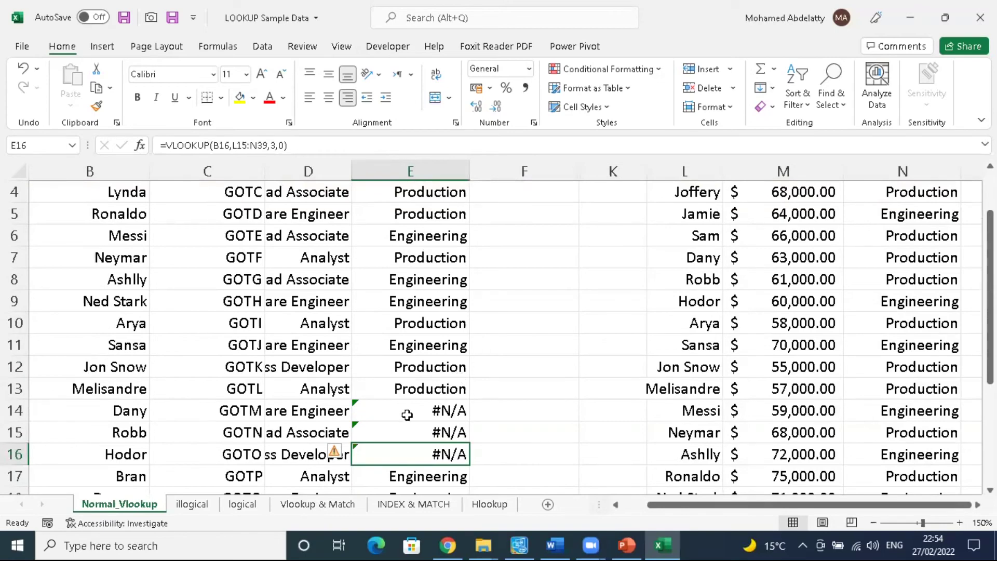
scroll(433, 255, up, 1)
click(438, 216)
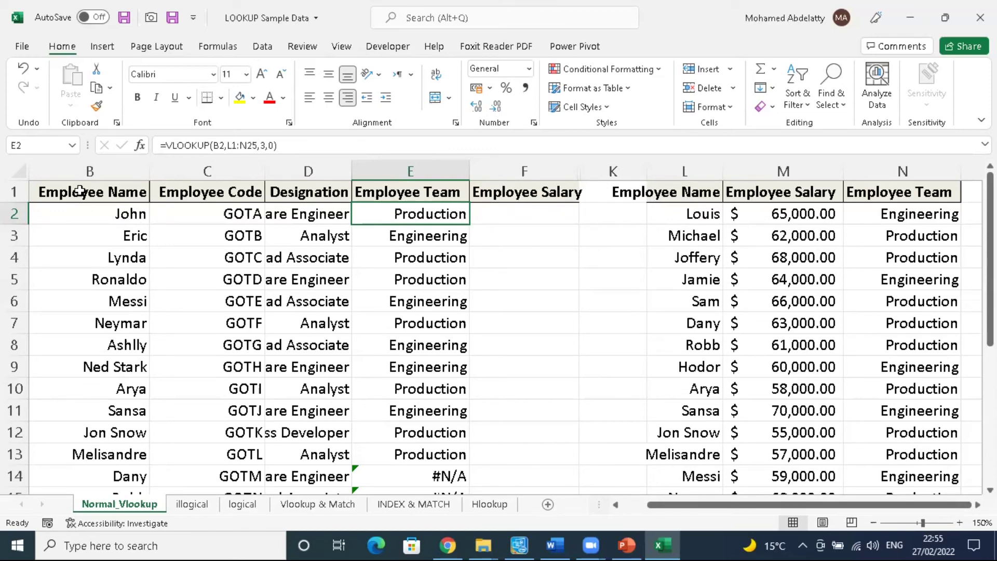
Step: Point out John in B2, code GOTA and the lookup names, then open E2's formula
click(125, 214)
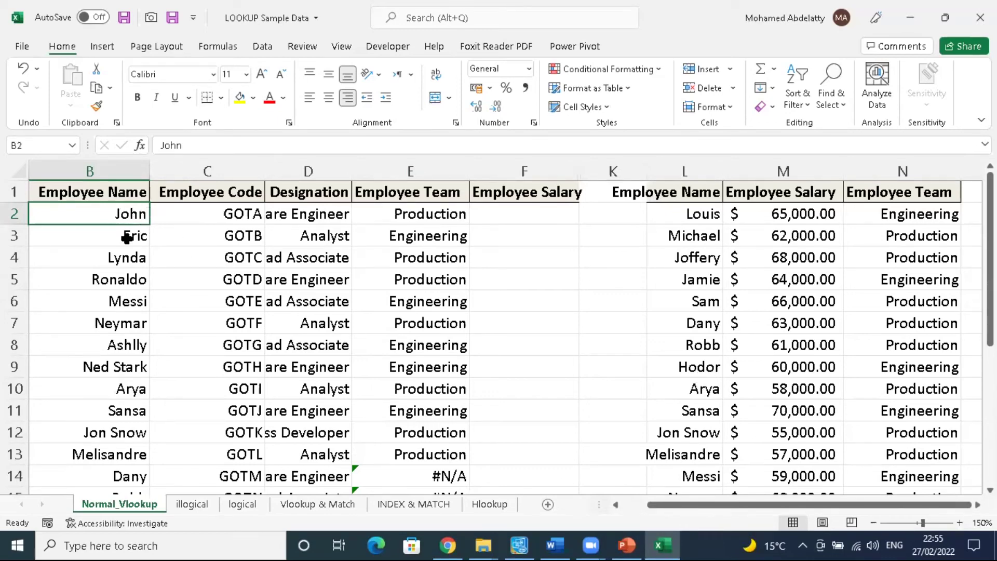
click(240, 213)
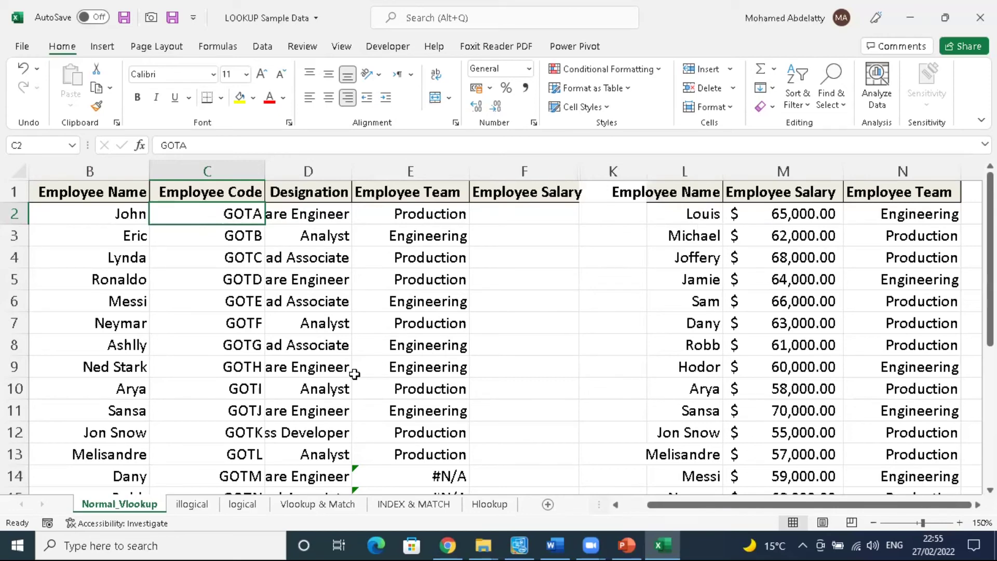
click(107, 215)
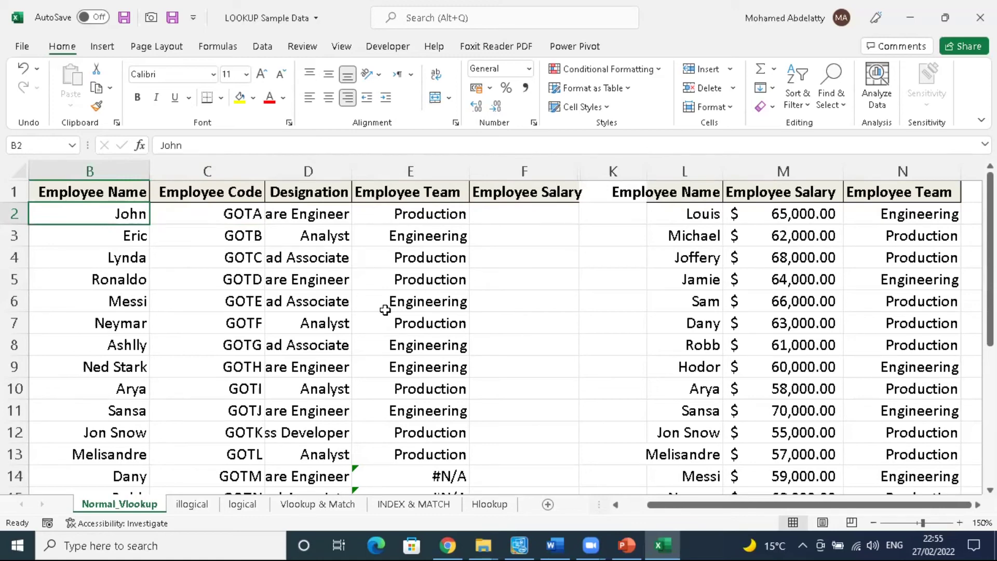
drag(688, 189, 694, 440)
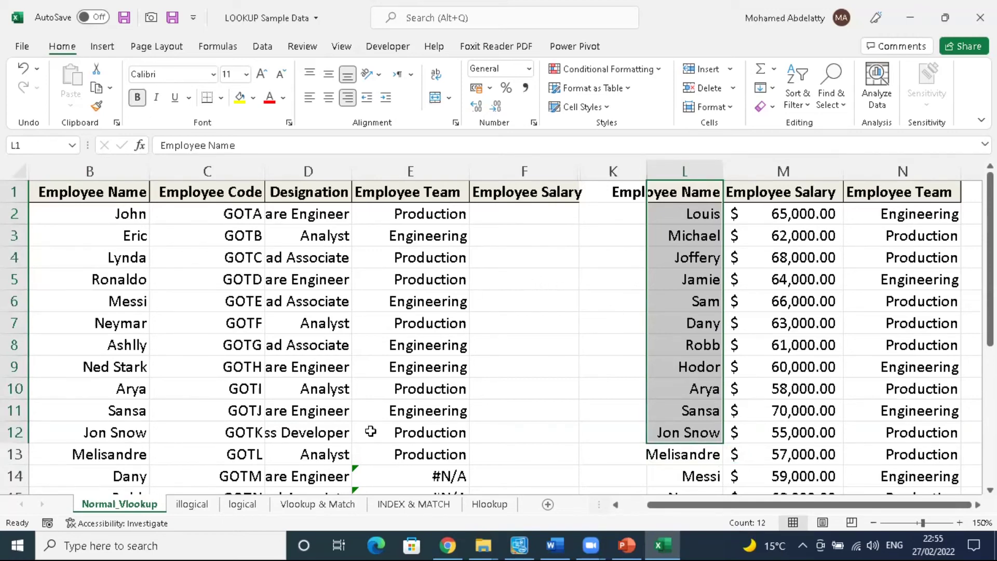
click(414, 216)
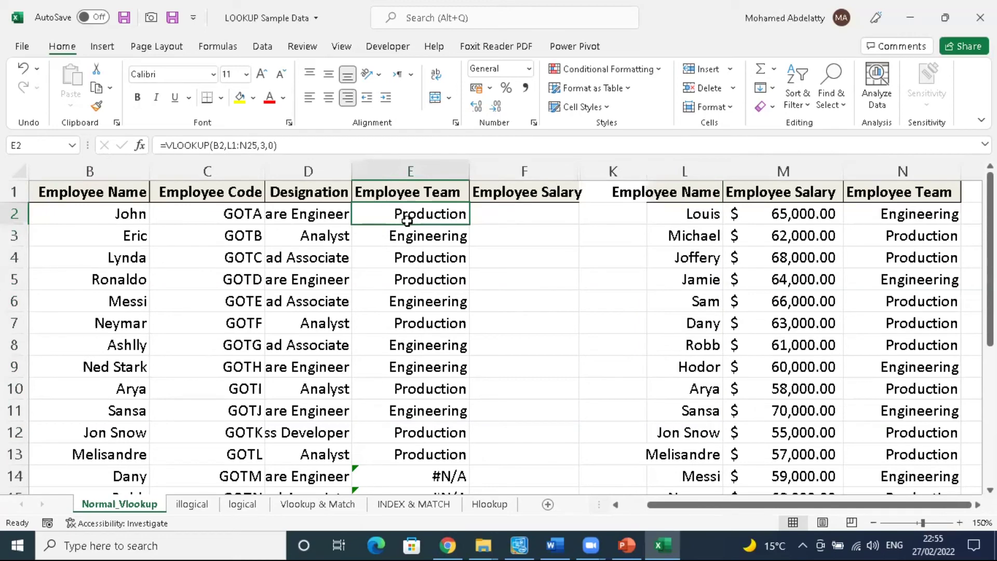
scroll(389, 317, down, 2)
scroll(389, 311, up, 2)
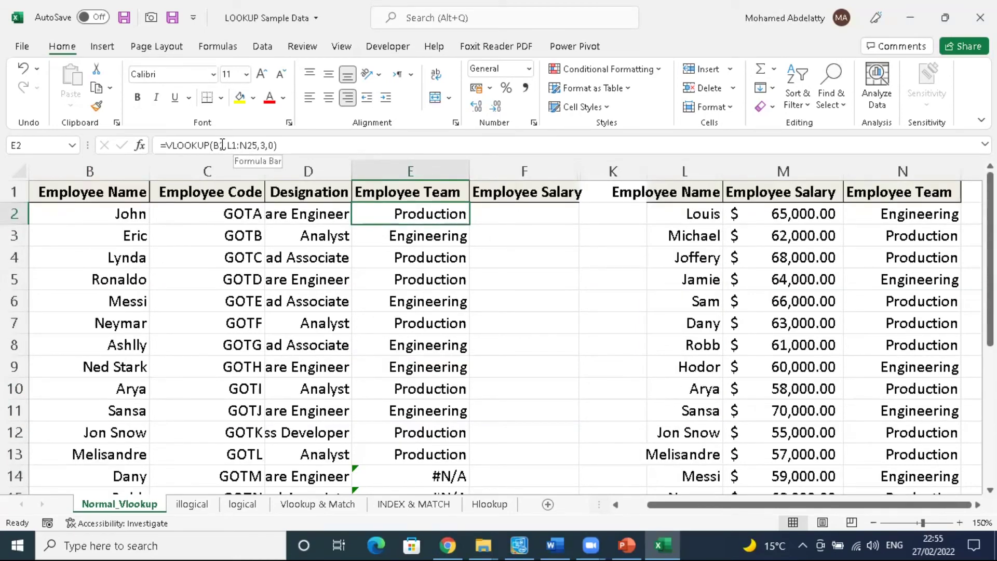
click(285, 145)
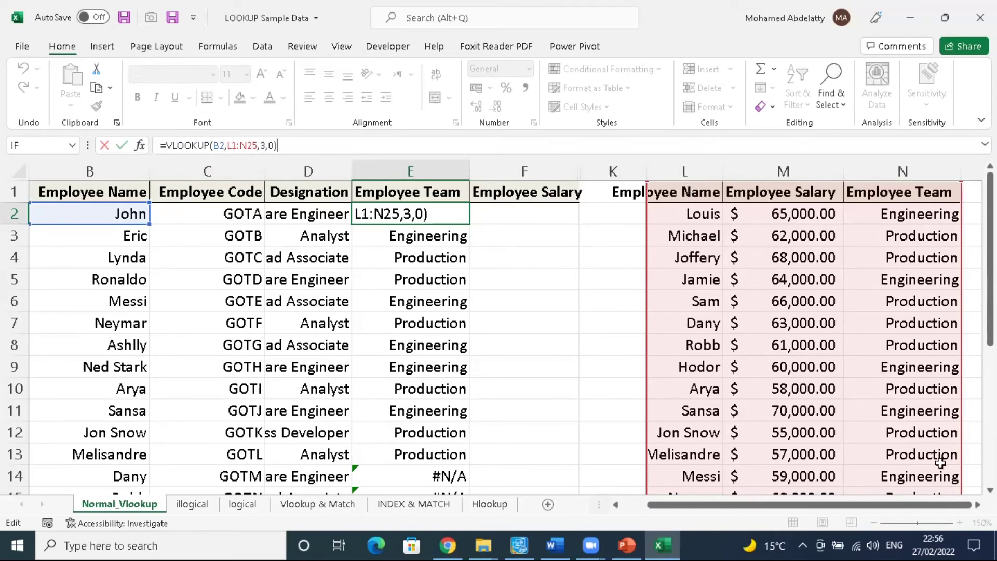
Step: Leave E2 unchanged and open E14's formula, revealing its shifted L13:N37 range
scroll(872, 253, down, 5)
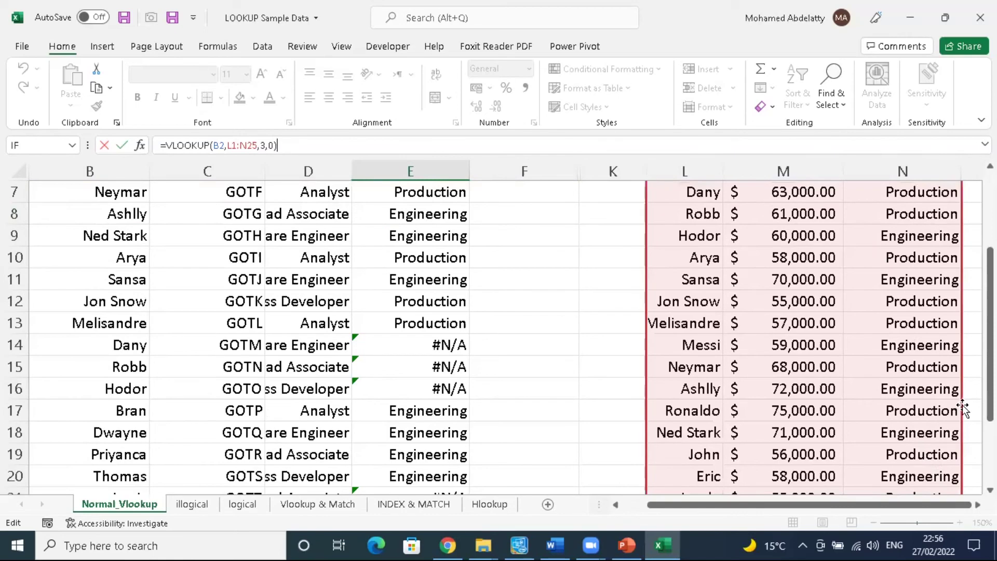
scroll(943, 389, up, 5)
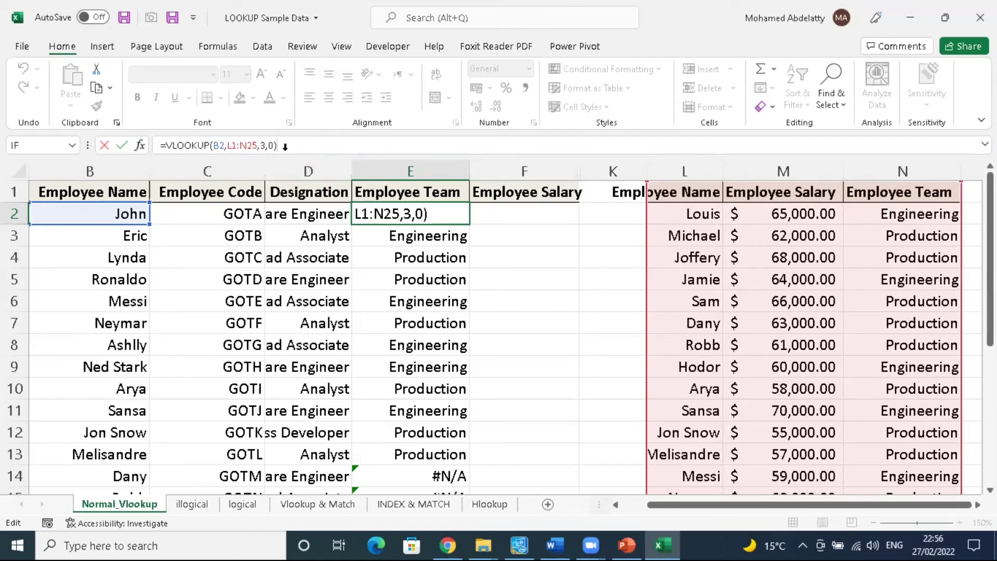
key(Return)
scroll(457, 332, down, 1)
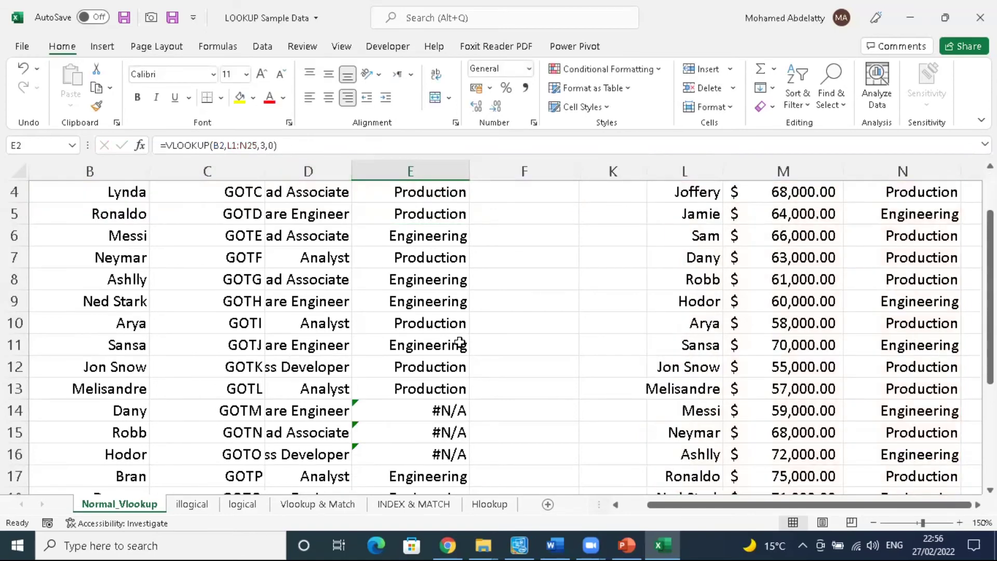
click(453, 408)
scroll(473, 305, up, 1)
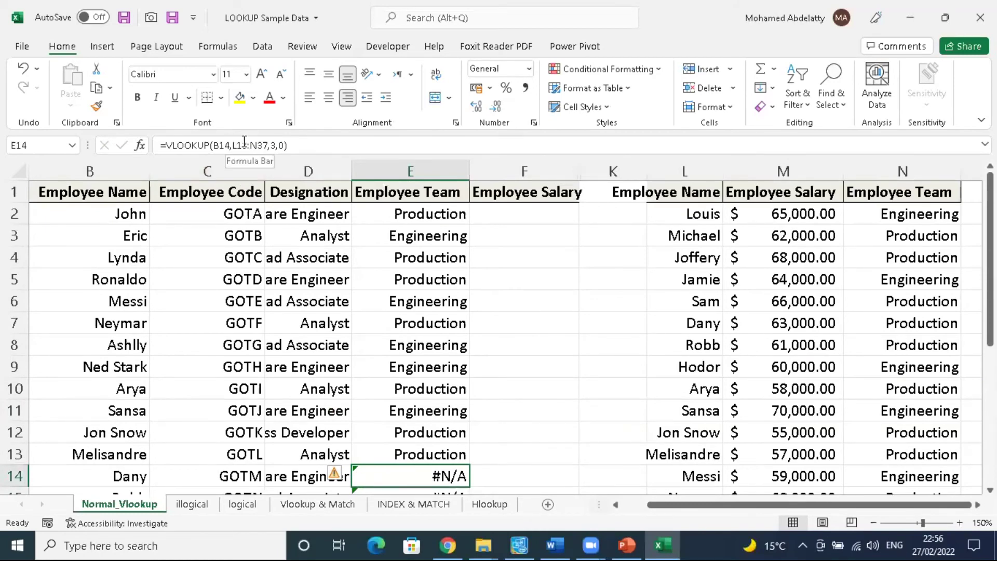
click(311, 145)
scroll(668, 312, down, 2)
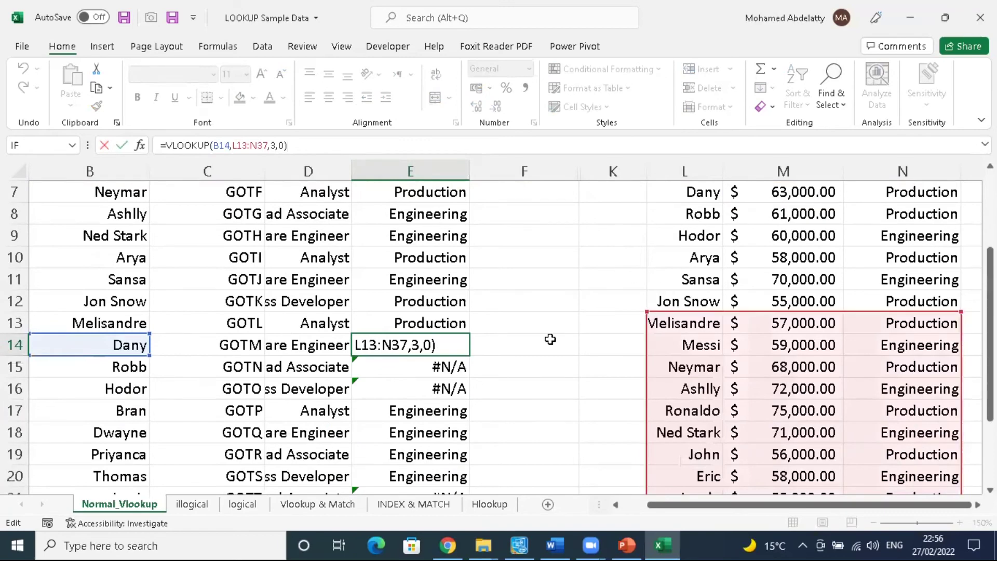
scroll(683, 248, down, 1)
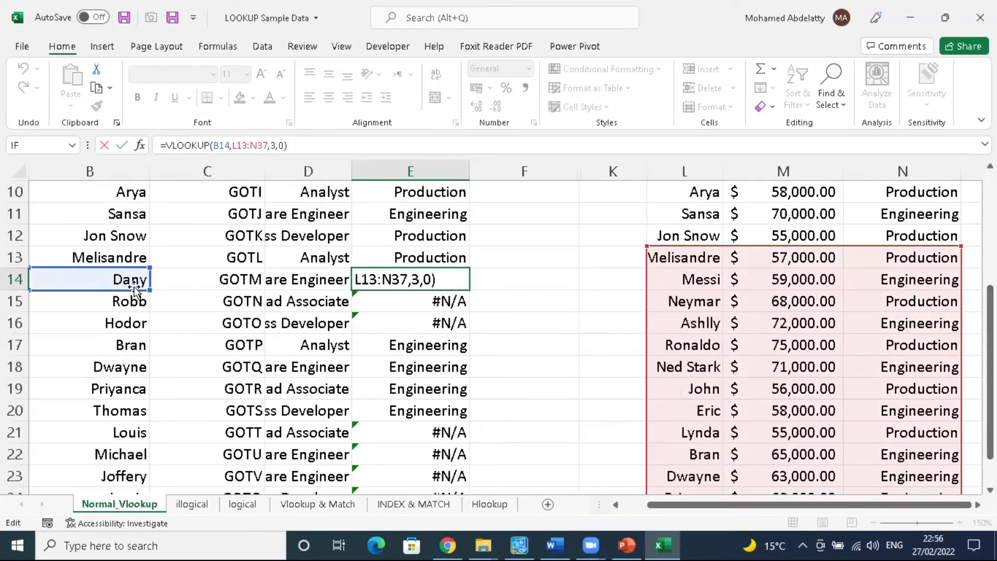
scroll(742, 389, up, 3)
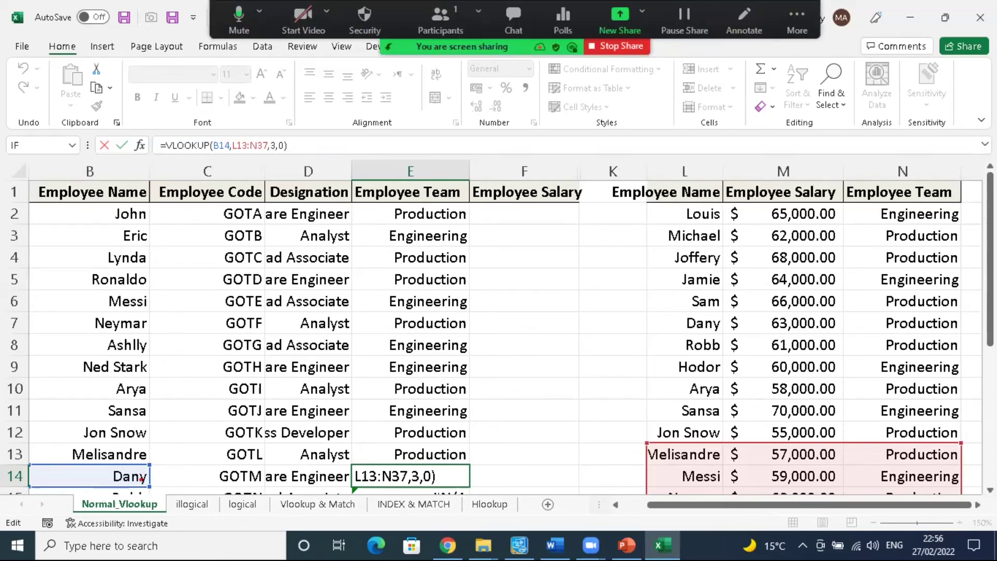
Step: Commit E14's lookup for Dany, then start editing it and cancel without changes
drag(209, 468, 683, 326)
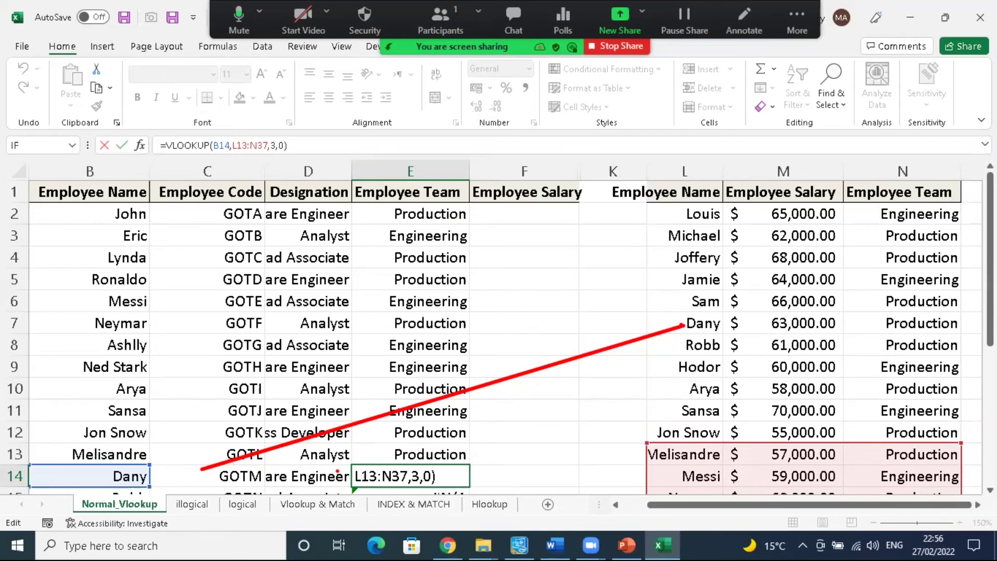
key(ctrl+Return)
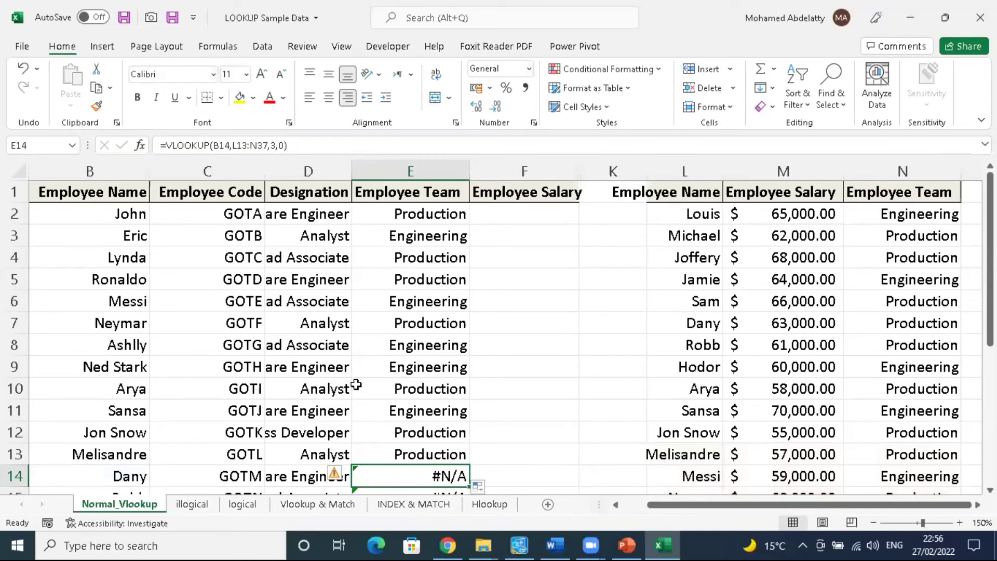
scroll(496, 350, down, 1)
scroll(517, 347, up, 1)
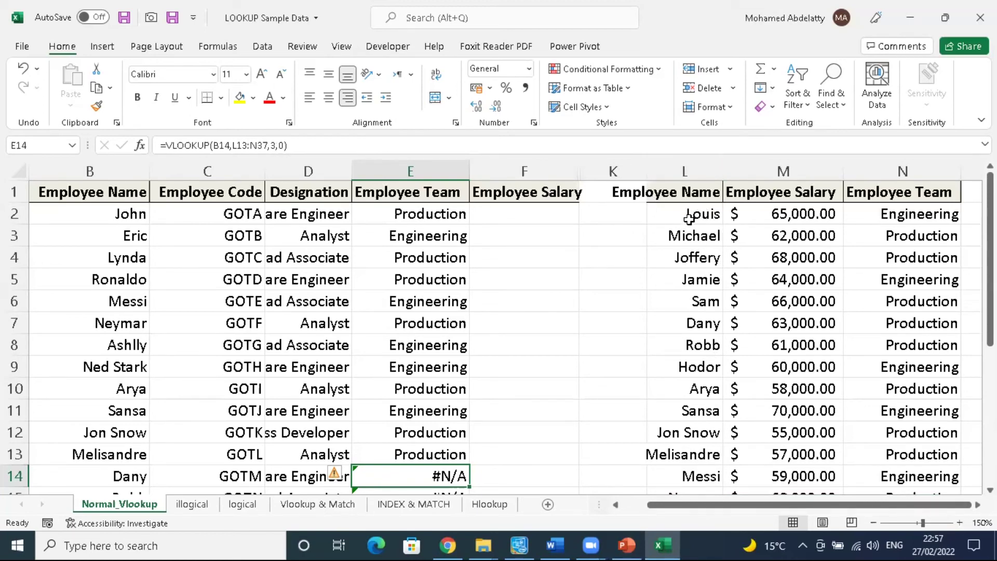
click(350, 141)
key(BackSpace)
key(BackSpace)
key(BackSpace)
key(BackSpace)
key(BackSpace)
key(BackSpace)
key(BackSpace)
key(BackSpace)
key(BackSpace)
key(BackSpace)
key(BackSpace)
key(BackSpace)
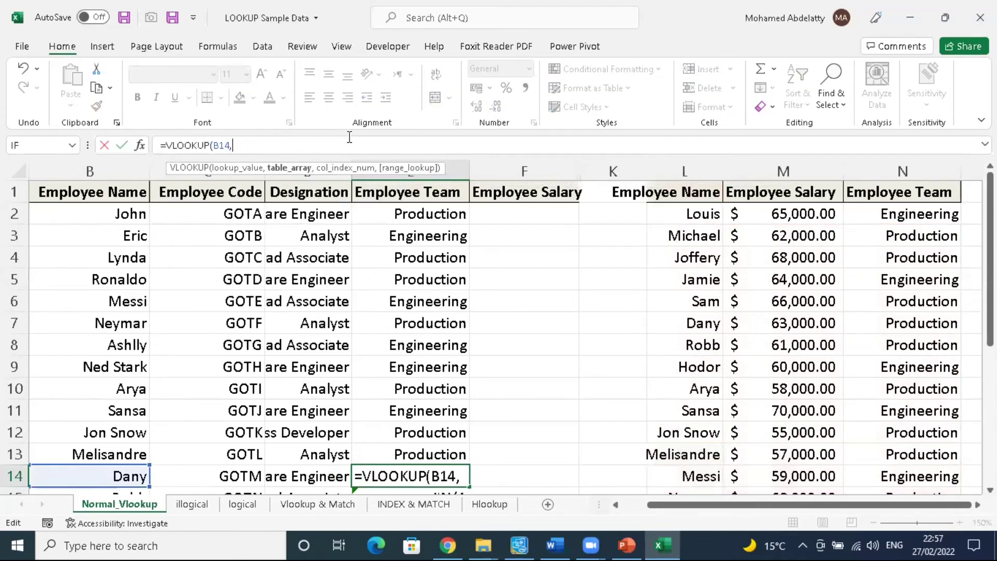
key(BackSpace)
key(BackSpace)
key(Escape)
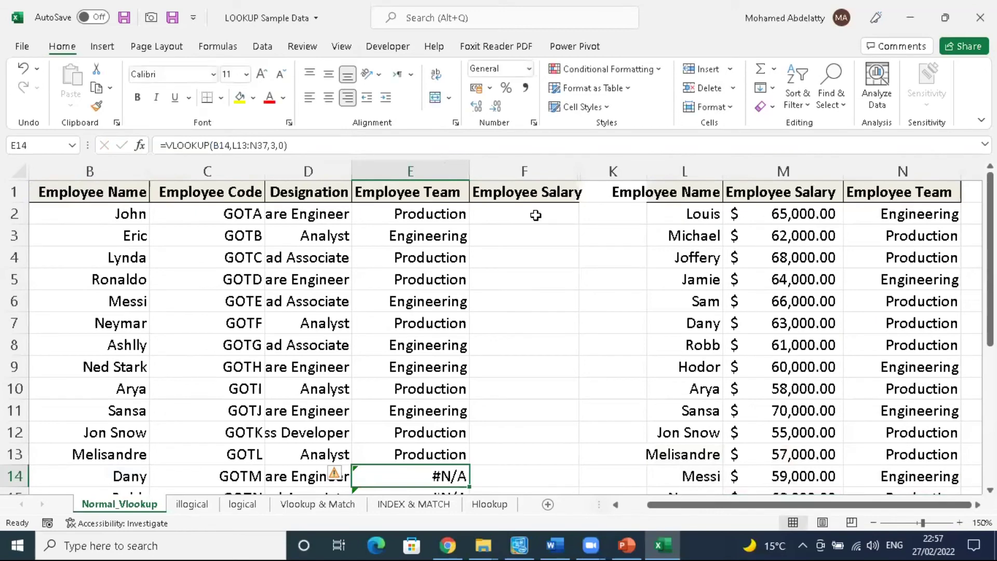
Step: Delete the arguments from E2's formula, leaving just =VLOOKUP(
click(450, 216)
click(235, 146)
drag(235, 147, 220, 146)
key(BackSpace)
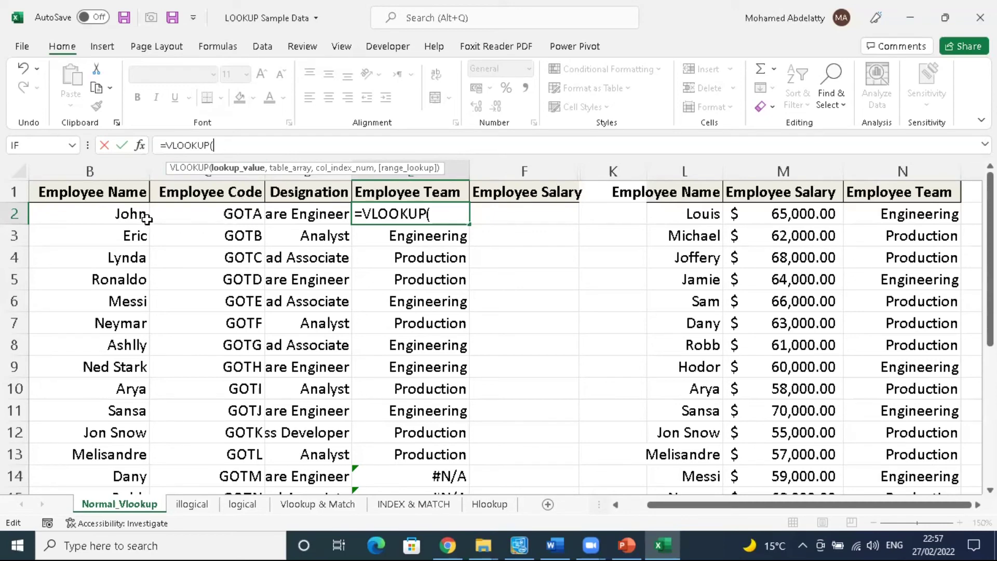
Step: Enter B2 and the locked range $L$1:$N$25 as E2's lookup arguments
click(119, 214)
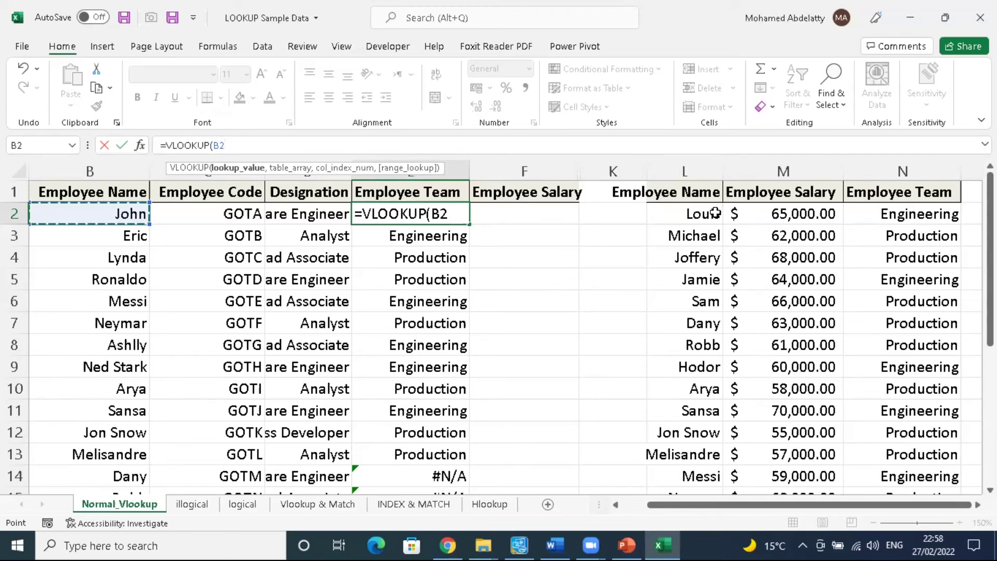
text(,)
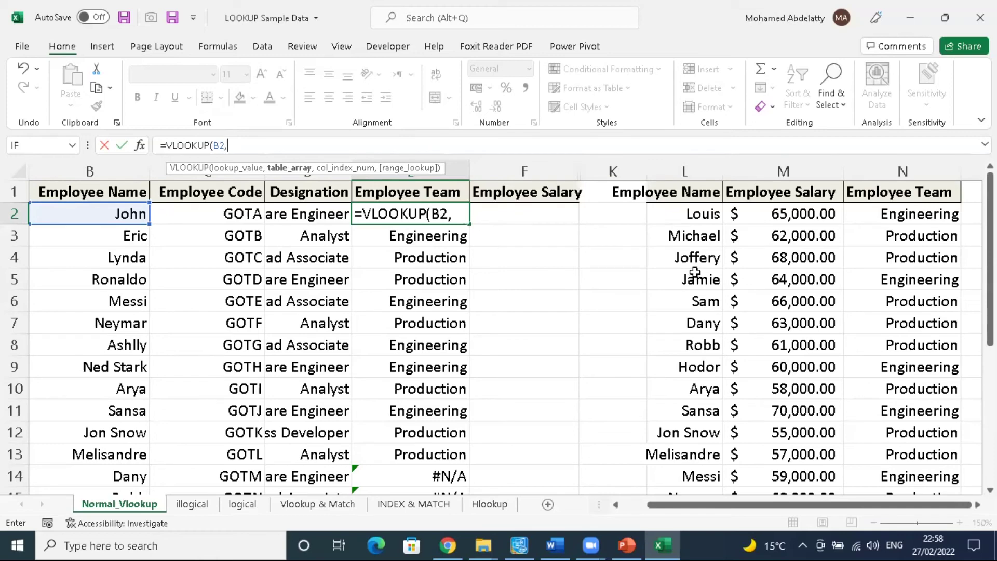
click(699, 189)
key(shift+Right)
key(shift+Right)
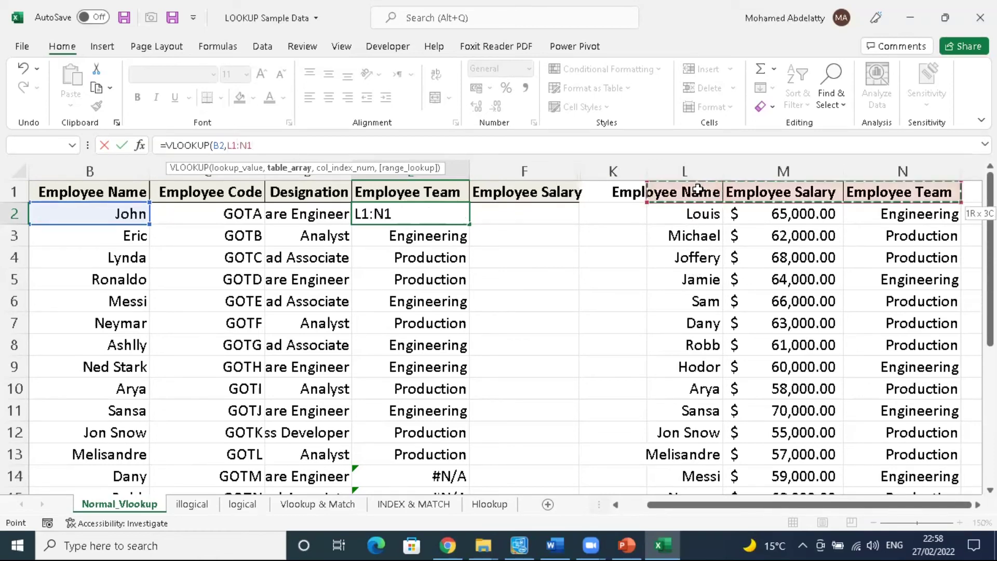
key(ctrl+shift+Down)
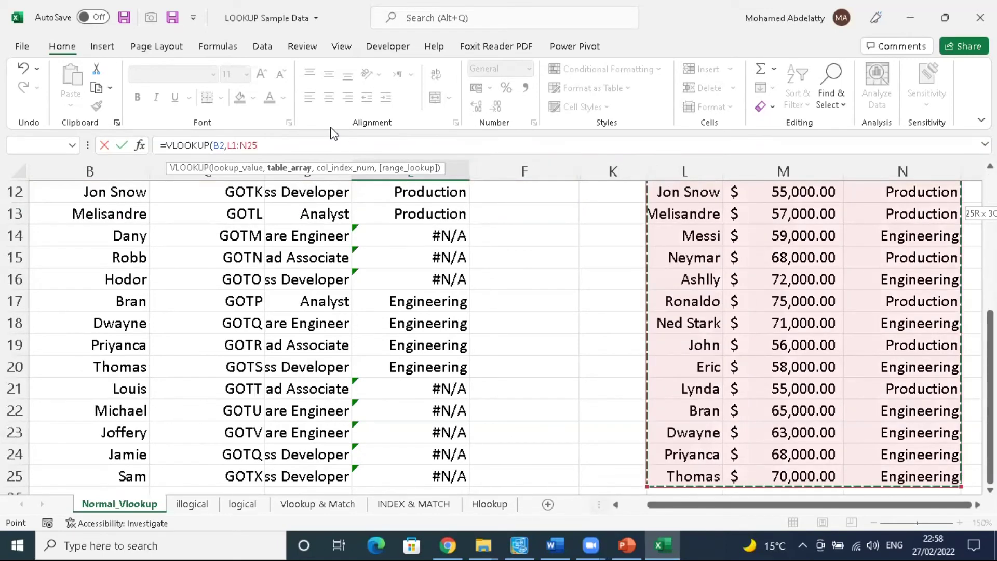
key(F4)
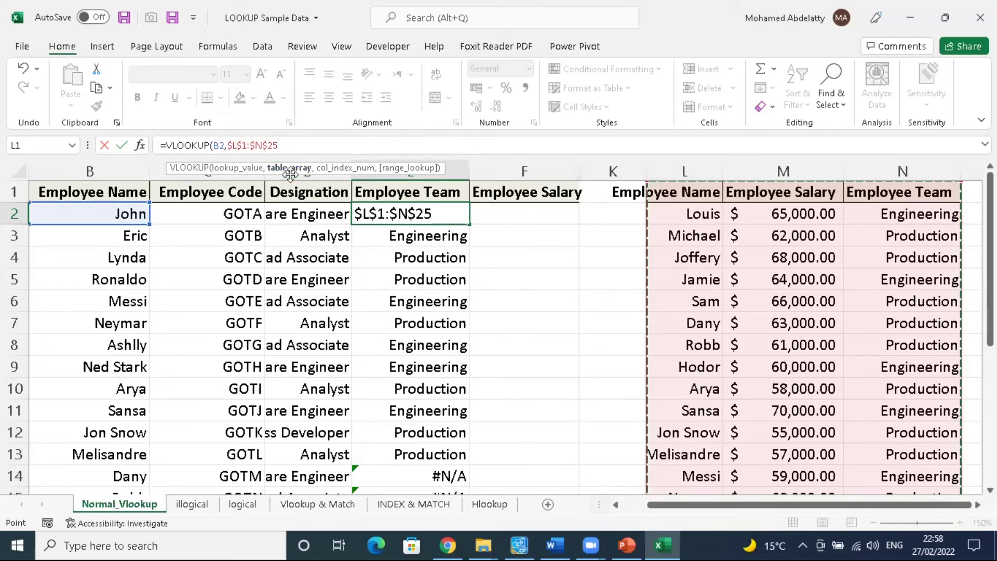
Step: Complete E2's formula with column 3 and FALSE, returning Production for John
text(,)
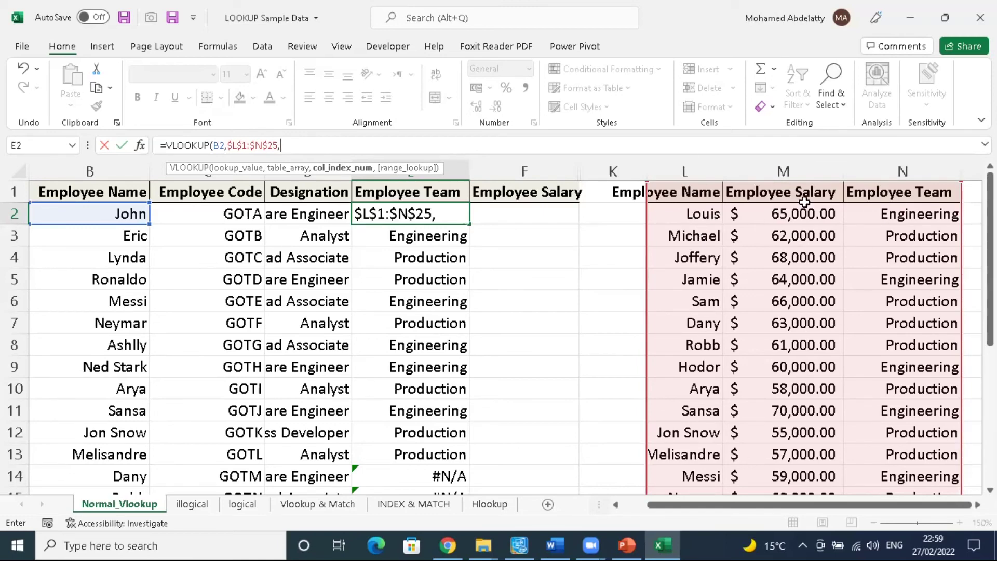
text(3,)
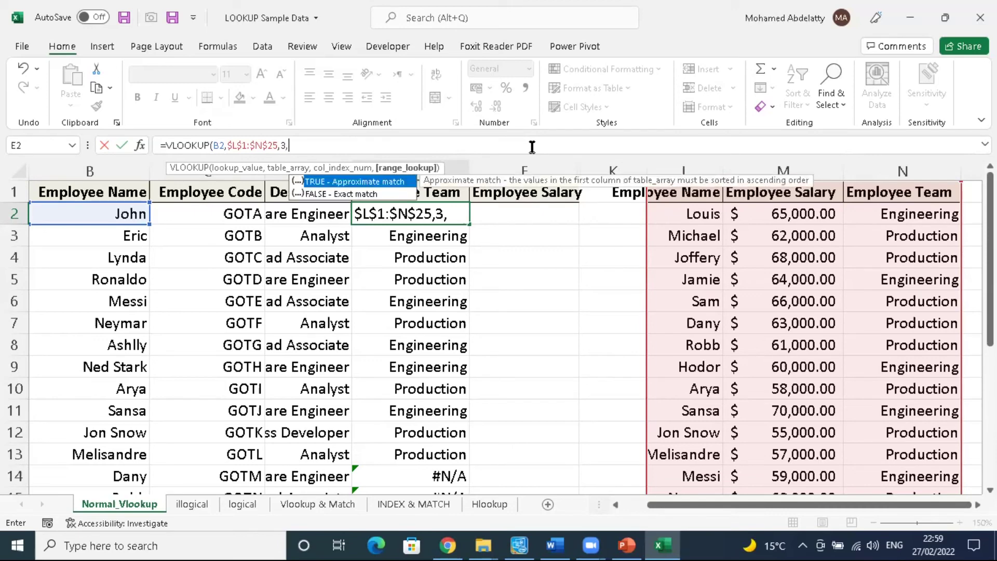
double_click(338, 195)
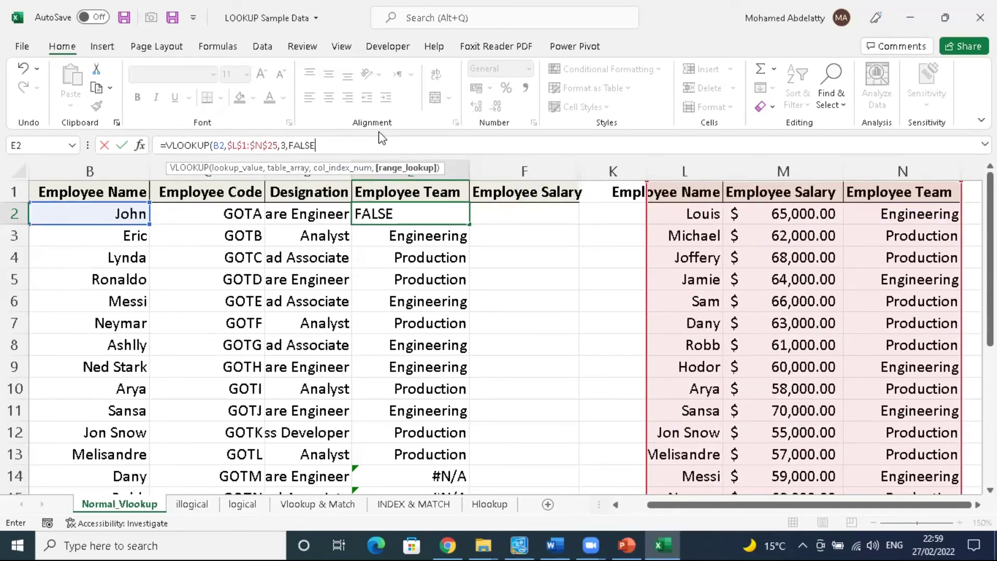
text())
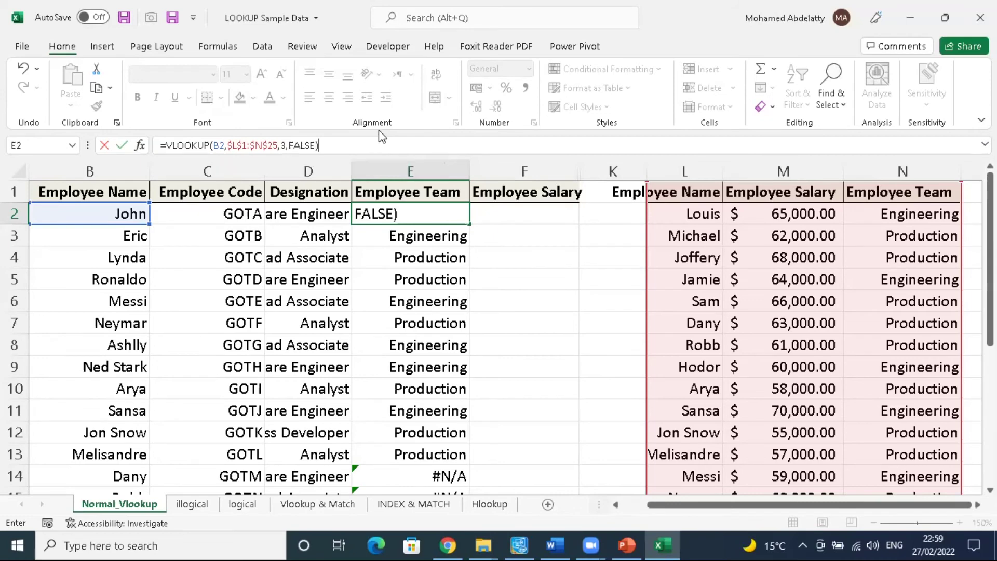
key(Return)
click(464, 214)
scroll(493, 362, down, 2)
Step: Copy E2's team VLOOKUP down through E25 with the fill handle
scroll(472, 341, up, 2)
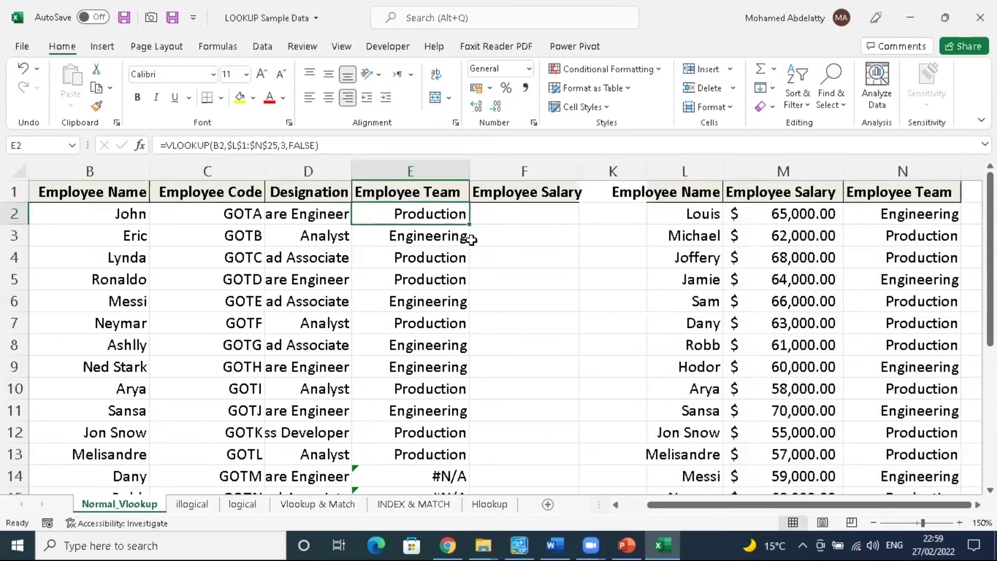
double_click(468, 225)
scroll(493, 289, down, 5)
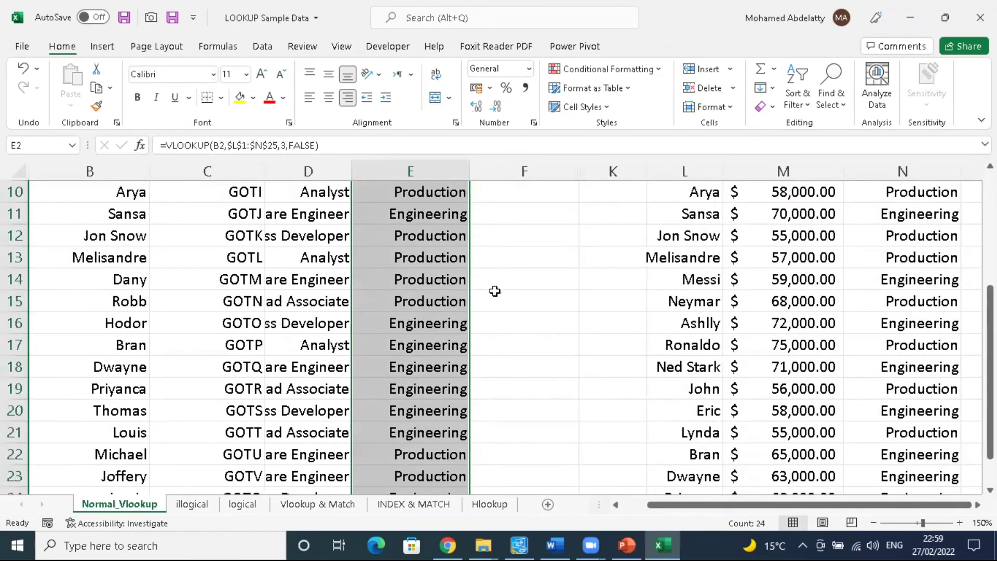
scroll(423, 327, up, 4)
scroll(421, 251, up, 1)
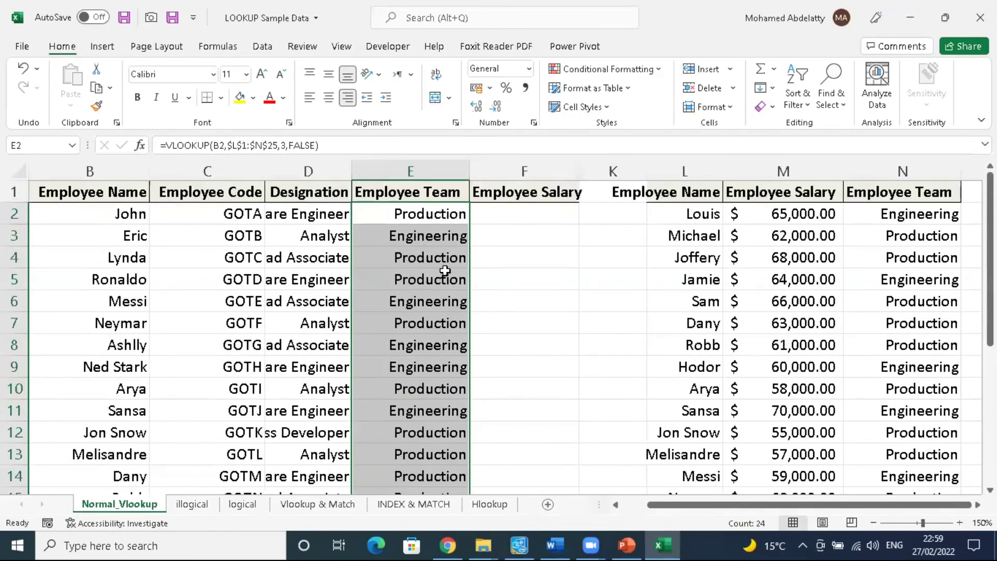
scroll(447, 256, down, 1)
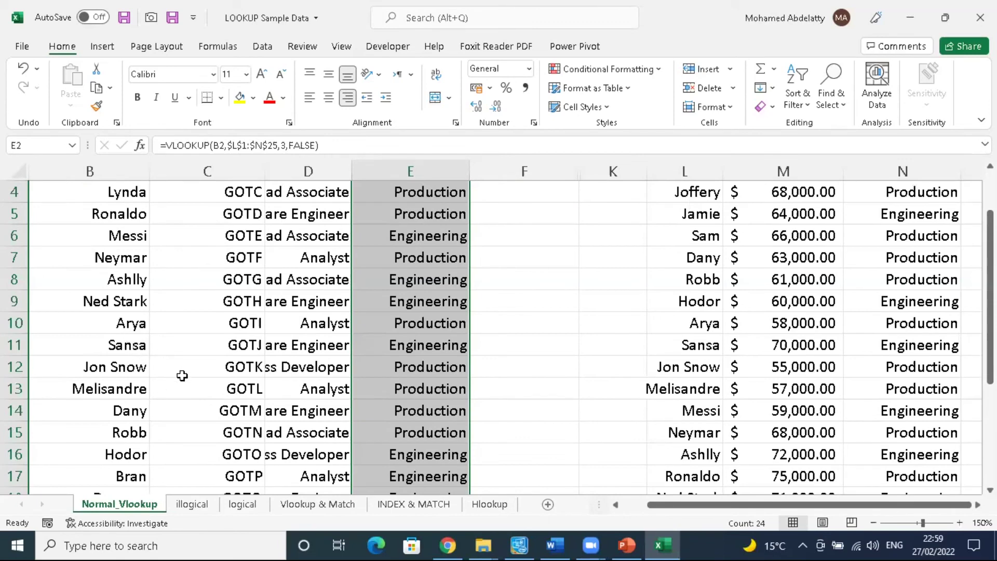
Step: Check that Dany's E14 formula uses B14 and $L$1:$N$25, leaving it unchanged
click(136, 412)
click(436, 410)
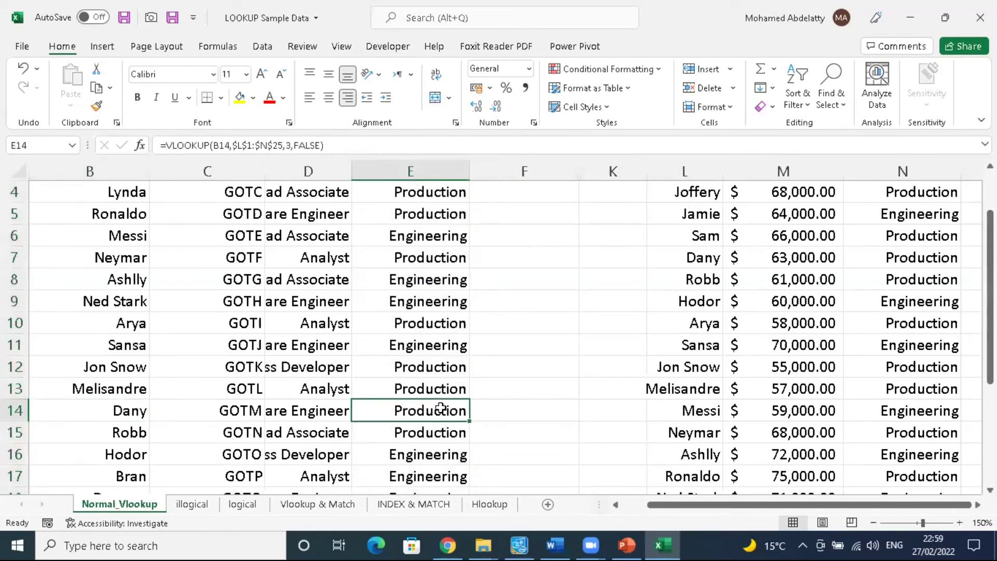
click(382, 145)
scroll(740, 343, up, 1)
scroll(727, 312, down, 2)
scroll(735, 301, up, 2)
scroll(718, 263, down, 1)
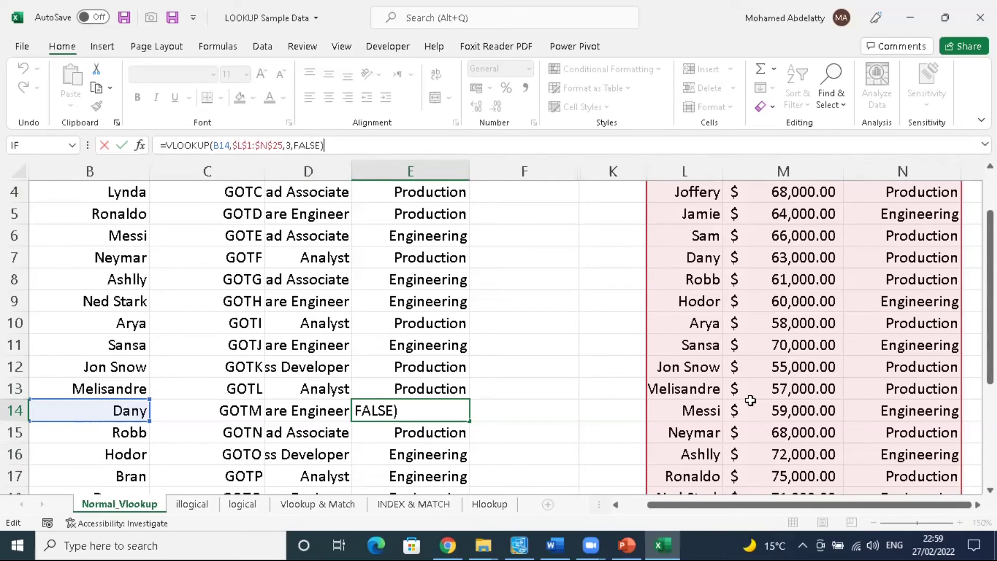
scroll(750, 399, up, 1)
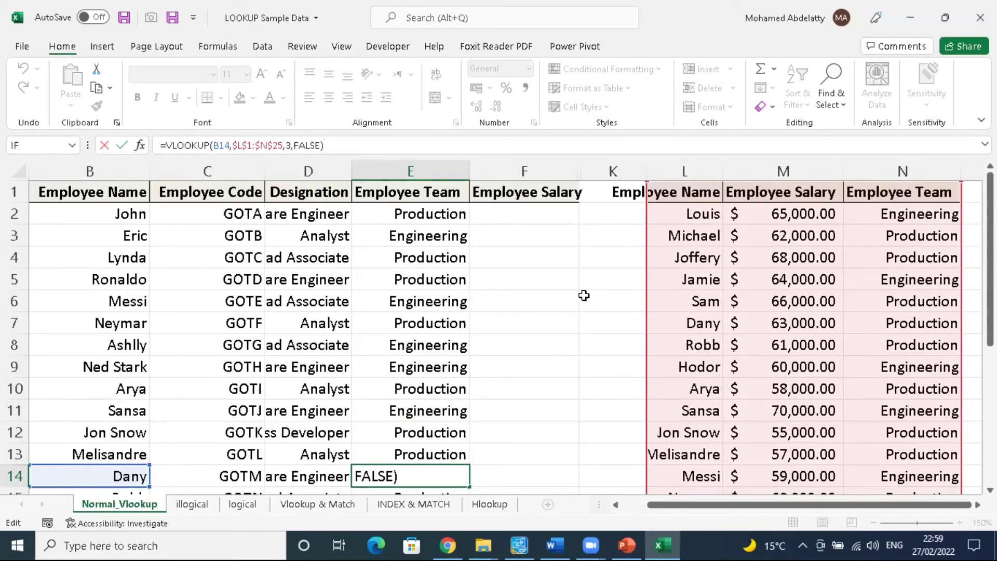
key(ctrl+Return)
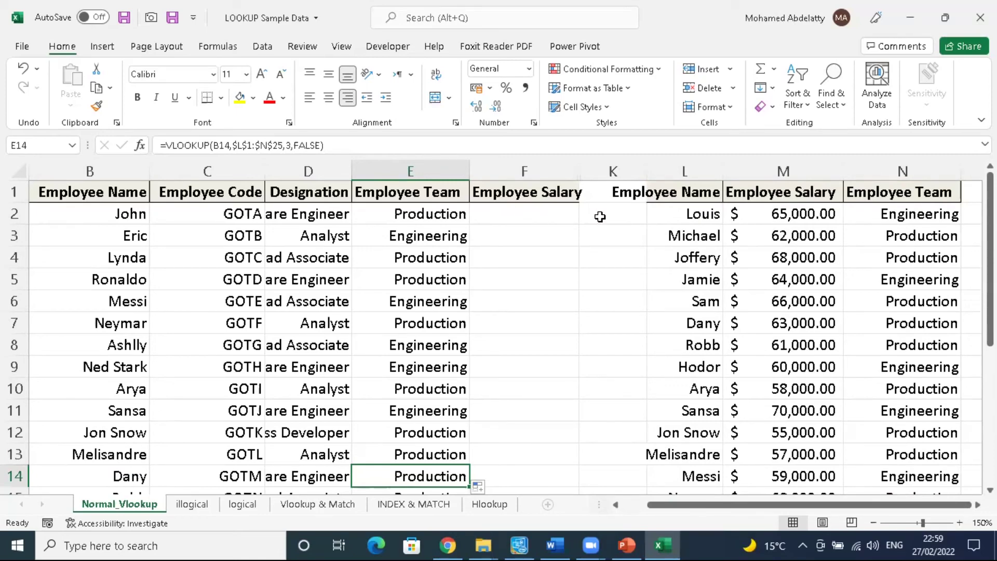
Step: Compare the employee names in column B with the lookup table names in column L
drag(689, 210, 694, 436)
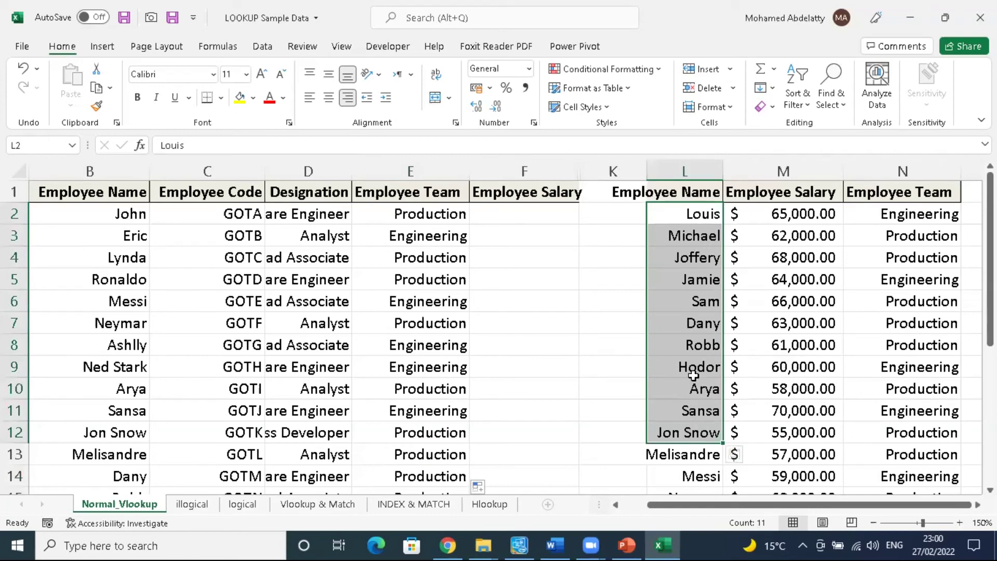
drag(126, 215, 130, 407)
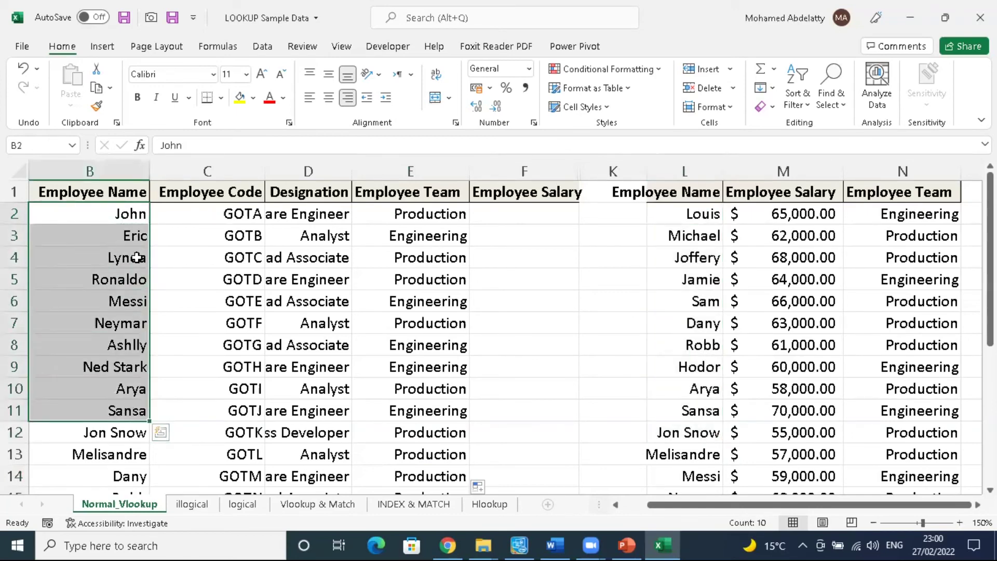
click(137, 213)
drag(681, 213, 683, 342)
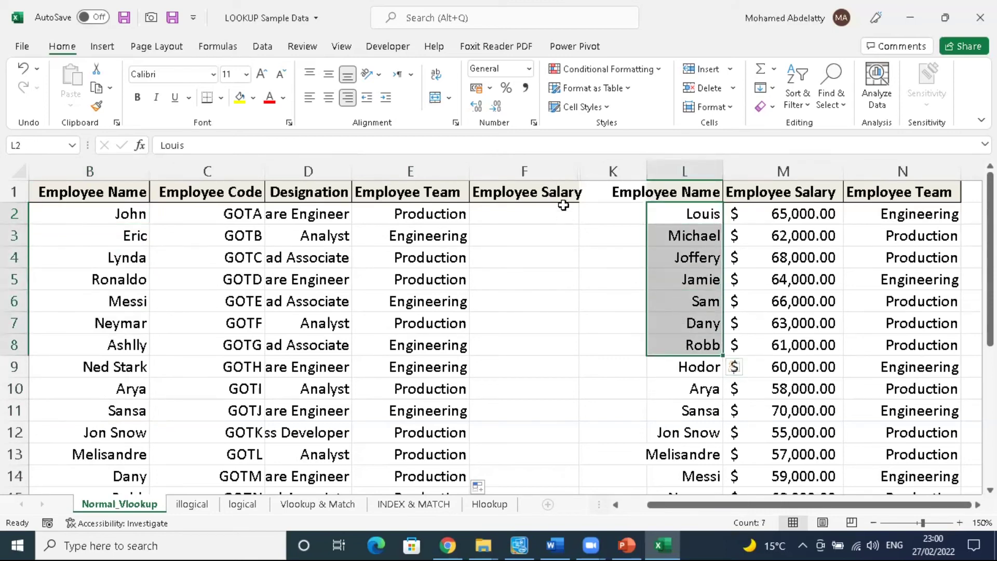
Step: In F2 start a VLOOKUP using B2 as lookup value and range L1:N25
click(537, 215)
text(=)
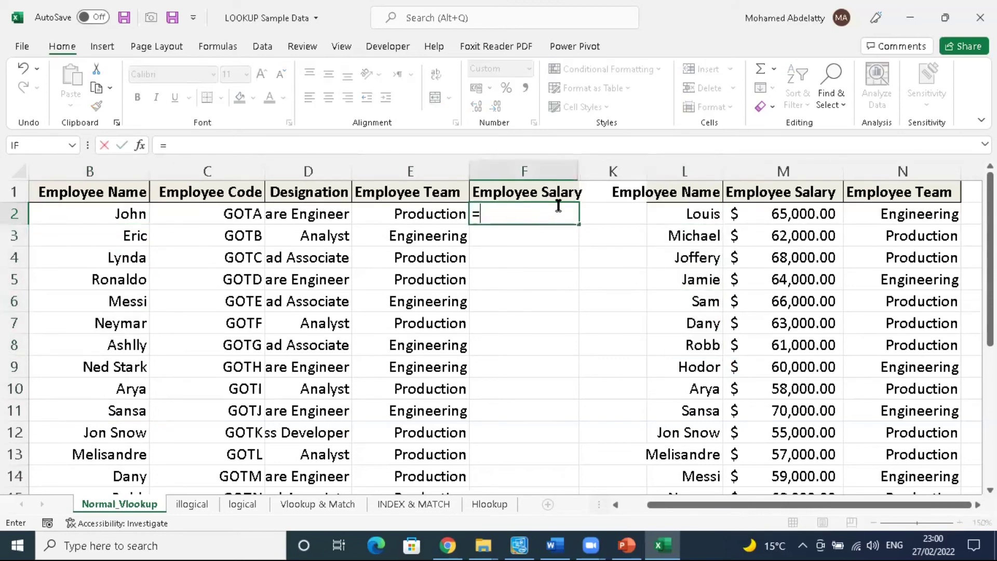
text(vl)
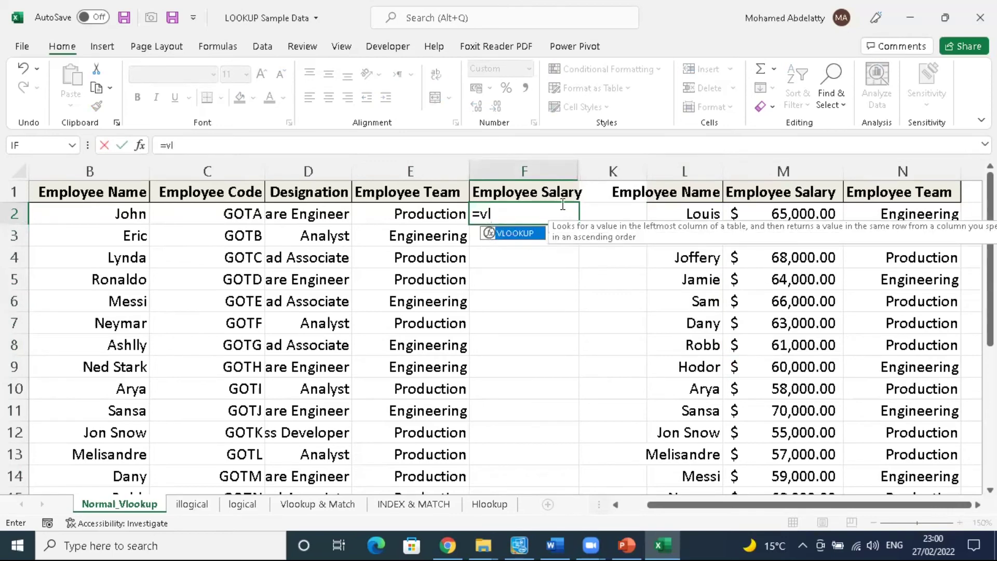
key(Tab)
click(261, 141)
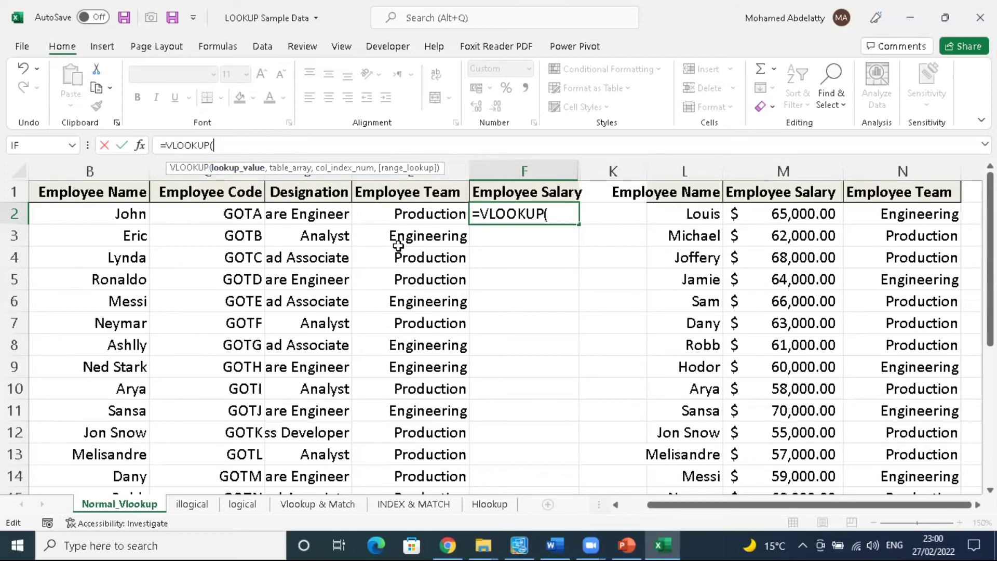
click(120, 213)
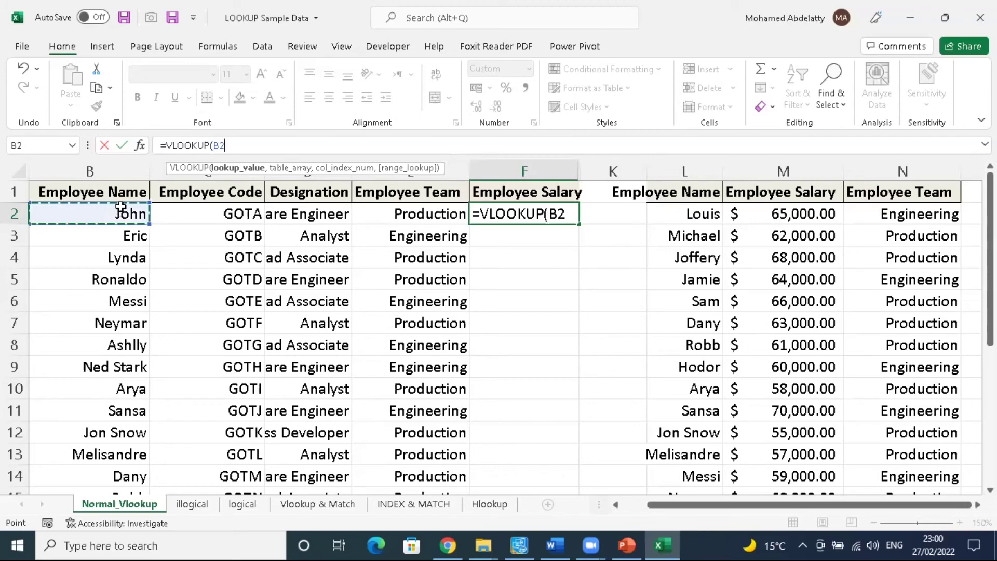
text(,)
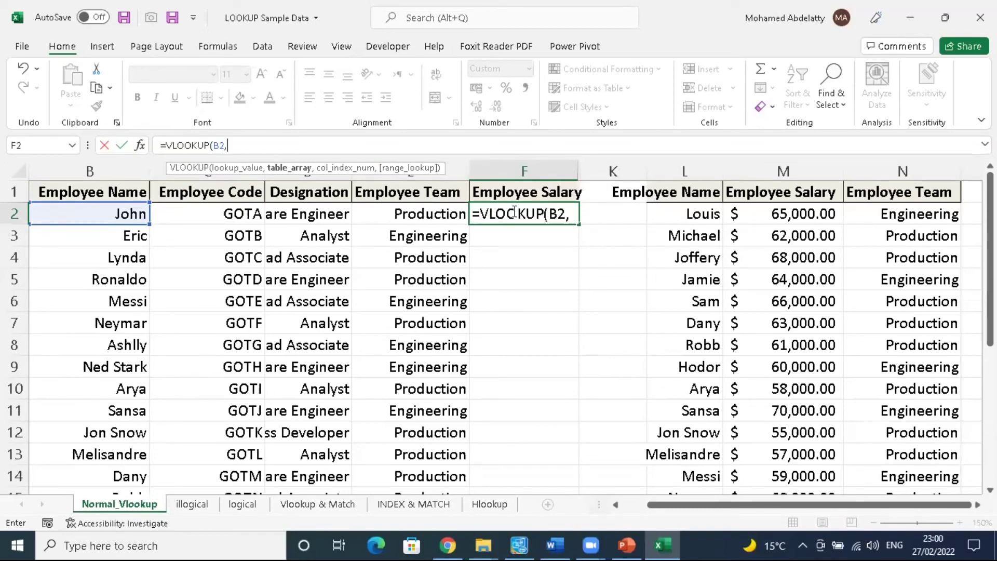
click(681, 194)
drag(682, 194, 958, 200)
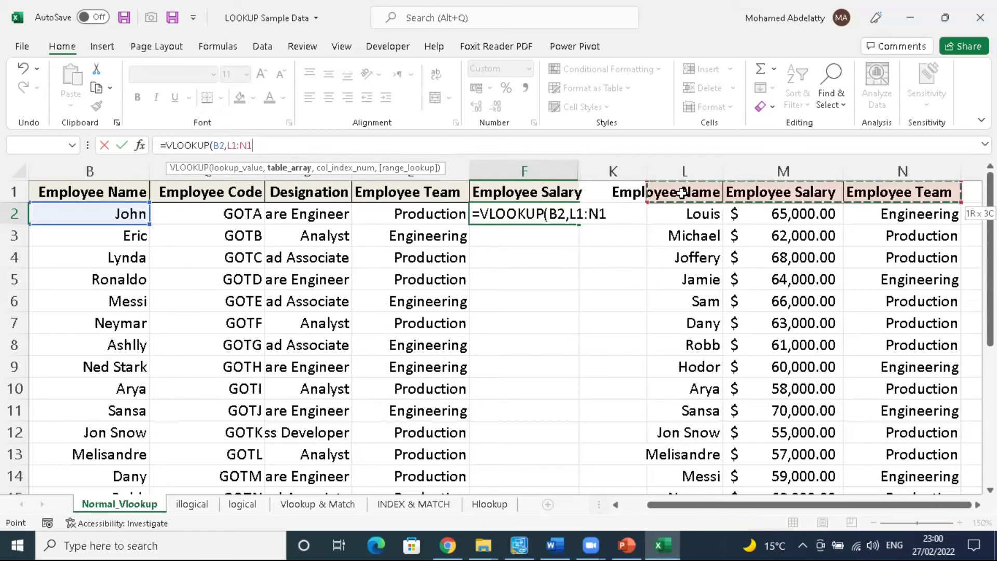
key(ctrl+shift+Down)
Step: Lock the range as $L$1:$N$25, finish with column 2 and exact match, and fill down
scroll(711, 184, up, 4)
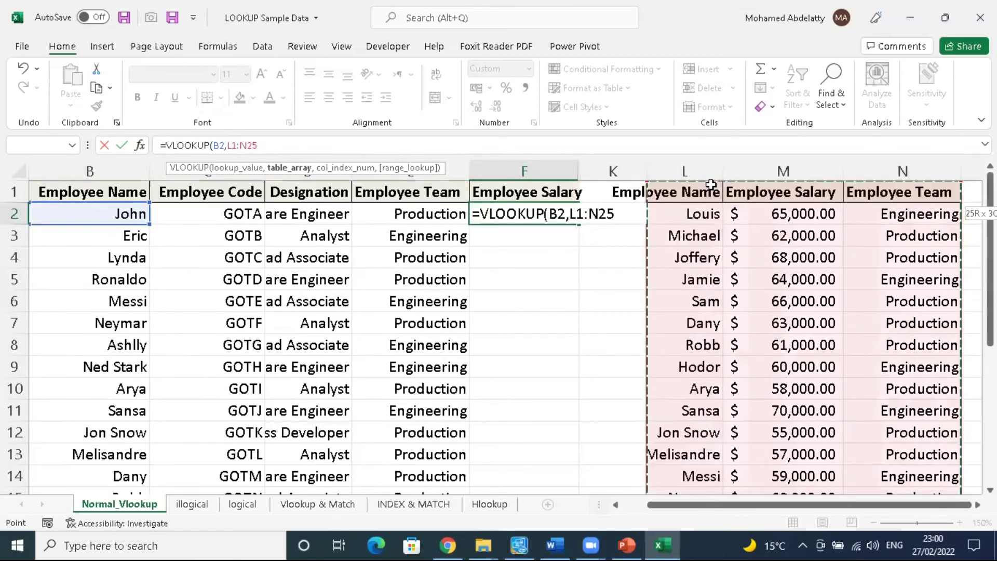
key(F4)
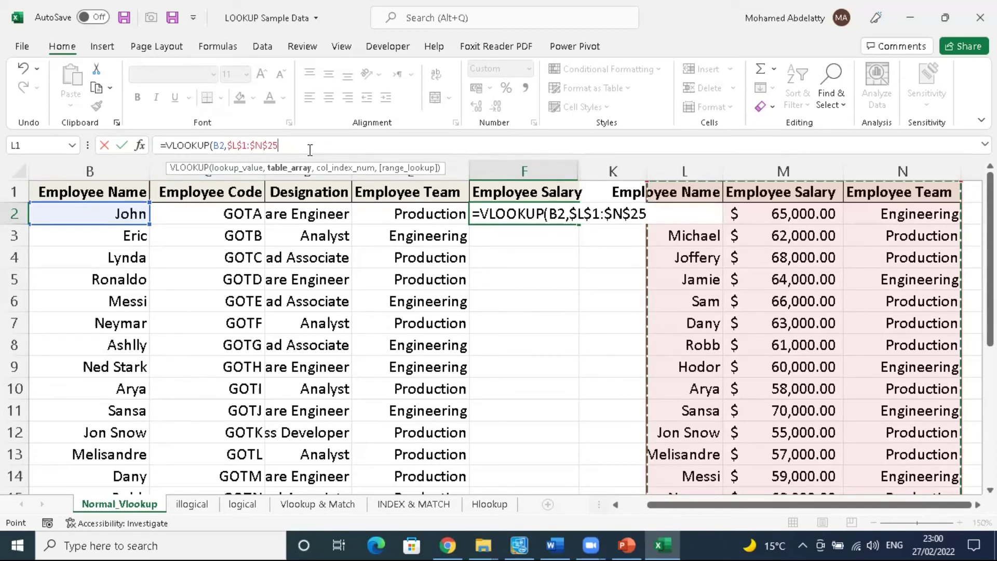
text(,2)
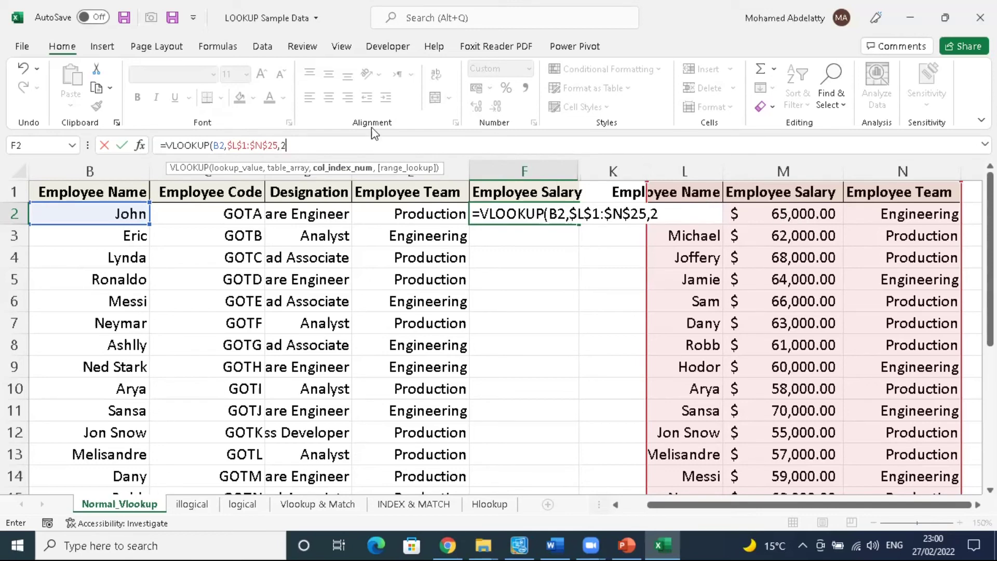
text(,)
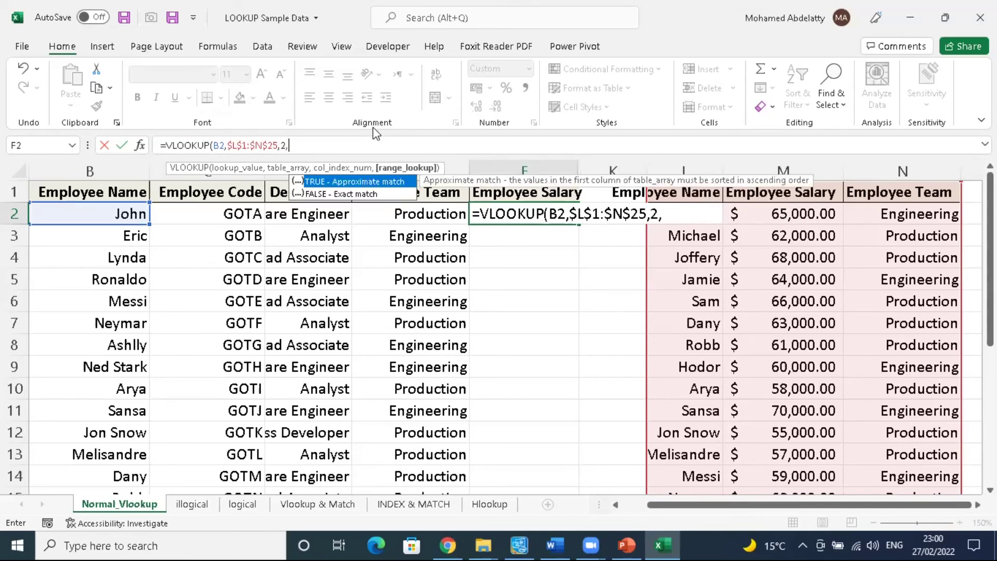
text(0)
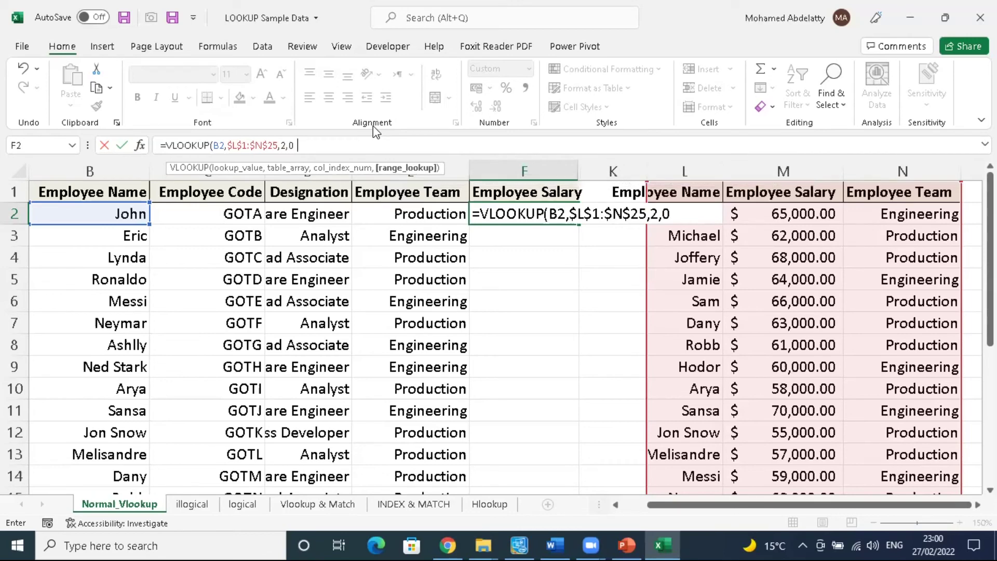
text())
key(Return)
click(535, 211)
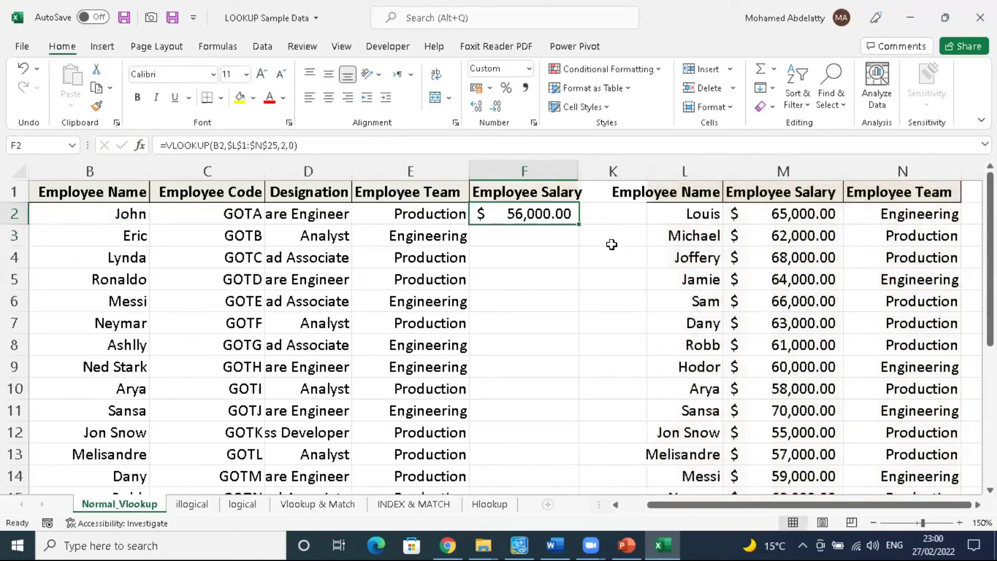
double_click(579, 225)
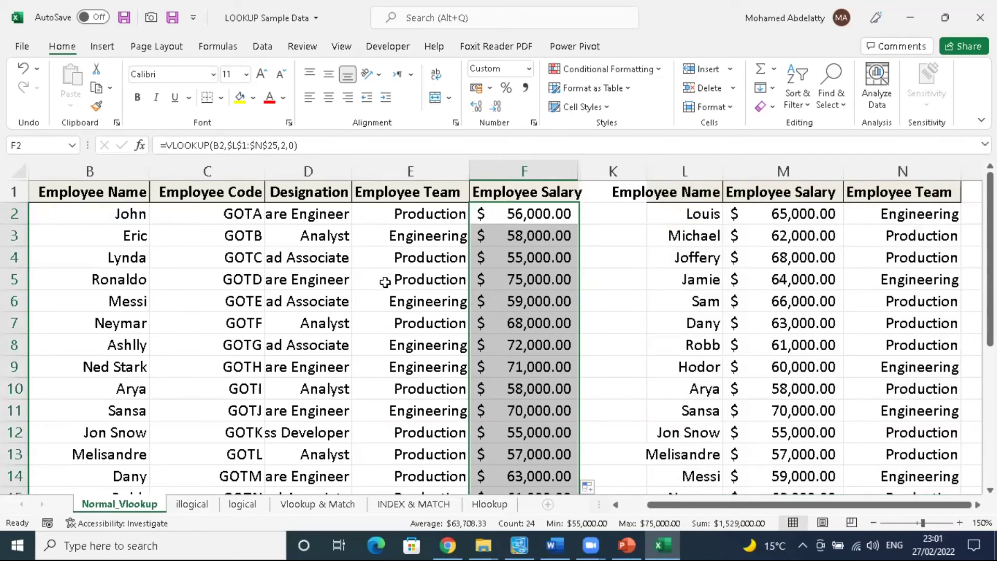
Step: Review the filled salary column, reselect F2, and switch to the illogical sheet
scroll(696, 369, down, 1)
scroll(695, 374, down, 2)
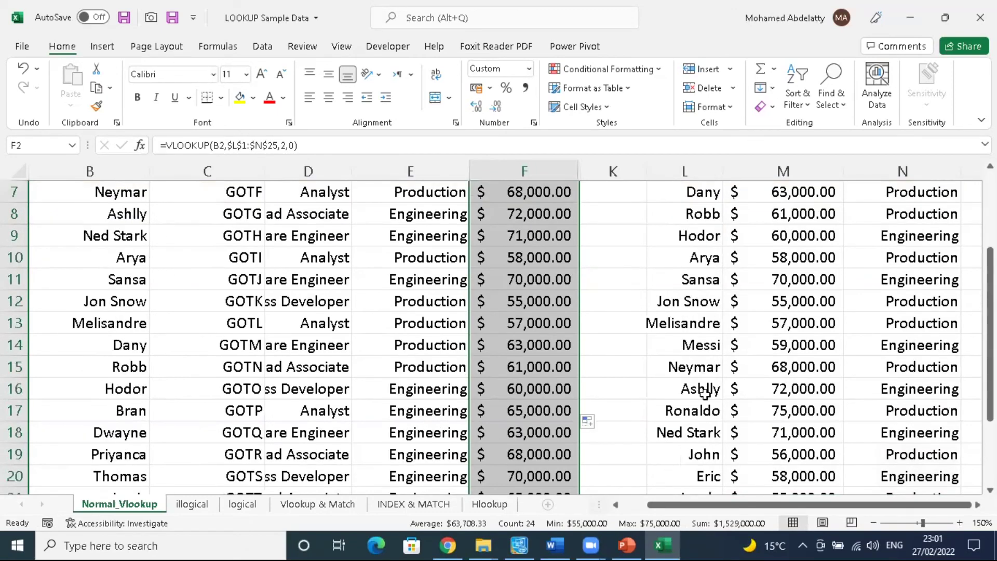
scroll(699, 395, up, 3)
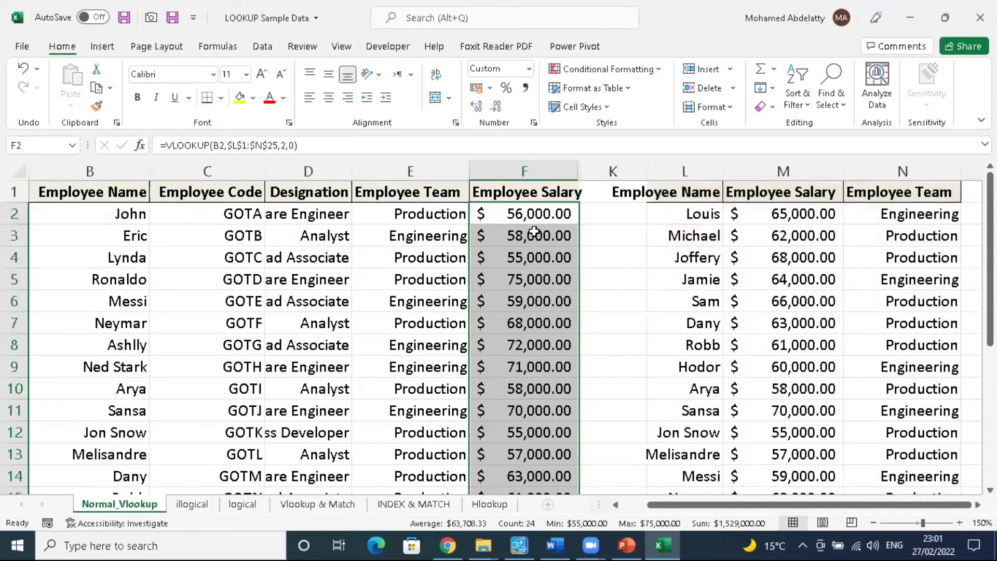
click(534, 217)
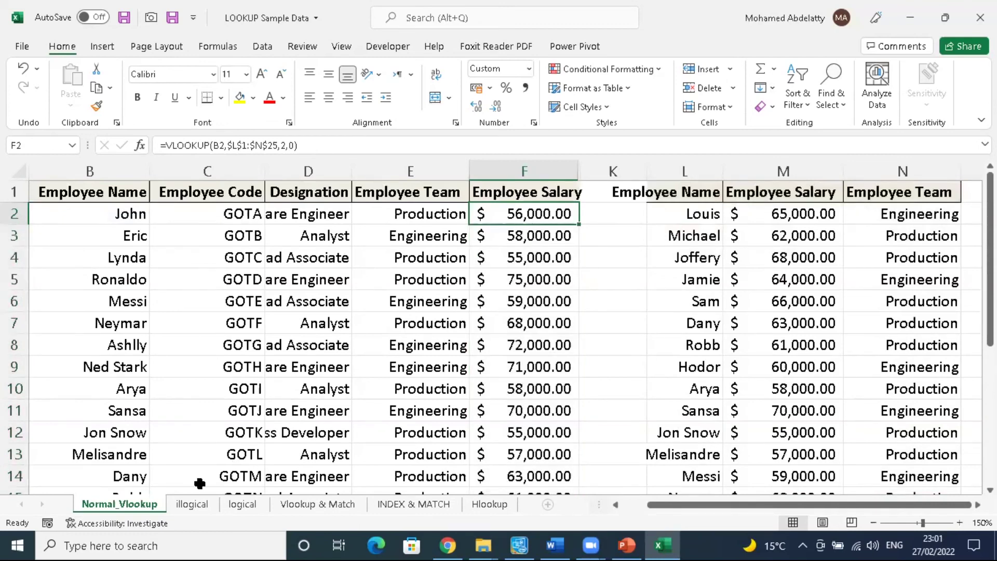
click(188, 503)
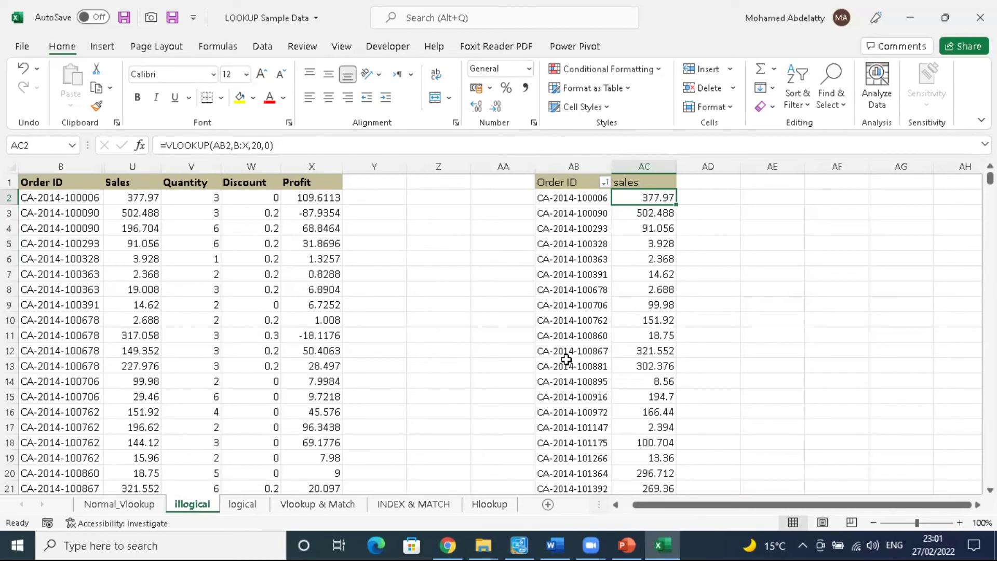
Step: Clear the sales lookup results from AC2 down to the last row
key(ctrl+shift+Down)
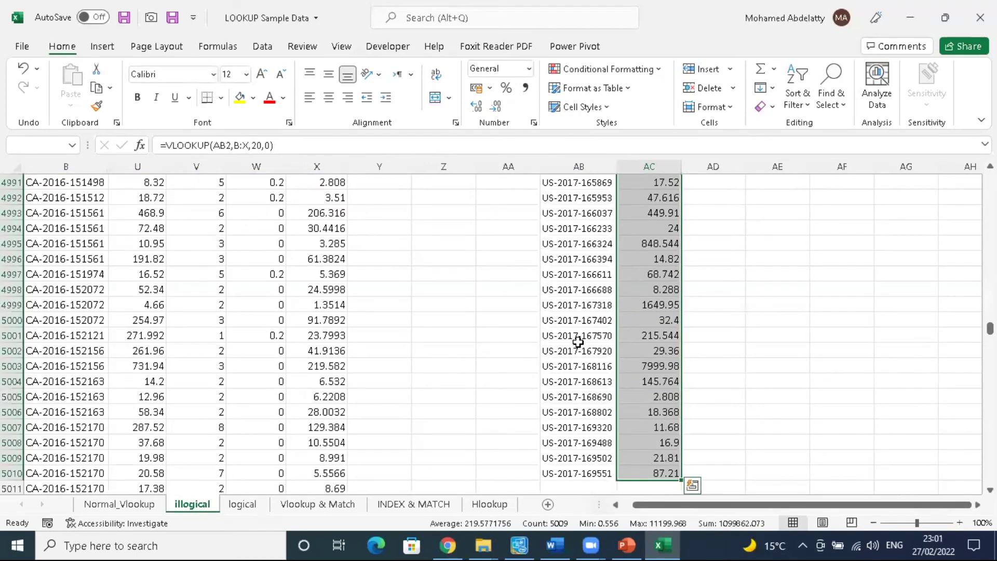
key(ctrl+z)
click(661, 196)
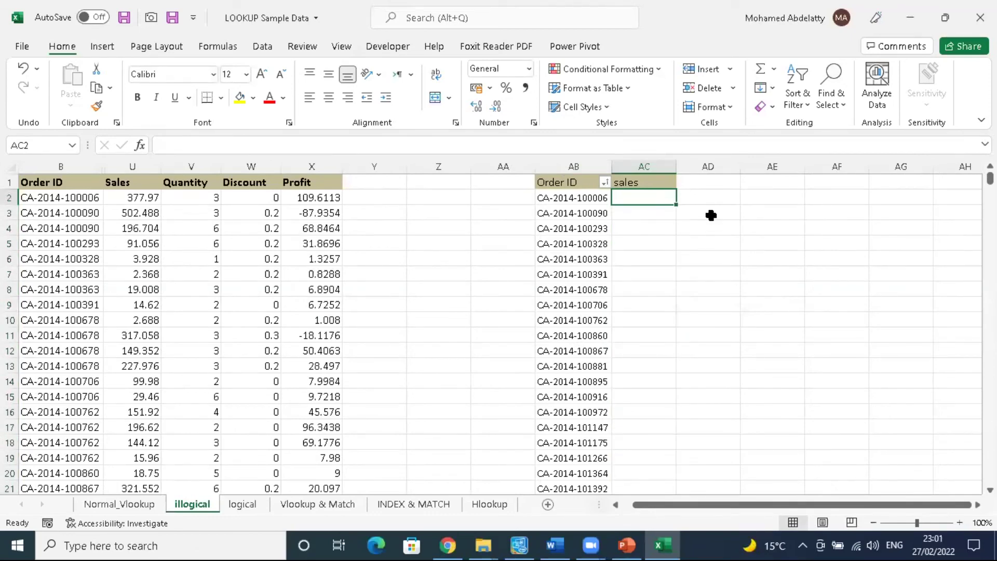
Step: Inspect the extent of the lookup Order IDs in column AB and the source Order ID column
click(561, 196)
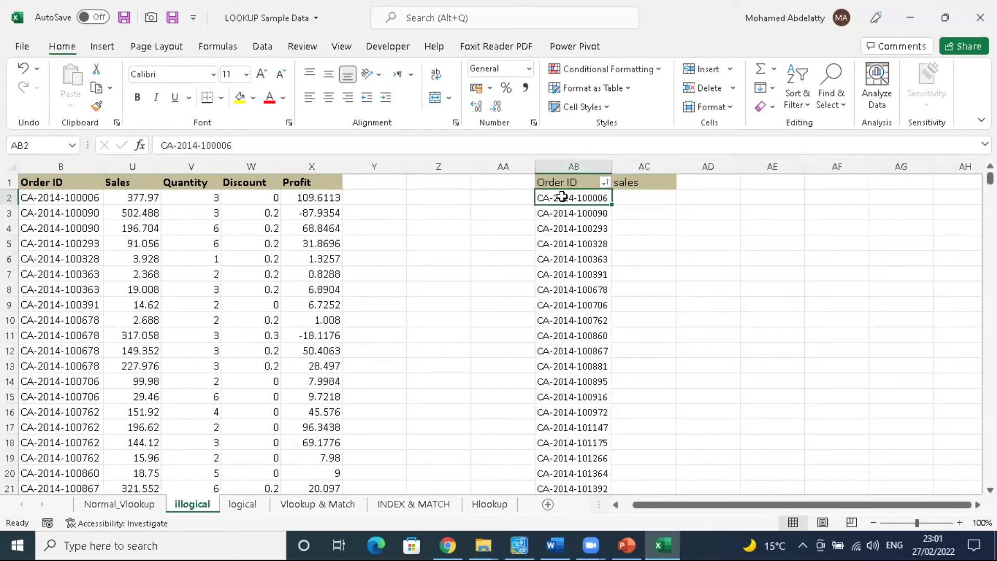
key(ctrl+shift+Down)
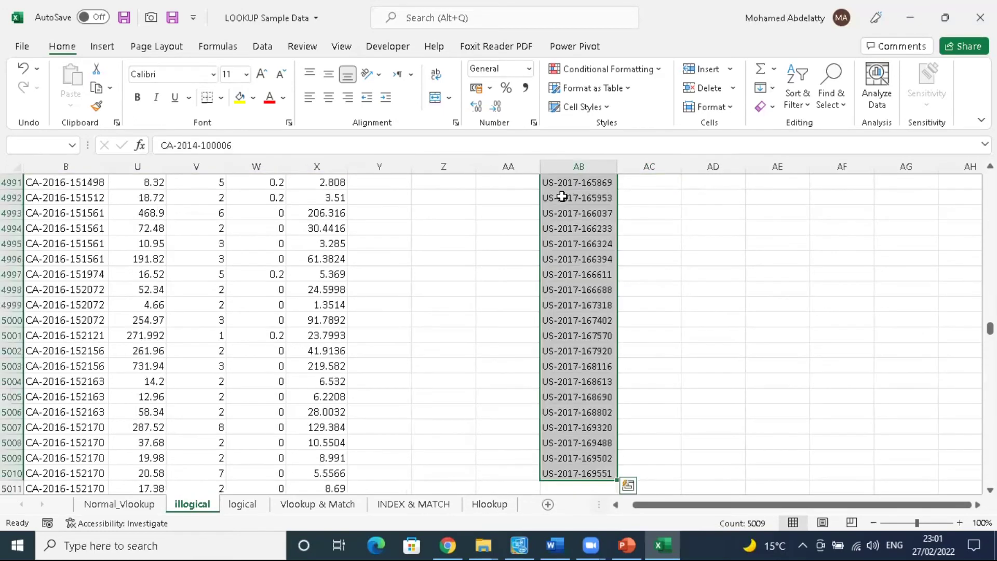
key(ctrl+BackSpace)
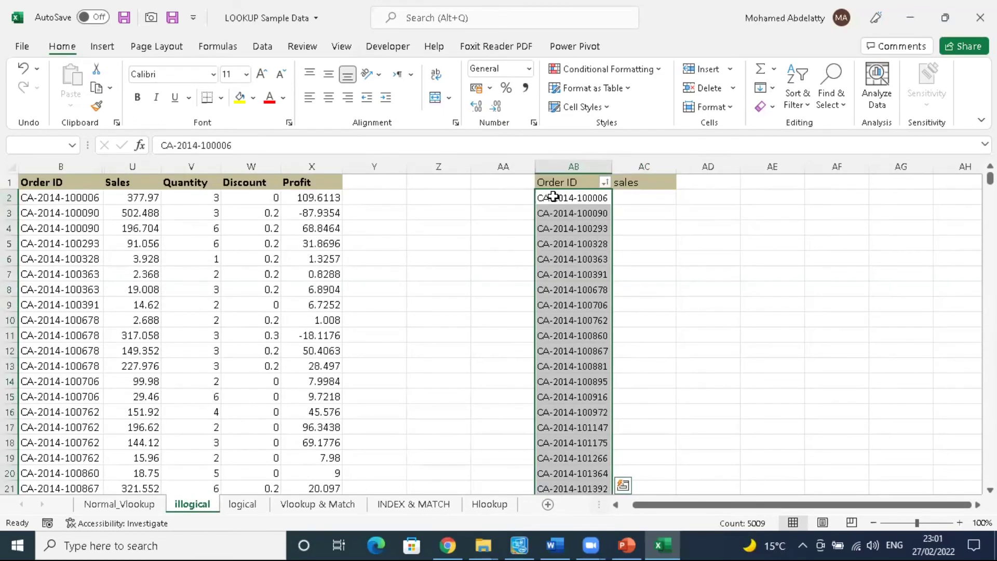
click(73, 197)
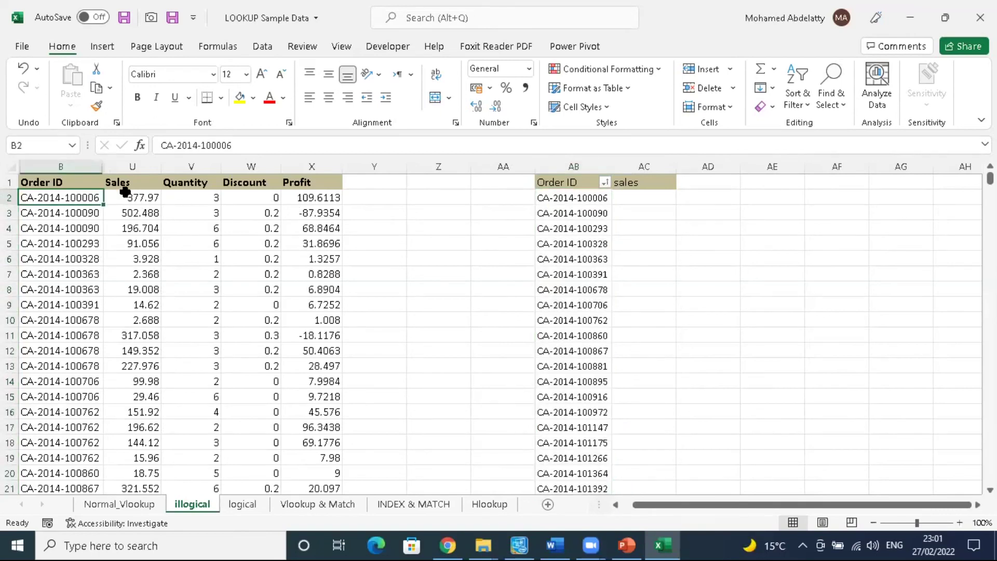
key(ctrl+shift+Down)
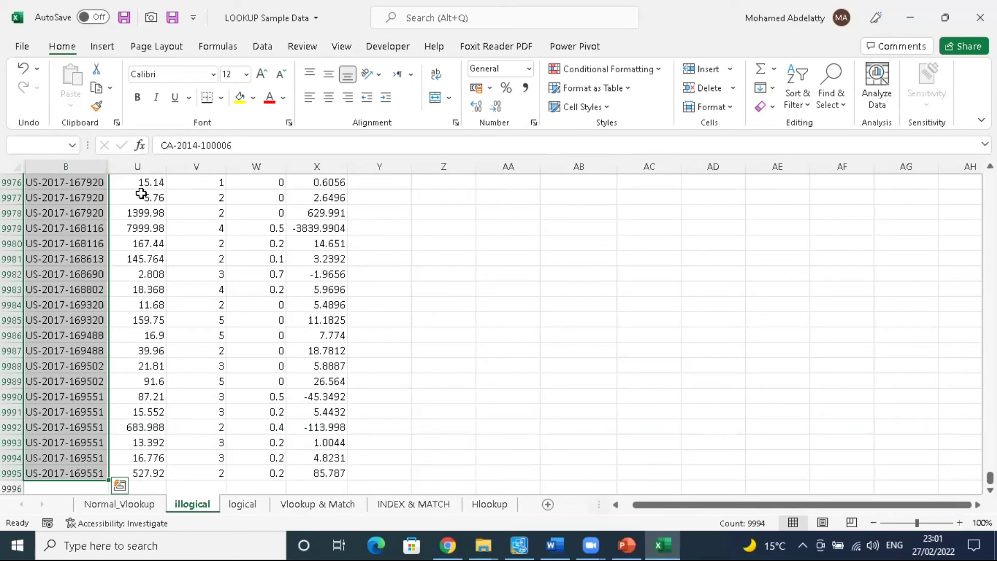
key(ctrl+BackSpace)
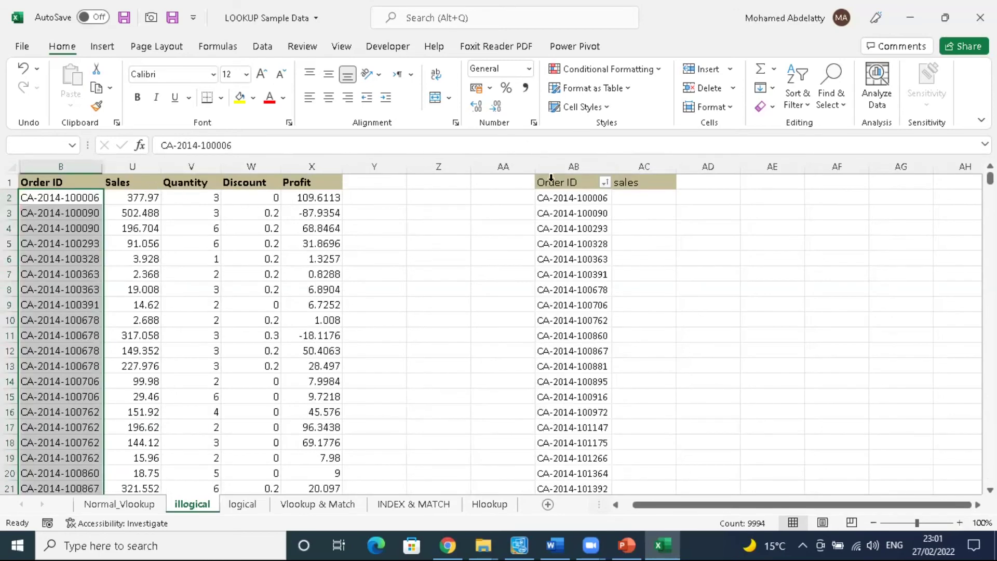
click(574, 198)
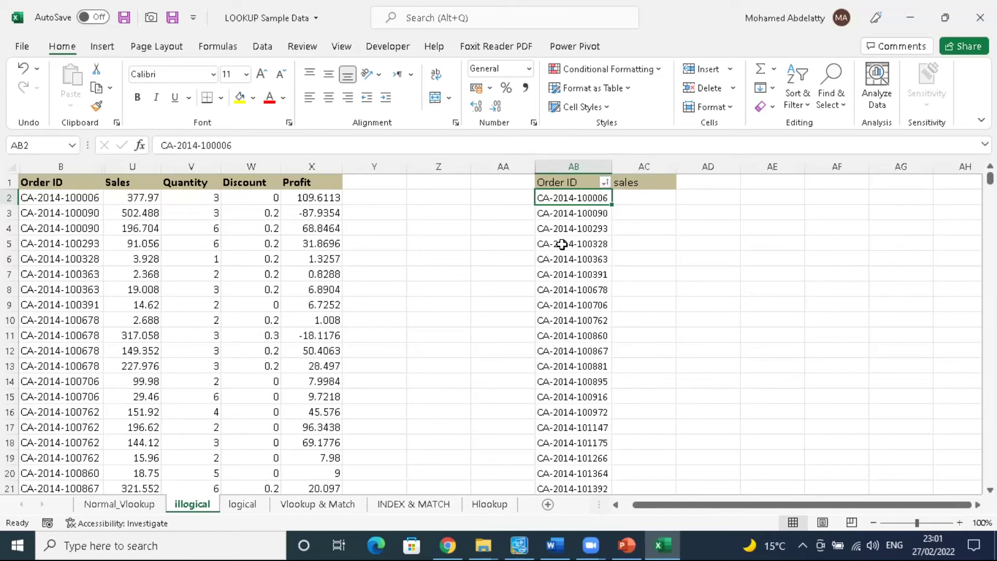
click(588, 247)
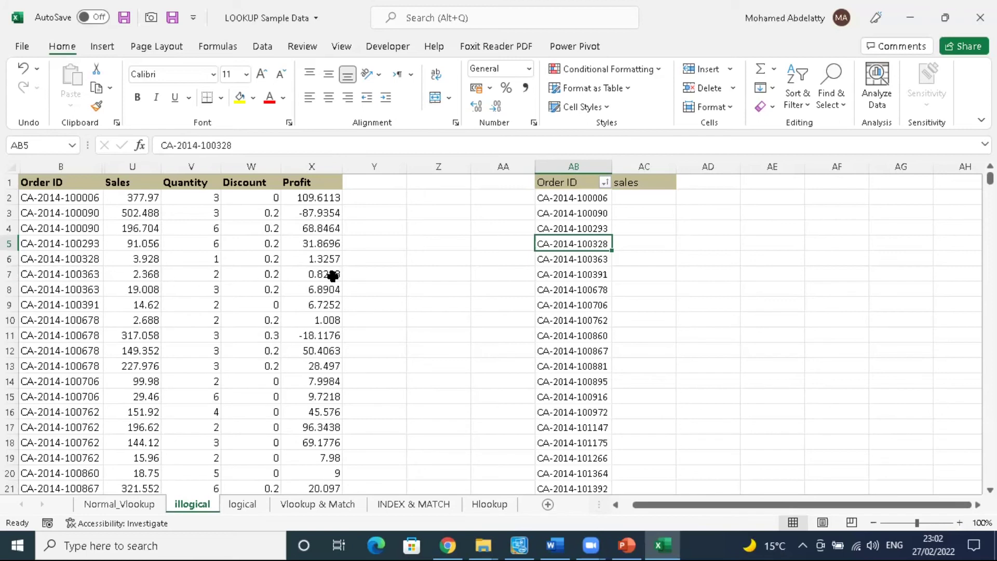
click(45, 278)
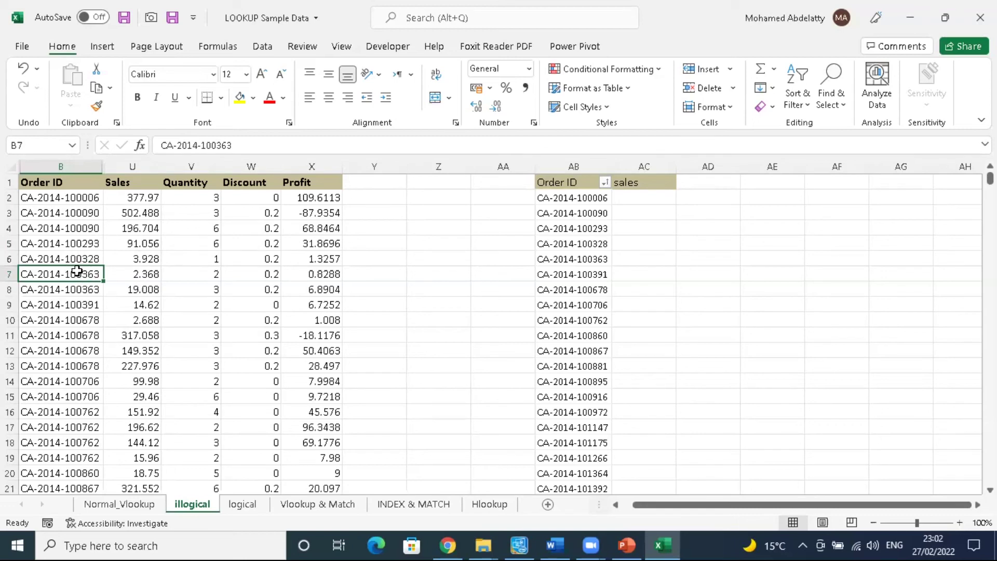
drag(90, 214, 88, 227)
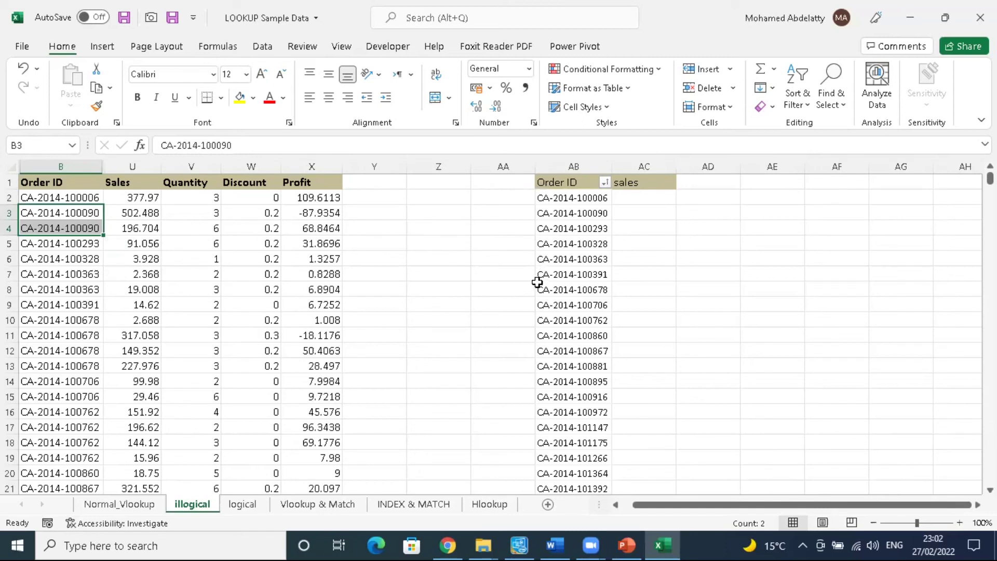
key(ctrl+y)
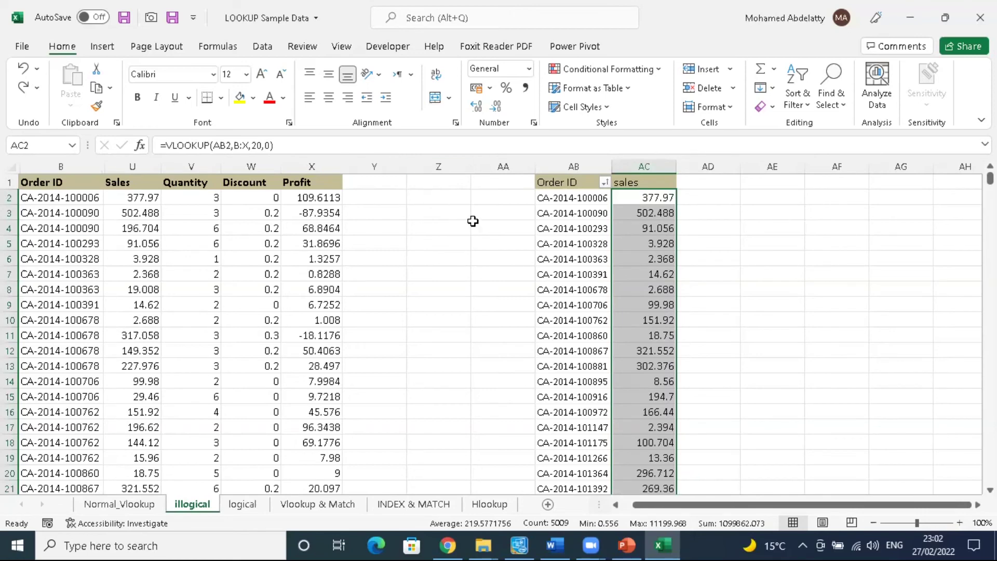
key(Delete)
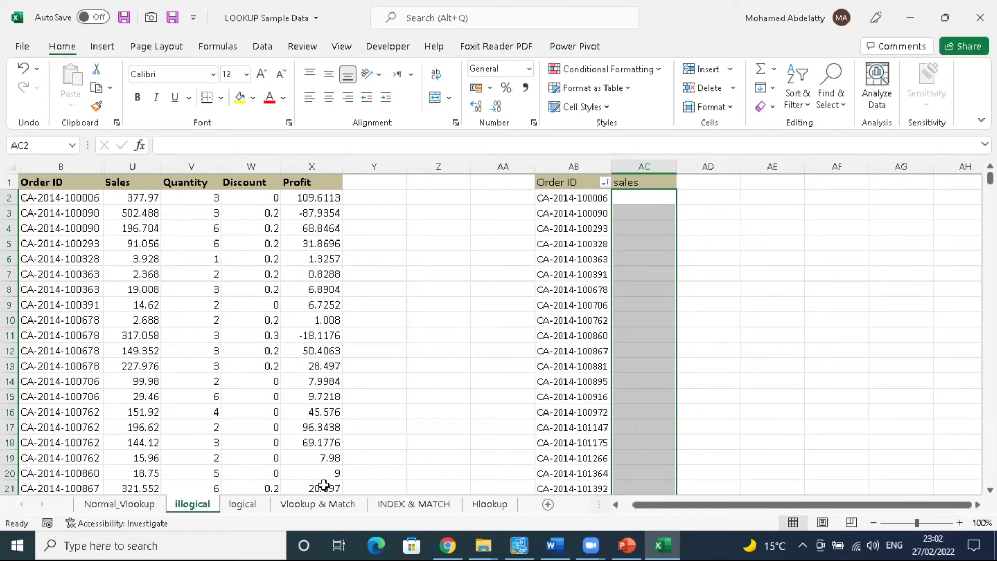
click(636, 201)
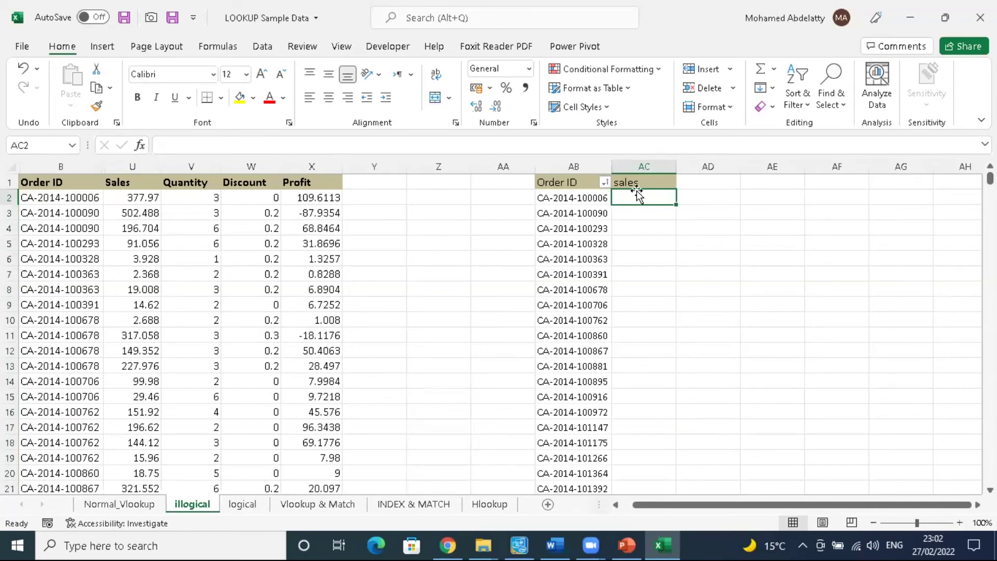
click(598, 213)
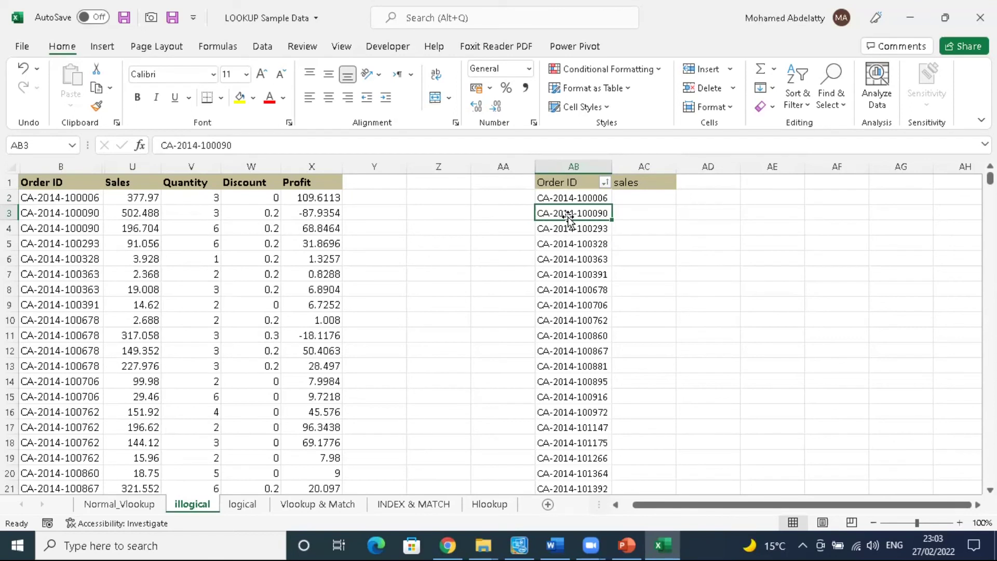
drag(90, 213, 93, 224)
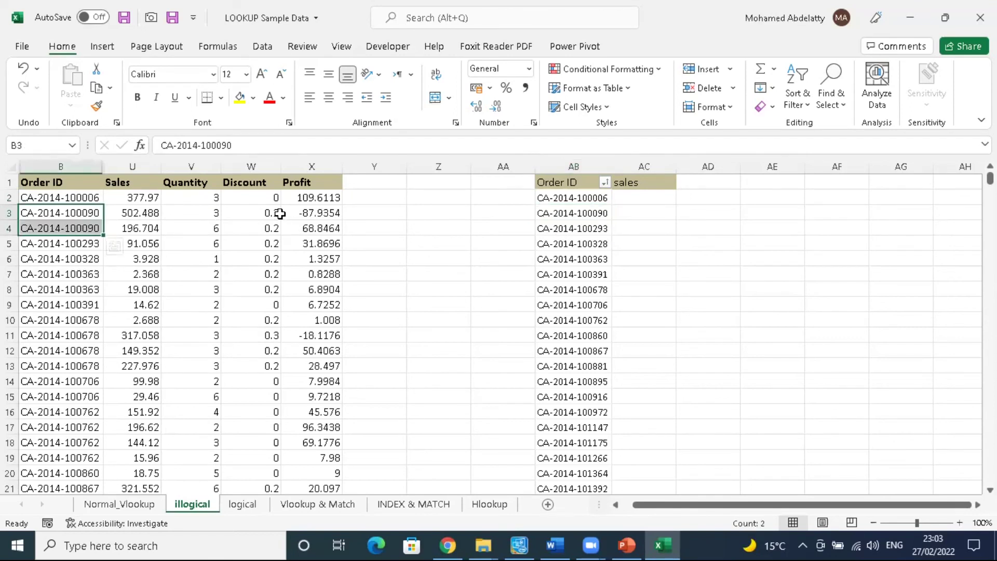
drag(148, 213, 149, 227)
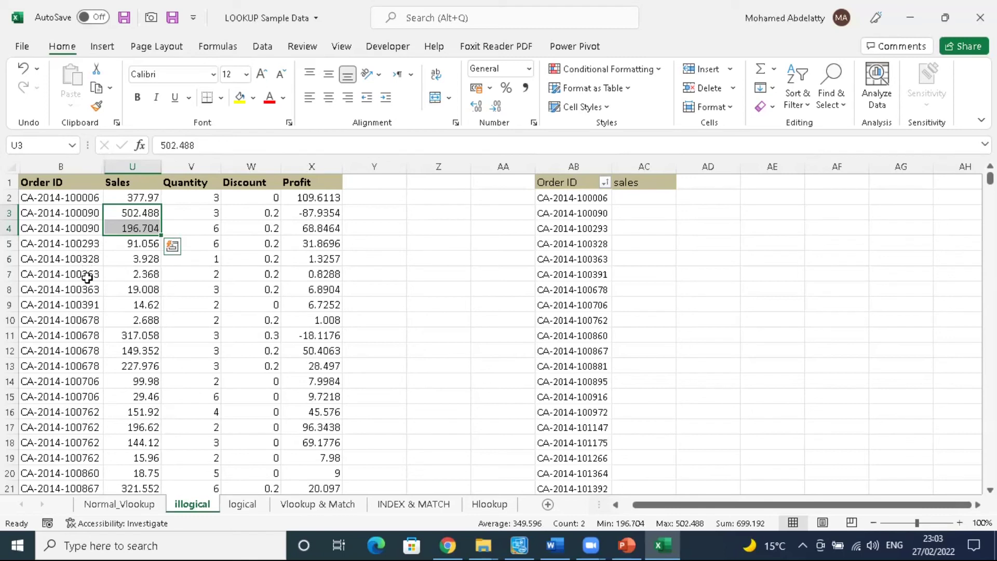
drag(86, 272, 91, 459)
click(95, 381)
Step: Start a VLOOKUP in AC2 on order ID AB2 over the table B1:X9995
click(639, 198)
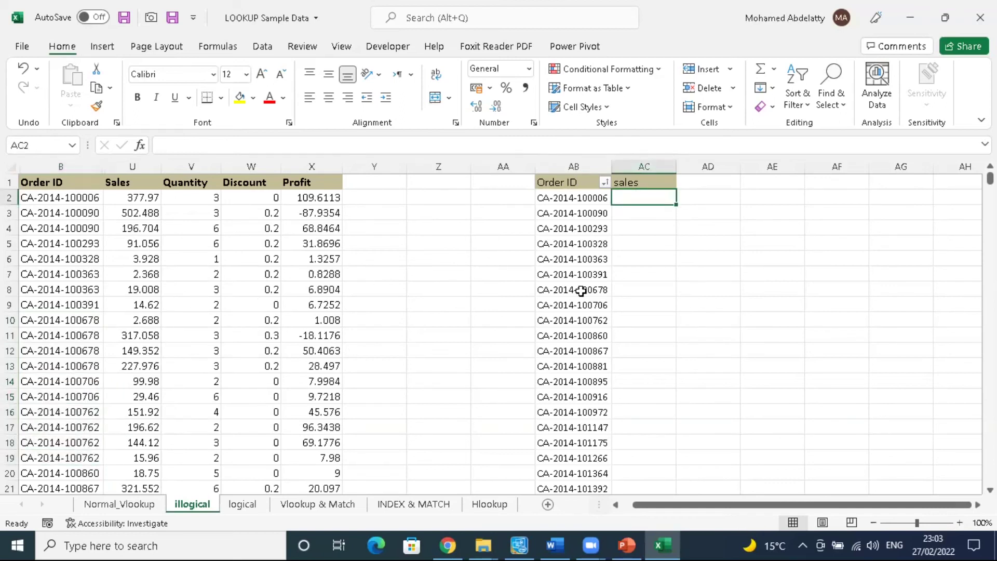
text(=vl)
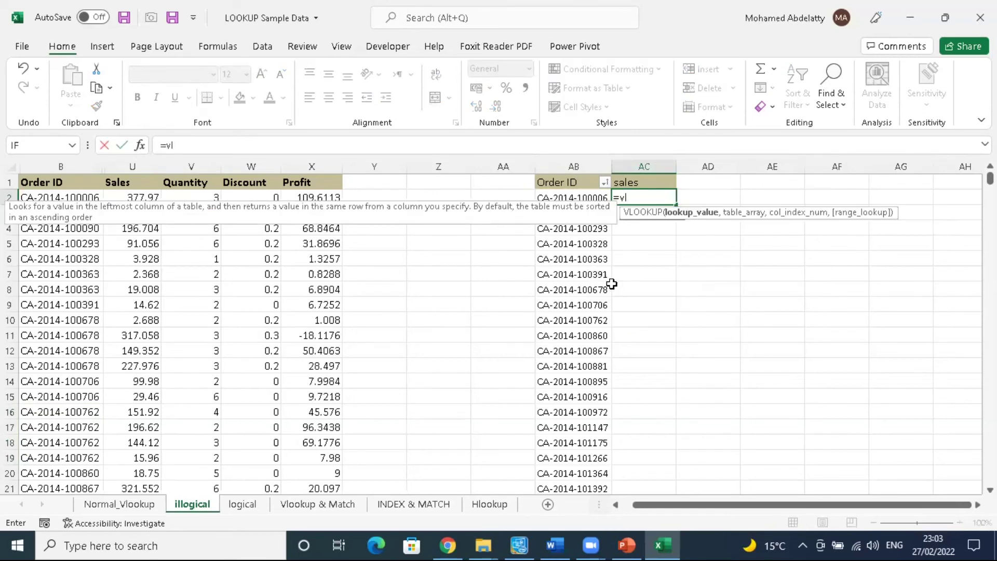
key(Tab)
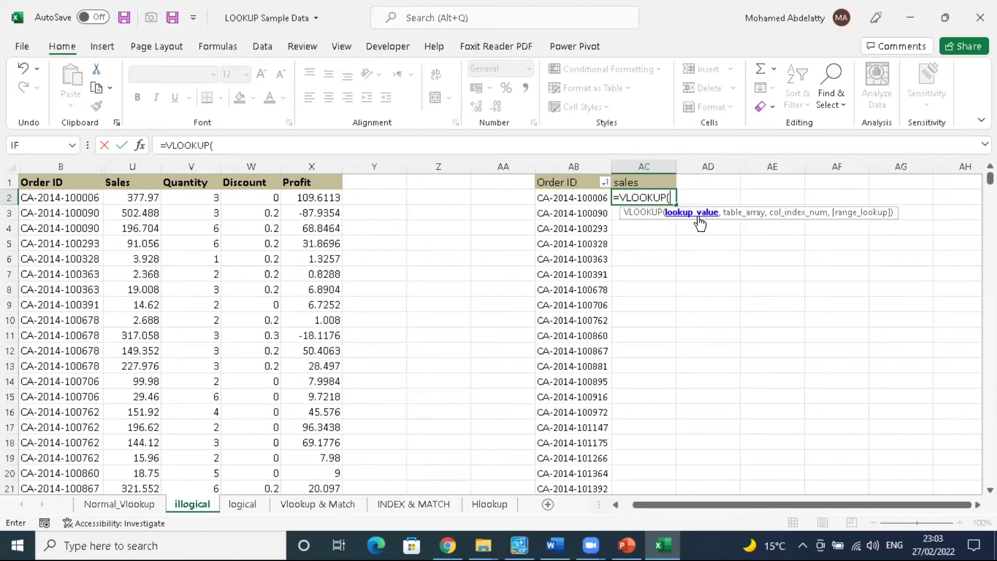
click(576, 200)
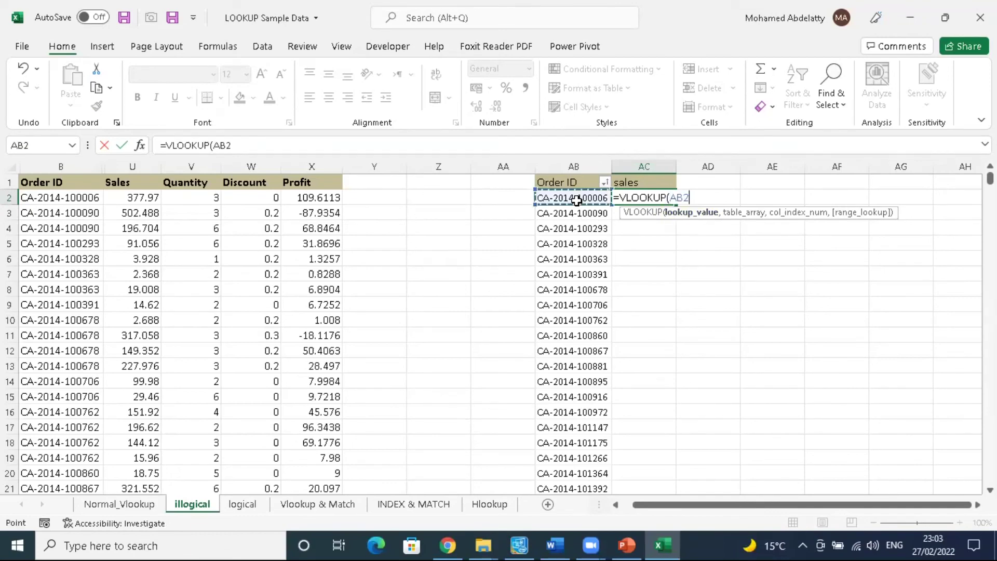
text(,)
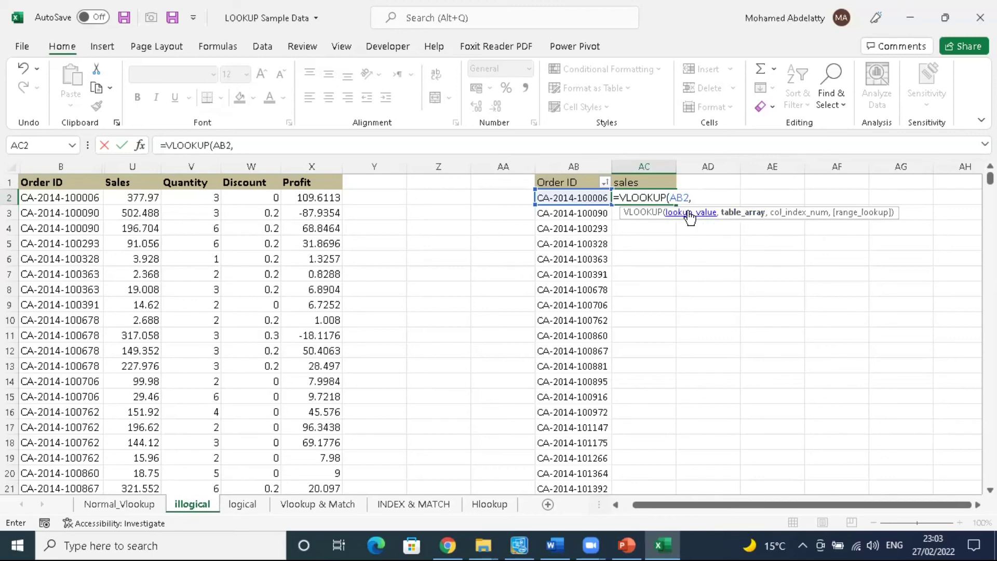
click(63, 182)
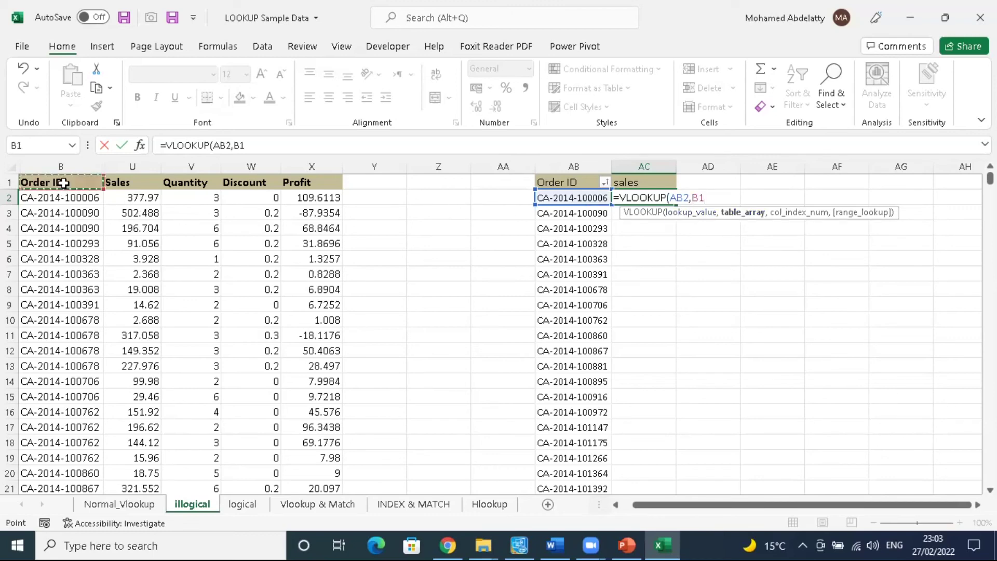
drag(89, 187, 307, 191)
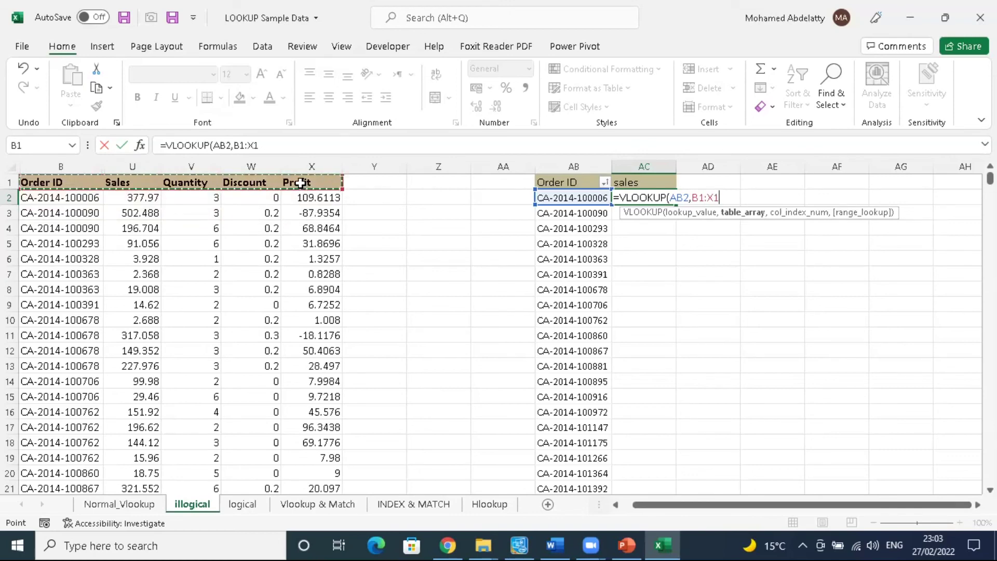
key(ctrl+shift+Down)
key(ctrl+BackSpace)
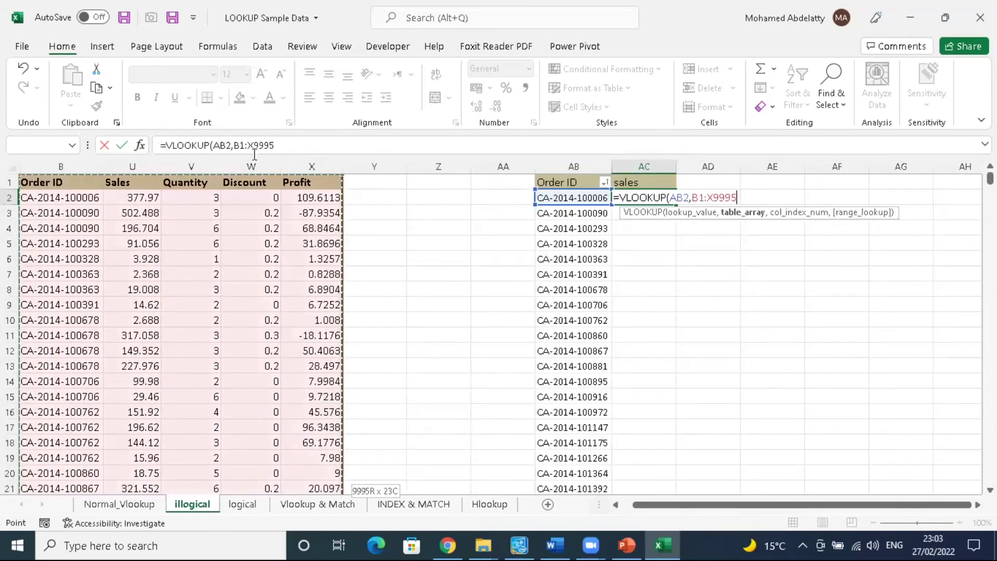
Step: Lock the range as $B$1:$X$9995, add column 20 with FALSE, and enter it, giving 377.97
click(287, 144)
key(F4)
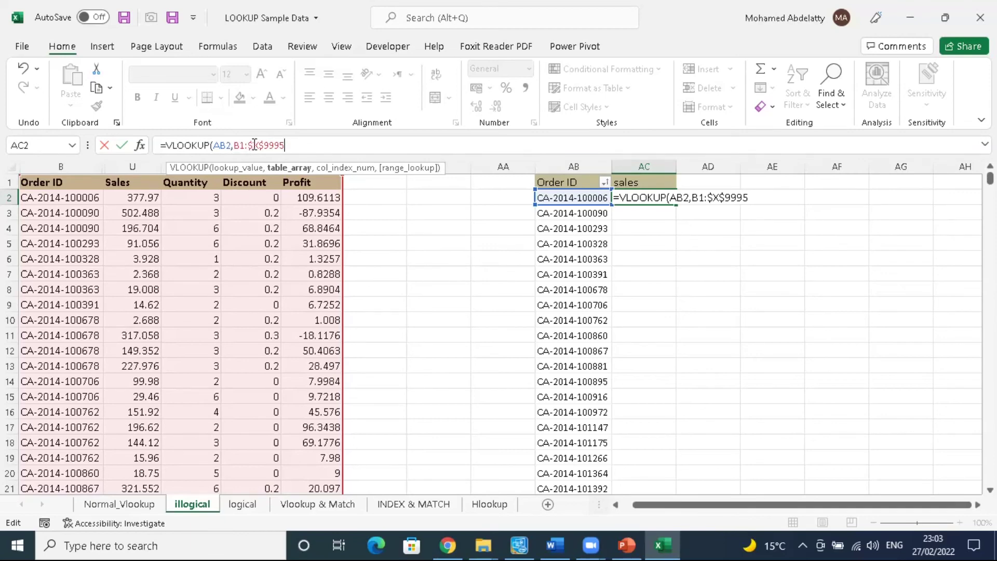
key(F4)
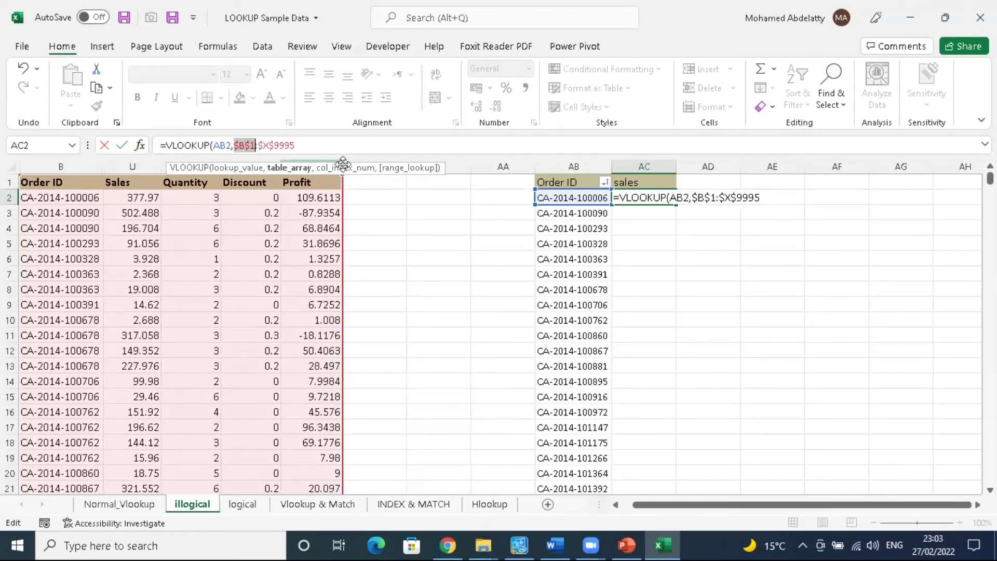
click(332, 148)
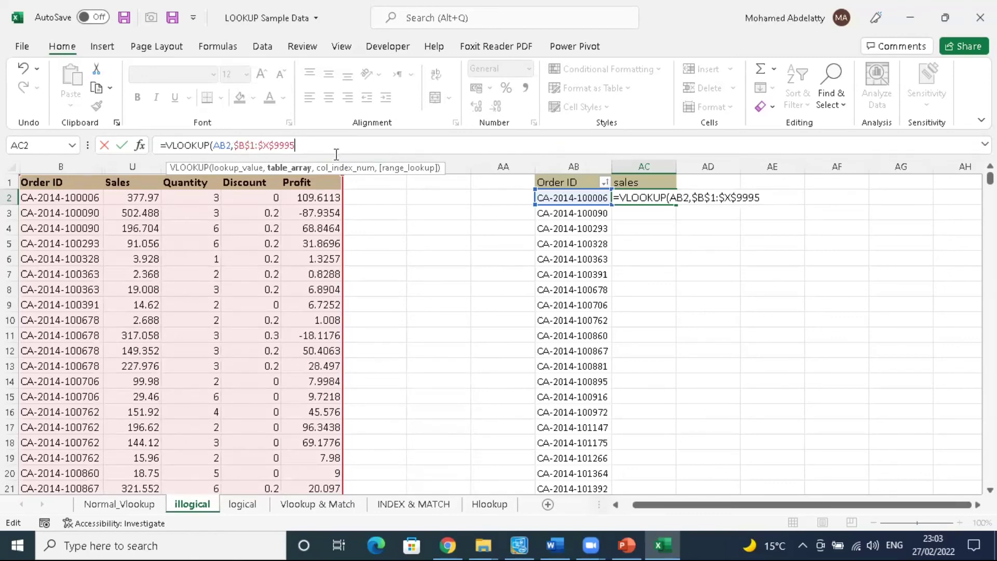
text(,)
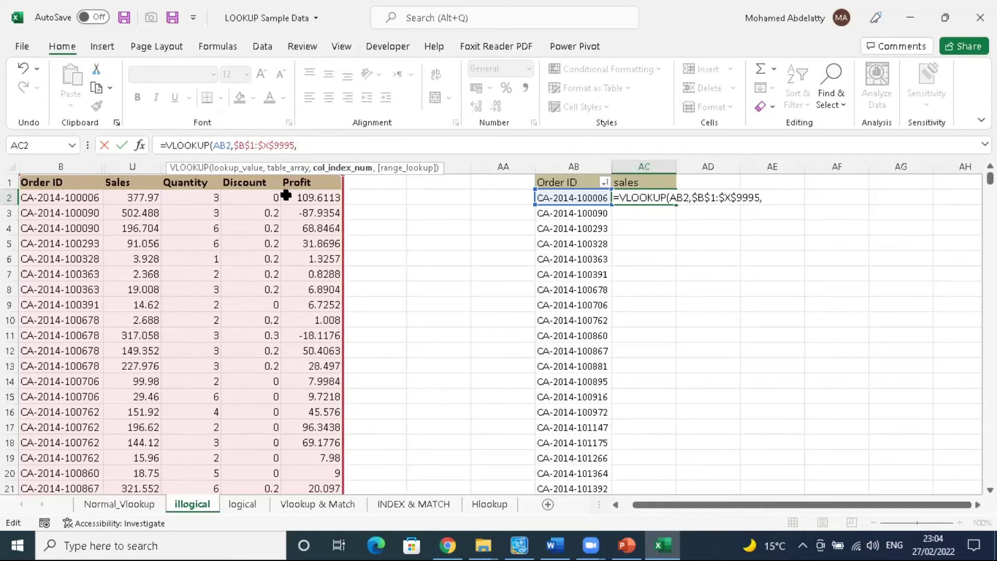
drag(264, 166, 301, 228)
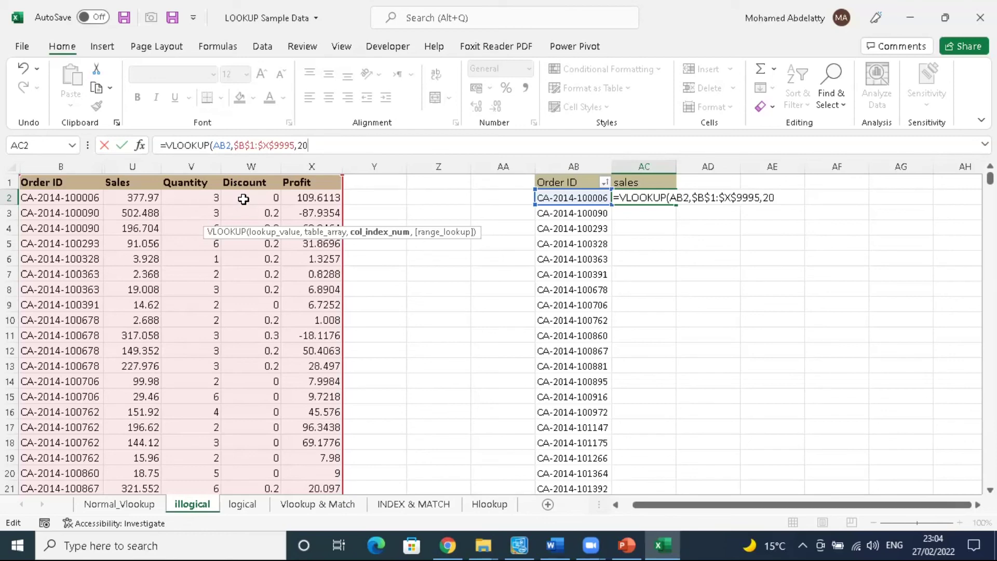
text(,)
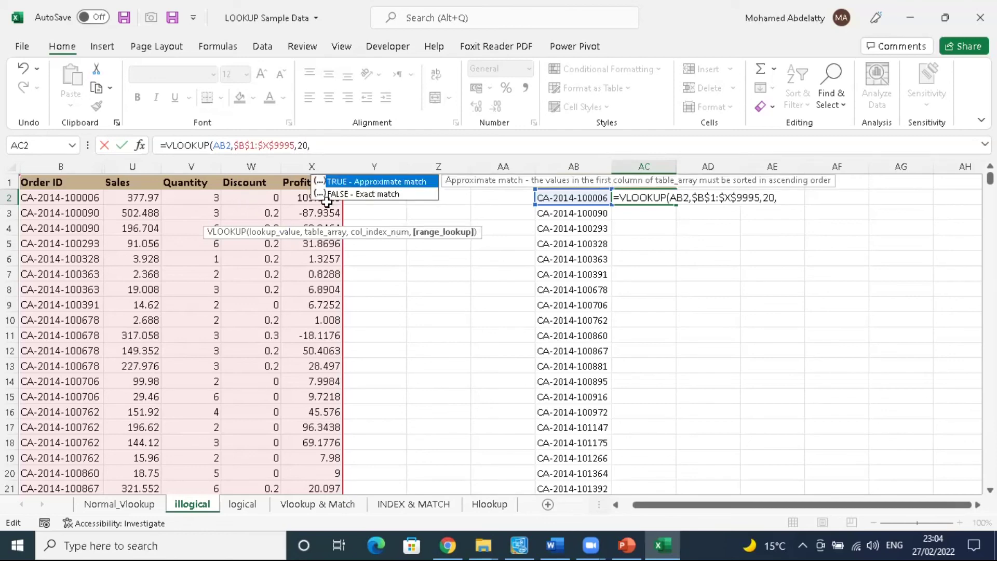
double_click(362, 193)
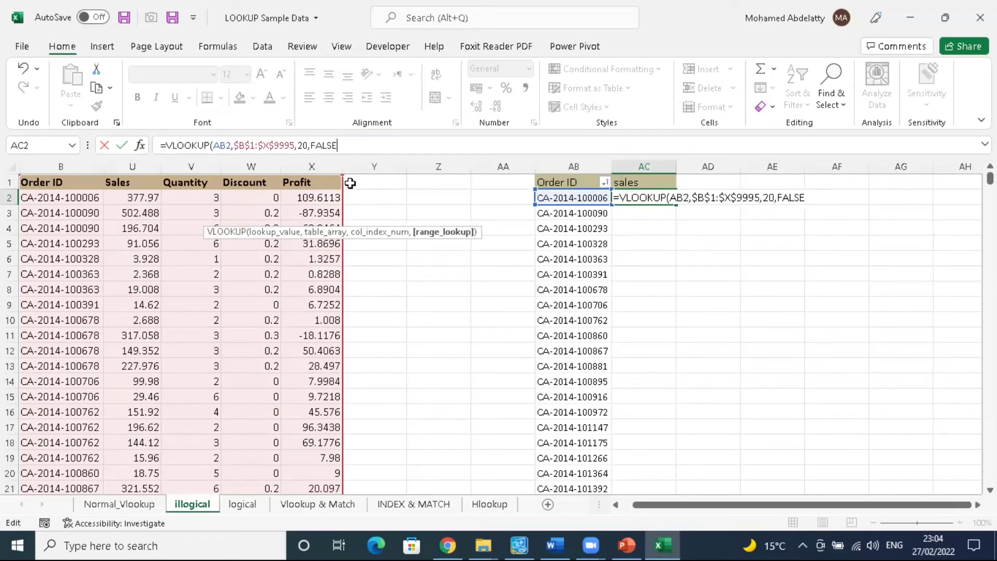
key(Return)
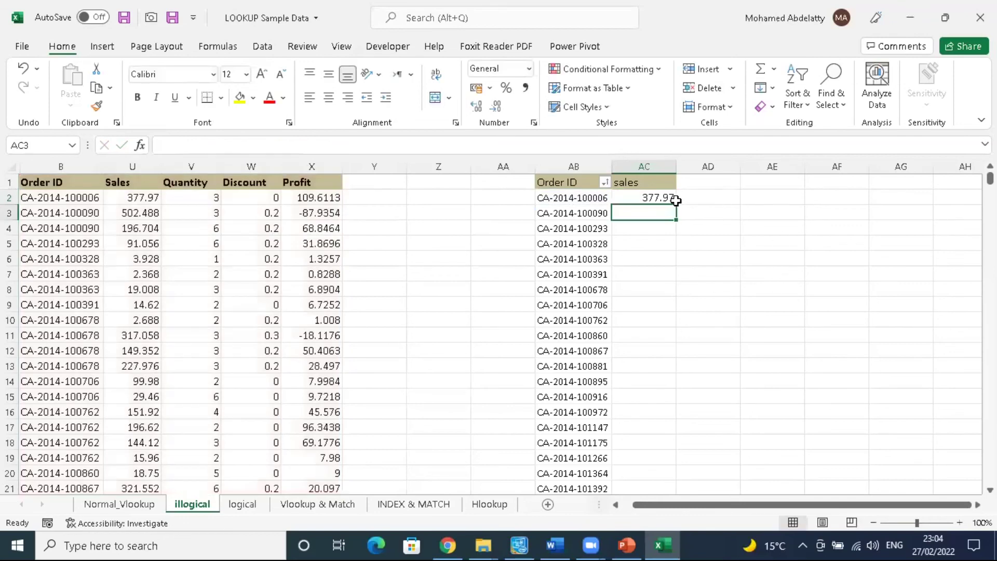
click(674, 201)
Step: Compare AC2 with the Sales value in U2, then fill the VLOOKUP down column AC
click(143, 197)
click(630, 197)
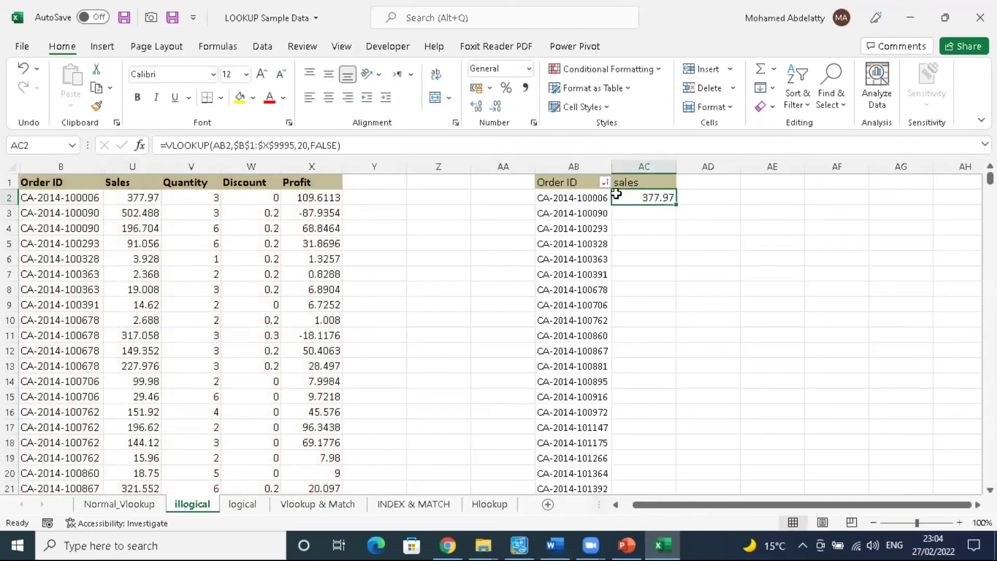
click(134, 197)
click(646, 198)
double_click(678, 204)
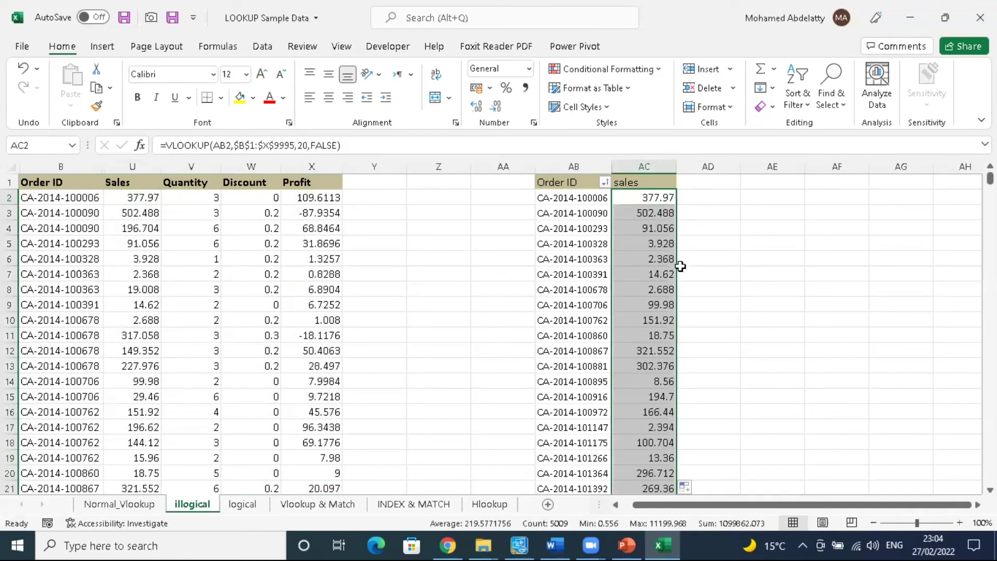
click(549, 211)
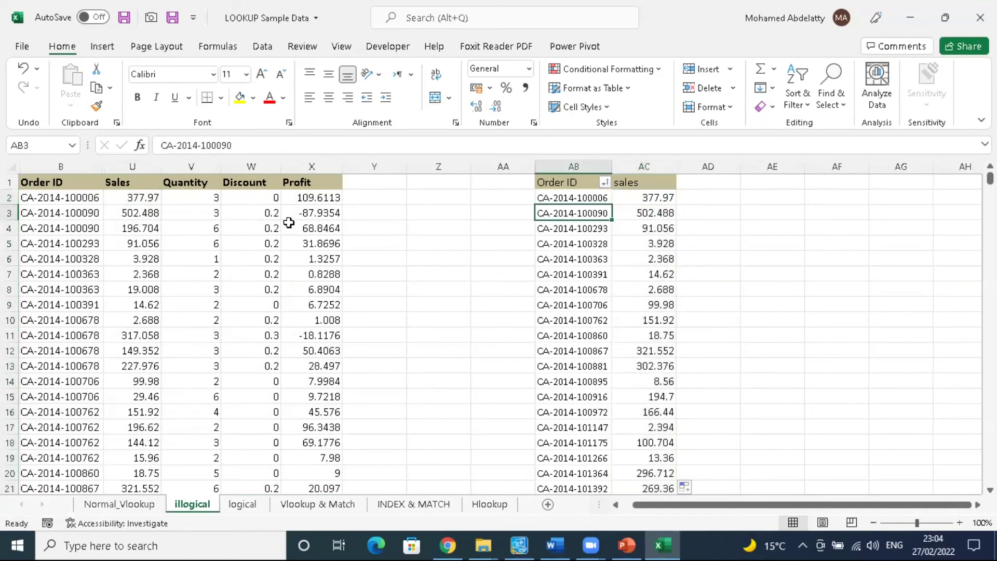
click(65, 213)
click(66, 227)
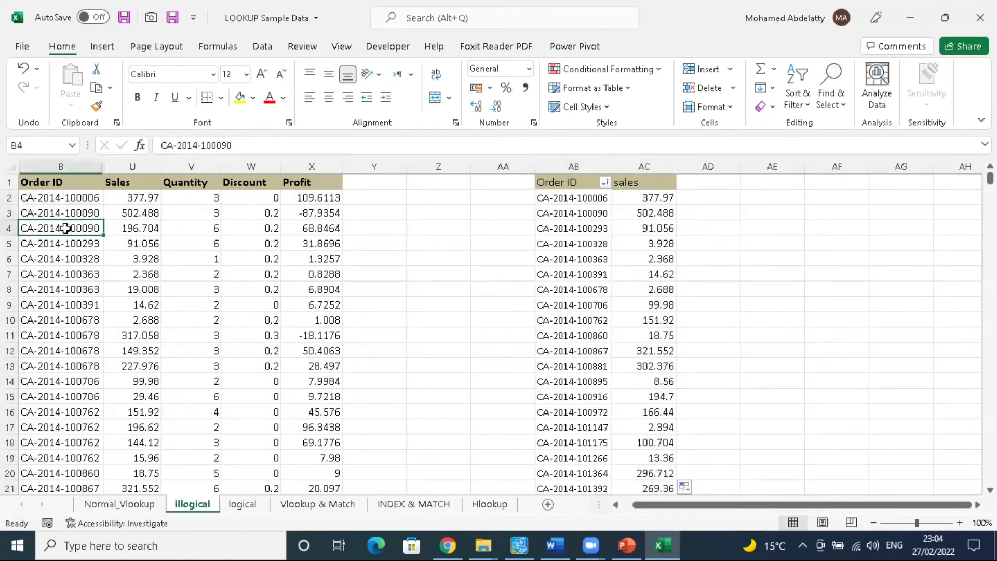
click(151, 214)
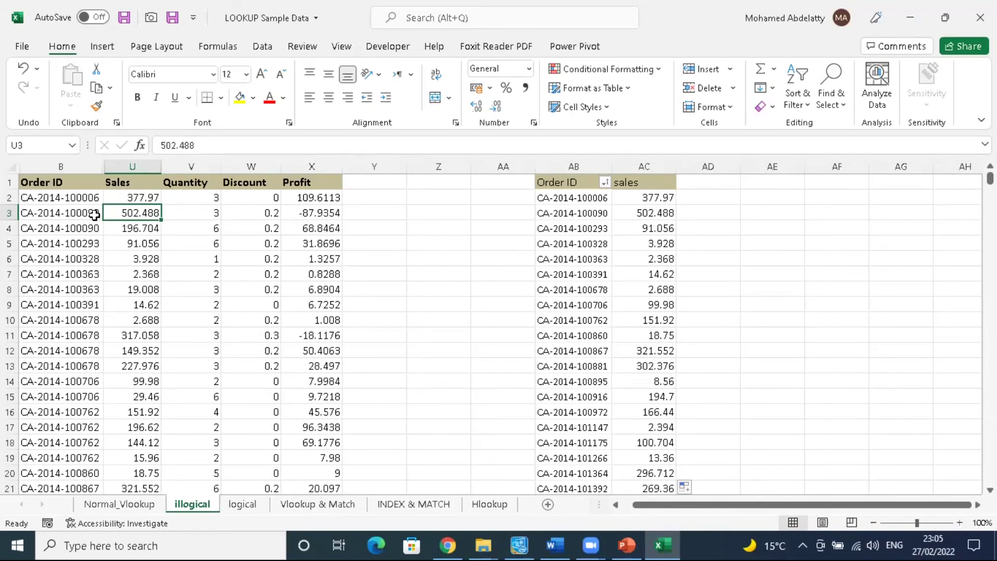
click(630, 200)
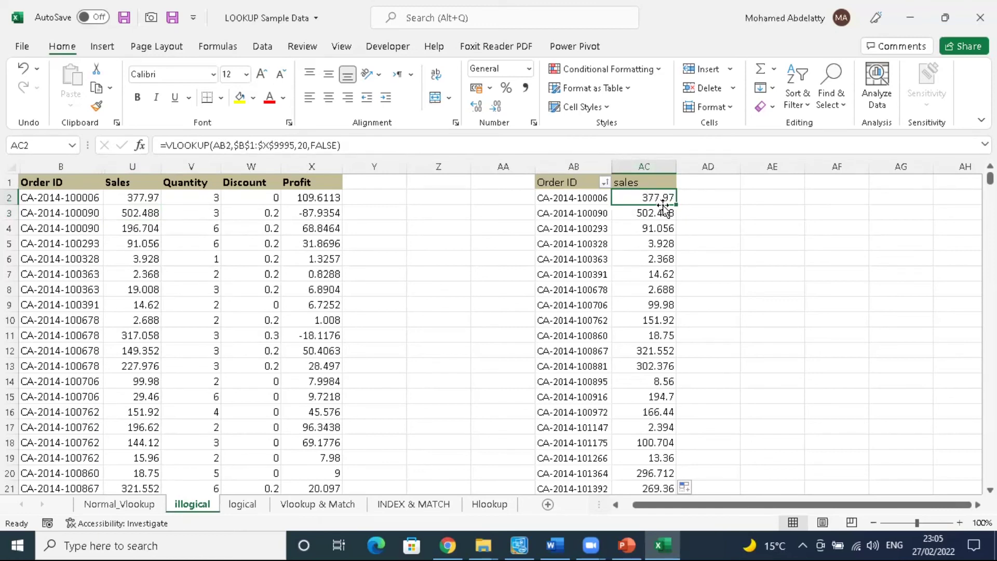
key(ctrl+Page_Down)
key(ctrl+Page_Down)
key(ctrl+Page_Down)
key(ctrl+Page_Up)
key(ctrl+Page_Up)
key(ctrl+Page_Up)
key(ctrl+Page_Up)
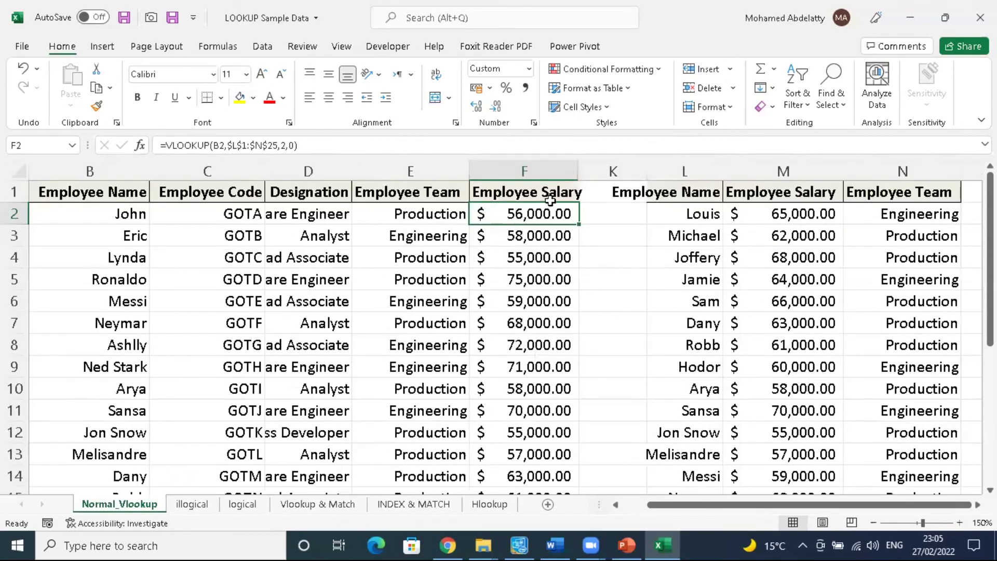
Step: Compare Normal_Vlookup's employee name lists with the illogical sheet's source and lookup Order IDs
drag(127, 218, 134, 234)
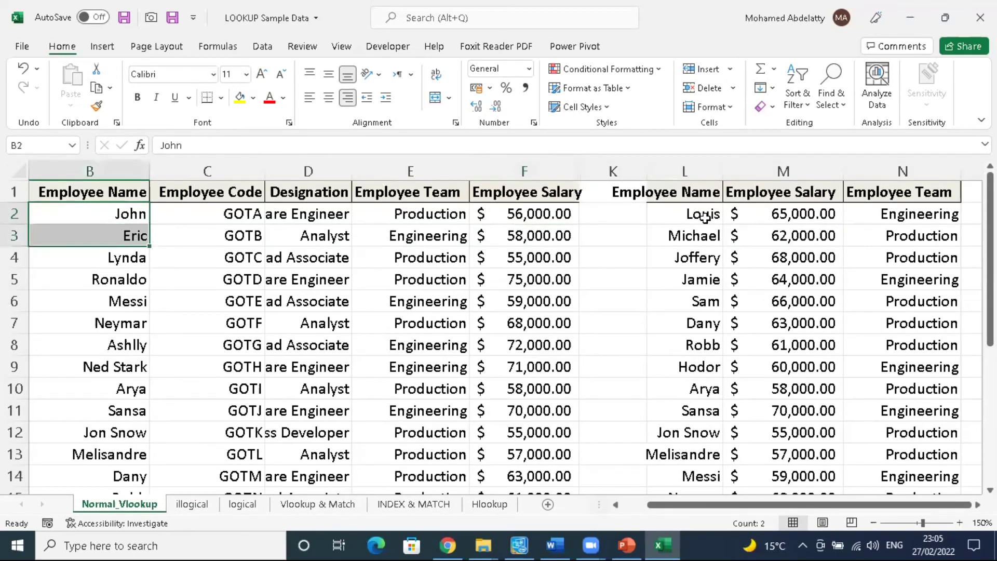
drag(704, 213, 712, 279)
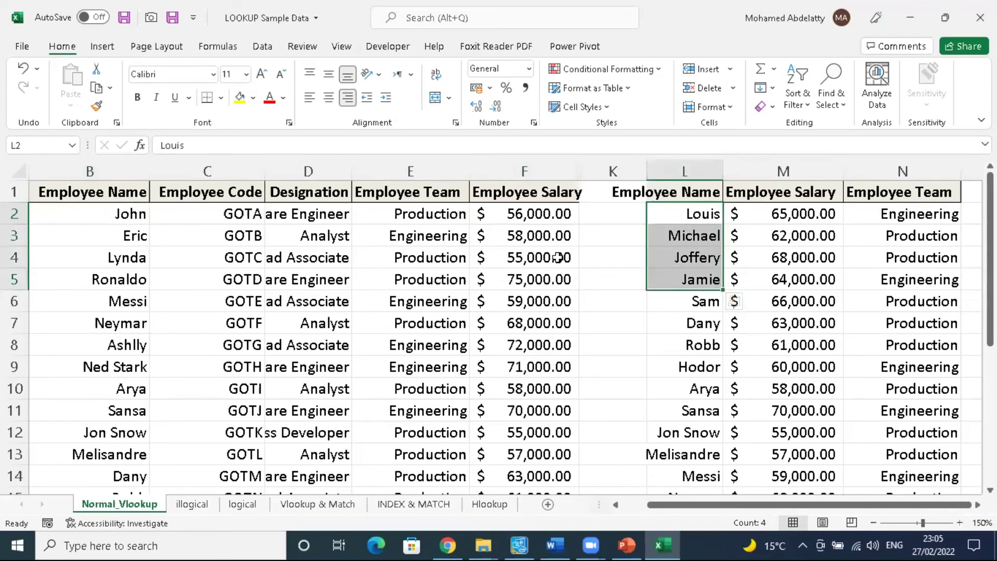
click(193, 504)
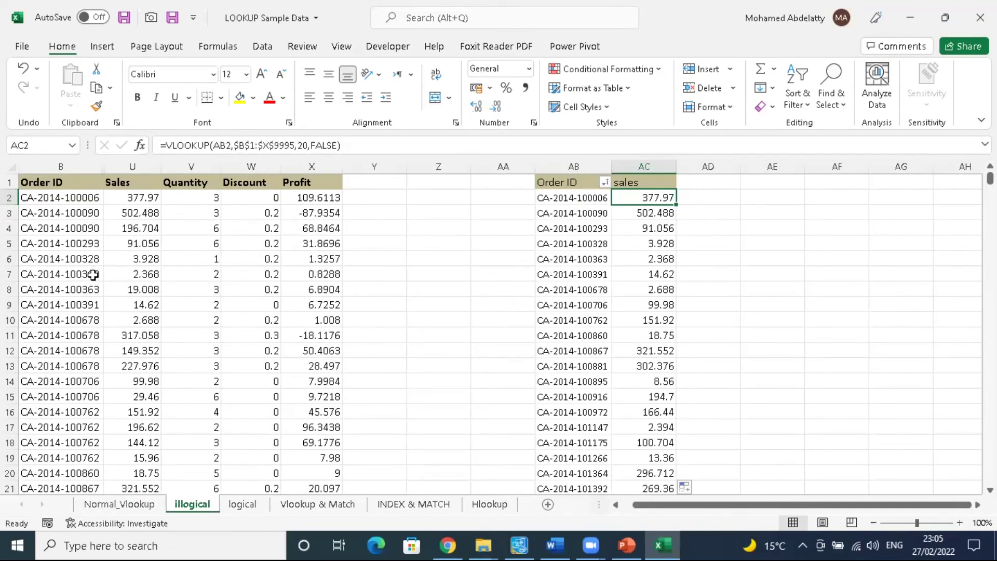
drag(78, 198, 73, 304)
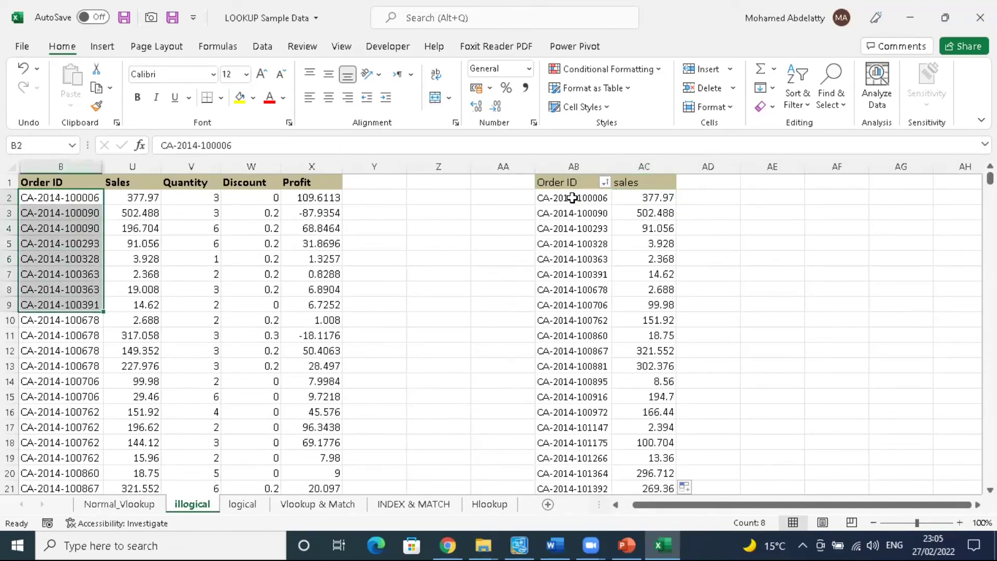
drag(572, 198, 574, 298)
click(119, 503)
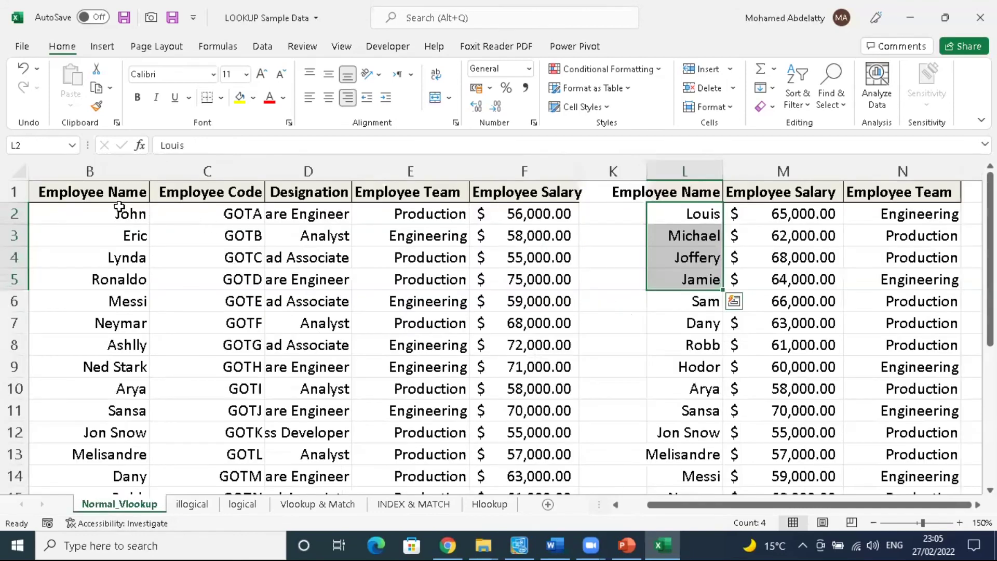
drag(120, 207, 127, 388)
drag(681, 216, 703, 387)
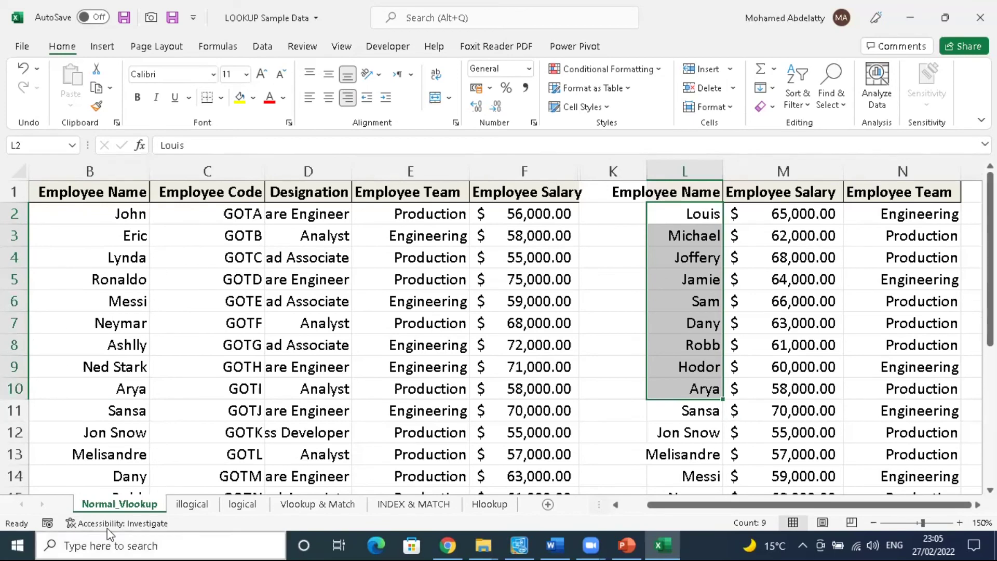
Step: On the illogical sheet, check AC3's lookup against both sales values of the repeated order
click(191, 505)
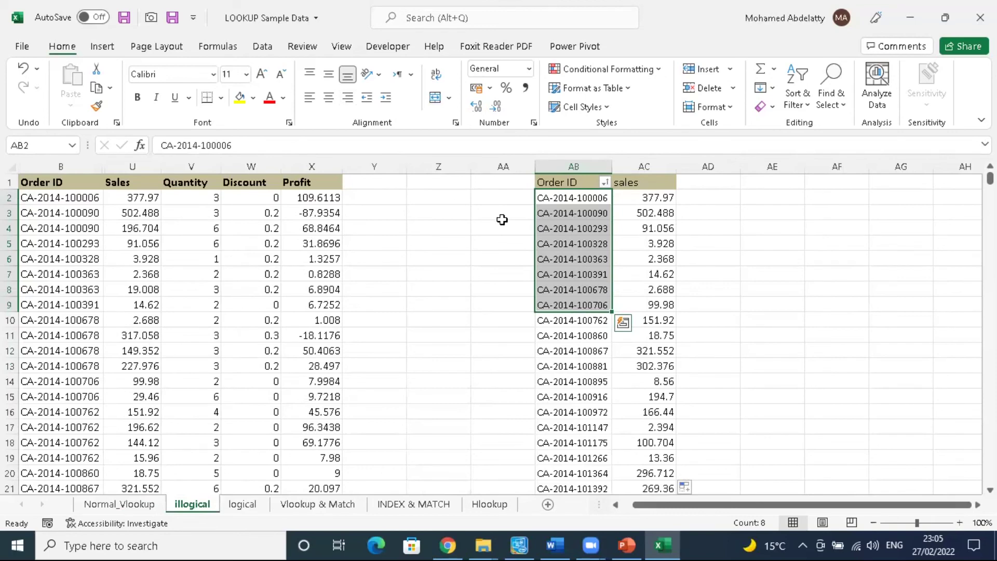
click(657, 213)
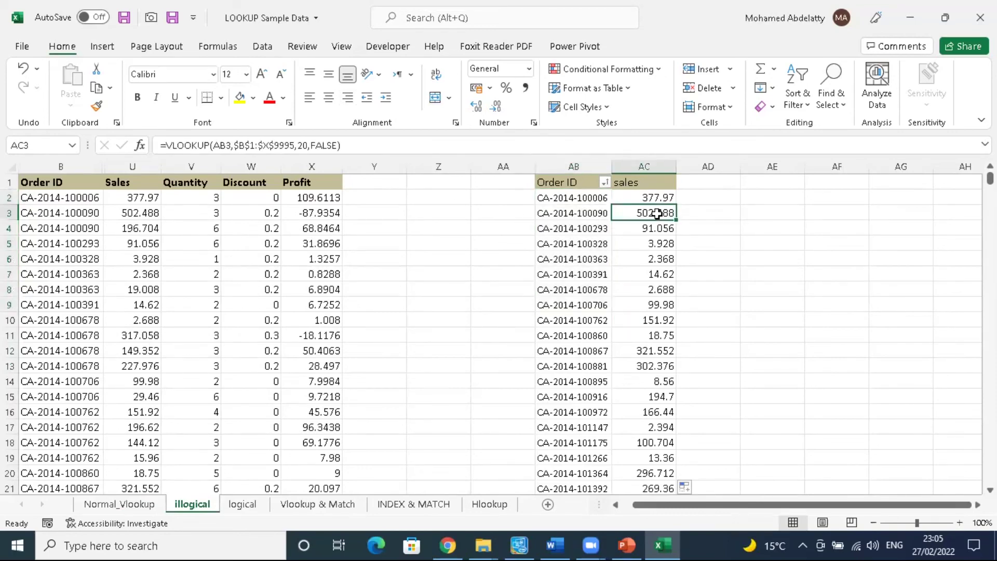
click(588, 217)
click(658, 215)
drag(150, 215, 142, 228)
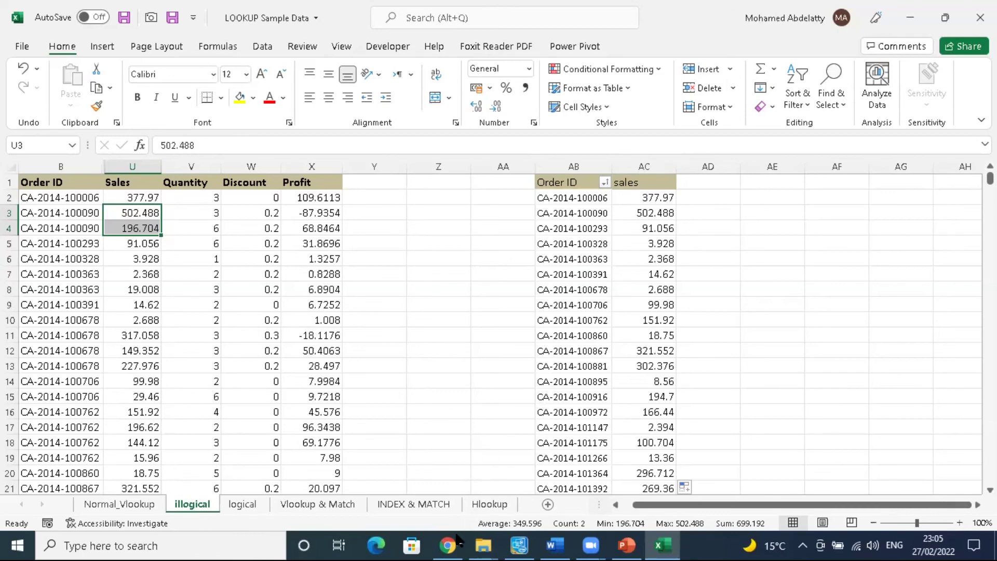
click(247, 506)
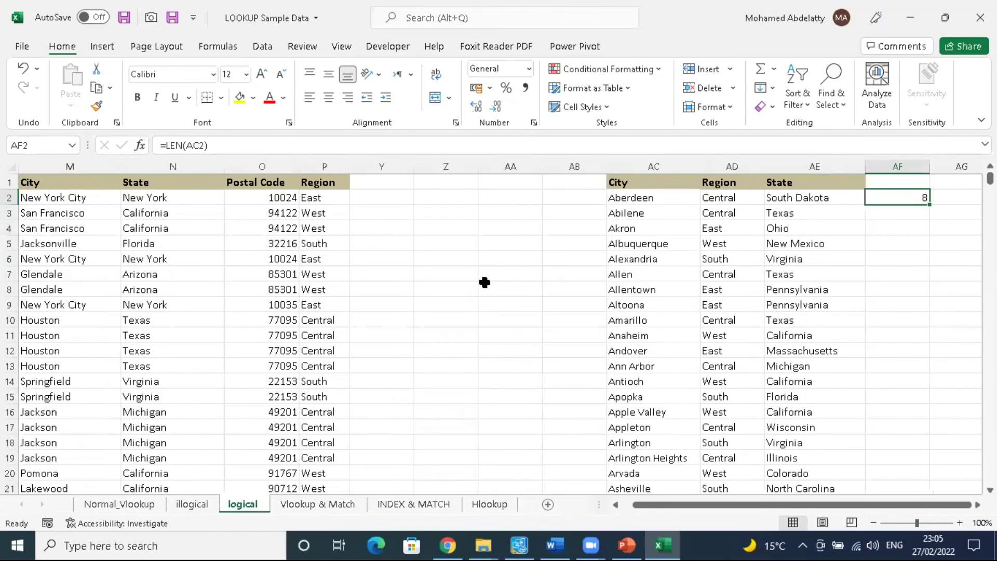
click(805, 198)
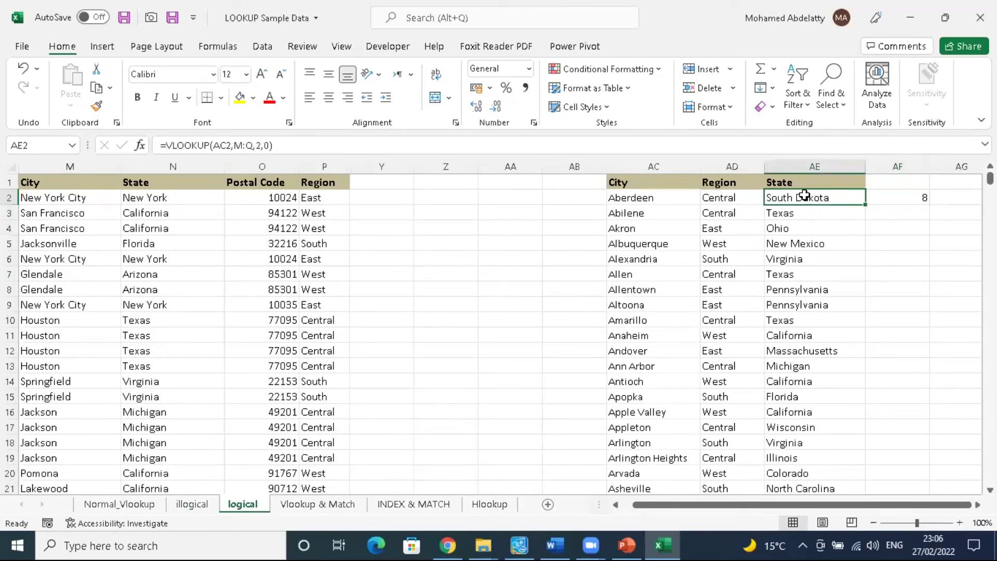
click(708, 196)
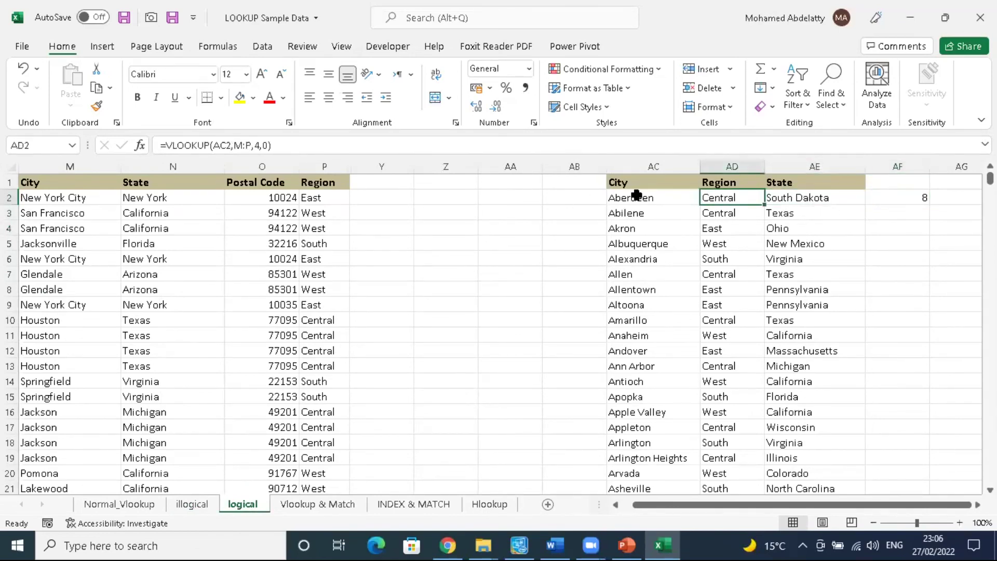
click(638, 196)
click(726, 198)
click(192, 503)
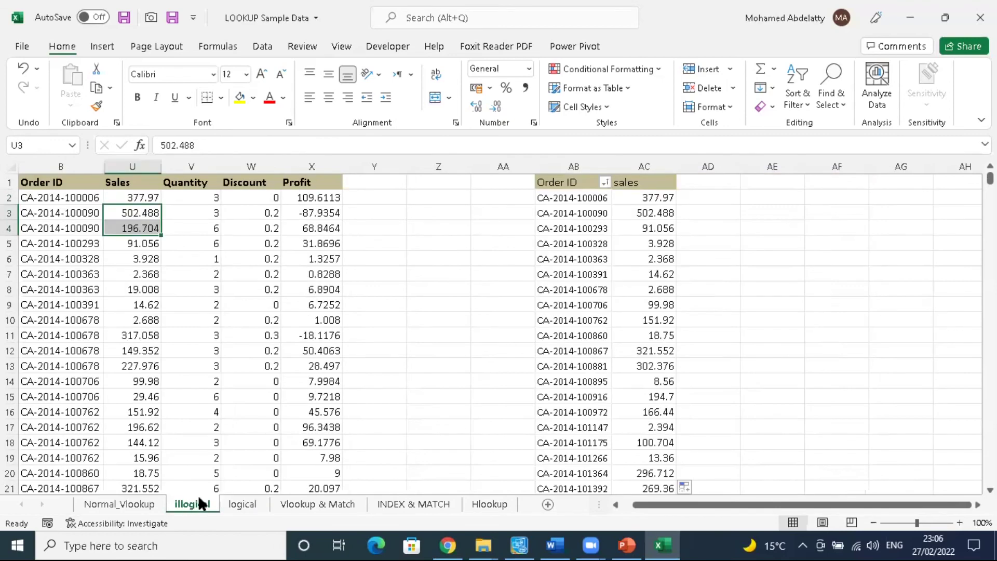
click(571, 197)
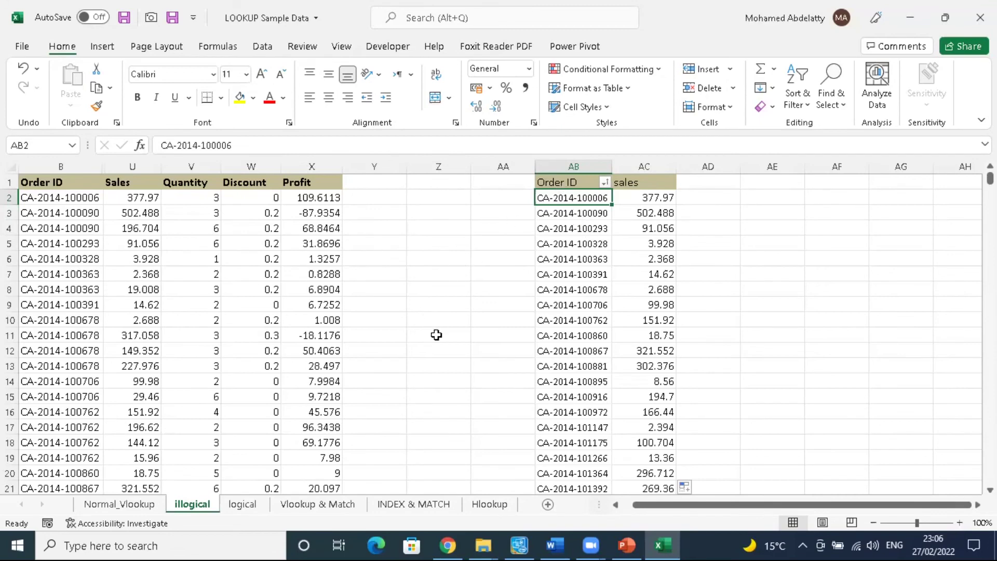
drag(378, 327, 419, 274)
drag(469, 307, 428, 371)
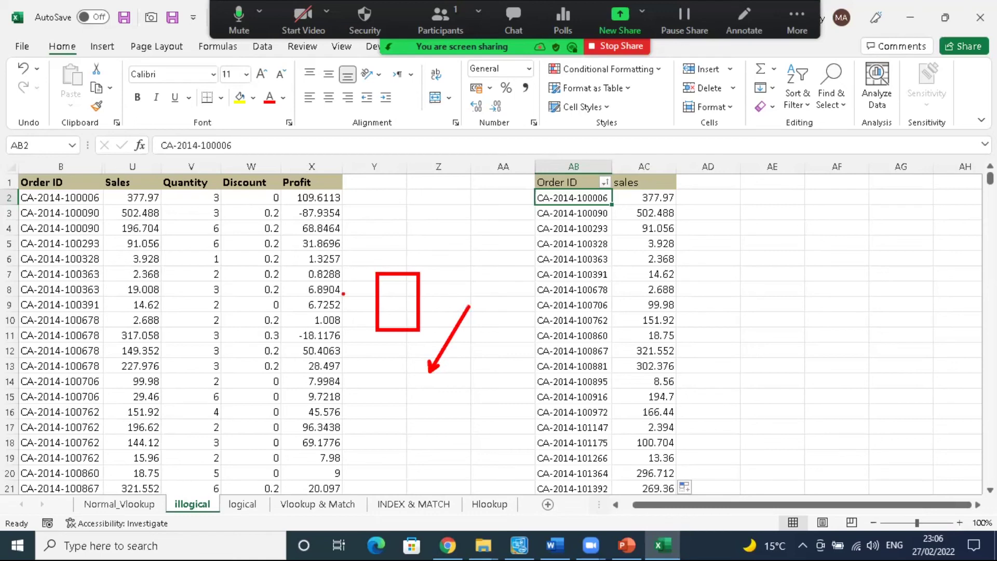
drag(838, 299, 671, 254)
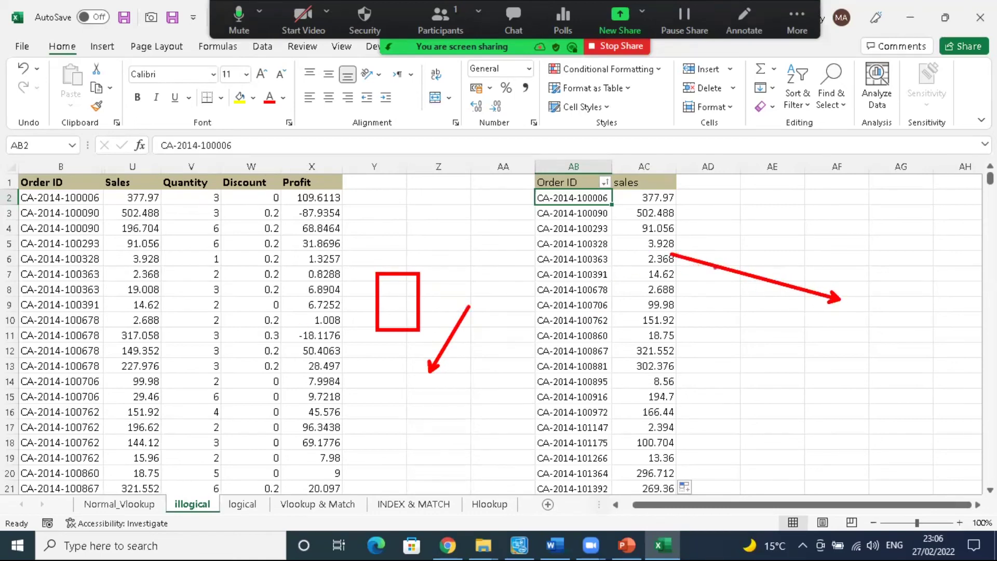
key(alt+s)
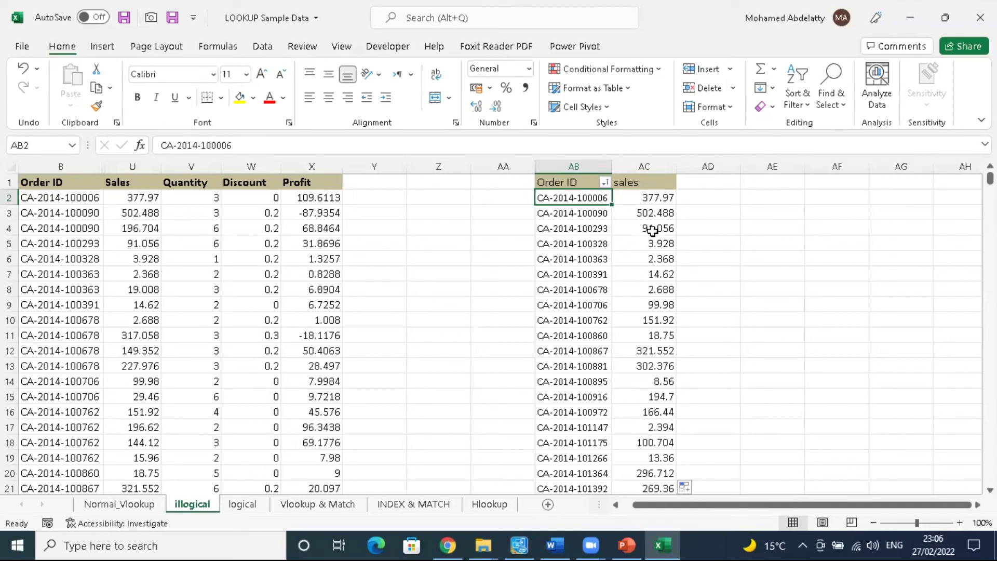
click(593, 215)
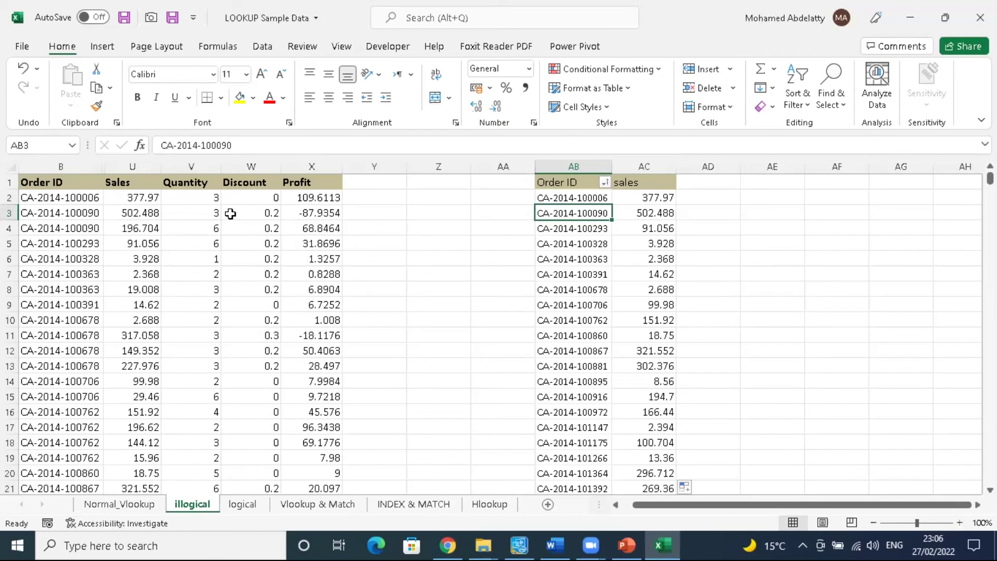
Step: On the logical sheet, inspect Aberdeen in AC2 and its Region lookup formula
click(243, 504)
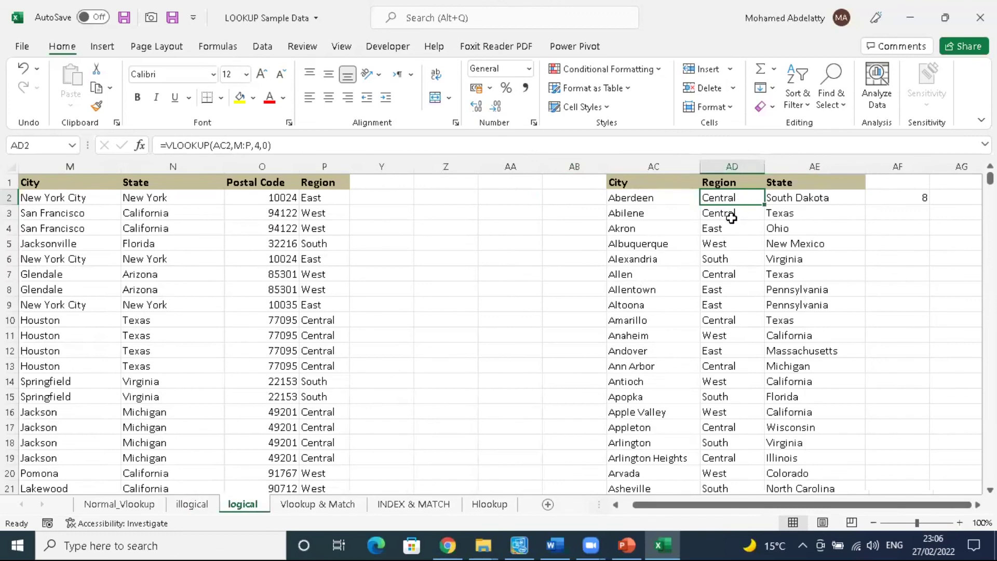
click(645, 201)
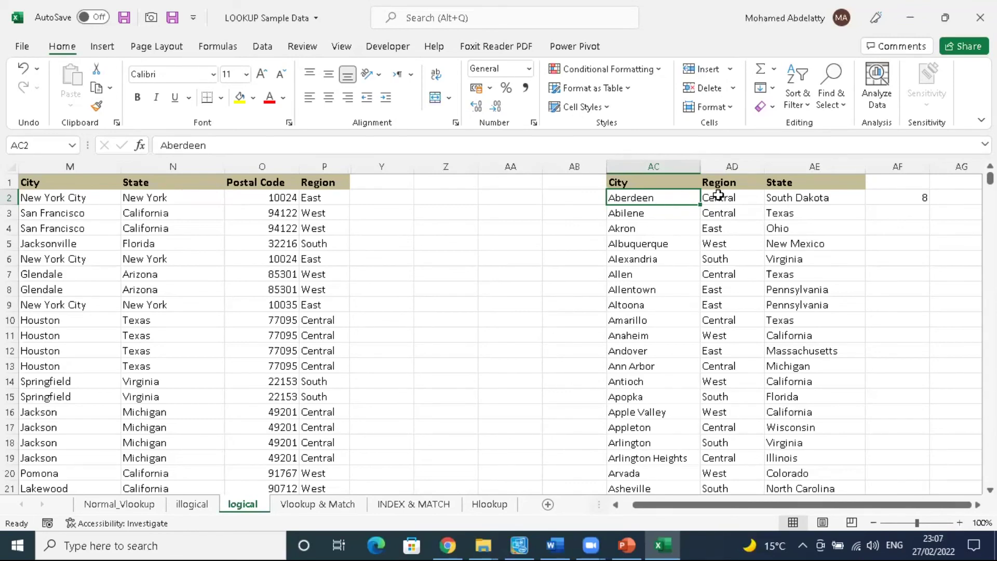
drag(730, 193, 748, 301)
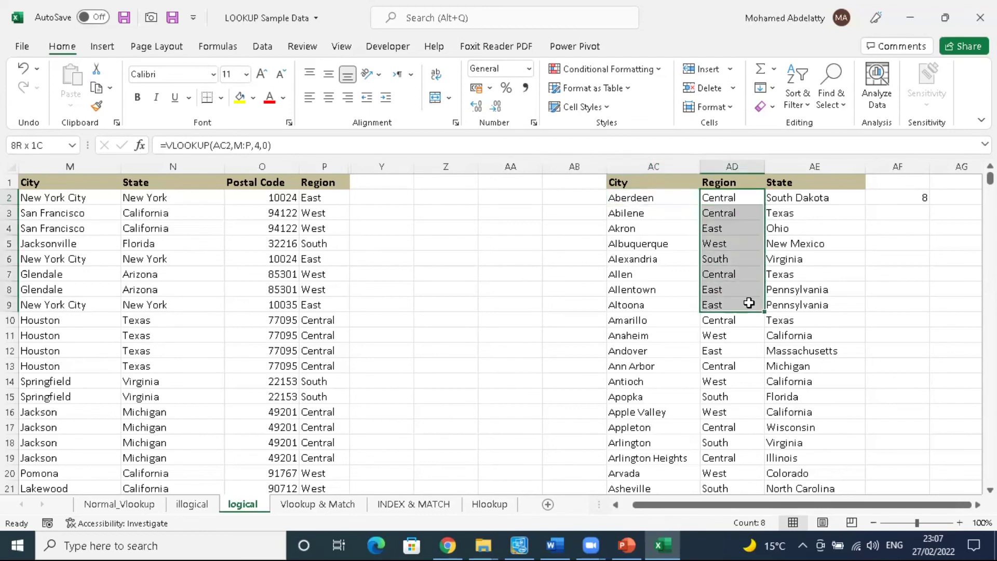
mouse_move(649, 198)
mouse_down()
mouse_move(652, 358)
mouse_move(639, 213)
mouse_up()
click(642, 196)
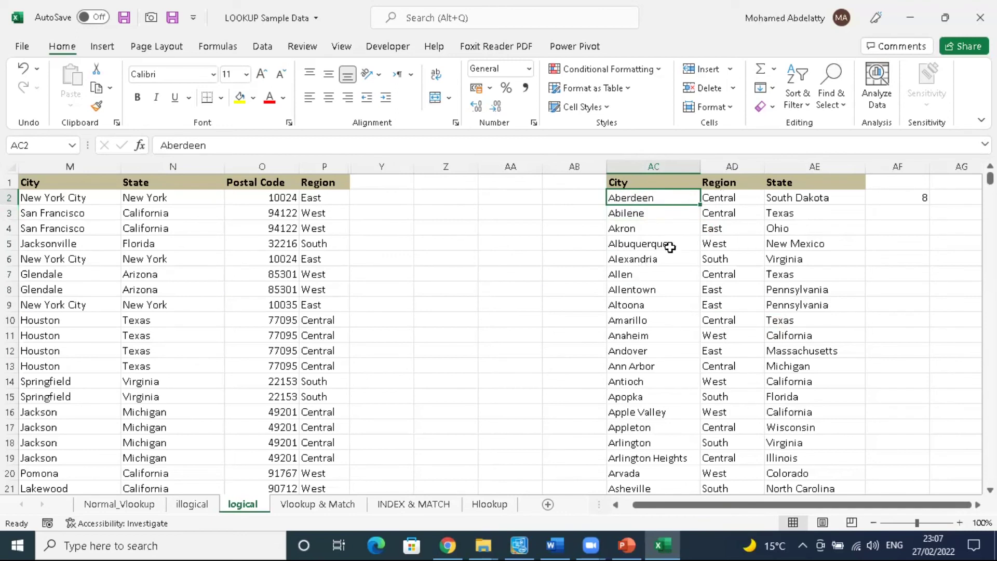
click(709, 197)
Step: Check the cities in AC3:AC5 and their Region formulas in AD3:AD5
click(657, 214)
click(718, 210)
click(645, 228)
click(728, 226)
click(657, 245)
click(733, 241)
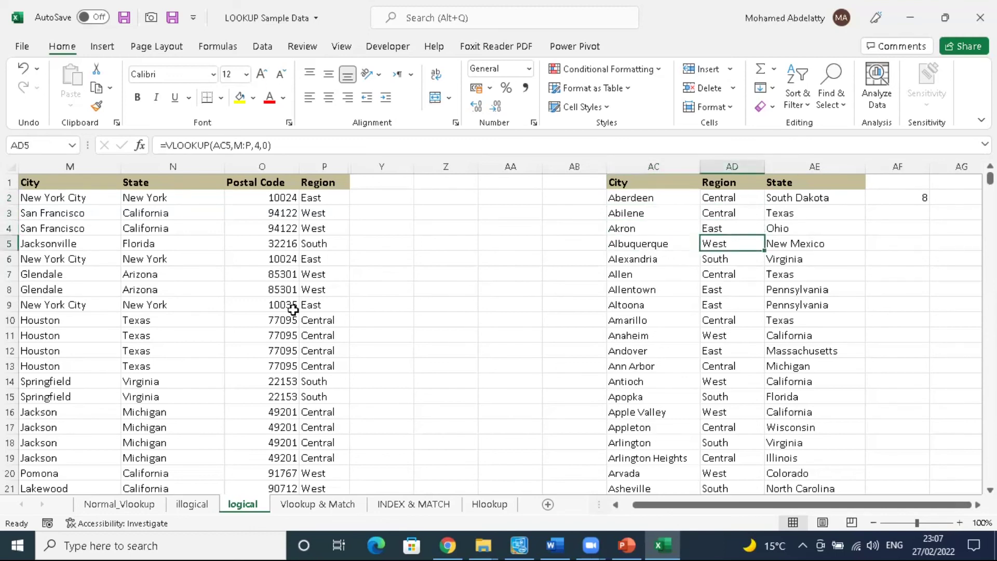
Step: Compare lookup cities and Region results with the source data, then select the header row M1:P1
drag(640, 202, 652, 292)
drag(63, 196, 90, 298)
drag(729, 193, 737, 268)
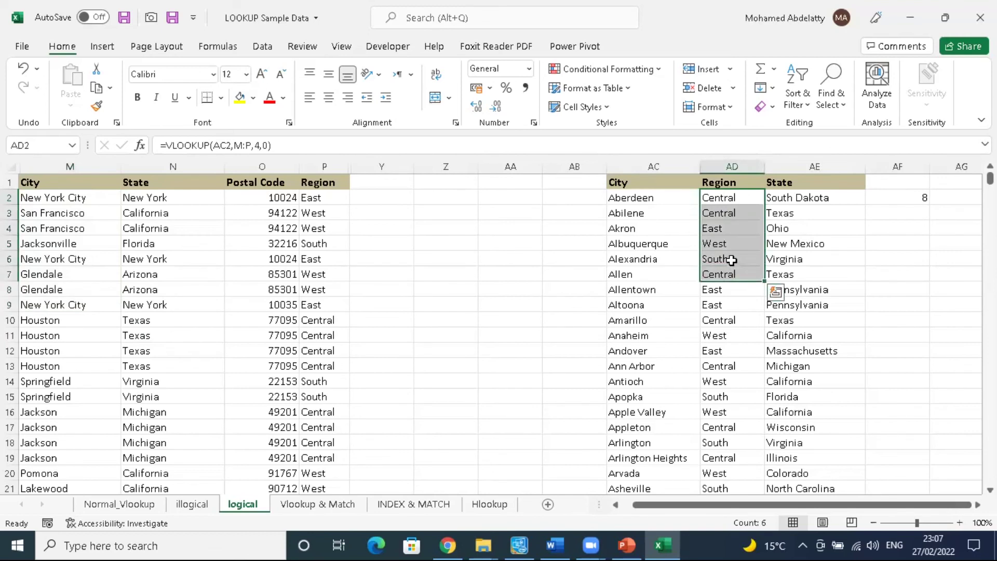
drag(45, 184, 301, 181)
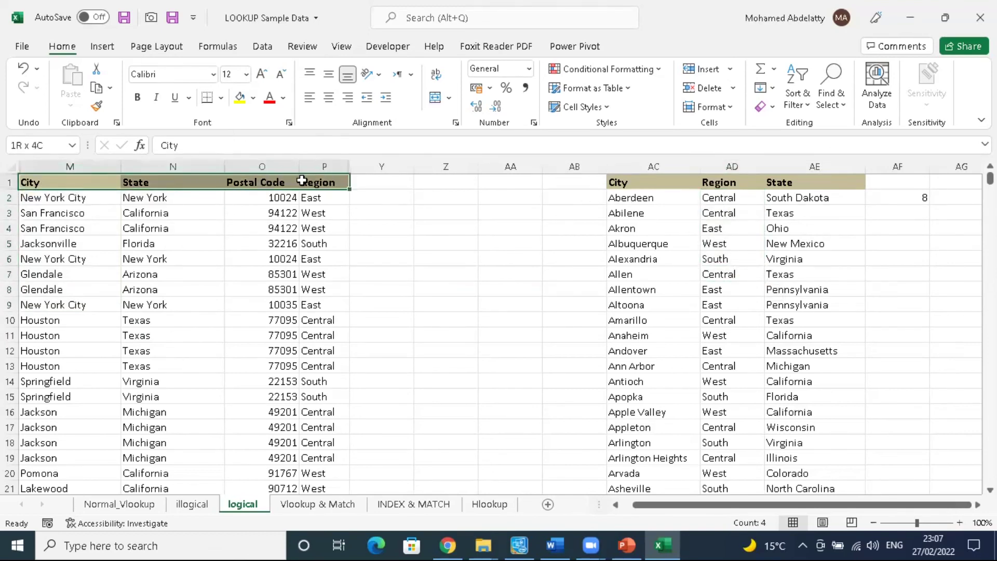
Step: Turn on filters for the source headers and filter City to show only Aberdeen
click(804, 104)
click(810, 190)
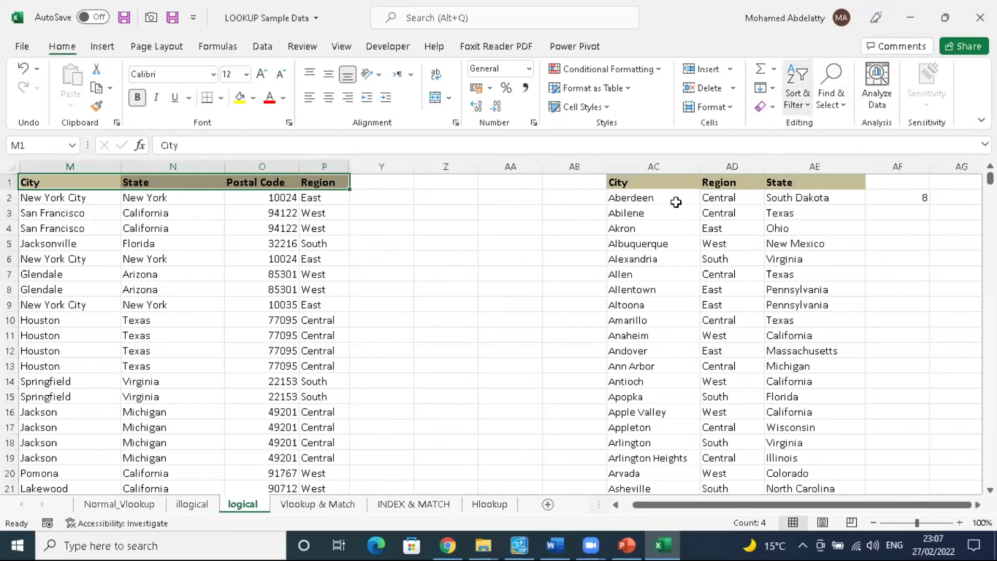
click(640, 200)
key(ctrl+c)
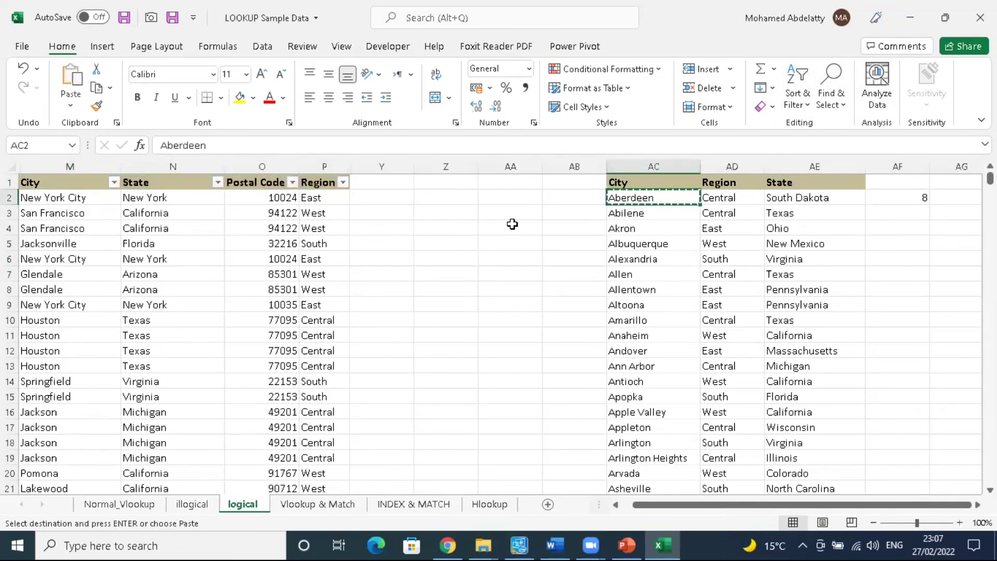
click(112, 183)
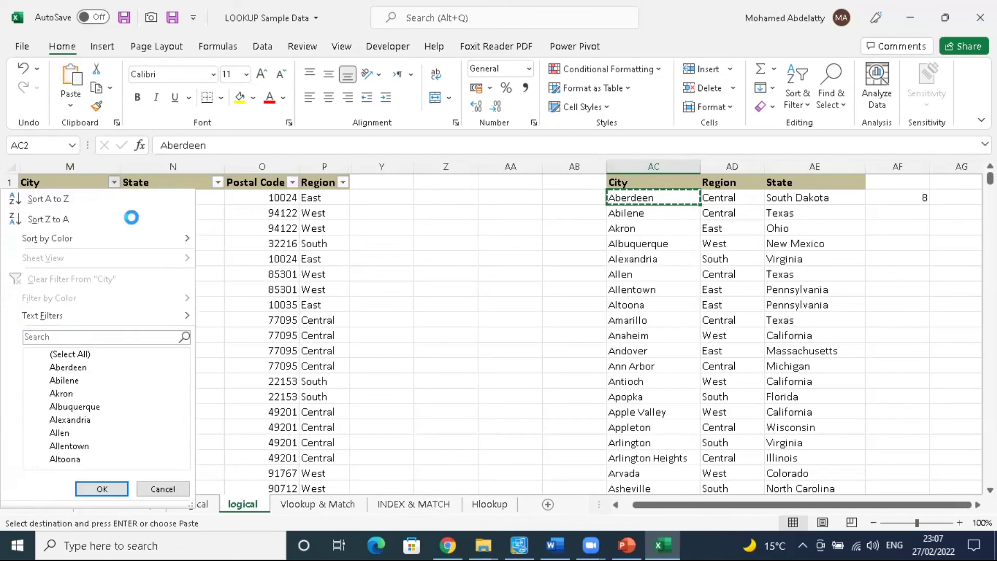
key(ctrl+v)
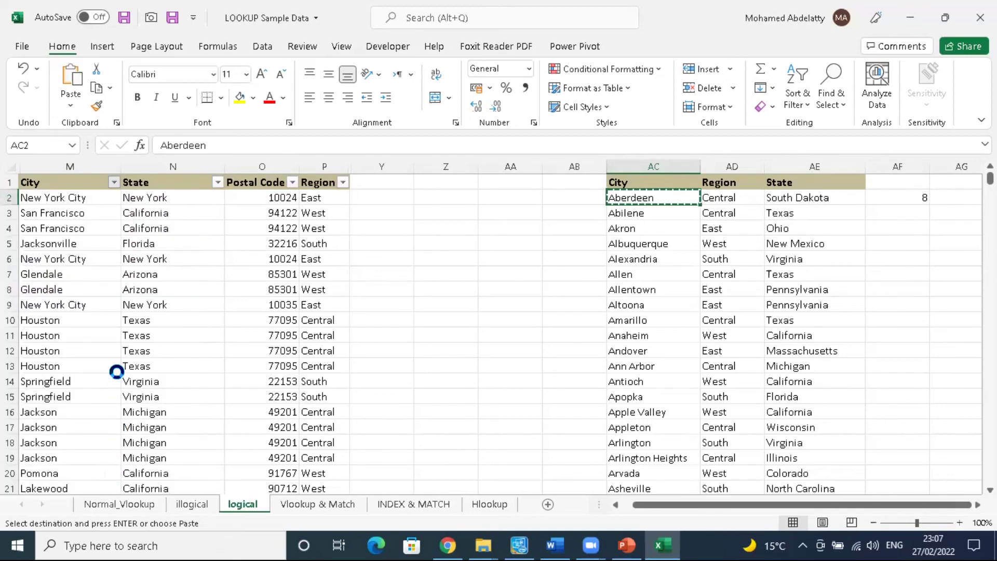
click(86, 201)
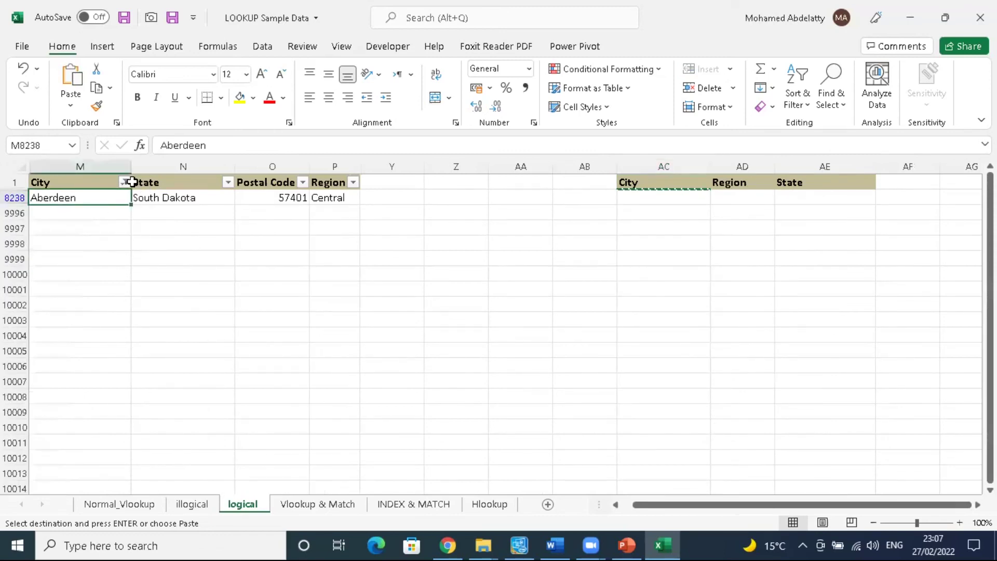
Step: Clear the City filter and check the full extent of the City column
click(124, 182)
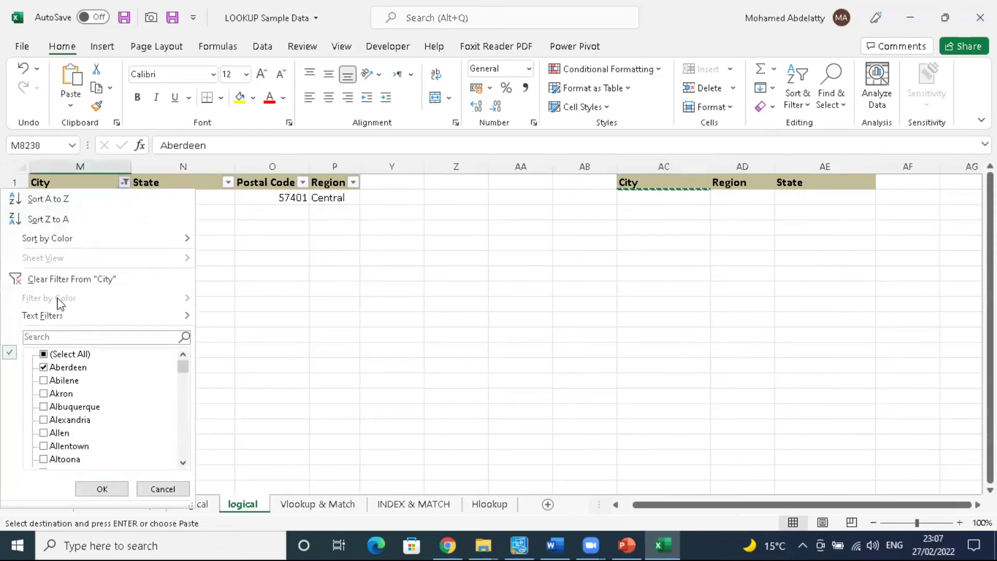
click(18, 279)
click(84, 197)
key(ctrl+shift+Down)
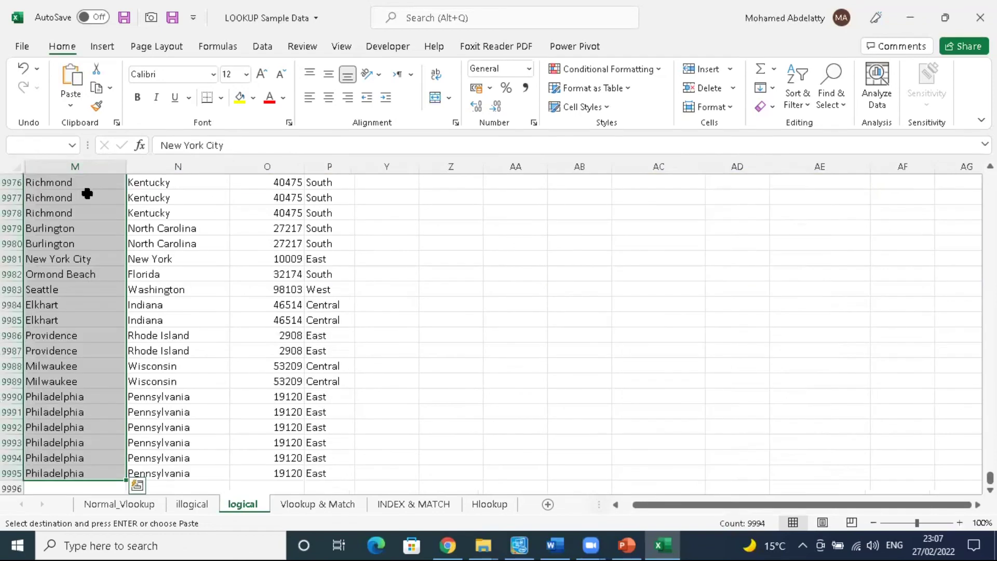
key(ctrl+BackSpace)
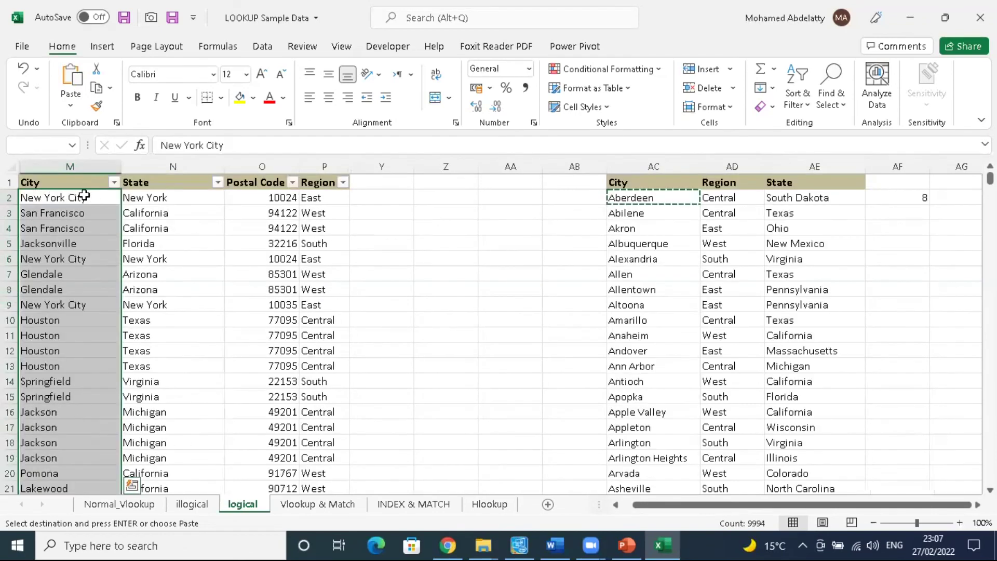
Step: Filter the City column to only New York City by searching 'NEW'
click(113, 182)
click(77, 355)
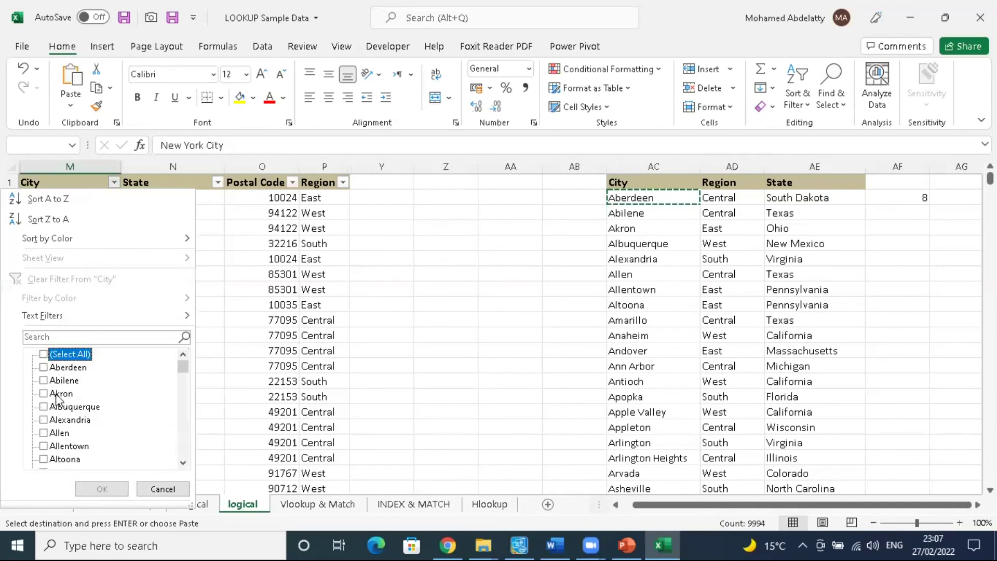
scroll(75, 418, down, 5)
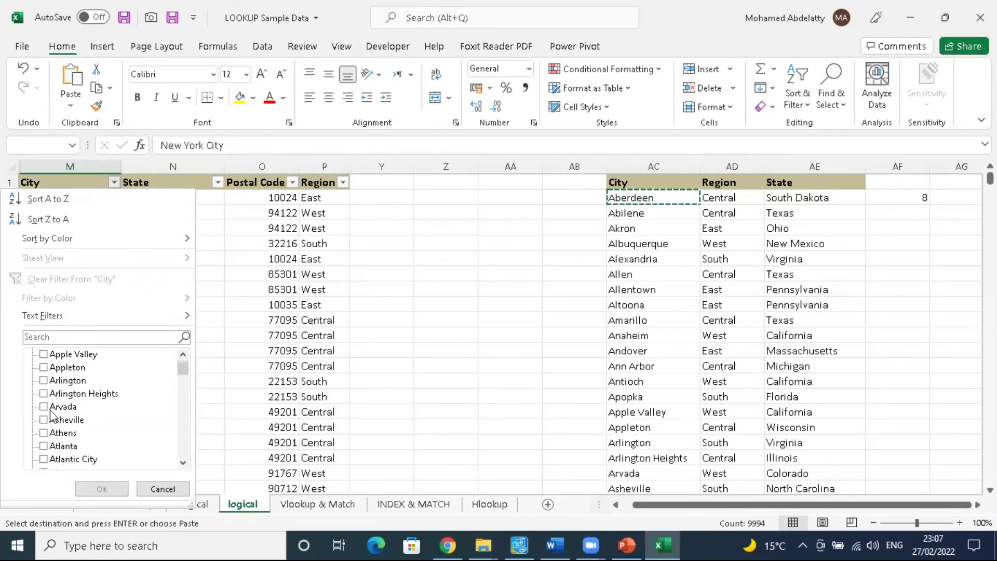
scroll(54, 431, down, 3)
scroll(93, 368, down, 4)
click(88, 339)
text(N)
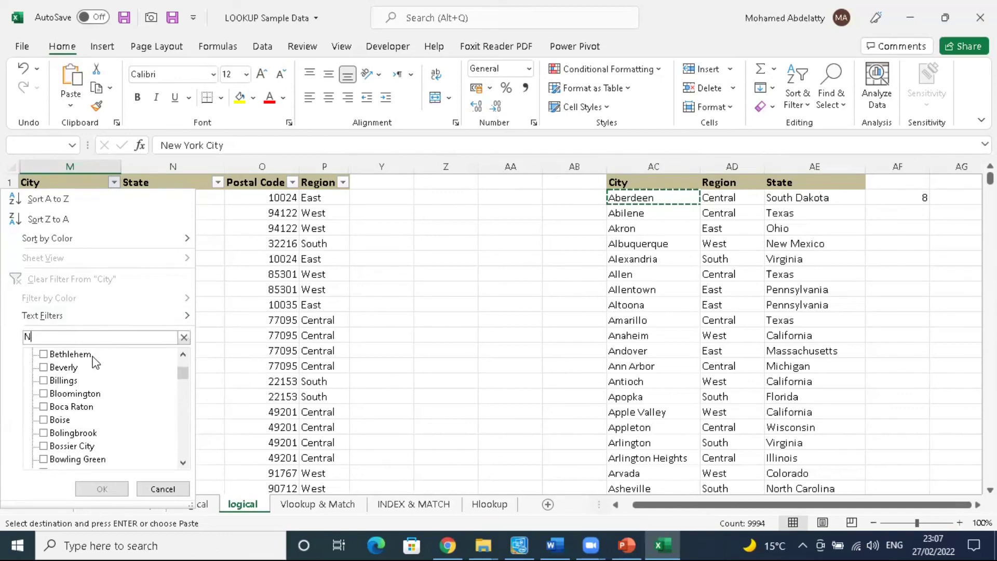
text(EW)
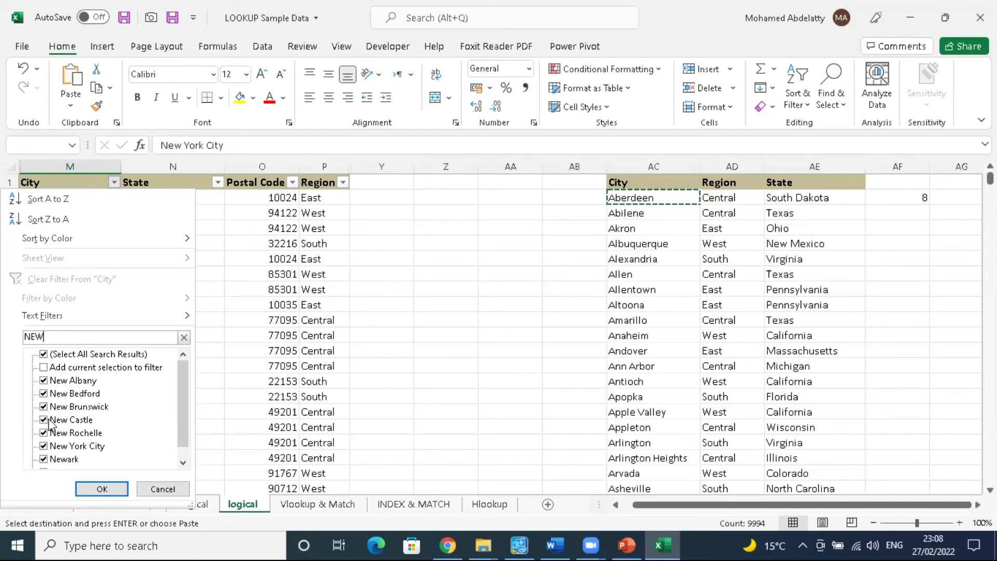
click(57, 356)
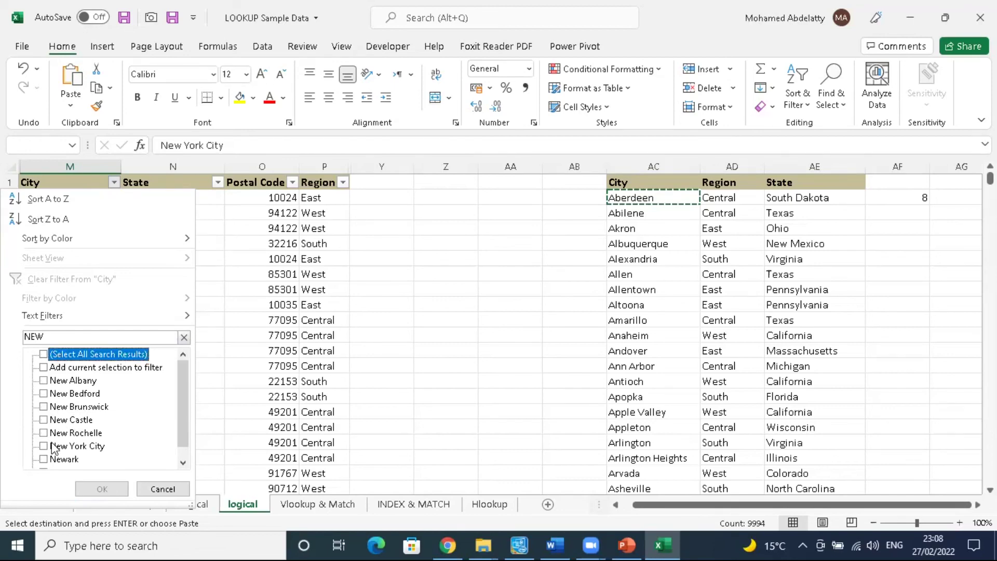
click(43, 445)
click(102, 488)
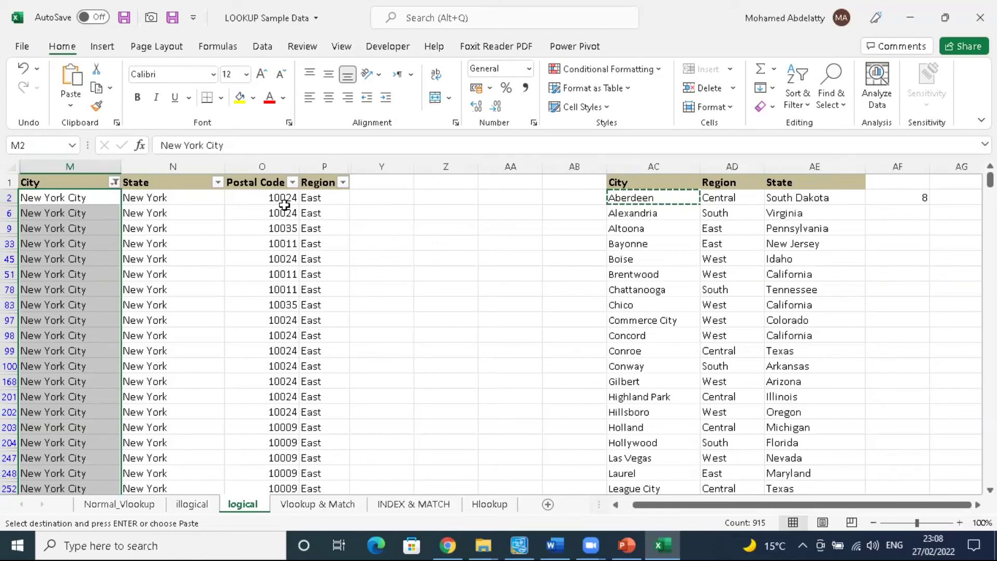
Step: Look at the Region and State filter options without changing them
click(343, 183)
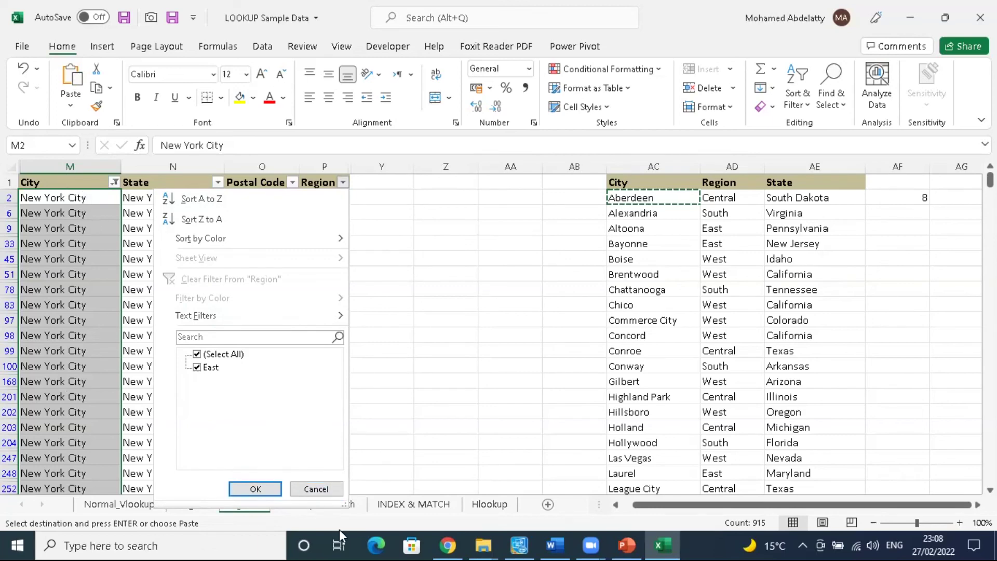
click(333, 490)
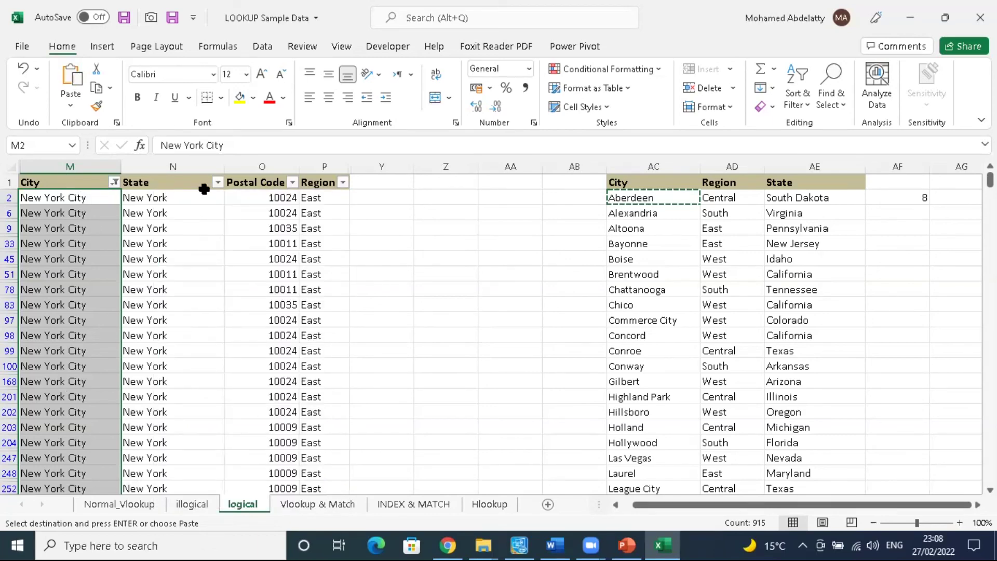
click(218, 182)
click(188, 489)
click(192, 504)
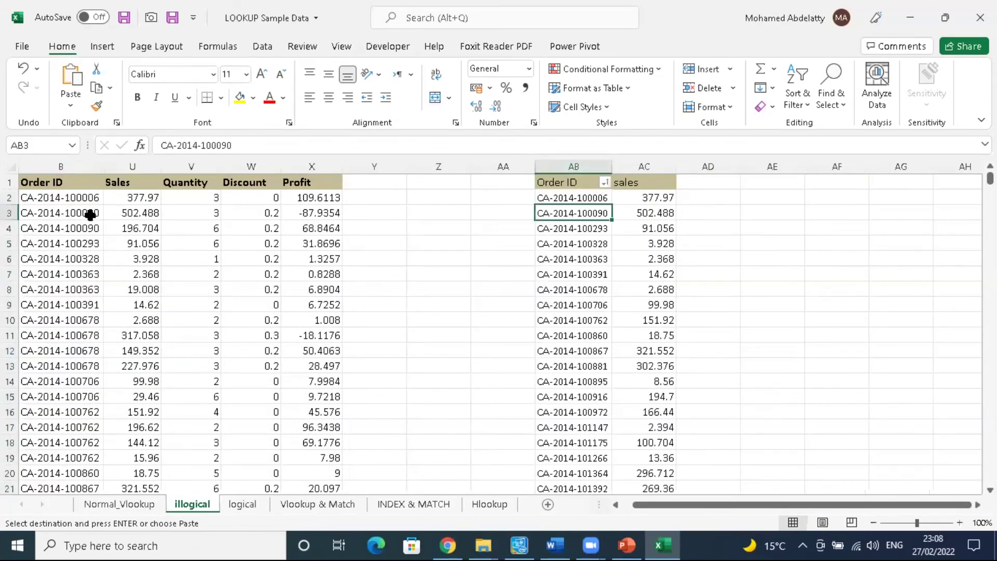
click(85, 216)
click(87, 227)
click(85, 213)
click(136, 217)
drag(88, 320, 92, 363)
click(155, 320)
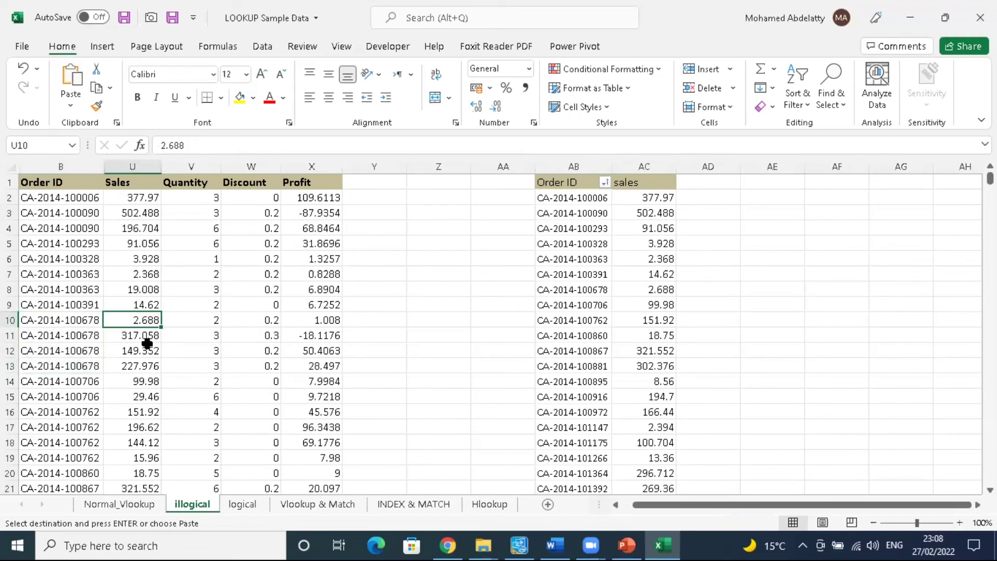
click(151, 336)
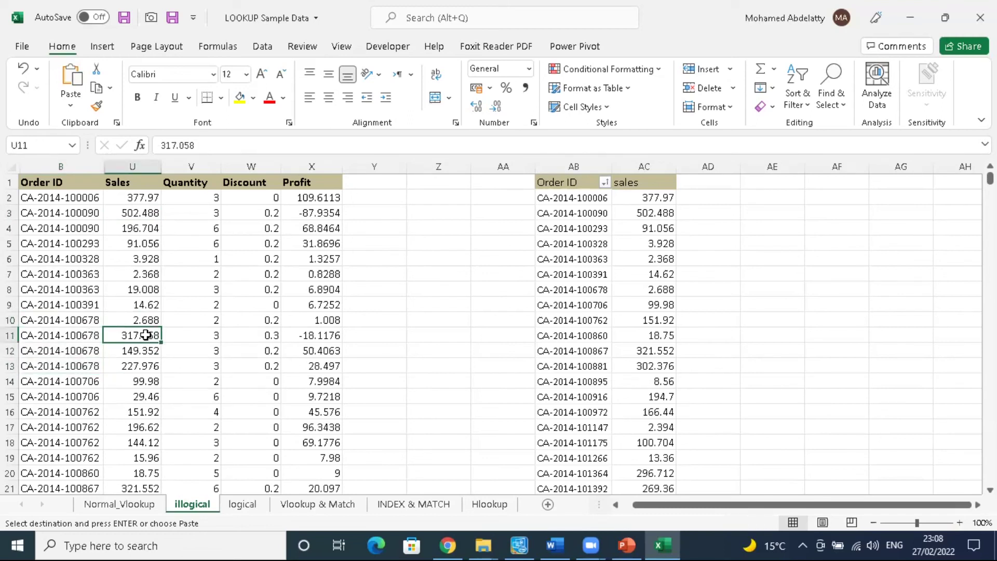
click(141, 366)
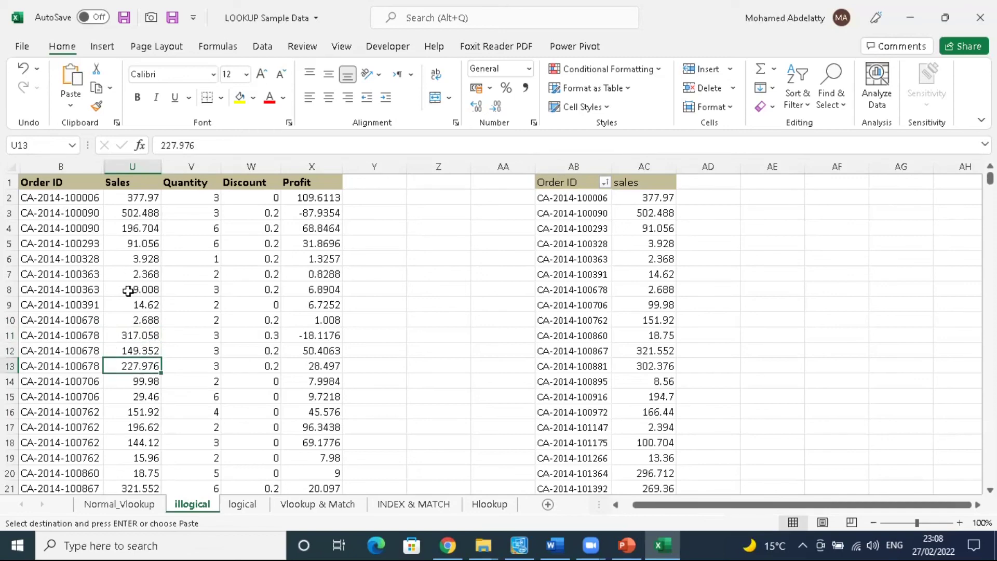
click(242, 504)
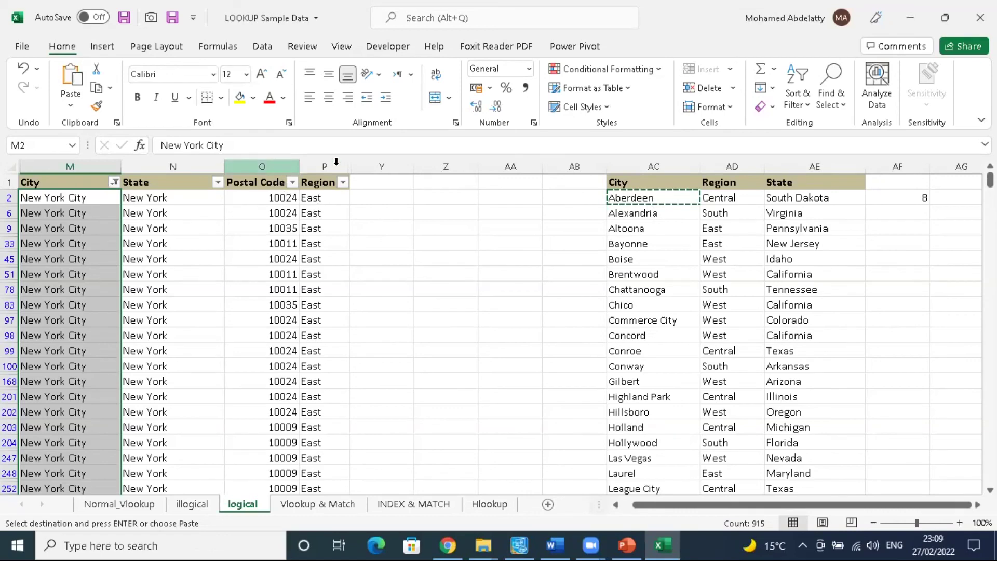
Step: Clear the City filter to show all cities again and cancel the pending copy
key(ctrl+q)
click(652, 200)
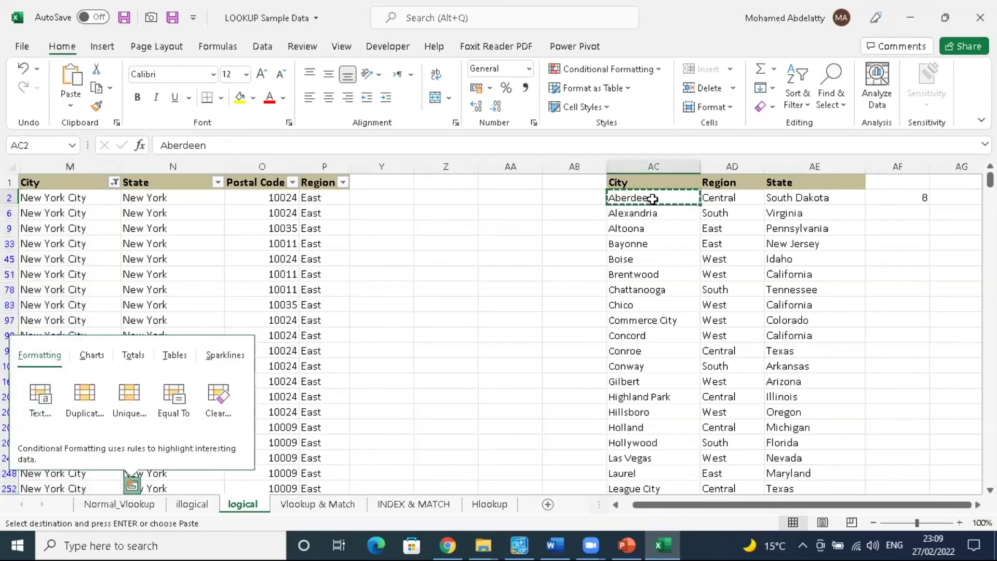
click(113, 182)
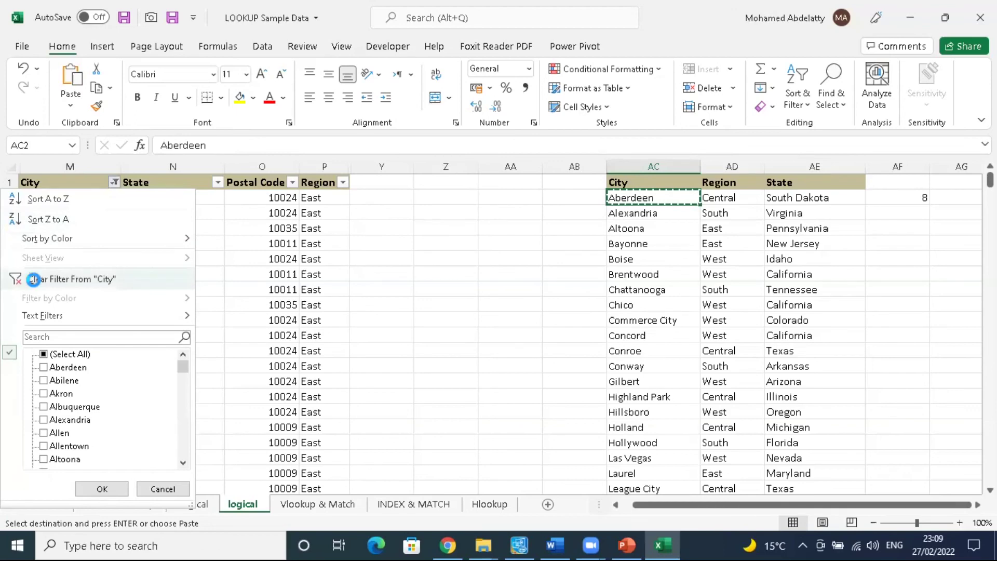
click(22, 280)
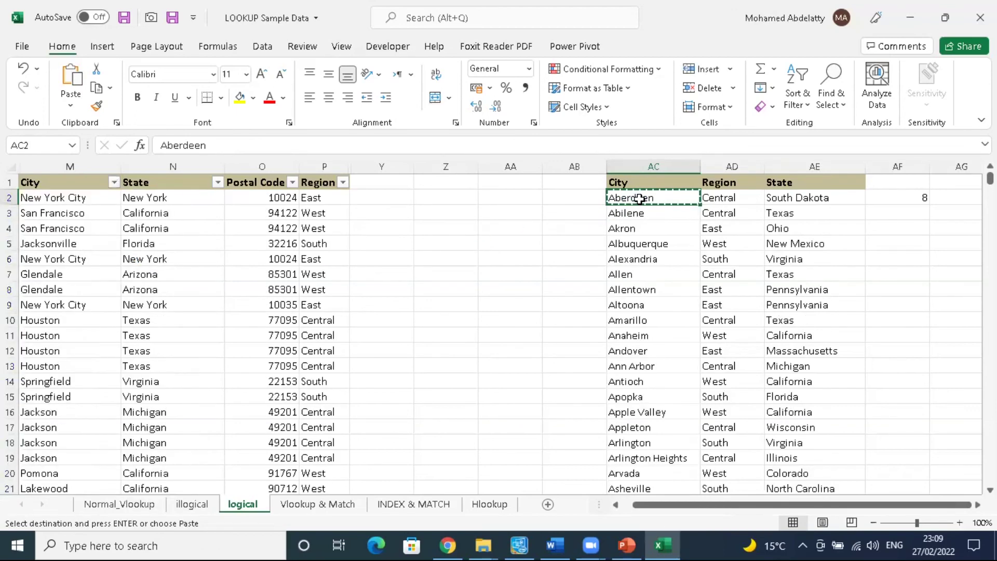
key(ctrl+shift+Down)
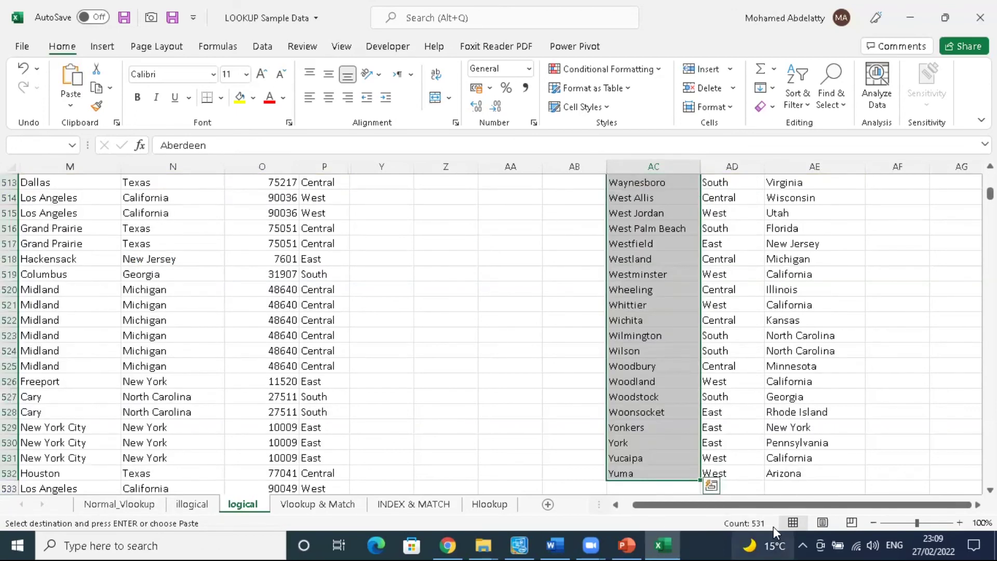
key(ctrl+BackSpace)
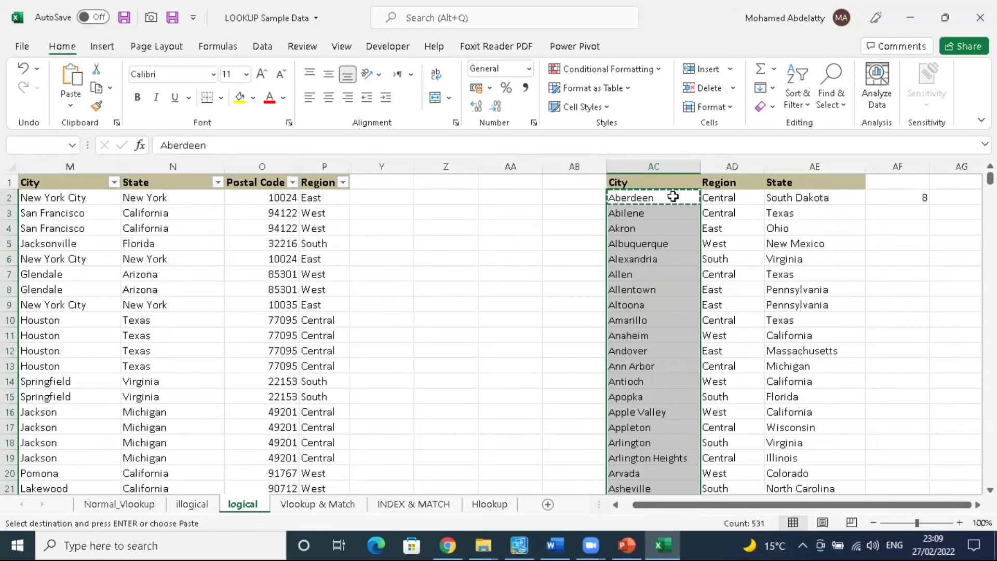
click(673, 196)
key(Escape)
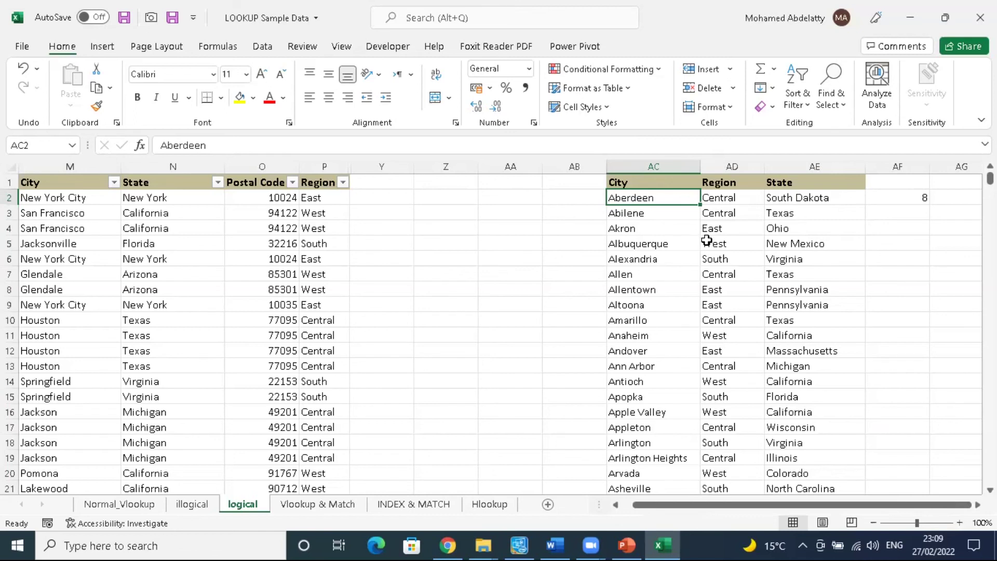
Step: Review the AD2 and AE2 lookup formulas, then delete the Region and State results down AD:AE
click(740, 198)
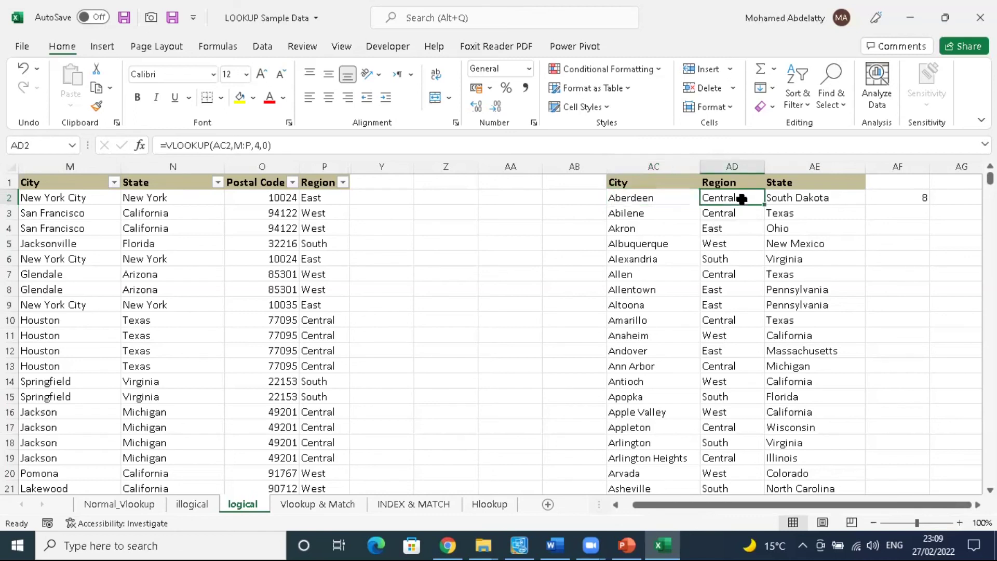
click(637, 195)
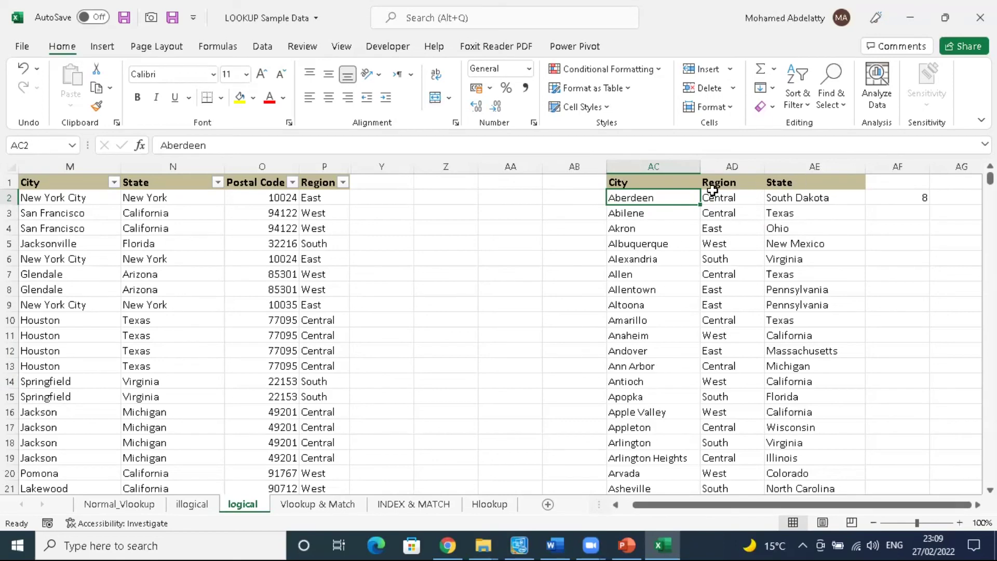
click(833, 199)
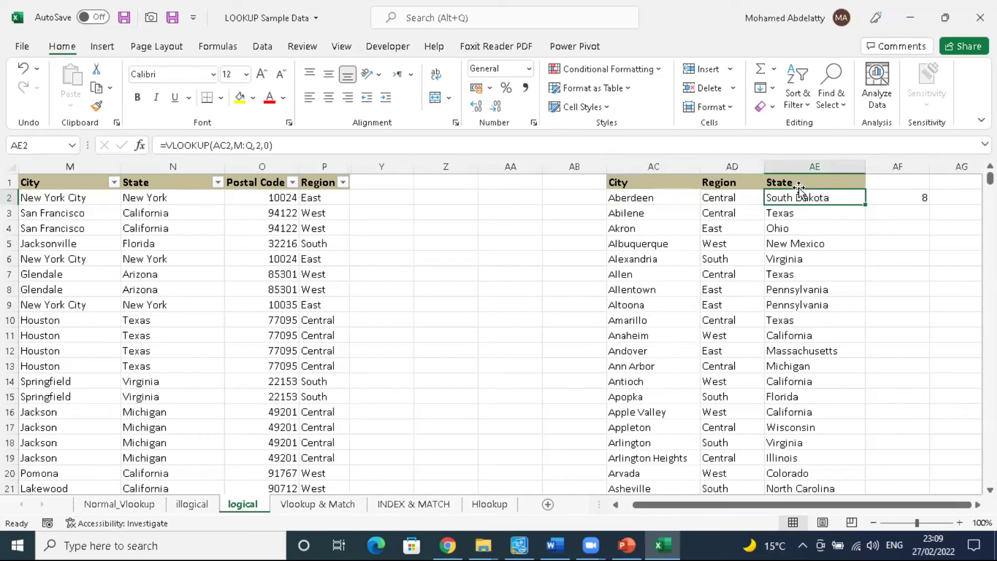
click(723, 199)
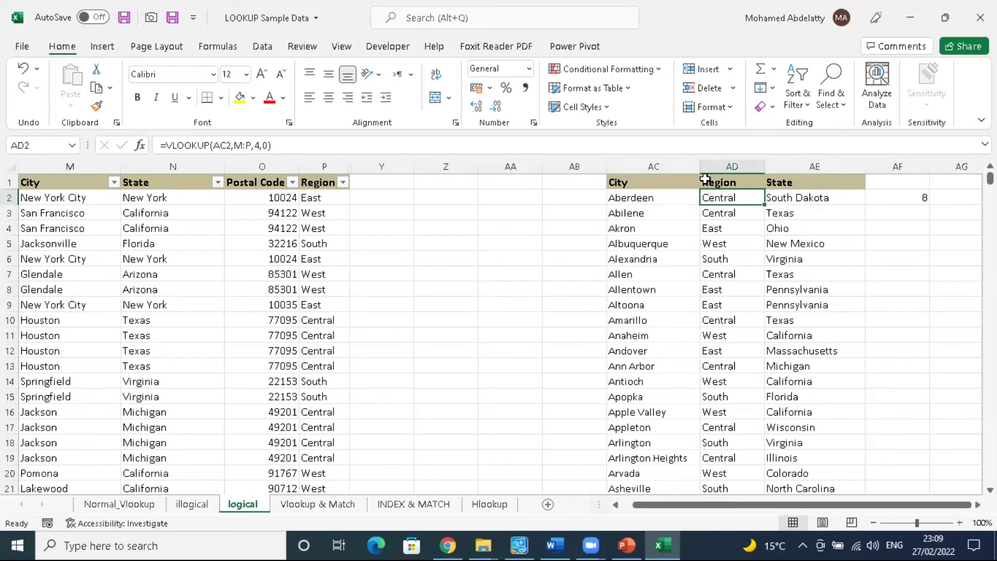
key(shift+Right)
key(shift+Right)
drag(734, 197, 778, 198)
key(ctrl+shift+Down)
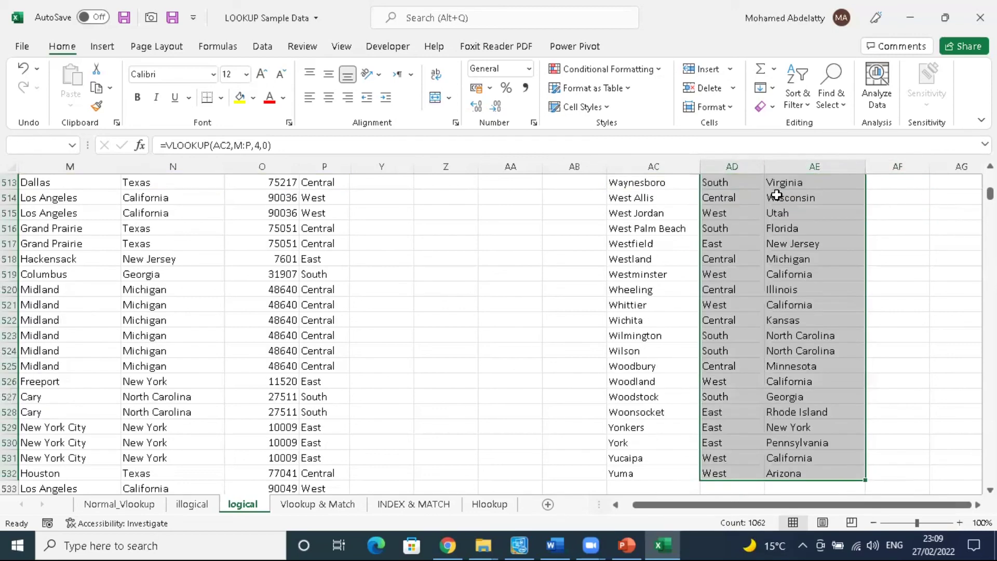
key(Delete)
key(ctrl+BackSpace)
click(758, 200)
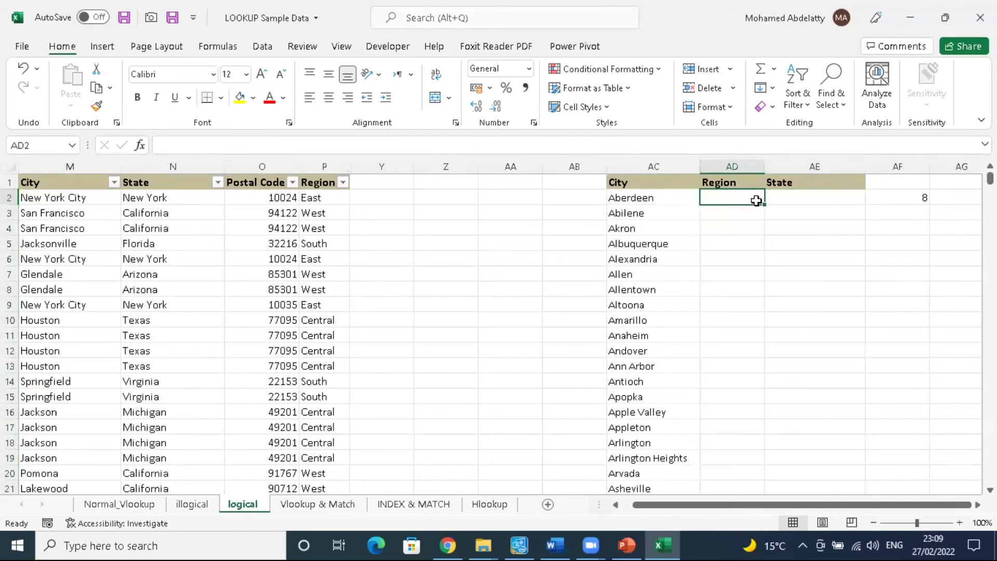
Step: Start a VLOOKUP in AD2 on Aberdeen (AC2) over the range M2:P9995
text(=VK)
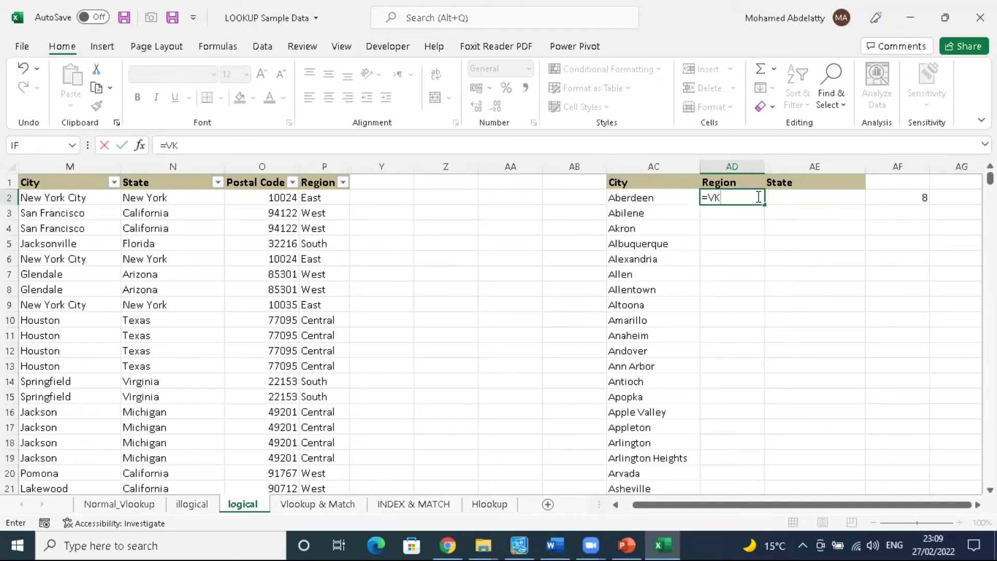
key(BackSpace)
text(L)
key(Tab)
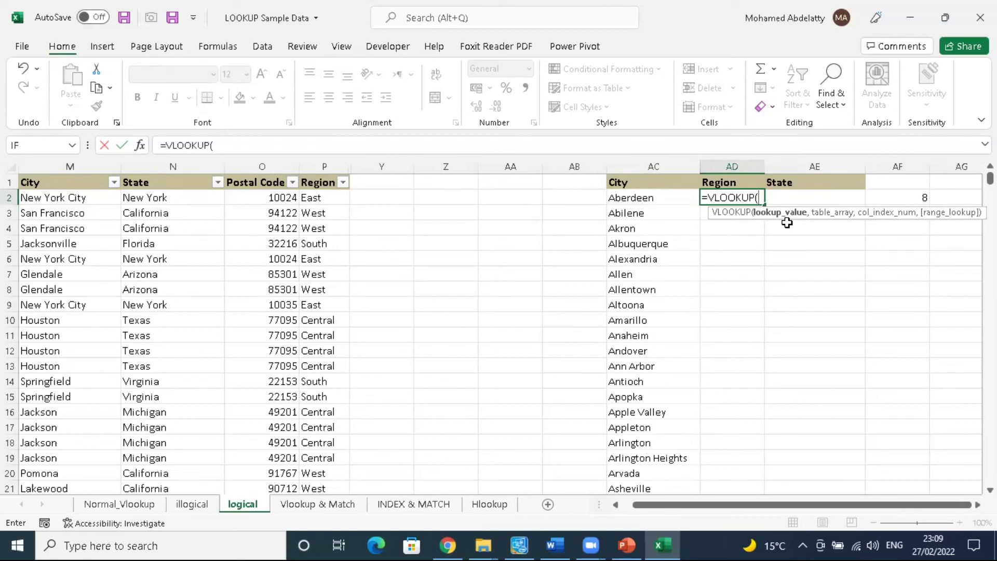
click(666, 198)
text(,)
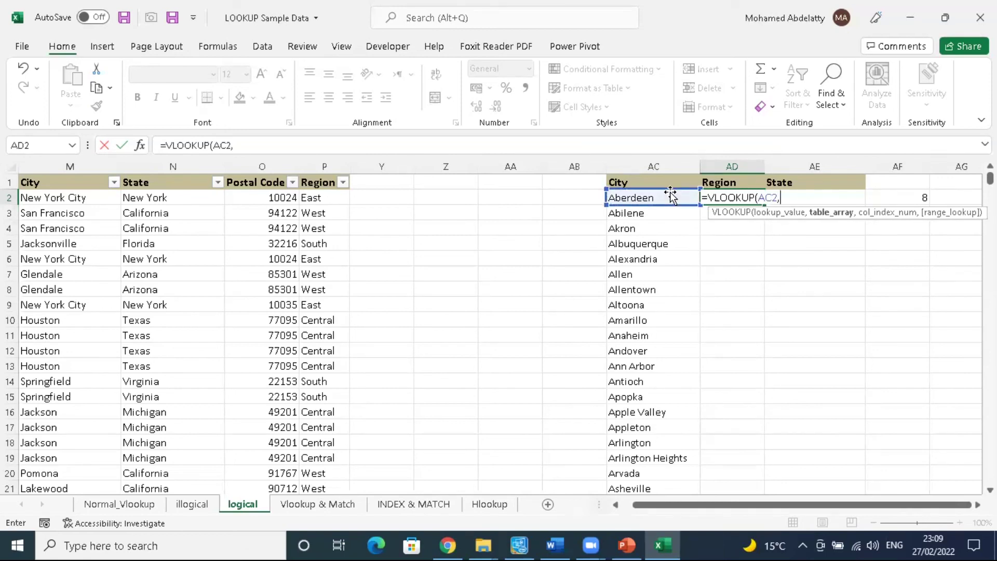
click(77, 197)
key(ctrl+shift+Right)
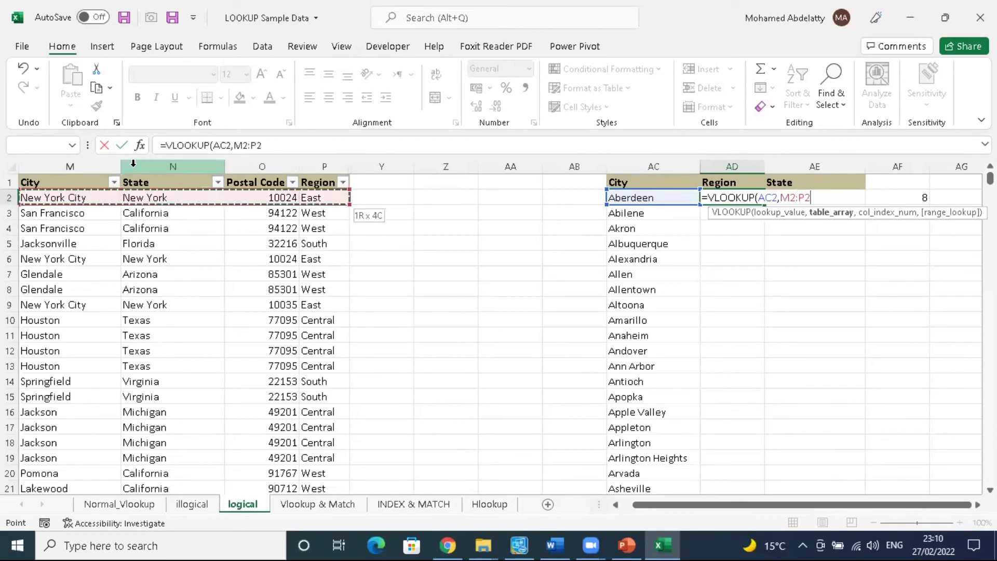
key(ctrl+shift+Down)
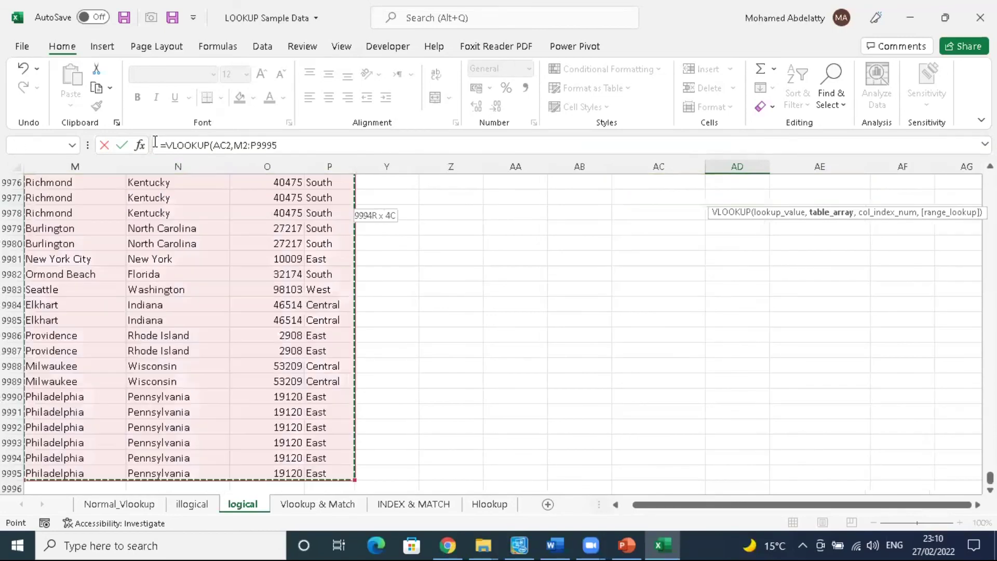
key(ctrl+BackSpace)
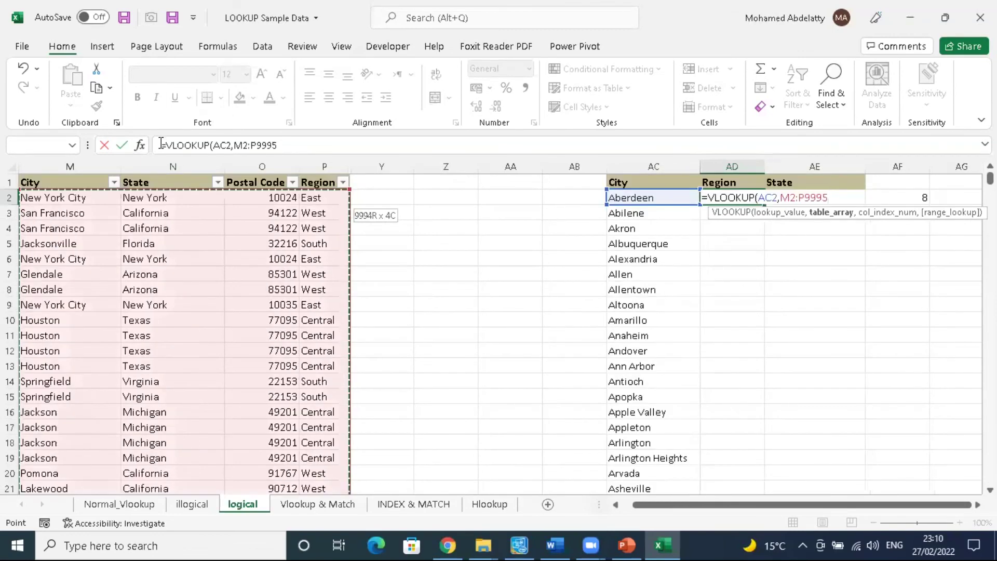
Step: Lock the range as $M$2:$P$9995, add column 4 with exact match, and fill it down column AD
click(329, 144)
key(F4)
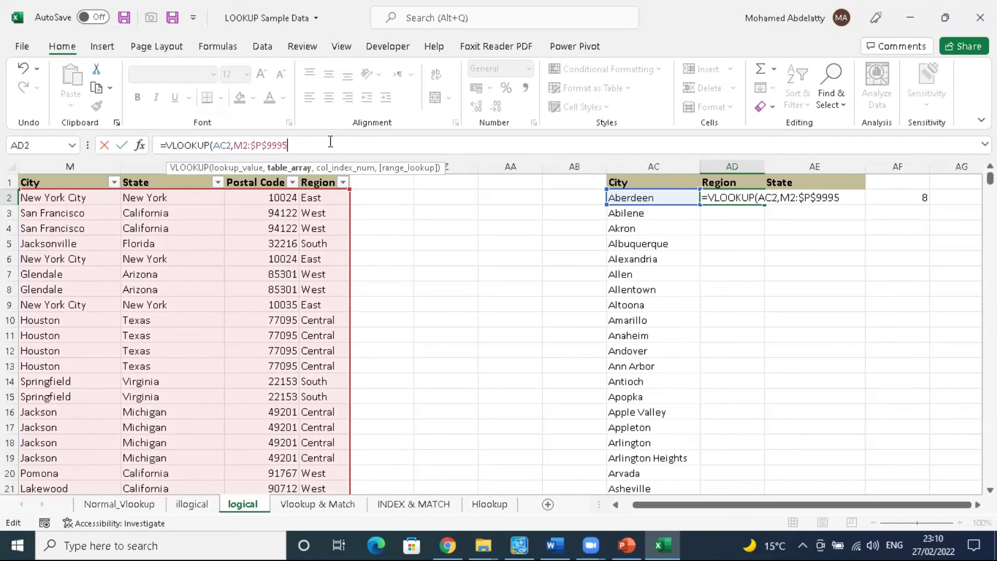
click(249, 145)
key(F4)
click(335, 145)
text(,)
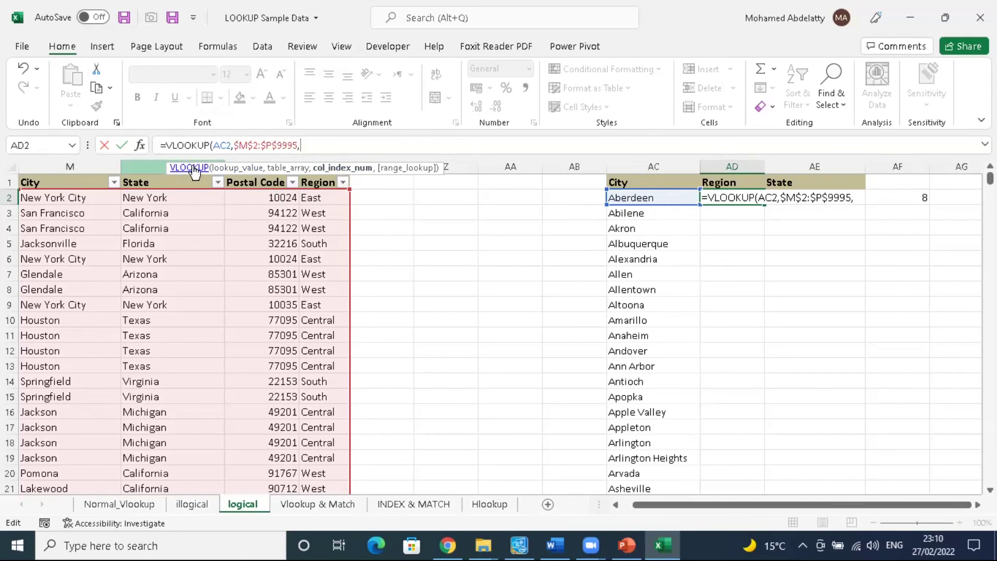
drag(378, 163, 464, 228)
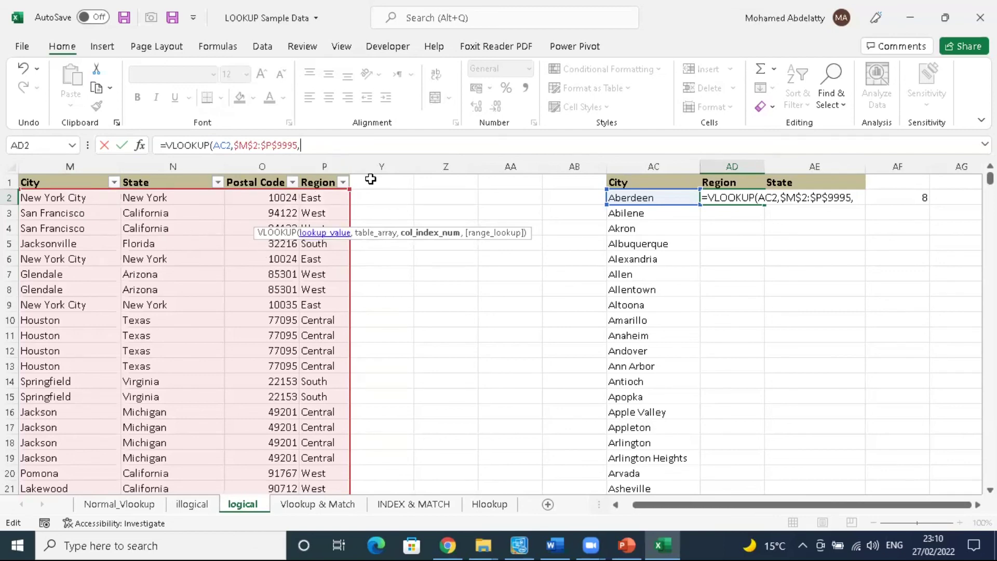
text(4)
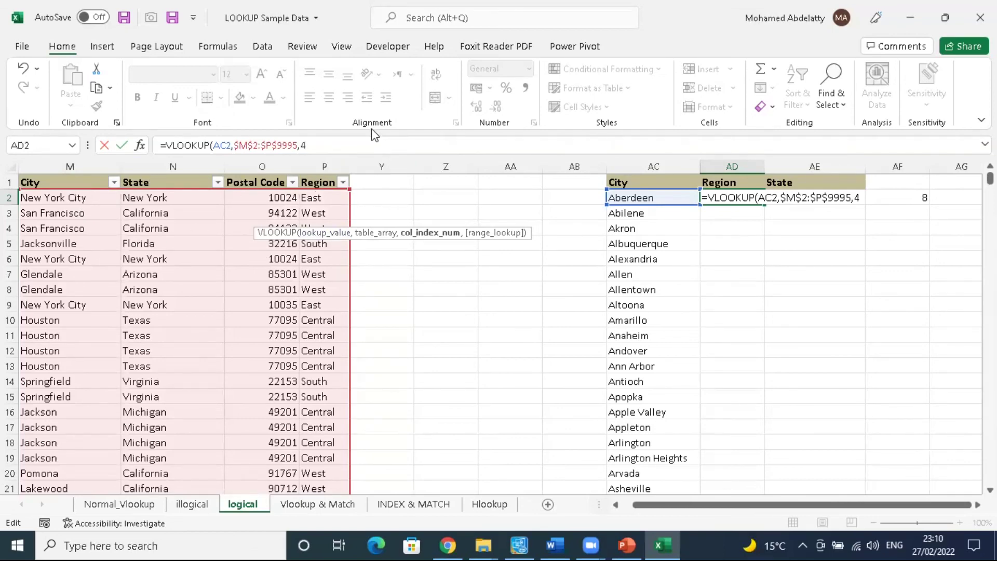
text(,0)
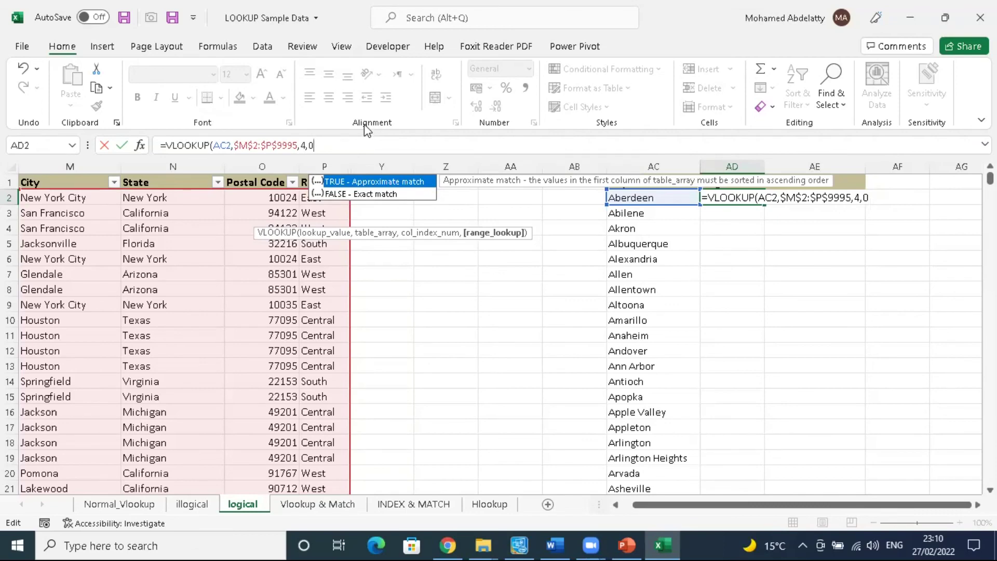
text())
key(Return)
key(Up)
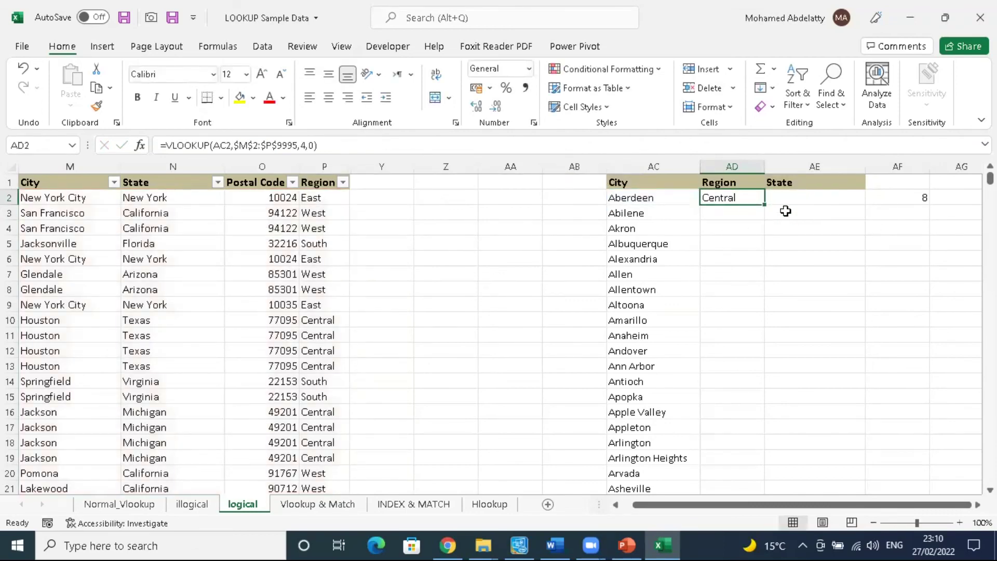
double_click(764, 203)
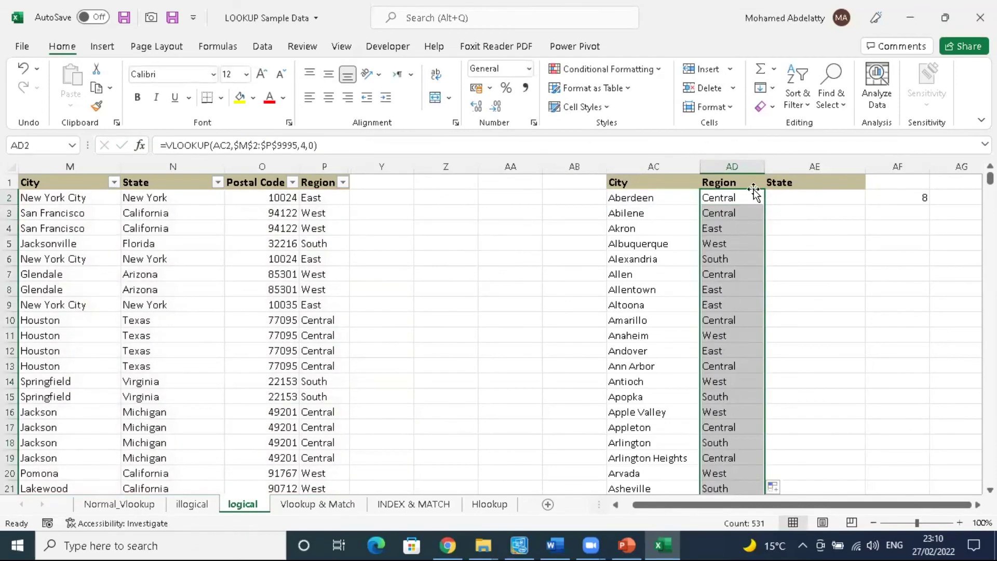
Step: Begin =VLOOKUP in AE2 using Aberdeen in AC2 and the table M2:P9995
click(787, 203)
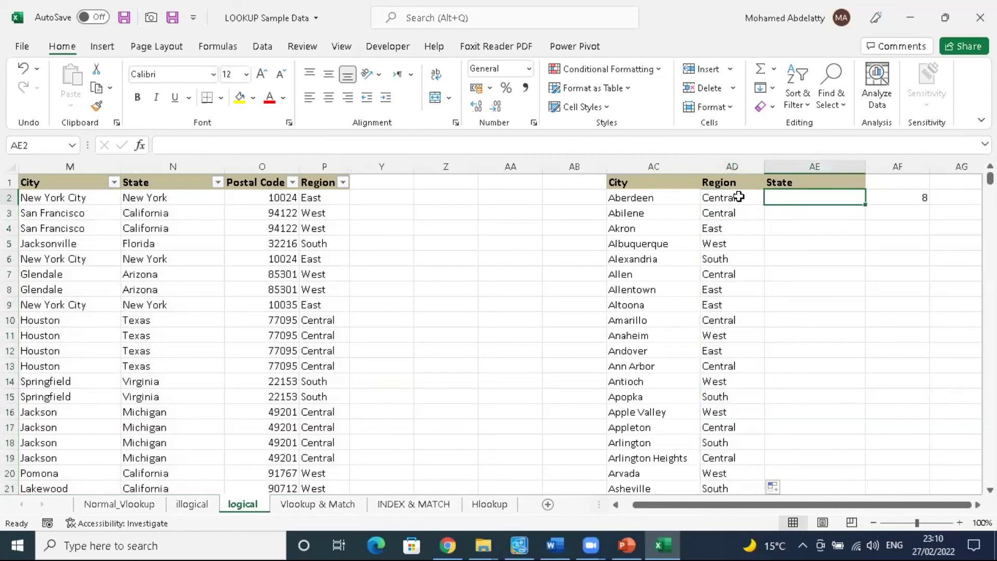
text(=)
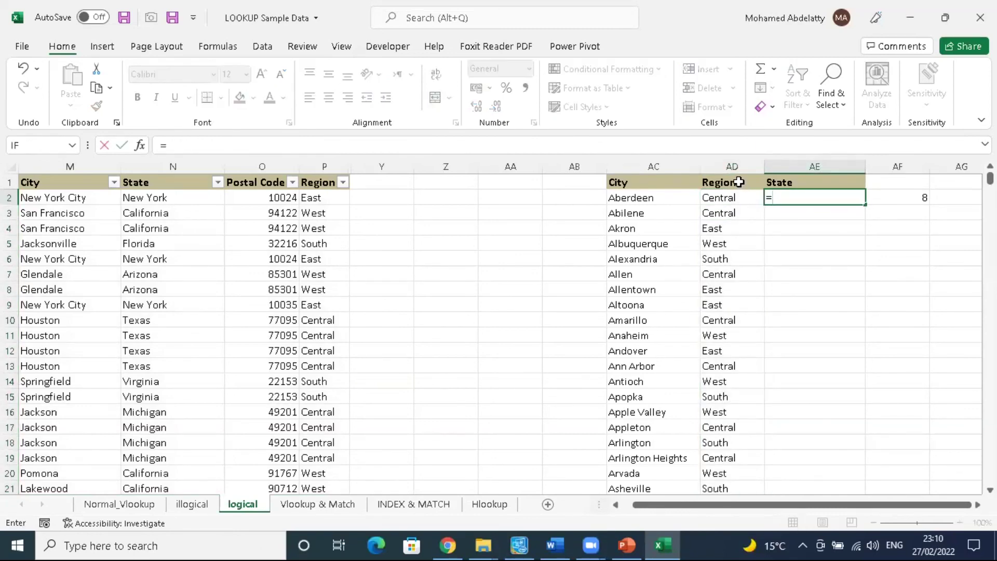
text(VL)
key(Tab)
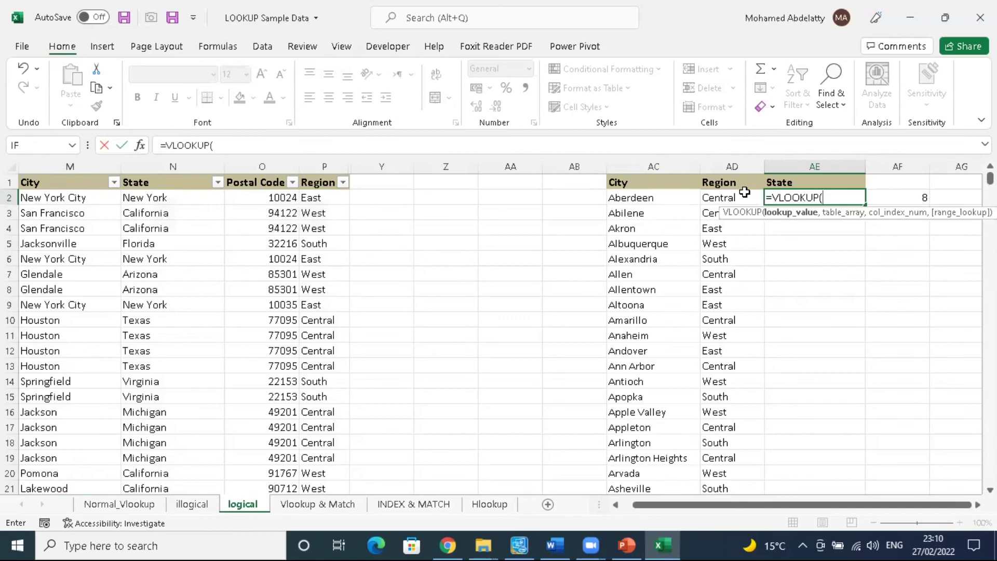
click(650, 197)
text(,)
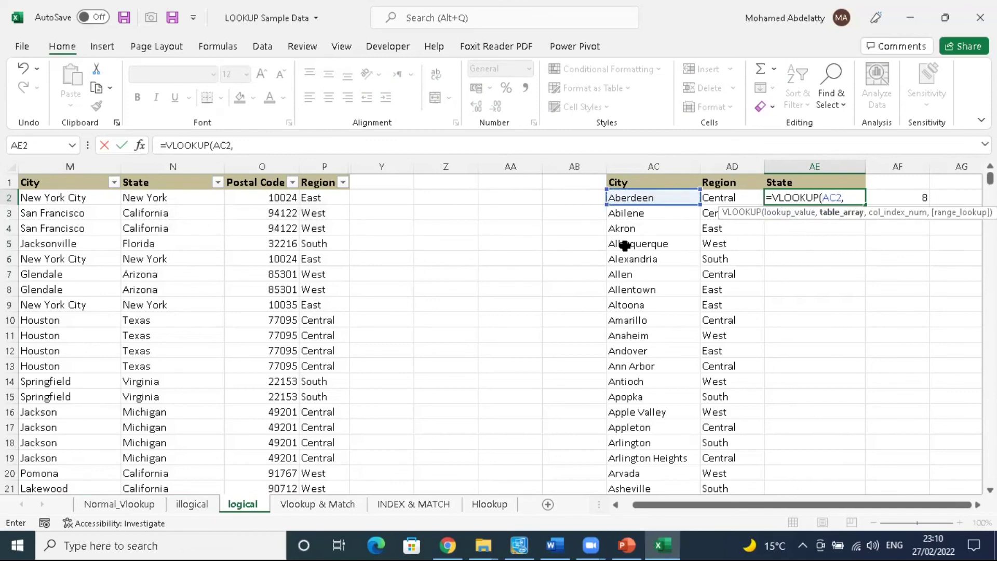
click(81, 198)
key(ctrl+shift+Right)
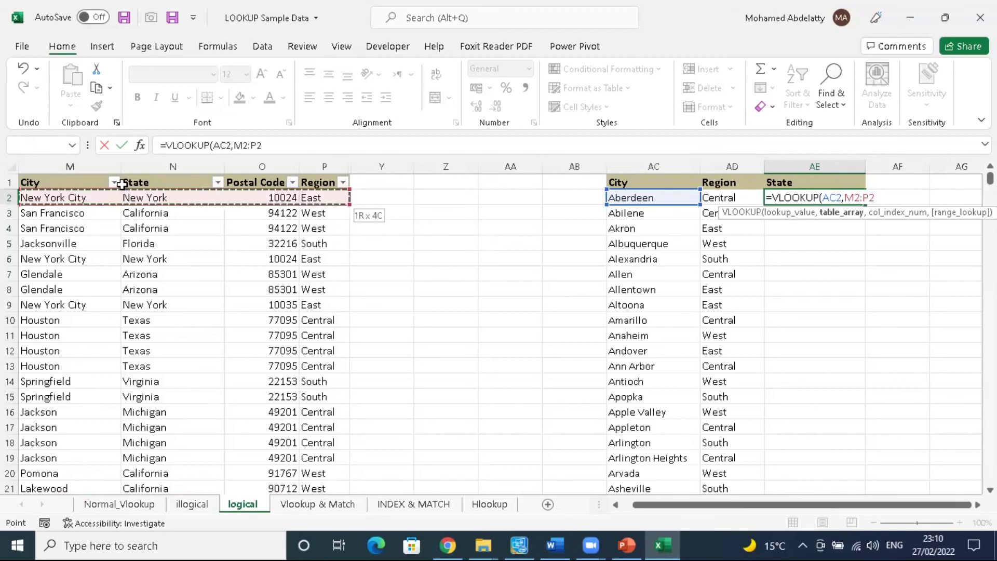
key(ctrl+shift+Down)
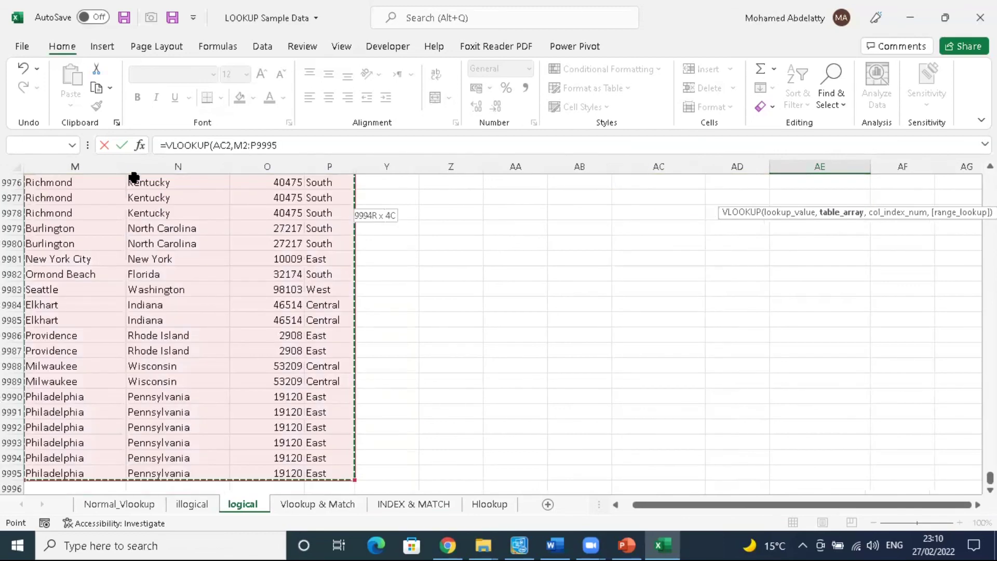
key(ctrl+BackSpace)
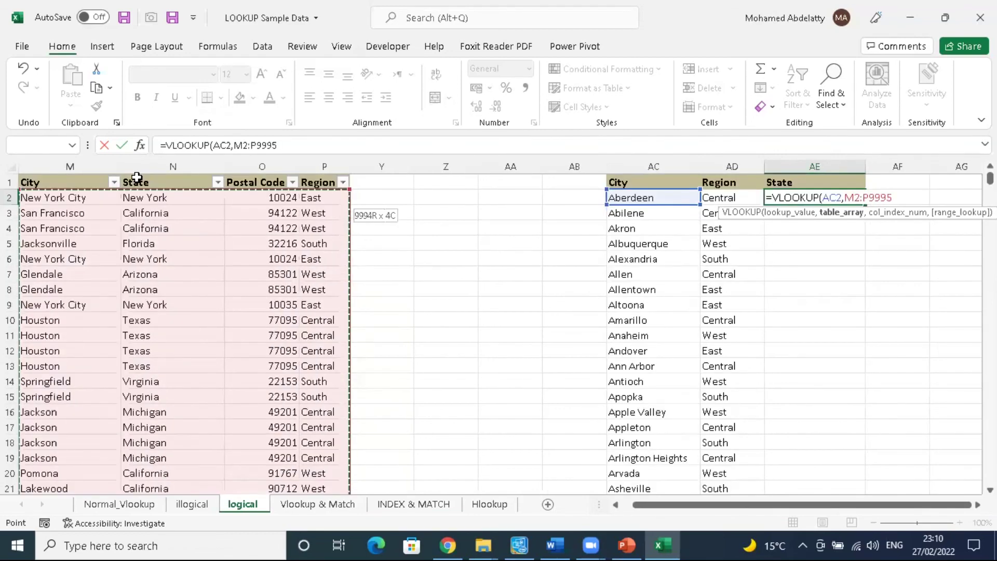
Step: Lock the range as $M$2:$P$9995 and finish with column 2, exact match 0
click(313, 146)
key(F4)
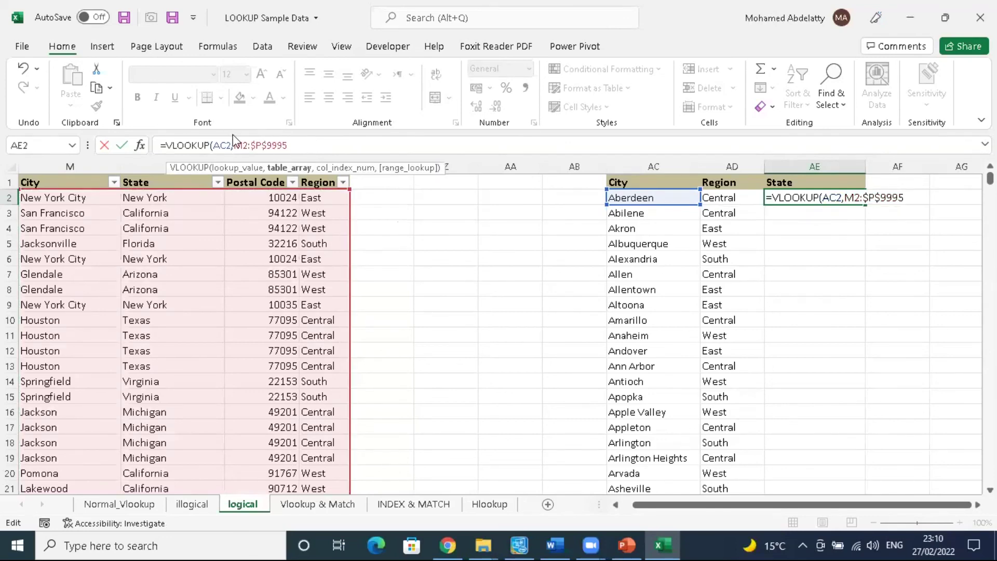
key(Return)
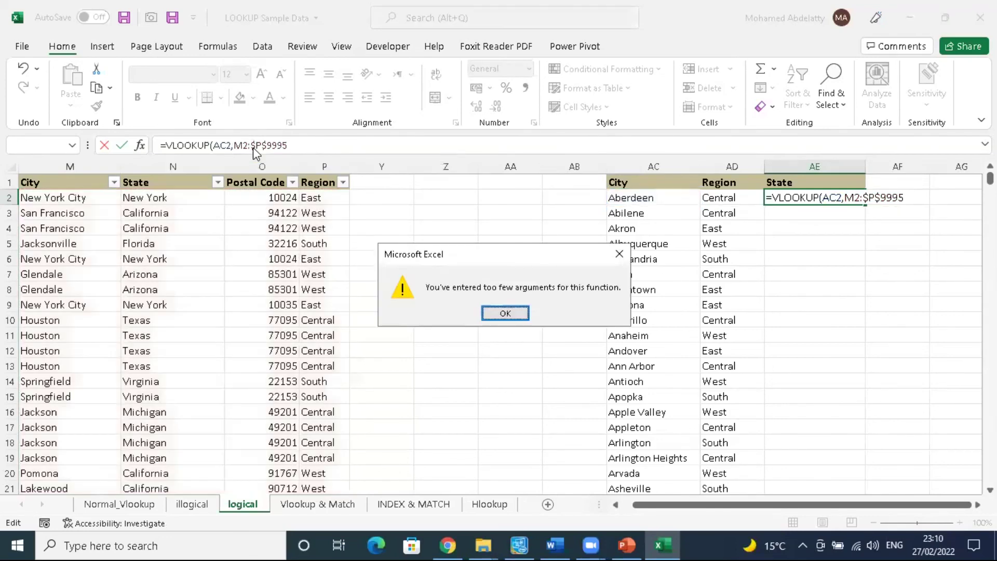
click(506, 312)
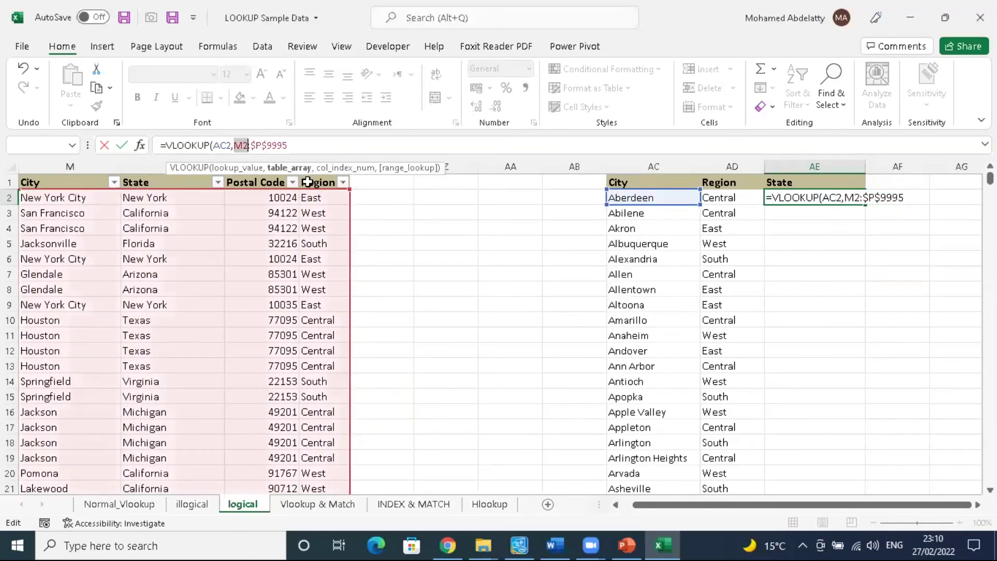
click(248, 144)
click(268, 156)
key(F4)
text(,)
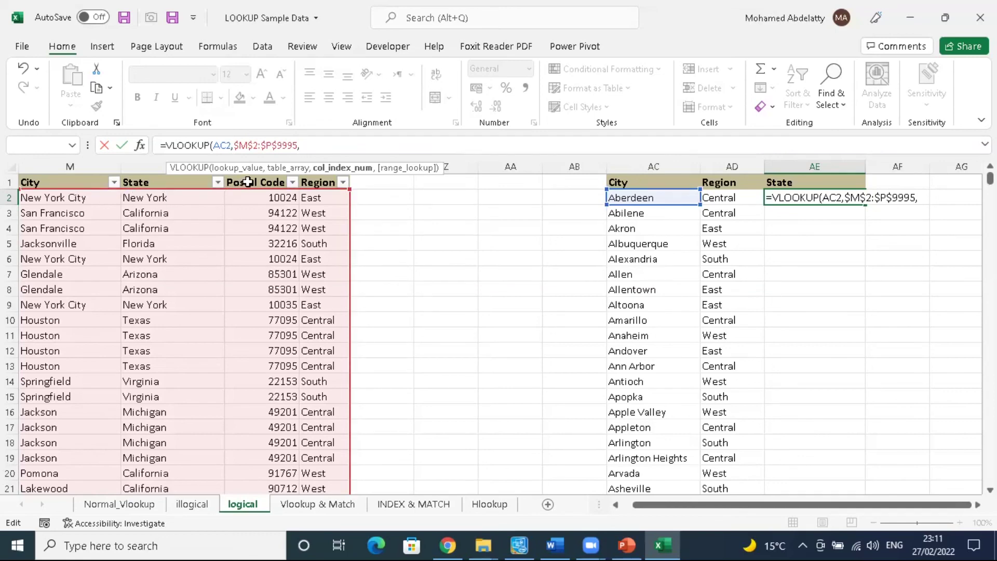
text(2)
text(,0))
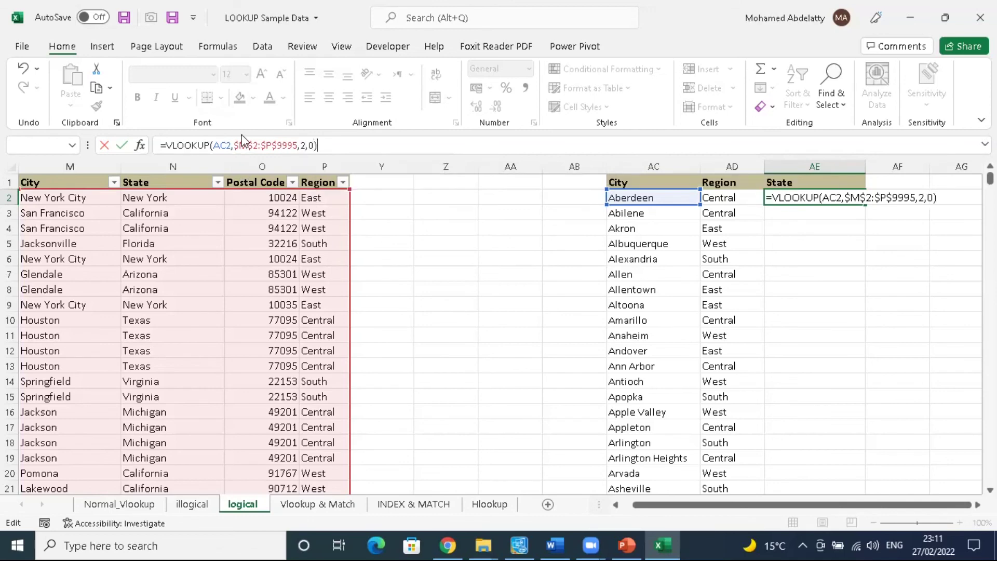
key(Return)
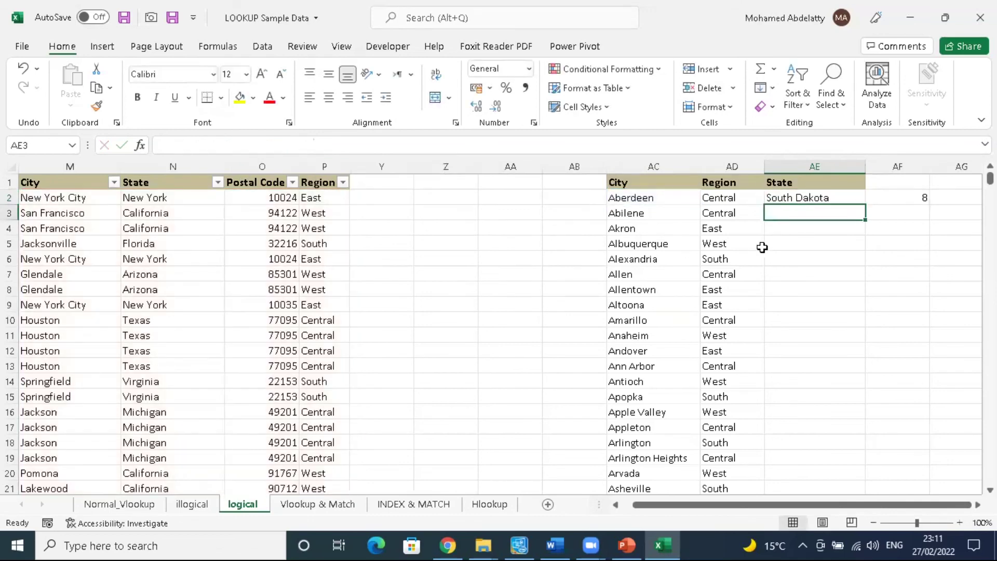
Step: Copy the AE2 State lookup down the whole city list
click(792, 196)
double_click(864, 204)
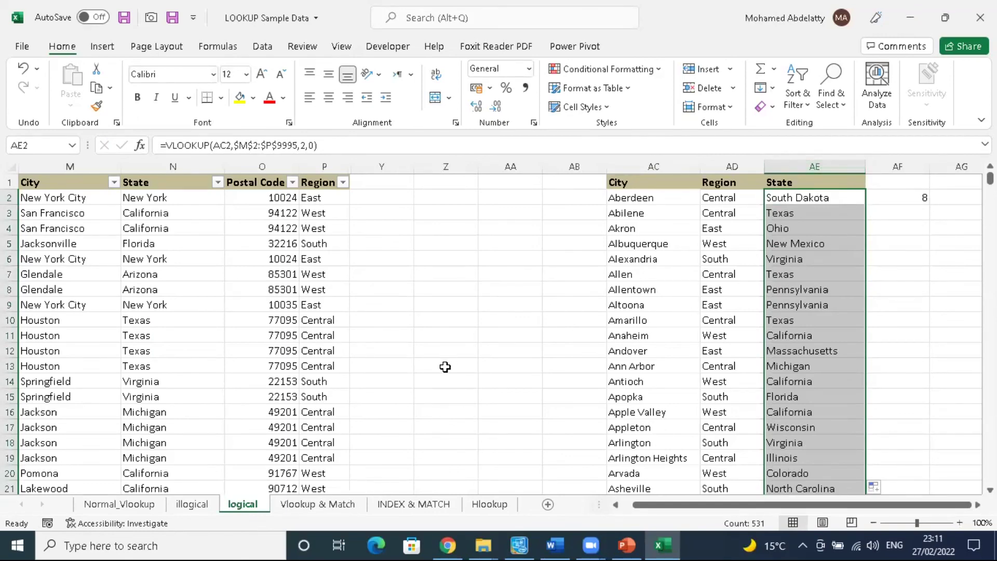
click(327, 501)
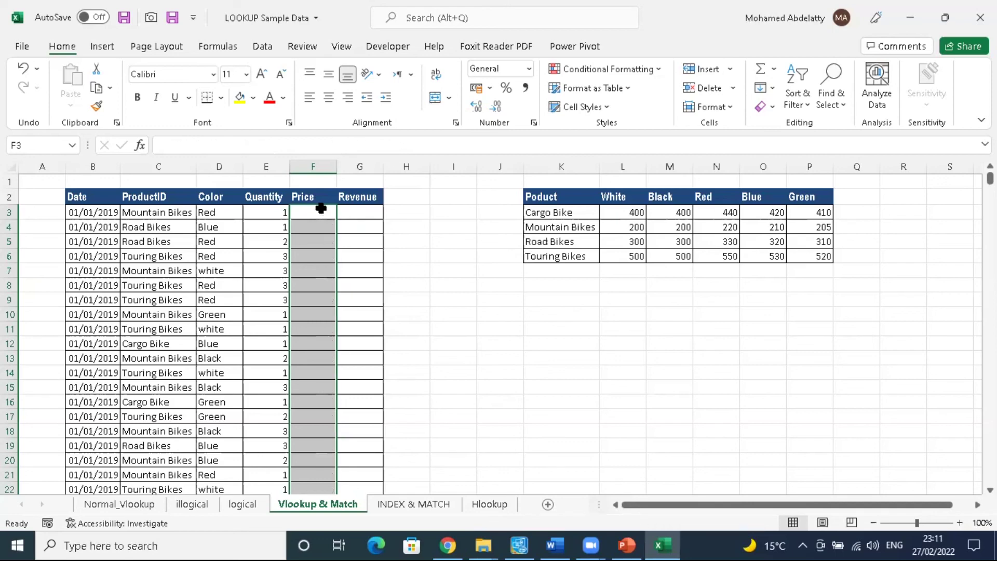
Step: Undo the earlier Price fill with Ctrl+Z and begin a formula for F3
key(ctrl+z)
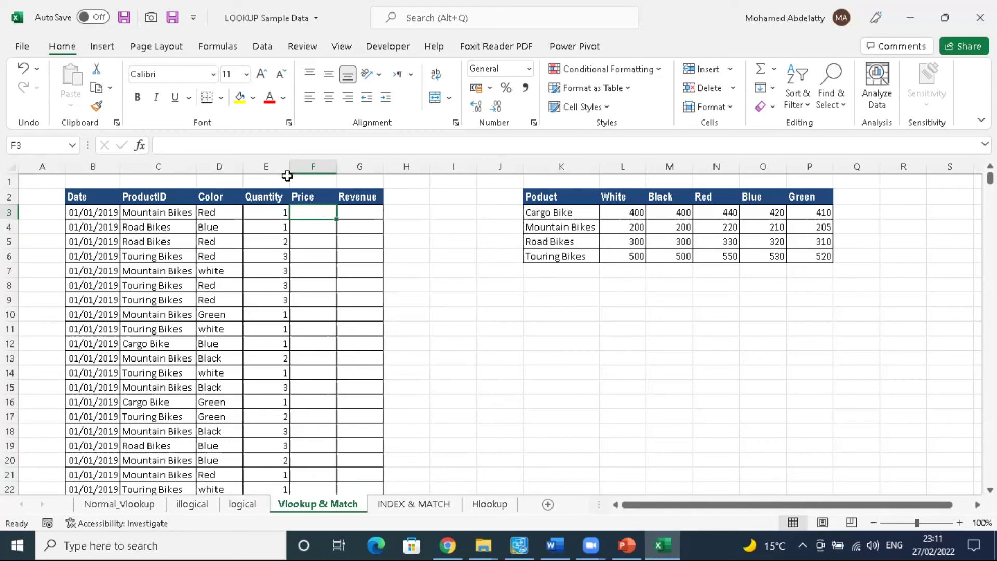
click(281, 144)
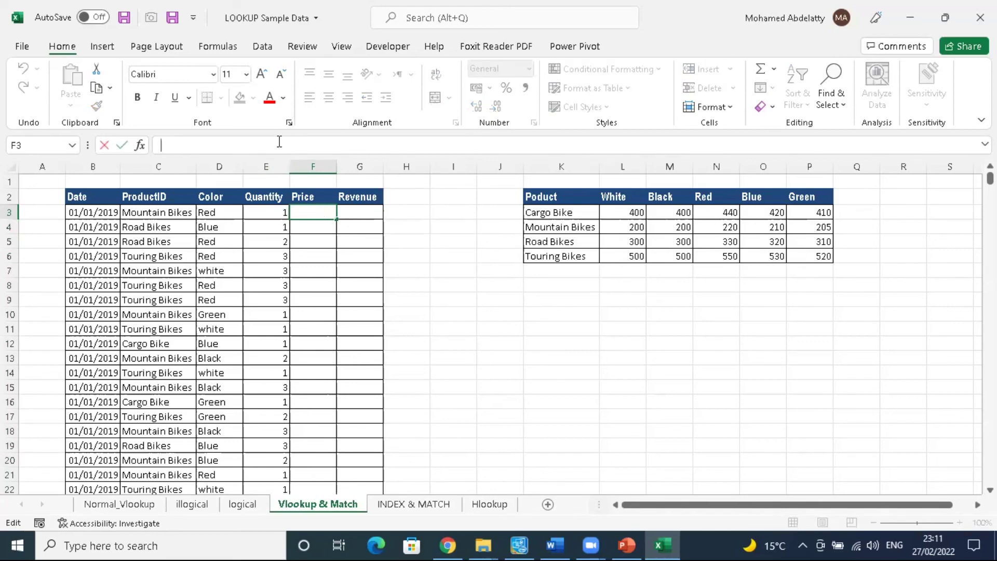
Step: Enter =MATCH(D3,L2:P2,0) in F3 to find Red's colour position
text(=MTH)
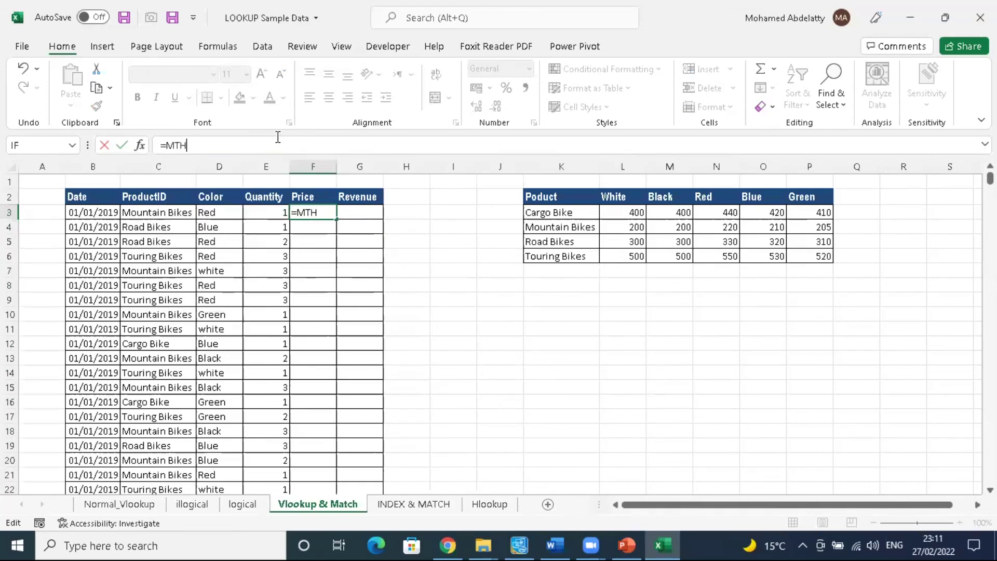
key(BackSpace)
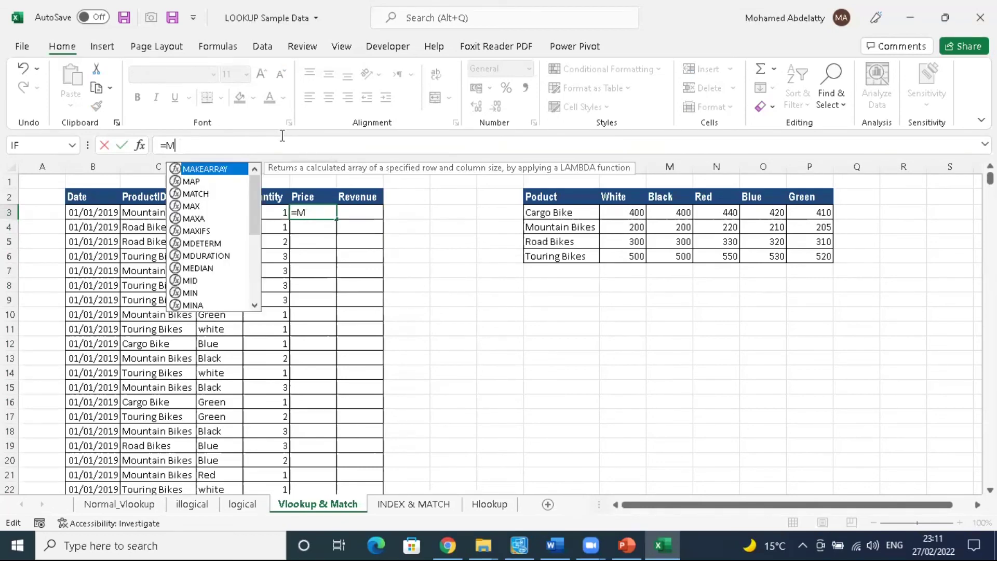
text(AT)
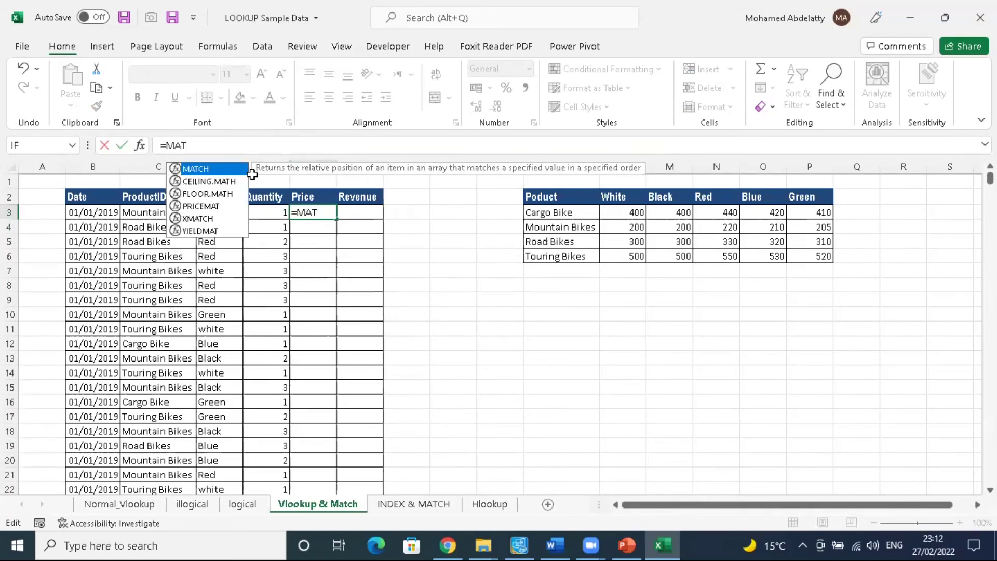
key(Tab)
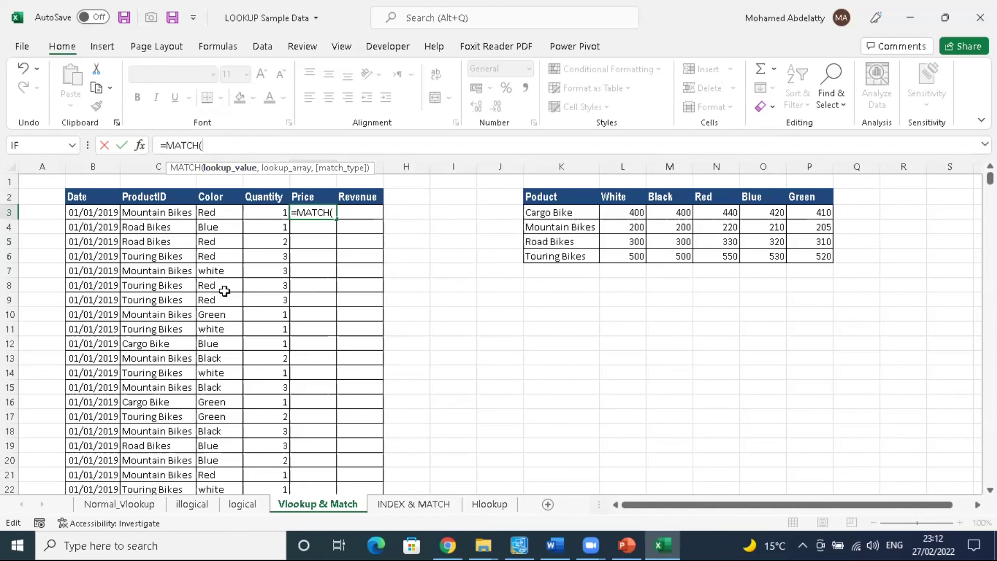
click(220, 211)
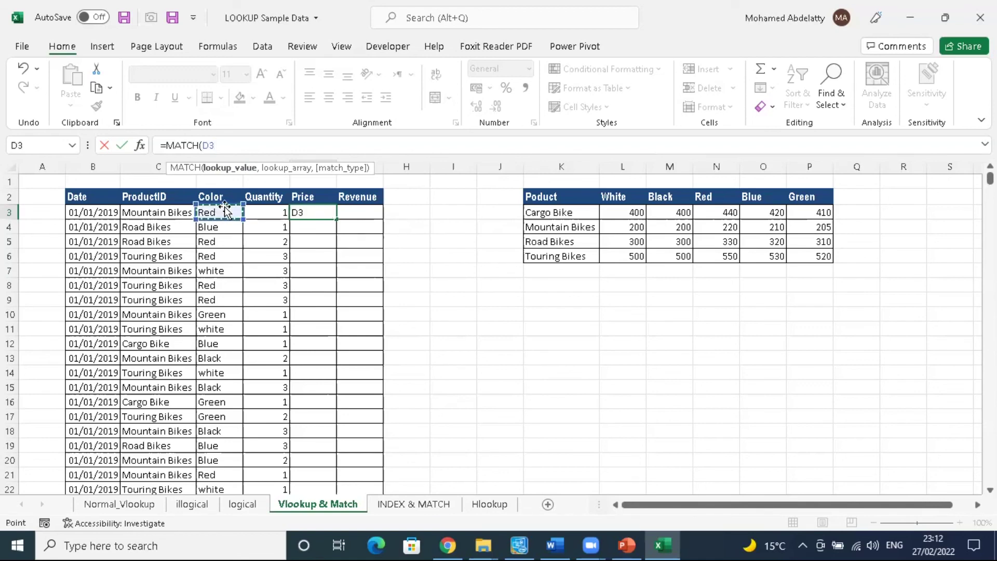
text(,)
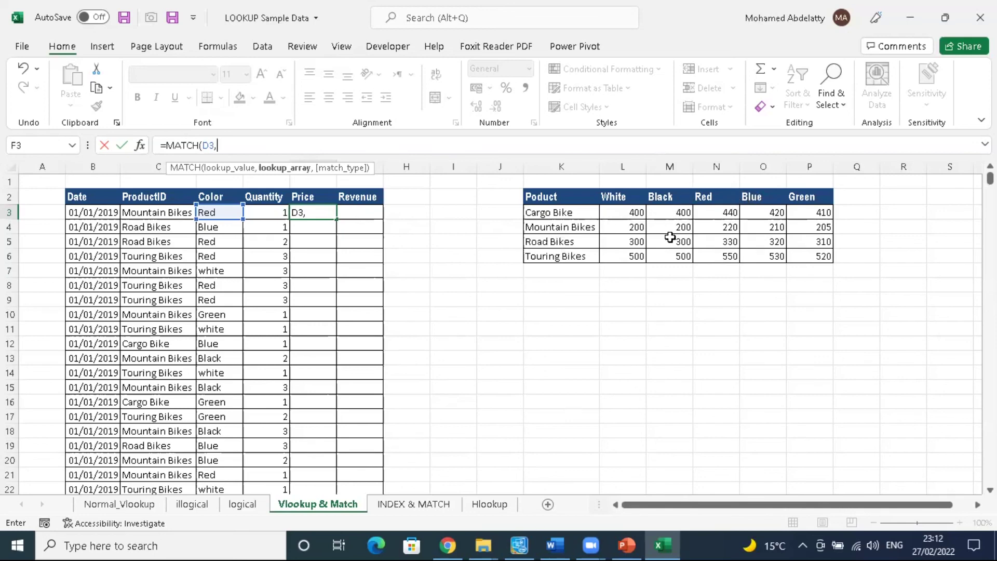
drag(618, 196, 822, 196)
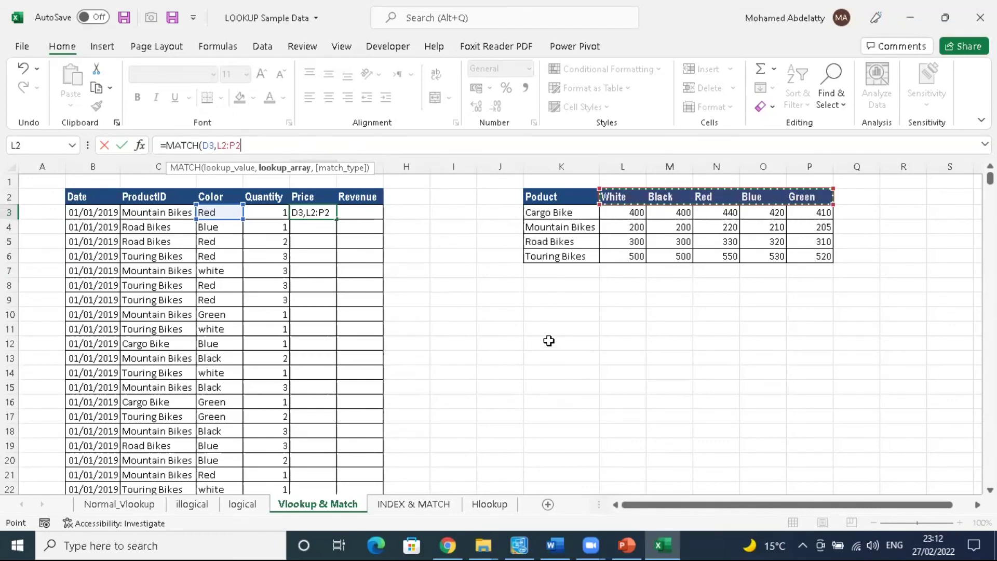
text(,)
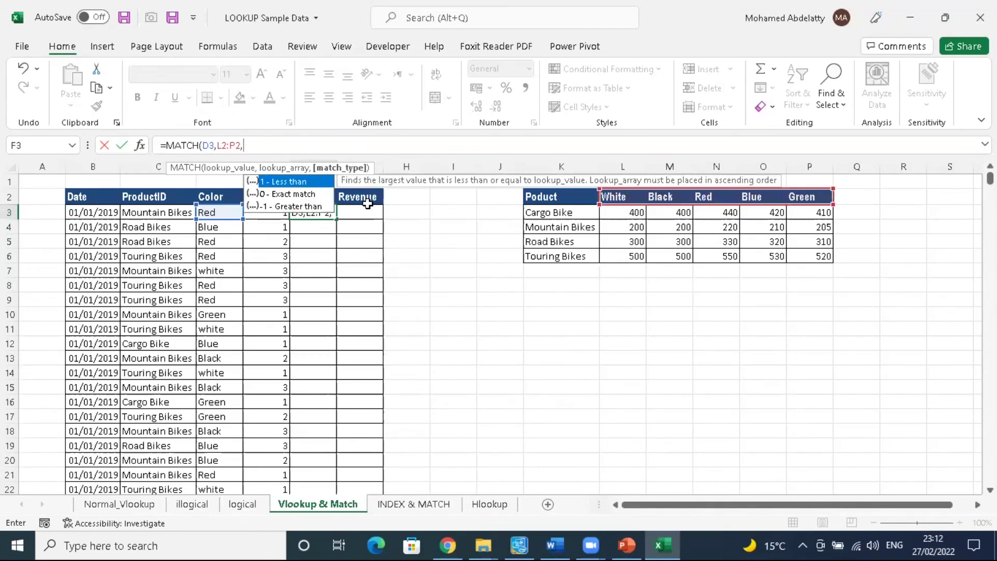
double_click(280, 199)
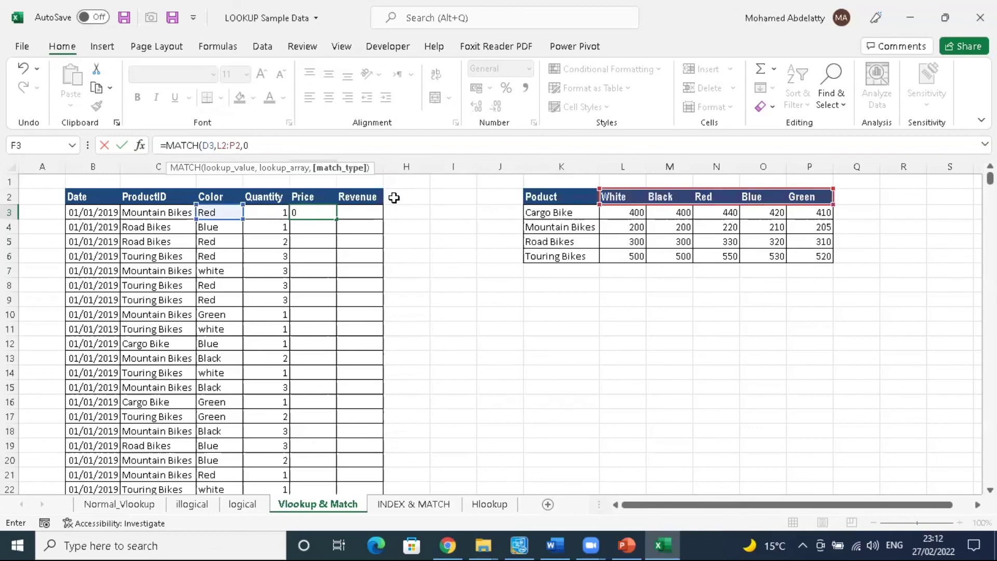
text())
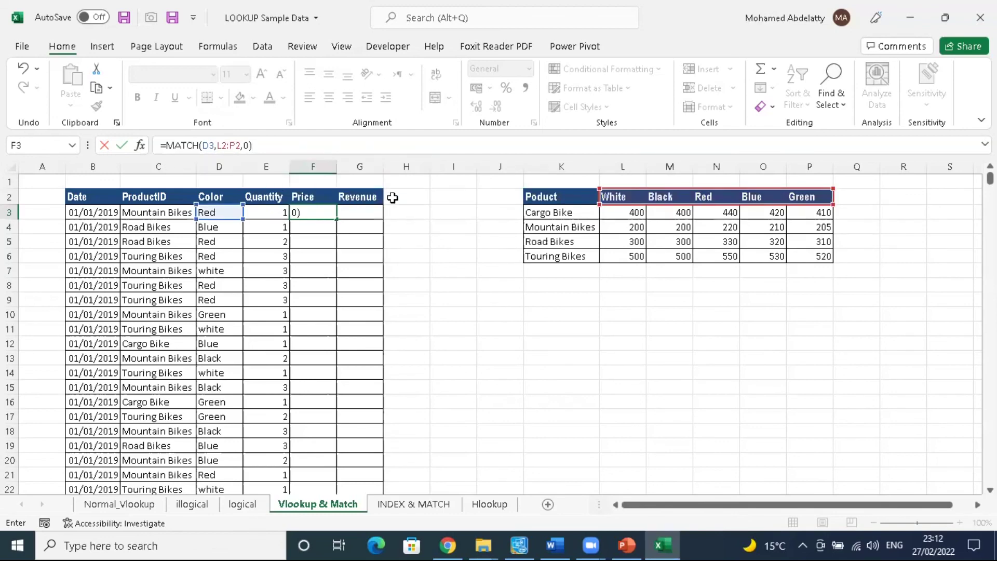
key(Return)
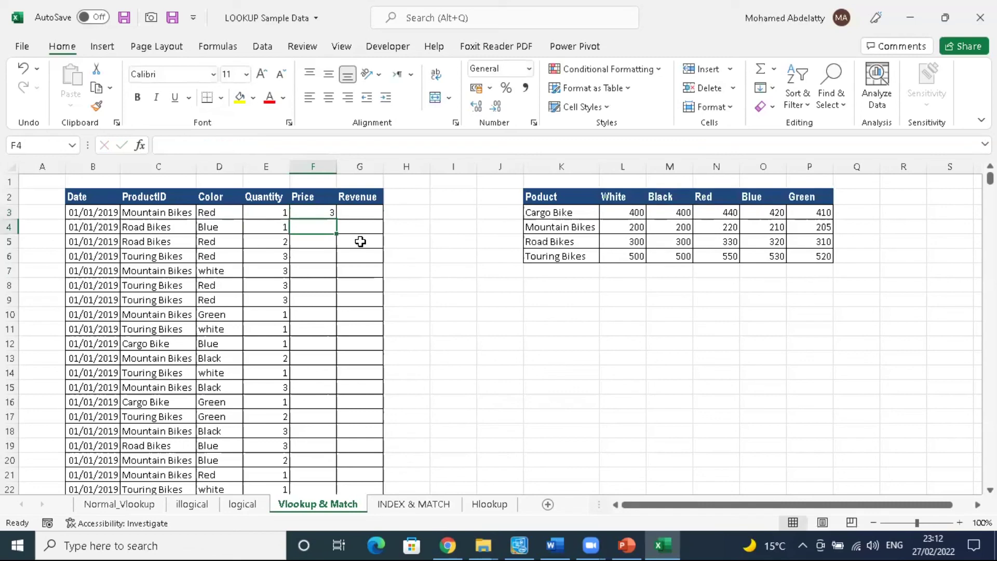
Step: Recommit F3's MATCH formula, showing 3, and begin a new formula in G3
click(326, 217)
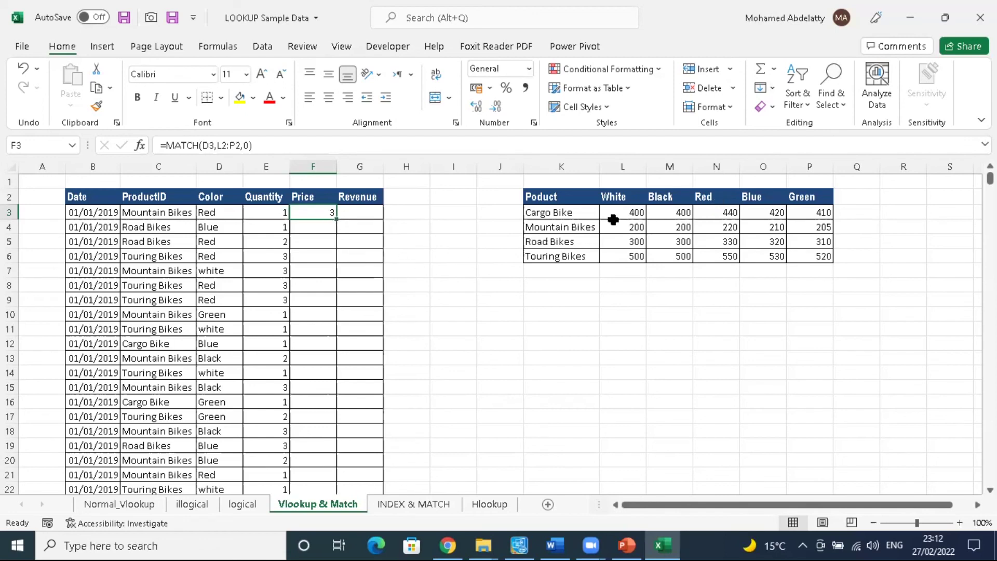
click(267, 141)
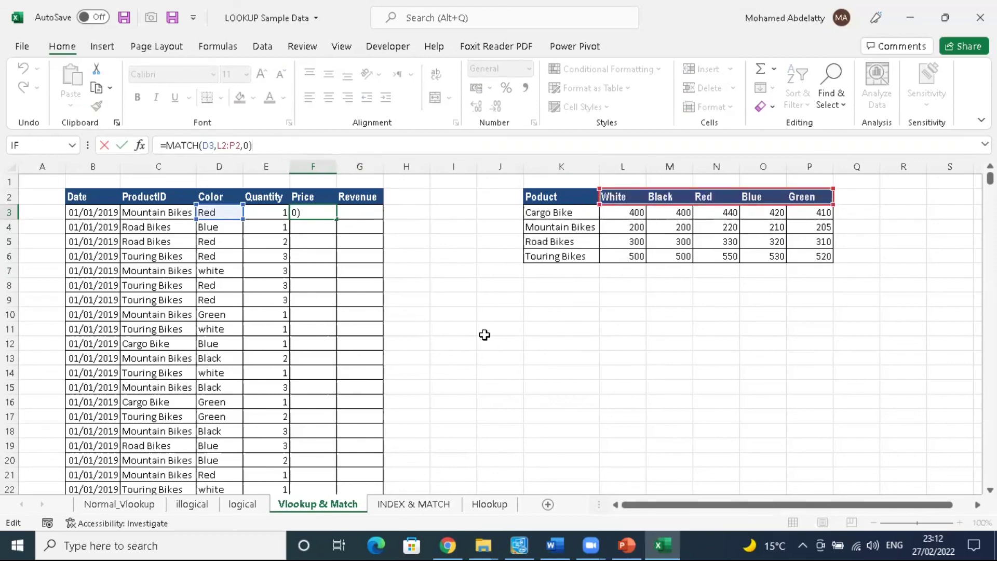
key(ctrl+Return)
click(353, 208)
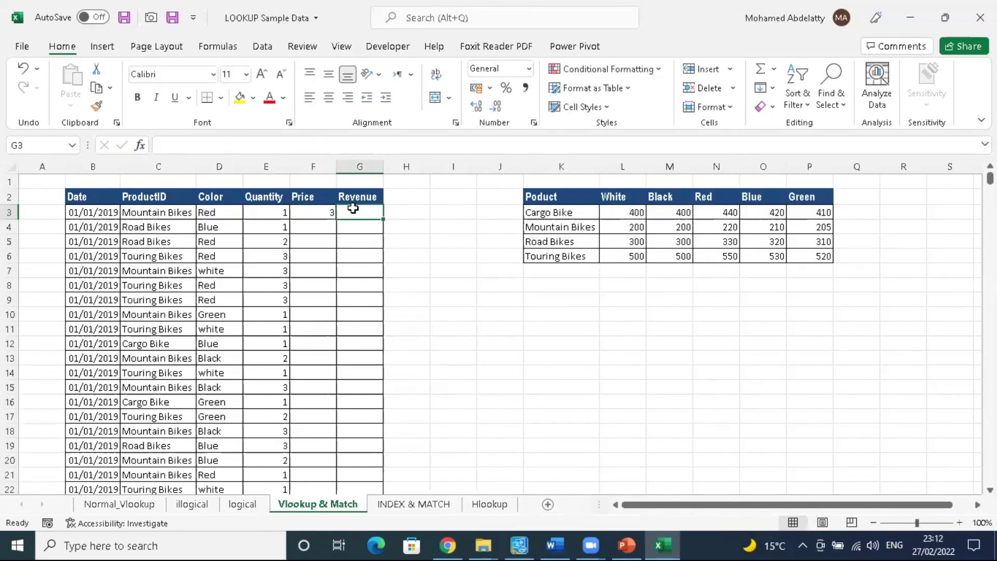
text(=MATH)
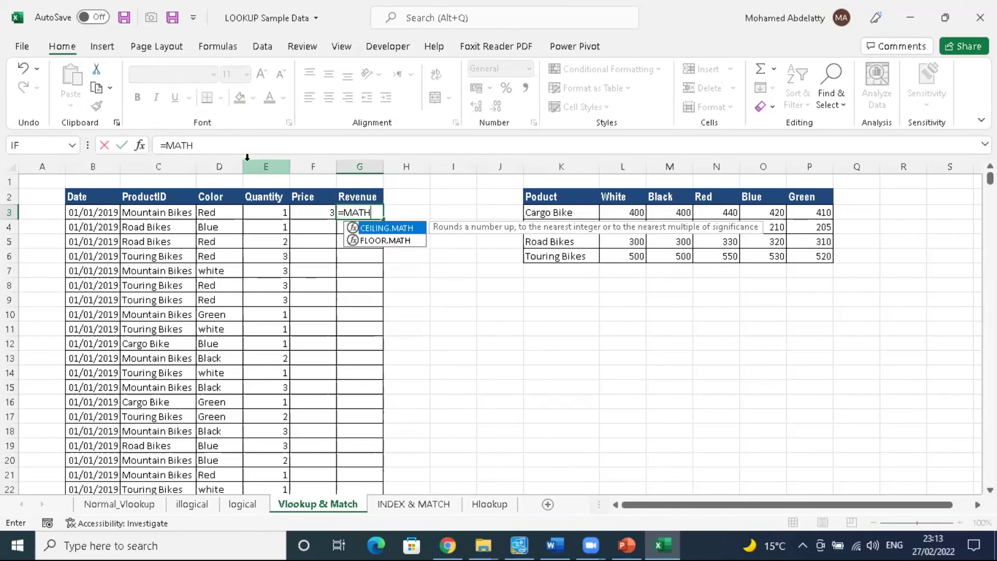
Step: Enter =MATCH(C3,K2:K6,0) in G3 to find the product's list position
key(BackSpace)
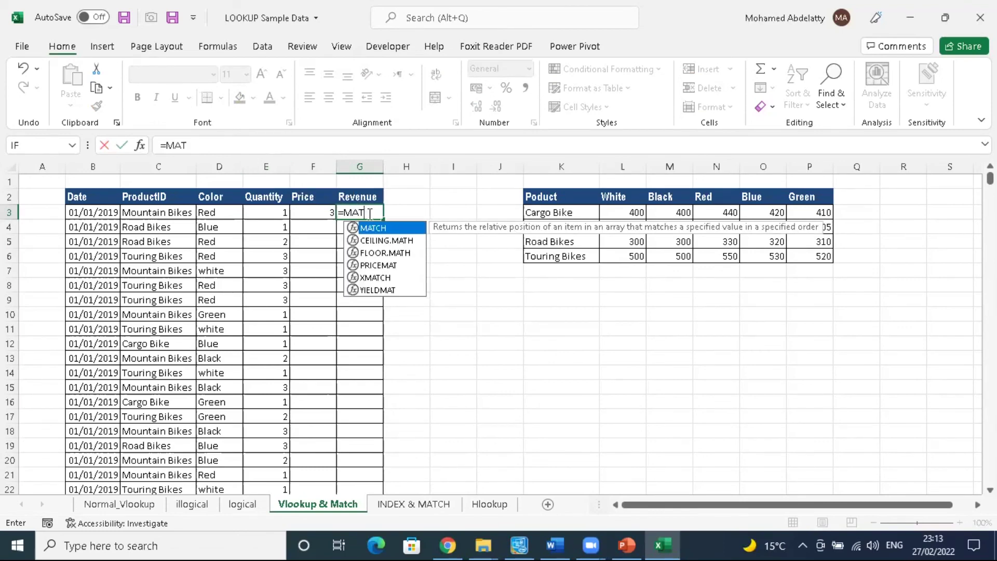
key(Tab)
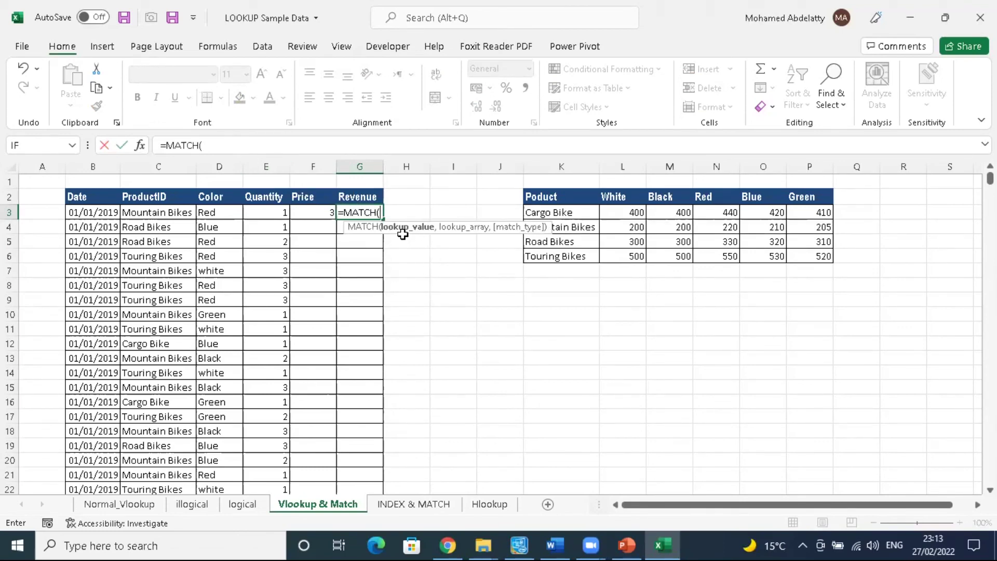
click(165, 212)
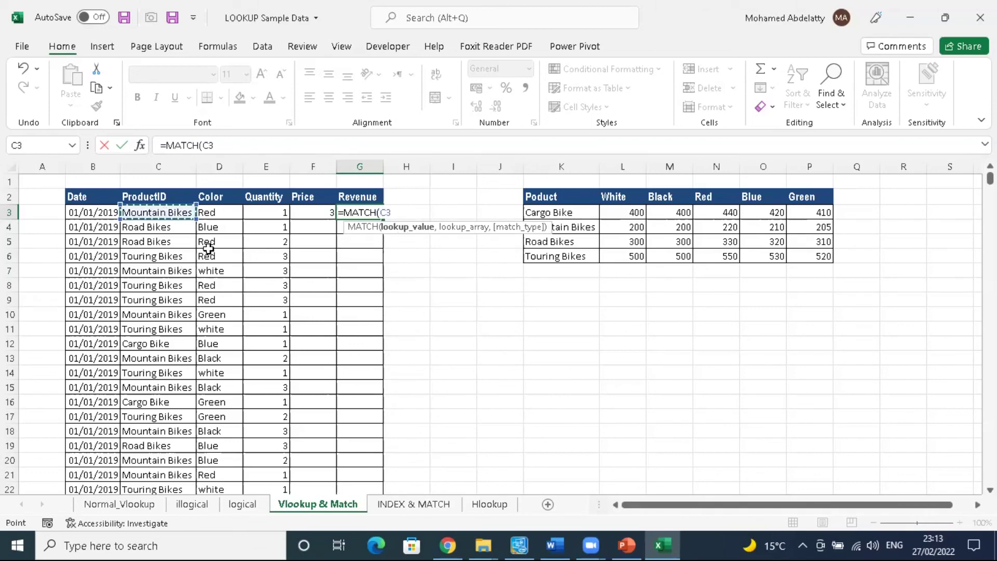
text(,)
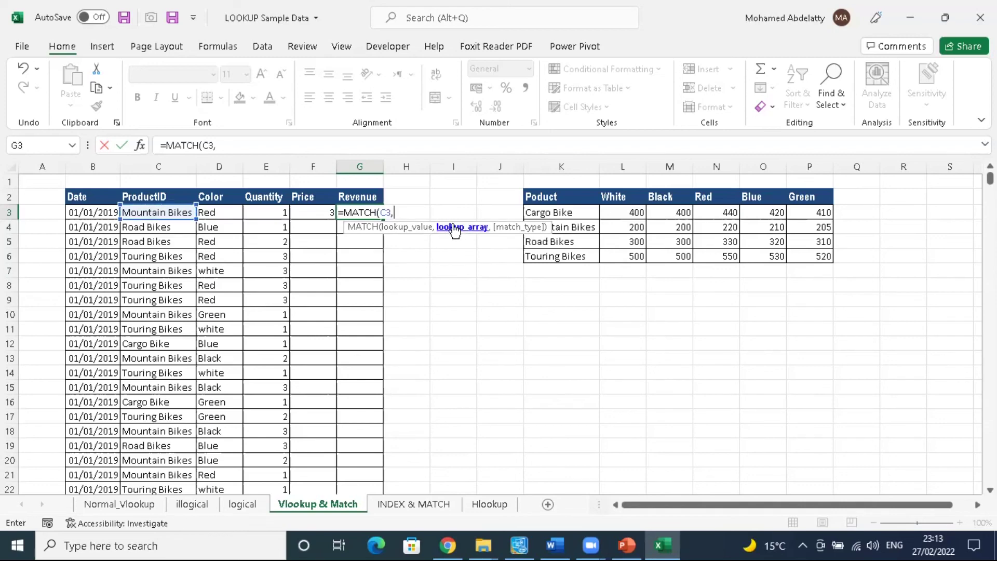
drag(572, 212, 582, 264)
drag(550, 195, 572, 259)
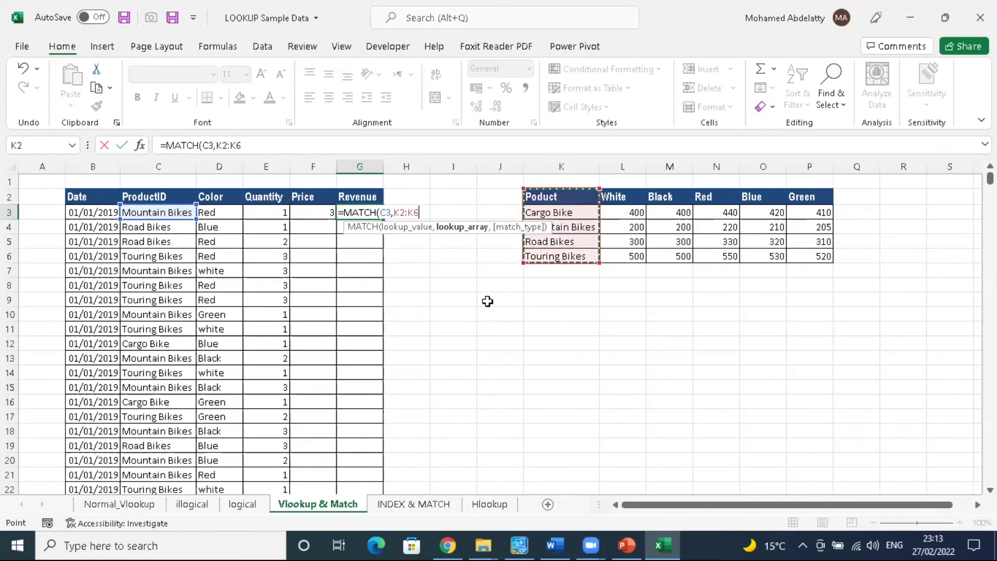
text(,)
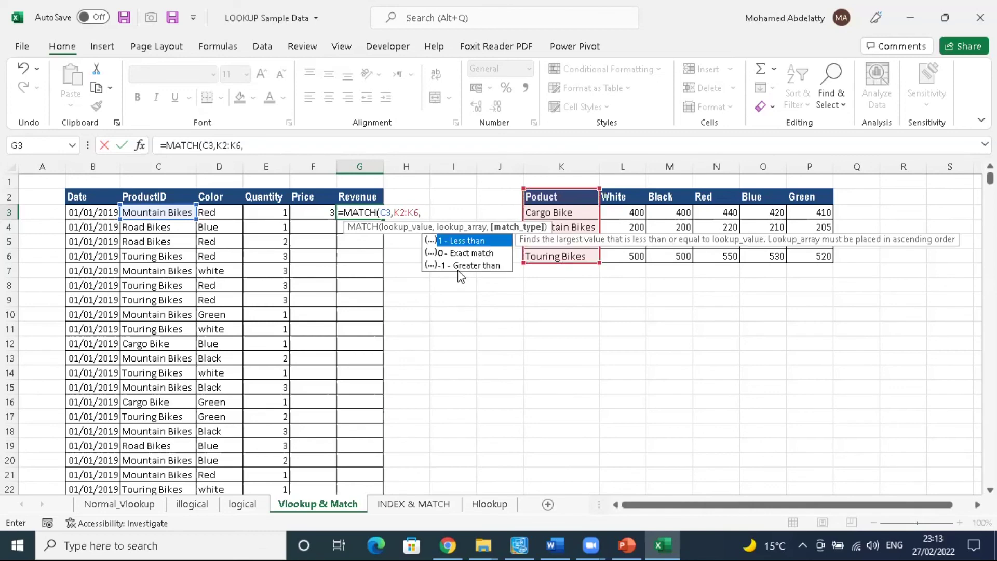
double_click(463, 254)
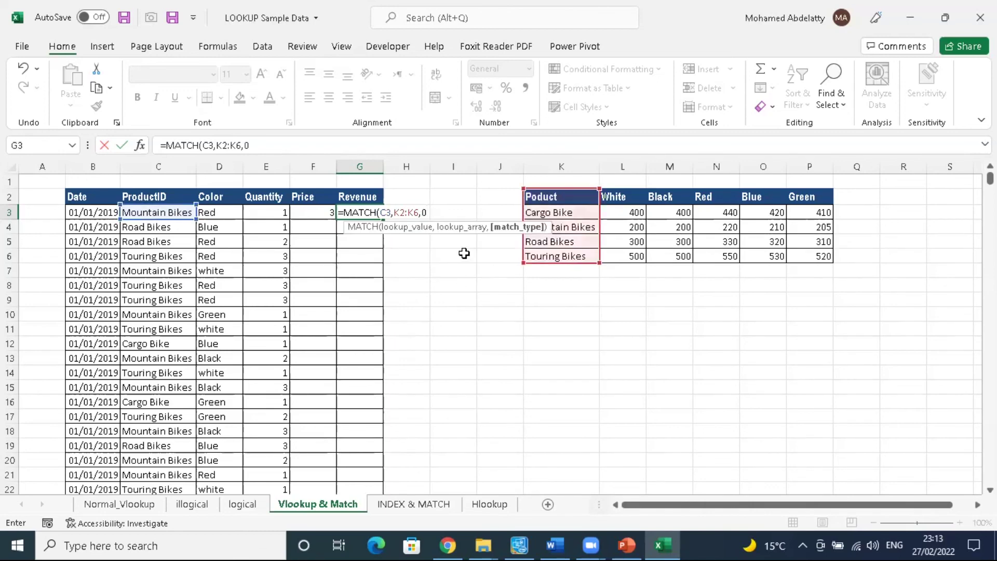
text())
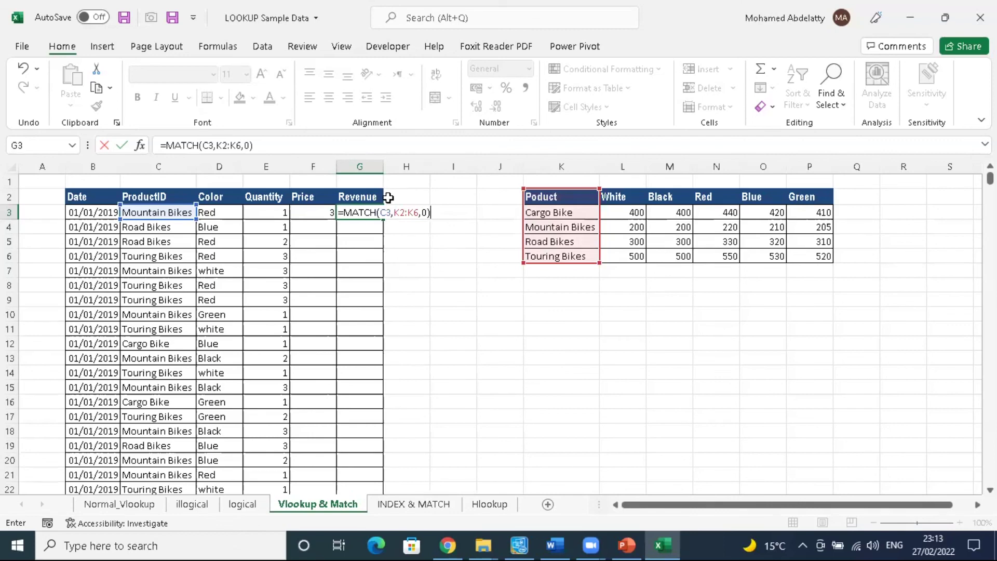
key(Return)
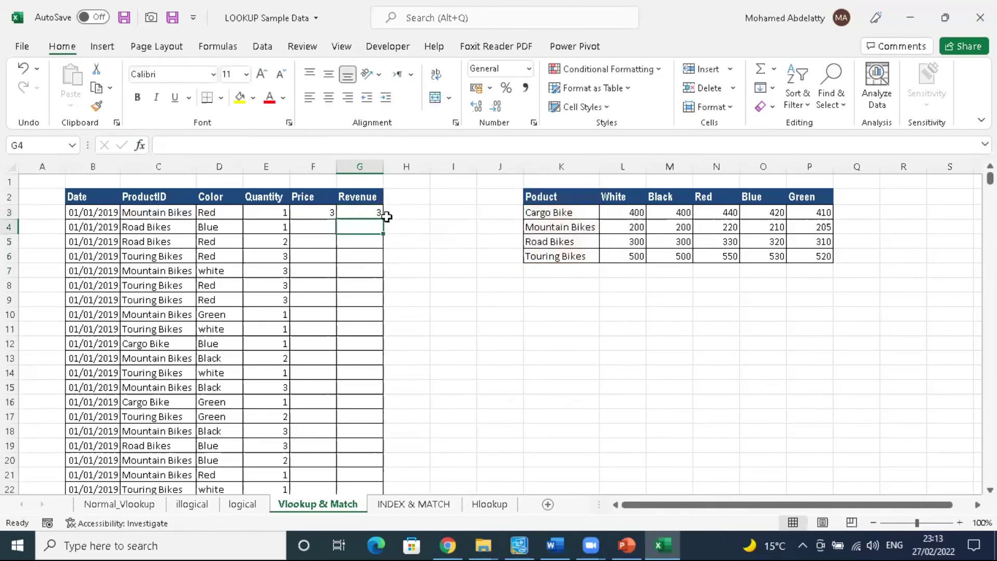
Step: Verify G3's result 3 by counting down the product entries in column K
click(362, 209)
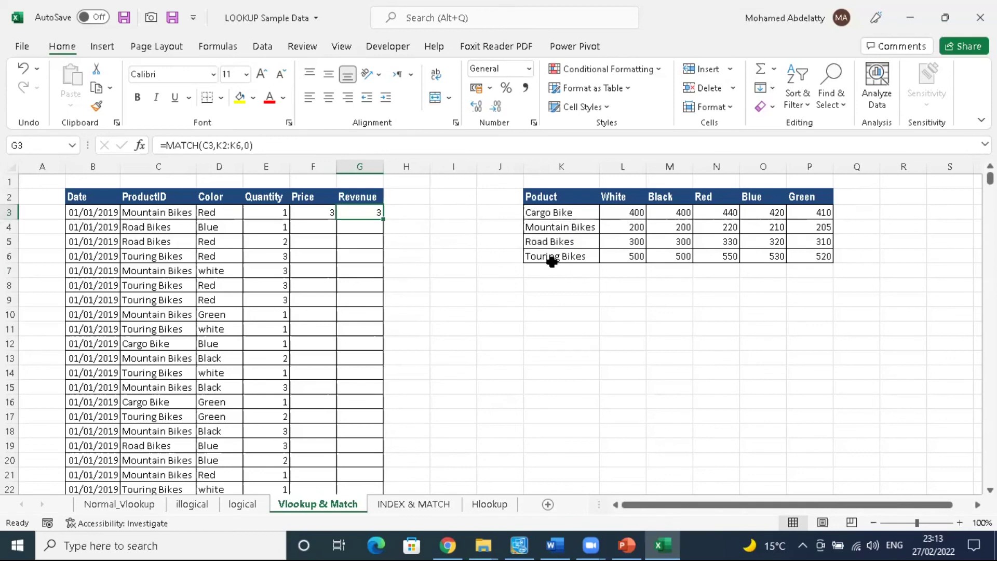
click(564, 228)
click(557, 200)
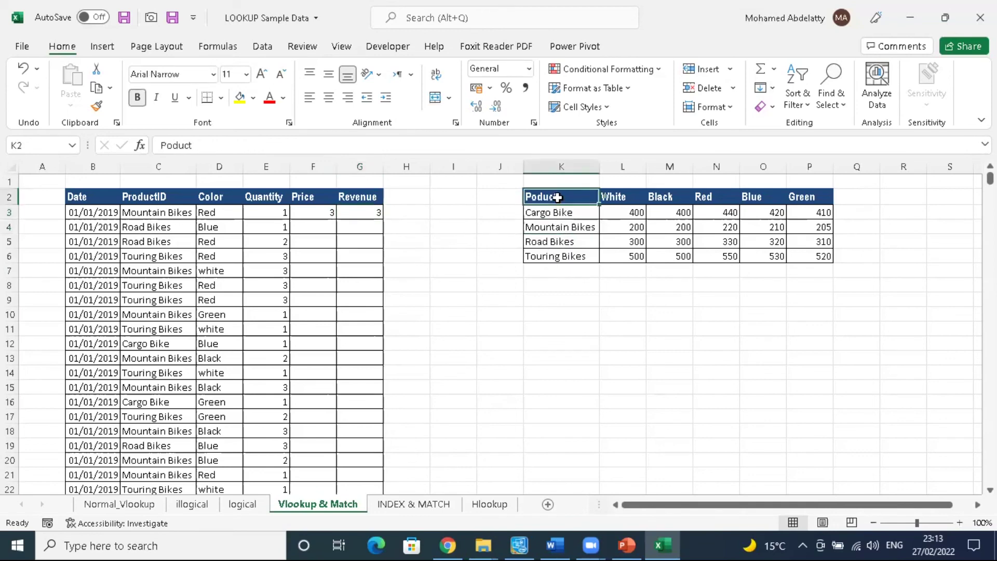
click(561, 214)
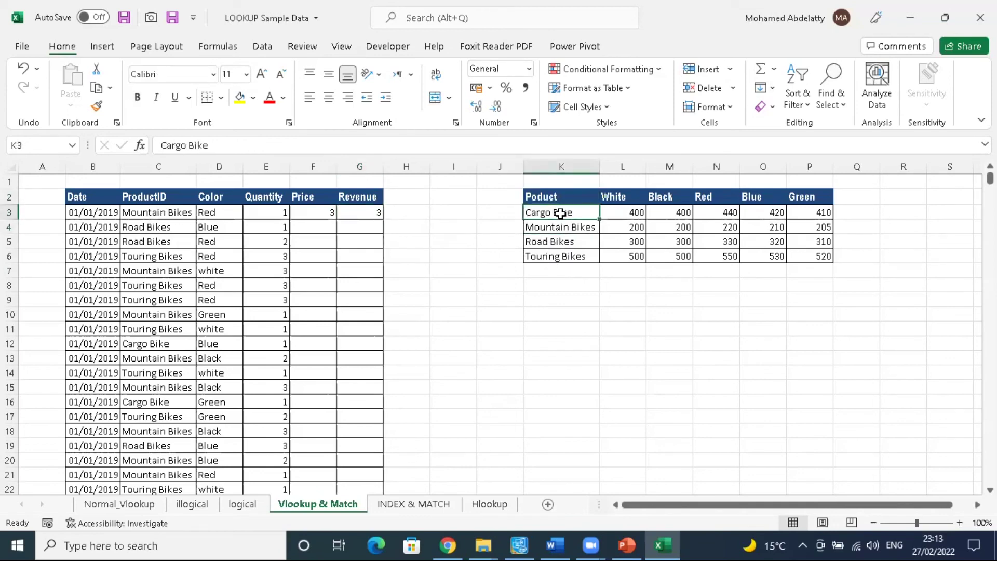
click(555, 197)
click(556, 212)
click(571, 227)
click(378, 213)
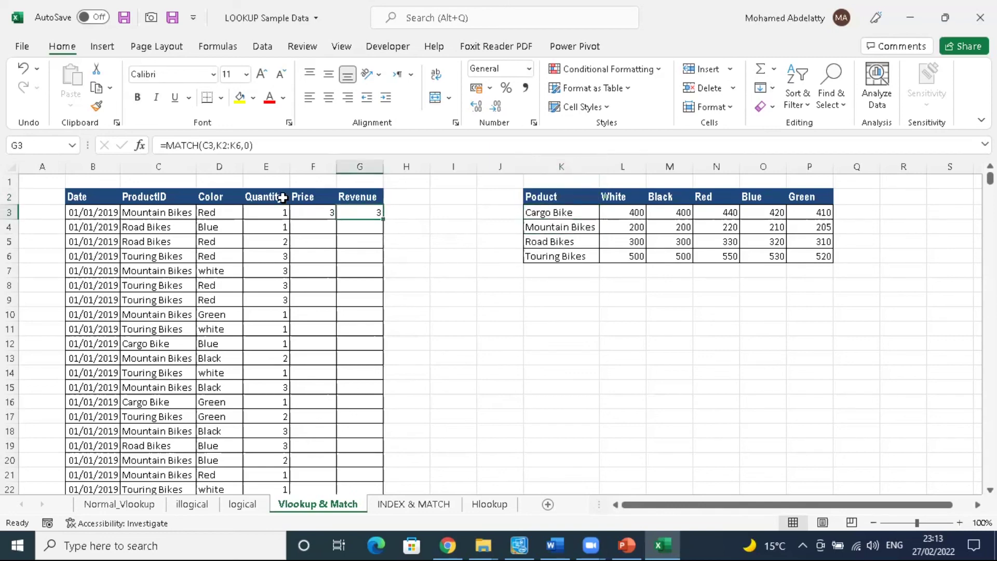
click(240, 146)
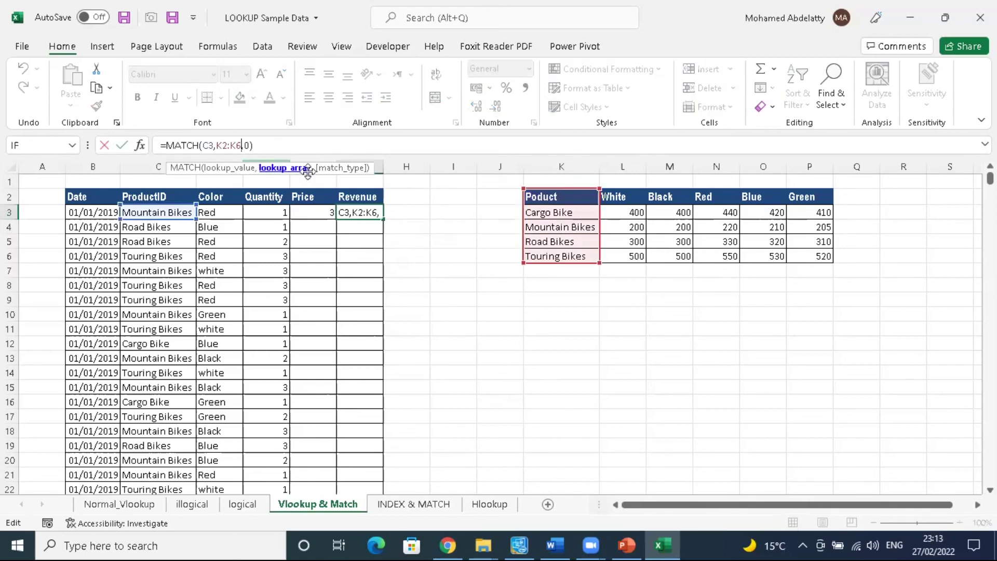
Step: Change G3 to =MATCH(C3,K3:K6,0), excluding the header, giving 2
key(BackSpace)
key(BackSpace)
key(BackSpace)
key(BackSpace)
key(BackSpace)
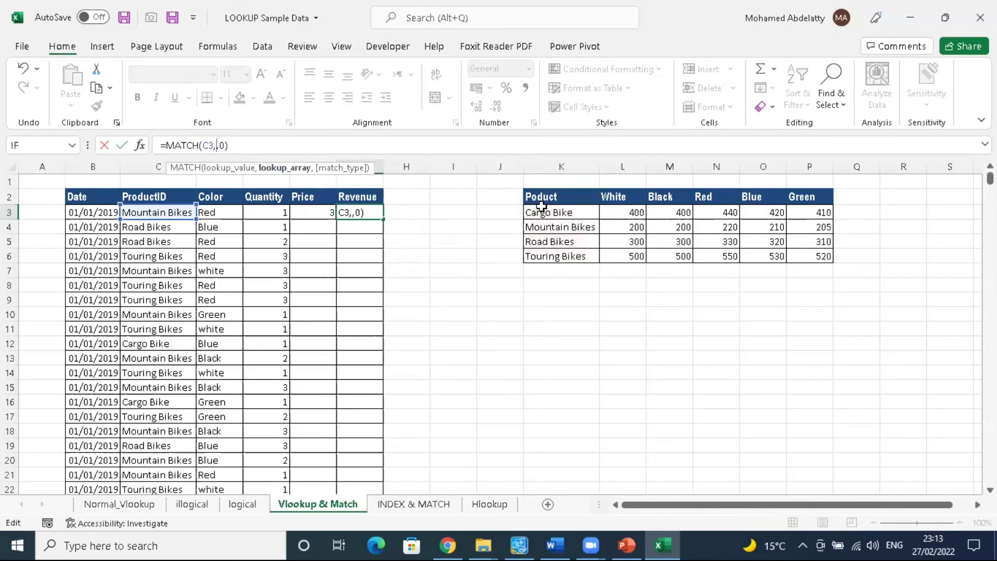
drag(544, 213, 547, 256)
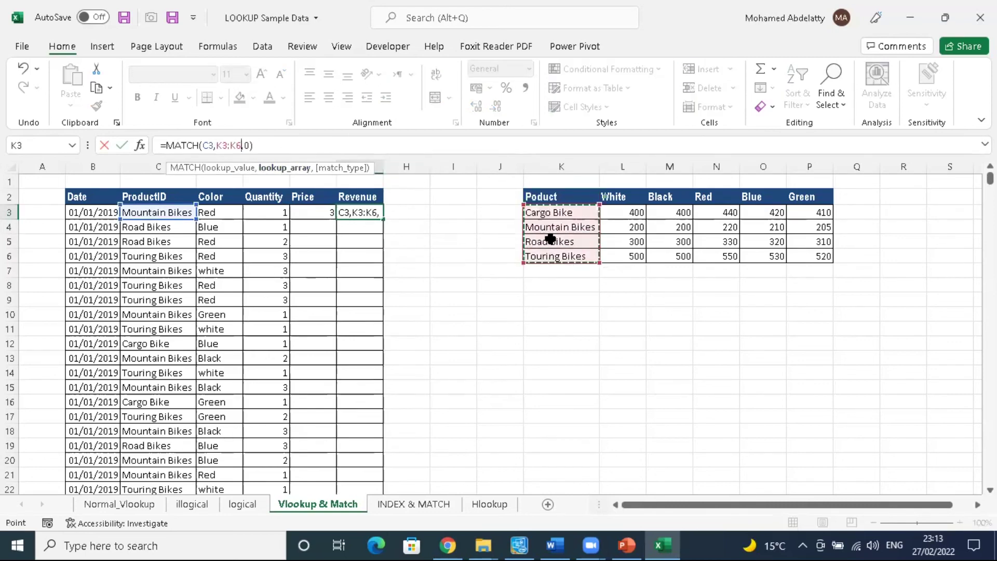
click(313, 145)
key(Return)
click(375, 215)
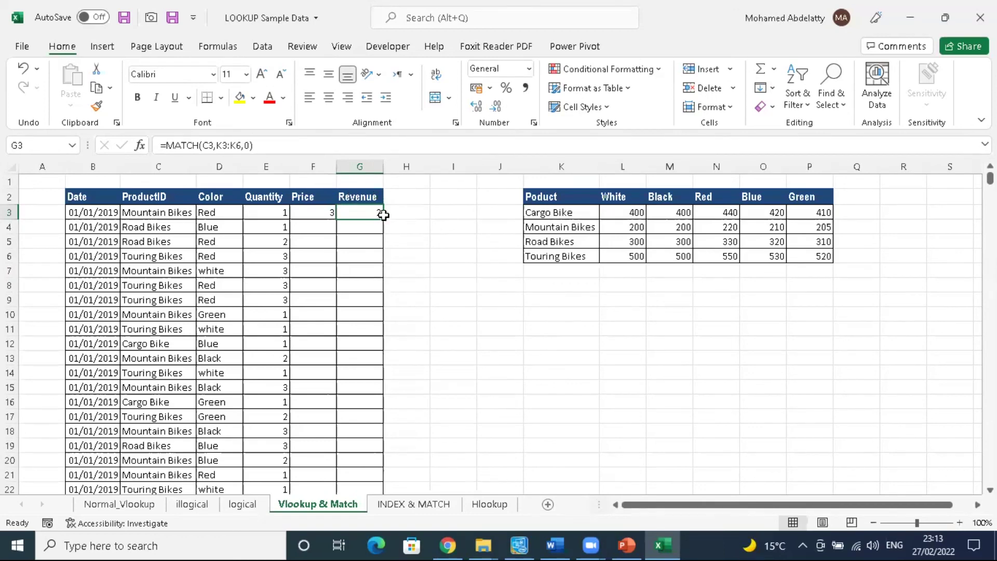
Step: Clear the trial MATCH results from F3 and G3
drag(320, 213, 371, 218)
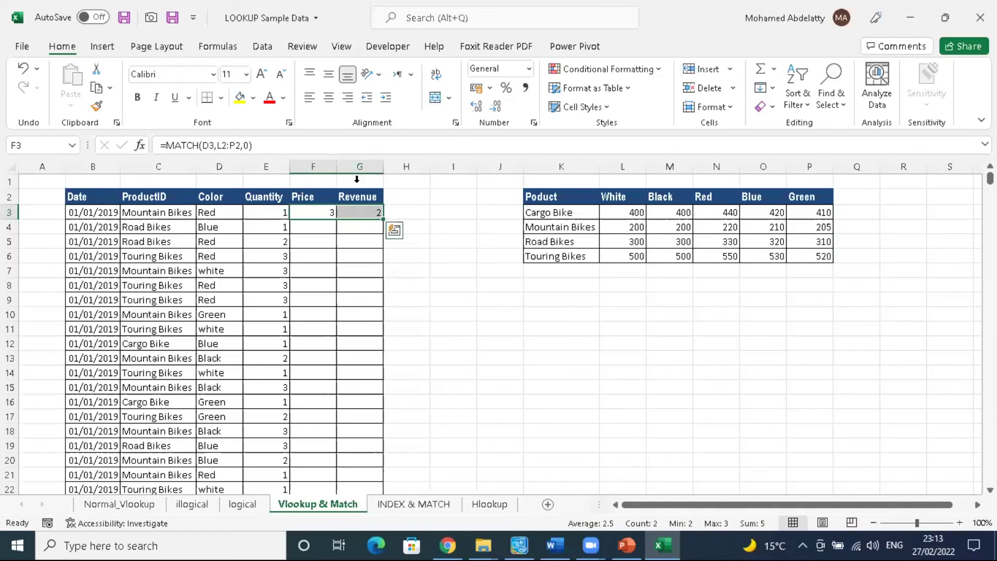
click(352, 143)
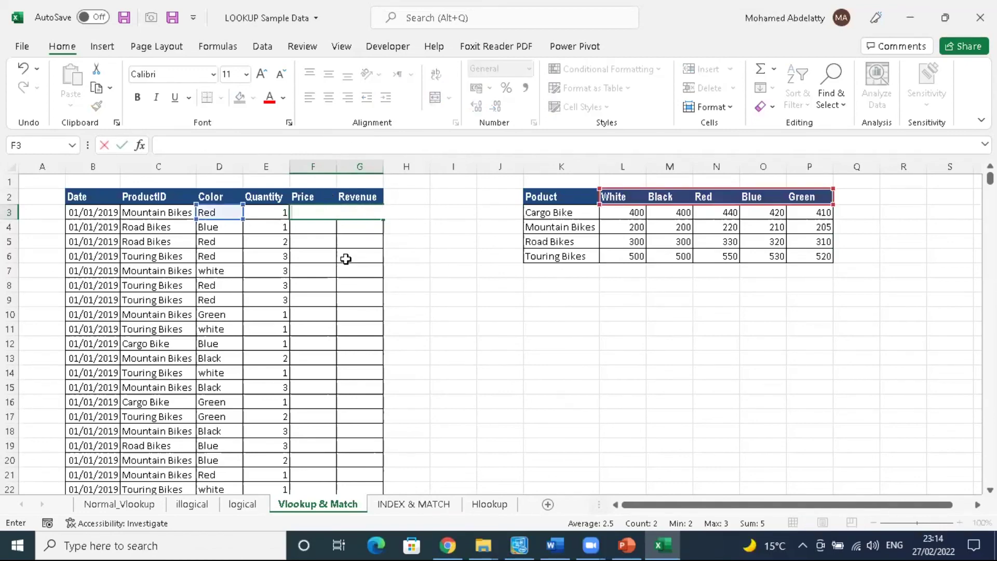
key(ctrl+Return)
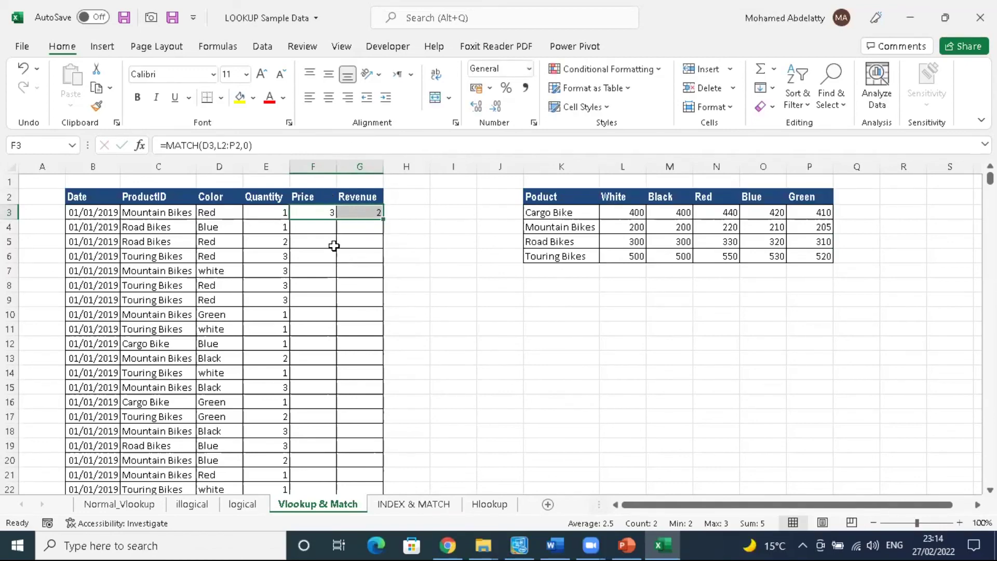
key(Delete)
click(330, 216)
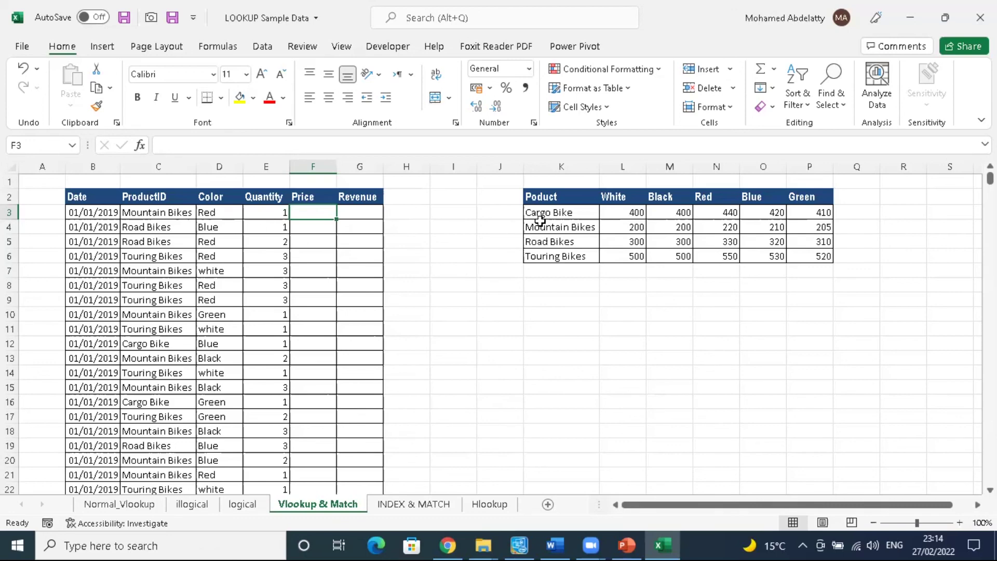
Step: Compare row 3's product and colour with the Cargo Bike prices, then start an = formula in F3
click(568, 212)
drag(644, 212, 813, 213)
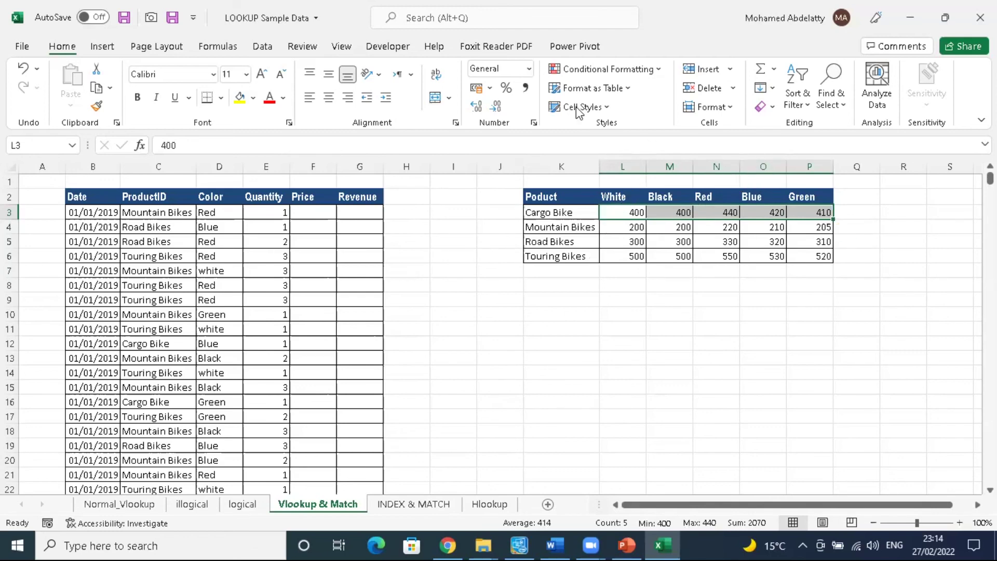
click(321, 213)
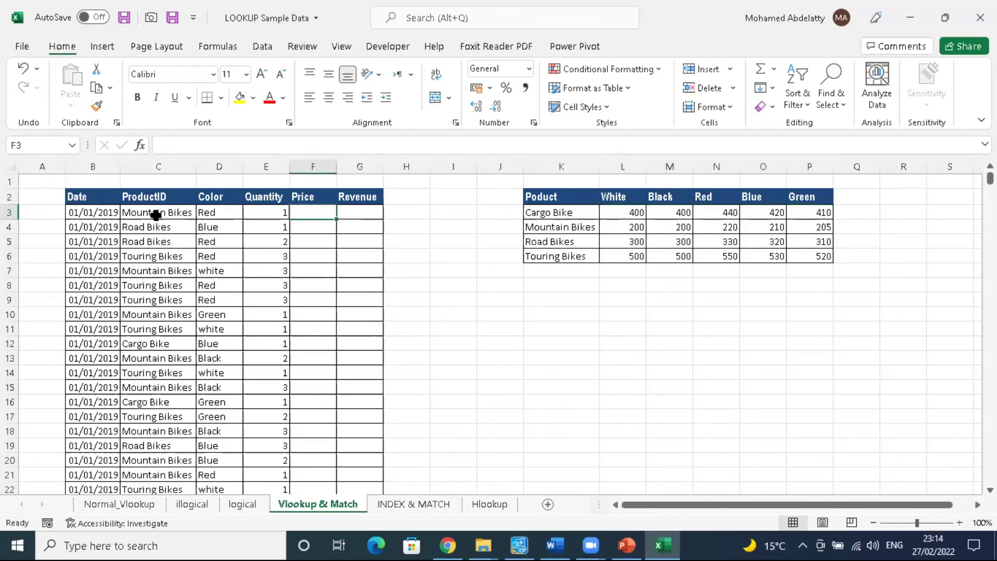
click(225, 215)
click(194, 214)
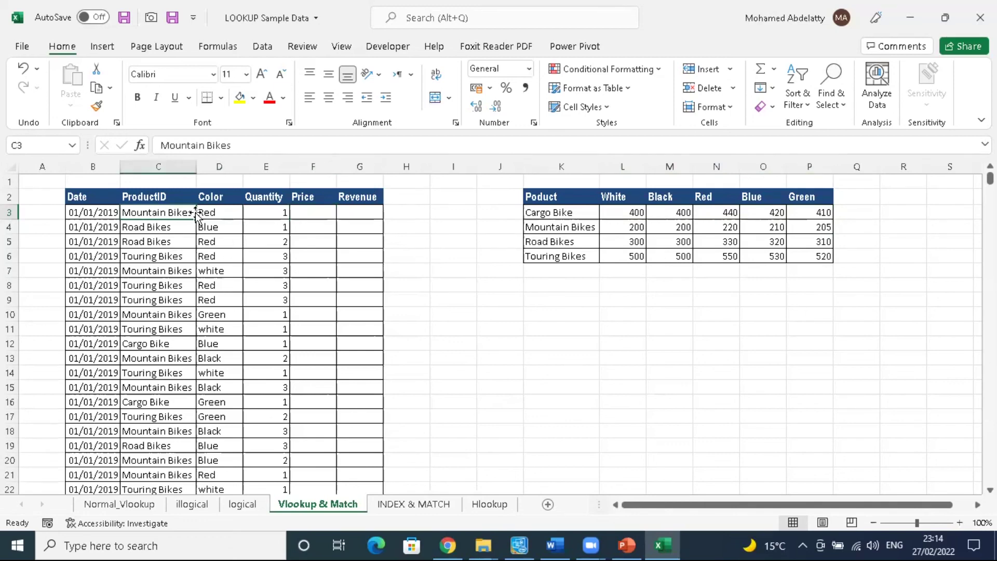
click(216, 213)
click(618, 216)
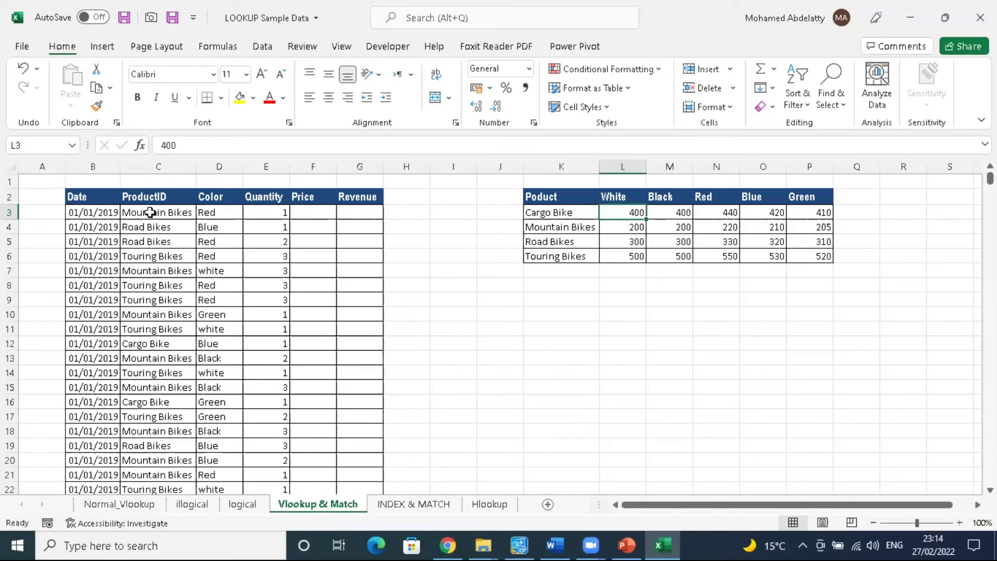
click(310, 211)
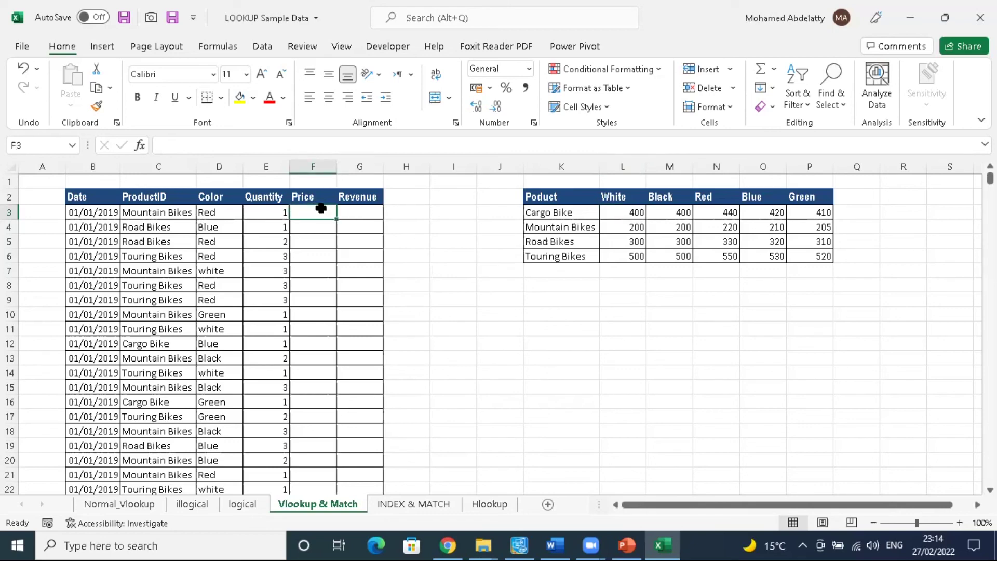
text(=)
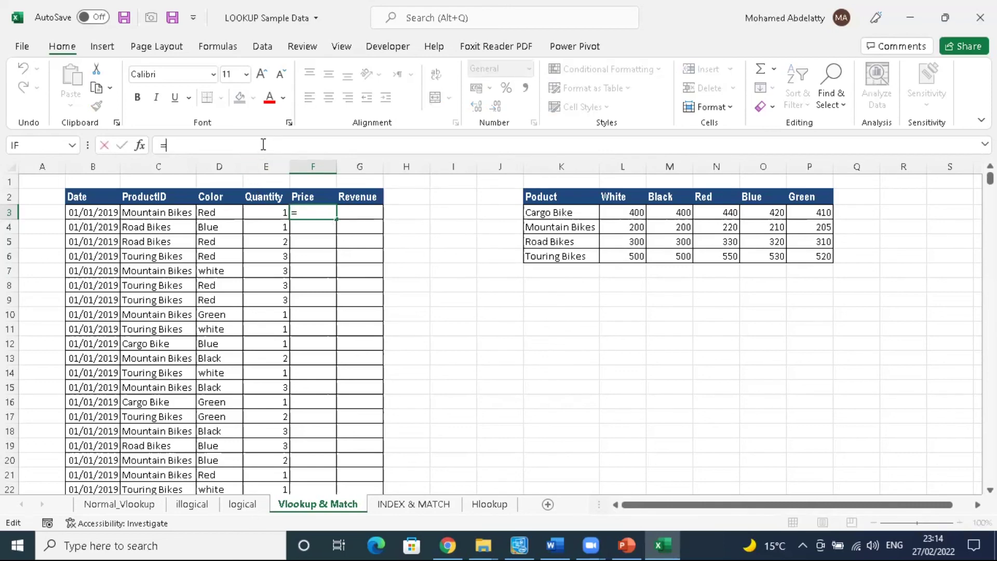
text(V)
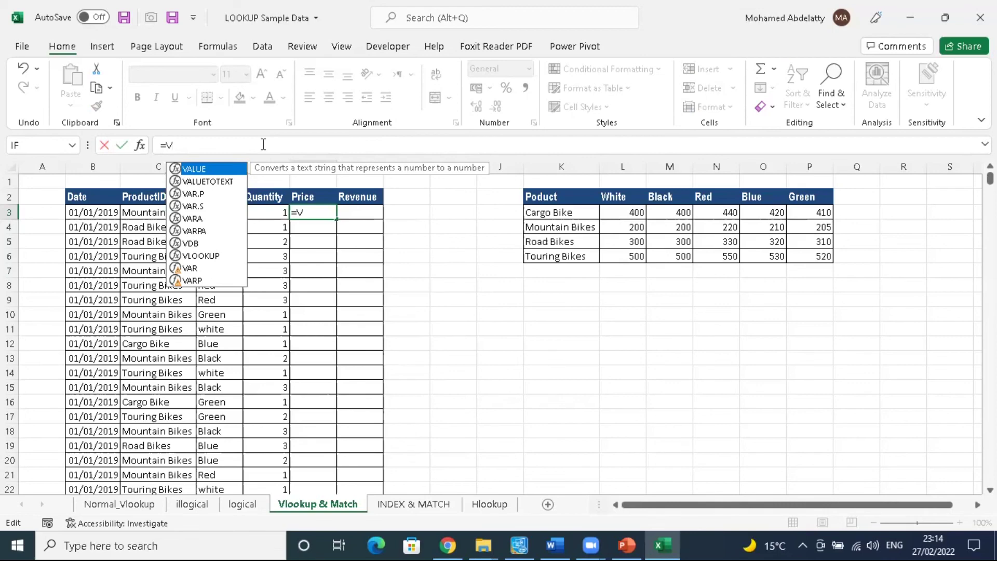
Step: Build =VLOOKUP(C3,$K$2:$P$6, in F3 with the price table locked absolute
click(212, 256)
double_click(213, 257)
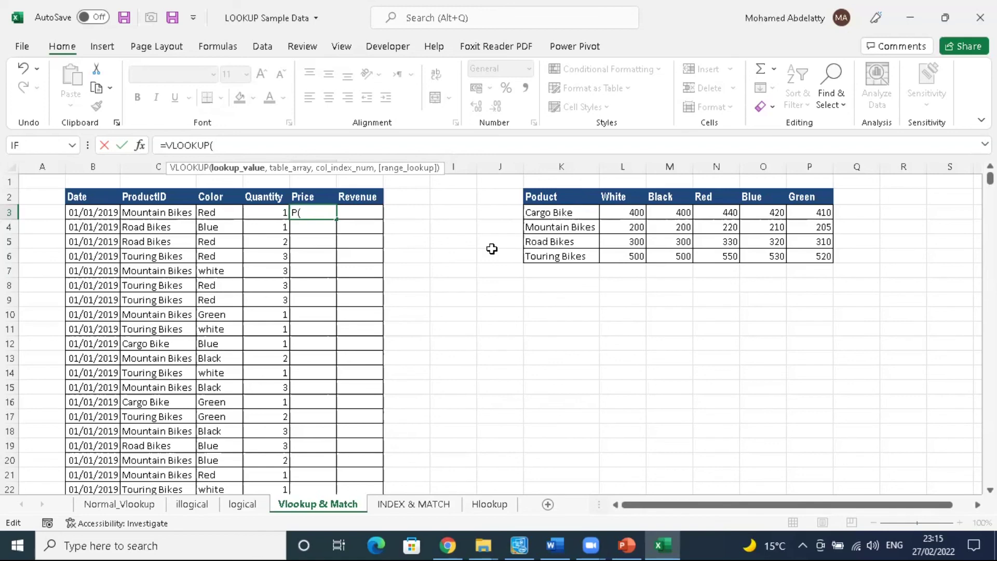
click(181, 214)
text(,)
drag(555, 195, 801, 254)
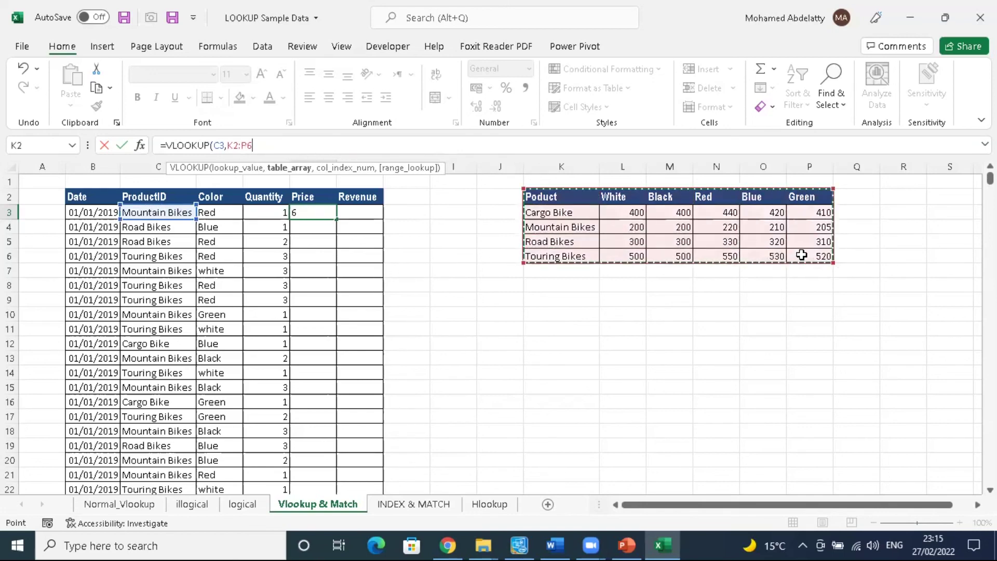
text(,)
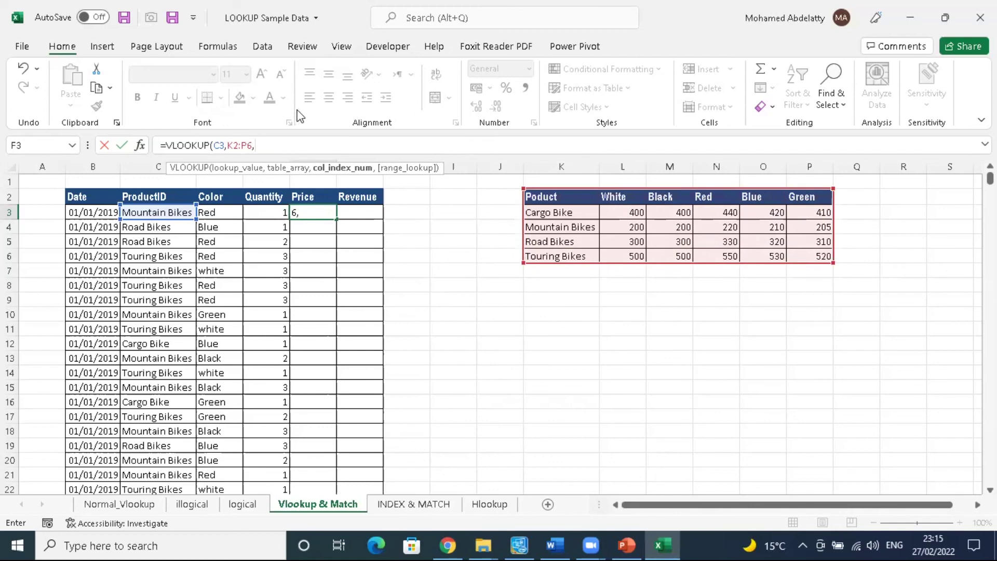
key(BackSpace)
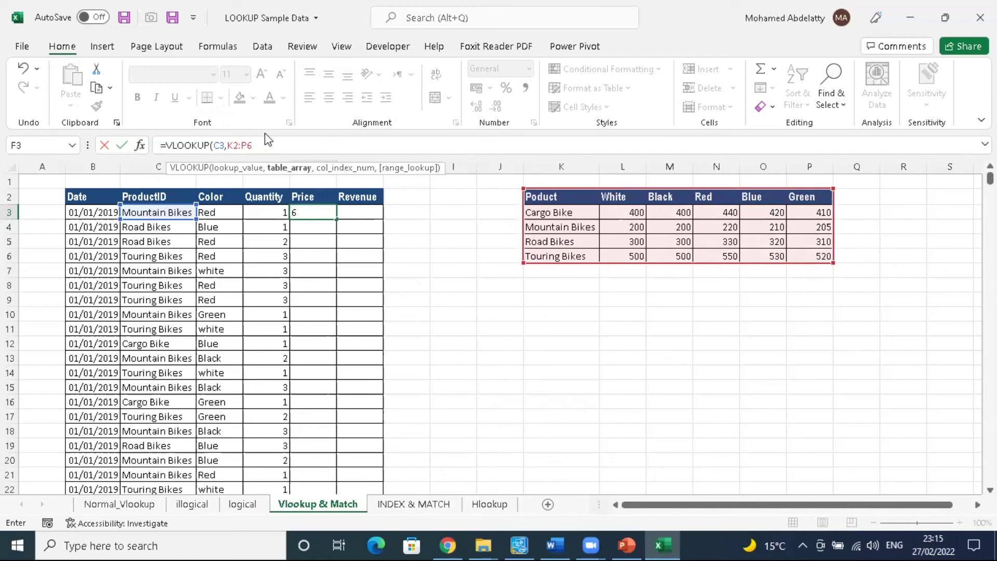
key(F4)
click(241, 144)
key(F4)
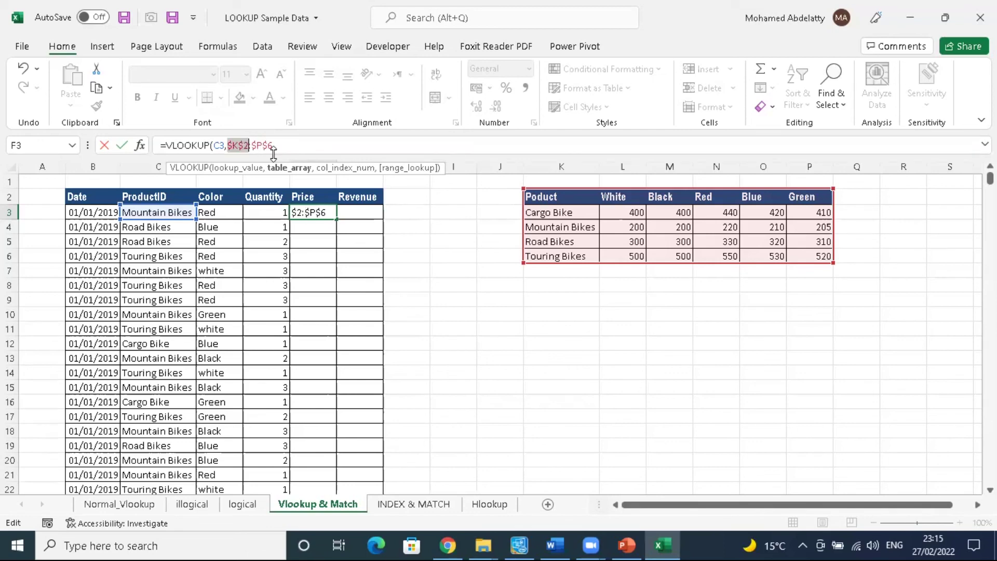
click(302, 142)
text(,)
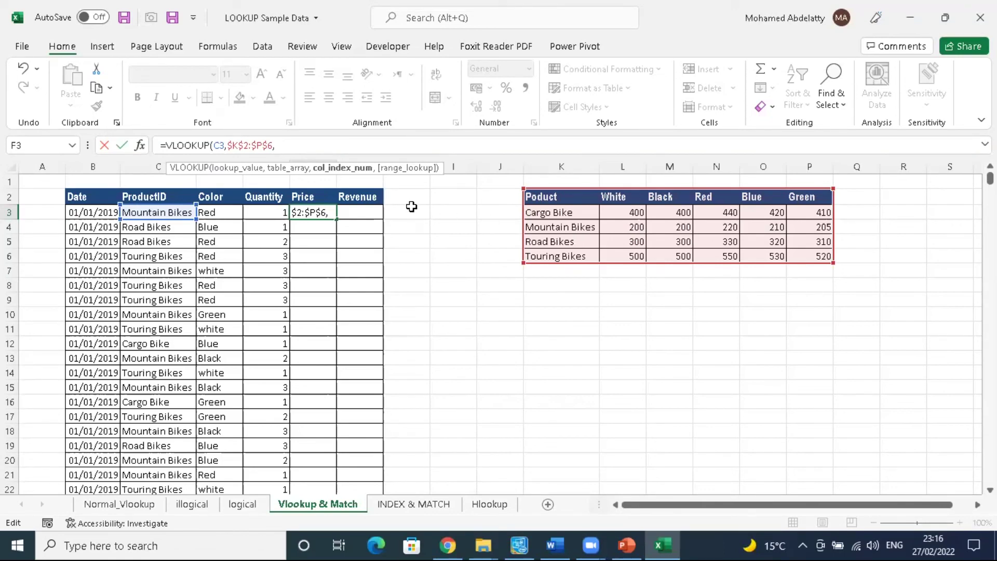
Step: Nest MATCH(D3,$K$2:$P$2,0) as the VLOOKUP column index
text(MA)
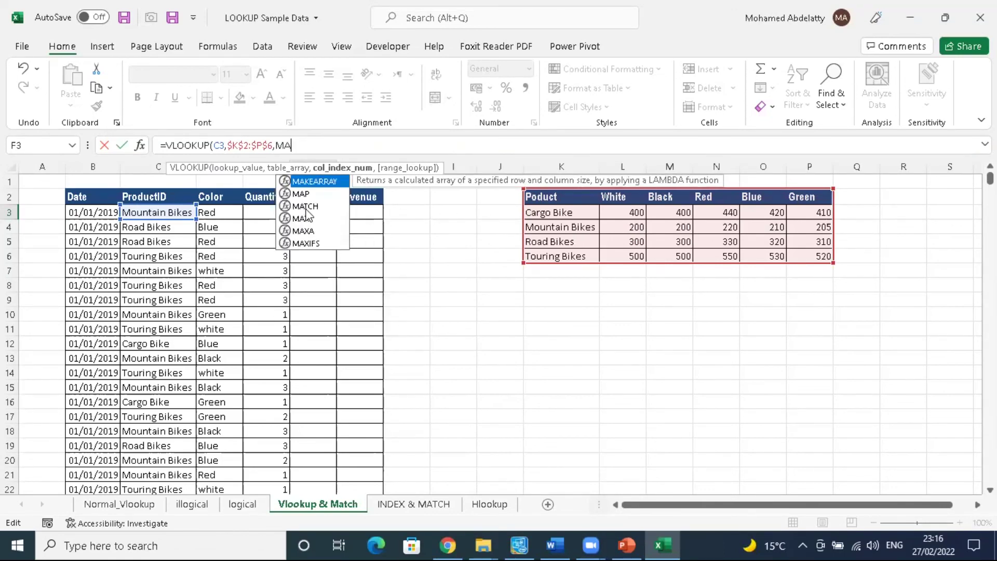
double_click(305, 206)
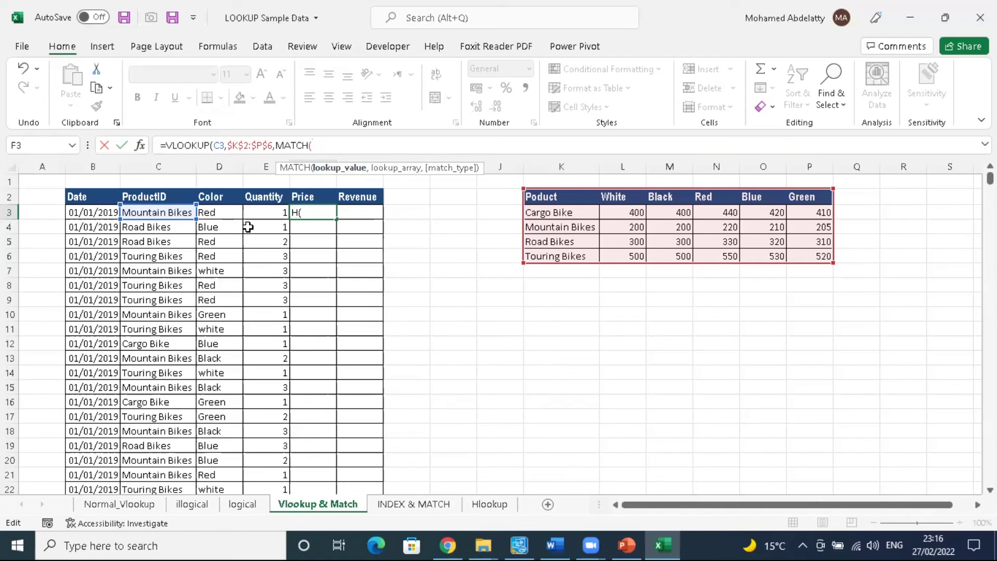
click(217, 217)
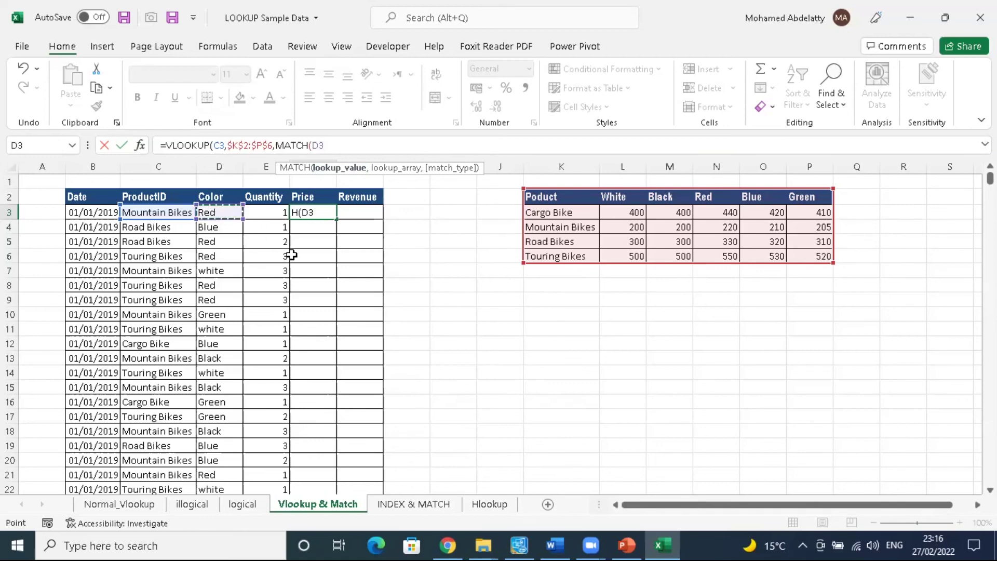
text(,)
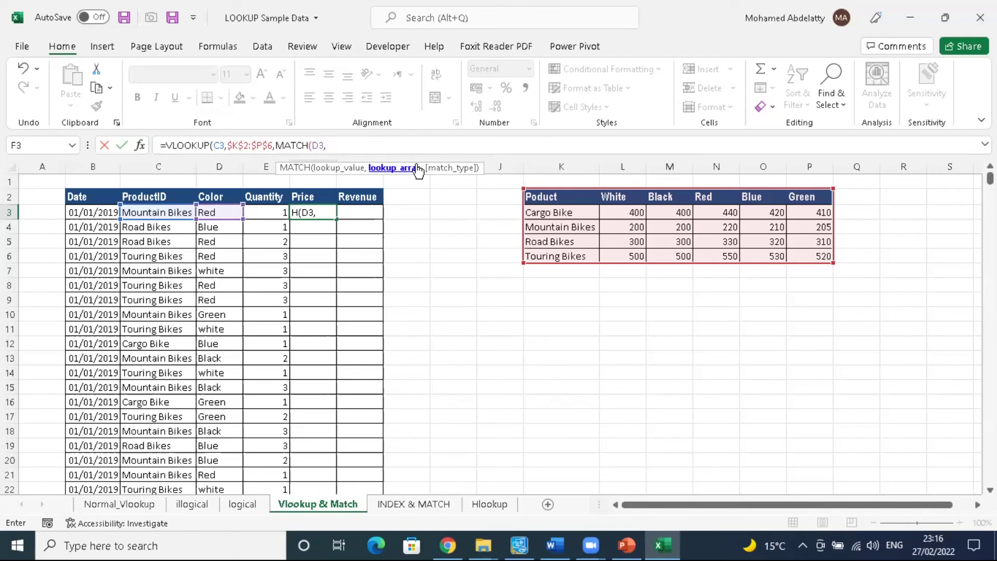
click(573, 197)
drag(602, 196, 794, 196)
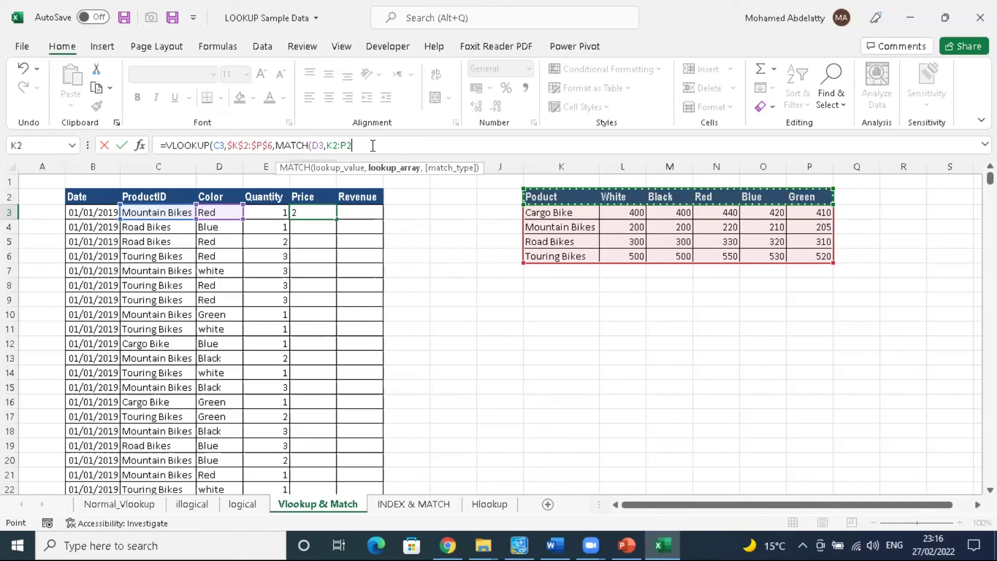
key(F4)
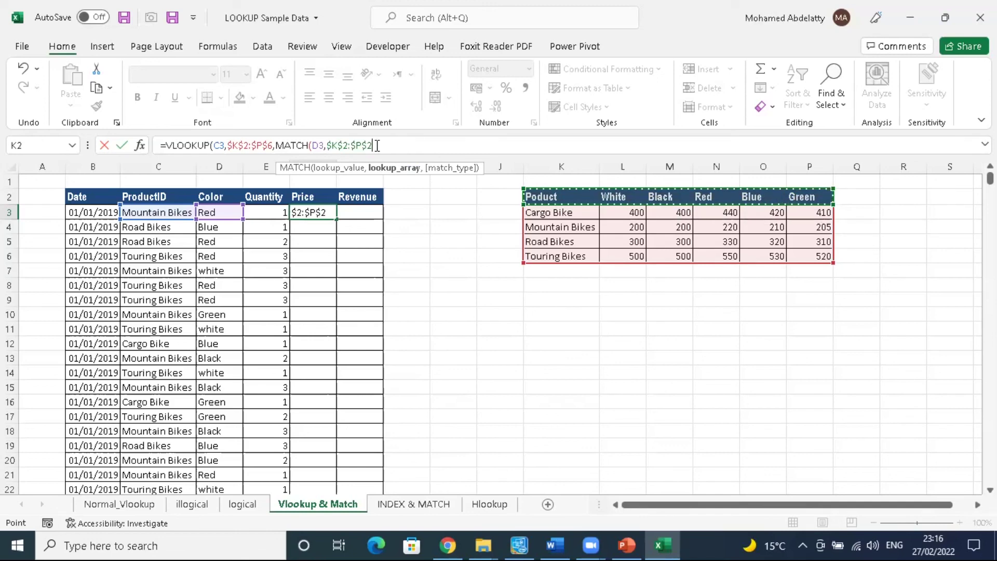
text(,)
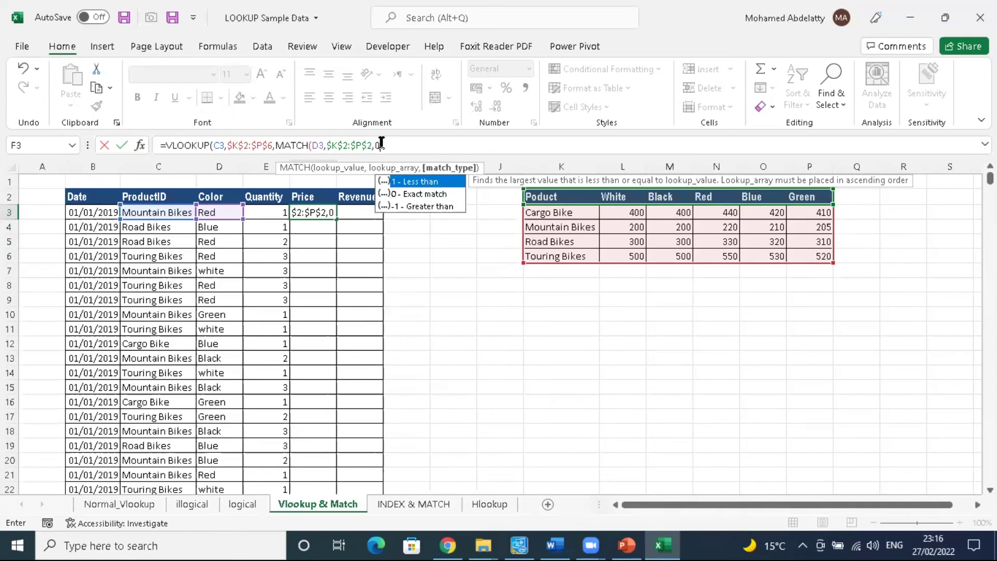
text(0))
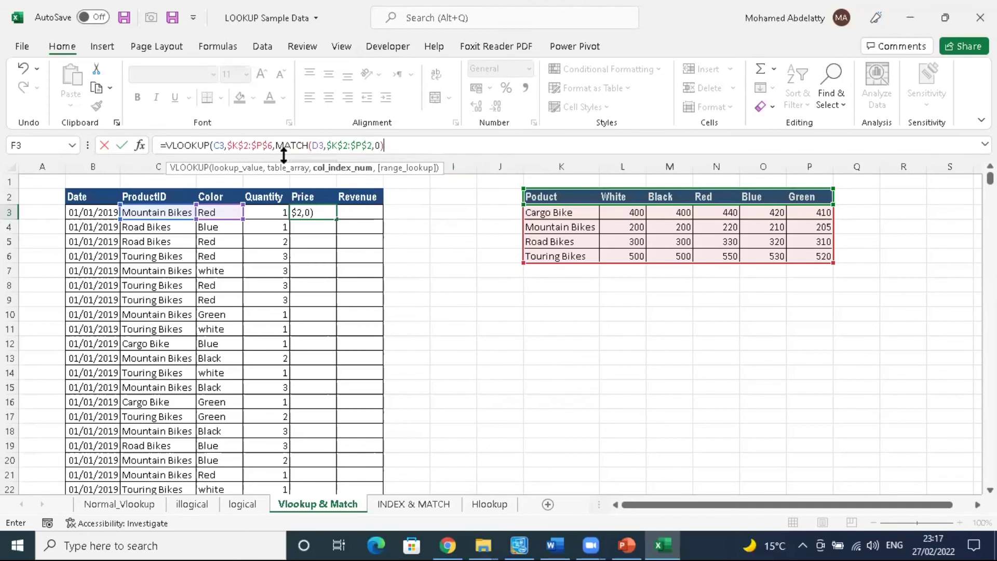
key(BackSpace)
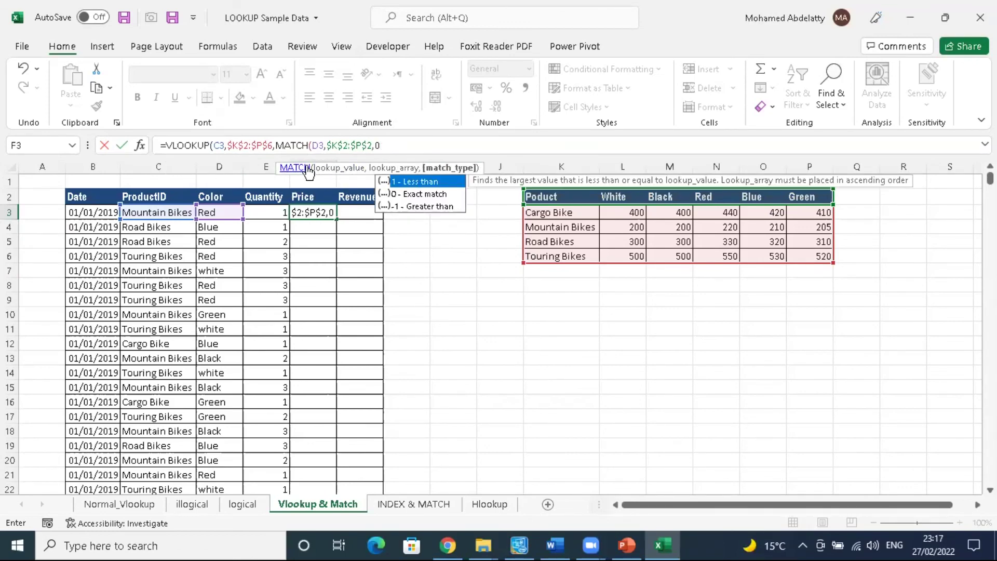
text())
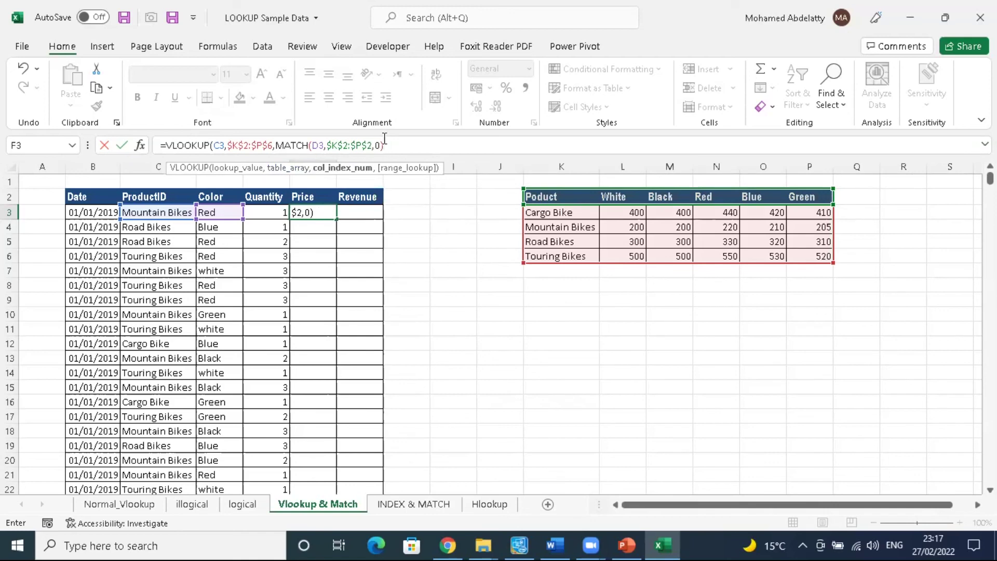
text(,)
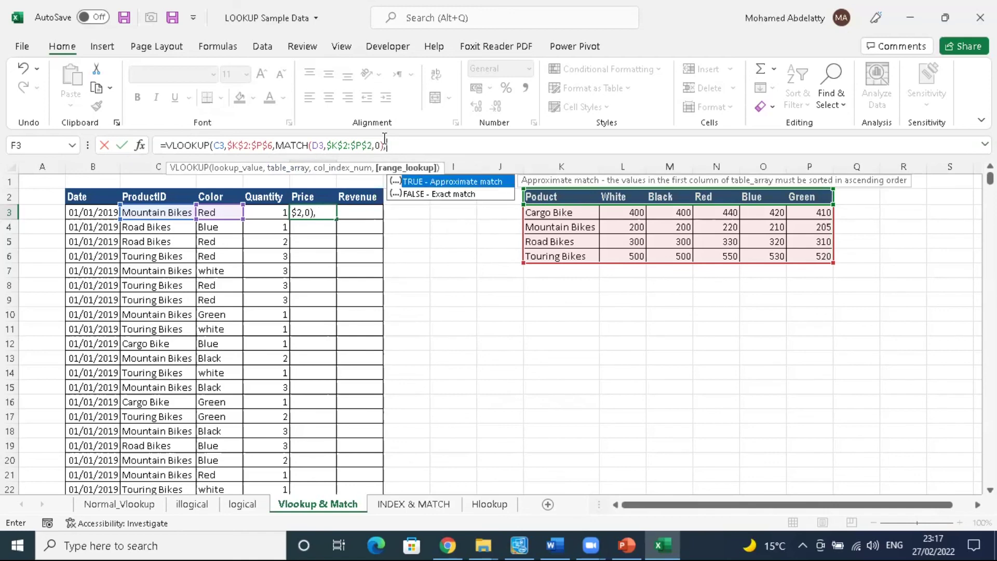
Step: Set range_lookup to FALSE and commit F3, returning 220
double_click(450, 195)
text())
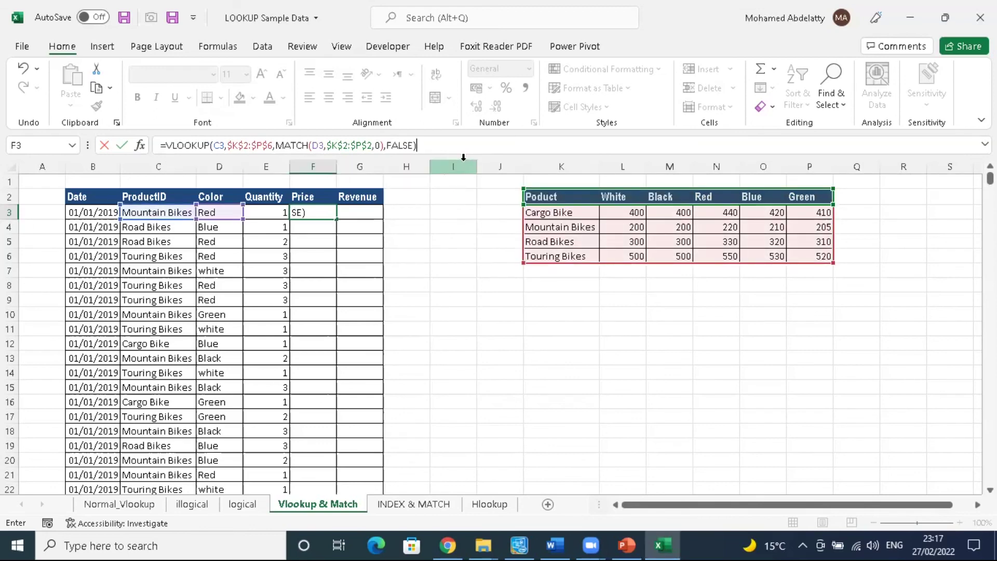
key(Return)
click(317, 211)
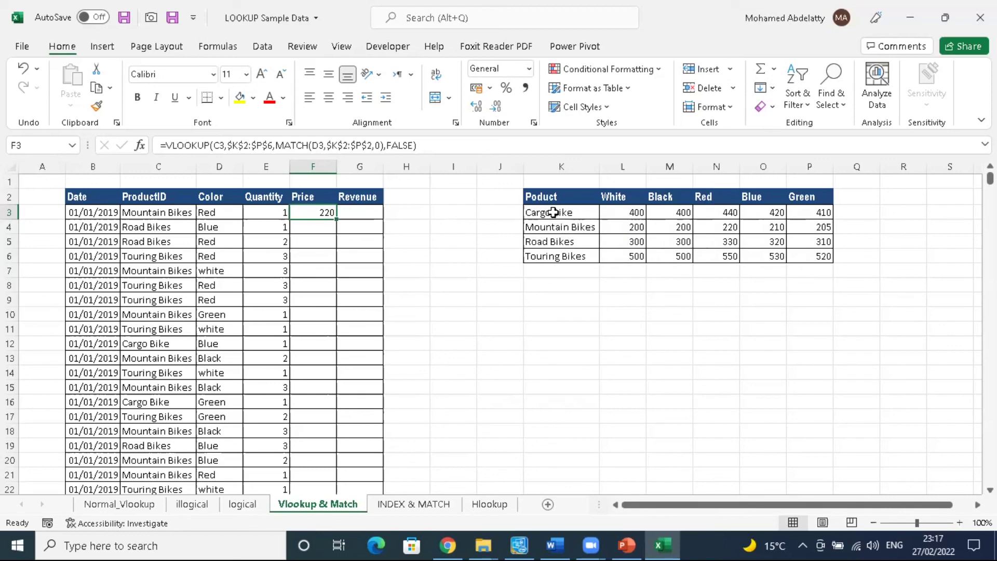
drag(563, 226, 709, 229)
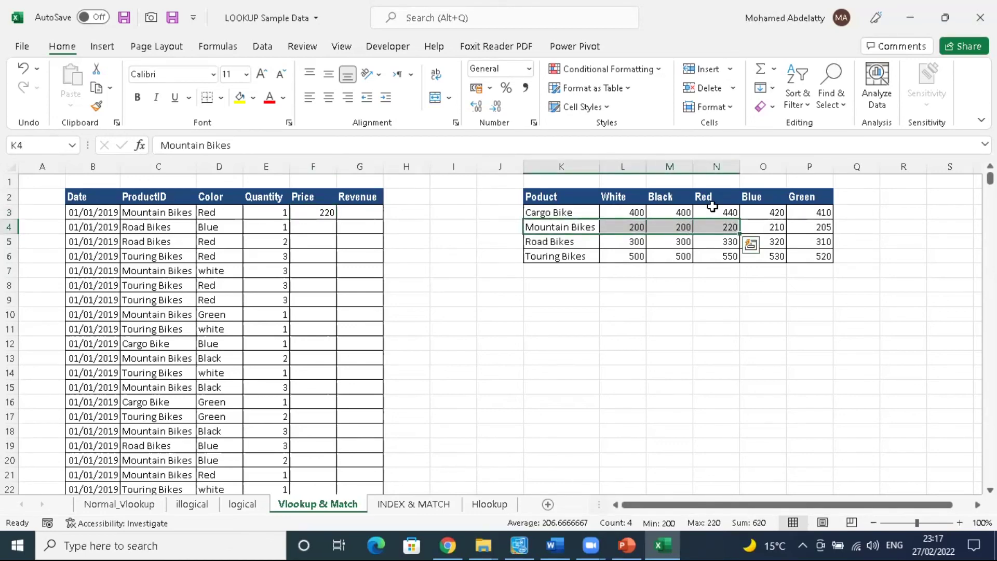
ctrl+drag(718, 192, 718, 229)
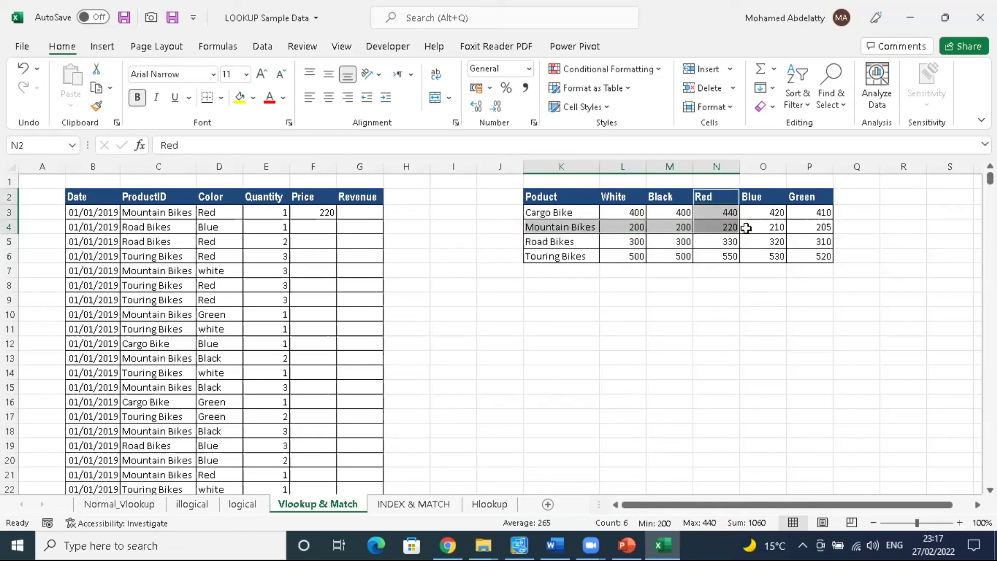
click(716, 227)
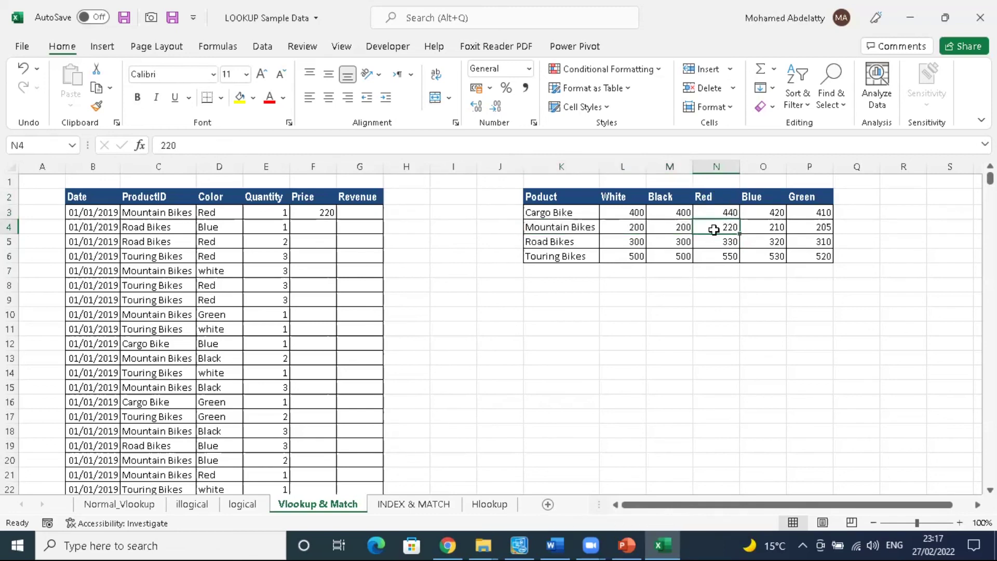
click(240, 97)
click(325, 214)
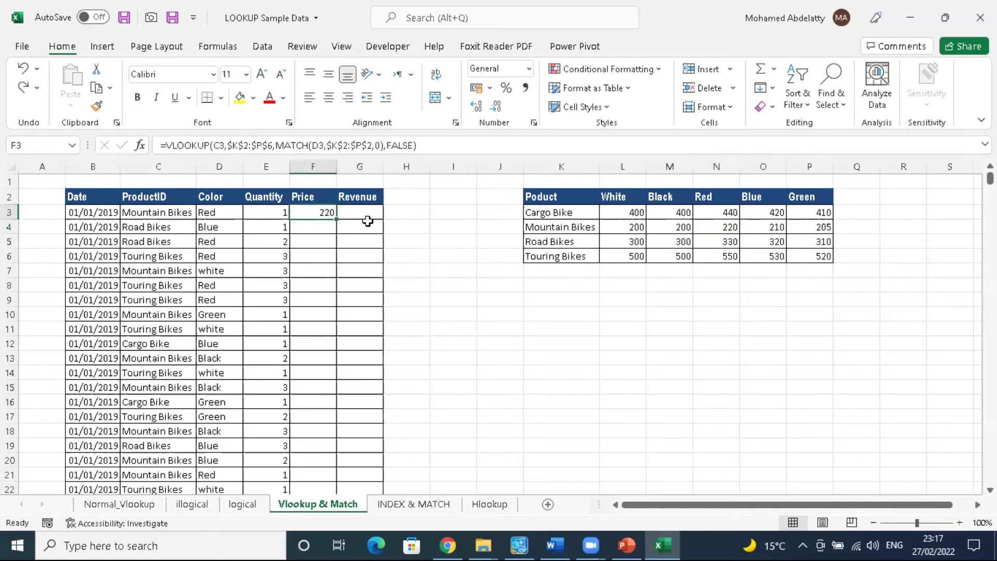
double_click(336, 219)
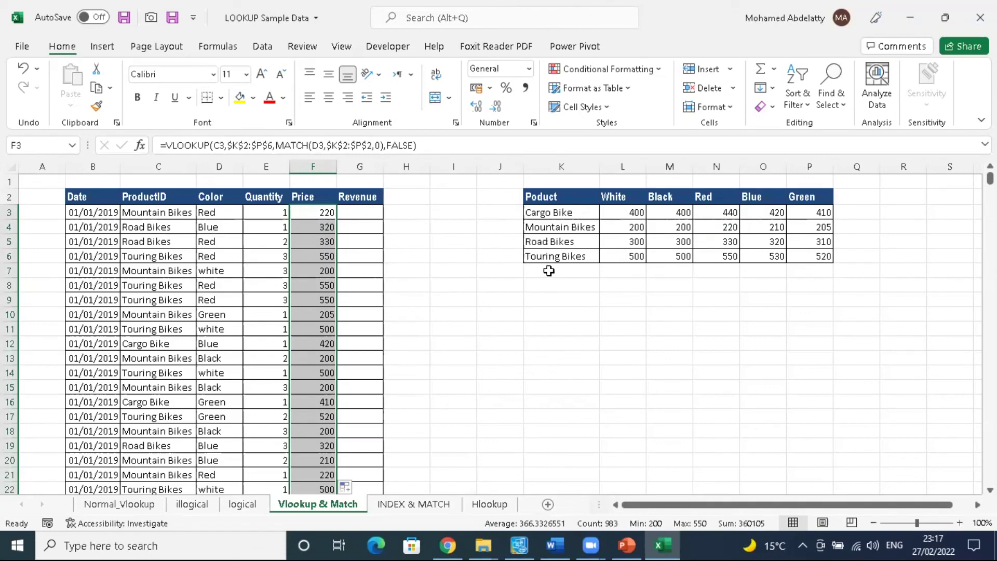
drag(547, 241, 758, 243)
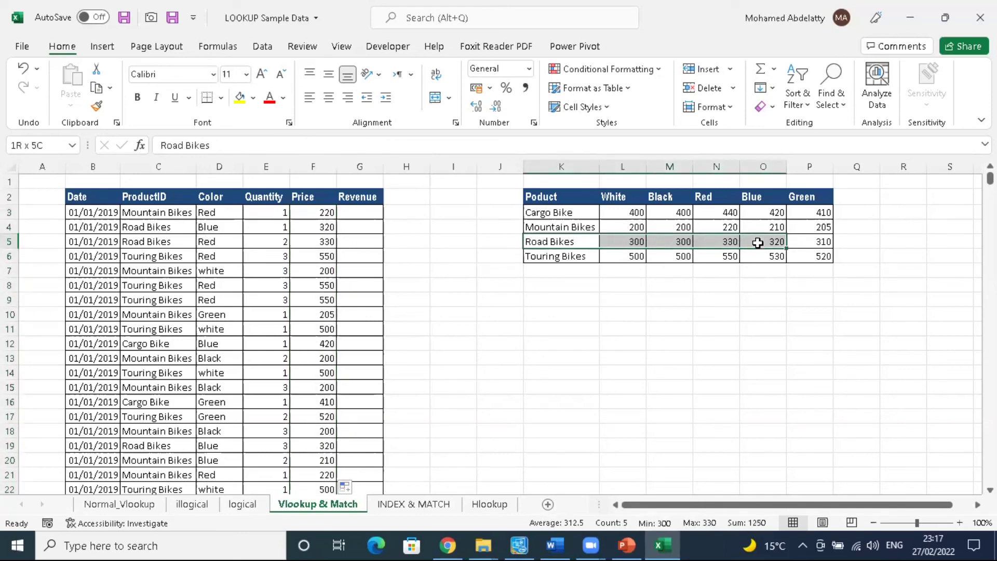
drag(758, 243, 758, 242)
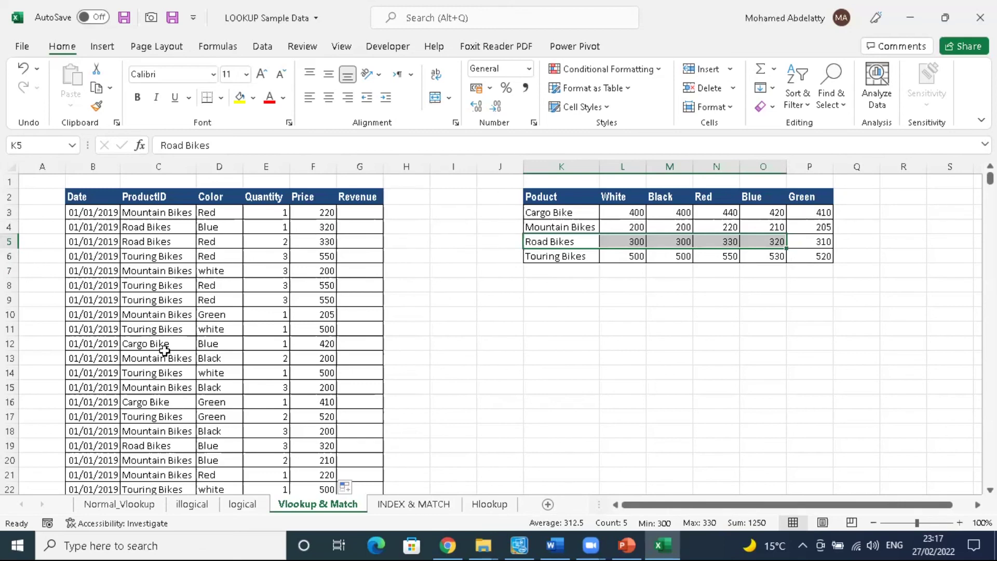
scroll(166, 349, down, 8)
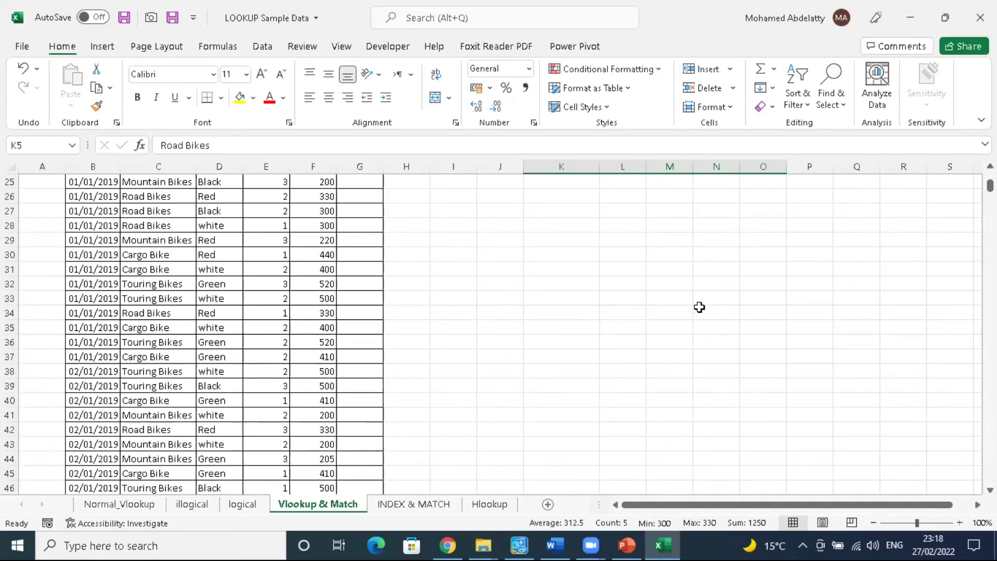
scroll(606, 329, up, 8)
drag(558, 227, 810, 226)
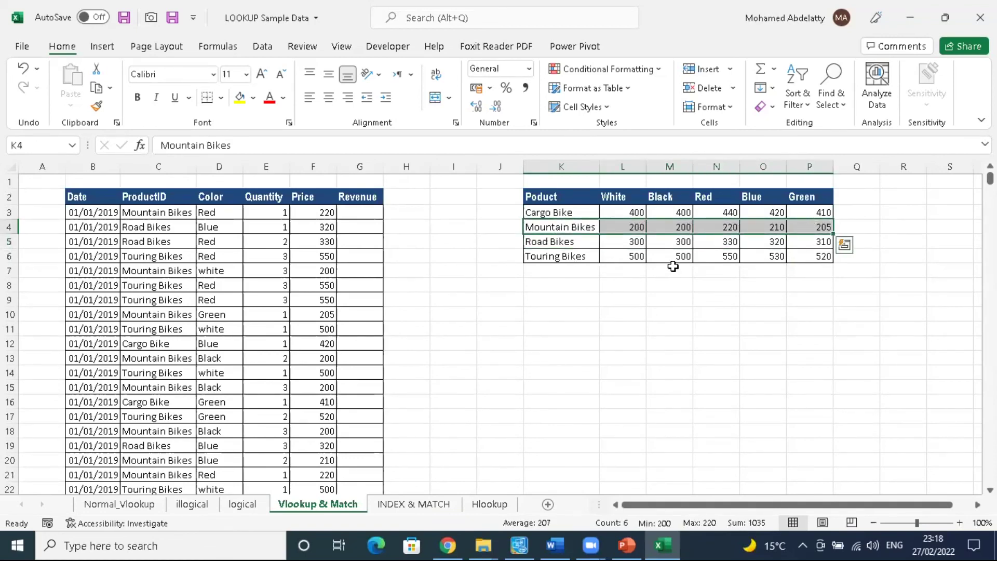
scroll(265, 294, down, 12)
scroll(258, 287, down, 3)
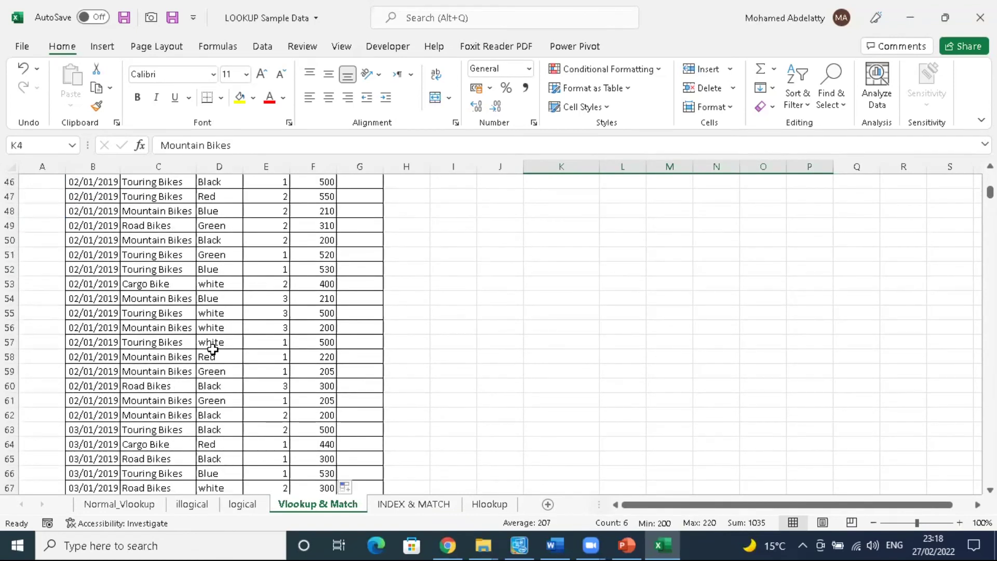
click(157, 487)
drag(195, 484, 281, 486)
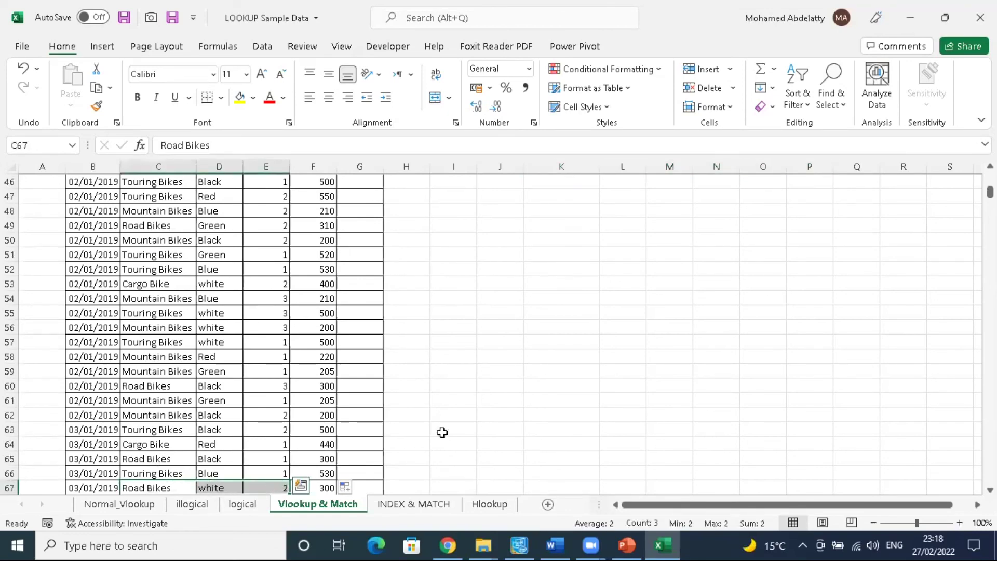
scroll(440, 434, up, 15)
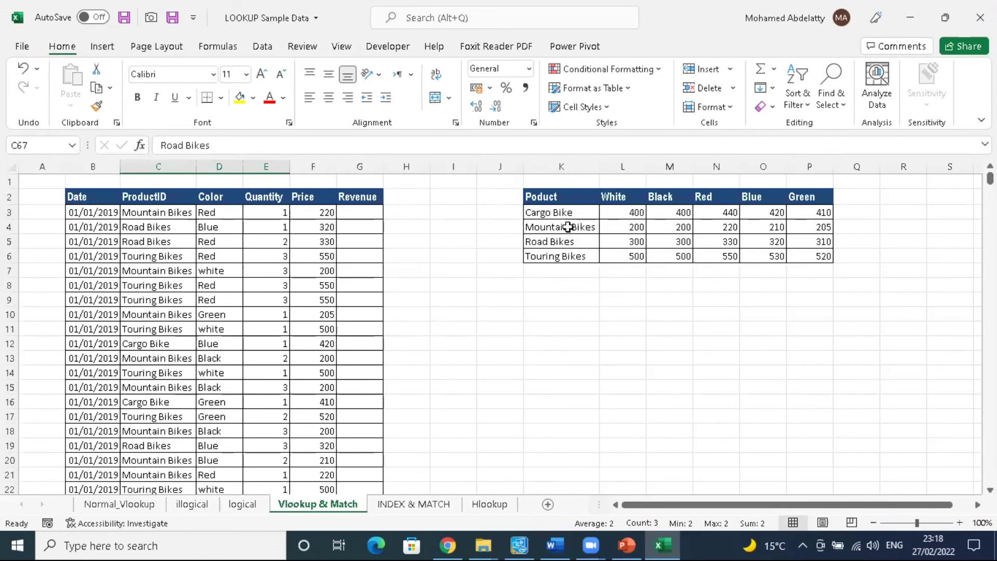
drag(566, 243, 619, 244)
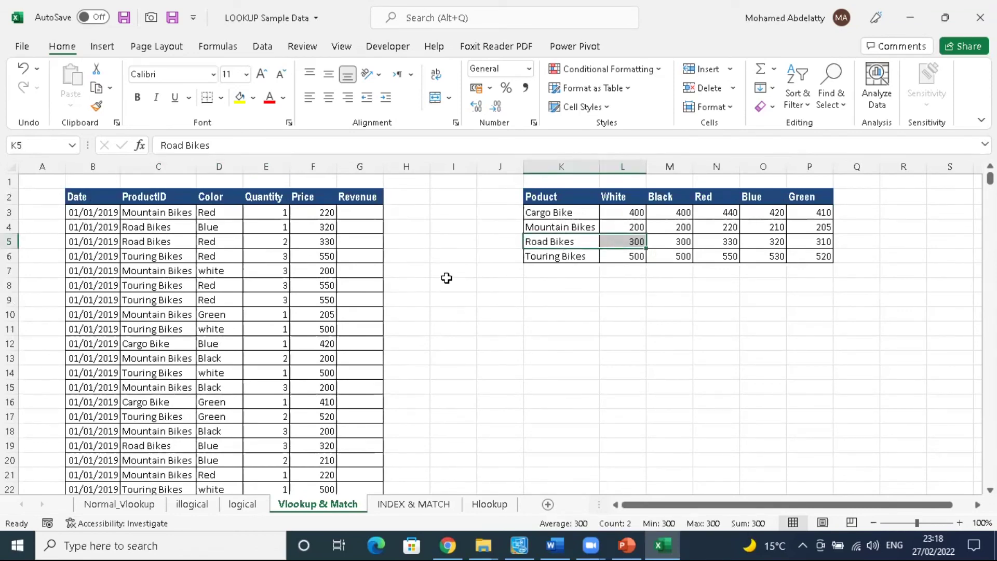
click(345, 209)
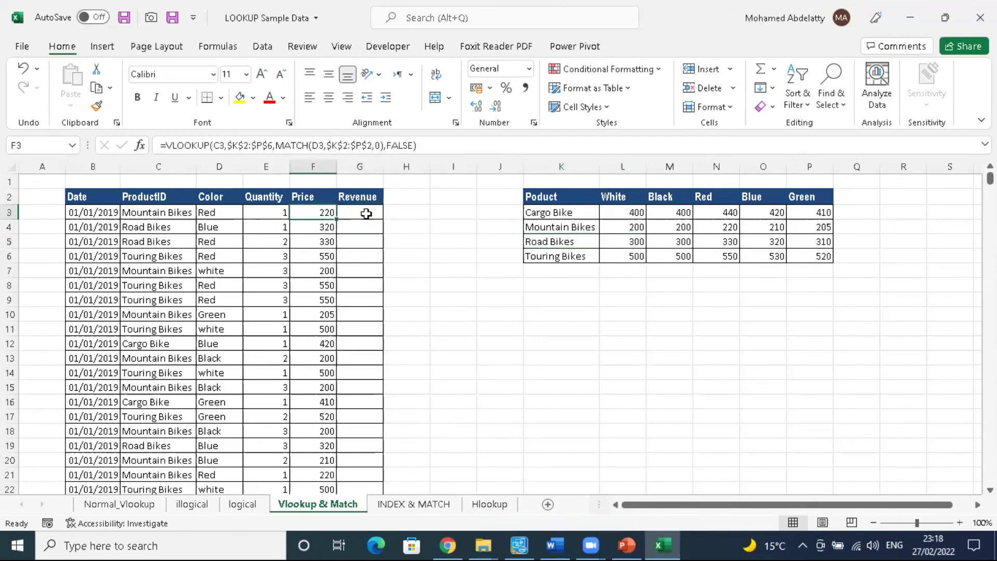
Step: Enter a trial =E3*F3 revenue formula in G3, then delete it
text(=)
click(265, 212)
text(*)
click(311, 211)
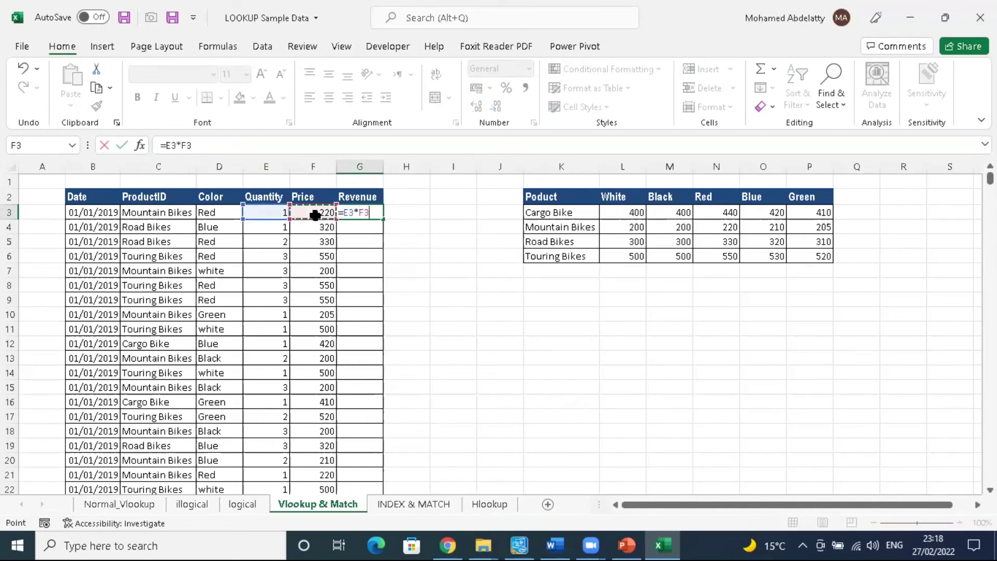
key(Return)
click(351, 213)
double_click(351, 213)
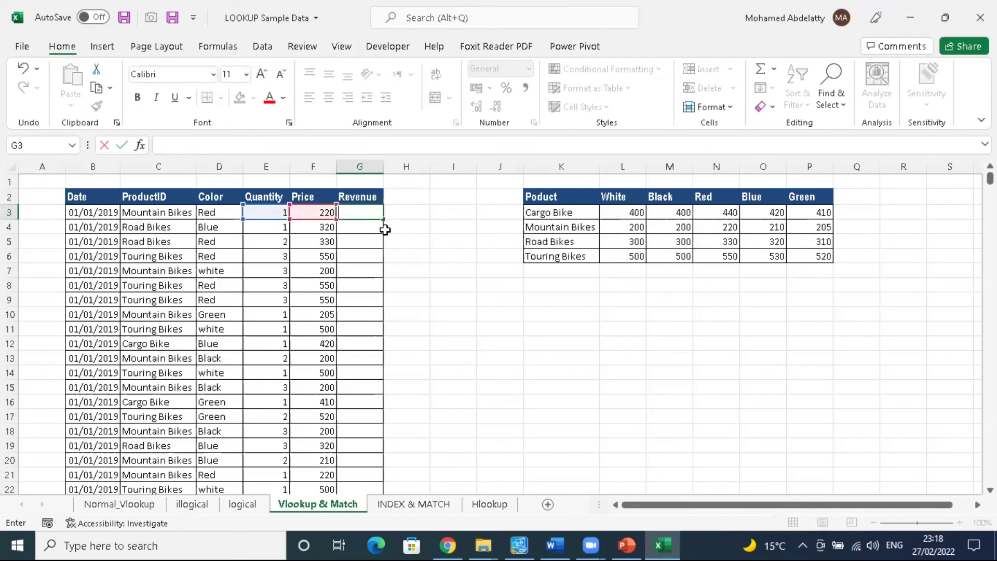
key(Escape)
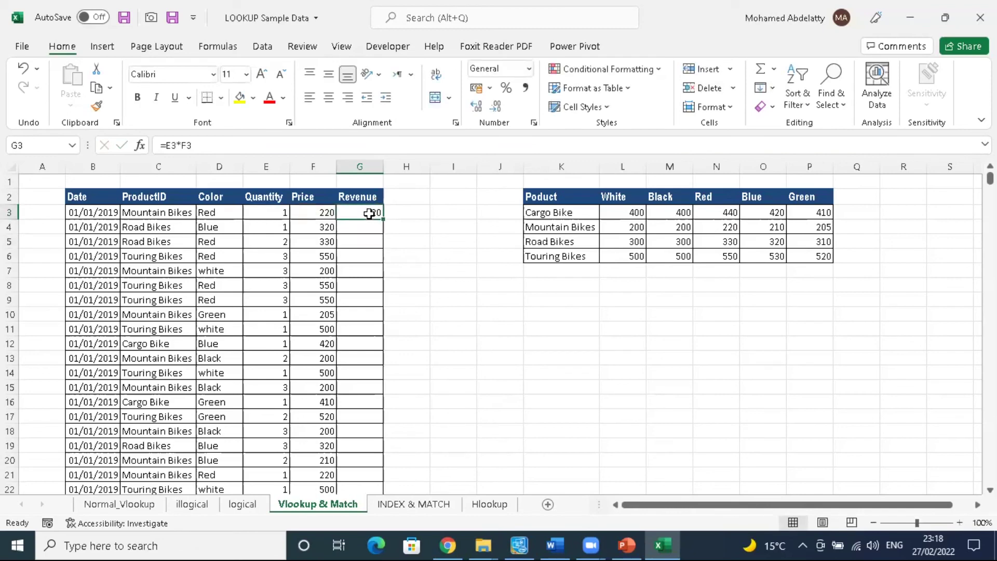
key(Delete)
Step: Start =VLOOKUP(C3,$K$2:$P$6, in G3 with the locked price table
click(342, 147)
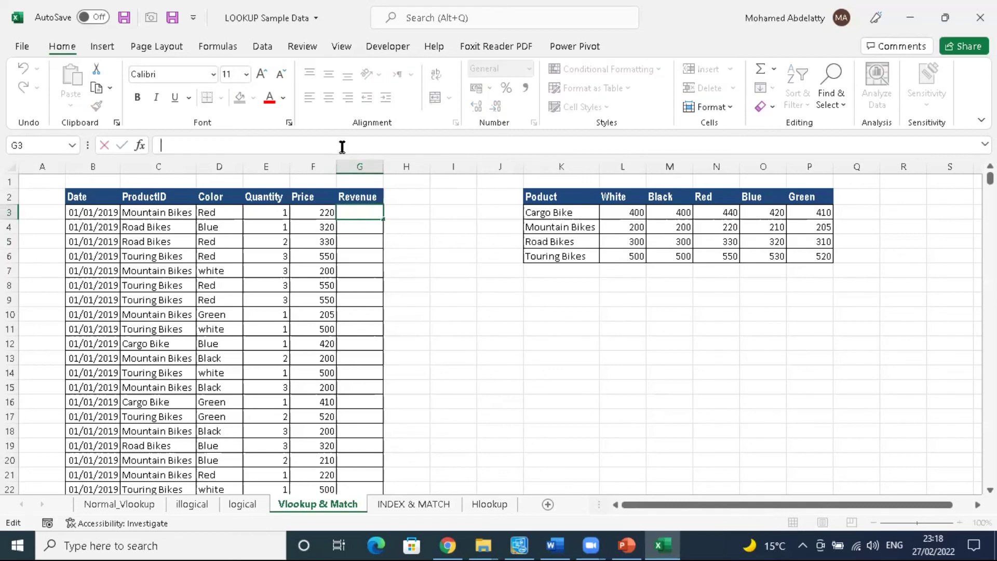
text(=vl)
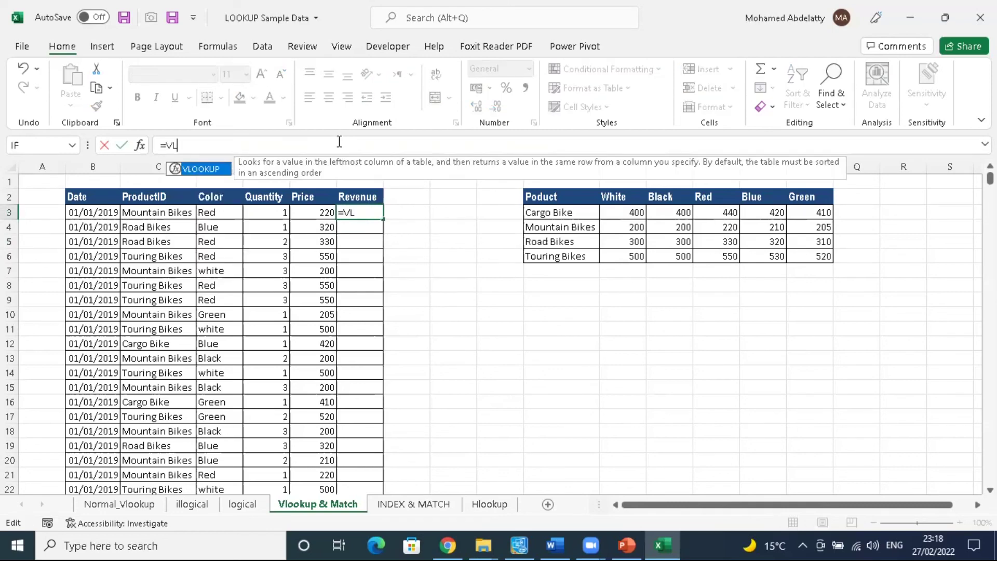
key(Tab)
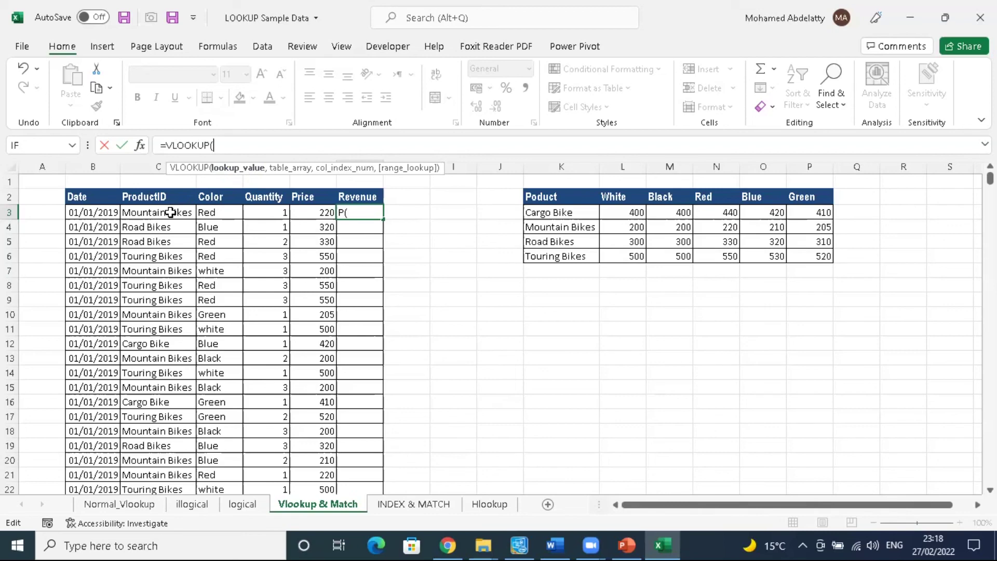
click(220, 212)
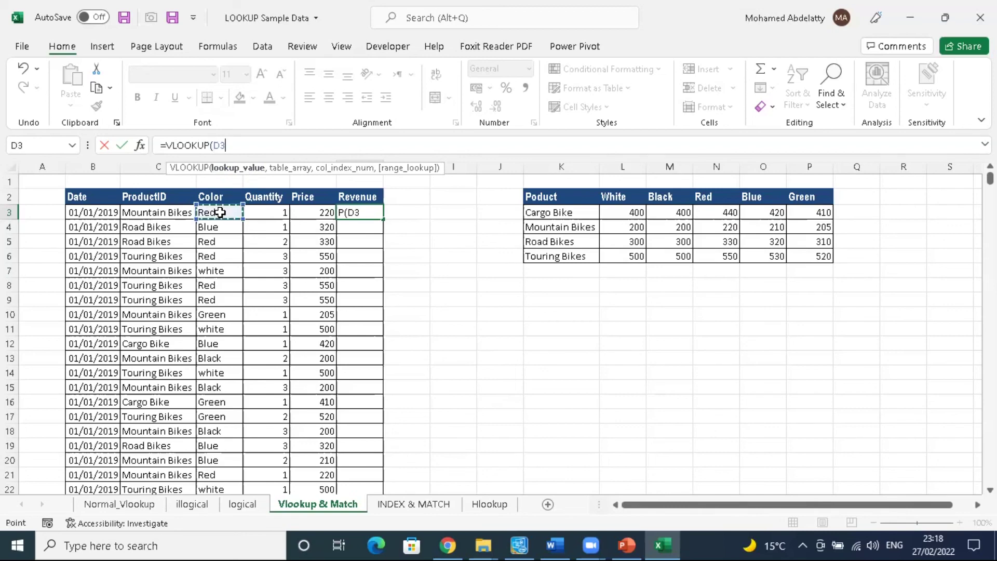
click(184, 212)
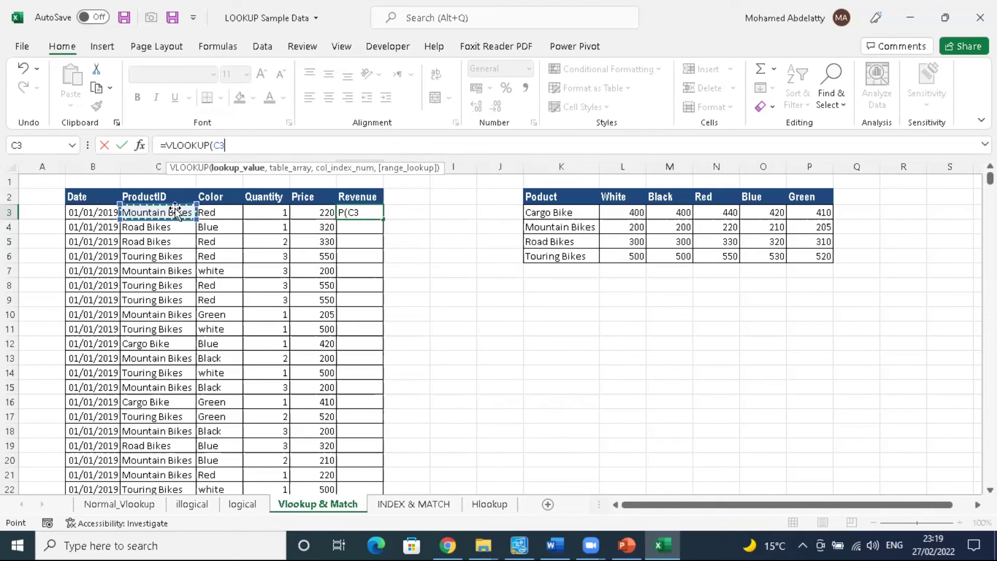
text(,)
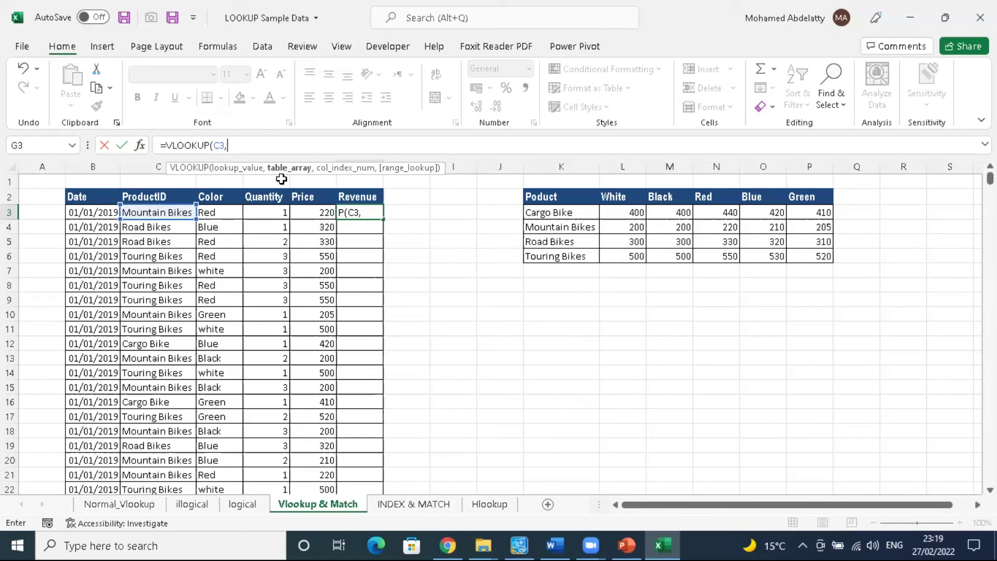
drag(585, 204, 794, 253)
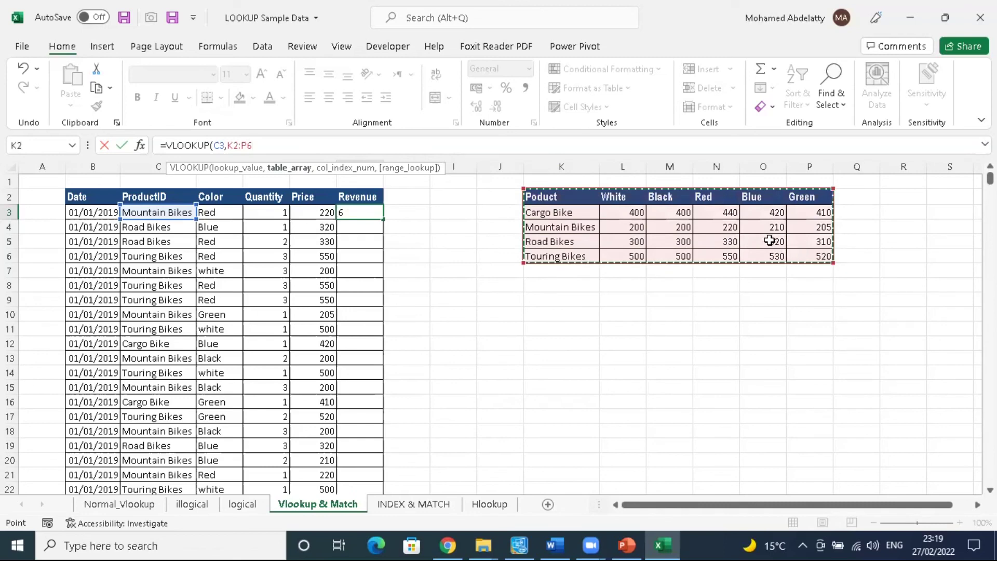
key(F4)
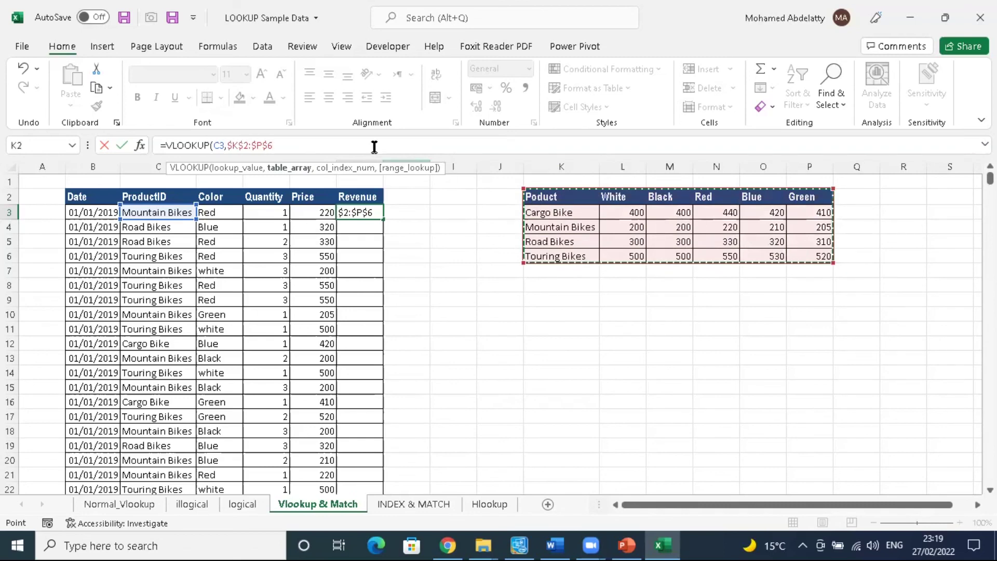
text(,)
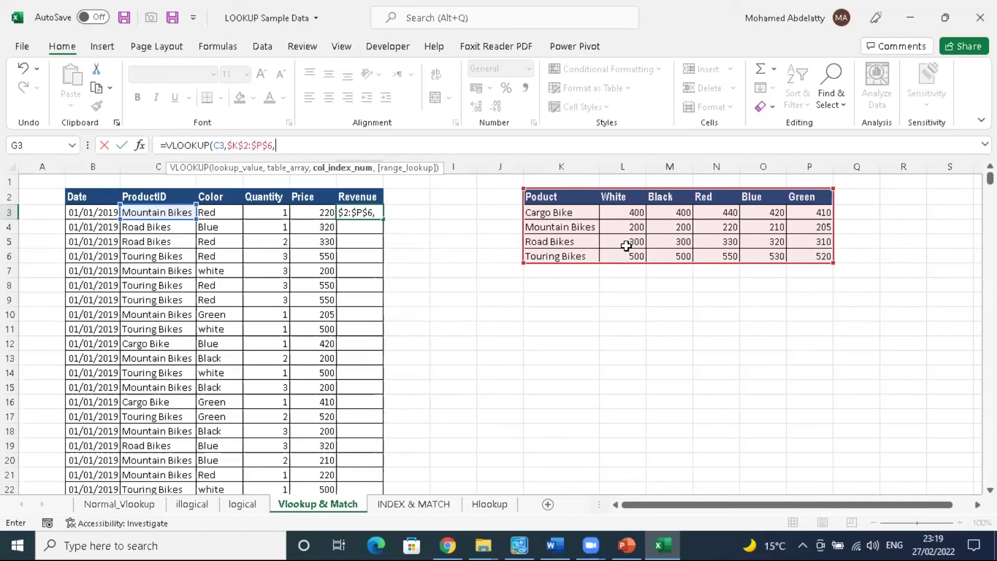
Step: Complete G3 as =VLOOKUP(C3,$K$2:$P$6,MATCH(D3,$K$2:$P$2,0),0), returning 220
text(MATCH()
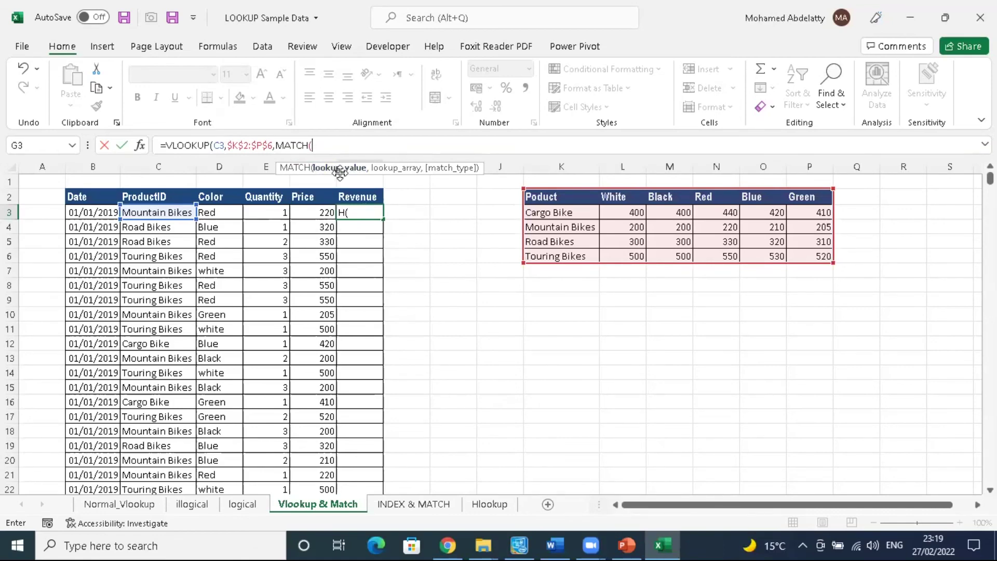
click(229, 214)
text(,)
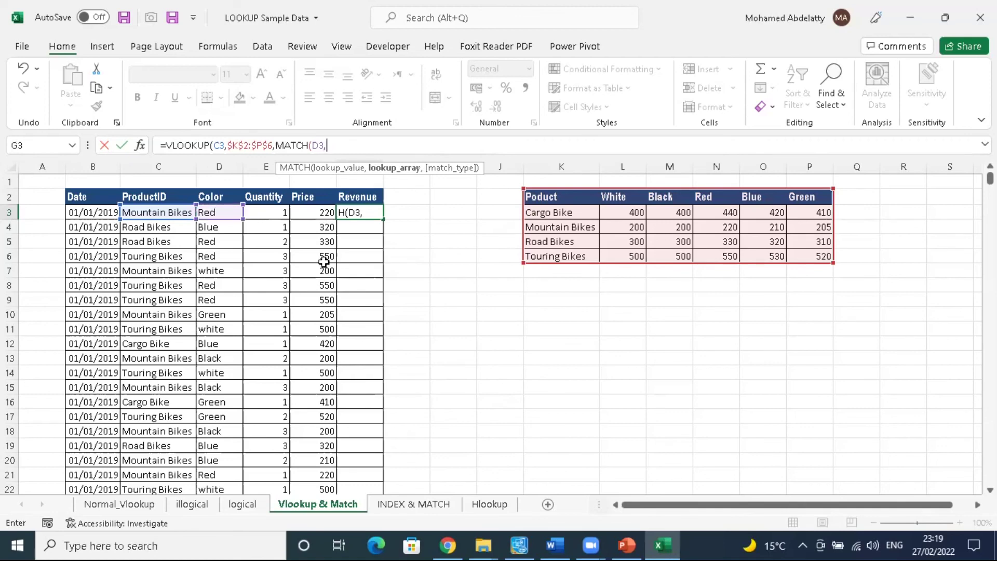
drag(556, 198, 791, 203)
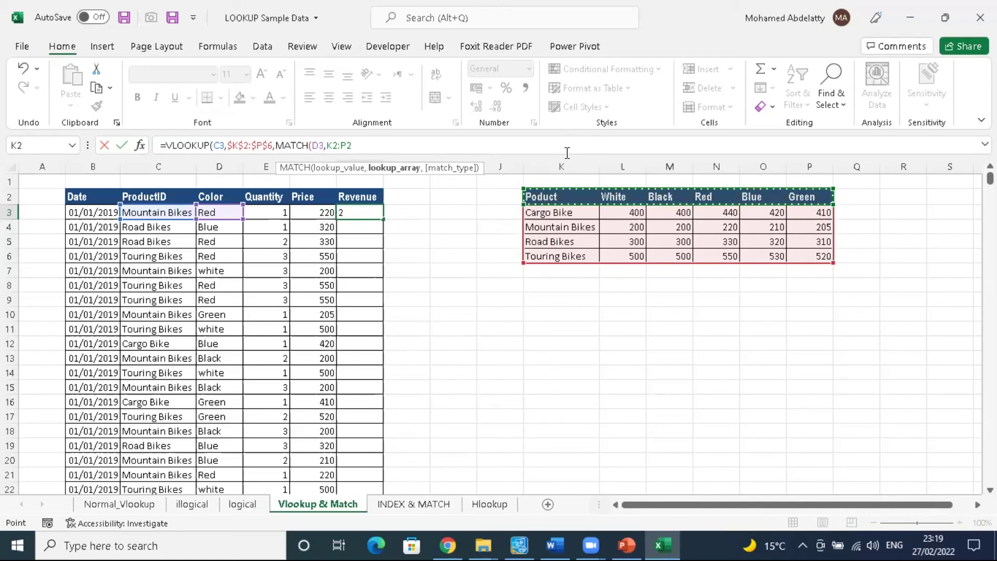
key(F4)
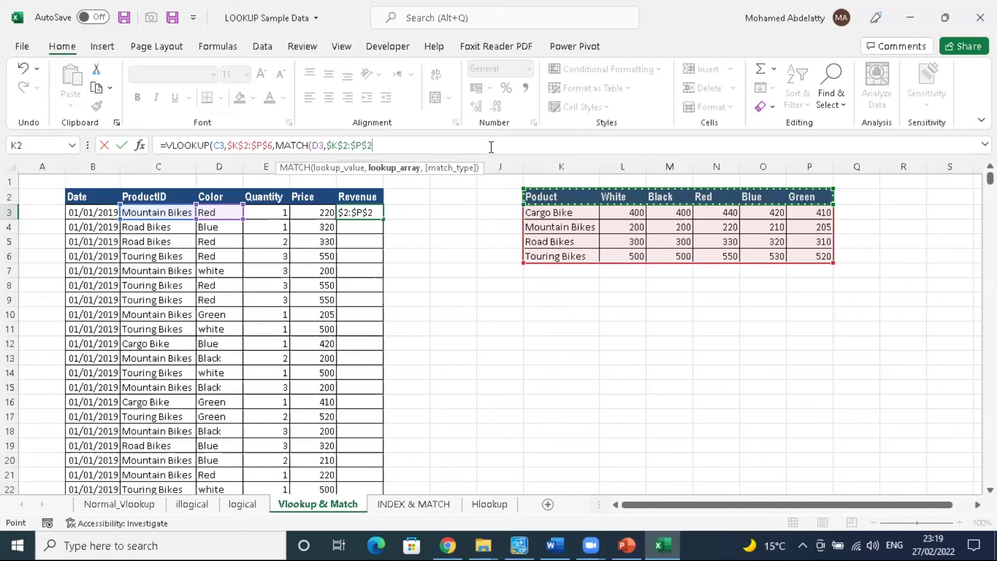
text(,)
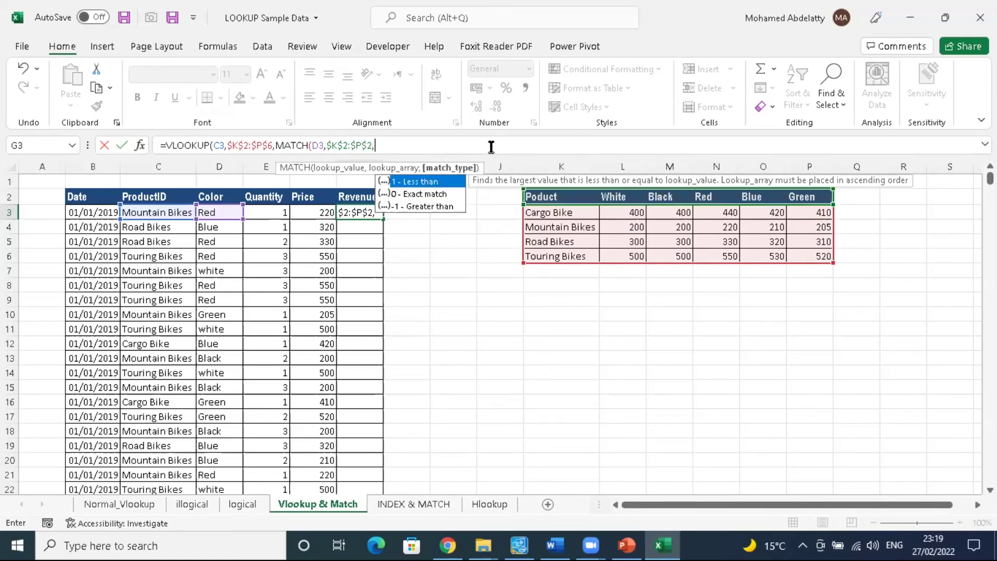
double_click(404, 194)
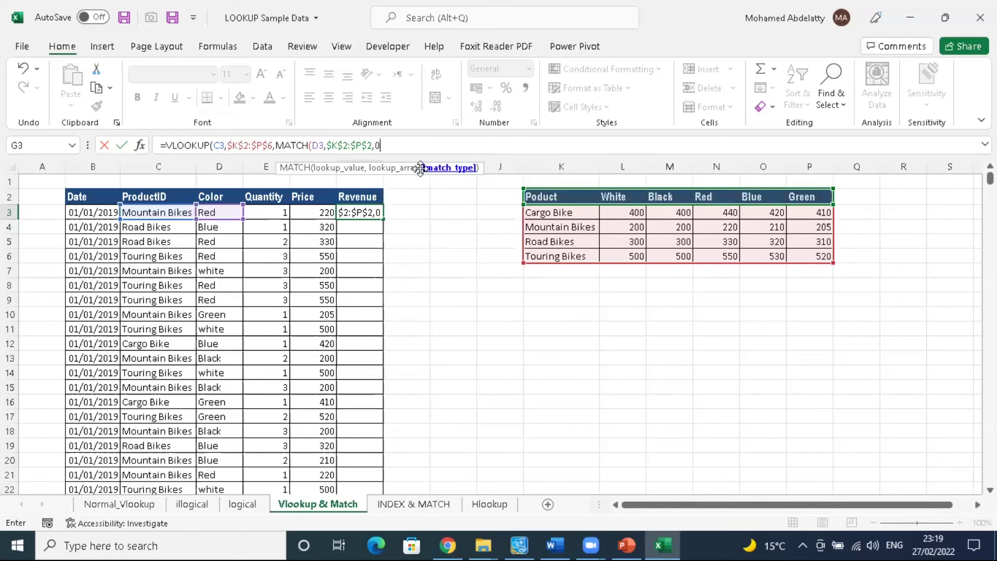
text(),0)
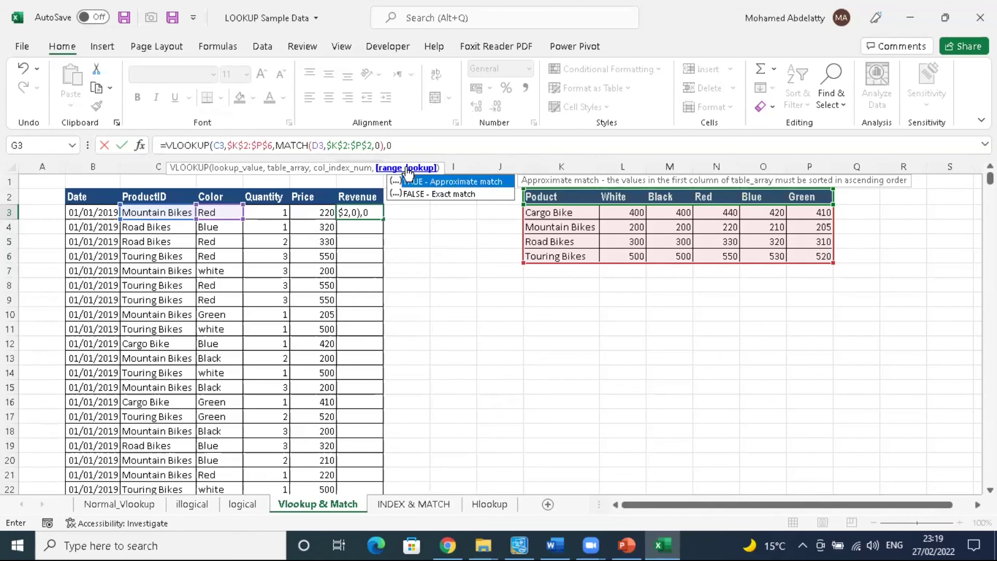
text())
key(Return)
click(379, 211)
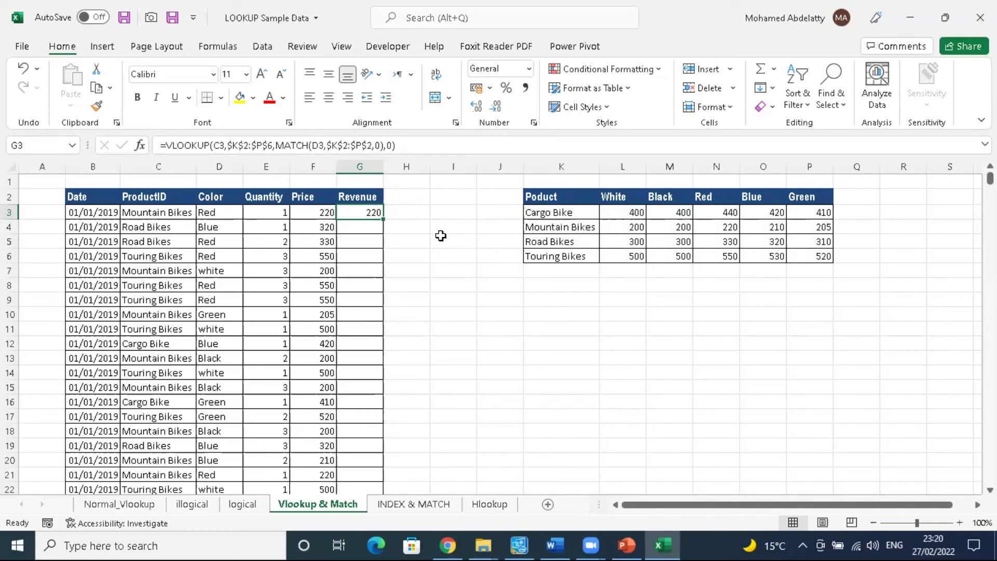
Step: Look through the INDEX & MATCH, Vlookup & Match, Normal_Vlookup and illogical sheets, ending on the logical sheet
click(411, 504)
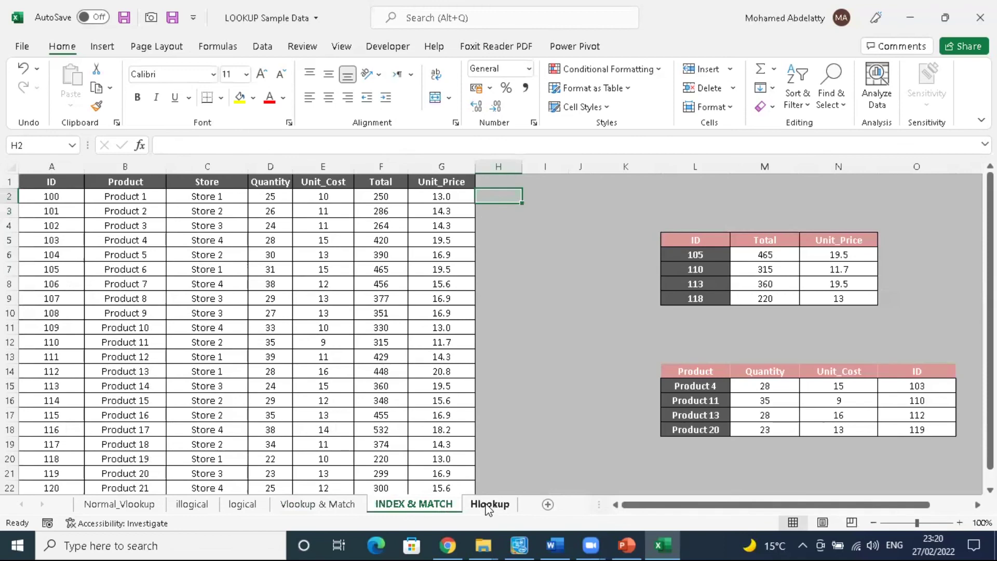
click(353, 503)
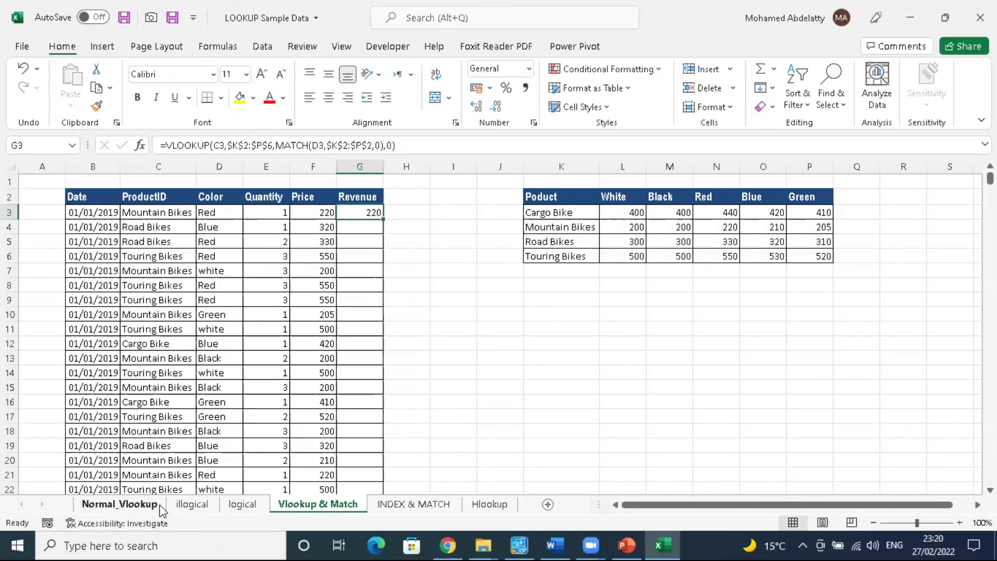
click(136, 506)
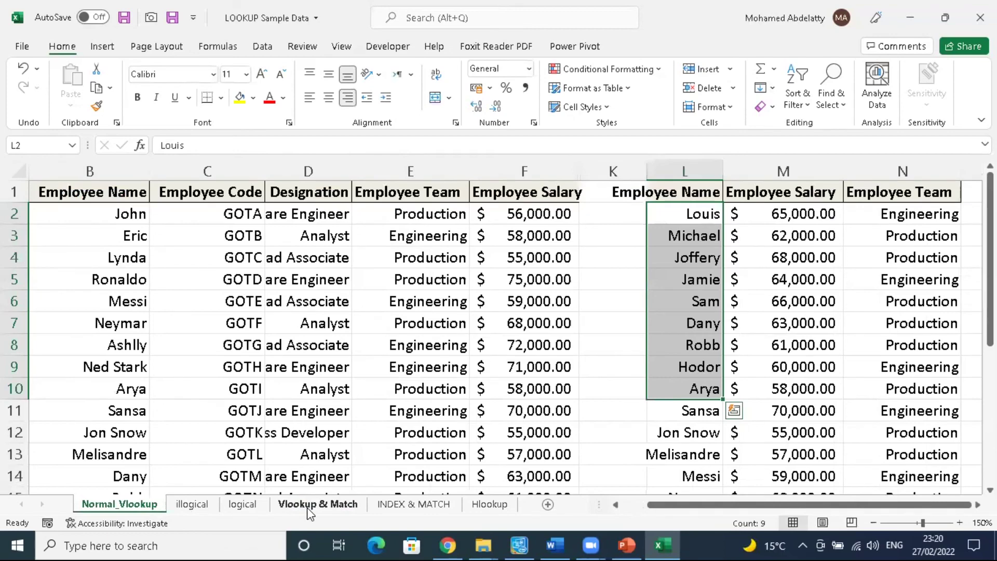
click(307, 506)
click(190, 504)
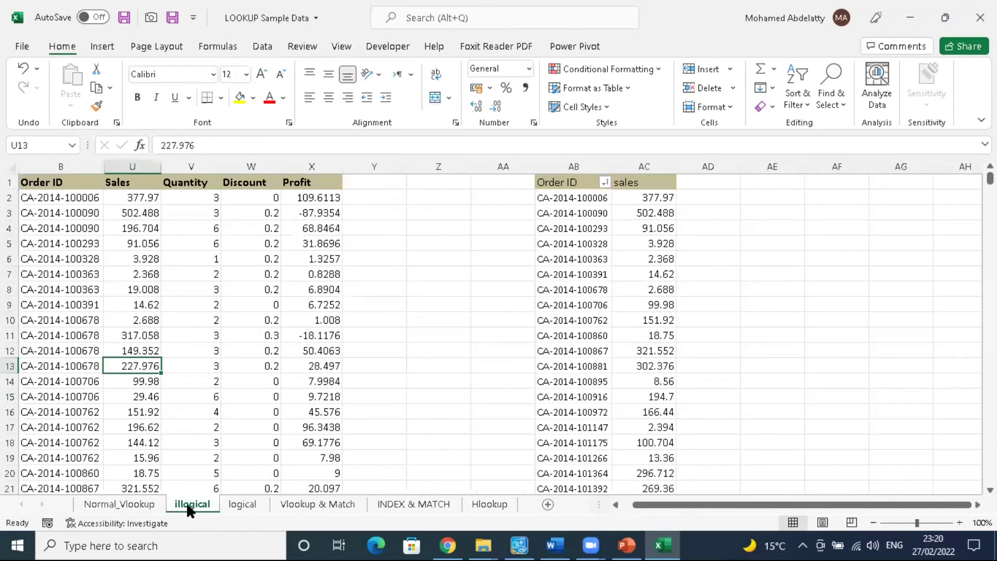
click(240, 505)
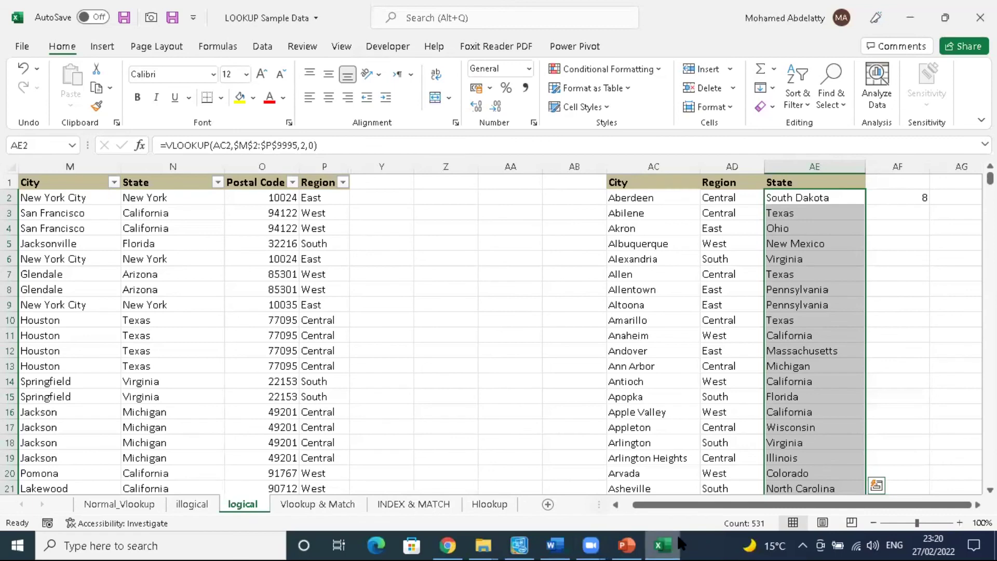
mouse_move(680, 543)
key(Escape)
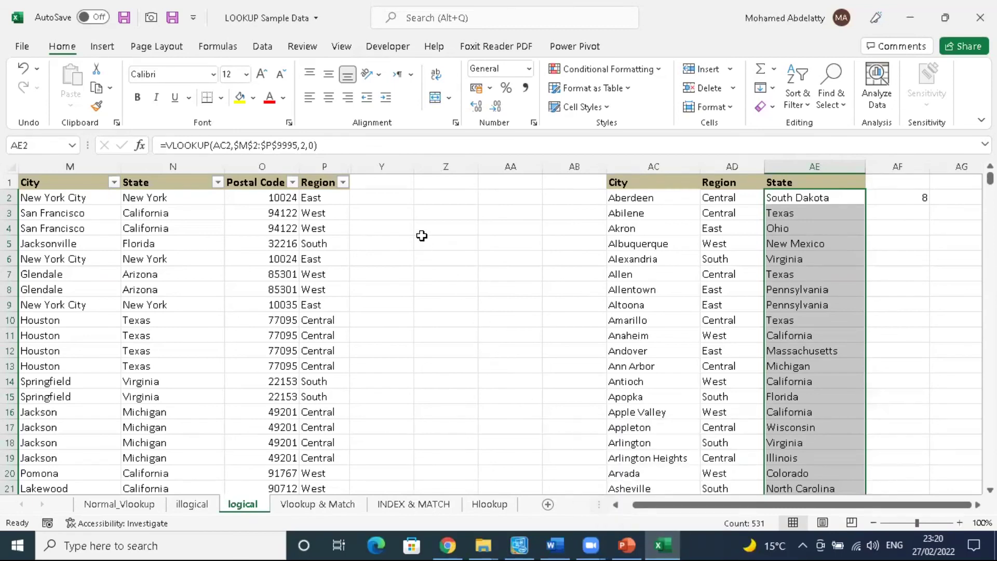